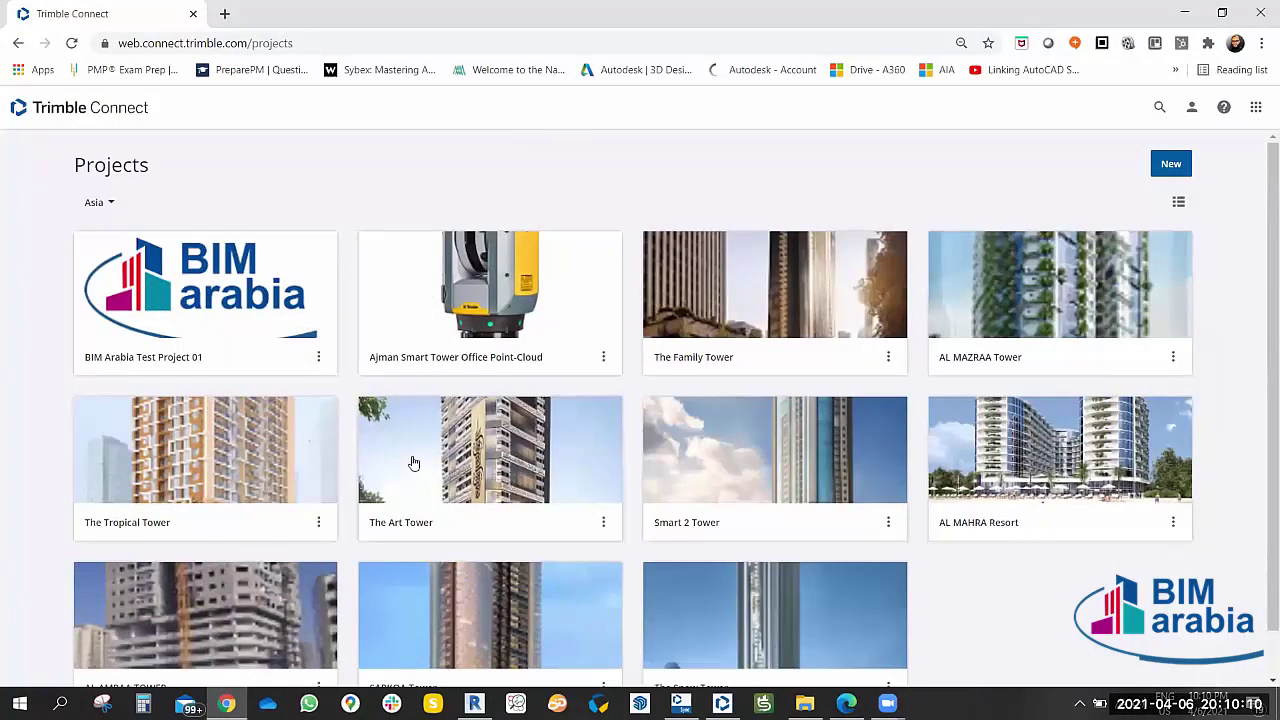
Open the BIM Arabia Test Project 01 tile from the Projects list.
{"action": "scroll", "coordinate": [411, 463], "scroll_direction": "down", "scroll_amount": 1}
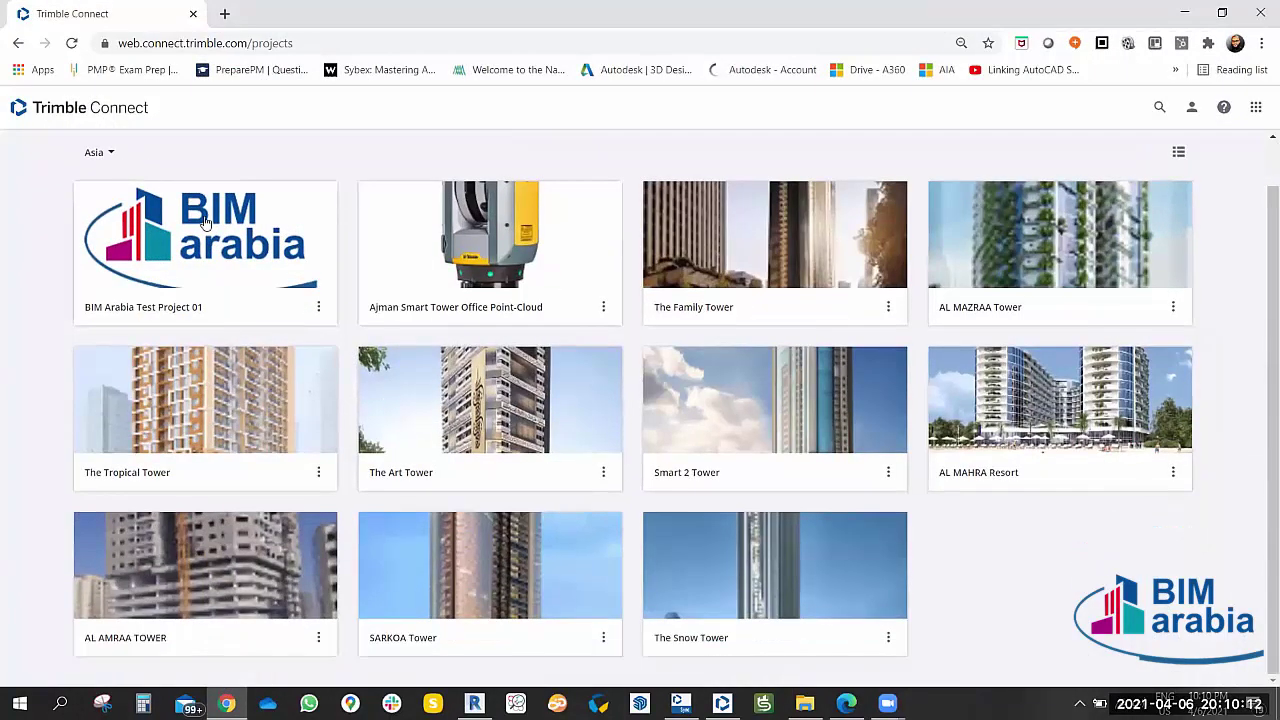
{"action": "left_click", "coordinate": [258, 261]}
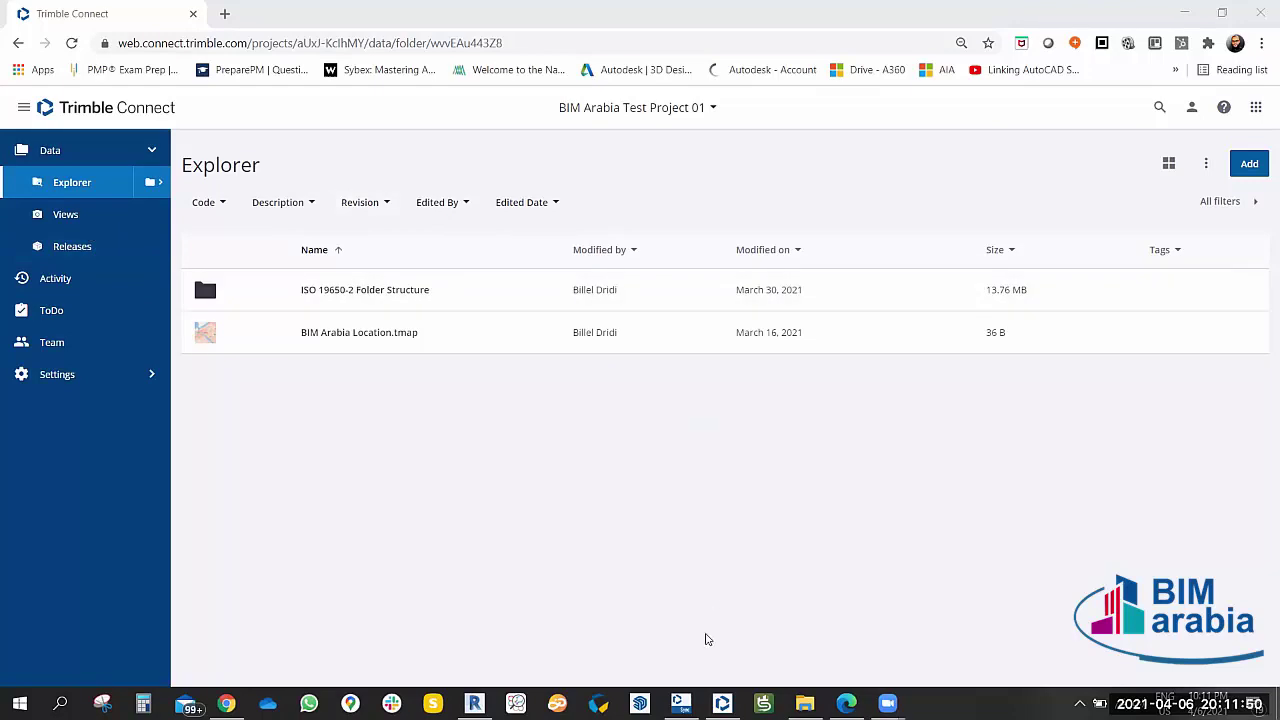
{"action": "key", "text": "alt+Tab"}
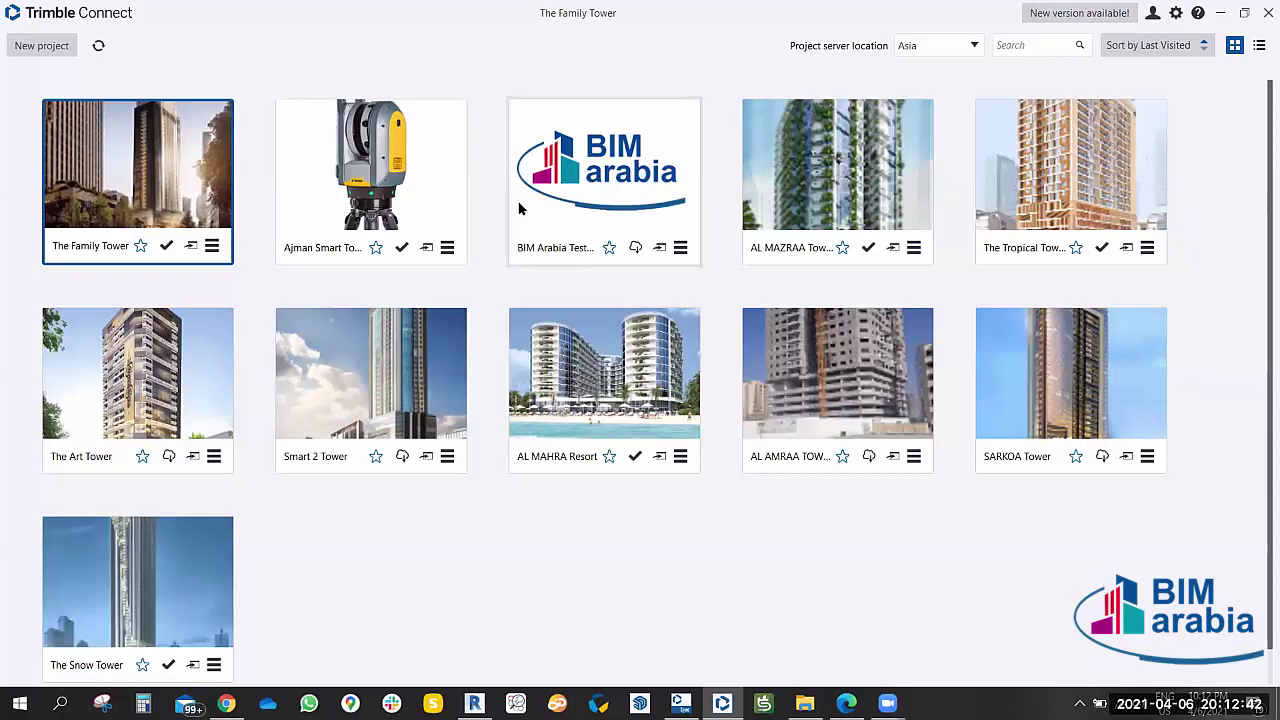
{"action": "left_click", "coordinate": [1224, 12]}
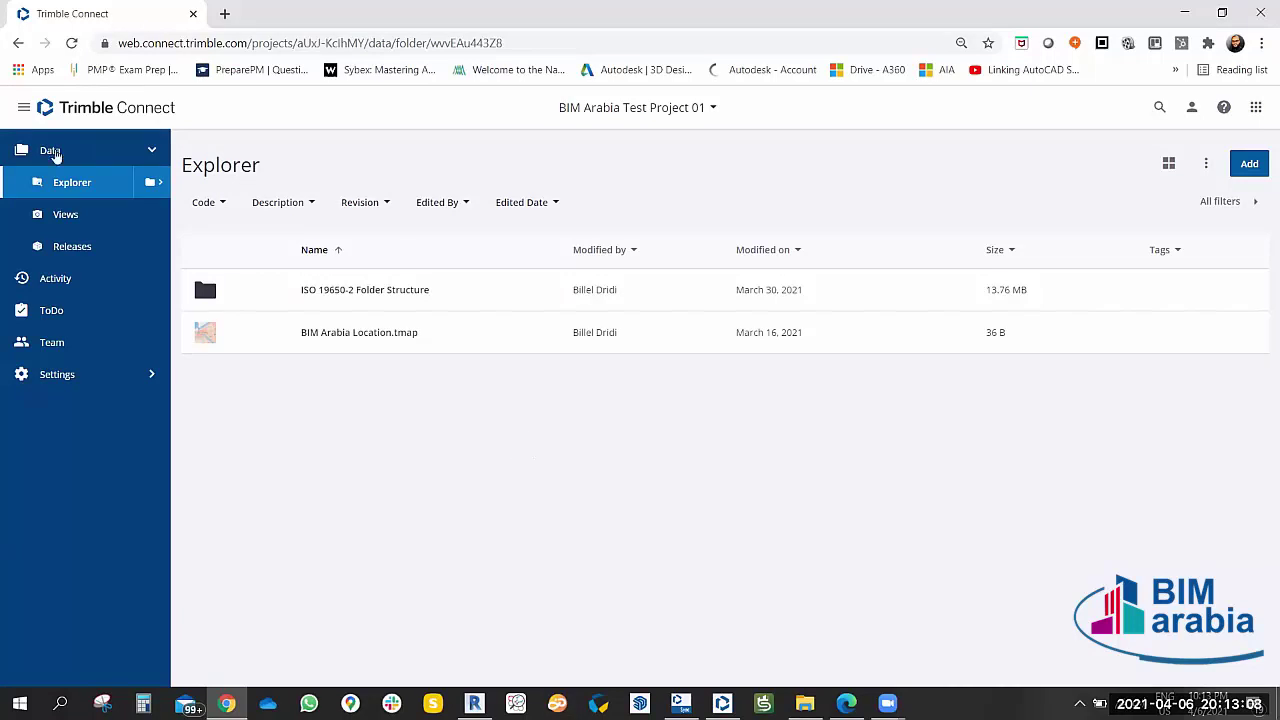
Return to the Projects list and open the AL MAZRAA Tower project.
{"action": "left_click", "coordinate": [100, 104]}
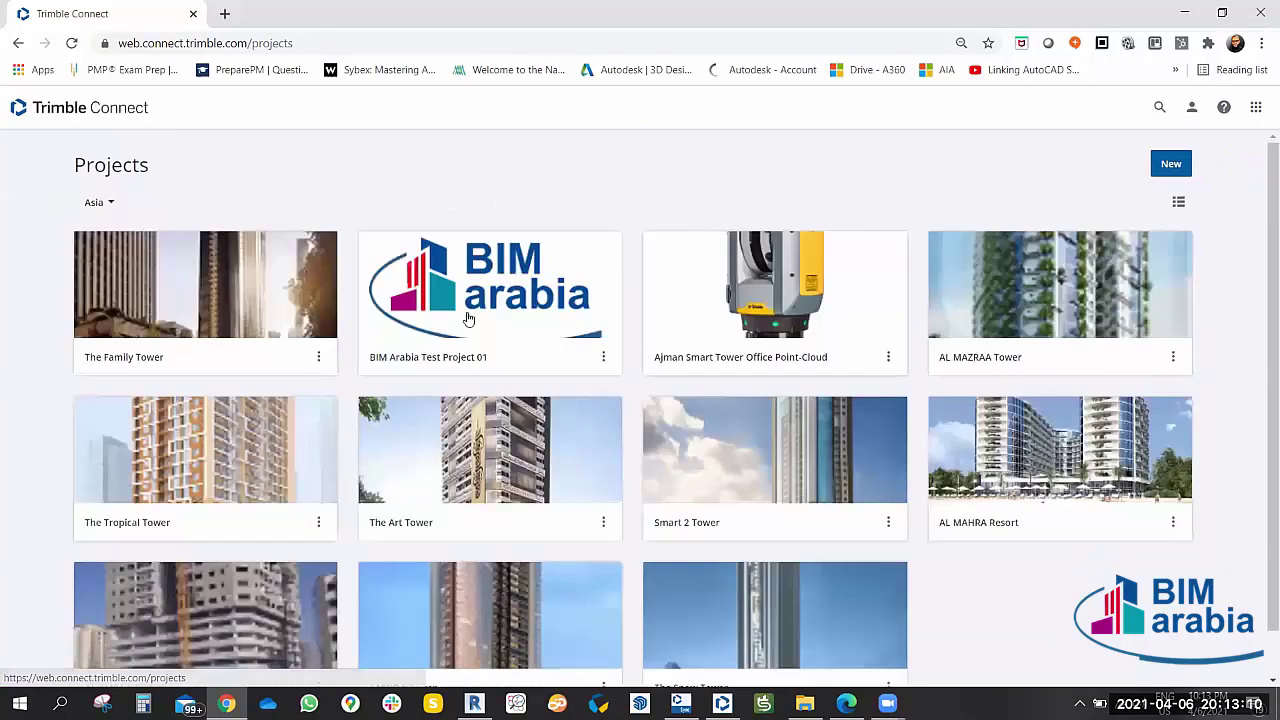
{"action": "scroll", "coordinate": [985, 425], "scroll_direction": "down", "scroll_amount": 1}
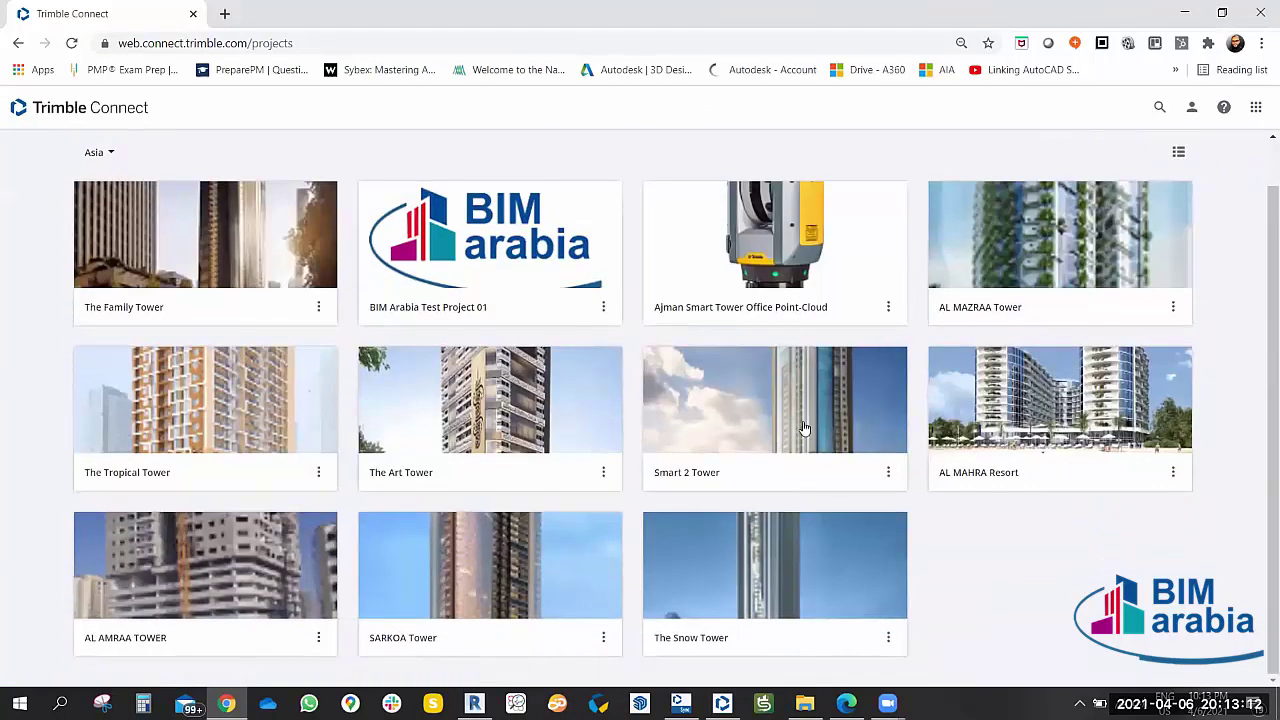
{"action": "left_click", "coordinate": [1065, 232]}
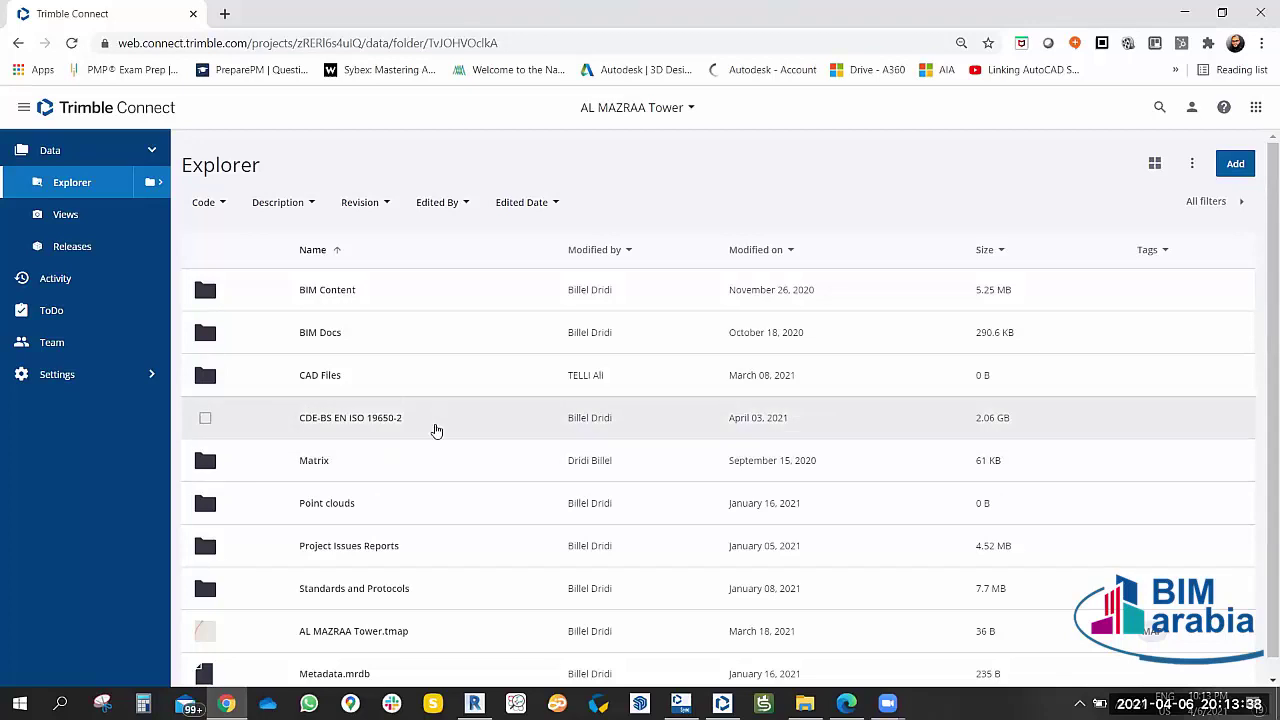
Browse CDE-BS EN ISO 19650-2 › Work in Progress › Architectural Model, then back up.
{"action": "left_click", "coordinate": [358, 420]}
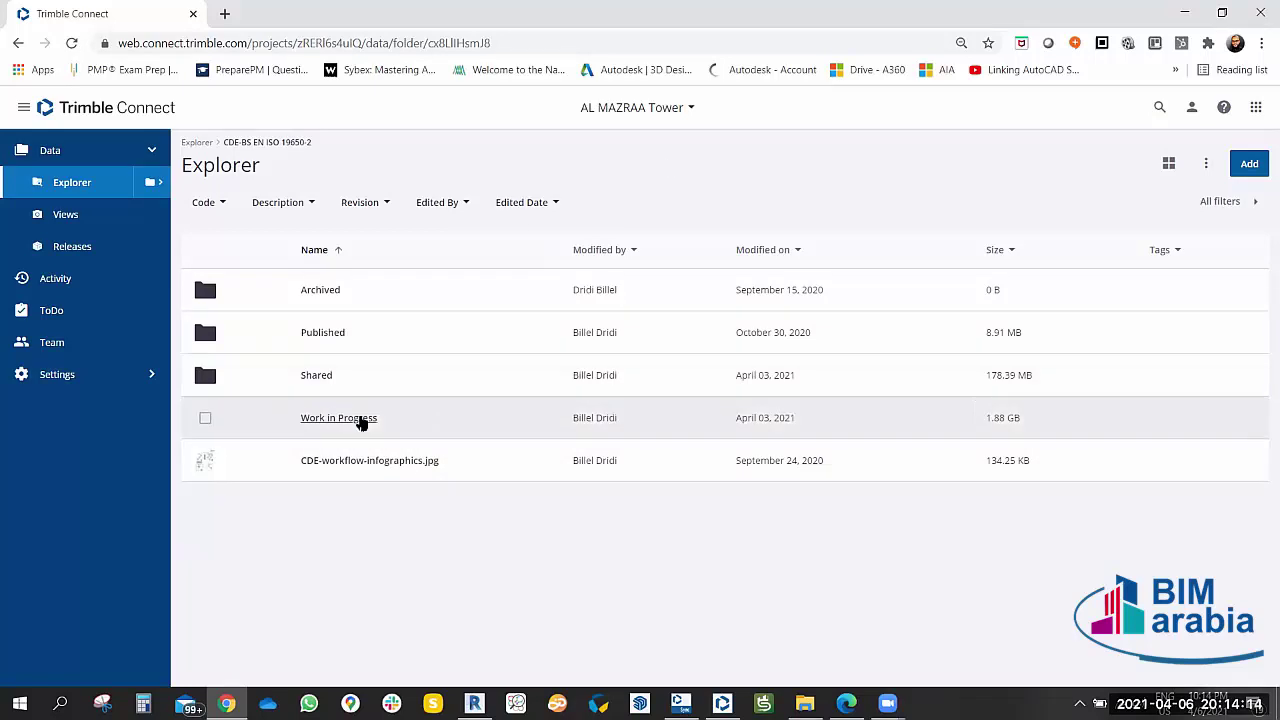
{"action": "left_click", "coordinate": [362, 420]}
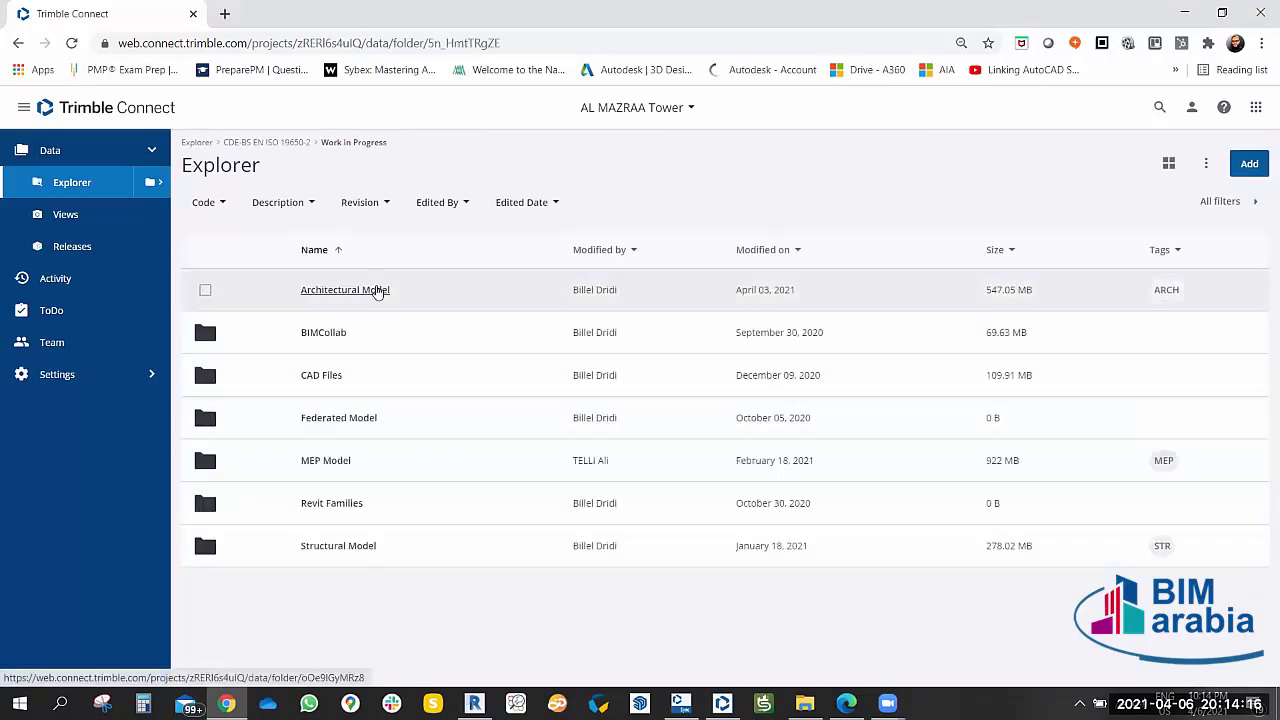
{"action": "left_click", "coordinate": [377, 292]}
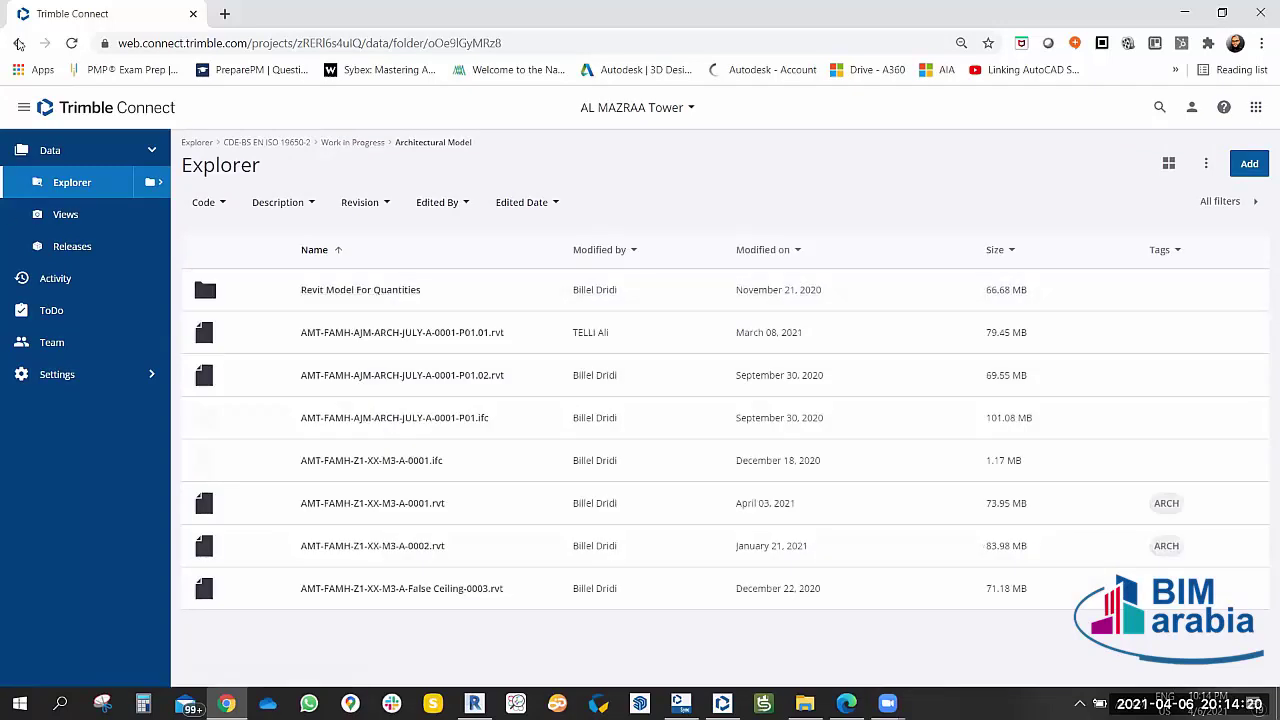
{"action": "key", "text": "alt+Left"}
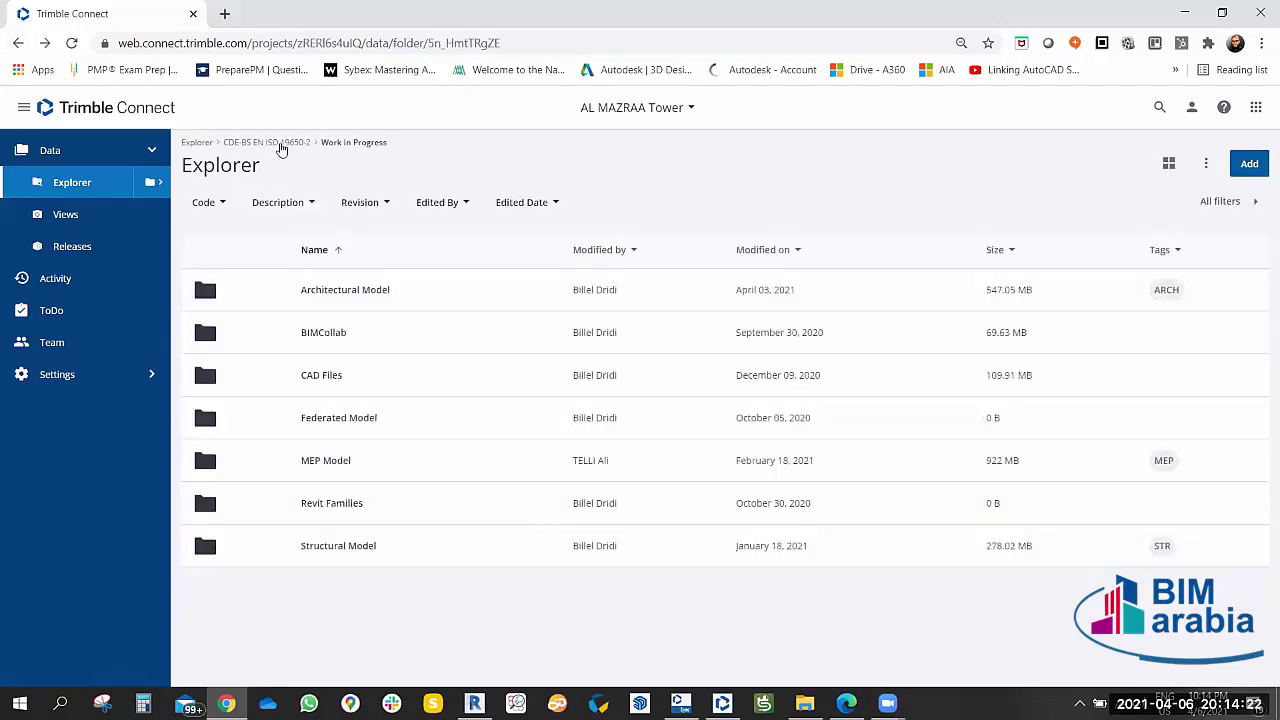
{"action": "left_click", "coordinate": [280, 143]}
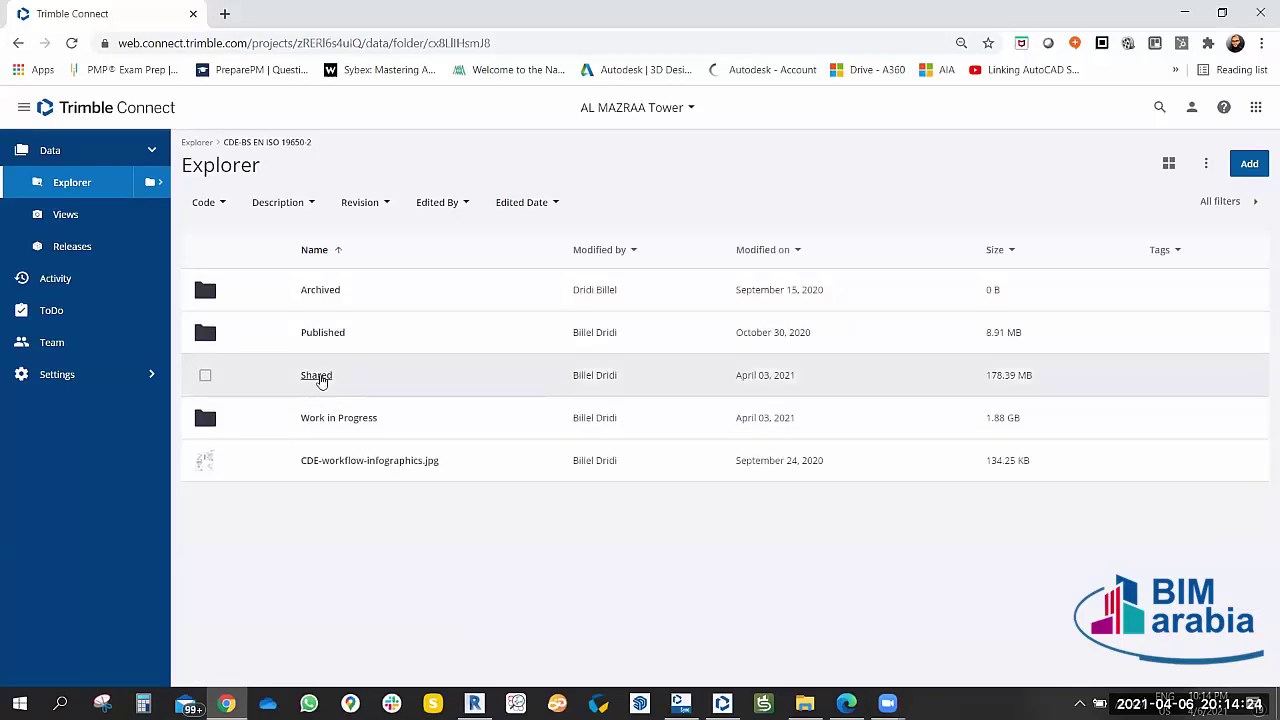
Open the Shared › Architectural Model › 2D Drawings PDF folder.
{"action": "left_click", "coordinate": [318, 372]}
{"action": "left_click", "coordinate": [343, 290]}
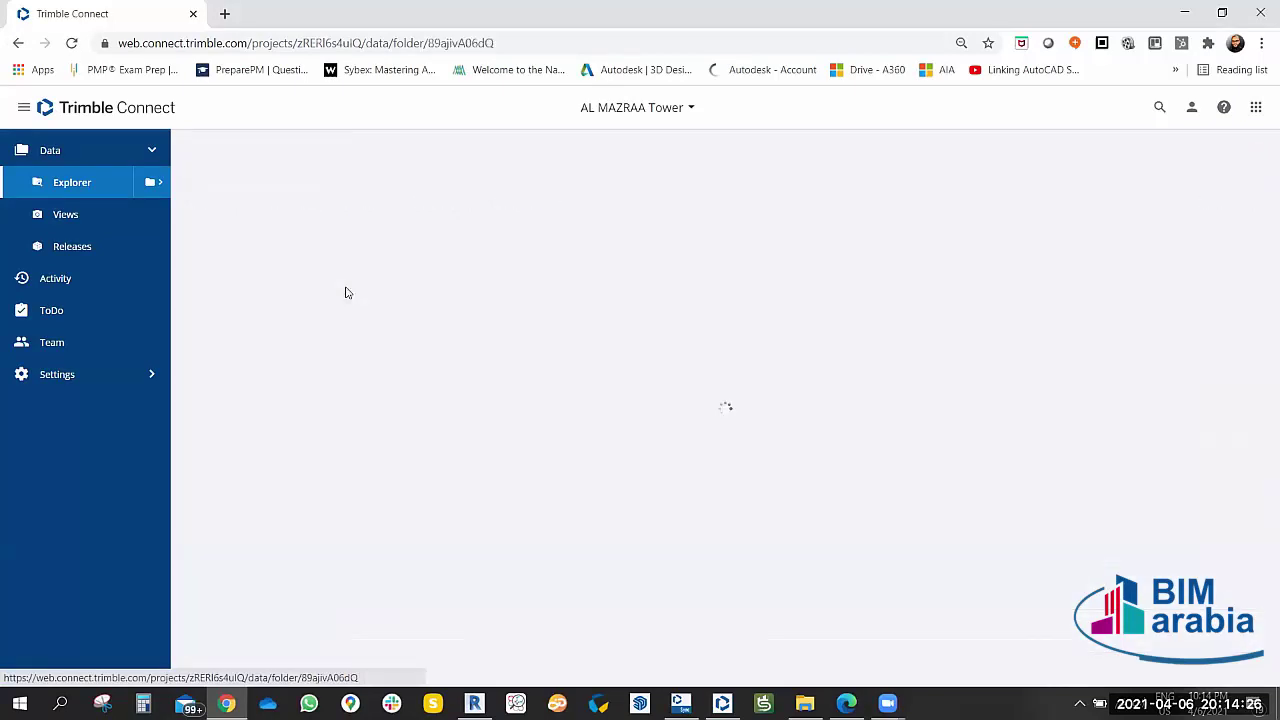
{"action": "left_click", "coordinate": [324, 291]}
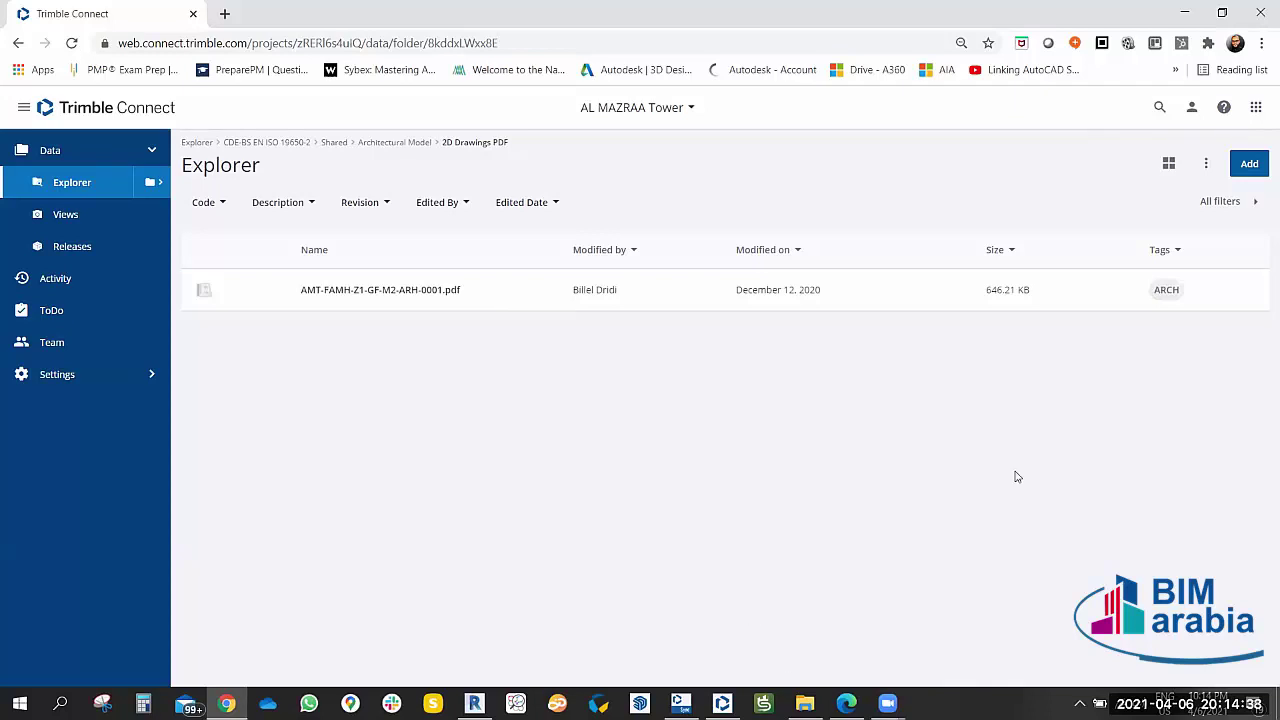
{"action": "left_click", "coordinate": [771, 63]}
Select AMT-FAMH-Z1-GF-M2-ARH-0001.pdf and view it in a new tab.
{"action": "mouse_move", "coordinate": [205, 293]}
{"action": "left_click", "coordinate": [205, 292]}
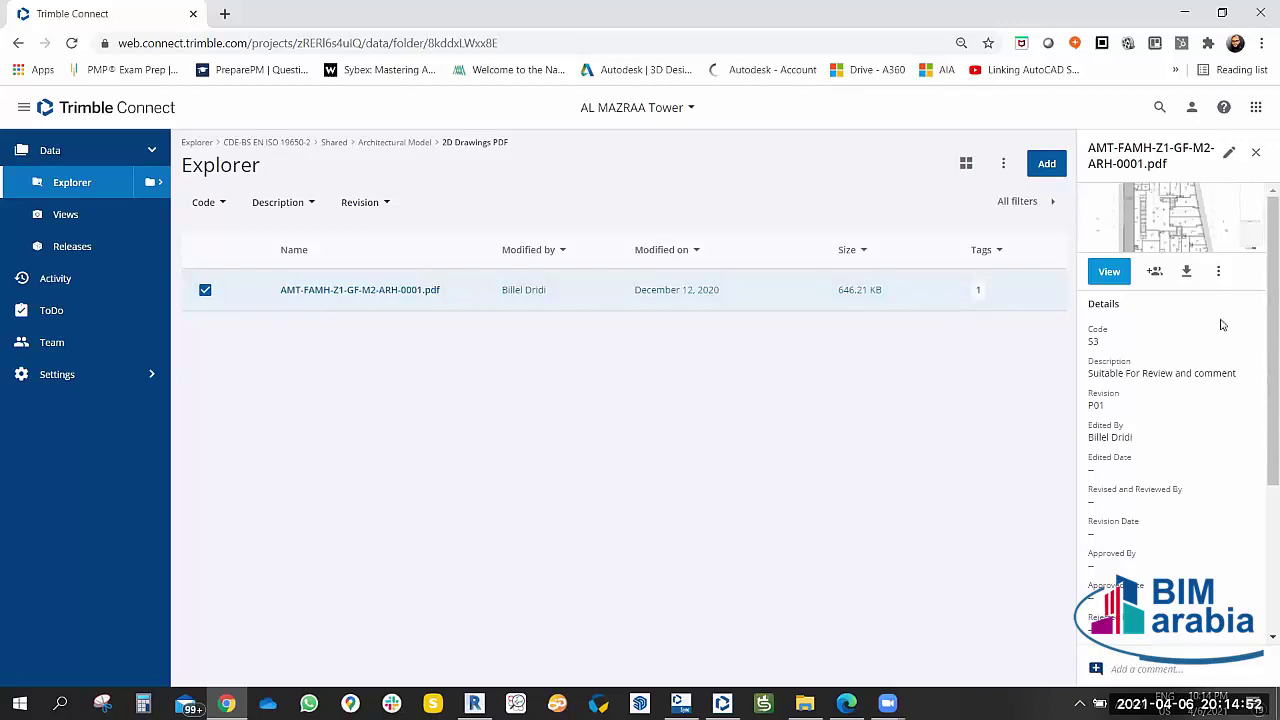
{"action": "left_click", "coordinate": [1103, 273]}
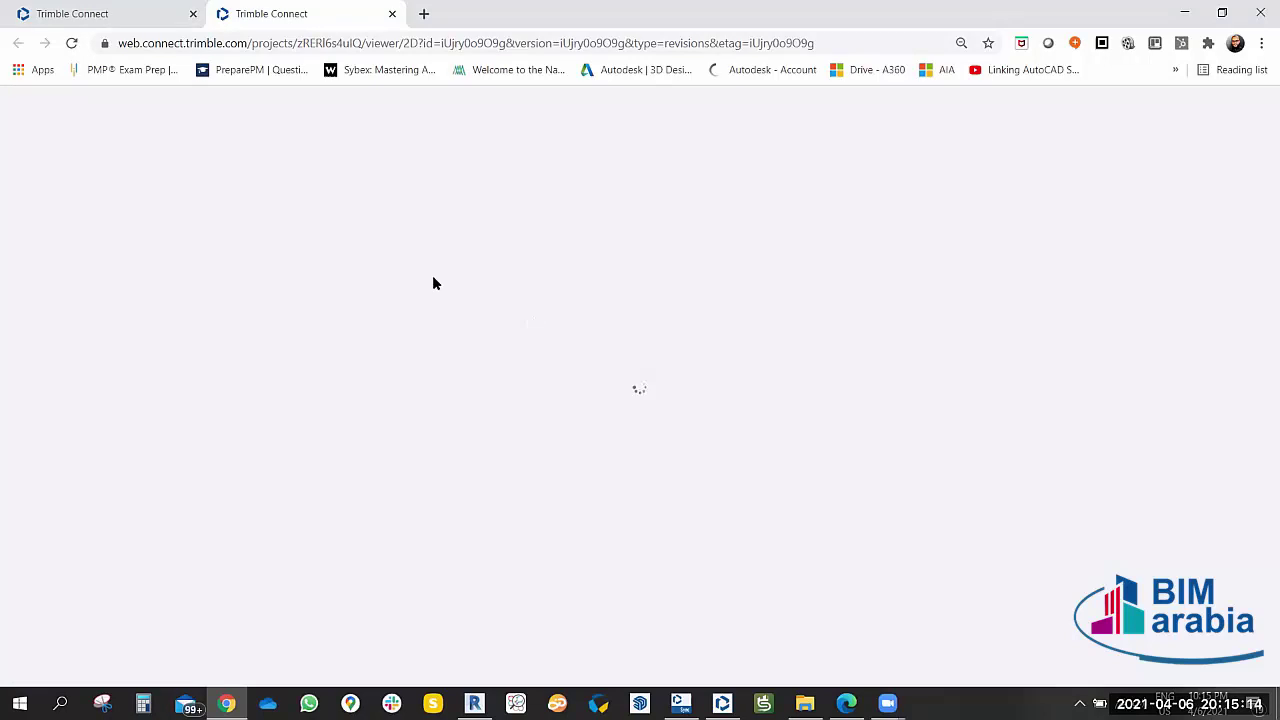
Back in the viewer tab, try zoom-in, full screen and fit-sheet controls on the plan.
{"action": "left_click", "coordinate": [105, 8]}
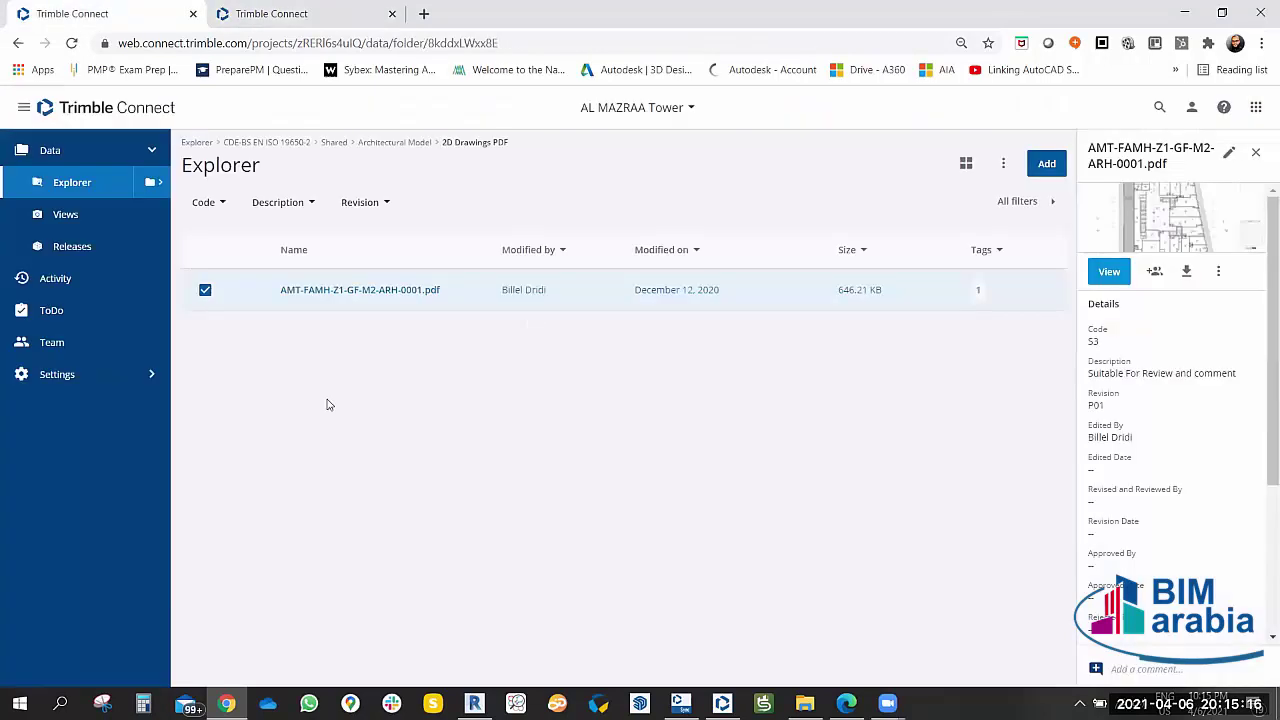
{"action": "left_click", "coordinate": [300, 14]}
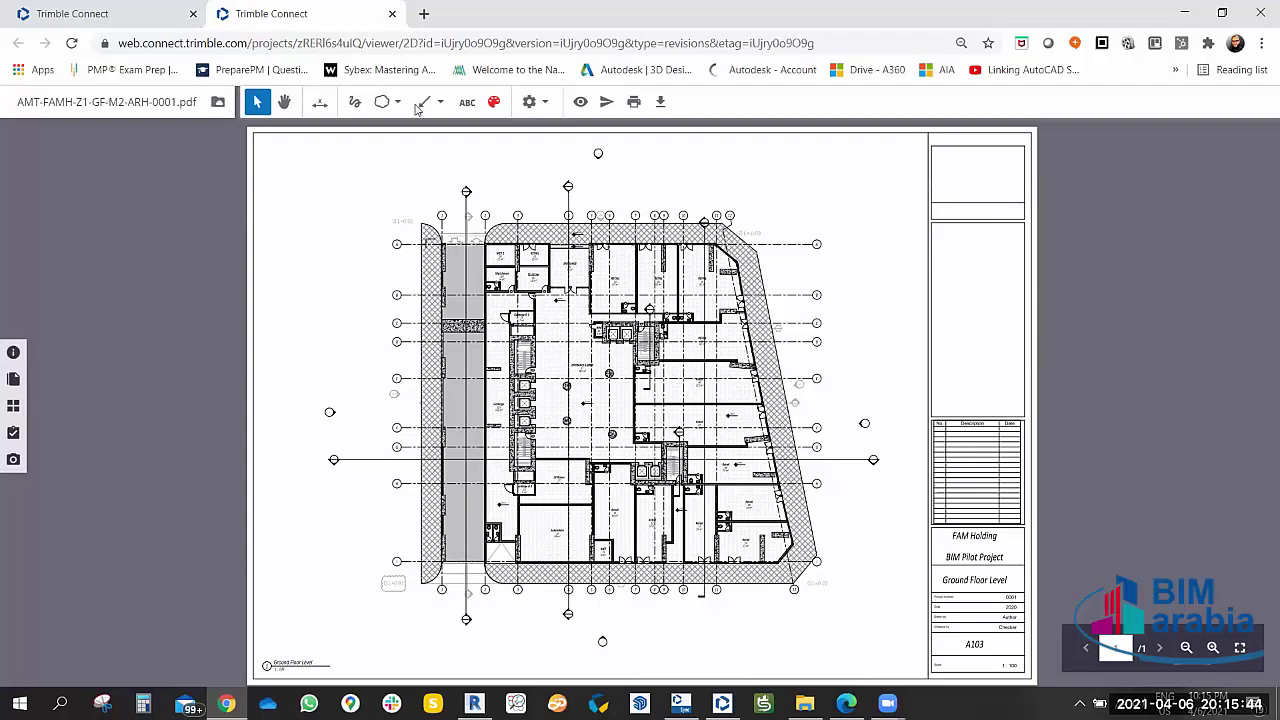
{"action": "left_click", "coordinate": [1213, 647]}
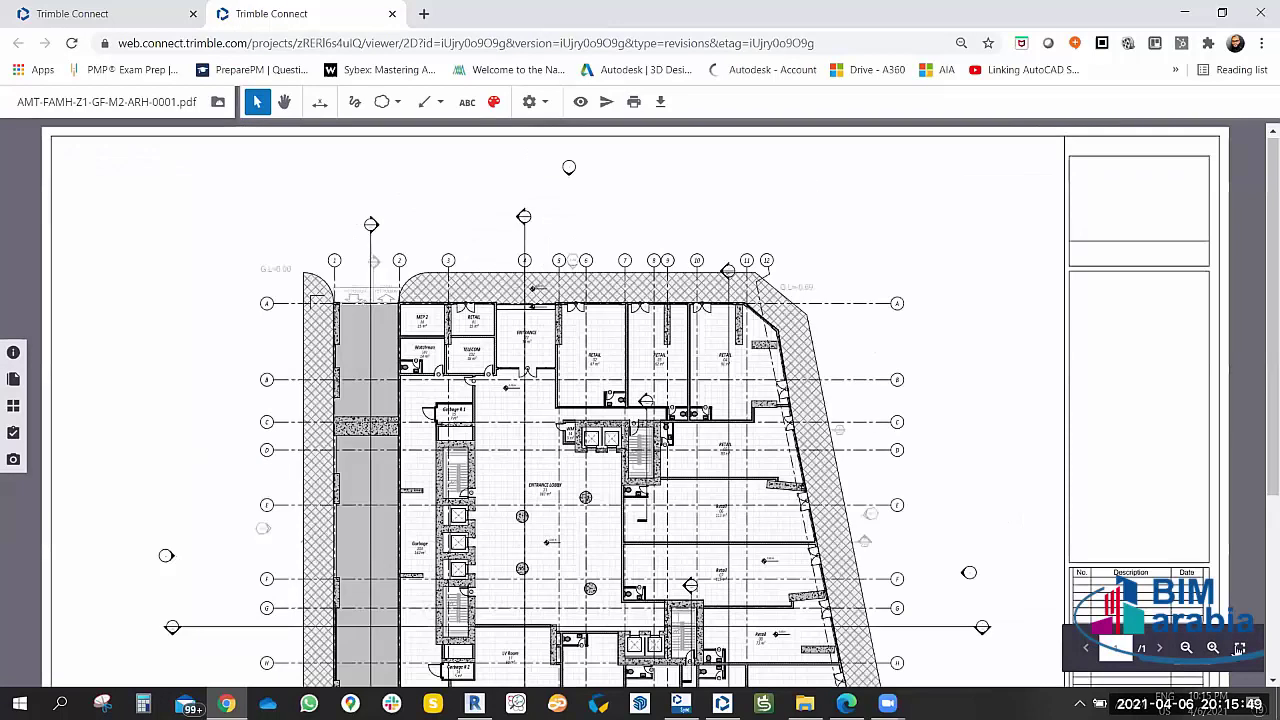
{"action": "left_click", "coordinate": [1239, 648]}
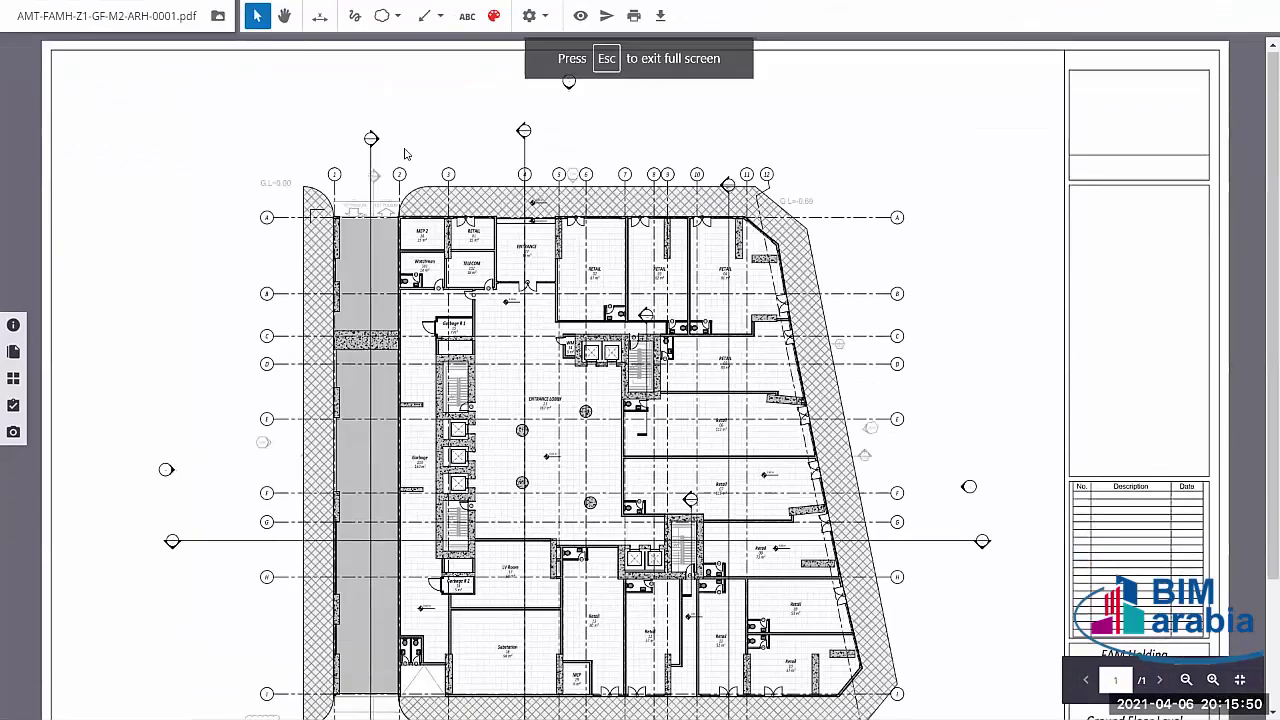
{"action": "left_click", "coordinate": [1240, 680]}
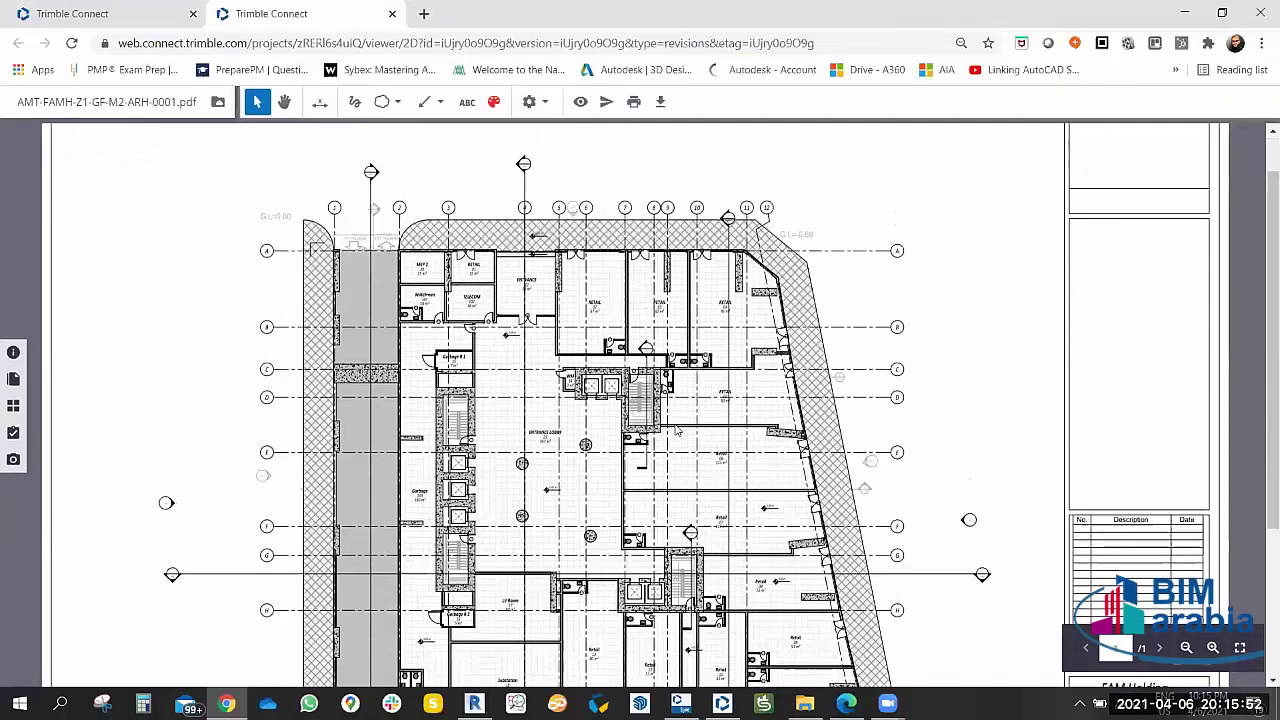
{"action": "left_click", "coordinate": [1186, 648]}
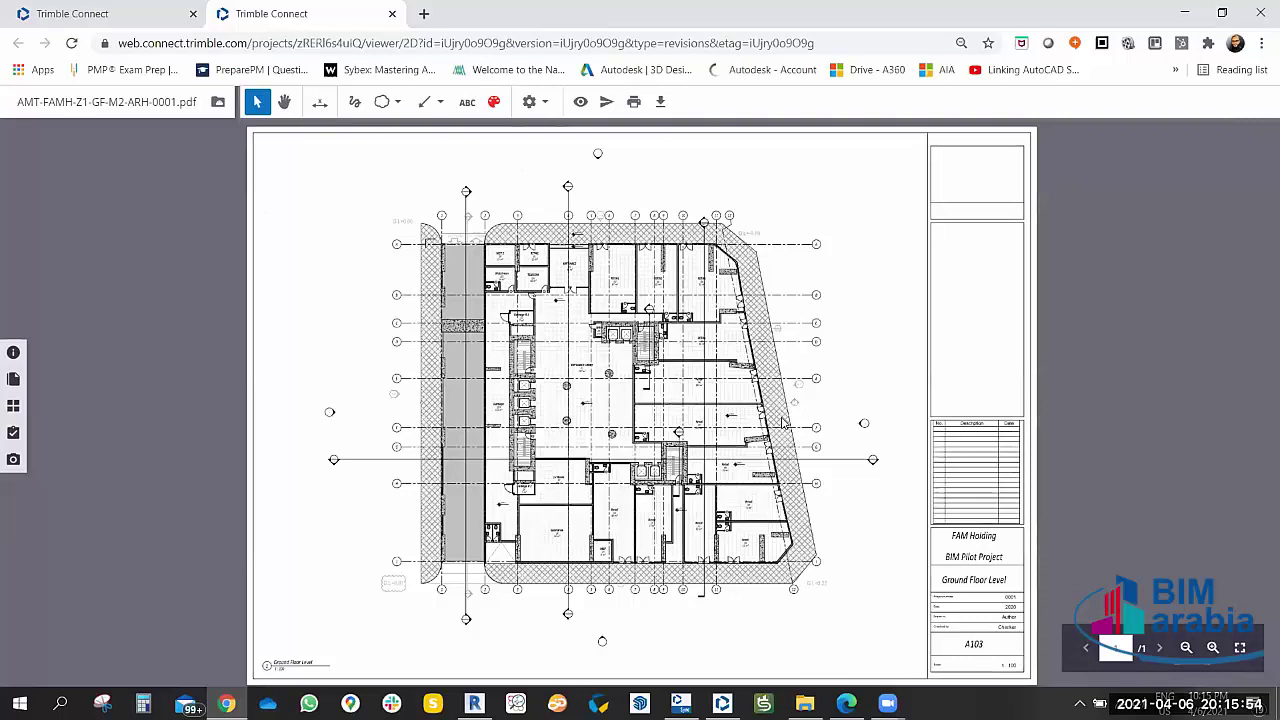
Pan and zoom onto the plan's upper area around gridlines A–E.
{"action": "scroll", "coordinate": [783, 425], "scroll_direction": "up", "scroll_amount": 2}
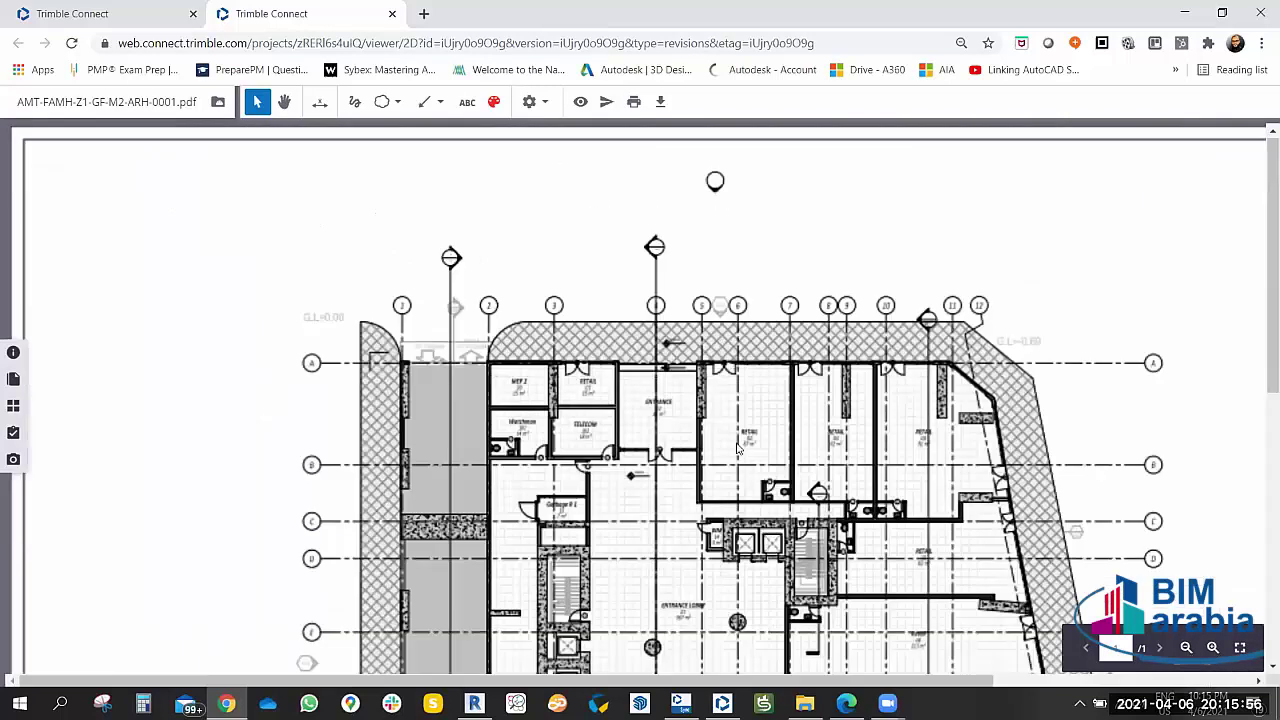
{"action": "left_click_drag", "start_coordinate": [737, 447], "coordinate": [660, 363]}
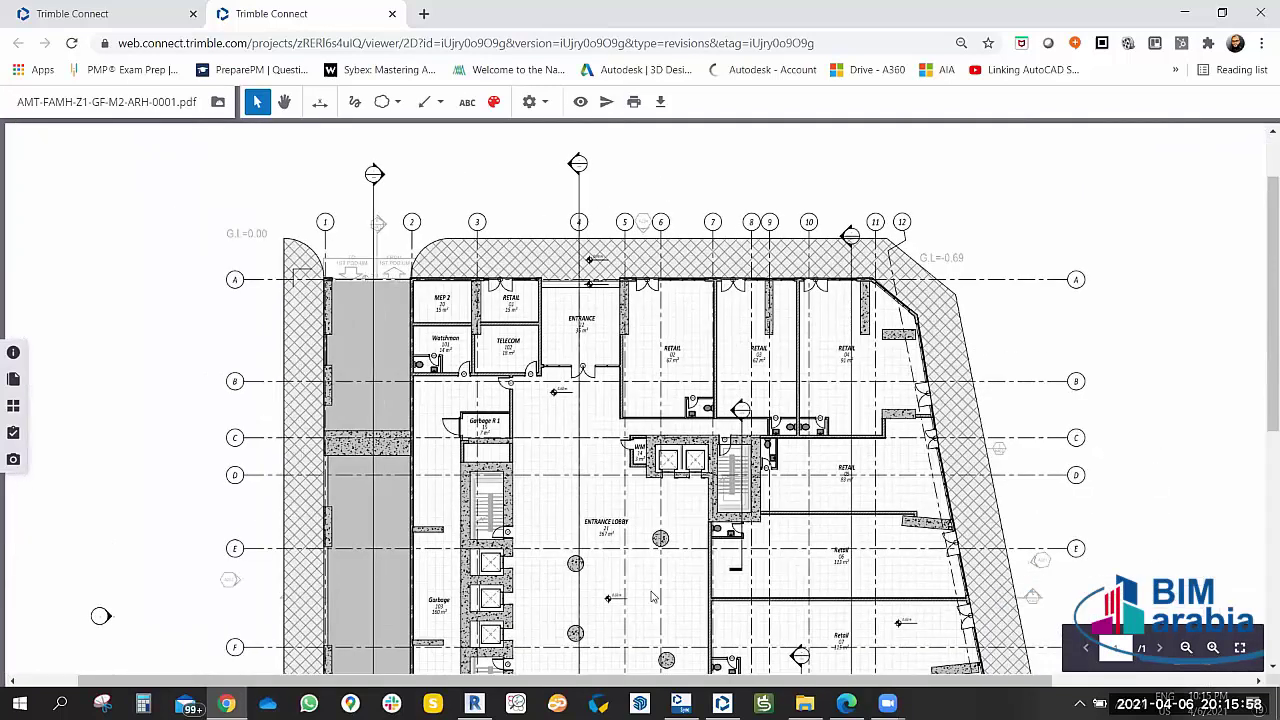
{"action": "left_click_drag", "start_coordinate": [677, 660], "coordinate": [561, 664]}
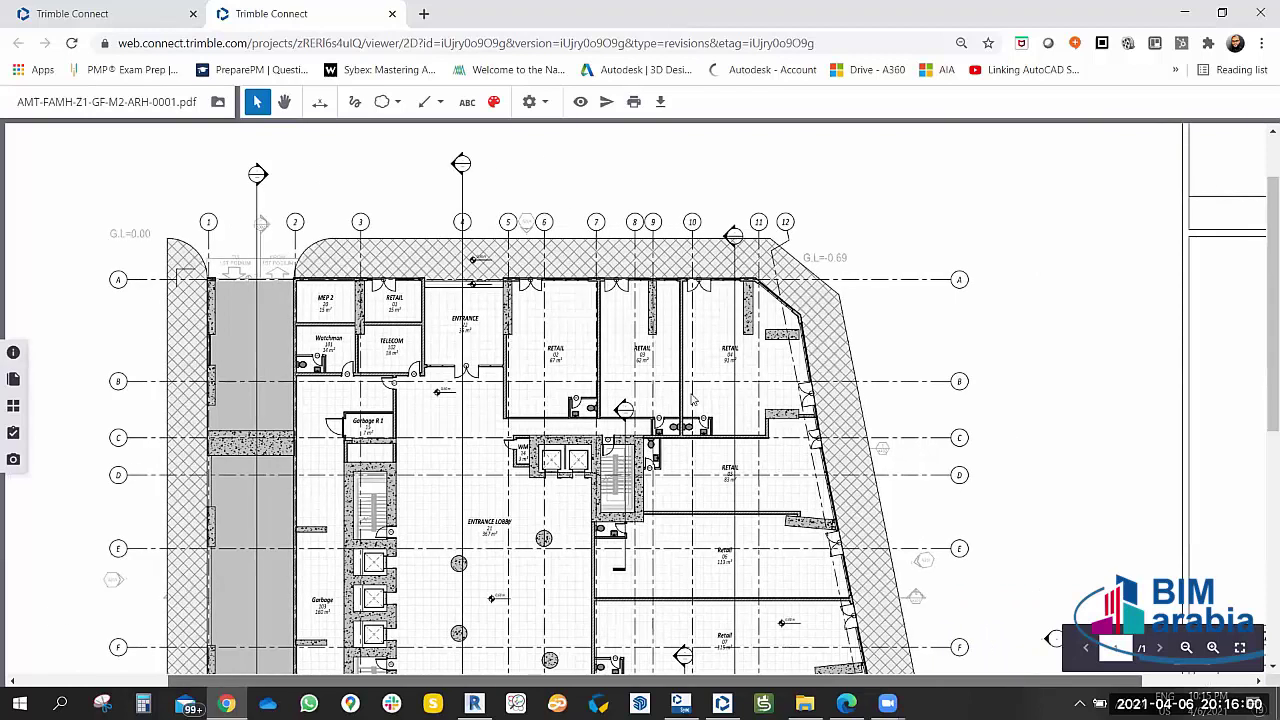
{"action": "scroll", "coordinate": [731, 297], "scroll_direction": "down", "scroll_amount": 2}
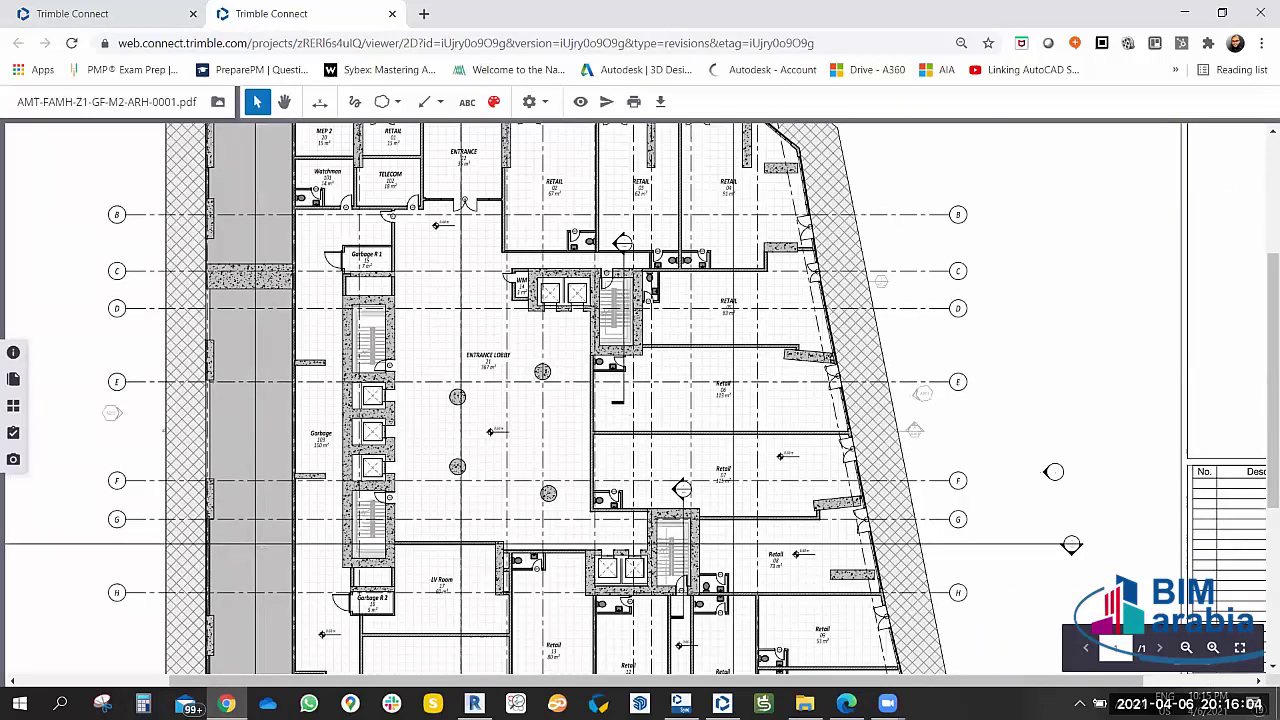
{"action": "left_click", "coordinate": [1213, 647]}
{"action": "left_click_drag", "start_coordinate": [530, 681], "coordinate": [734, 681]}
{"action": "scroll", "coordinate": [700, 681], "scroll_direction": "down", "scroll_amount": 1}
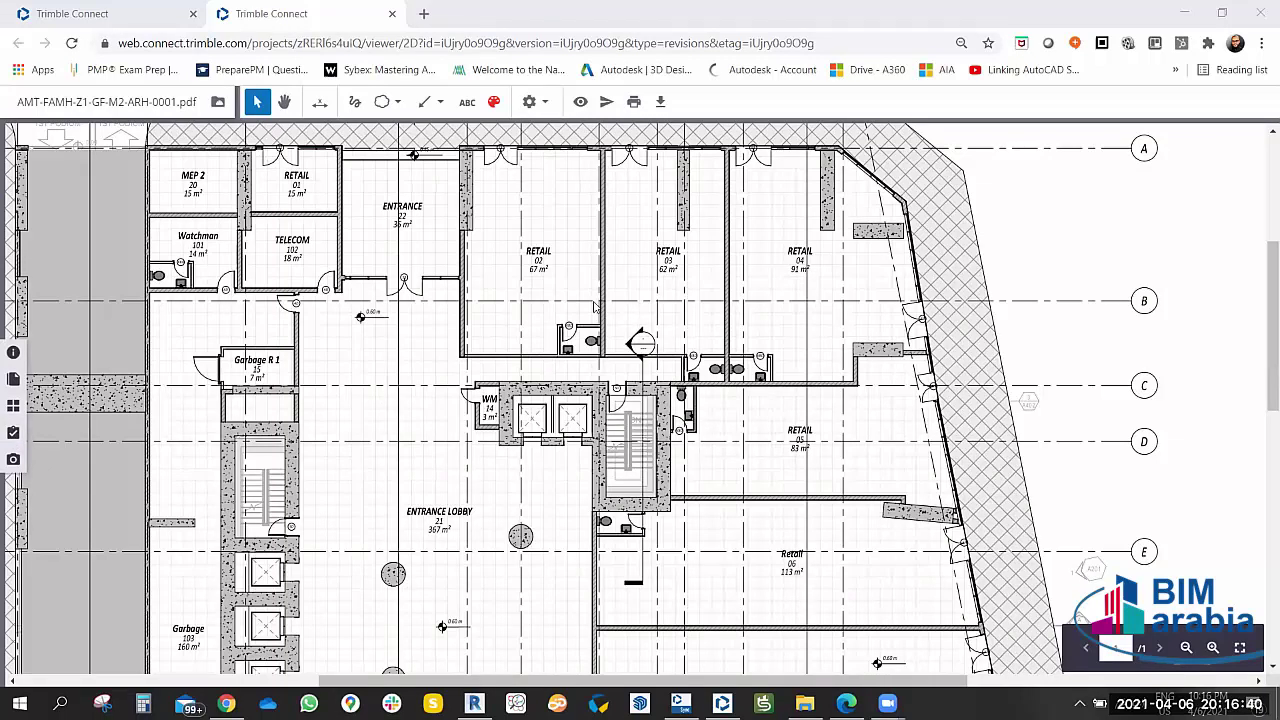
Choose the Cloud markup shape in the viewer's markup toolbar.
{"action": "left_click", "coordinate": [399, 104]}
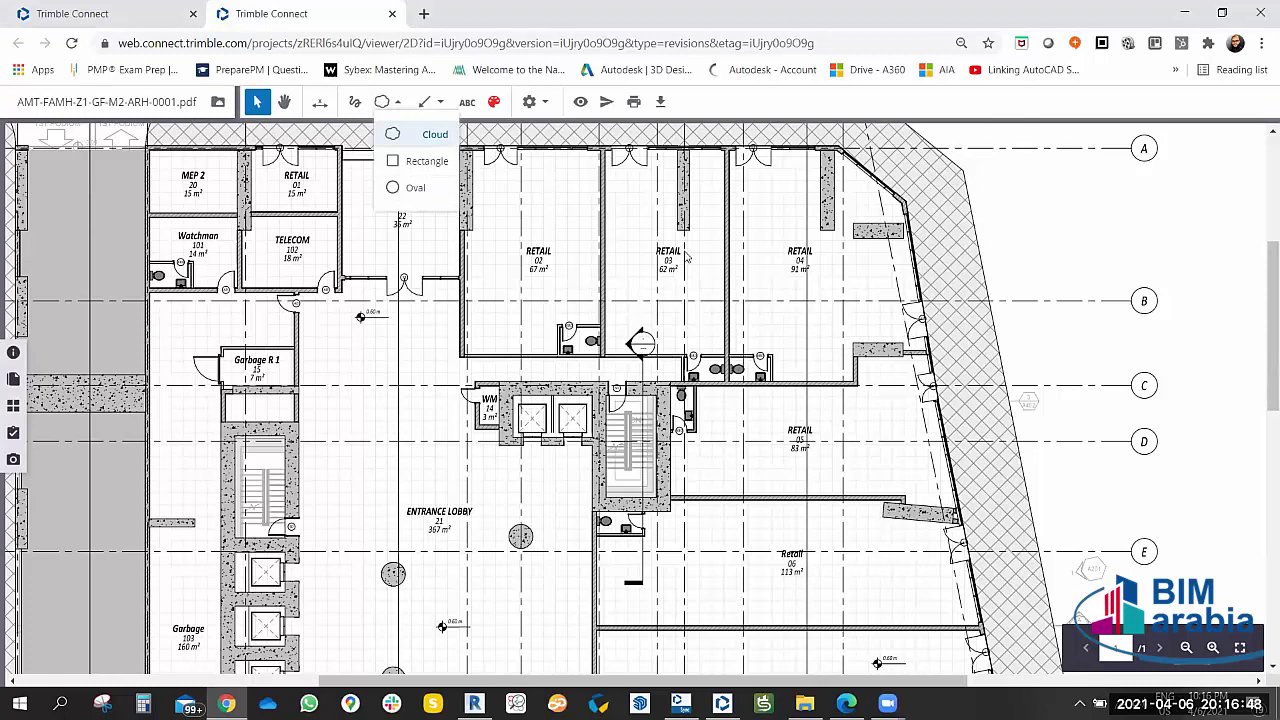
{"action": "left_click", "coordinate": [422, 134]}
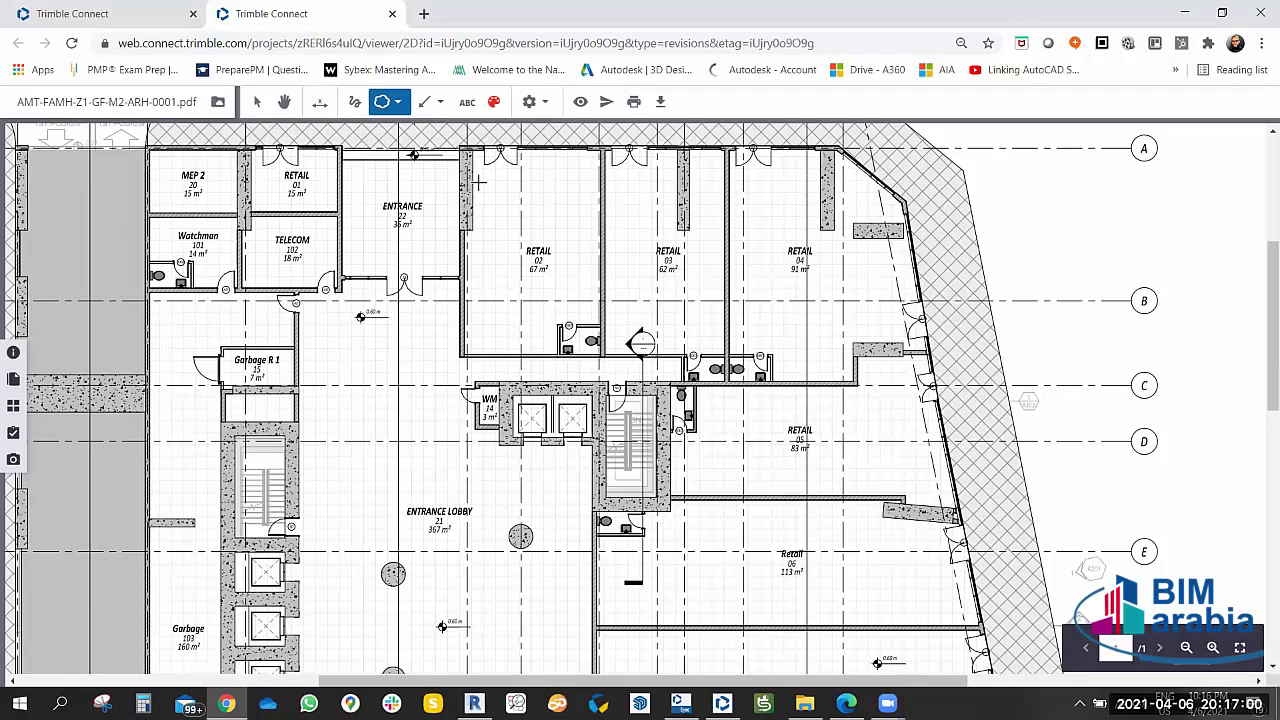
Switch the markup shape to Rectangle and draw a box around the WC.
{"action": "left_click", "coordinate": [396, 102]}
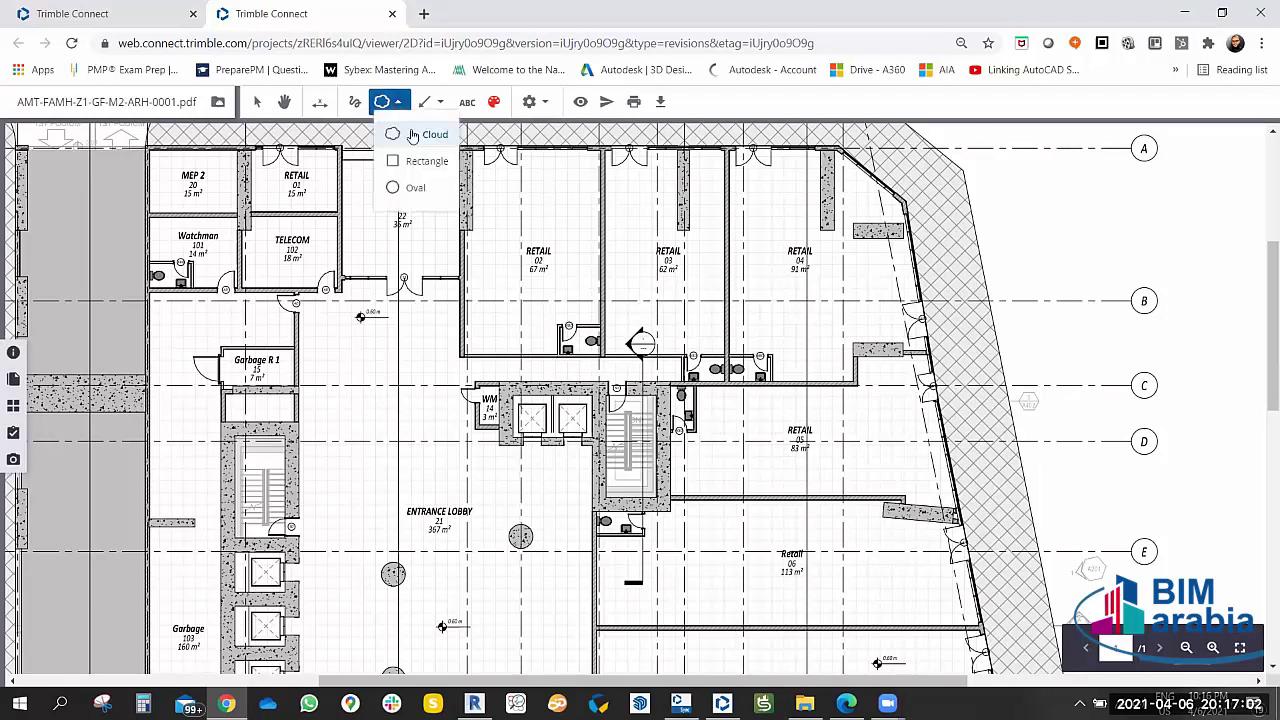
{"action": "left_click", "coordinate": [413, 135]}
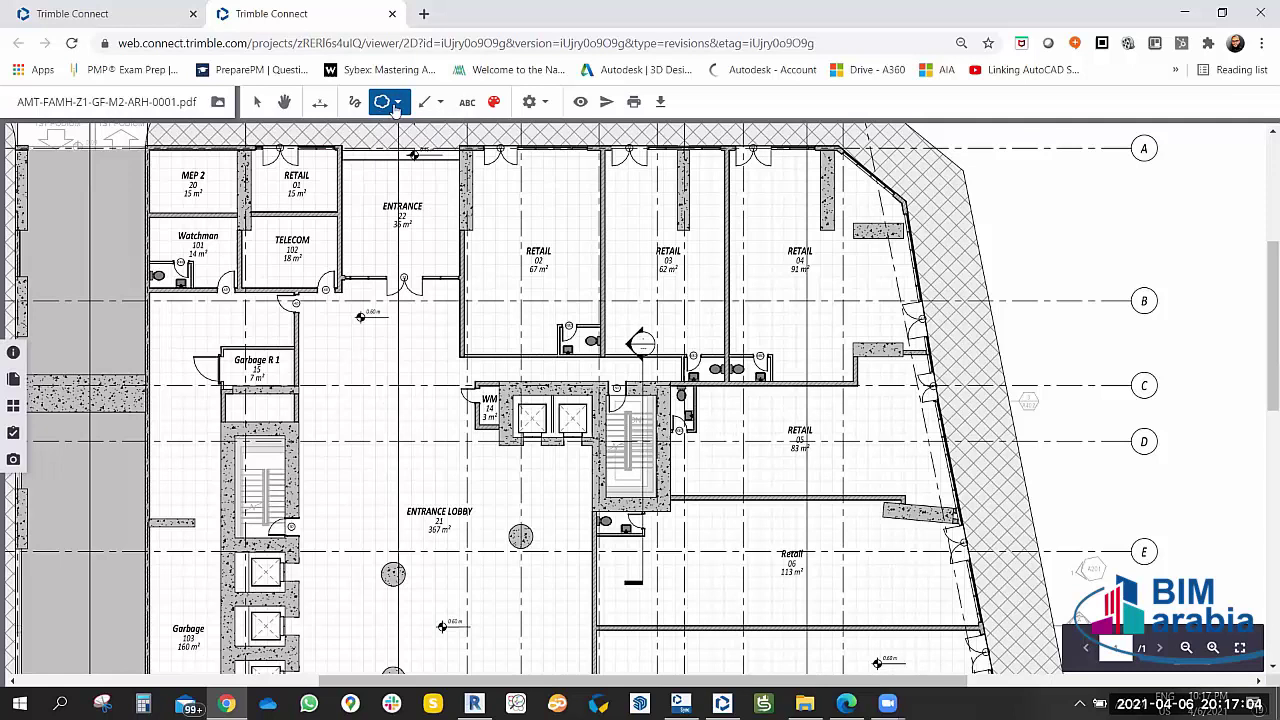
{"action": "left_click", "coordinate": [401, 104]}
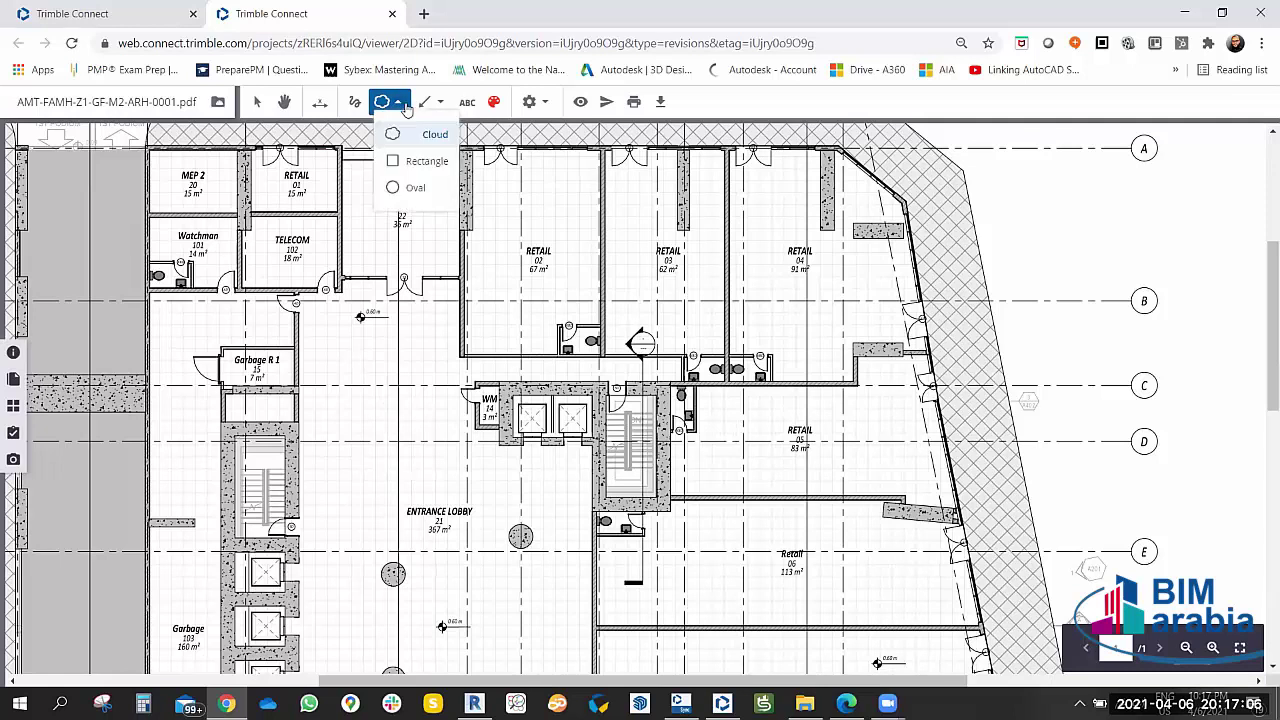
{"action": "left_click", "coordinate": [405, 161]}
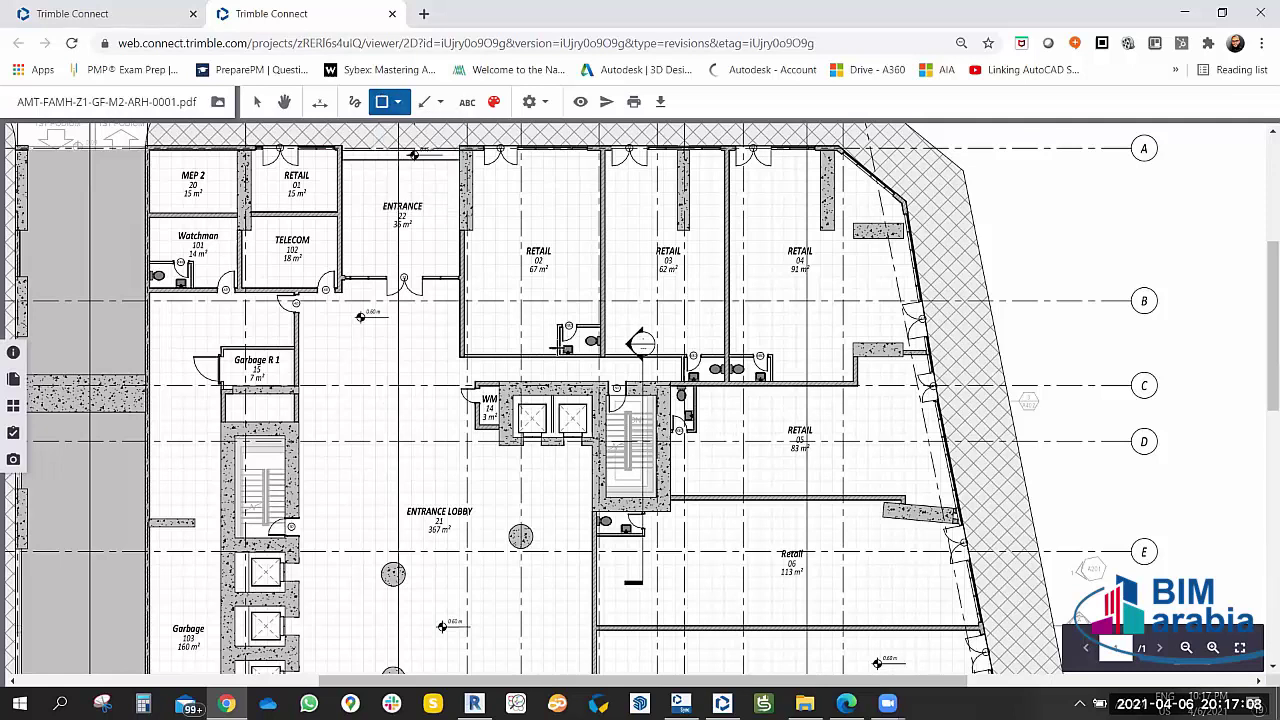
{"action": "left_click_drag", "start_coordinate": [550, 320], "coordinate": [658, 372]}
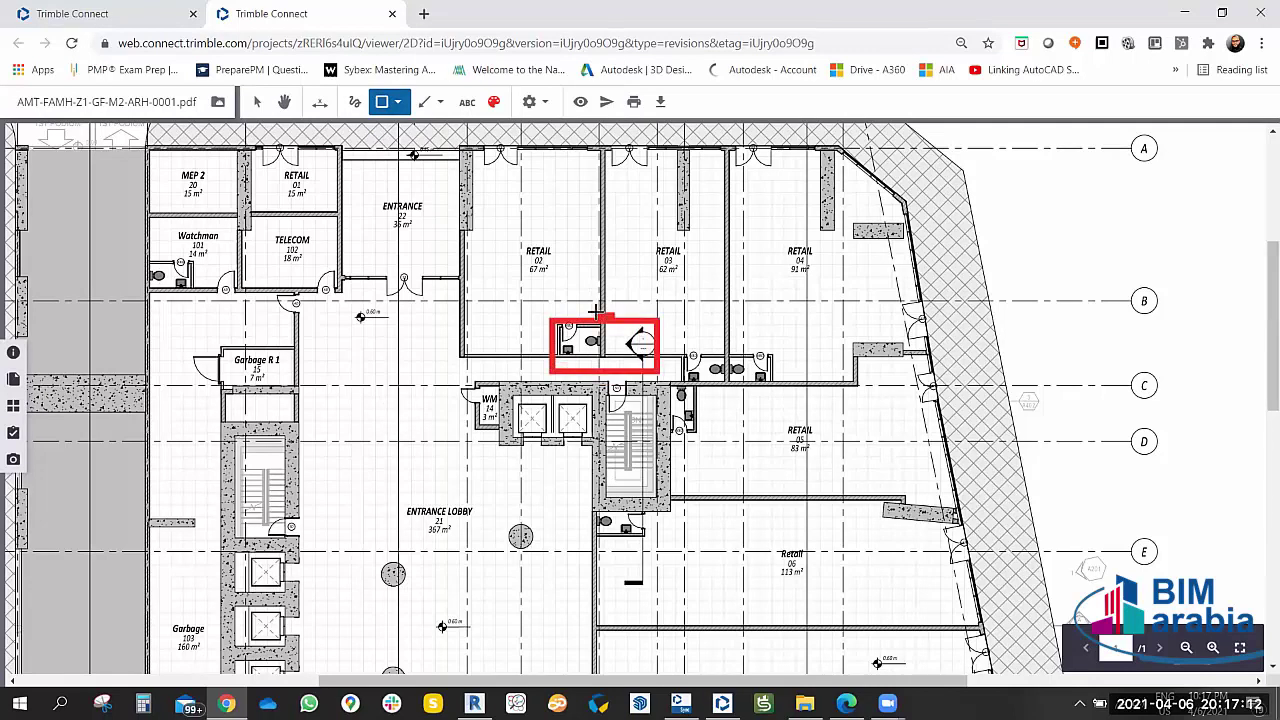
{"action": "left_click_drag", "start_coordinate": [616, 320], "coordinate": [652, 284]}
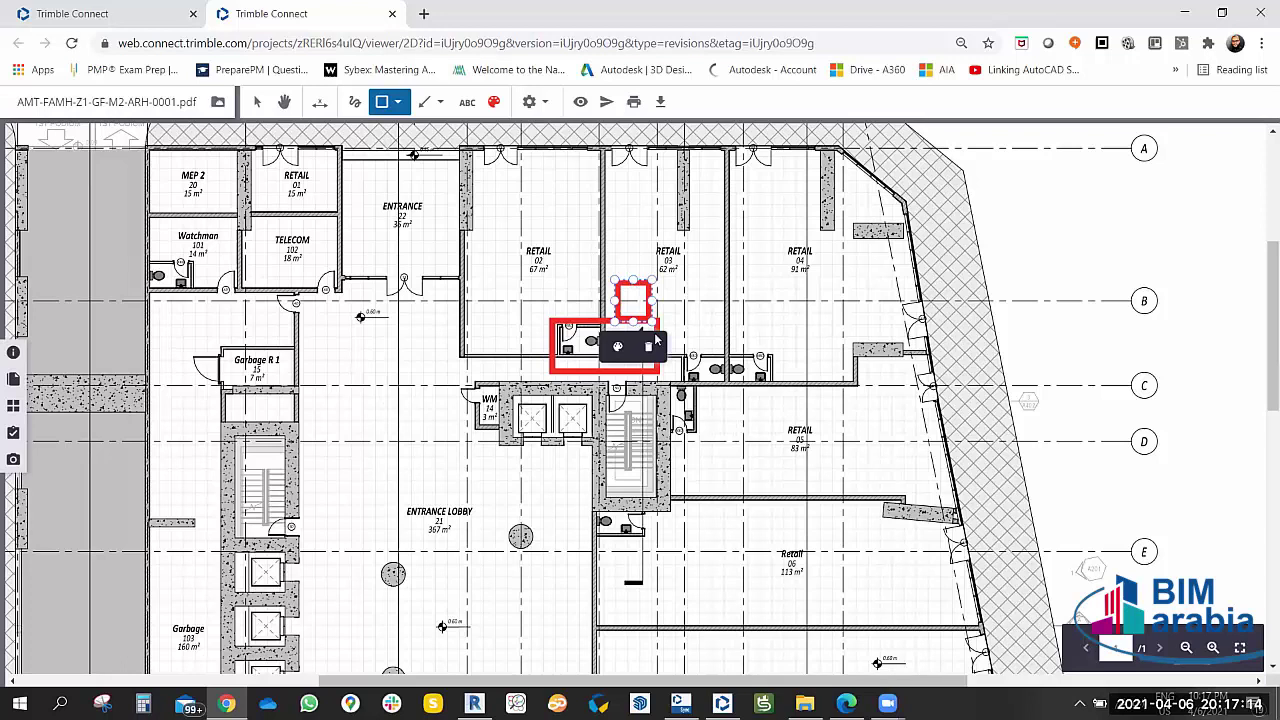
Delete the stray small rectangle and nudge the WC box into place.
{"action": "left_click", "coordinate": [649, 345]}
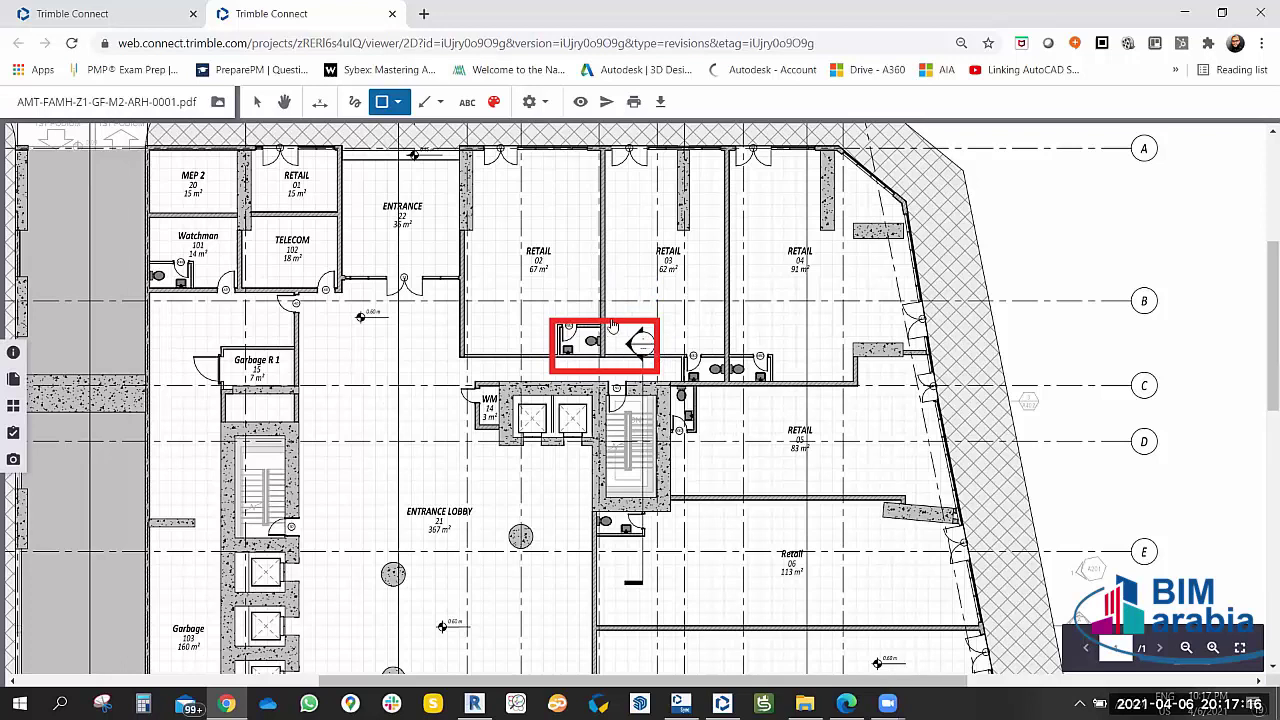
{"action": "left_click", "coordinate": [613, 328]}
{"action": "left_click_drag", "start_coordinate": [609, 329], "coordinate": [581, 327]}
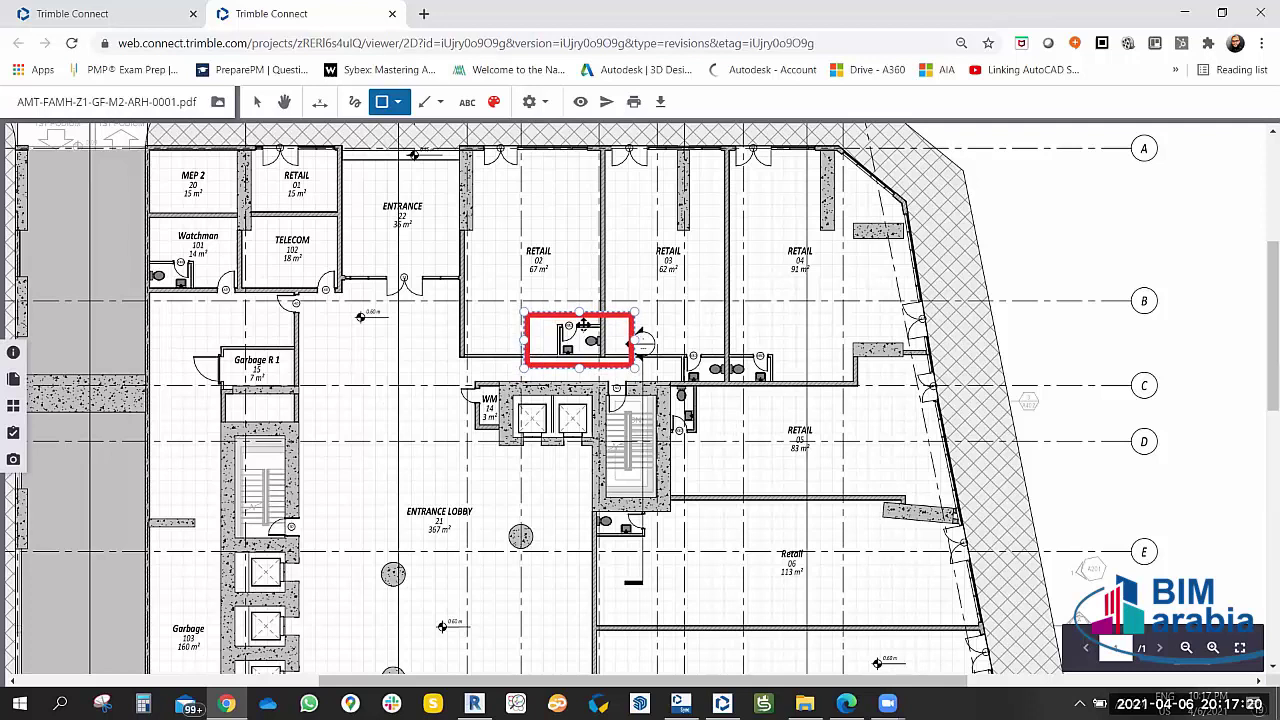
{"action": "left_click_drag", "start_coordinate": [580, 328], "coordinate": [605, 342]}
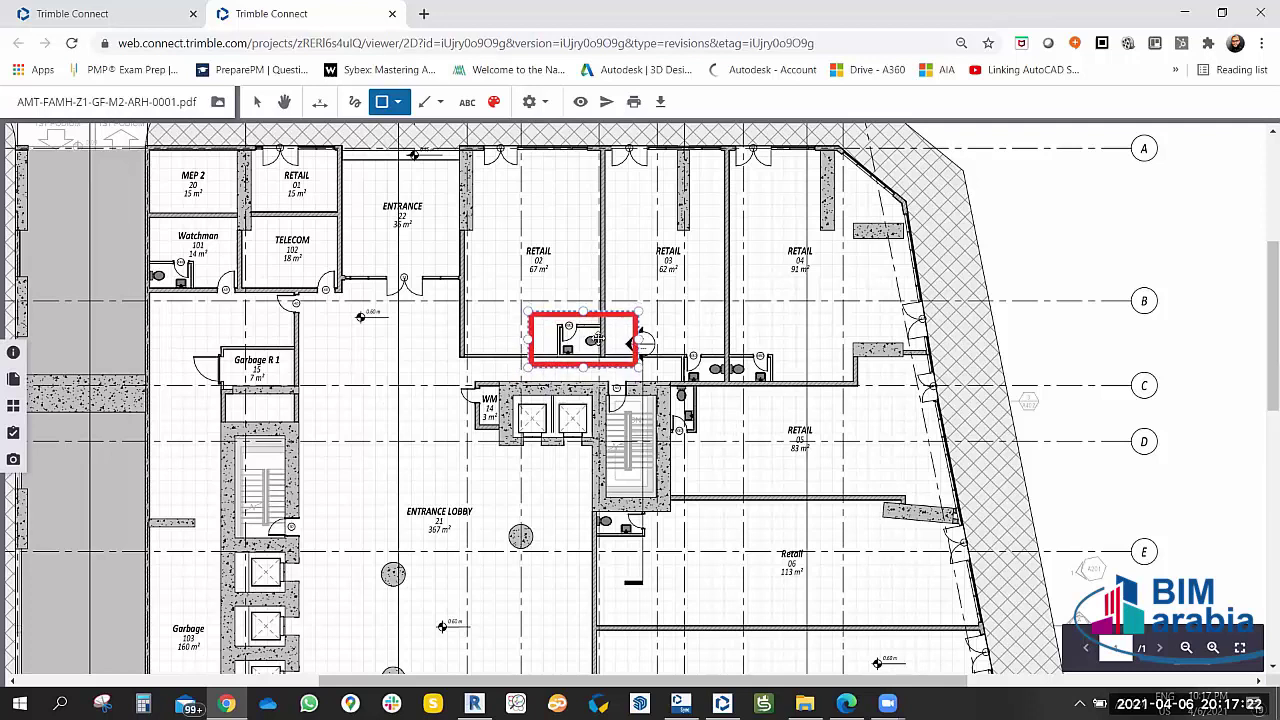
Draw a red arrow pointing at the WC rectangle.
{"action": "left_click", "coordinate": [448, 388]}
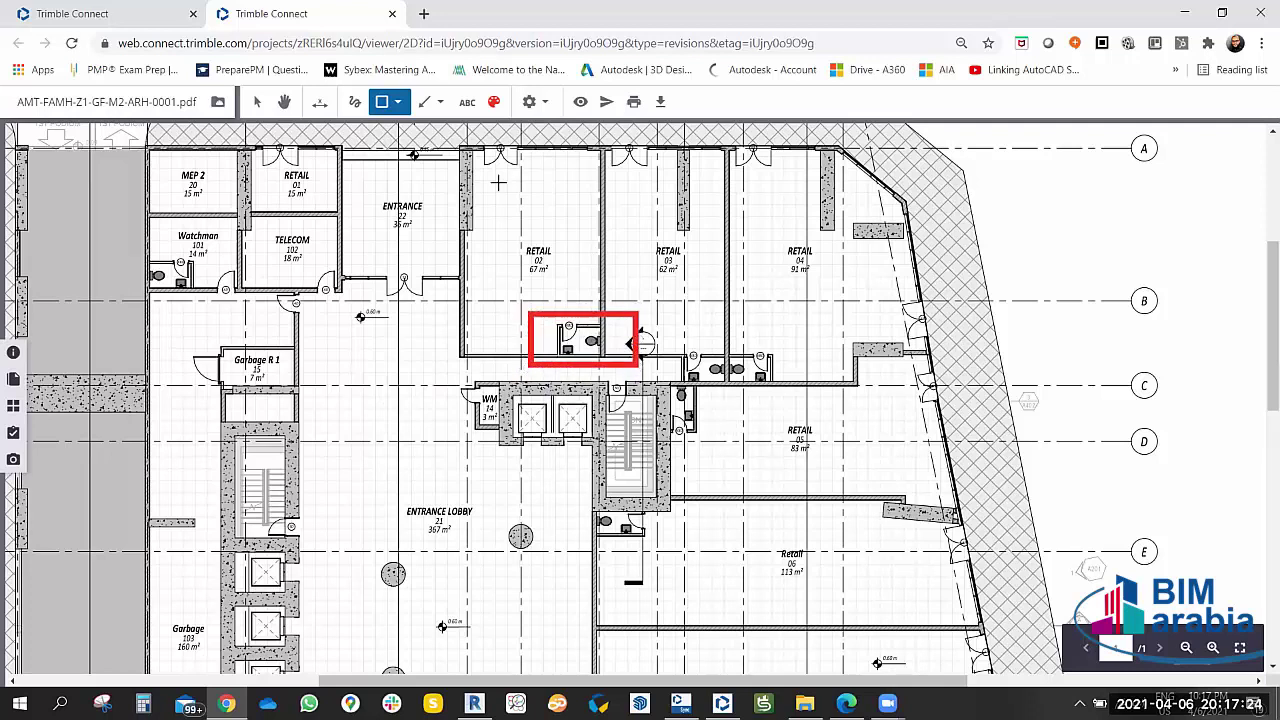
{"action": "left_click", "coordinate": [440, 102]}
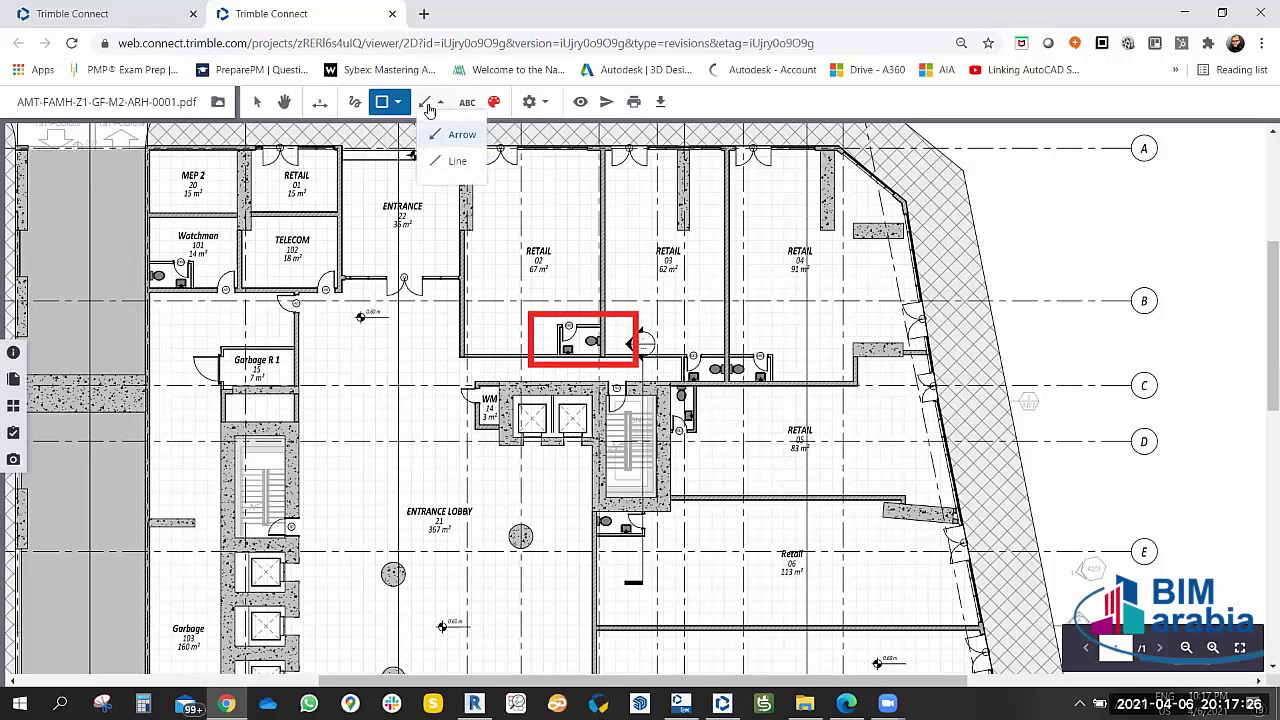
{"action": "left_click", "coordinate": [457, 156]}
{"action": "mouse_move", "coordinate": [467, 243]}
{"action": "left_mouse_down"}
{"action": "mouse_move", "coordinate": [577, 310]}
{"action": "mouse_move", "coordinate": [529, 316]}
{"action": "left_mouse_up"}
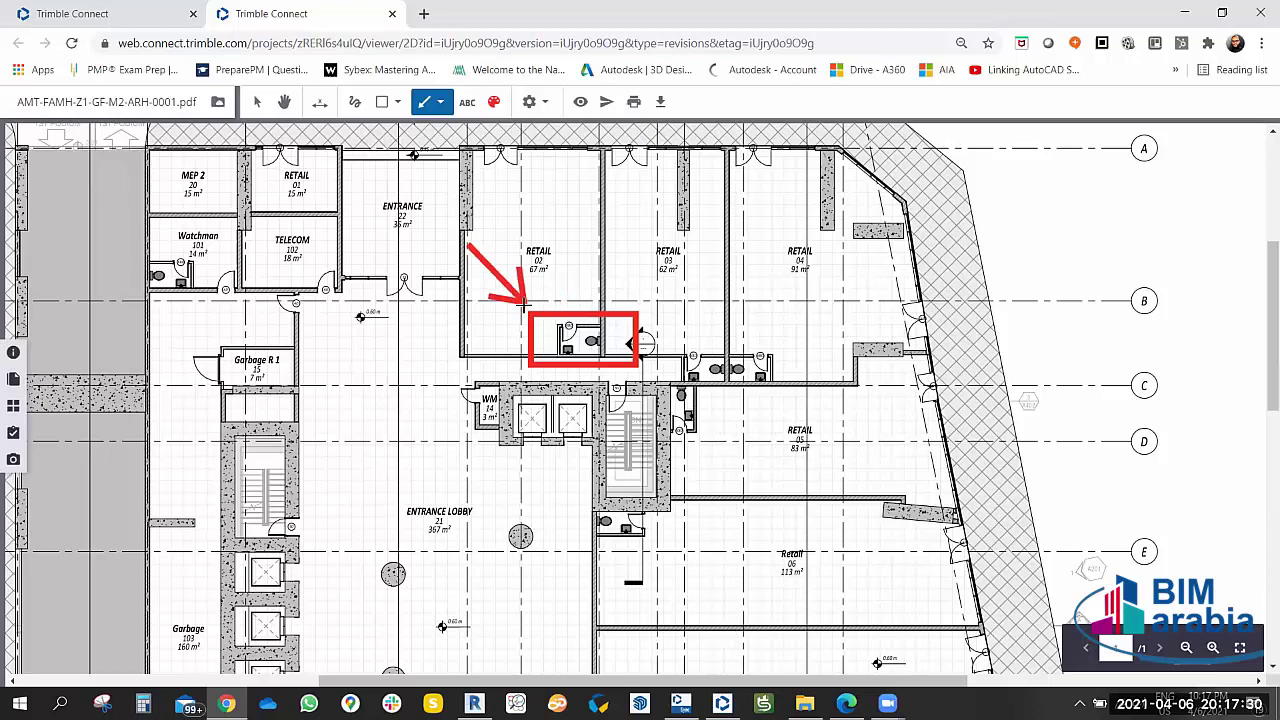
Add a text note reading "Please Change The wc location" near ENTRANCE.
{"action": "left_click", "coordinate": [467, 103]}
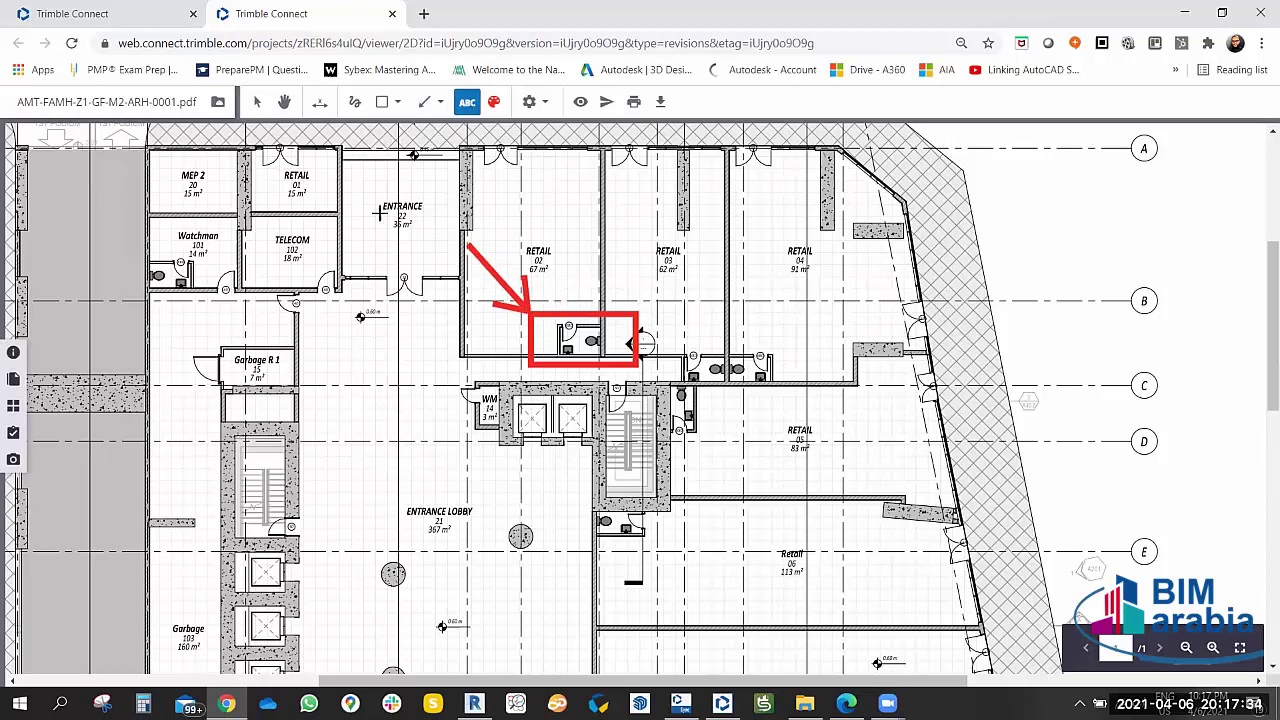
{"action": "left_click", "coordinate": [456, 231]}
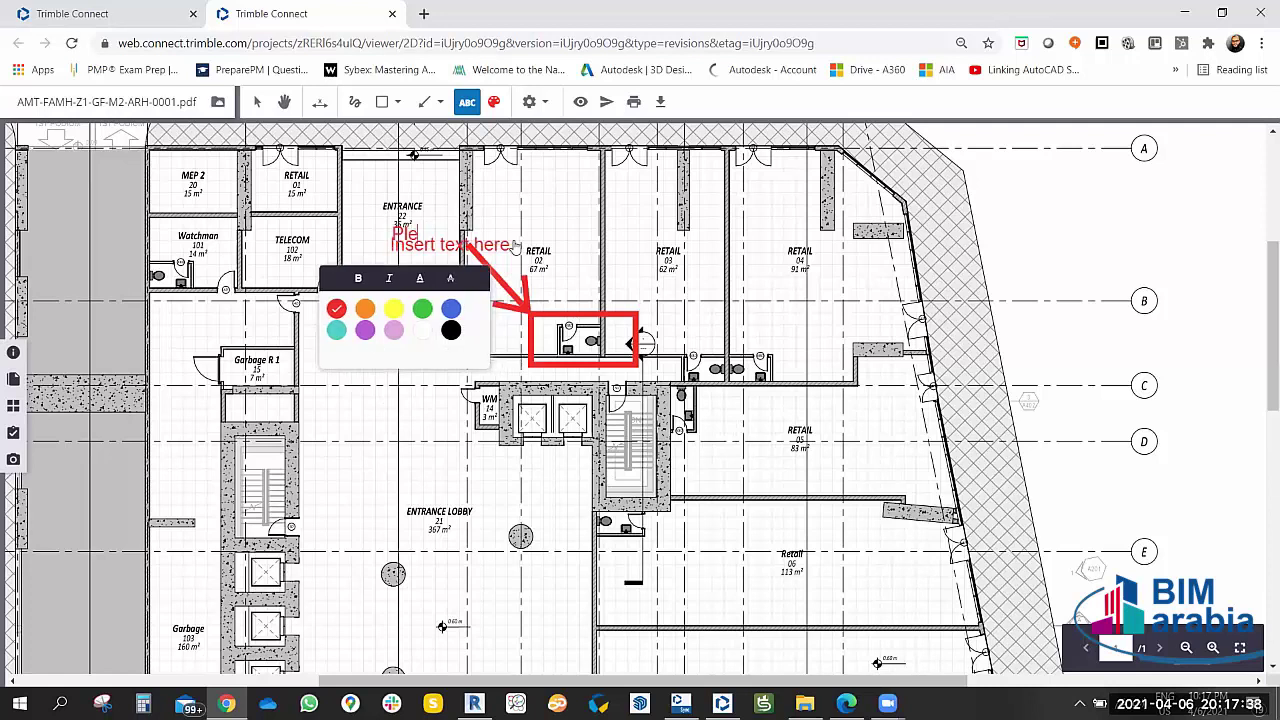
{"action": "type", "text": "Please"}
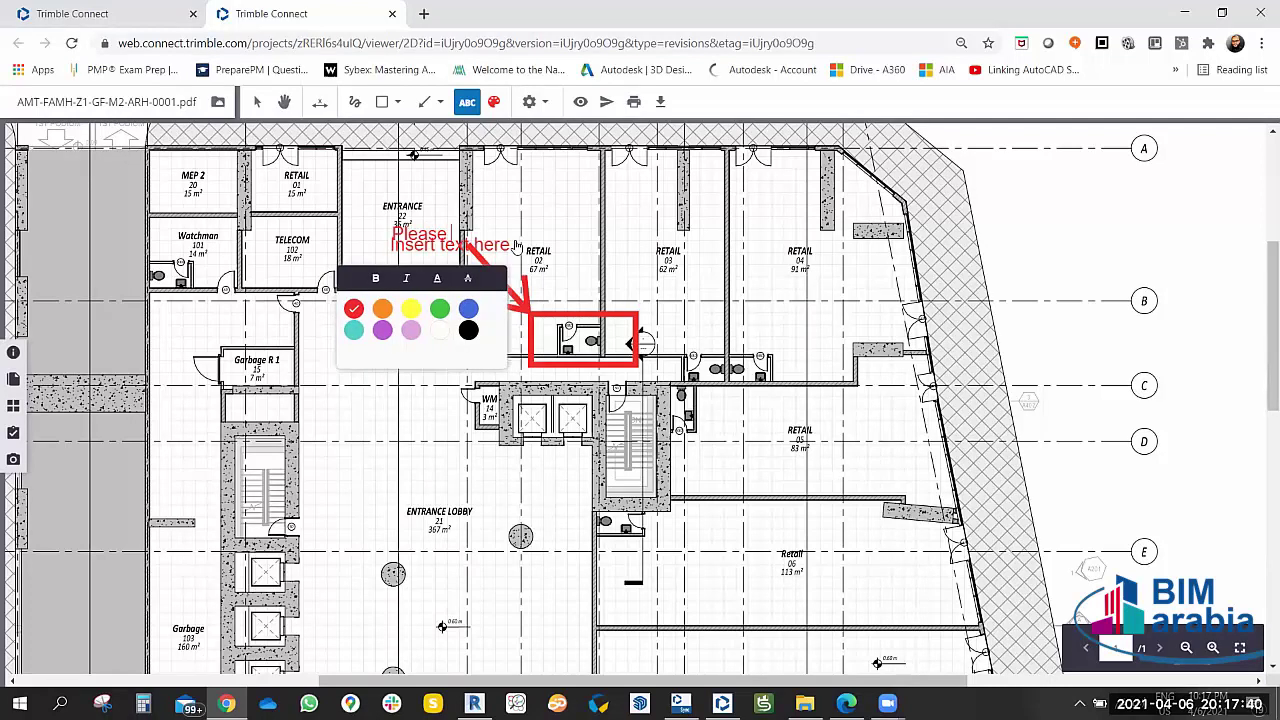
{"action": "type", "text": " Change"}
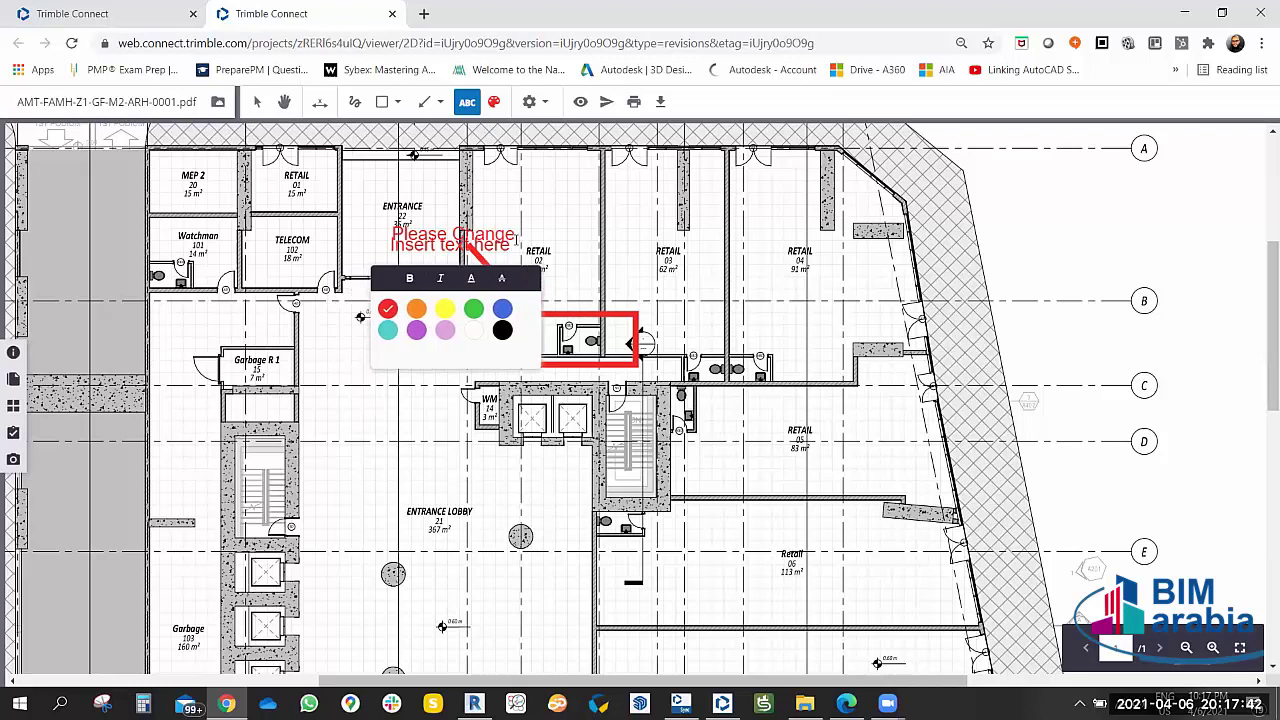
{"action": "type", "text": " The wc lo"}
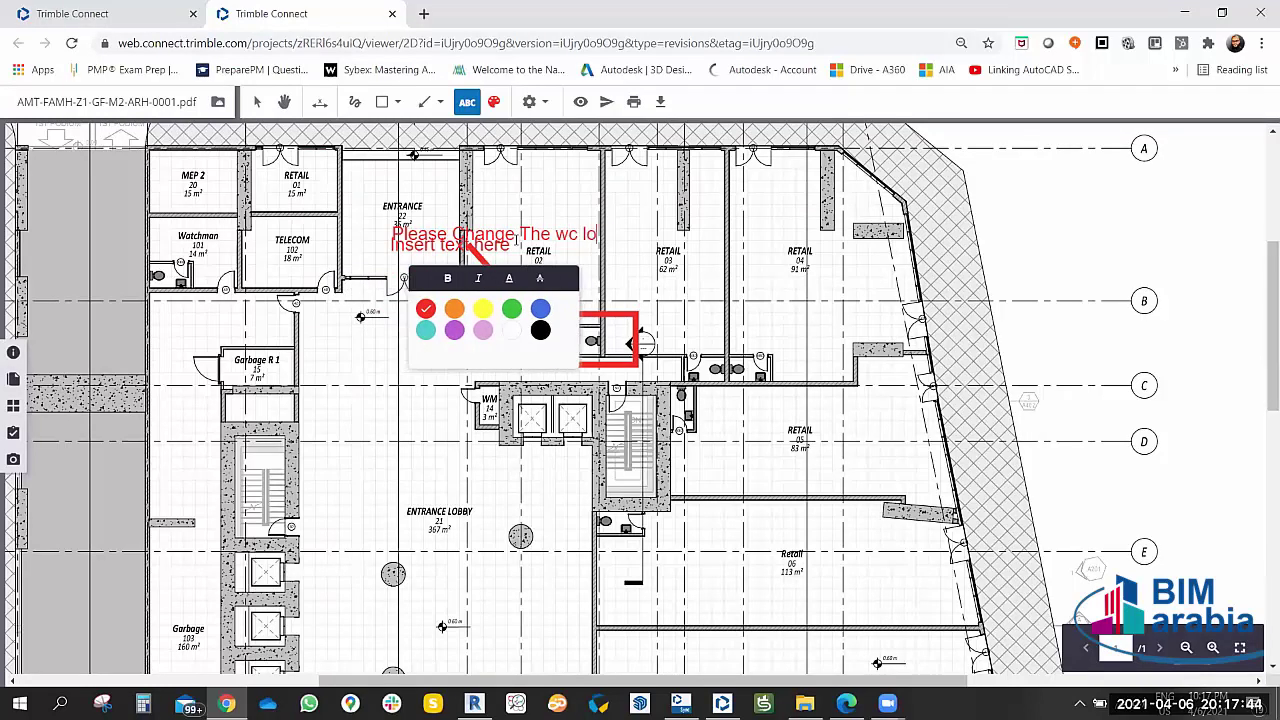
{"action": "type", "text": "cation"}
{"action": "key", "text": "Return"}
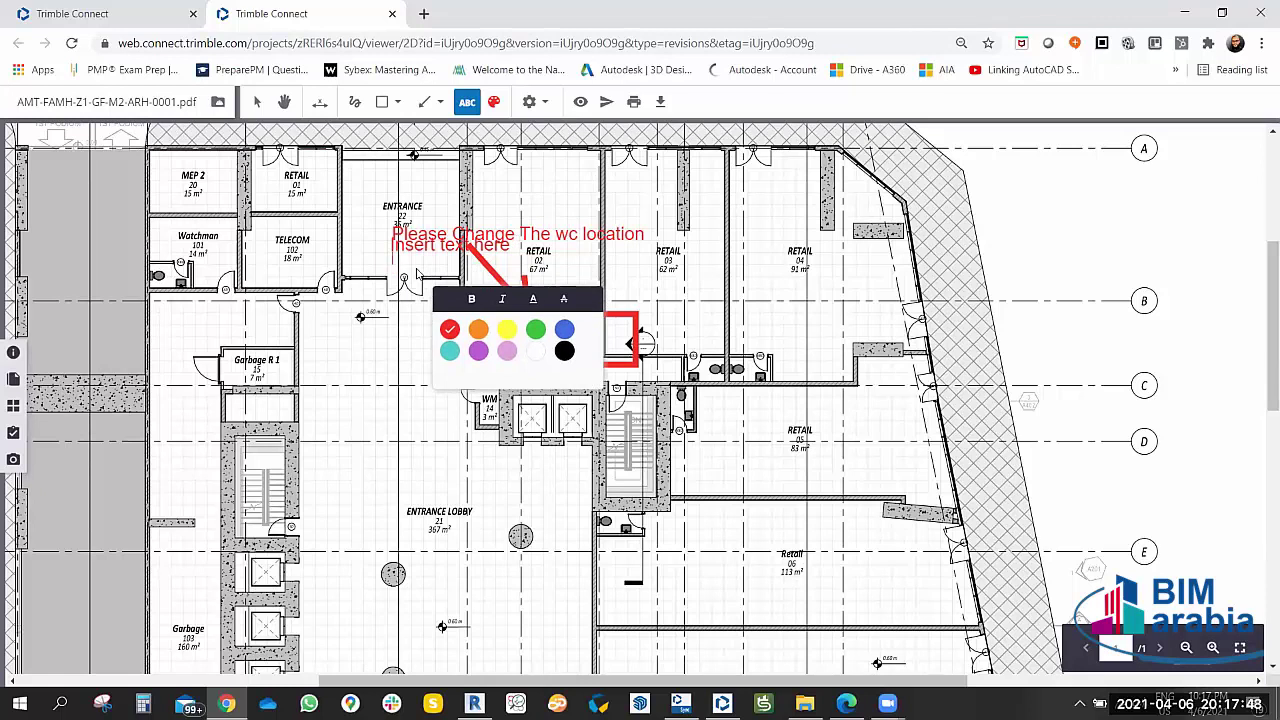
Reposition the note and erase the leftover 'Insert text here' placeholder.
{"action": "left_click", "coordinate": [372, 255]}
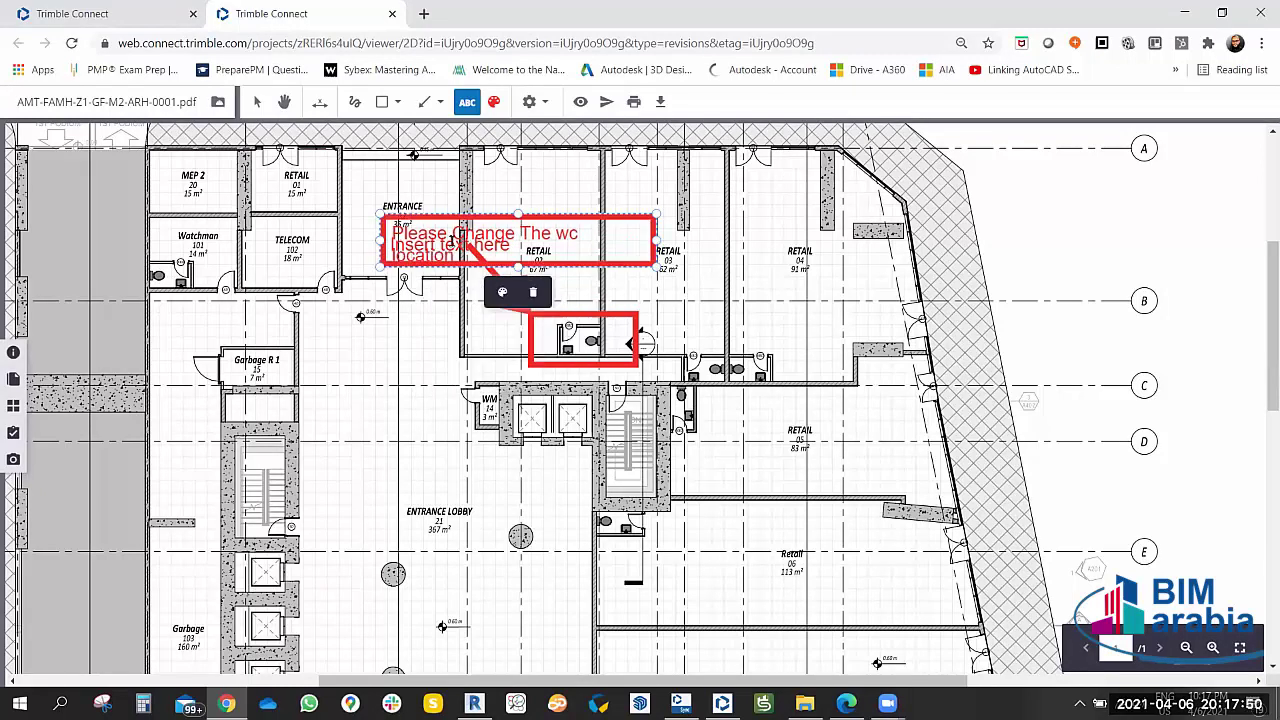
{"action": "left_click_drag", "start_coordinate": [455, 215], "coordinate": [649, 284]}
{"action": "left_click_drag", "start_coordinate": [696, 249], "coordinate": [700, 226]}
{"action": "left_click", "coordinate": [508, 250]}
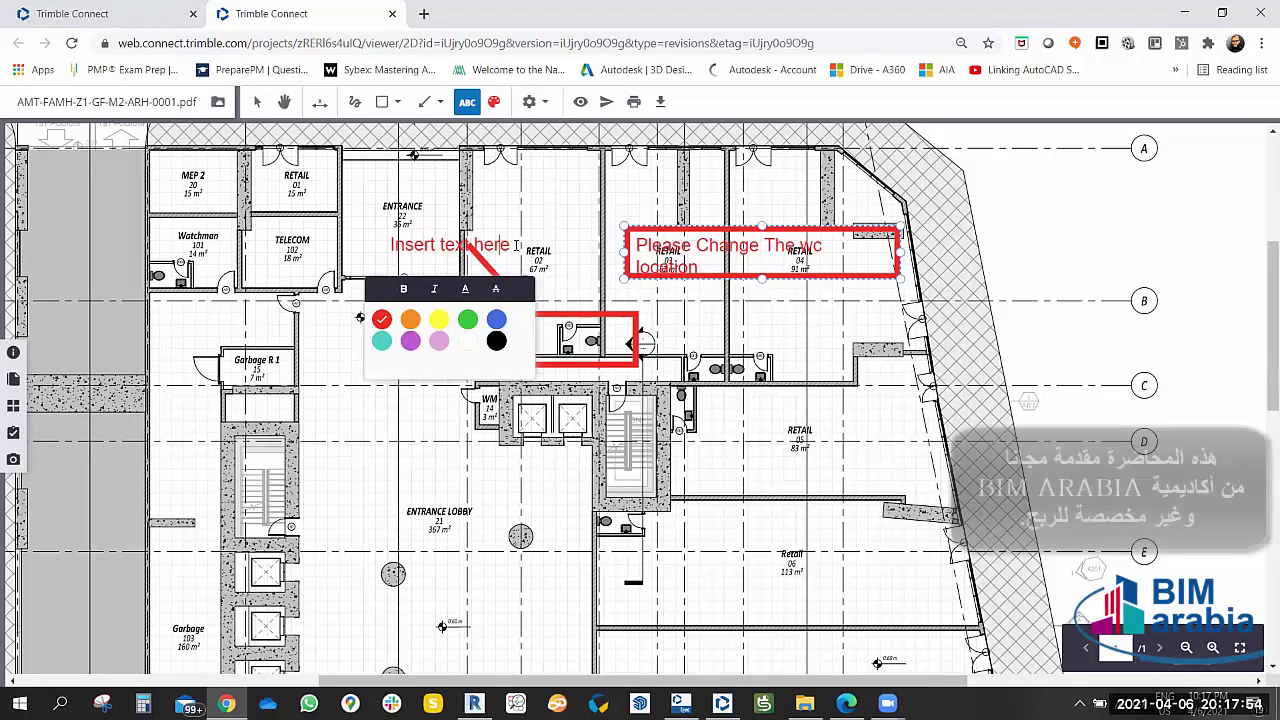
{"action": "left_click", "coordinate": [430, 236]}
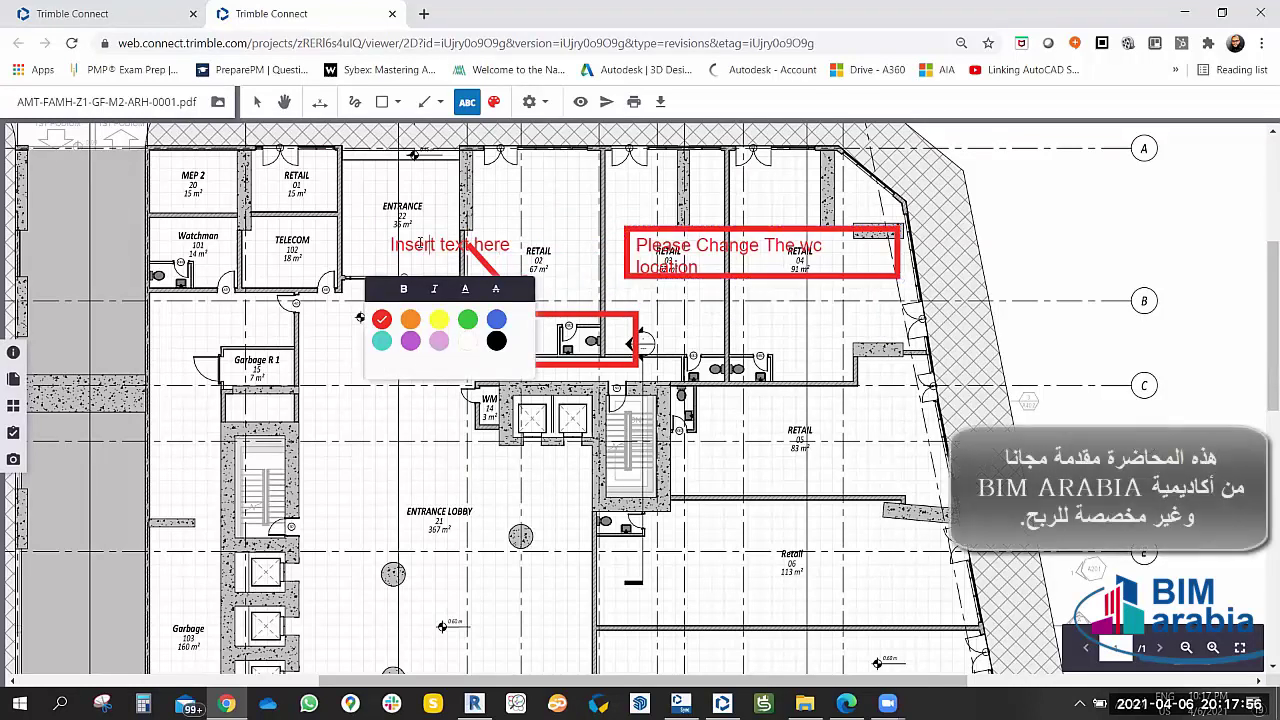
{"action": "left_click", "coordinate": [257, 101]}
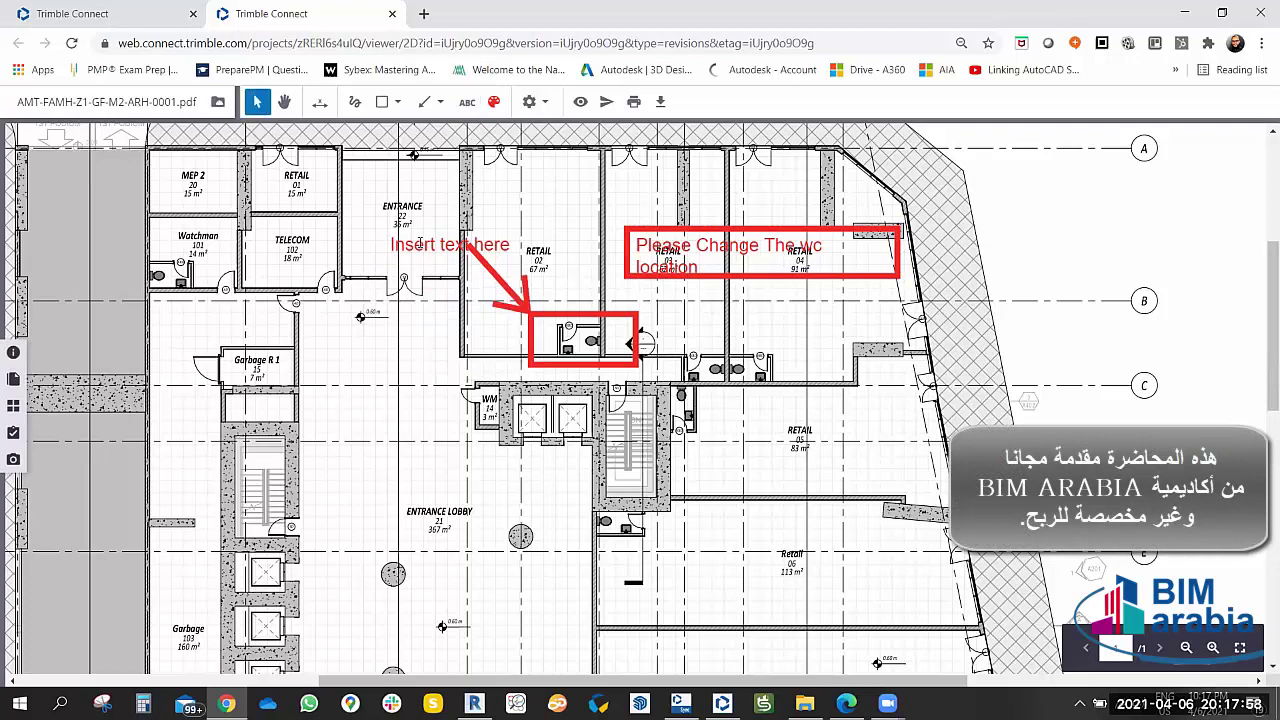
{"action": "double_click", "coordinate": [500, 237]}
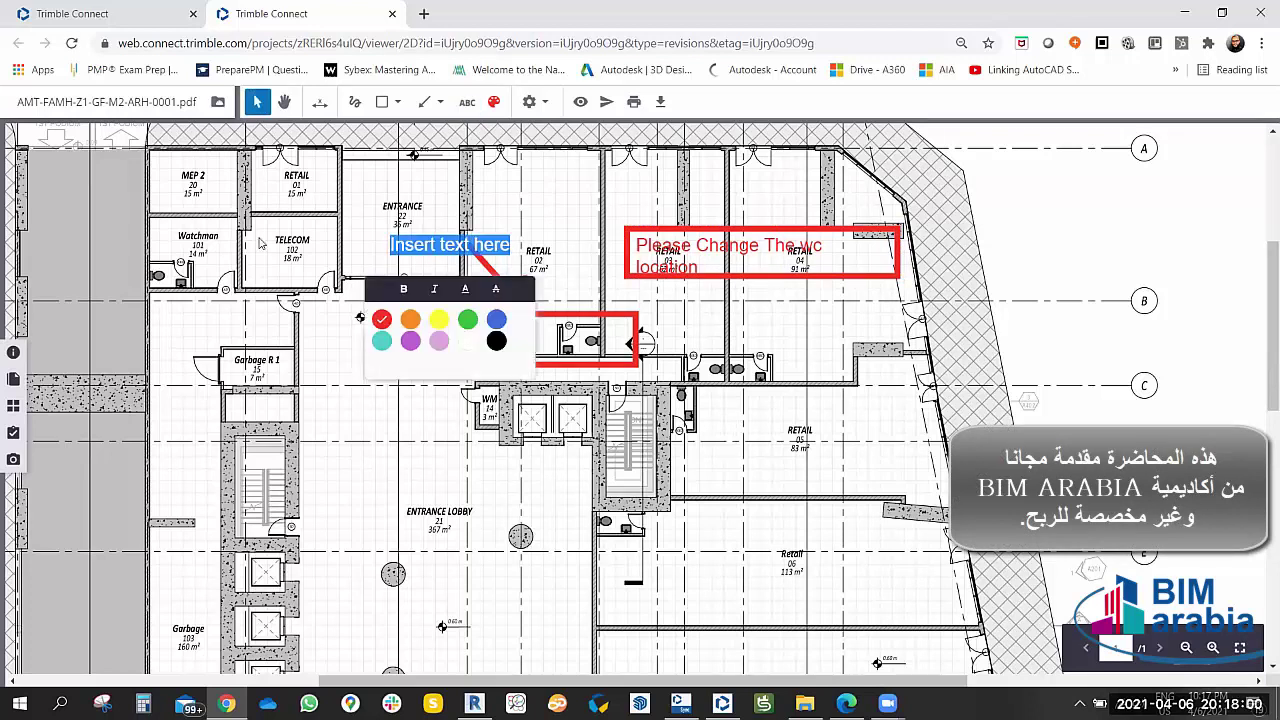
{"action": "key", "text": "BackSpace"}
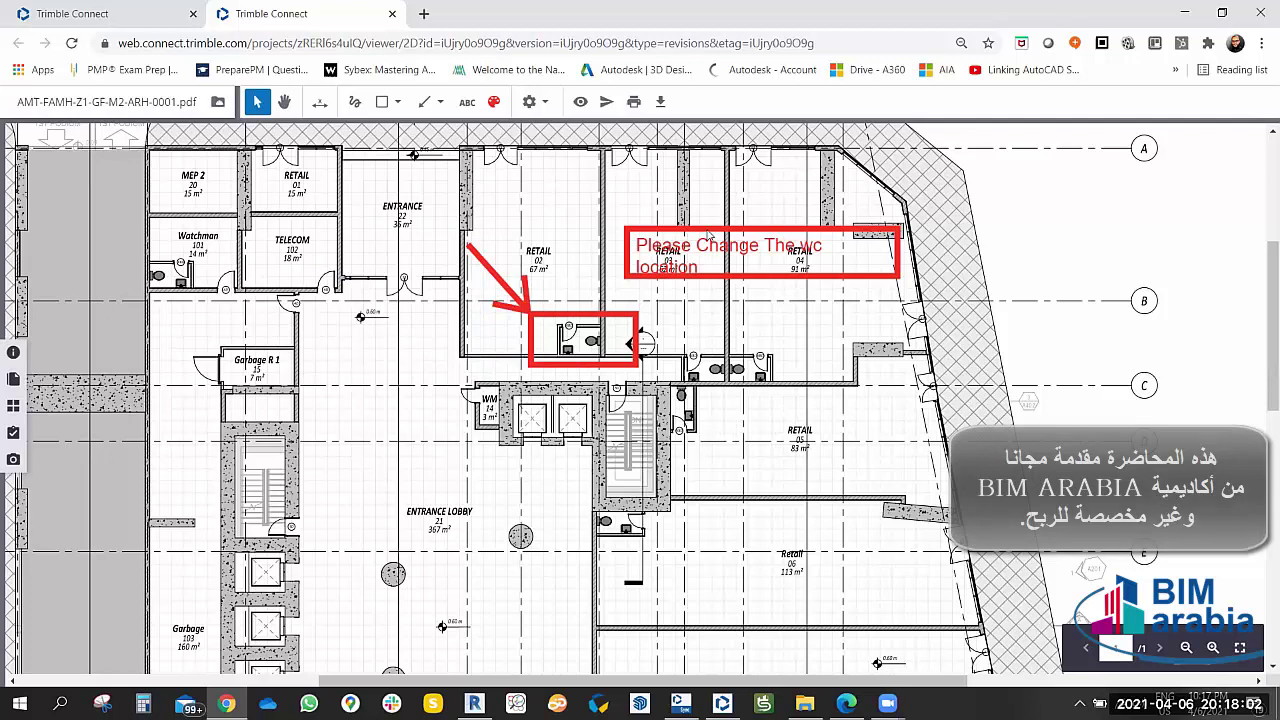
Move the WC note to the arrow's tail over ENTRANCE and make it taller.
{"action": "left_click", "coordinate": [712, 232]}
{"action": "left_click_drag", "start_coordinate": [722, 230], "coordinate": [427, 185]}
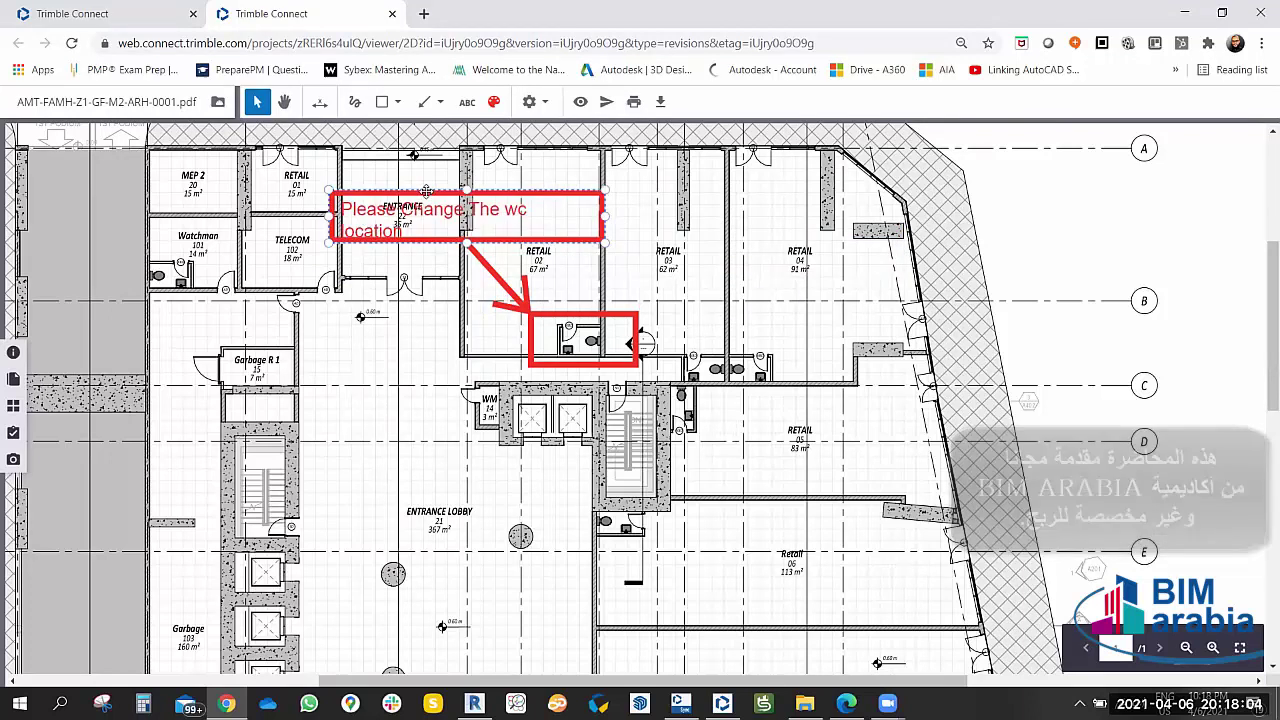
{"action": "left_click_drag", "start_coordinate": [458, 228], "coordinate": [512, 242]}
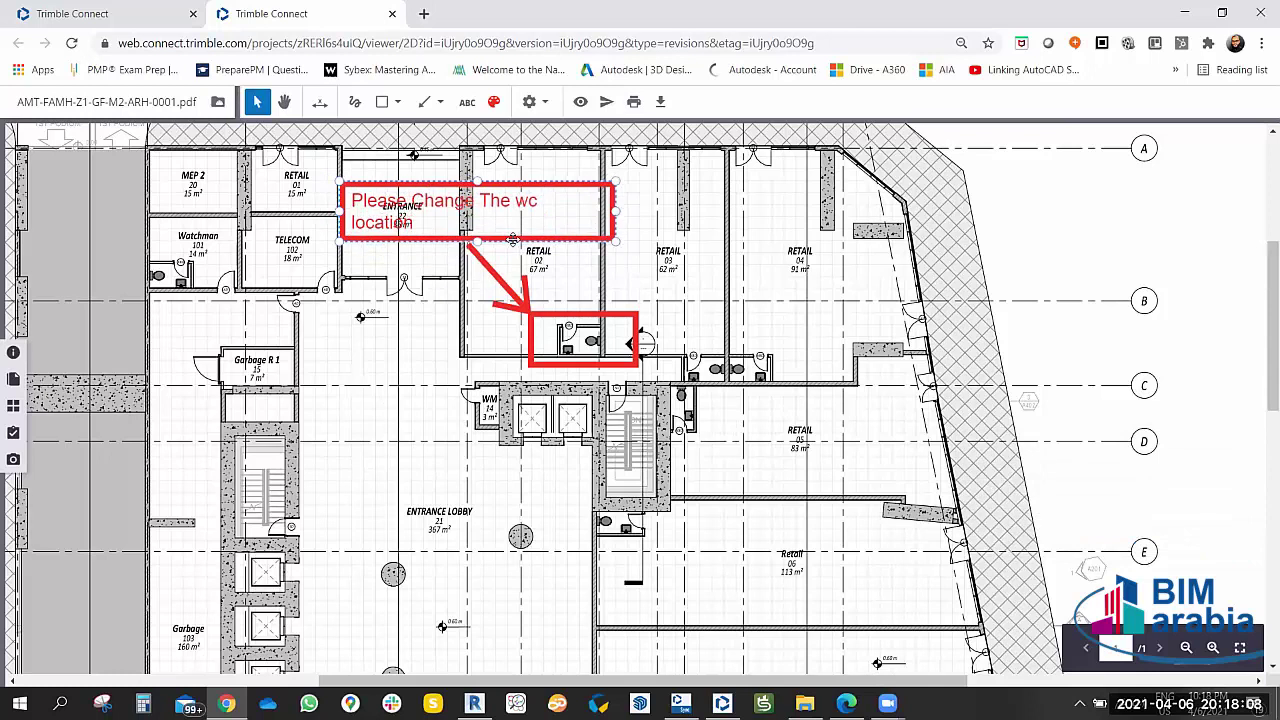
Set the WC note's colour to red.
{"action": "left_click", "coordinate": [493, 101]}
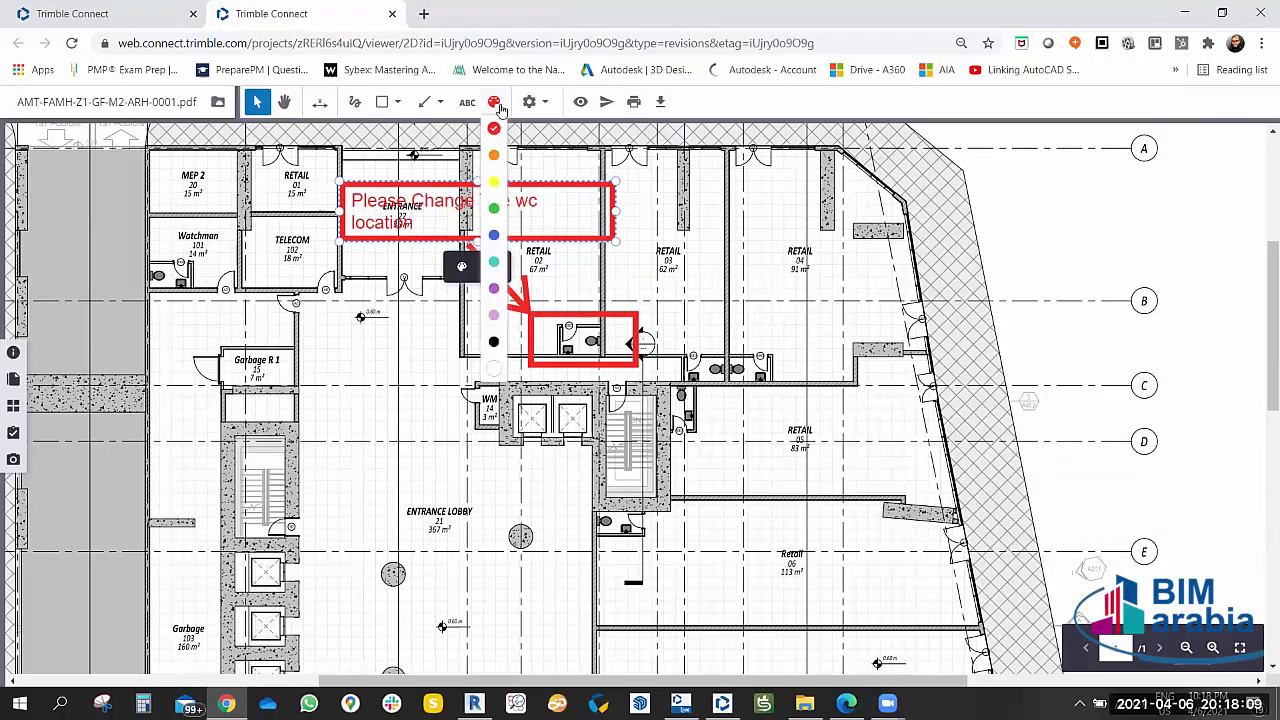
{"action": "left_click", "coordinate": [507, 233]}
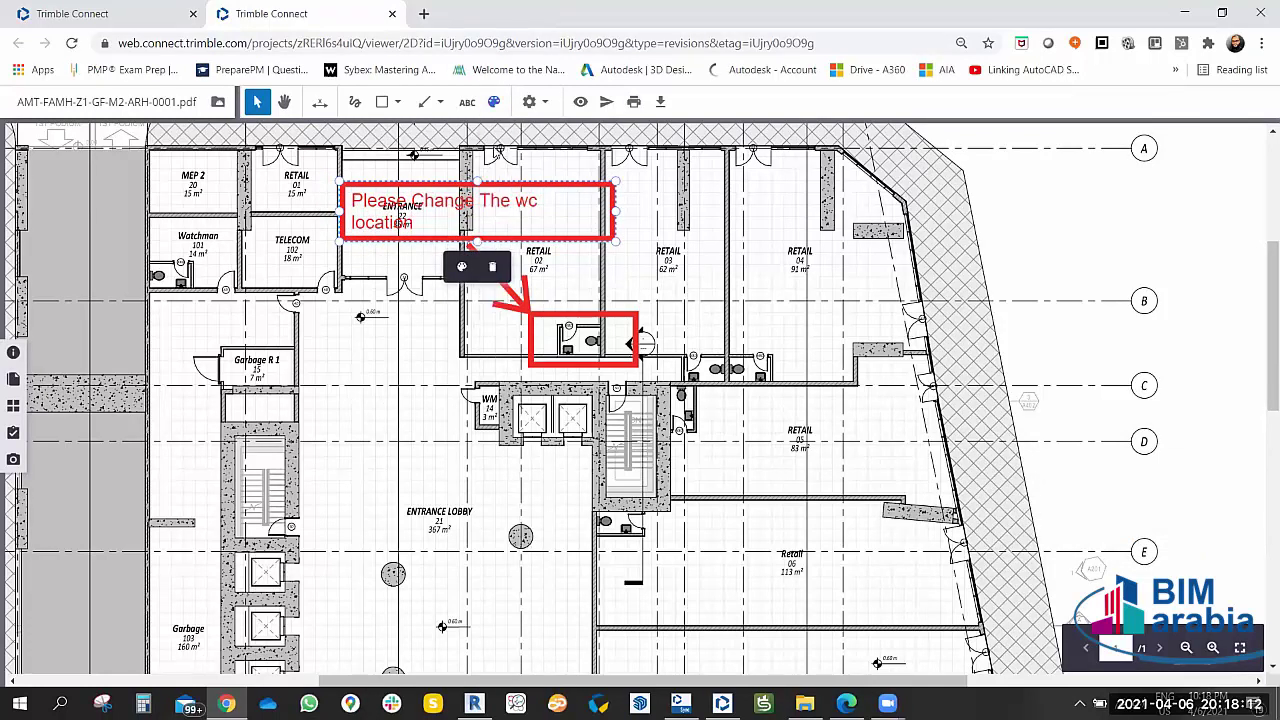
{"action": "left_click", "coordinate": [493, 101]}
{"action": "left_click", "coordinate": [493, 126]}
{"action": "left_click", "coordinate": [665, 229]}
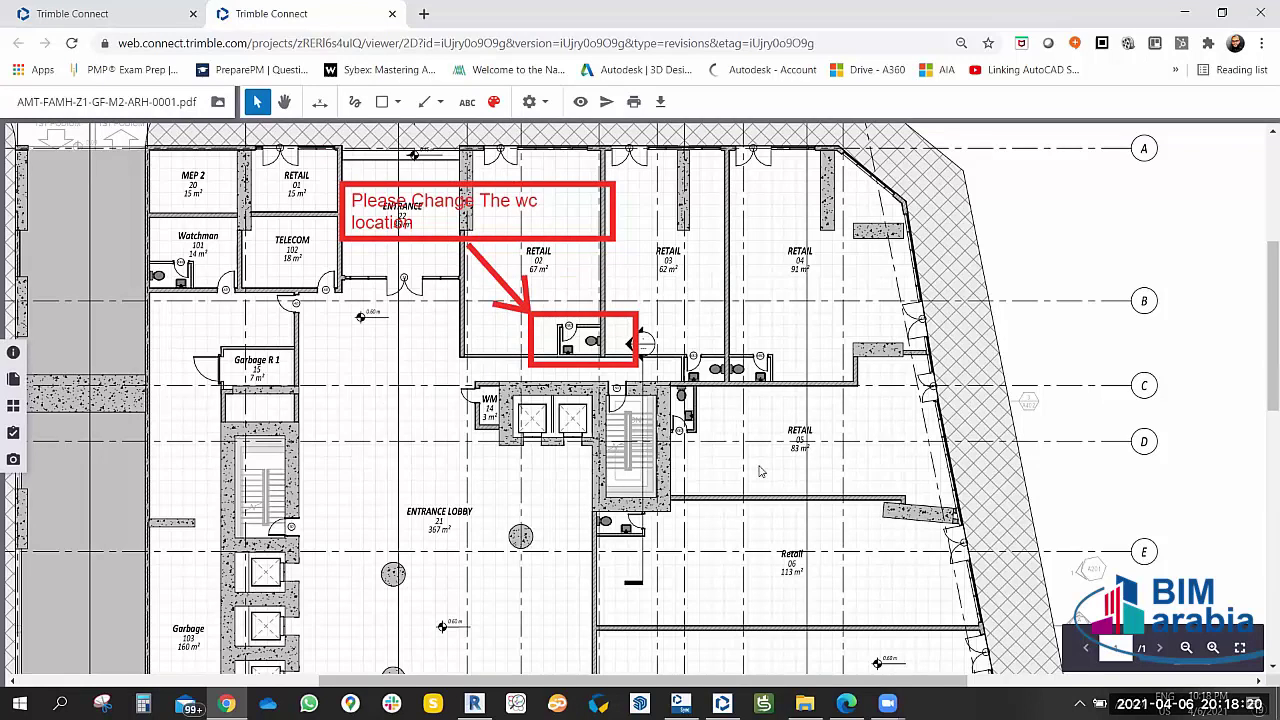
Add a text note "??? please provide dimensins" beside Retail 06.
{"action": "scroll", "coordinate": [760, 471], "scroll_direction": "down", "scroll_amount": 2}
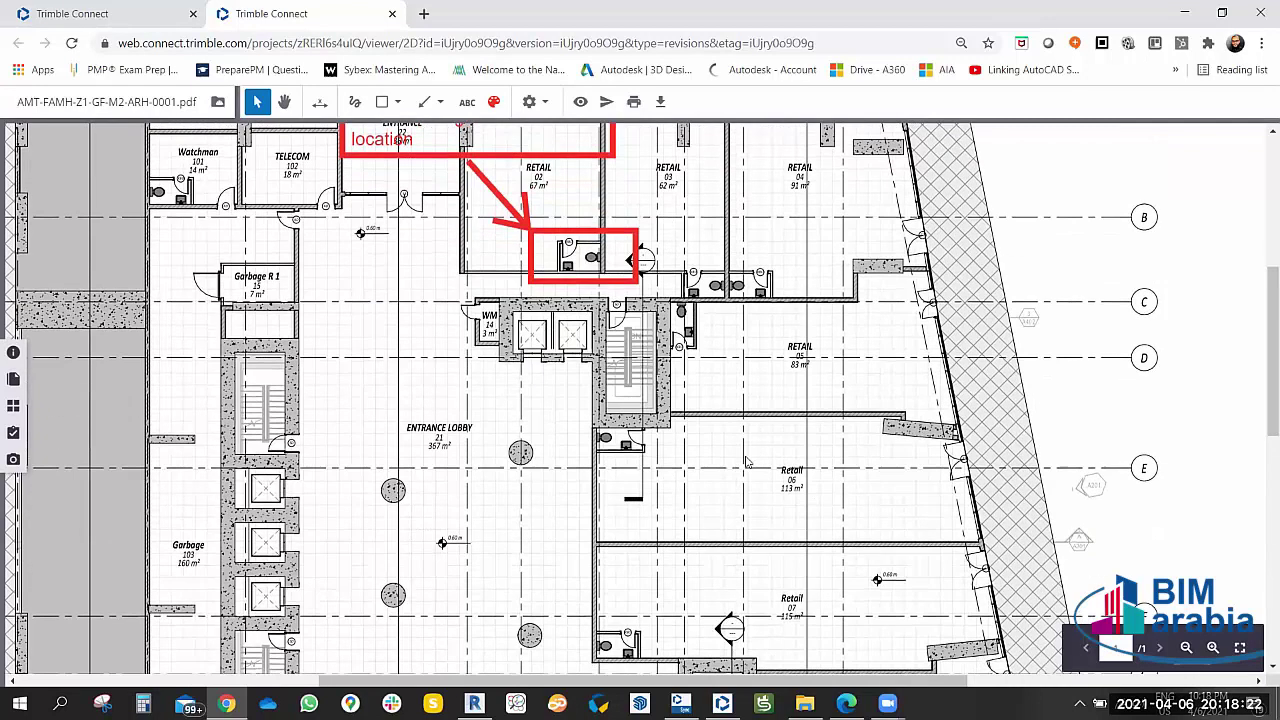
{"action": "left_click", "coordinate": [467, 101]}
{"action": "left_click_drag", "start_coordinate": [772, 445], "coordinate": [672, 509]}
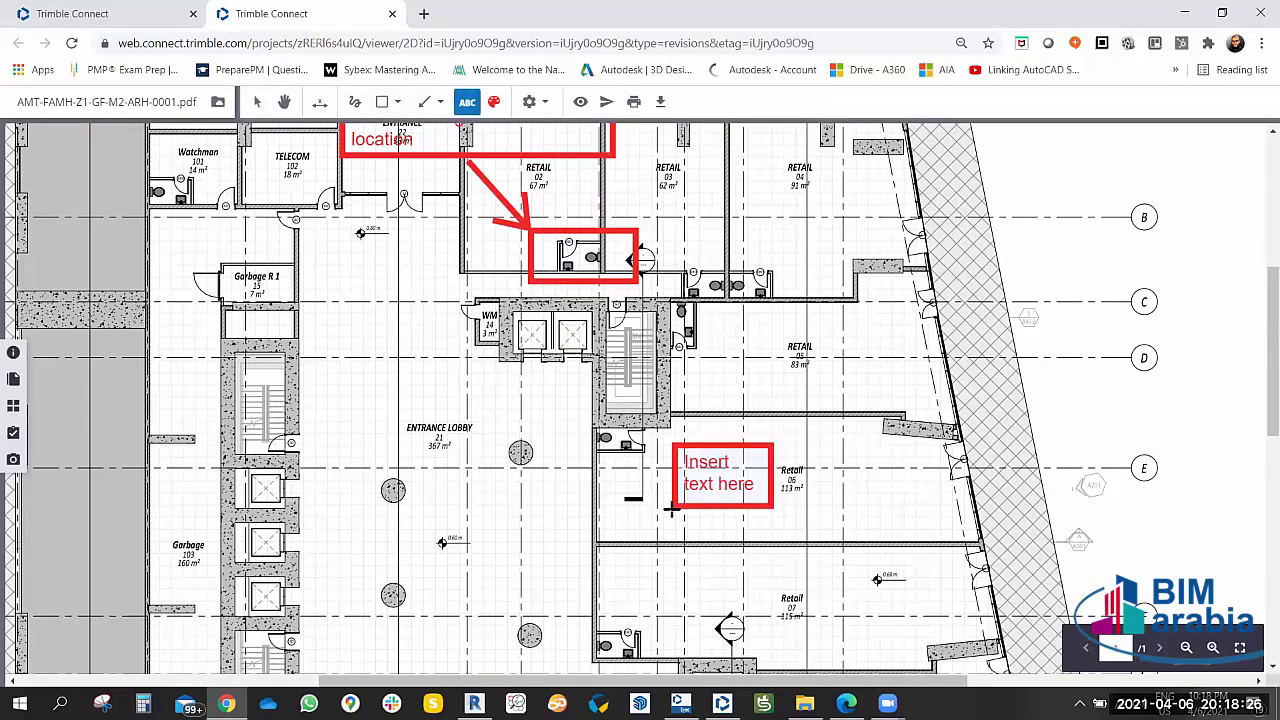
{"action": "type", "text": "??"}
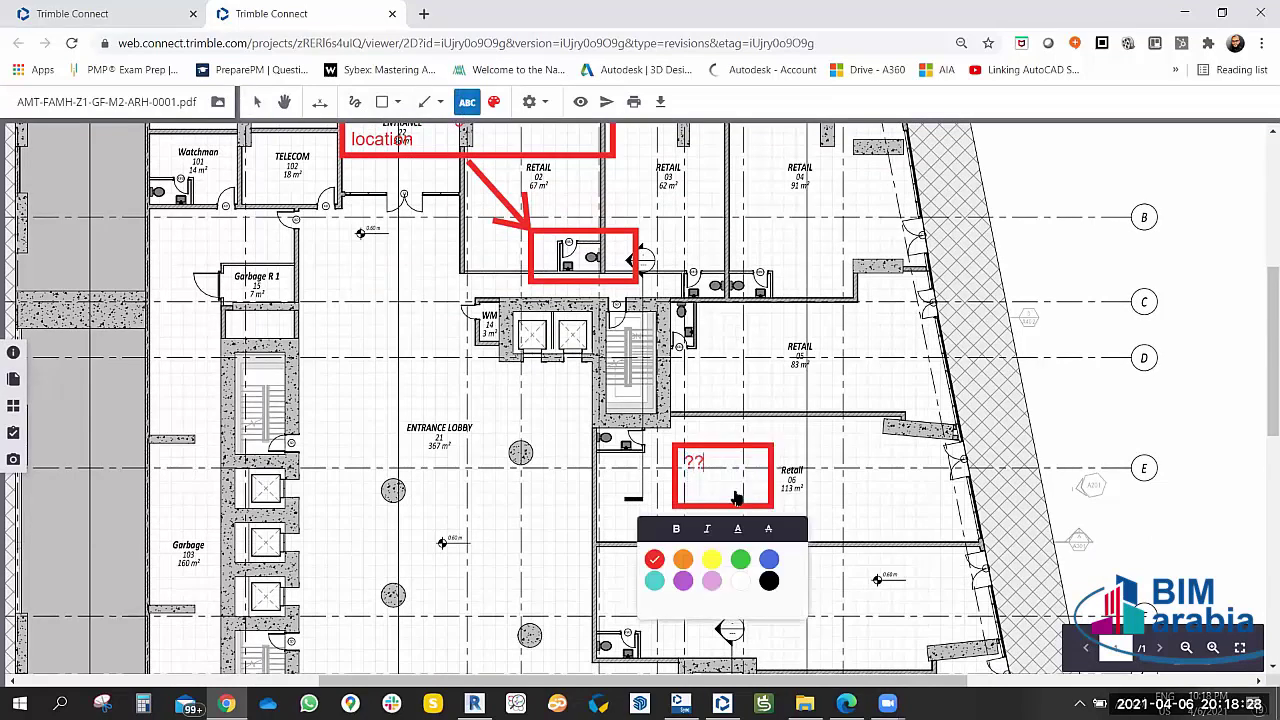
{"action": "type", "text": "? ple"}
{"action": "type", "text": "se provide dime"}
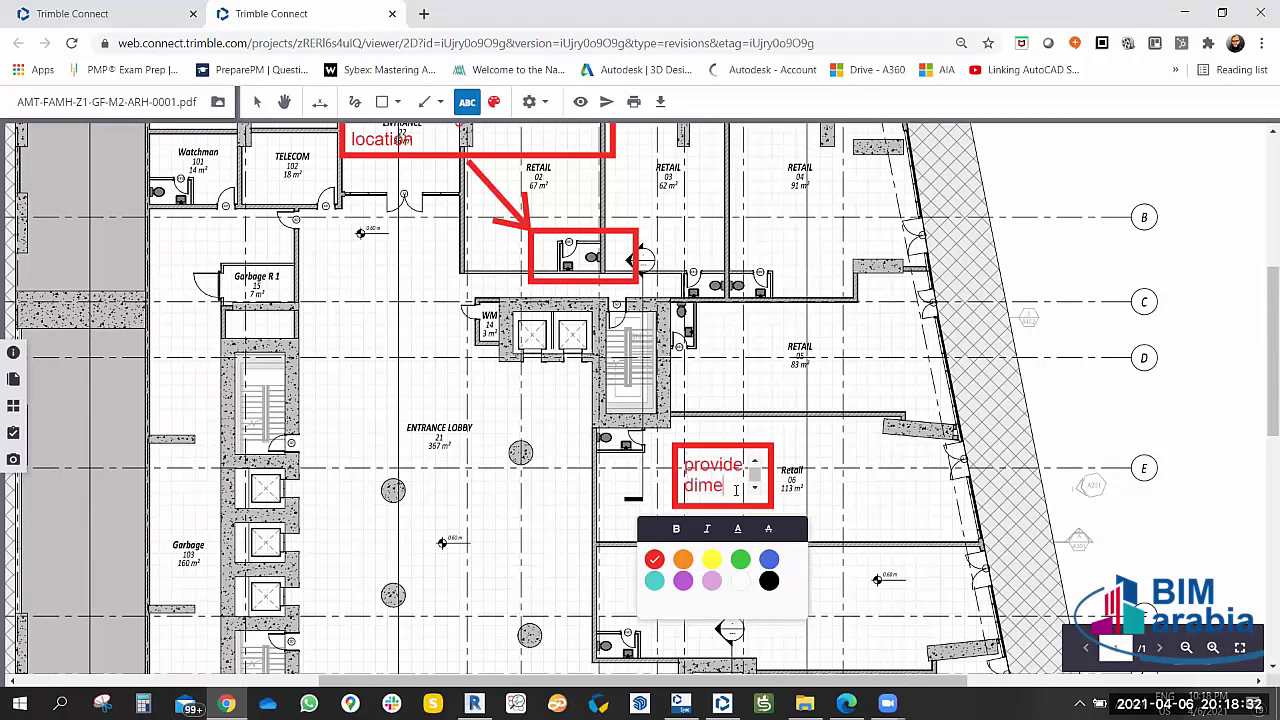
{"action": "type", "text": "nsi"}
{"action": "key", "text": "BackSpace"}
{"action": "type", "text": "ions"}
{"action": "scroll", "coordinate": [736, 490], "scroll_direction": "down", "scroll_amount": 1}
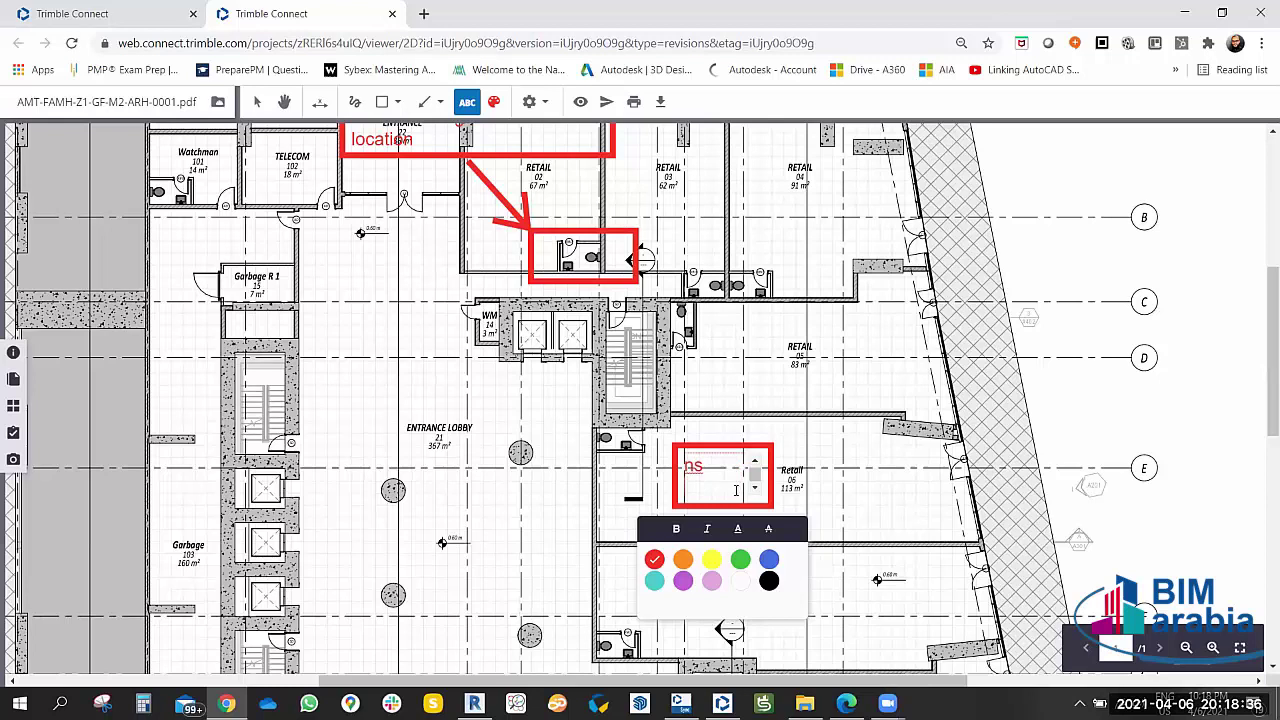
{"action": "key", "text": "Escape"}
Widen the dimensions note box and paste a duplicate of it.
{"action": "left_click_drag", "start_coordinate": [771, 507], "coordinate": [912, 510]}
{"action": "left_click", "coordinate": [853, 543]}
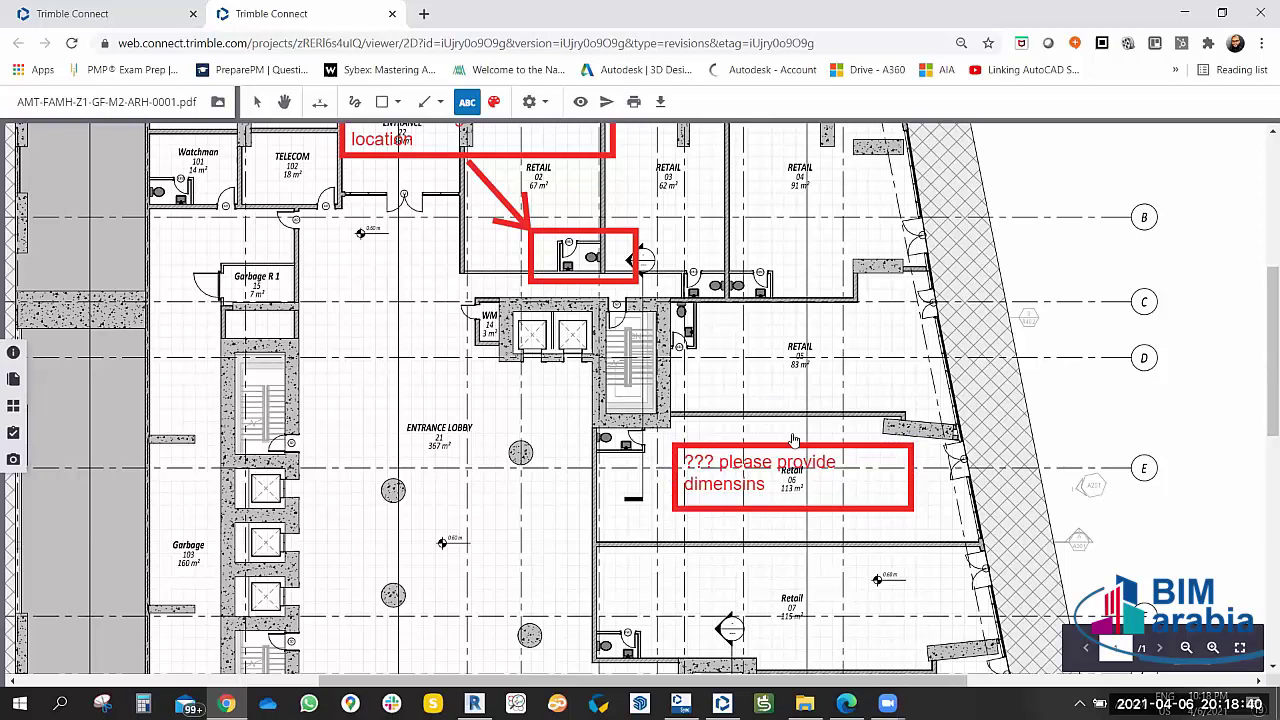
{"action": "left_click", "coordinate": [766, 455]}
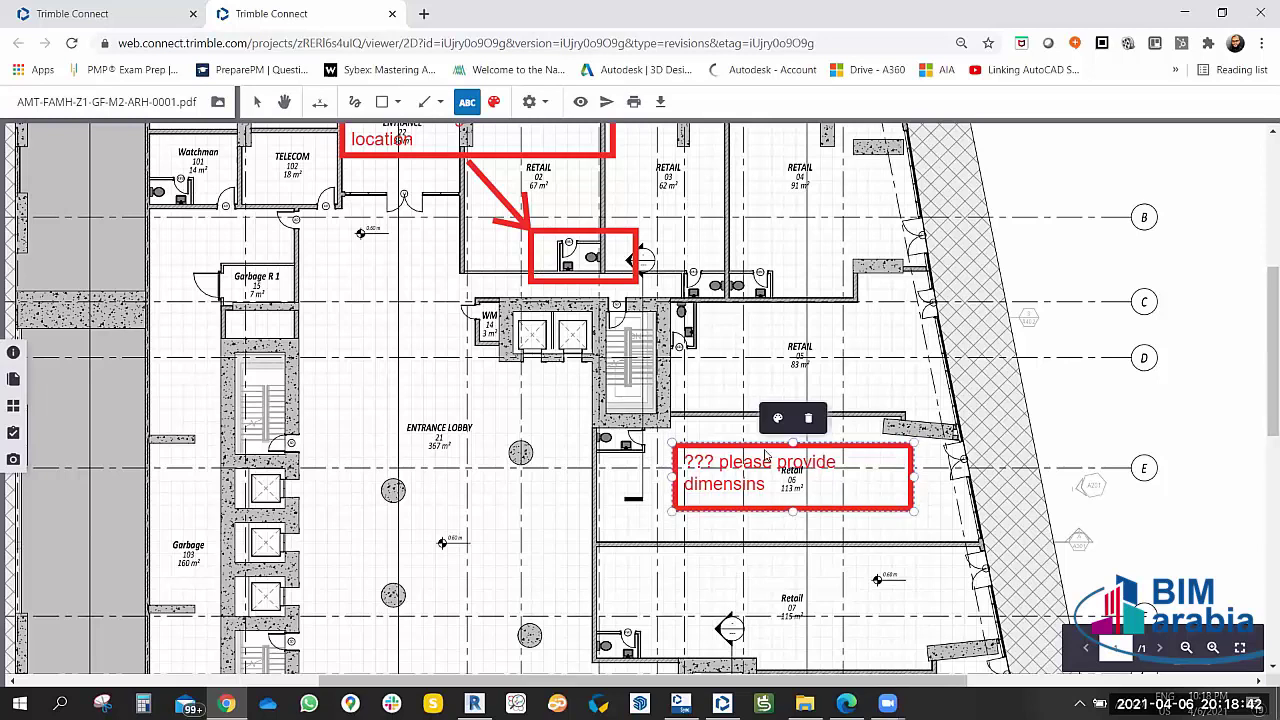
{"action": "key", "text": "ctrl+c"}
{"action": "key", "text": "ctrl+v"}
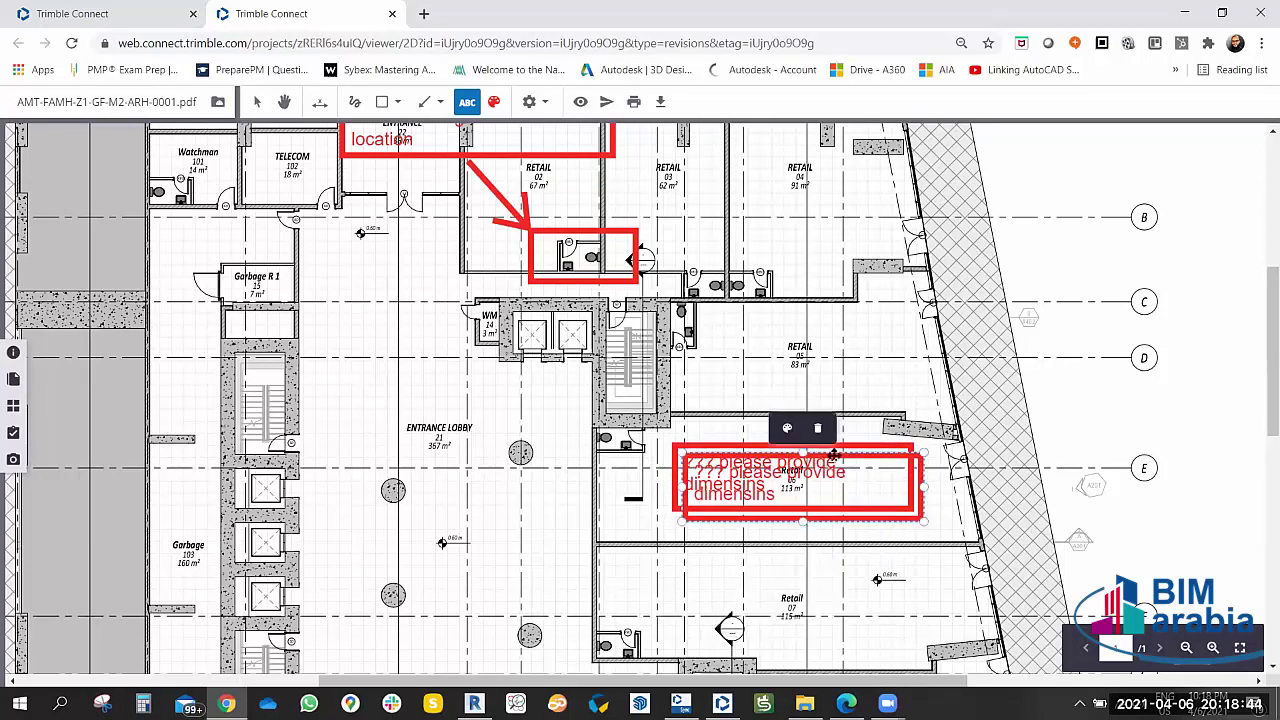
Place the copied dimensions note over the Entrance Lobby.
{"action": "left_click_drag", "start_coordinate": [820, 446], "coordinate": [463, 388]}
{"action": "scroll", "coordinate": [792, 265], "scroll_direction": "down", "scroll_amount": 2}
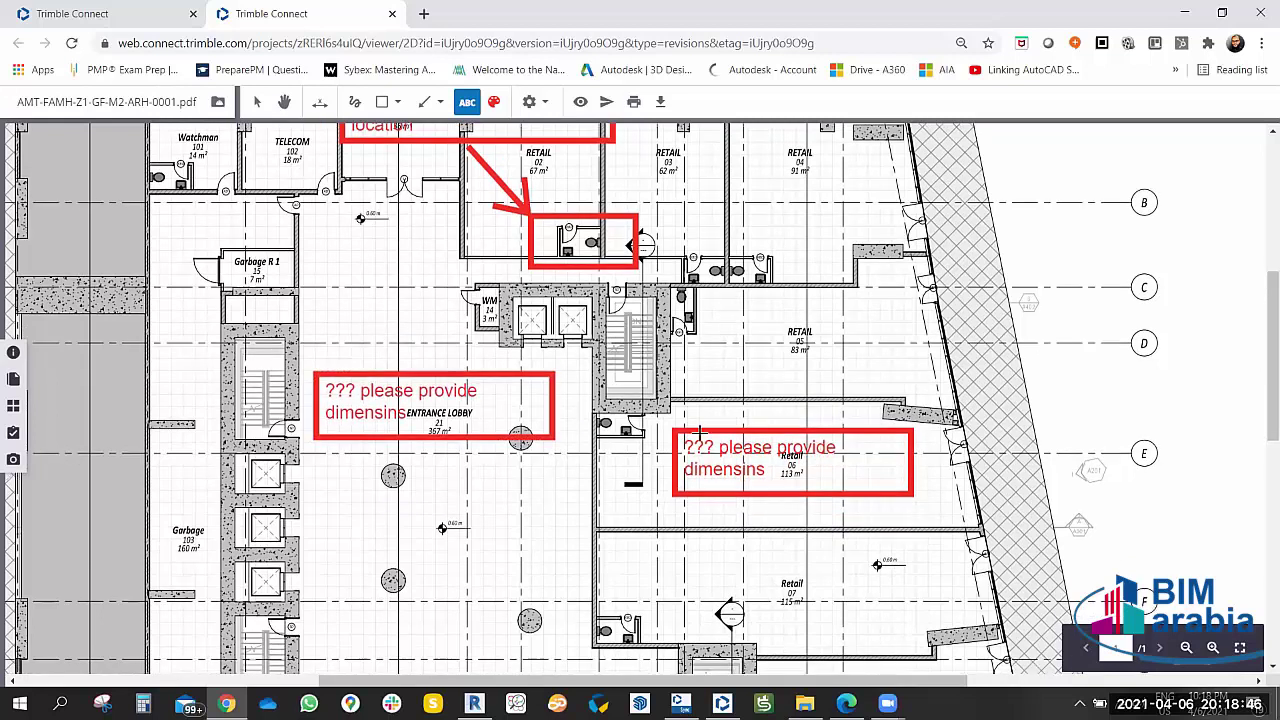
{"action": "scroll", "coordinate": [792, 265], "scroll_direction": "down", "scroll_amount": 3}
Duplicate the Retail 06 note onto the LV Room, then scroll back to the wc note.
{"action": "left_click", "coordinate": [792, 258]}
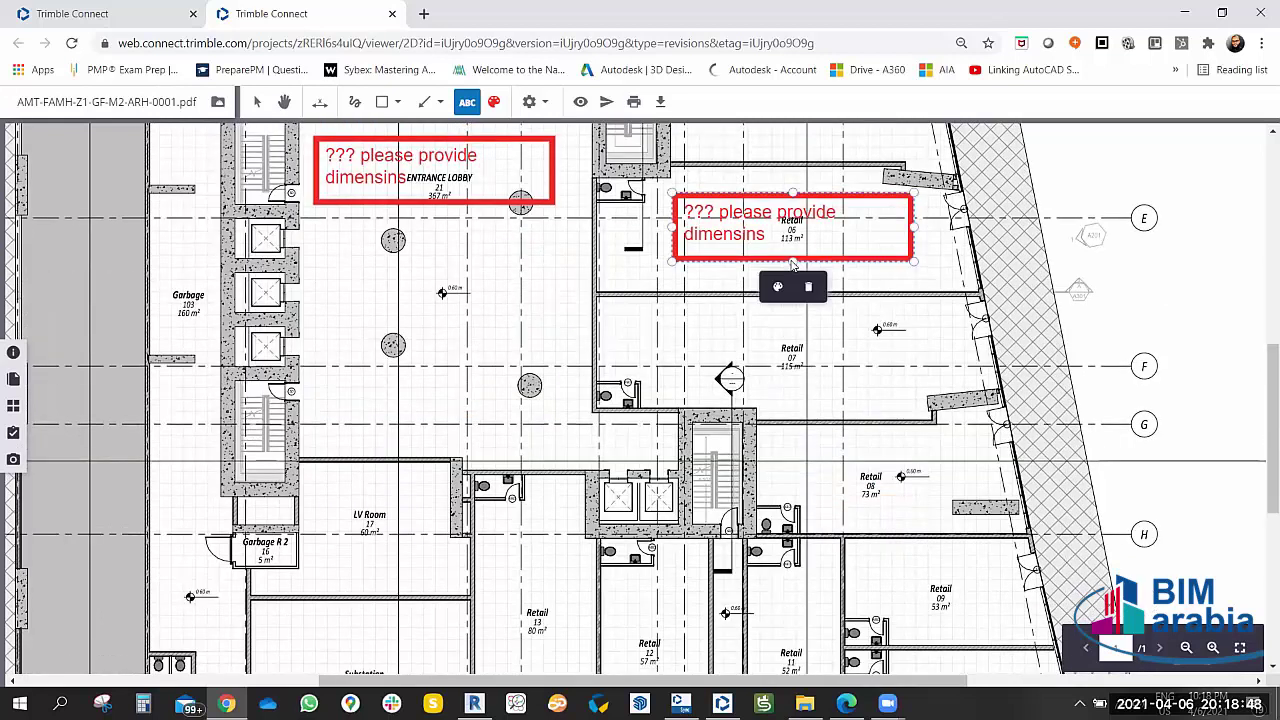
{"action": "left_click", "coordinate": [778, 287]}
{"action": "key", "text": "ctrl+c"}
{"action": "key", "text": "ctrl+v"}
{"action": "left_click_drag", "start_coordinate": [800, 270], "coordinate": [492, 535]}
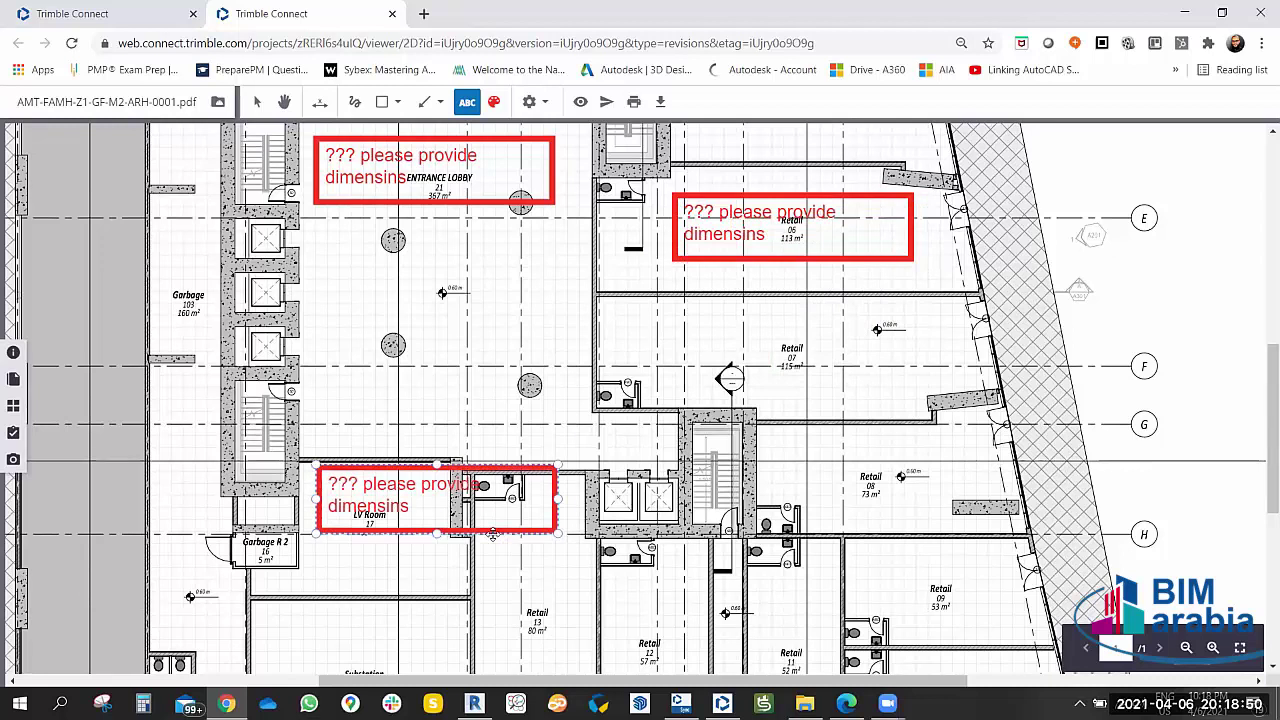
{"action": "scroll", "coordinate": [370, 319], "scroll_direction": "up", "scroll_amount": 3}
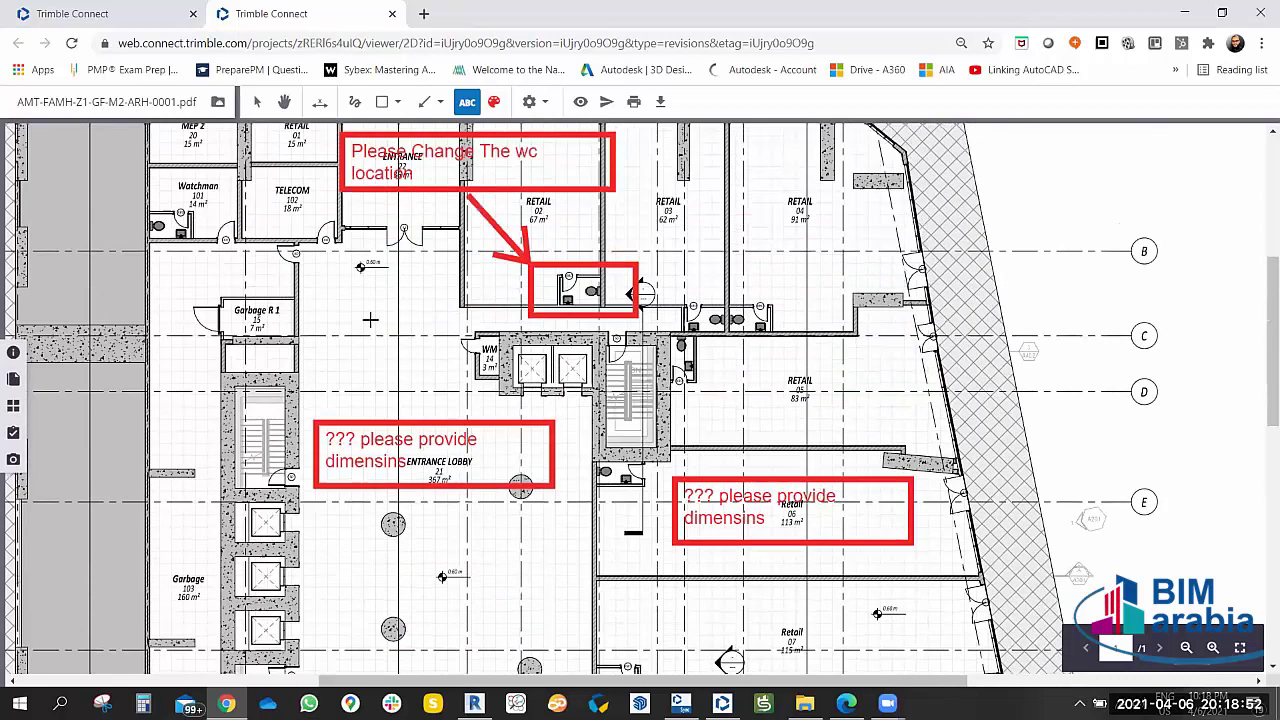
{"action": "scroll", "coordinate": [340, 324], "scroll_direction": "up", "scroll_amount": 1}
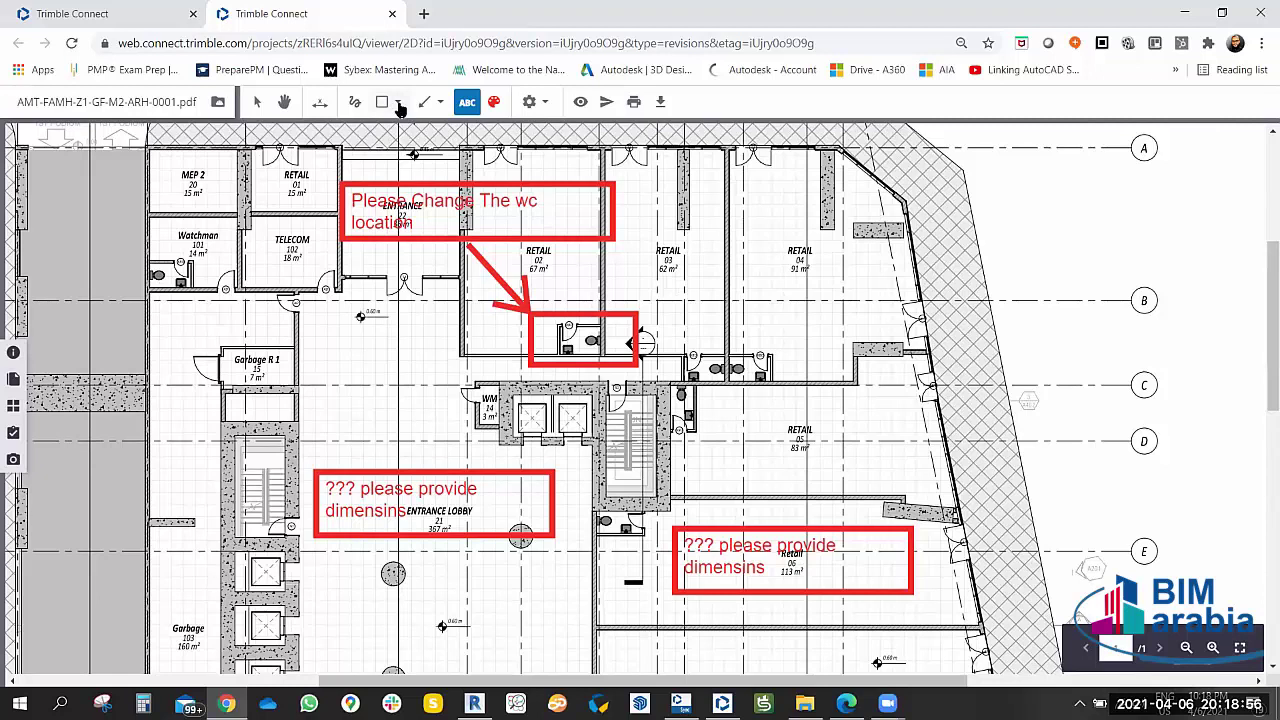
{"action": "left_click", "coordinate": [398, 104]}
{"action": "left_click", "coordinate": [420, 136]}
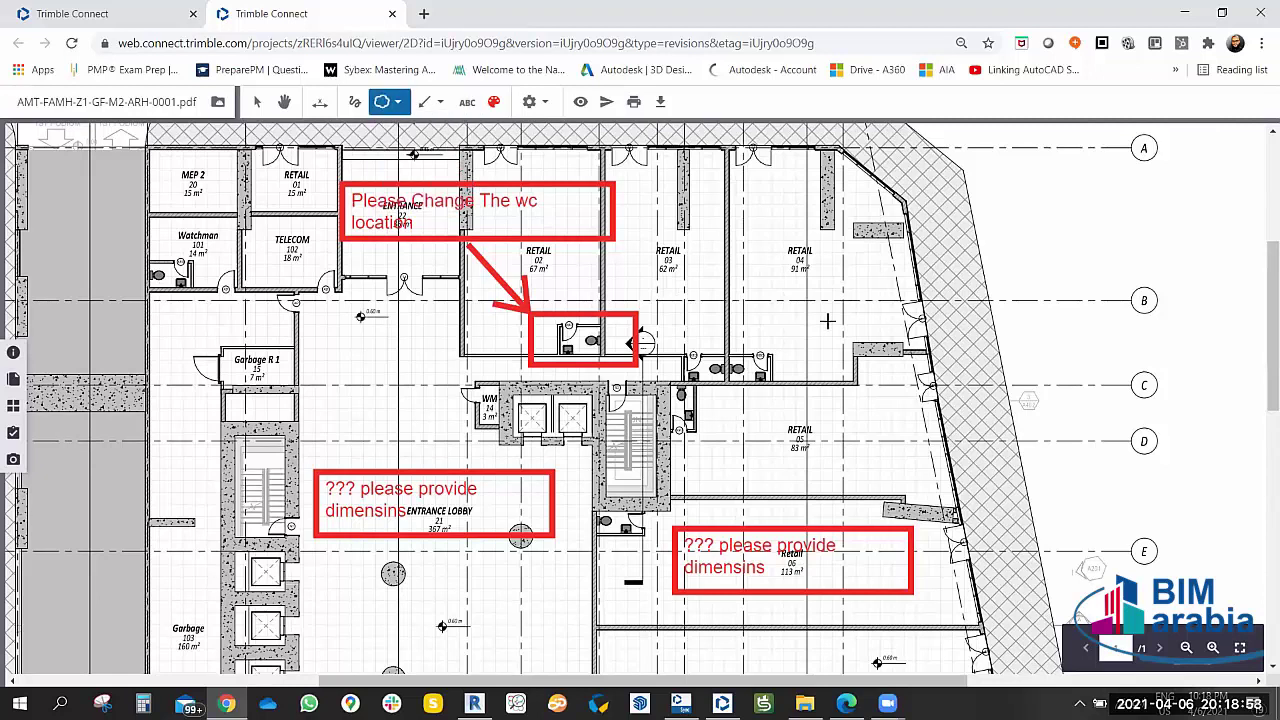
{"action": "left_click_drag", "start_coordinate": [827, 278], "coordinate": [950, 338]}
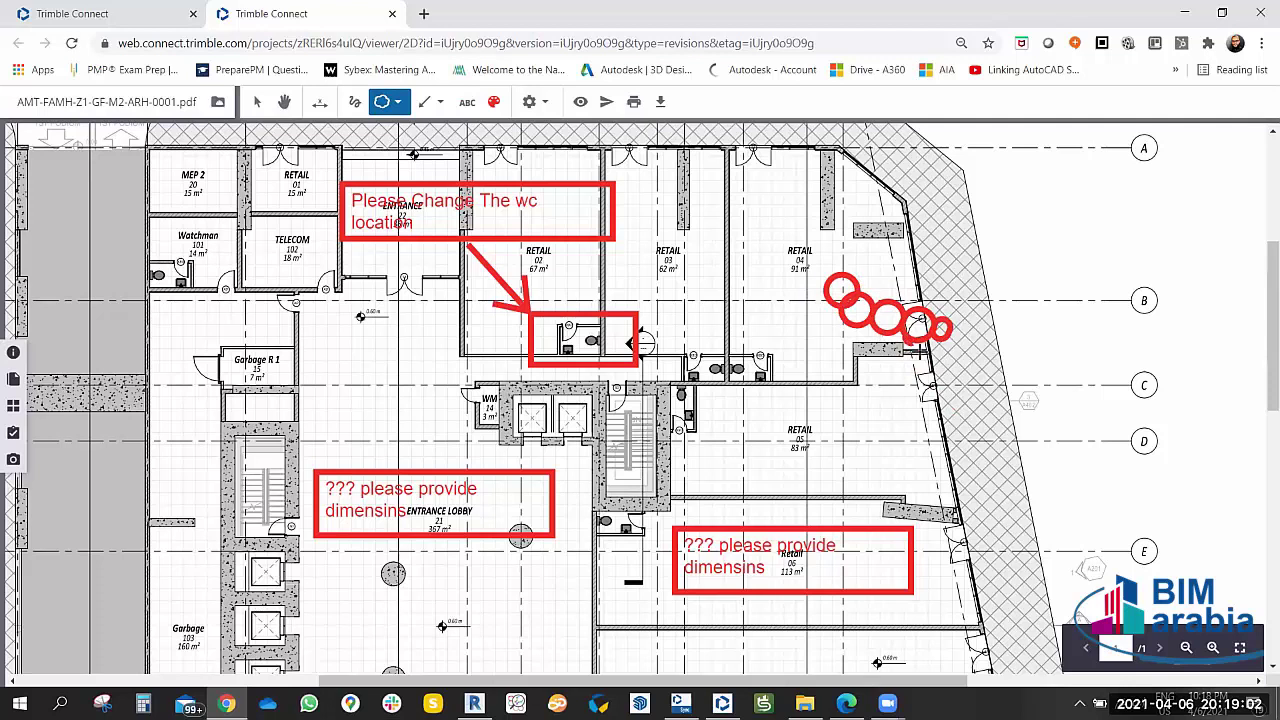
{"action": "left_click", "coordinate": [870, 326]}
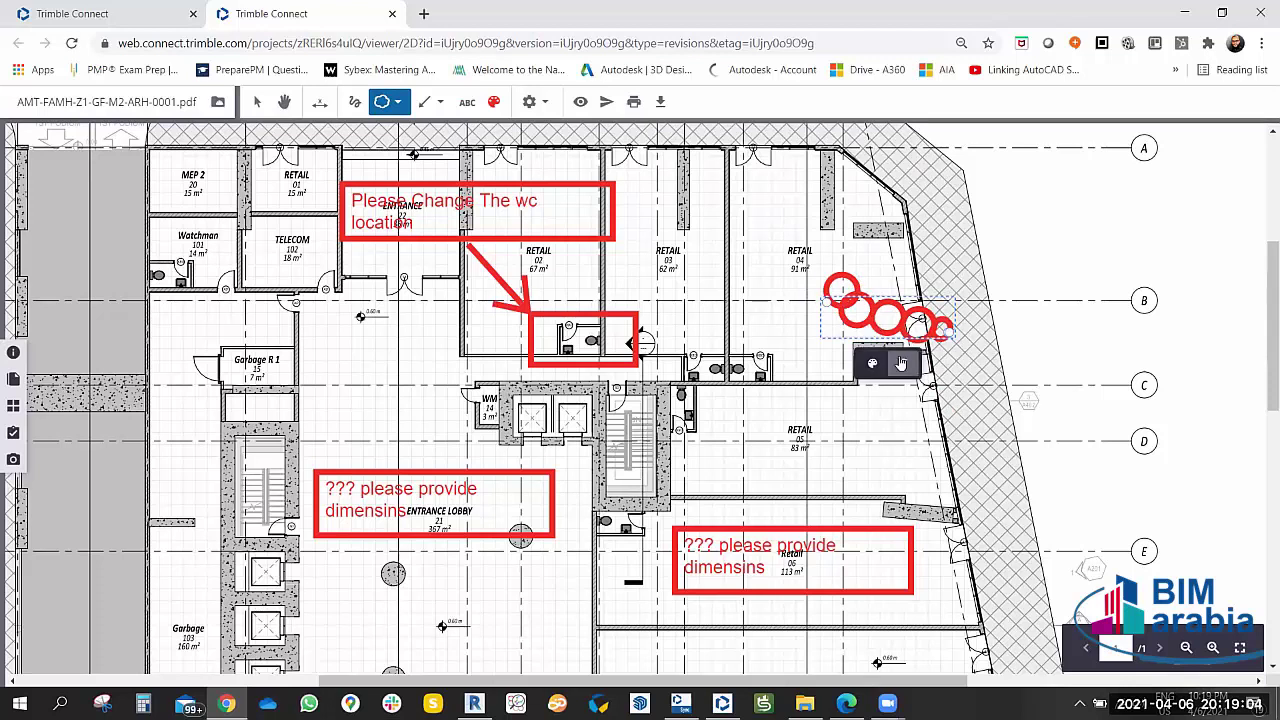
{"action": "left_click", "coordinate": [901, 363]}
{"action": "left_click", "coordinate": [284, 101]}
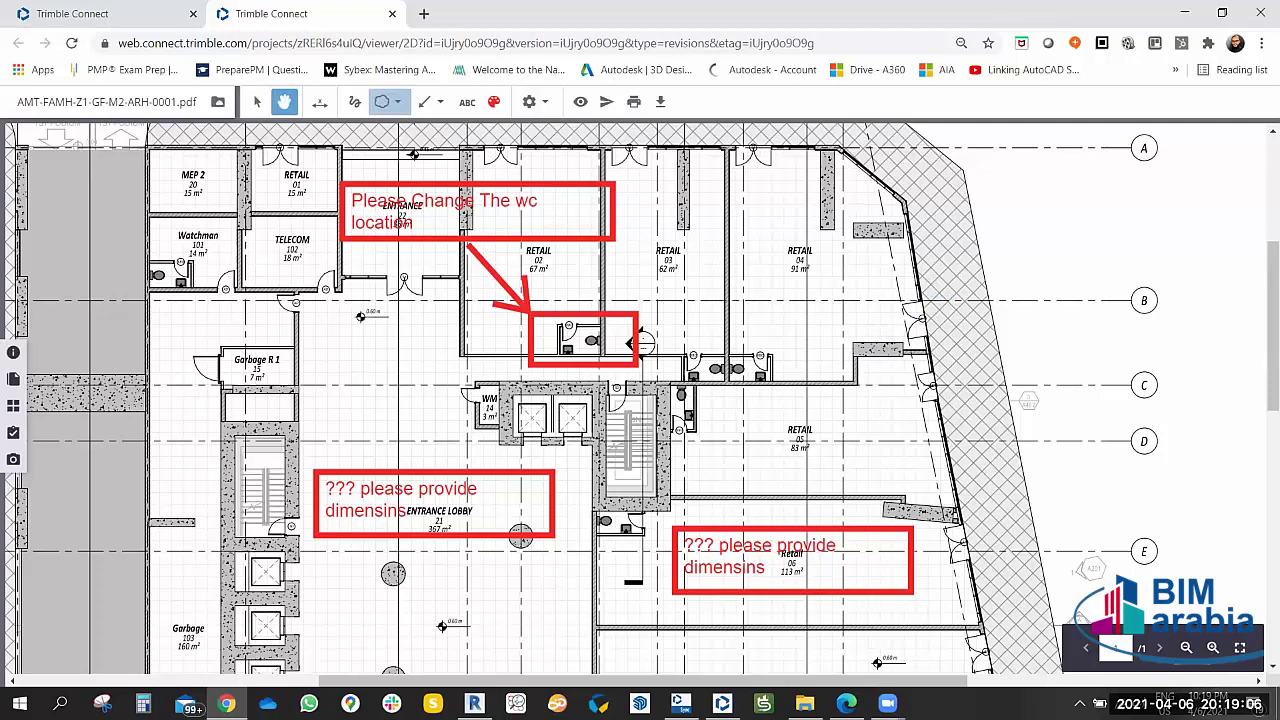
{"action": "left_click_drag", "start_coordinate": [500, 450], "coordinate": [511, 430]}
{"action": "left_click_drag", "start_coordinate": [841, 401], "coordinate": [852, 361]}
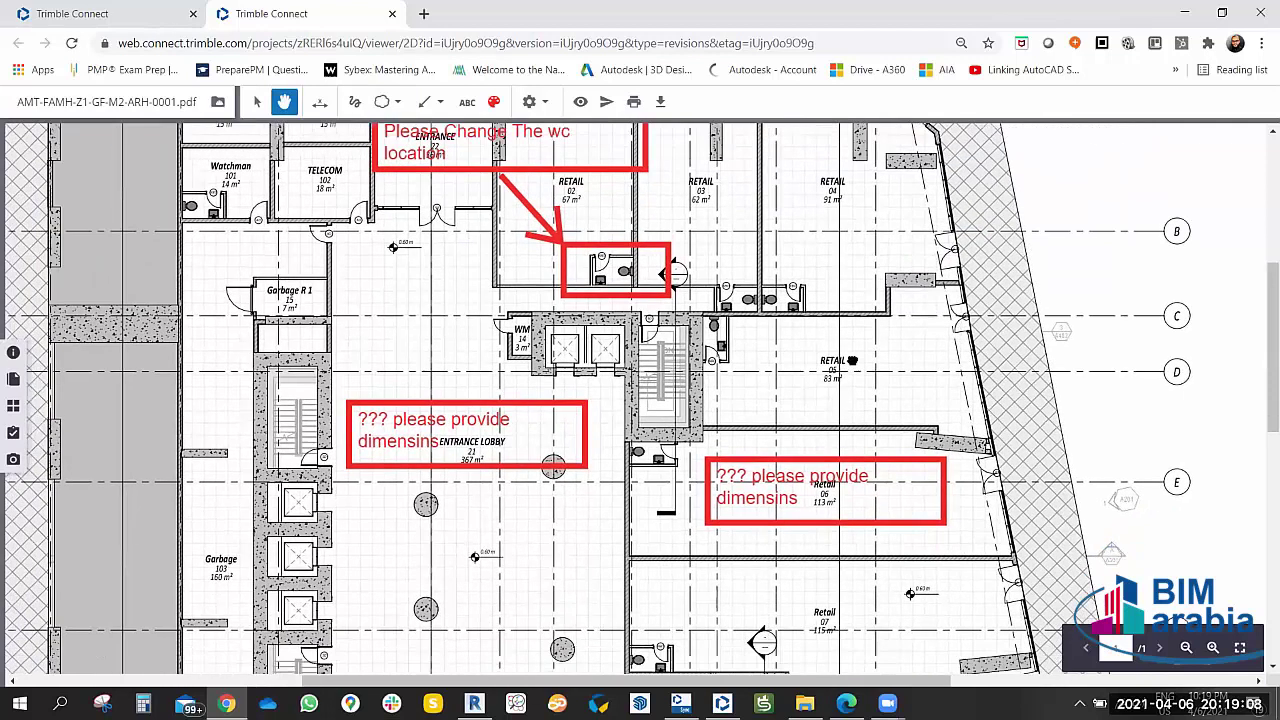
{"action": "left_click_drag", "start_coordinate": [842, 291], "coordinate": [823, 342]}
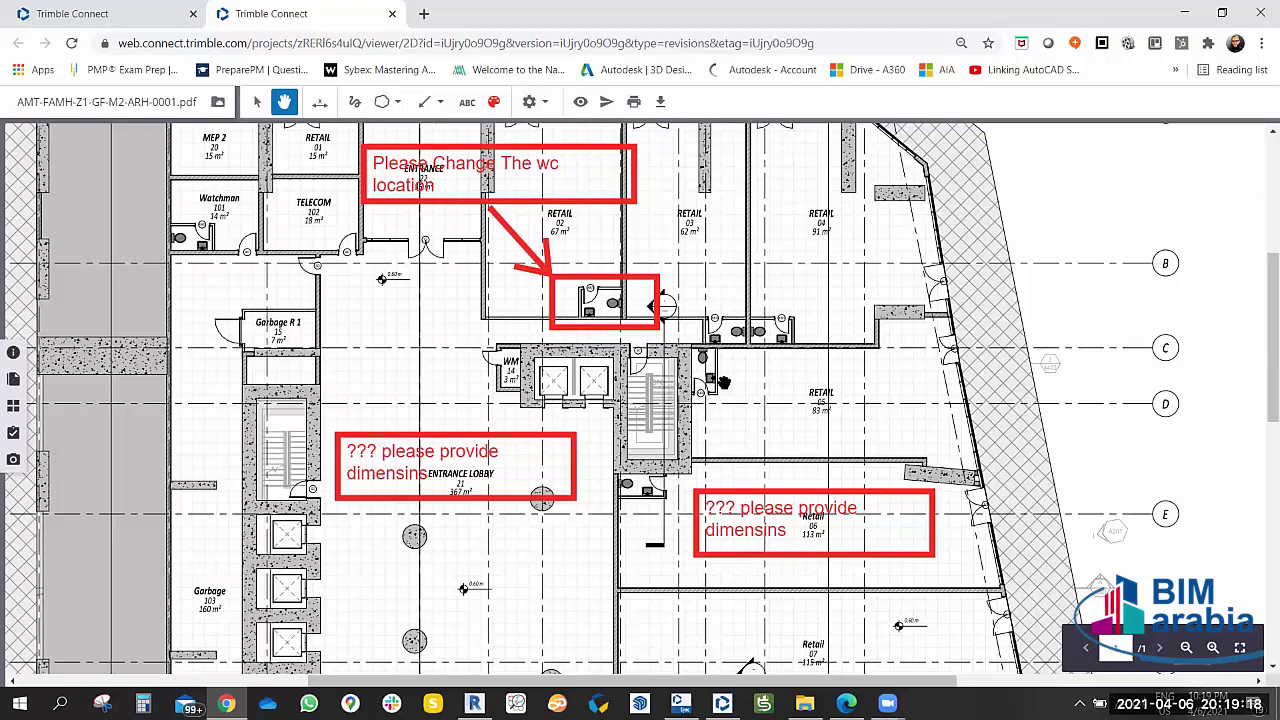
{"action": "mouse_move", "coordinate": [722, 383]}
{"action": "left_mouse_down"}
{"action": "mouse_move", "coordinate": [756, 417]}
{"action": "mouse_move", "coordinate": [789, 417]}
{"action": "left_mouse_up"}
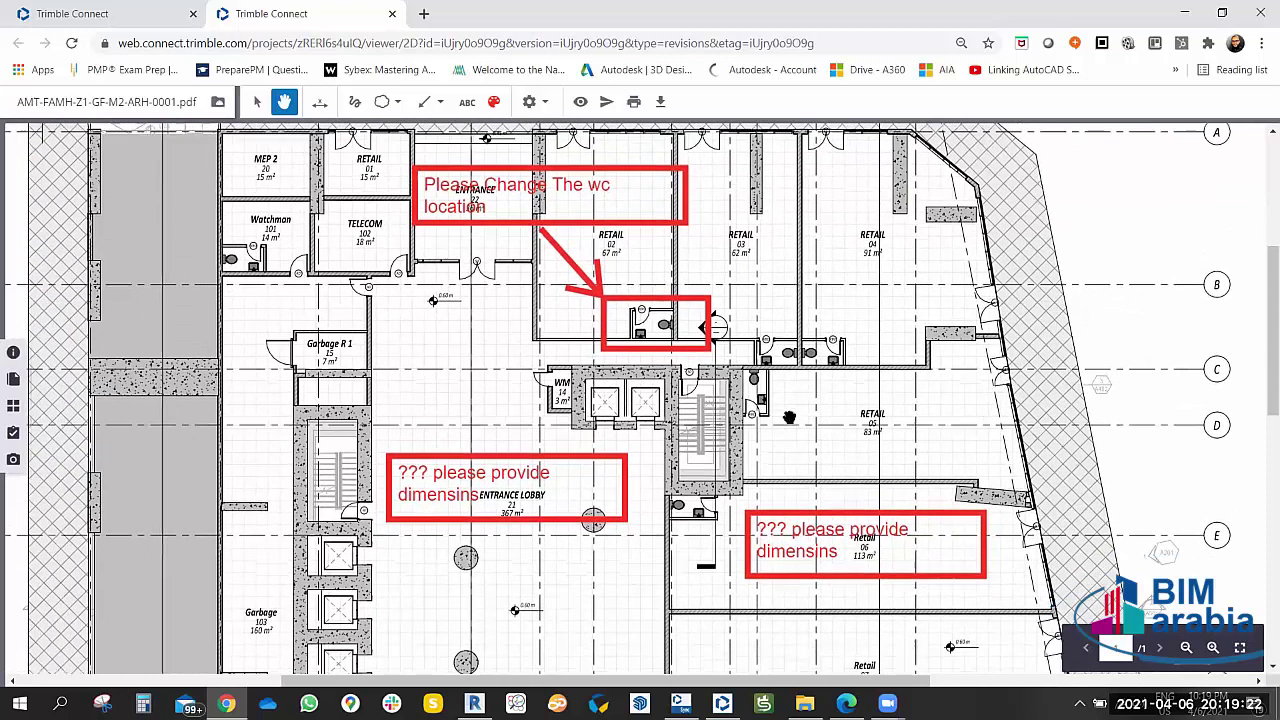
{"action": "mouse_move", "coordinate": [789, 417]}
{"action": "left_mouse_down"}
{"action": "mouse_move", "coordinate": [774, 440]}
{"action": "mouse_move", "coordinate": [840, 378]}
{"action": "mouse_move", "coordinate": [796, 381]}
{"action": "left_mouse_up"}
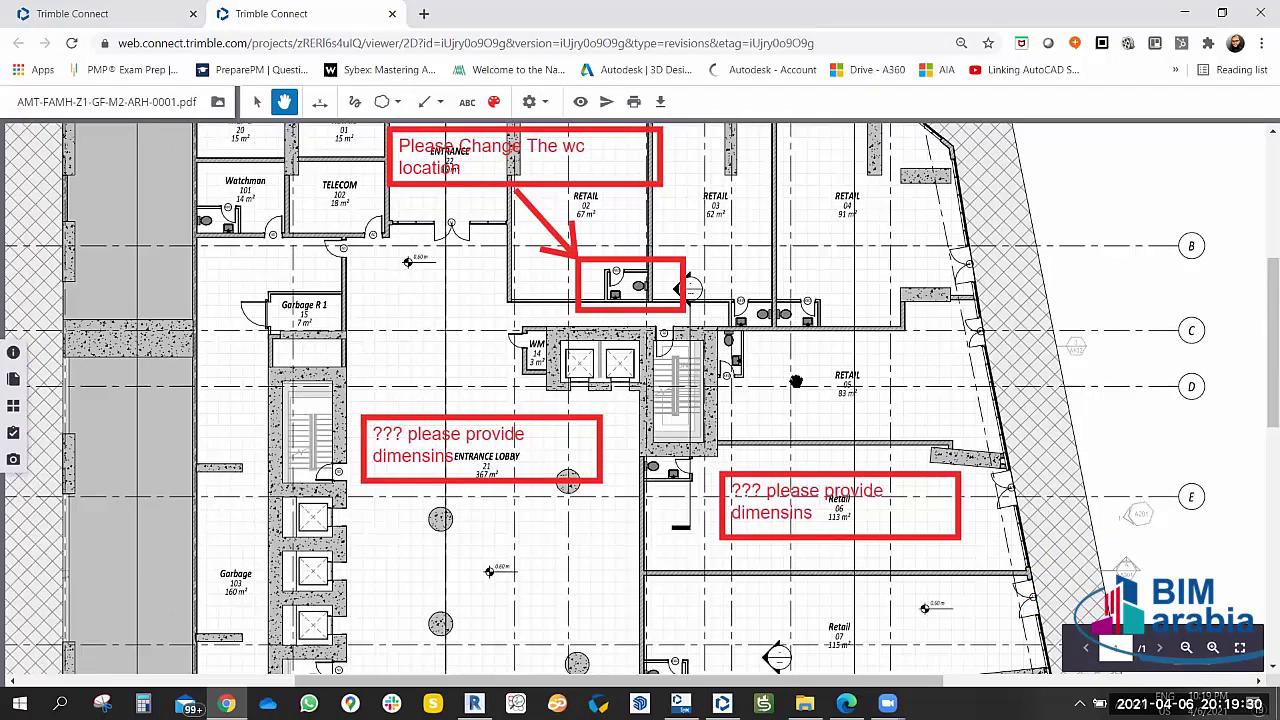
{"action": "mouse_move", "coordinate": [796, 381]}
{"action": "left_mouse_down"}
{"action": "mouse_move", "coordinate": [784, 411]}
{"action": "mouse_move", "coordinate": [814, 387]}
{"action": "mouse_move", "coordinate": [711, 370]}
{"action": "mouse_move", "coordinate": [151, 443]}
{"action": "left_mouse_up"}
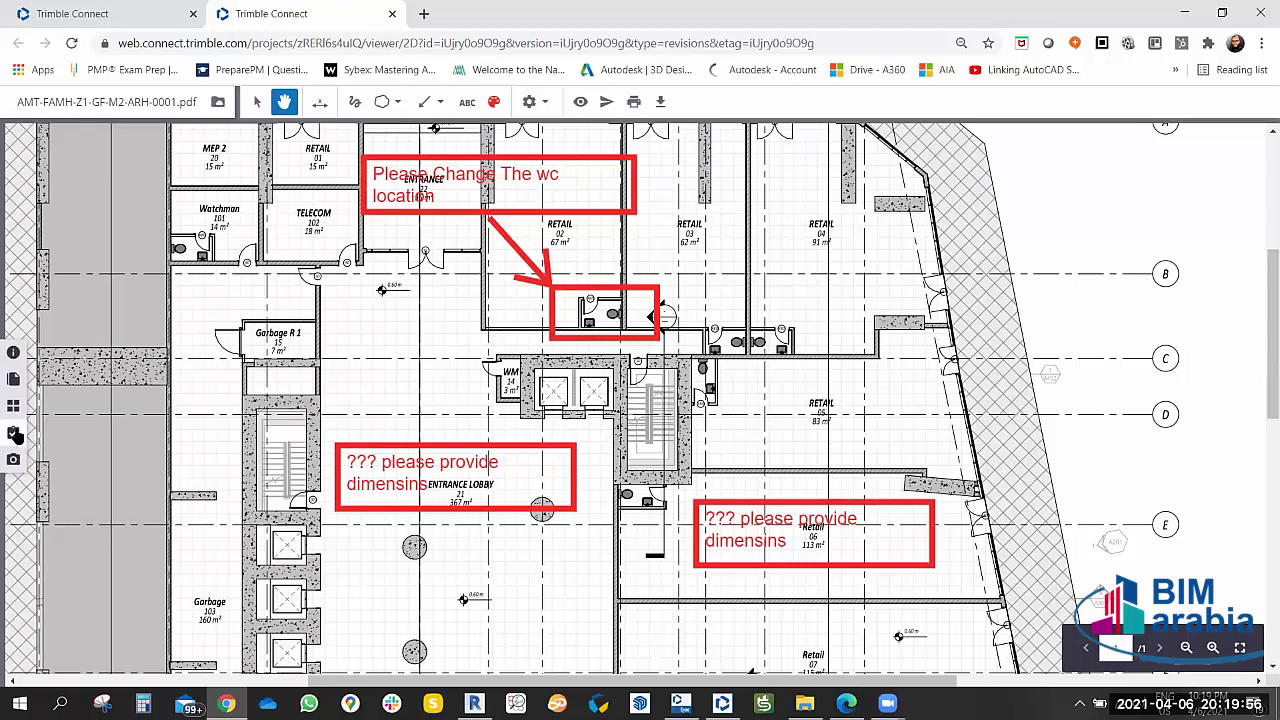
Show the project's ToDo list and toggle the Closed (1) section open and shut.
{"action": "left_click", "coordinate": [14, 434]}
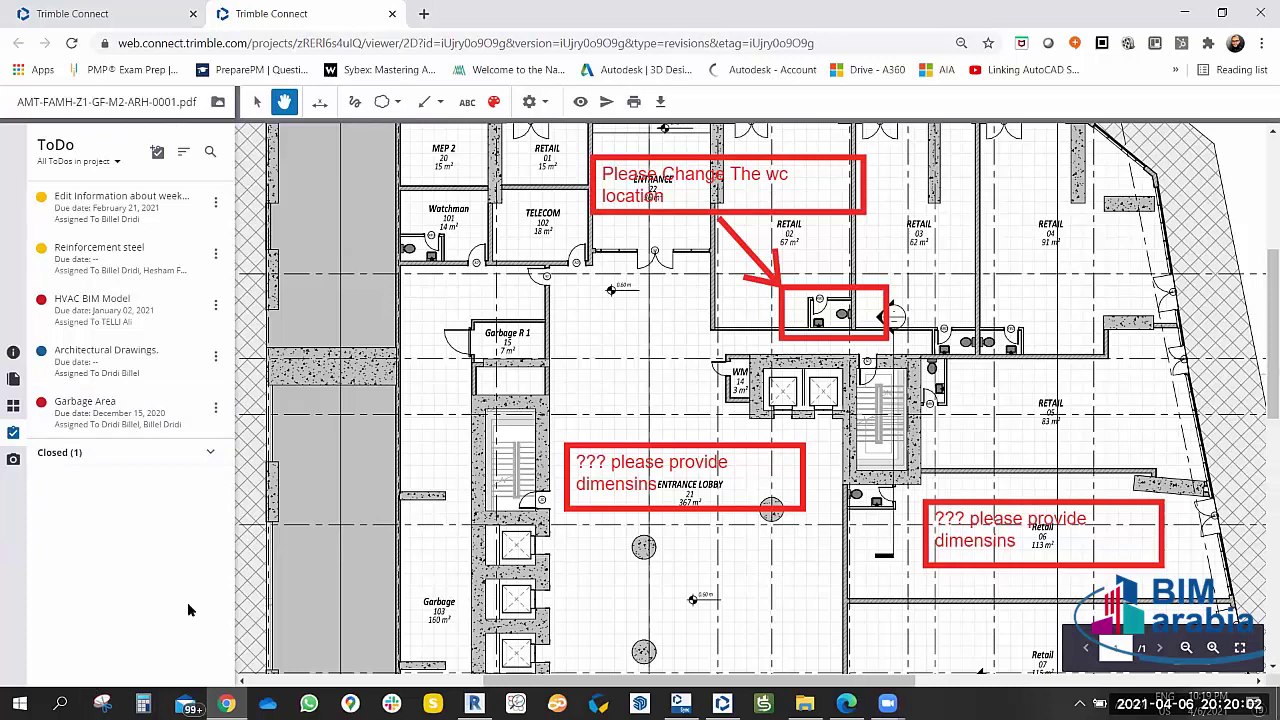
{"action": "left_click", "coordinate": [210, 453]}
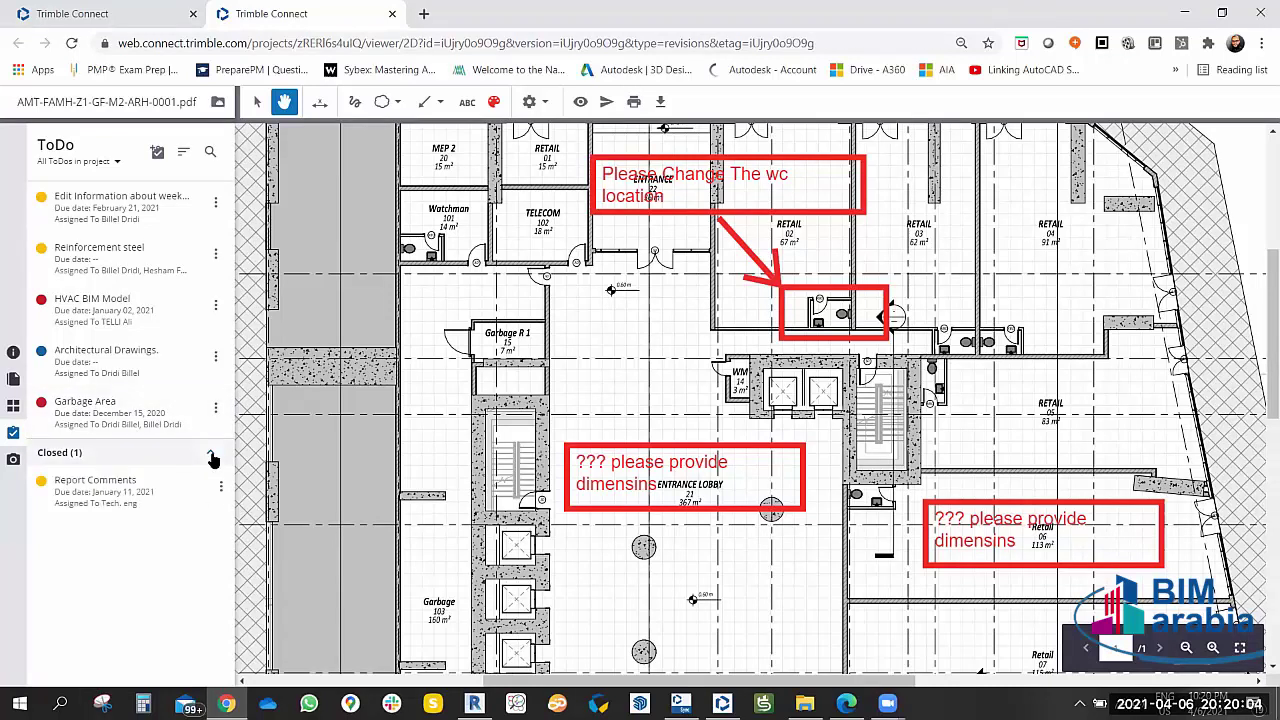
{"action": "left_click", "coordinate": [211, 455]}
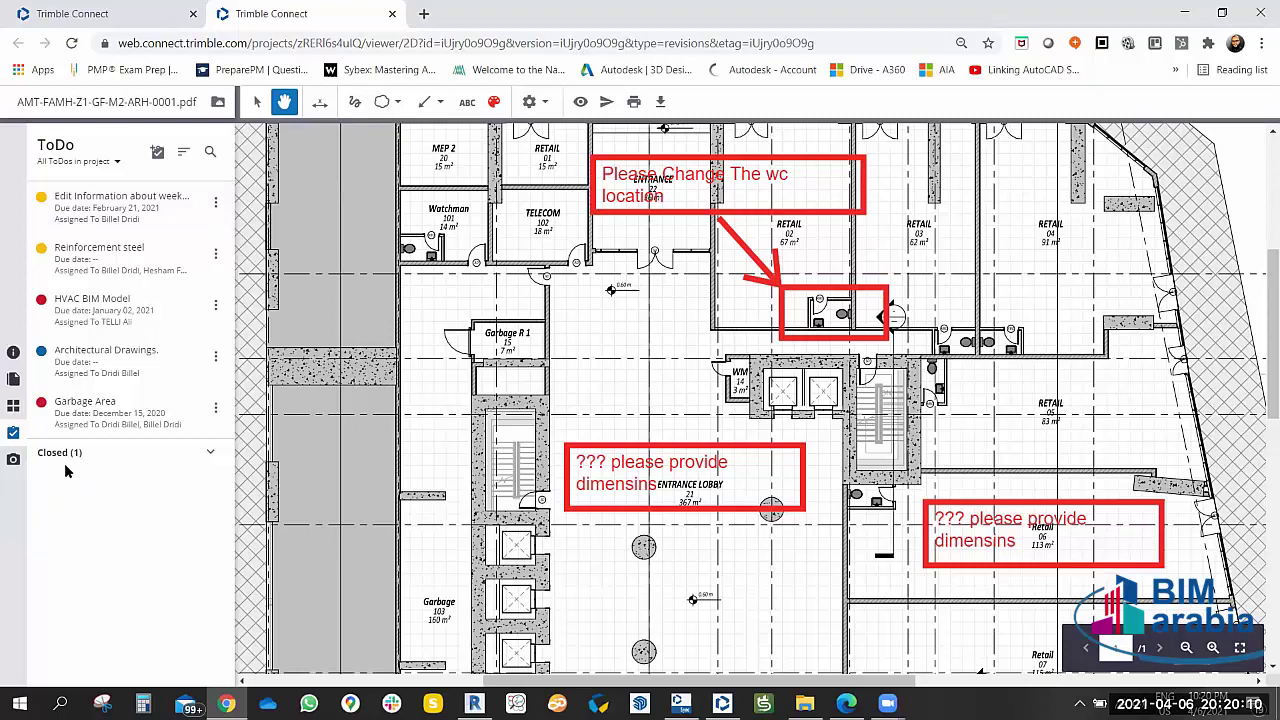
{"action": "left_click", "coordinate": [208, 452]}
{"action": "left_click", "coordinate": [214, 452]}
{"action": "left_click", "coordinate": [214, 452]}
{"action": "left_click", "coordinate": [214, 452]}
Create a ToDo titled 'MEP Issues' asking to do the necessary regarding the mentioned issues.
{"action": "left_click", "coordinate": [157, 153]}
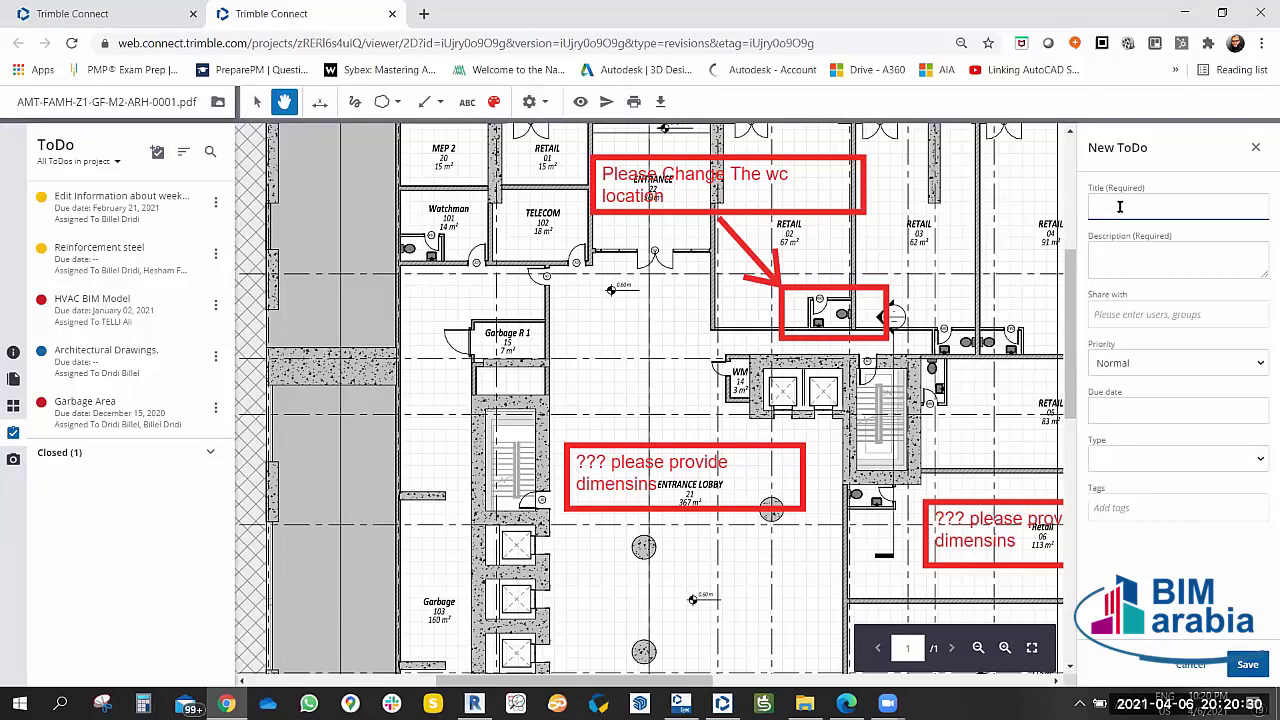
{"action": "type", "text": "MEP"}
{"action": "type", "text": " Issues"}
{"action": "left_click", "coordinate": [1141, 252]}
{"action": "type", "text": "Dear Arch Team Kindly do th"}
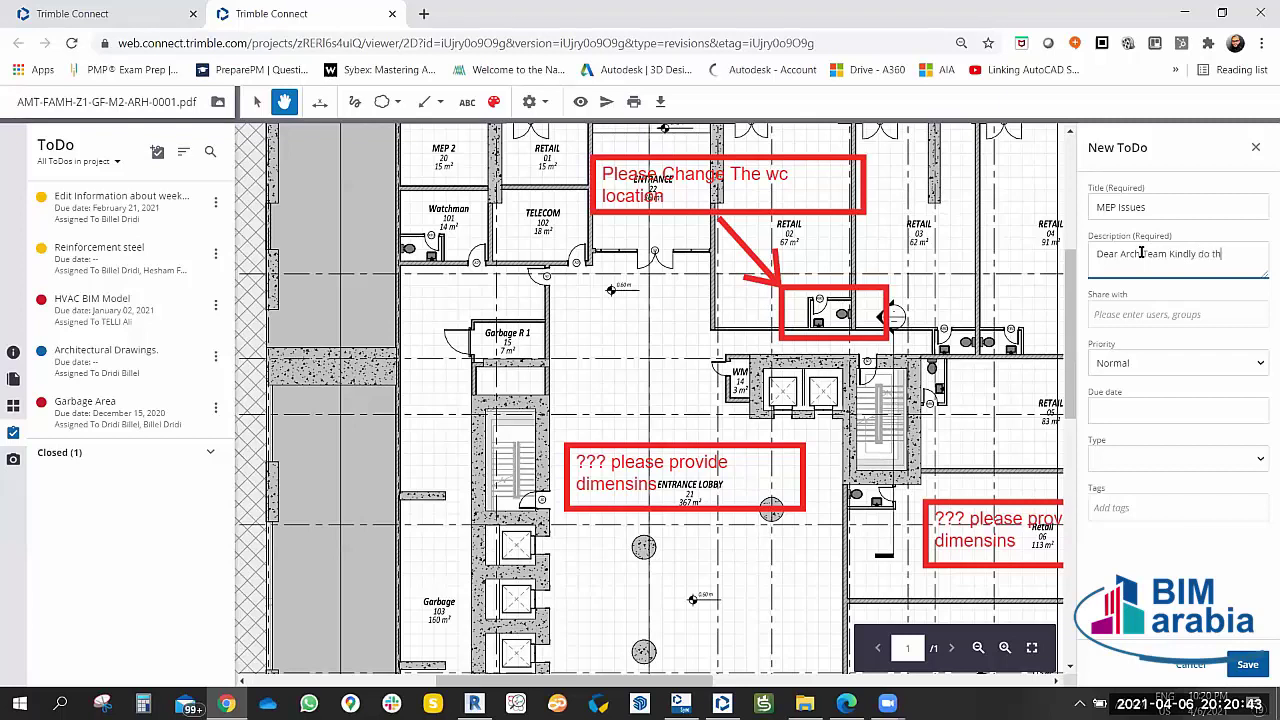
{"action": "type", "text": "e nece"}
{"action": "type", "text": "ssary re"}
{"action": "type", "text": "garding "}
{"action": "type", "text": "the"}
{"action": "type", "text": " mentionned"}
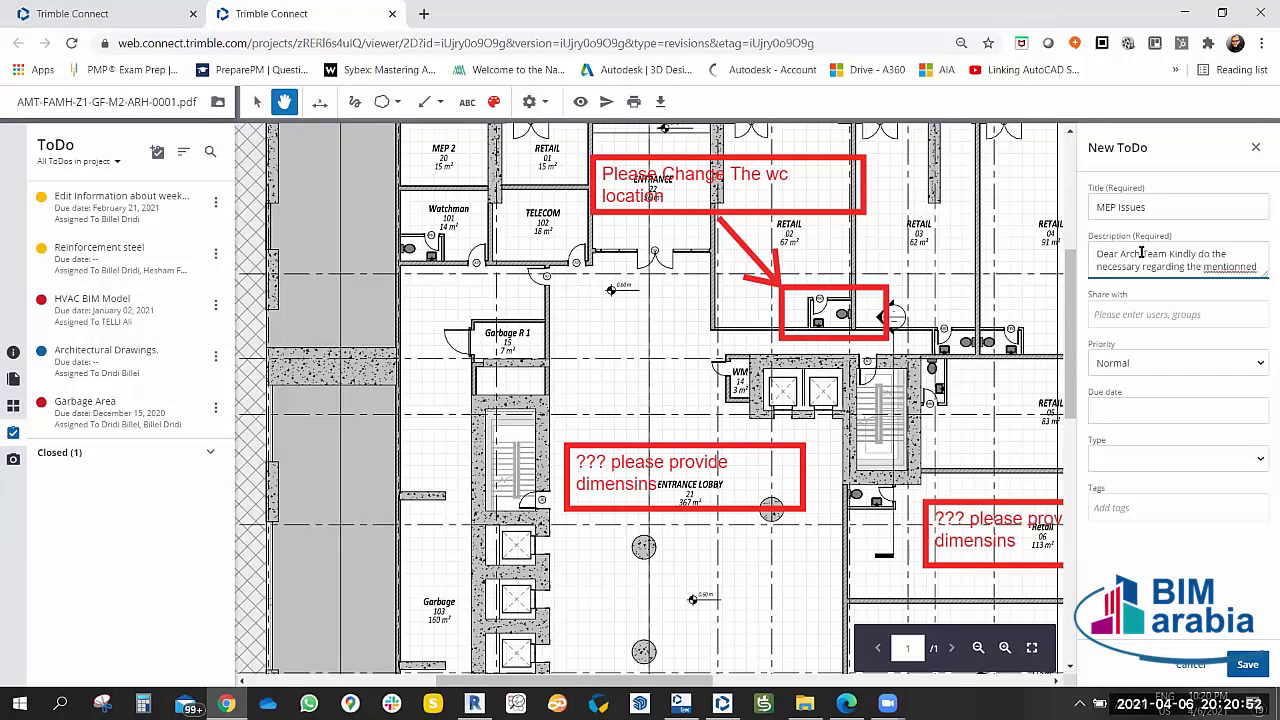
{"action": "type", "text": " isses"}
{"action": "key", "text": "BackSpace"}
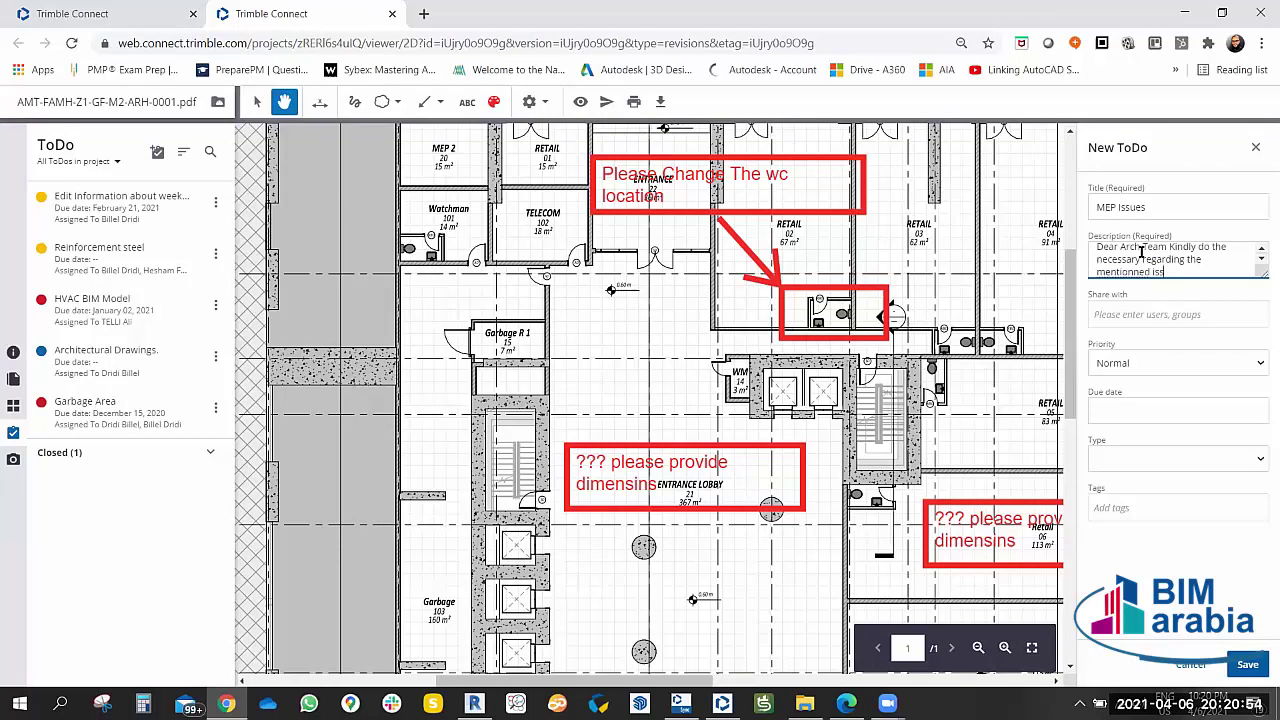
{"action": "right_click", "coordinate": [1130, 268]}
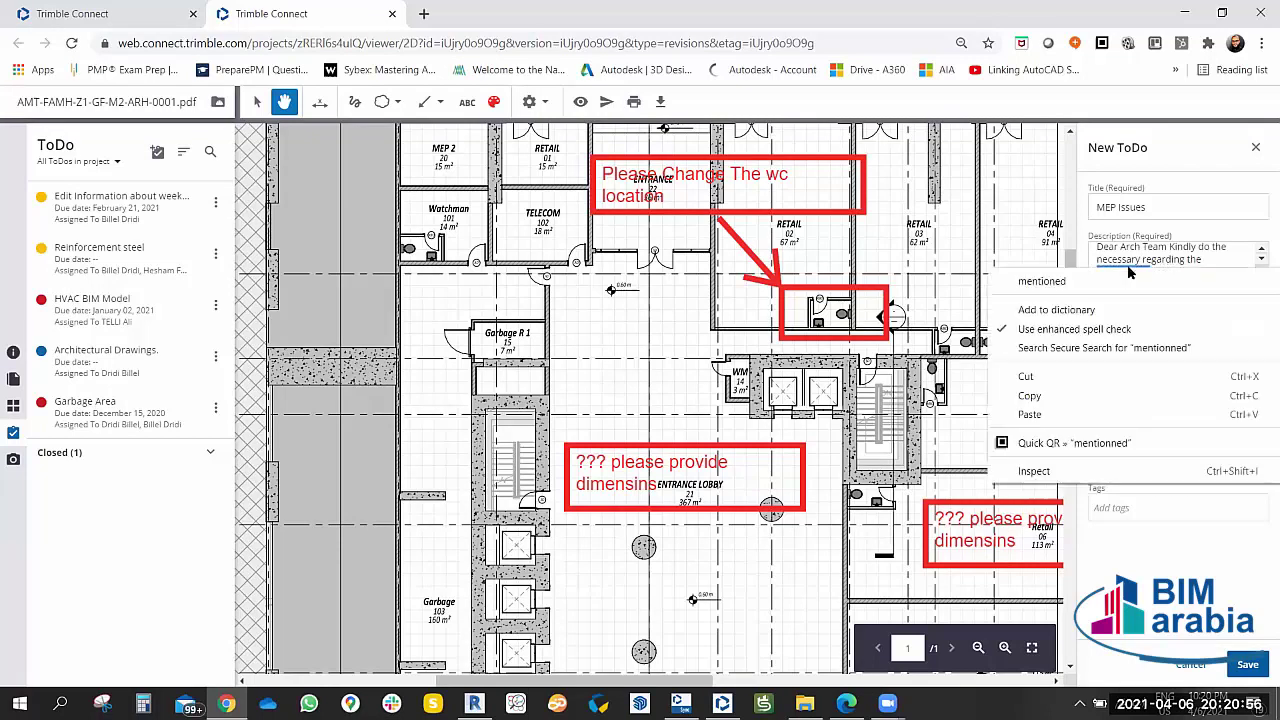
{"action": "left_click", "coordinate": [1112, 277]}
Share the new ToDo with a project team member found through the member search.
{"action": "left_click", "coordinate": [1134, 314]}
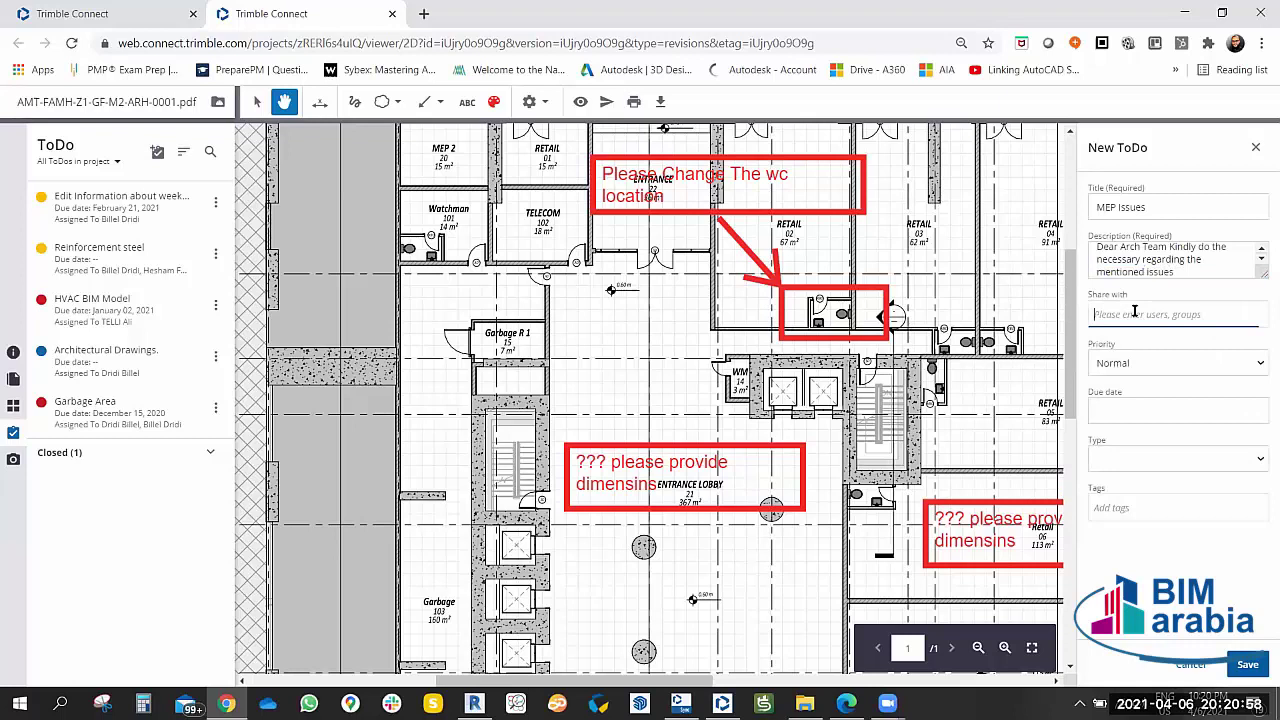
{"action": "type", "text": "bil"}
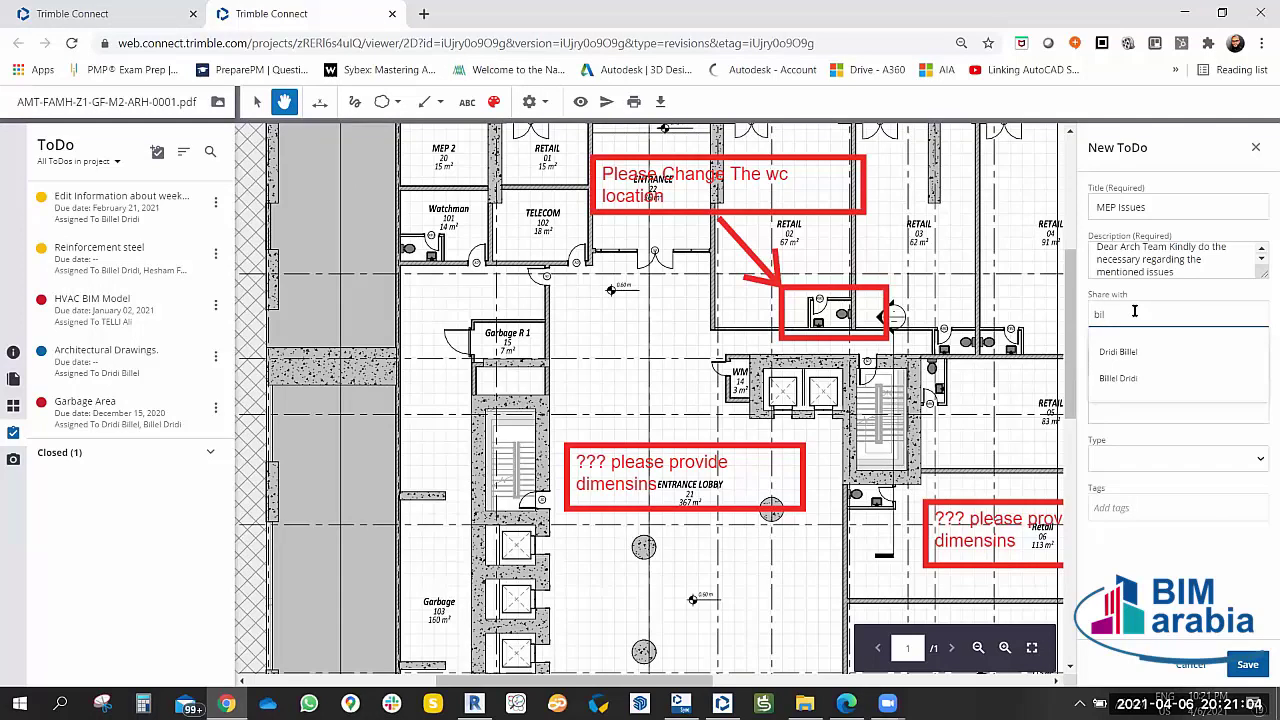
{"action": "key", "text": "BackSpace"}
{"action": "key", "text": "BackSpace"}
{"action": "key", "text": "BackSpace"}
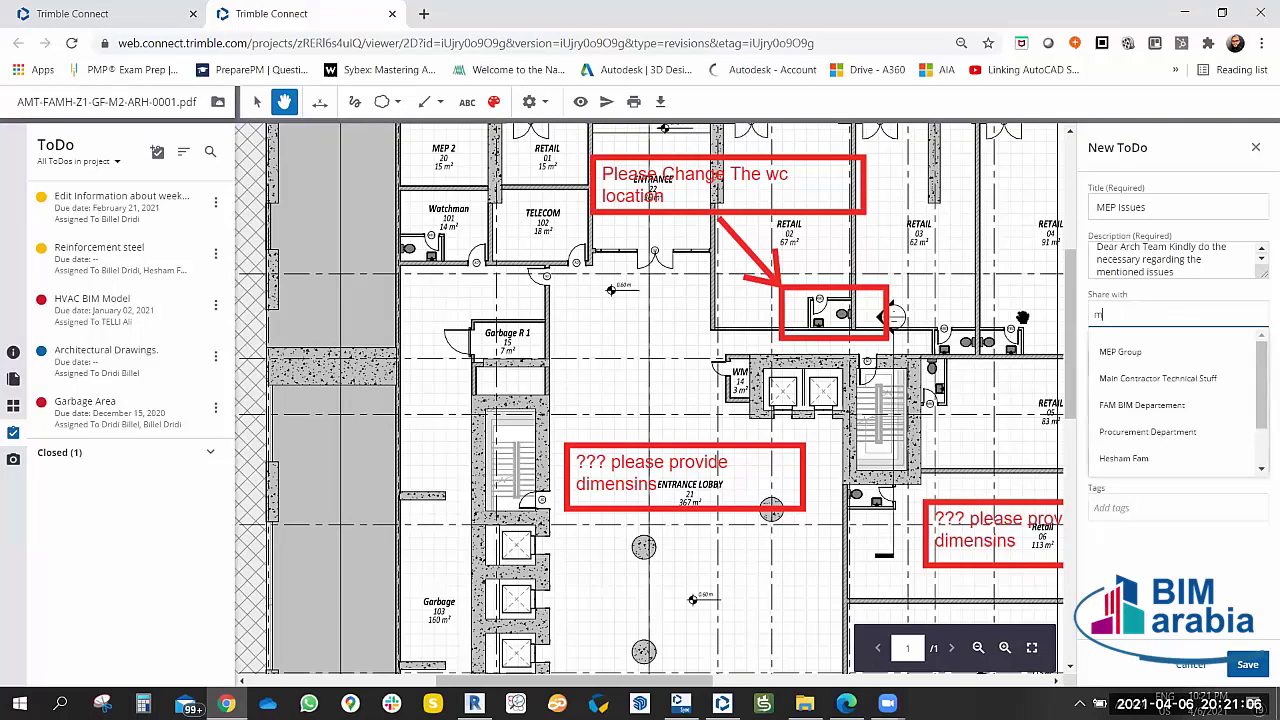
{"action": "type", "text": "mep"}
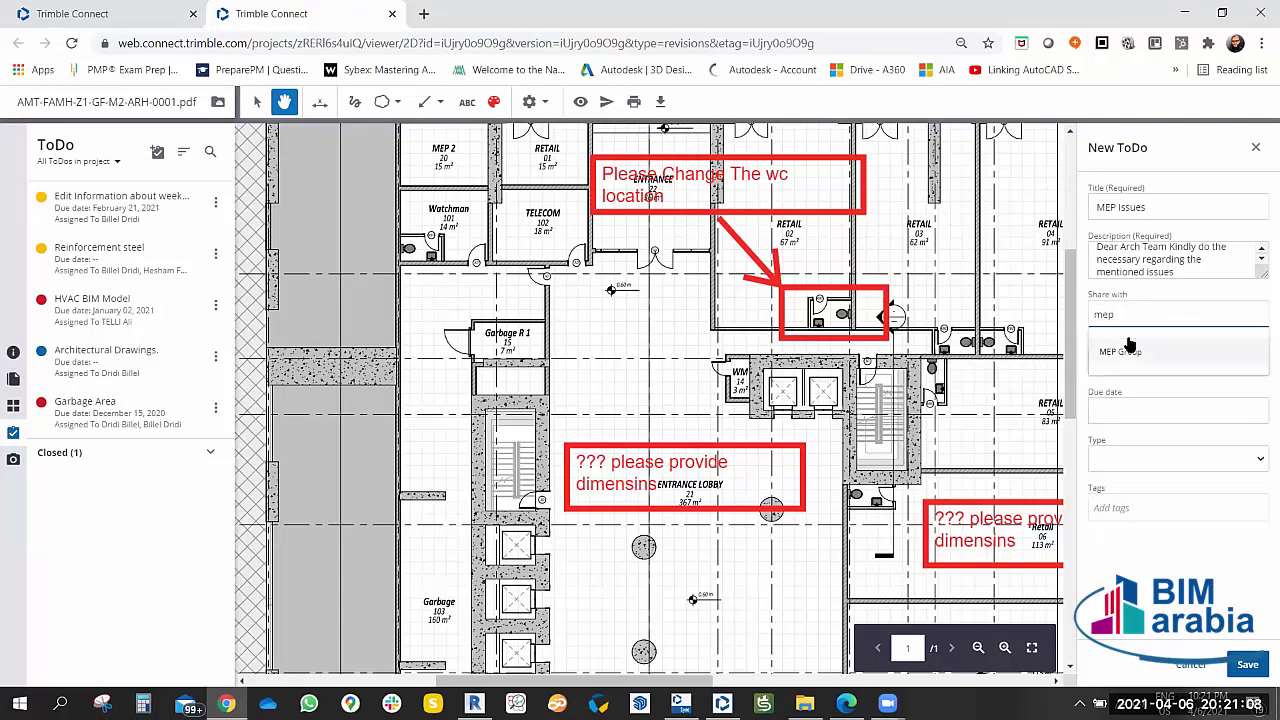
{"action": "key", "text": "ctrl+a"}
{"action": "type", "text": "bi"}
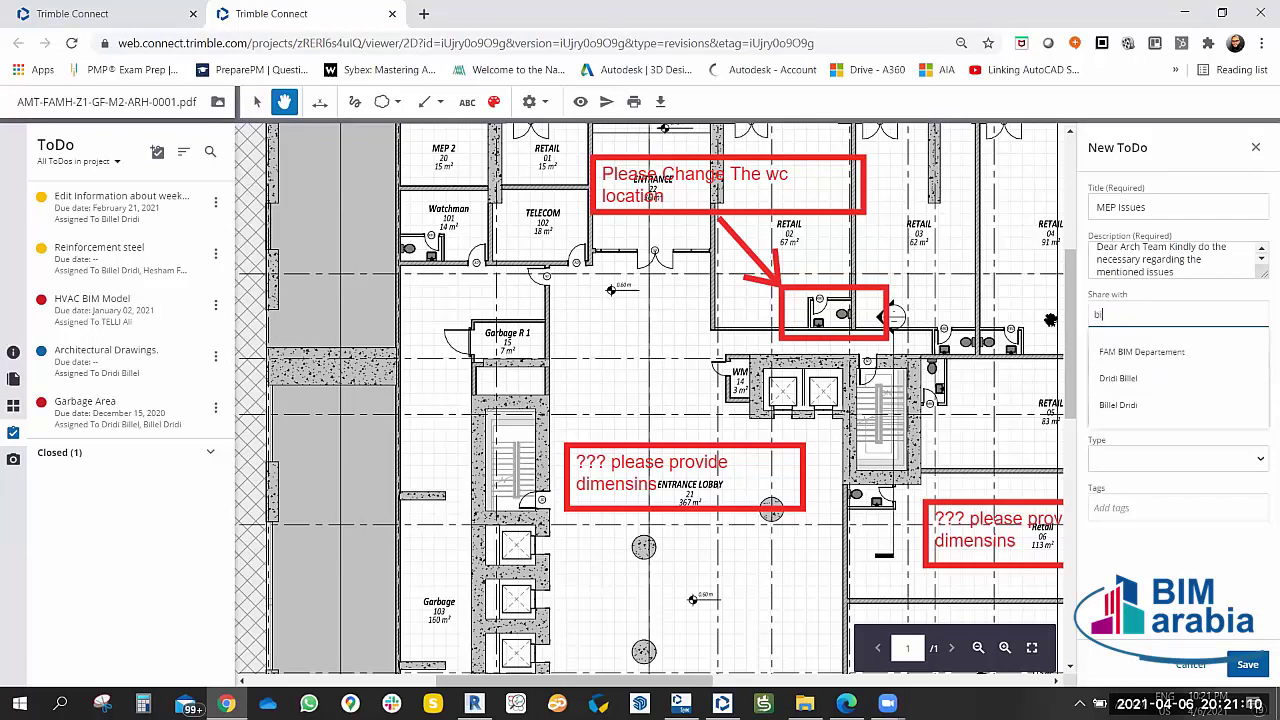
{"action": "type", "text": "ll"}
{"action": "key", "text": "BackSpace"}
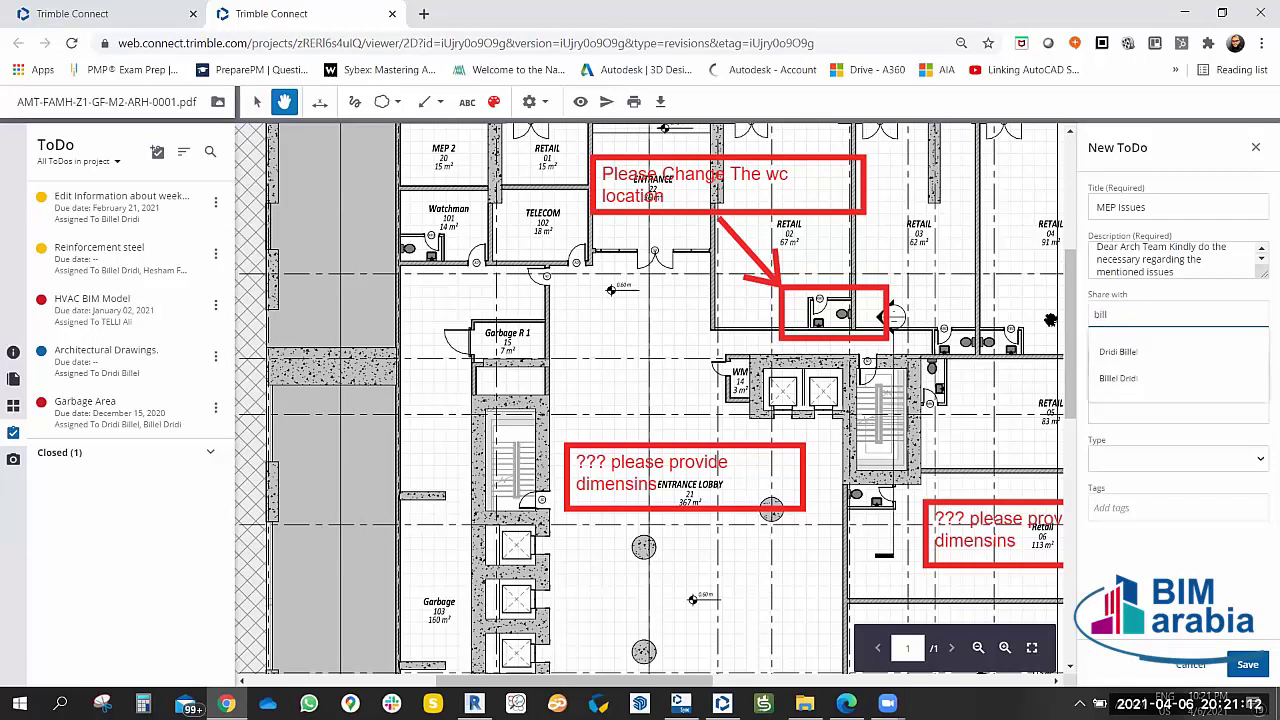
{"action": "left_click", "coordinate": [1128, 384]}
{"action": "left_click", "coordinate": [1139, 394]}
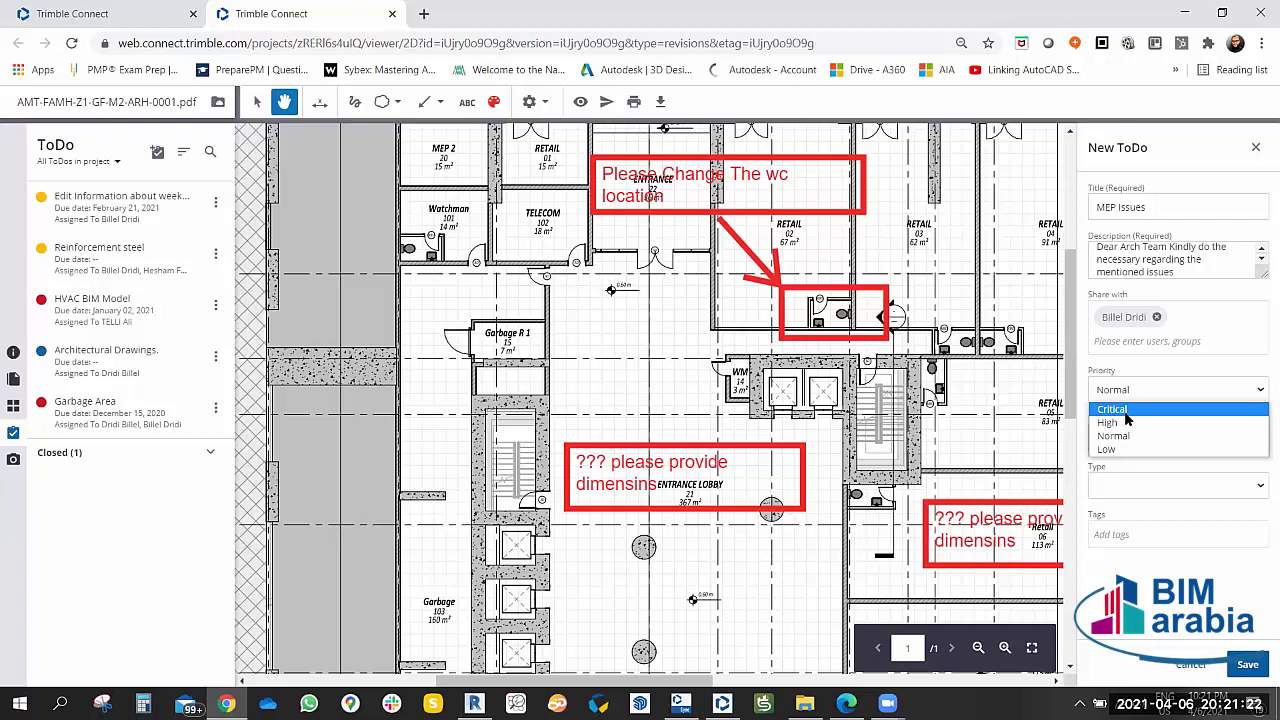
Set priority High, due date 11 April 2021, and ToDo type Remark.
{"action": "left_click", "coordinate": [1123, 424]}
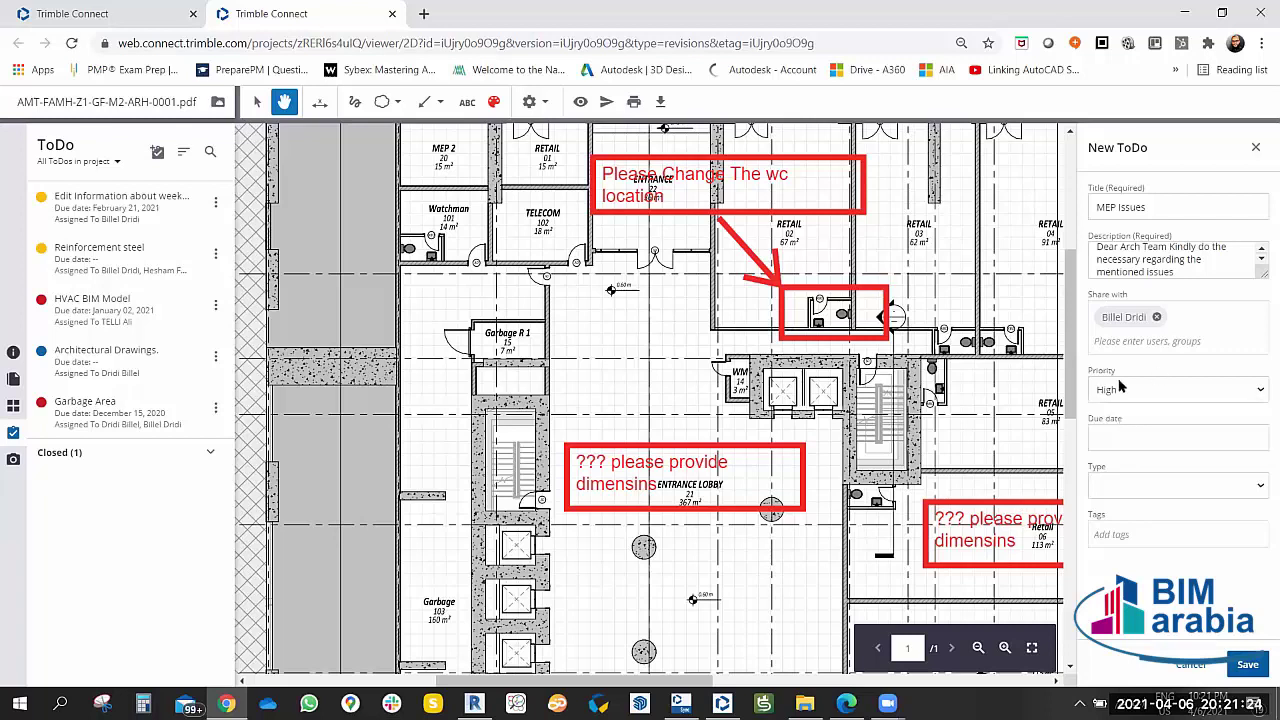
{"action": "left_click", "coordinate": [1107, 437]}
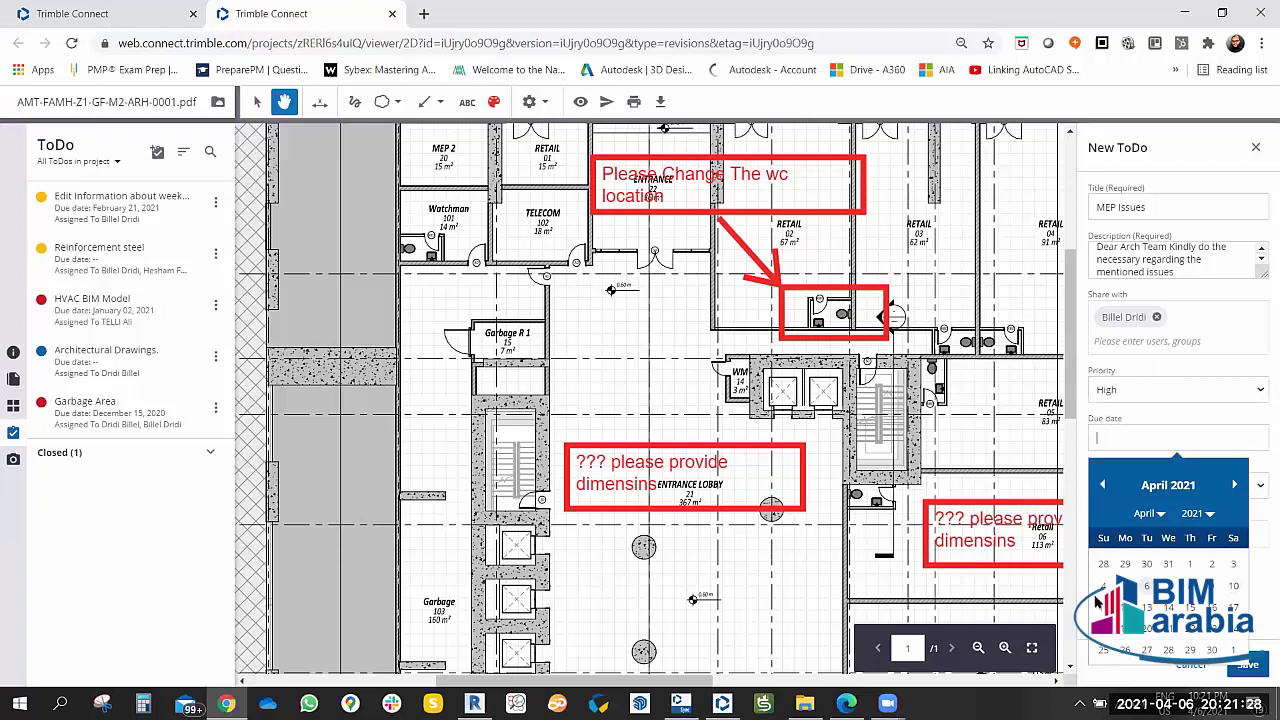
{"action": "left_click", "coordinate": [1105, 608]}
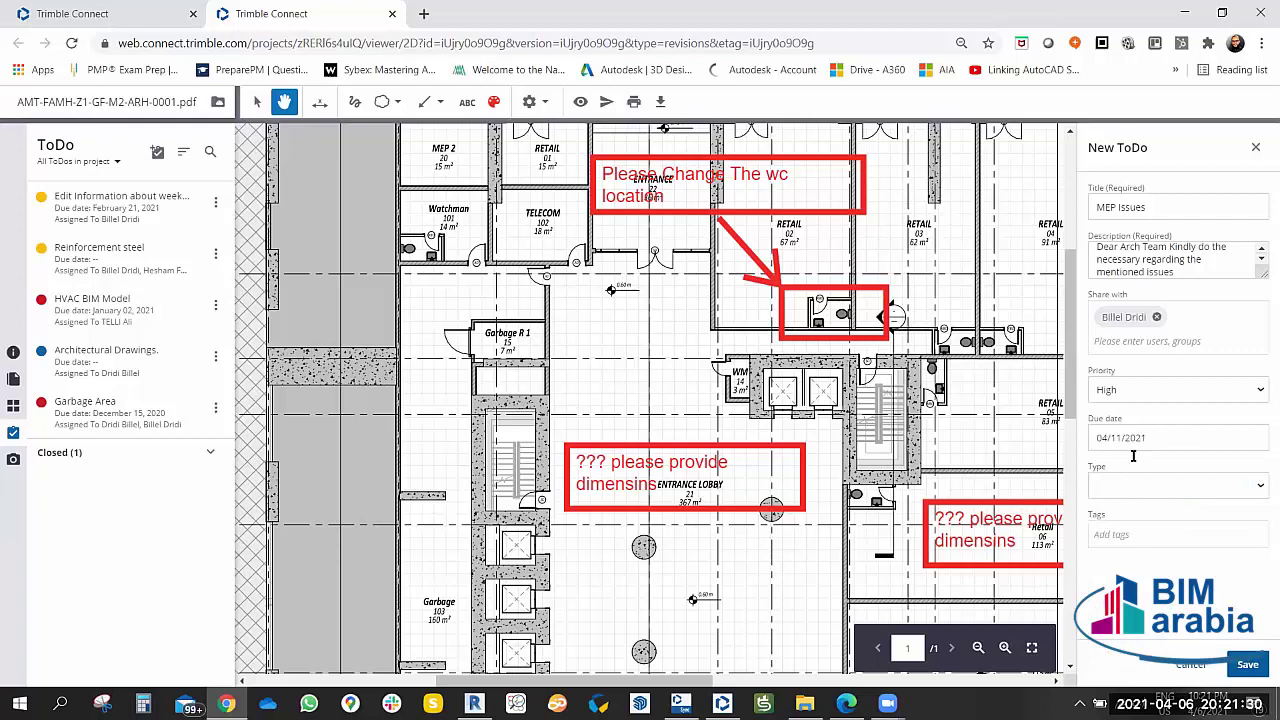
{"action": "left_click", "coordinate": [1106, 482]}
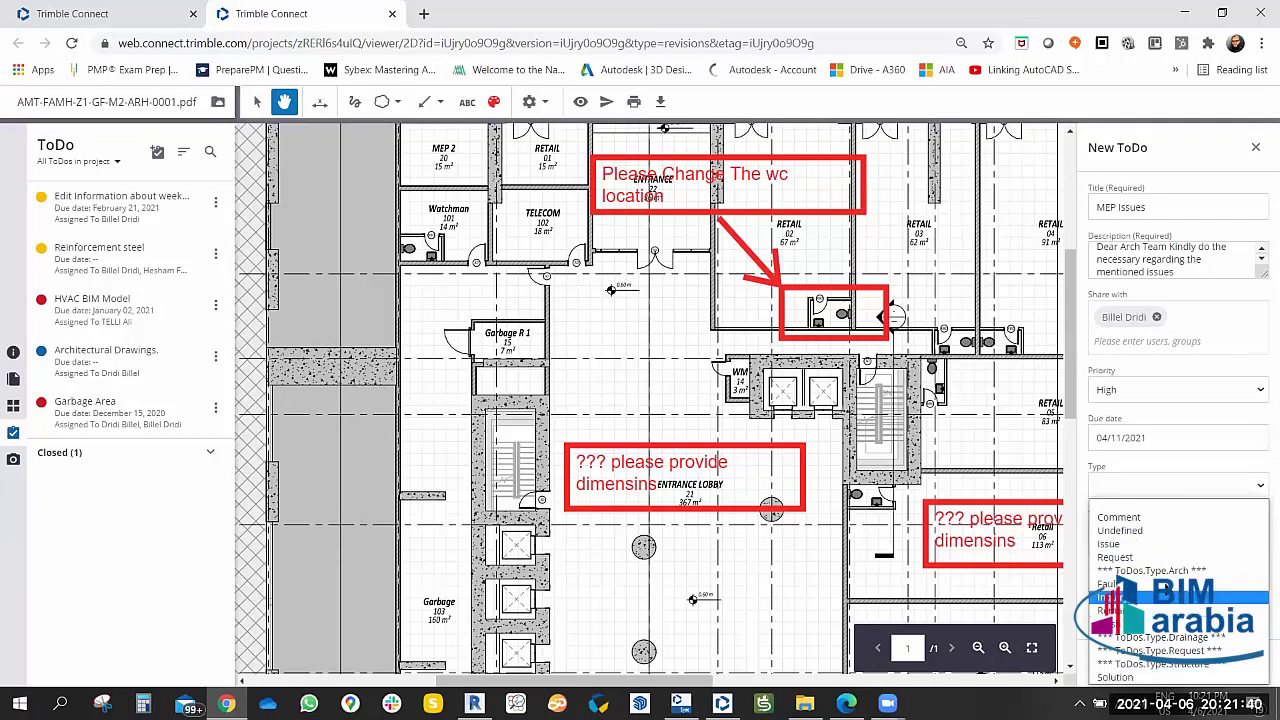
{"action": "left_click", "coordinate": [1145, 610]}
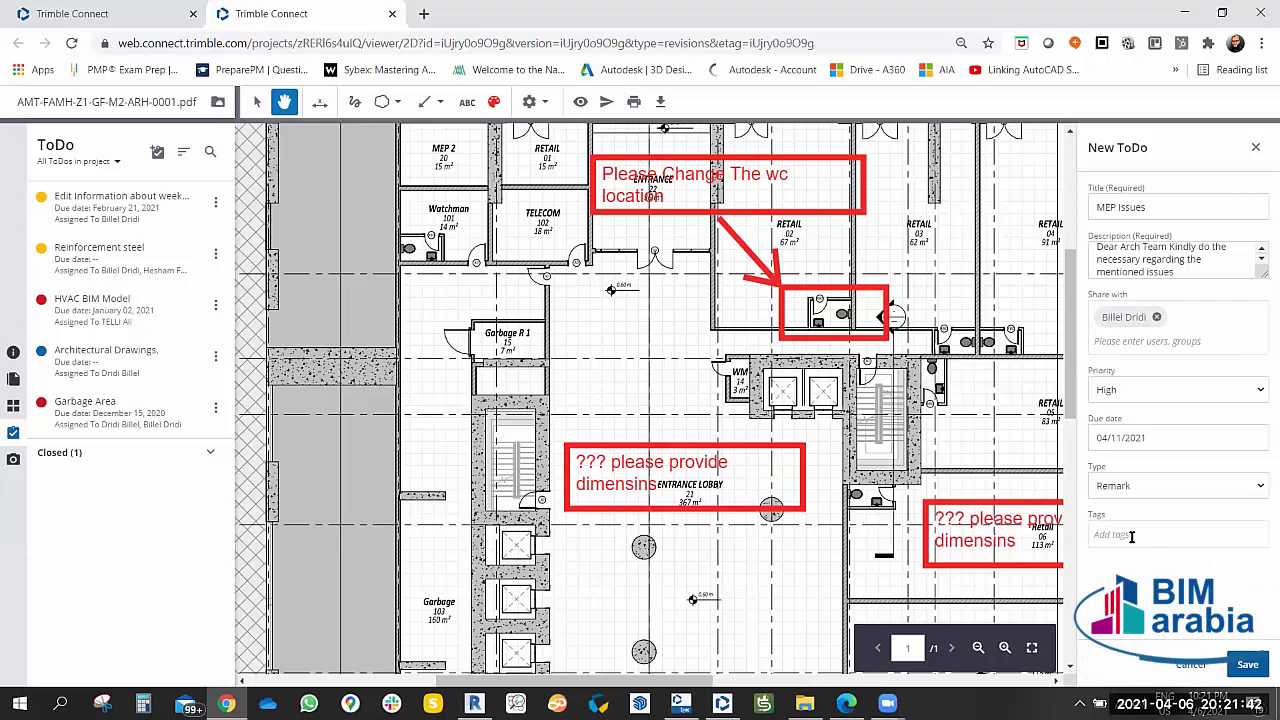
Change the priority back to Normal and add the tag MEP.
{"action": "left_click", "coordinate": [1183, 386]}
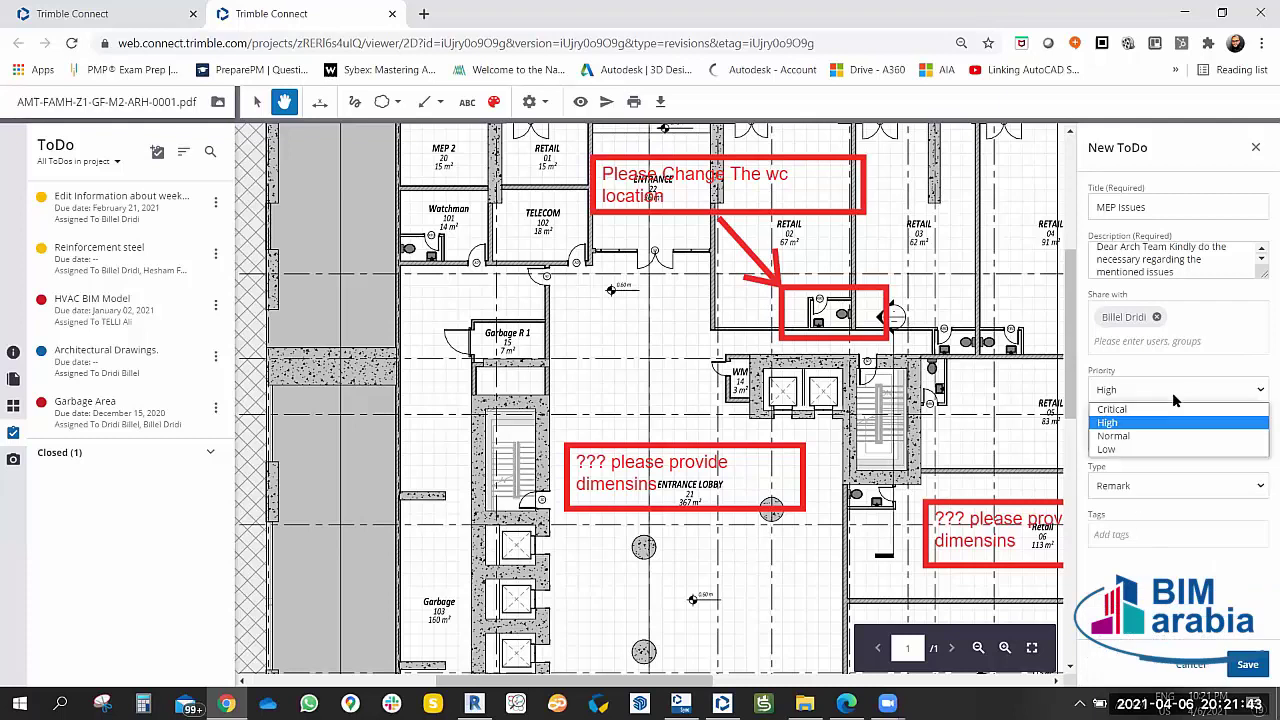
{"action": "left_click", "coordinate": [1127, 438]}
{"action": "left_click", "coordinate": [1126, 535]}
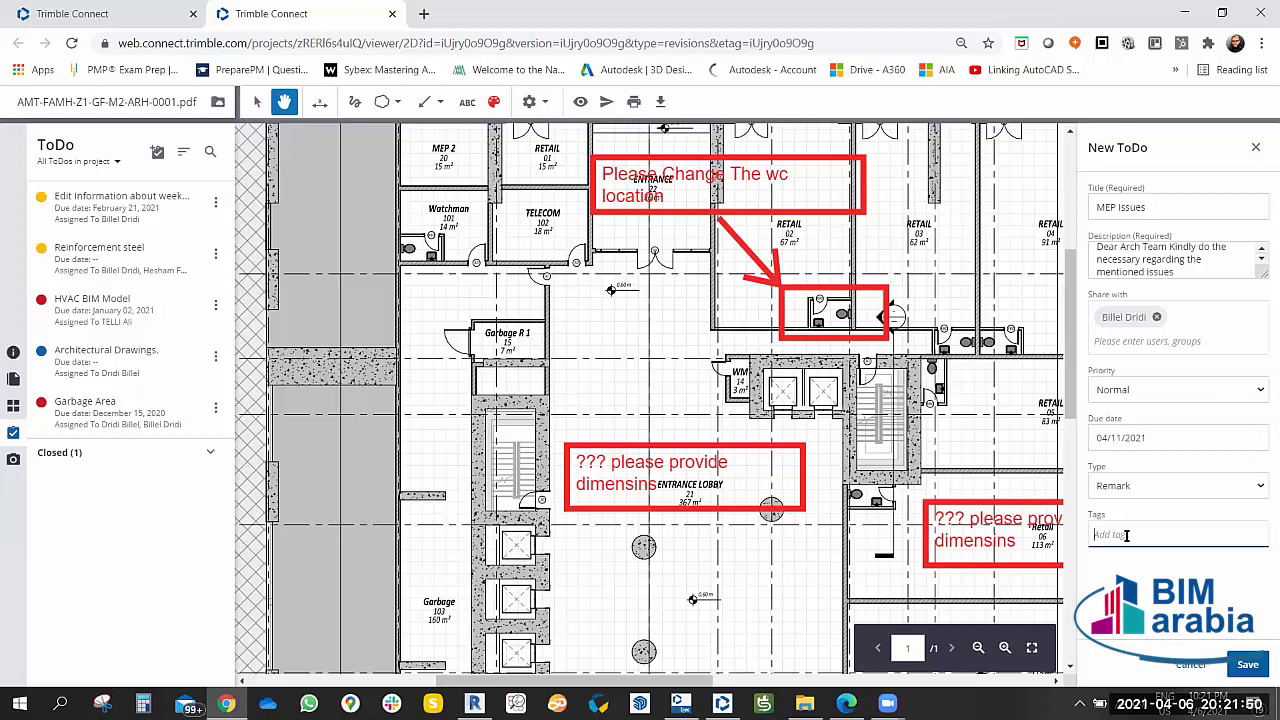
{"action": "type", "text": "mep"}
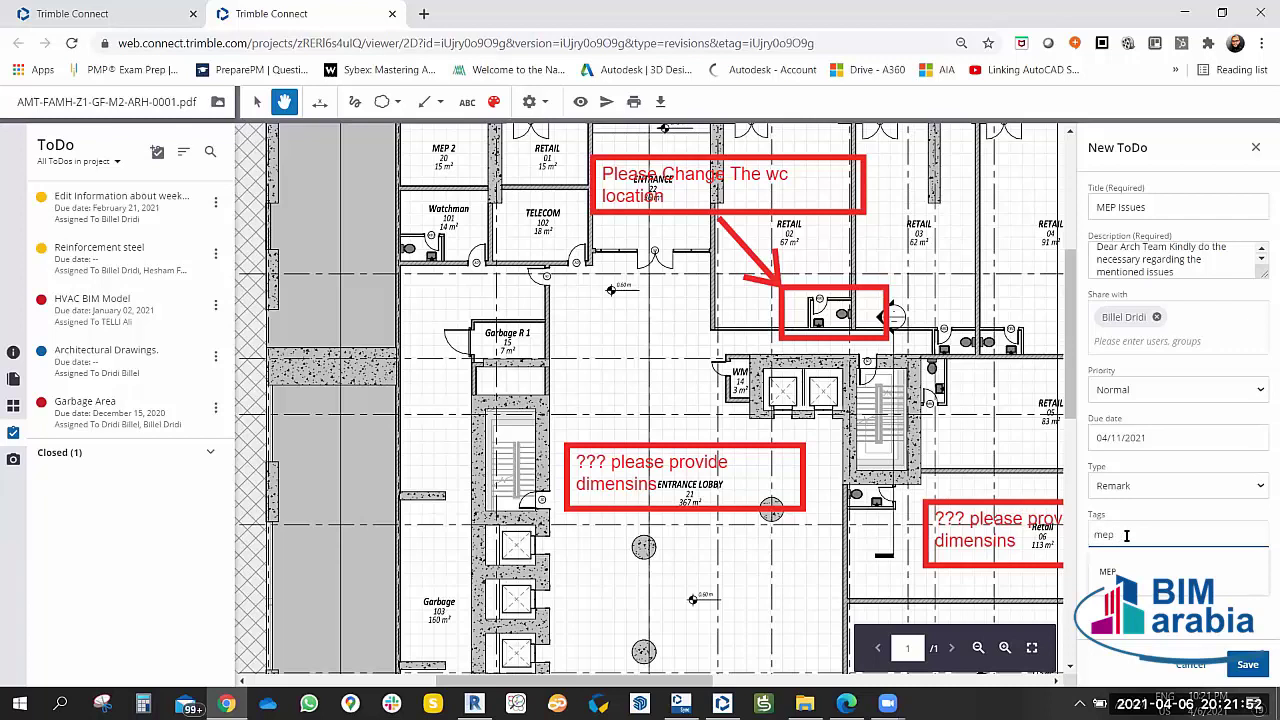
{"action": "key", "text": "Return"}
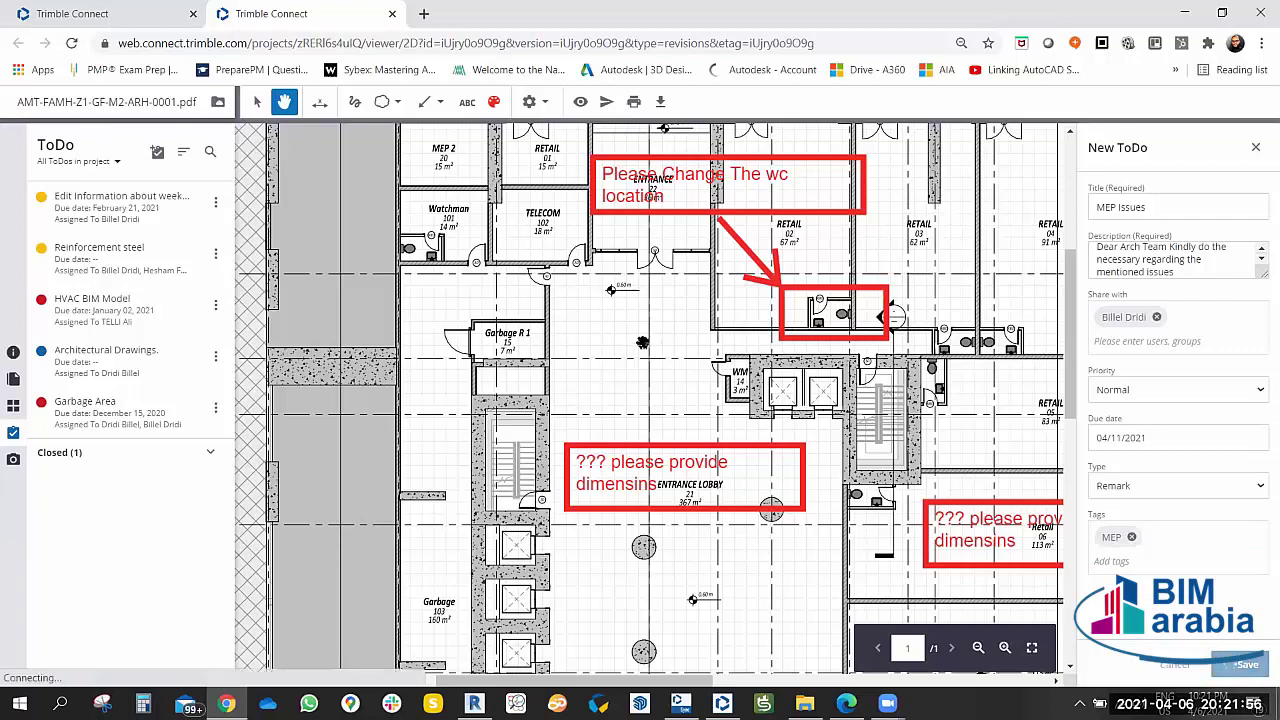
Load google.com in a new browser tab, then return to the Trimble Connect tab.
{"action": "left_click", "coordinate": [423, 14]}
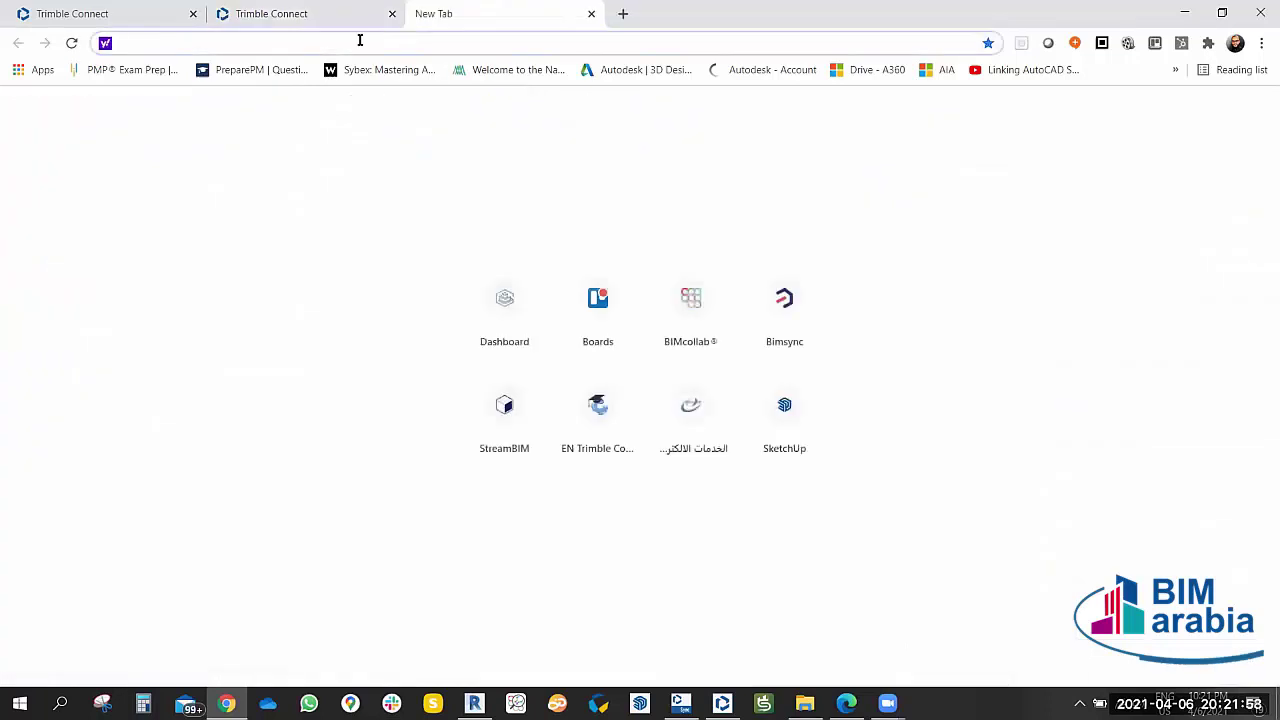
{"action": "type", "text": "goo"}
{"action": "left_click", "coordinate": [247, 68]}
{"action": "key", "text": "ctrl+shift+Tab"}
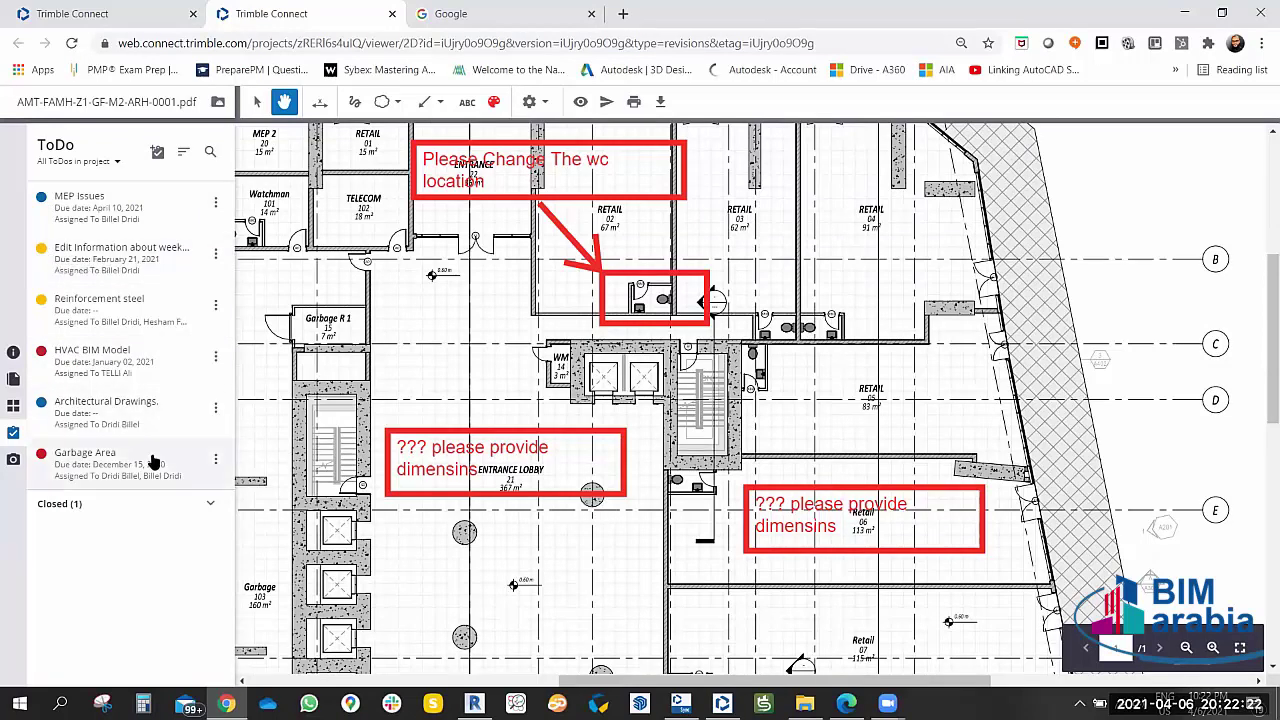
Close the plan viewer, leaving the 2D Drawings PDF folder with the file deselected.
{"action": "left_click", "coordinate": [210, 503]}
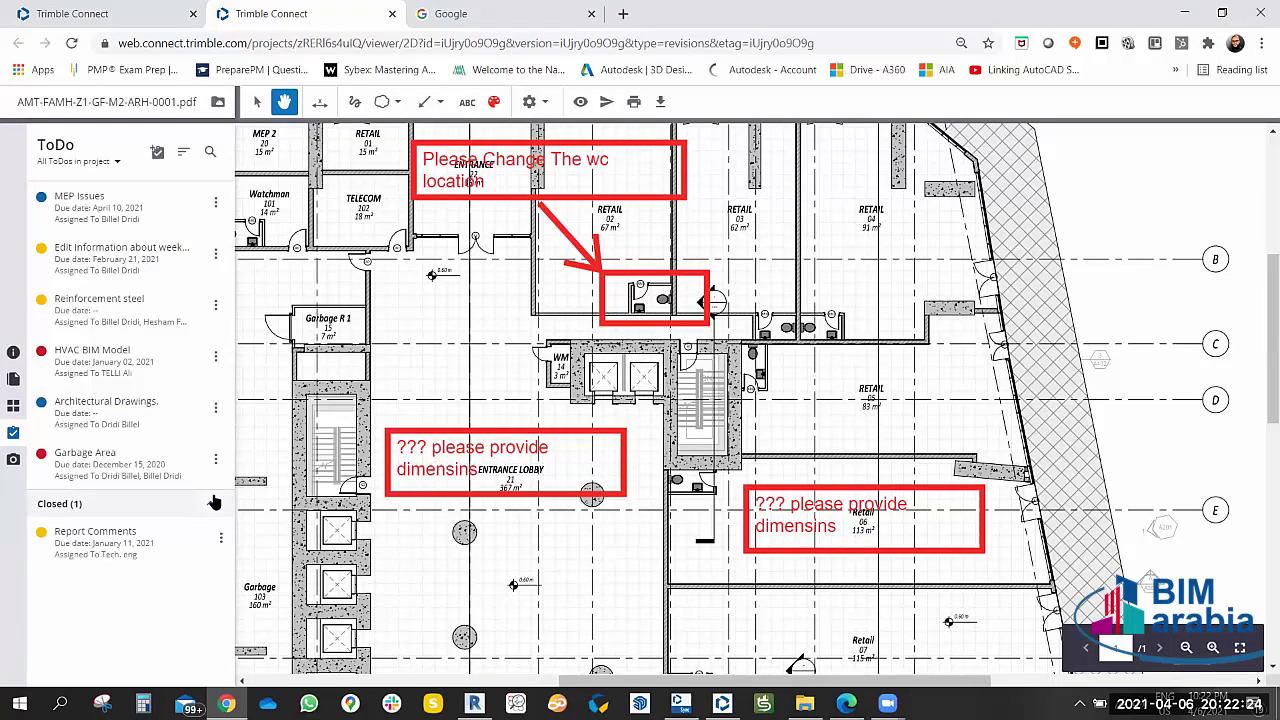
{"action": "left_click", "coordinate": [213, 502]}
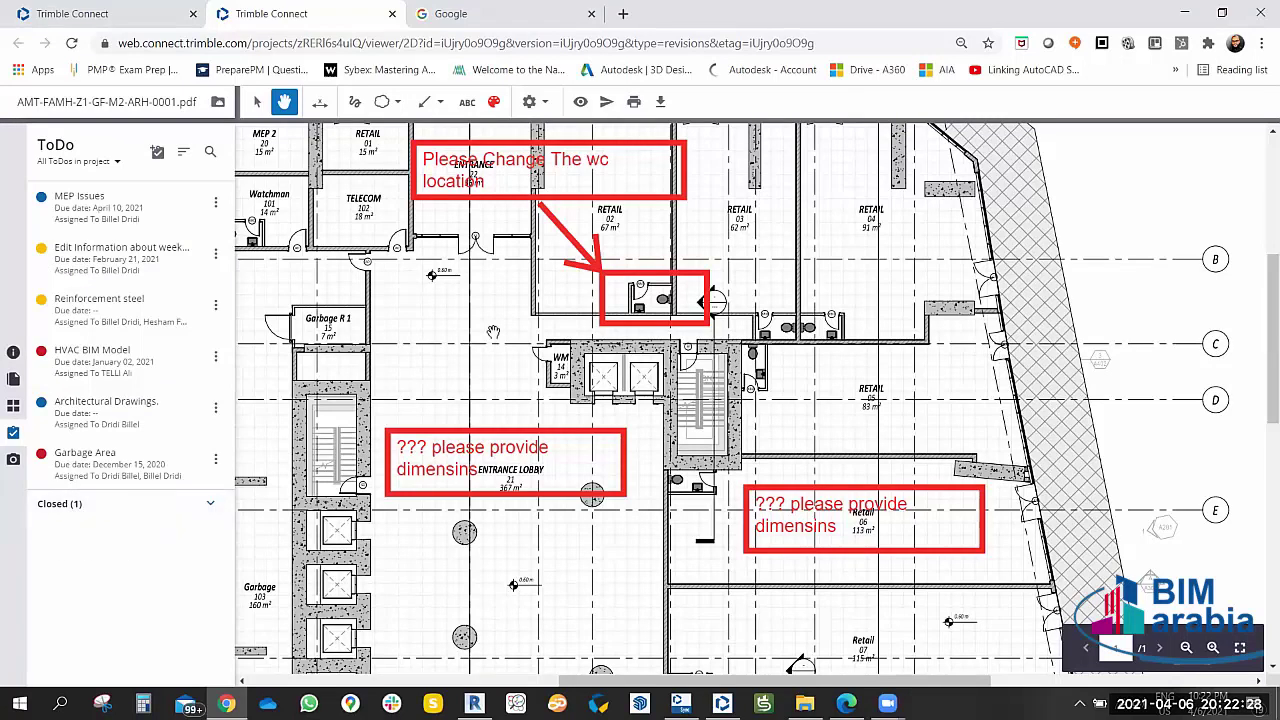
{"action": "left_click_drag", "start_coordinate": [492, 377], "coordinate": [494, 419]}
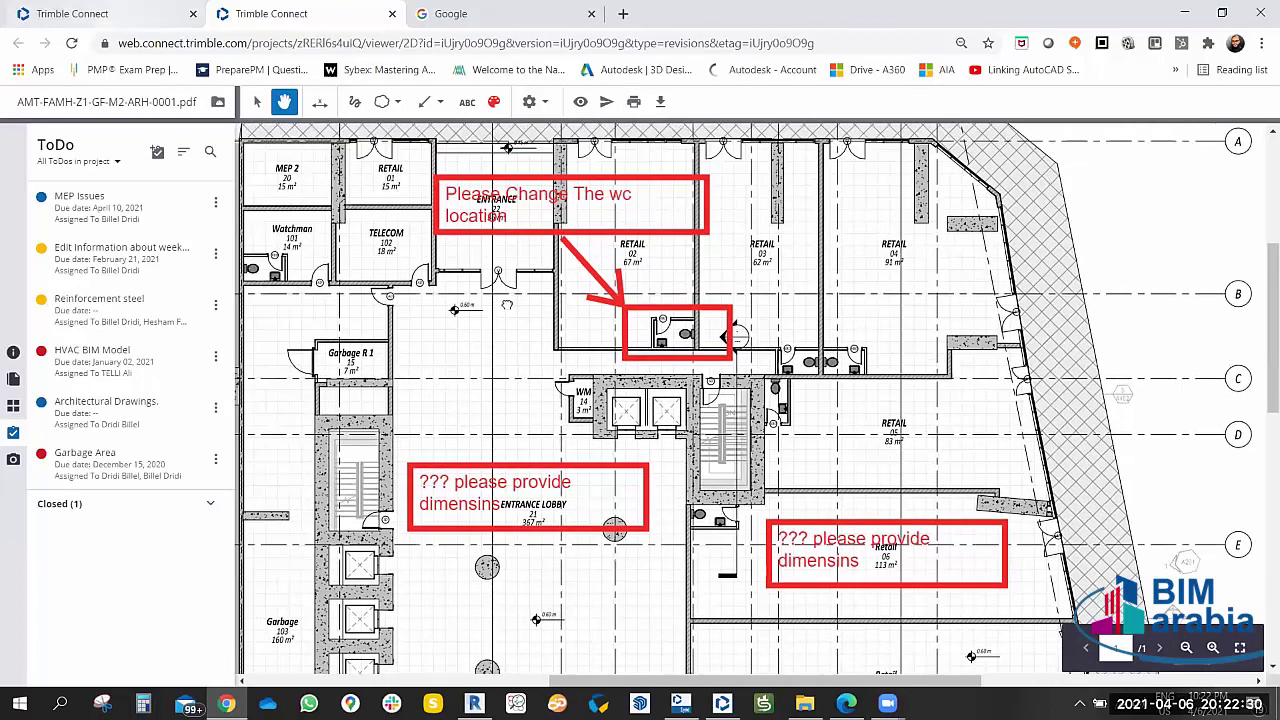
{"action": "left_click", "coordinate": [392, 14]}
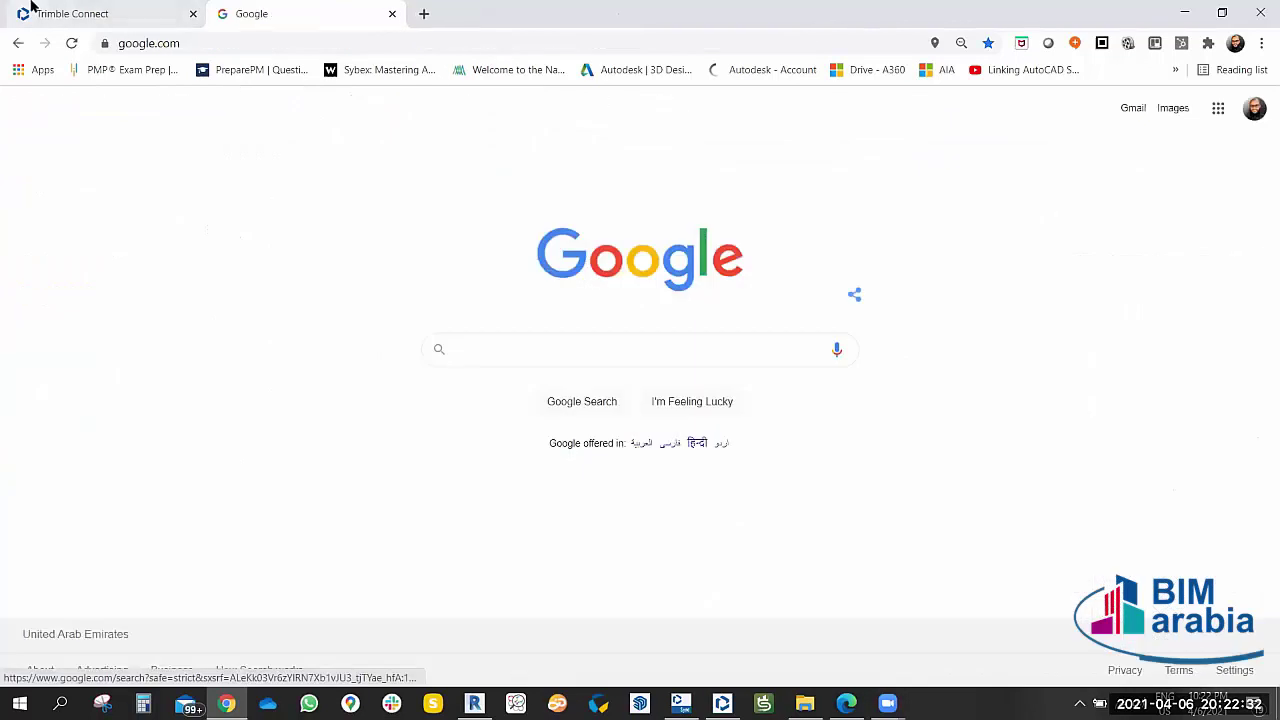
{"action": "left_click", "coordinate": [60, 13]}
{"action": "left_click", "coordinate": [205, 290]}
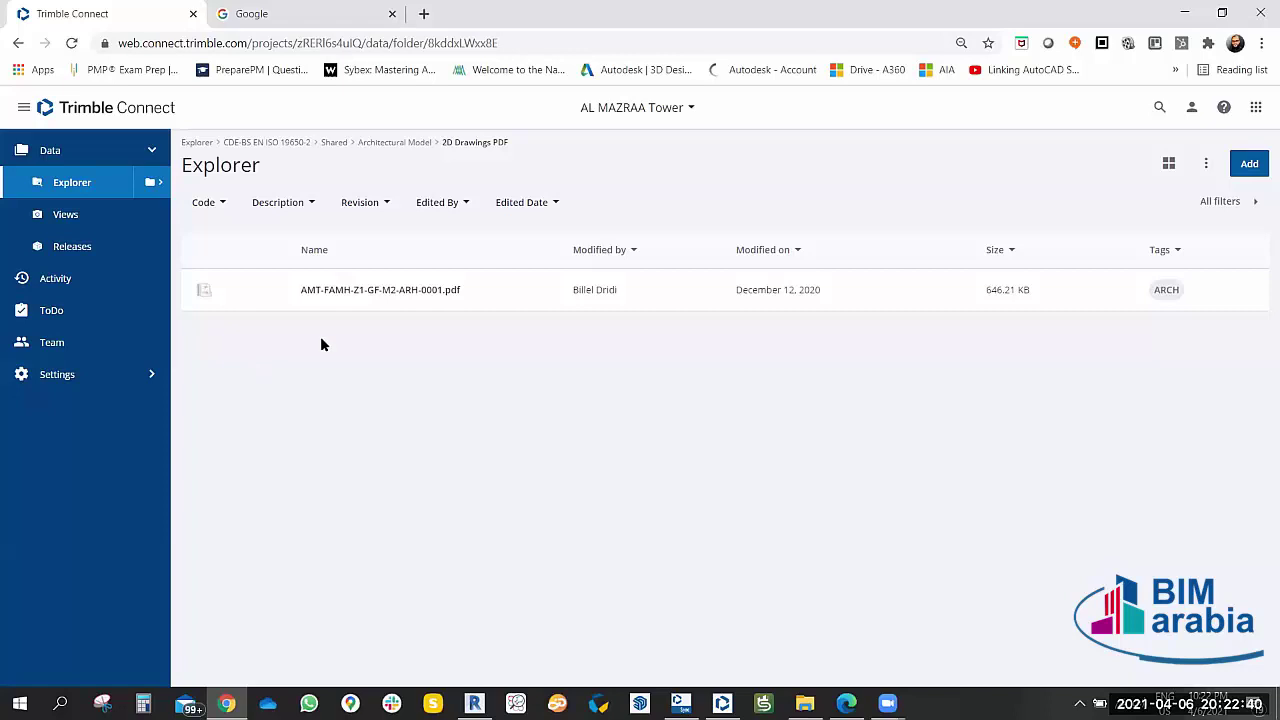
Open Gmail from the Google tab, then show the Trimble Connect ToDo list.
{"action": "left_click", "coordinate": [300, 13]}
{"action": "left_click", "coordinate": [1133, 107]}
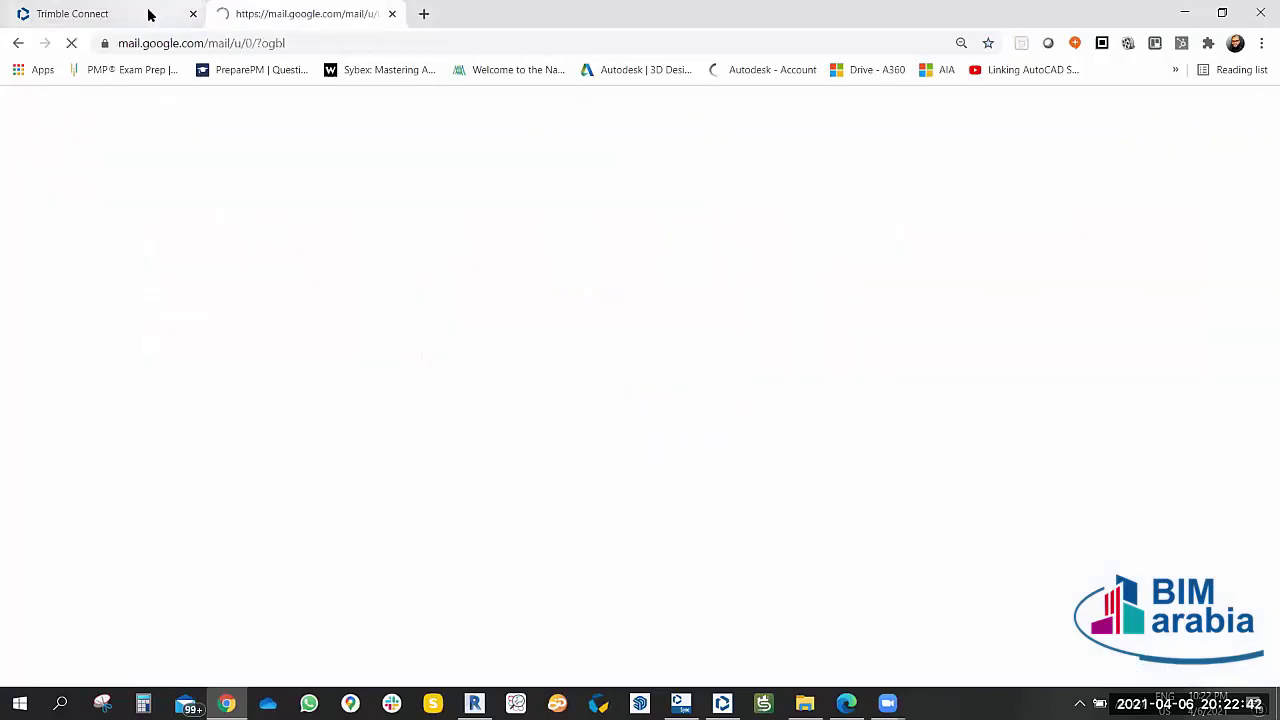
{"action": "left_click", "coordinate": [150, 14]}
{"action": "left_click", "coordinate": [58, 314]}
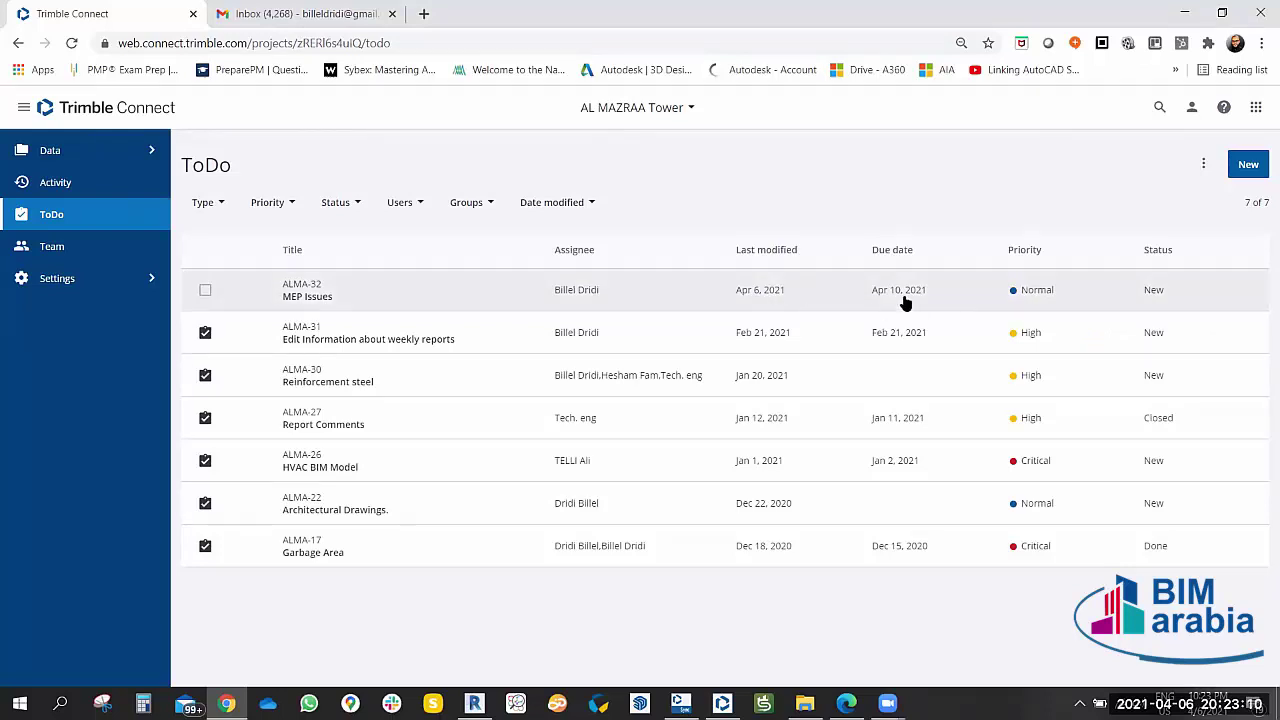
Read the Gmail notification email for ToDo ALMA-32, then return to the ToDo list.
{"action": "left_click", "coordinate": [297, 12]}
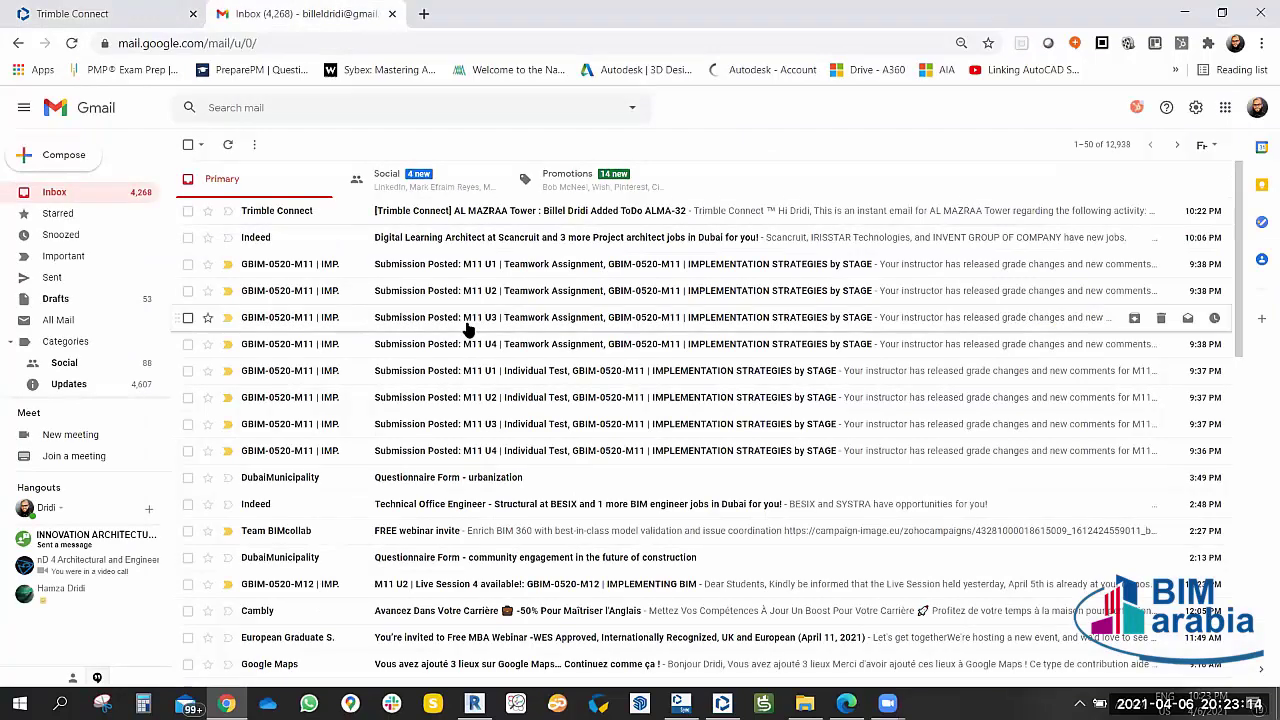
{"action": "left_click", "coordinate": [100, 13]}
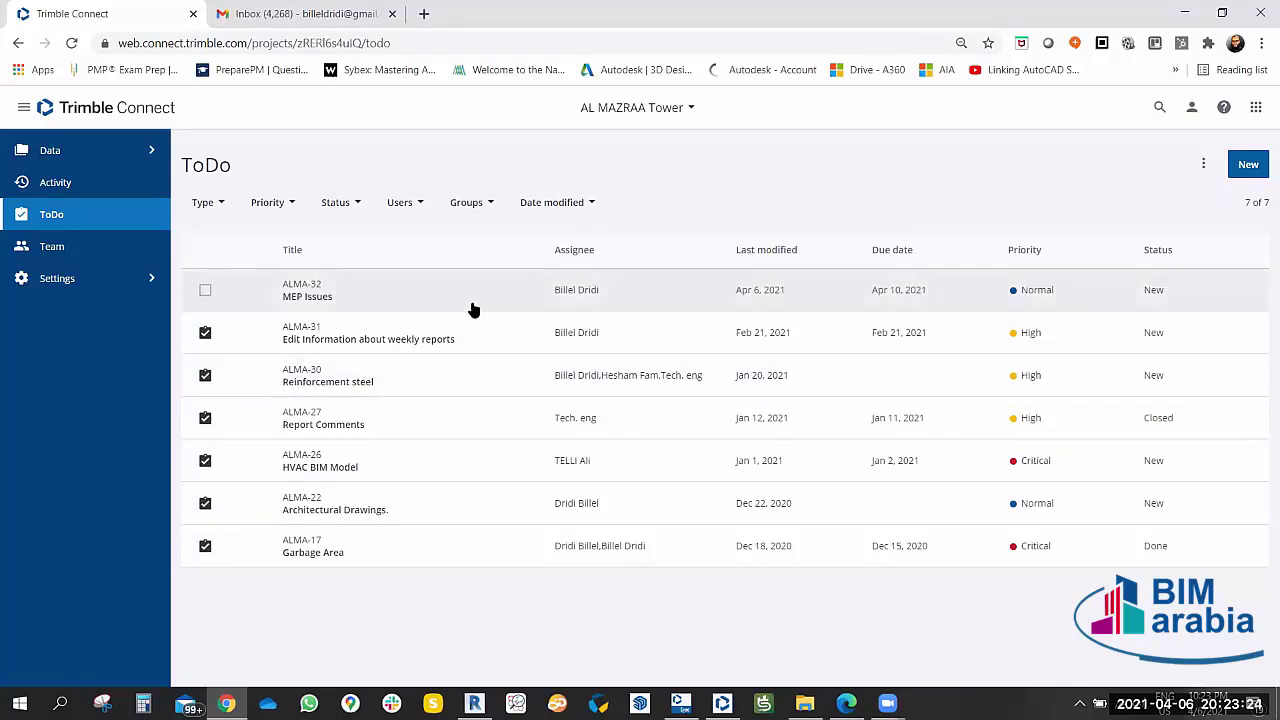
{"action": "left_click", "coordinate": [328, 14]}
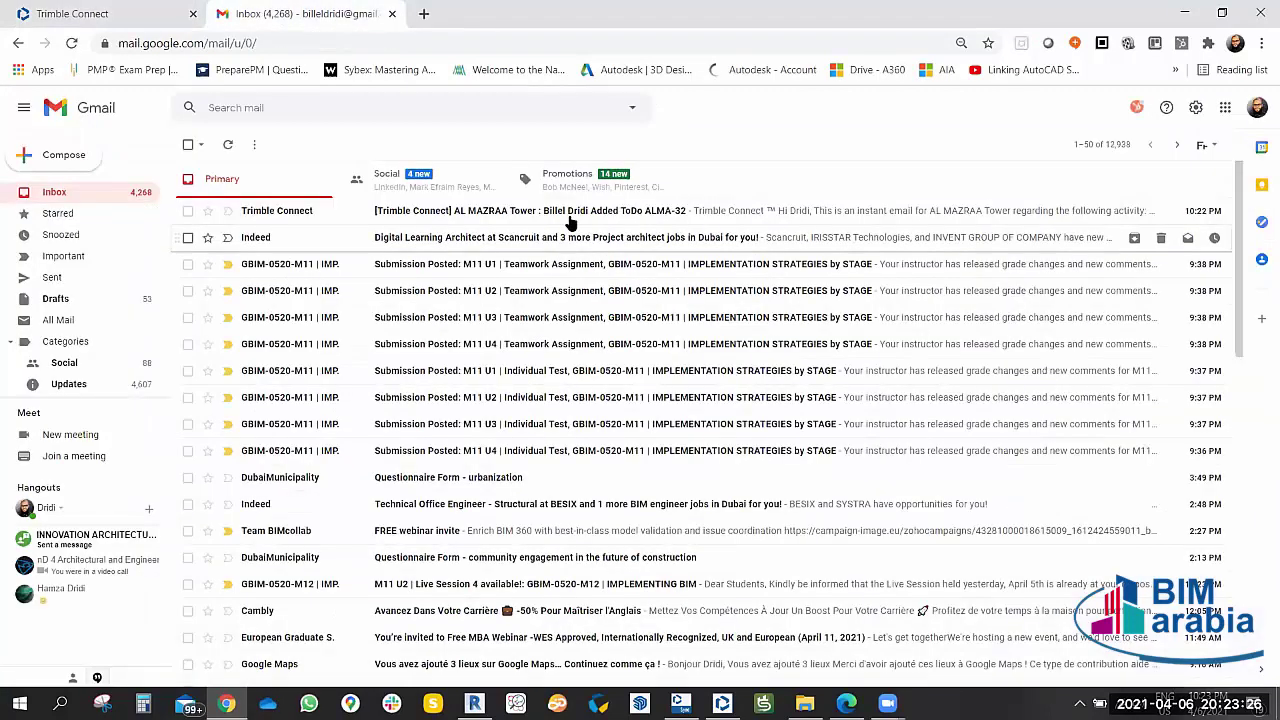
{"action": "left_click", "coordinate": [569, 216]}
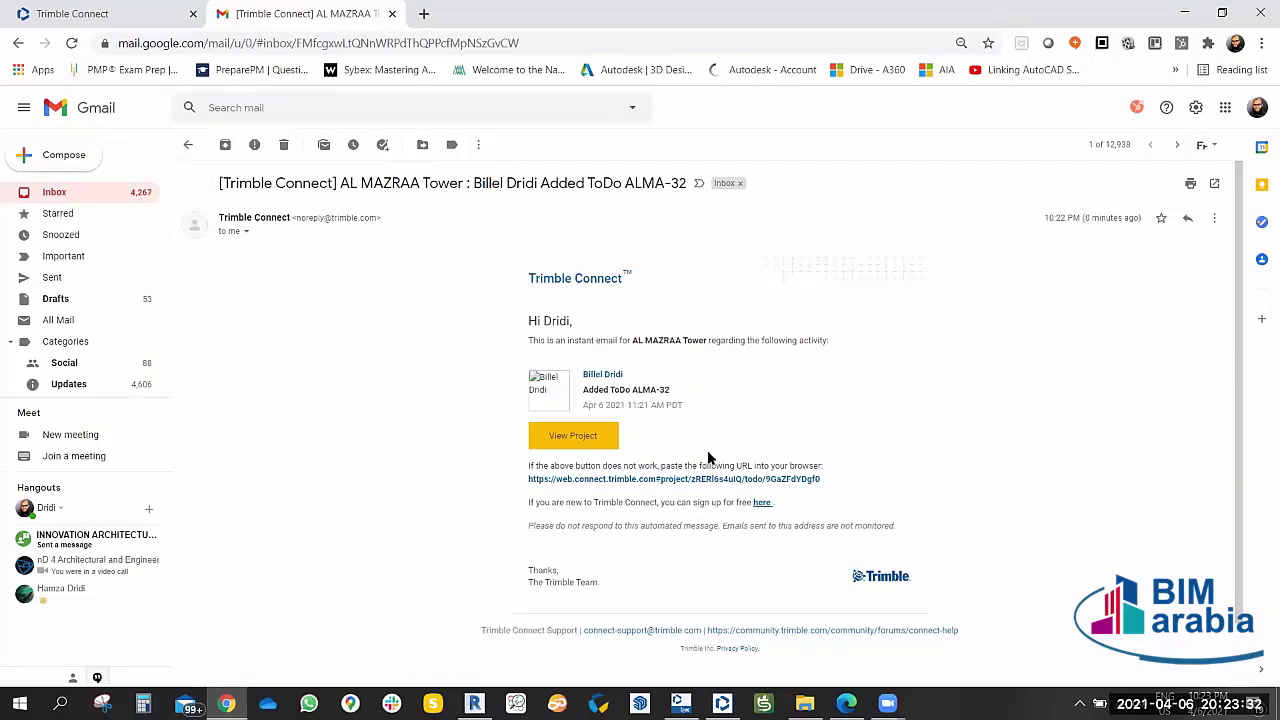
{"action": "scroll", "coordinate": [710, 510], "scroll_direction": "down", "scroll_amount": 2}
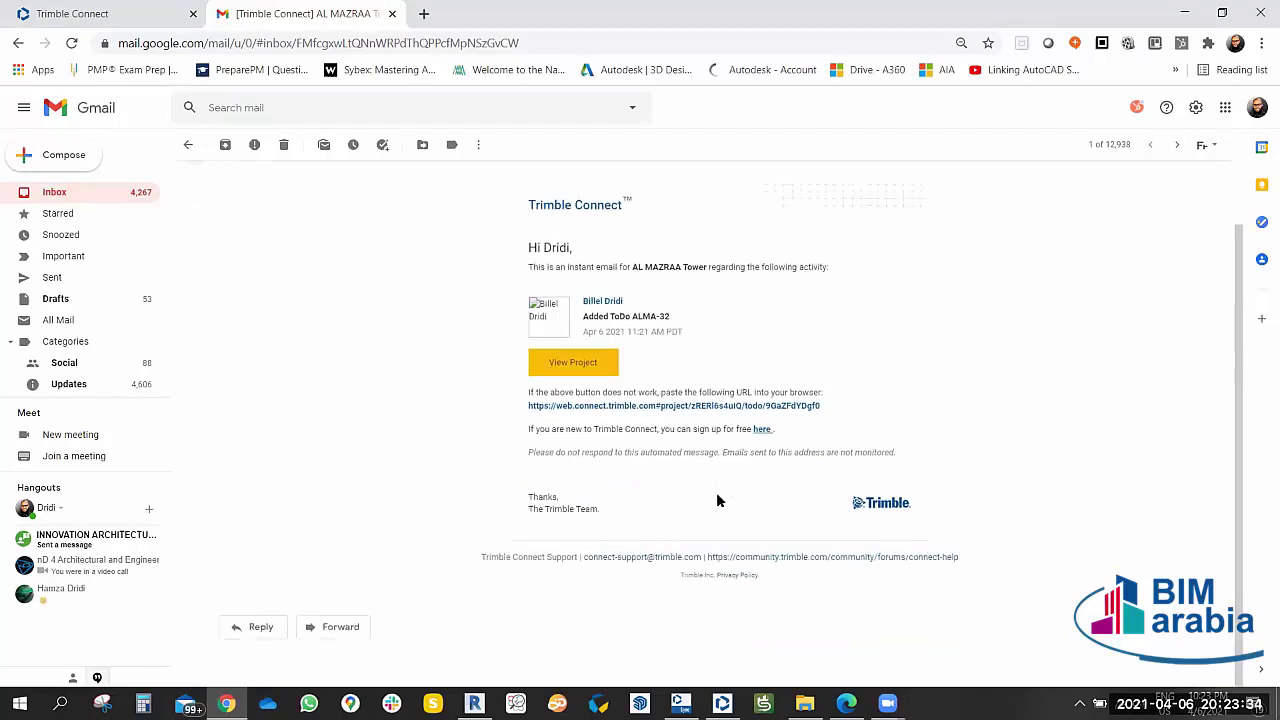
{"action": "scroll", "coordinate": [732, 423], "scroll_direction": "up", "scroll_amount": 2}
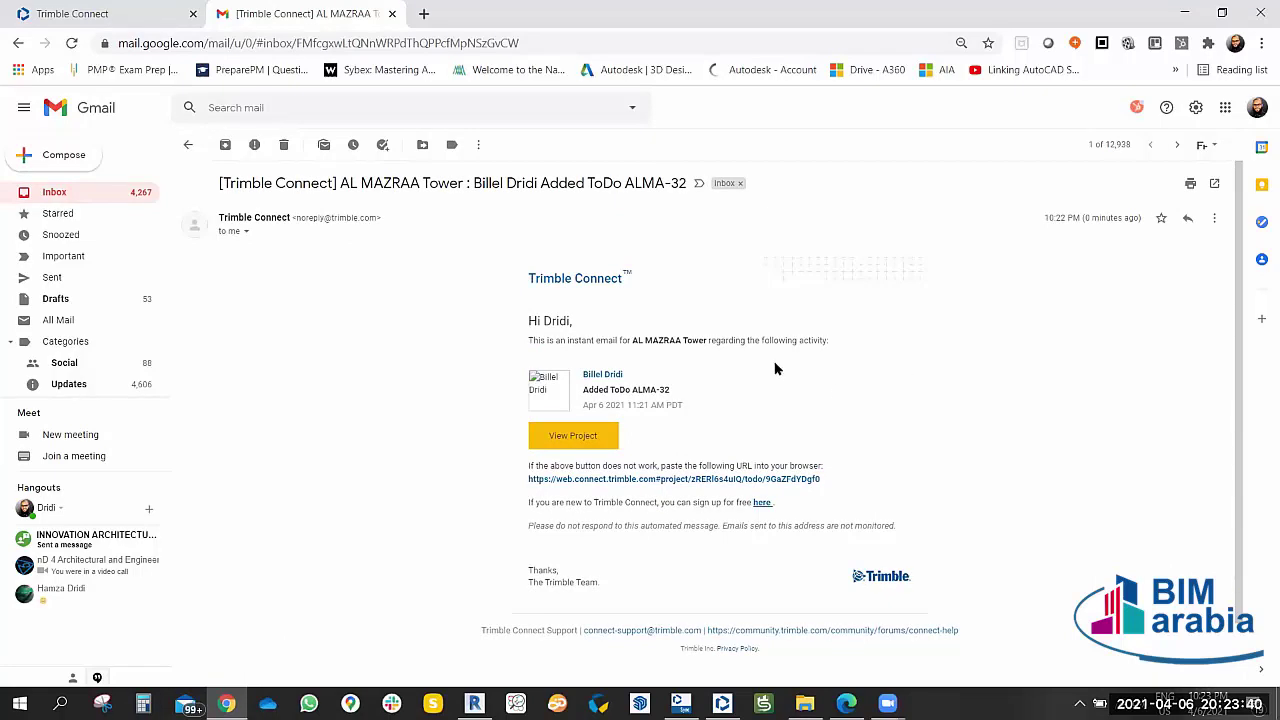
{"action": "left_click", "coordinate": [108, 10]}
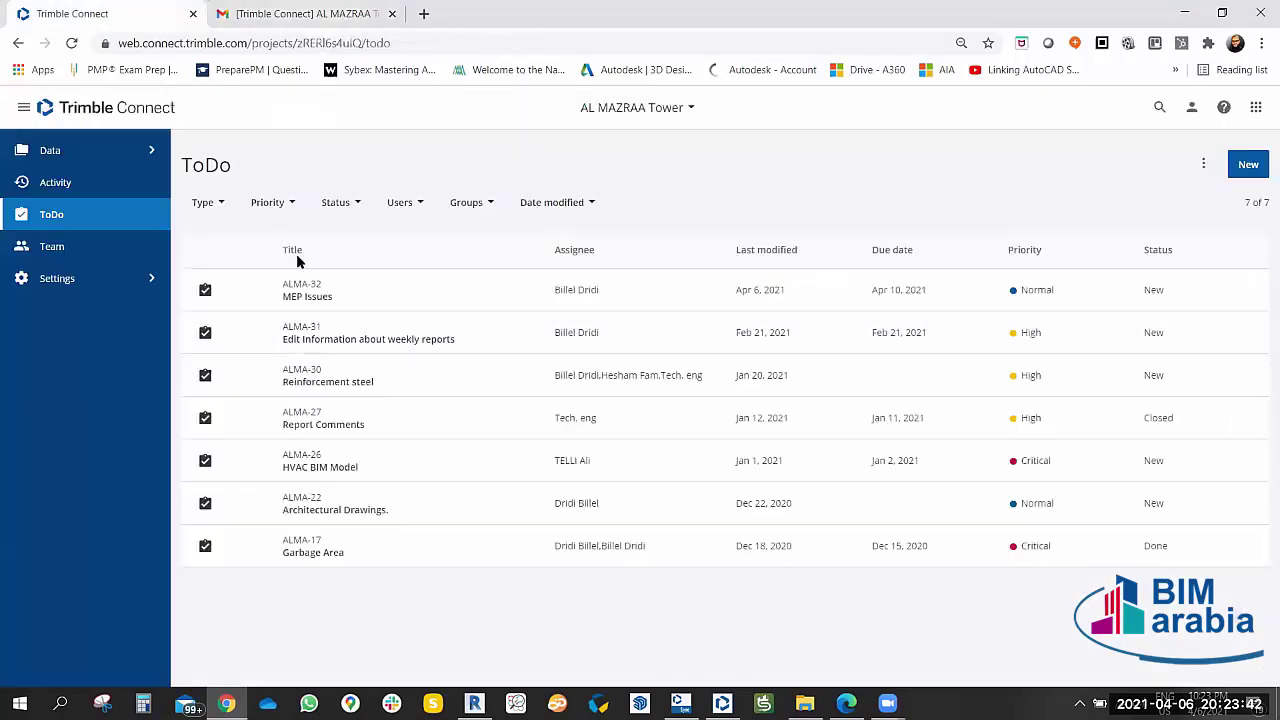
Open ALMA-32's details, view its activity, and exit the edit form without changes.
{"action": "left_click", "coordinate": [207, 293]}
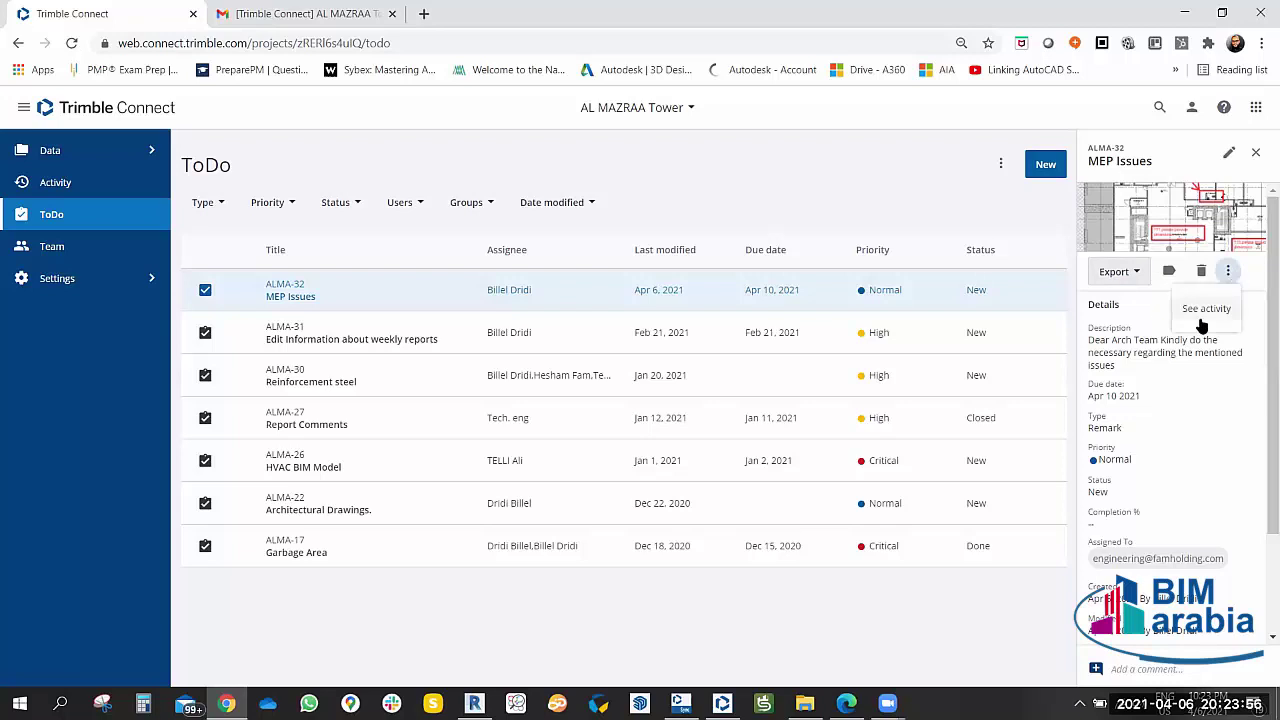
{"action": "left_click", "coordinate": [1202, 312]}
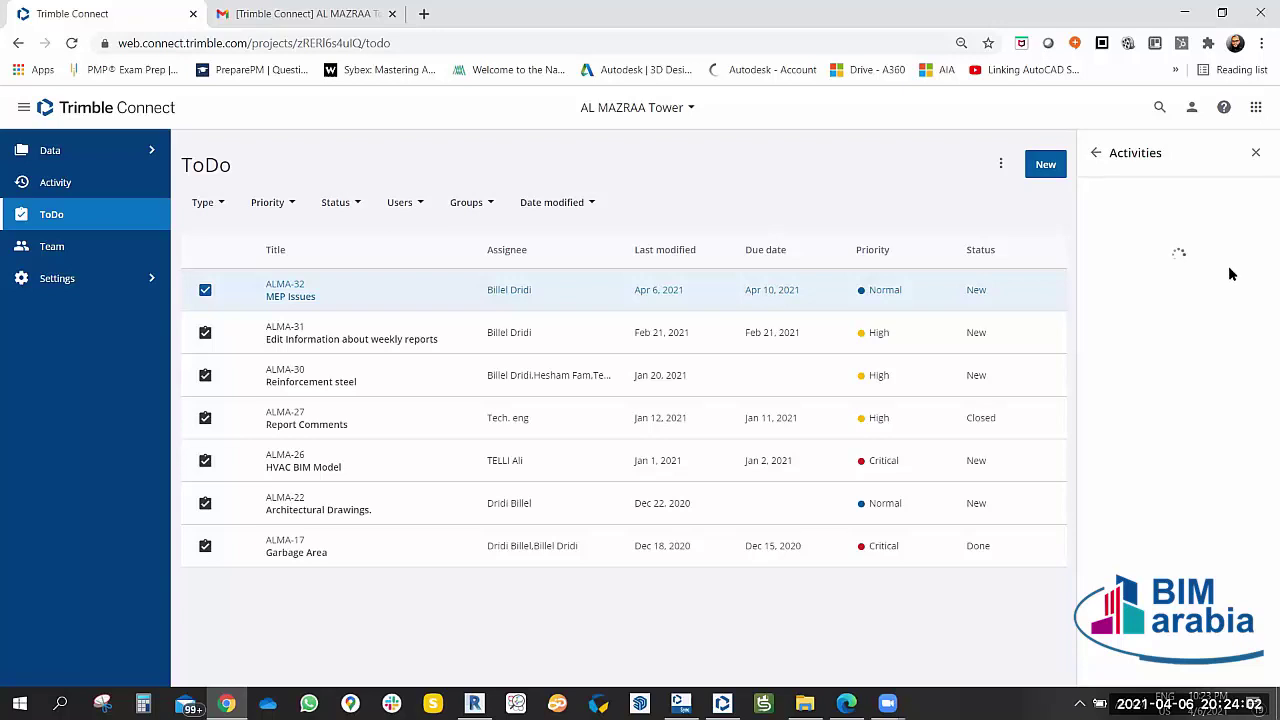
{"action": "left_click", "coordinate": [1096, 153]}
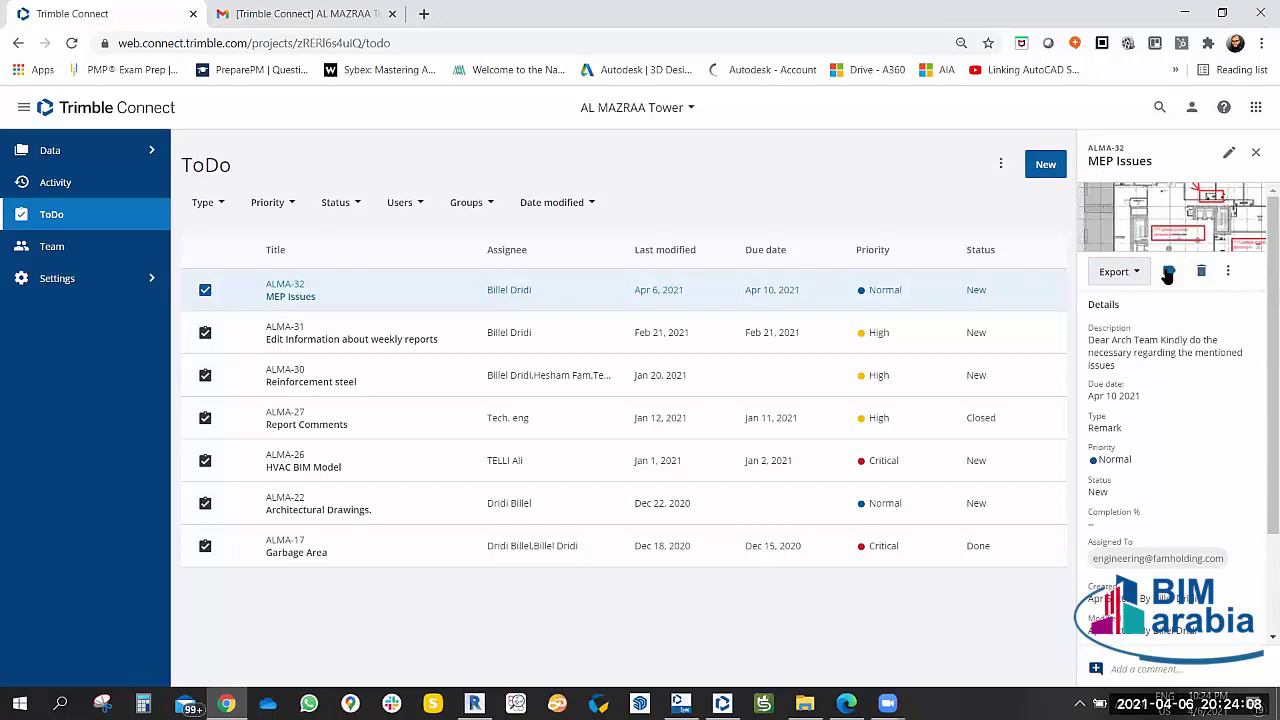
{"action": "left_click", "coordinate": [1167, 273]}
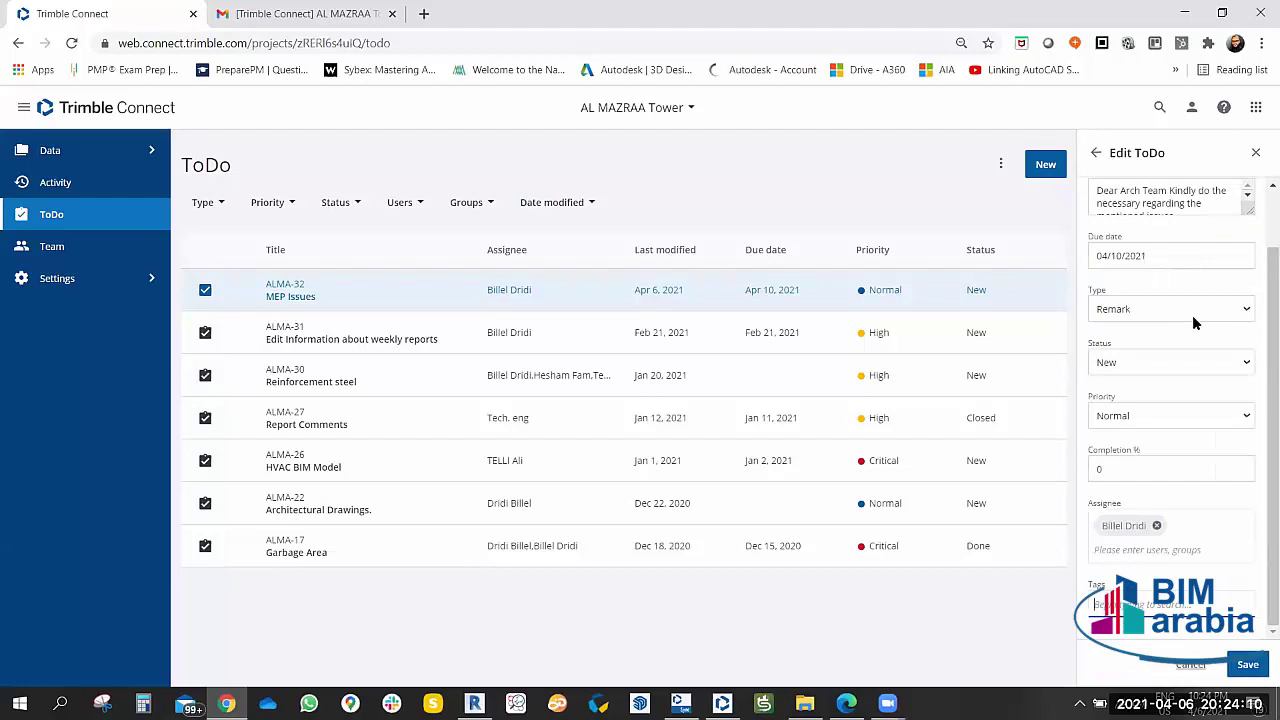
{"action": "scroll", "coordinate": [1176, 306], "scroll_direction": "up", "scroll_amount": 3}
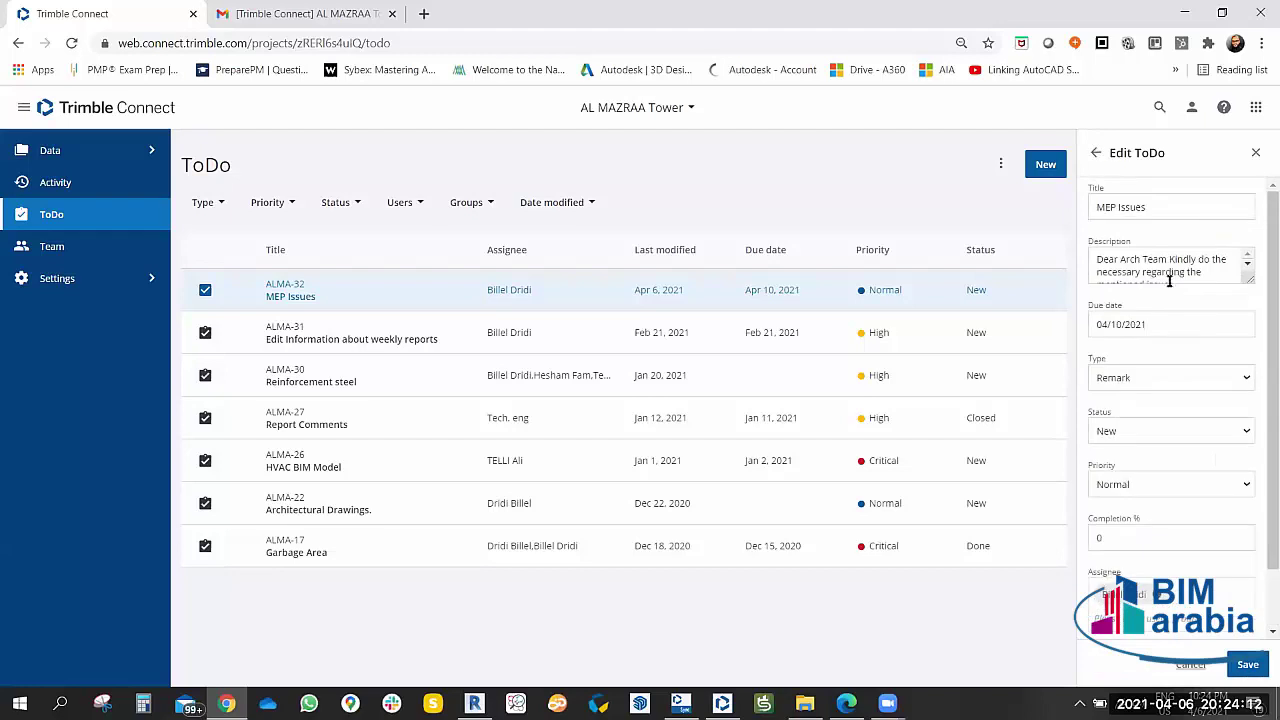
{"action": "left_click", "coordinate": [1096, 153]}
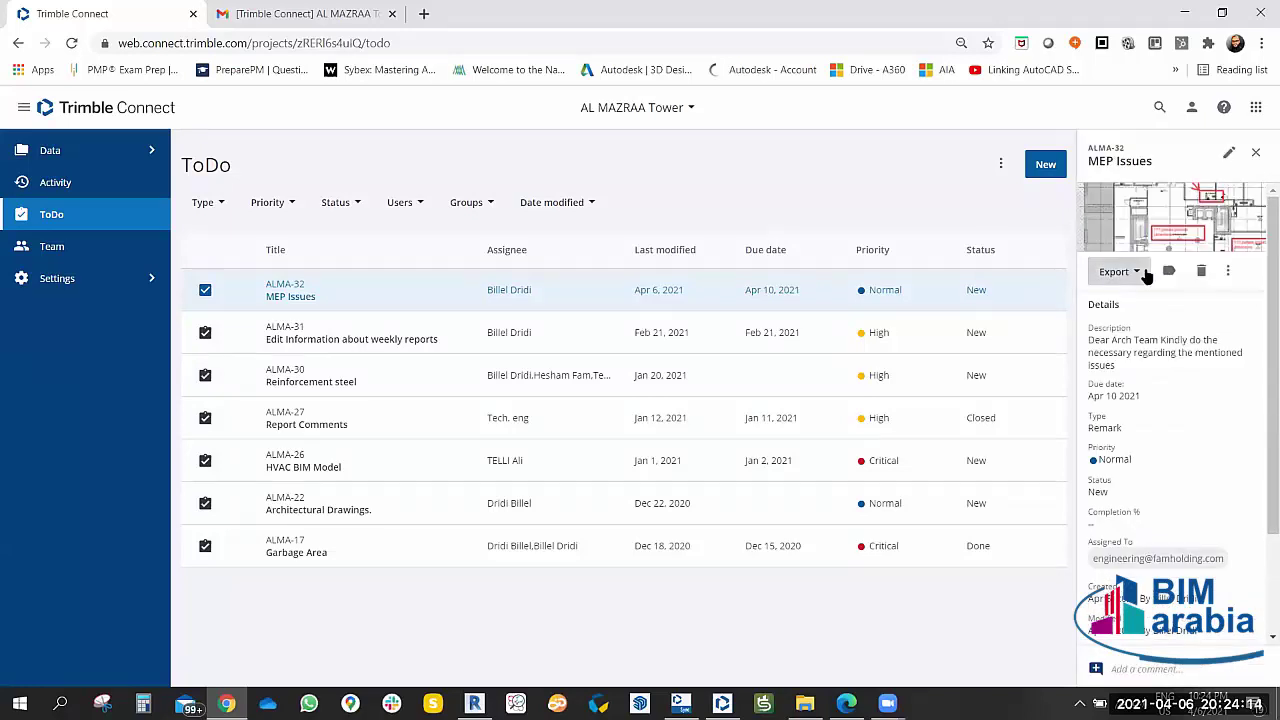
Review the MEP Issues export formats, then highlight and deselect the ToDo description text.
{"action": "left_click", "coordinate": [1135, 272]}
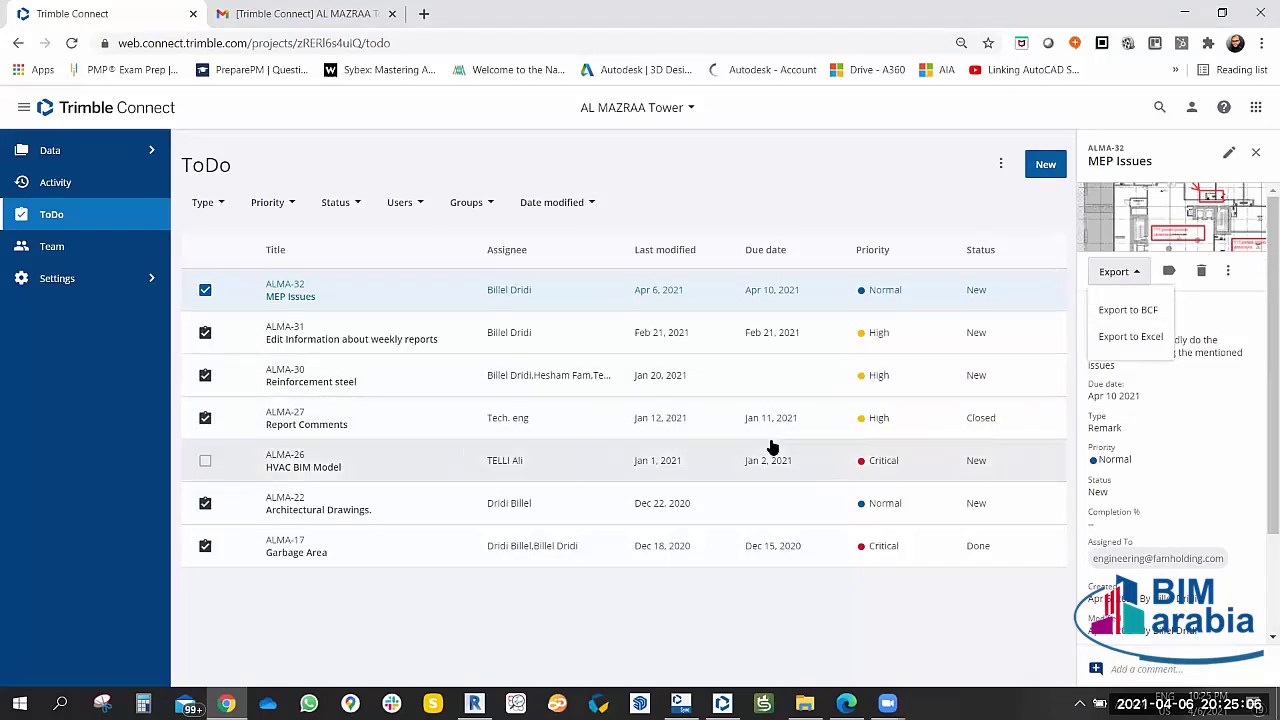
{"action": "left_click", "coordinate": [1143, 280]}
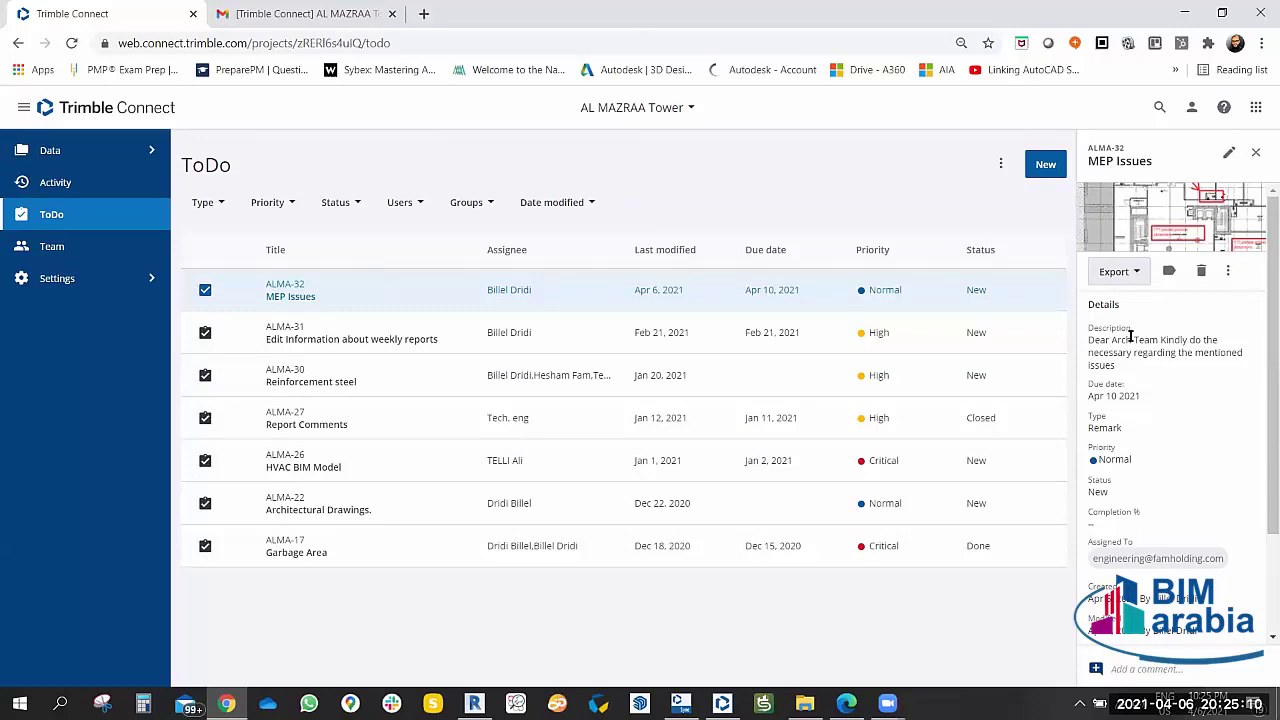
{"action": "left_click_drag", "start_coordinate": [1116, 362], "coordinate": [1088, 328]}
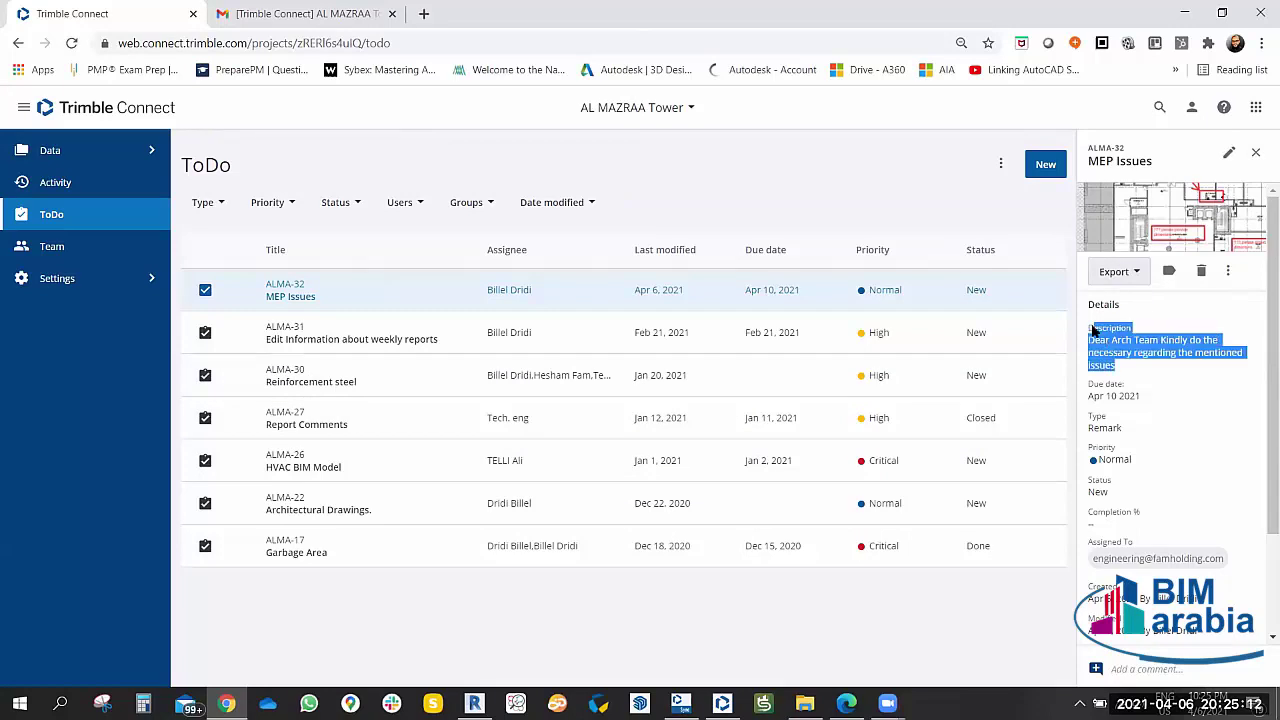
{"action": "left_click", "coordinate": [1172, 397]}
Follow the ALMA-32 email's View Project link to Trimble Connect and close the Gmail tab.
{"action": "left_click", "coordinate": [290, 13]}
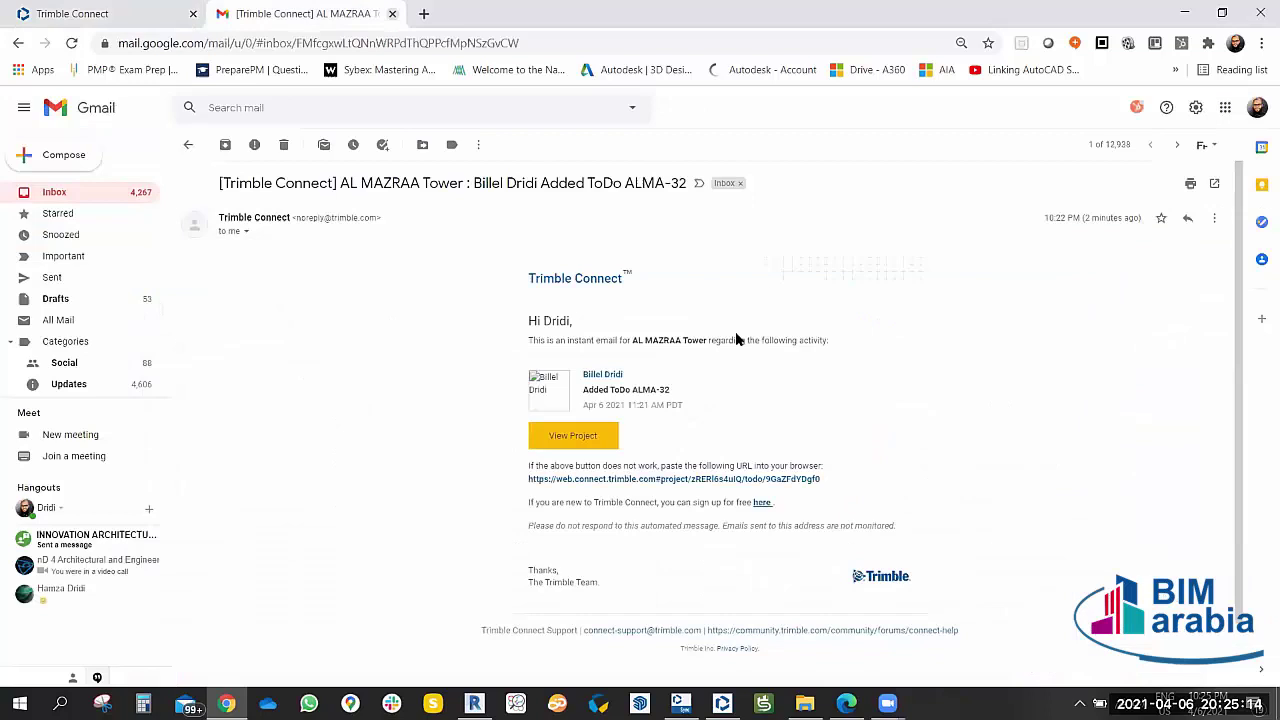
{"action": "left_click", "coordinate": [555, 440]}
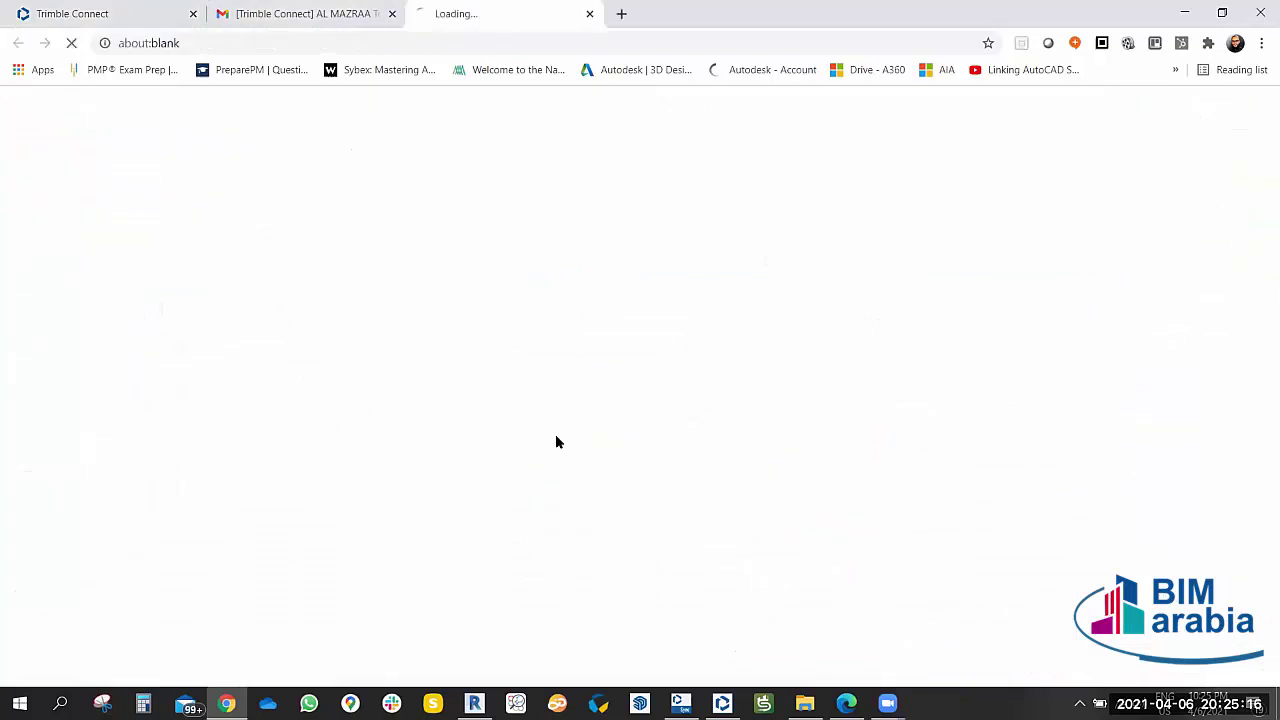
{"action": "left_click", "coordinate": [370, 13]}
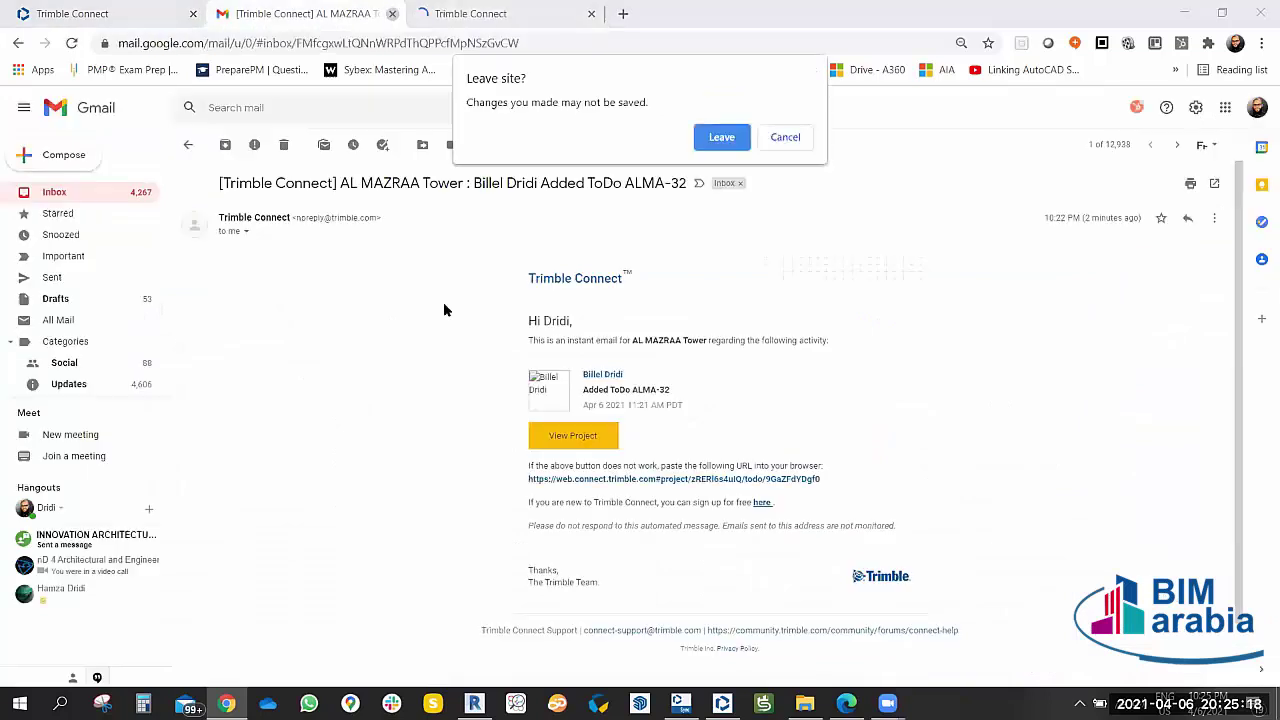
{"action": "left_click", "coordinate": [789, 135]}
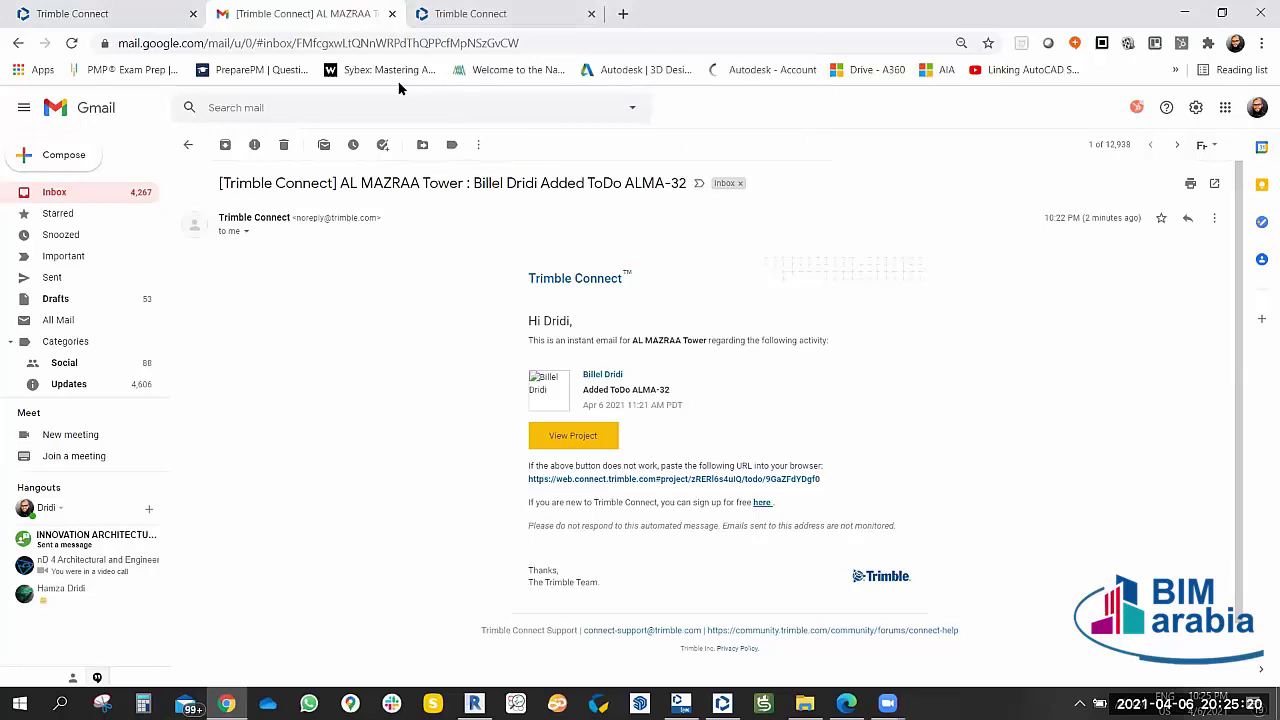
{"action": "left_click", "coordinate": [476, 8]}
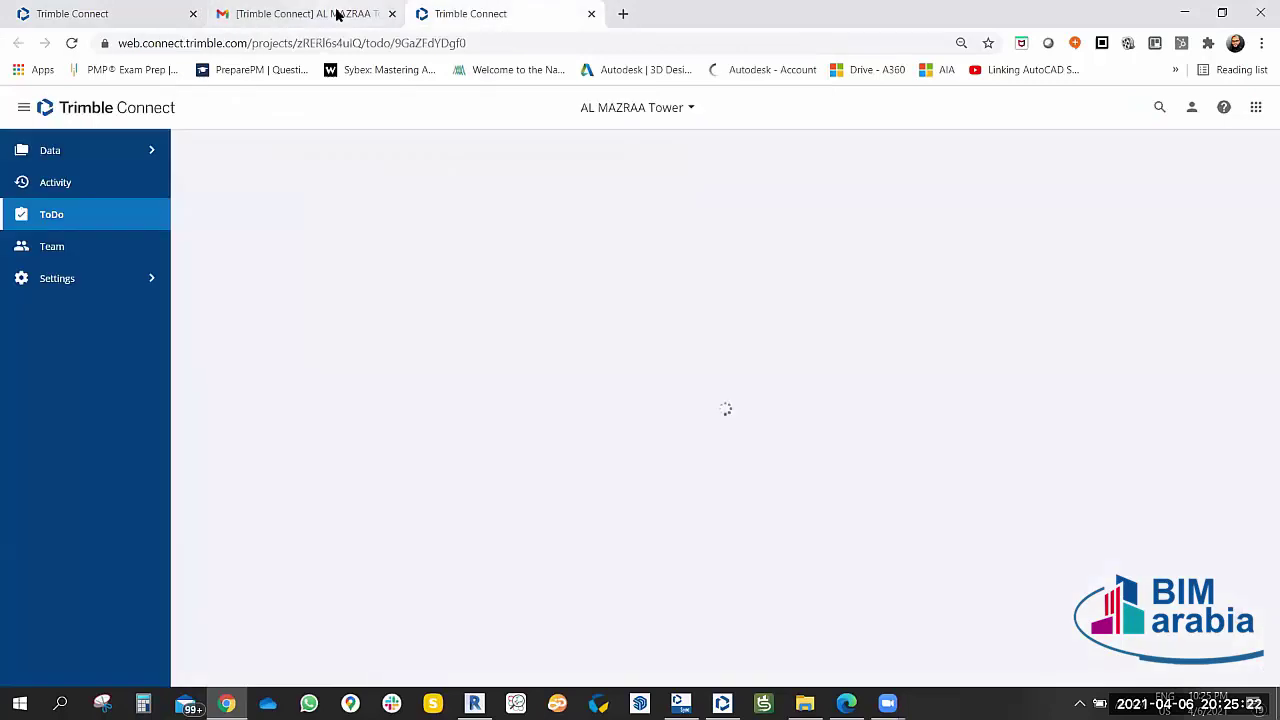
{"action": "left_click", "coordinate": [392, 13]}
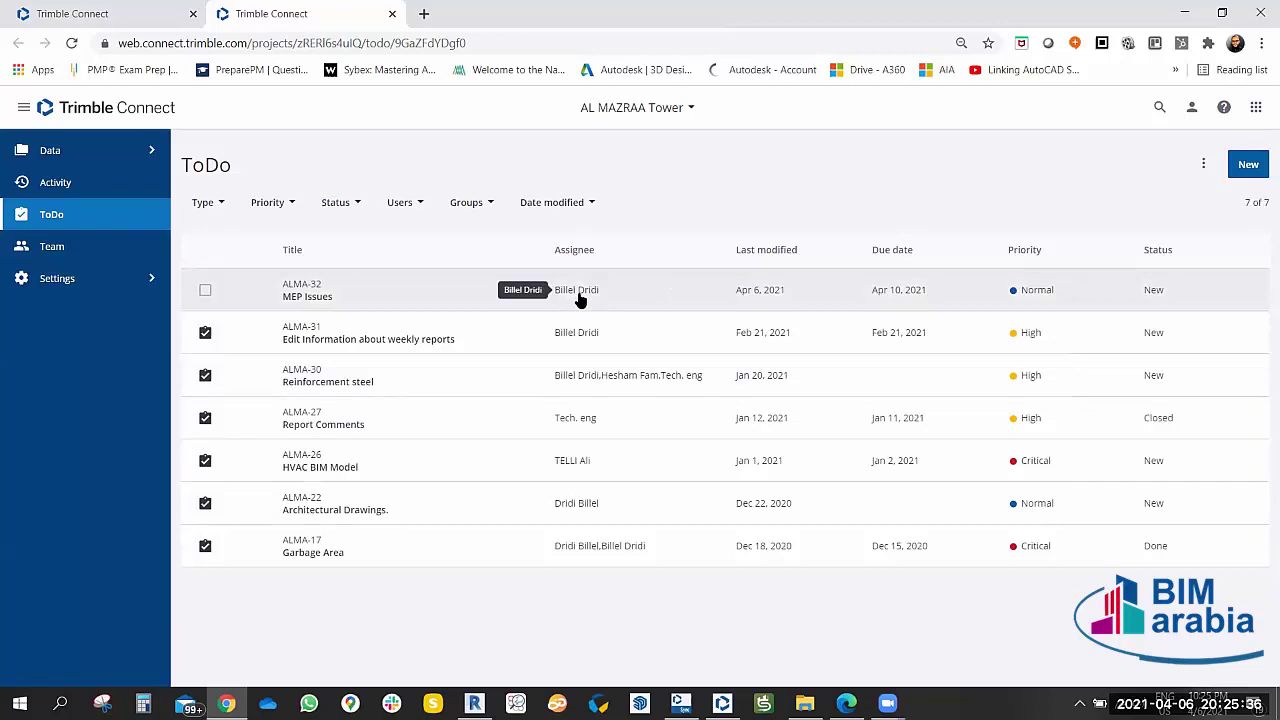
Open the MEP Issues ToDo details, select its description and scroll through them.
{"action": "left_click", "coordinate": [205, 290]}
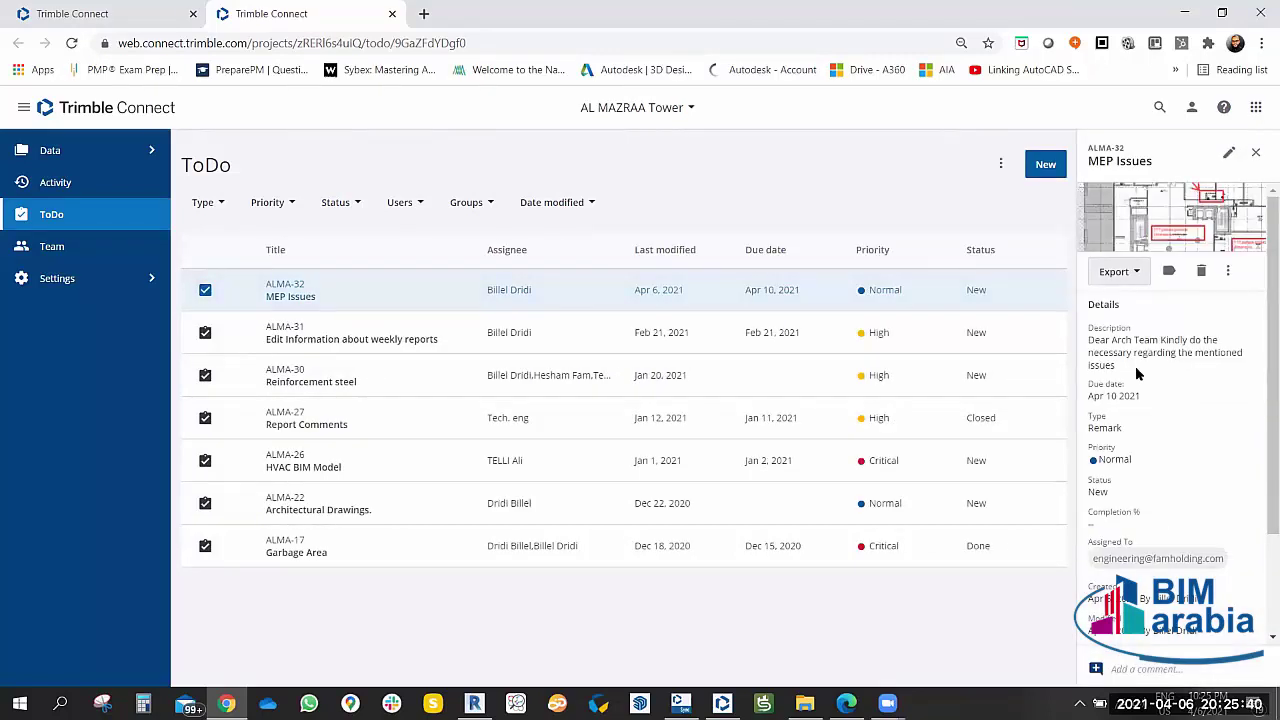
{"action": "triple_click", "coordinate": [1092, 340]}
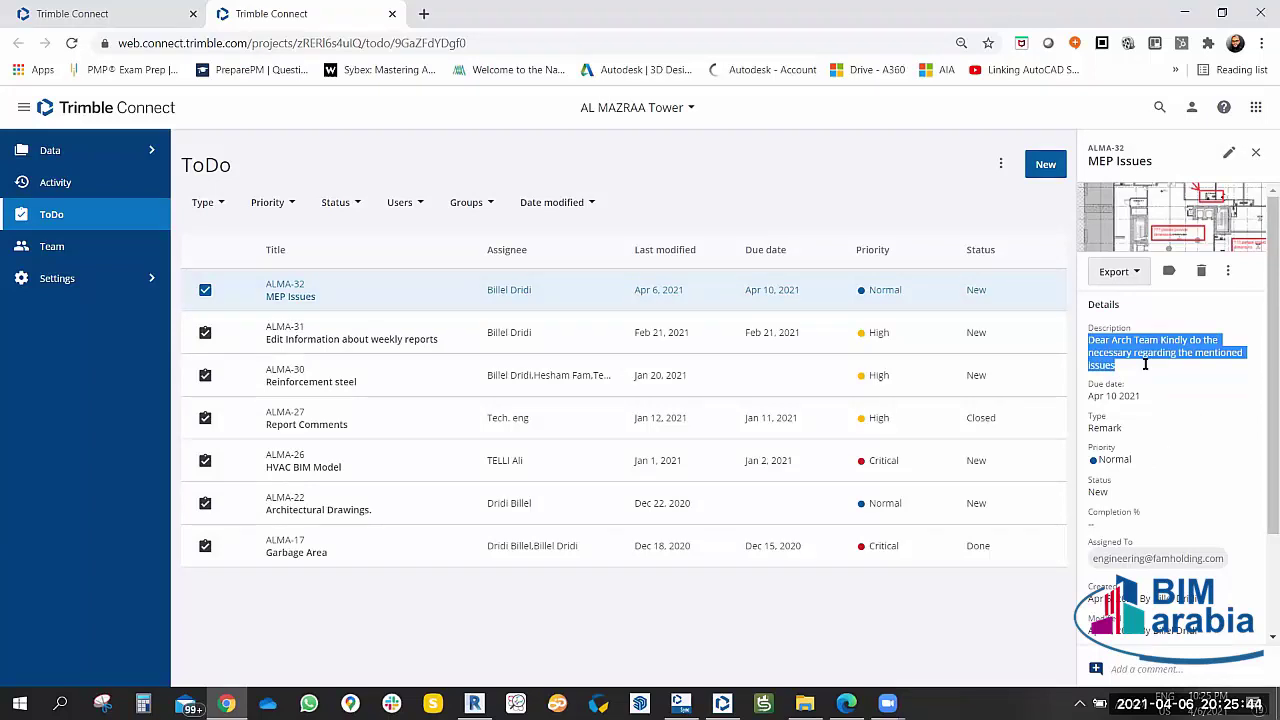
{"action": "scroll", "coordinate": [1150, 455], "scroll_direction": "down", "scroll_amount": 1}
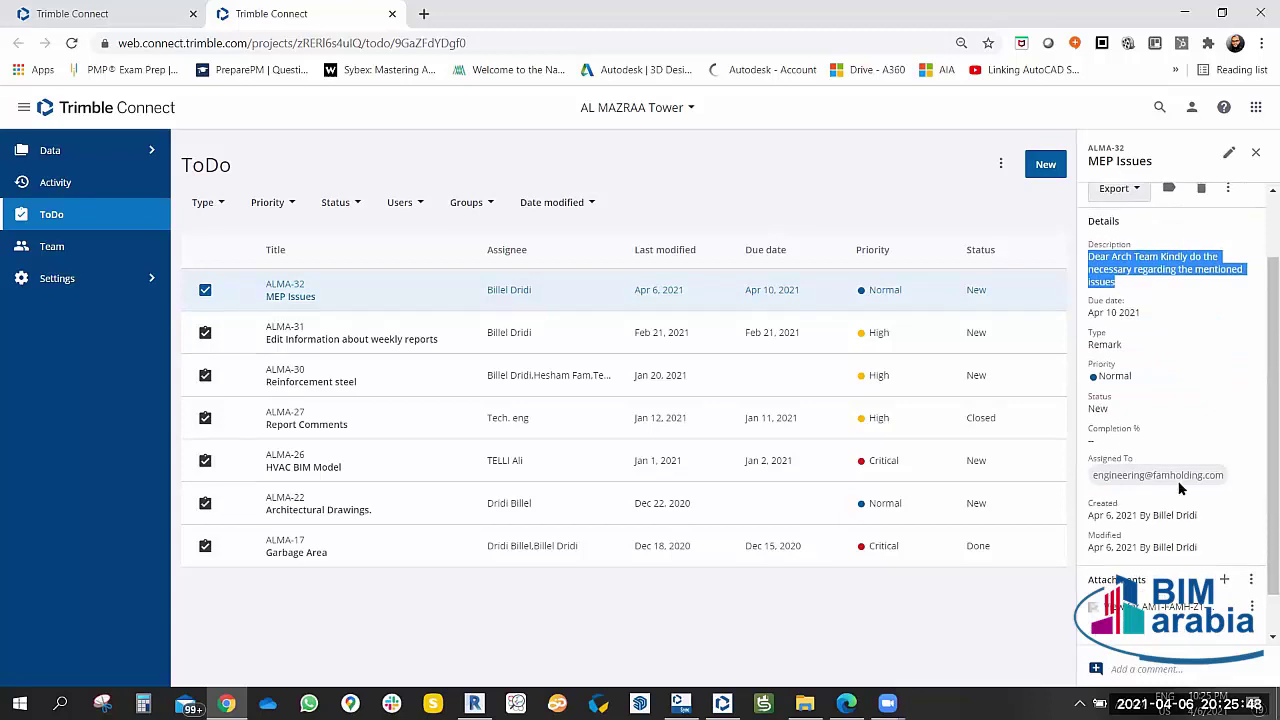
{"action": "scroll", "coordinate": [1125, 465], "scroll_direction": "down", "scroll_amount": 1}
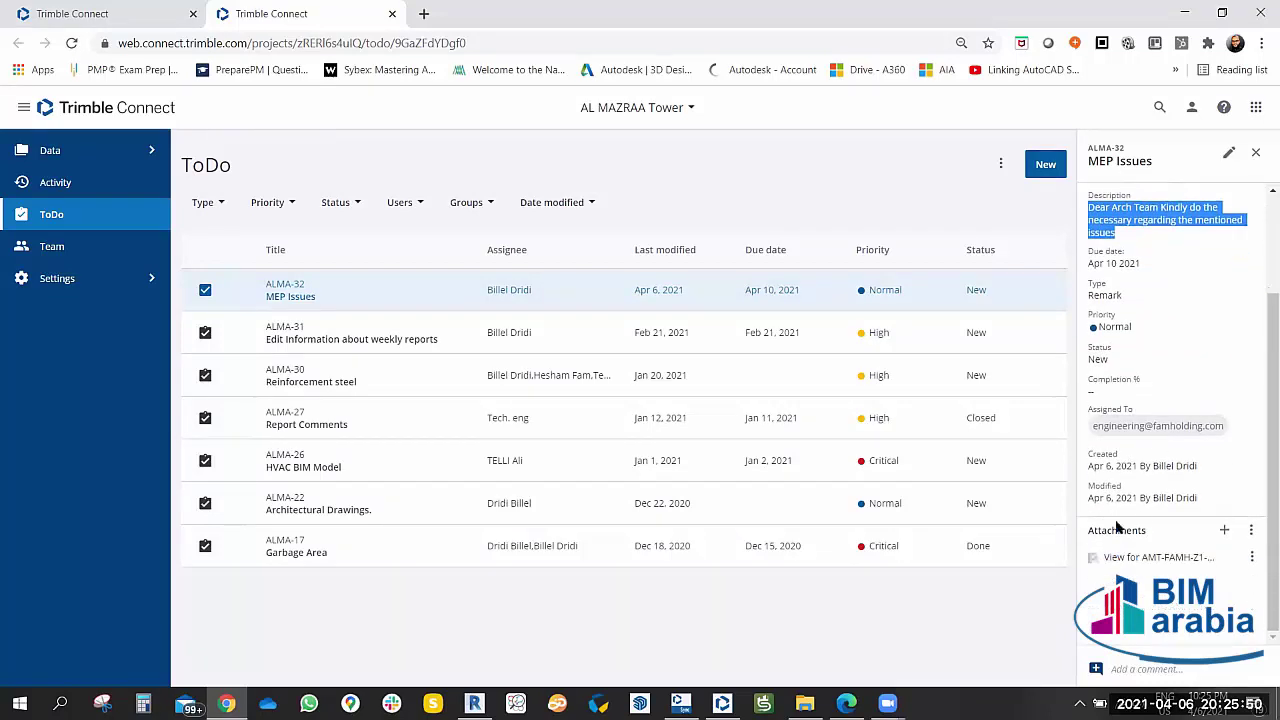
Open google.com in a new tab, switch to the assignee's Google account and open Gmail.
{"action": "left_click", "coordinate": [423, 13]}
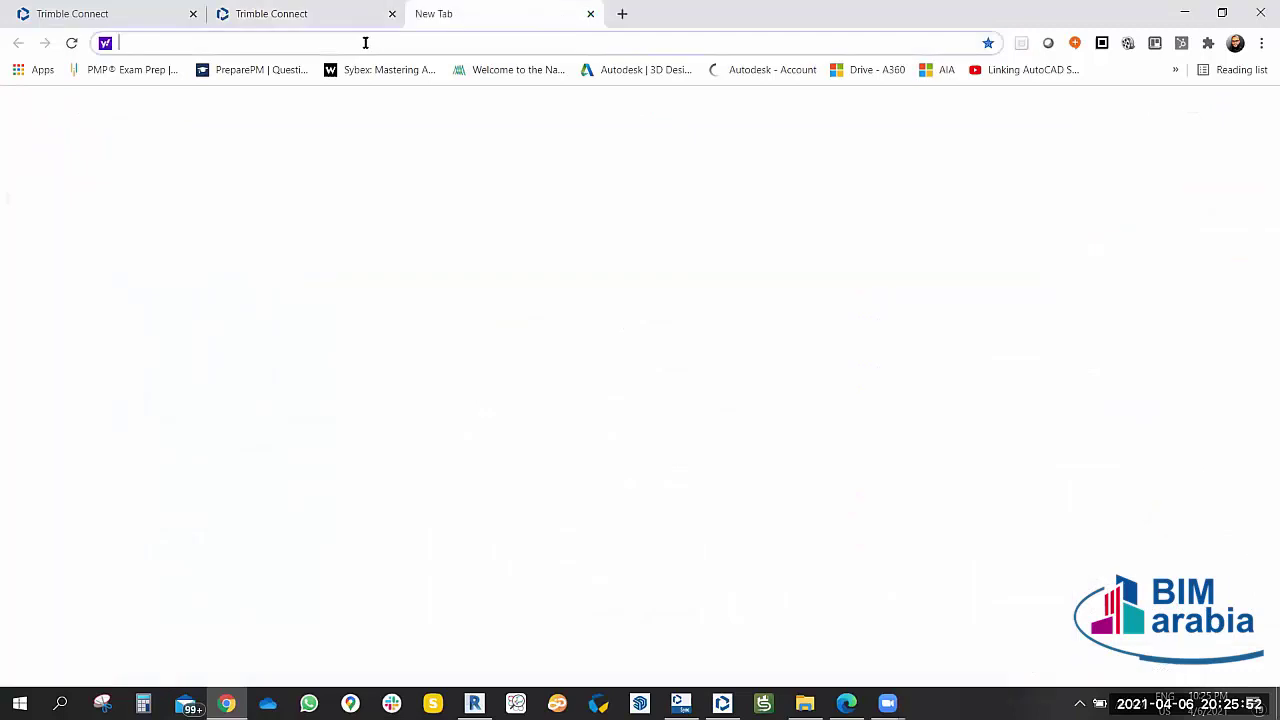
{"action": "type", "text": "google.com"}
{"action": "left_click", "coordinate": [214, 74]}
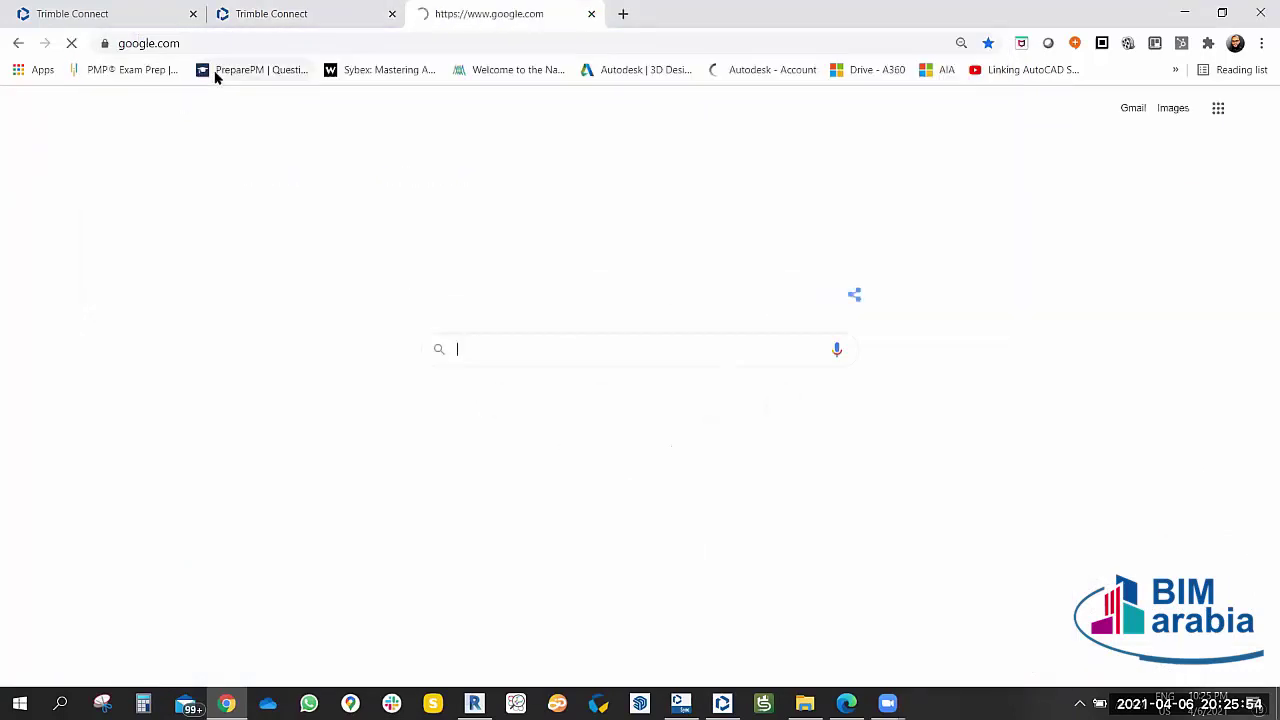
{"action": "left_click", "coordinate": [1253, 110]}
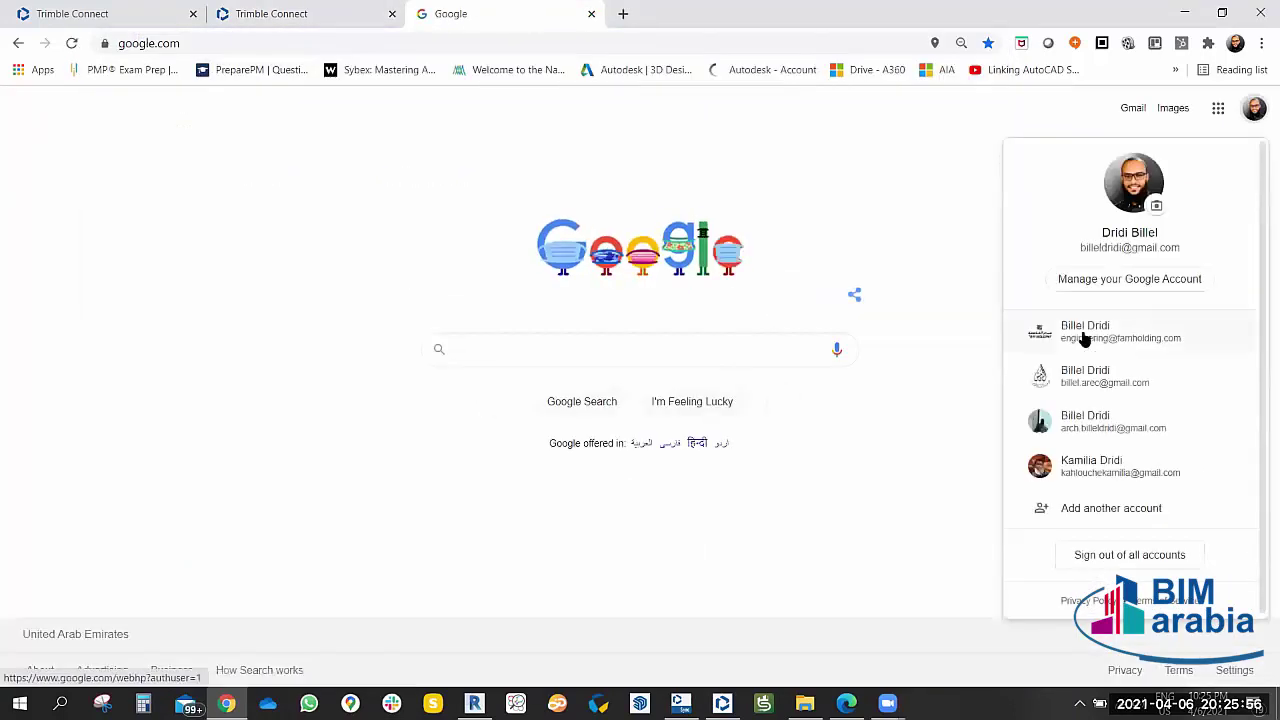
{"action": "left_click", "coordinate": [1085, 340]}
{"action": "left_click", "coordinate": [1134, 110]}
Open the Added ToDo ALMA-32 notification in the assignee's inbox, then return to Trimble Connect.
{"action": "left_click", "coordinate": [340, 10]}
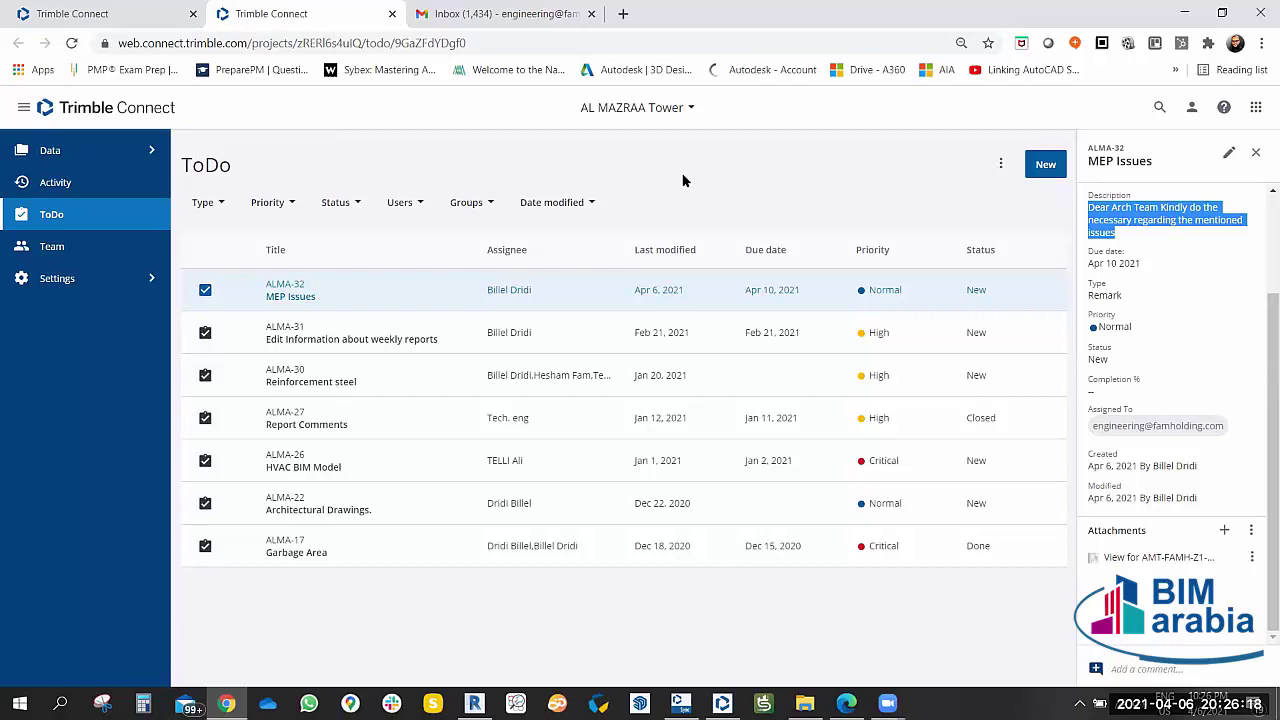
{"action": "left_click", "coordinate": [487, 10]}
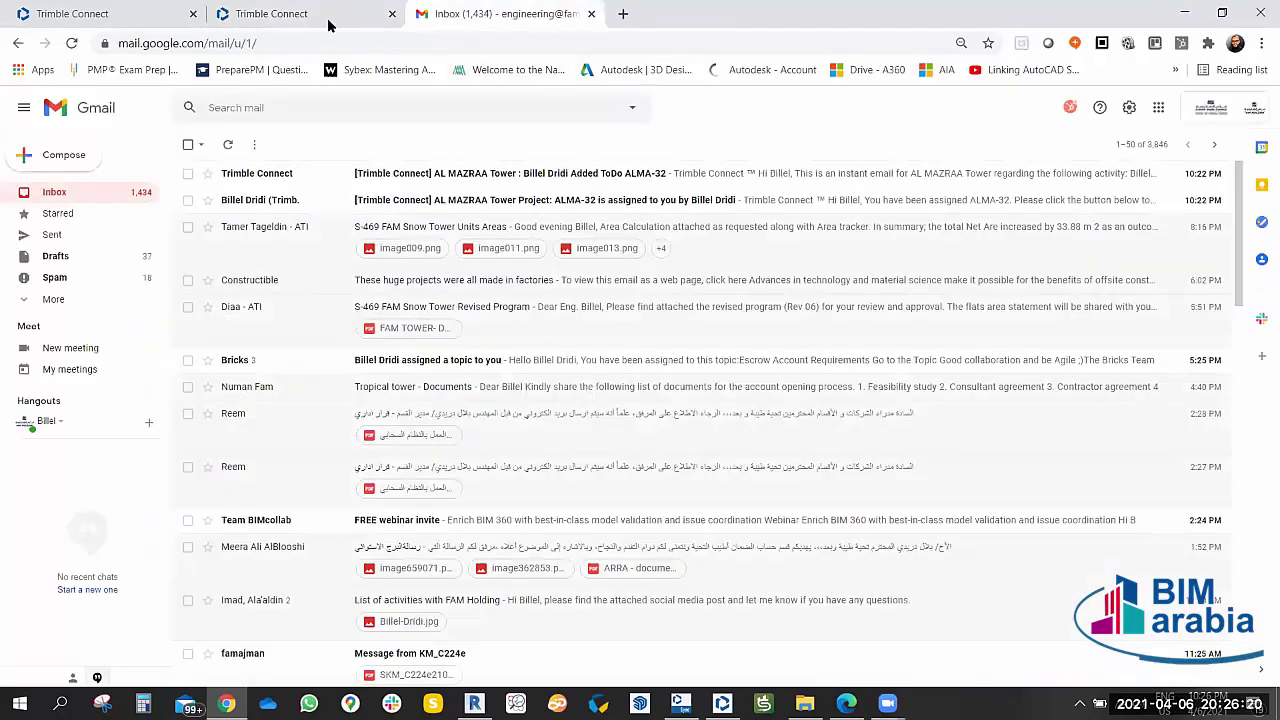
{"action": "left_click", "coordinate": [463, 175]}
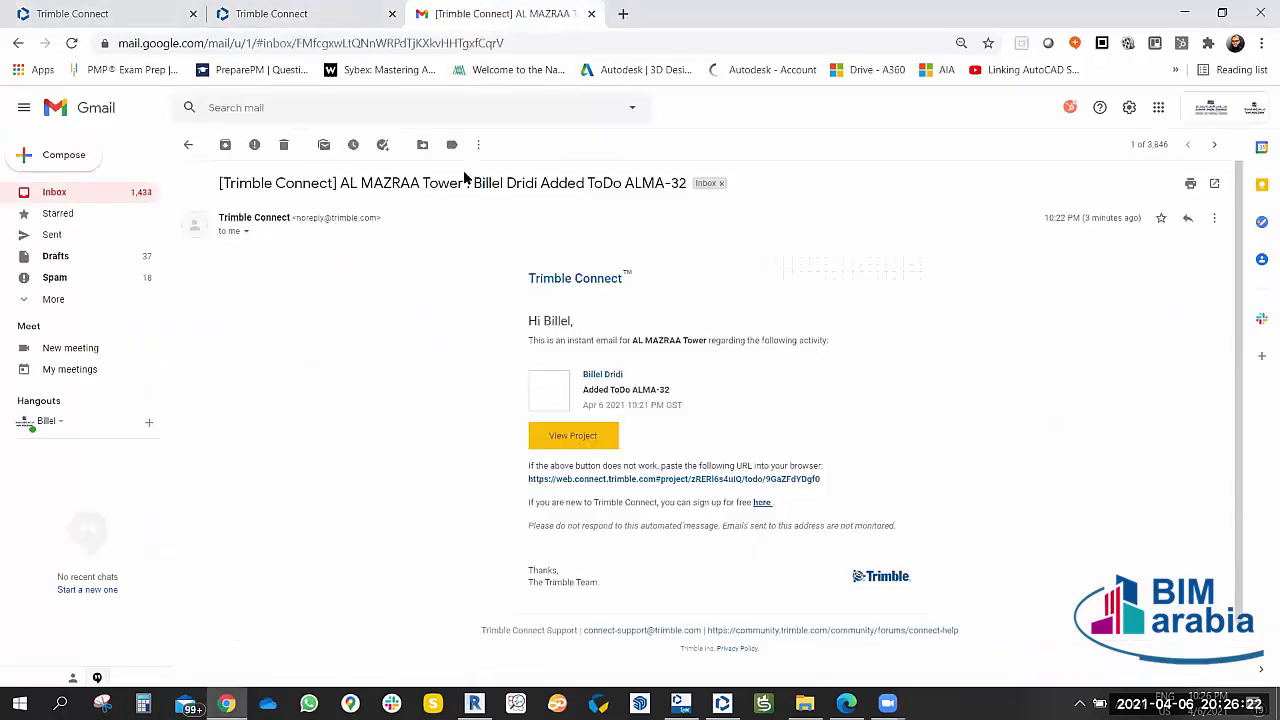
{"action": "left_click", "coordinate": [291, 12]}
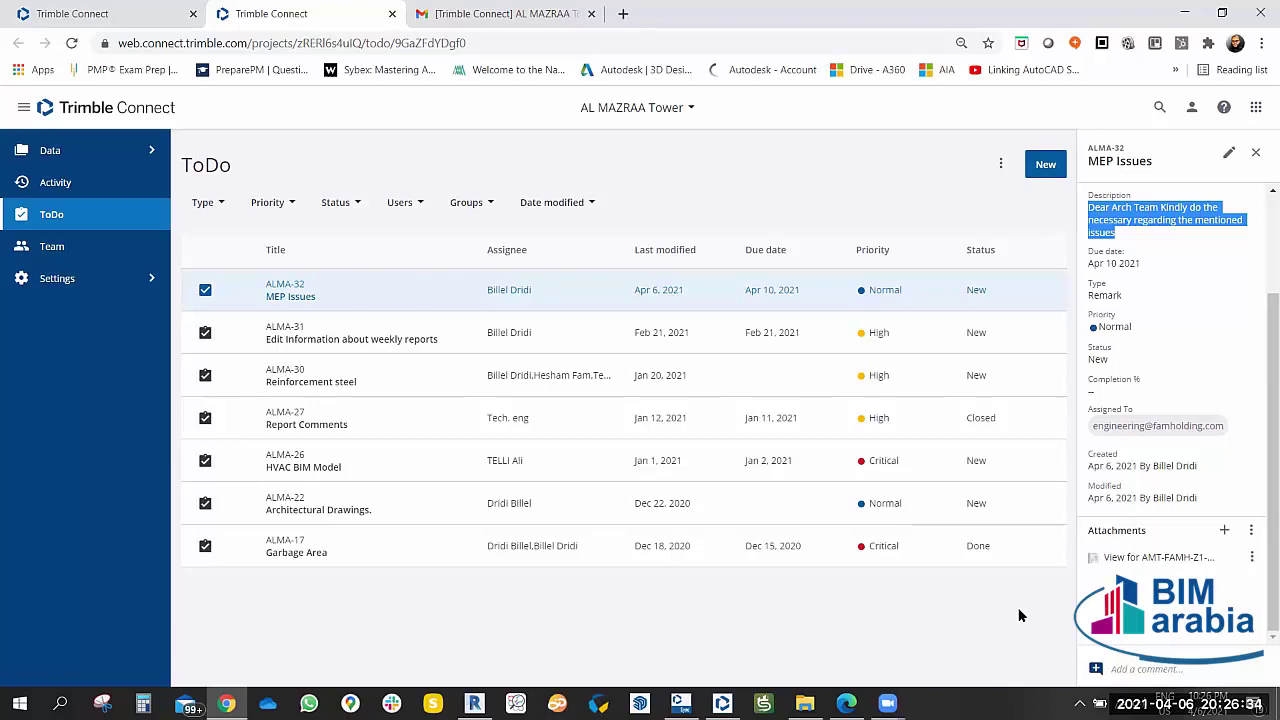
Open the attached AMT-FAMH-Z1-GF-M2-ARH-0001.pdf markup view from the ToDo's Attachments list.
{"action": "left_click", "coordinate": [1163, 670]}
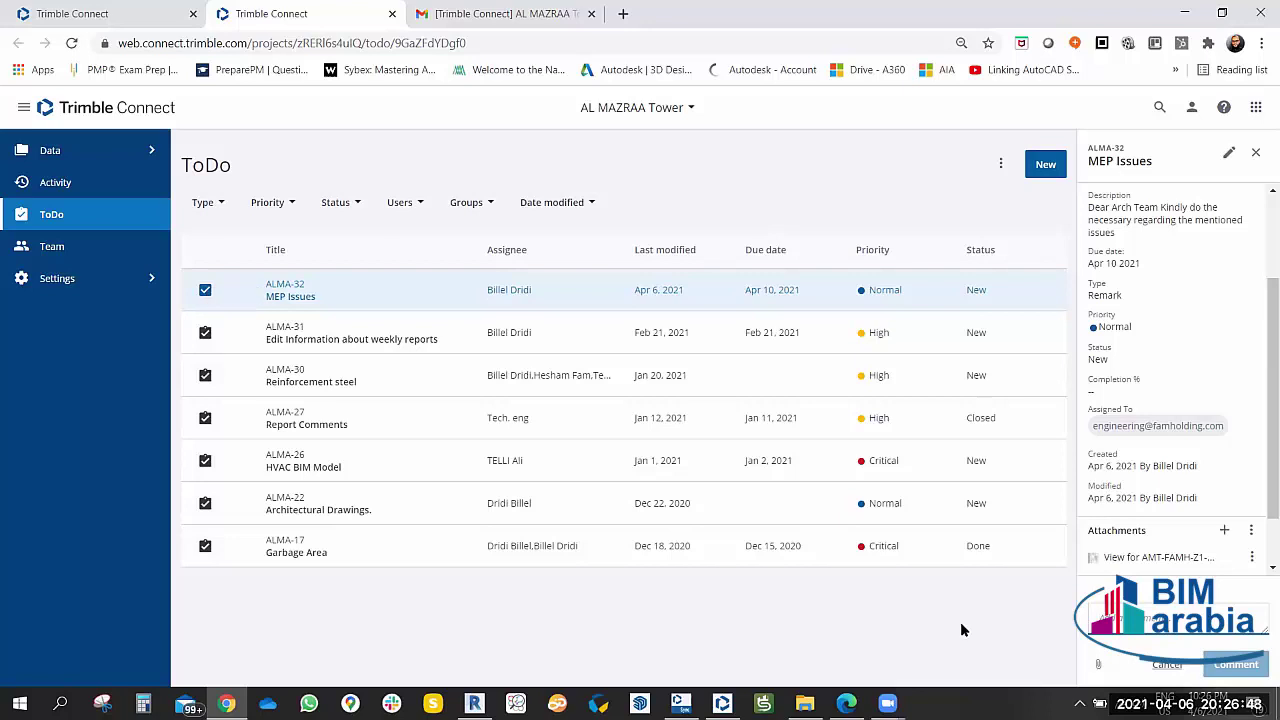
{"action": "scroll", "coordinate": [1176, 327], "scroll_direction": "up", "scroll_amount": 1}
{"action": "scroll", "coordinate": [1176, 327], "scroll_direction": "up", "scroll_amount": 2}
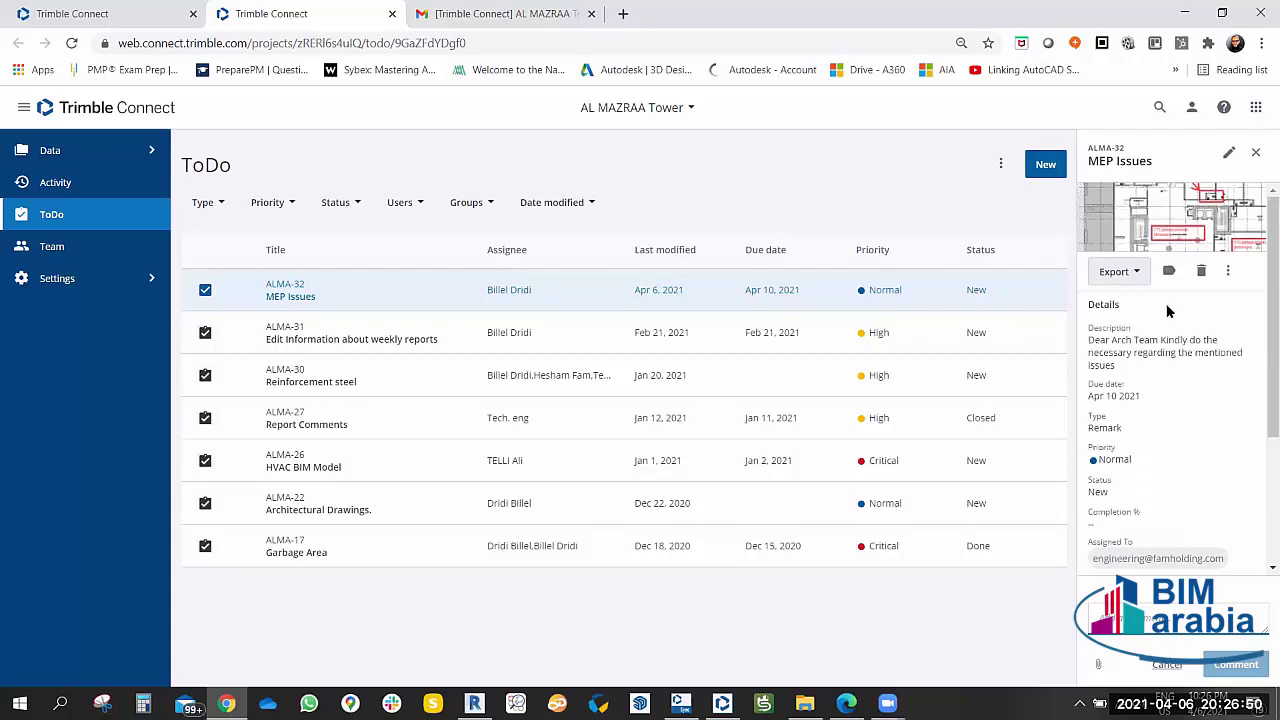
{"action": "scroll", "coordinate": [1207, 534], "scroll_direction": "down", "scroll_amount": 3}
{"action": "scroll", "coordinate": [1150, 470], "scroll_direction": "up", "scroll_amount": 3}
{"action": "left_click", "coordinate": [1144, 212]}
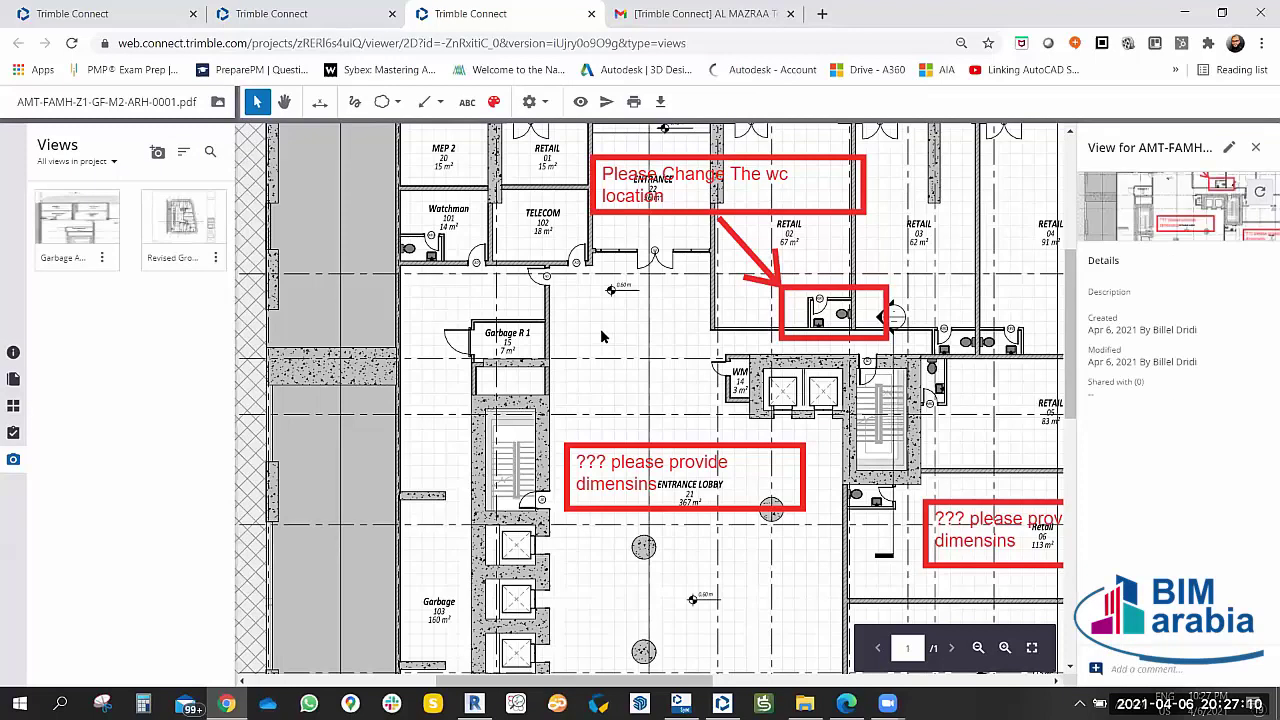
Pan the marked-up plan with the hand tool across Retail 06–13 and the Substation.
{"action": "scroll", "coordinate": [247, 186], "scroll_direction": "down", "scroll_amount": 1}
{"action": "scroll", "coordinate": [390, 177], "scroll_direction": "up", "scroll_amount": 3}
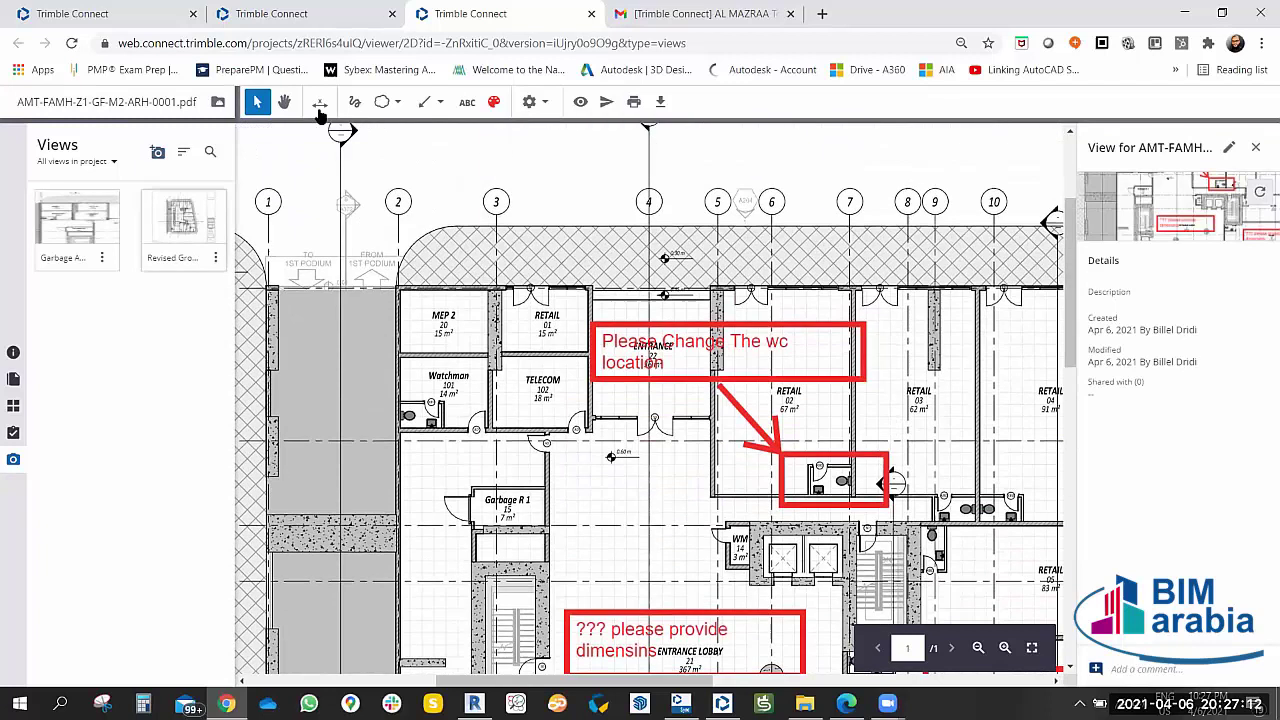
{"action": "left_click", "coordinate": [291, 104]}
{"action": "left_click_drag", "start_coordinate": [545, 251], "coordinate": [505, 277]}
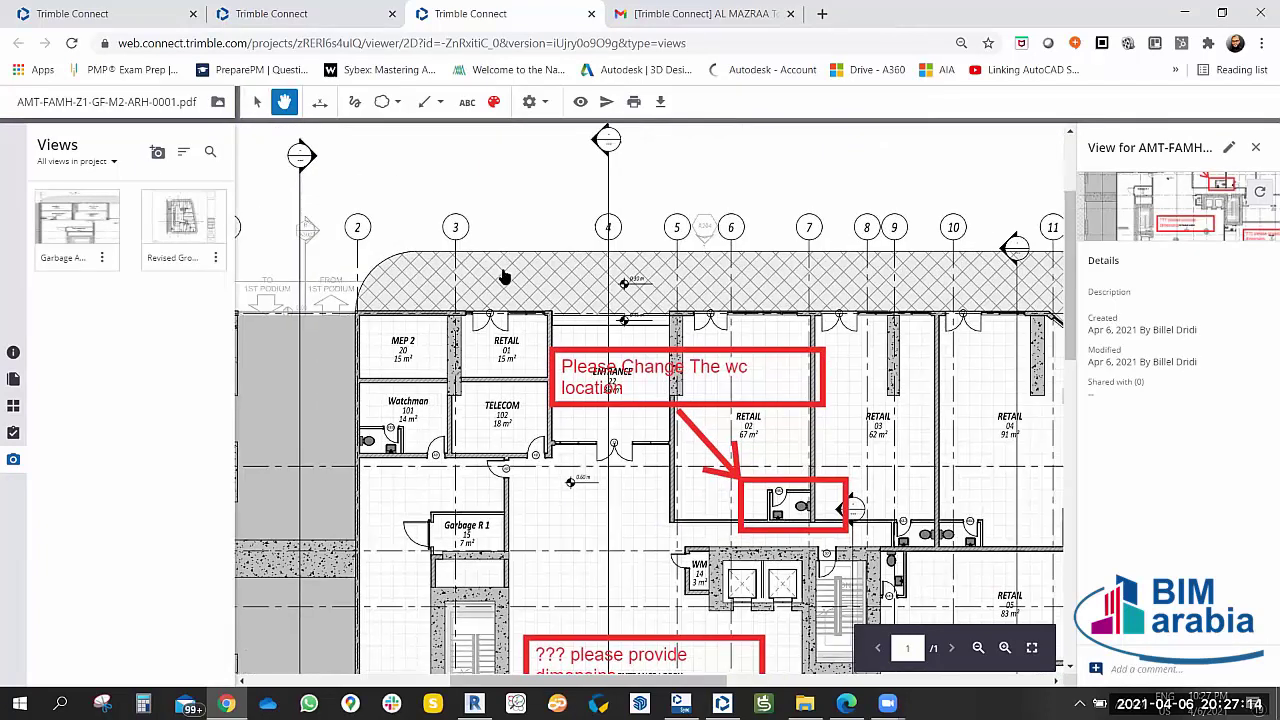
{"action": "scroll", "coordinate": [488, 420], "scroll_direction": "down", "scroll_amount": 1}
{"action": "scroll", "coordinate": [700, 340], "scroll_direction": "up", "scroll_amount": 1}
{"action": "mouse_move", "coordinate": [634, 486]}
{"action": "left_mouse_down"}
{"action": "mouse_move", "coordinate": [685, 486]}
{"action": "mouse_move", "coordinate": [745, 402]}
{"action": "mouse_move", "coordinate": [455, 257]}
{"action": "left_mouse_up"}
{"action": "mouse_move", "coordinate": [790, 548]}
{"action": "left_mouse_down"}
{"action": "mouse_move", "coordinate": [630, 343]}
{"action": "mouse_move", "coordinate": [800, 200]}
{"action": "left_mouse_up"}
{"action": "mouse_move", "coordinate": [560, 390]}
{"action": "left_mouse_down"}
{"action": "mouse_move", "coordinate": [669, 294]}
{"action": "mouse_move", "coordinate": [680, 386]}
{"action": "mouse_move", "coordinate": [661, 444]}
{"action": "mouse_move", "coordinate": [717, 505]}
{"action": "mouse_move", "coordinate": [646, 545]}
{"action": "mouse_move", "coordinate": [523, 576]}
{"action": "mouse_move", "coordinate": [523, 604]}
{"action": "left_mouse_up"}
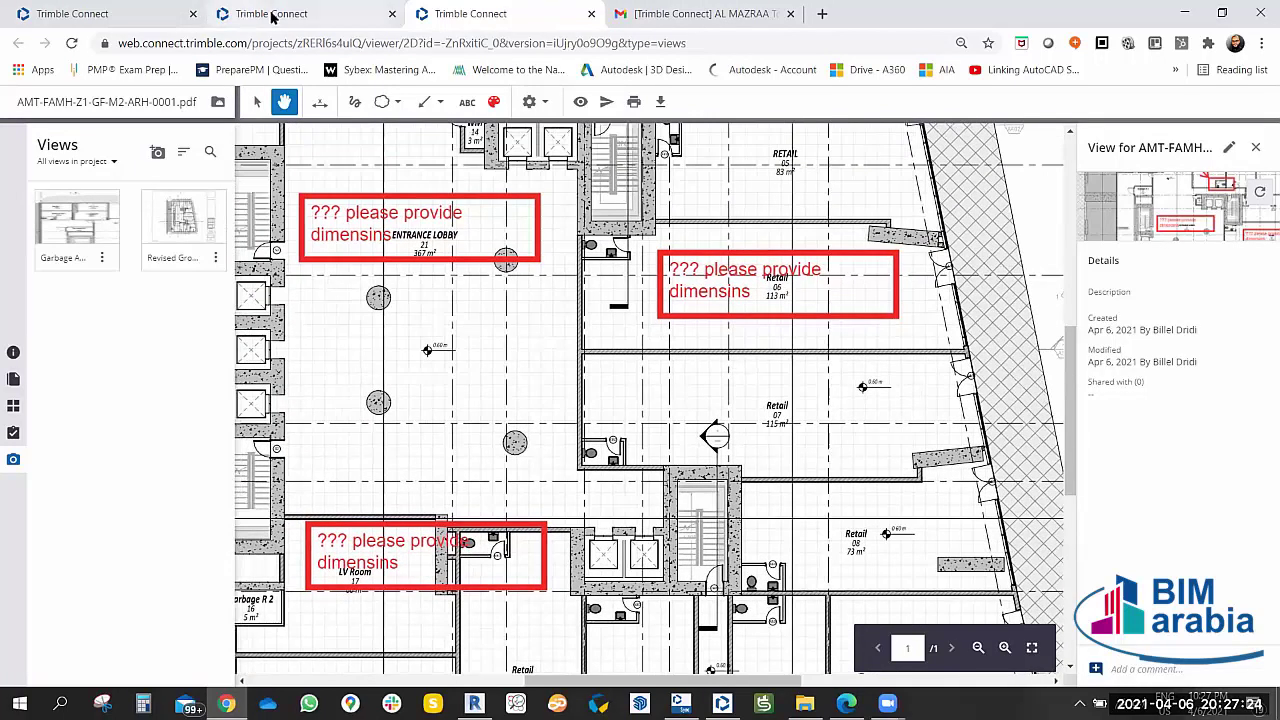
Back in the ToDo list, reopen MEP Issues and start a new comment.
{"action": "left_click", "coordinate": [272, 15]}
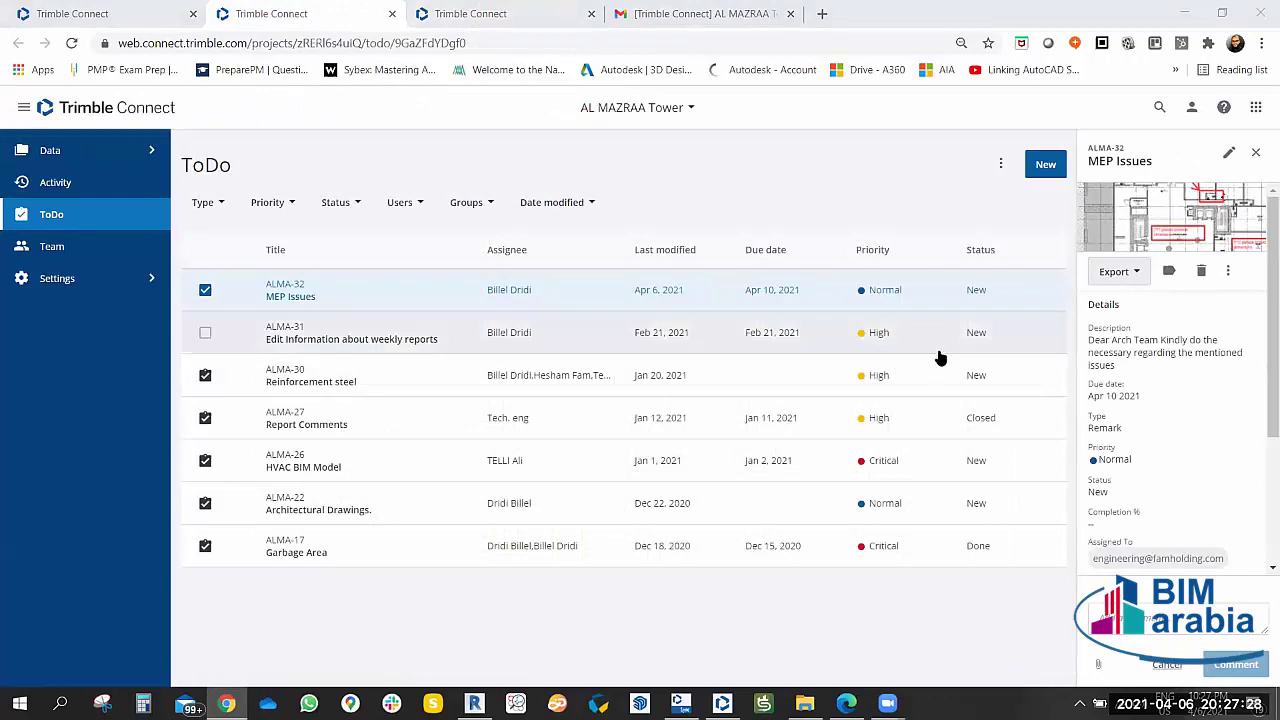
{"action": "left_click", "coordinate": [1229, 152]}
{"action": "left_click", "coordinate": [1100, 152]}
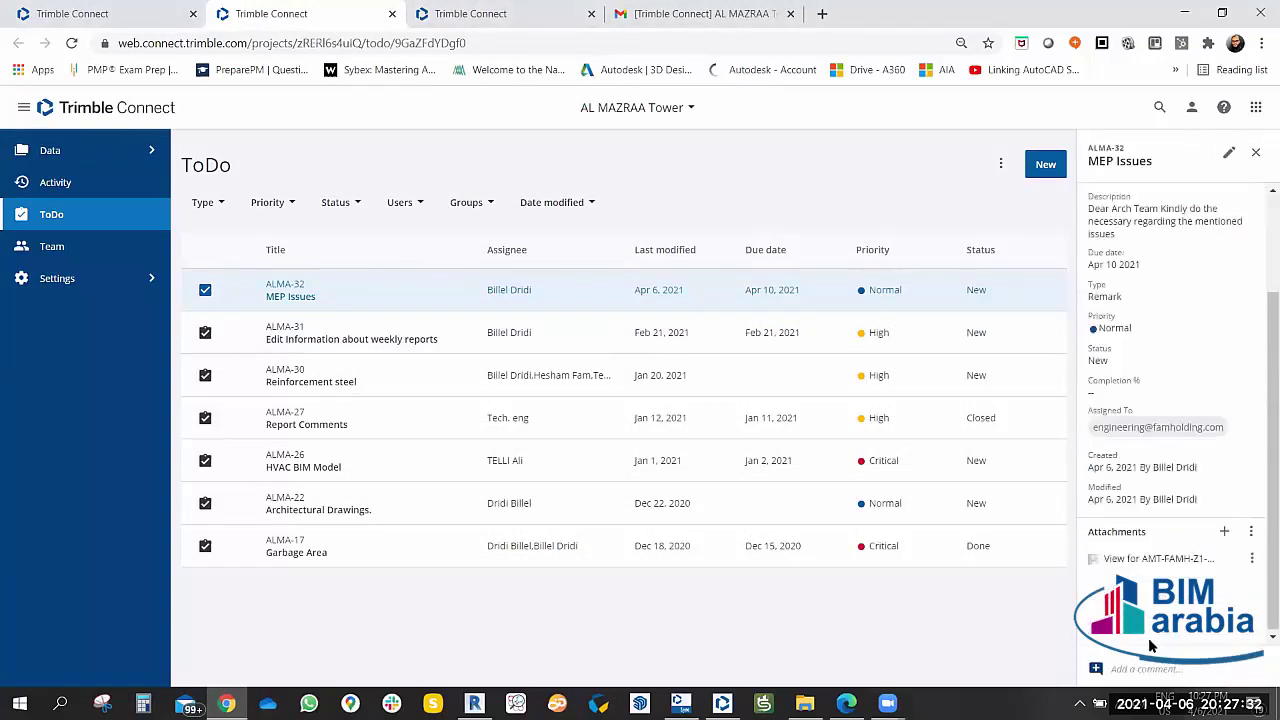
{"action": "left_click", "coordinate": [1137, 670]}
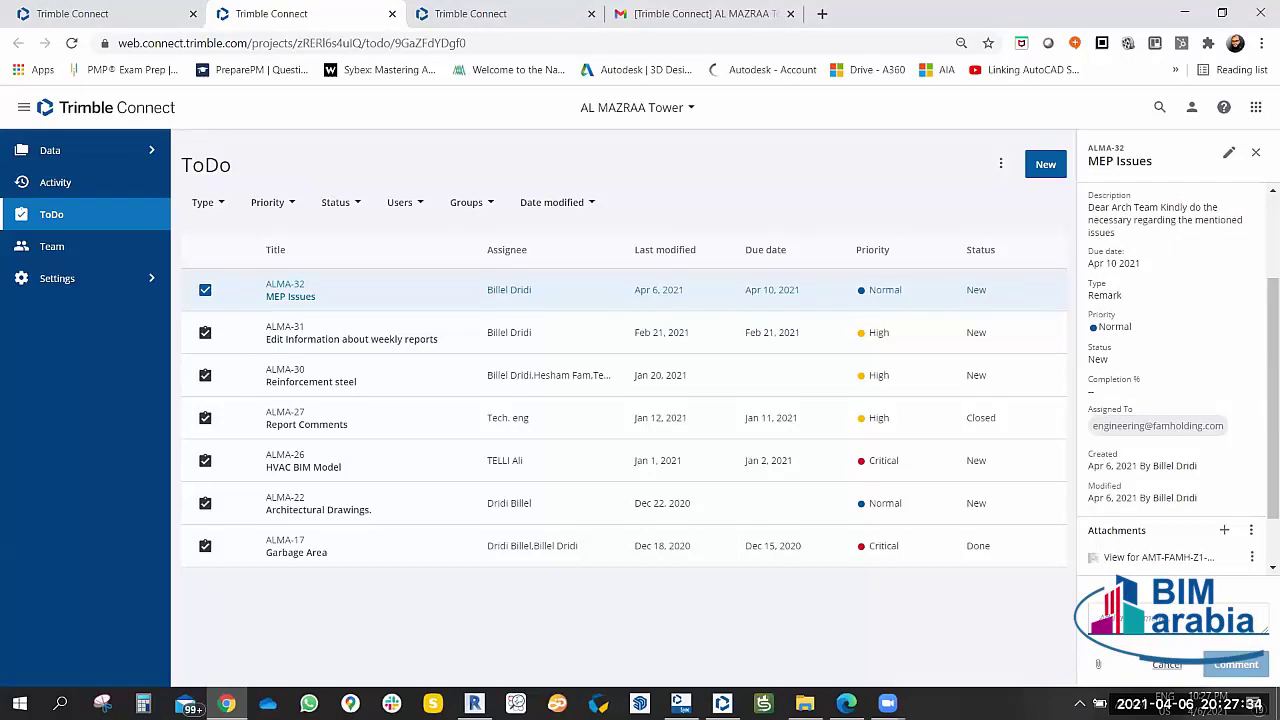
Post the comment 'Dear Engineer noted.' on the MEP Issues ToDo.
{"action": "type", "text": "T"}
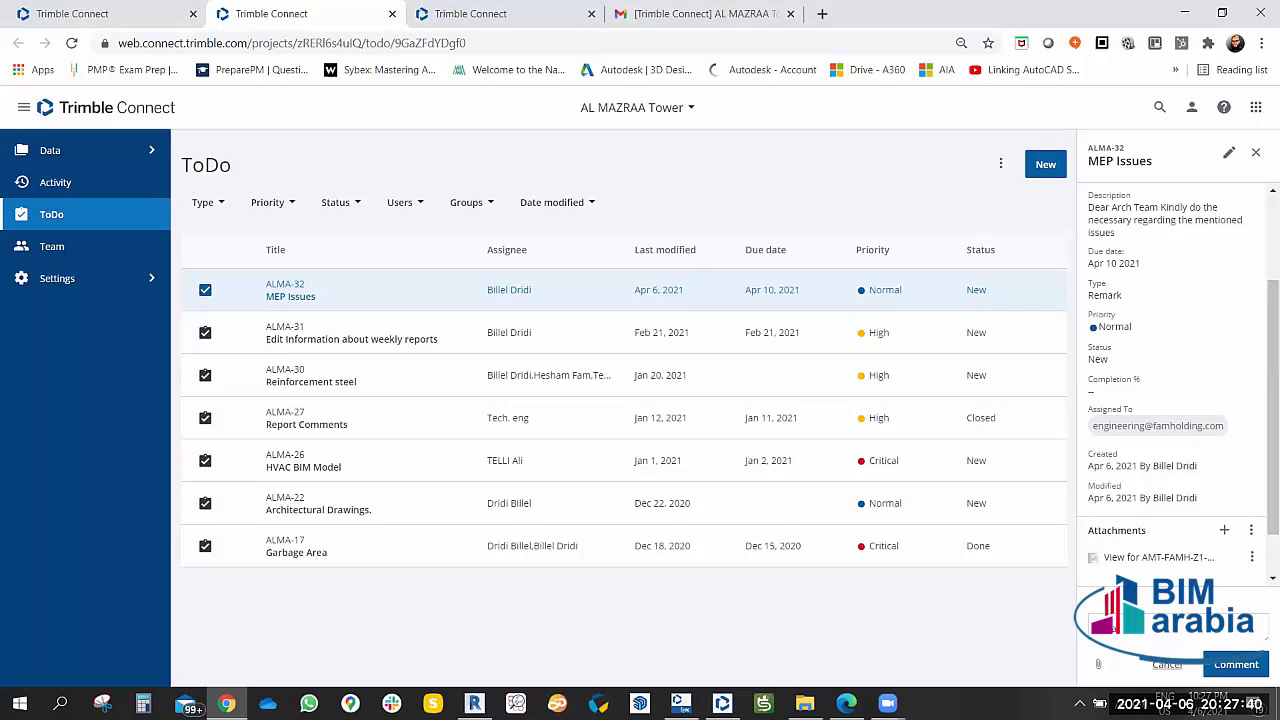
{"action": "type", "text": "d"}
{"action": "left_click", "coordinate": [1230, 666]}
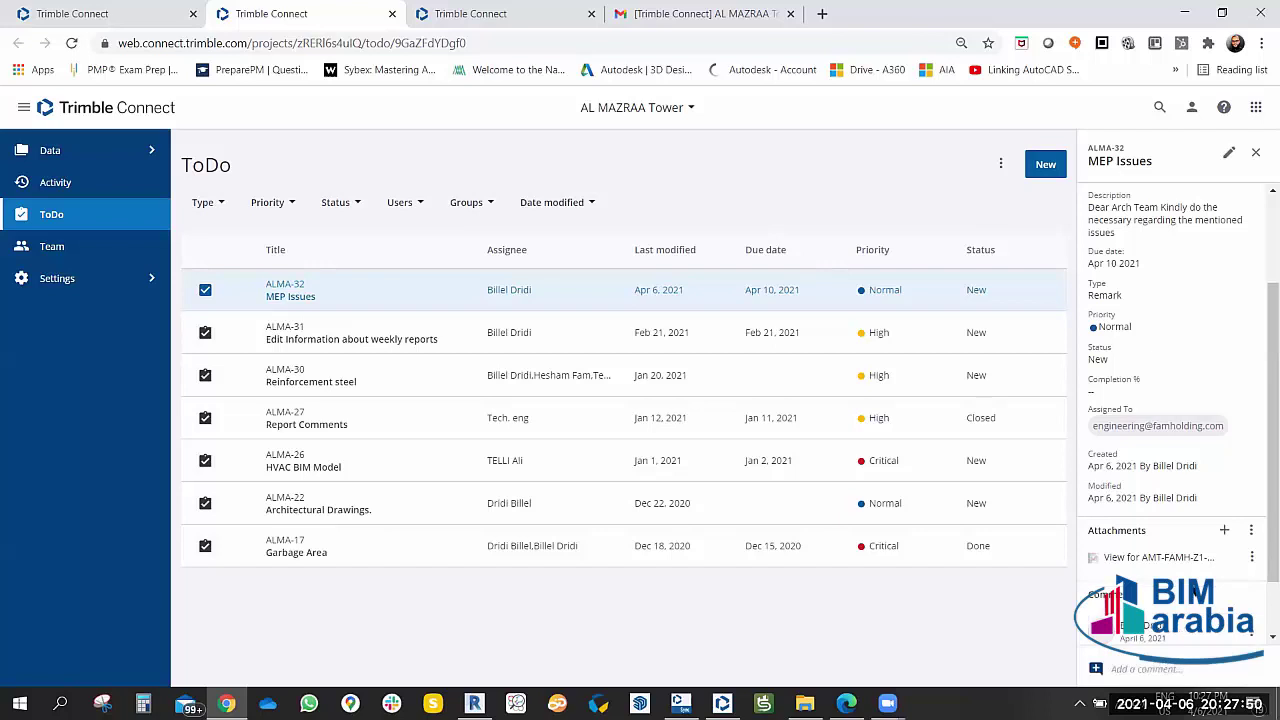
{"action": "scroll", "coordinate": [1208, 518], "scroll_direction": "down", "scroll_amount": 1}
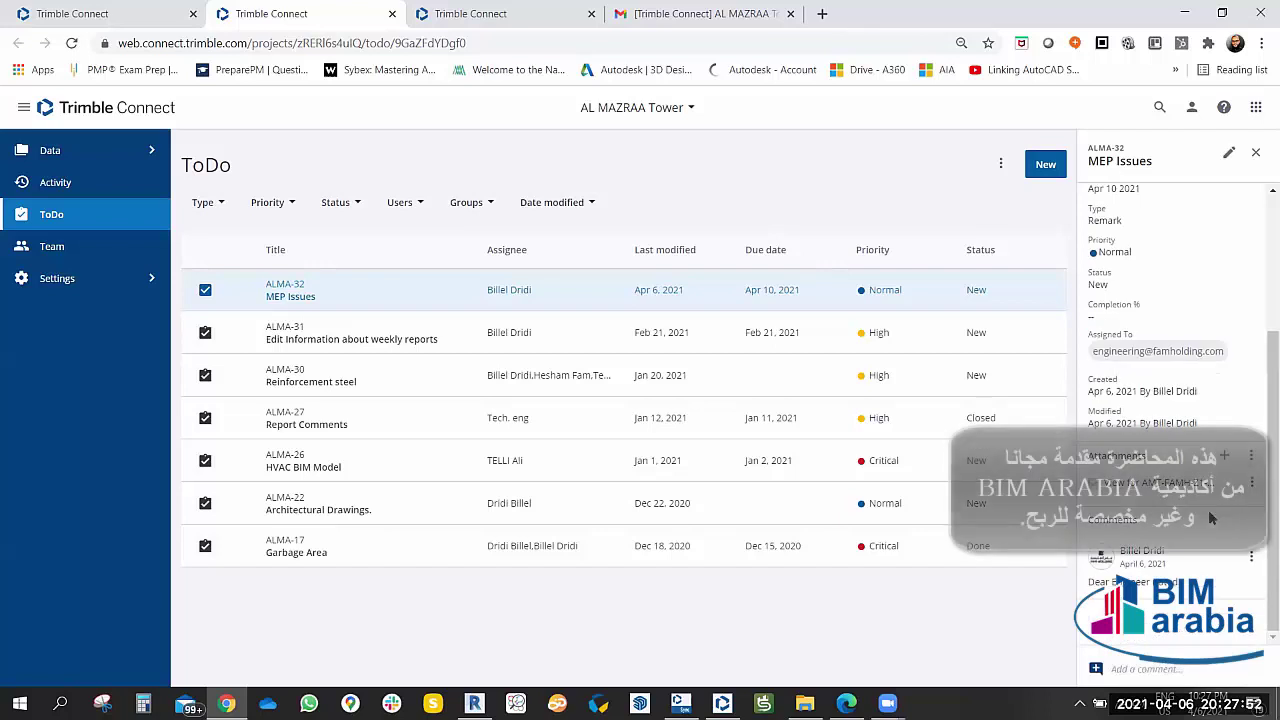
Reload Gmail, then open the other account's 'Comment added for TODO ALMA-32' email showing 'Dear Engineer noted.'.
{"action": "left_click", "coordinate": [74, 43]}
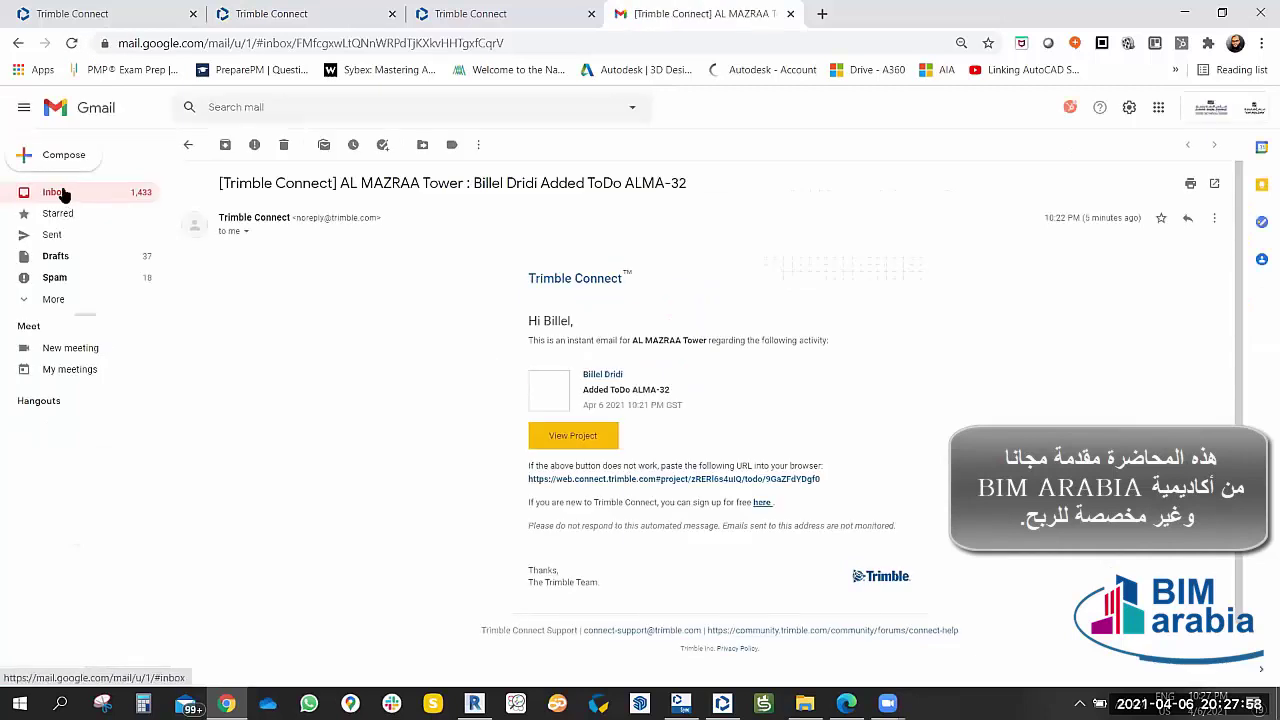
{"action": "left_click", "coordinate": [64, 192]}
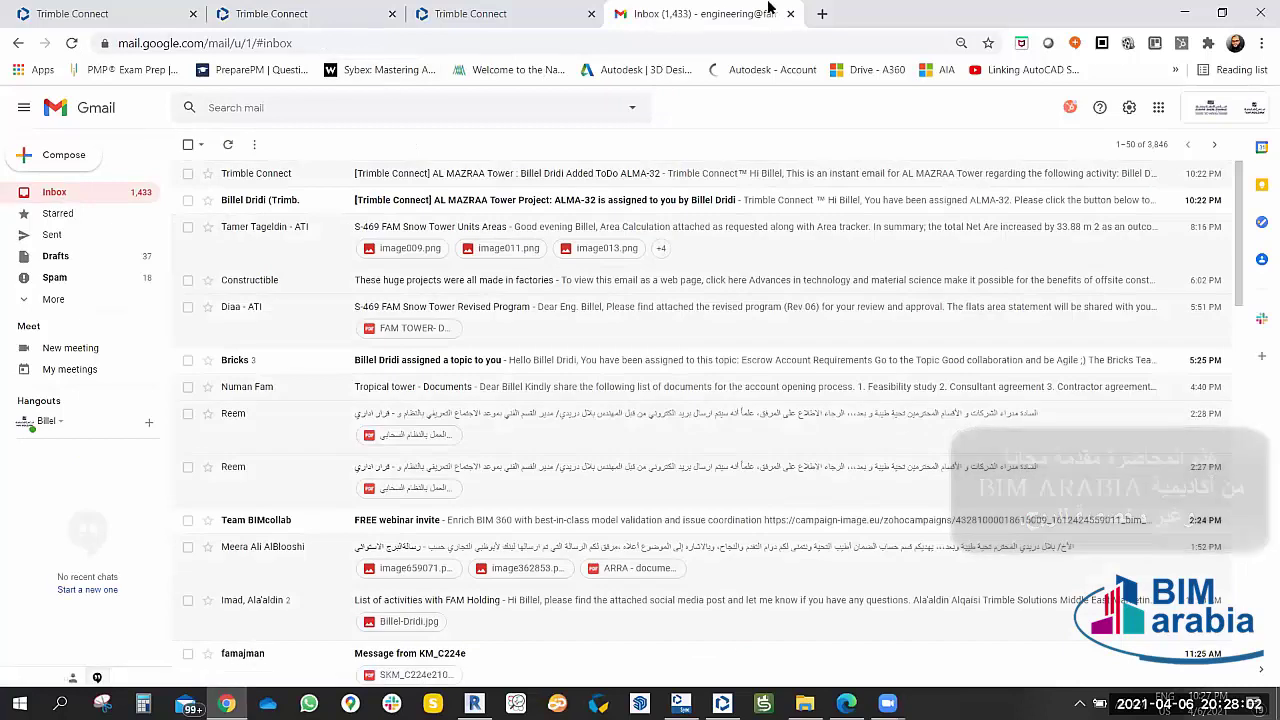
{"action": "left_click", "coordinate": [822, 13]}
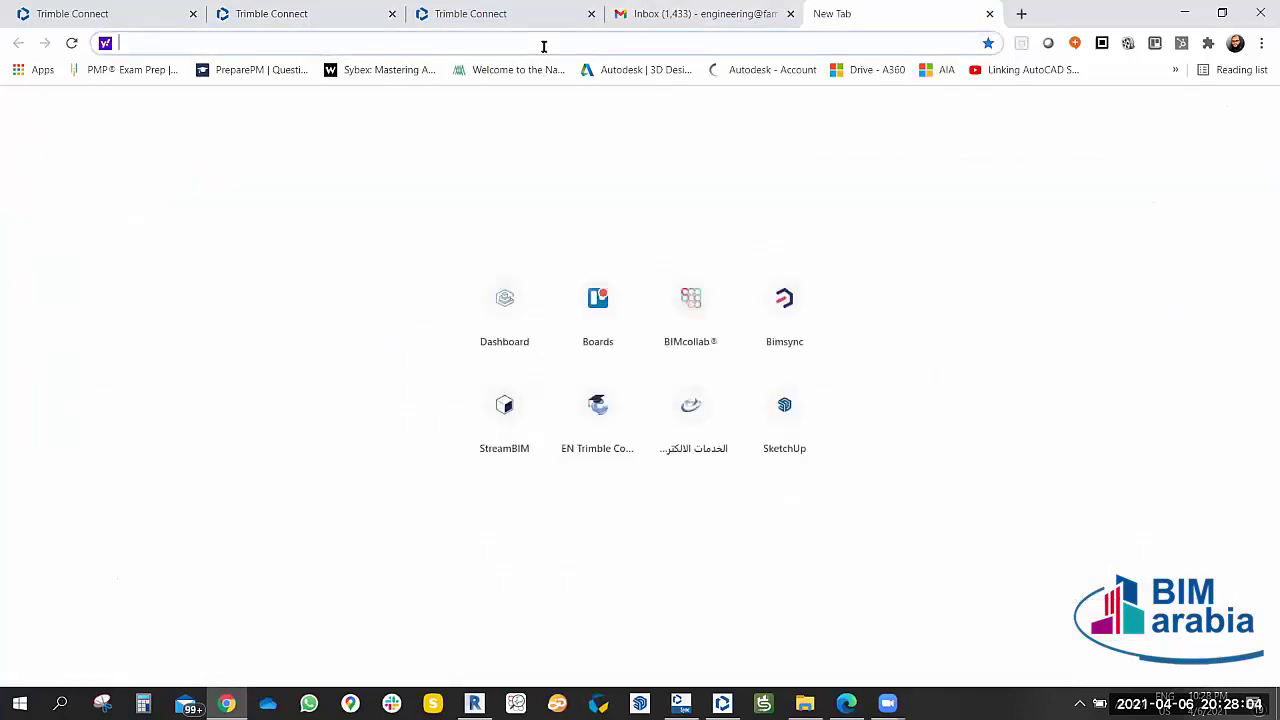
{"action": "type", "text": "google.com"}
{"action": "left_click", "coordinate": [207, 72]}
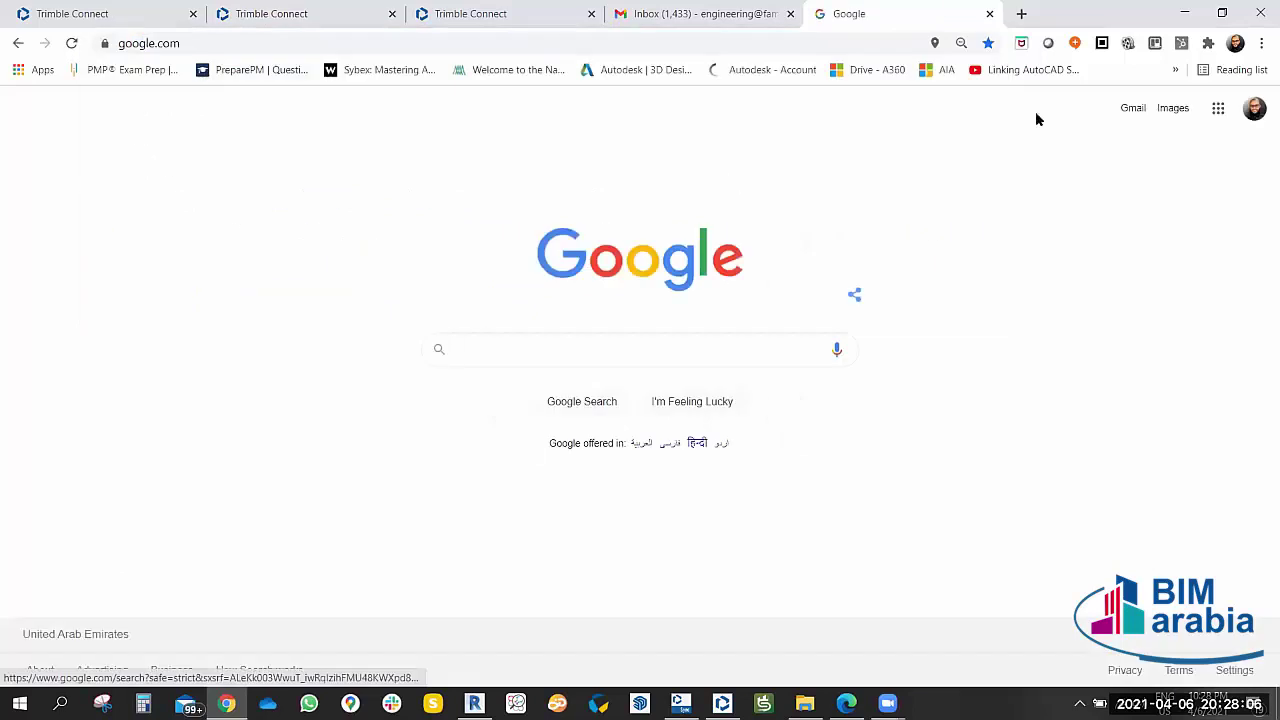
{"action": "left_click", "coordinate": [1133, 108]}
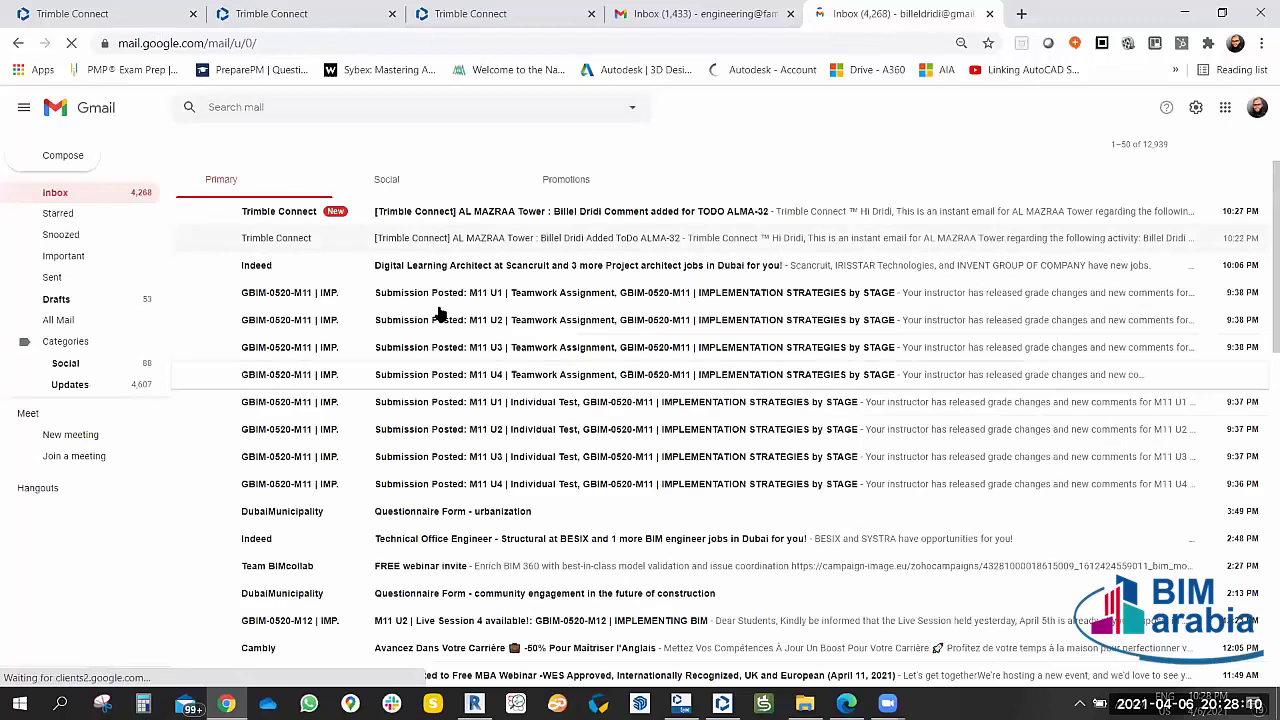
{"action": "left_click", "coordinate": [448, 212]}
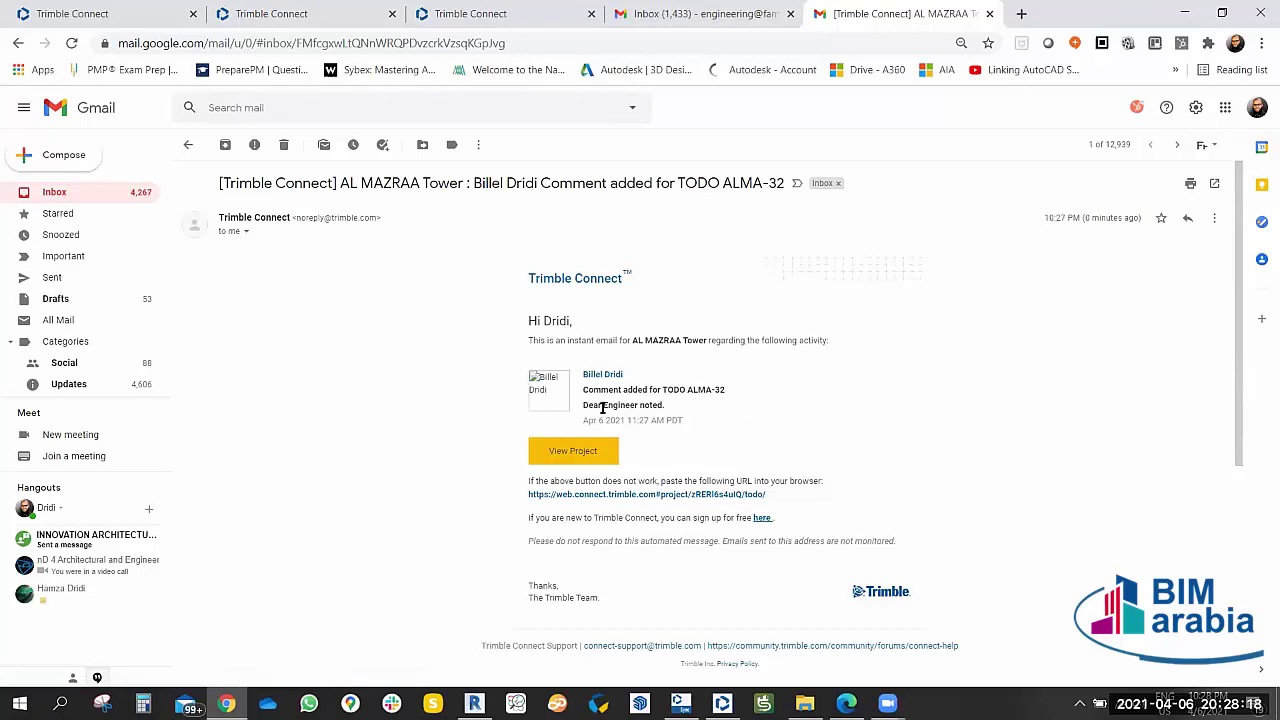
{"action": "left_click_drag", "start_coordinate": [584, 405], "coordinate": [666, 406]}
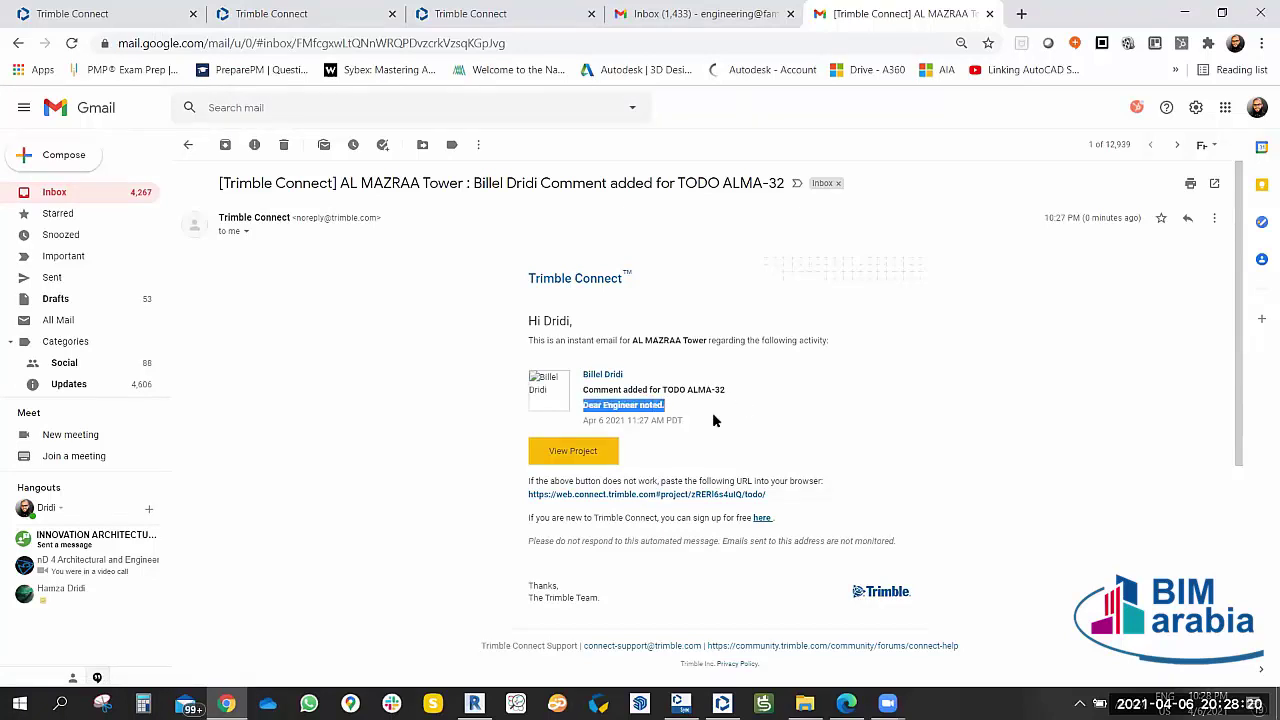
{"action": "left_click", "coordinate": [712, 420]}
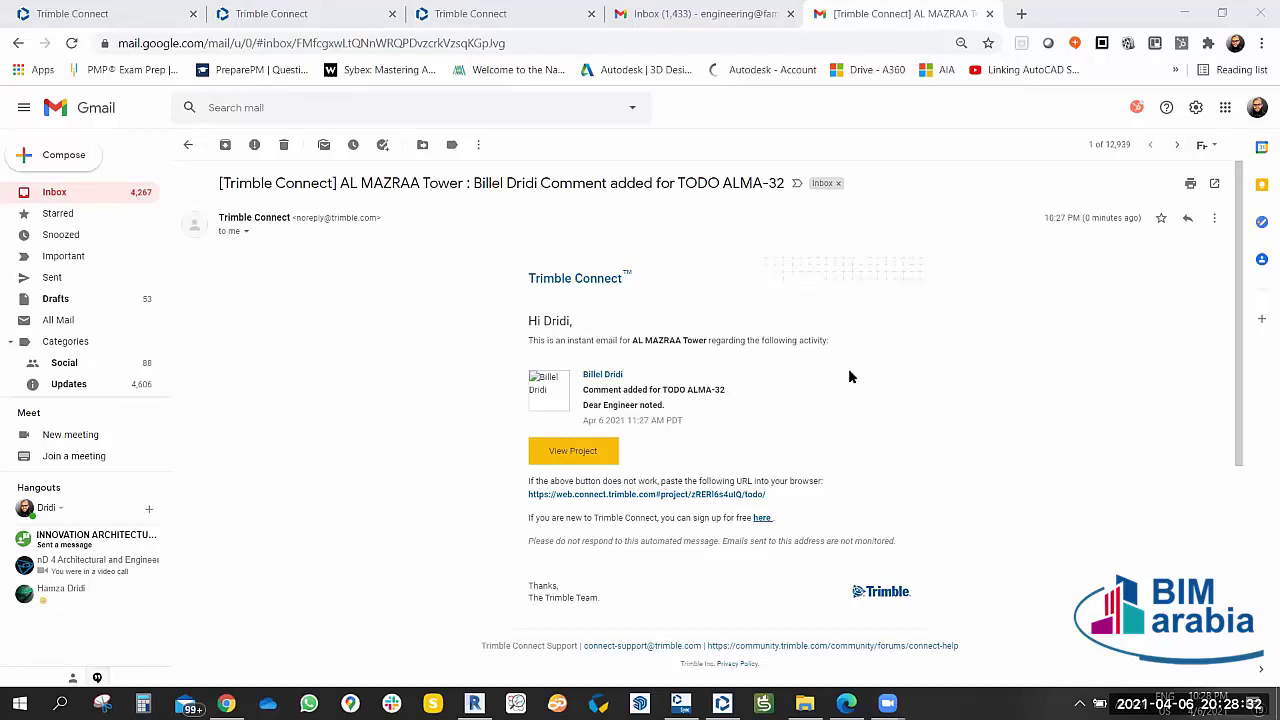
Open Edit on the 'Dear Engineer noted.' comment and scroll through the ALMA-32 details.
{"action": "left_click", "coordinate": [475, 13]}
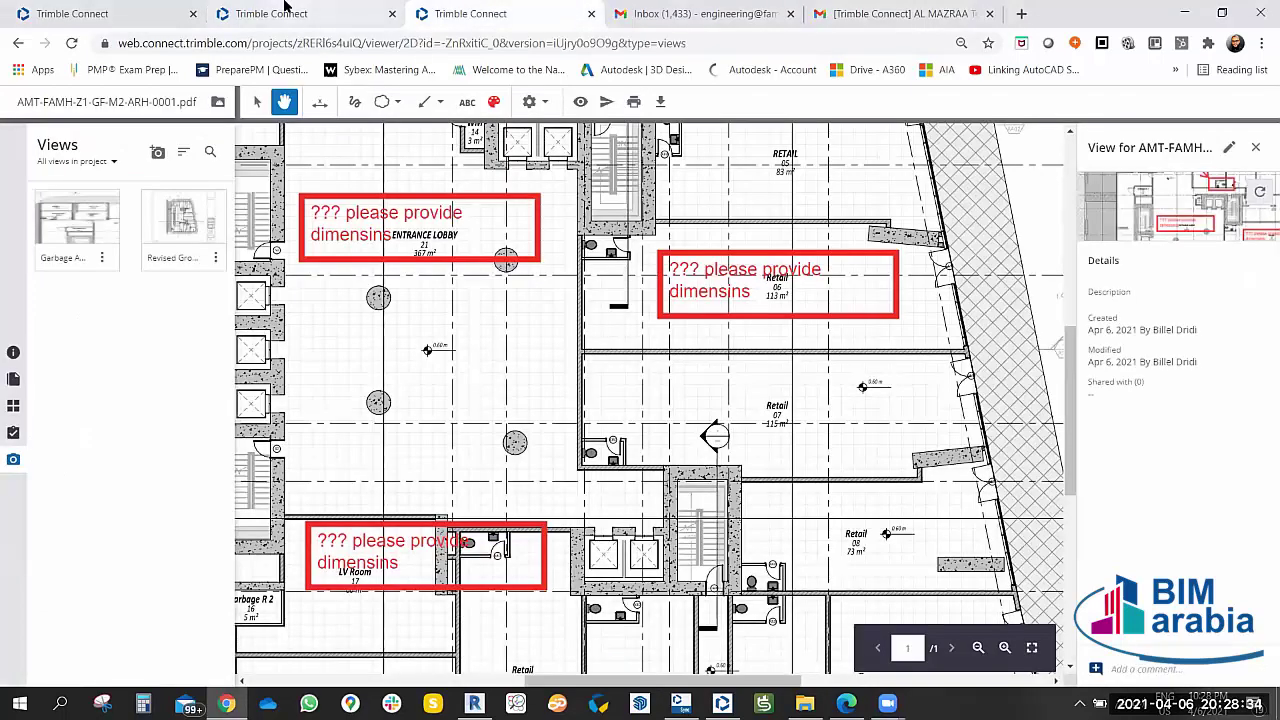
{"action": "left_click", "coordinate": [285, 10]}
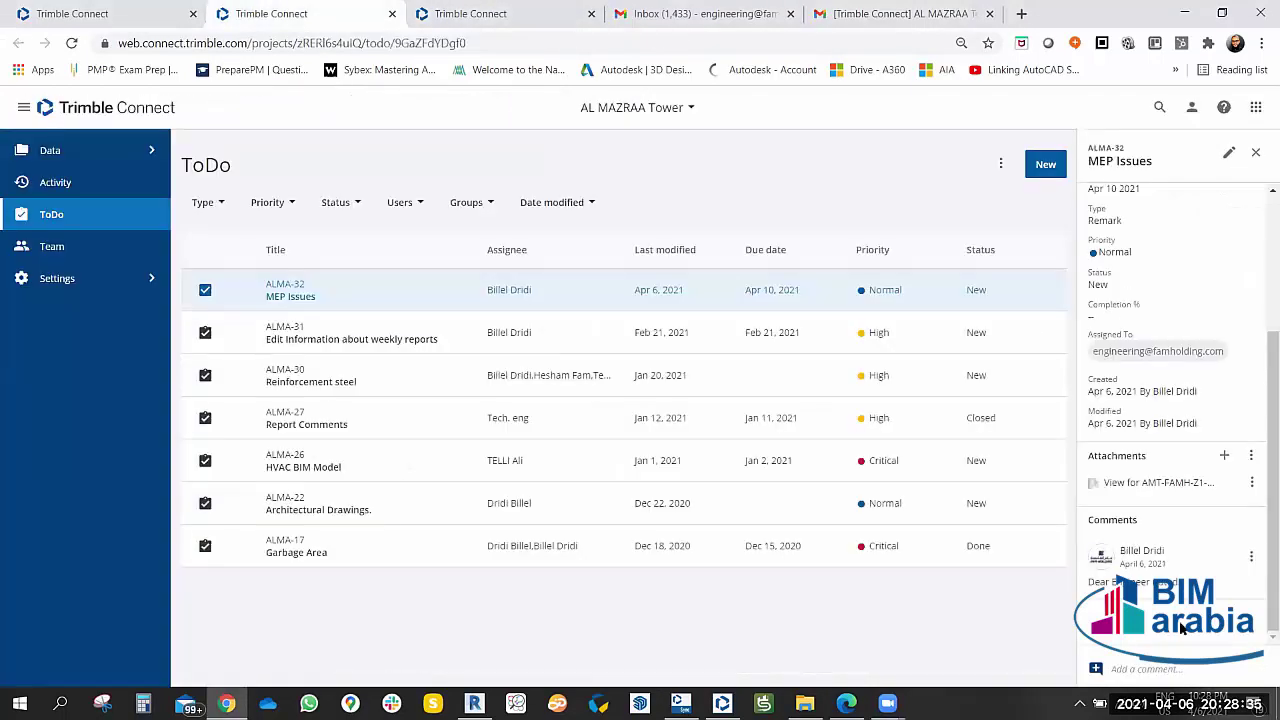
{"action": "left_click", "coordinate": [1251, 557]}
{"action": "left_click", "coordinate": [1224, 594]}
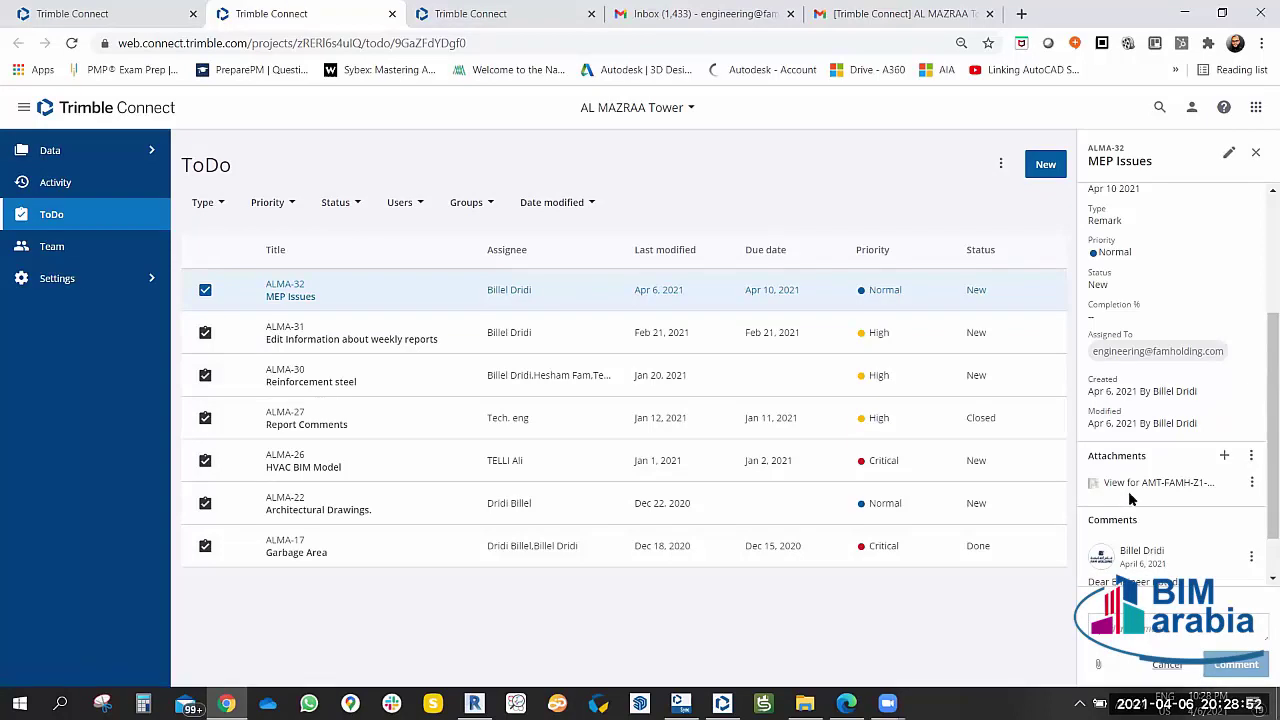
{"action": "scroll", "coordinate": [1262, 370], "scroll_direction": "down", "scroll_amount": 1}
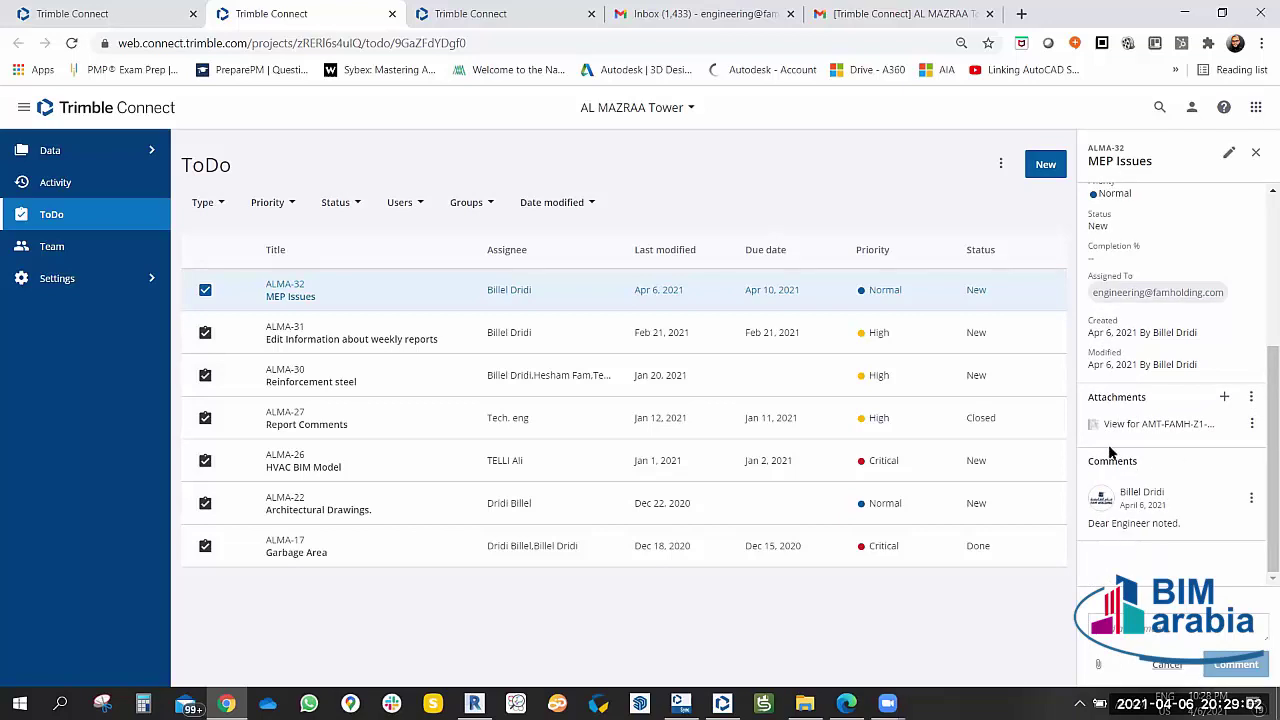
{"action": "scroll", "coordinate": [1110, 453], "scroll_direction": "up", "scroll_amount": 3}
{"action": "scroll", "coordinate": [1151, 454], "scroll_direction": "up", "scroll_amount": 2}
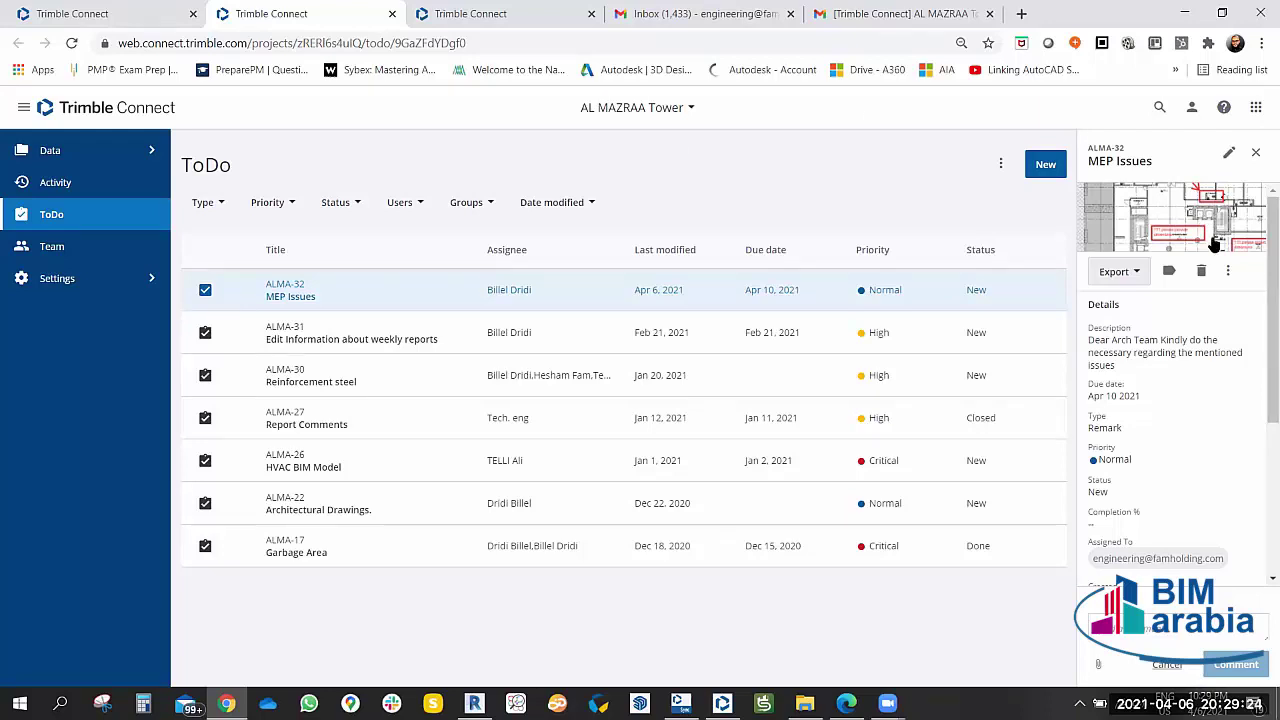
Open the project's file Explorer, briefly panning the drawing in the 2D viewer tab.
{"action": "left_click", "coordinate": [60, 150]}
{"action": "left_click", "coordinate": [78, 182]}
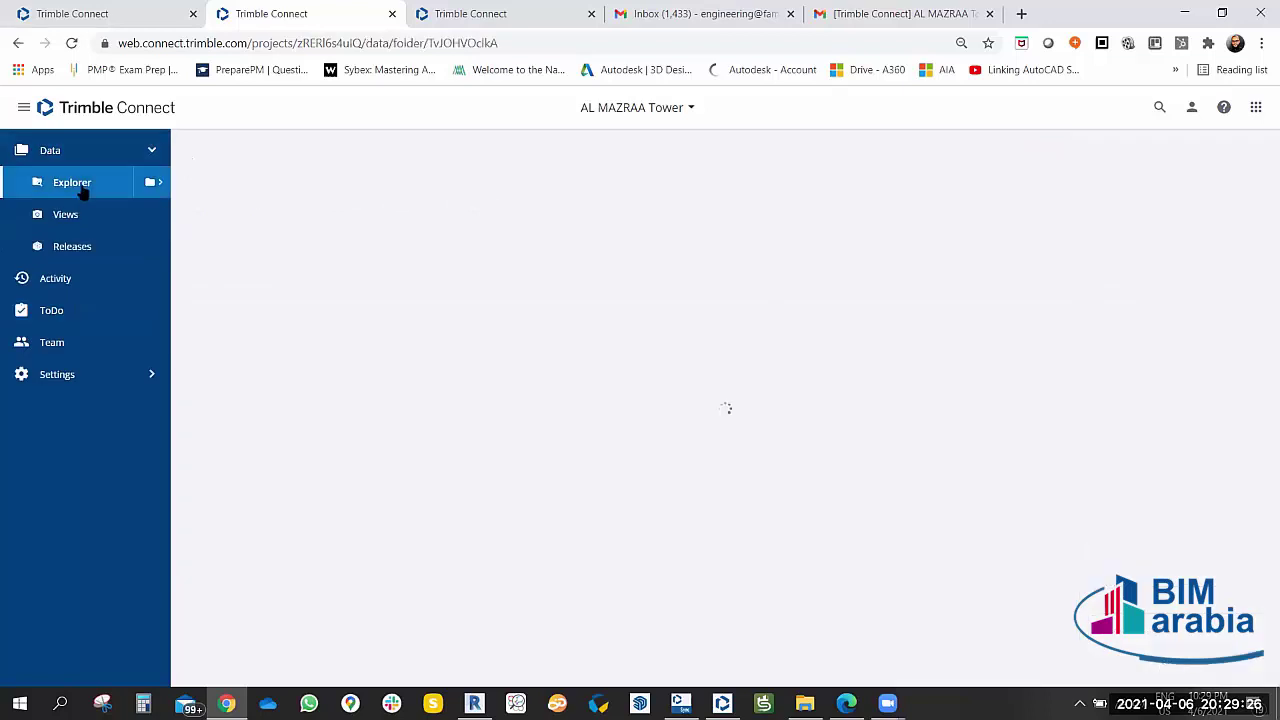
{"action": "left_click", "coordinate": [550, 13]}
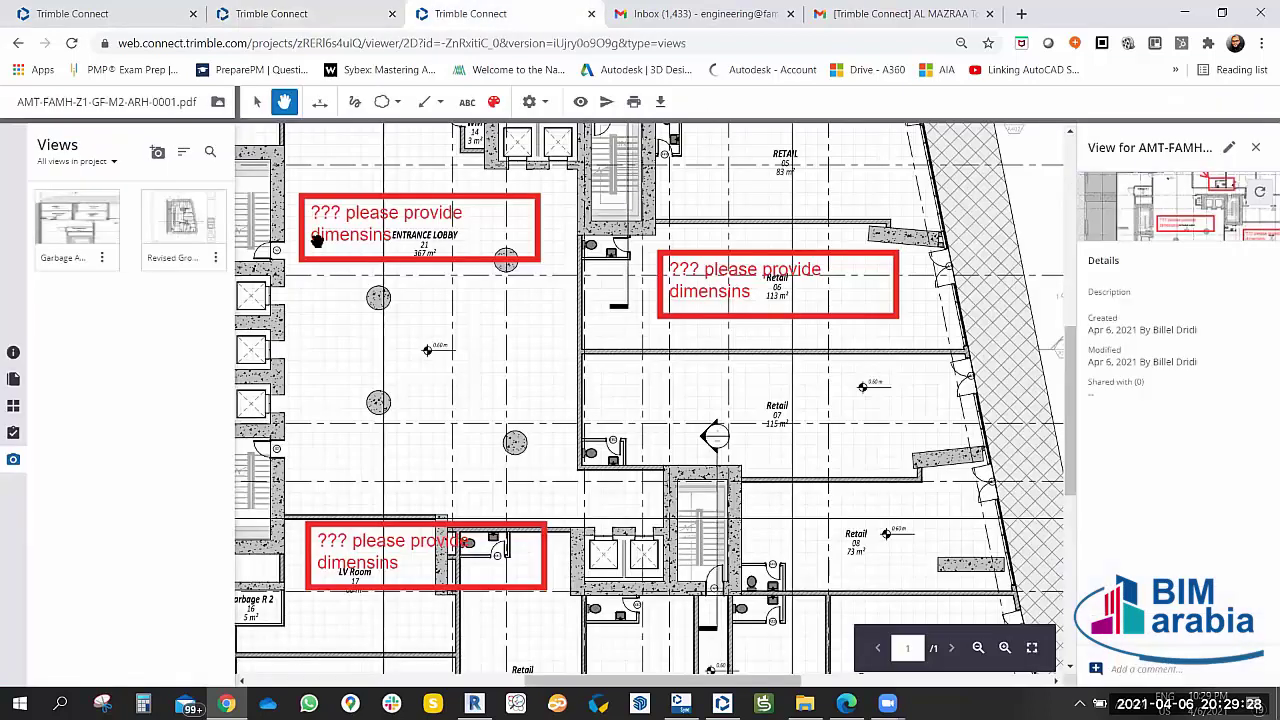
{"action": "left_click_drag", "start_coordinate": [478, 336], "coordinate": [558, 373]}
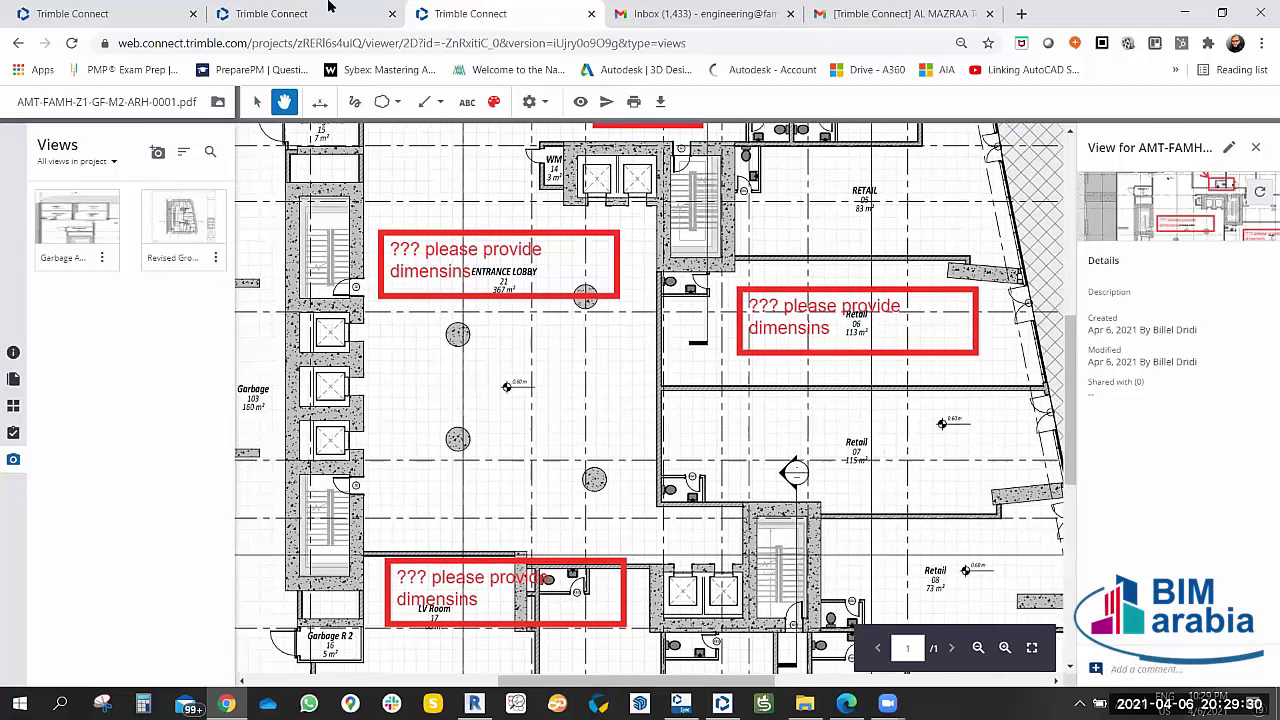
{"action": "left_click", "coordinate": [330, 13]}
Browse CDE-BS EN ISO 19650-2 > Shared > Architectural Model > 2D Drawings PDF and open the ground-floor plan.
{"action": "left_click", "coordinate": [398, 428]}
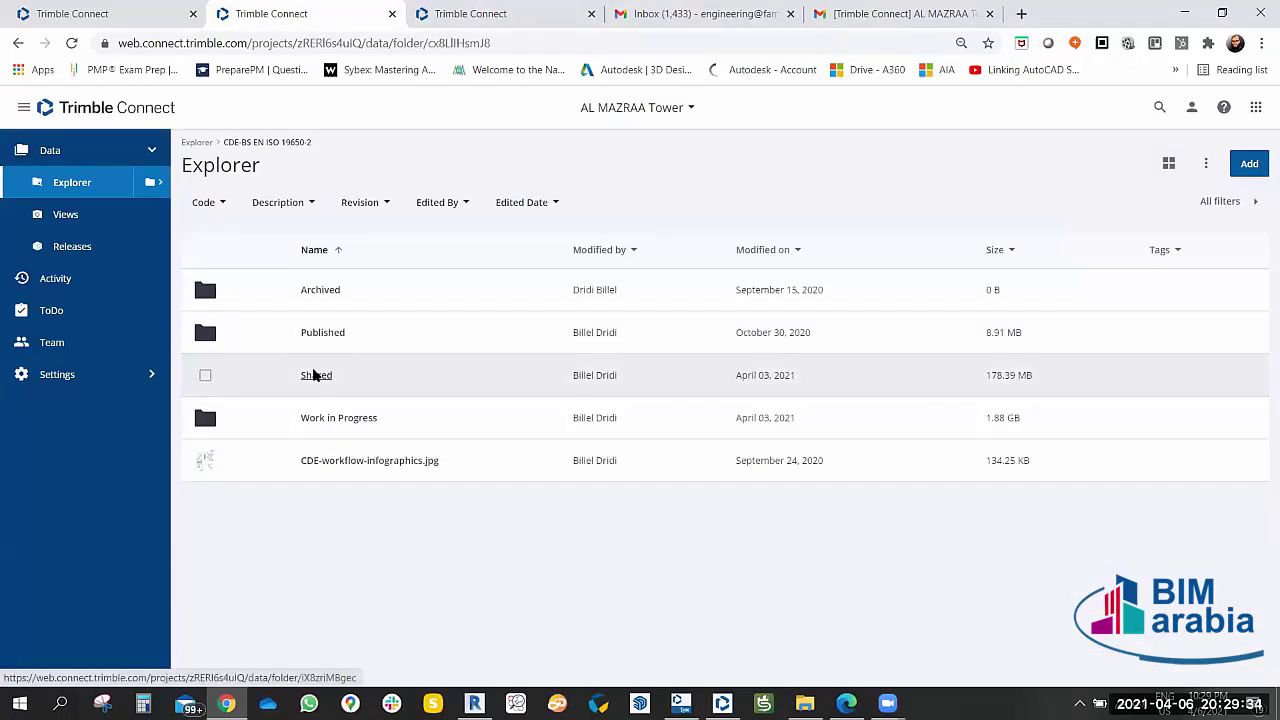
{"action": "left_click", "coordinate": [313, 374]}
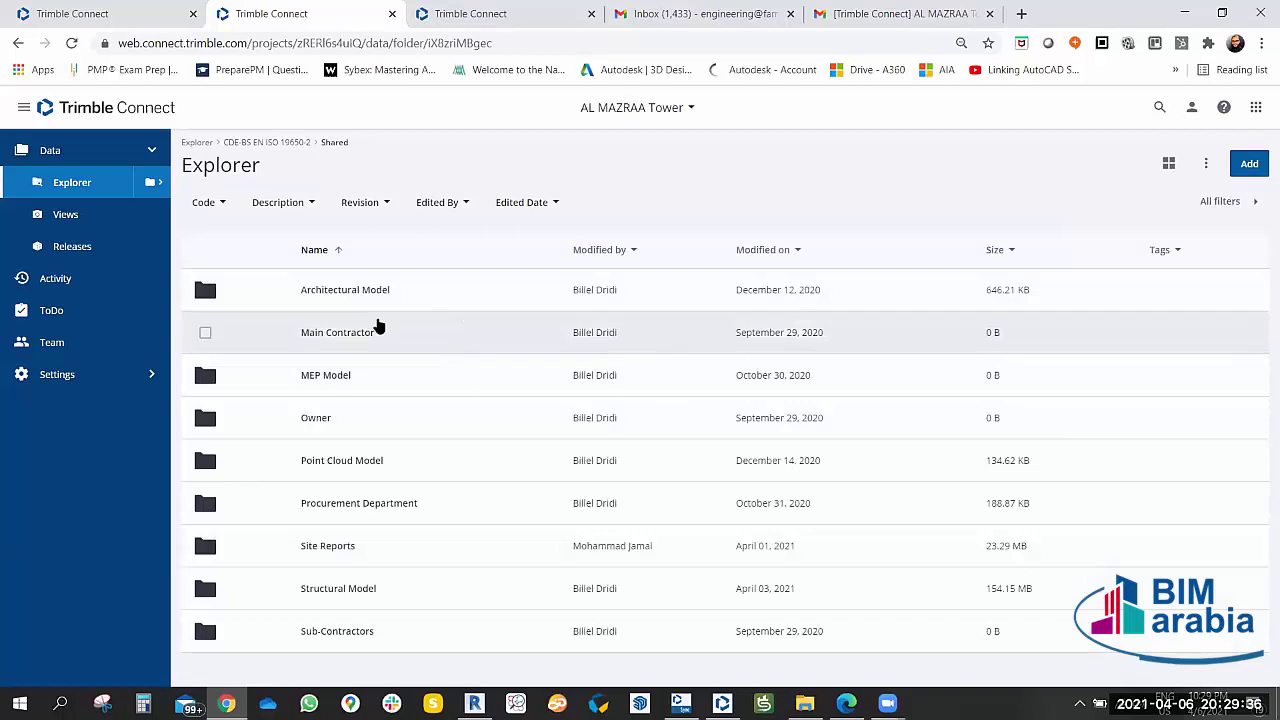
{"action": "left_click", "coordinate": [370, 331]}
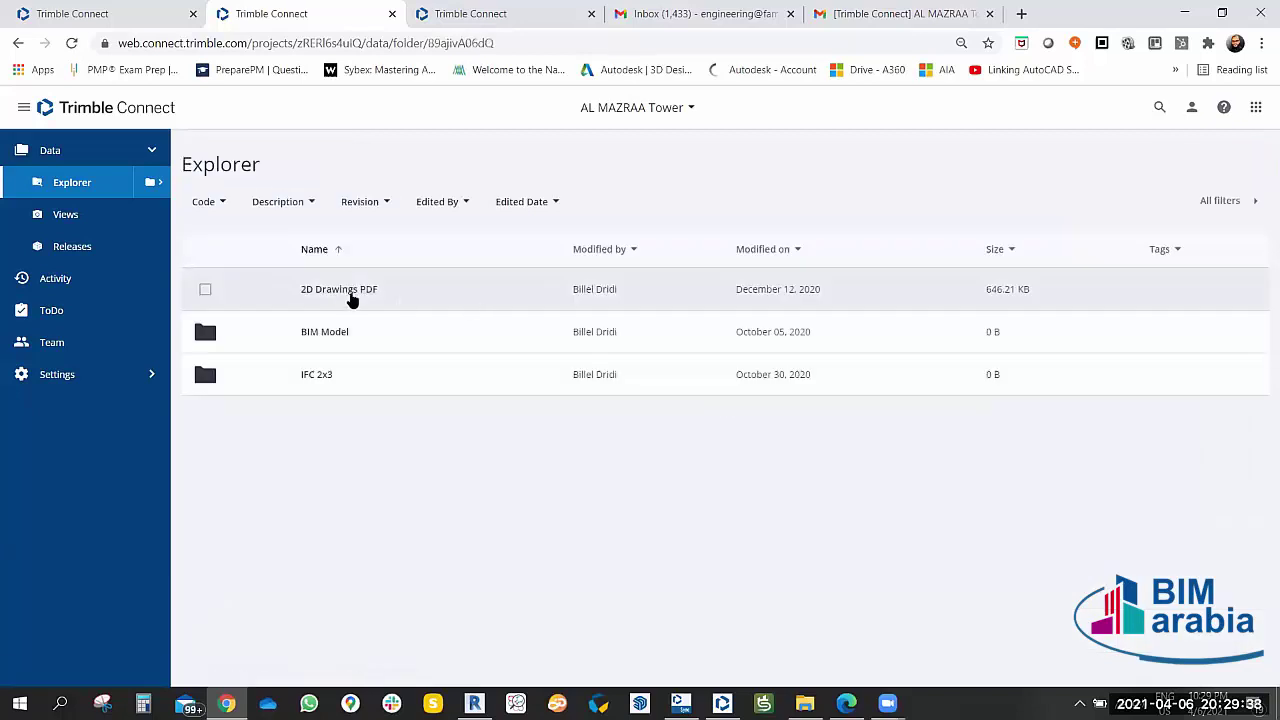
{"action": "left_click", "coordinate": [343, 290]}
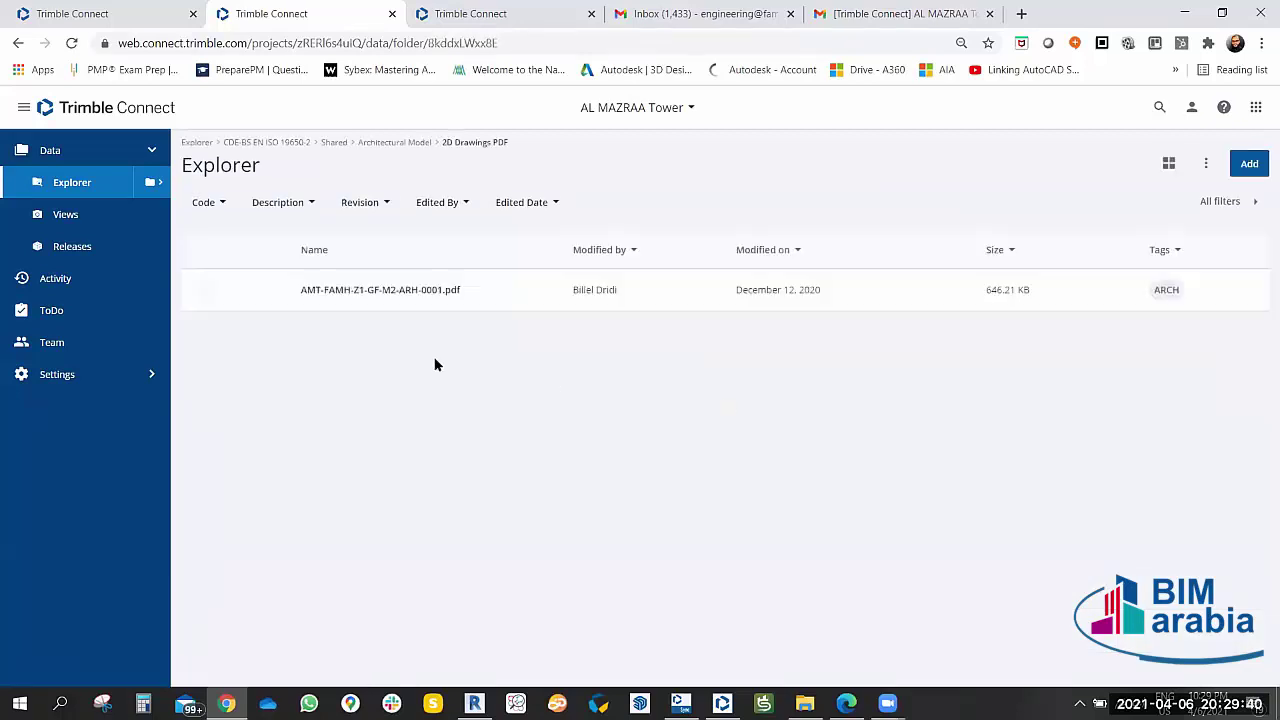
{"action": "left_click", "coordinate": [365, 290]}
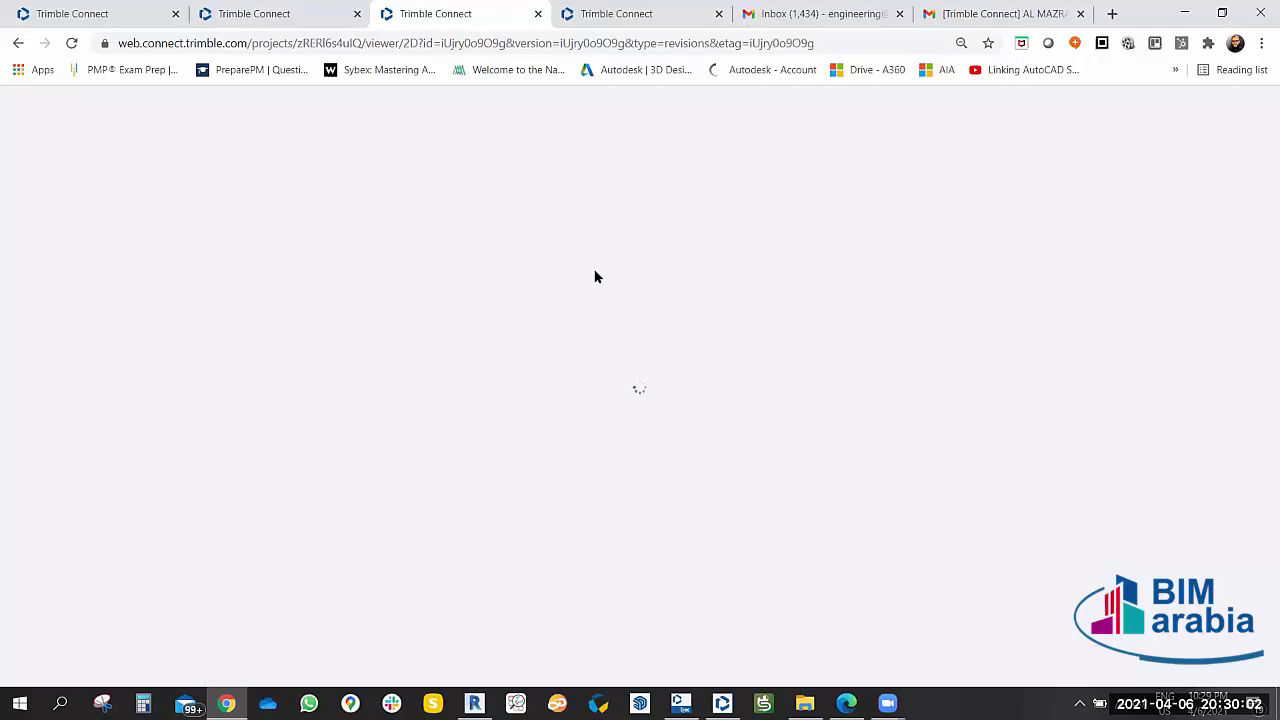
Compare the marked-up plan with both accounts' ALMA-32 comment notification emails.
{"action": "left_click", "coordinate": [640, 13]}
{"action": "left_click", "coordinate": [435, 13]}
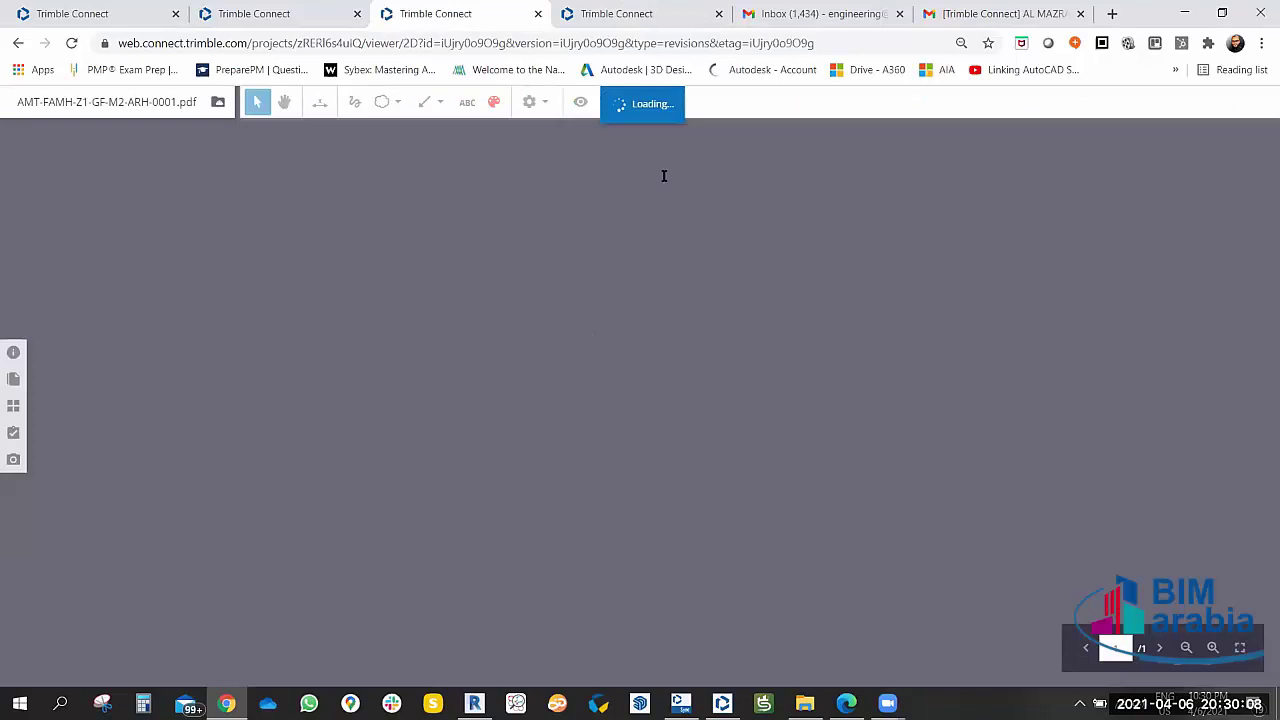
{"action": "left_click", "coordinate": [1025, 12]}
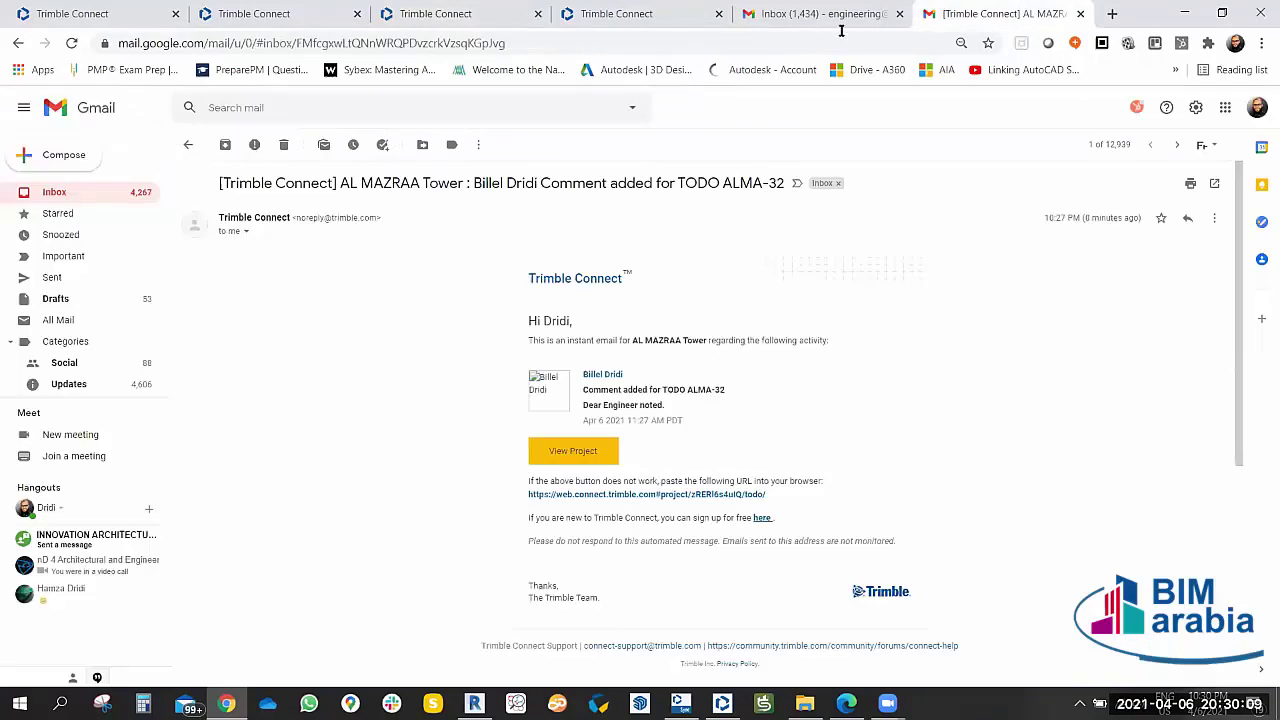
{"action": "left_click", "coordinate": [30, 192]}
{"action": "left_click", "coordinate": [655, 13]}
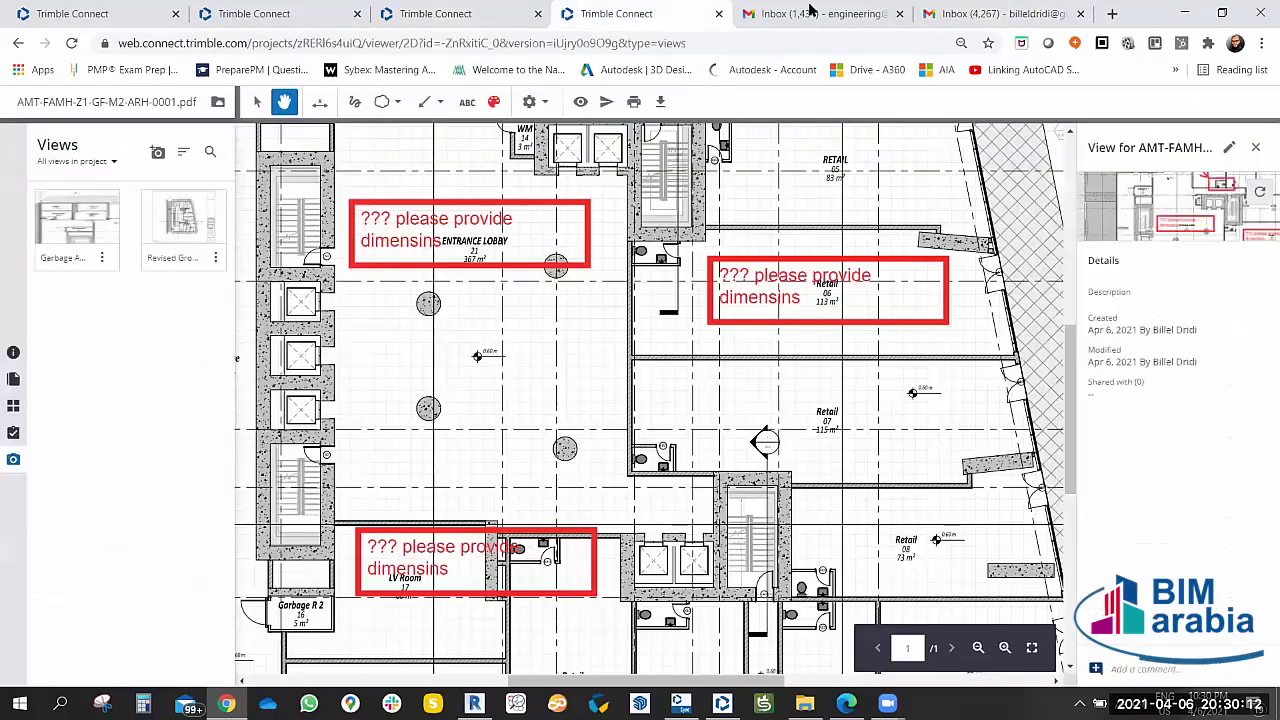
{"action": "left_click", "coordinate": [810, 12]}
{"action": "left_click", "coordinate": [531, 174]}
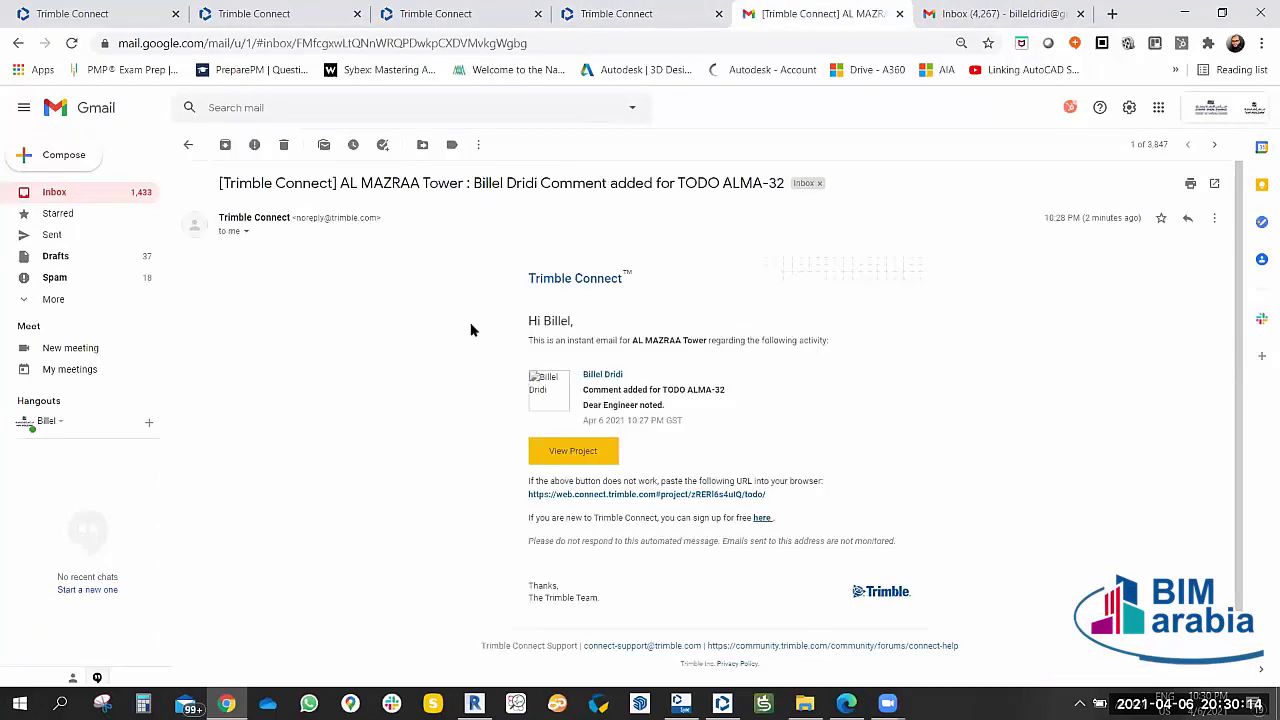
{"action": "left_click", "coordinate": [660, 10]}
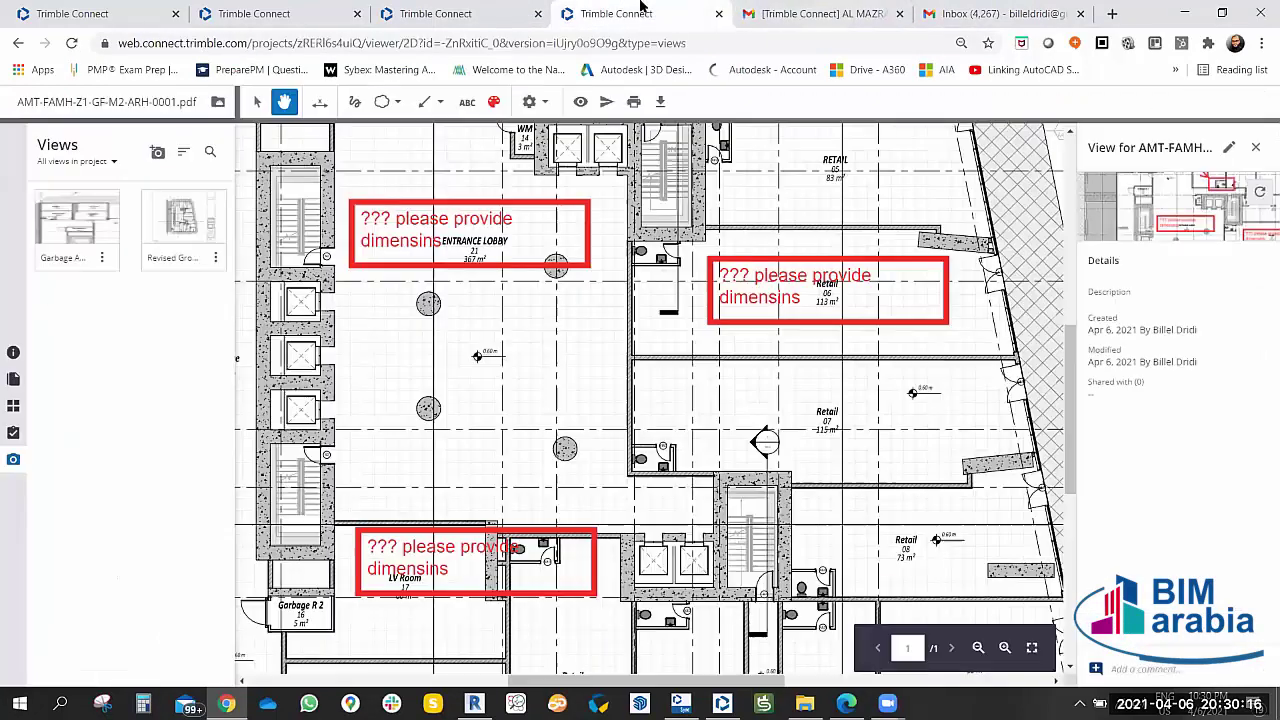
View the clean ground-floor sheet and its Pages panel, then pan the marked-up plan.
{"action": "left_click", "coordinate": [470, 8]}
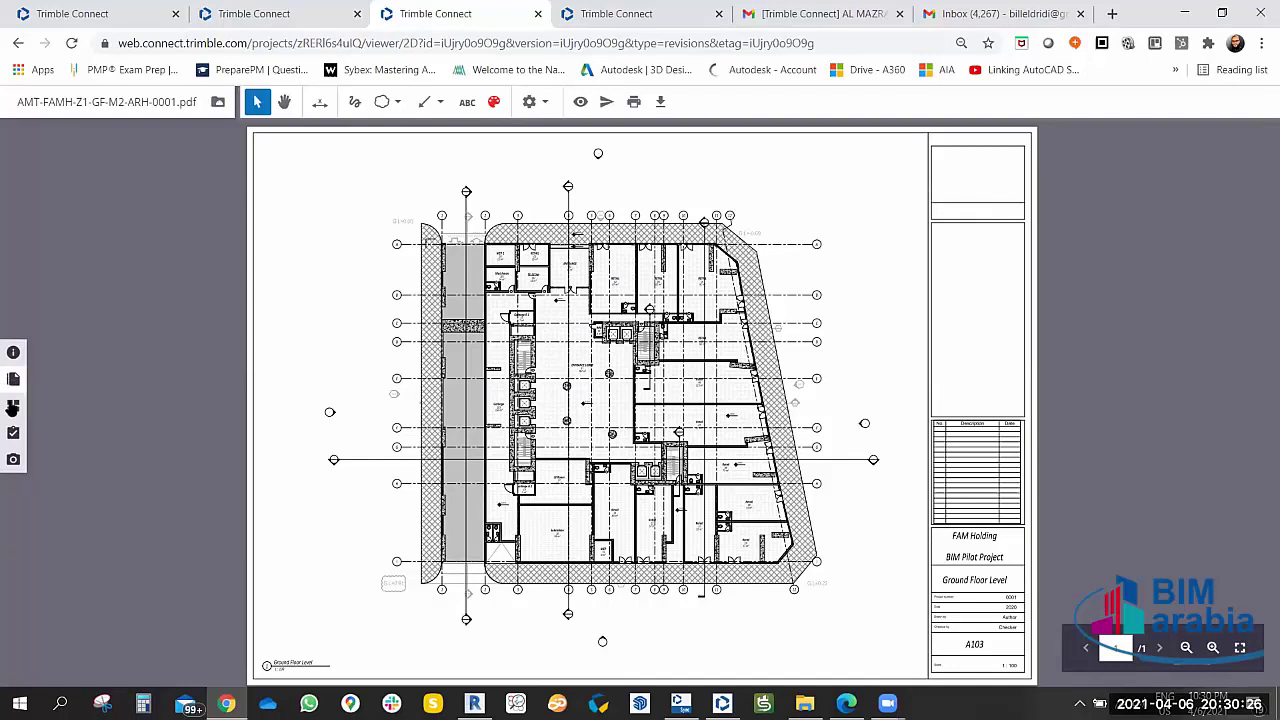
{"action": "left_click", "coordinate": [13, 408]}
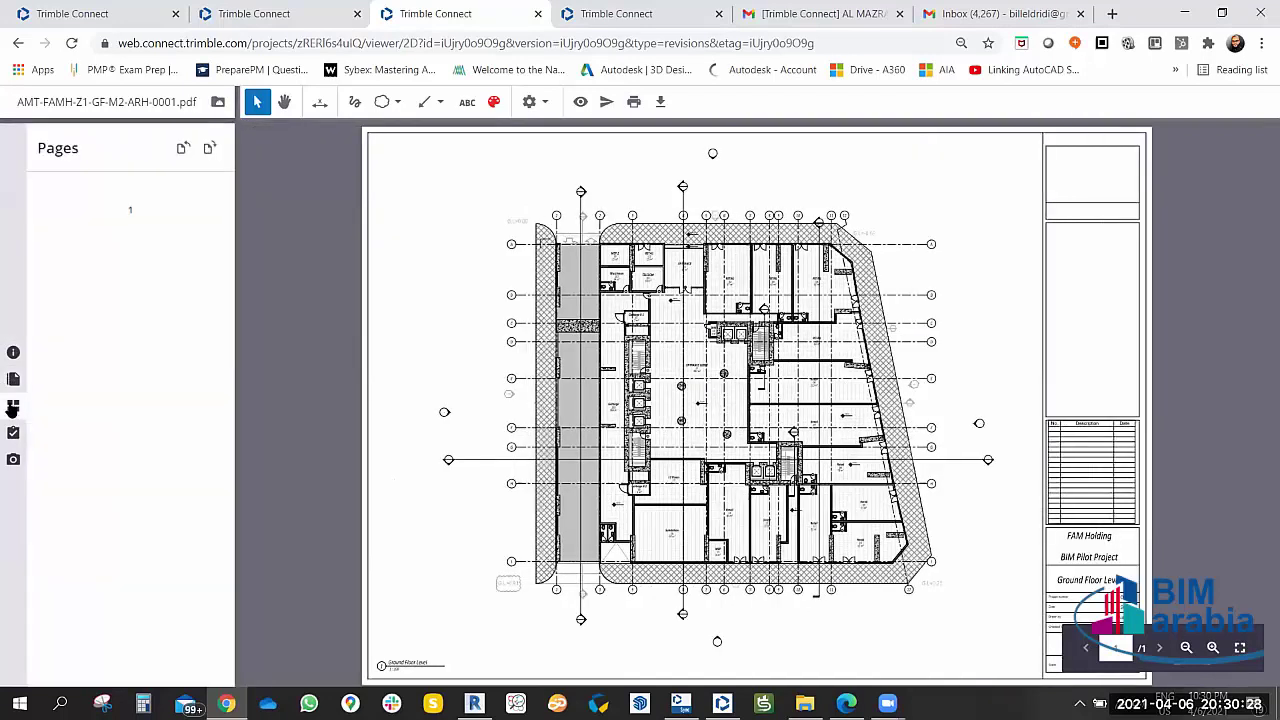
{"action": "left_click", "coordinate": [13, 408]}
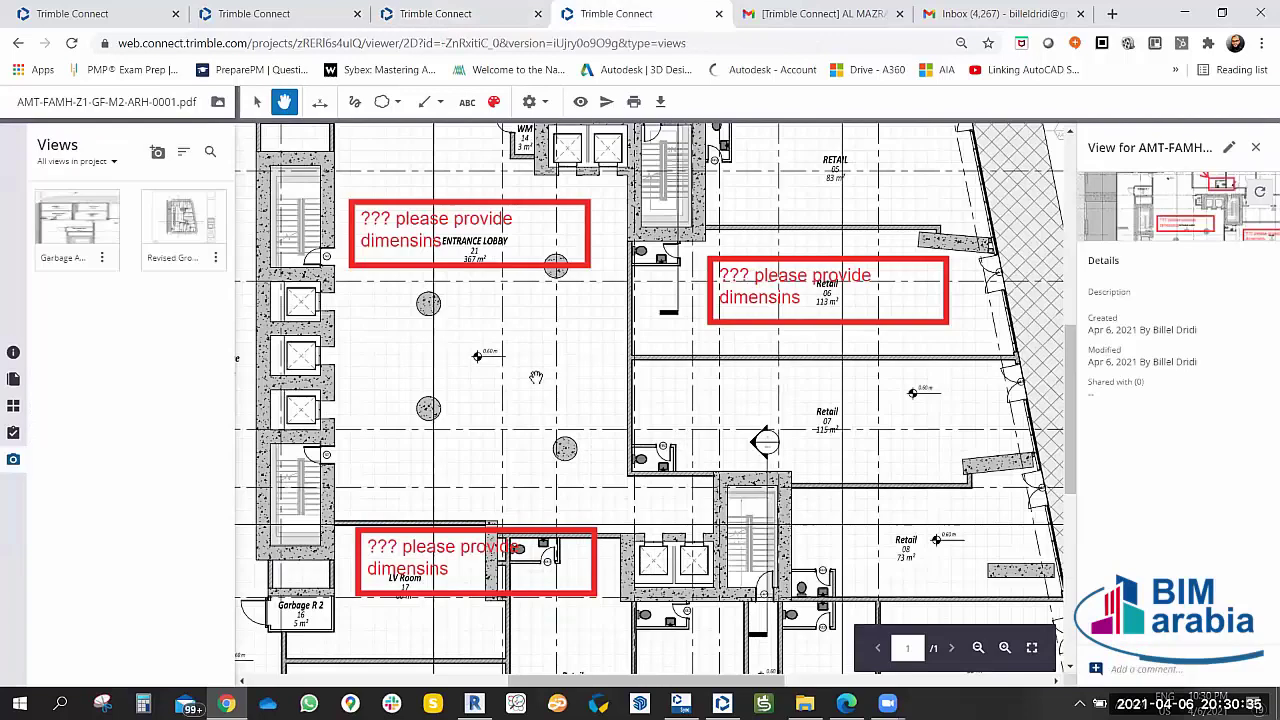
{"action": "left_click", "coordinate": [629, 10]}
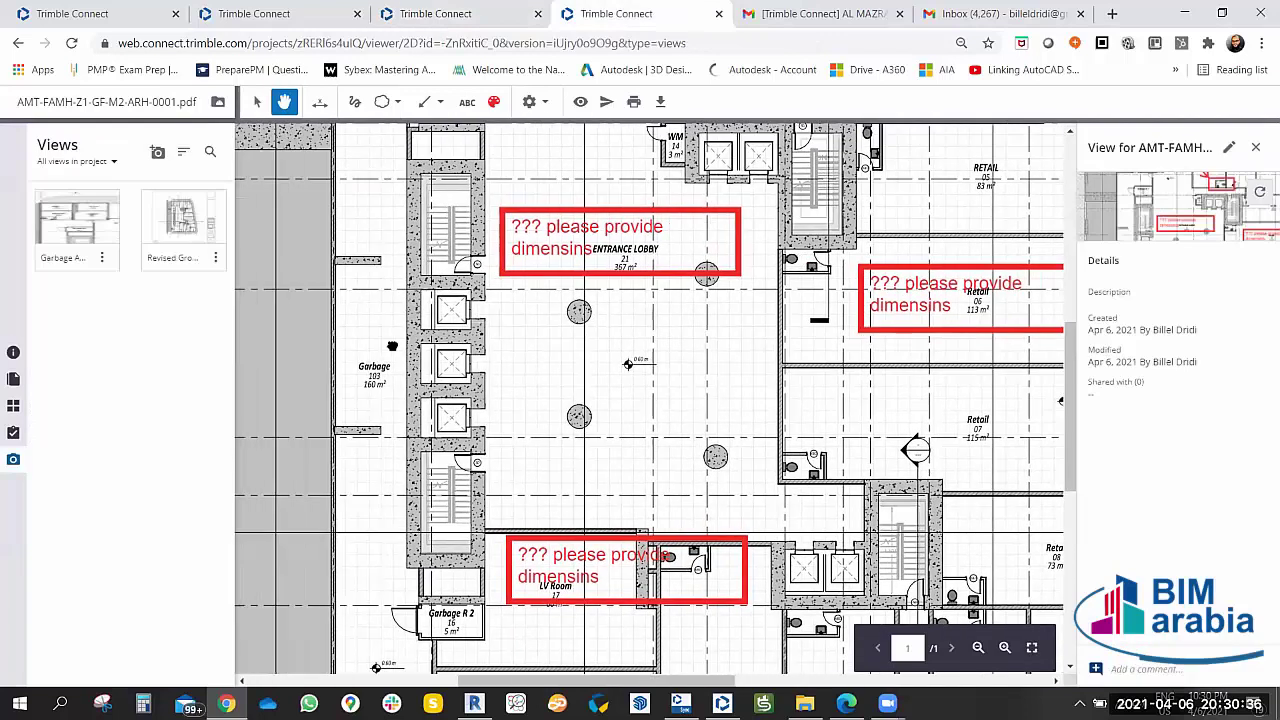
{"action": "mouse_move", "coordinate": [637, 381]}
{"action": "left_mouse_down"}
{"action": "mouse_move", "coordinate": [712, 268]}
{"action": "mouse_move", "coordinate": [430, 110]}
{"action": "left_mouse_up"}
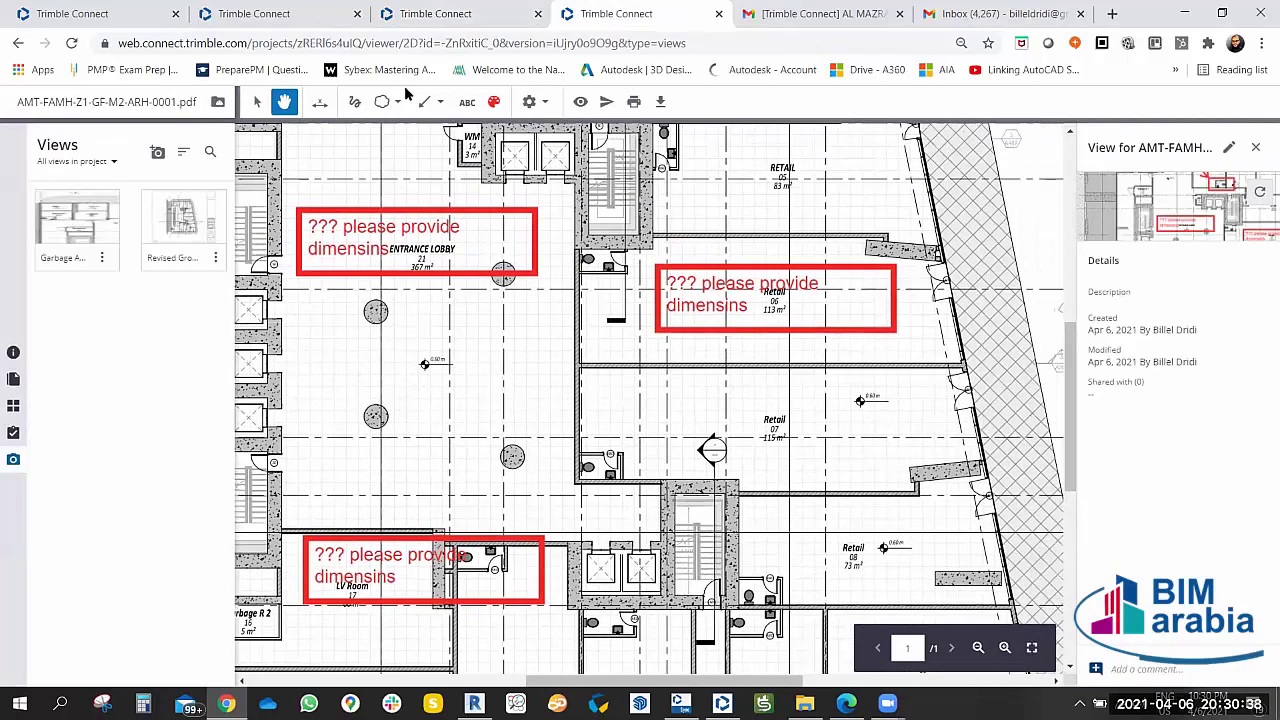
Cycle through the clean sheet, the markup view and the Architectural Model file list.
{"action": "left_click", "coordinate": [400, 13]}
{"action": "left_click", "coordinate": [275, 10]}
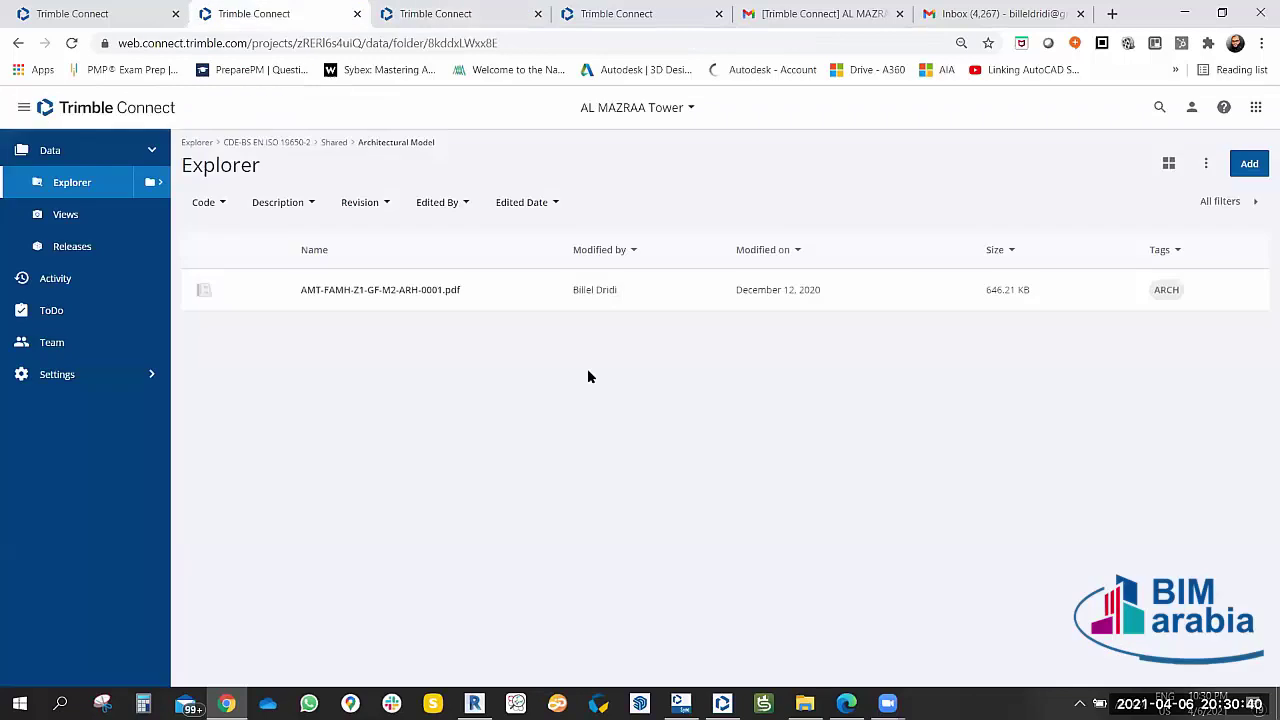
{"action": "left_click", "coordinate": [690, 10]}
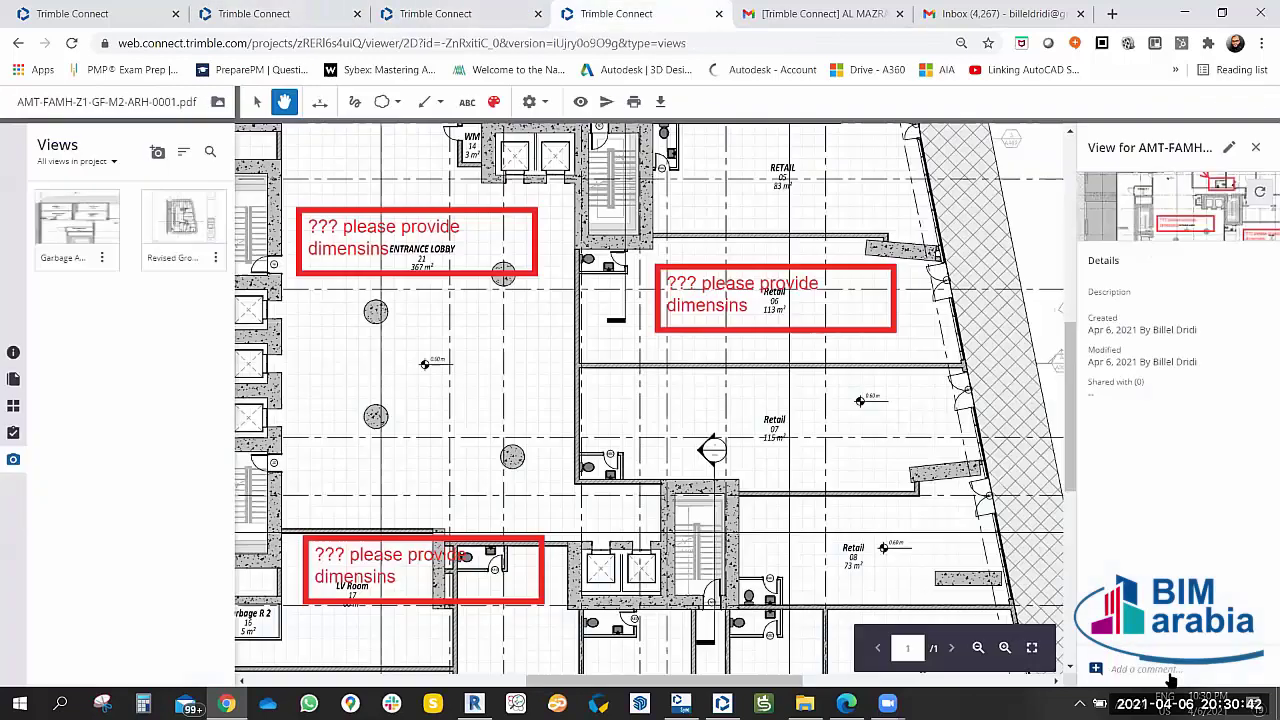
{"action": "left_click", "coordinate": [1168, 671]}
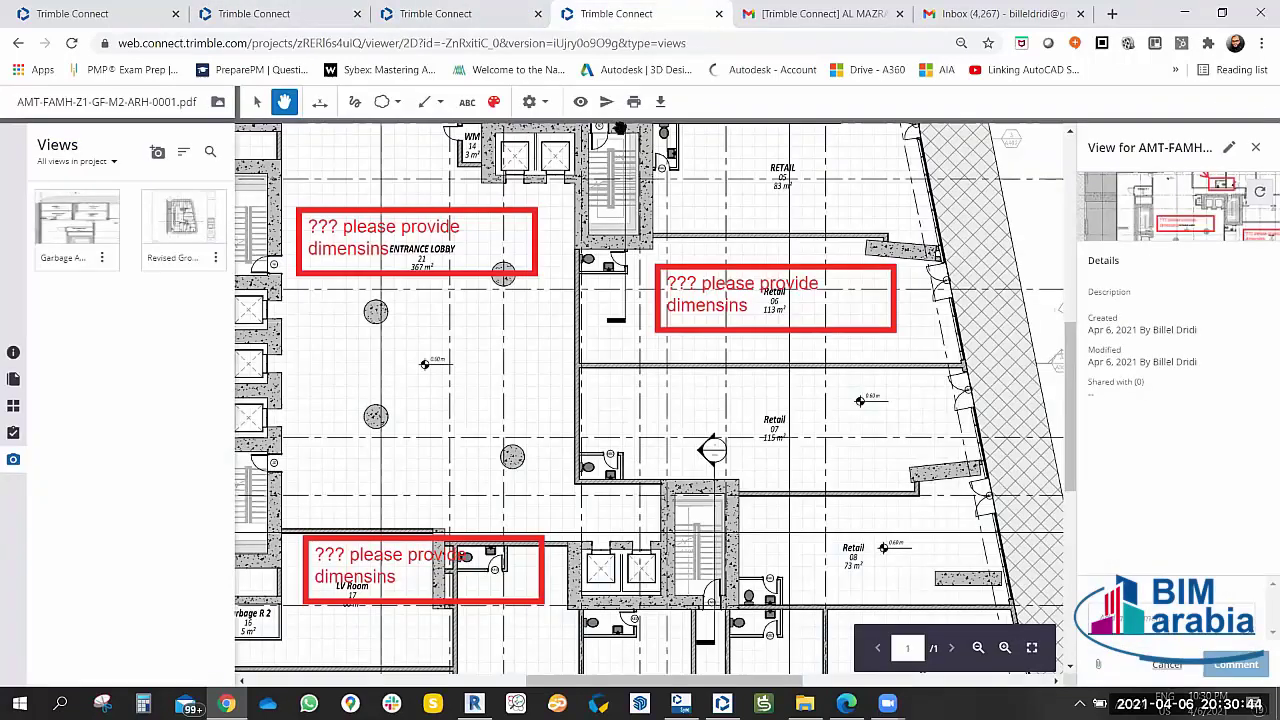
{"action": "left_click", "coordinate": [453, 10]}
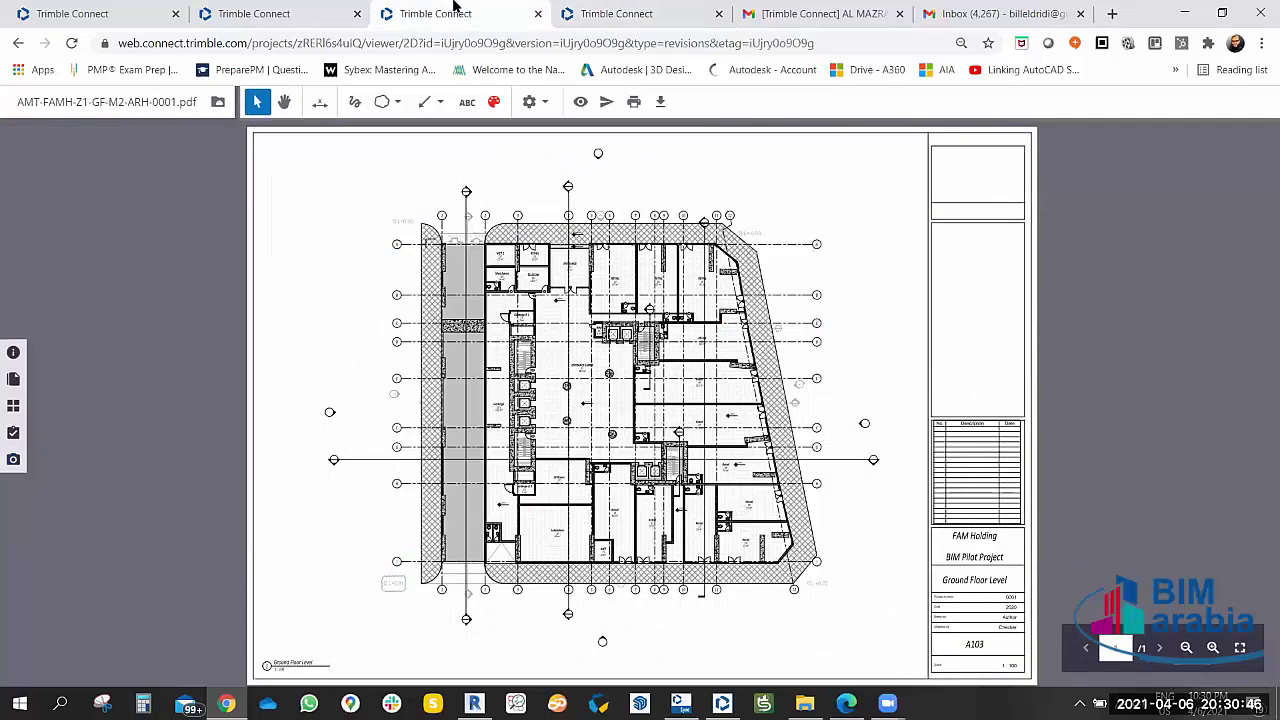
{"action": "left_click", "coordinate": [272, 12]}
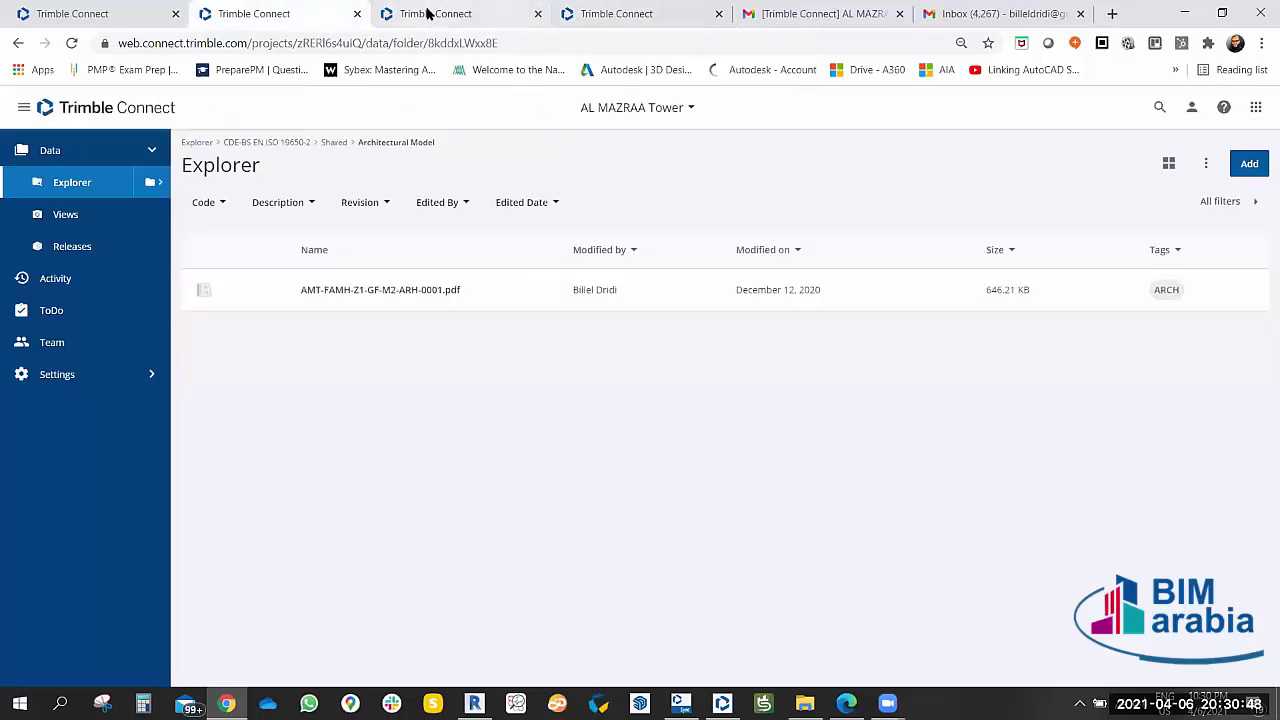
Go from the PDF sheet viewer to the project's ToDo list showing MEP Issues details.
{"action": "left_click", "coordinate": [428, 12]}
{"action": "left_click", "coordinate": [285, 14]}
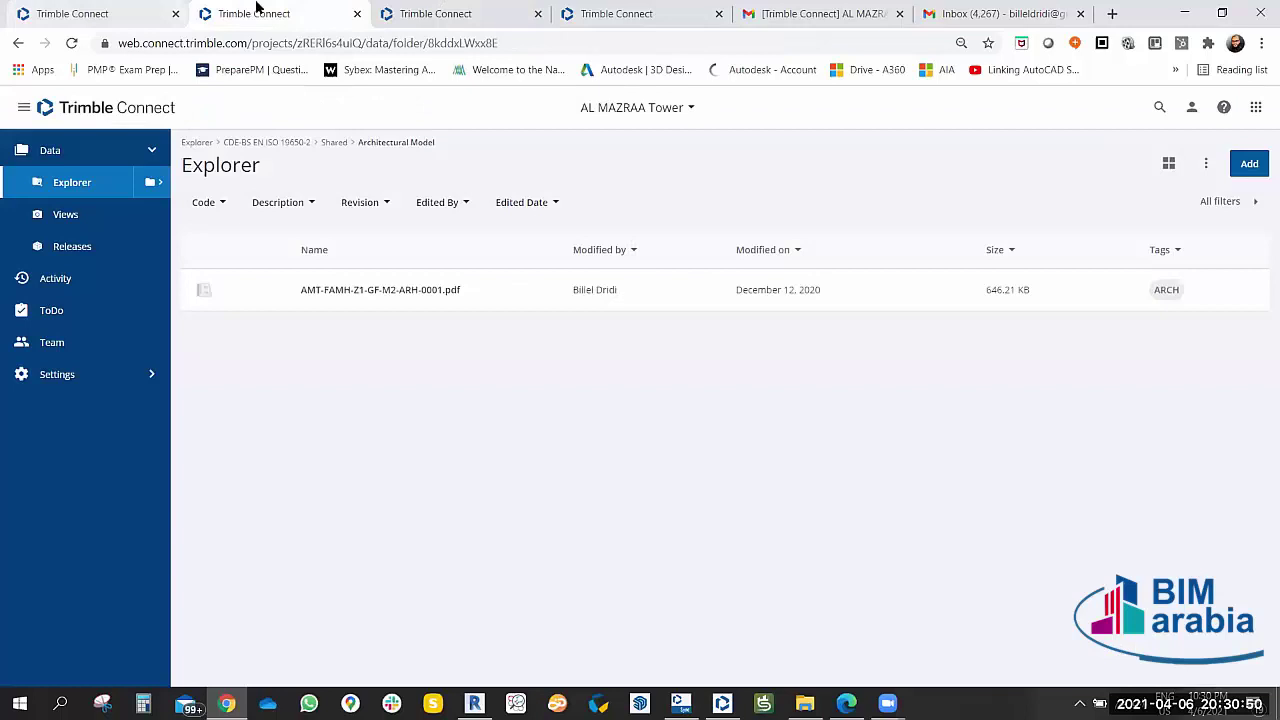
{"action": "left_click", "coordinate": [450, 12]}
{"action": "left_click", "coordinate": [620, 10]}
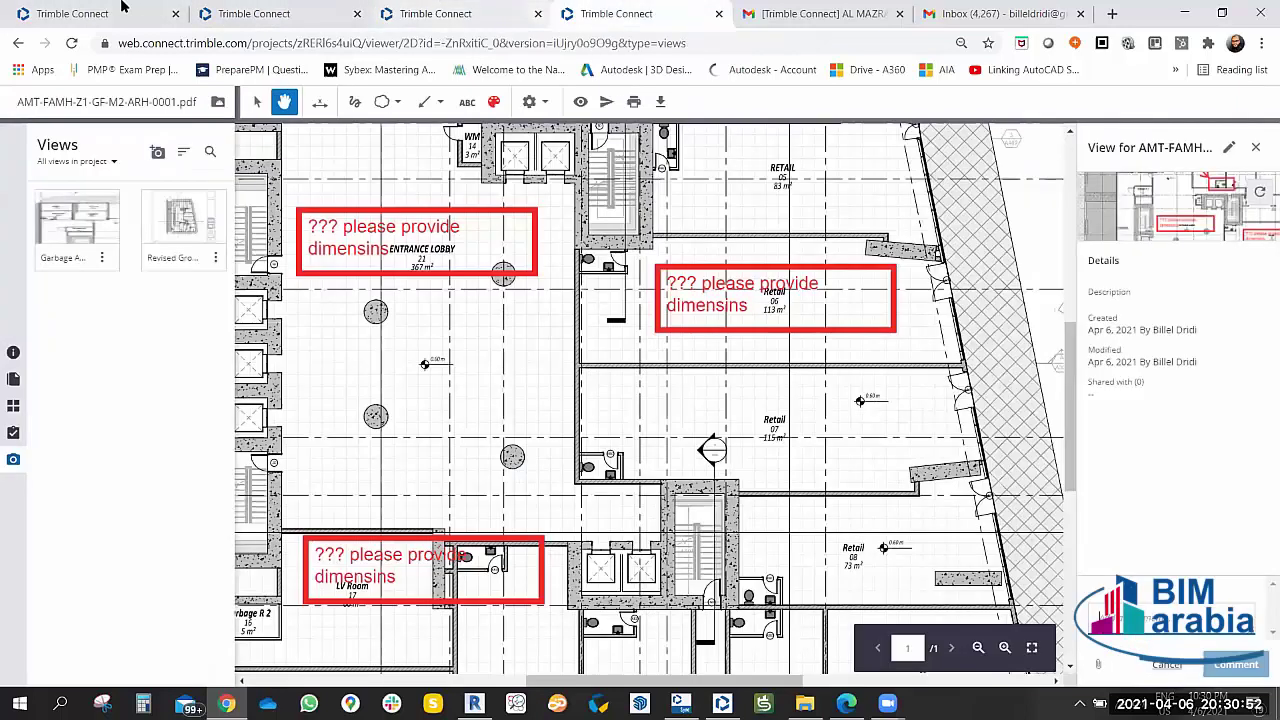
{"action": "left_click", "coordinate": [125, 10]}
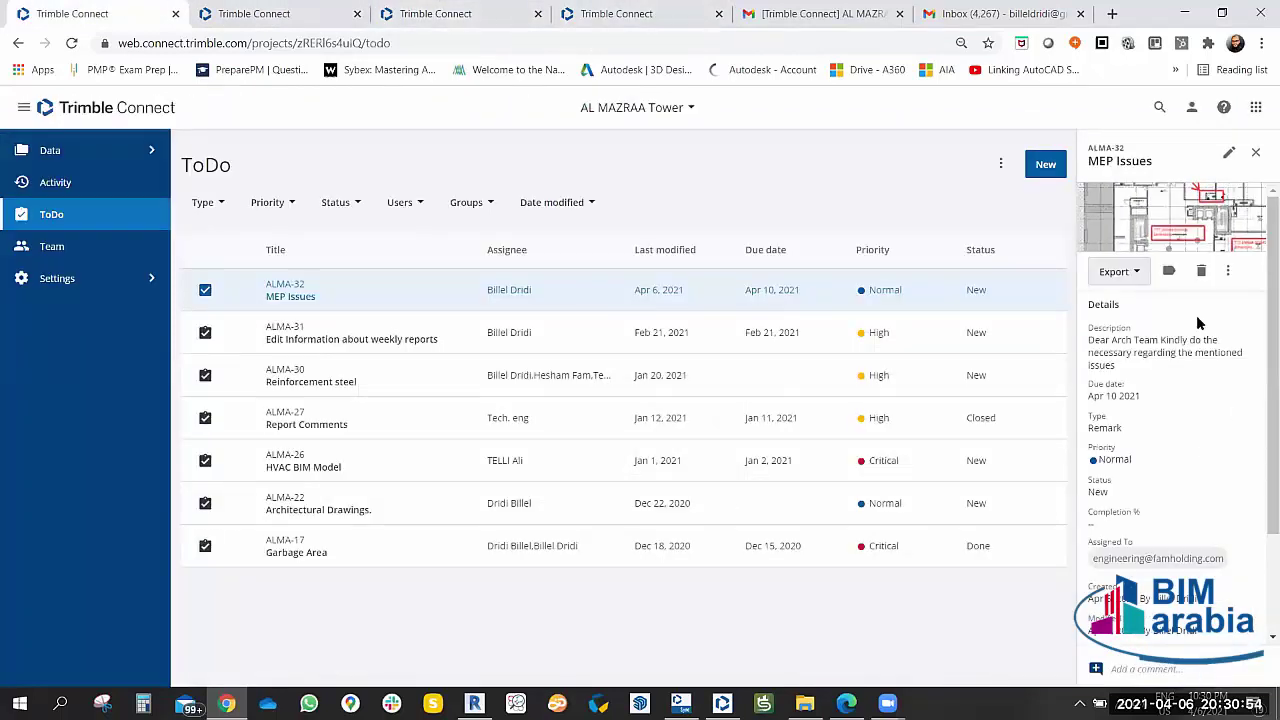
Save MEP Issues as In Progress at 15% complete, then bring Gmail forward.
{"action": "left_click", "coordinate": [1230, 155]}
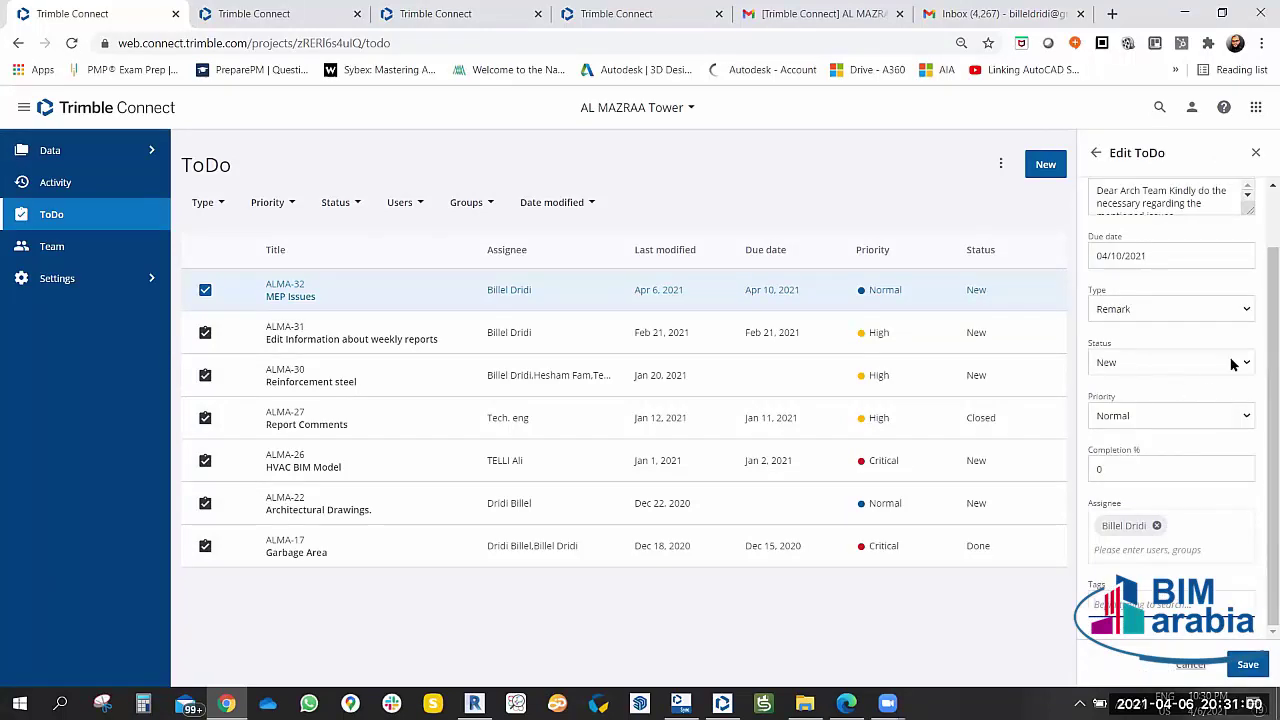
{"action": "left_click", "coordinate": [1247, 363]}
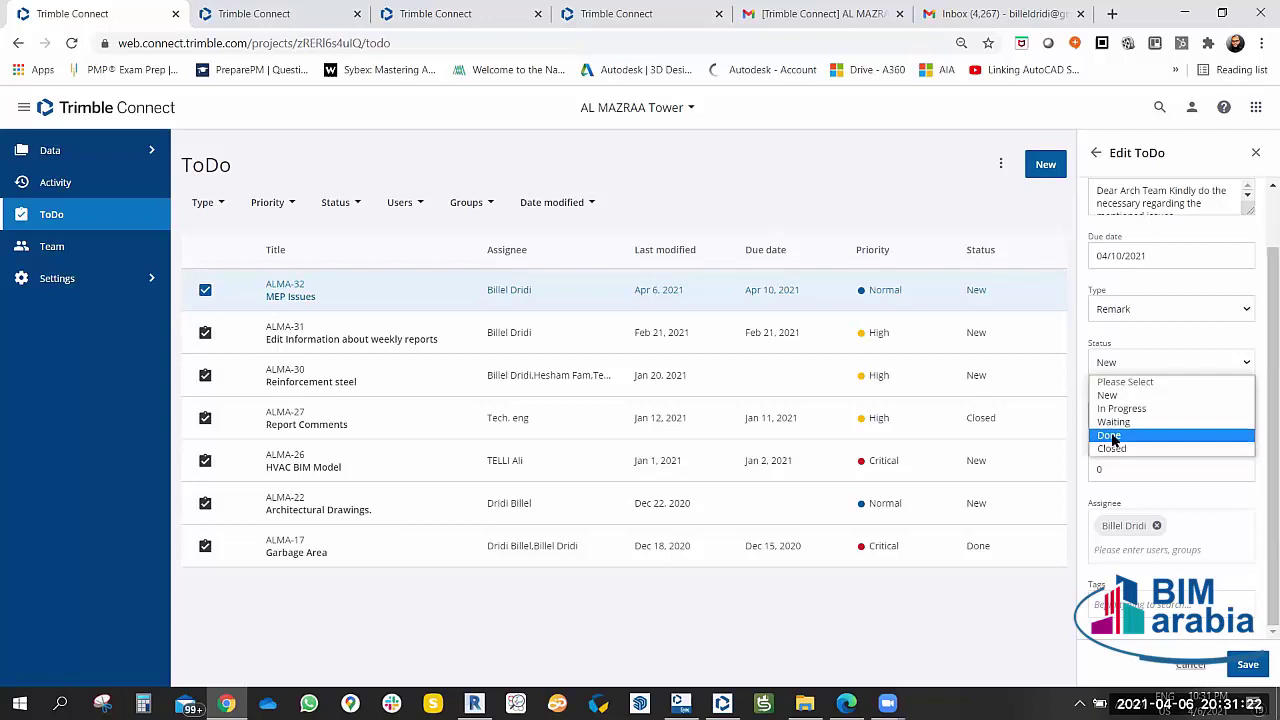
{"action": "left_click", "coordinate": [1125, 408]}
{"action": "left_click", "coordinate": [1079, 468]}
{"action": "type", "text": "1"}
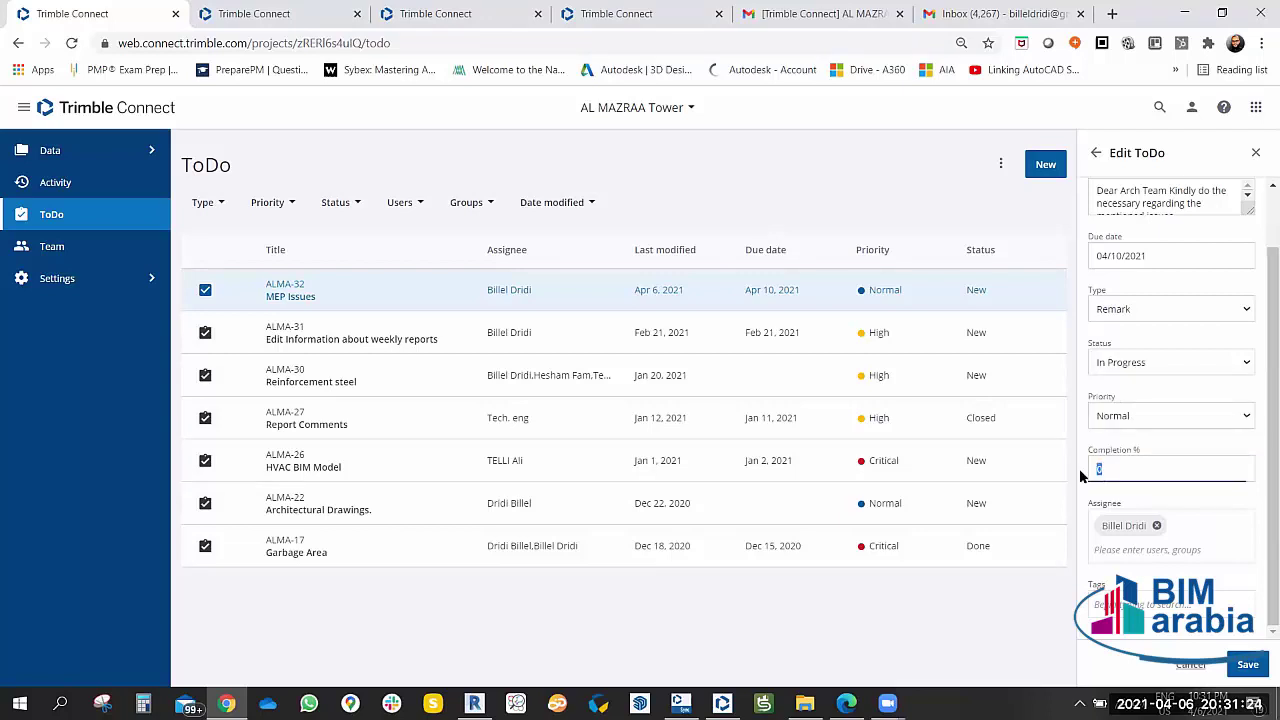
{"action": "type", "text": "5"}
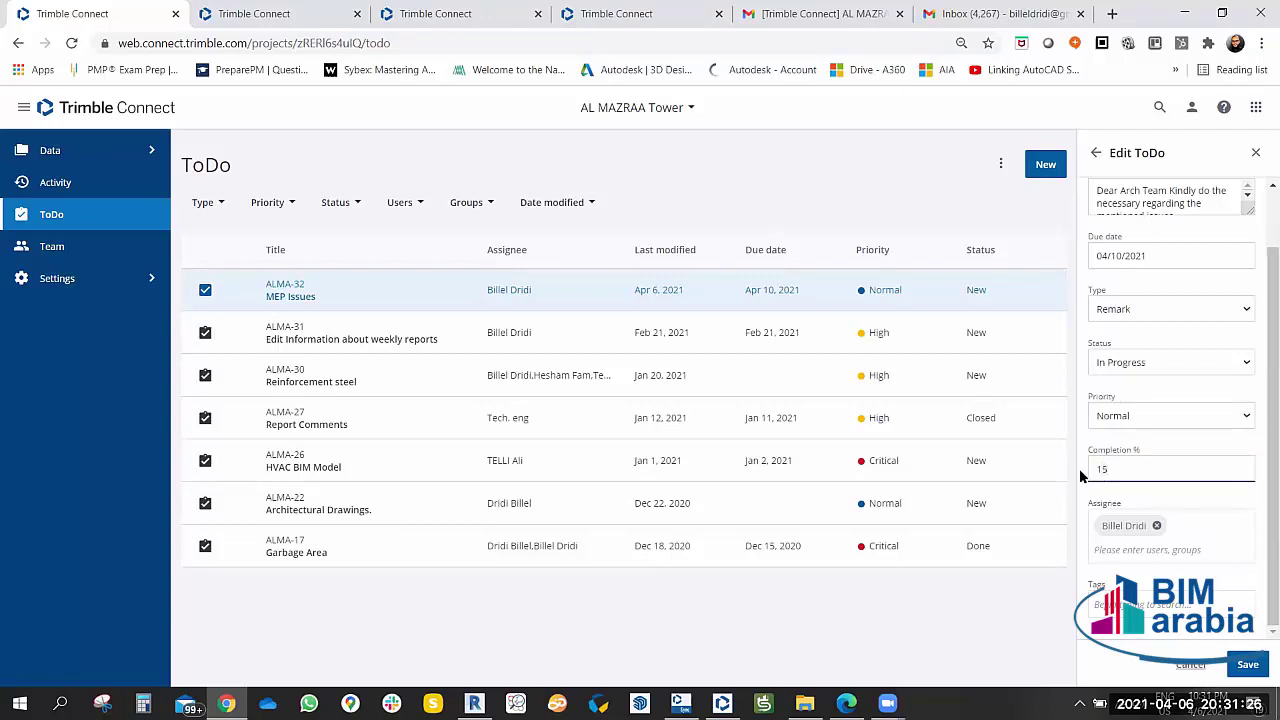
{"action": "left_click", "coordinate": [1247, 664]}
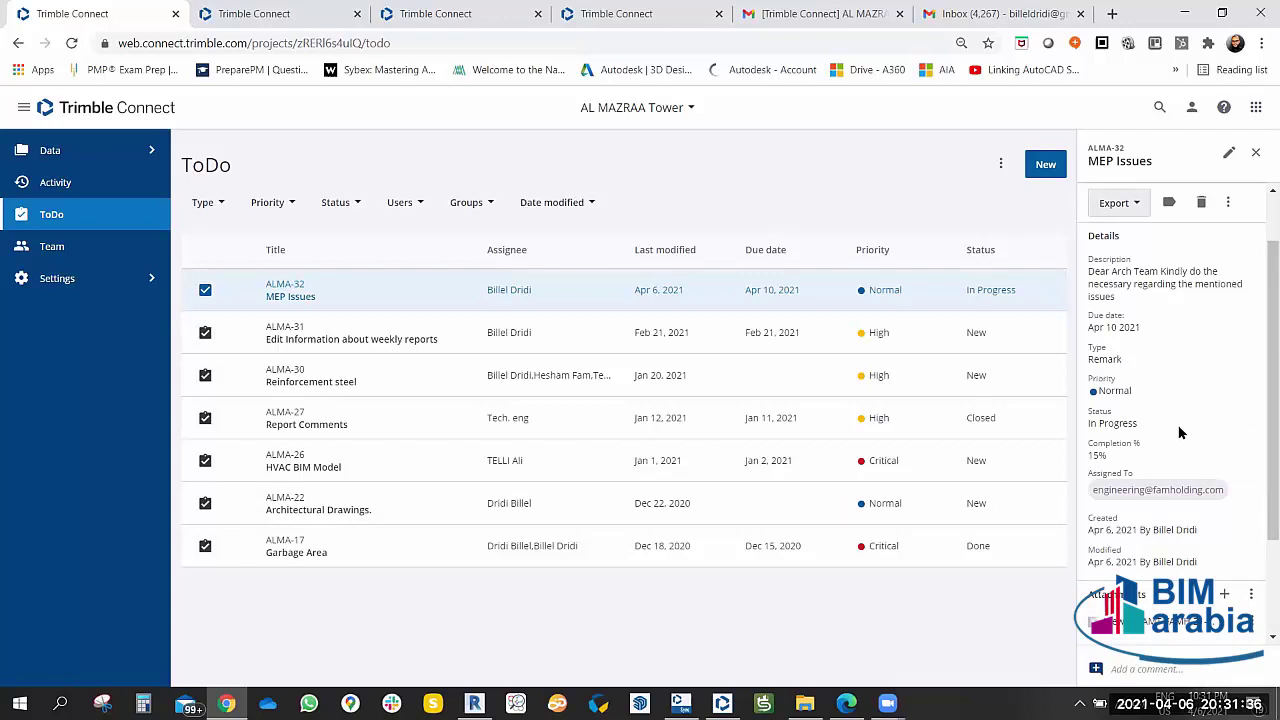
{"action": "left_click", "coordinate": [988, 18]}
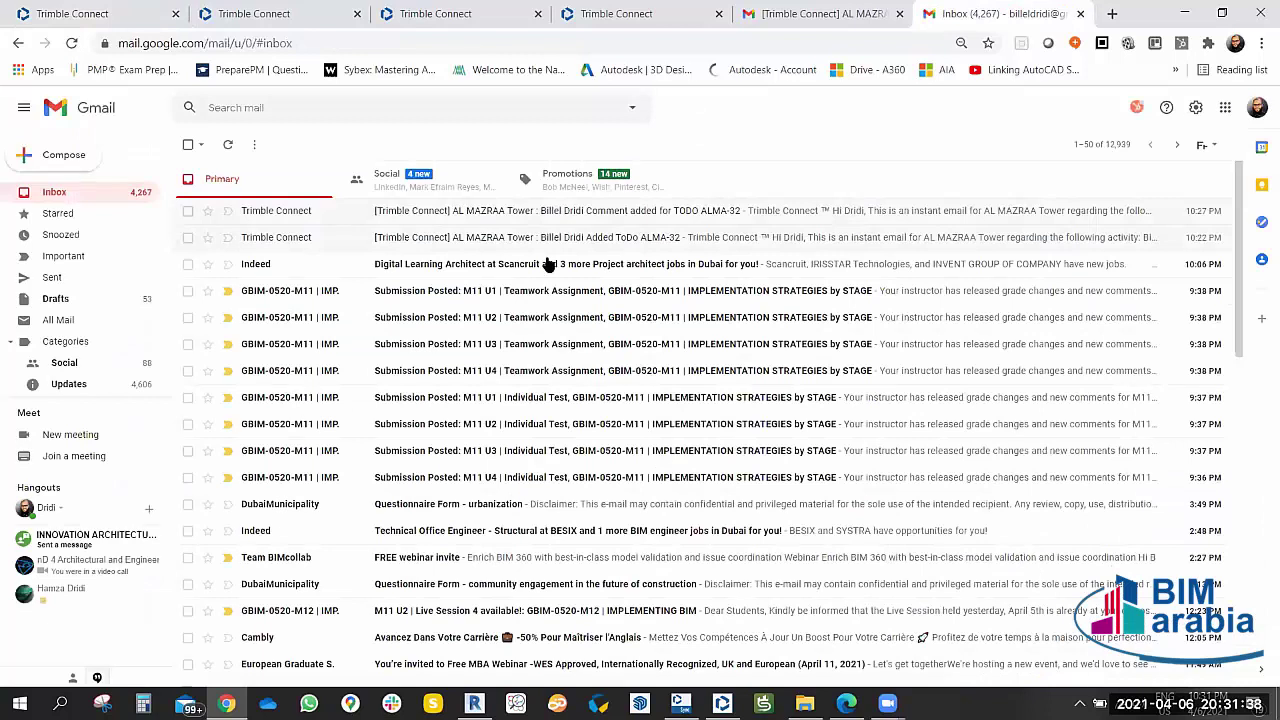
Reload both Gmail inboxes to check for new Trimble Connect notifications.
{"action": "left_click", "coordinate": [766, 20]}
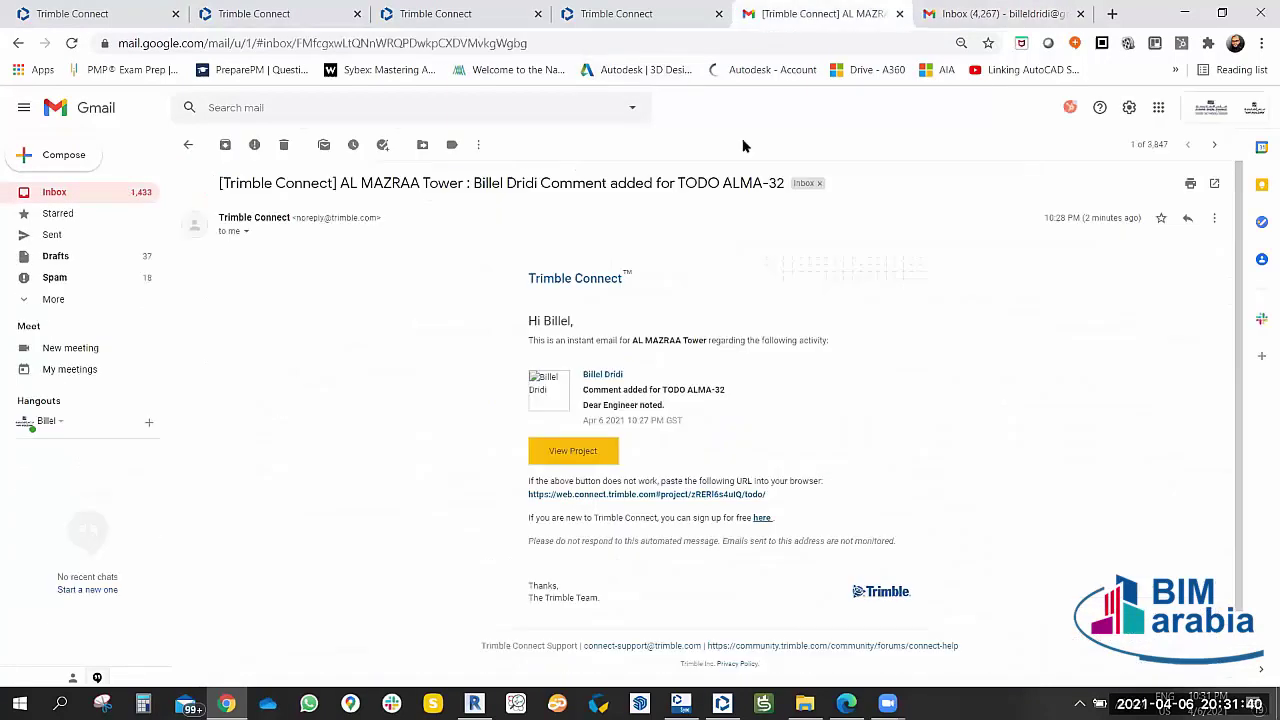
{"action": "left_click", "coordinate": [67, 189]}
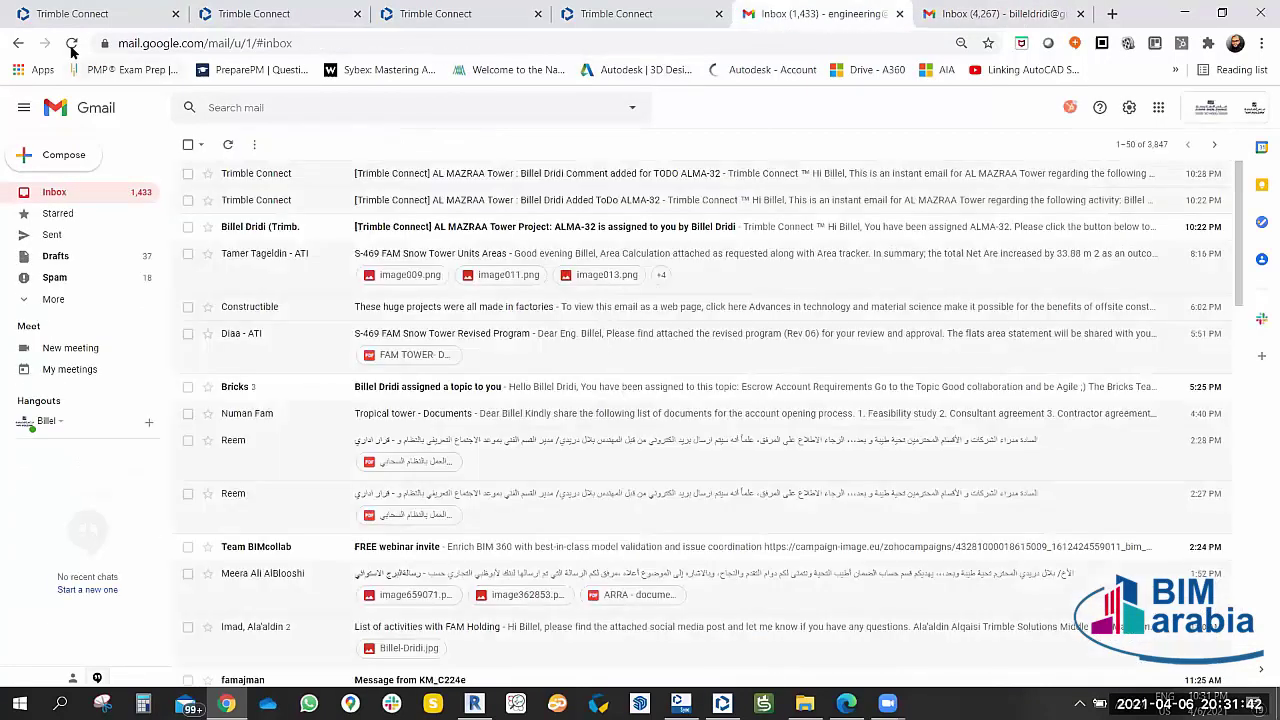
{"action": "left_click", "coordinate": [72, 43]}
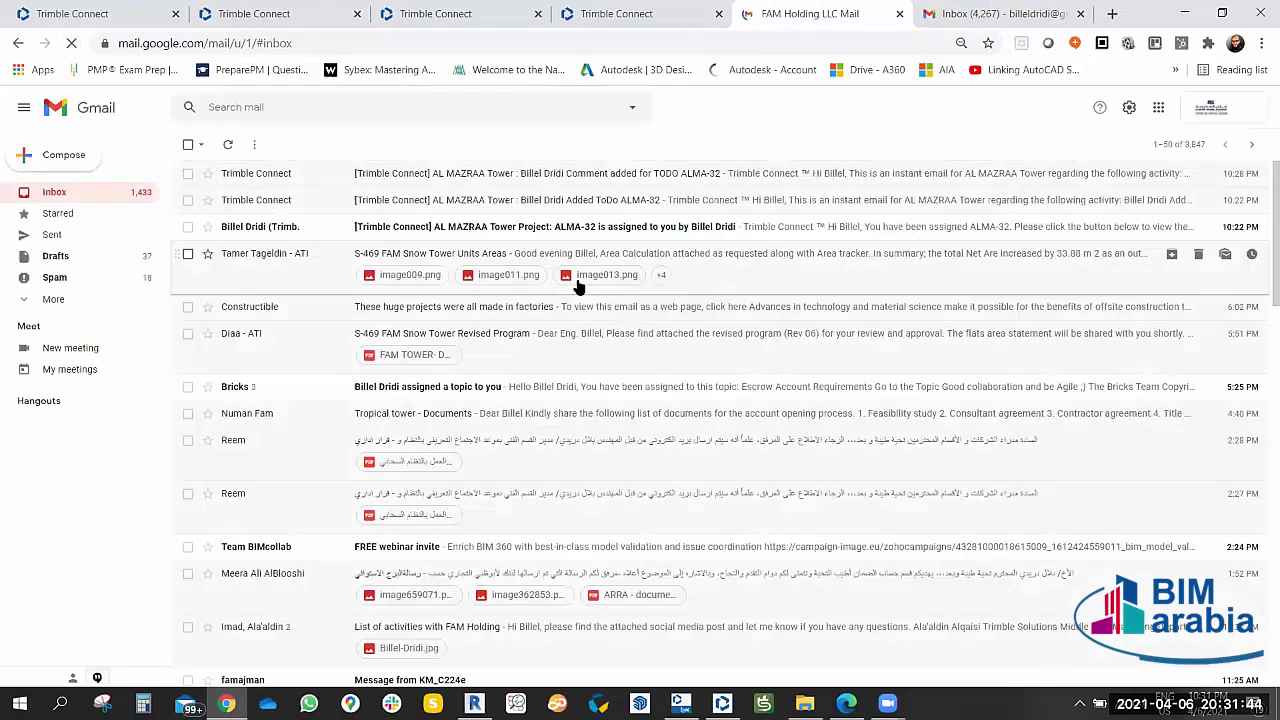
{"action": "left_click", "coordinate": [944, 13]}
{"action": "left_click", "coordinate": [72, 43]}
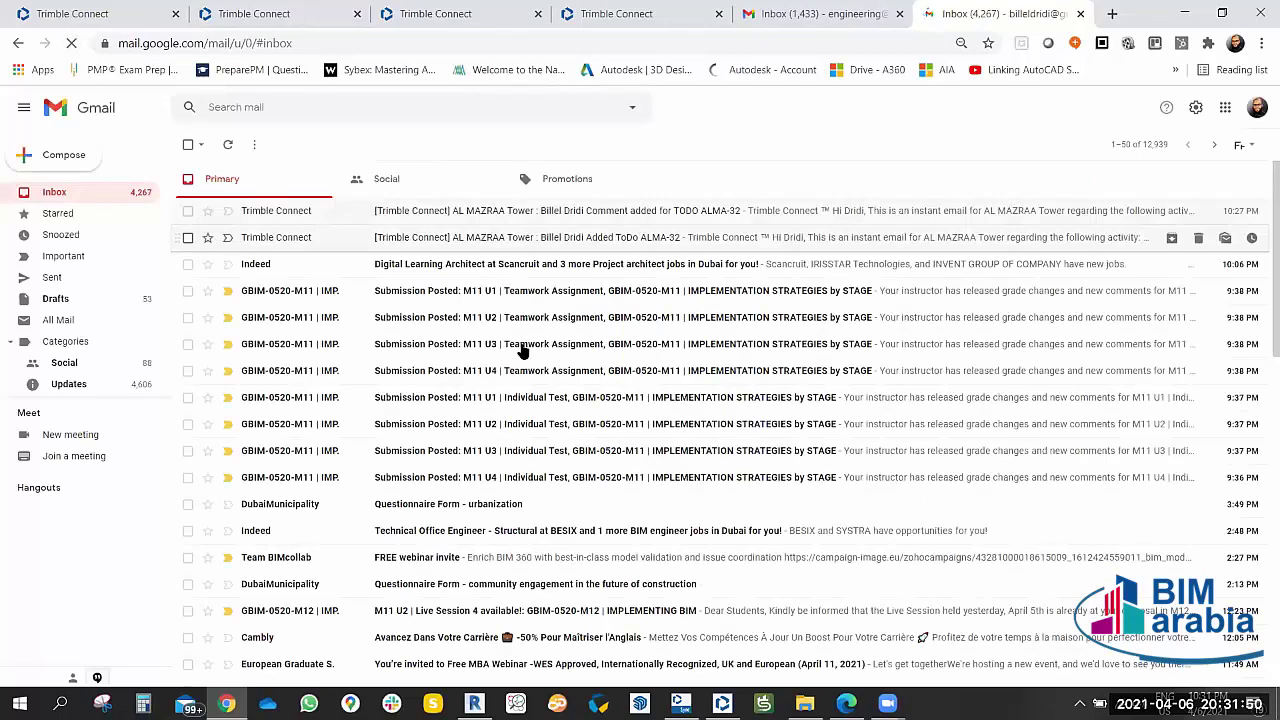
{"action": "left_click", "coordinate": [74, 45]}
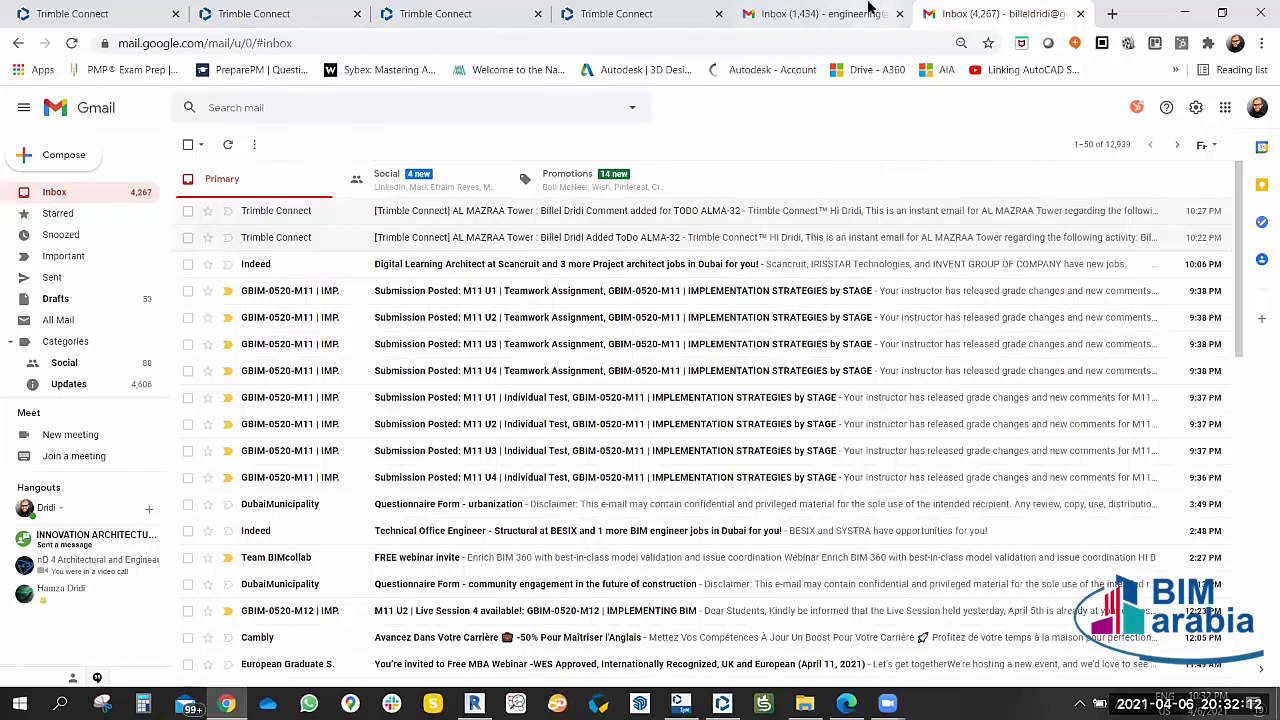
Read the ALMA-32 update email showing progress changed from 0 to 15.
{"action": "left_click", "coordinate": [830, 14]}
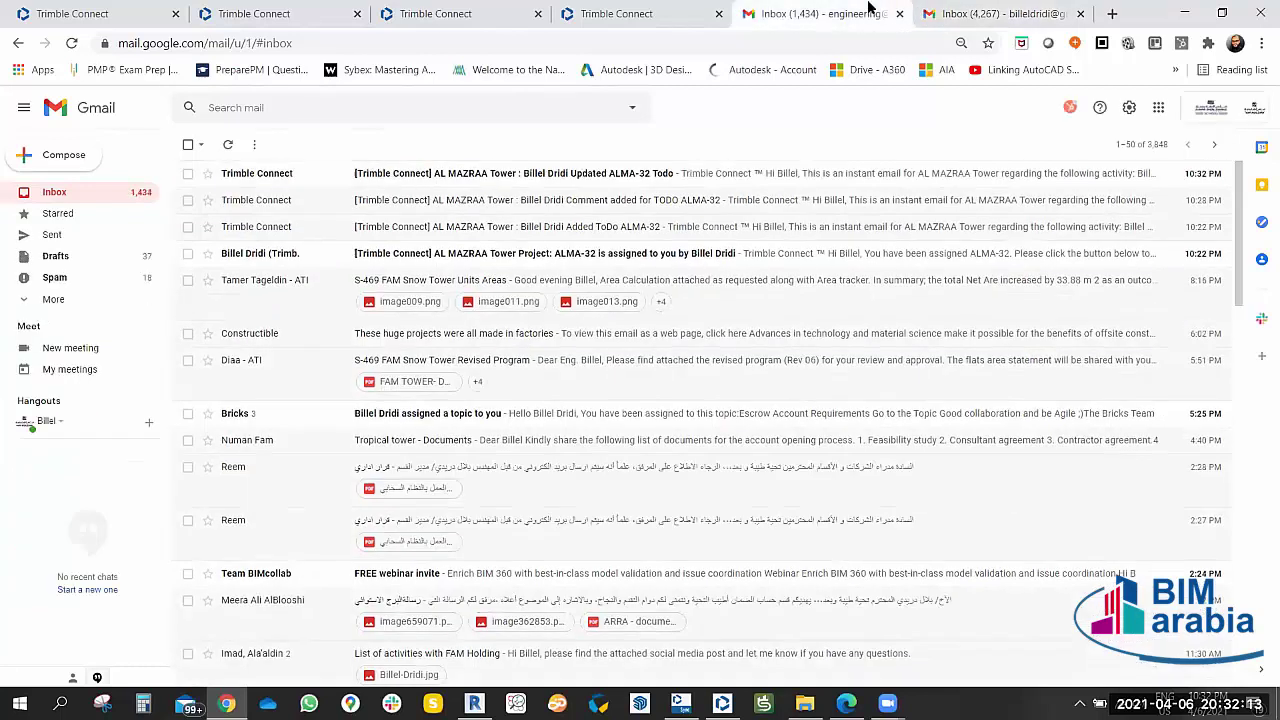
{"action": "left_click", "coordinate": [606, 177]}
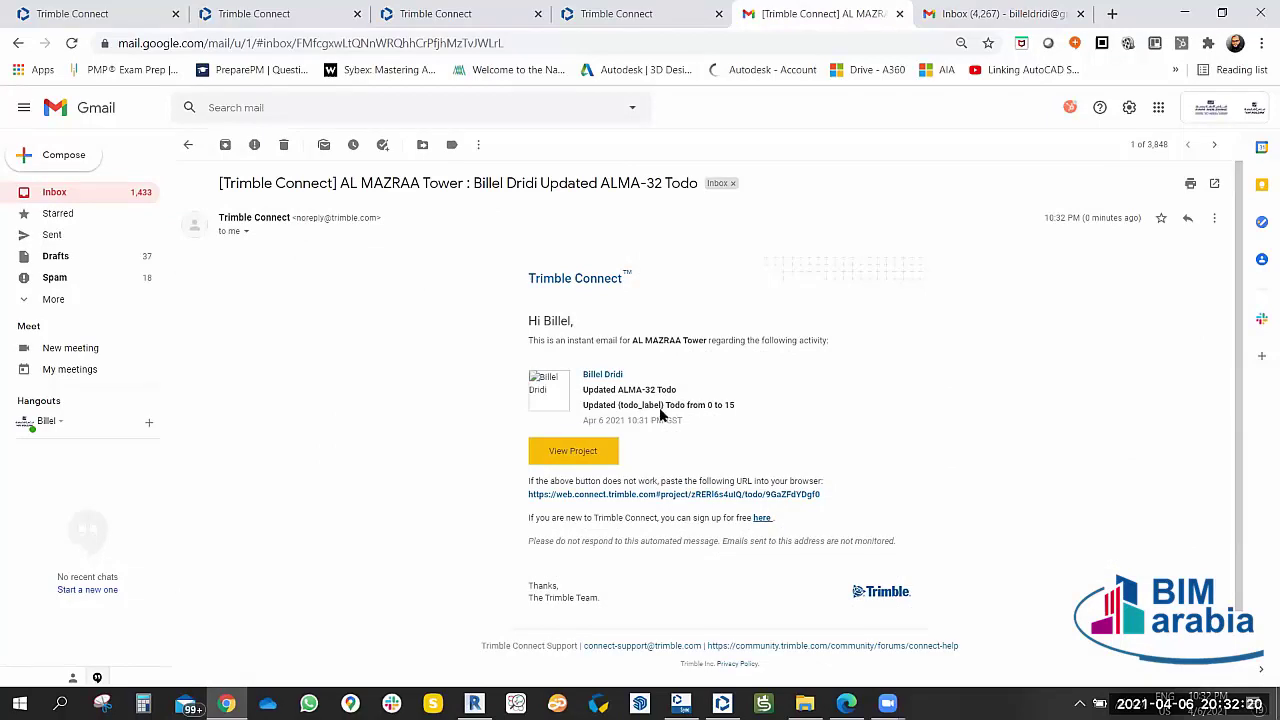
{"action": "left_click_drag", "start_coordinate": [721, 405], "coordinate": [741, 408]}
{"action": "scroll", "coordinate": [728, 428], "scroll_direction": "down", "scroll_amount": 1}
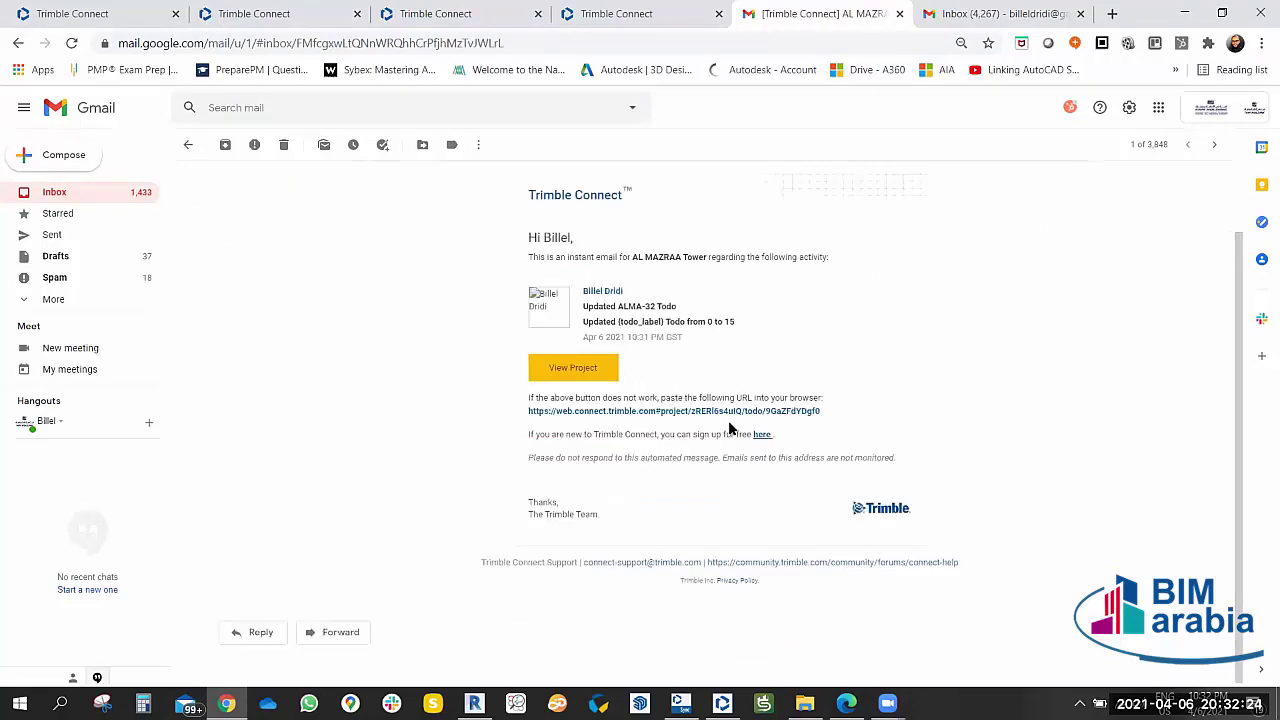
{"action": "scroll", "coordinate": [776, 355], "scroll_direction": "up", "scroll_amount": 1}
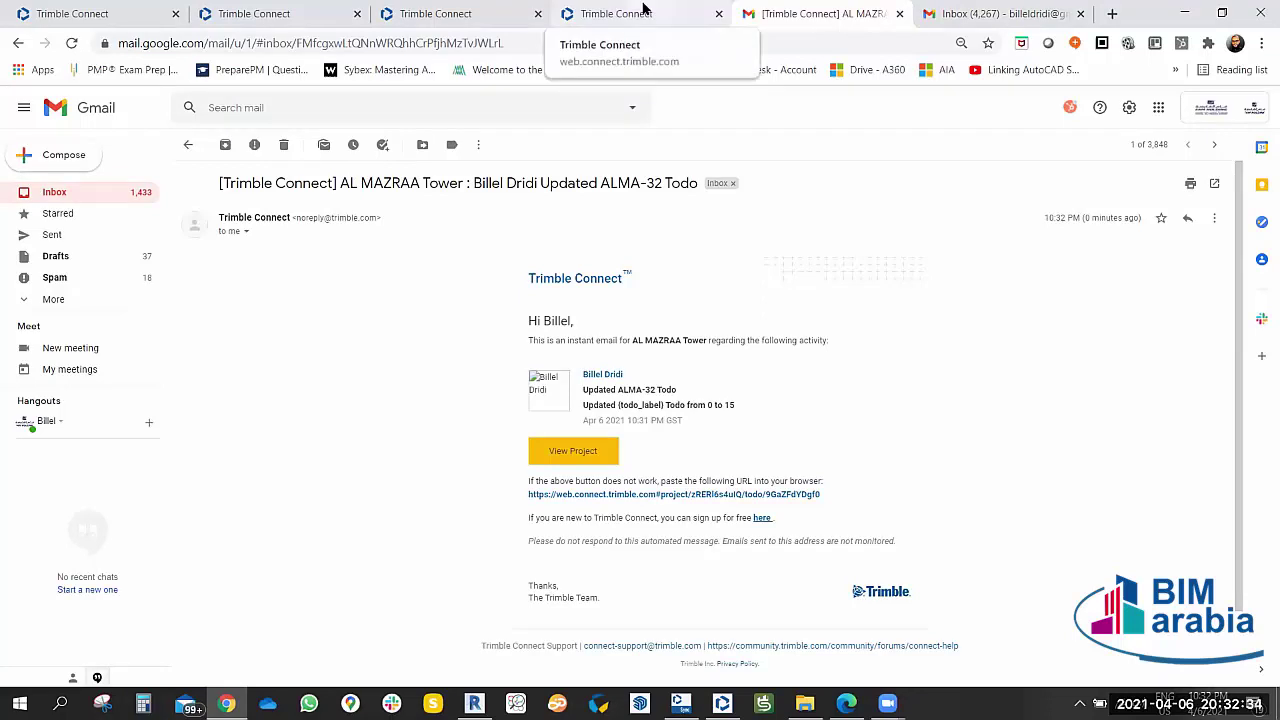
{"action": "left_click", "coordinate": [643, 10]}
Open the MEP Issues ToDo for editing from the Trimble Connect ToDo list.
{"action": "left_click", "coordinate": [490, 10]}
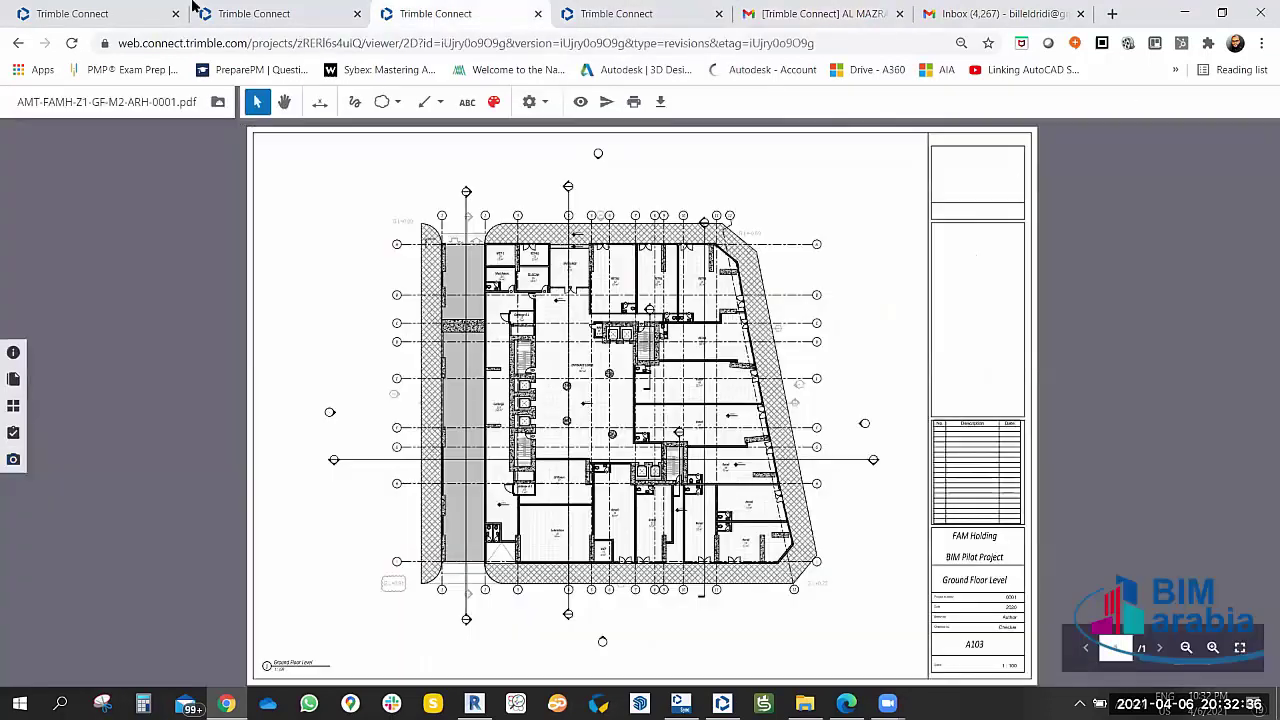
{"action": "left_click", "coordinate": [275, 10]}
{"action": "left_click", "coordinate": [110, 12]}
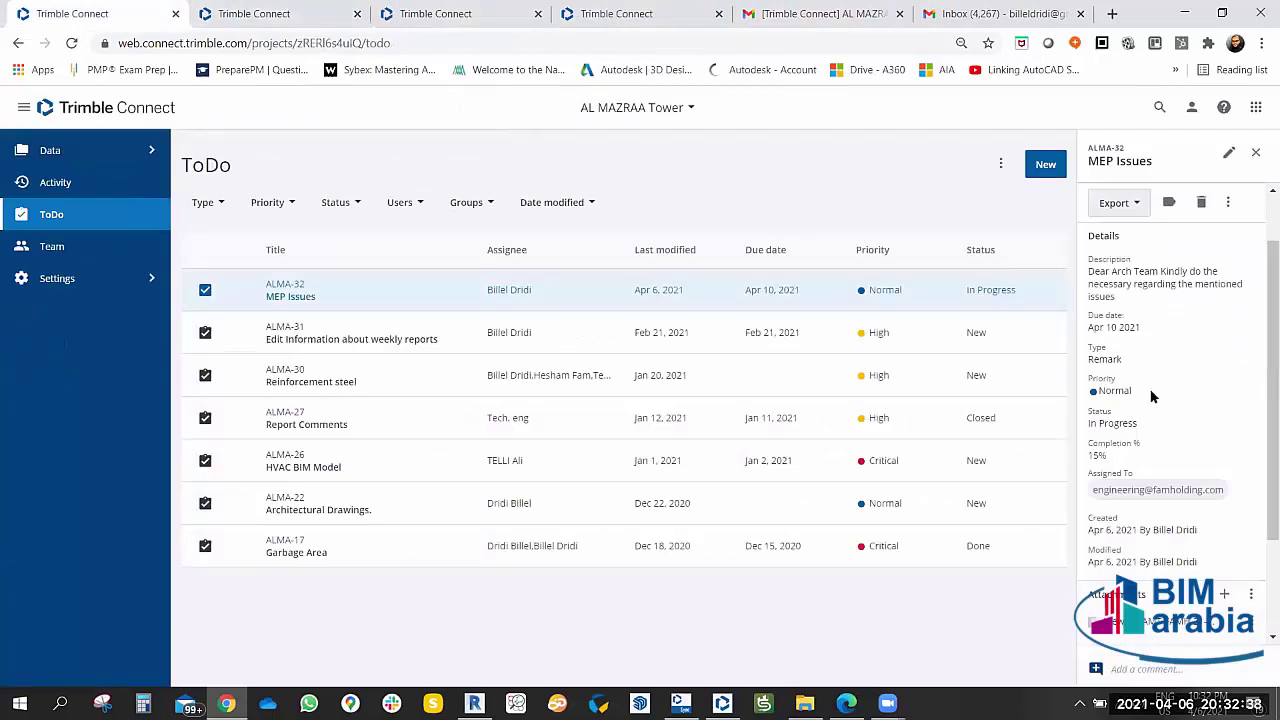
{"action": "left_click", "coordinate": [1229, 152]}
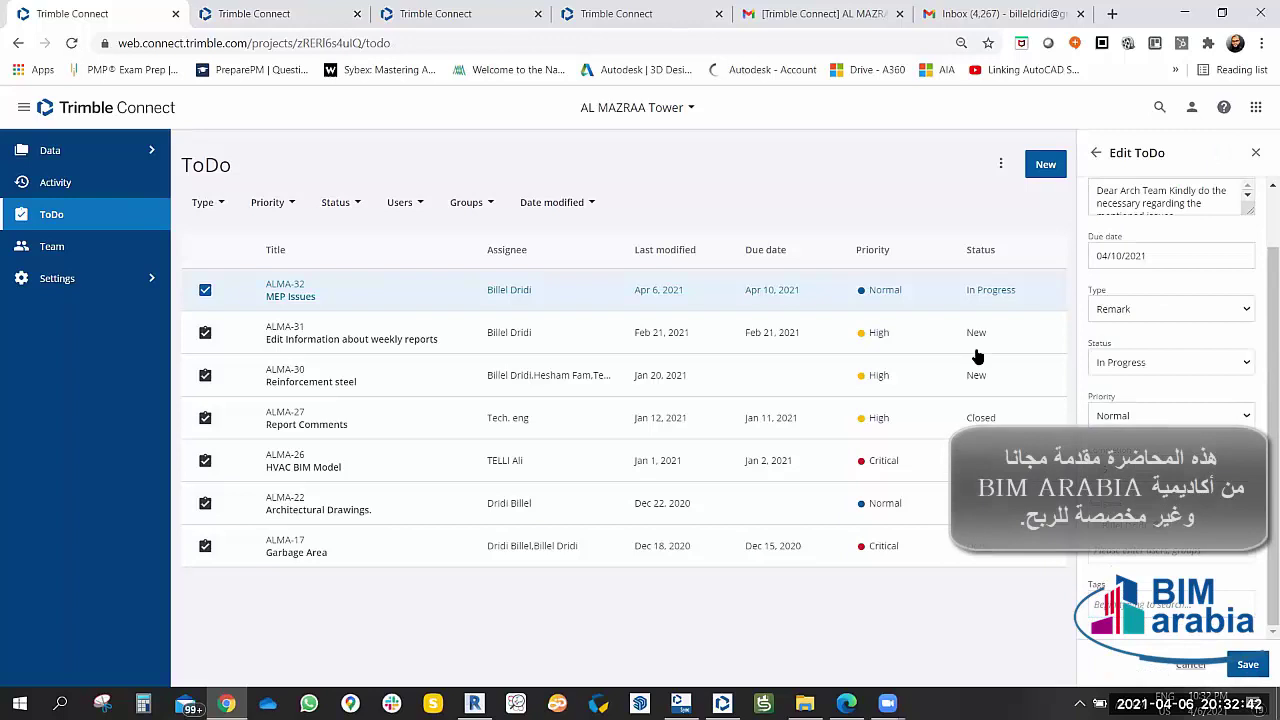
Reload the second Gmail inbox and read its new ALMA-32 update email.
{"action": "left_click", "coordinate": [945, 12]}
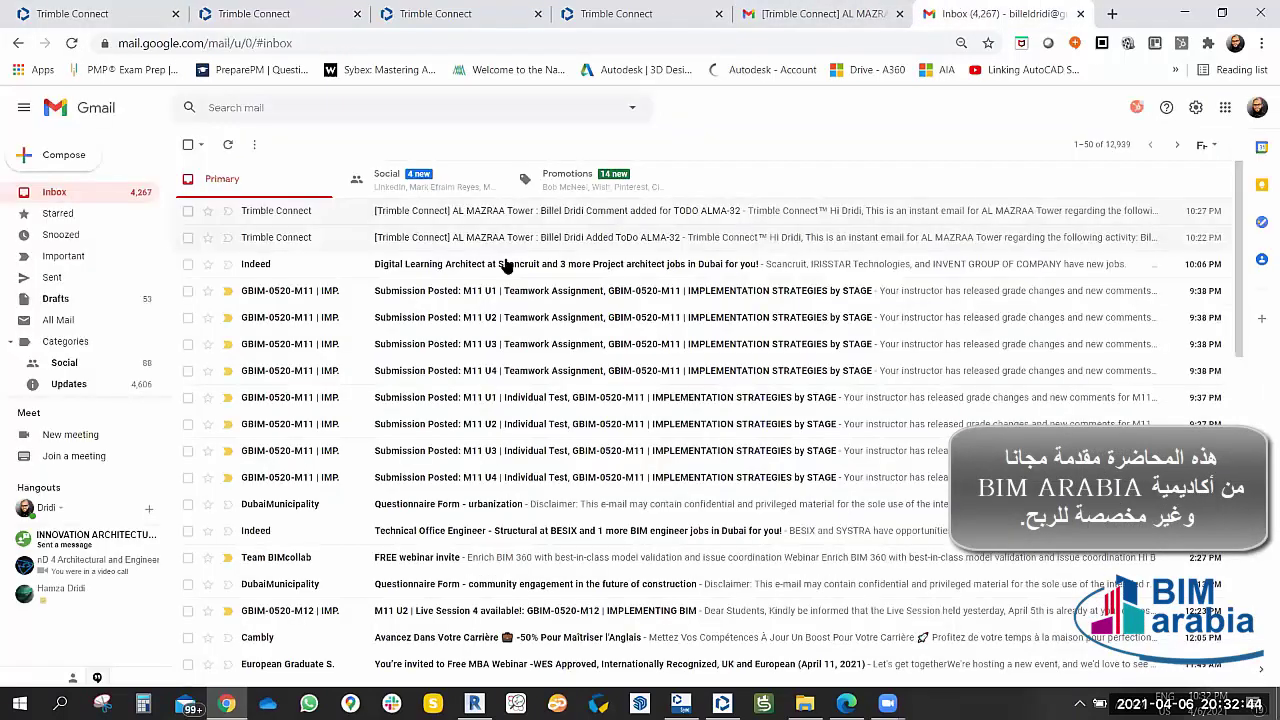
{"action": "left_click", "coordinate": [70, 44]}
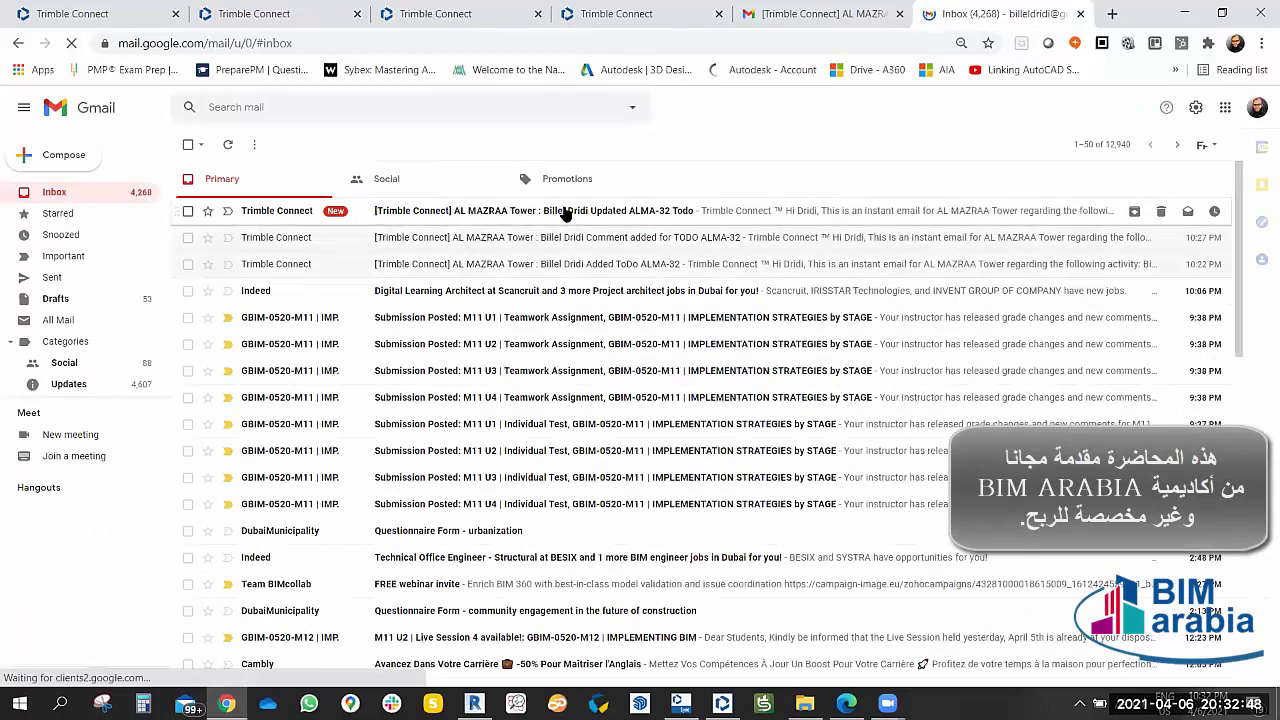
{"action": "left_click", "coordinate": [566, 211]}
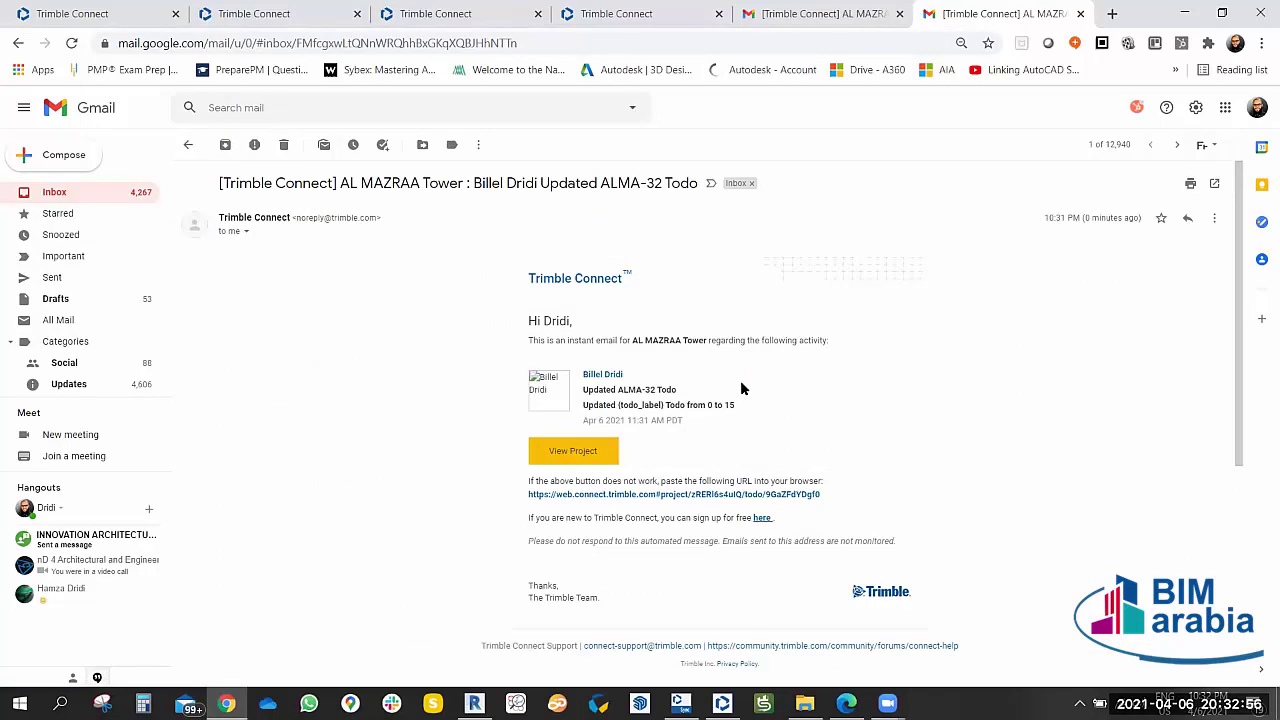
{"action": "left_click", "coordinate": [105, 12]}
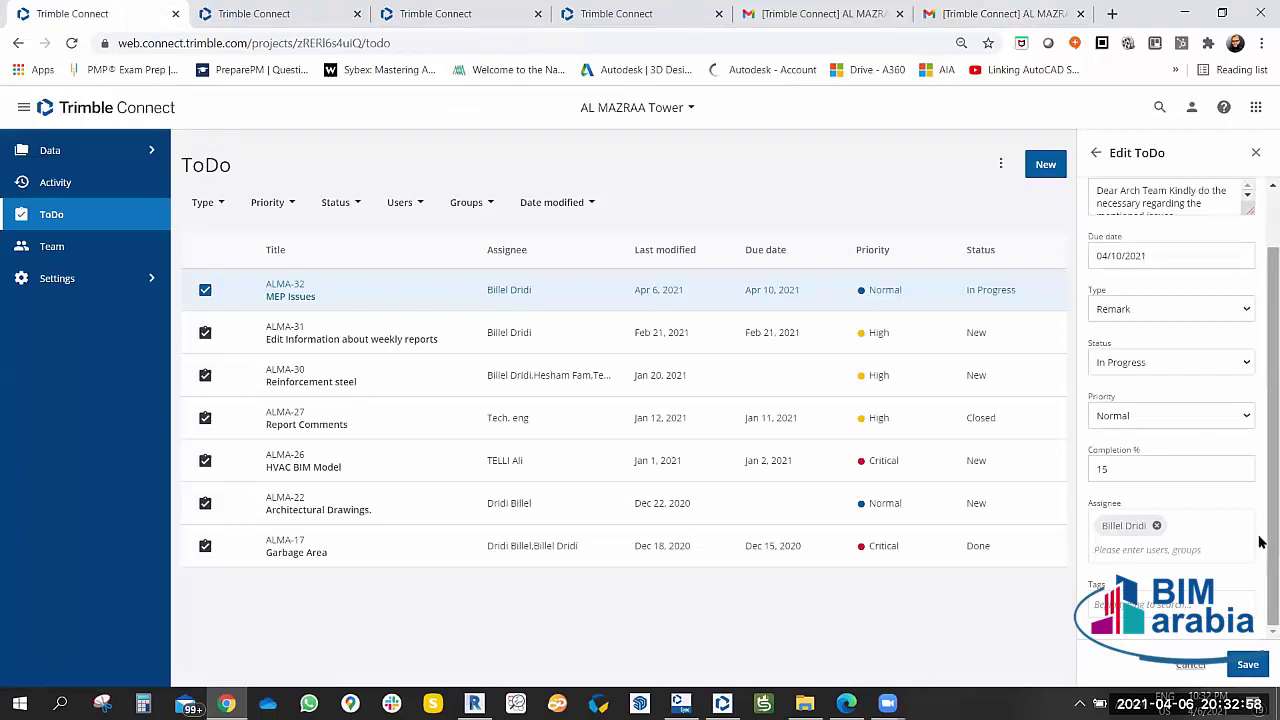
Save MEP Issues with status Done, 100% completion and Normal priority.
{"action": "left_click", "coordinate": [1148, 463]}
{"action": "key", "text": "BackSpace"}
{"action": "type", "text": "0"}
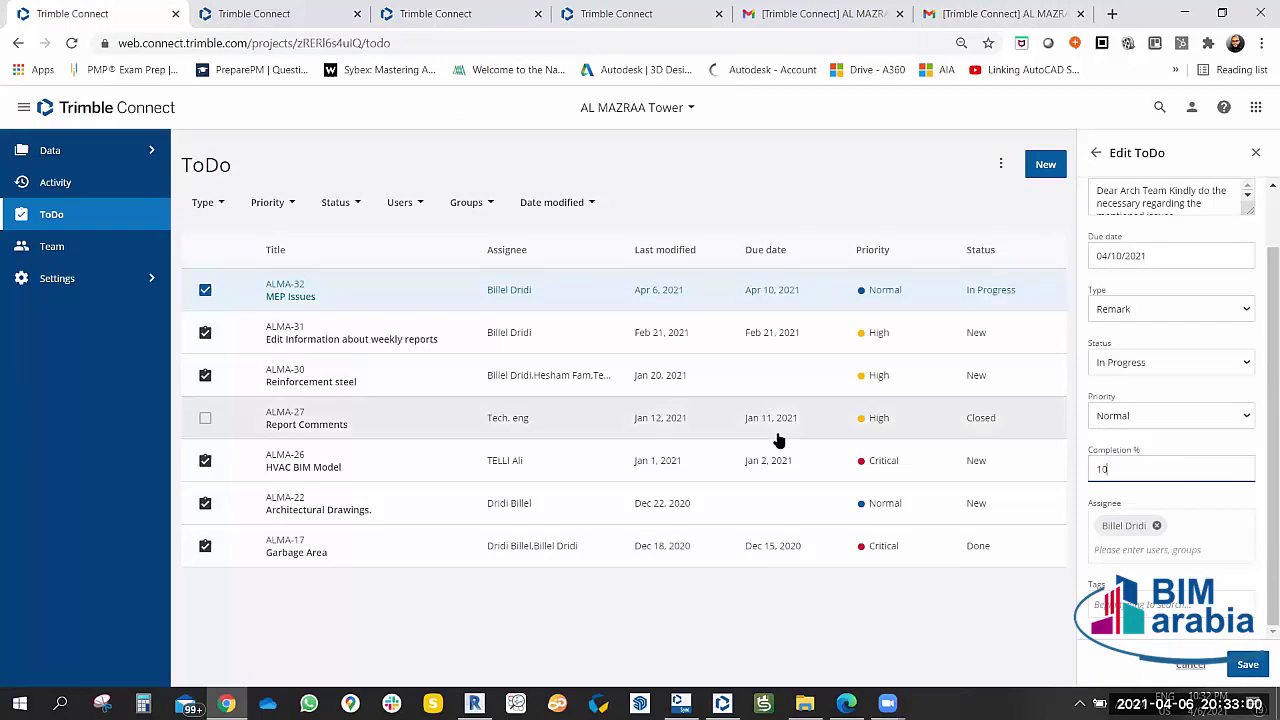
{"action": "type", "text": "/20"}
{"action": "left_click", "coordinate": [1245, 425]}
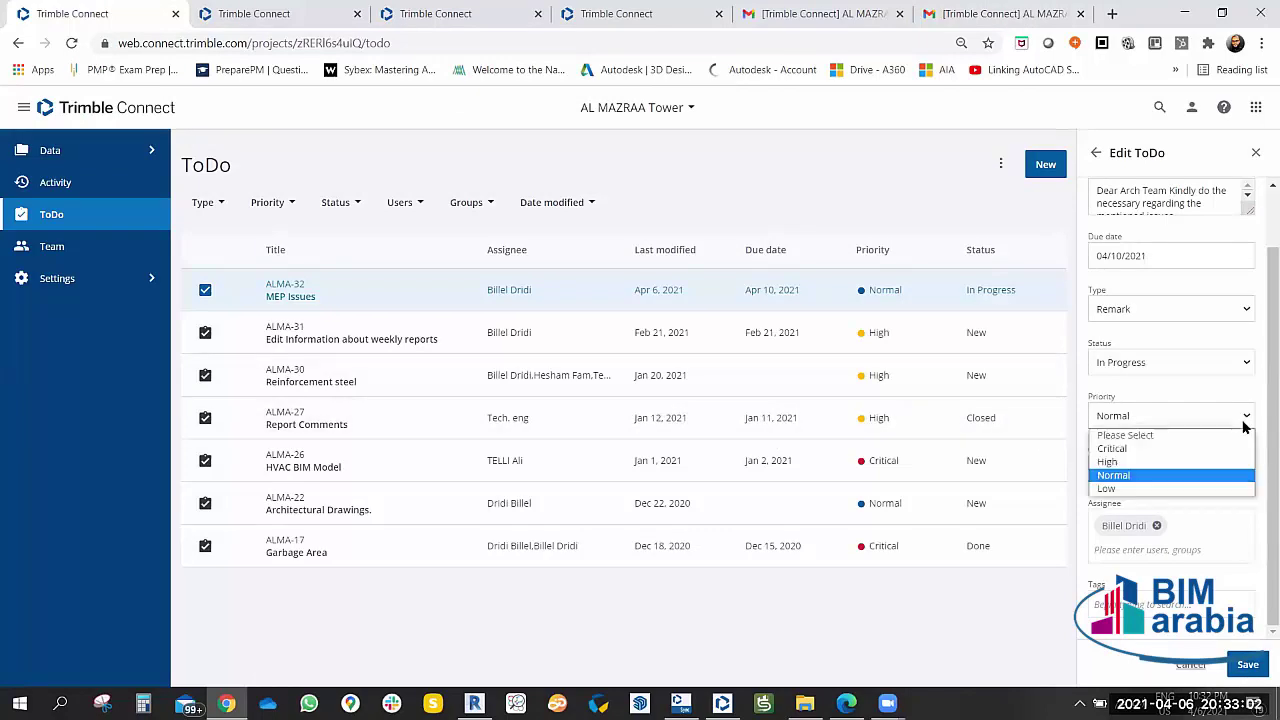
{"action": "left_click", "coordinate": [1245, 425]}
{"action": "left_click", "coordinate": [1237, 366]}
{"action": "left_click", "coordinate": [1111, 443]}
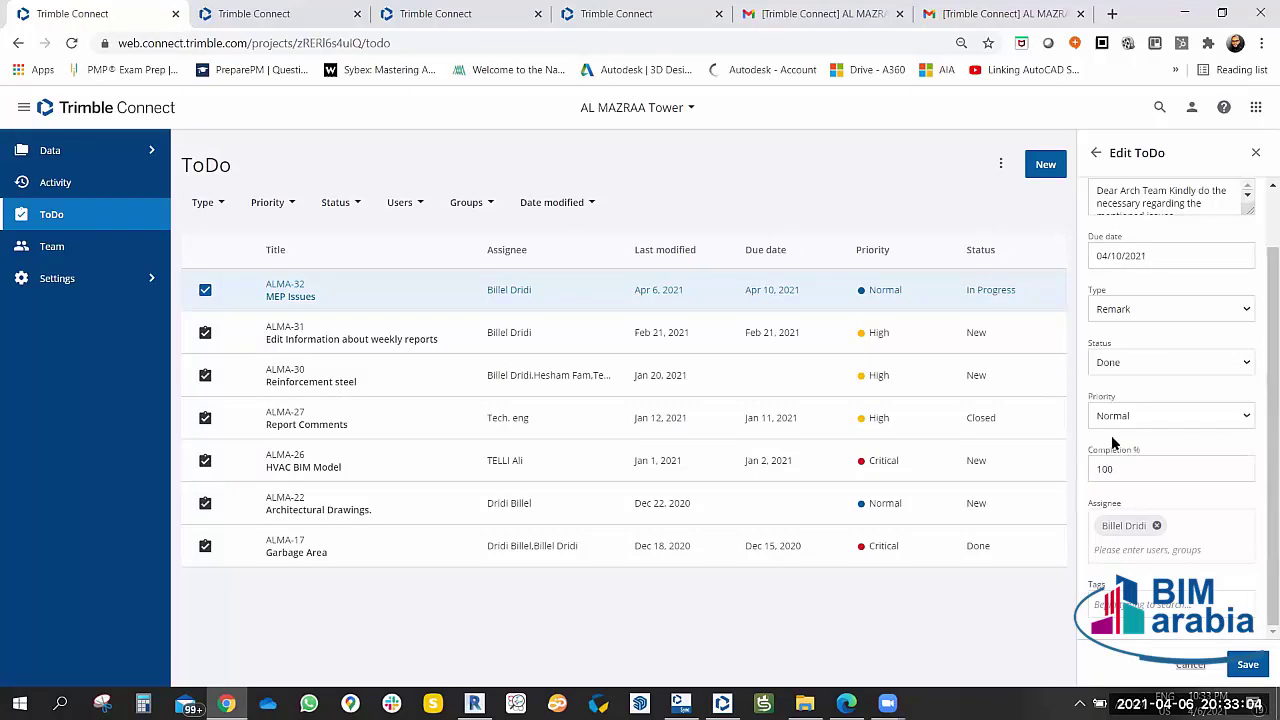
{"action": "left_click", "coordinate": [1248, 664]}
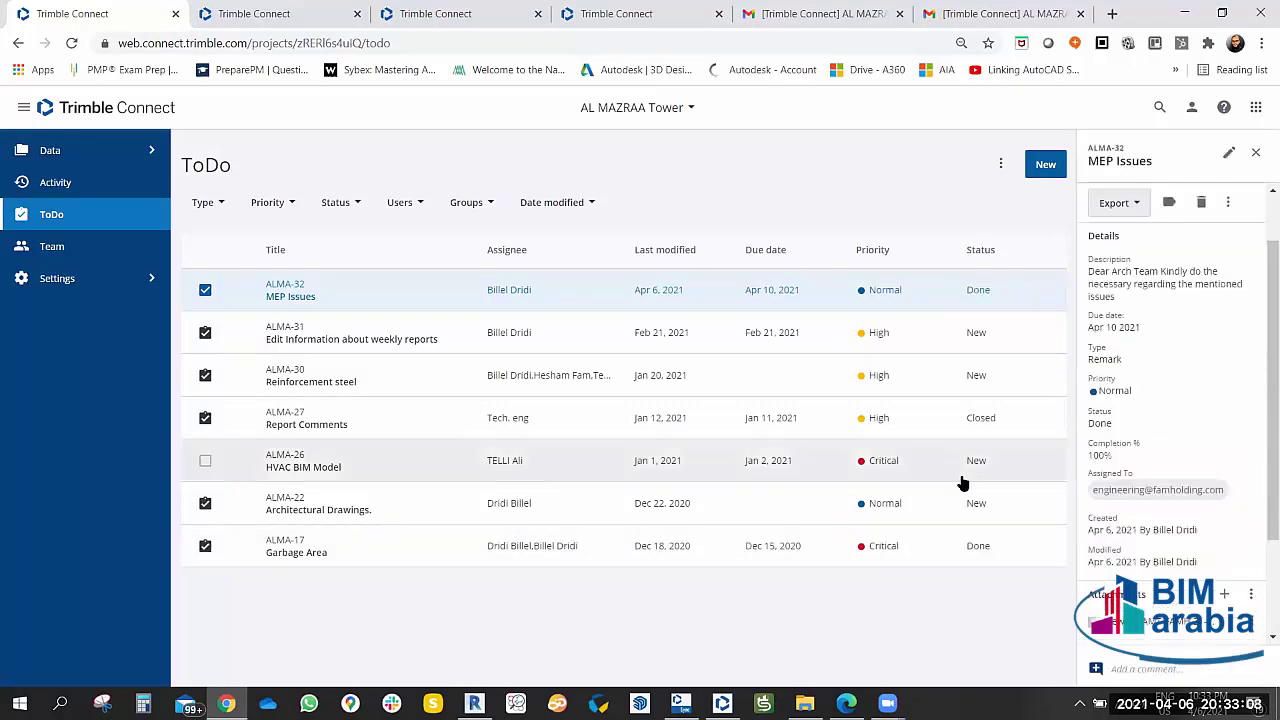
Post the comment 'DRegards' on the MEP Issues ToDo.
{"action": "left_click", "coordinate": [1148, 669]}
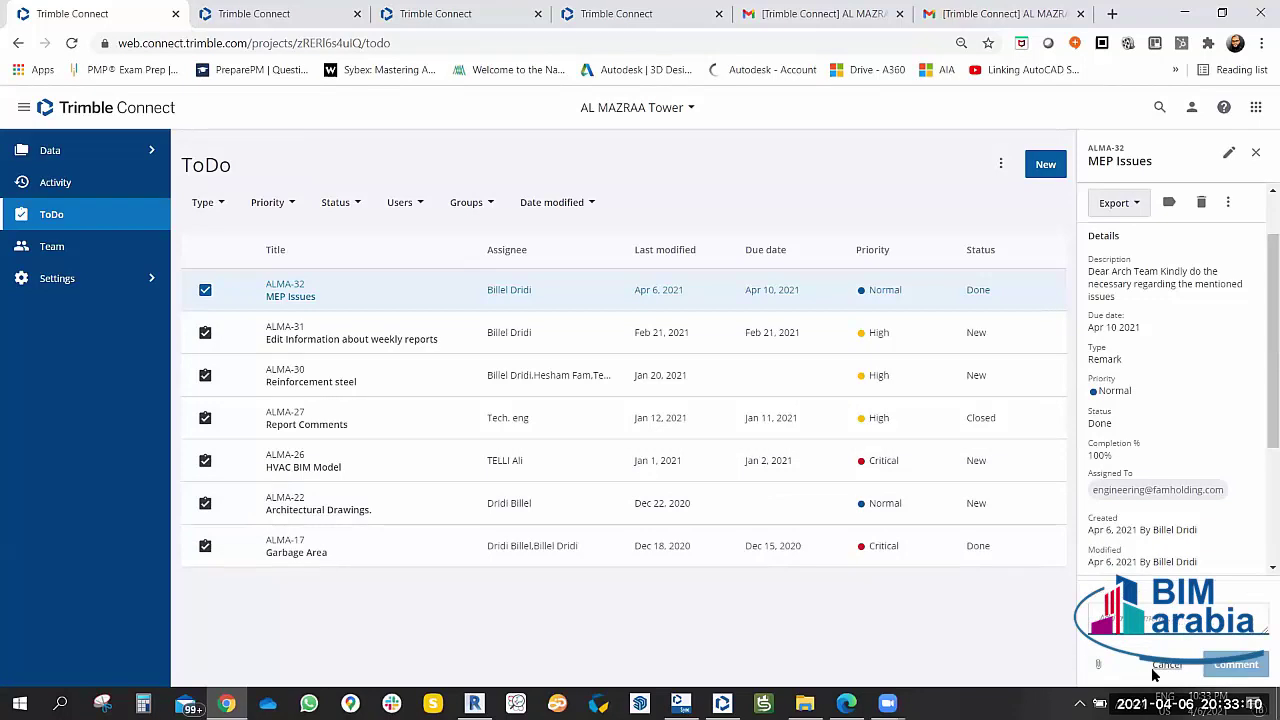
{"action": "left_click", "coordinate": [1213, 615]}
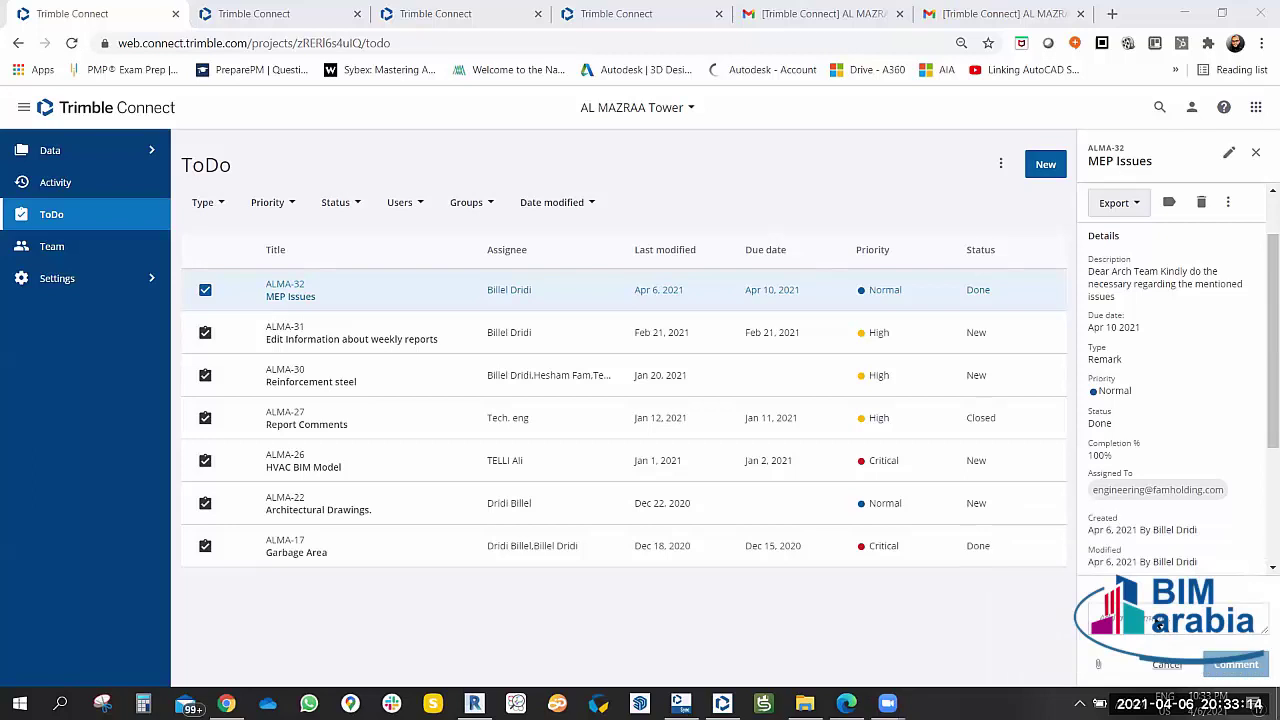
{"action": "left_click", "coordinate": [1101, 617]}
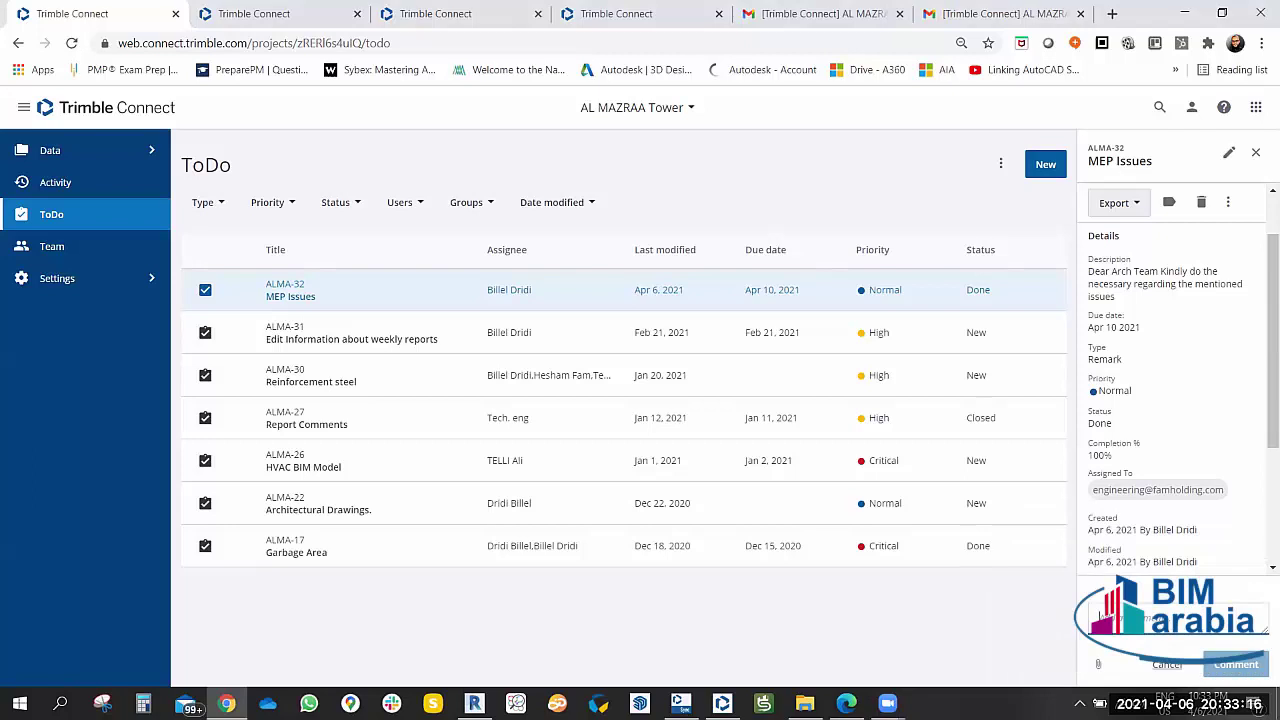
{"action": "type", "text": "D"}
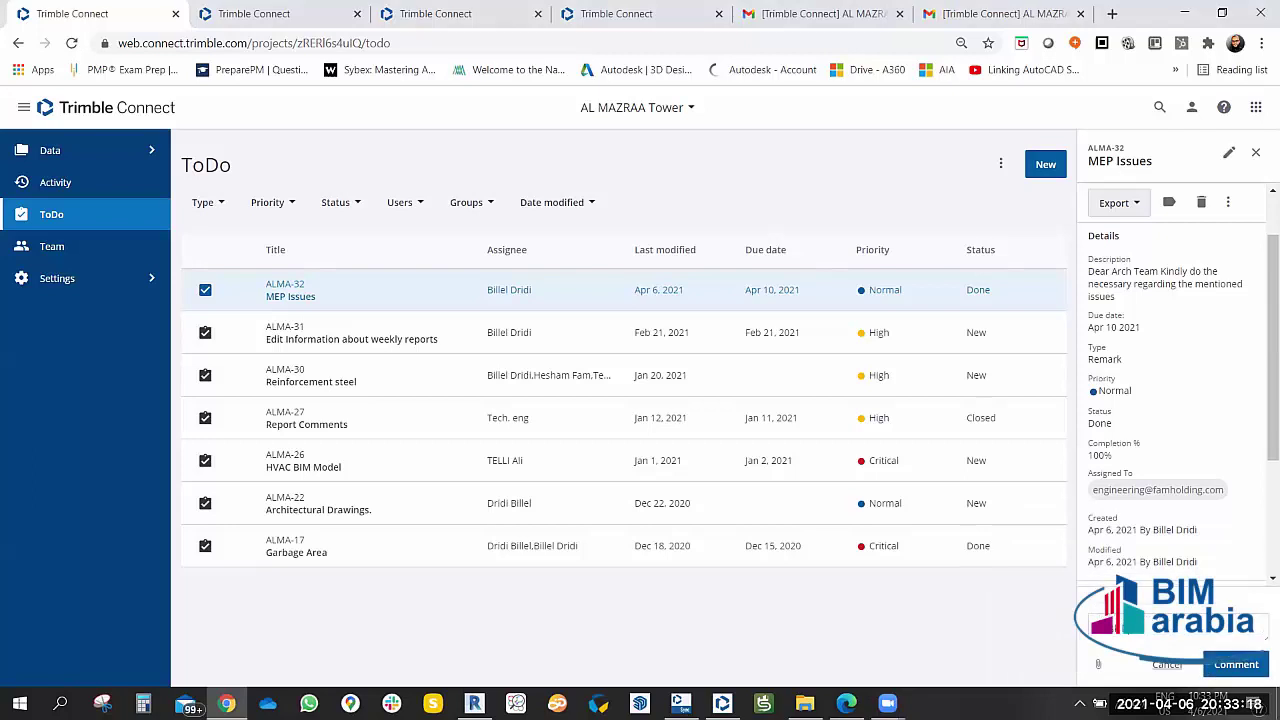
{"action": "type", "text": "Rega"}
{"action": "type", "text": "rd"}
{"action": "type", "text": "s"}
{"action": "left_click", "coordinate": [1236, 664]}
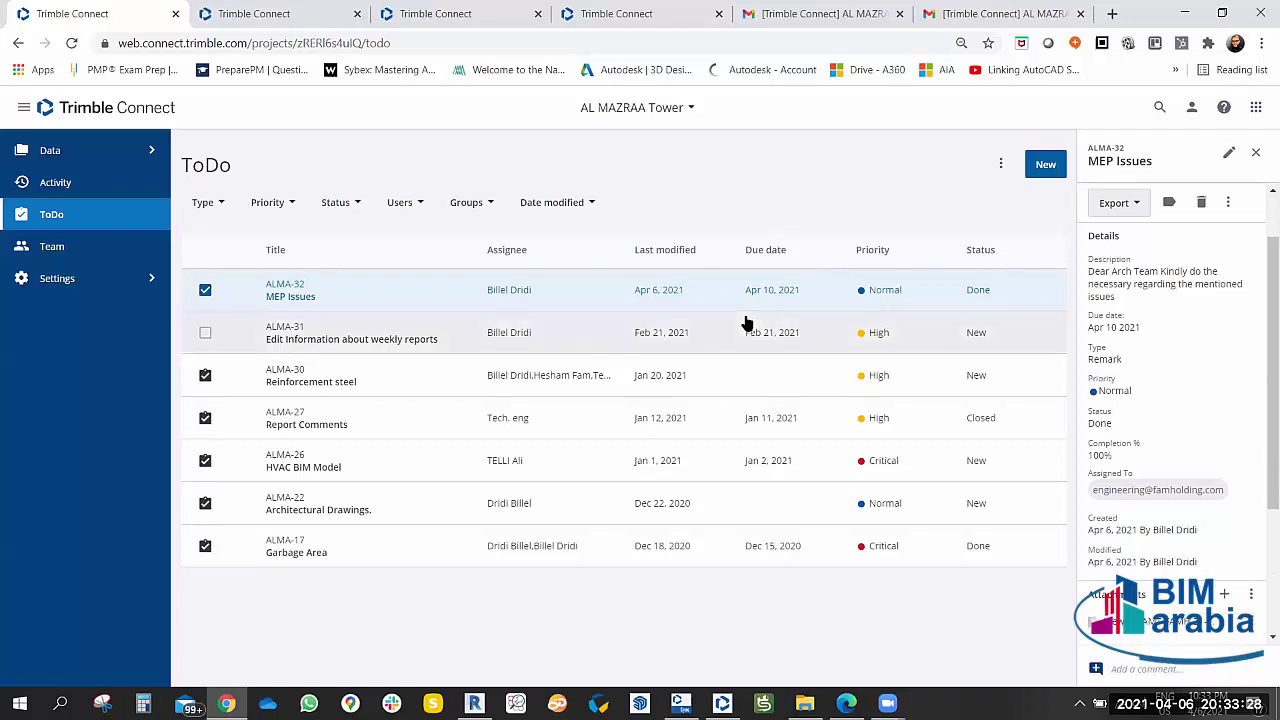
After a quick look at the Gmail inbox, show the MEP Issues ToDo export options.
{"action": "left_click", "coordinate": [860, 12]}
{"action": "left_click", "coordinate": [88, 196]}
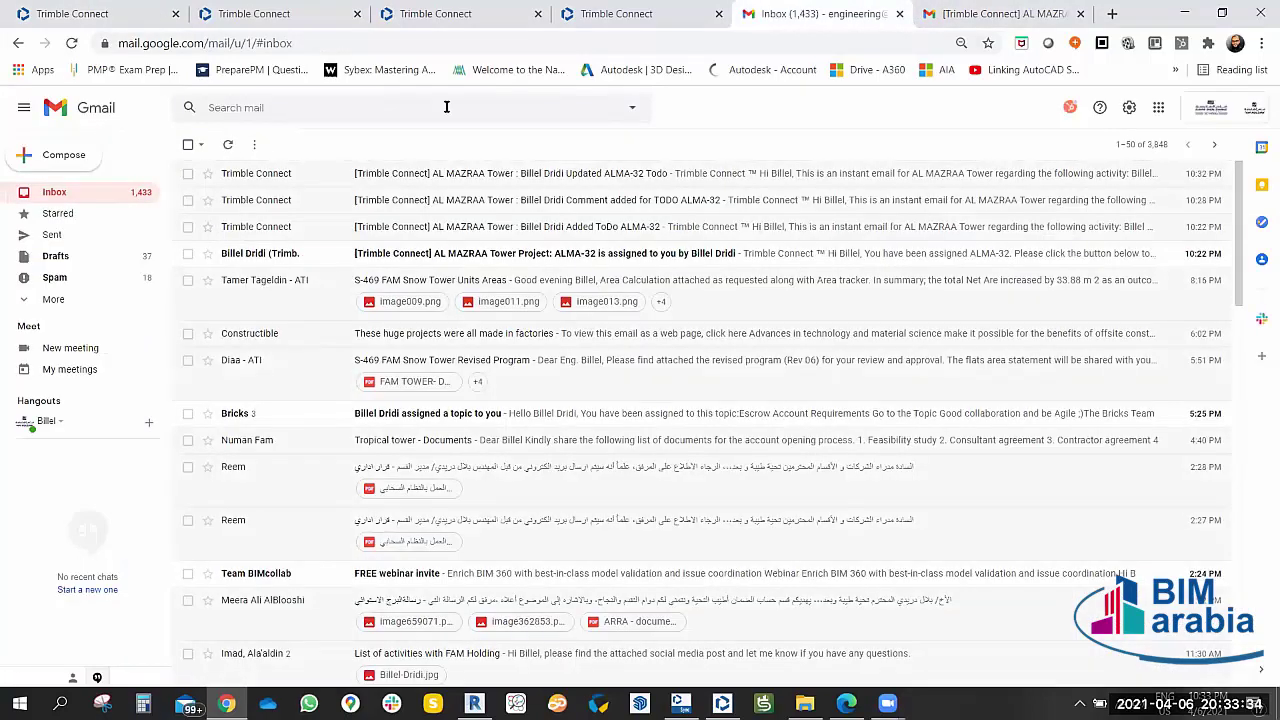
{"action": "left_click", "coordinate": [115, 10]}
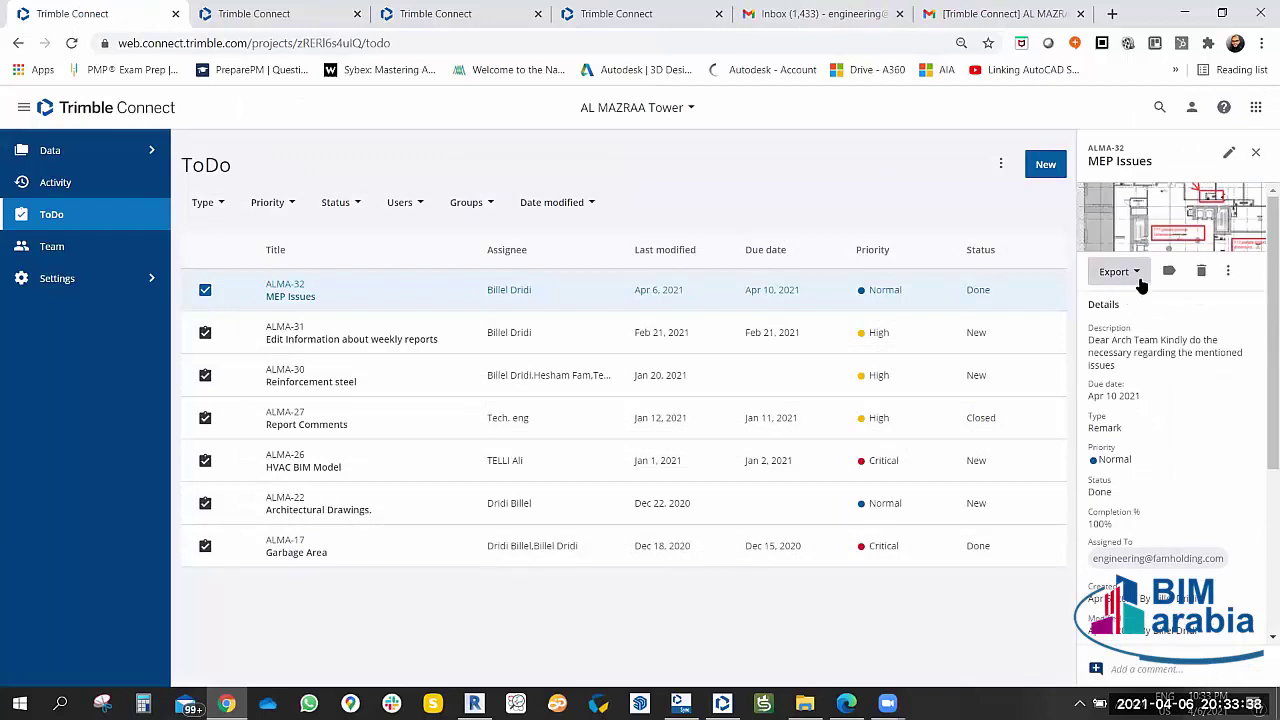
{"action": "left_click", "coordinate": [1137, 278]}
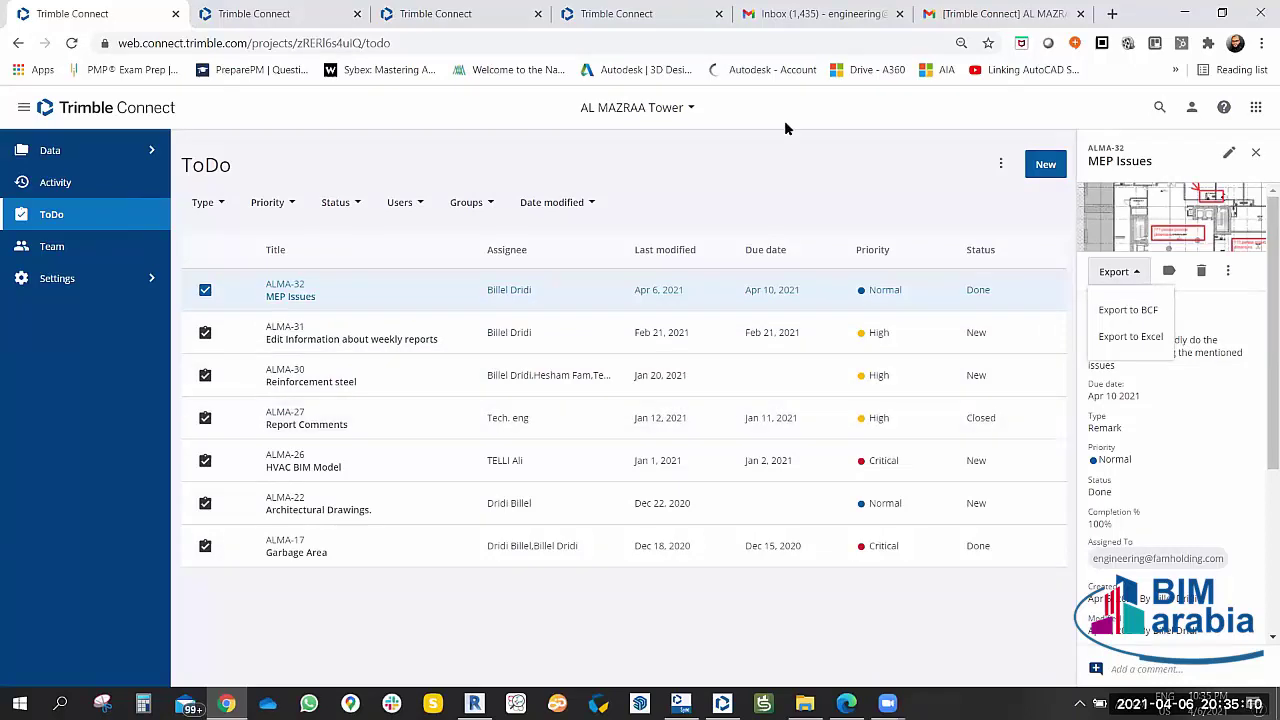
Glance at the Ground Floor Level drawing and project file explorer, then return to the ToDo list.
{"action": "left_click", "coordinate": [484, 22]}
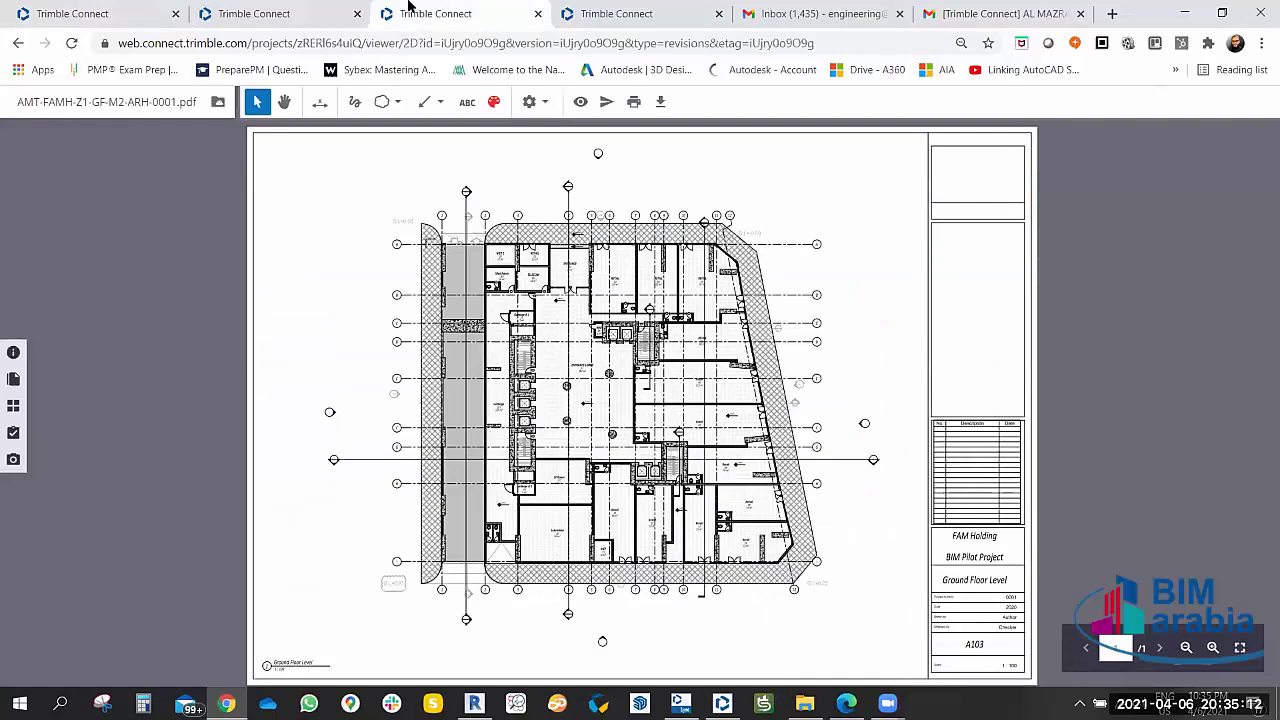
{"action": "left_click", "coordinate": [270, 11]}
{"action": "left_click", "coordinate": [135, 6]}
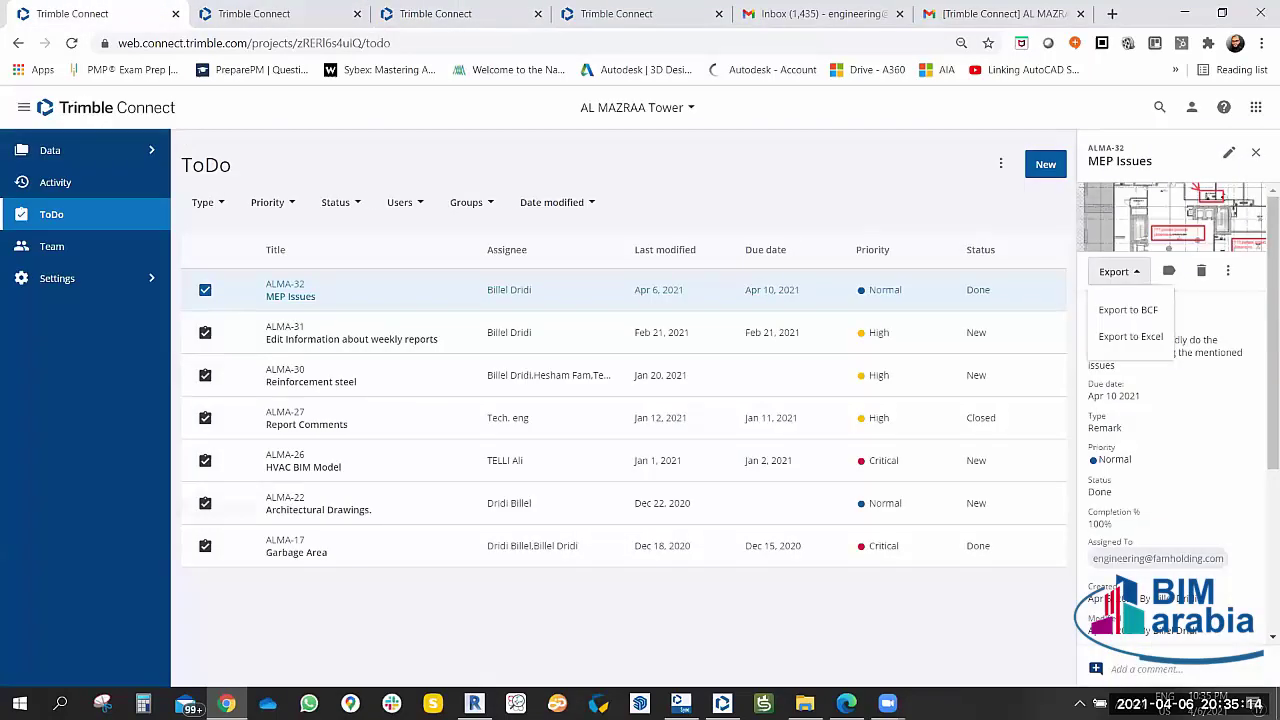
Dismiss the export options and the ALMA-32 MEP Issues details, and expand project Settings.
{"action": "left_click", "coordinate": [587, 602]}
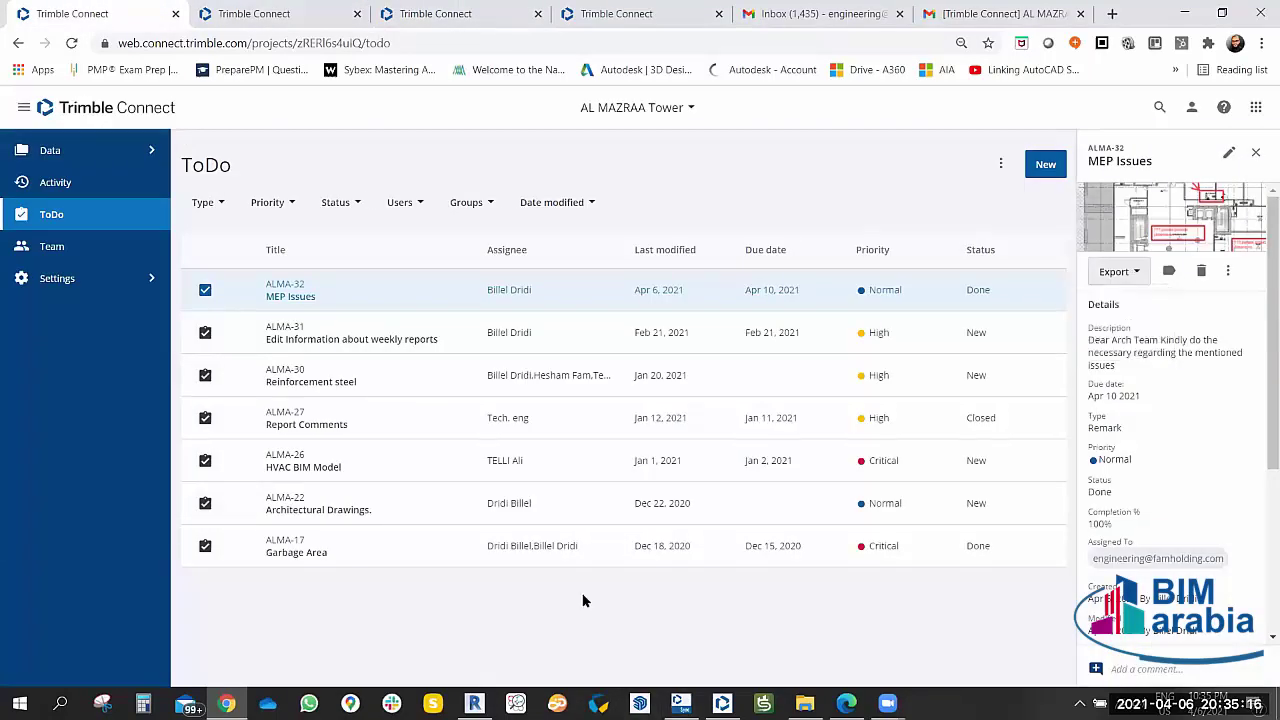
{"action": "left_click", "coordinate": [1255, 156]}
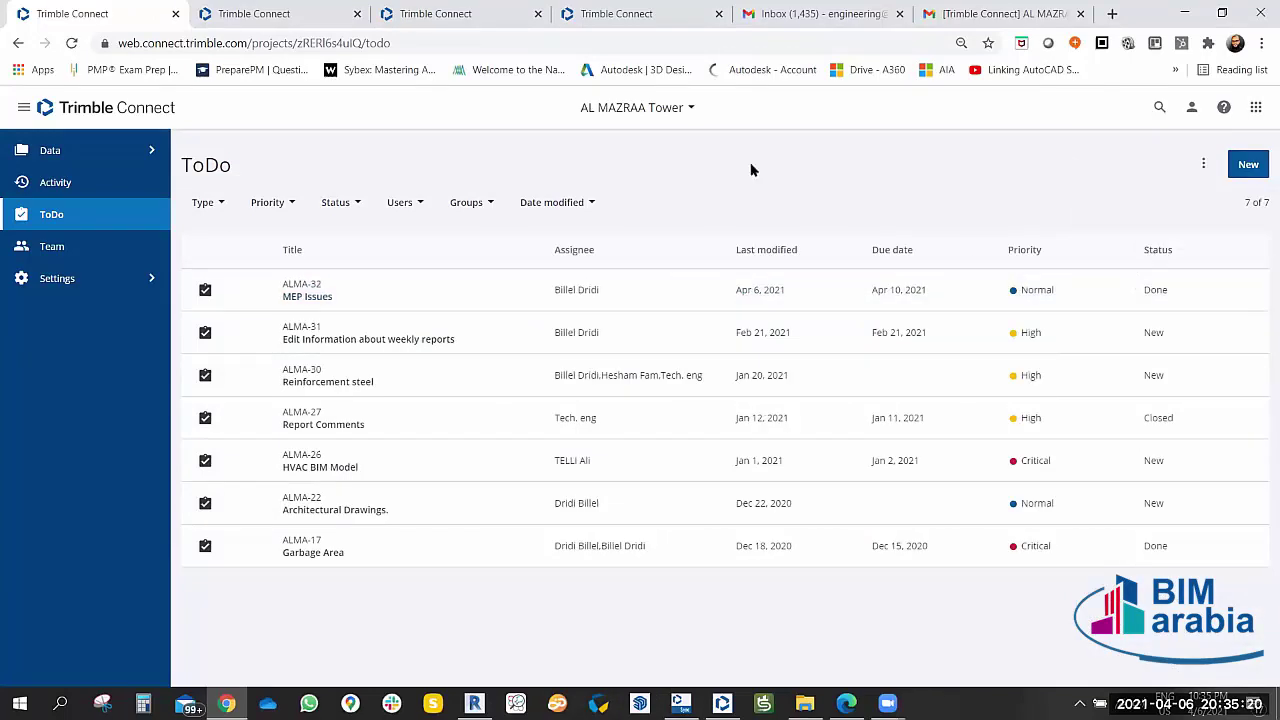
{"action": "left_click", "coordinate": [150, 278]}
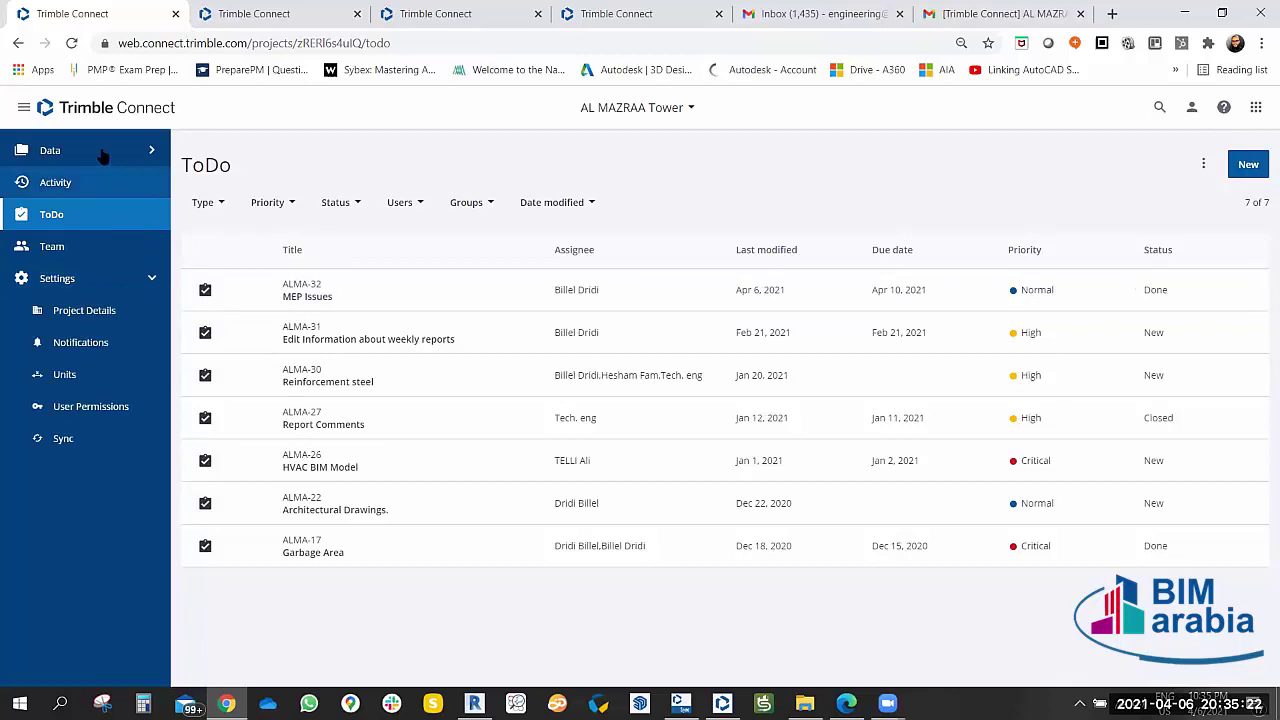
Go back to the projects list, open projects from it, and switch to the AL MAZRAA Tower explorer.
{"action": "left_click", "coordinate": [117, 111]}
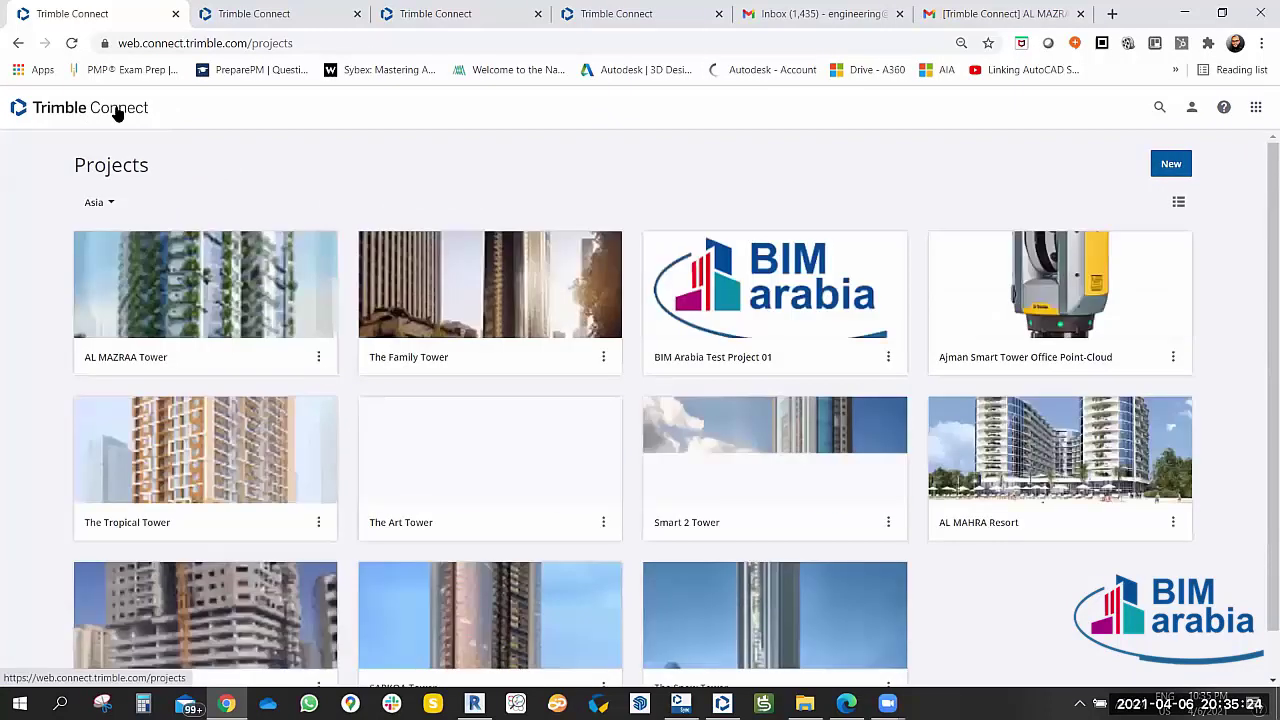
{"action": "left_click", "coordinate": [696, 318]}
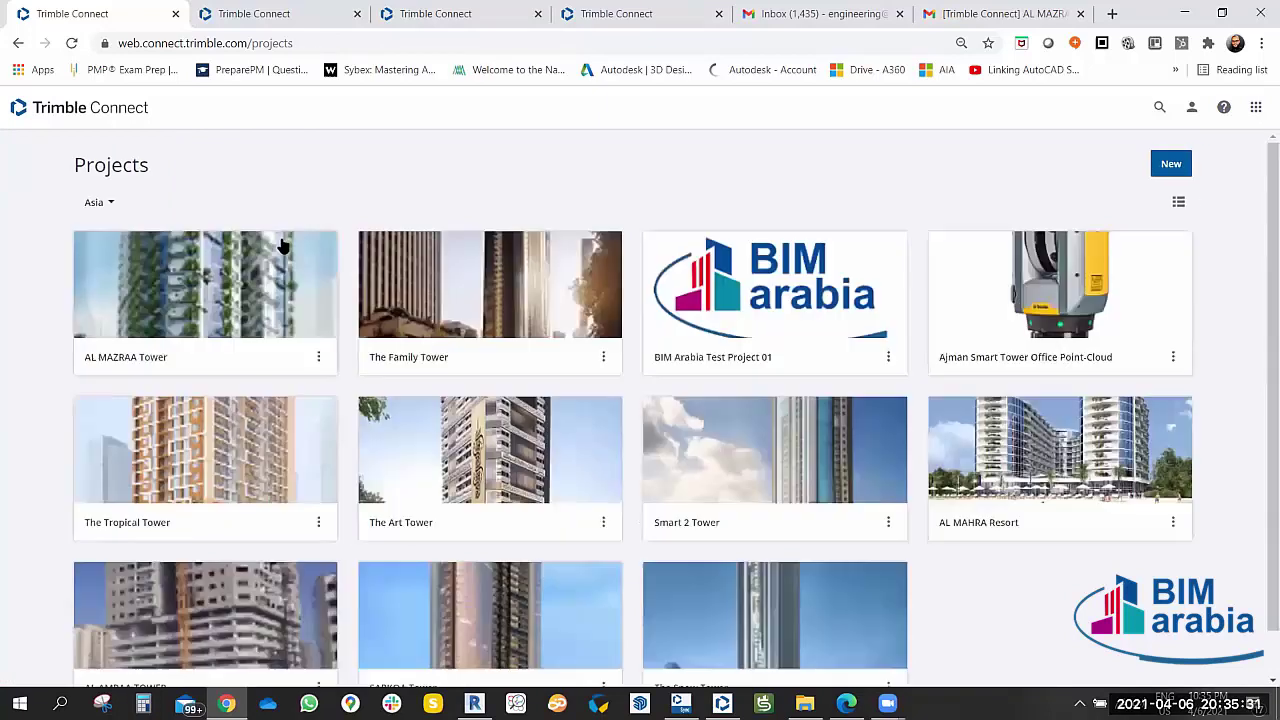
{"action": "left_click", "coordinate": [283, 246]}
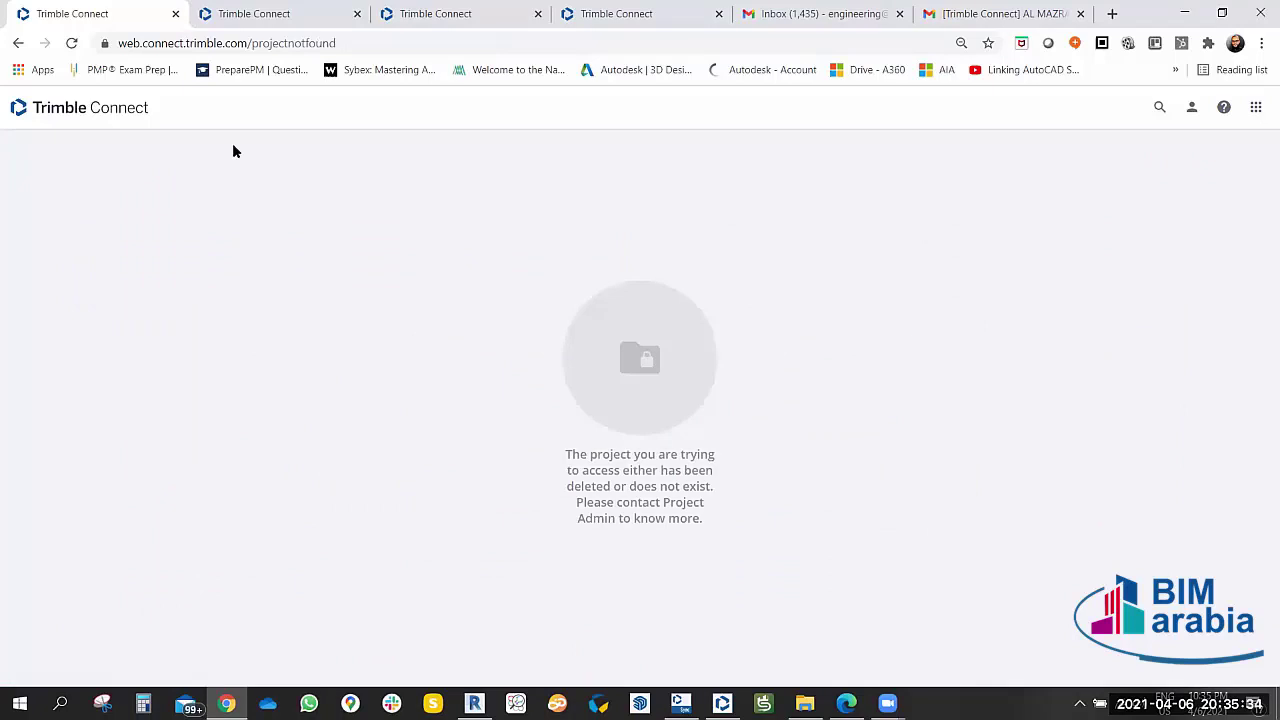
{"action": "left_click", "coordinate": [295, 12]}
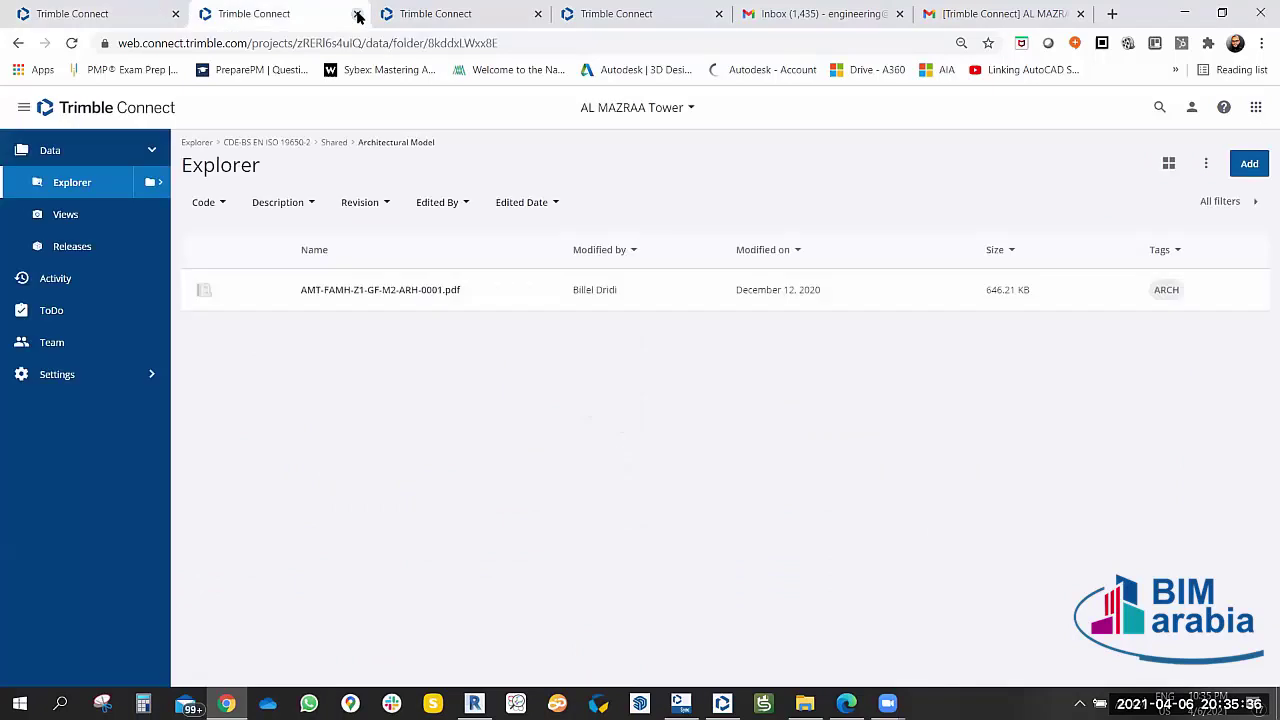
Close the extra Trimble Connect and leftover viewer browser pages.
{"action": "left_click", "coordinate": [357, 14]}
{"action": "left_click", "coordinate": [357, 14]}
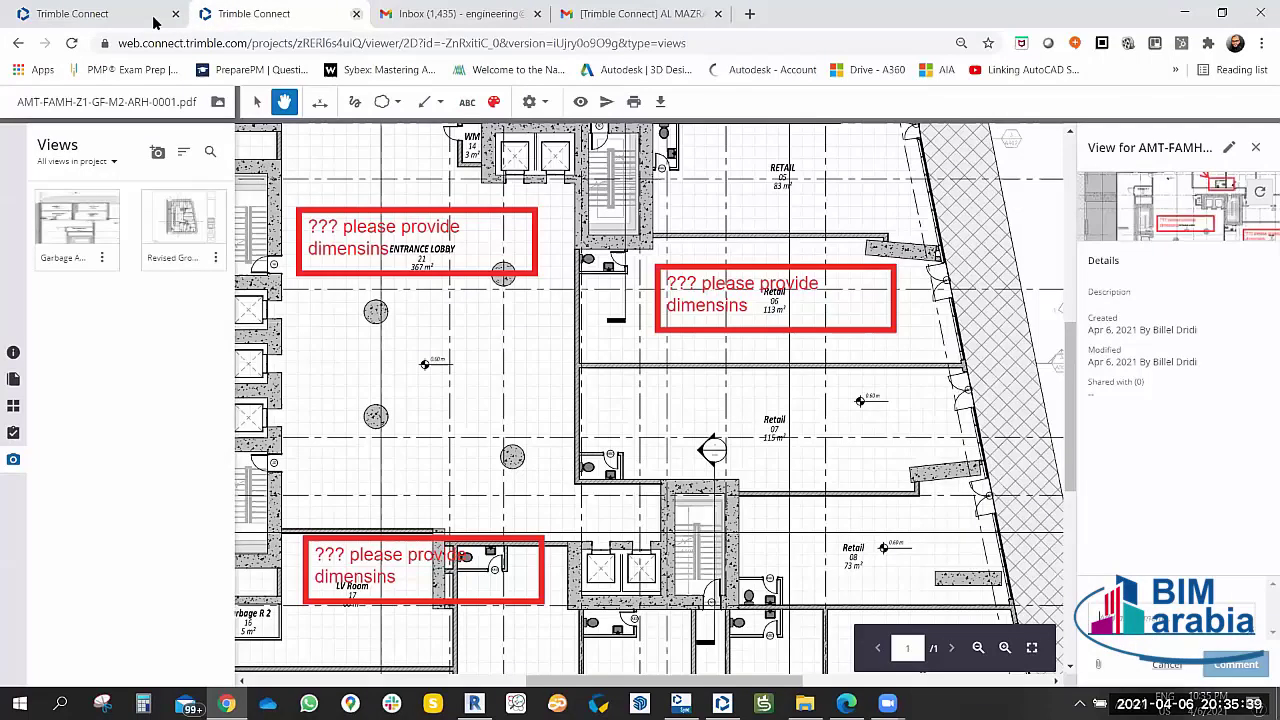
{"action": "left_click", "coordinate": [357, 14]}
{"action": "left_click", "coordinate": [80, 14]}
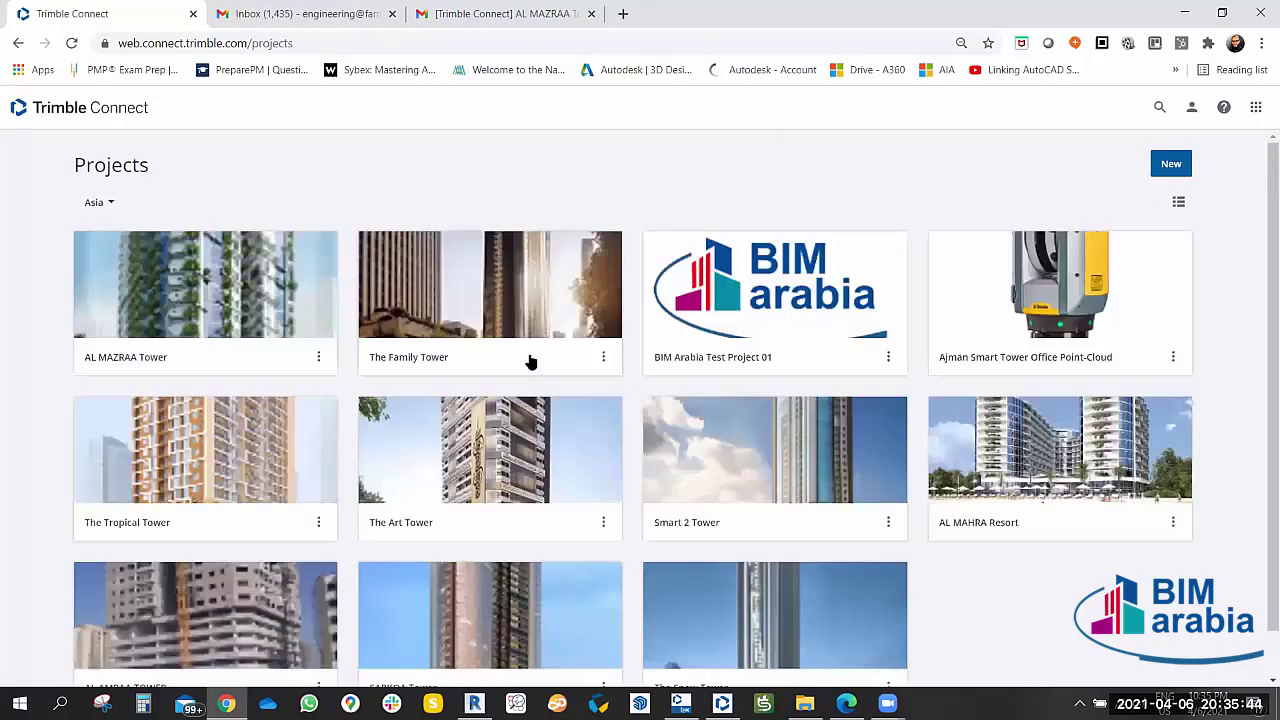
Open BIM Arabia Test Project 01, view the user profile, and return to the projects list.
{"action": "left_click", "coordinate": [737, 298]}
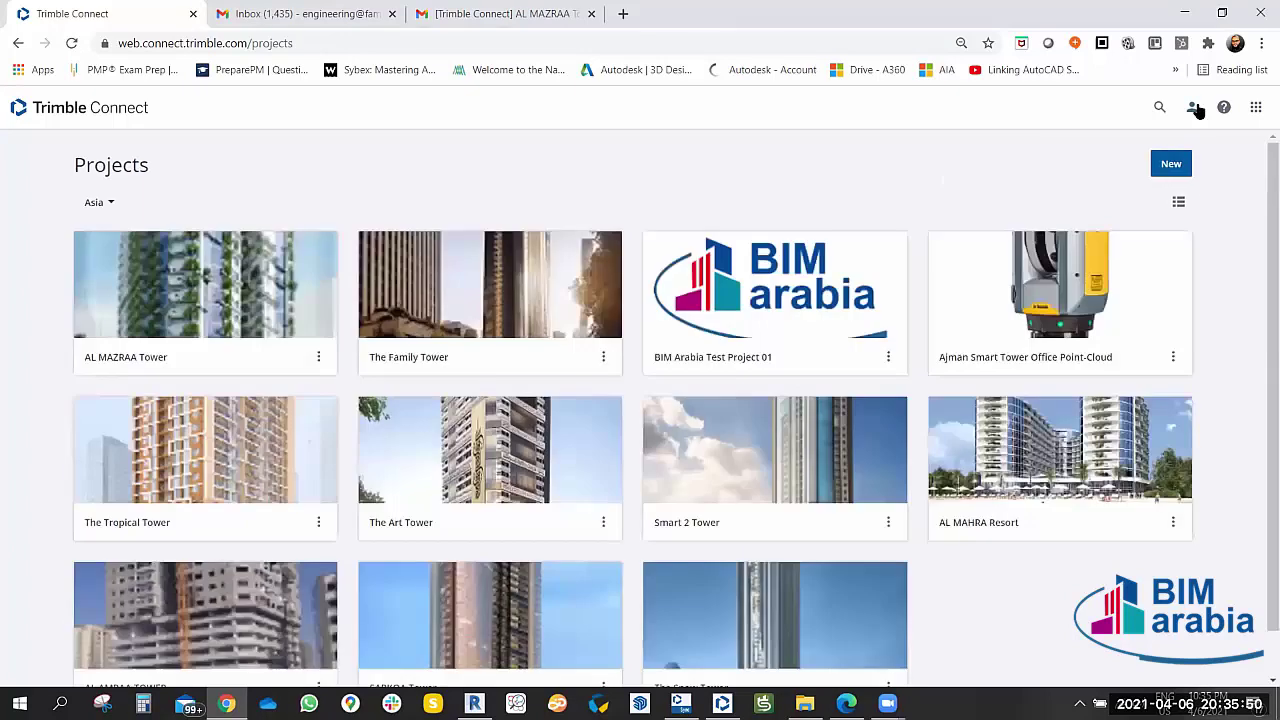
{"action": "left_click", "coordinate": [1191, 107]}
{"action": "left_click", "coordinate": [1087, 146]}
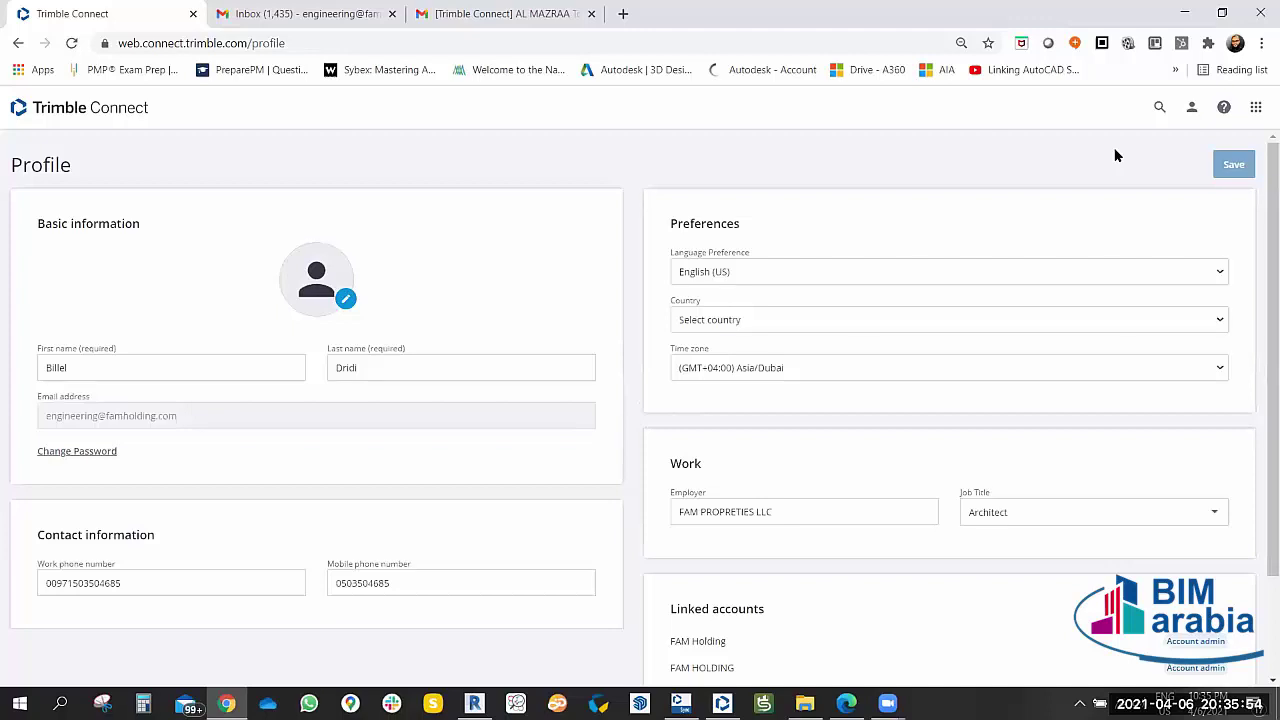
{"action": "left_click", "coordinate": [93, 107]}
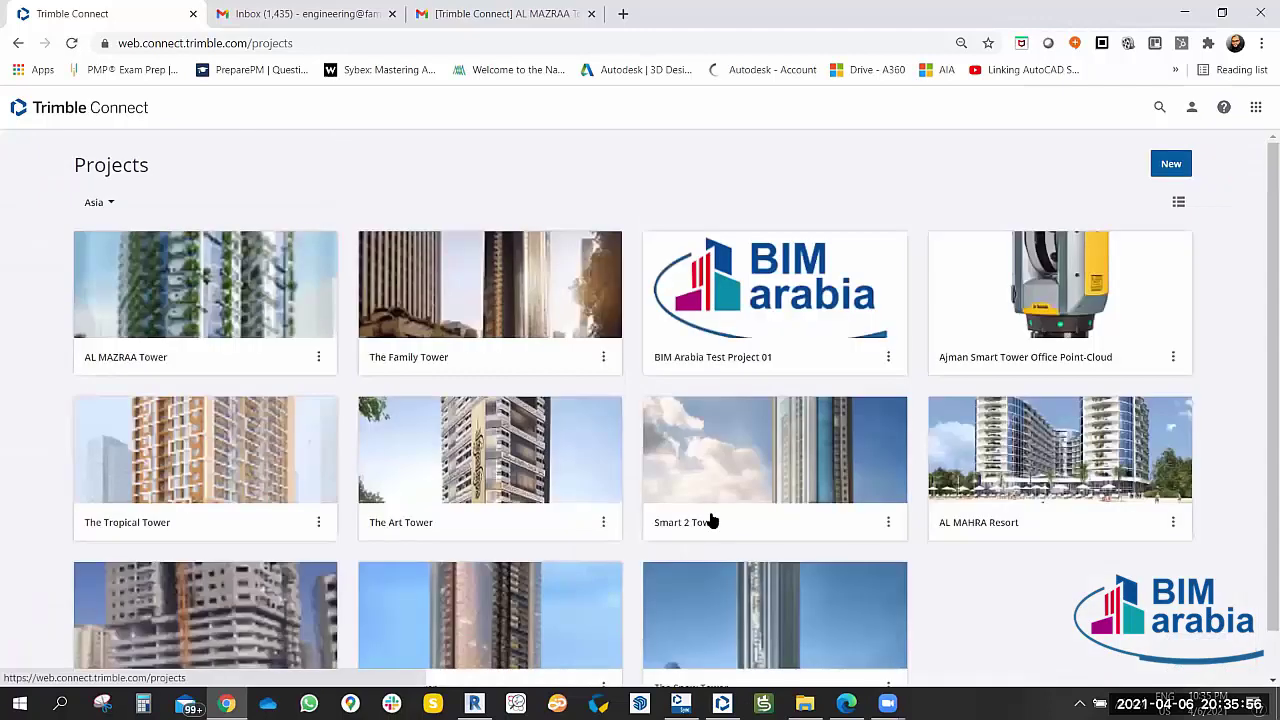
Reopen BIM Arabia Test Project 01, reload the page, and return to the Projects list.
{"action": "left_click", "coordinate": [888, 357]}
{"action": "left_click", "coordinate": [760, 271]}
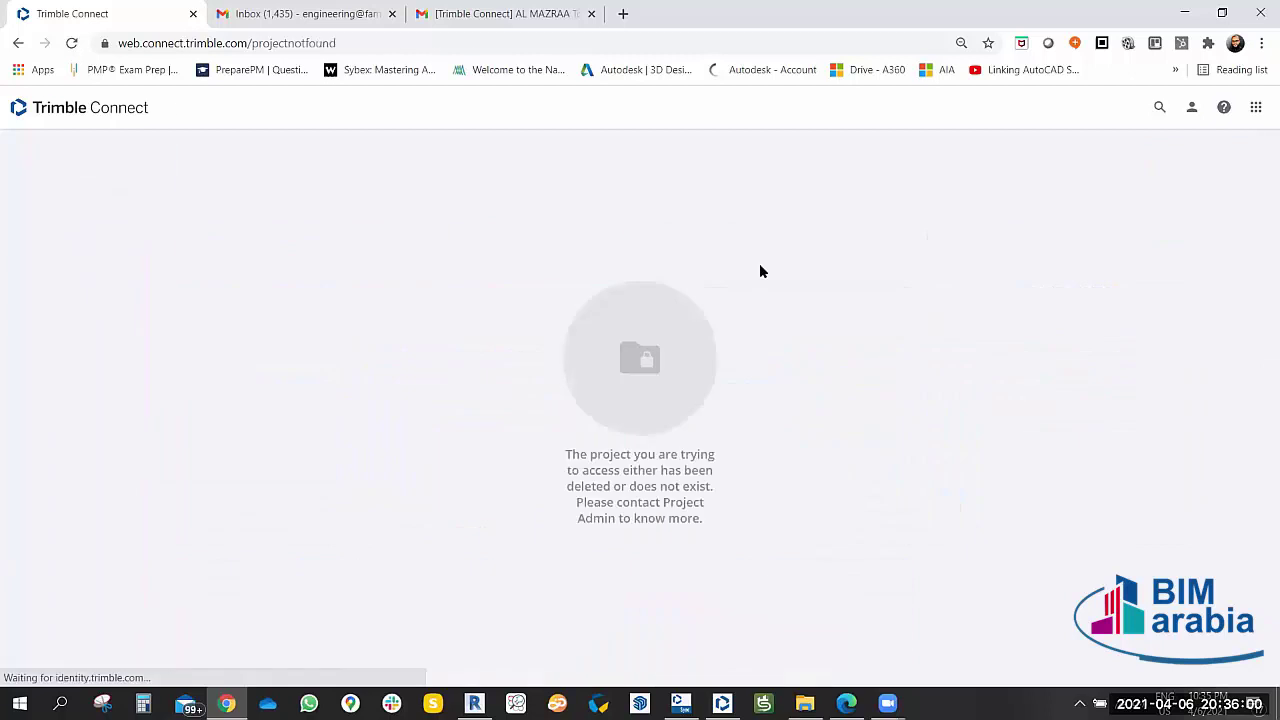
{"action": "left_click", "coordinate": [72, 45]}
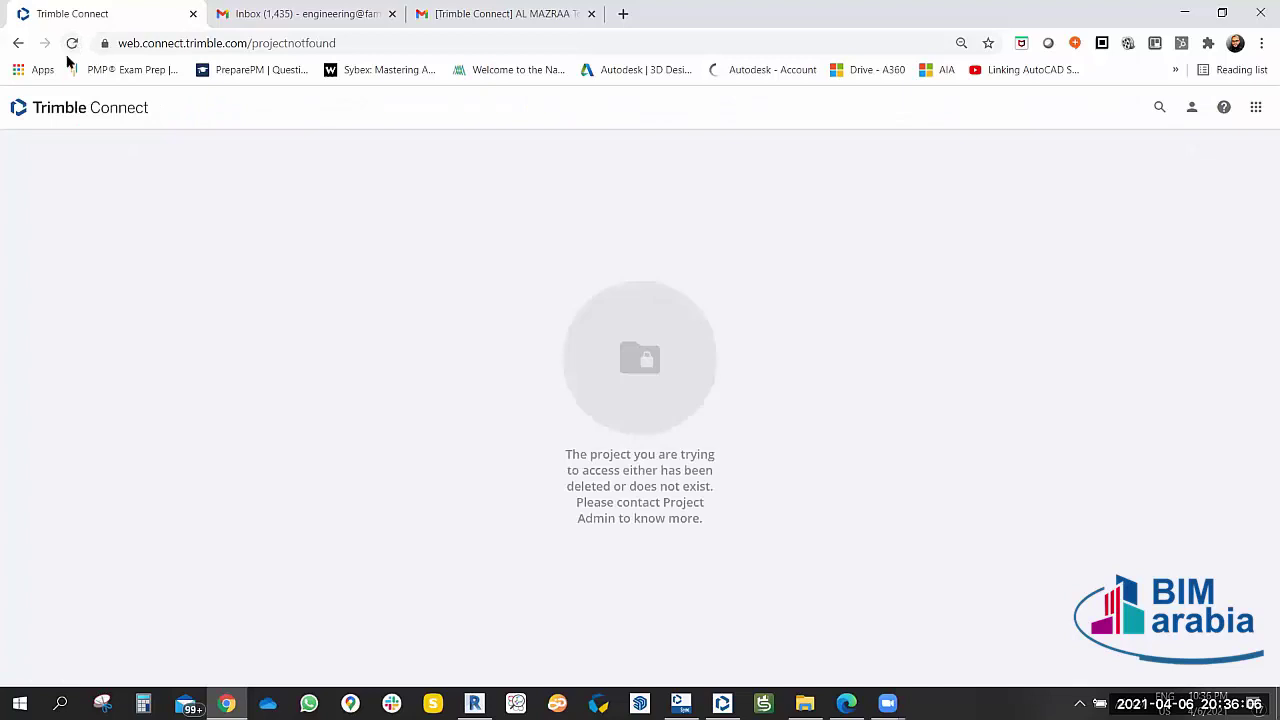
{"action": "left_click", "coordinate": [66, 107]}
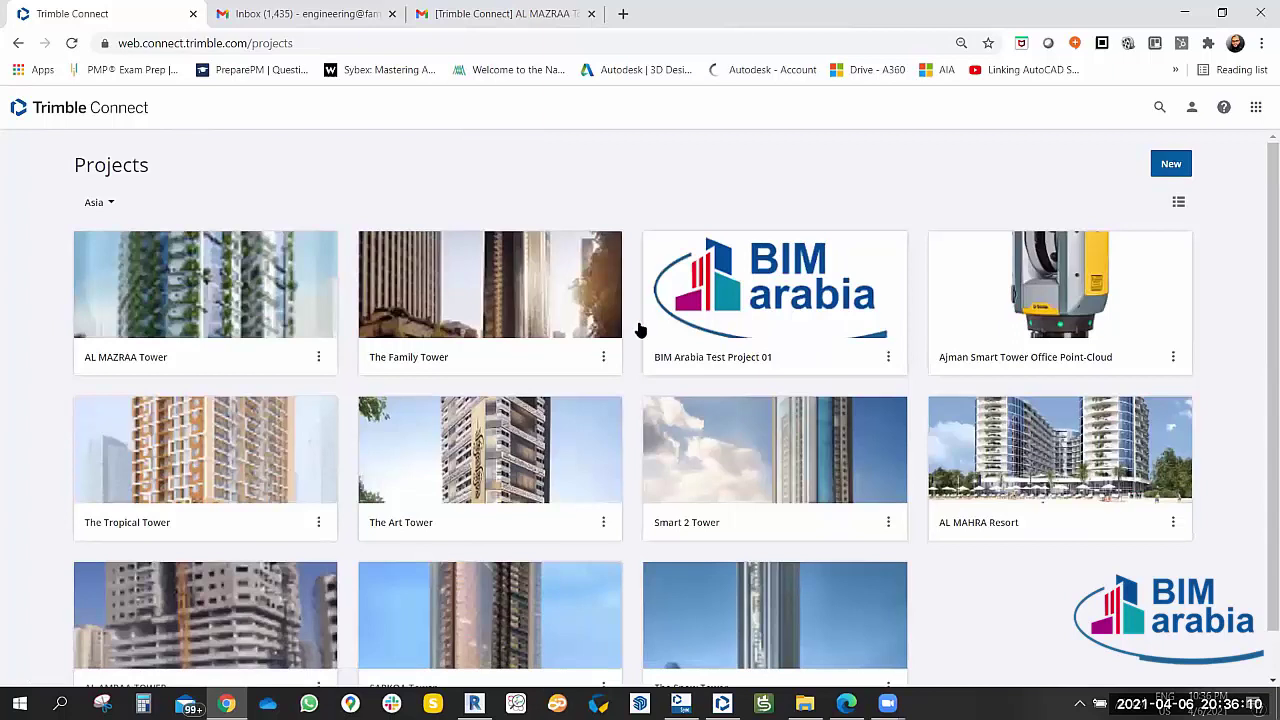
{"action": "scroll", "coordinate": [578, 333], "scroll_direction": "down", "scroll_amount": 2}
{"action": "left_click", "coordinate": [825, 286]}
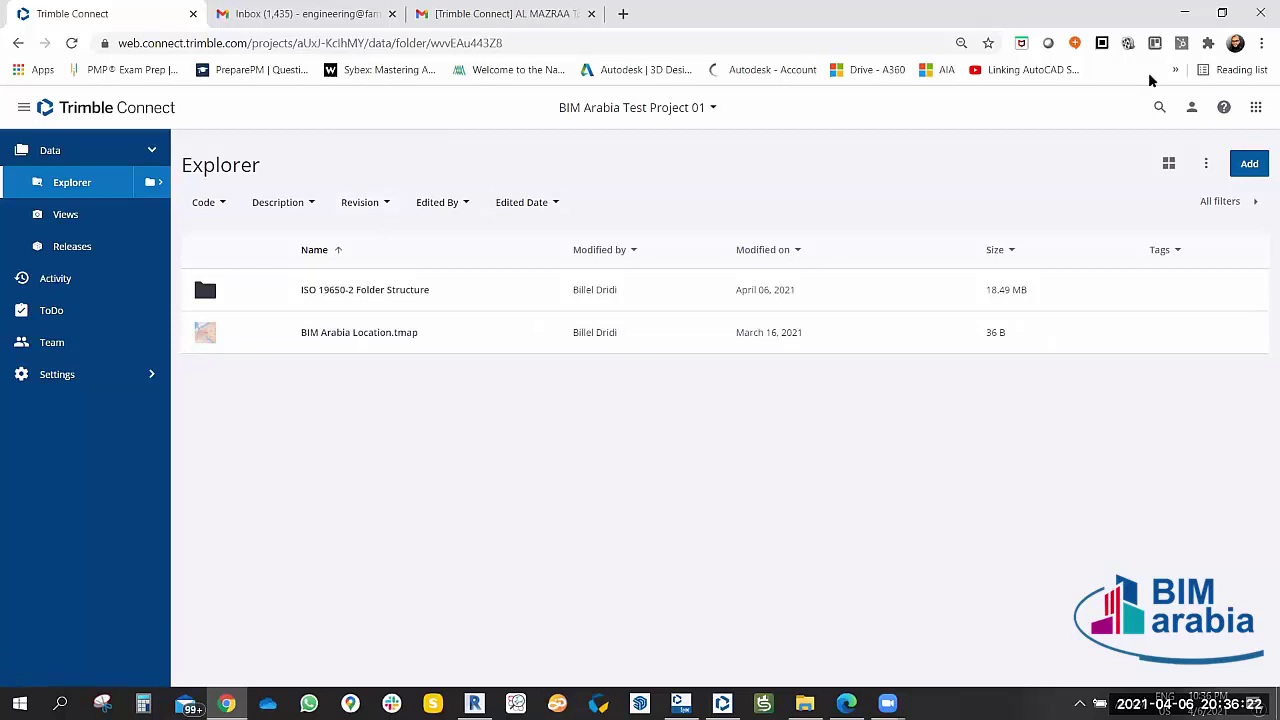
{"action": "left_click", "coordinate": [1261, 48]}
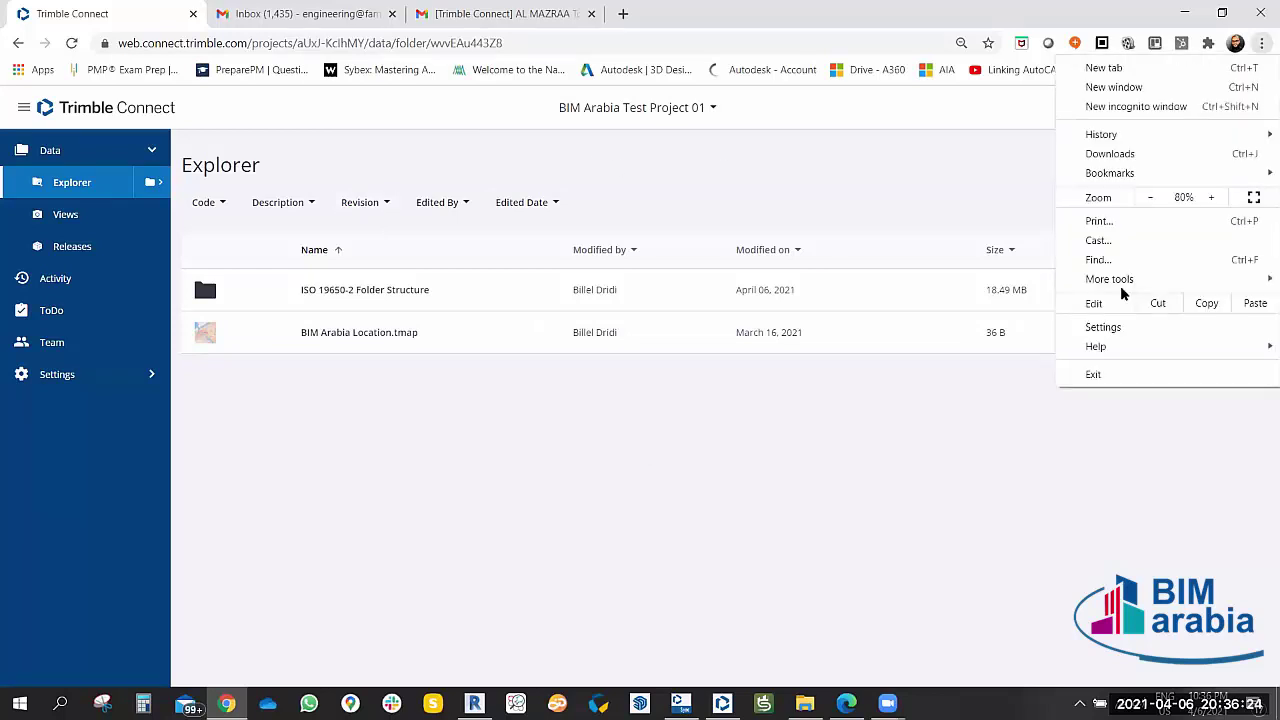
{"action": "mouse_move", "coordinate": [1110, 279]}
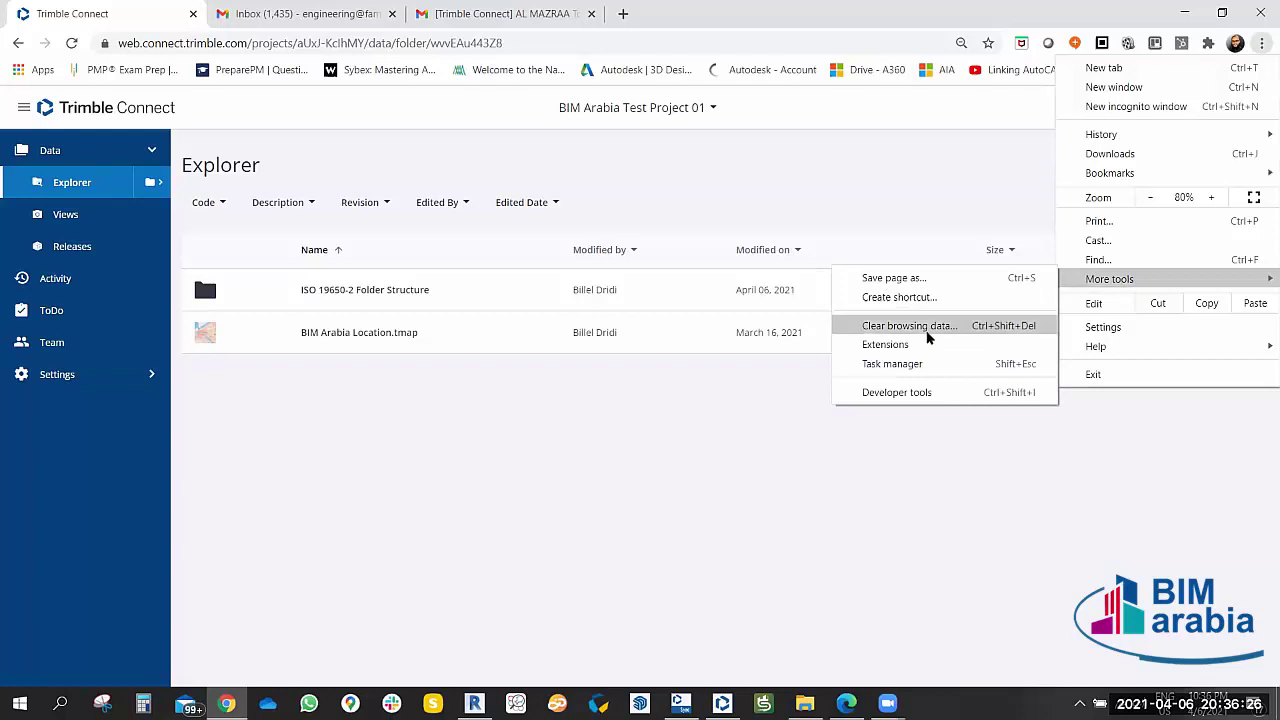
{"action": "left_click", "coordinate": [894, 188]}
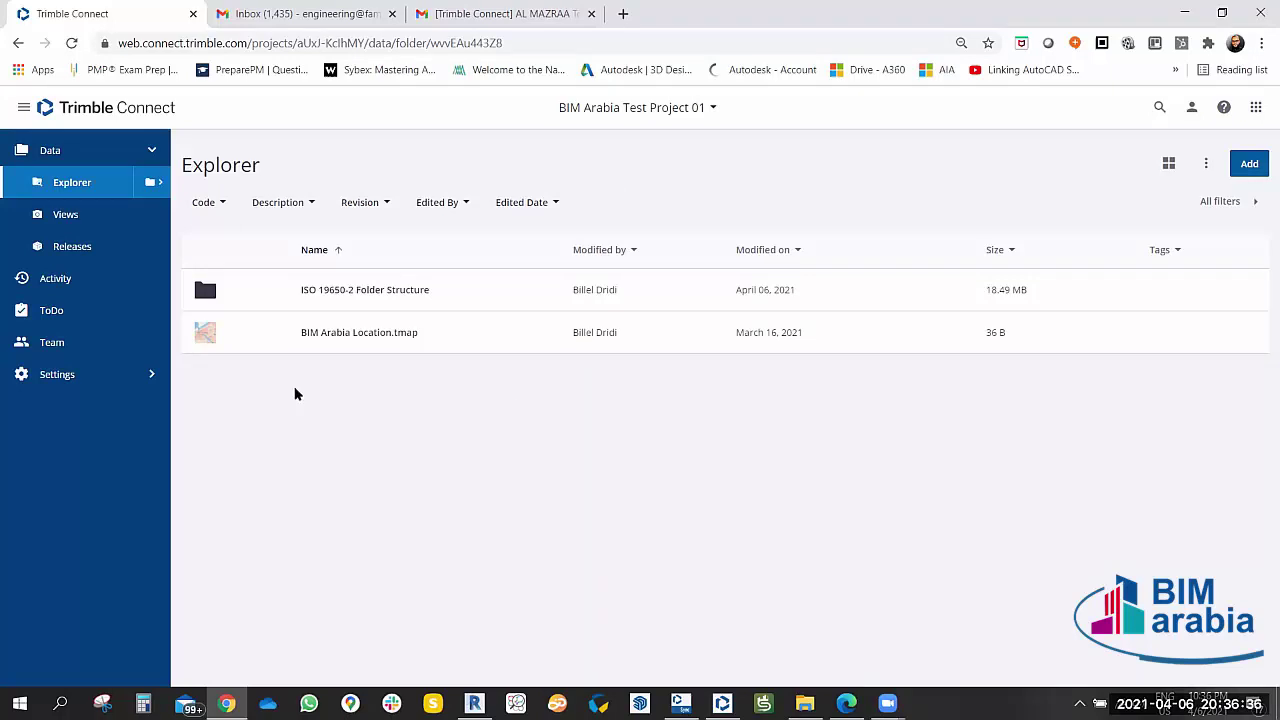
{"action": "left_click", "coordinate": [155, 376]}
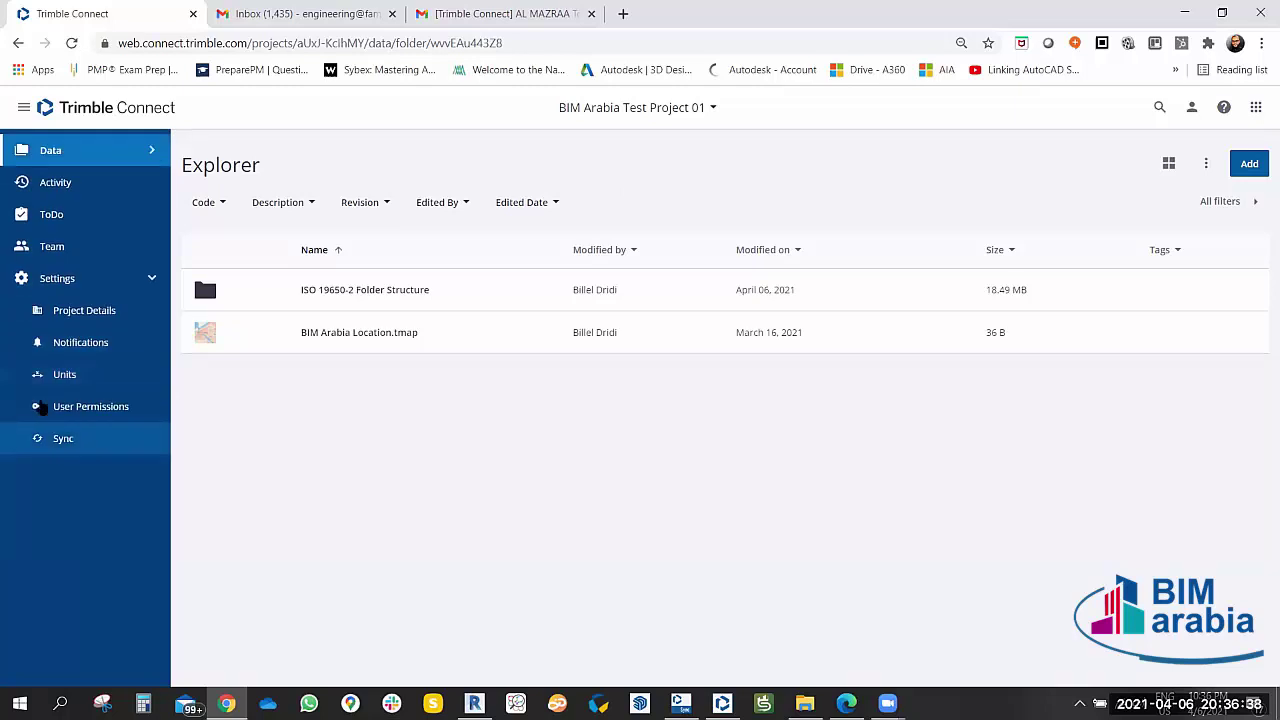
{"action": "left_click", "coordinate": [56, 182]}
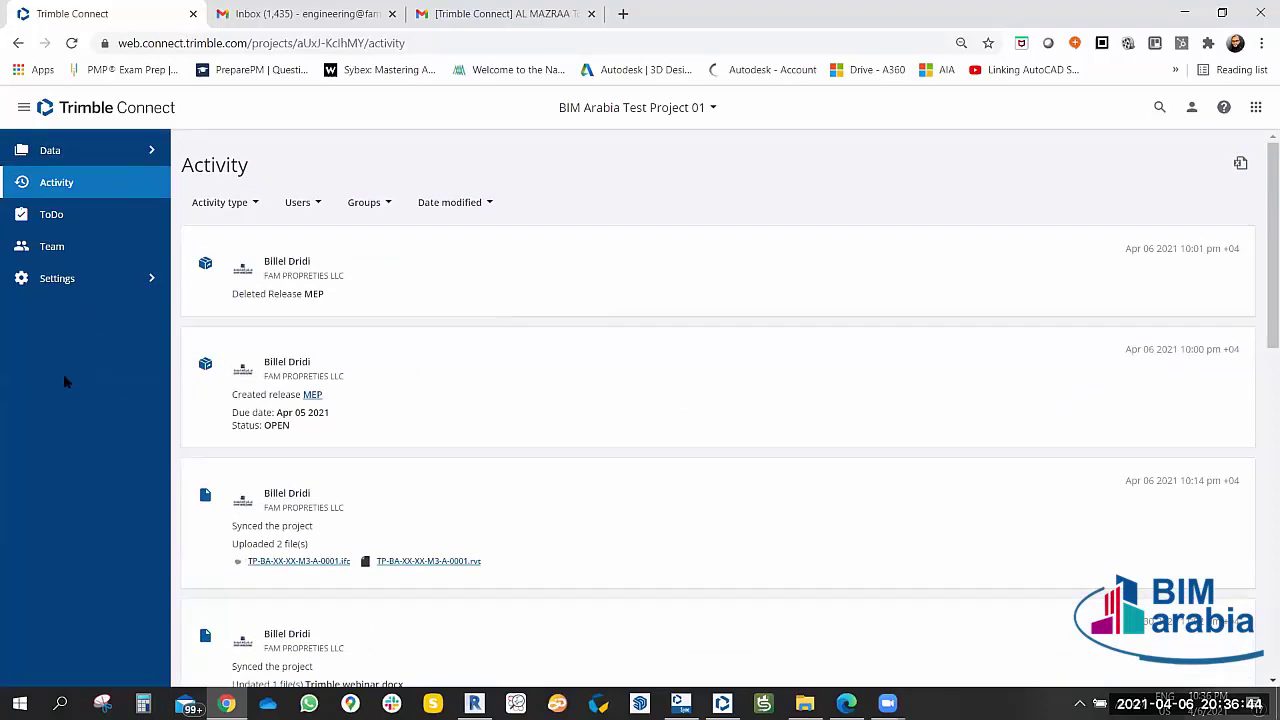
{"action": "left_click", "coordinate": [85, 280]}
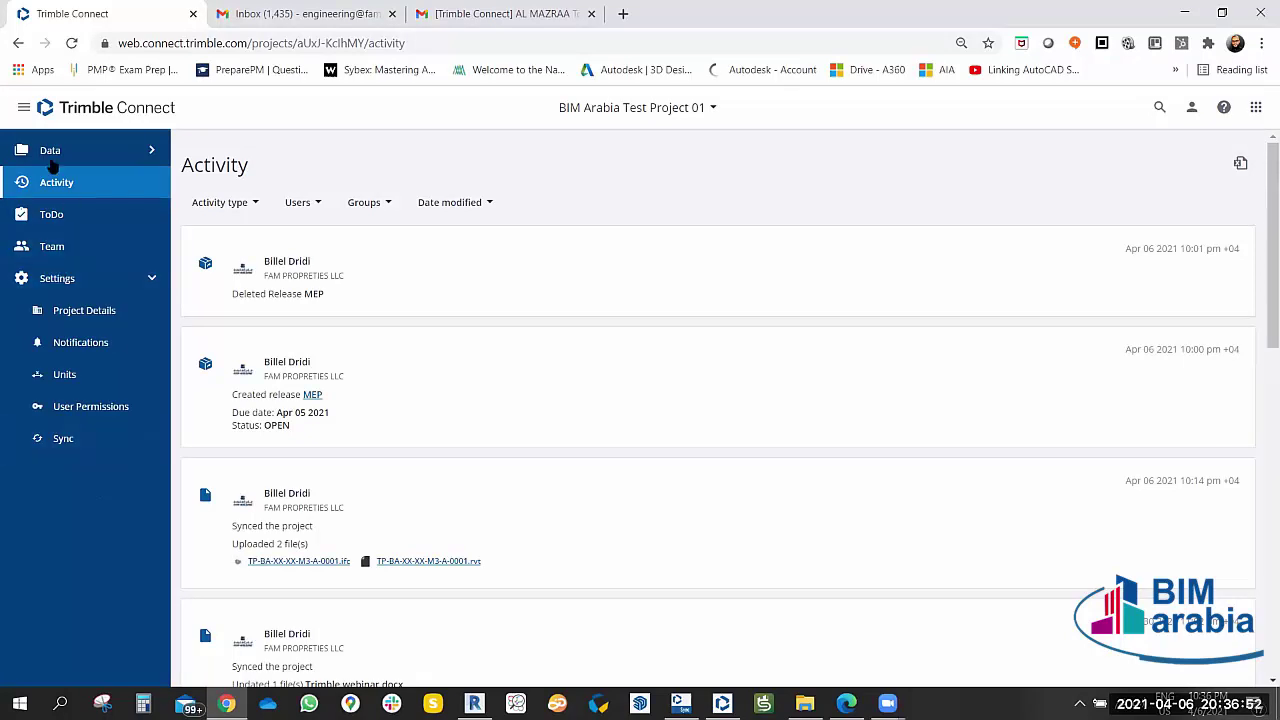
{"action": "left_click", "coordinate": [110, 108]}
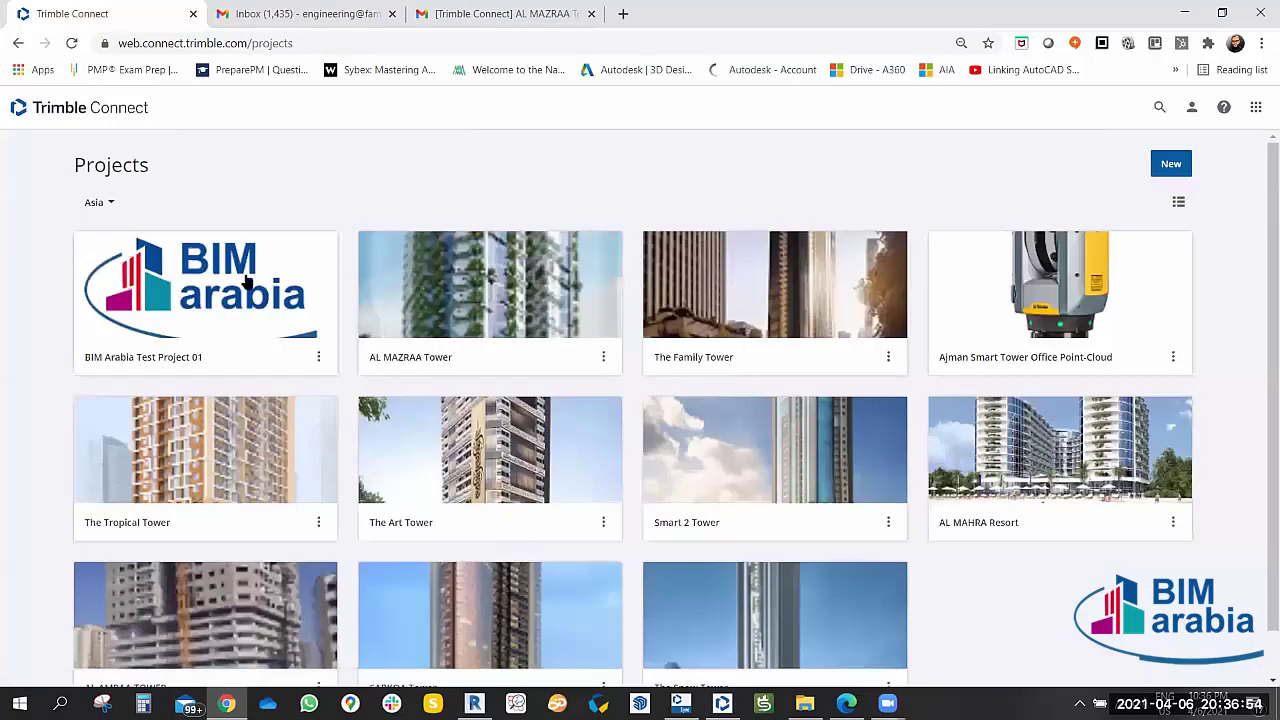
Open BIM Arabia Test Project 01 and go to its empty Releases page.
{"action": "left_click", "coordinate": [246, 282]}
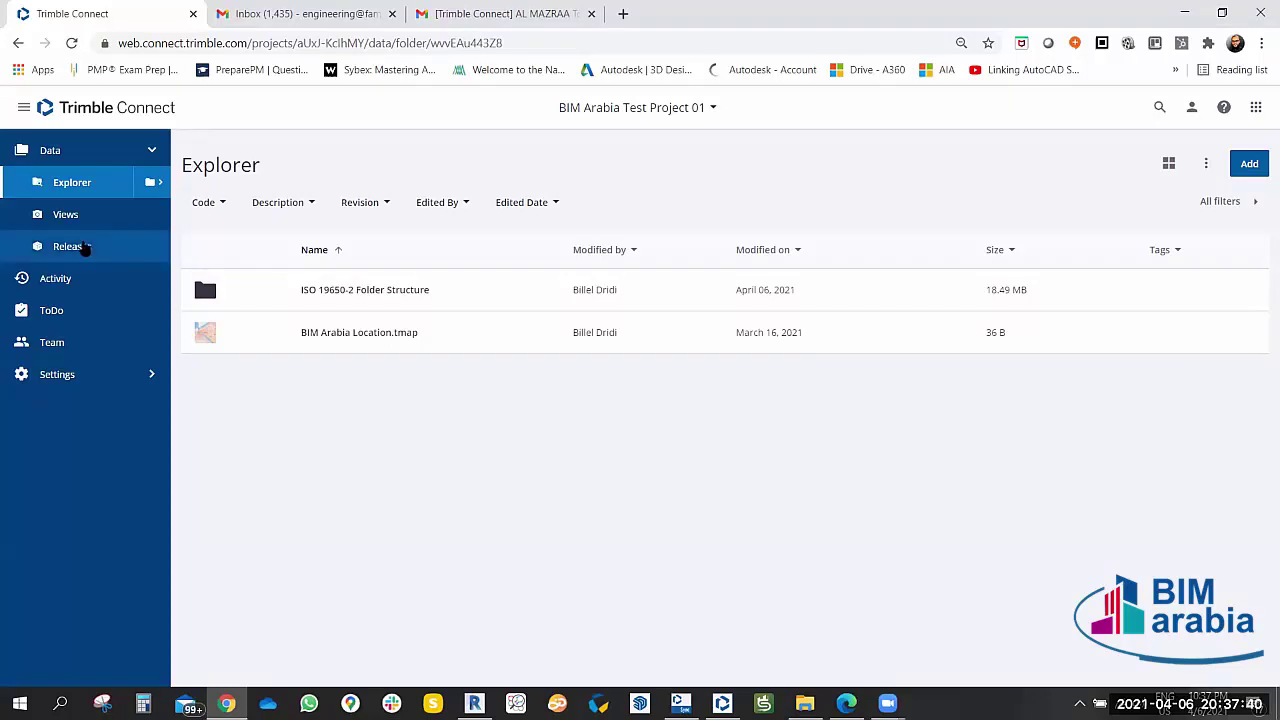
{"action": "left_click", "coordinate": [84, 248]}
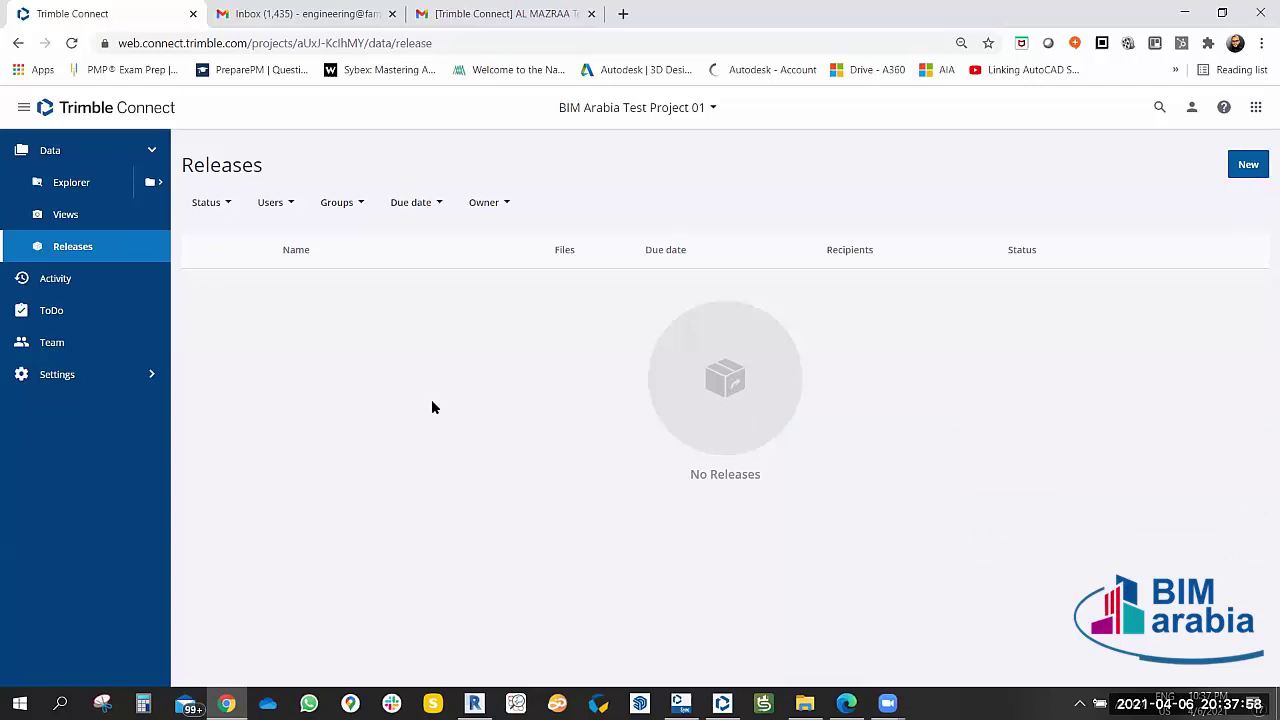
Start a new release named 'BIM Arabia package'.
{"action": "left_click", "coordinate": [1248, 164]}
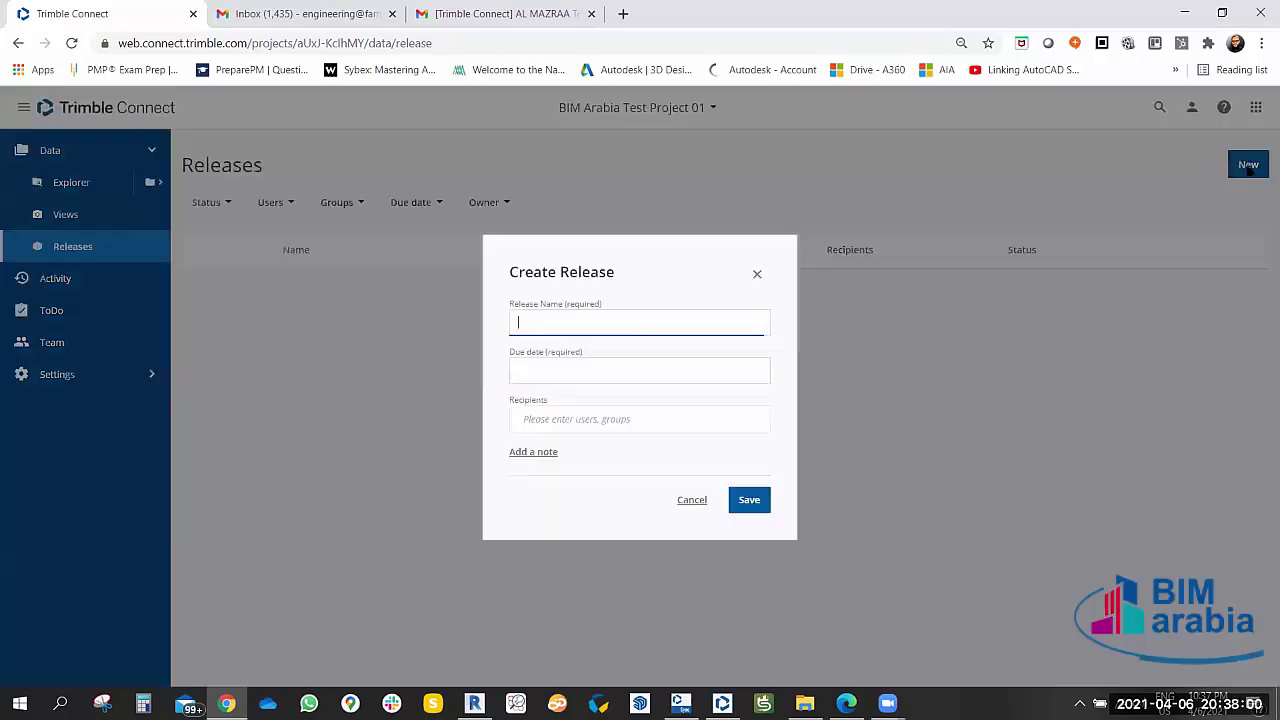
{"action": "left_click", "coordinate": [779, 284]}
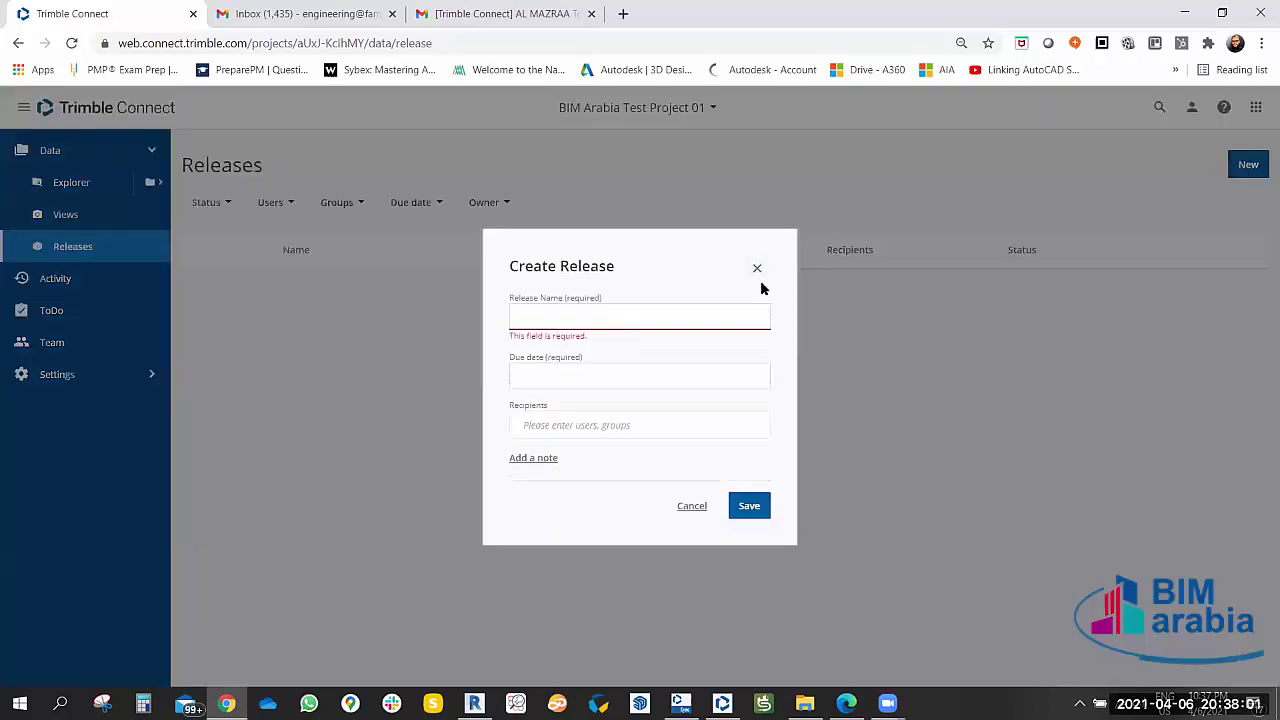
{"action": "left_click", "coordinate": [839, 266]}
{"action": "left_click", "coordinate": [1244, 170]}
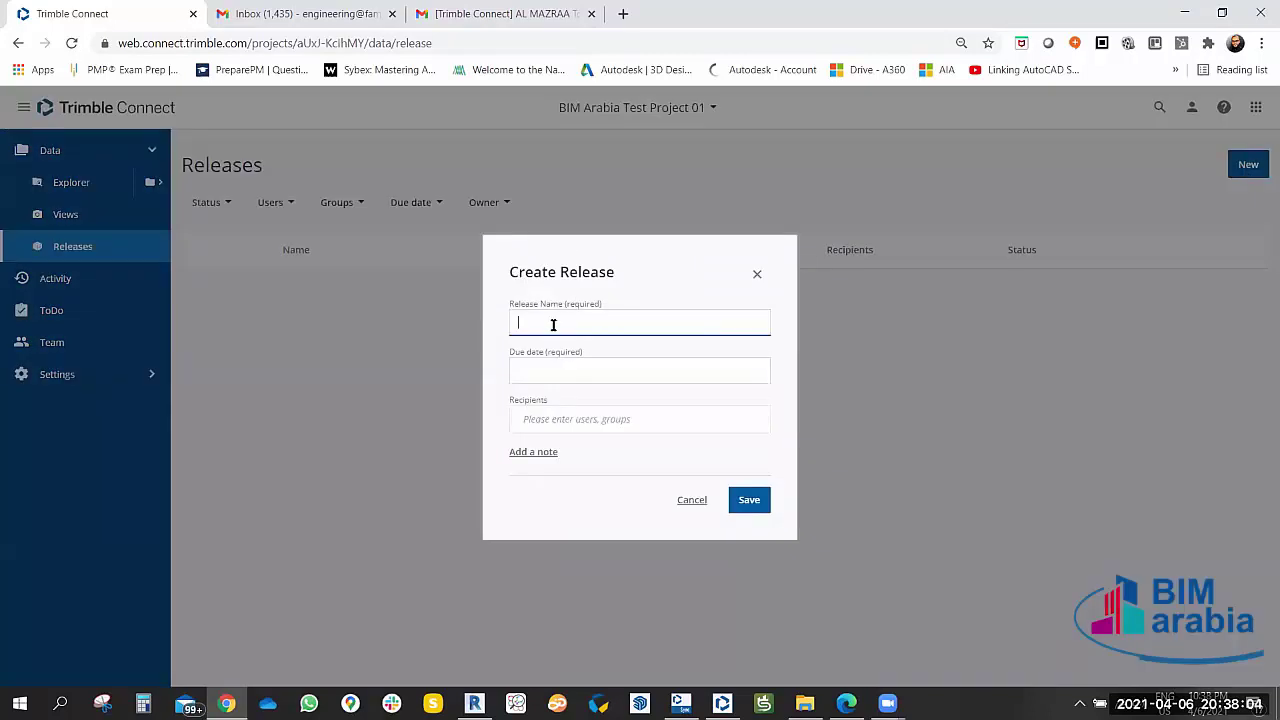
{"action": "type", "text": "tim"}
{"action": "key", "text": "BackSpace"}
{"action": "key", "text": "BackSpace"}
{"action": "key", "text": "BackSpace"}
{"action": "type", "text": "BIM"}
{"action": "type", "text": " Arabia"}
{"action": "type", "text": " pac"}
{"action": "type", "text": "kage"}
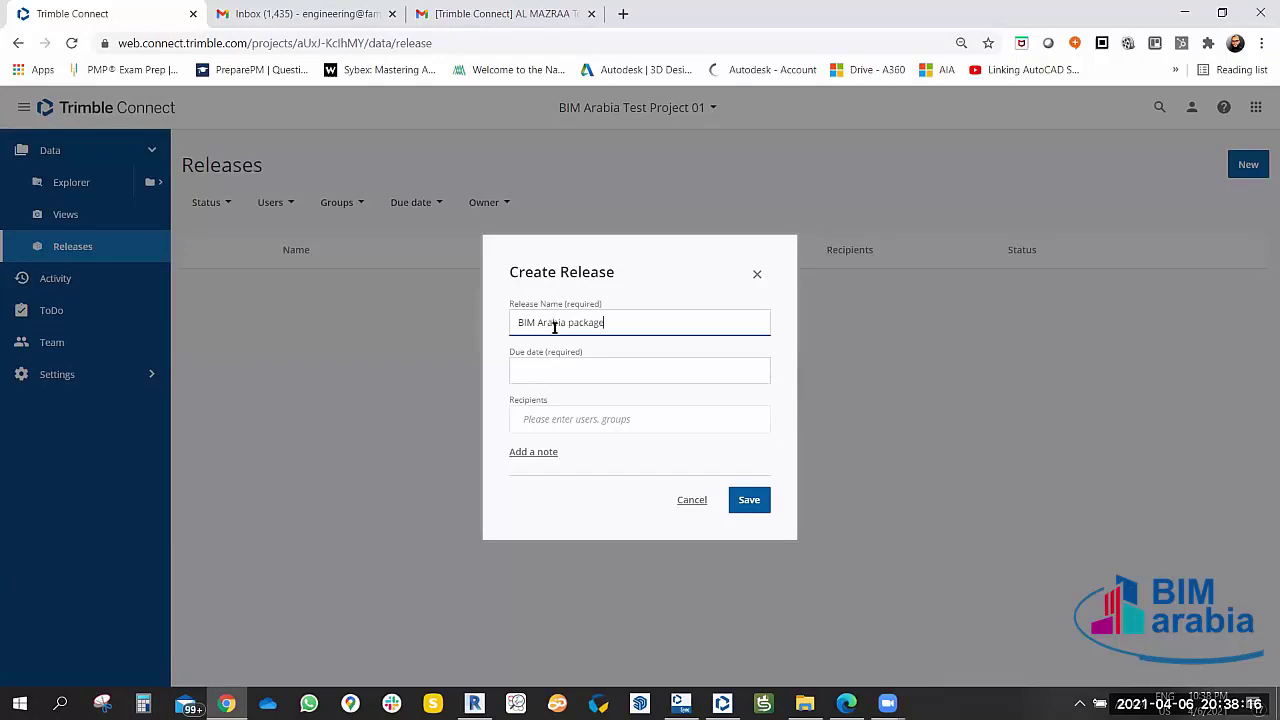
Pick a due date from the calendar, add a team member as recipient, and save the release.
{"action": "left_click", "coordinate": [551, 368]}
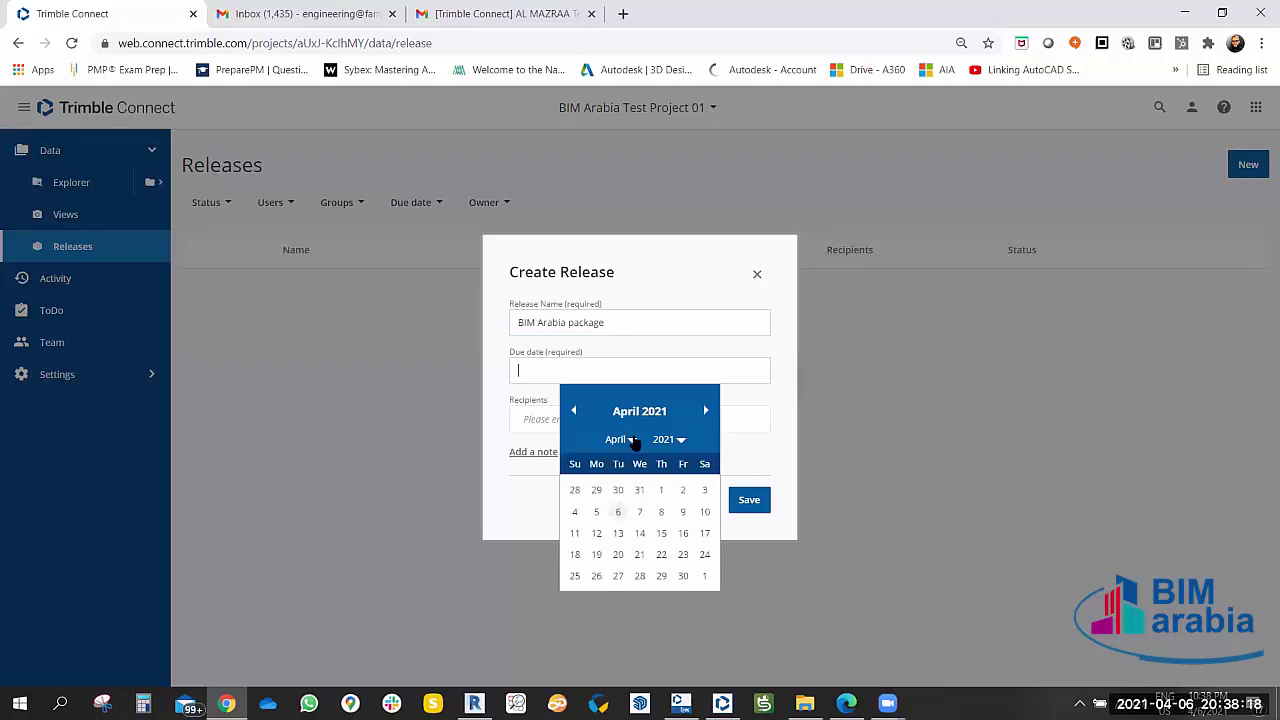
{"action": "left_click", "coordinate": [618, 512]}
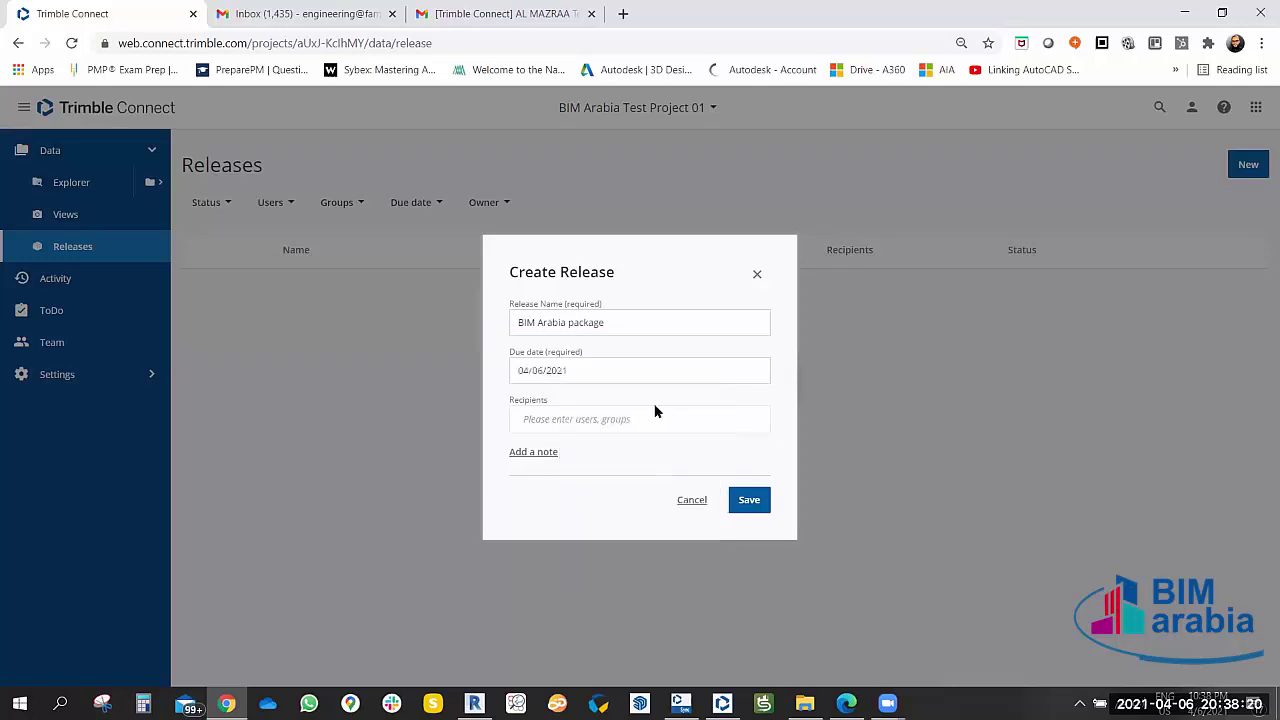
{"action": "left_click", "coordinate": [645, 421]}
{"action": "type", "text": "arch"}
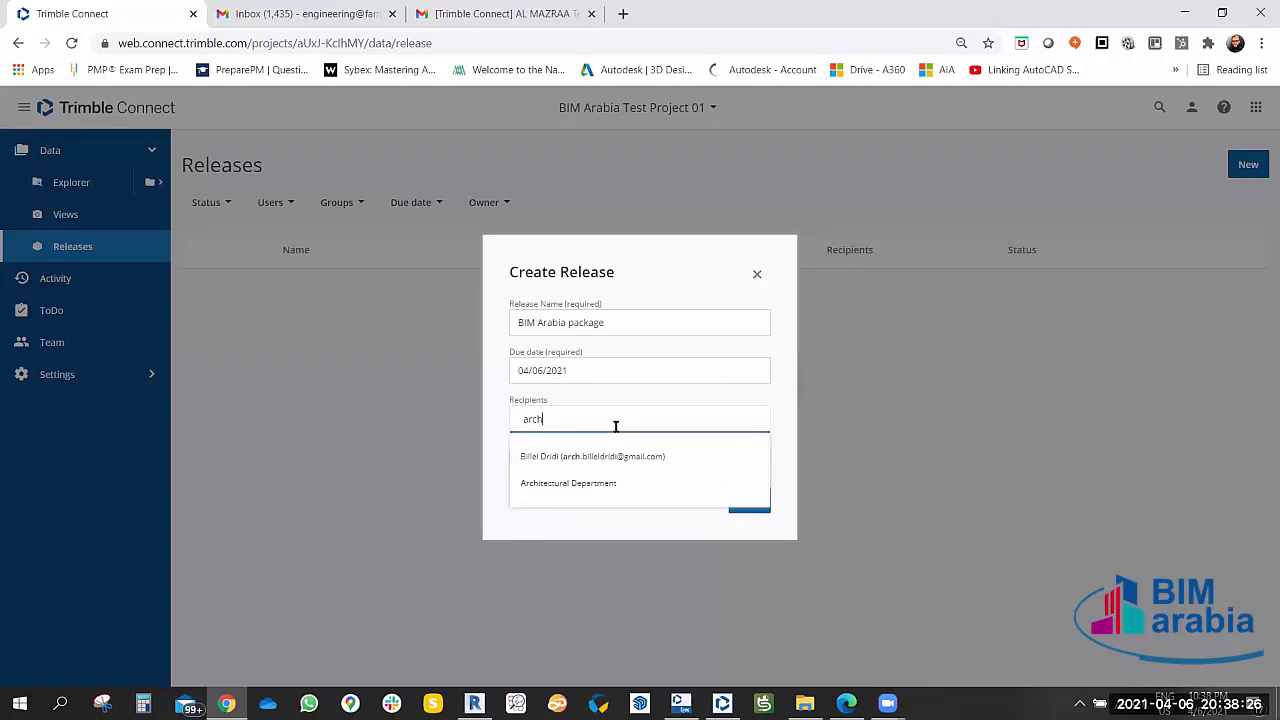
{"action": "key", "text": "BackSpace"}
{"action": "key", "text": "BackSpace"}
{"action": "key", "text": "BackSpace"}
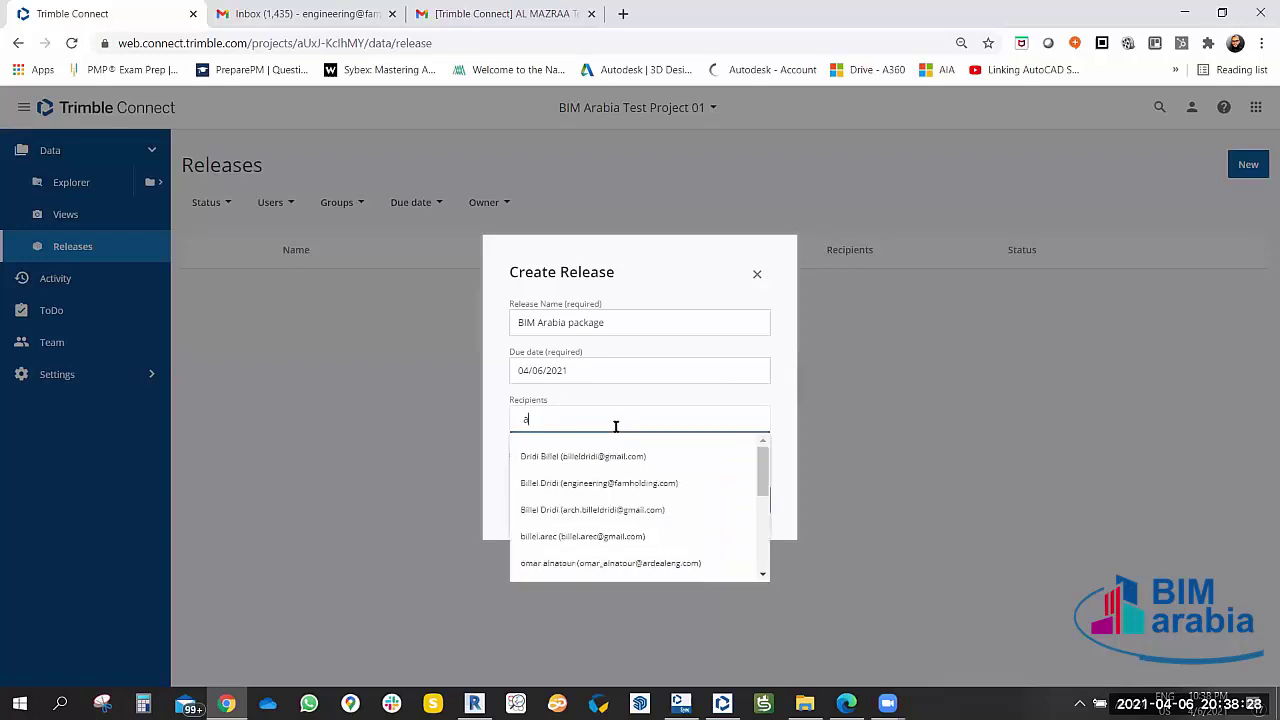
{"action": "key", "text": "BackSpace"}
{"action": "type", "text": "o"}
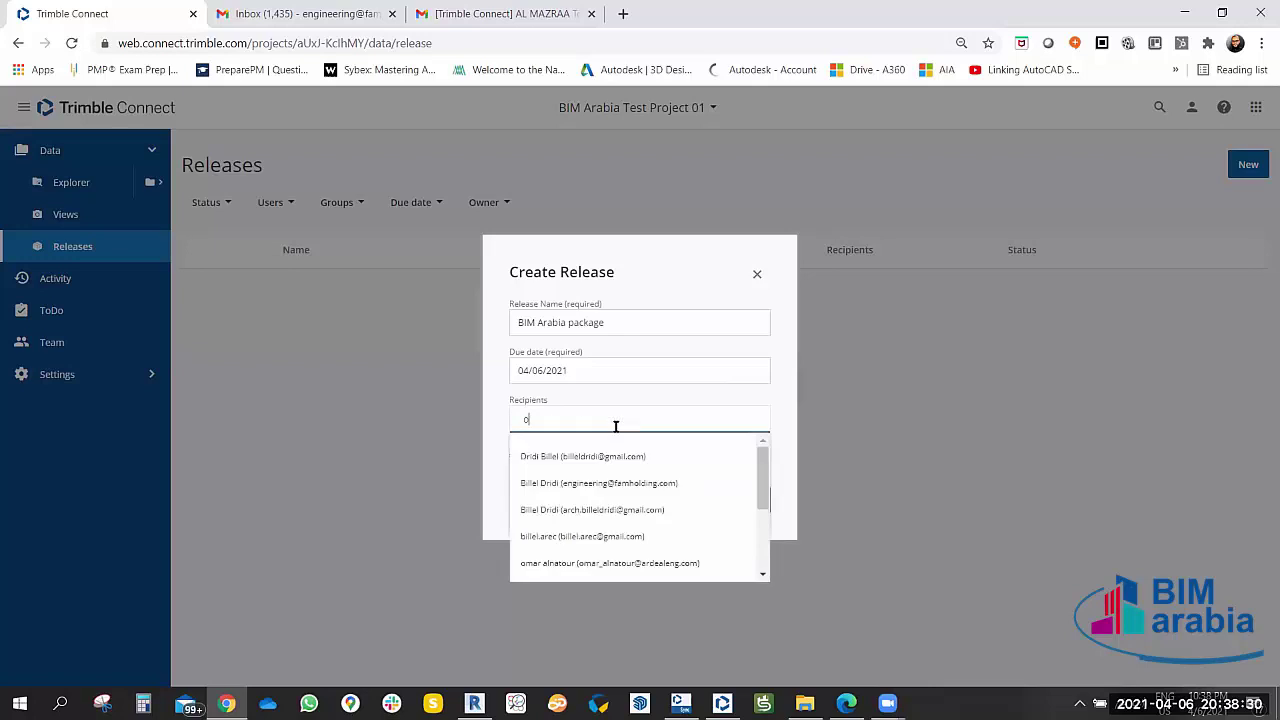
{"action": "type", "text": "mar"}
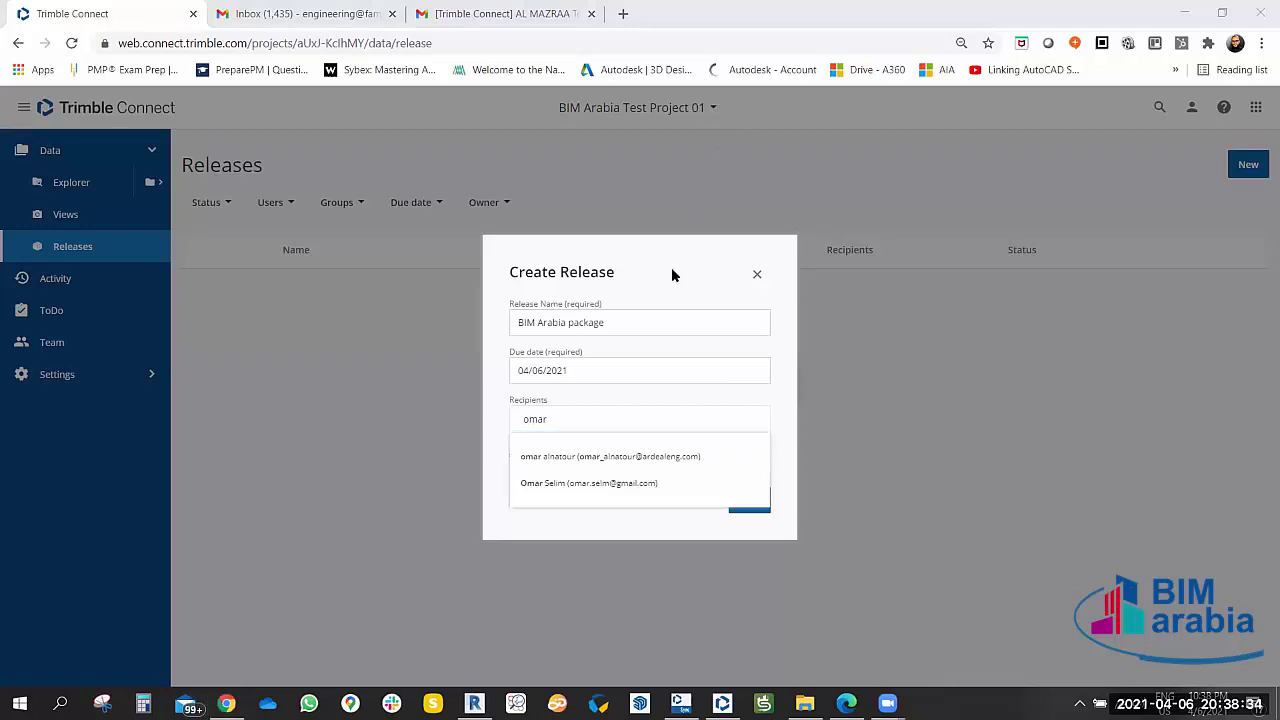
{"action": "left_click", "coordinate": [588, 460]}
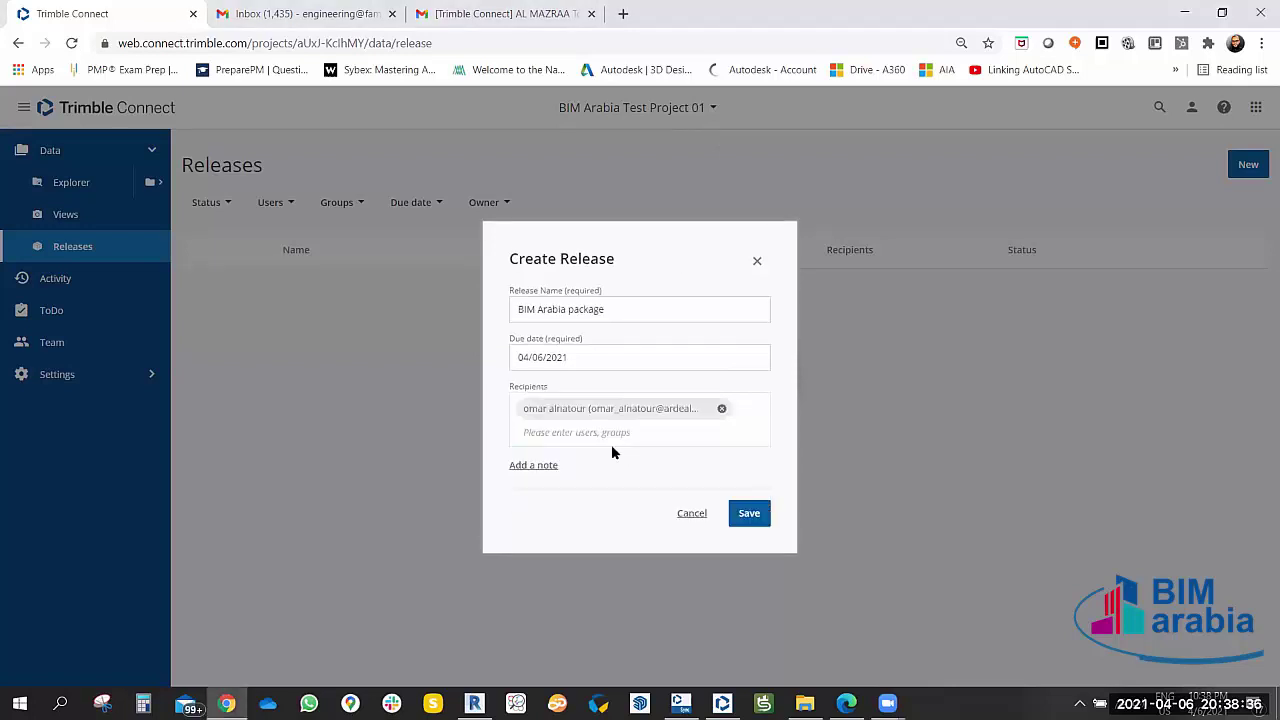
{"action": "left_click", "coordinate": [562, 476]}
{"action": "left_click", "coordinate": [749, 516]}
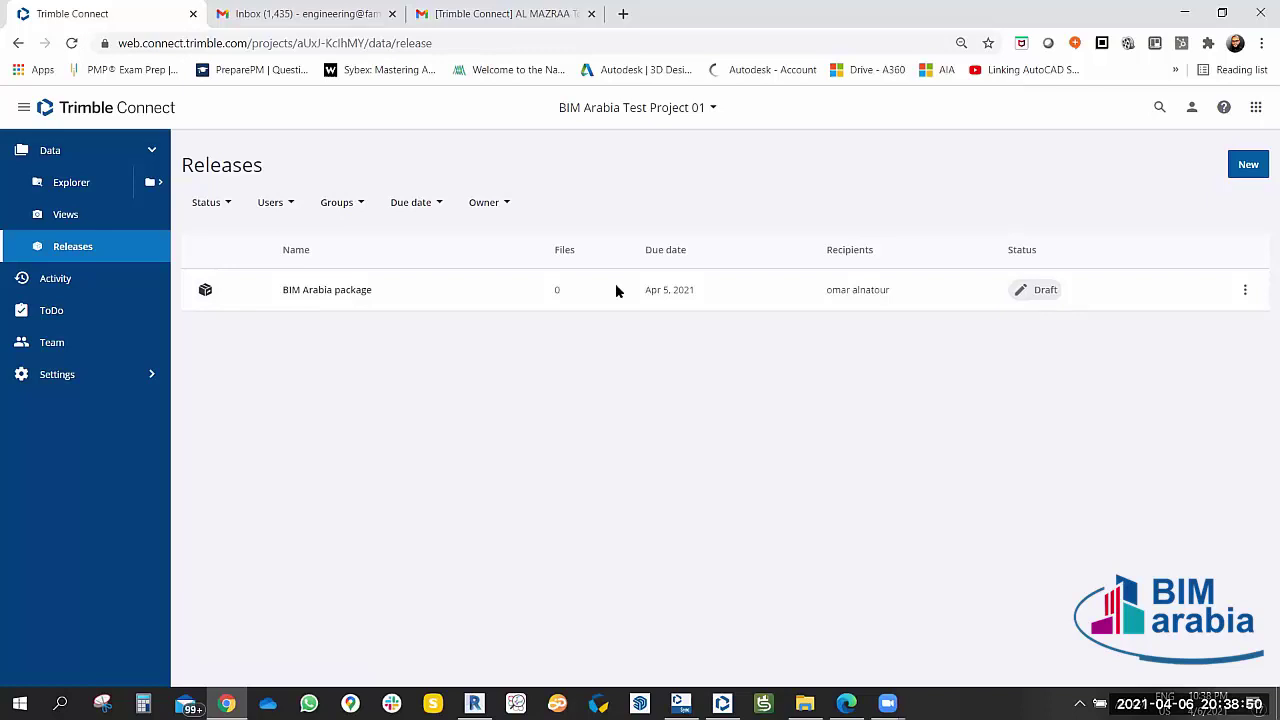
Check the release's actions, then open the empty BIM Arabia package release.
{"action": "left_click", "coordinate": [1243, 292]}
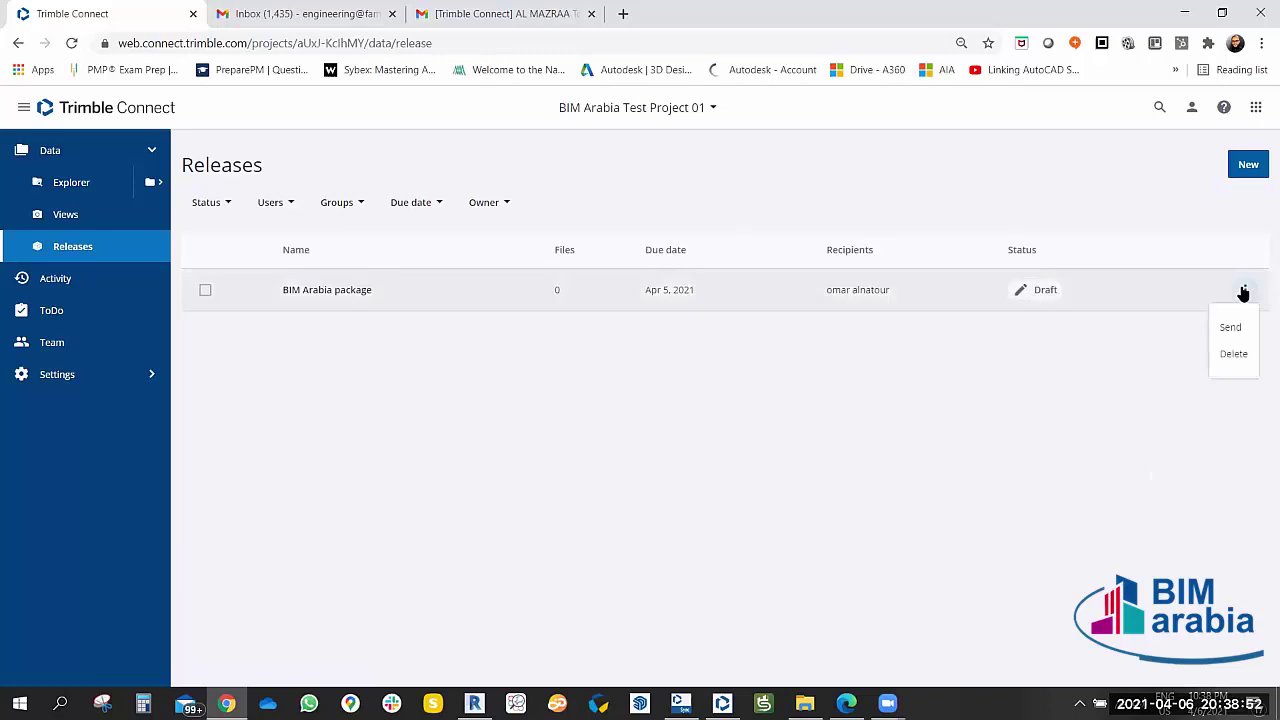
{"action": "mouse_move", "coordinate": [464, 296]}
{"action": "left_click", "coordinate": [815, 410]}
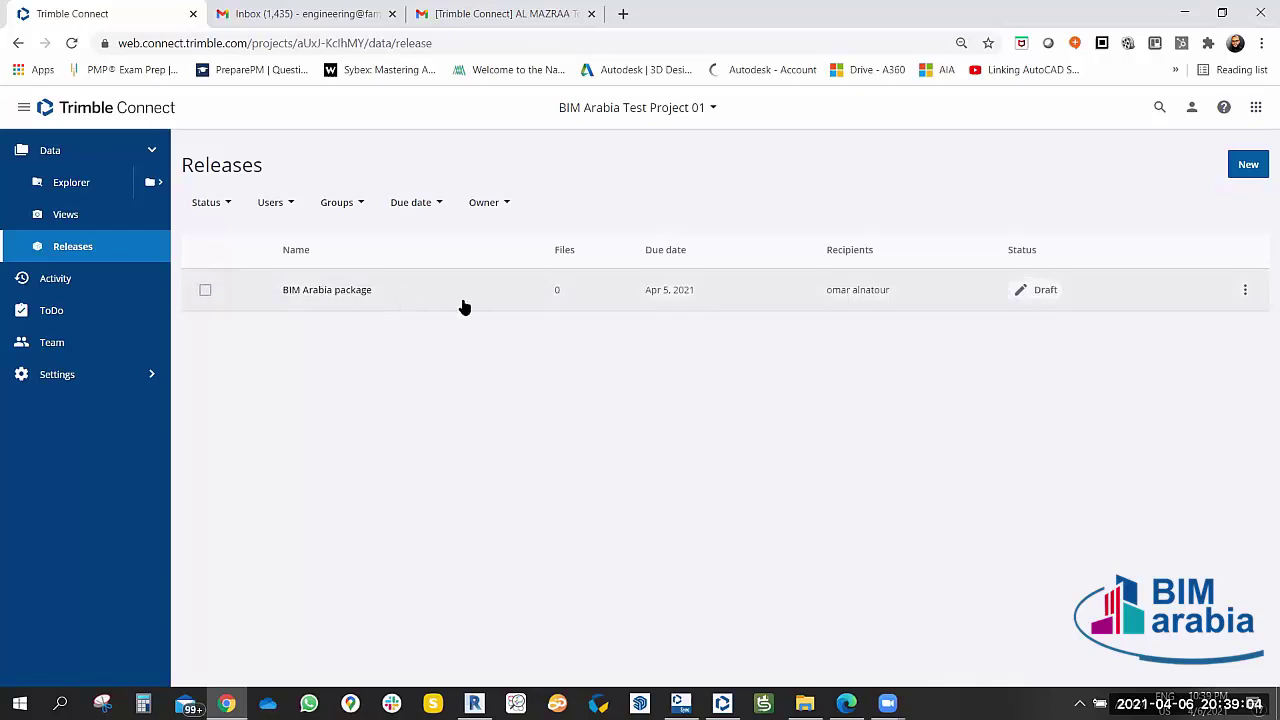
{"action": "left_click", "coordinate": [345, 290]}
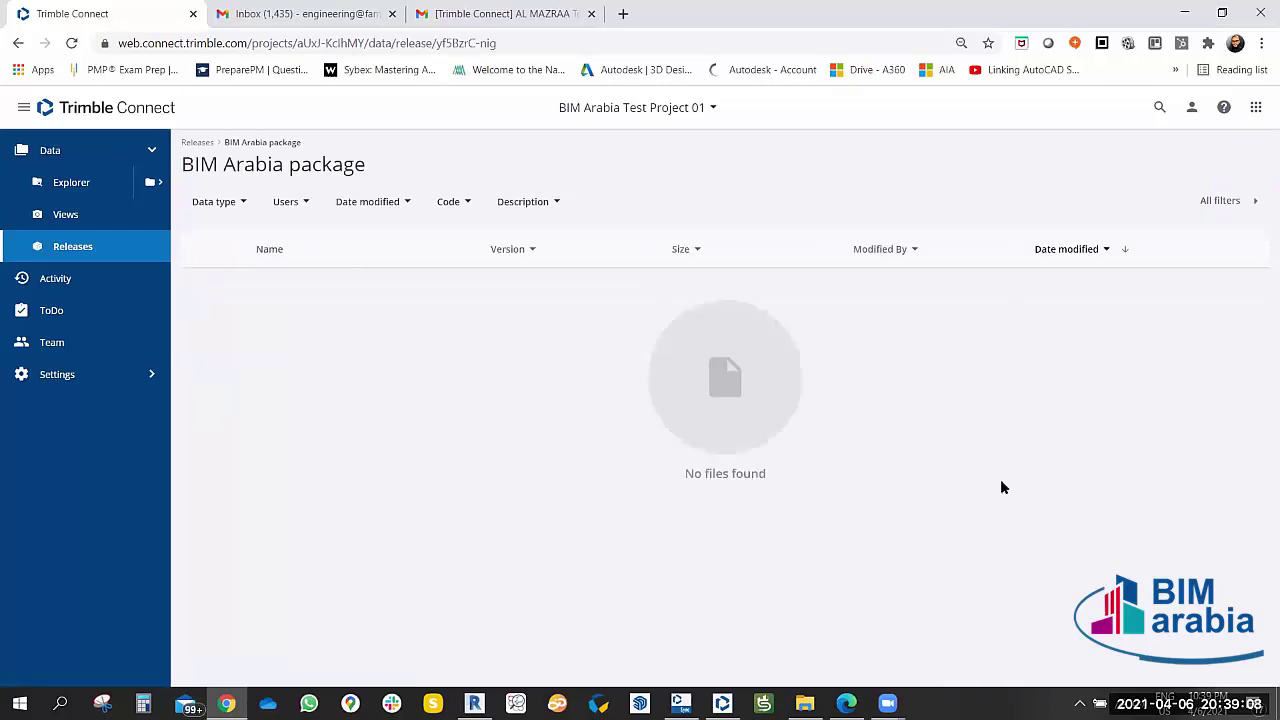
On the desktop, preview Bime.JPG, then drag AL MAZRAA 1BD Test1 toward the browser.
{"action": "left_click", "coordinate": [1278, 705]}
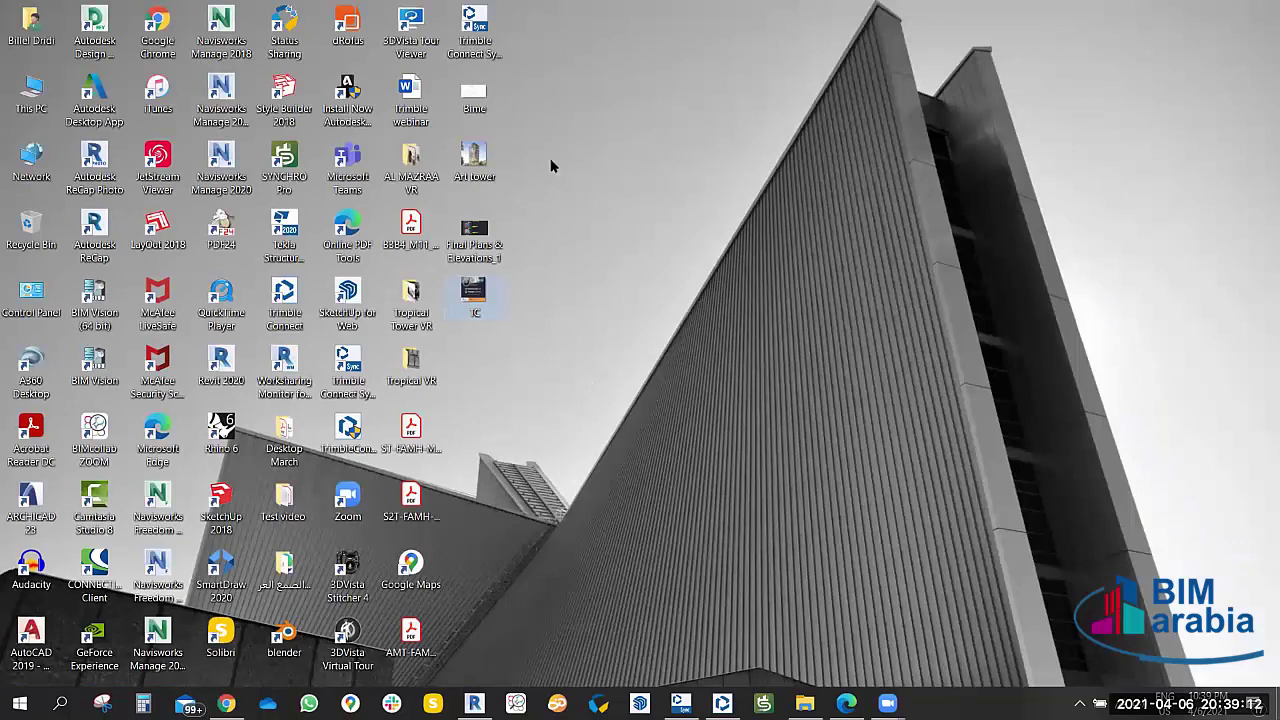
{"action": "double_click", "coordinate": [475, 96]}
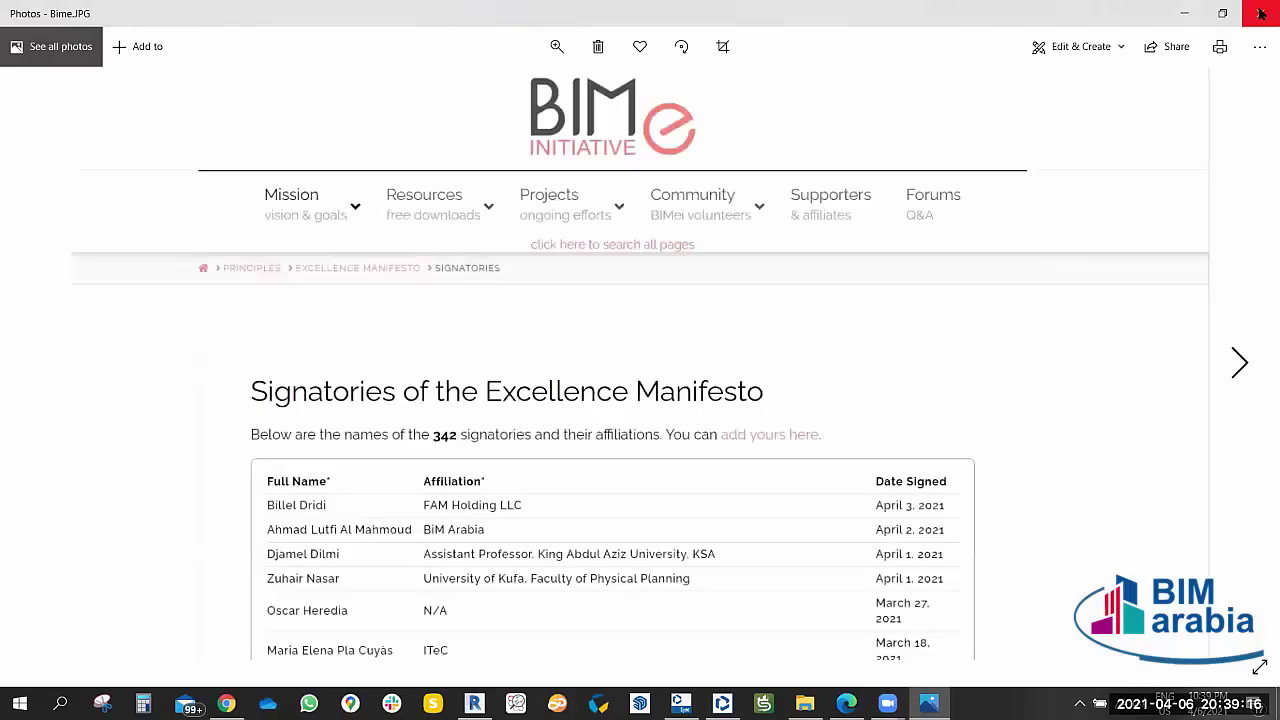
{"action": "key", "text": "Escape"}
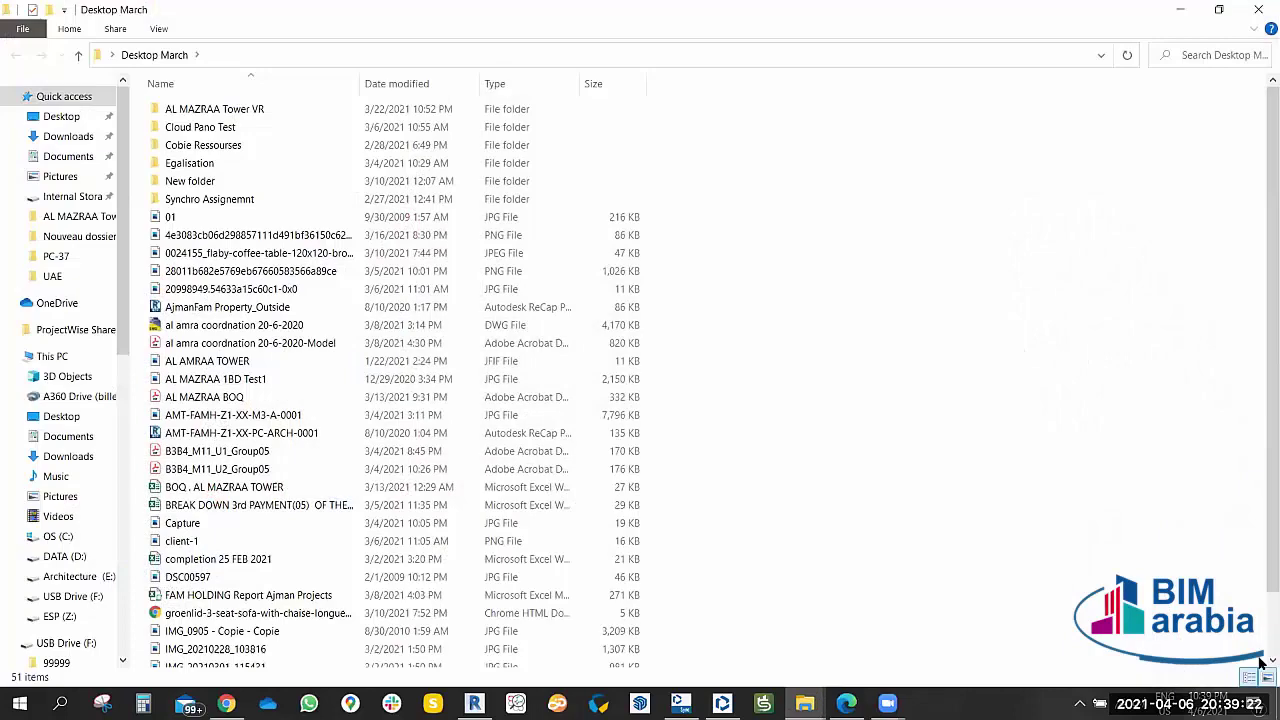
{"action": "left_click_drag", "start_coordinate": [505, 263], "coordinate": [232, 698]}
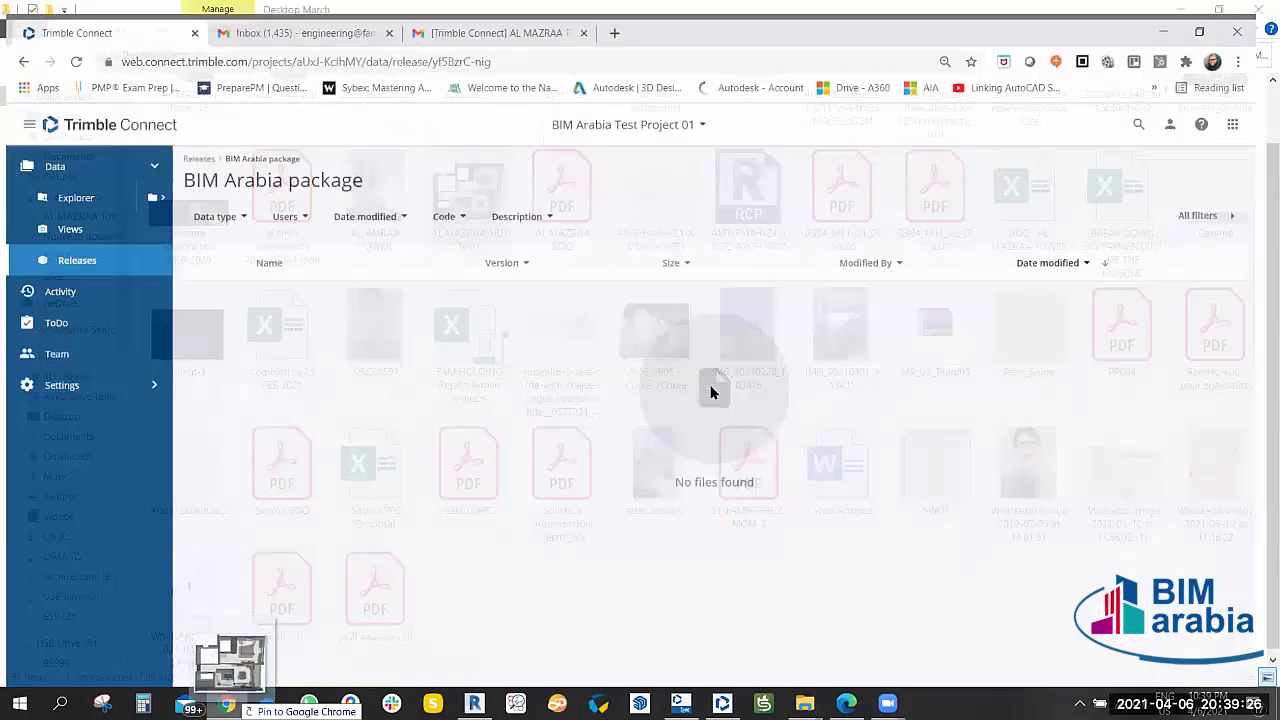
Drop AL MAZRAA 1BD Test1.jpg into a new Chrome tab, then return to the Trimble Connect release.
{"action": "left_click_drag", "start_coordinate": [232, 698], "coordinate": [709, 391]}
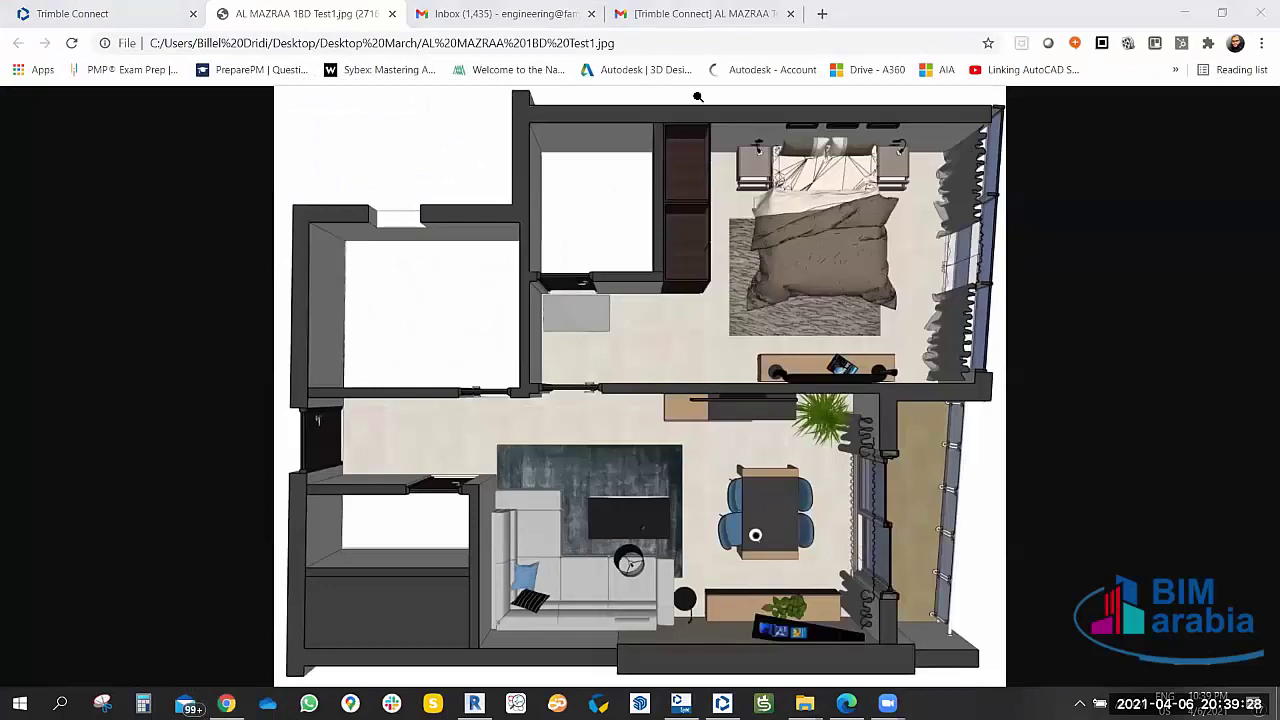
{"action": "left_click", "coordinate": [55, 13]}
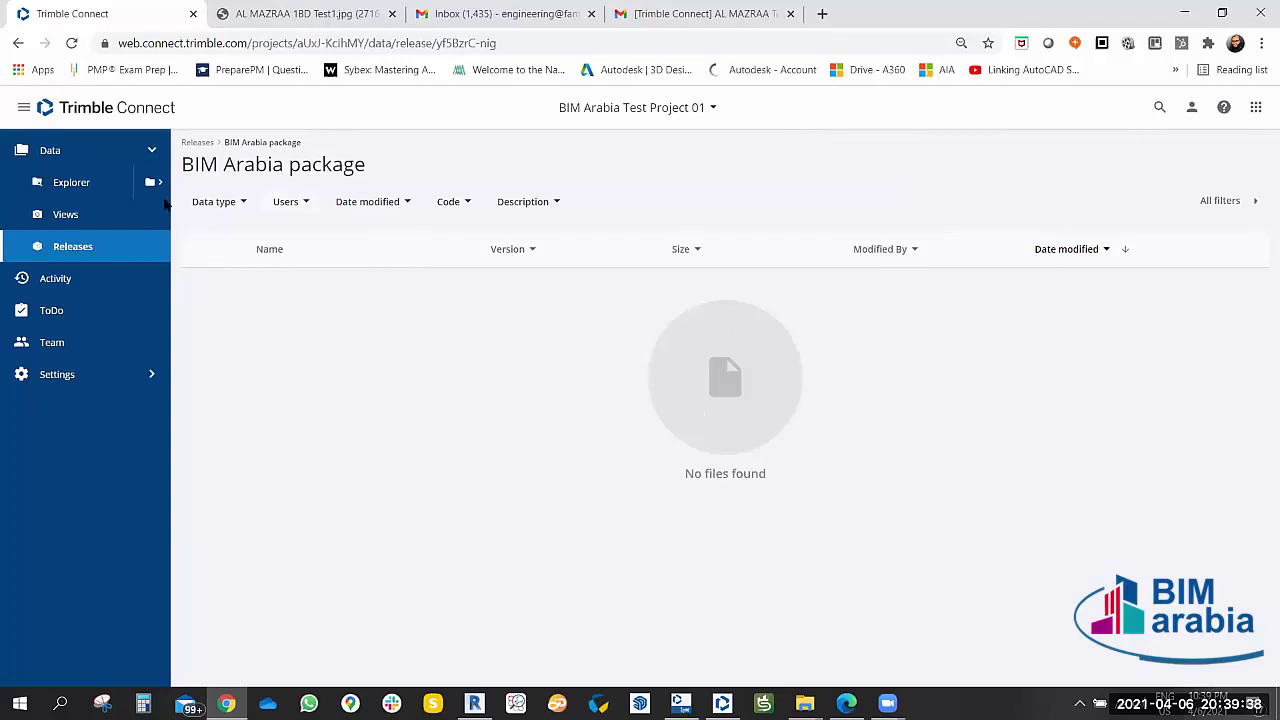
Review the BIM Arabia package details panel and its Edit form, leaving everything unchanged.
{"action": "left_click", "coordinate": [20, 42]}
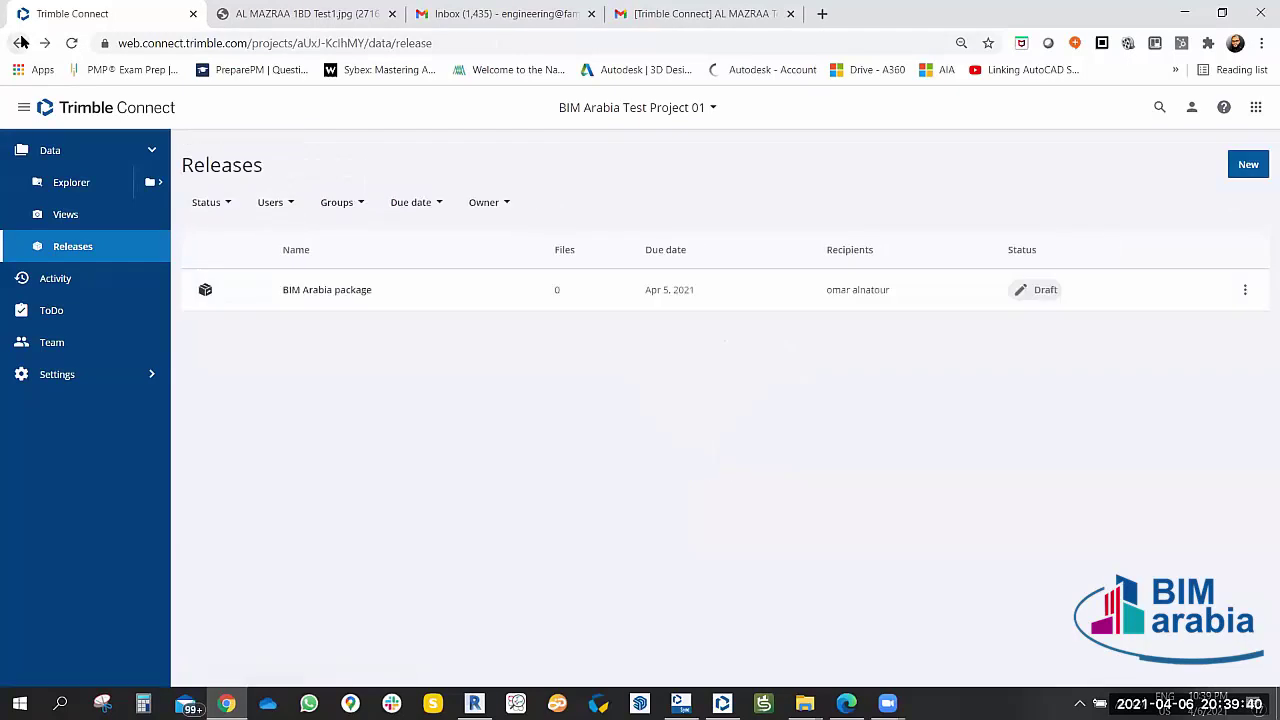
{"action": "mouse_move", "coordinate": [326, 290]}
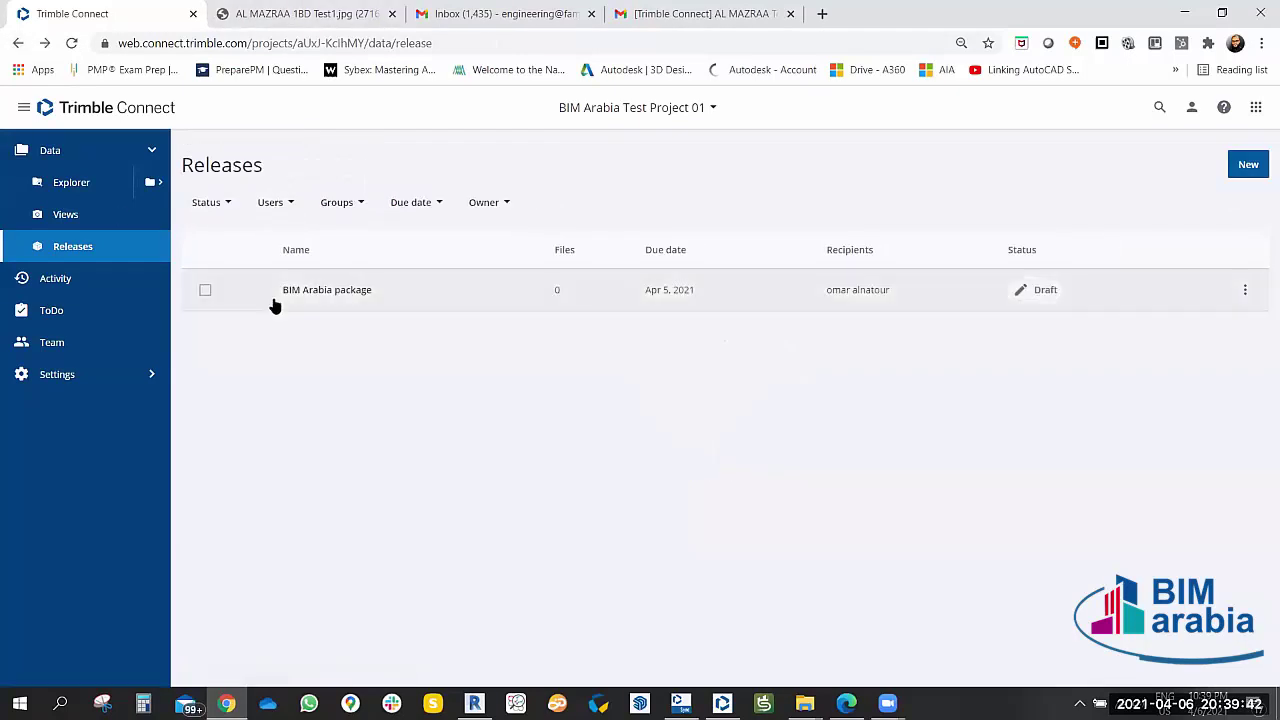
{"action": "left_click", "coordinate": [296, 291]}
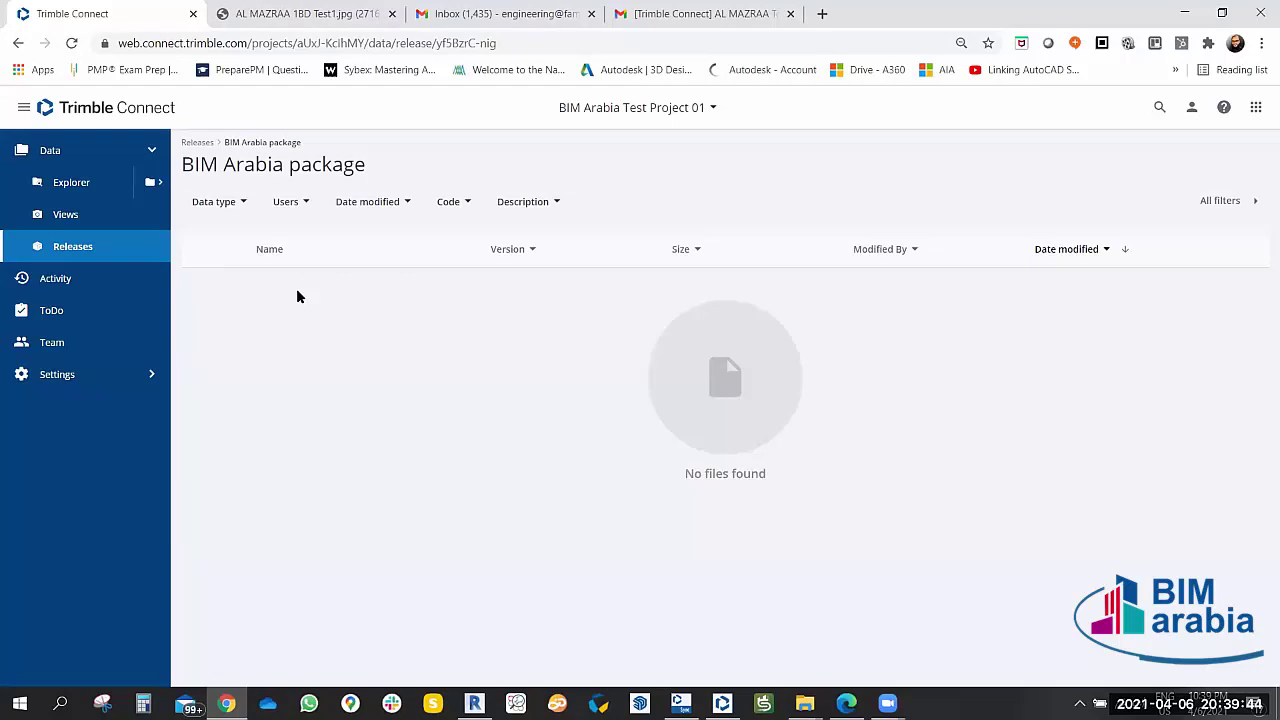
{"action": "left_click", "coordinate": [20, 44]}
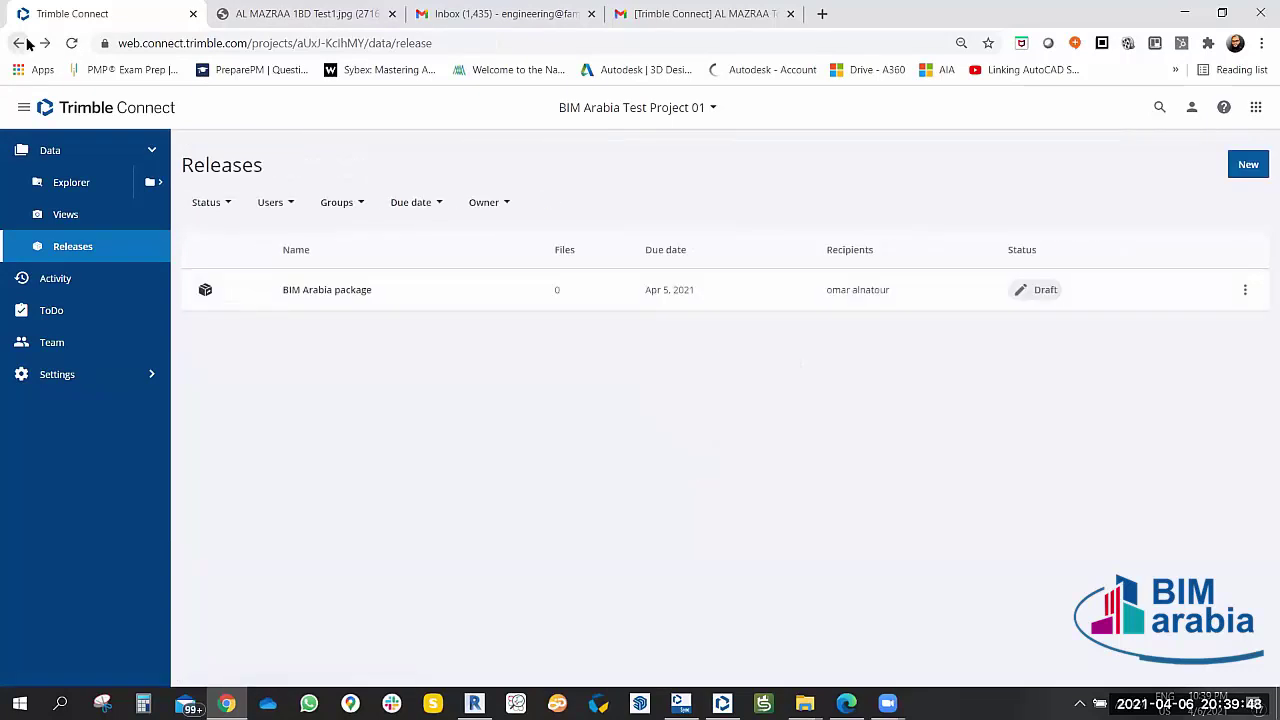
{"action": "left_click", "coordinate": [205, 290]}
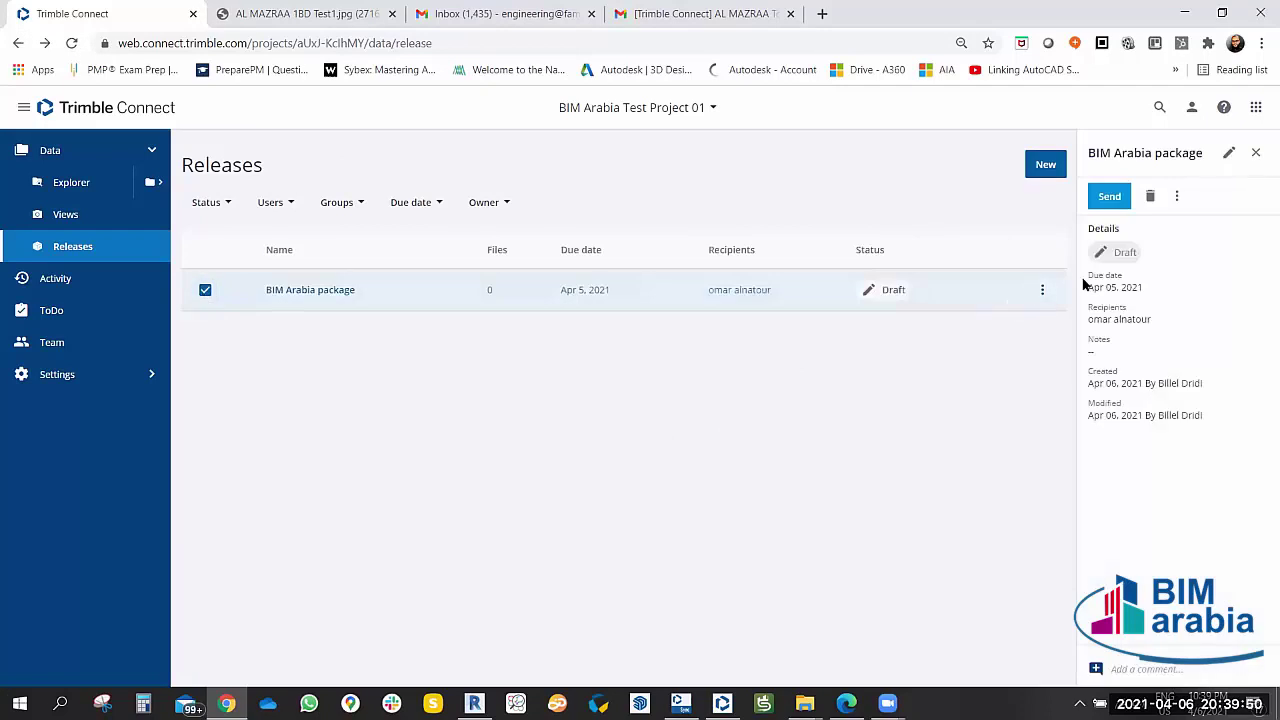
{"action": "left_click", "coordinate": [1177, 203]}
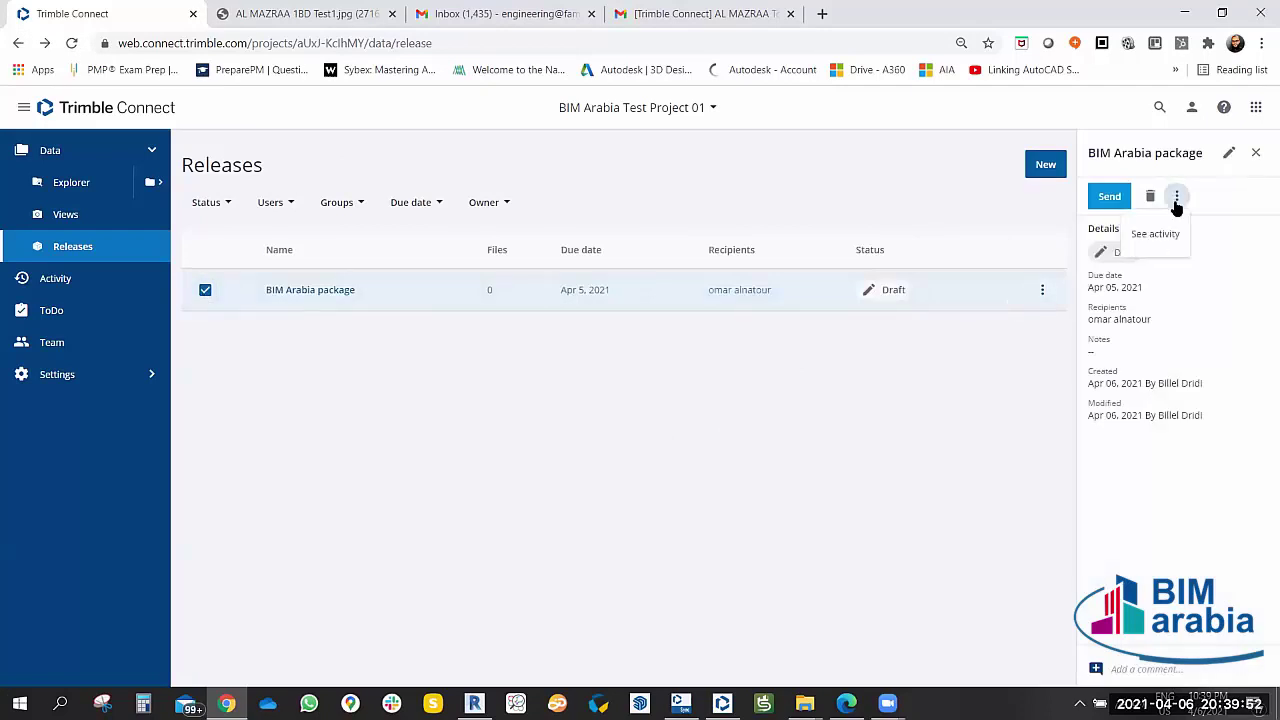
{"action": "left_click", "coordinate": [1229, 152]}
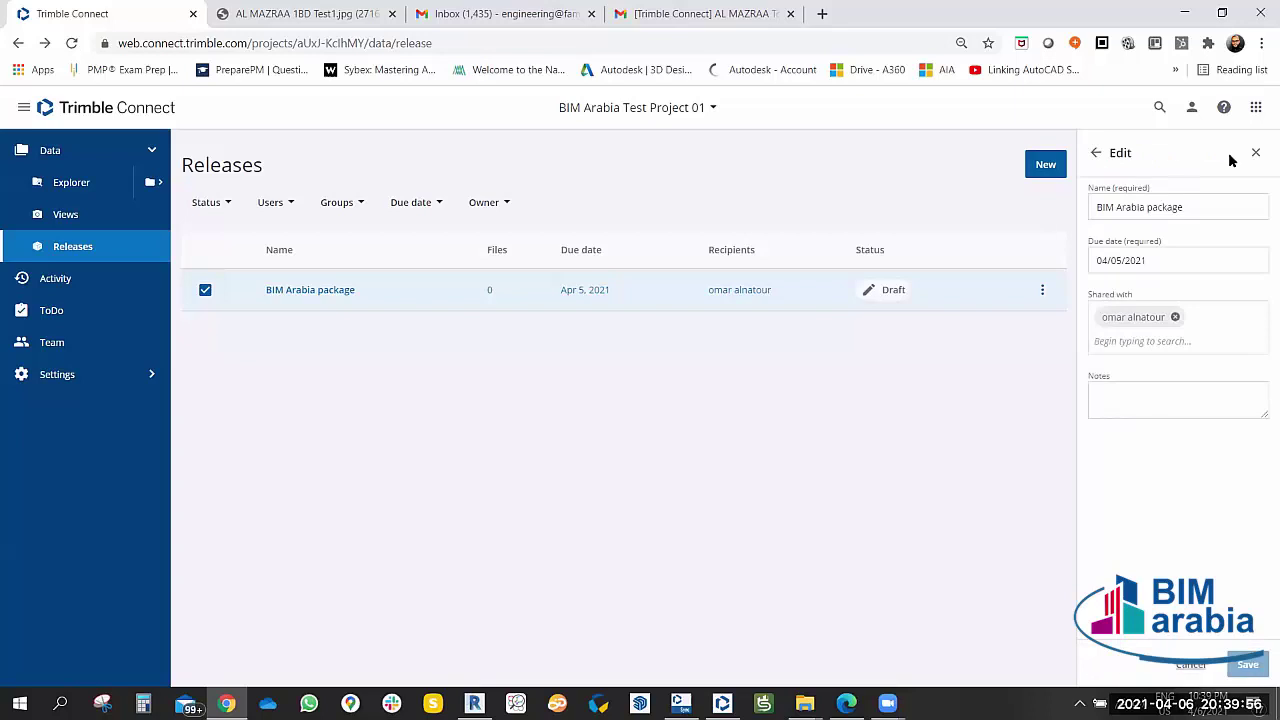
{"action": "left_click", "coordinate": [1096, 153]}
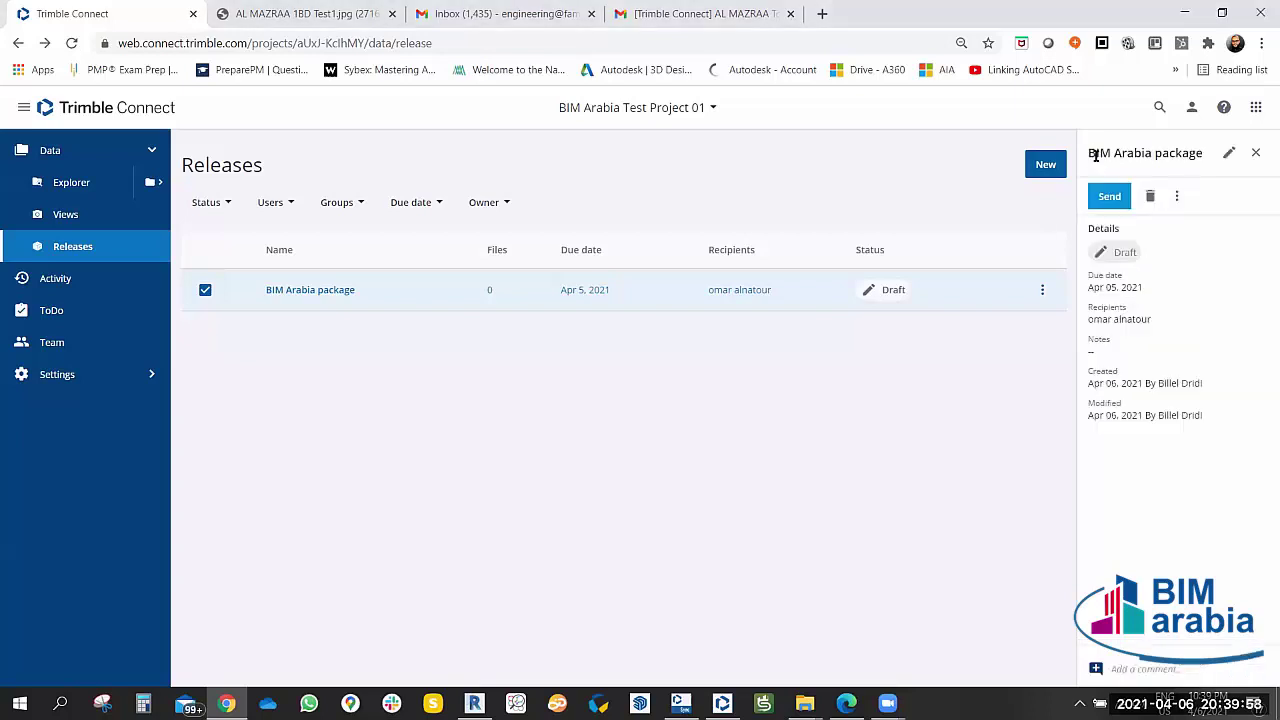
{"action": "left_click", "coordinate": [1256, 152]}
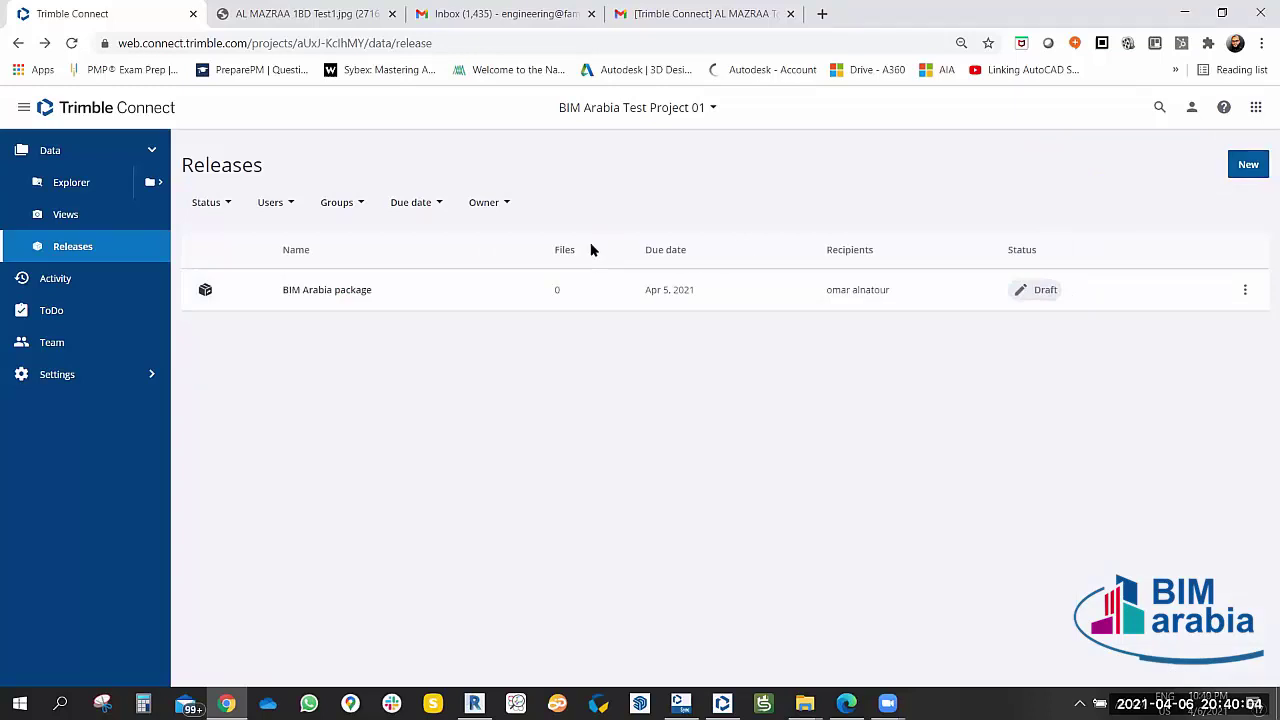
{"action": "mouse_move", "coordinate": [563, 290]}
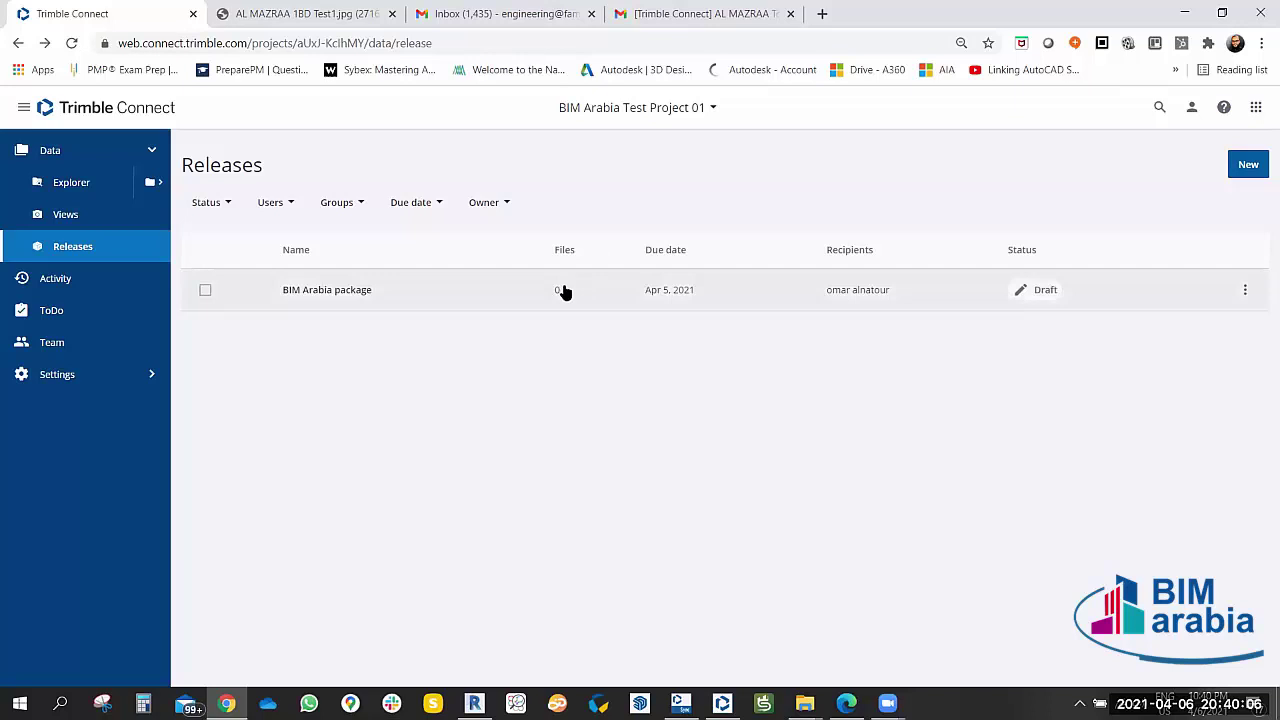
Try sending the BIM Arabia package release, refused since it has no files, then reopen it.
{"action": "left_click", "coordinate": [1045, 298]}
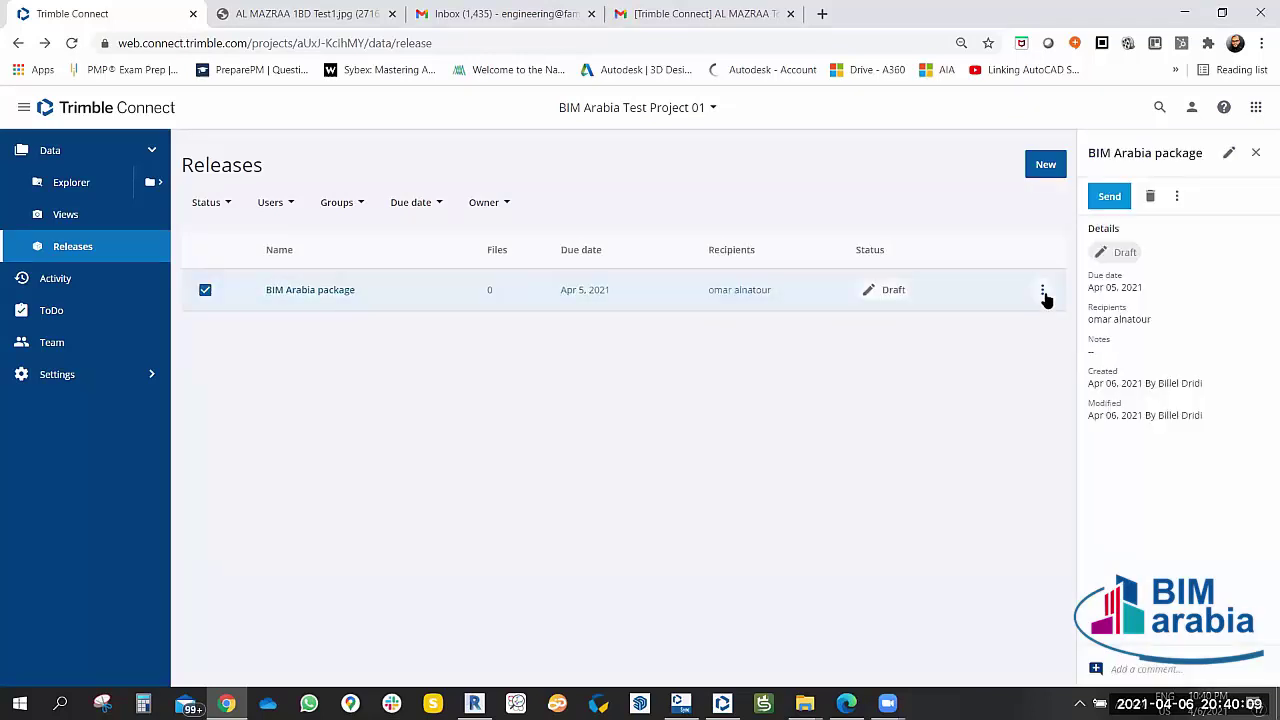
{"action": "left_click", "coordinate": [1254, 155]}
{"action": "left_click", "coordinate": [1245, 290]}
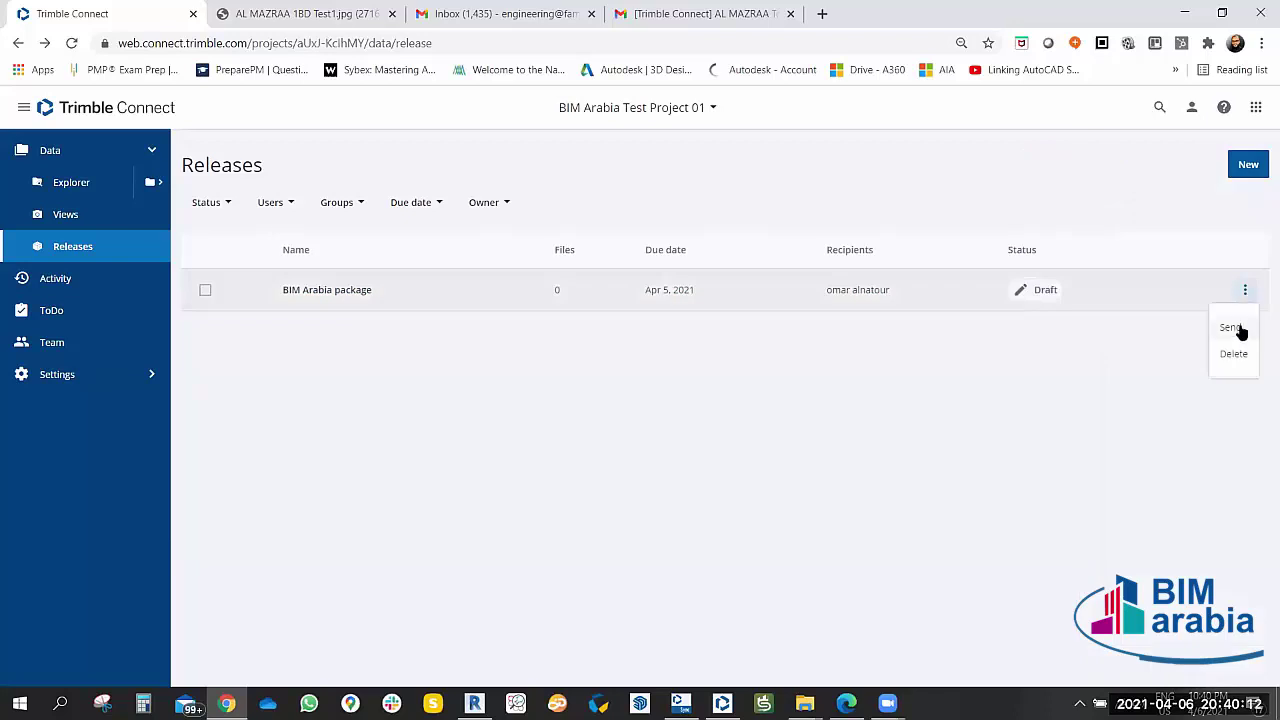
{"action": "left_click", "coordinate": [1231, 328]}
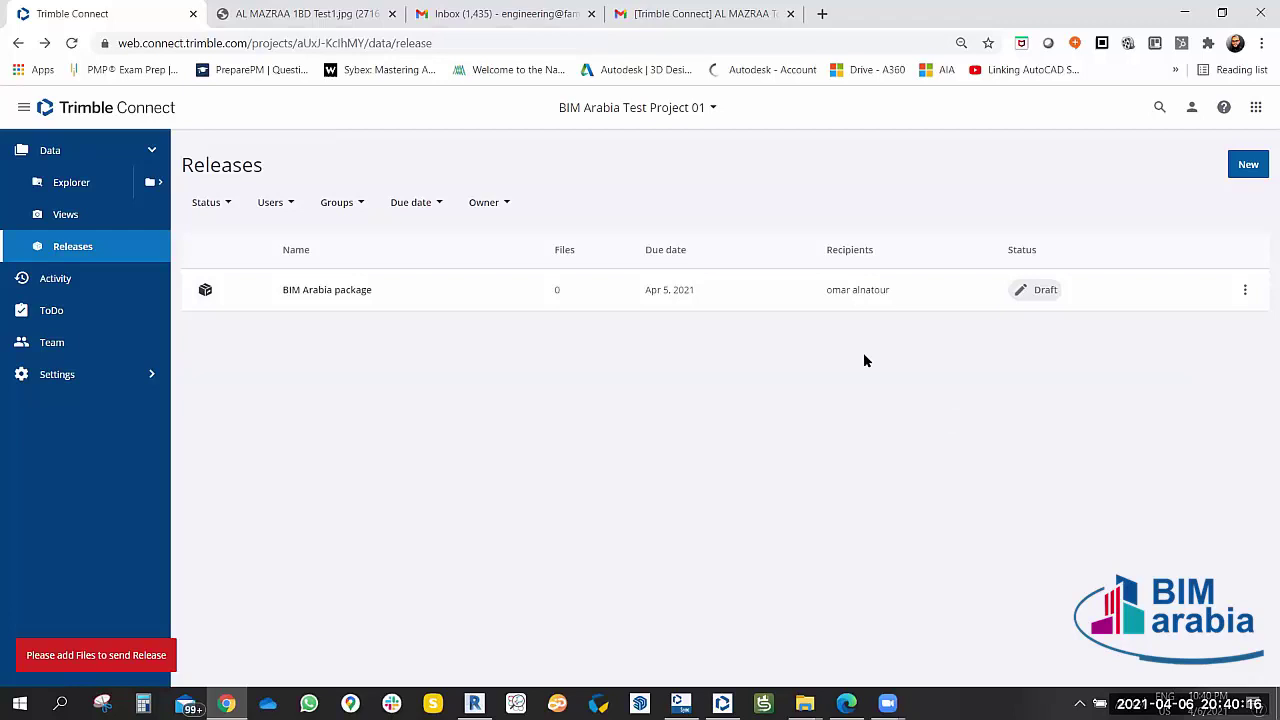
{"action": "left_click", "coordinate": [334, 292]}
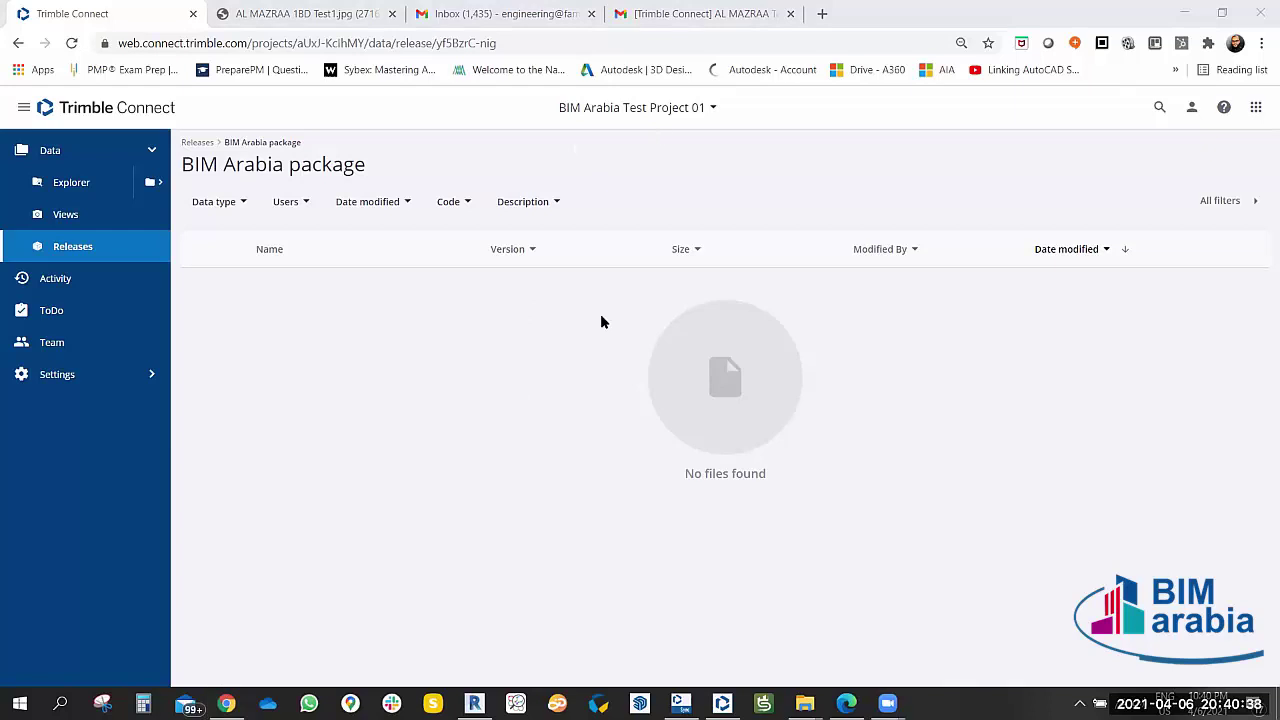
Bring the browser forward, then switch to the Trimble Connect desktop app's projects overview.
{"action": "left_click", "coordinate": [874, 479]}
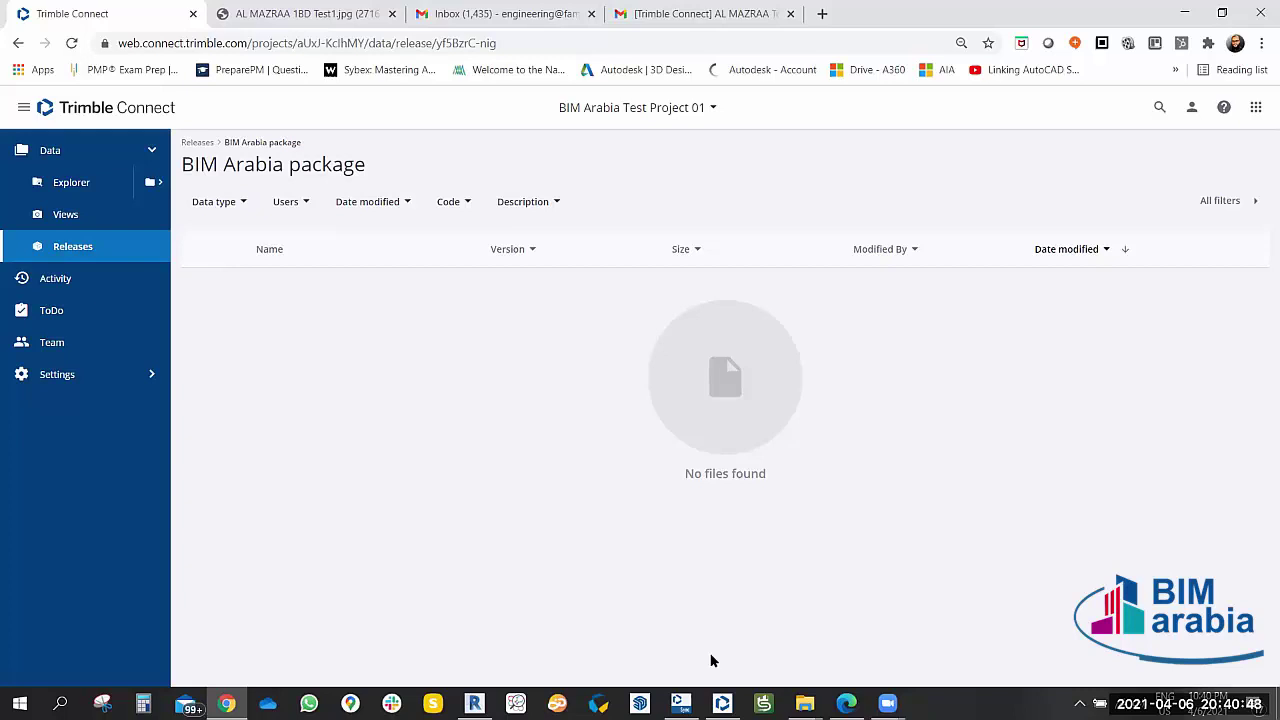
{"action": "left_click", "coordinate": [722, 703]}
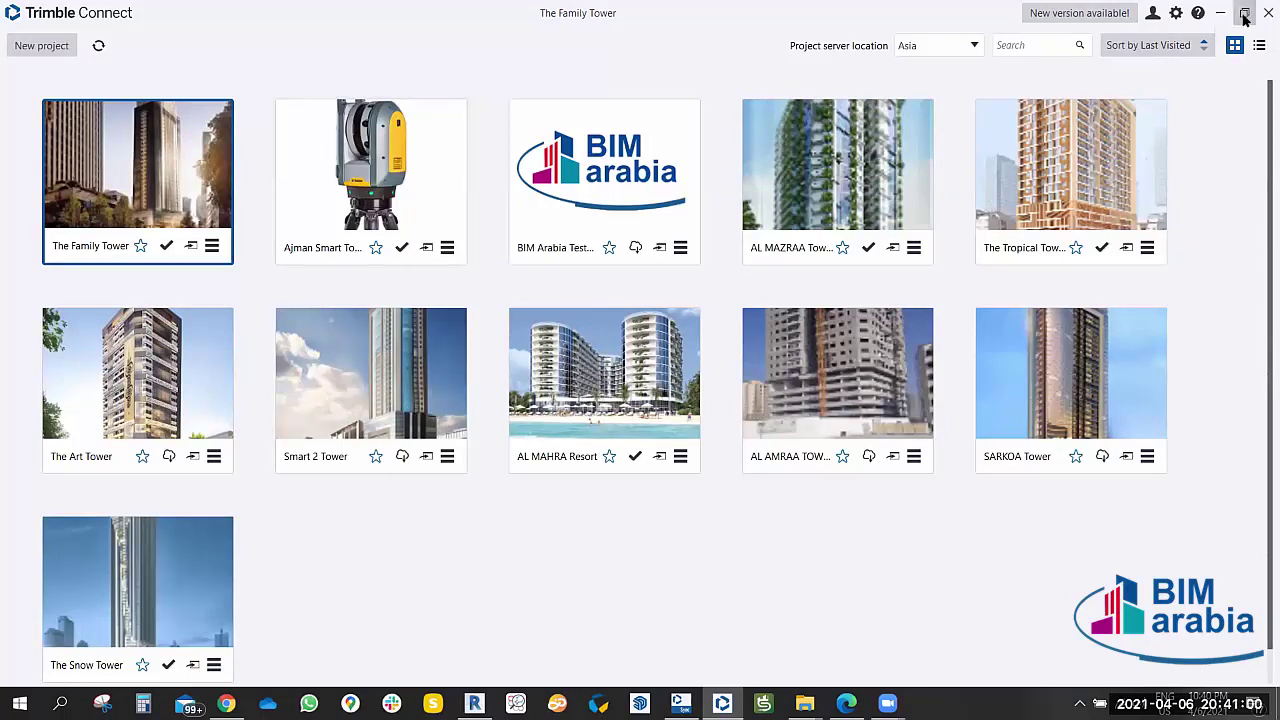
Try the window size, list versus tile layouts, and sort order on the projects overview.
{"action": "left_click", "coordinate": [1244, 13]}
{"action": "left_click", "coordinate": [1130, 84]}
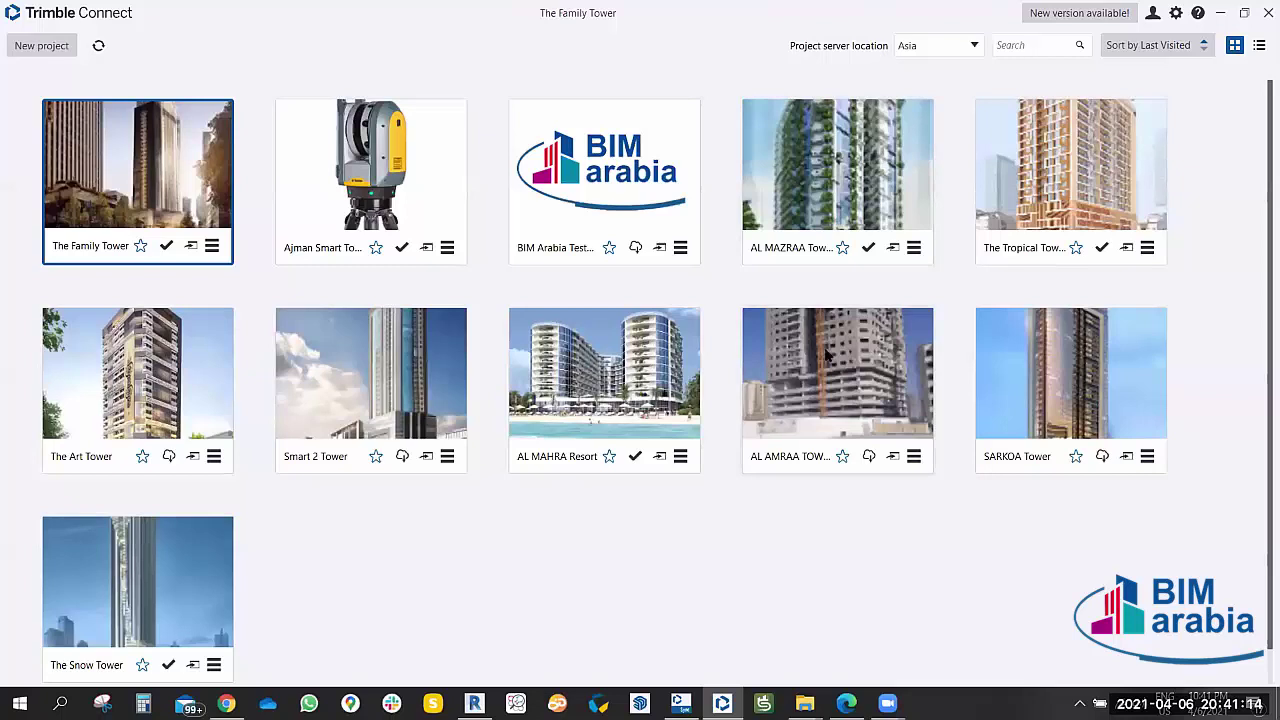
{"action": "left_click", "coordinate": [1261, 47]}
{"action": "left_click", "coordinate": [1237, 47]}
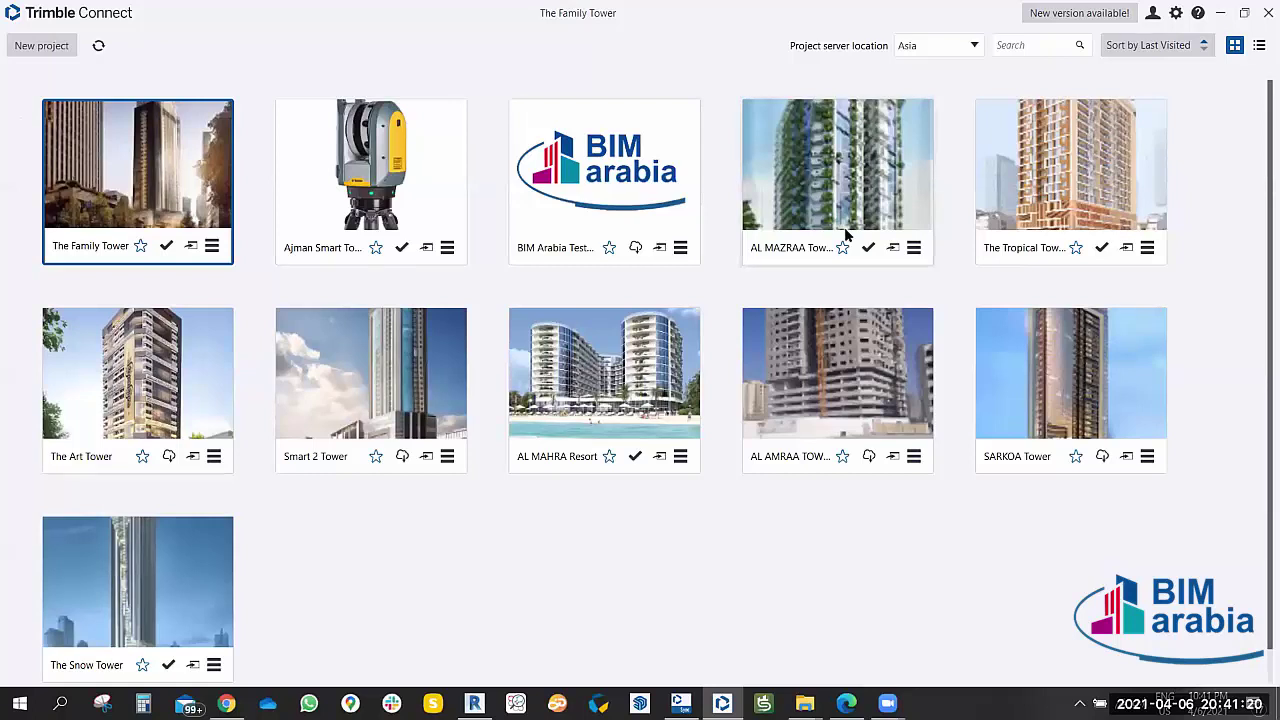
{"action": "left_click", "coordinate": [1262, 49]}
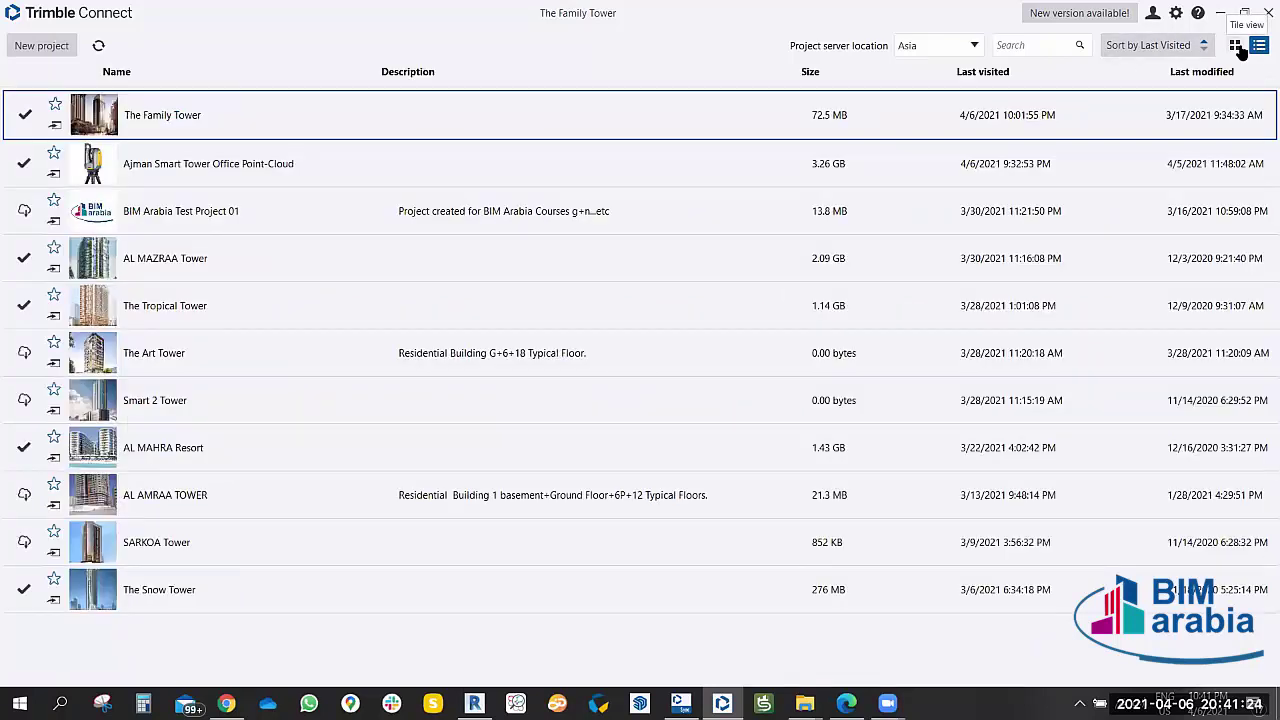
{"action": "left_click", "coordinate": [1236, 47]}
{"action": "left_click", "coordinate": [1259, 46]}
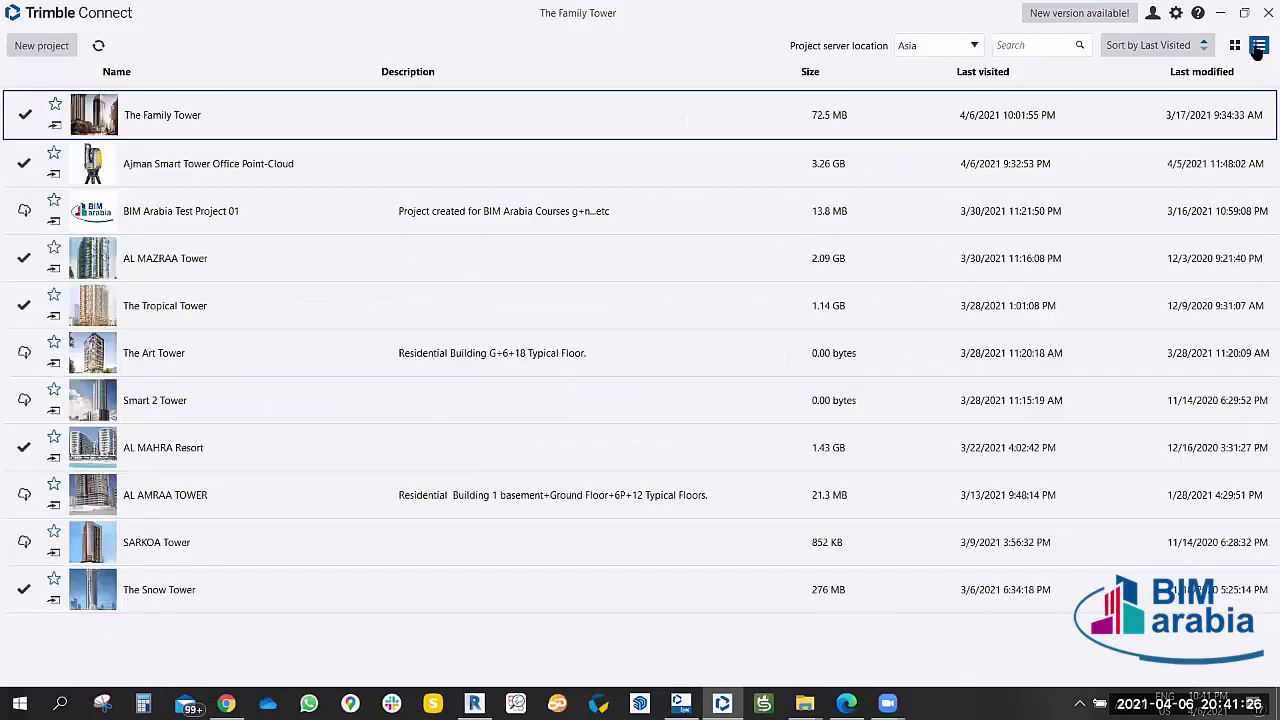
{"action": "left_click", "coordinate": [1236, 46]}
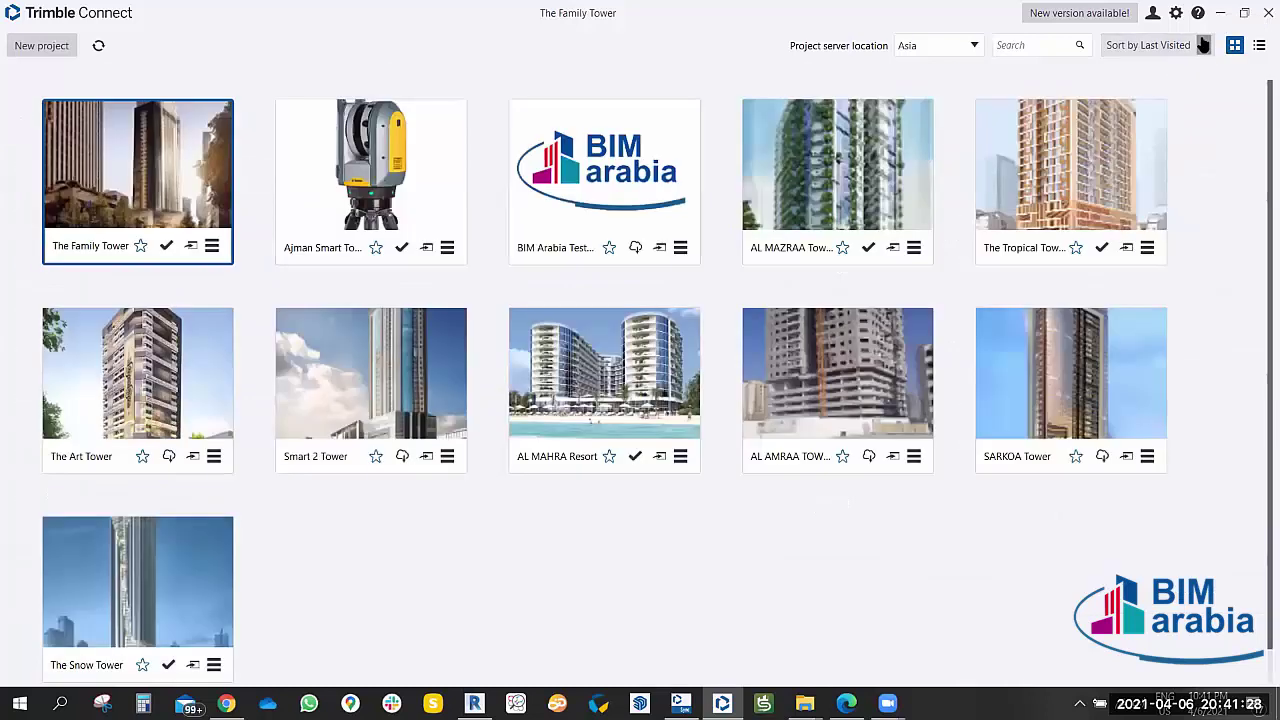
{"action": "left_click", "coordinate": [1204, 45]}
{"action": "left_click", "coordinate": [1204, 45]}
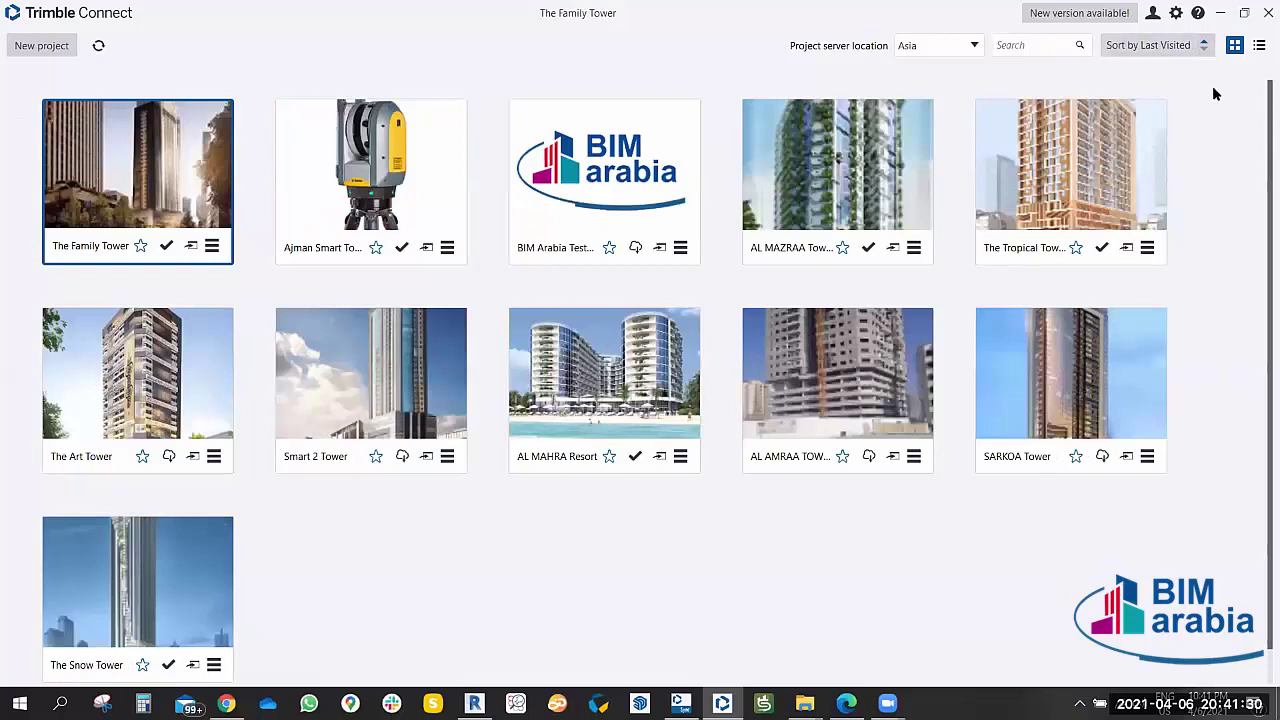
Browse North America and Europe servers, return to Asia, and open Ajman Smart Tower Office Point-Cloud.
{"action": "left_click", "coordinate": [1021, 44]}
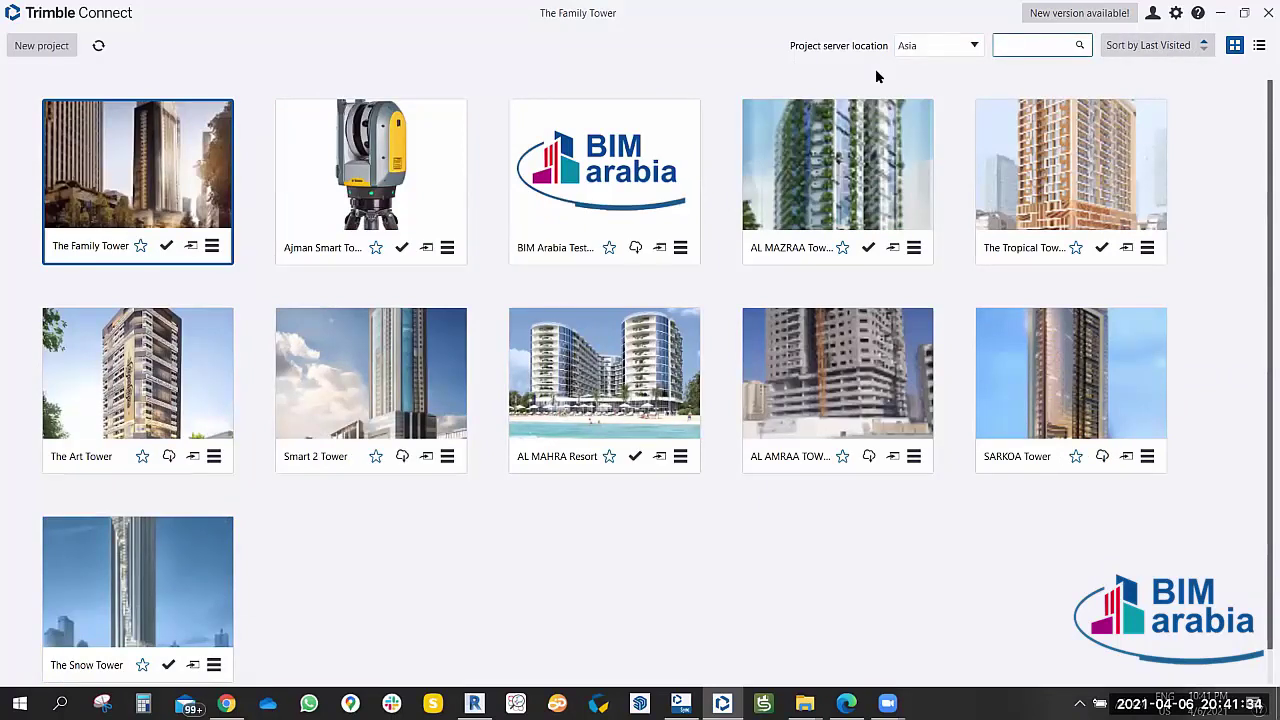
{"action": "left_click", "coordinate": [975, 46]}
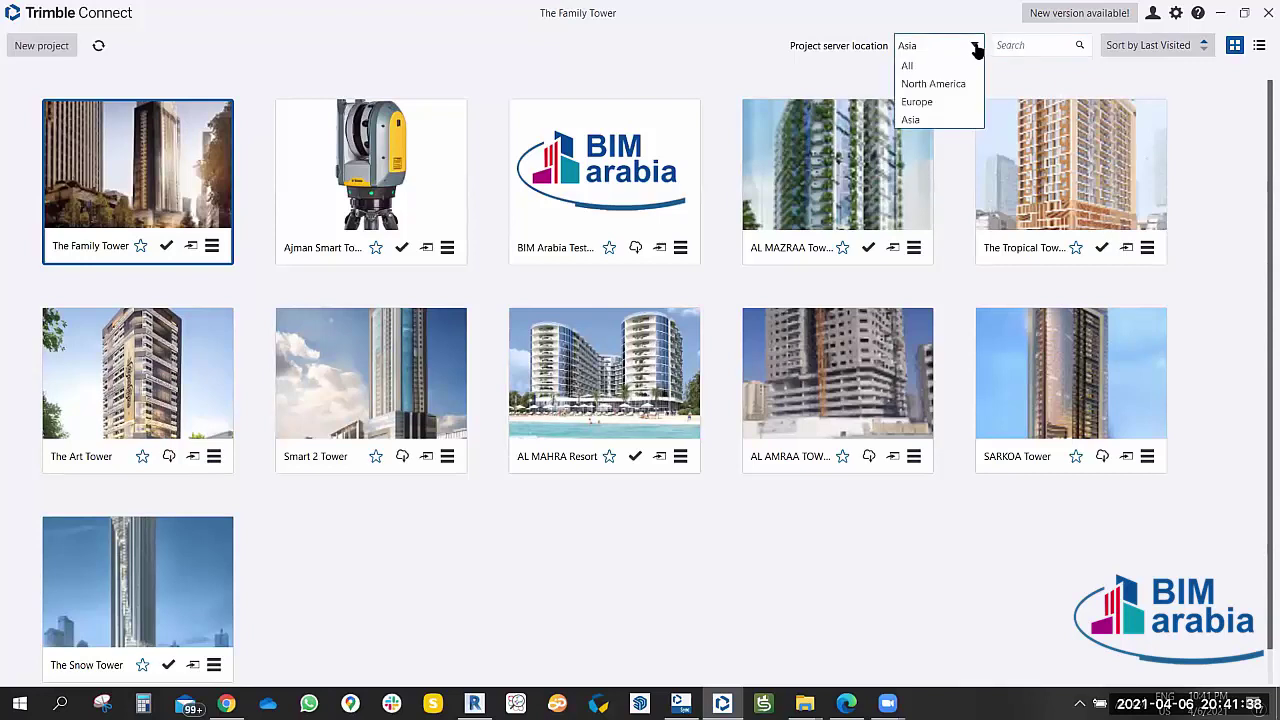
{"action": "left_click", "coordinate": [960, 84]}
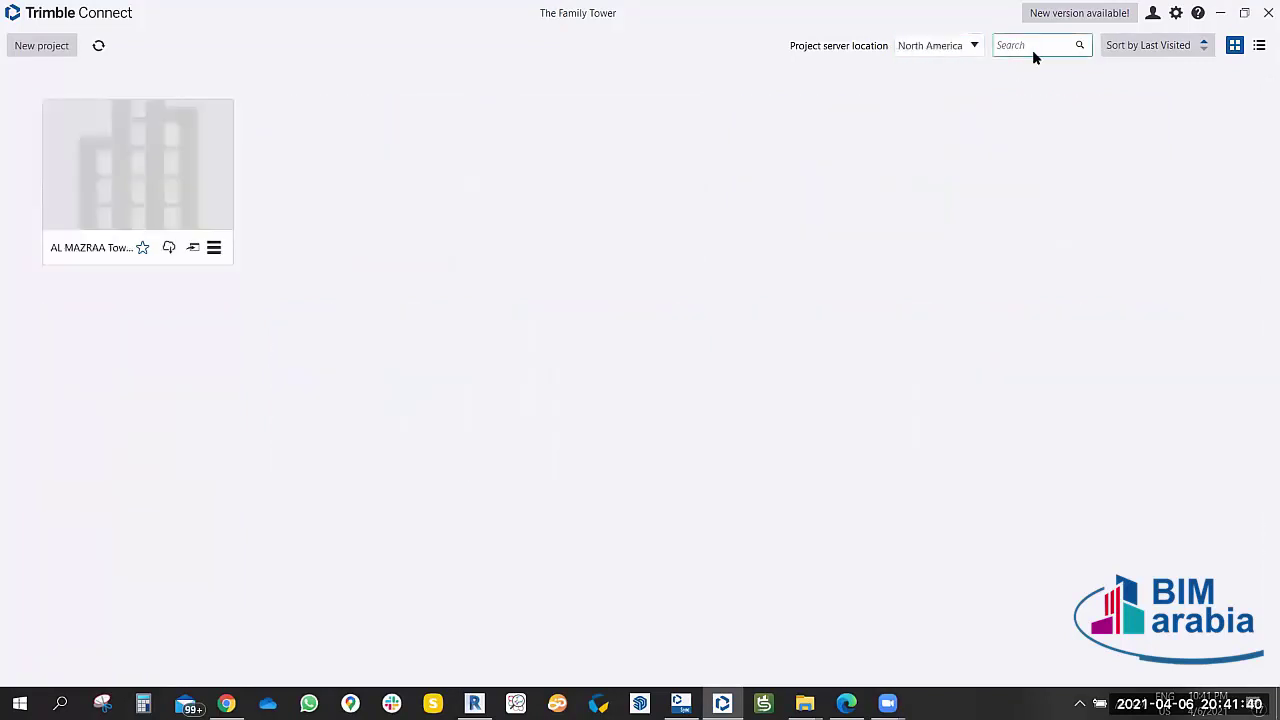
{"action": "left_click", "coordinate": [962, 50]}
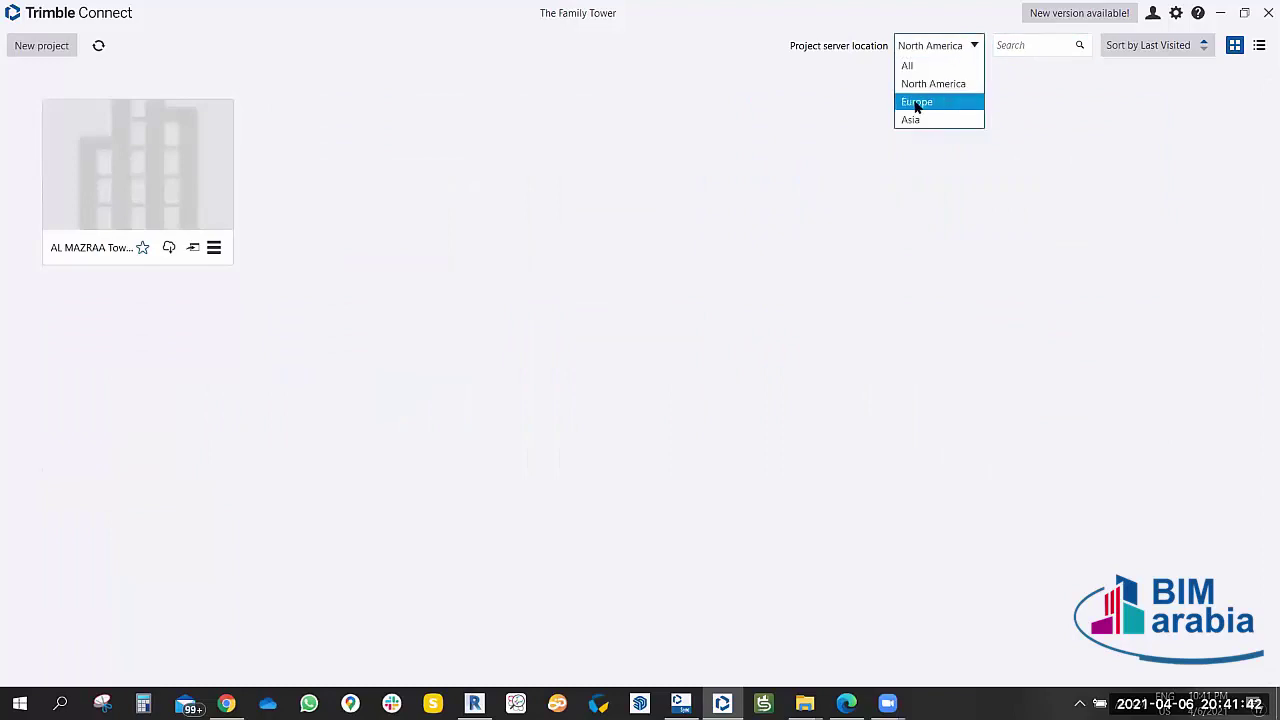
{"action": "left_click", "coordinate": [916, 104]}
{"action": "left_click", "coordinate": [970, 46]}
{"action": "left_click", "coordinate": [914, 119]}
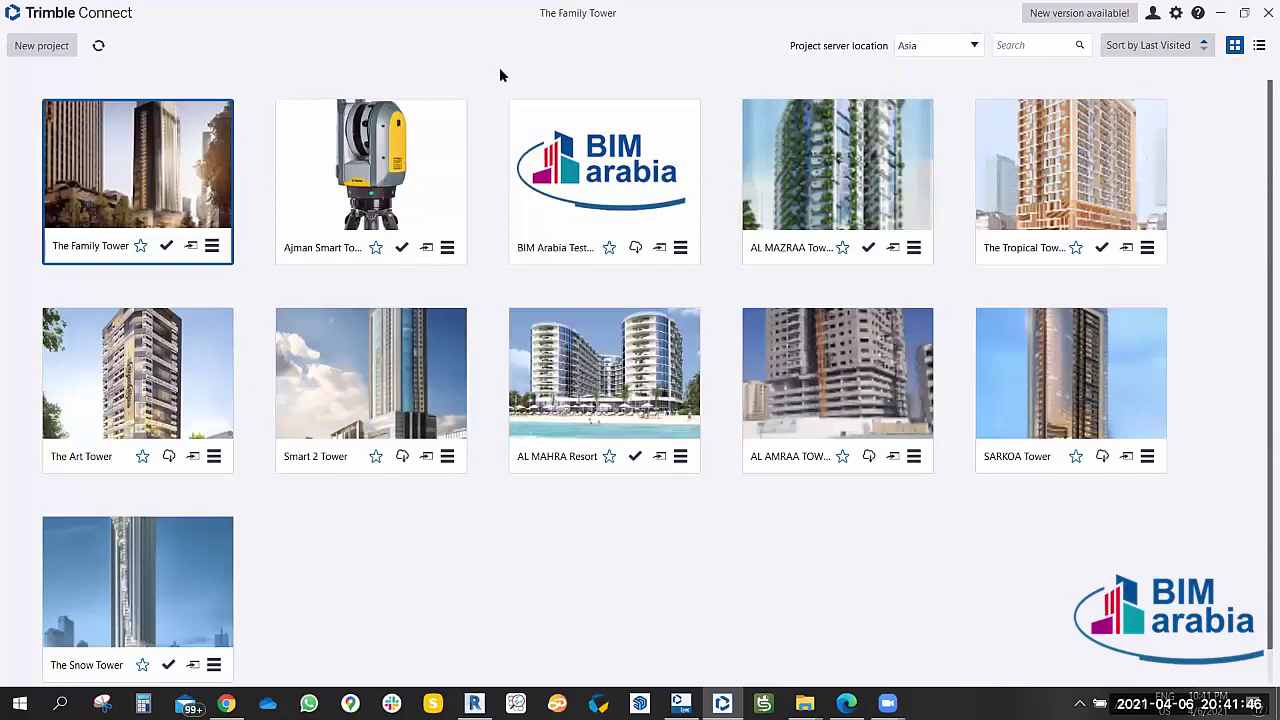
{"action": "left_click", "coordinate": [326, 189]}
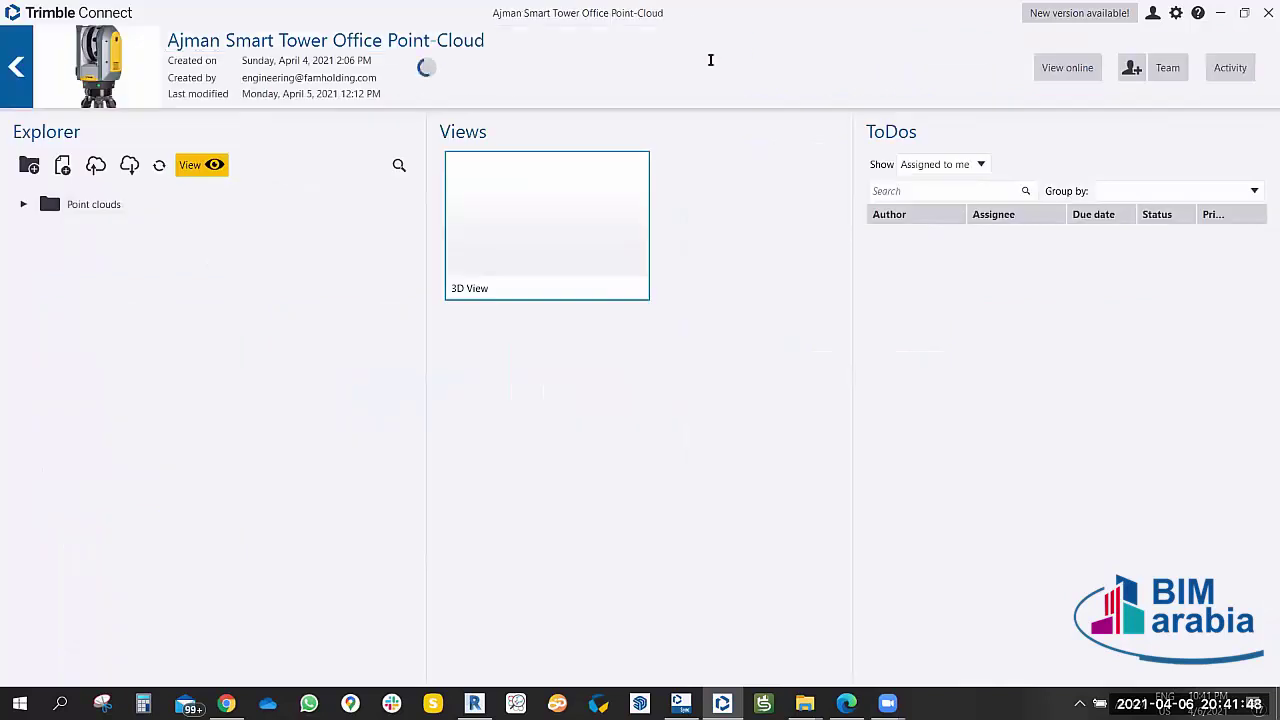
Go back to the overview, glance at Settings and the account menu, then refresh the project list.
{"action": "left_click", "coordinate": [15, 67]}
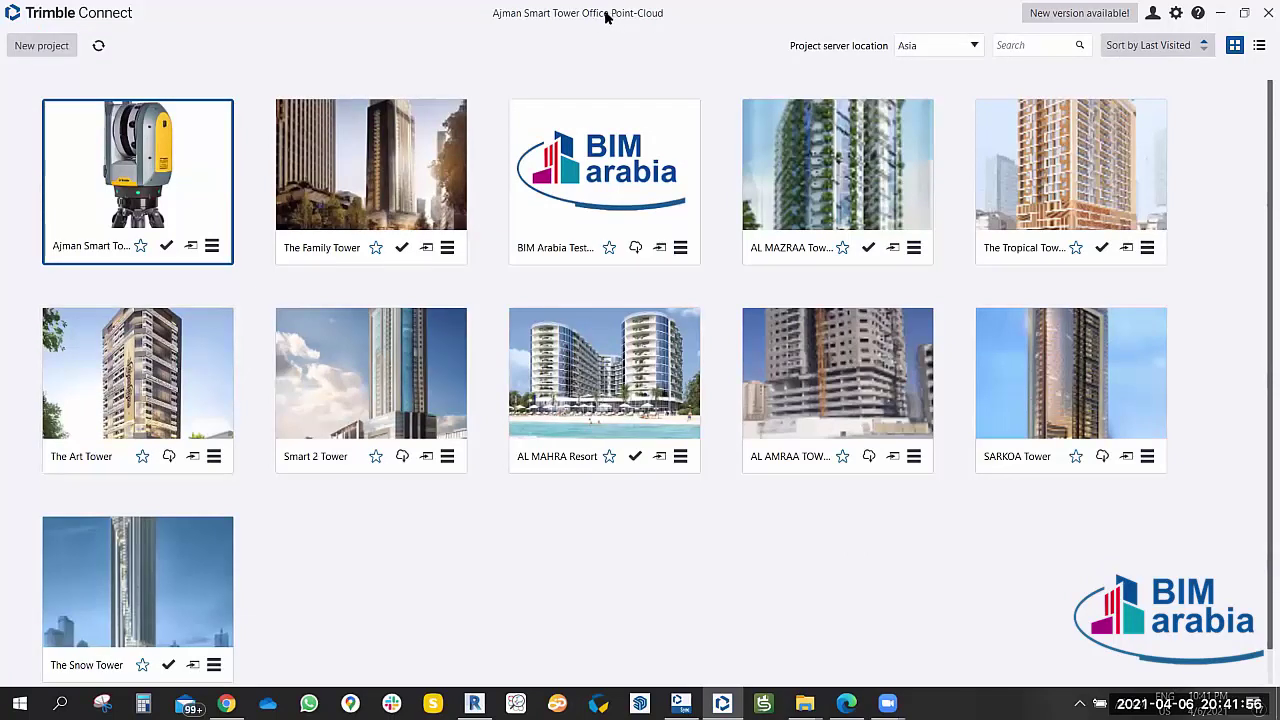
{"action": "left_click", "coordinate": [1176, 14]}
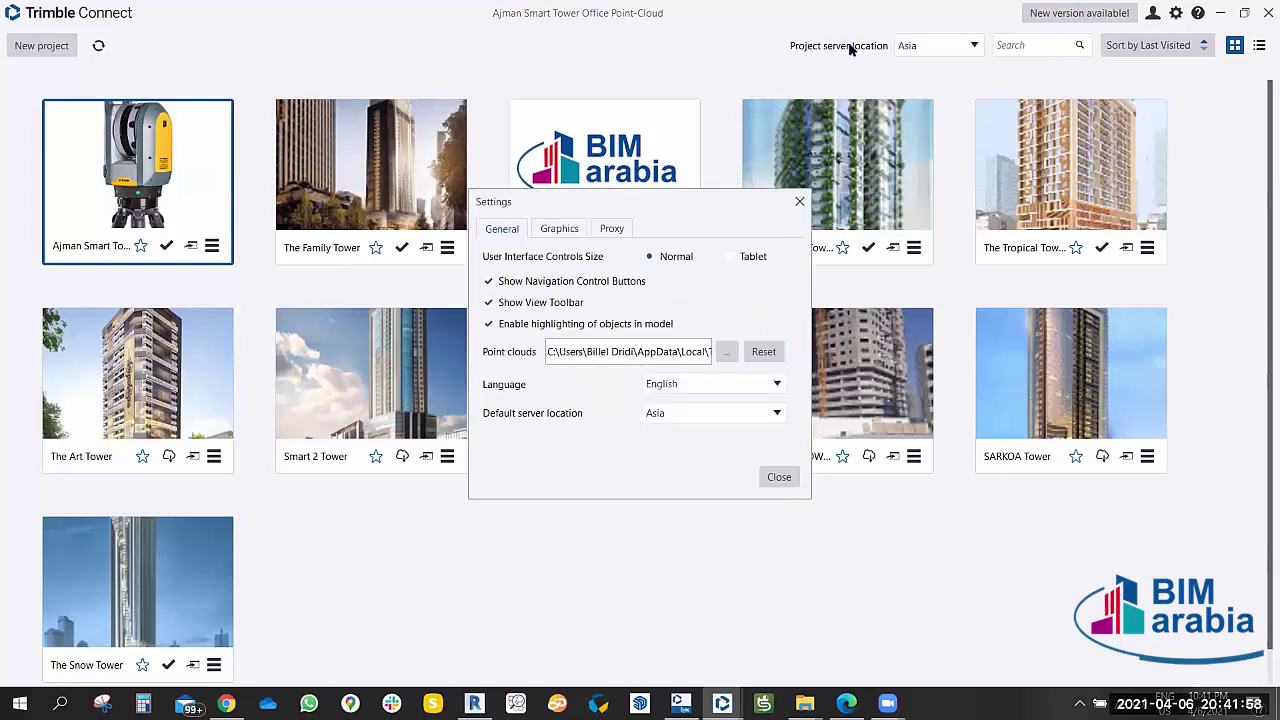
{"action": "left_click", "coordinate": [799, 201]}
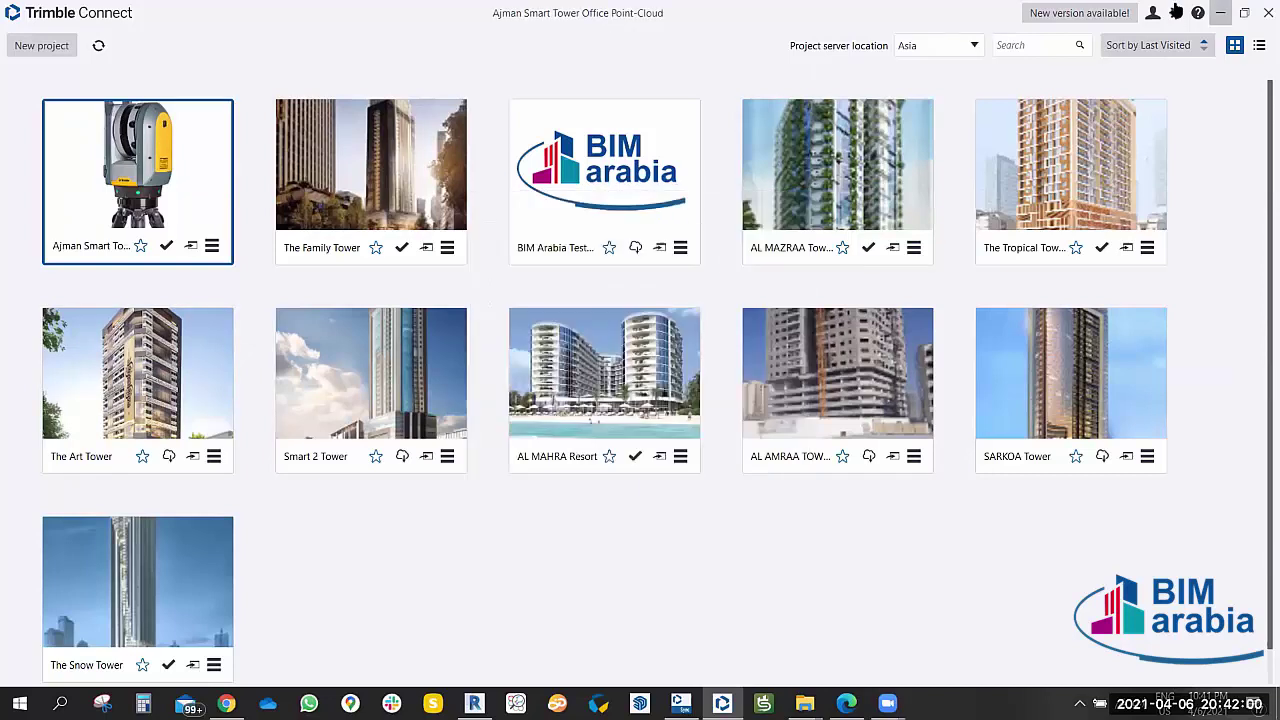
{"action": "left_click", "coordinate": [1152, 14]}
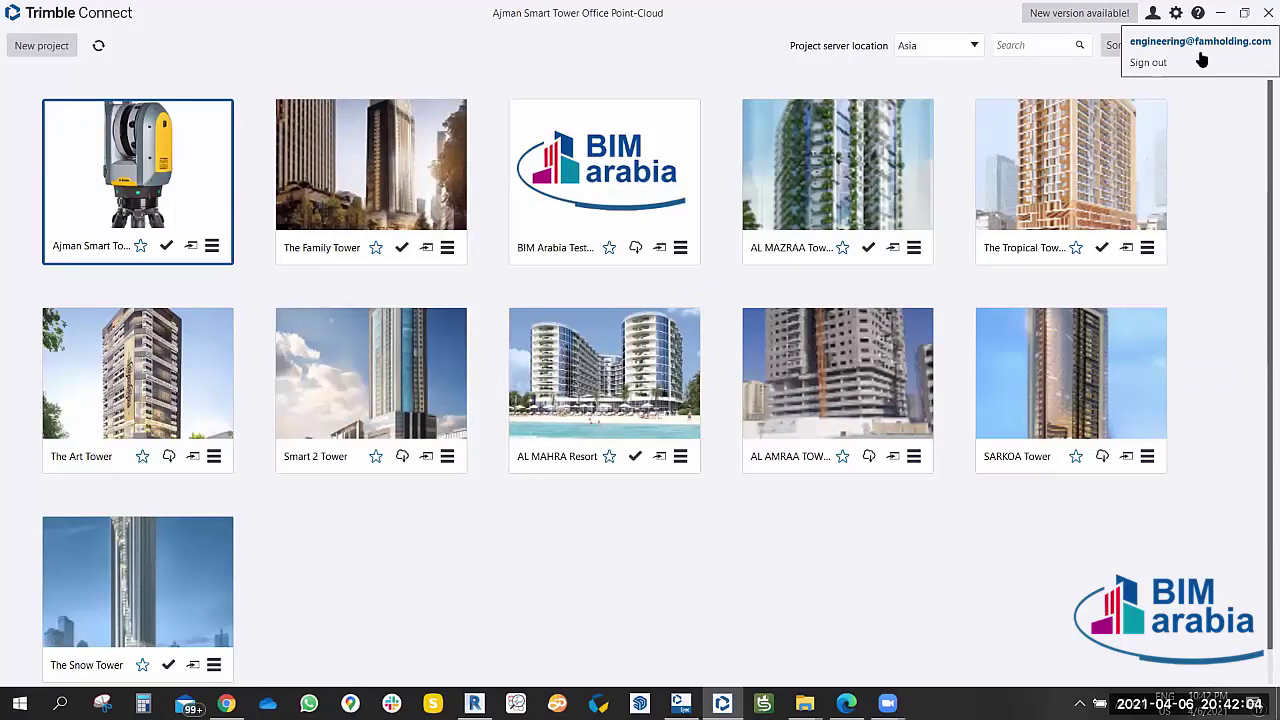
{"action": "left_click", "coordinate": [992, 89]}
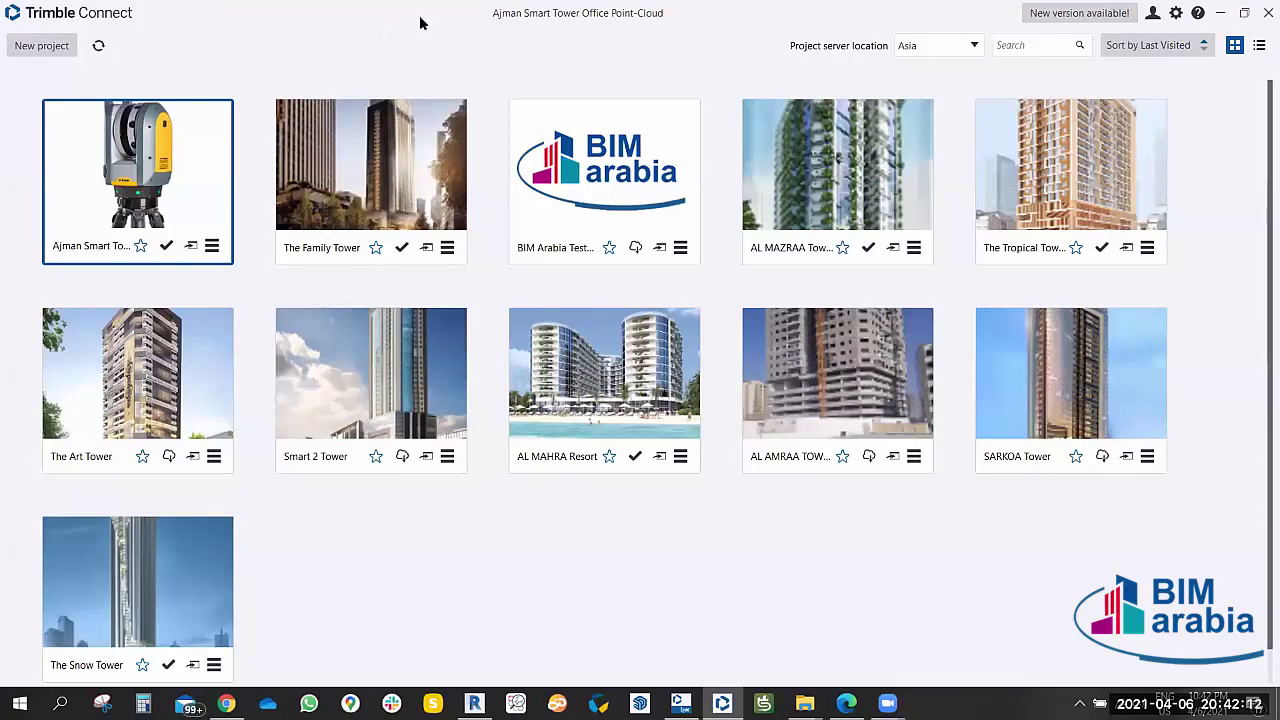
{"action": "left_click", "coordinate": [106, 50]}
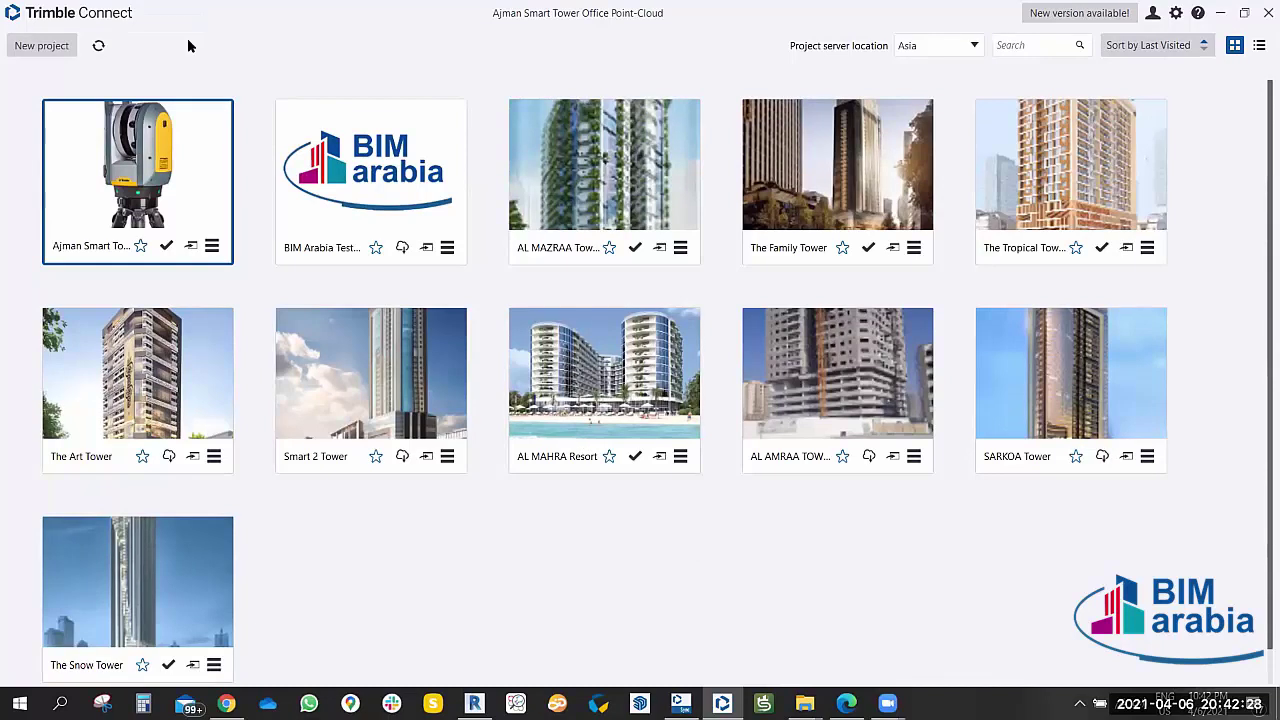
{"action": "left_click", "coordinate": [42, 50]}
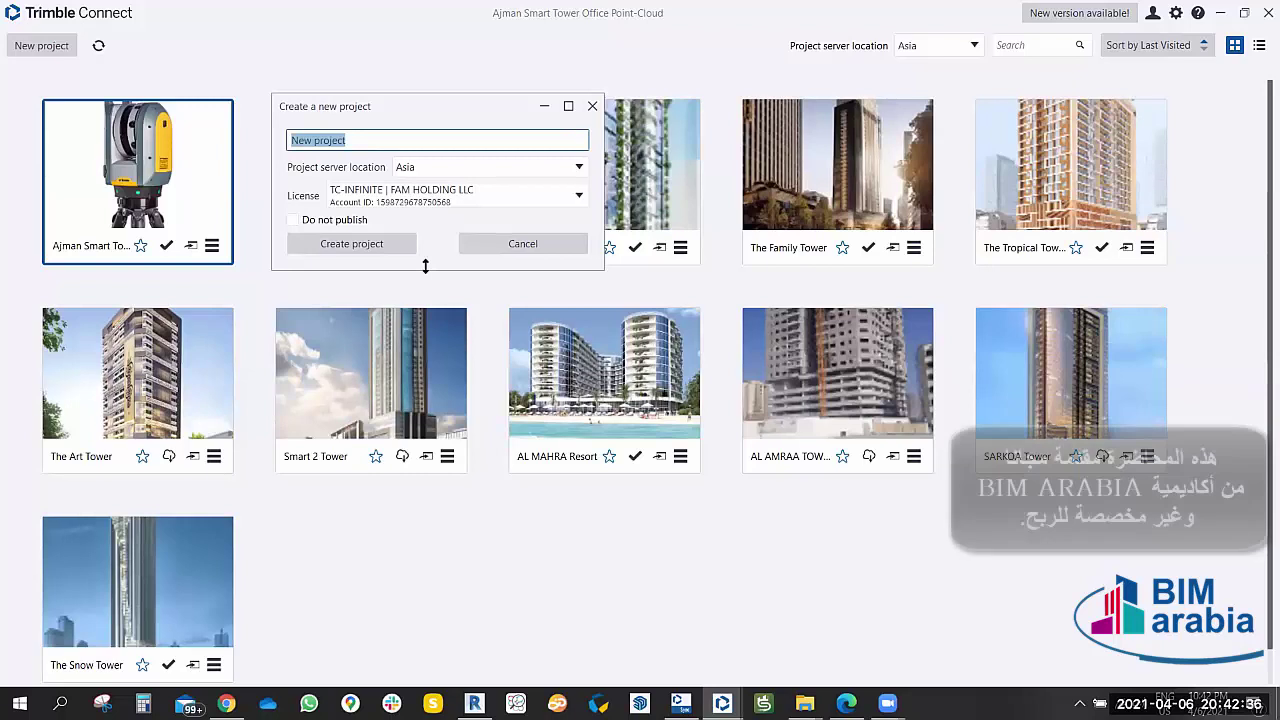
{"action": "left_click_drag", "start_coordinate": [425, 266], "coordinate": [425, 308]}
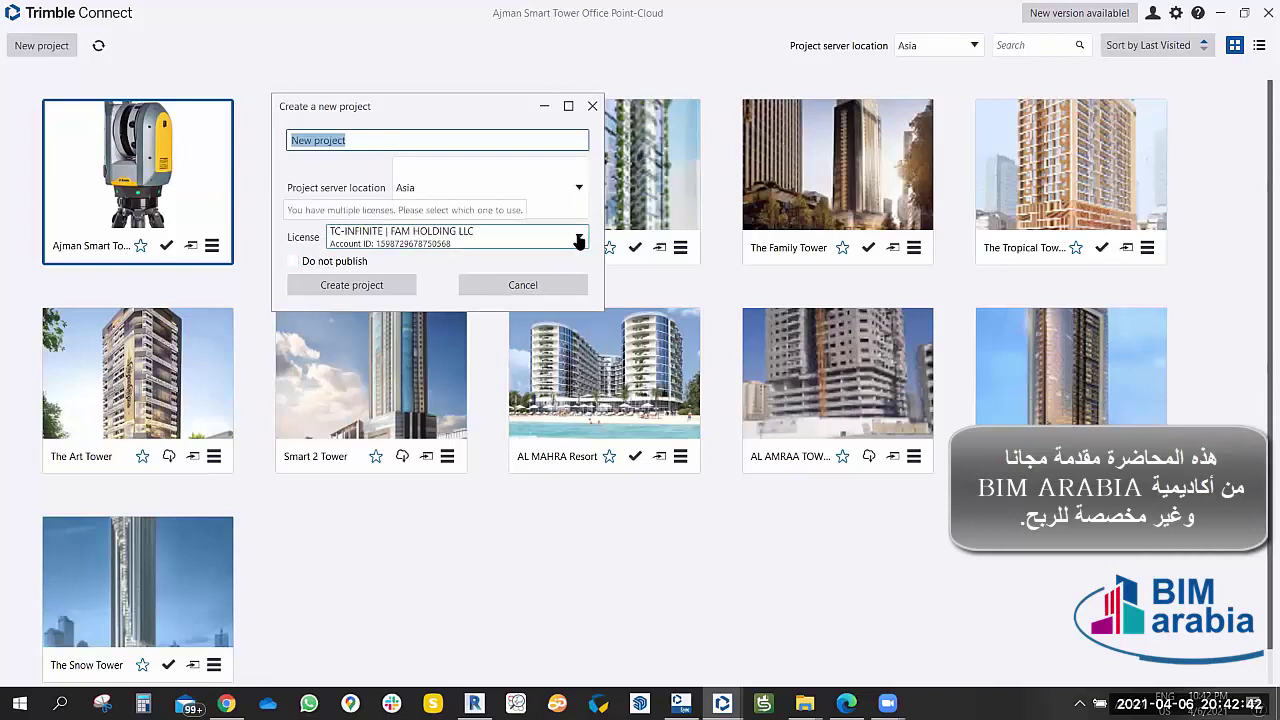
{"action": "left_click", "coordinate": [292, 262]}
{"action": "left_click", "coordinate": [292, 262]}
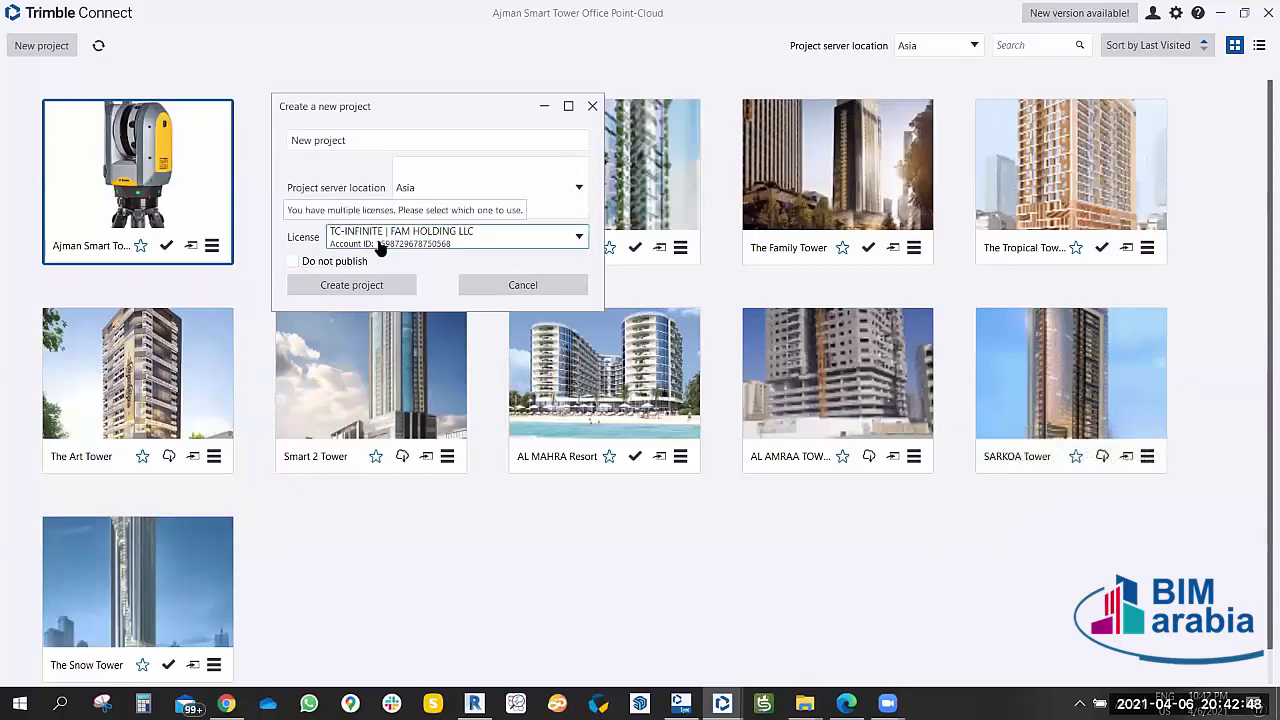
{"action": "left_click", "coordinate": [591, 110]}
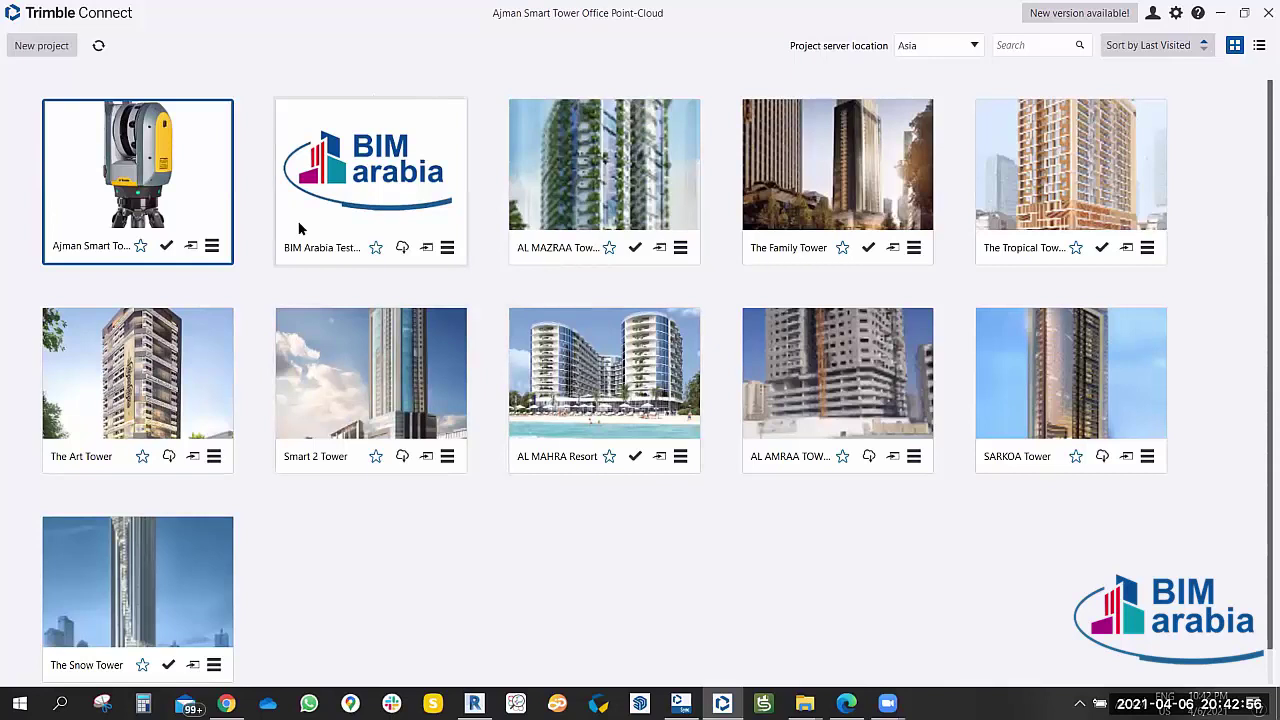
Open BIM Arabia Test Project 01, expand and collapse ISO 19650-2 Folder Structure, then switch to Chrome.
{"action": "left_click", "coordinate": [405, 150]}
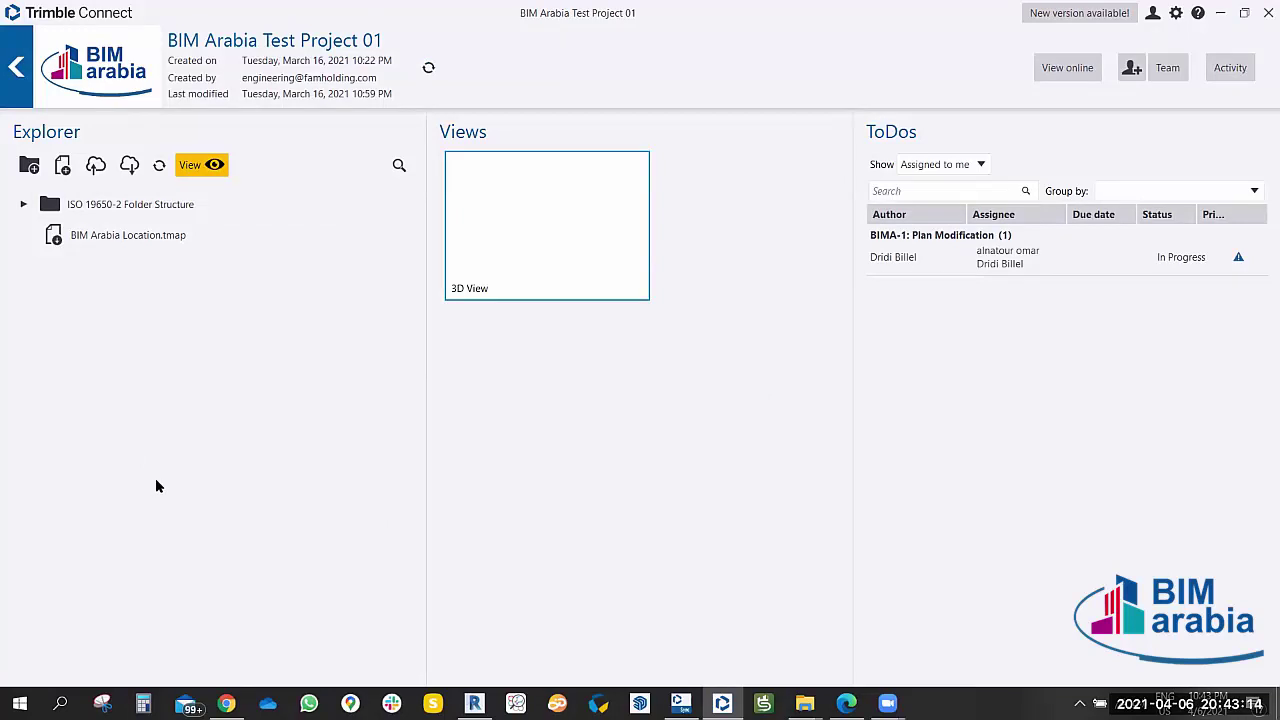
{"action": "left_click", "coordinate": [25, 205]}
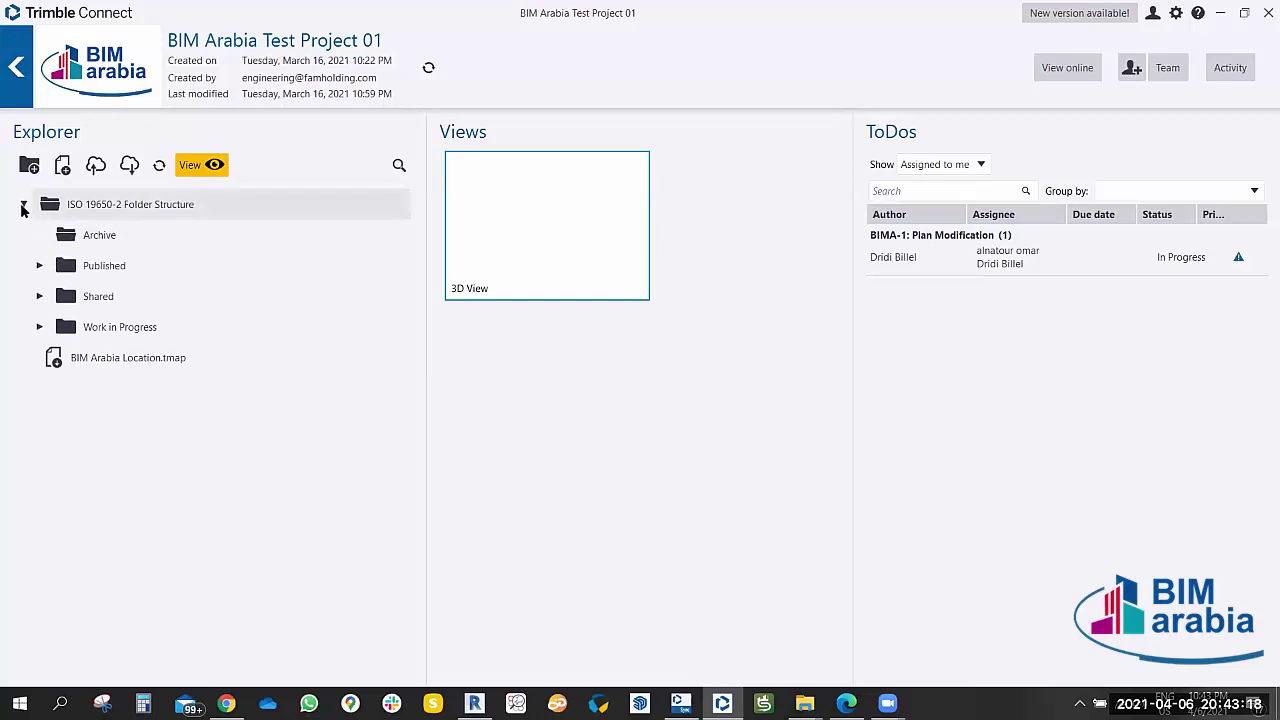
{"action": "left_click", "coordinate": [24, 206]}
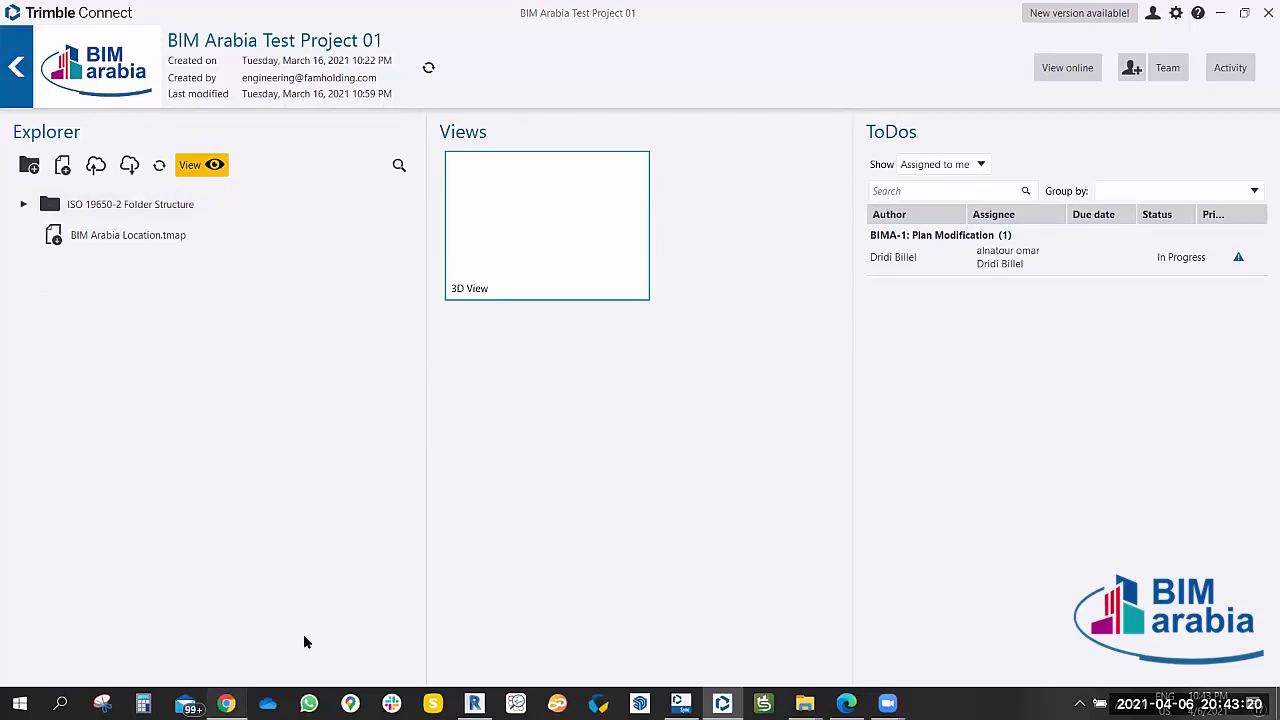
{"action": "key", "text": "alt+Tab"}
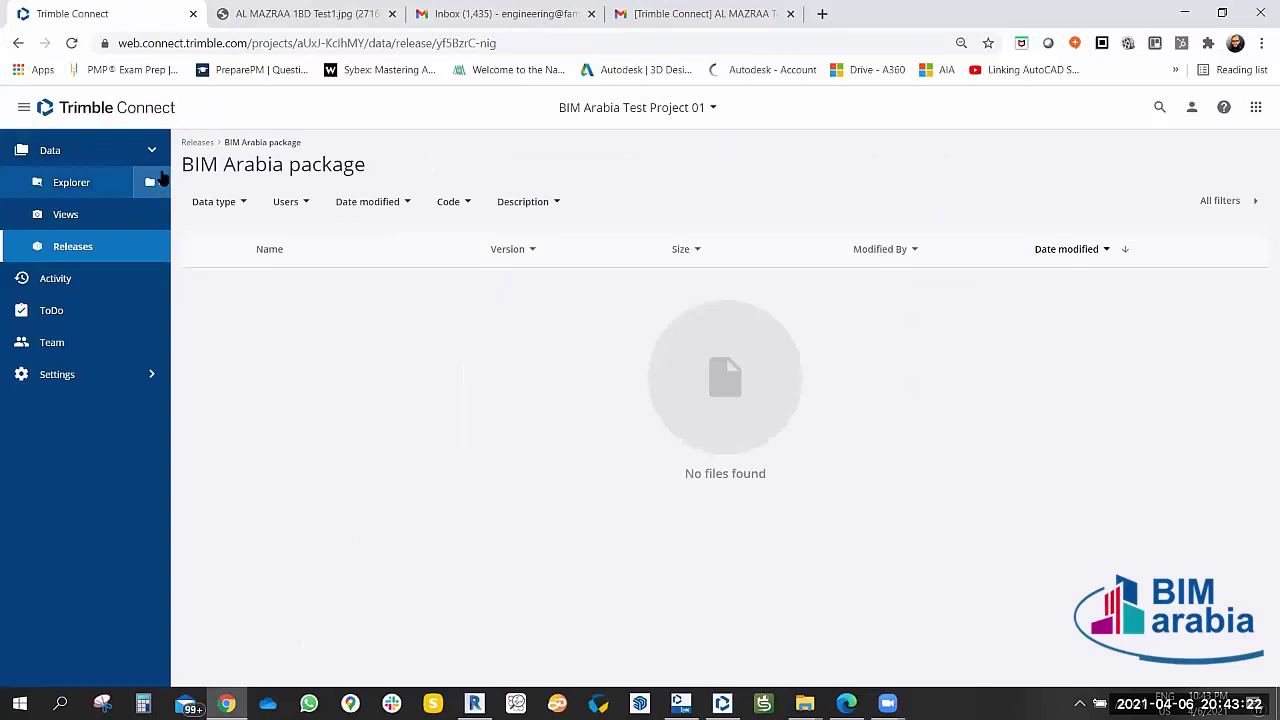
Show the web Folder Tree with ISO 19650-2 Folder Structure expanded to its subfolders.
{"action": "left_click", "coordinate": [158, 178]}
{"action": "left_click", "coordinate": [13, 212]}
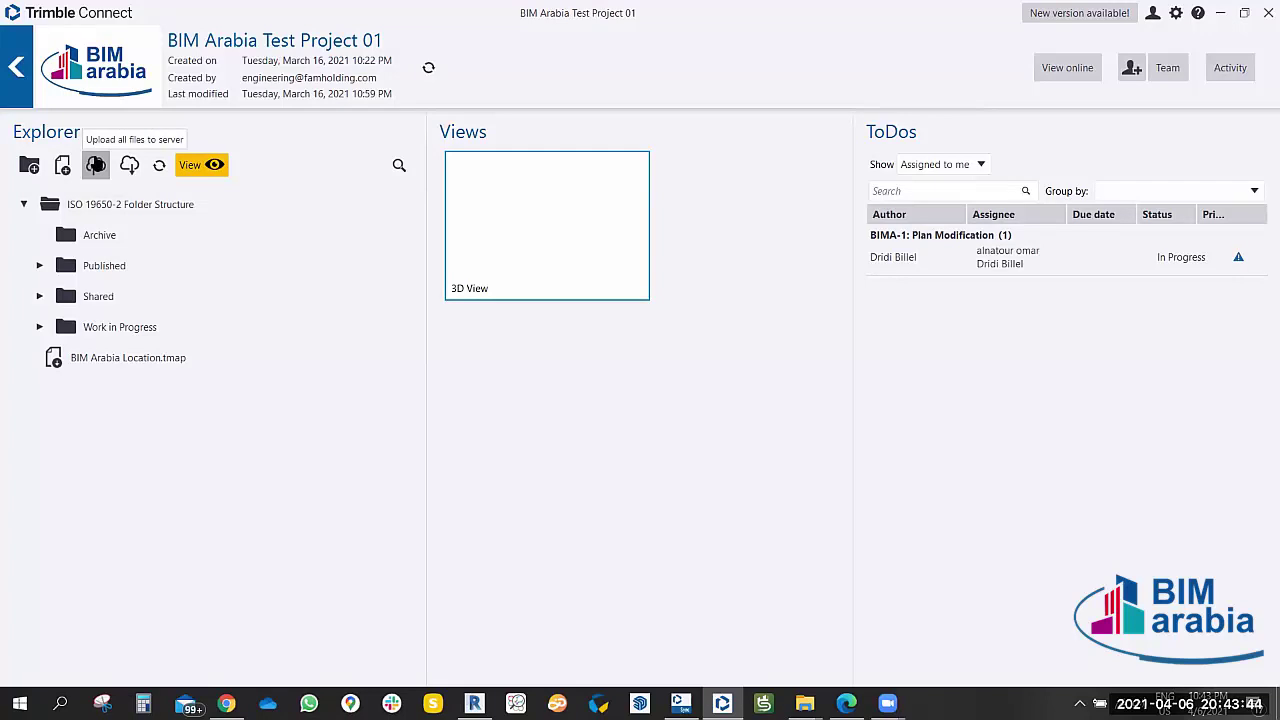
{"action": "mouse_move", "coordinate": [130, 204]}
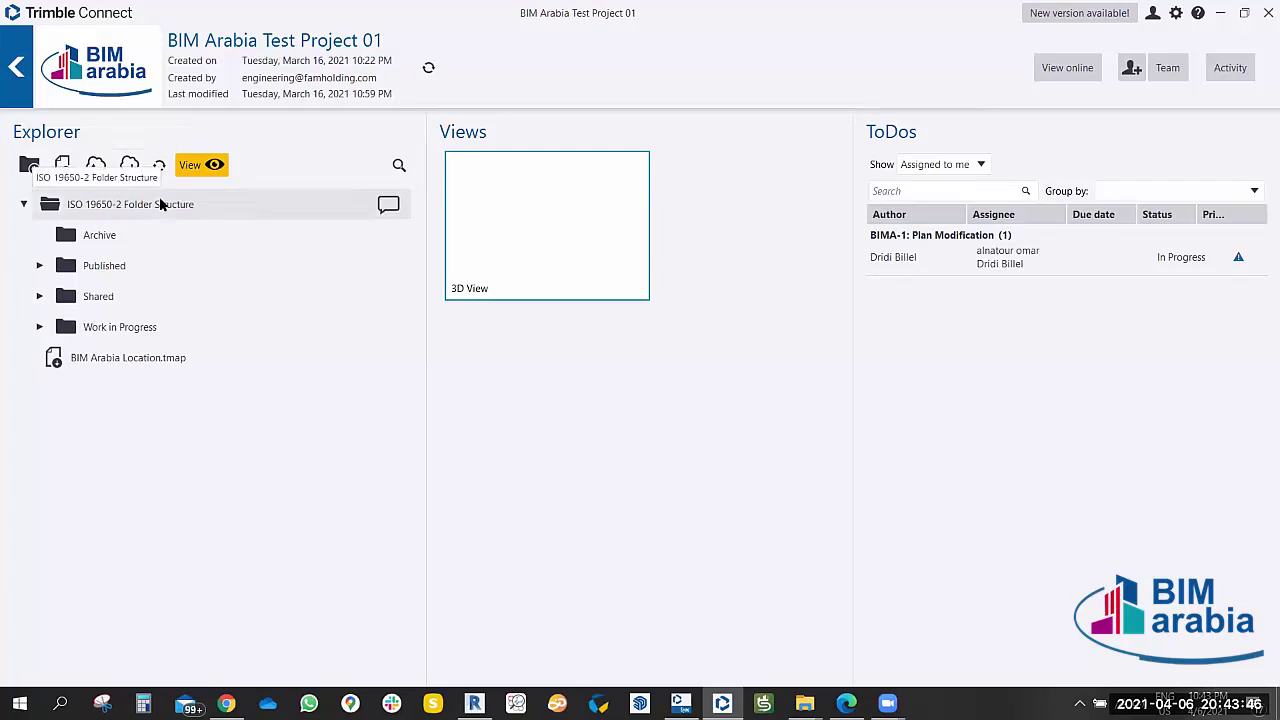
Sync BIM Arabia Location.tmap and file statuses, expand Work in Progress, and select ToDo BIMA-1: Plan Modification.
{"action": "left_click", "coordinate": [129, 164]}
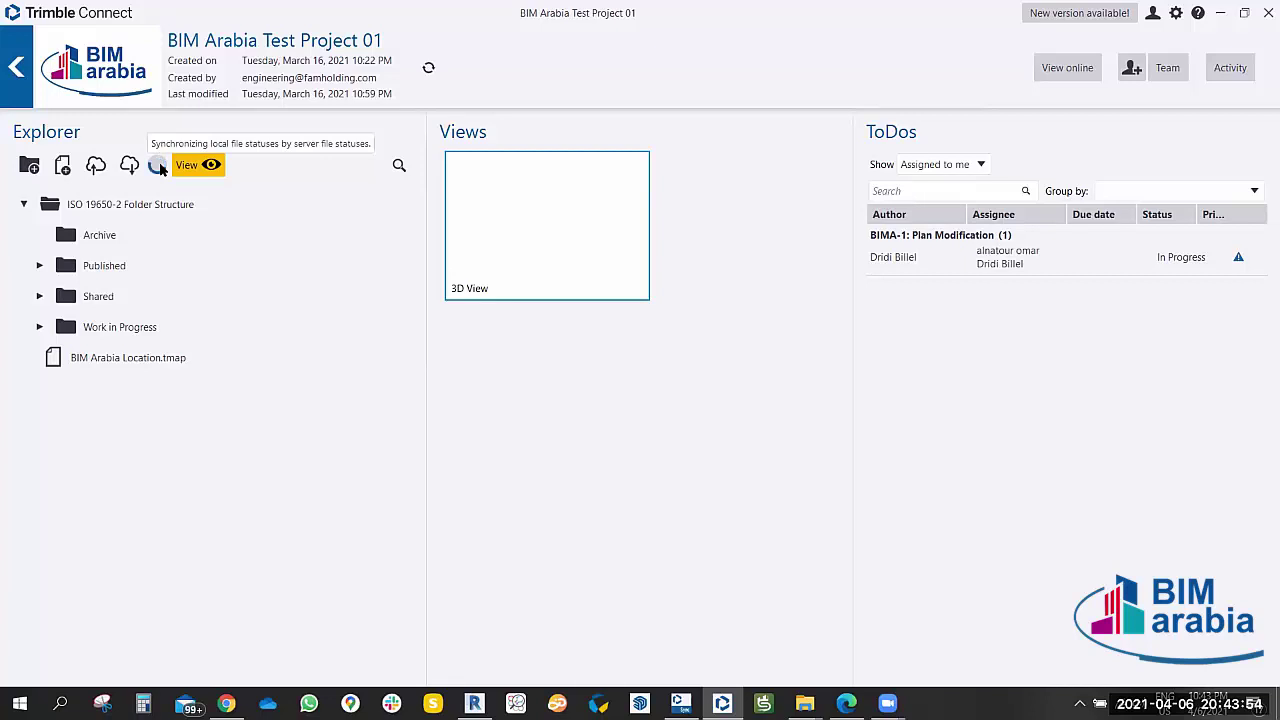
{"action": "left_click", "coordinate": [158, 166]}
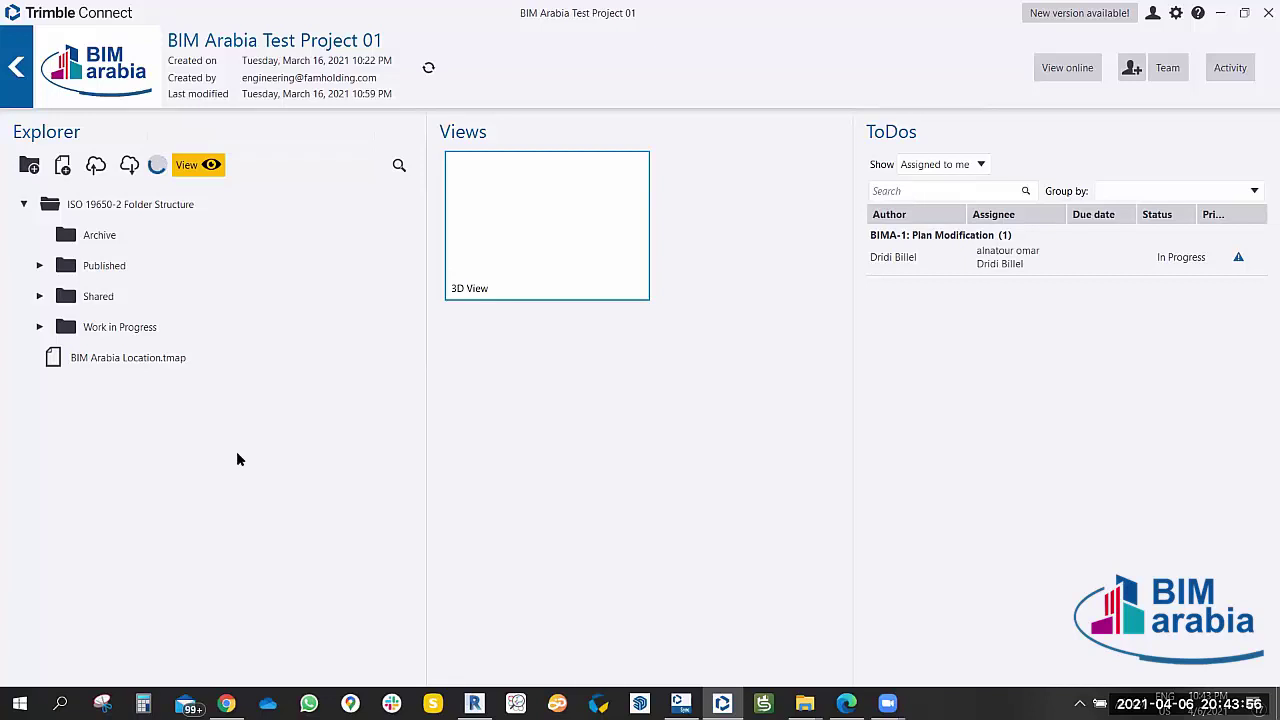
{"action": "left_click", "coordinate": [39, 328]}
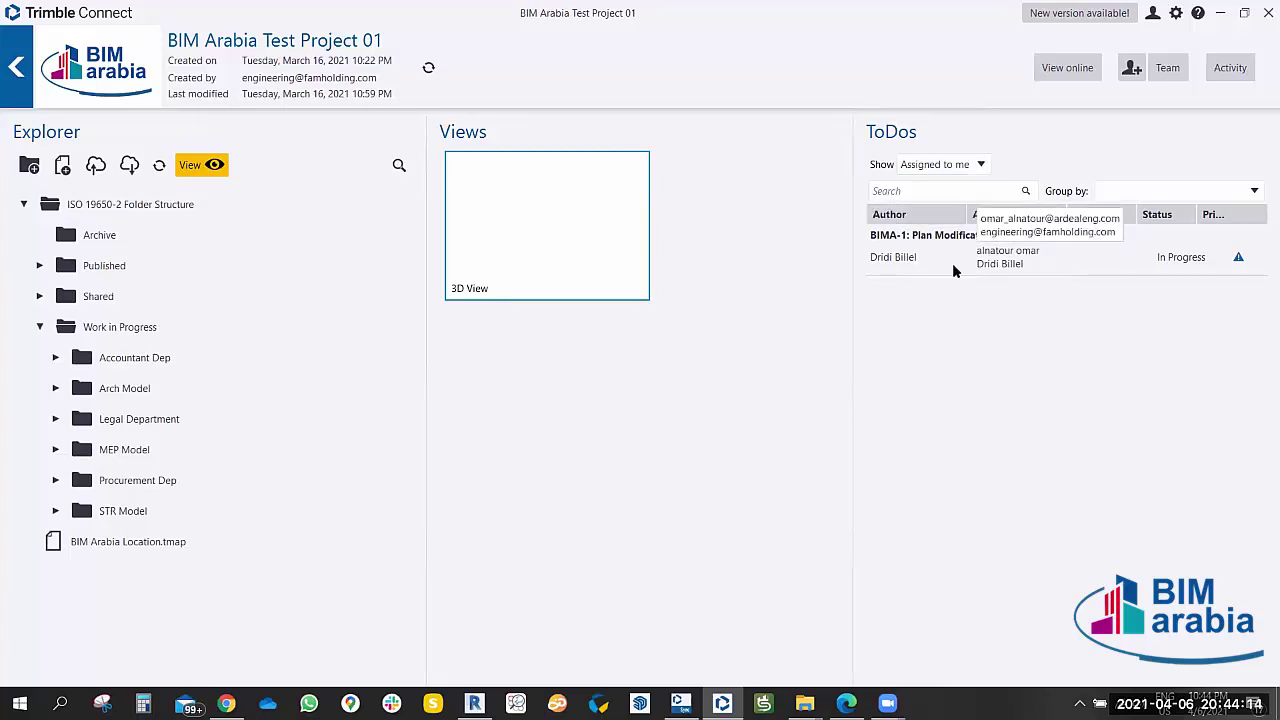
{"action": "left_click", "coordinate": [997, 254]}
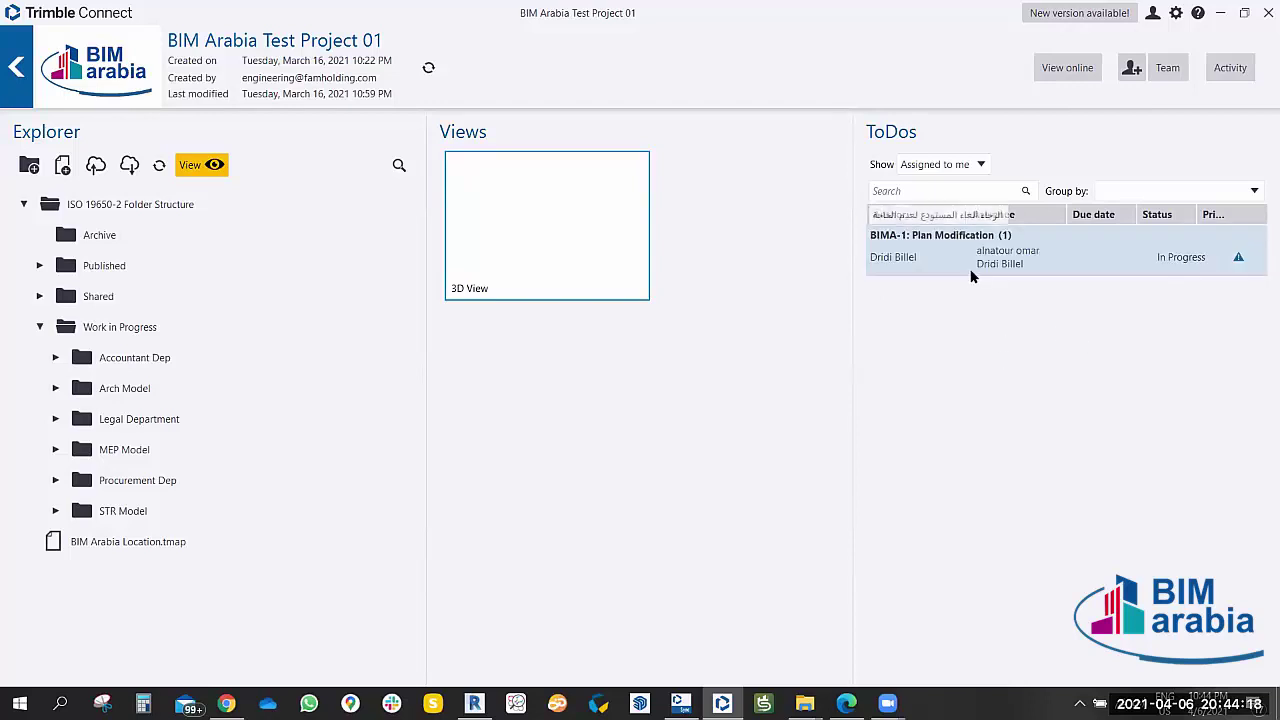
Open the project's View online, Team and Activity pages in Edge, minimizing the browser after each.
{"action": "left_click", "coordinate": [1075, 67]}
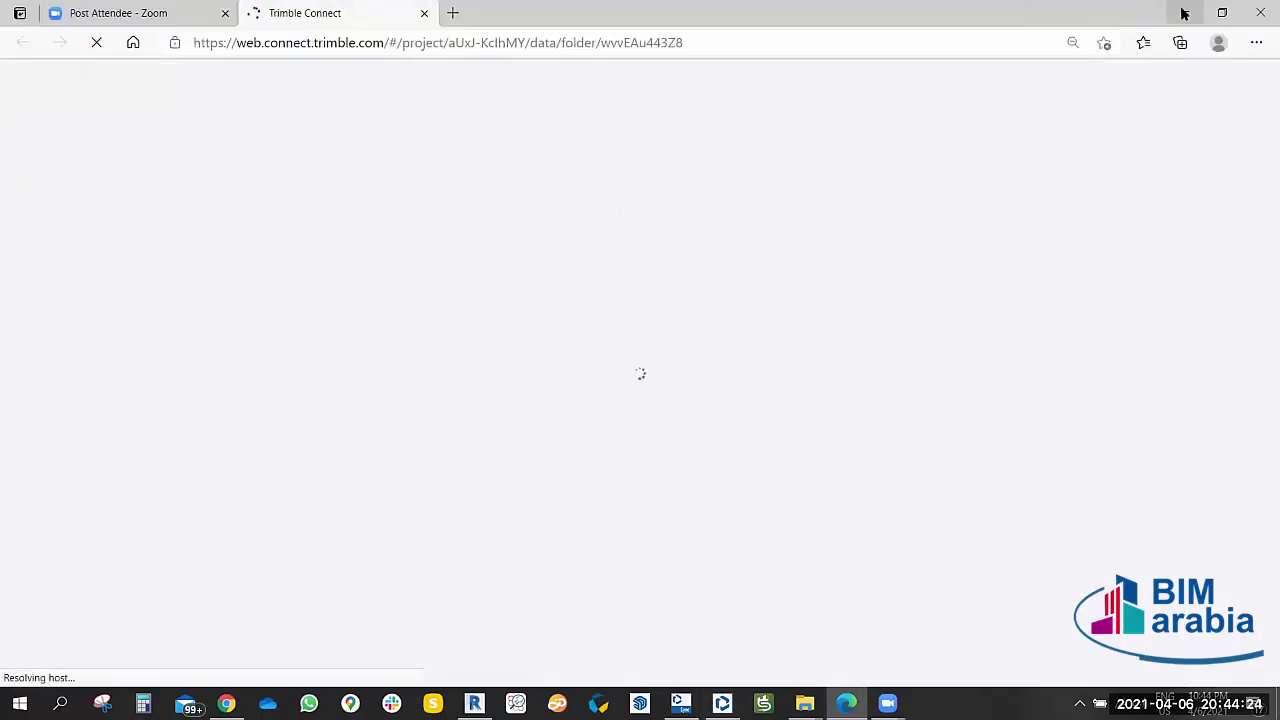
{"action": "left_click", "coordinate": [1184, 12]}
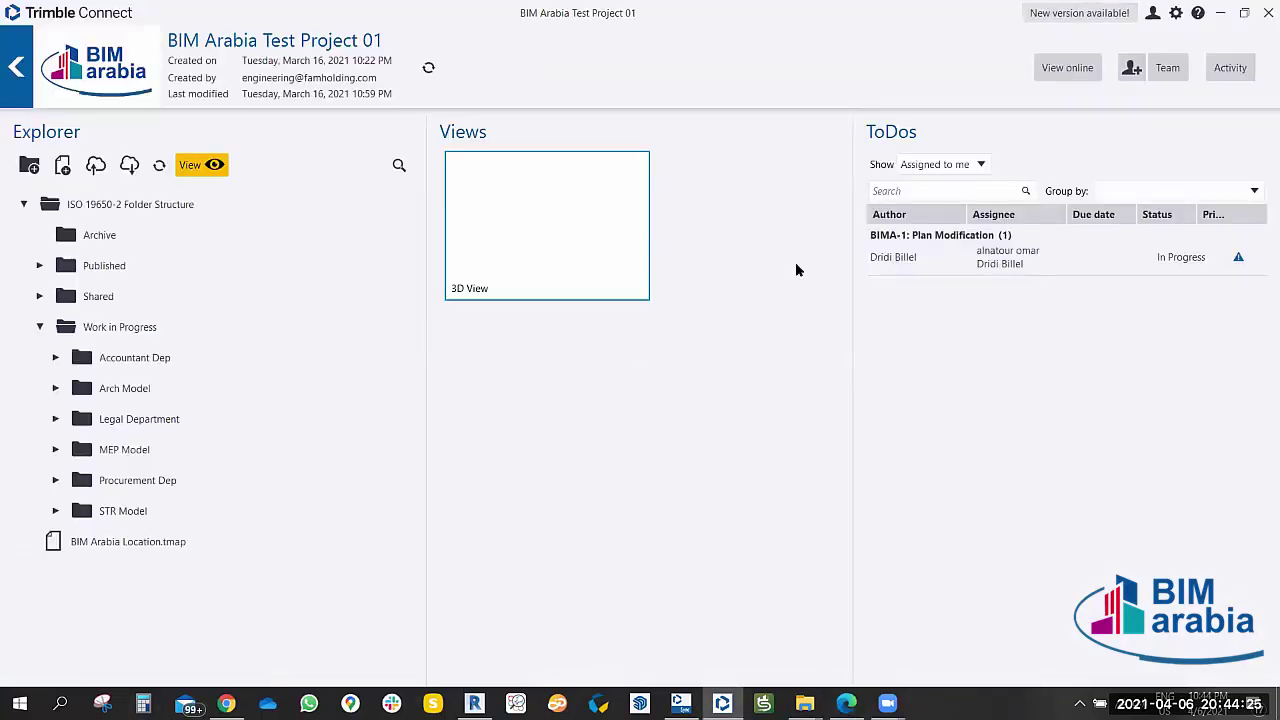
{"action": "left_click", "coordinate": [1158, 70]}
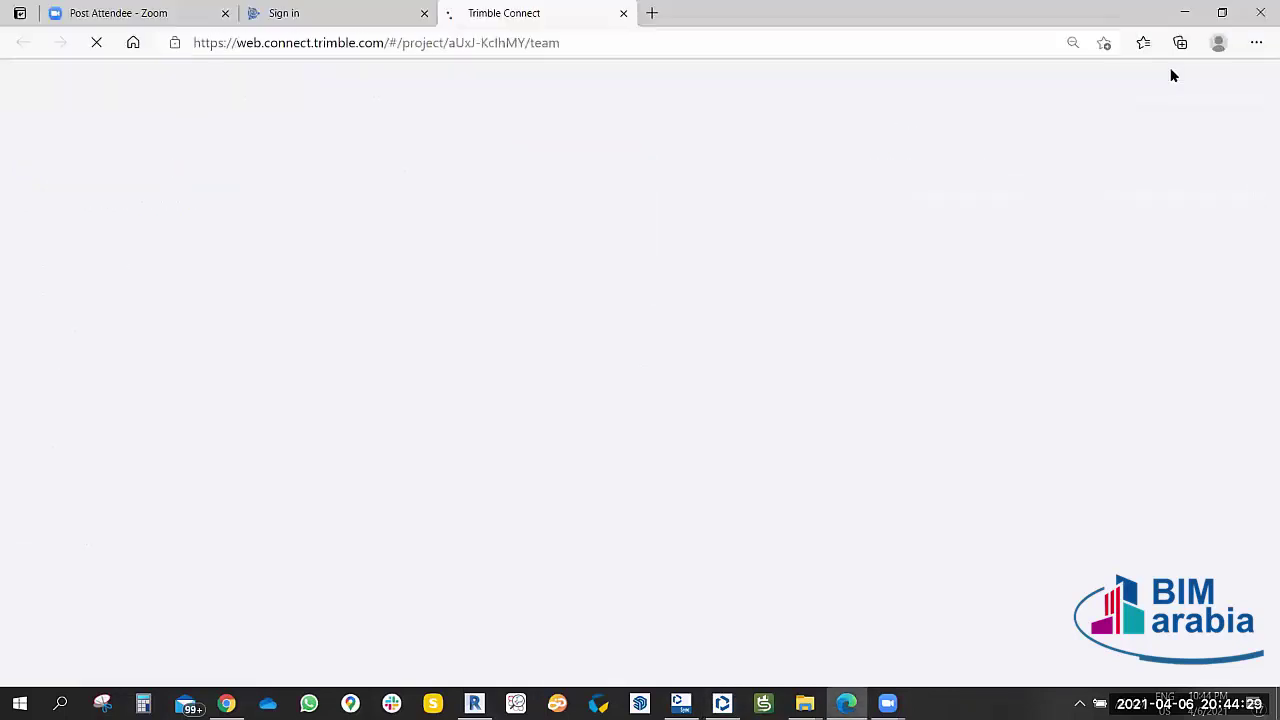
{"action": "left_click", "coordinate": [1184, 12]}
{"action": "left_click", "coordinate": [1237, 70]}
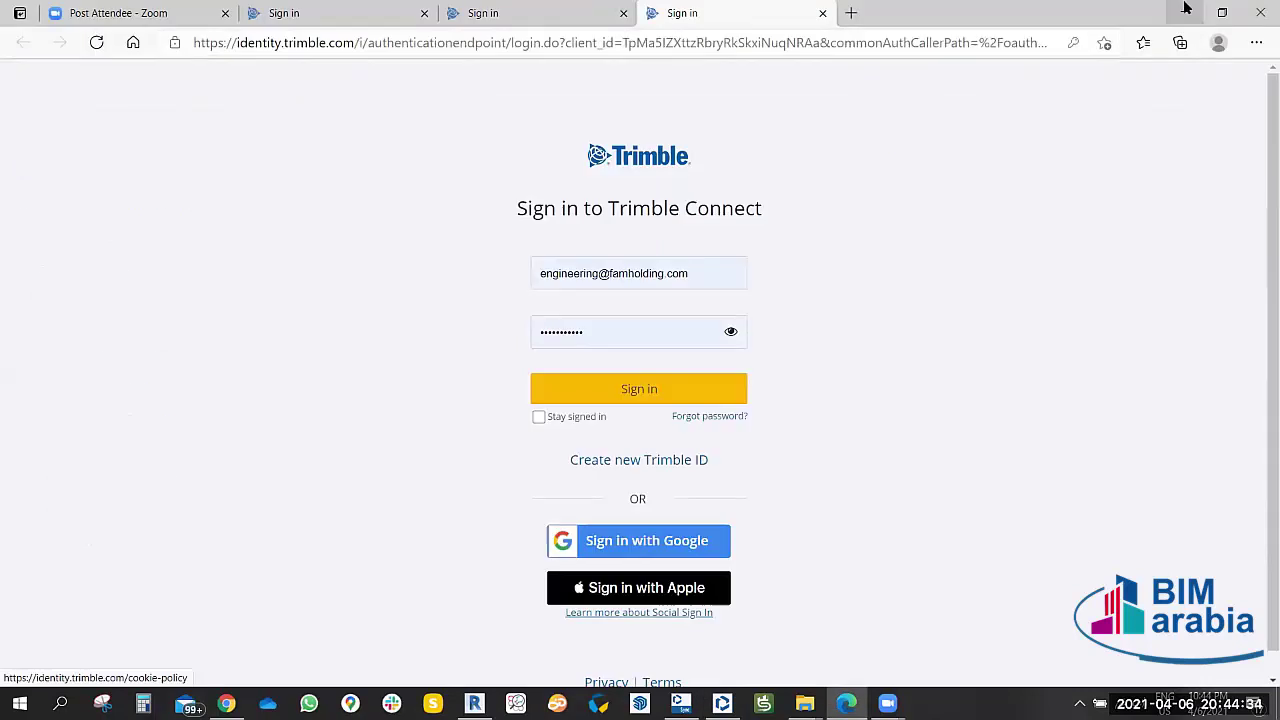
{"action": "left_click", "coordinate": [1185, 9]}
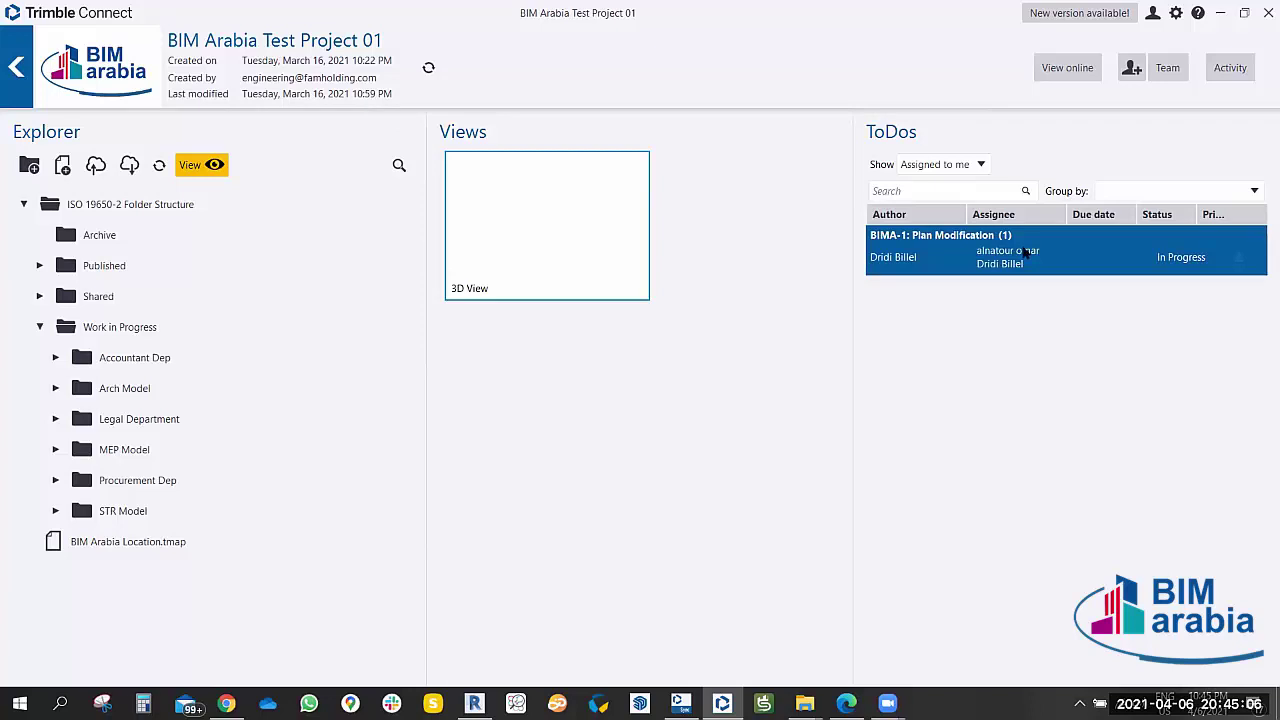
Keep the ToDo filter on Assigned to me and expand the Arch Model folder.
{"action": "left_click", "coordinate": [984, 164]}
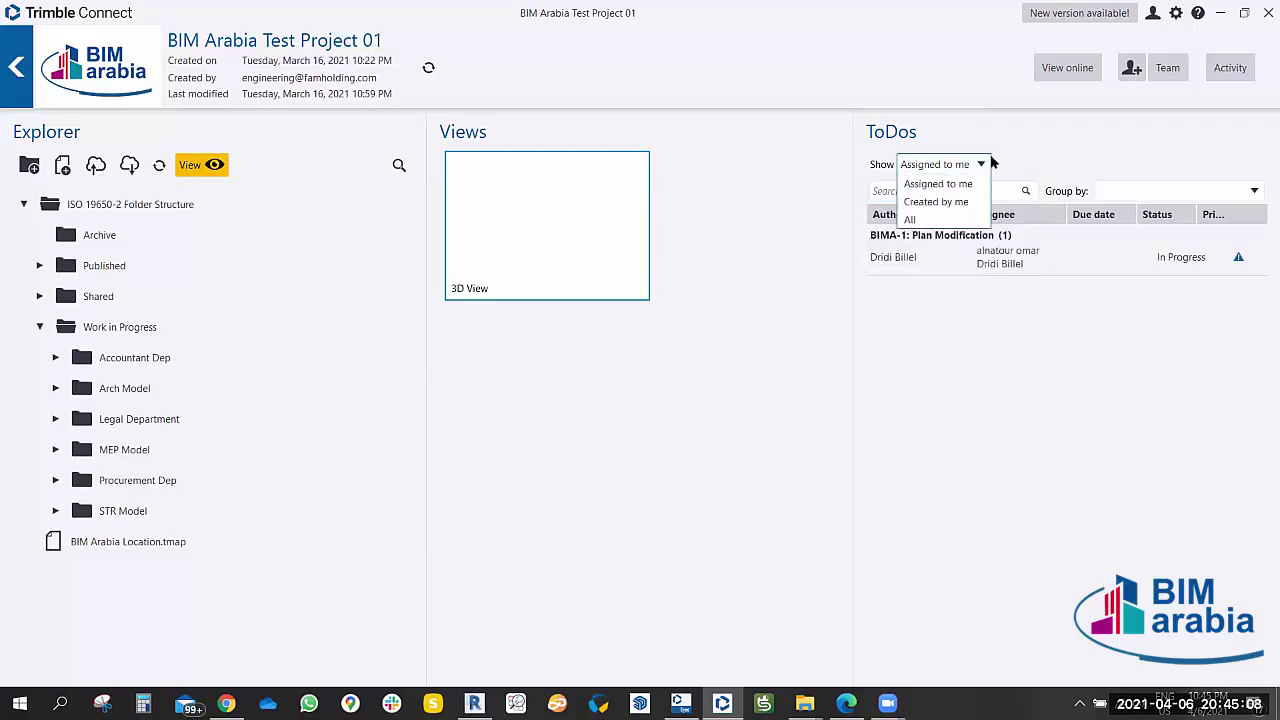
{"action": "left_click", "coordinate": [1099, 136]}
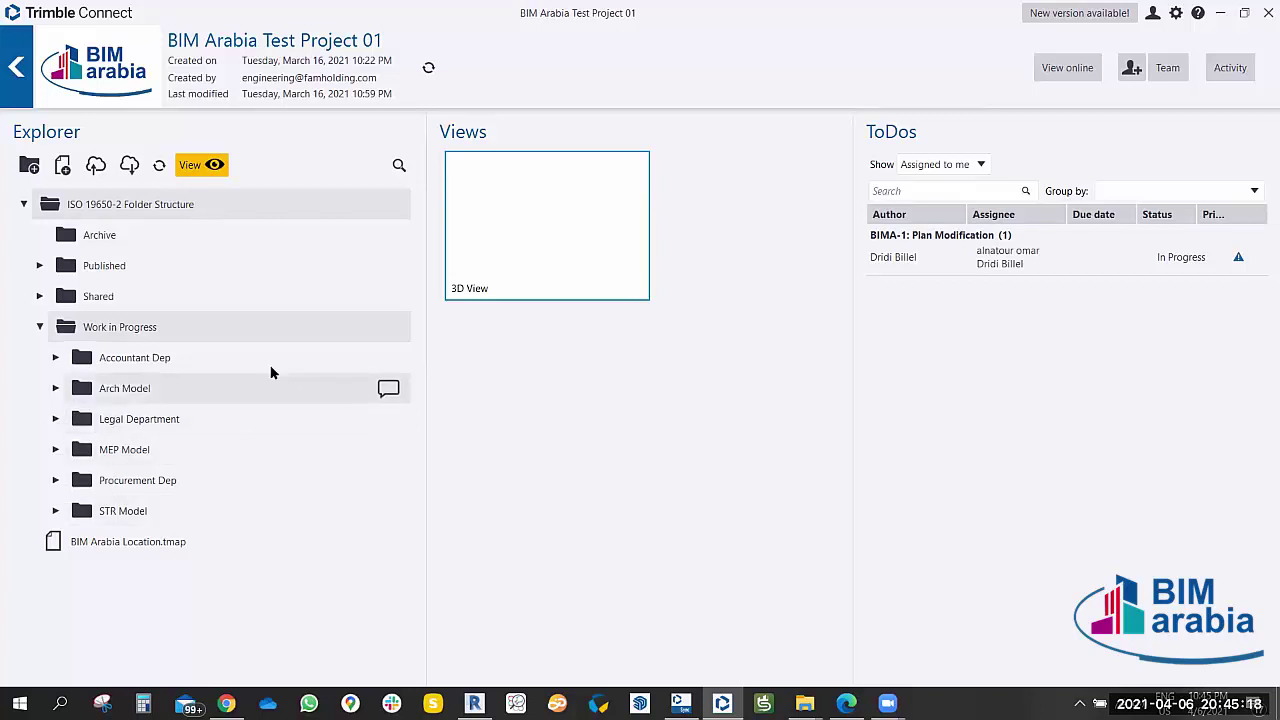
{"action": "left_click", "coordinate": [55, 388]}
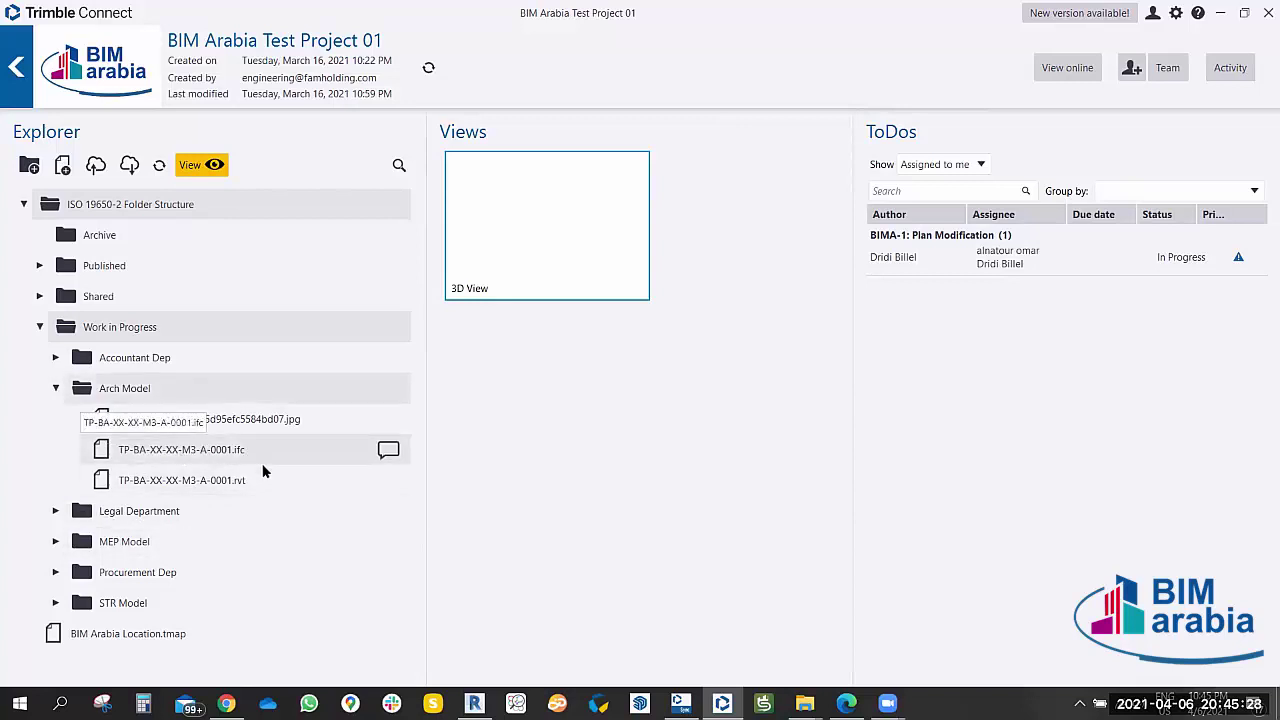
Open TP-BA-XX-XX-M3-A-0001.rvt in the 3D viewer twice, orbiting it briefly each time.
{"action": "left_click", "coordinate": [214, 481]}
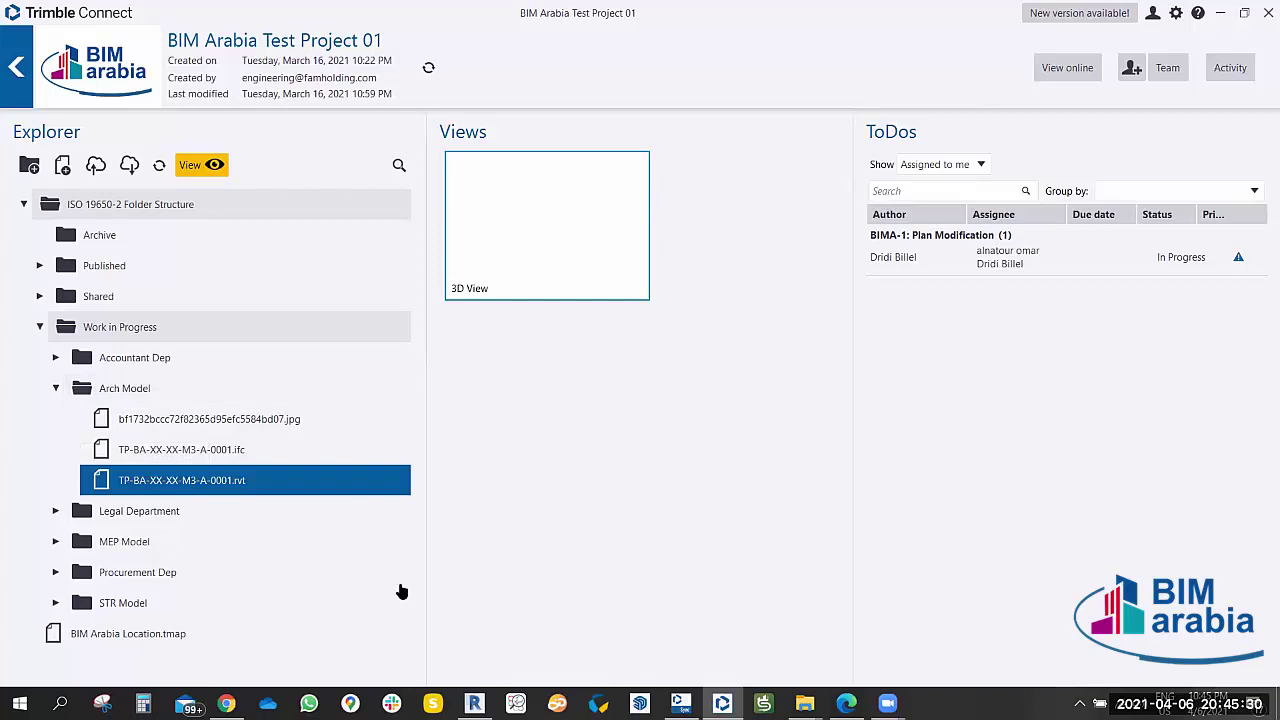
{"action": "double_click", "coordinate": [196, 487]}
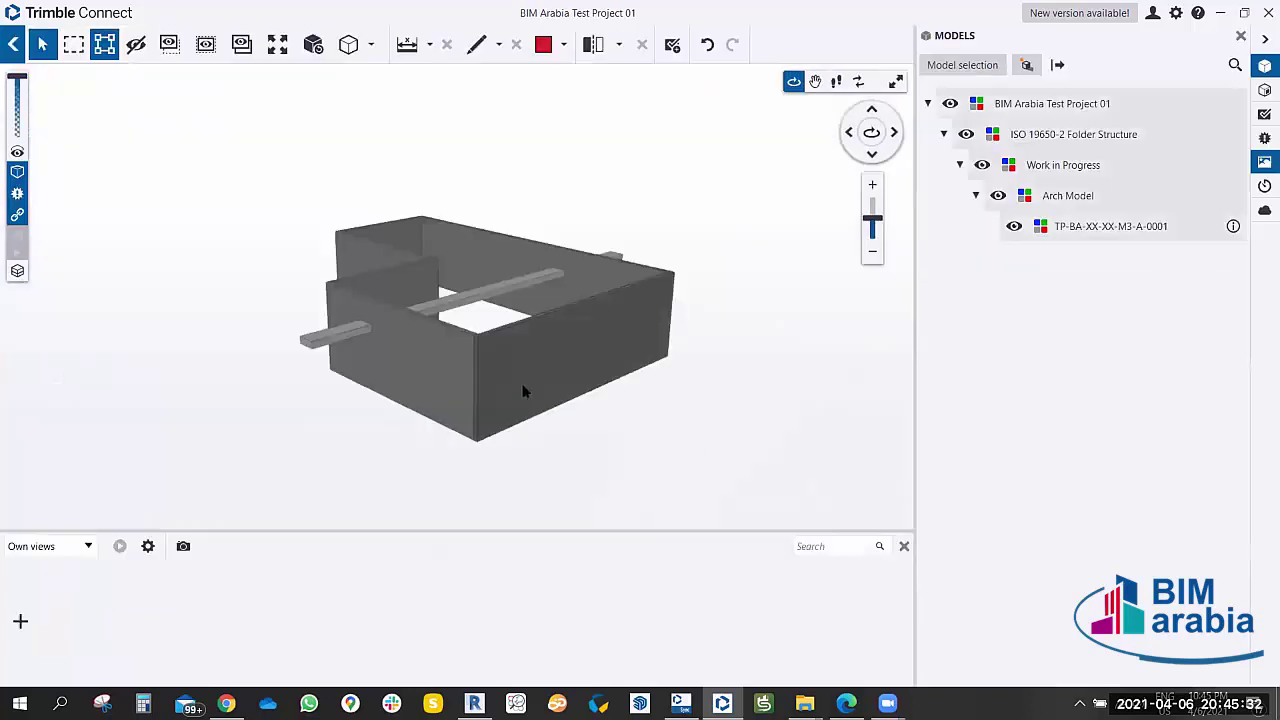
{"action": "mouse_move", "coordinate": [603, 417]}
{"action": "left_mouse_down"}
{"action": "mouse_move", "coordinate": [656, 402]}
{"action": "mouse_move", "coordinate": [631, 431]}
{"action": "left_mouse_up"}
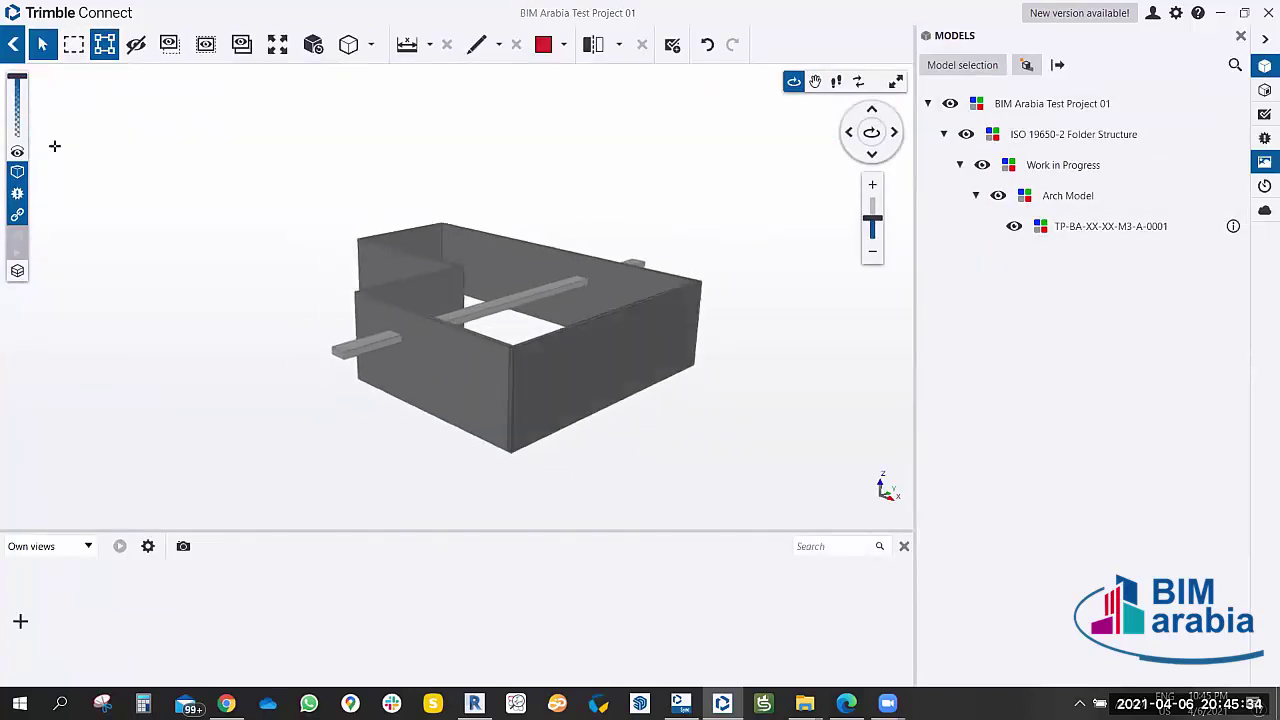
{"action": "left_click", "coordinate": [15, 45]}
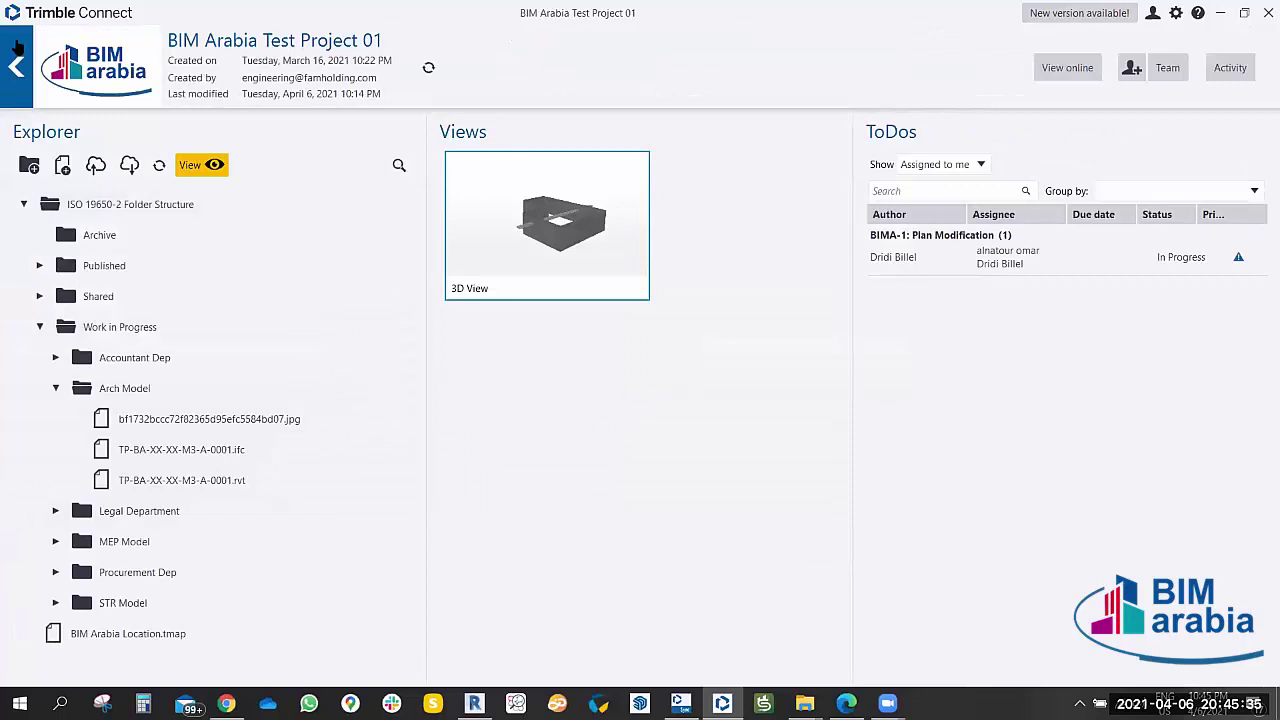
{"action": "double_click", "coordinate": [186, 480]}
{"action": "mouse_move", "coordinate": [637, 403]}
{"action": "left_mouse_down"}
{"action": "mouse_move", "coordinate": [640, 371]}
{"action": "mouse_move", "coordinate": [605, 394]}
{"action": "left_mouse_up"}
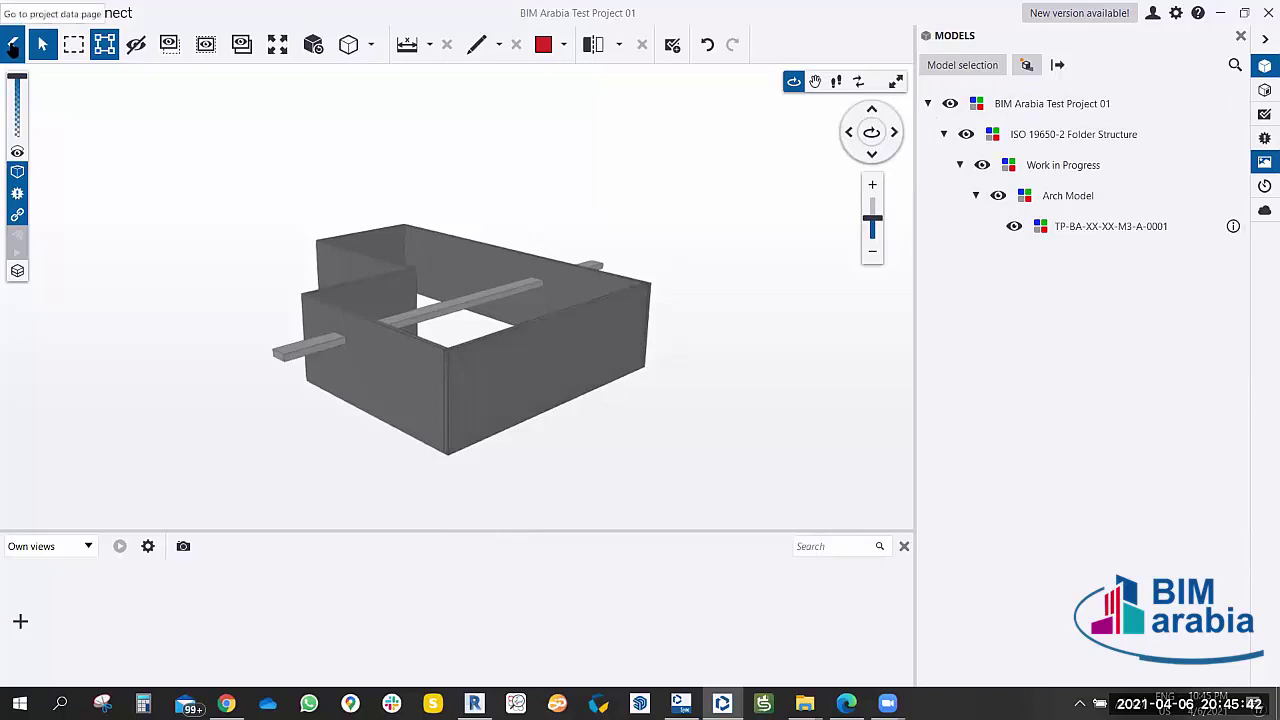
{"action": "left_click", "coordinate": [12, 48]}
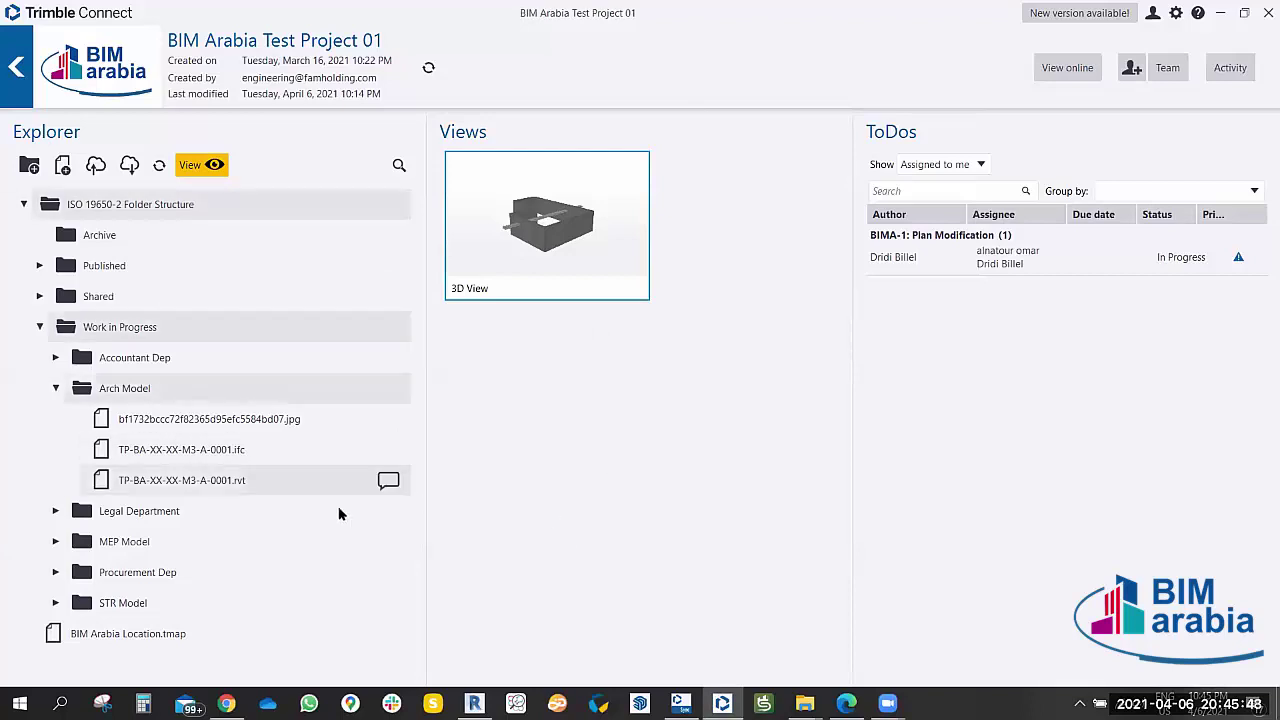
Open the TP-BA-XX-XX-M3-A-0001.ifc model in the 3D viewer repeatedly, orbiting and tilting it.
{"action": "double_click", "coordinate": [214, 451]}
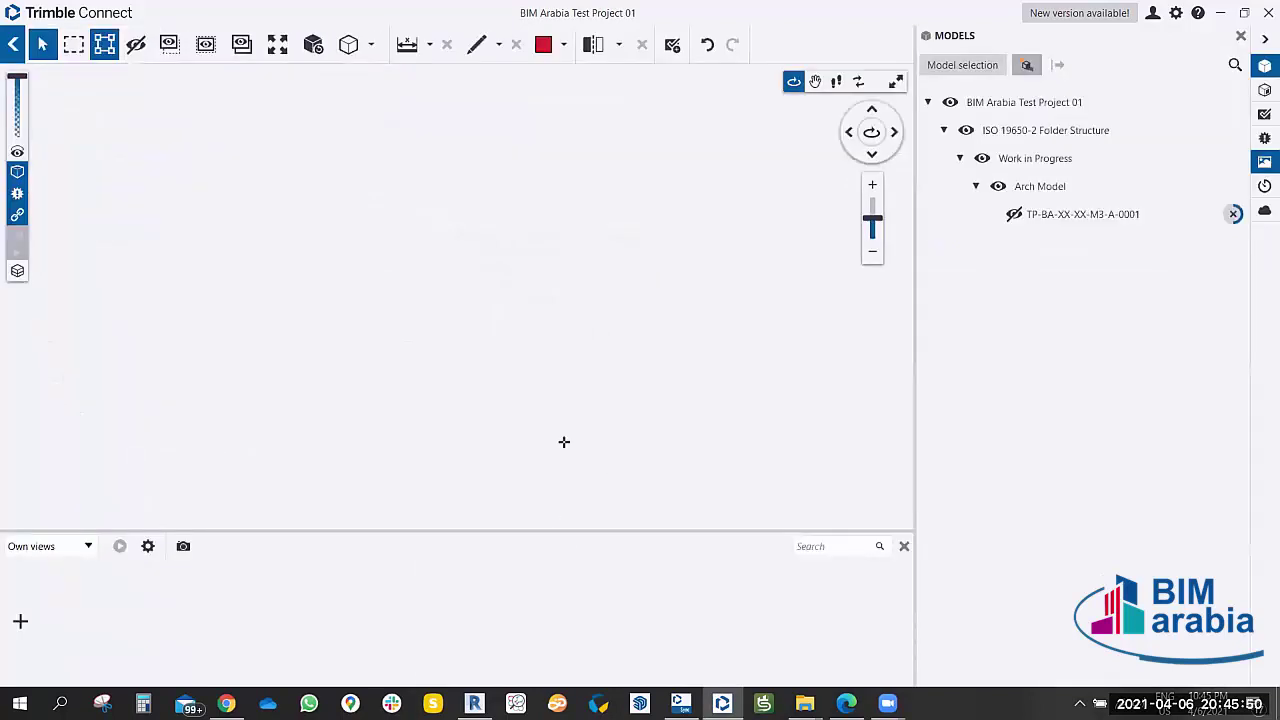
{"action": "left_click", "coordinate": [13, 46]}
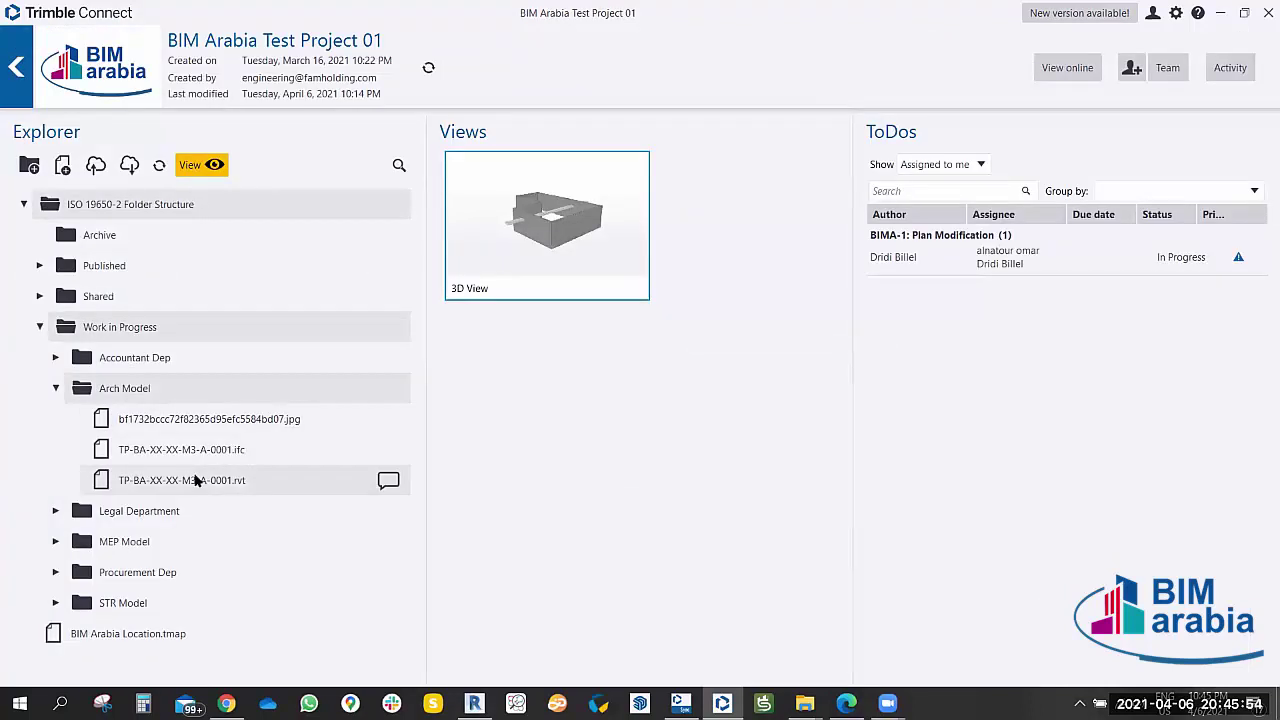
{"action": "double_click", "coordinate": [196, 450]}
{"action": "left_click_drag", "start_coordinate": [743, 403], "coordinate": [759, 354]}
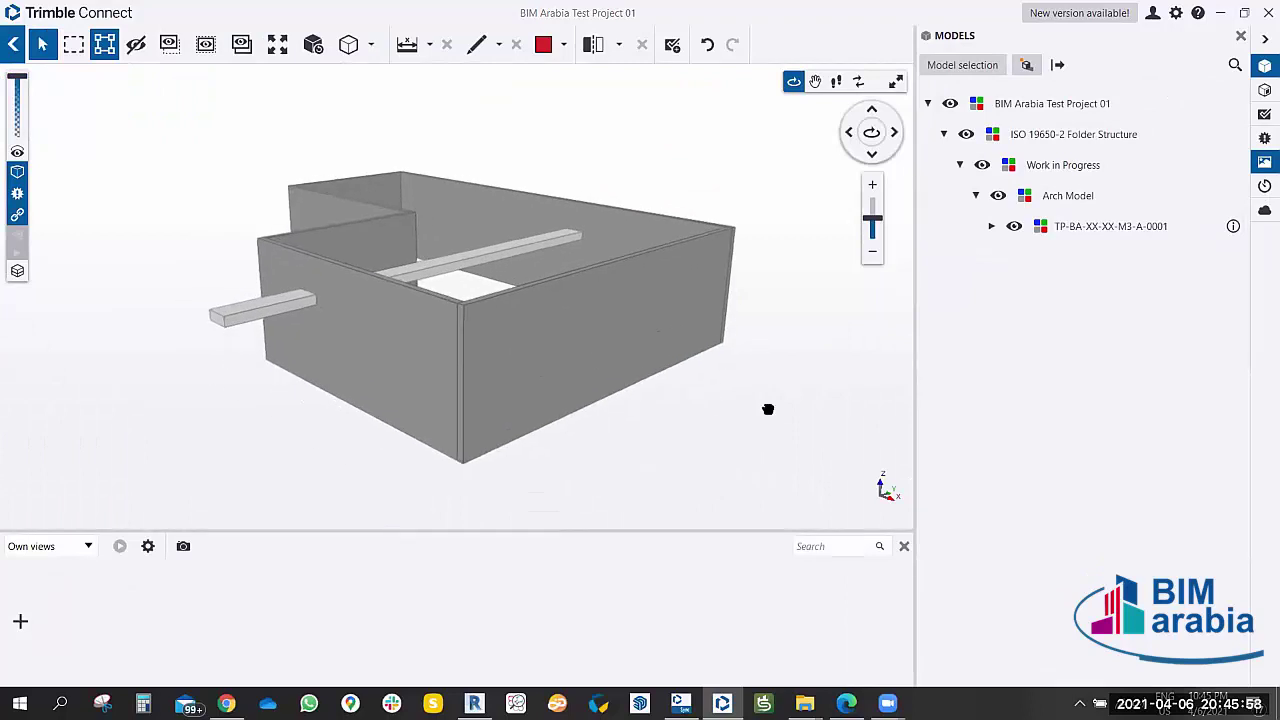
{"action": "left_click_drag", "start_coordinate": [768, 409], "coordinate": [777, 410]}
{"action": "left_click", "coordinate": [13, 44]}
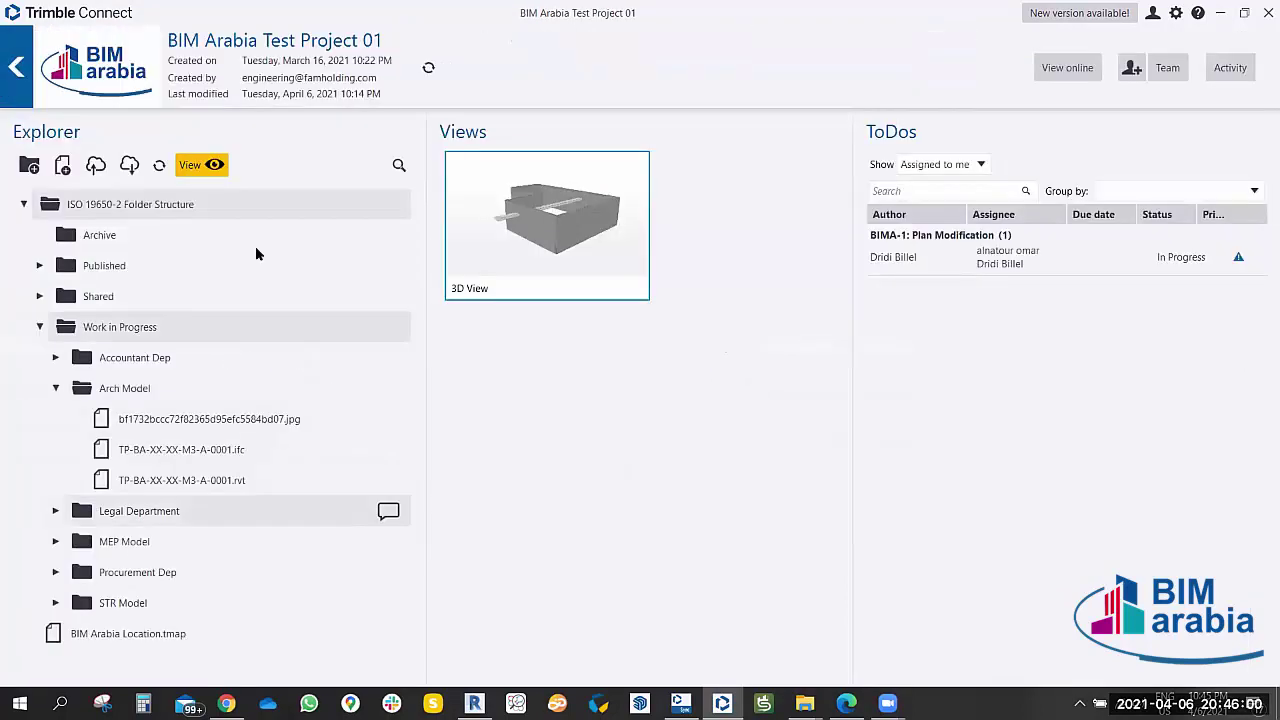
{"action": "left_click", "coordinate": [200, 167]}
{"action": "left_click_drag", "start_coordinate": [631, 376], "coordinate": [630, 410]}
Reopen the saved 3D View, then select the .ifc file and view it in 3D.
{"action": "left_click", "coordinate": [13, 44]}
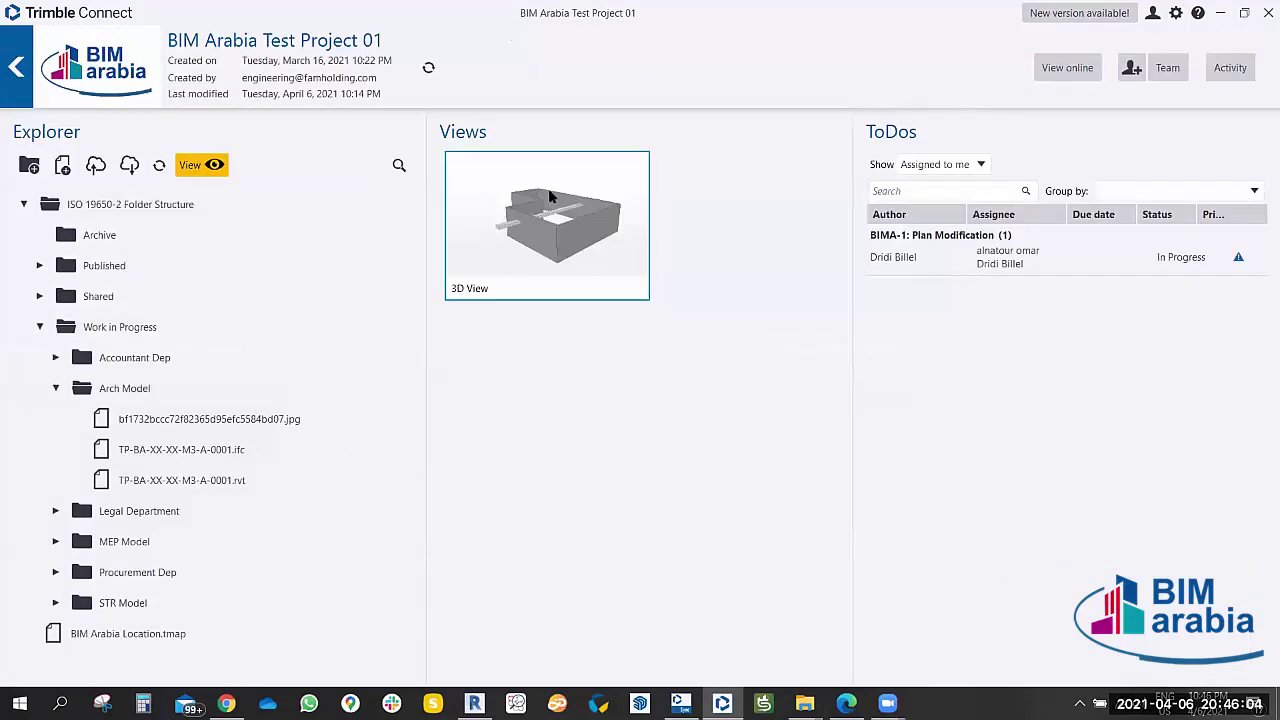
{"action": "left_click", "coordinate": [552, 197]}
{"action": "left_click", "coordinate": [13, 44]}
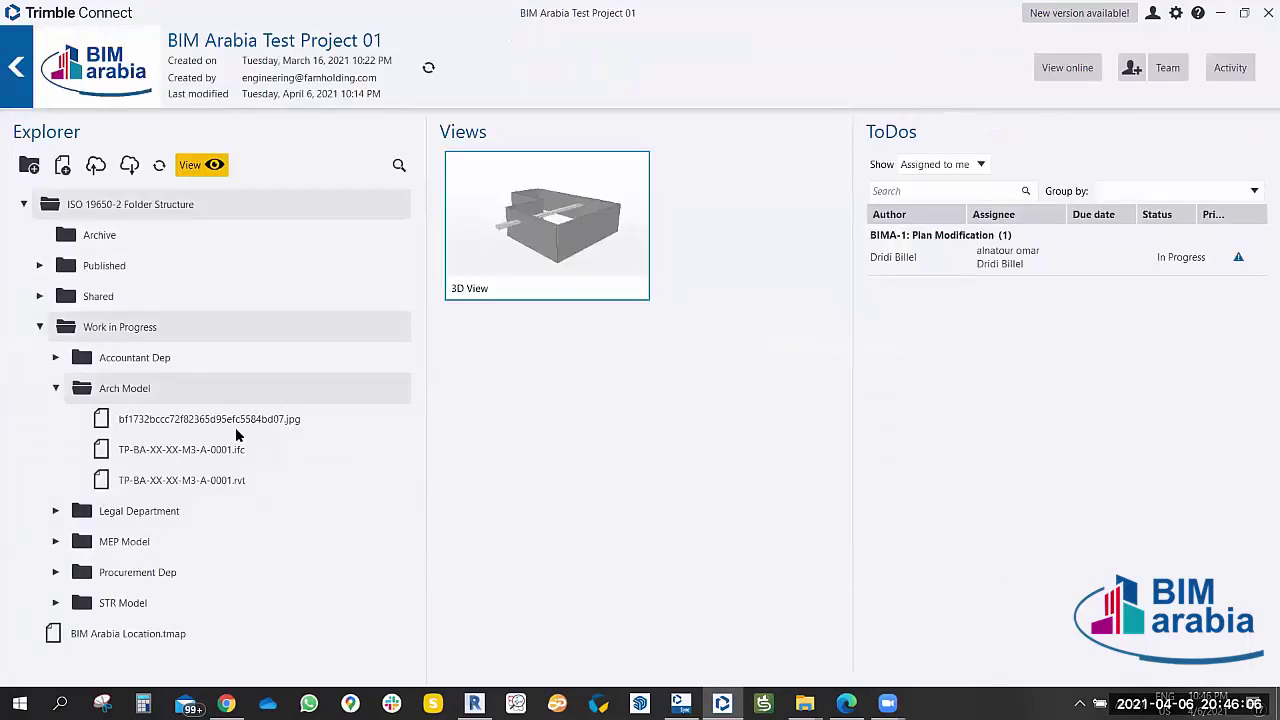
{"action": "double_click", "coordinate": [186, 449]}
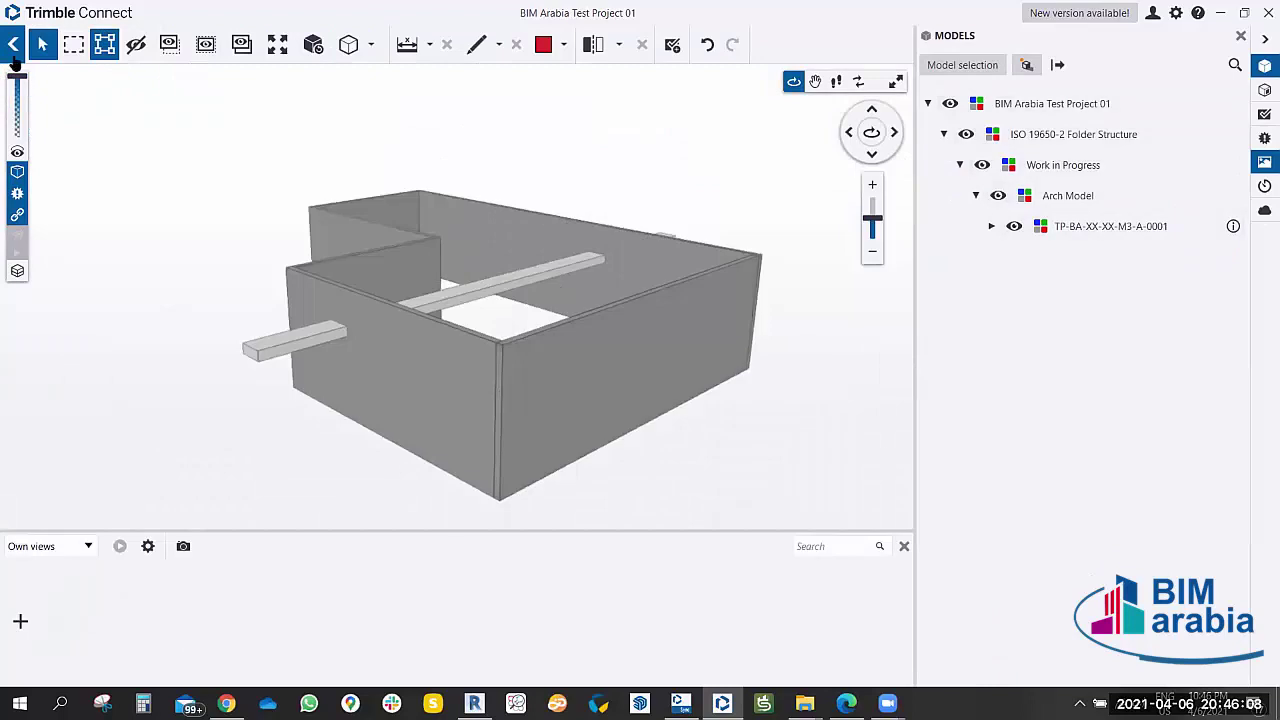
{"action": "left_click", "coordinate": [13, 50]}
{"action": "left_click", "coordinate": [171, 451]}
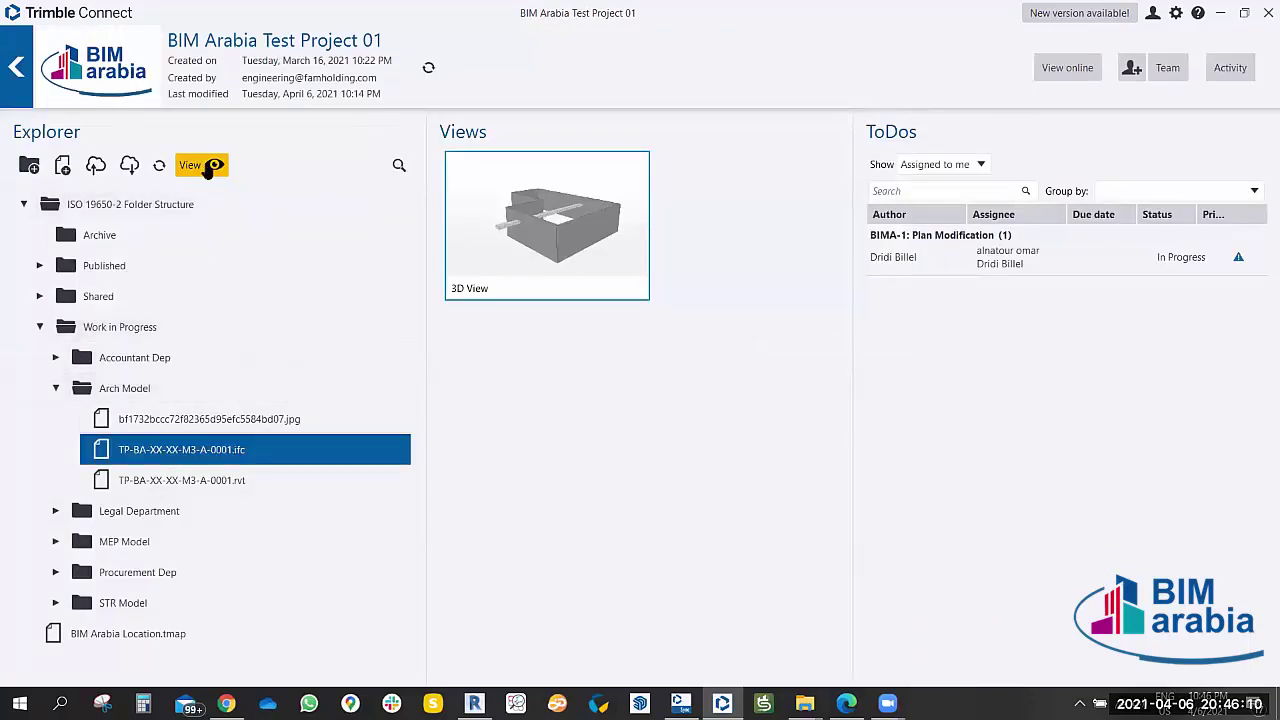
{"action": "left_click", "coordinate": [207, 169]}
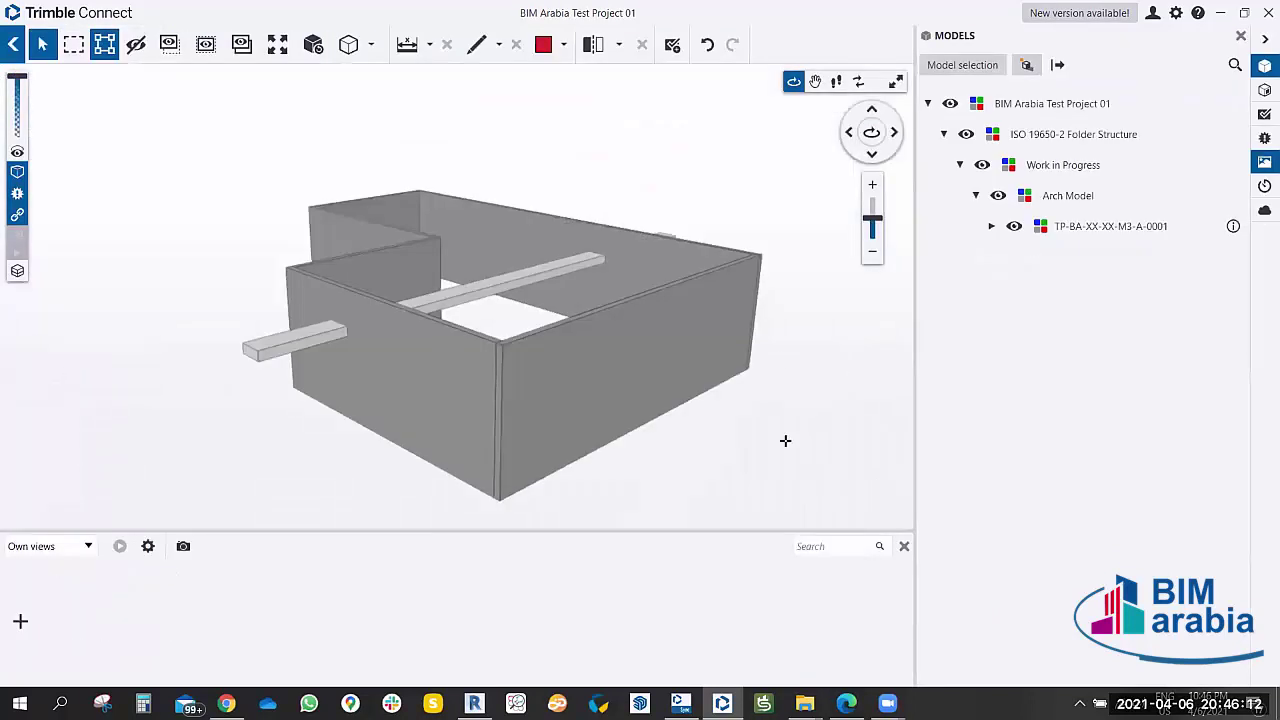
{"action": "mouse_move", "coordinate": [786, 440]}
{"action": "left_mouse_down"}
{"action": "mouse_move", "coordinate": [703, 397]}
{"action": "mouse_move", "coordinate": [731, 427]}
{"action": "mouse_move", "coordinate": [723, 414]}
{"action": "mouse_move", "coordinate": [749, 420]}
{"action": "mouse_move", "coordinate": [684, 408]}
{"action": "mouse_move", "coordinate": [691, 391]}
{"action": "mouse_move", "coordinate": [703, 434]}
{"action": "mouse_move", "coordinate": [673, 411]}
{"action": "left_mouse_up"}
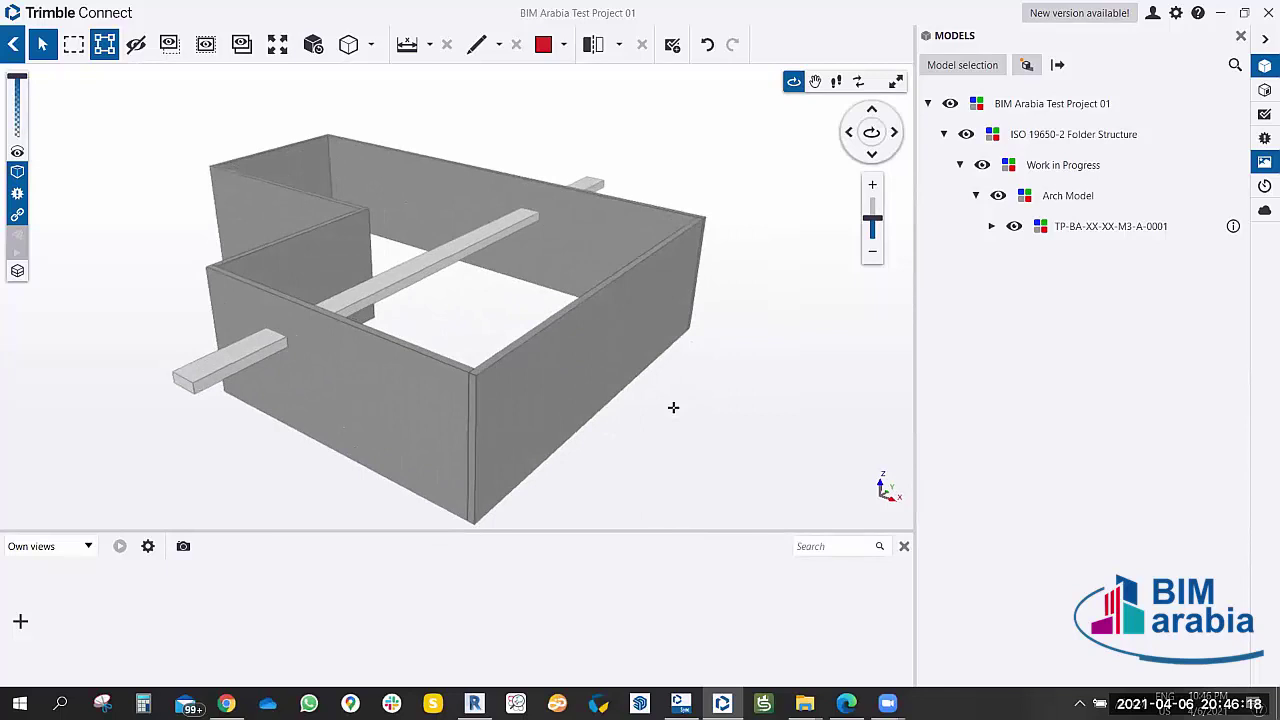
{"action": "mouse_move", "coordinate": [680, 422]}
{"action": "left_mouse_down"}
{"action": "mouse_move", "coordinate": [631, 437]}
{"action": "mouse_move", "coordinate": [674, 416]}
{"action": "mouse_move", "coordinate": [669, 391]}
{"action": "left_mouse_up"}
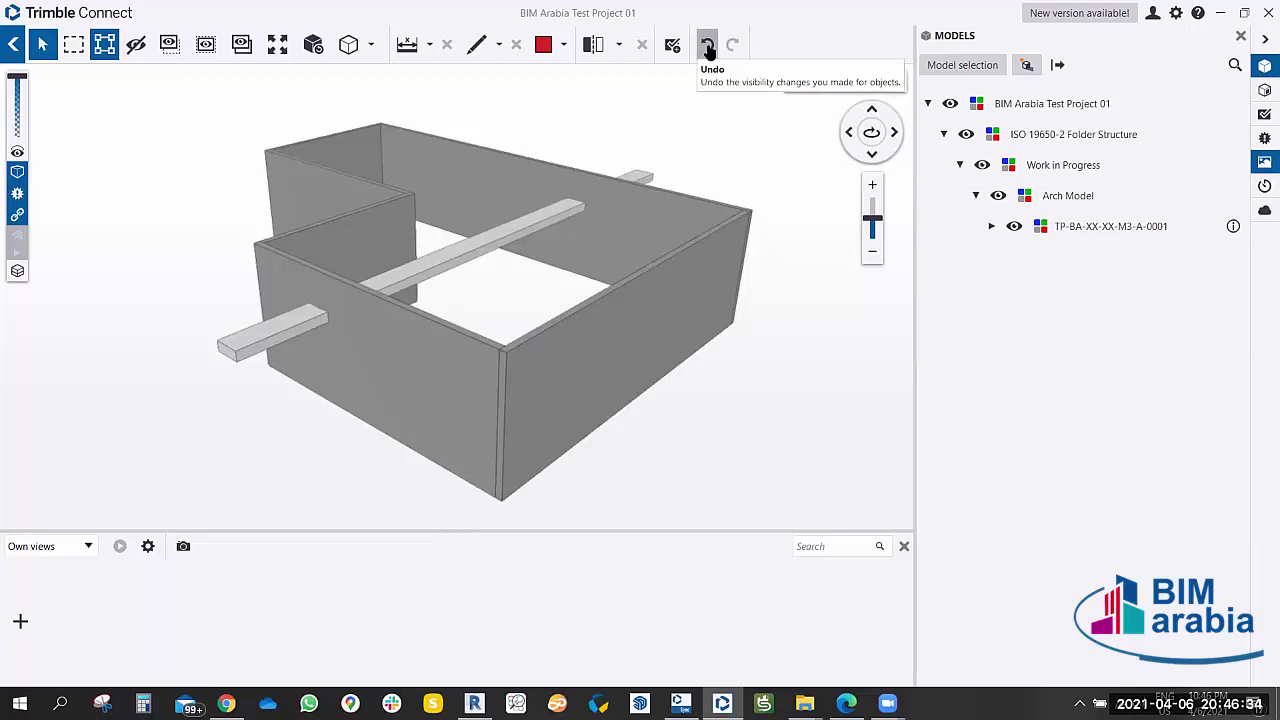
{"action": "left_click_drag", "start_coordinate": [721, 470], "coordinate": [740, 231]}
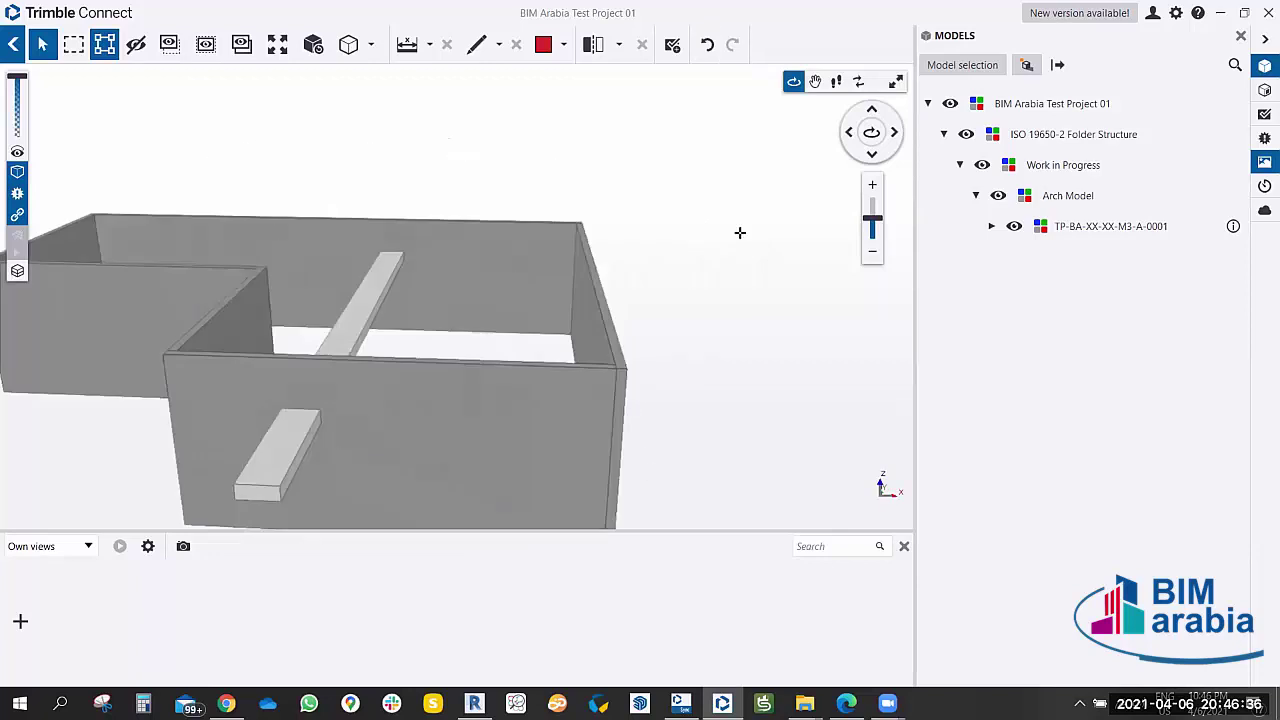
{"action": "left_click", "coordinate": [707, 44]}
{"action": "left_click_drag", "start_coordinate": [621, 418], "coordinate": [766, 223]}
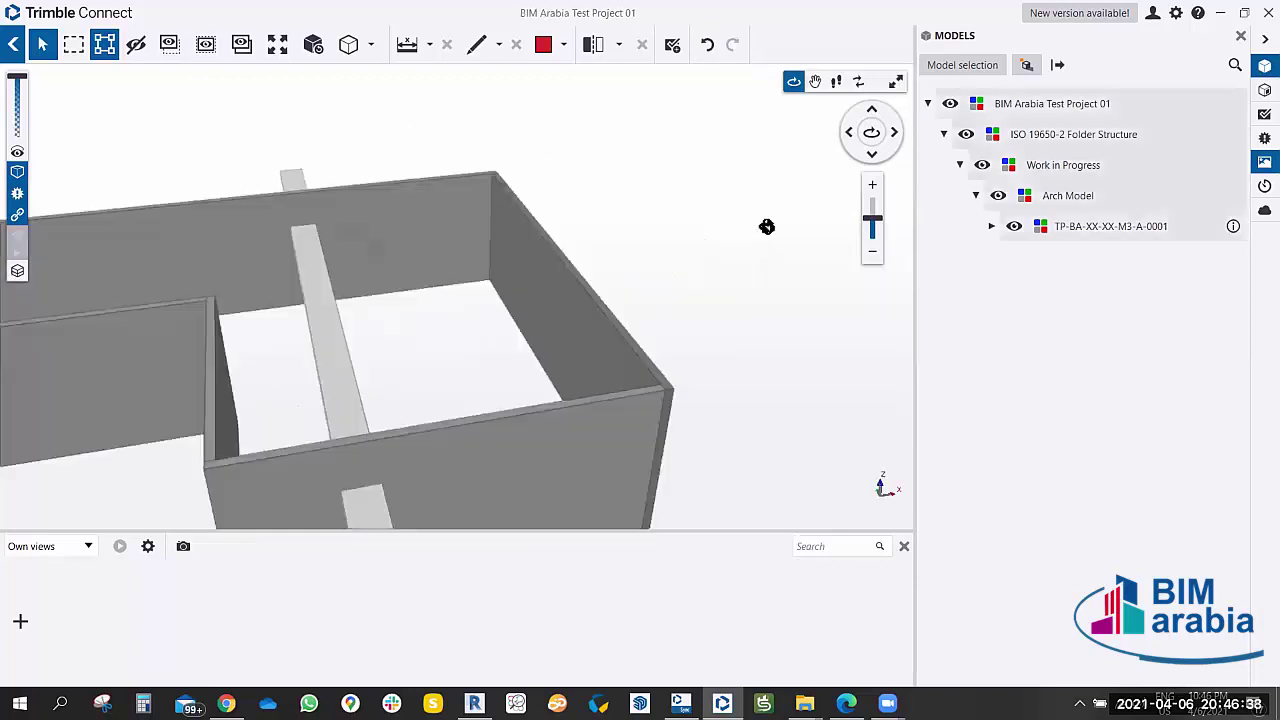
{"action": "left_click_drag", "start_coordinate": [600, 380], "coordinate": [669, 171]}
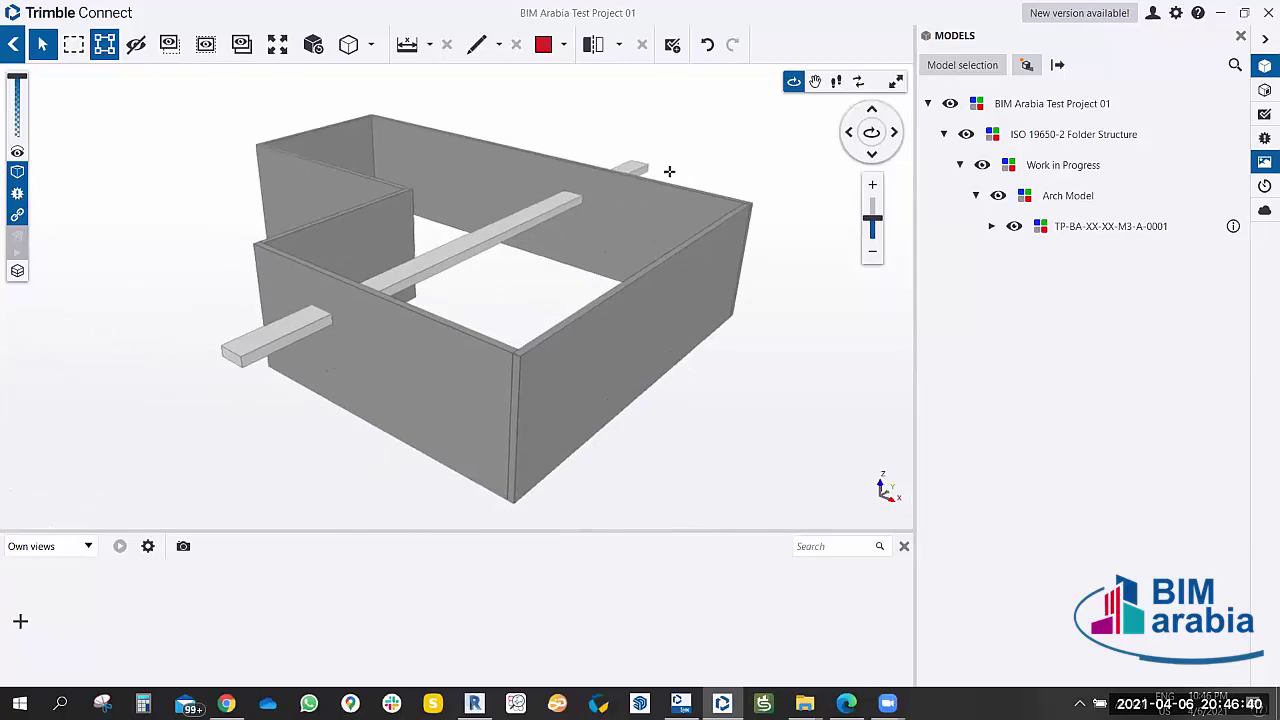
{"action": "left_click", "coordinate": [671, 48]}
{"action": "mouse_move", "coordinate": [434, 303]}
{"action": "left_mouse_down"}
{"action": "mouse_move", "coordinate": [473, 296]}
{"action": "mouse_move", "coordinate": [488, 256]}
{"action": "mouse_move", "coordinate": [516, 282]}
{"action": "left_mouse_up"}
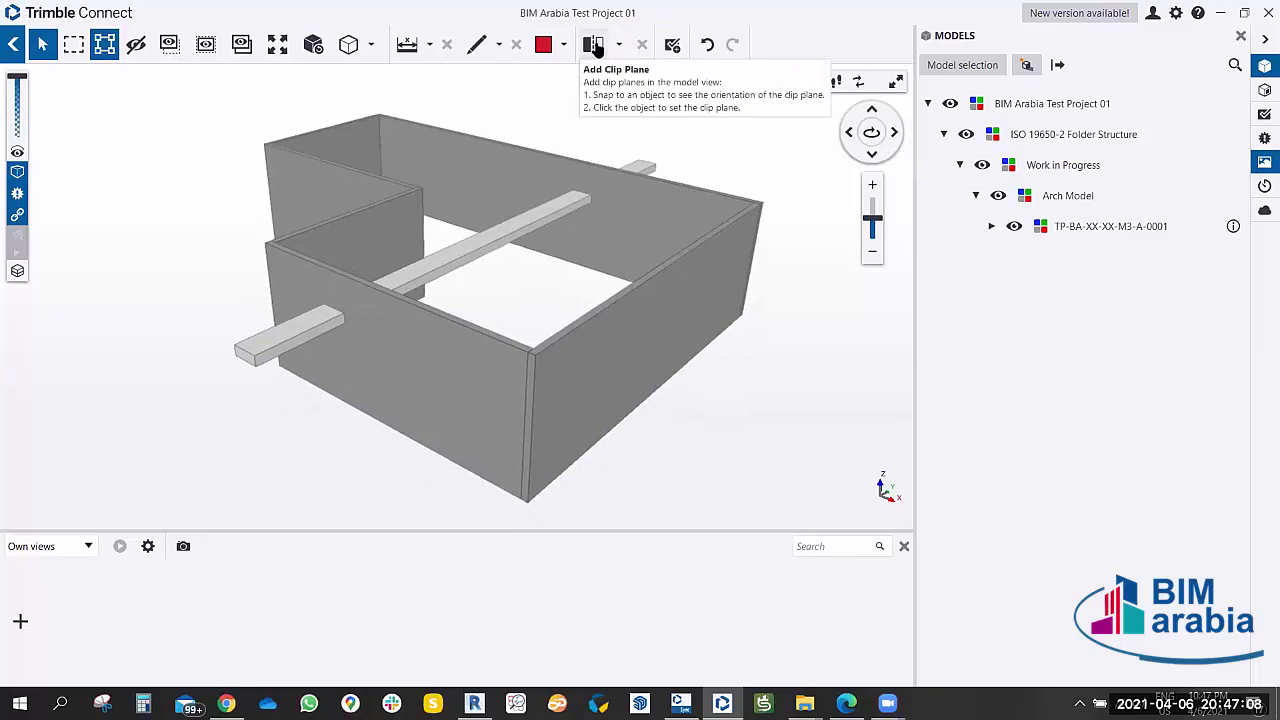
Try the vertical and horizontal clip plane options and switch to the Top preset view.
{"action": "left_click", "coordinate": [618, 47]}
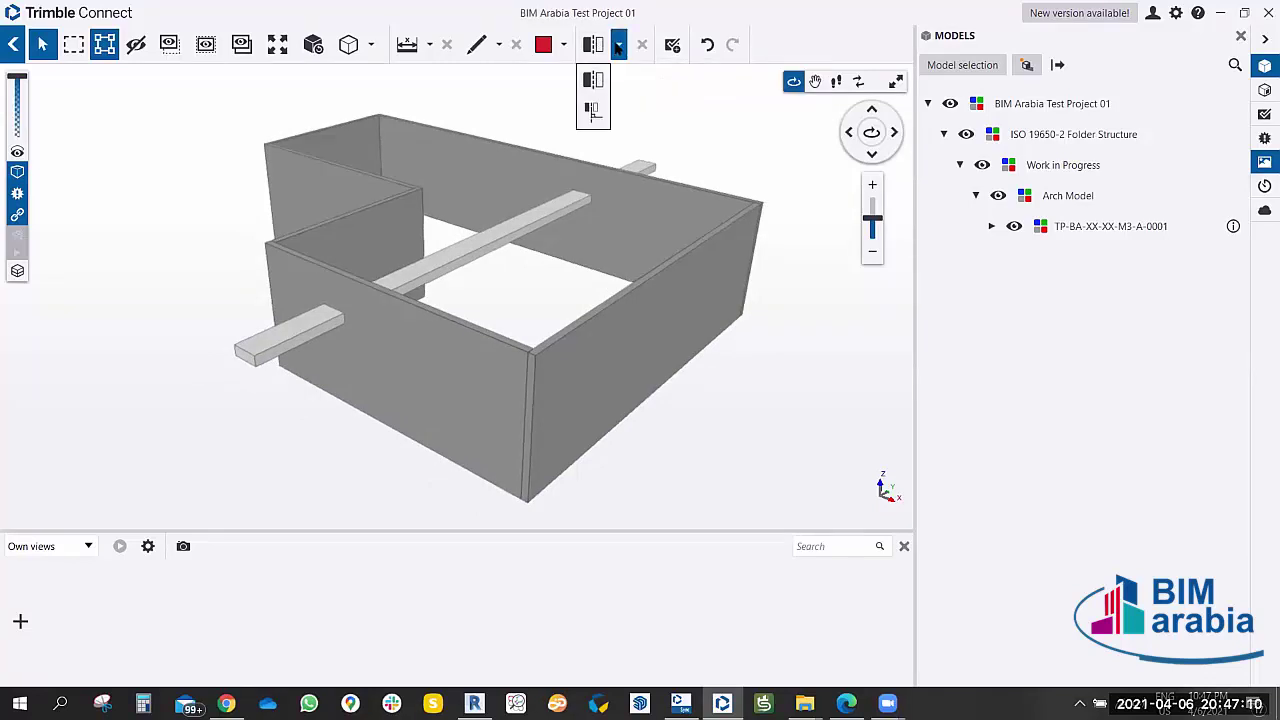
{"action": "left_click", "coordinate": [593, 110]}
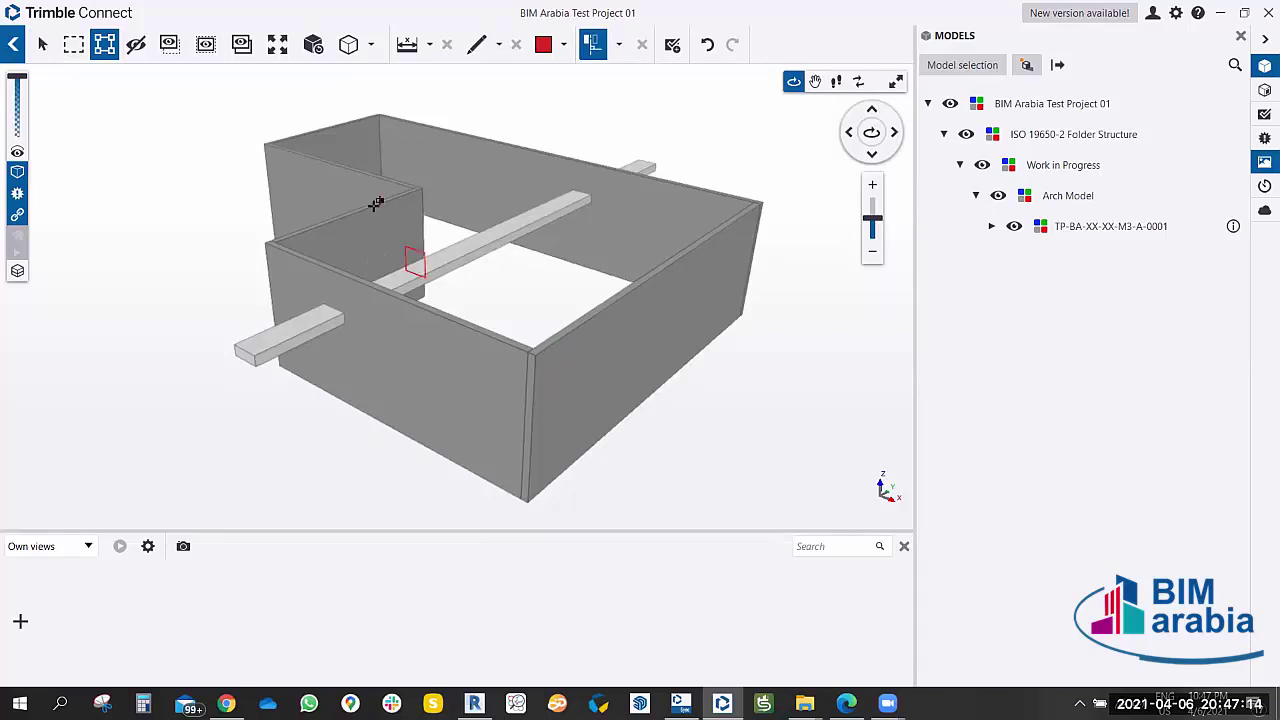
{"action": "left_click", "coordinate": [624, 42]}
{"action": "left_click", "coordinate": [593, 80]}
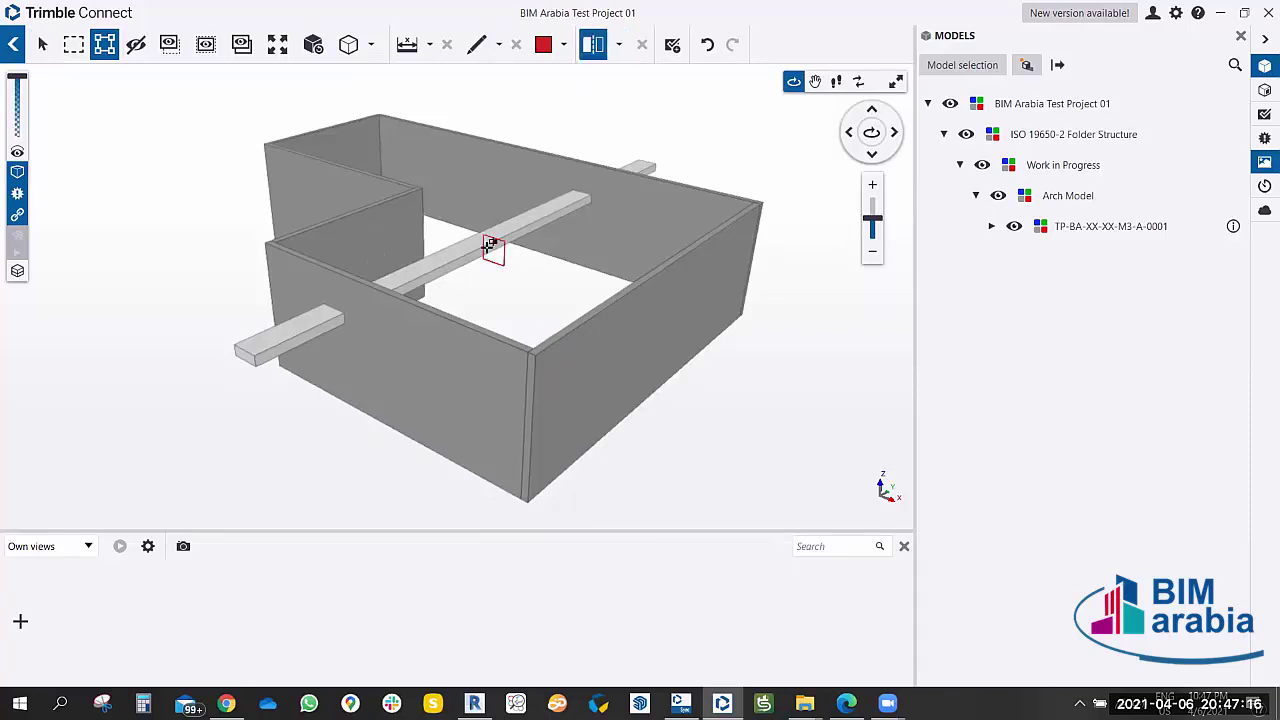
{"action": "mouse_move", "coordinate": [564, 209]}
{"action": "left_mouse_down"}
{"action": "mouse_move", "coordinate": [554, 297]}
{"action": "mouse_move", "coordinate": [517, 271]}
{"action": "left_mouse_up"}
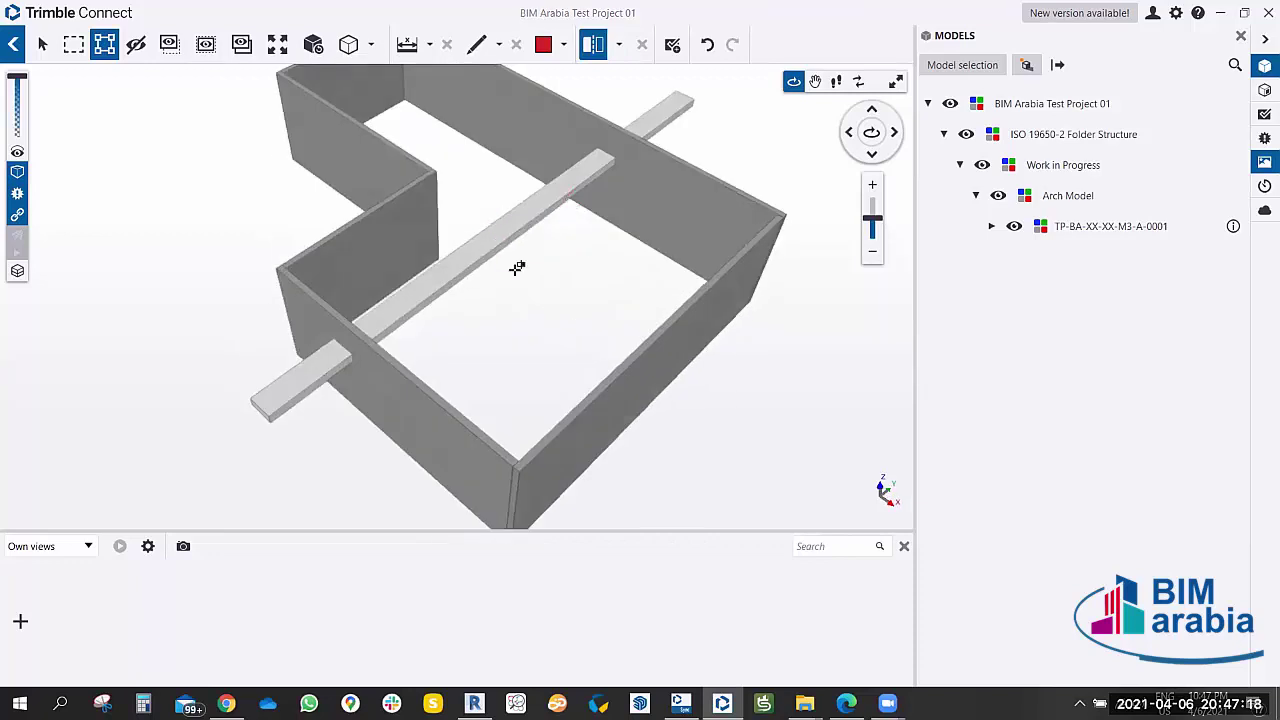
{"action": "mouse_move", "coordinate": [465, 329]}
{"action": "left_mouse_down"}
{"action": "mouse_move", "coordinate": [529, 249]}
{"action": "mouse_move", "coordinate": [503, 377]}
{"action": "mouse_move", "coordinate": [514, 234]}
{"action": "mouse_move", "coordinate": [450, 200]}
{"action": "left_mouse_up"}
{"action": "left_click", "coordinate": [352, 50]}
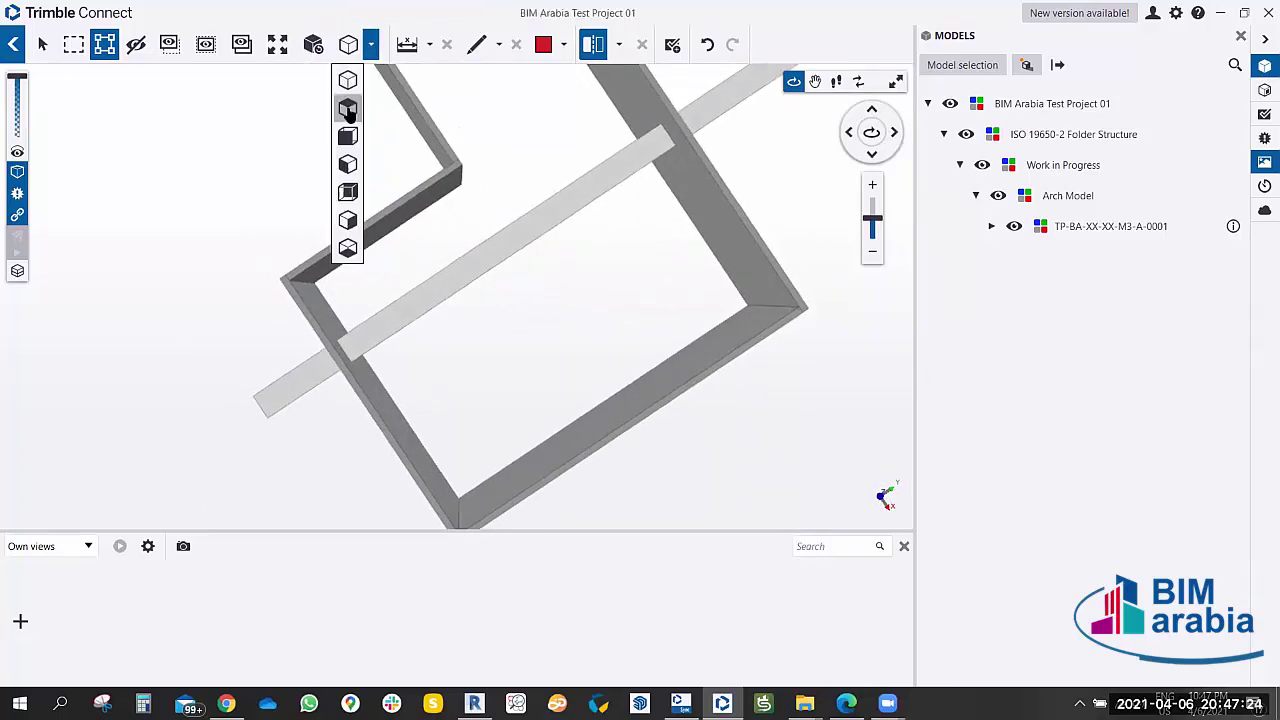
{"action": "left_click", "coordinate": [348, 163]}
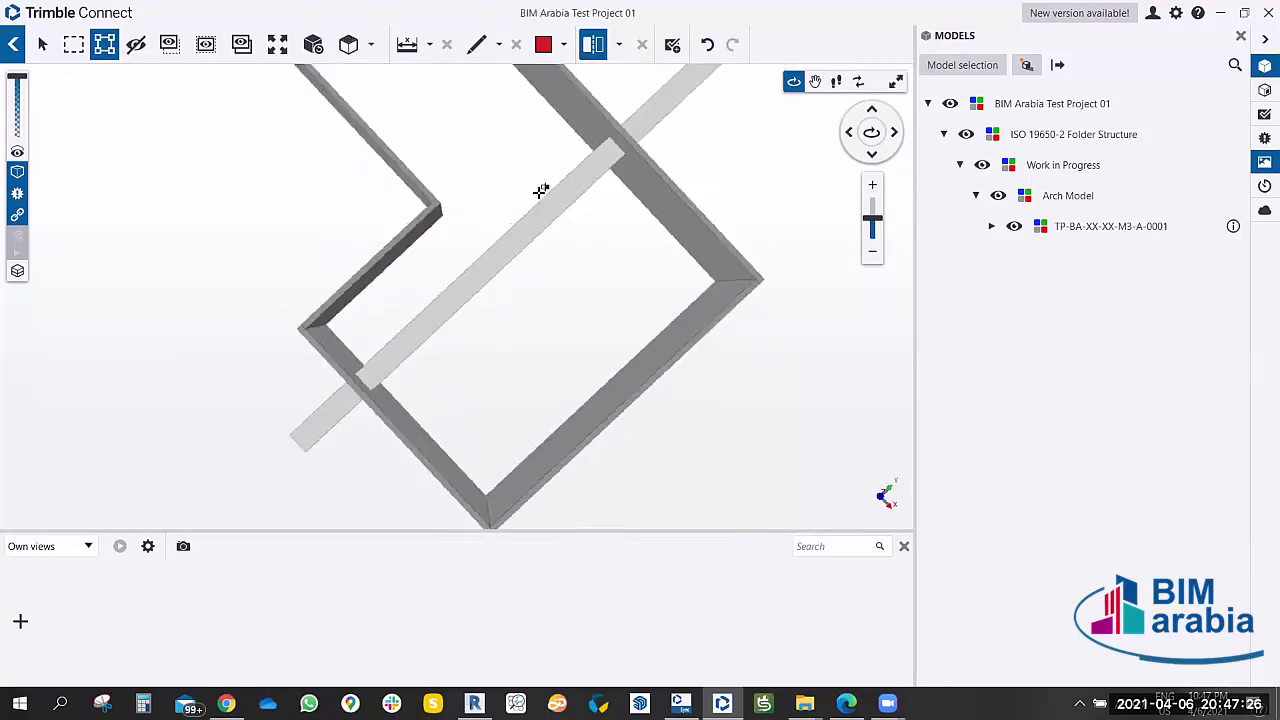
Place a first clip plane cutting the model from the top view.
{"action": "left_click", "coordinate": [593, 47]}
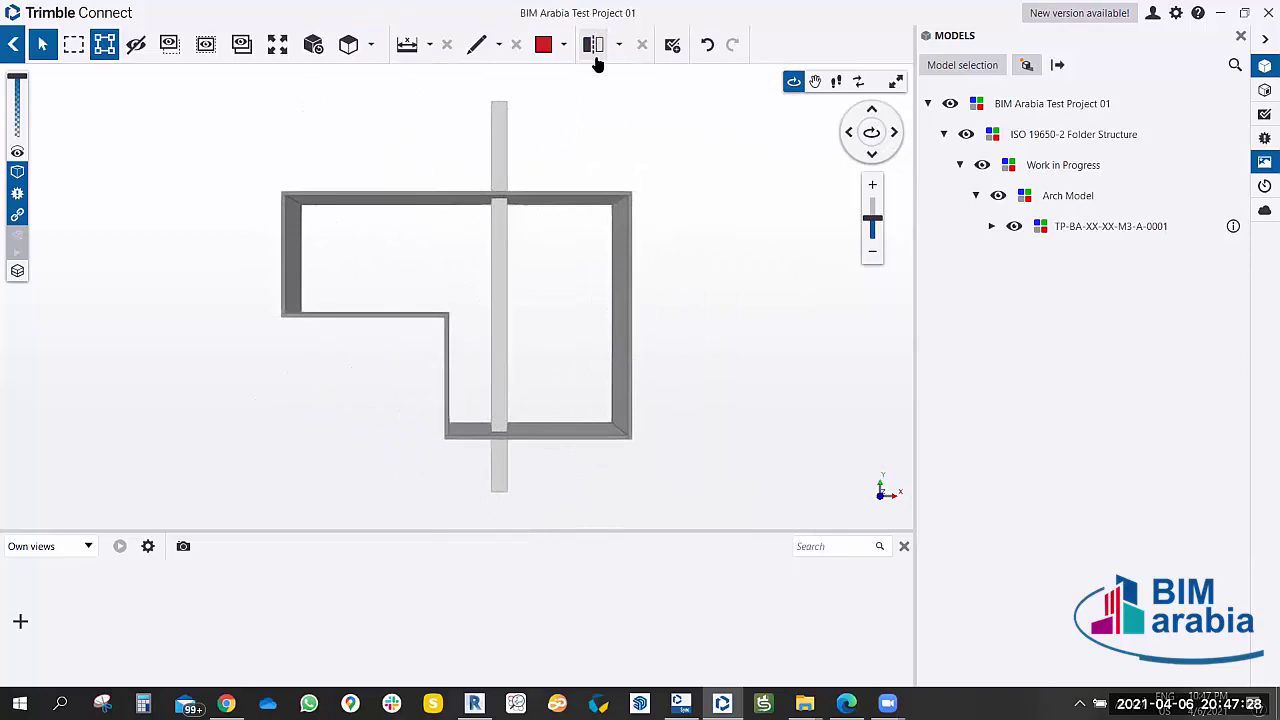
{"action": "left_click", "coordinate": [619, 45]}
{"action": "left_click", "coordinate": [592, 112]}
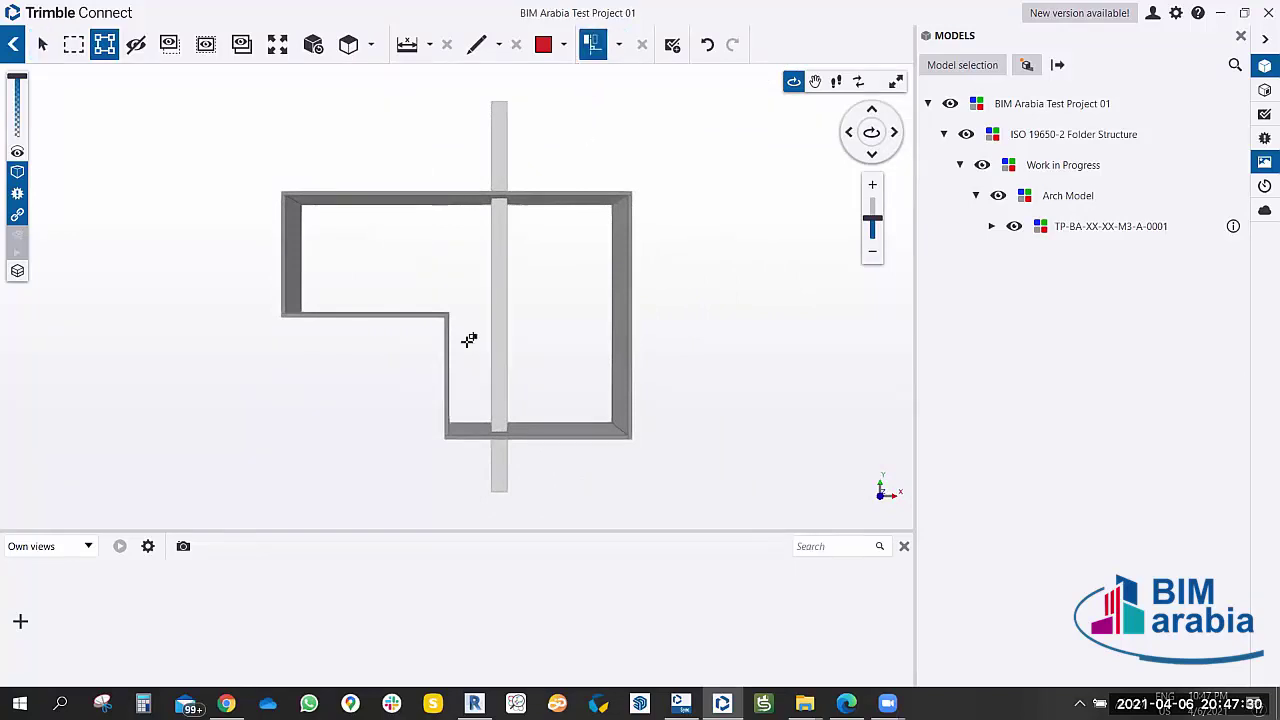
{"action": "left_click", "coordinate": [619, 45]}
{"action": "left_click", "coordinate": [593, 82]}
{"action": "left_click", "coordinate": [491, 275]}
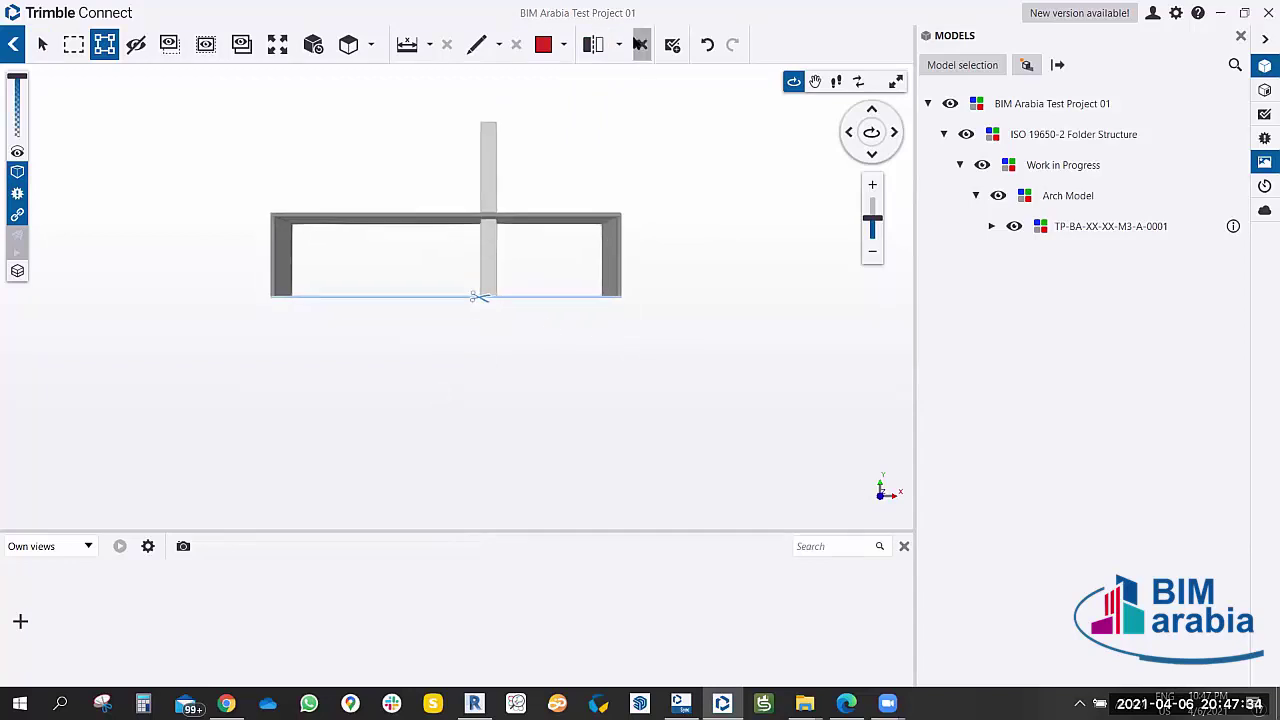
{"action": "scroll", "coordinate": [460, 251], "scroll_direction": "up", "scroll_amount": 5}
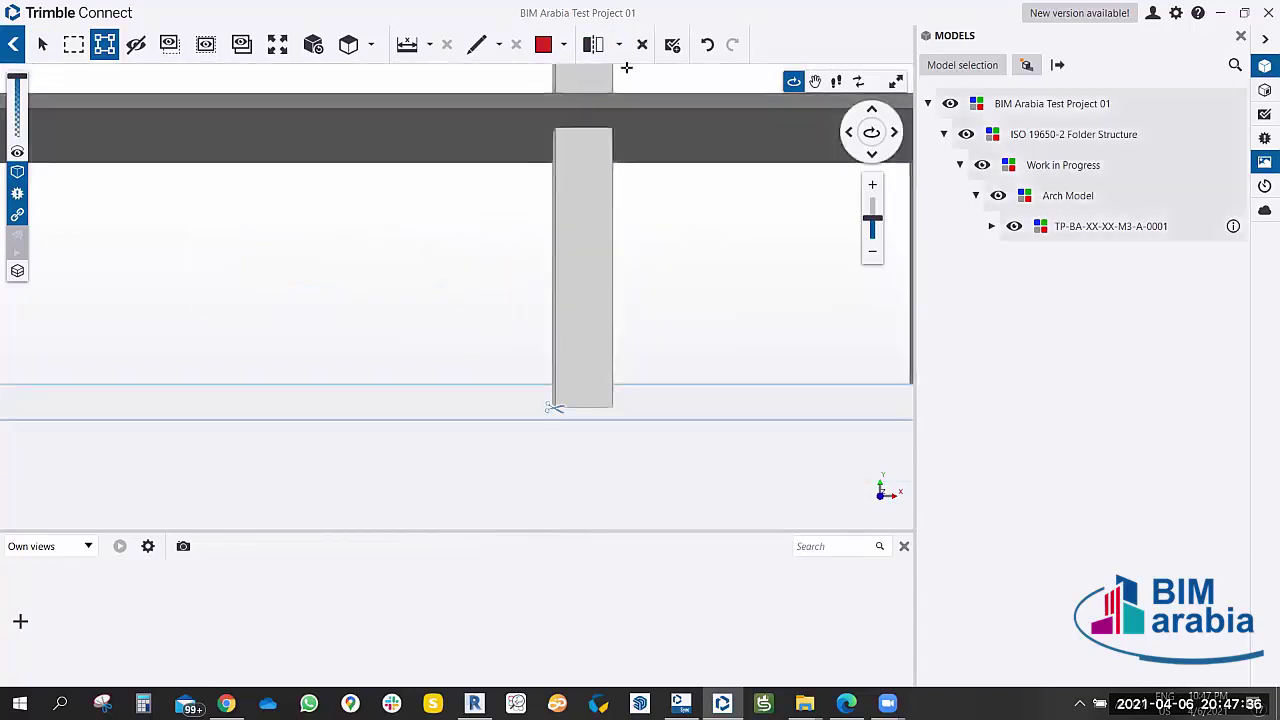
Add a clip plane on the beam and drag it lower to cut the walls.
{"action": "left_click", "coordinate": [620, 47]}
{"action": "left_click", "coordinate": [596, 80]}
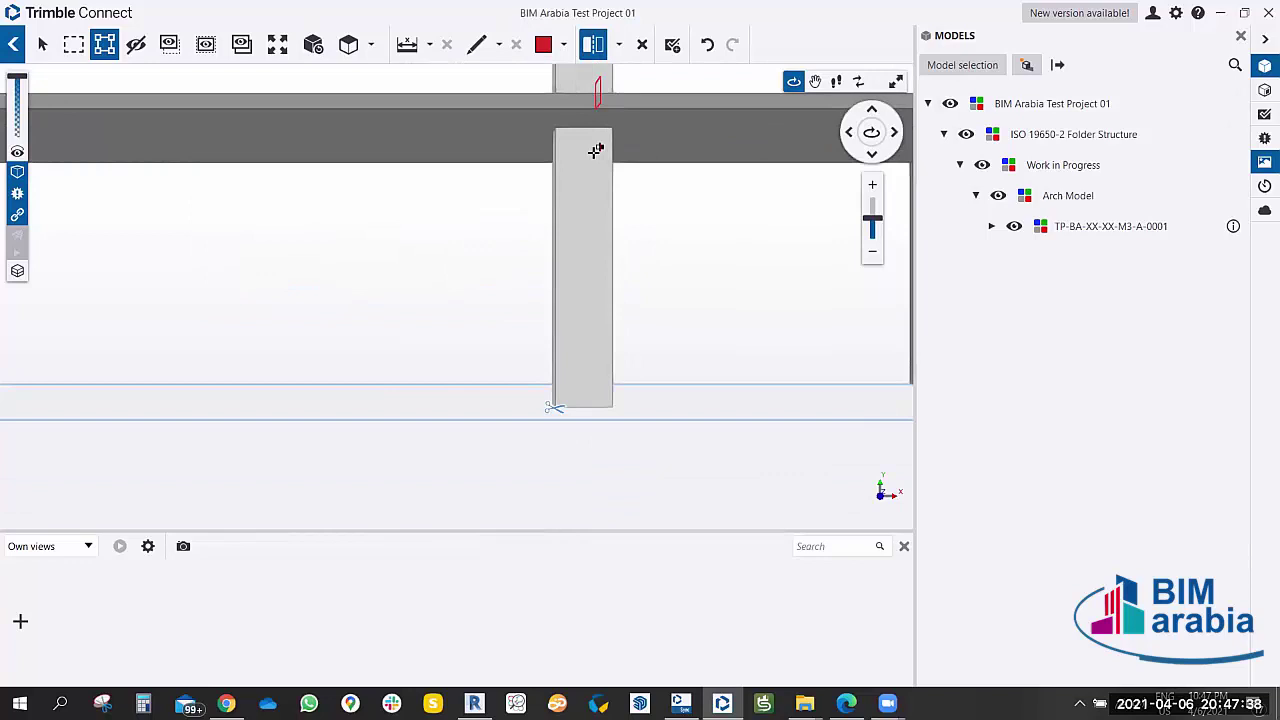
{"action": "left_click", "coordinate": [584, 209]}
{"action": "left_click_drag", "start_coordinate": [421, 175], "coordinate": [494, 277]}
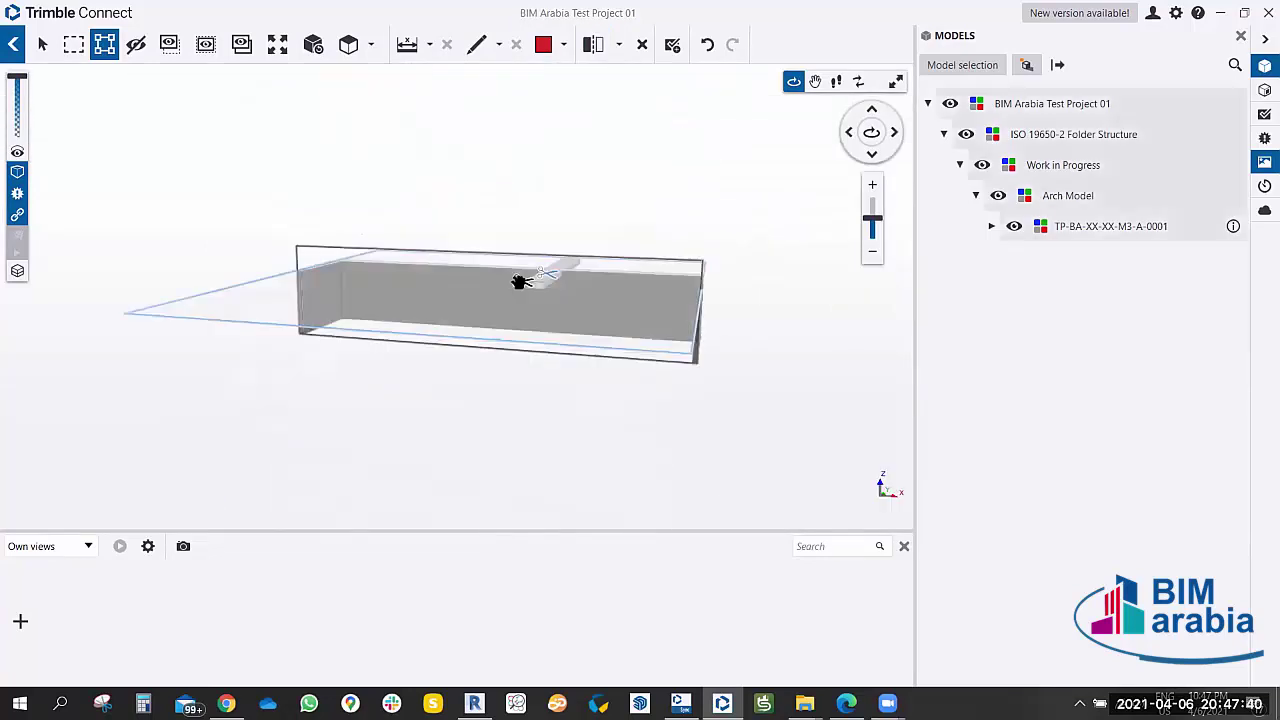
{"action": "left_click", "coordinate": [521, 280]}
{"action": "left_click", "coordinate": [524, 307]}
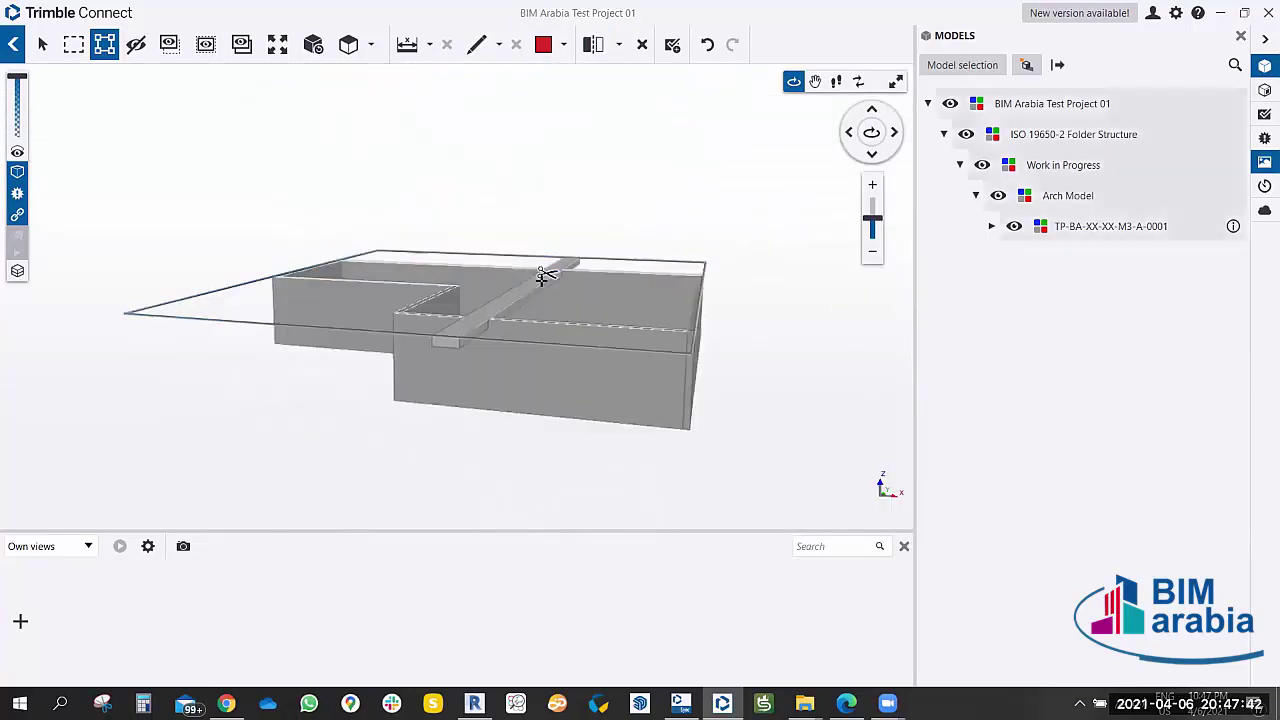
{"action": "mouse_move", "coordinate": [543, 277]}
{"action": "left_mouse_down"}
{"action": "mouse_move", "coordinate": [544, 318]}
{"action": "mouse_move", "coordinate": [543, 277]}
{"action": "left_mouse_up"}
{"action": "mouse_move", "coordinate": [595, 210]}
{"action": "left_mouse_down"}
{"action": "mouse_move", "coordinate": [615, 186]}
{"action": "mouse_move", "coordinate": [580, 186]}
{"action": "mouse_move", "coordinate": [594, 134]}
{"action": "left_mouse_up"}
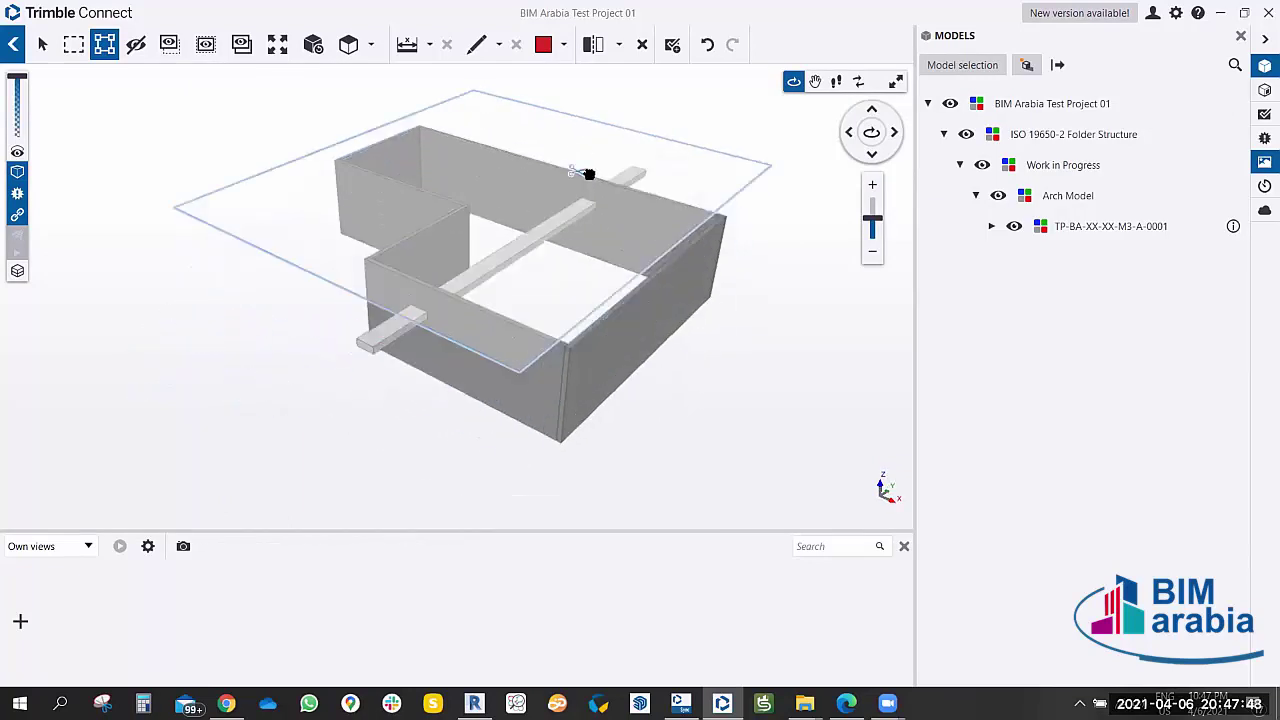
Place a vertical clip plane on the right wall and move it into the model's middle.
{"action": "left_click", "coordinate": [593, 46]}
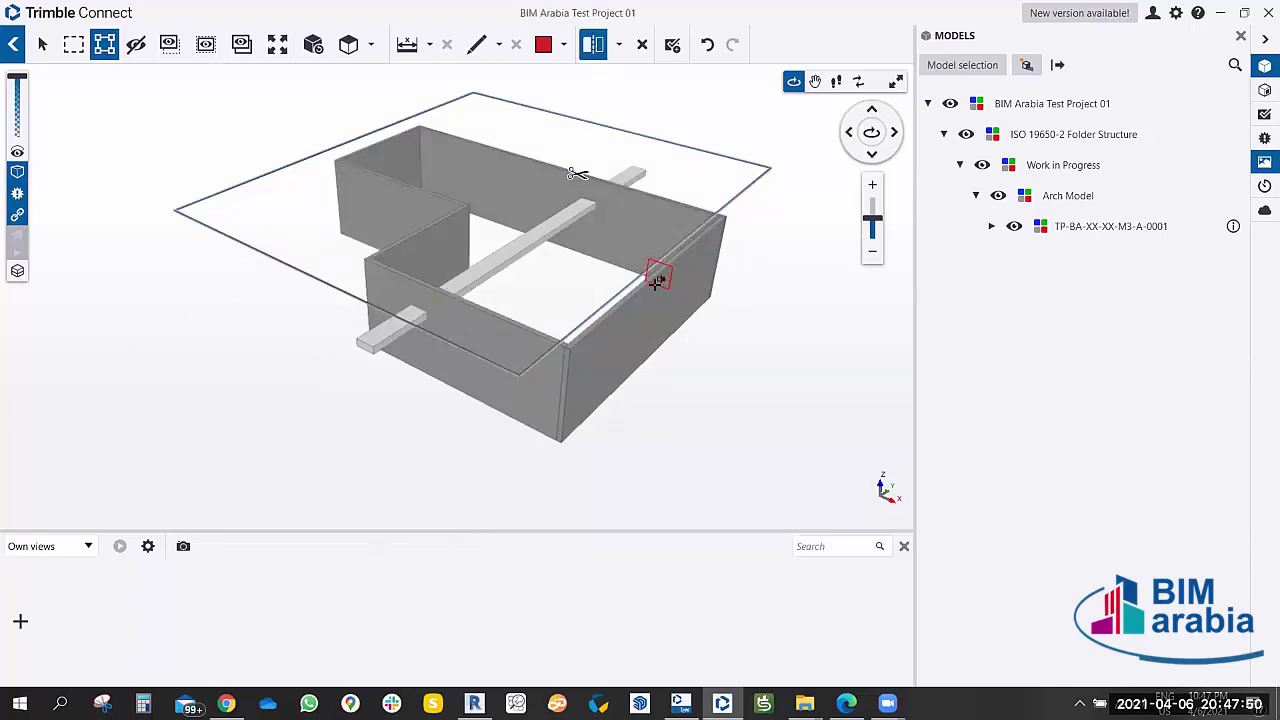
{"action": "left_click", "coordinate": [651, 327]}
{"action": "left_click_drag", "start_coordinate": [646, 328], "coordinate": [534, 294]}
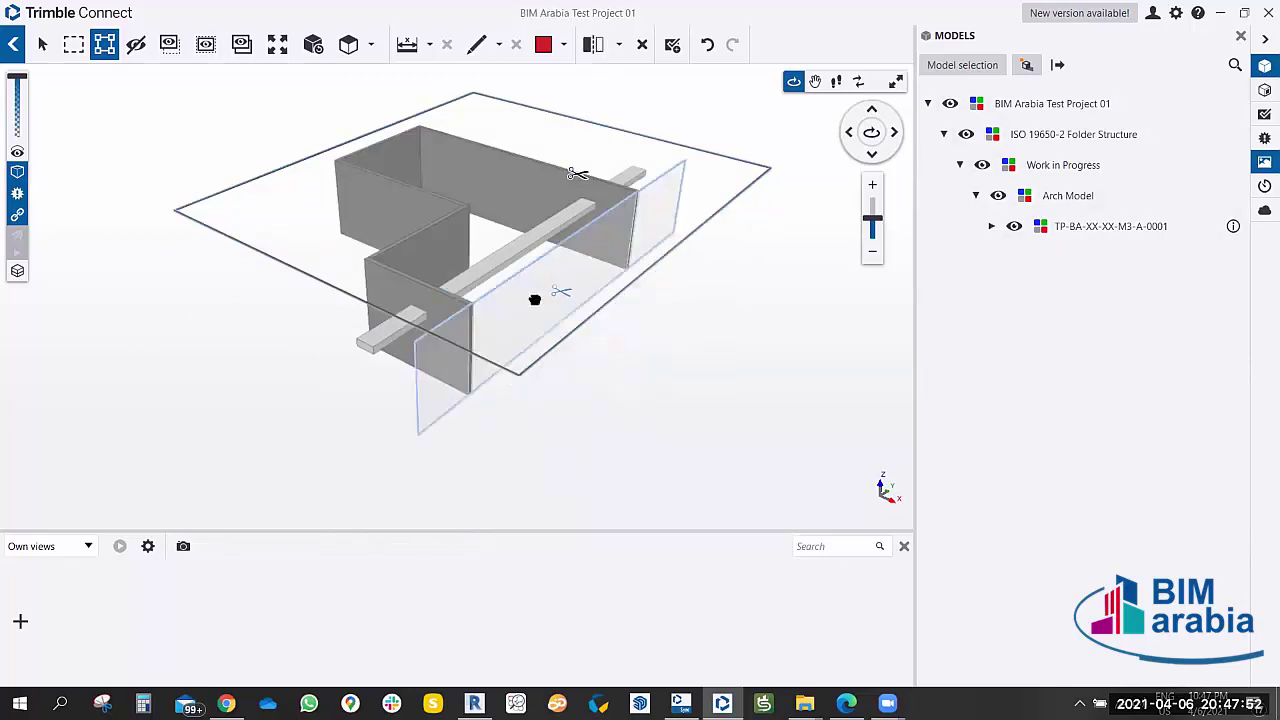
{"action": "left_click_drag", "start_coordinate": [422, 415], "coordinate": [477, 397]}
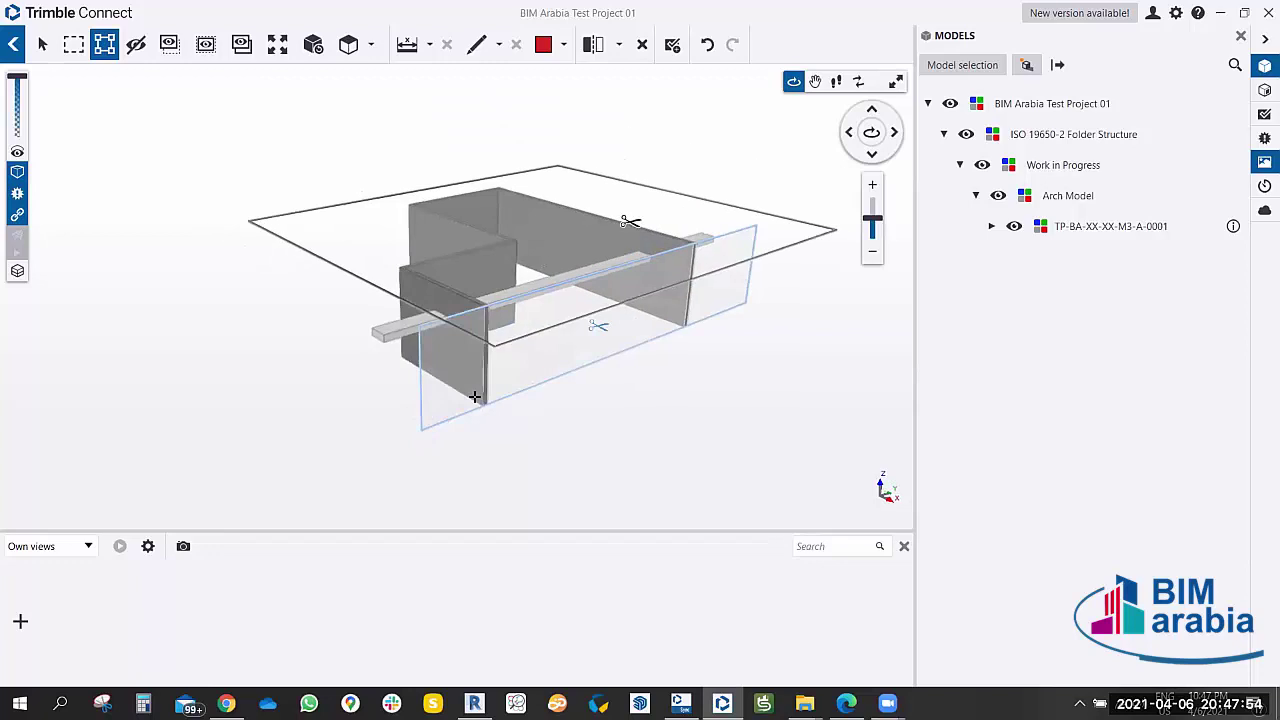
{"action": "scroll", "coordinate": [485, 330], "scroll_direction": "up", "scroll_amount": 3}
{"action": "scroll", "coordinate": [491, 297], "scroll_direction": "up", "scroll_amount": 5}
{"action": "scroll", "coordinate": [514, 269], "scroll_direction": "down", "scroll_amount": 8}
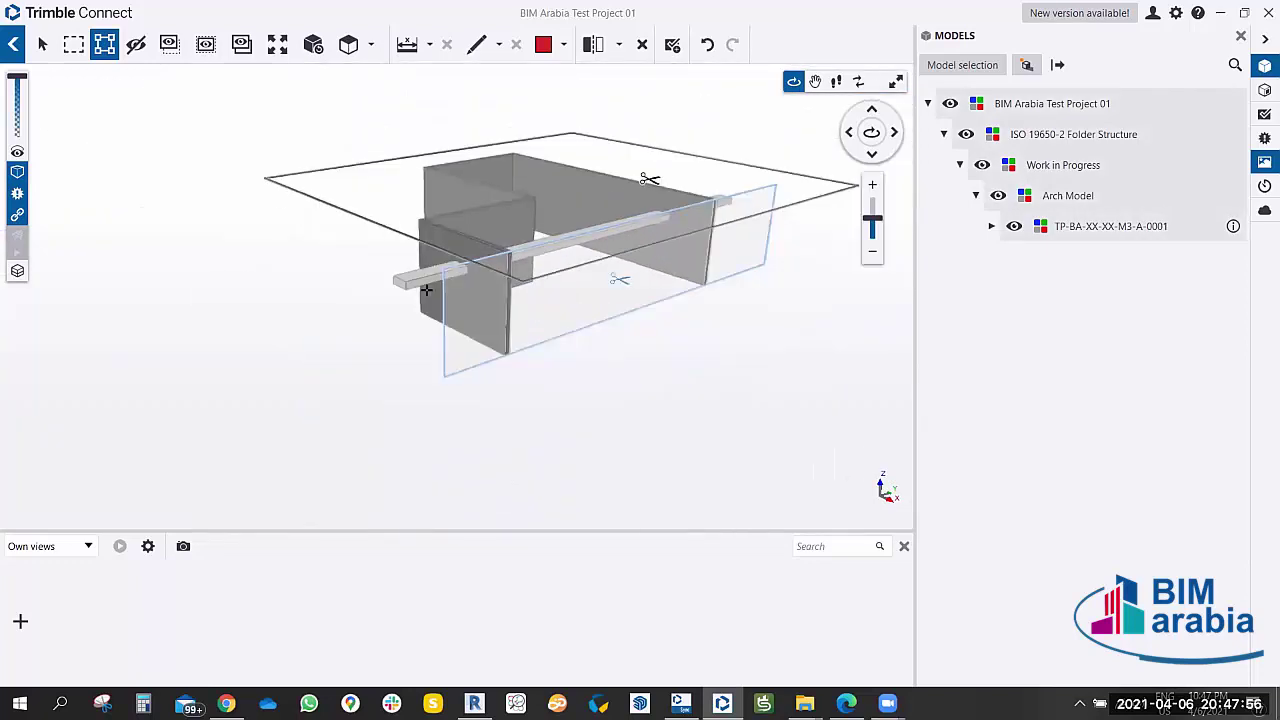
{"action": "scroll", "coordinate": [430, 287], "scroll_direction": "up", "scroll_amount": 3}
Select the beam, inspect where it passes the wall, then remove the vertical clip plane.
{"action": "left_click", "coordinate": [42, 44]}
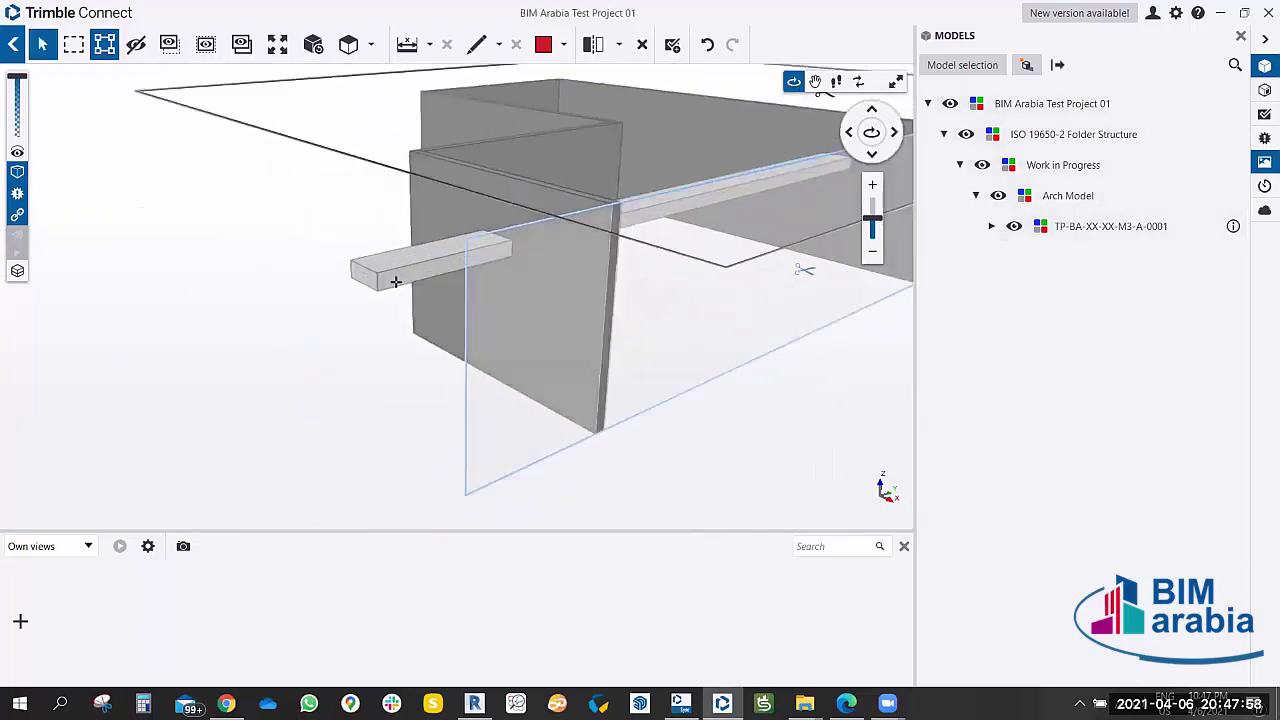
{"action": "left_click", "coordinate": [399, 266]}
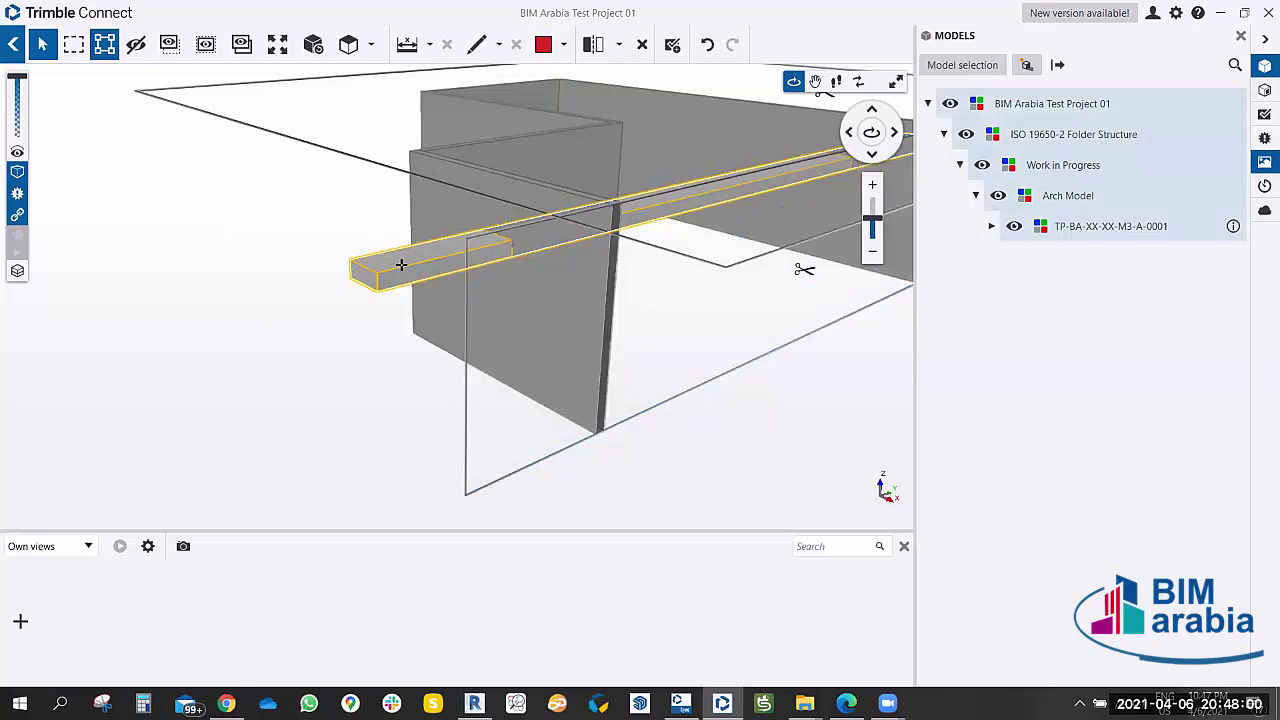
{"action": "left_click_drag", "start_coordinate": [488, 236], "coordinate": [469, 227]}
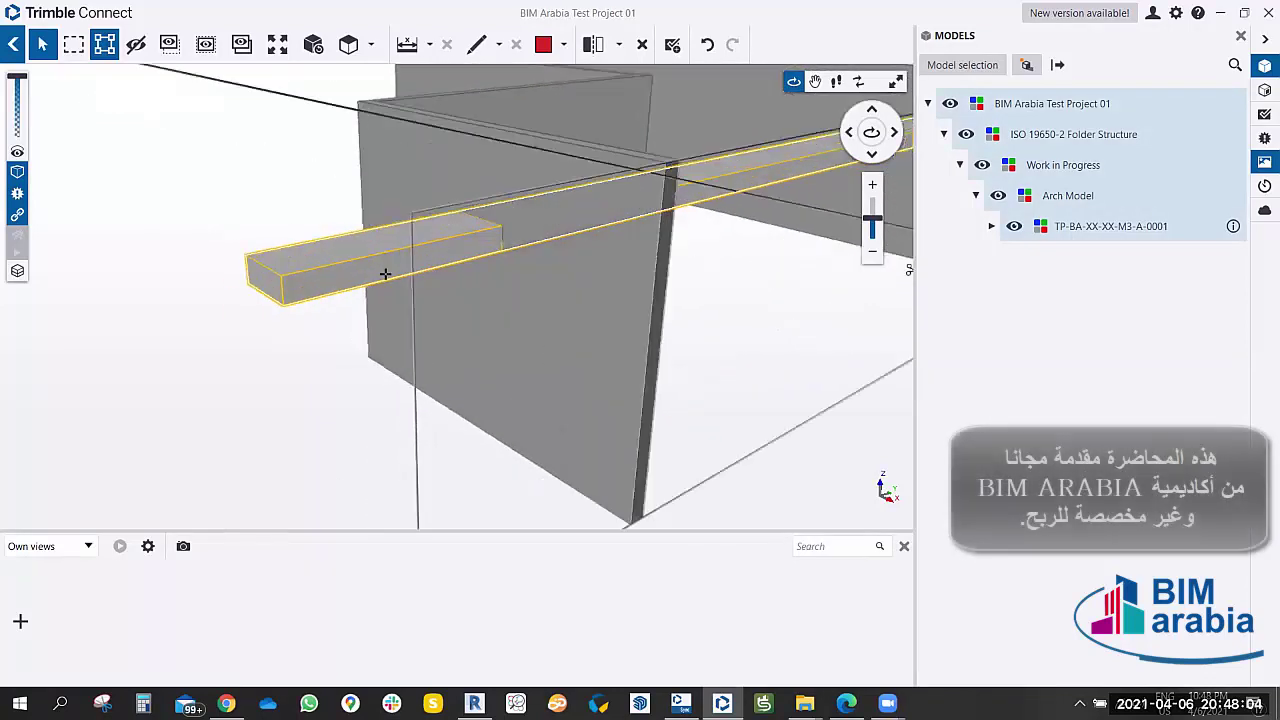
{"action": "mouse_move", "coordinate": [469, 227]}
{"action": "left_mouse_down"}
{"action": "mouse_move", "coordinate": [351, 286]}
{"action": "mouse_move", "coordinate": [302, 343]}
{"action": "mouse_move", "coordinate": [345, 292]}
{"action": "left_mouse_up"}
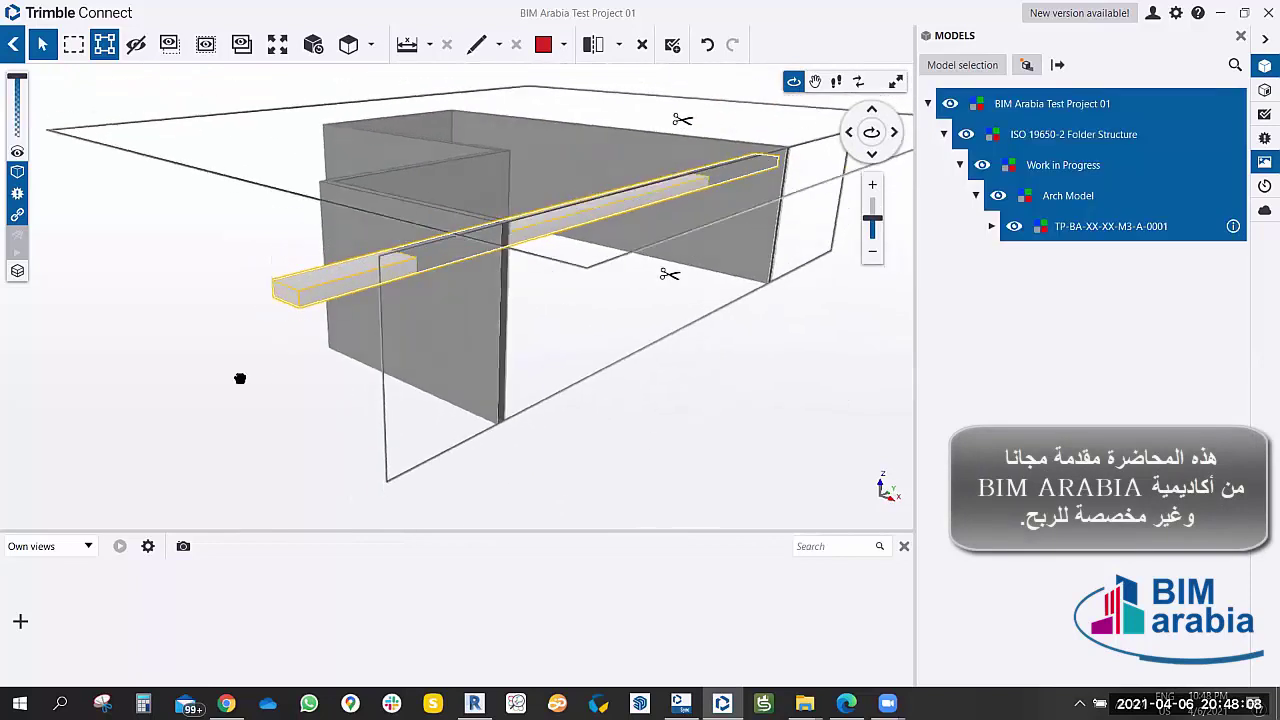
{"action": "scroll", "coordinate": [345, 292], "scroll_direction": "up", "scroll_amount": 3}
{"action": "scroll", "coordinate": [366, 280], "scroll_direction": "up", "scroll_amount": 3}
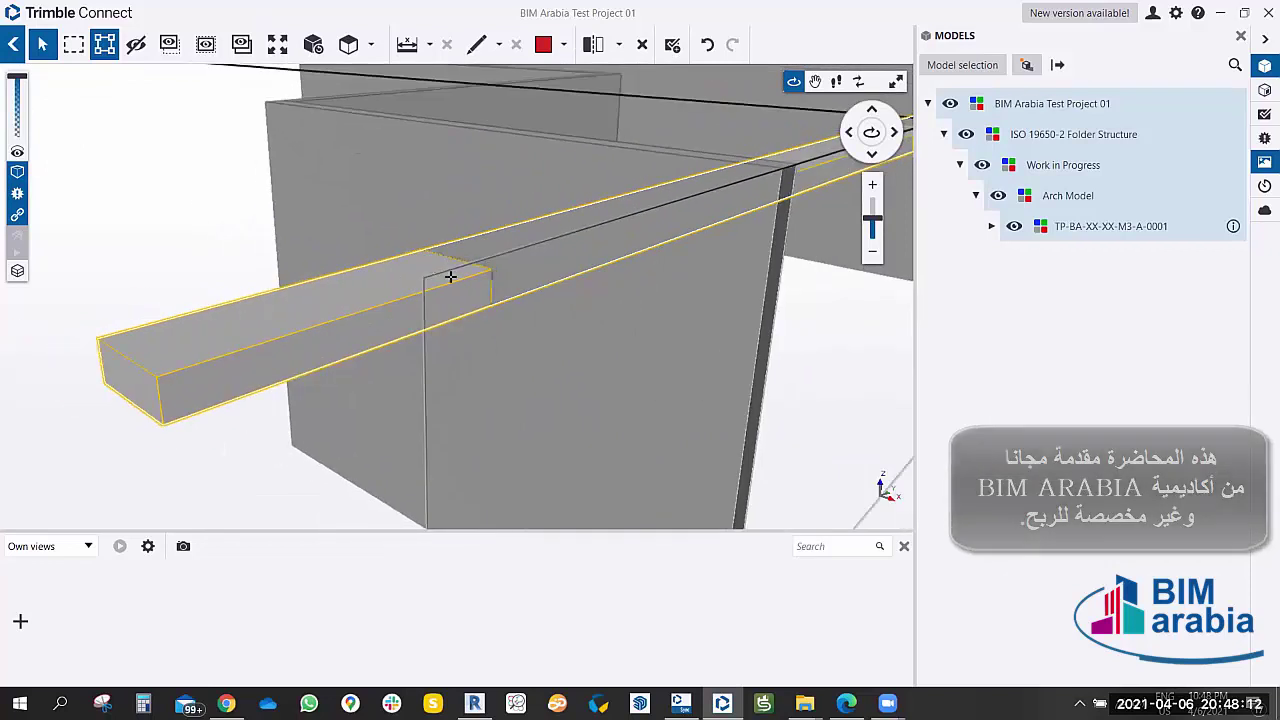
{"action": "left_click_drag", "start_coordinate": [448, 274], "coordinate": [386, 337]}
{"action": "scroll", "coordinate": [386, 337], "scroll_direction": "down", "scroll_amount": 3}
{"action": "scroll", "coordinate": [386, 323], "scroll_direction": "down", "scroll_amount": 3}
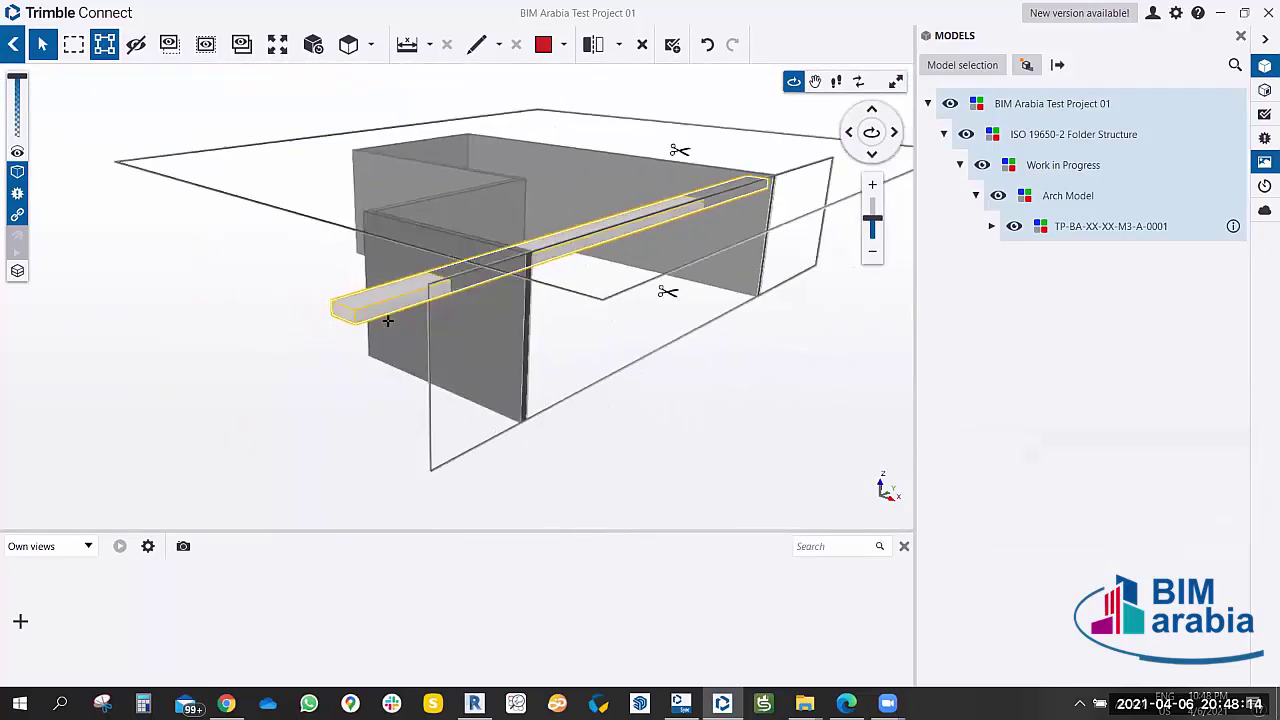
{"action": "left_click", "coordinate": [668, 291]}
{"action": "left_click", "coordinate": [669, 315]}
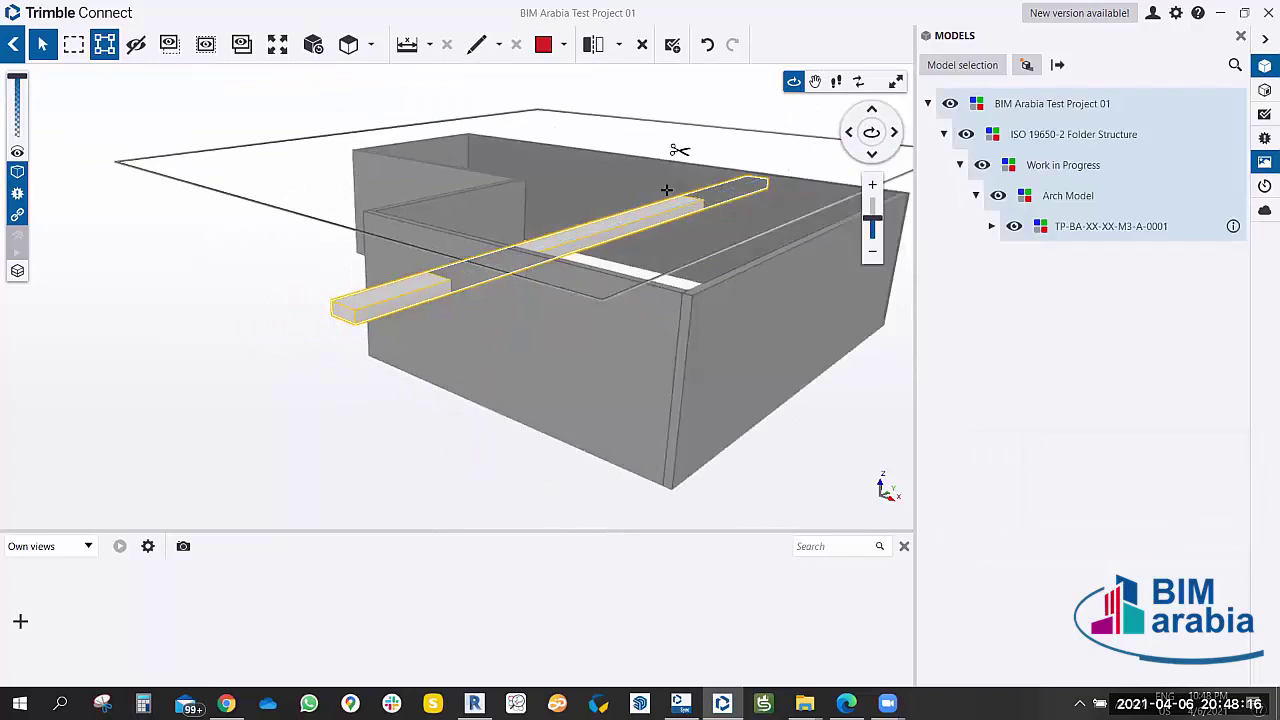
Remove the remaining clip plane and orbit around the intact walls and beam.
{"action": "left_click", "coordinate": [679, 153]}
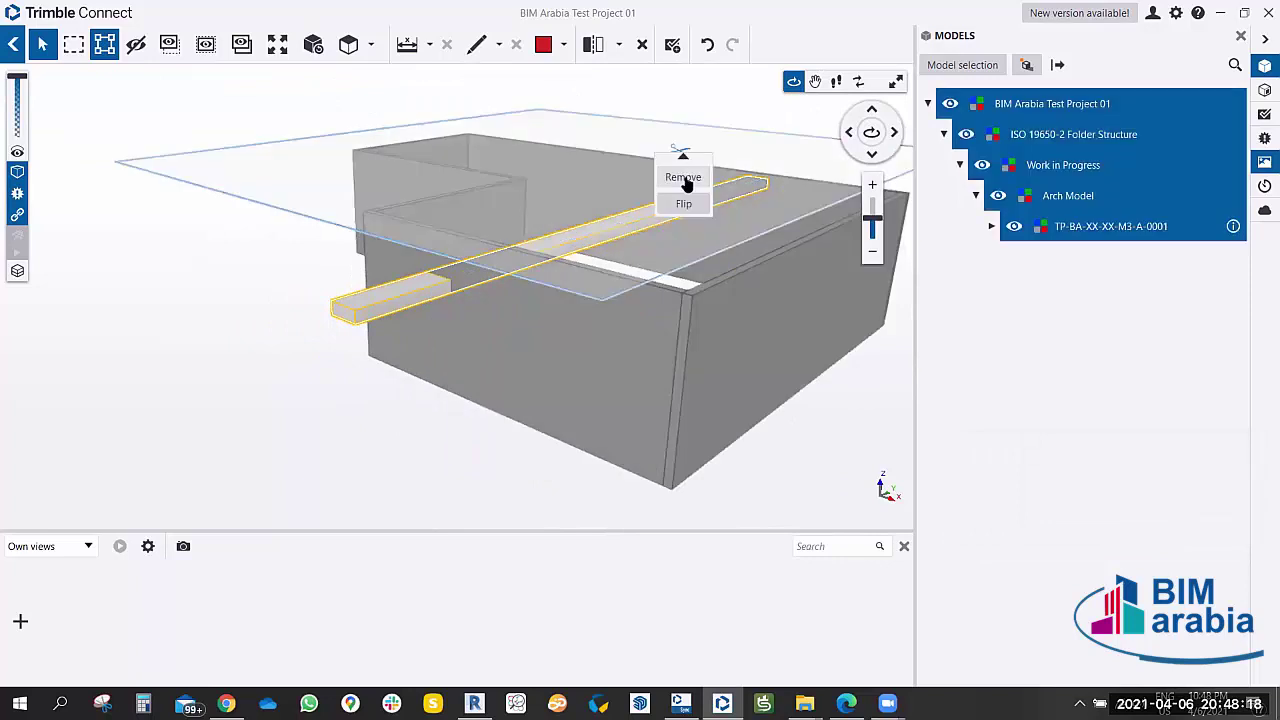
{"action": "left_click", "coordinate": [676, 176]}
{"action": "left_click_drag", "start_coordinate": [592, 352], "coordinate": [500, 380]}
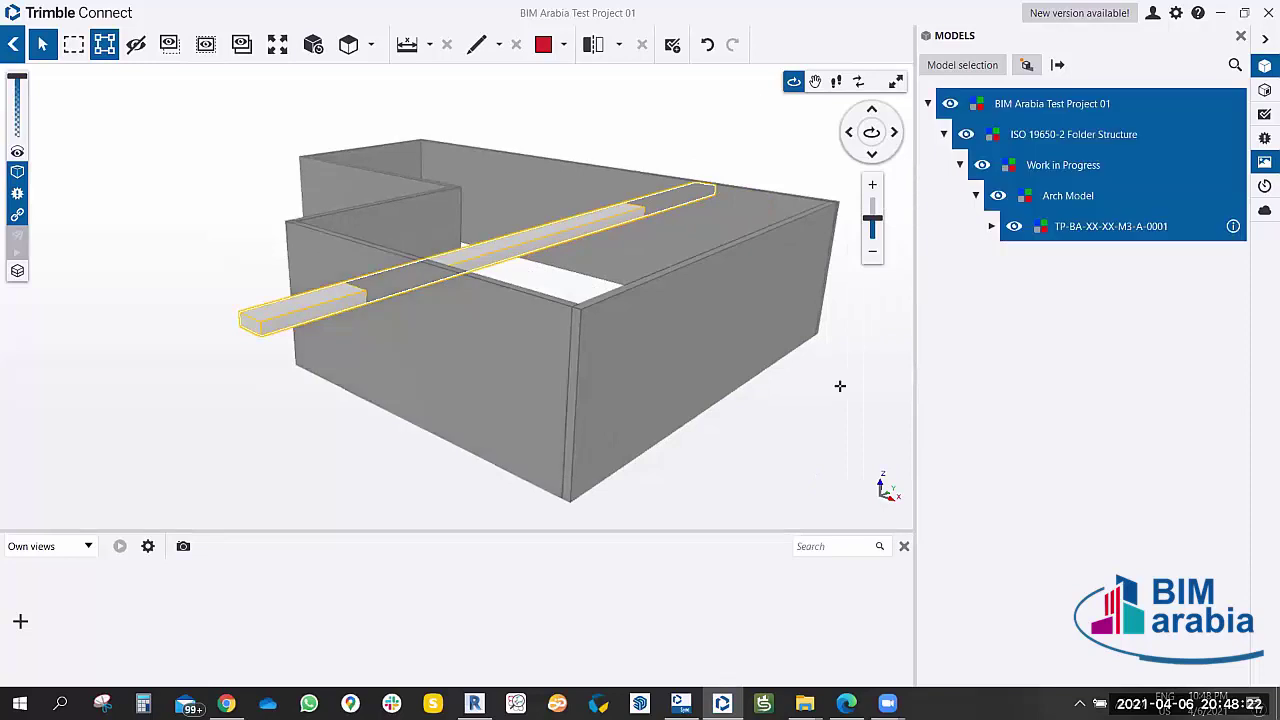
{"action": "mouse_move", "coordinate": [297, 397]}
{"action": "left_mouse_down"}
{"action": "mouse_move", "coordinate": [294, 417]}
{"action": "mouse_move", "coordinate": [309, 366]}
{"action": "mouse_move", "coordinate": [400, 400]}
{"action": "mouse_move", "coordinate": [247, 393]}
{"action": "mouse_move", "coordinate": [381, 393]}
{"action": "mouse_move", "coordinate": [340, 407]}
{"action": "left_mouse_up"}
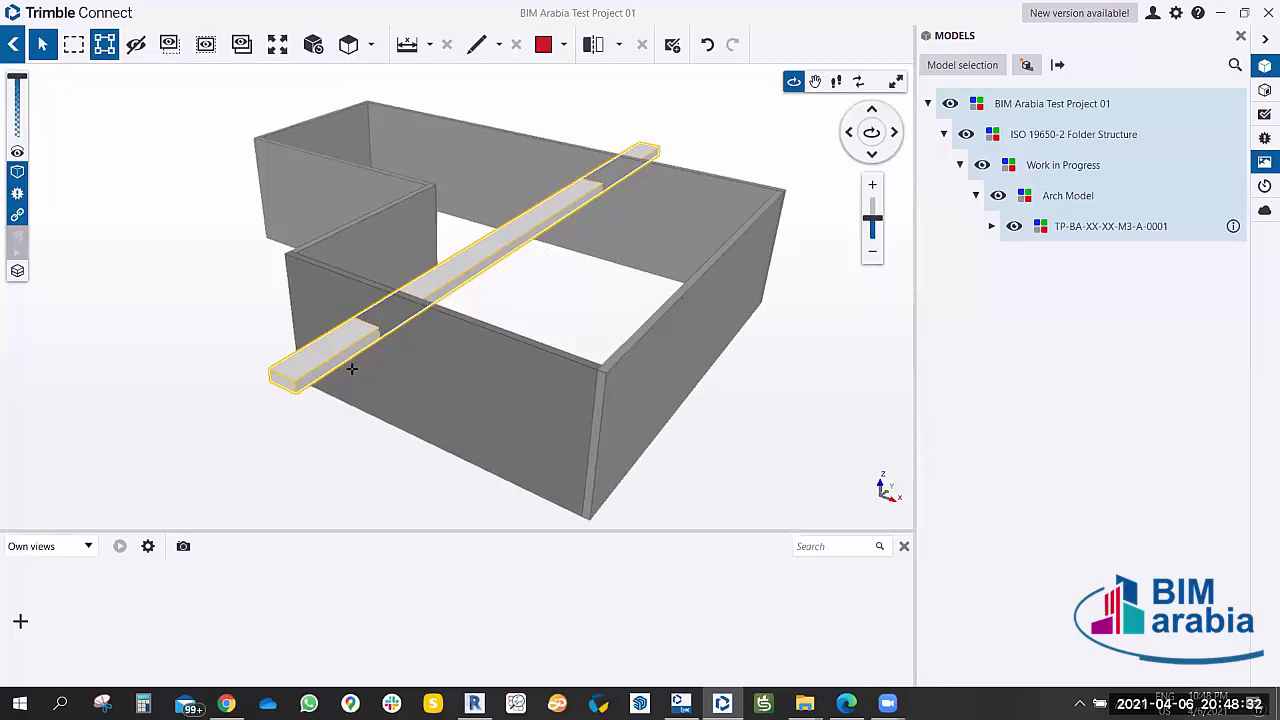
{"action": "mouse_move", "coordinate": [353, 369]}
{"action": "left_mouse_down"}
{"action": "mouse_move", "coordinate": [459, 411]}
{"action": "mouse_move", "coordinate": [388, 440]}
{"action": "mouse_move", "coordinate": [377, 427]}
{"action": "mouse_move", "coordinate": [403, 383]}
{"action": "mouse_move", "coordinate": [360, 429]}
{"action": "mouse_move", "coordinate": [371, 394]}
{"action": "mouse_move", "coordinate": [271, 409]}
{"action": "mouse_move", "coordinate": [286, 374]}
{"action": "mouse_move", "coordinate": [529, 249]}
{"action": "left_mouse_up"}
Try the markup colour choices, picking orange, and select the short inner wall.
{"action": "left_click", "coordinate": [566, 48]}
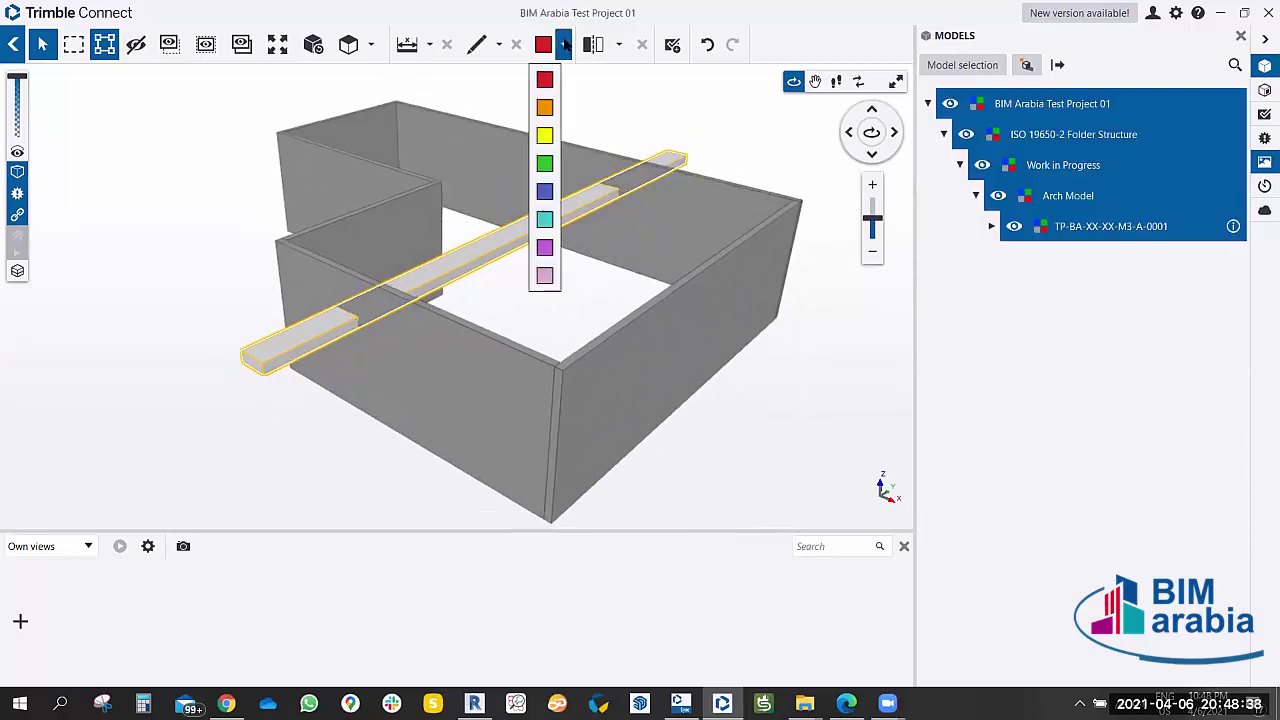
{"action": "left_click", "coordinate": [543, 48]}
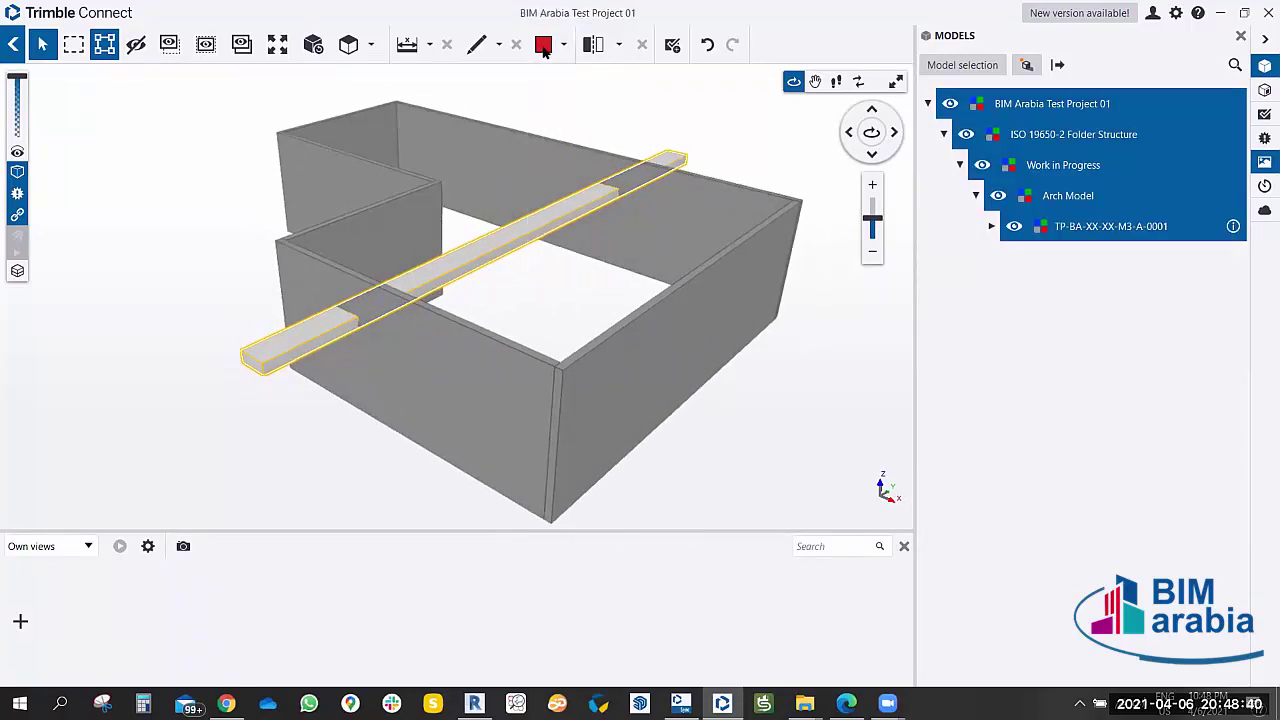
{"action": "left_click", "coordinate": [566, 48]}
{"action": "left_click", "coordinate": [543, 97]}
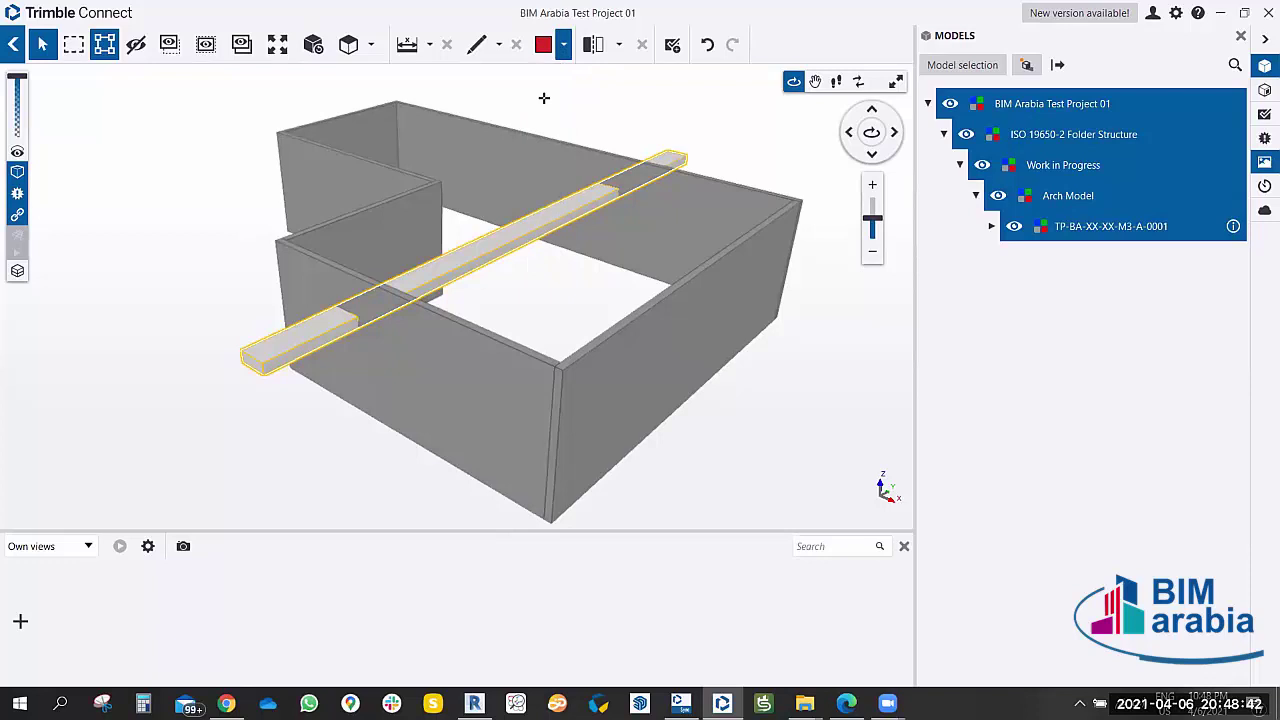
{"action": "left_click", "coordinate": [567, 47]}
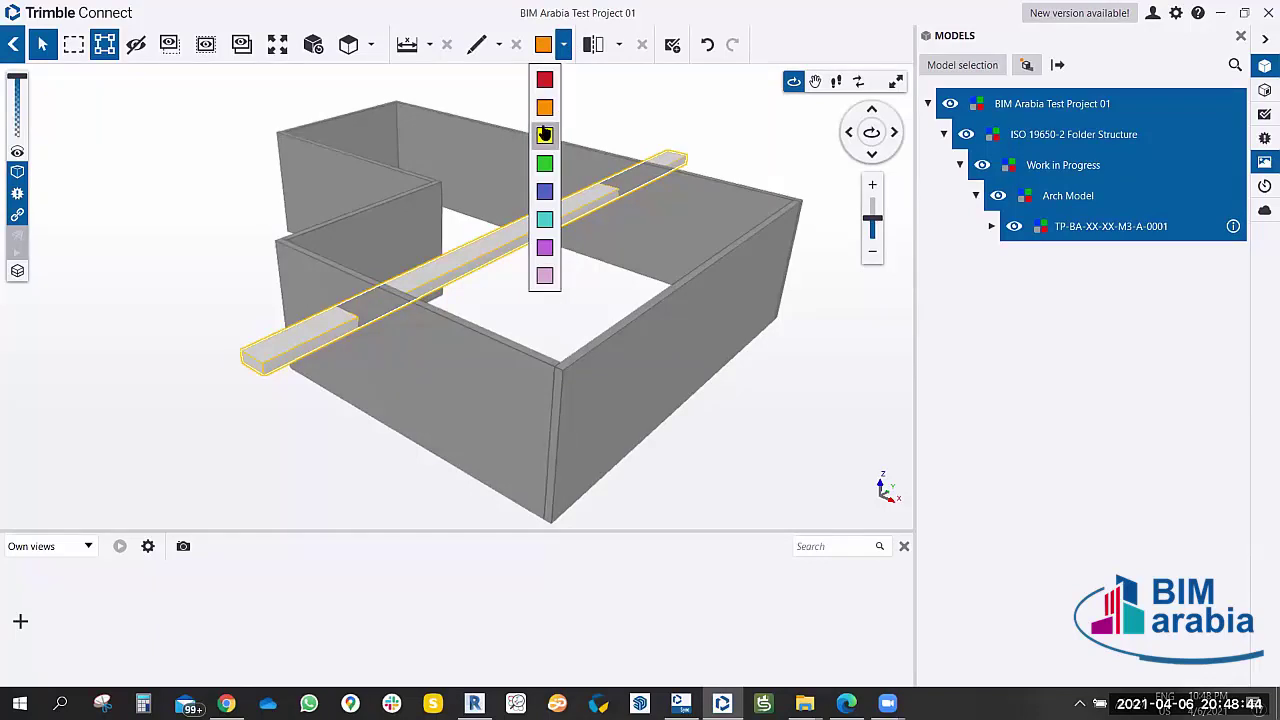
{"action": "left_click", "coordinate": [333, 181]}
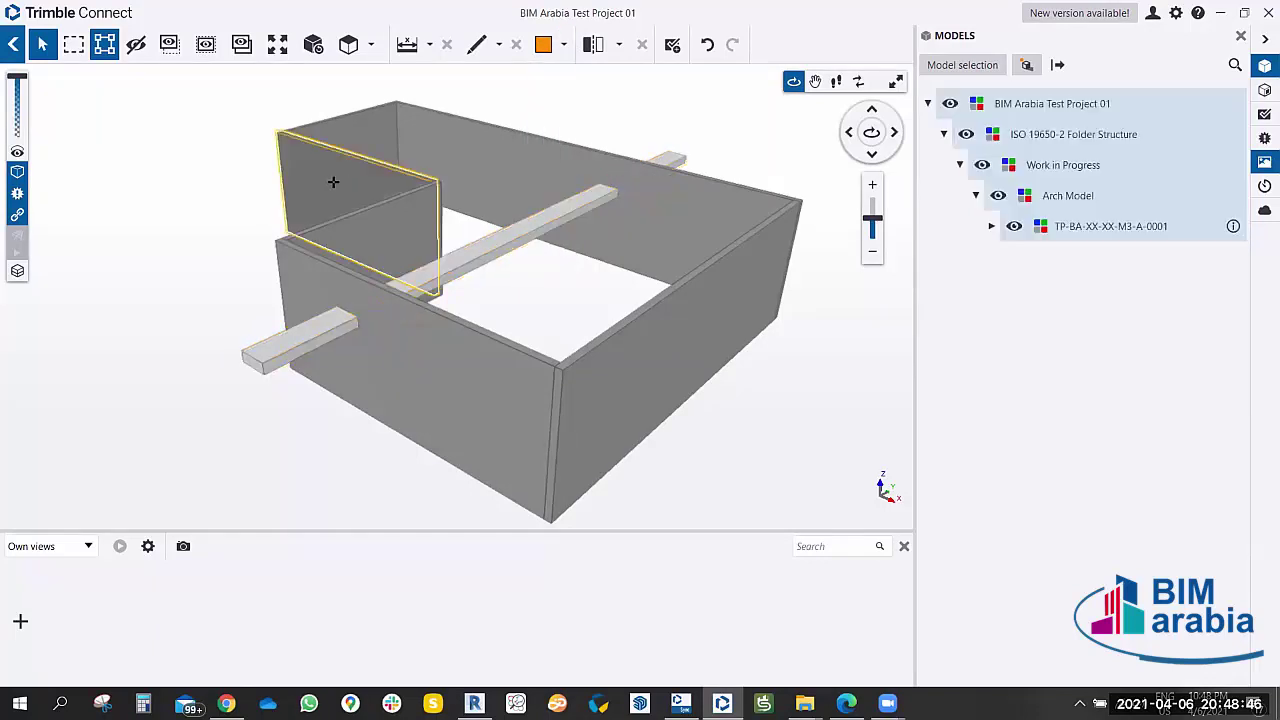
{"action": "left_click", "coordinate": [544, 45]}
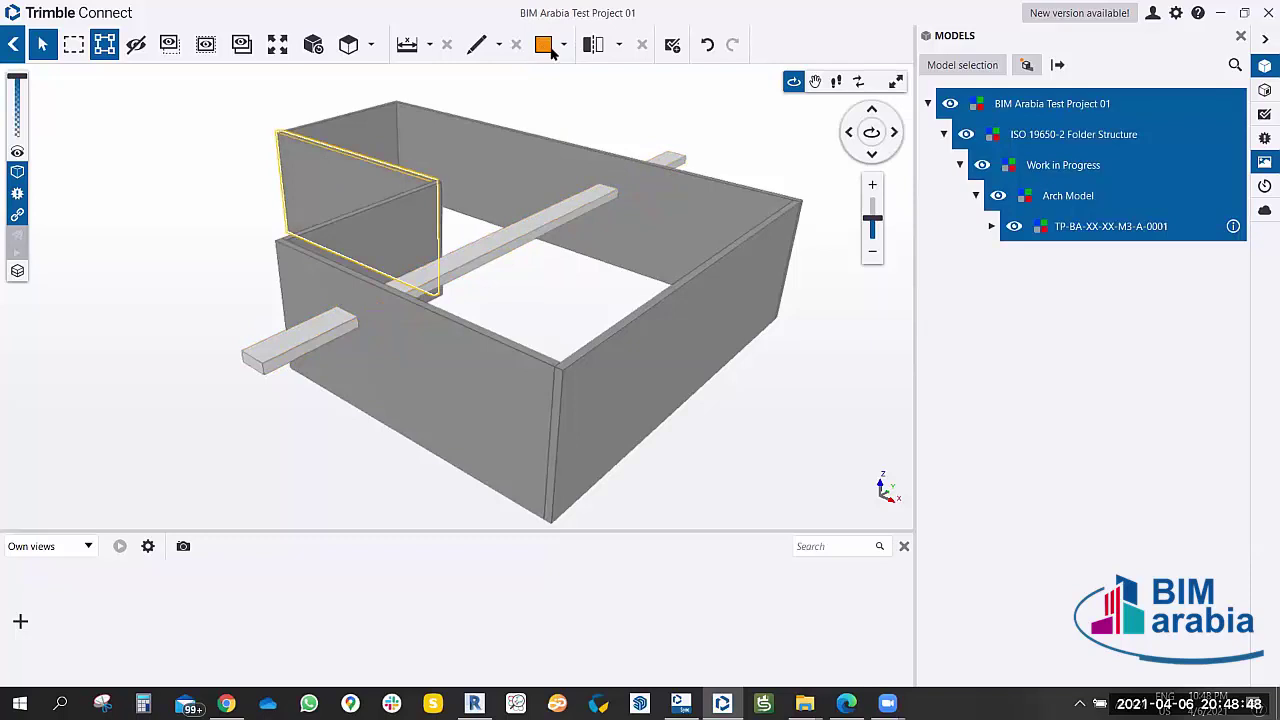
{"action": "left_click", "coordinate": [563, 45]}
{"action": "left_click", "coordinate": [577, 92]}
{"action": "left_click_drag", "start_coordinate": [557, 109], "coordinate": [537, 77]}
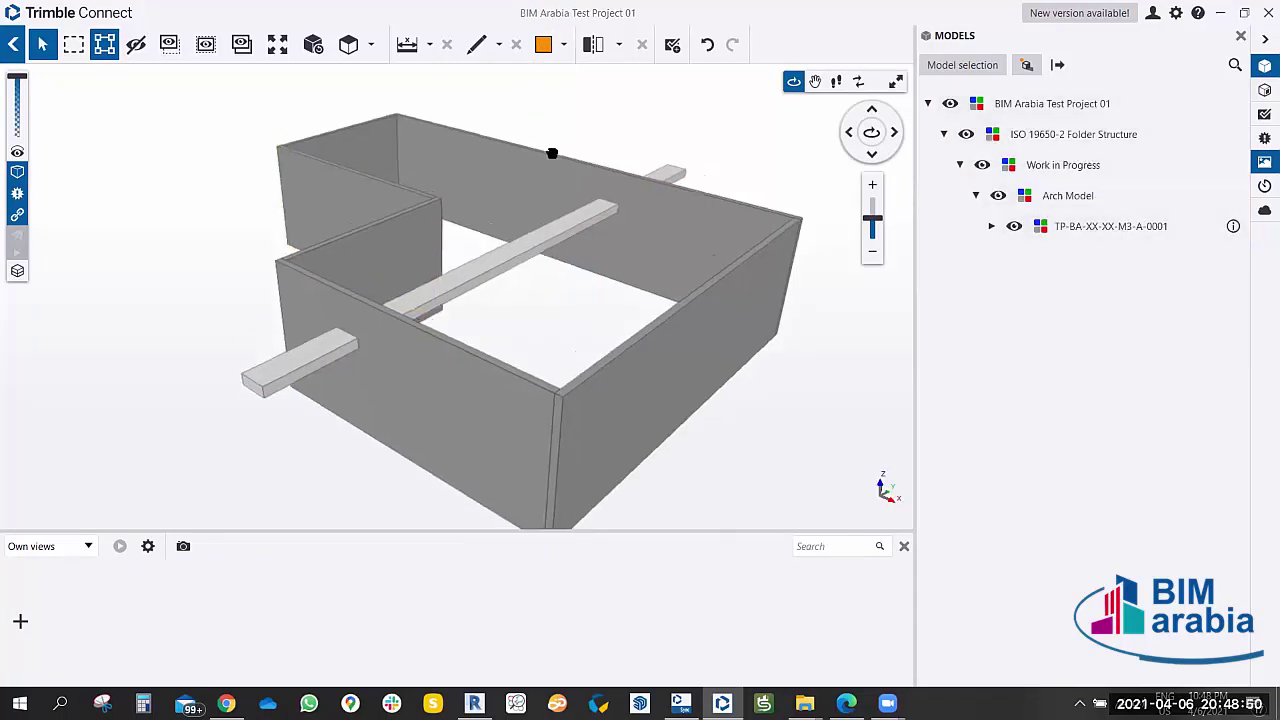
Draw a cloud markup where the beam meets the inner wall.
{"action": "left_click", "coordinate": [499, 45]}
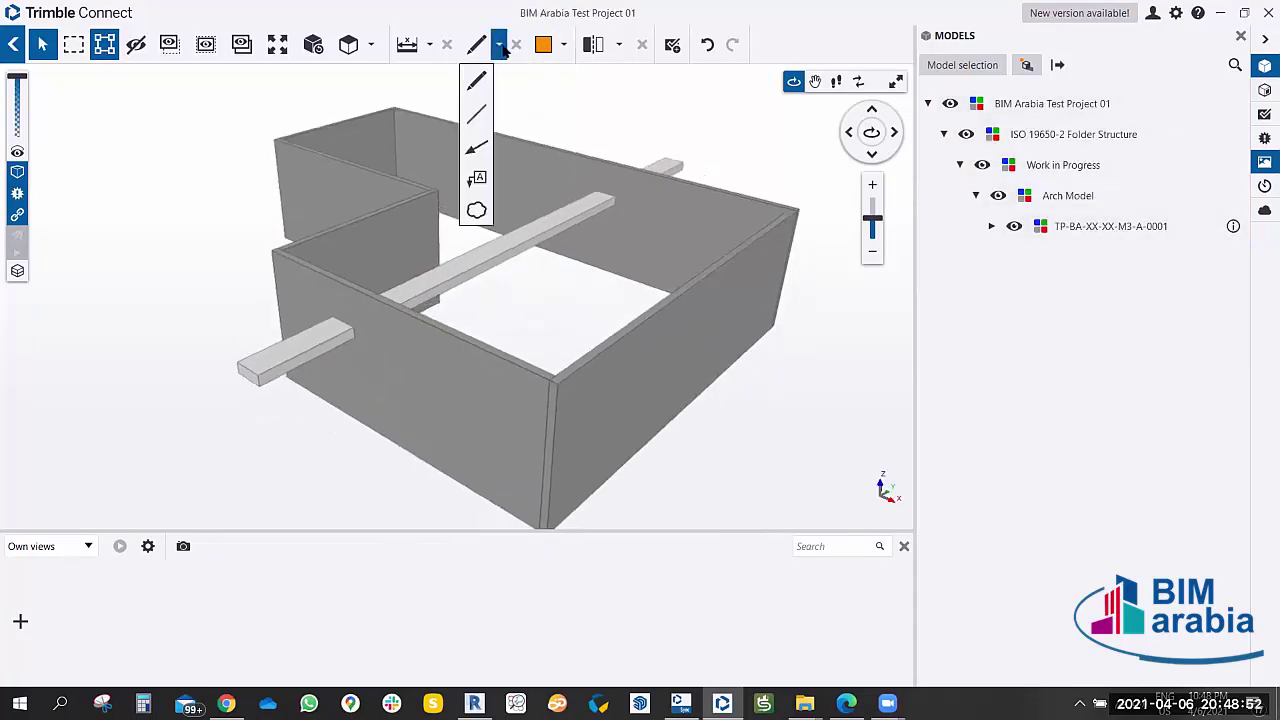
{"action": "left_click", "coordinate": [476, 210]}
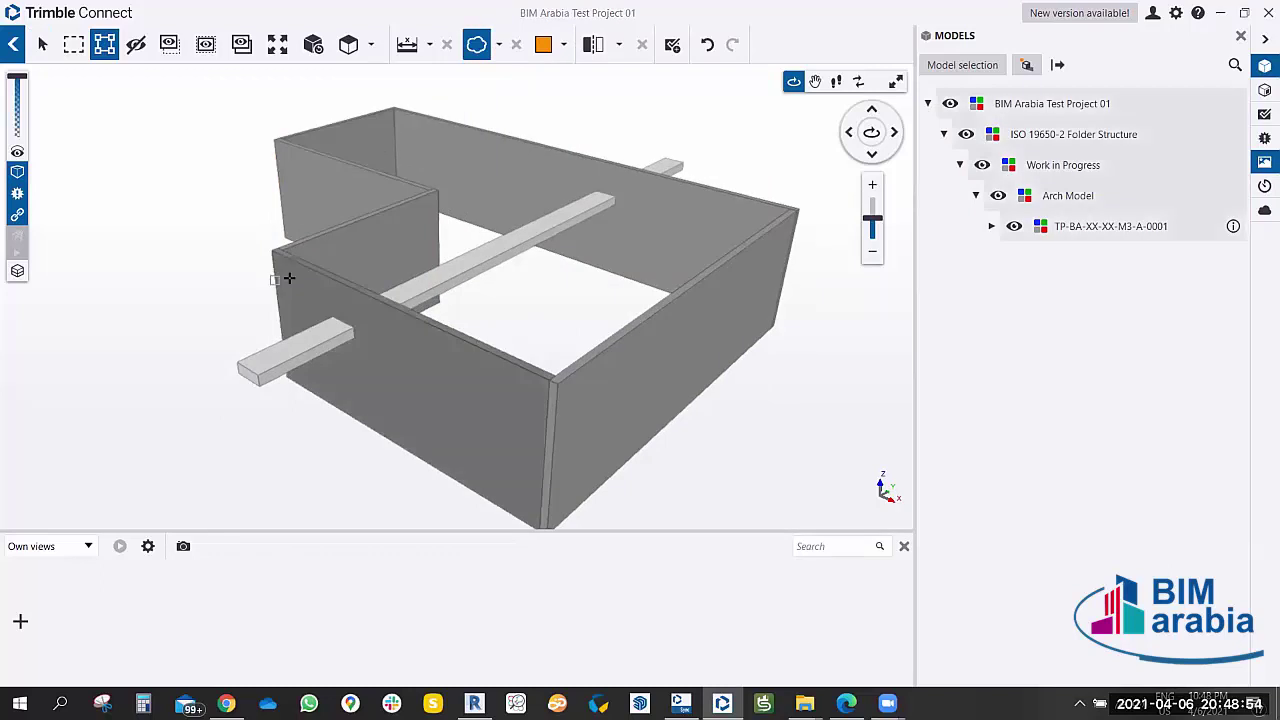
{"action": "mouse_move", "coordinate": [354, 250]}
{"action": "left_mouse_down"}
{"action": "mouse_move", "coordinate": [372, 292]}
{"action": "mouse_move", "coordinate": [366, 270]}
{"action": "left_mouse_up"}
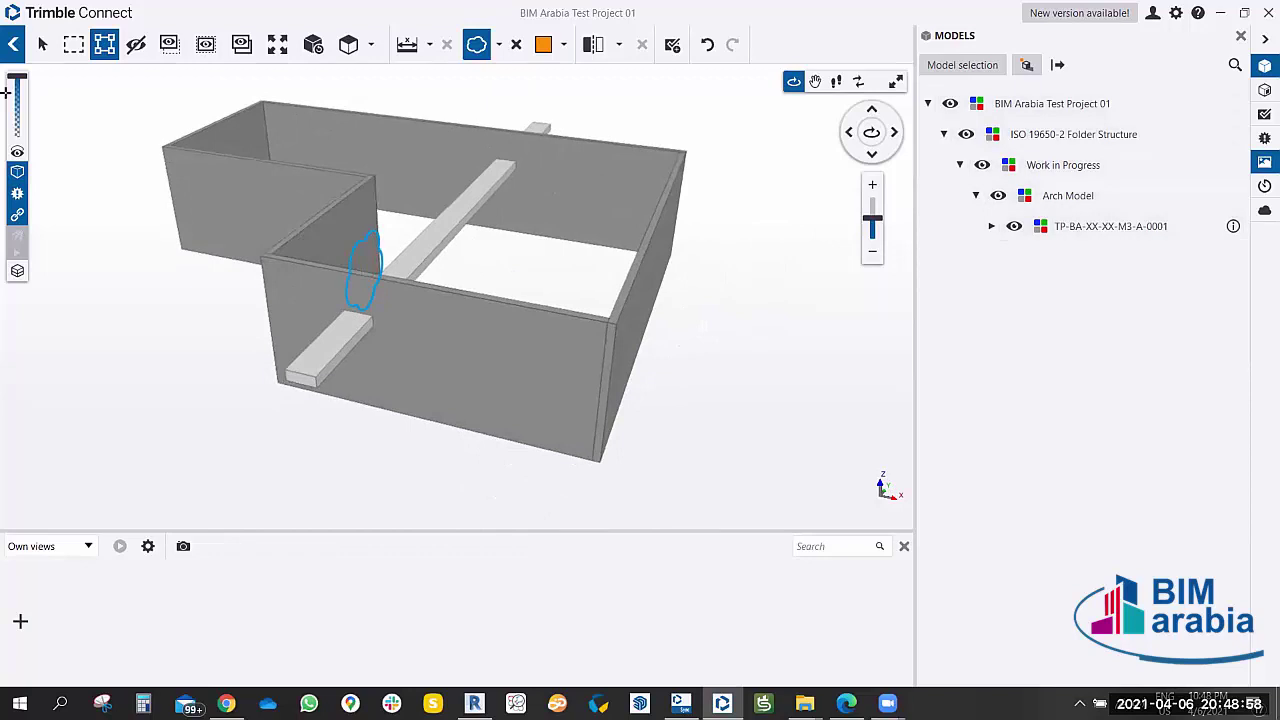
{"action": "key", "text": "Escape"}
{"action": "left_click", "coordinate": [345, 283]}
{"action": "scroll", "coordinate": [345, 283], "scroll_direction": "up", "scroll_amount": 3}
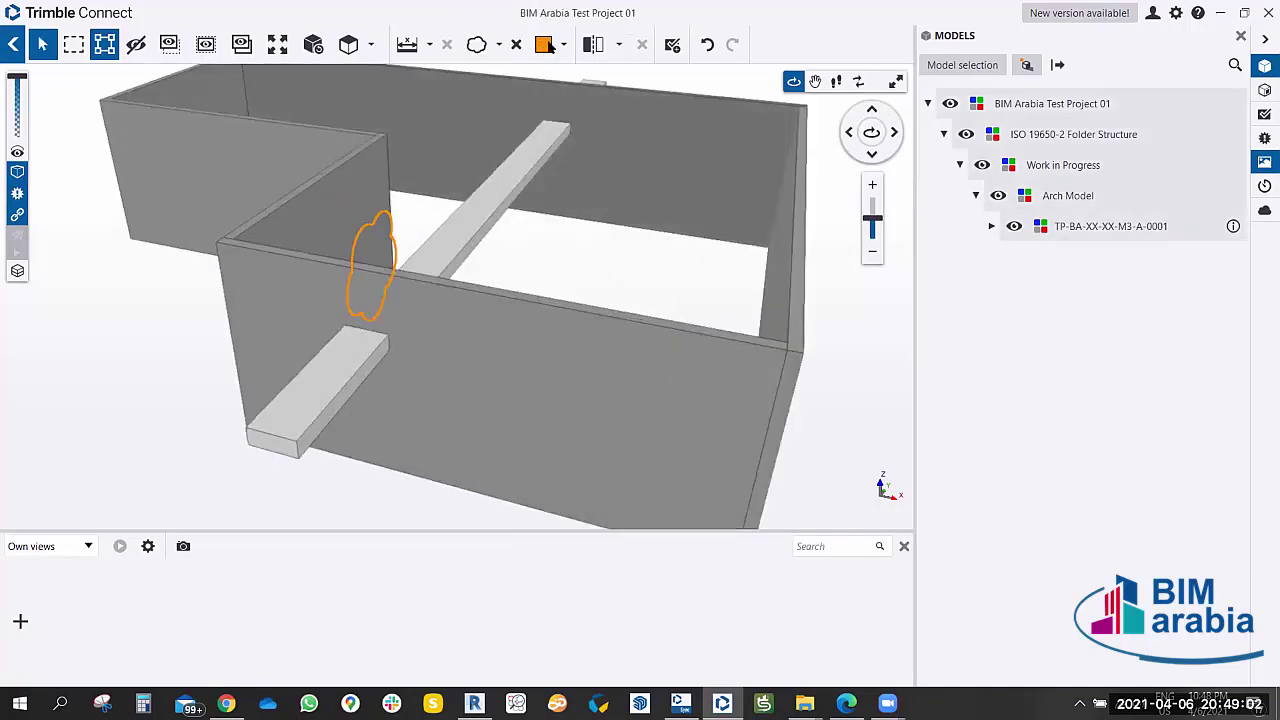
{"action": "left_click", "coordinate": [391, 252]}
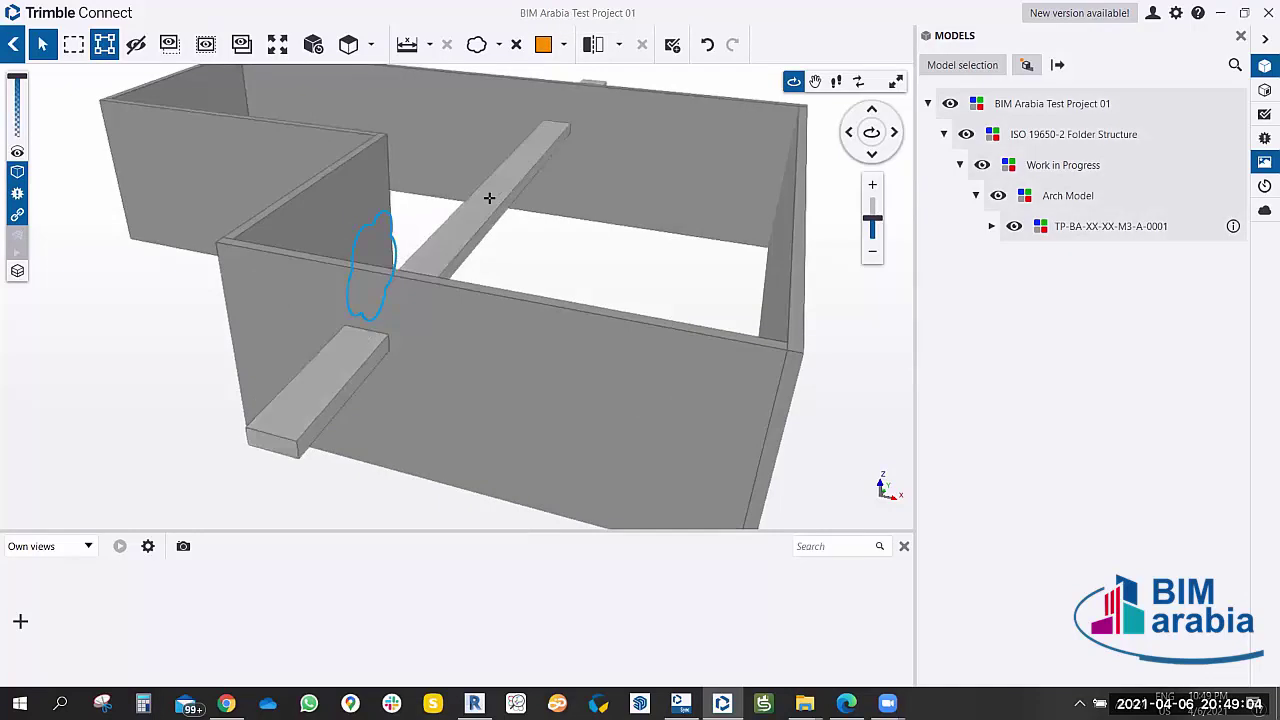
Switch the markup colour to blue and remove the cloud markup.
{"action": "left_click", "coordinate": [564, 44]}
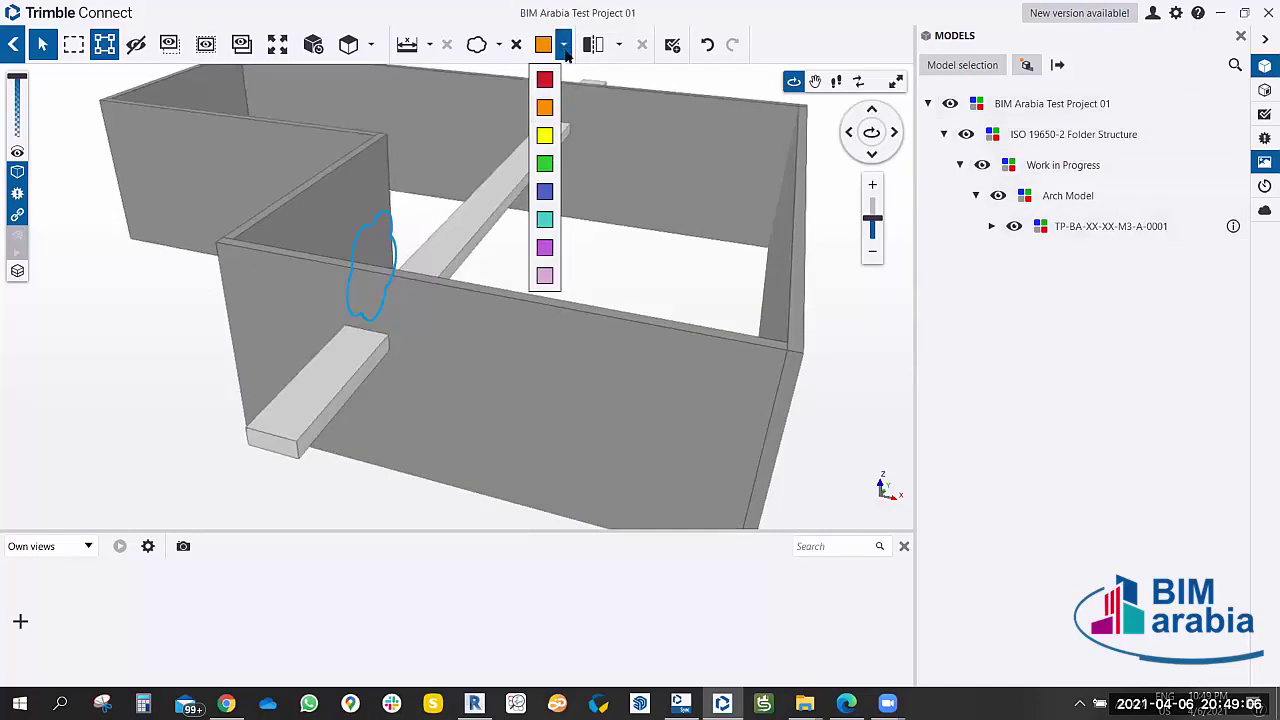
{"action": "left_click", "coordinate": [546, 191]}
{"action": "mouse_move", "coordinate": [449, 266]}
{"action": "left_mouse_down"}
{"action": "mouse_move", "coordinate": [423, 277]}
{"action": "mouse_move", "coordinate": [478, 290]}
{"action": "mouse_move", "coordinate": [434, 223]}
{"action": "left_mouse_up"}
{"action": "left_click", "coordinate": [440, 240]}
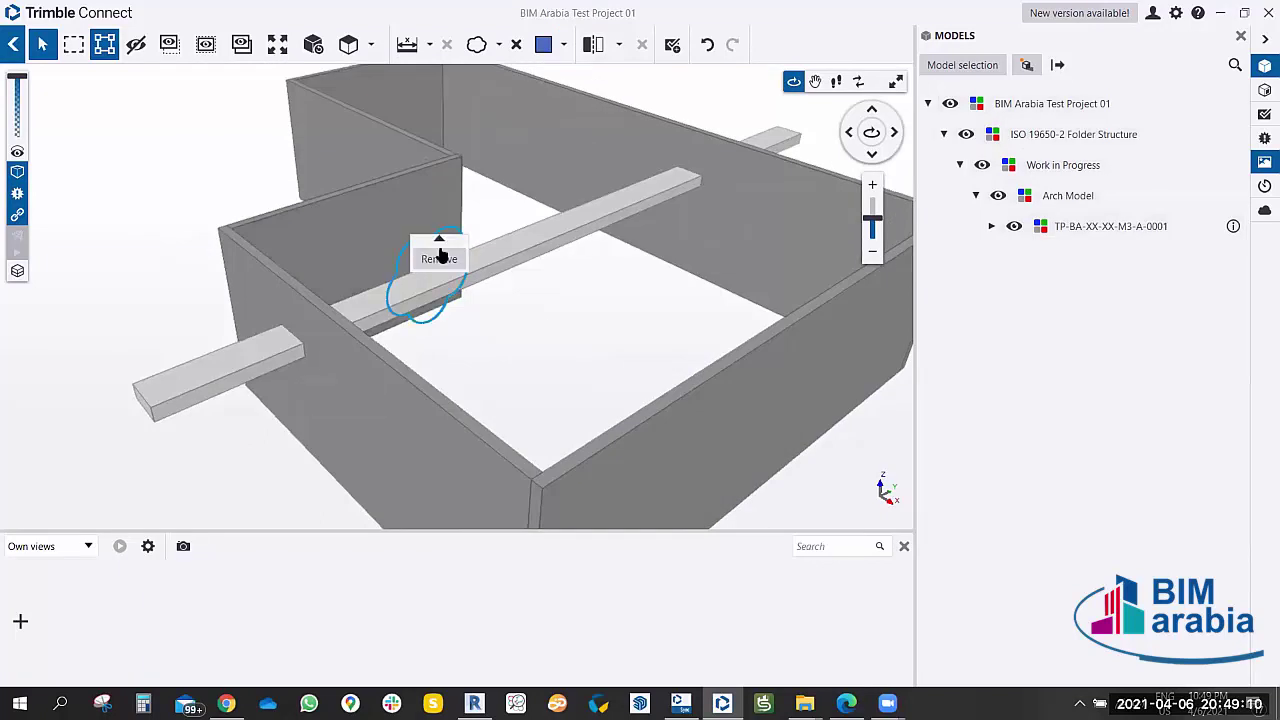
{"action": "left_click", "coordinate": [440, 258]}
{"action": "mouse_move", "coordinate": [517, 337]}
{"action": "left_mouse_down"}
{"action": "mouse_move", "coordinate": [560, 323]}
{"action": "mouse_move", "coordinate": [570, 343]}
{"action": "mouse_move", "coordinate": [571, 306]}
{"action": "mouse_move", "coordinate": [537, 280]}
{"action": "left_mouse_up"}
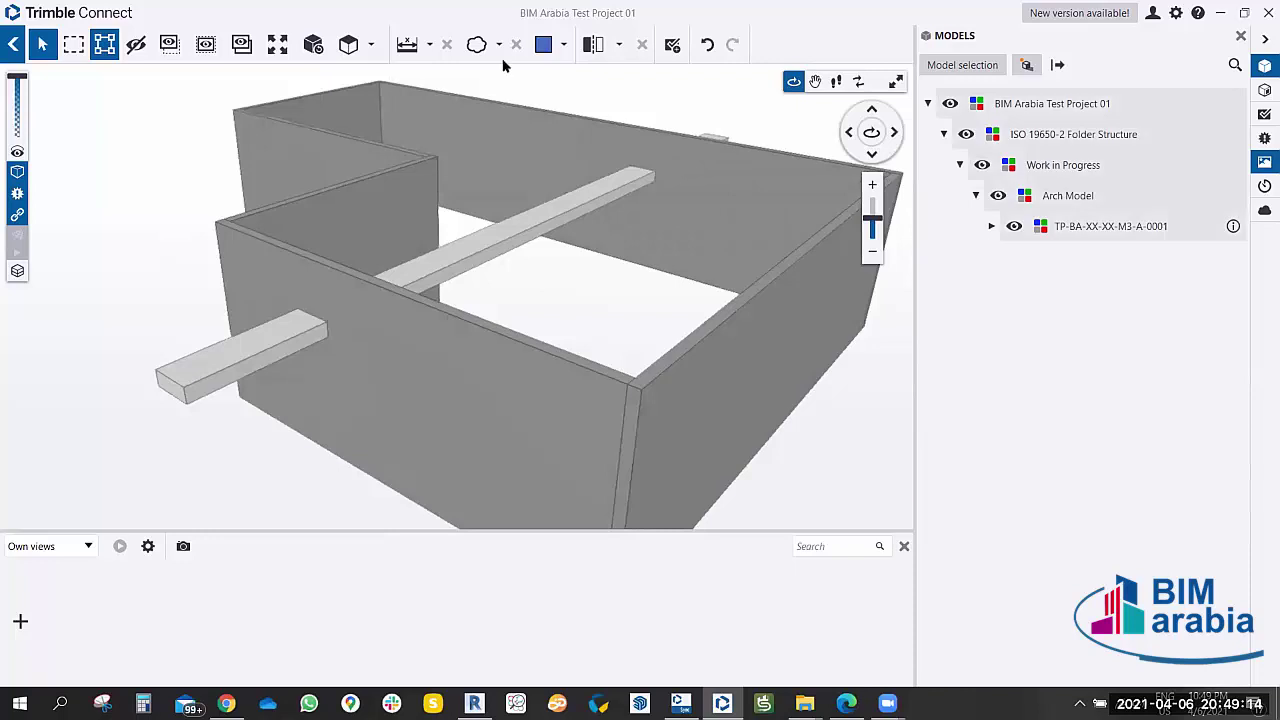
{"action": "left_click", "coordinate": [498, 44]}
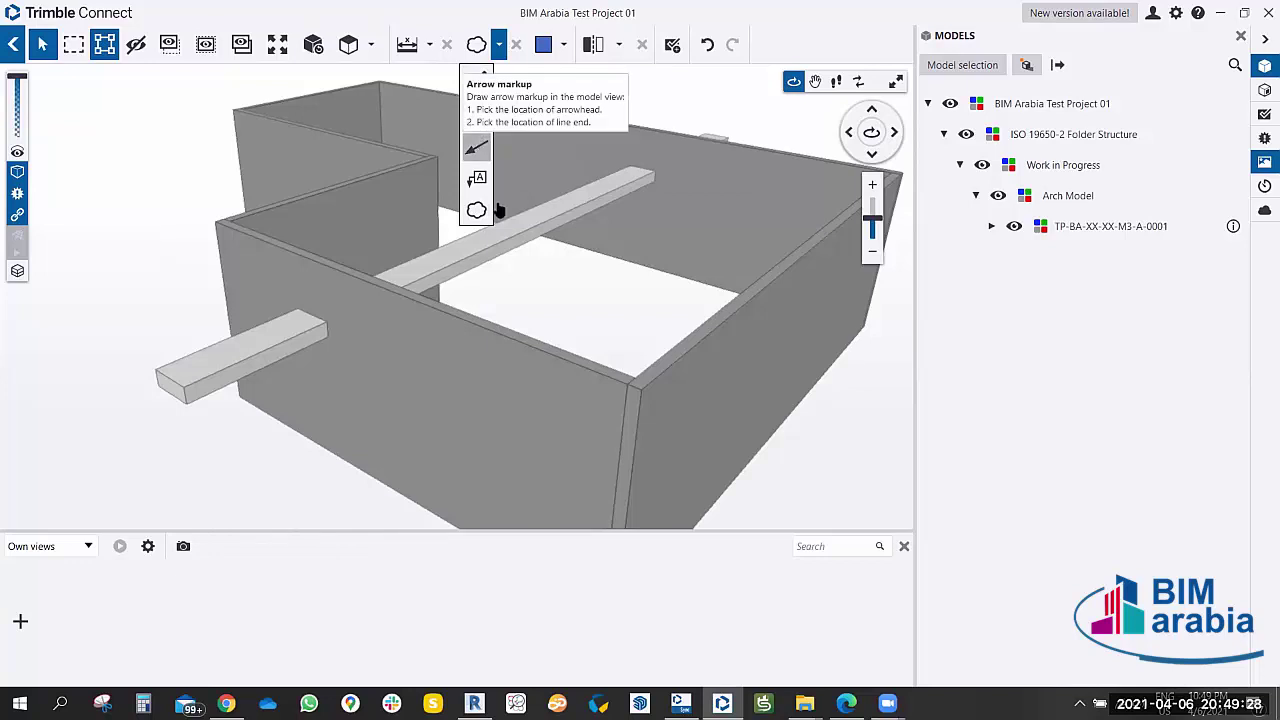
Orbit the wall-and-beam model and show the measure tool's list of measurement types.
{"action": "left_click_drag", "start_coordinate": [534, 280], "coordinate": [390, 68]}
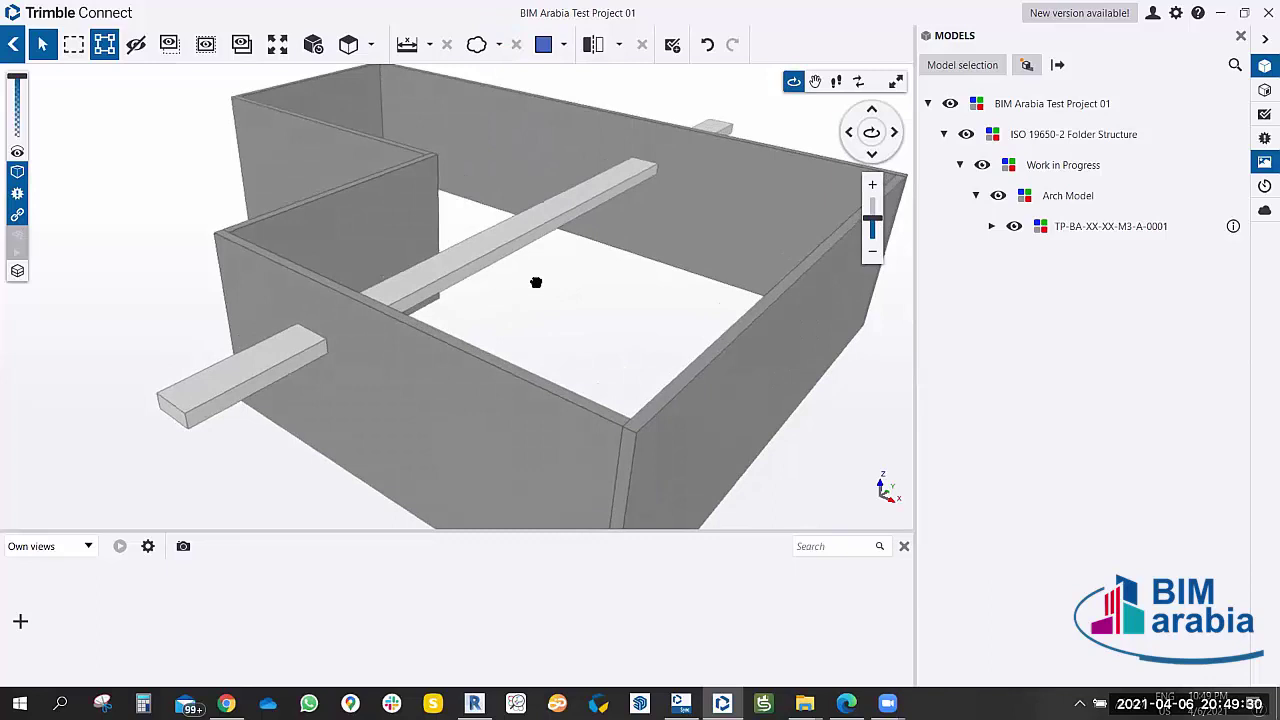
{"action": "left_click", "coordinate": [429, 46]}
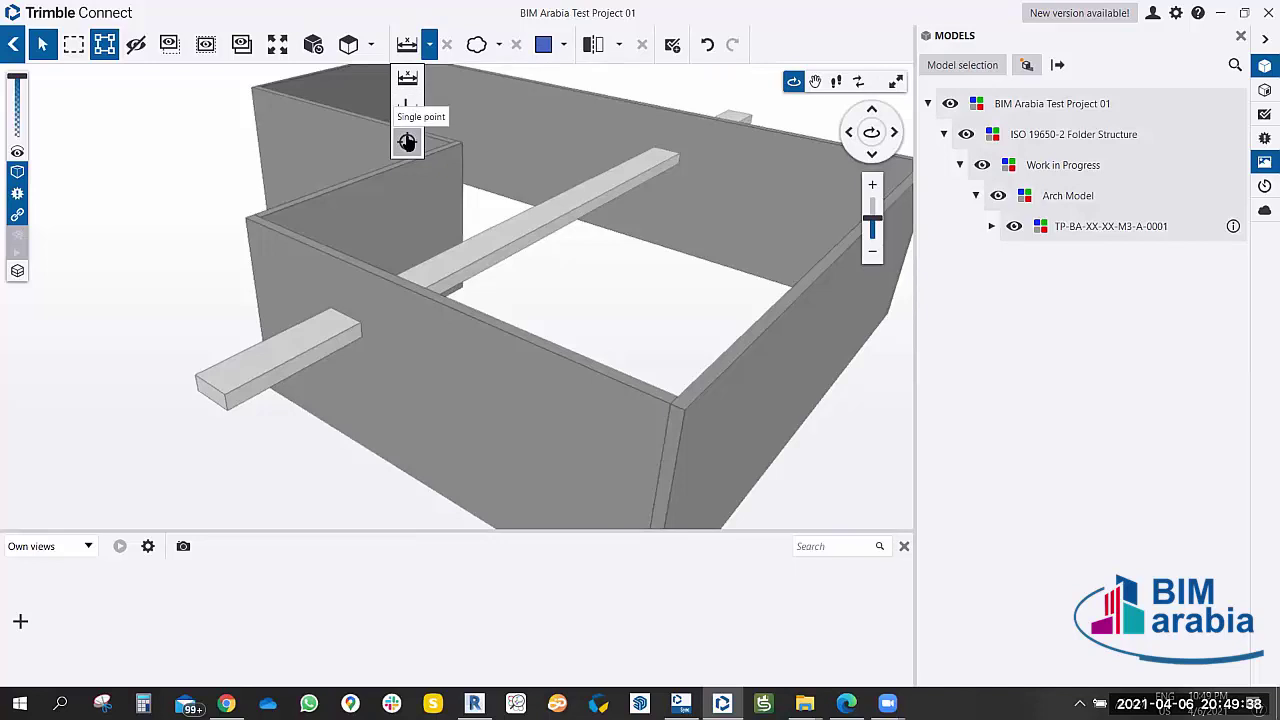
Place a single measured point on the front wall's top corner (X 1654, Y -2157, Z 4000 mm).
{"action": "left_click", "coordinate": [407, 141]}
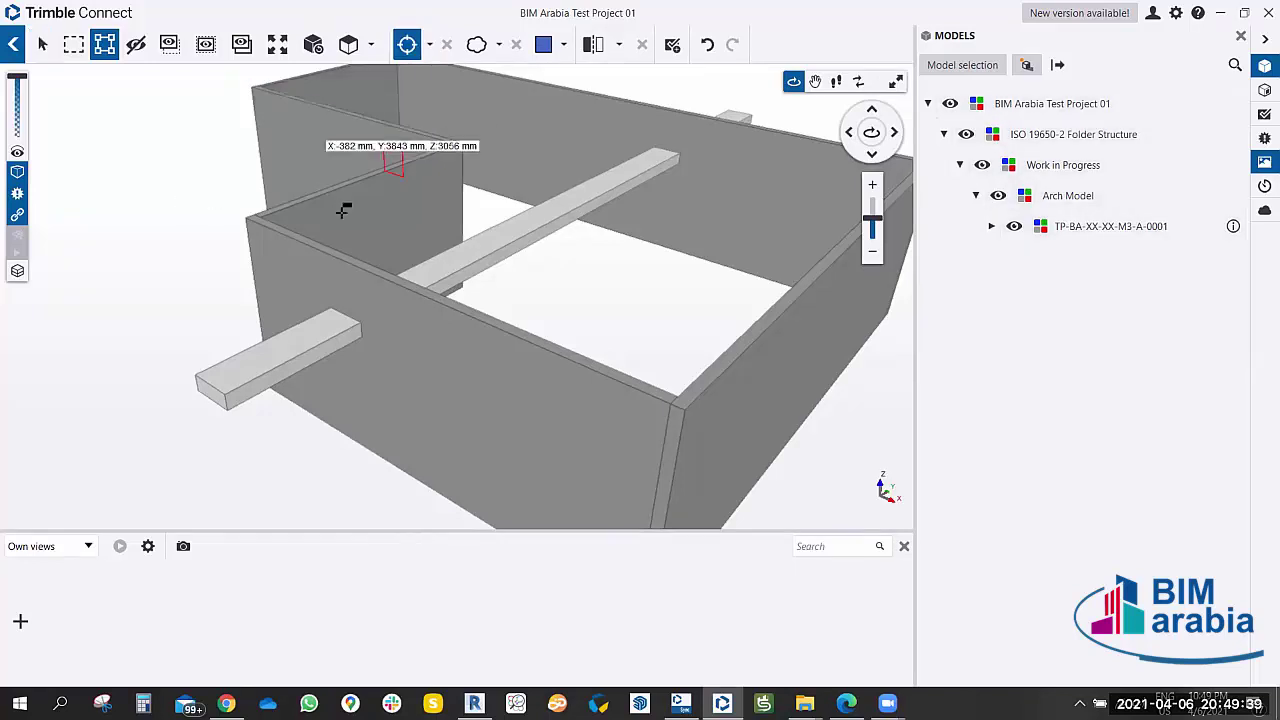
{"action": "left_click", "coordinate": [251, 219]}
{"action": "scroll", "coordinate": [250, 220], "scroll_direction": "up", "scroll_amount": 2}
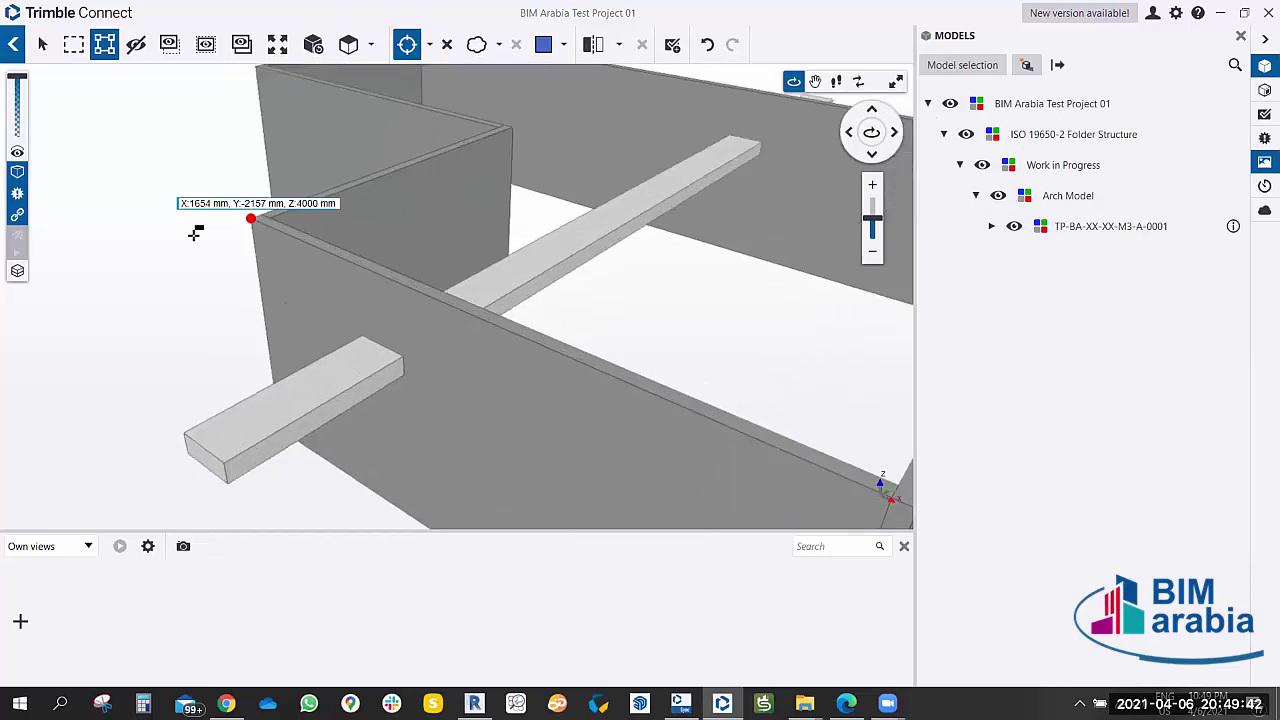
{"action": "scroll", "coordinate": [210, 240], "scroll_direction": "down", "scroll_amount": 3}
{"action": "scroll", "coordinate": [443, 251], "scroll_direction": "up", "scroll_amount": 4}
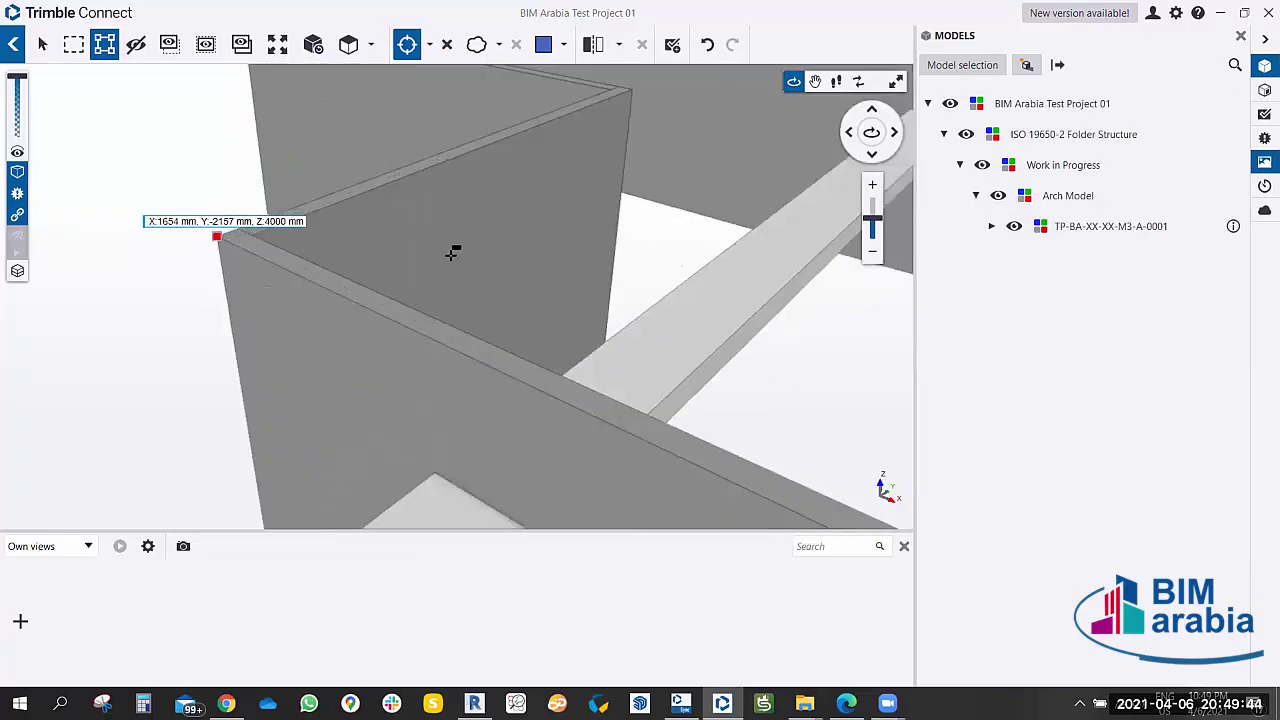
{"action": "scroll", "coordinate": [374, 193], "scroll_direction": "down", "scroll_amount": 3}
Orbit and zoom around the wall box to inspect the measured corner point.
{"action": "left_click_drag", "start_coordinate": [263, 277], "coordinate": [338, 244]}
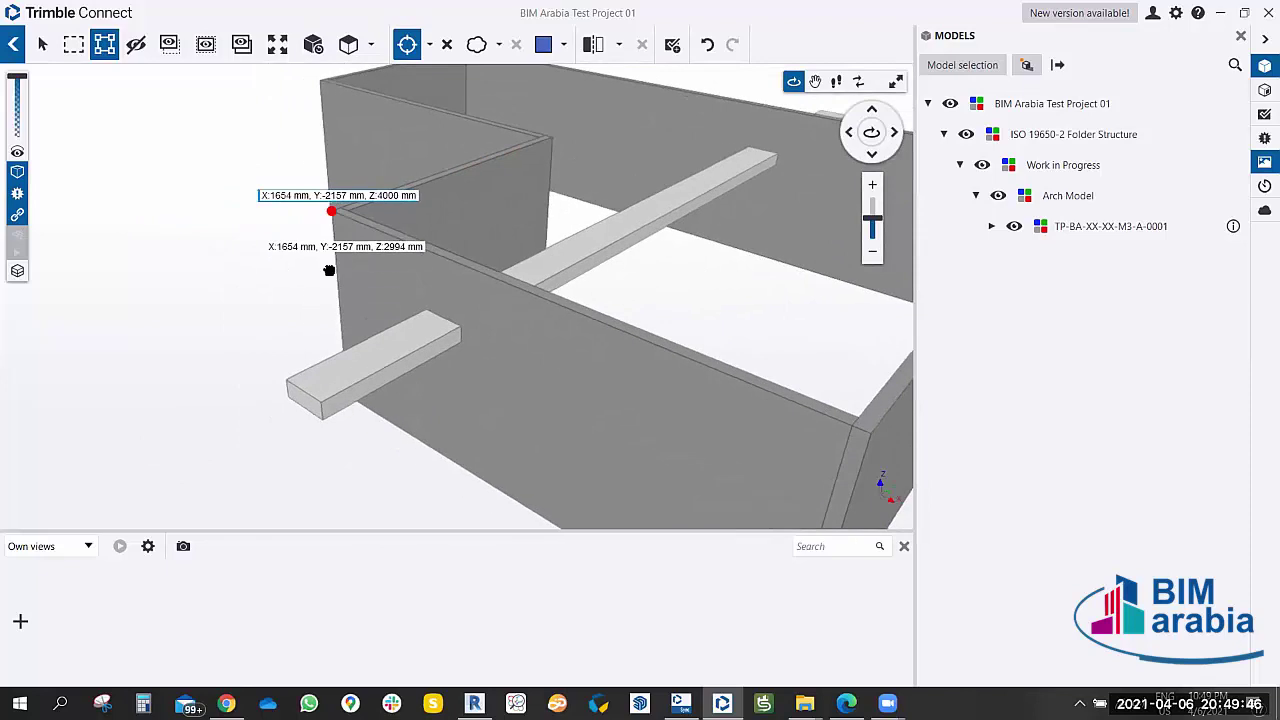
{"action": "scroll", "coordinate": [338, 244], "scroll_direction": "up", "scroll_amount": 2}
{"action": "scroll", "coordinate": [275, 242], "scroll_direction": "down", "scroll_amount": 3}
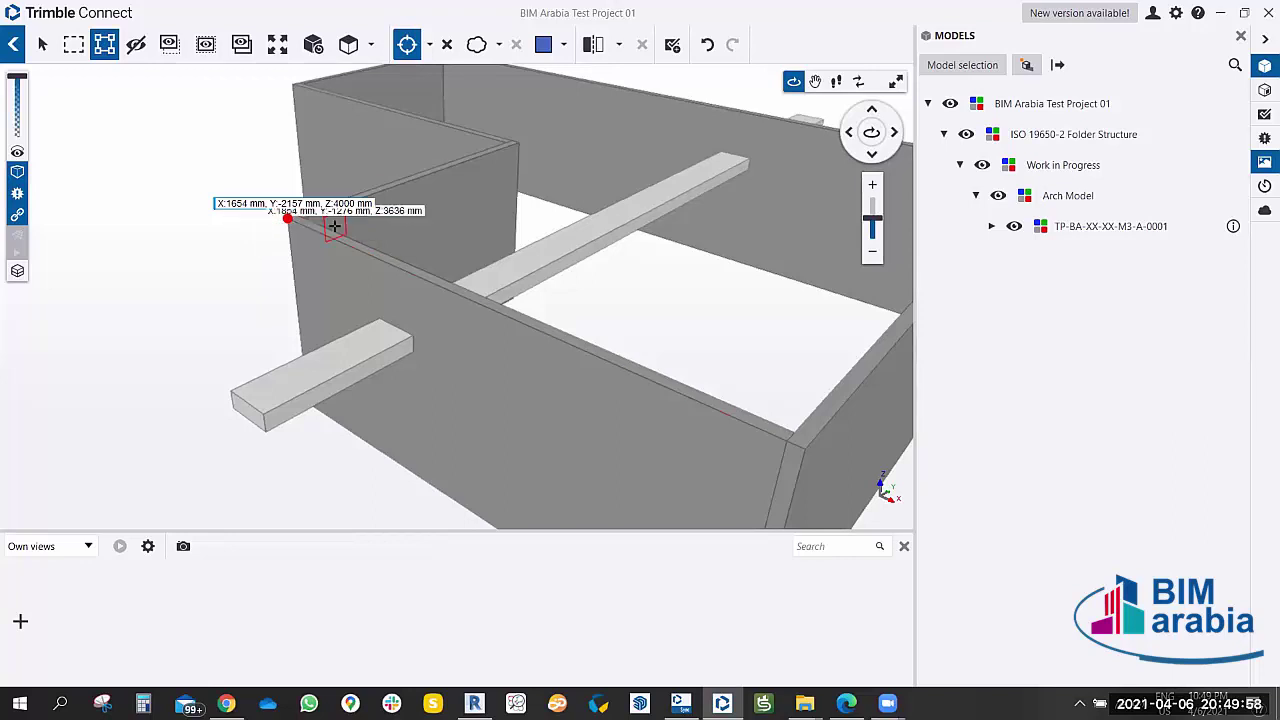
{"action": "scroll", "coordinate": [277, 231], "scroll_direction": "up", "scroll_amount": 3}
{"action": "scroll", "coordinate": [286, 220], "scroll_direction": "up", "scroll_amount": 3}
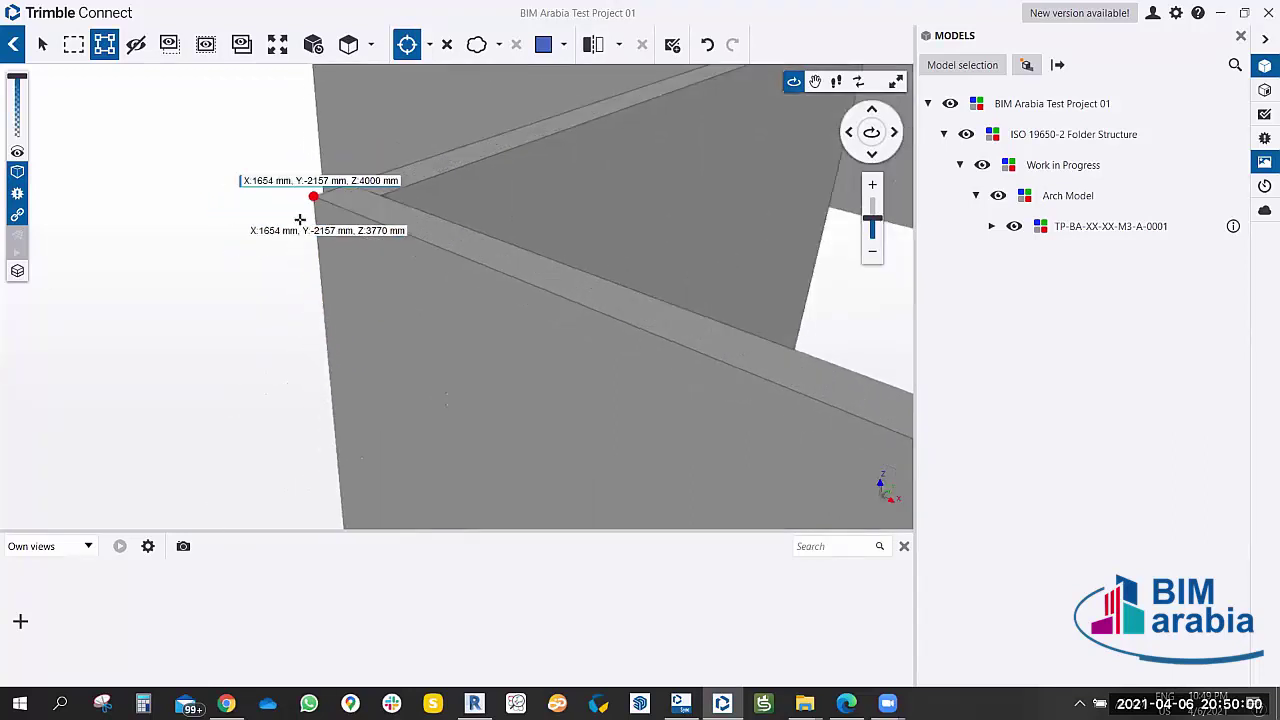
{"action": "scroll", "coordinate": [320, 250], "scroll_direction": "down", "scroll_amount": 2}
{"action": "scroll", "coordinate": [290, 260], "scroll_direction": "down", "scroll_amount": 3}
{"action": "mouse_move", "coordinate": [229, 280]}
{"action": "left_mouse_down"}
{"action": "mouse_move", "coordinate": [291, 265]}
{"action": "mouse_move", "coordinate": [414, 277]}
{"action": "left_mouse_up"}
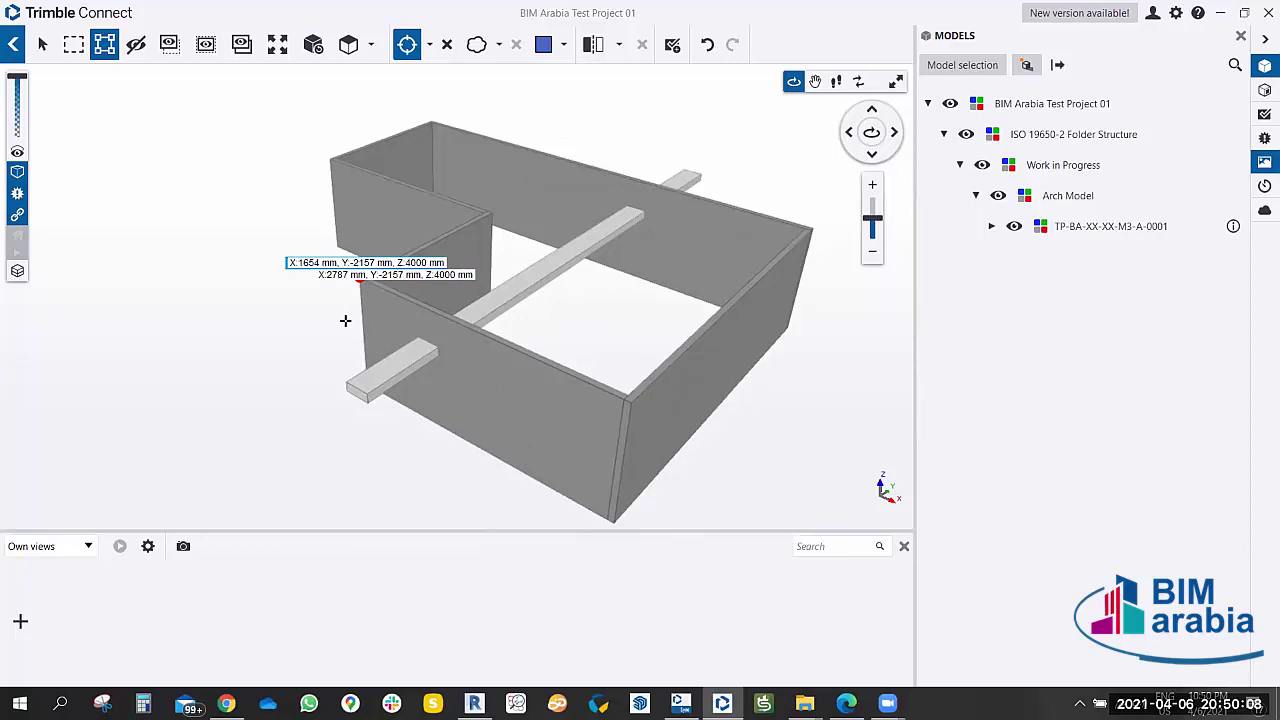
{"action": "mouse_move", "coordinate": [345, 320]}
{"action": "left_mouse_down"}
{"action": "mouse_move", "coordinate": [311, 363]}
{"action": "mouse_move", "coordinate": [347, 296]}
{"action": "left_mouse_up"}
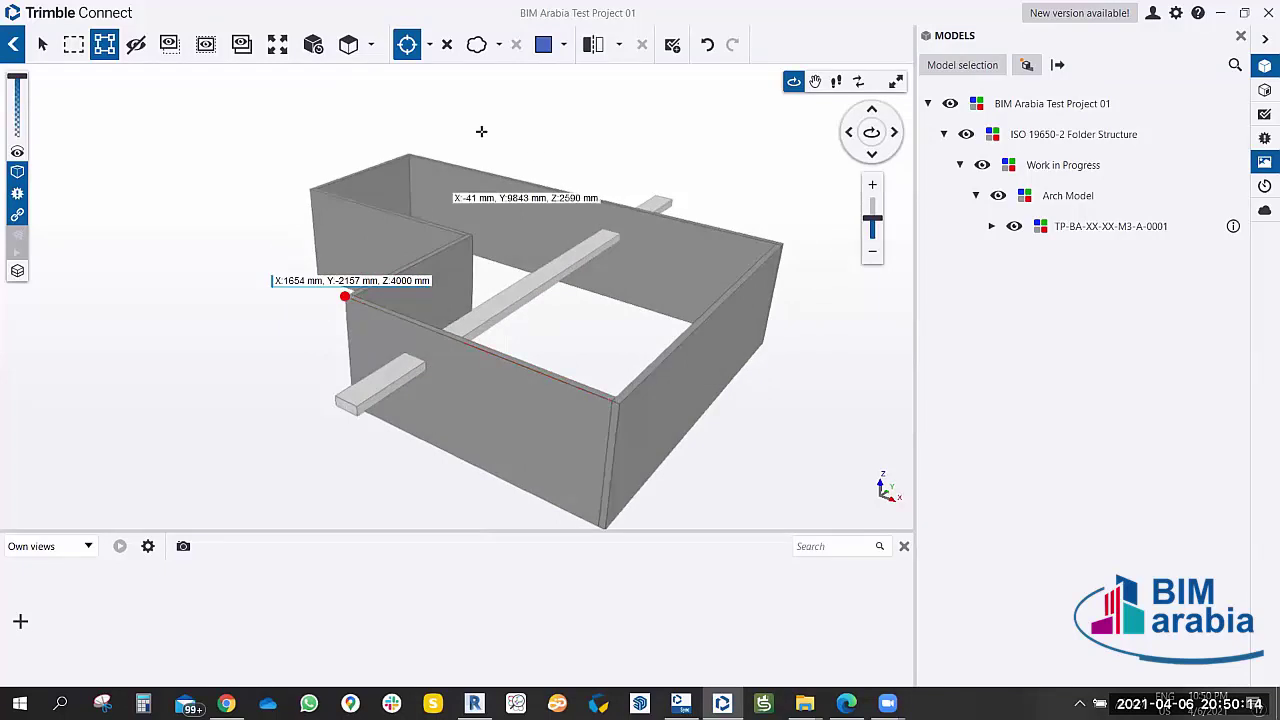
{"action": "left_click", "coordinate": [433, 47]}
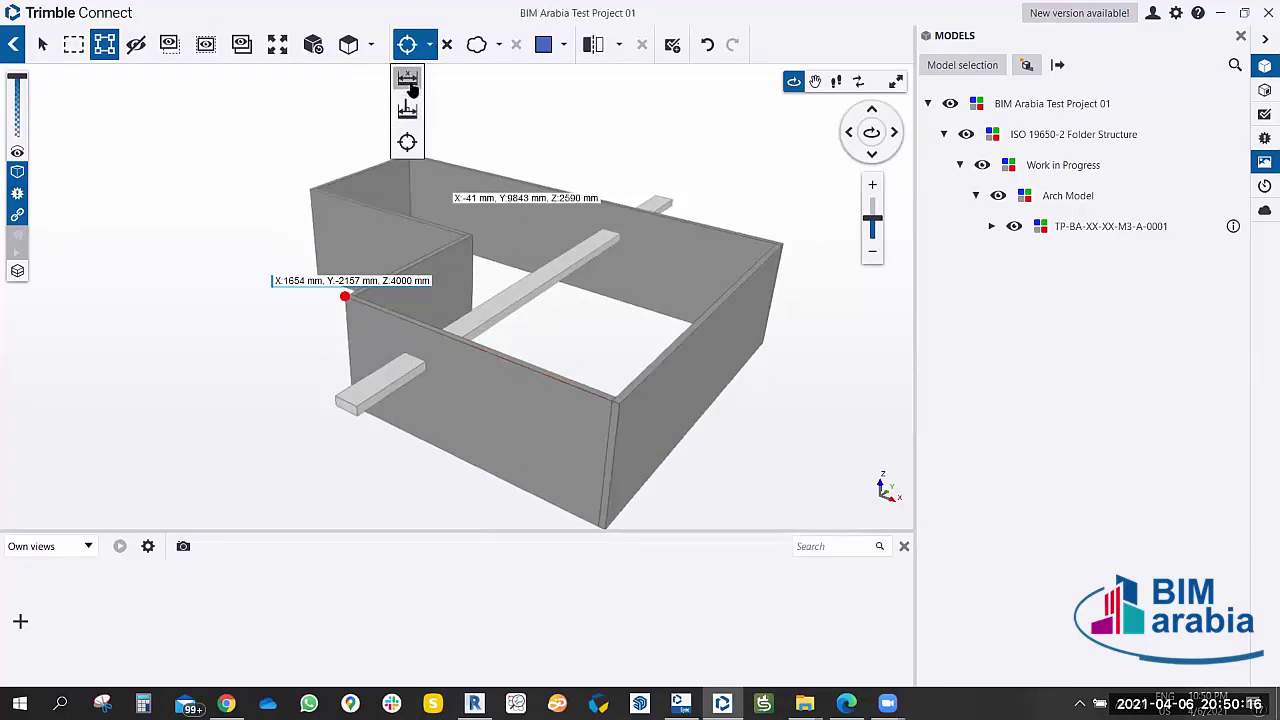
Add a 2535 mm point-to-point measurement on the front wall's top edge.
{"action": "left_click", "coordinate": [407, 108]}
{"action": "scroll", "coordinate": [393, 345], "scroll_direction": "up", "scroll_amount": 2}
{"action": "left_click", "coordinate": [386, 324]}
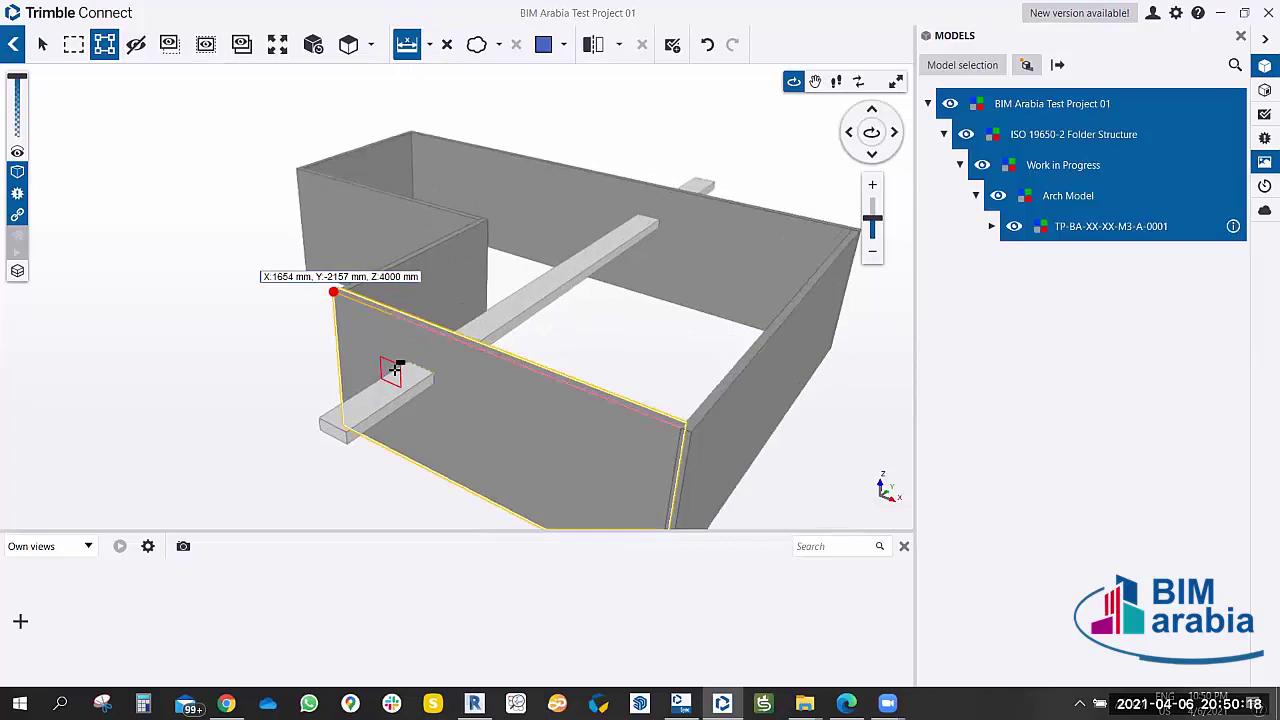
{"action": "left_click", "coordinate": [652, 432]}
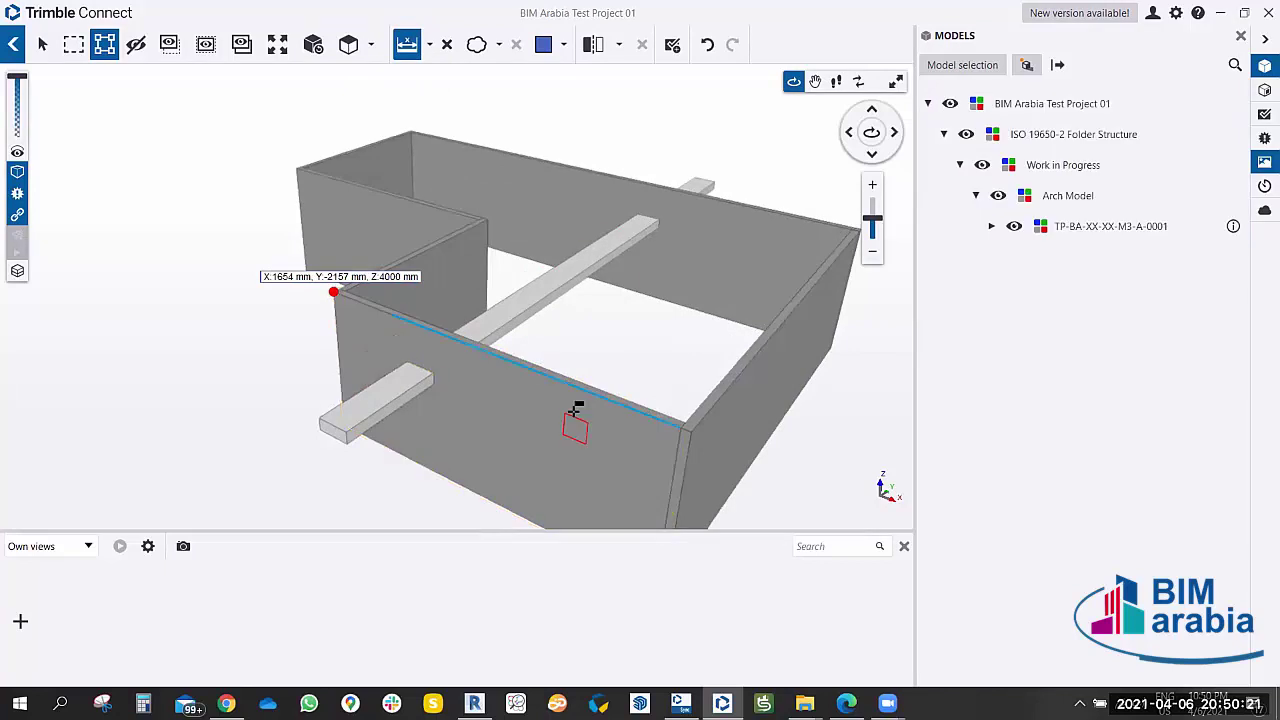
{"action": "left_click", "coordinate": [409, 353]}
Measure the 4000 mm height along the front wall's vertical corner edge.
{"action": "scroll", "coordinate": [440, 345], "scroll_direction": "up", "scroll_amount": 4}
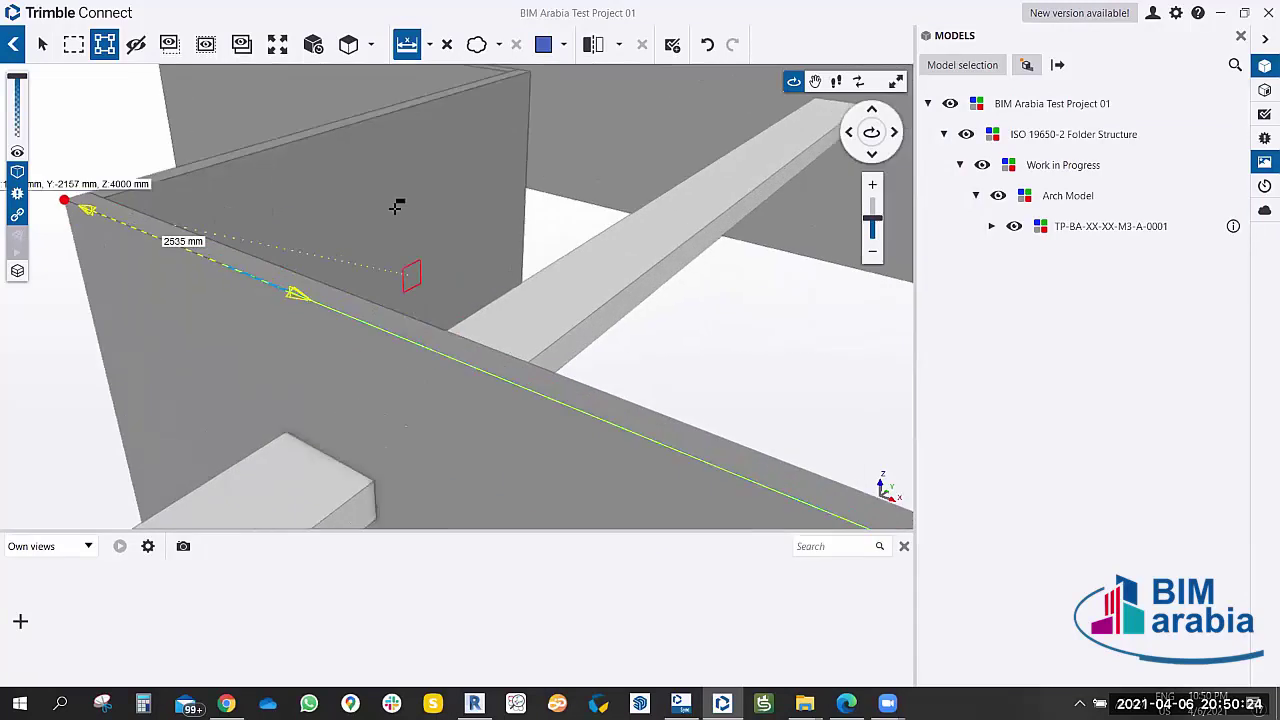
{"action": "scroll", "coordinate": [669, 357], "scroll_direction": "down", "scroll_amount": 3}
{"action": "scroll", "coordinate": [697, 354], "scroll_direction": "up", "scroll_amount": 2}
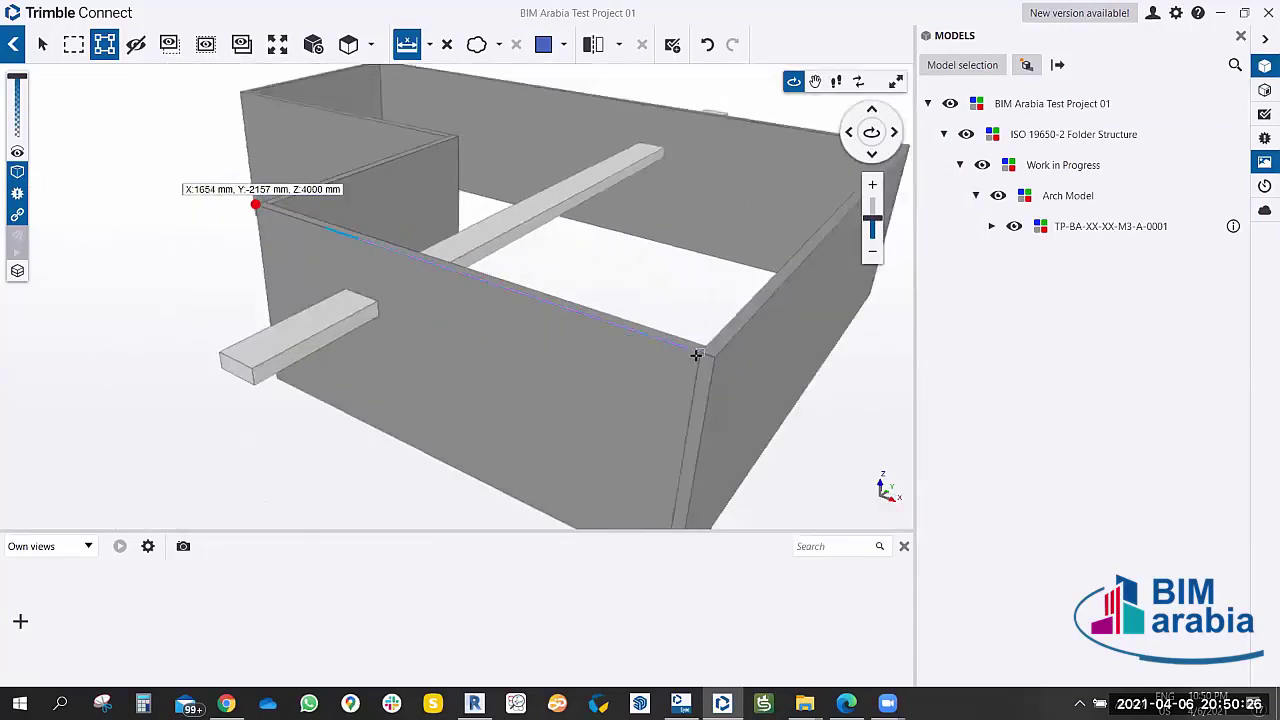
{"action": "scroll", "coordinate": [666, 380], "scroll_direction": "up", "scroll_amount": 1}
{"action": "scroll", "coordinate": [603, 243], "scroll_direction": "up", "scroll_amount": 2}
{"action": "scroll", "coordinate": [637, 208], "scroll_direction": "up", "scroll_amount": 2}
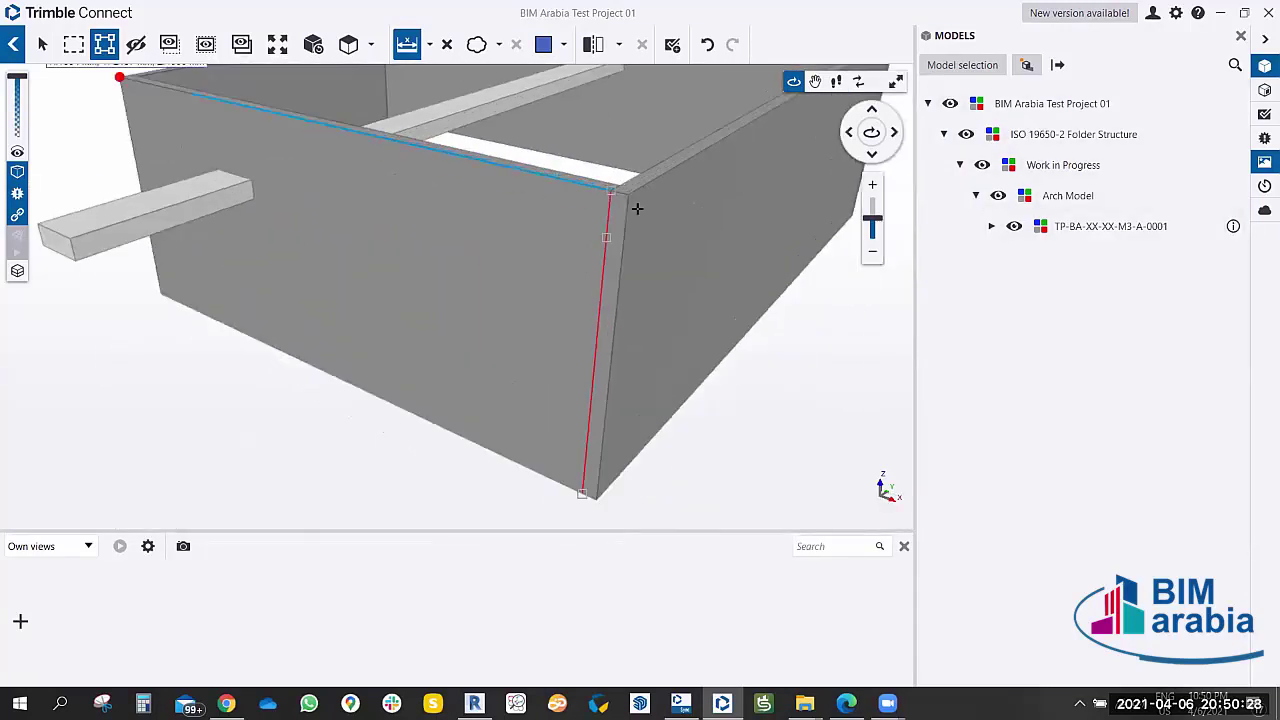
{"action": "left_click", "coordinate": [627, 196]}
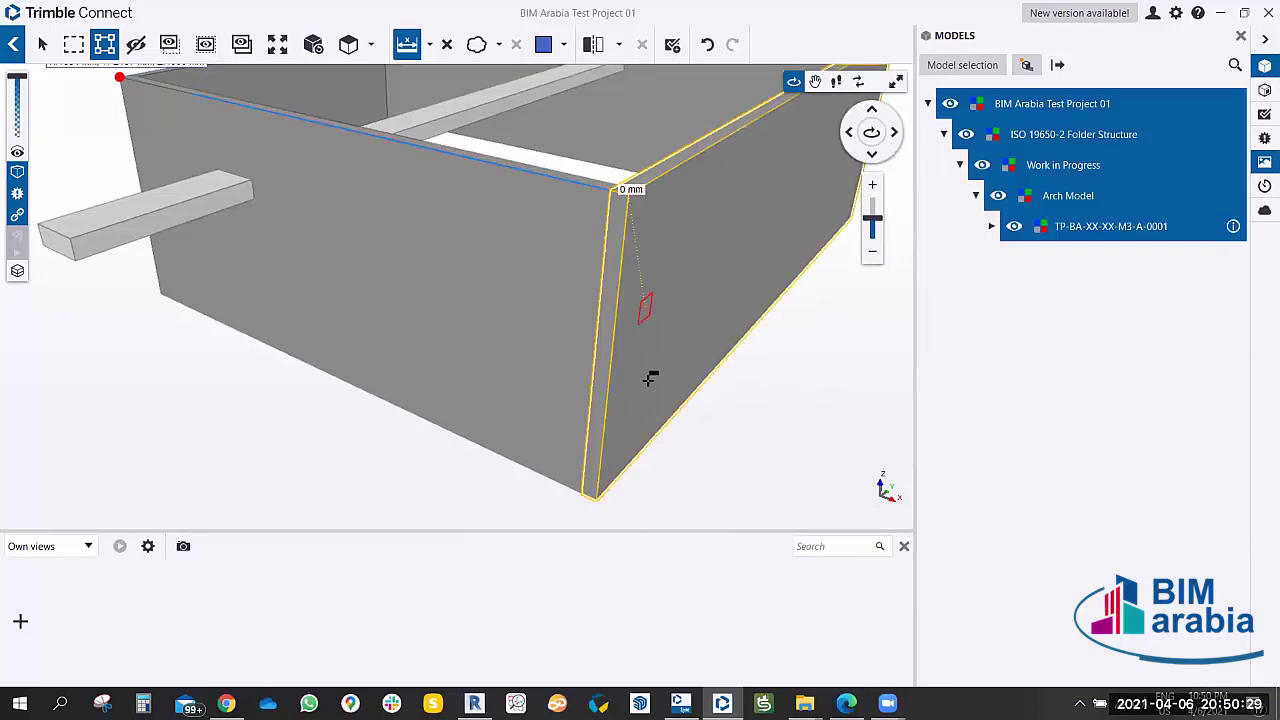
{"action": "left_click", "coordinate": [598, 492]}
Mark a 0 mm measurement at the protruding beam's end and tilt the view inward.
{"action": "scroll", "coordinate": [625, 375], "scroll_direction": "up", "scroll_amount": 2}
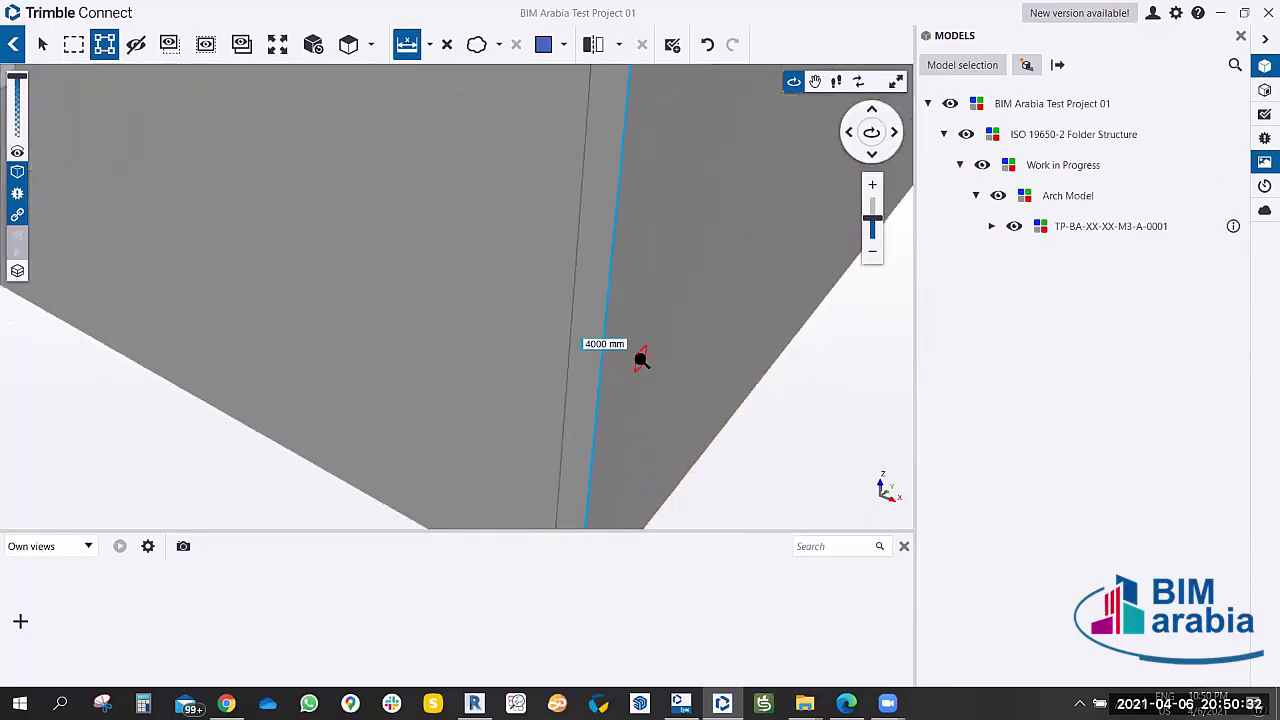
{"action": "scroll", "coordinate": [640, 357], "scroll_direction": "down", "scroll_amount": 2}
{"action": "scroll", "coordinate": [520, 380], "scroll_direction": "down", "scroll_amount": 2}
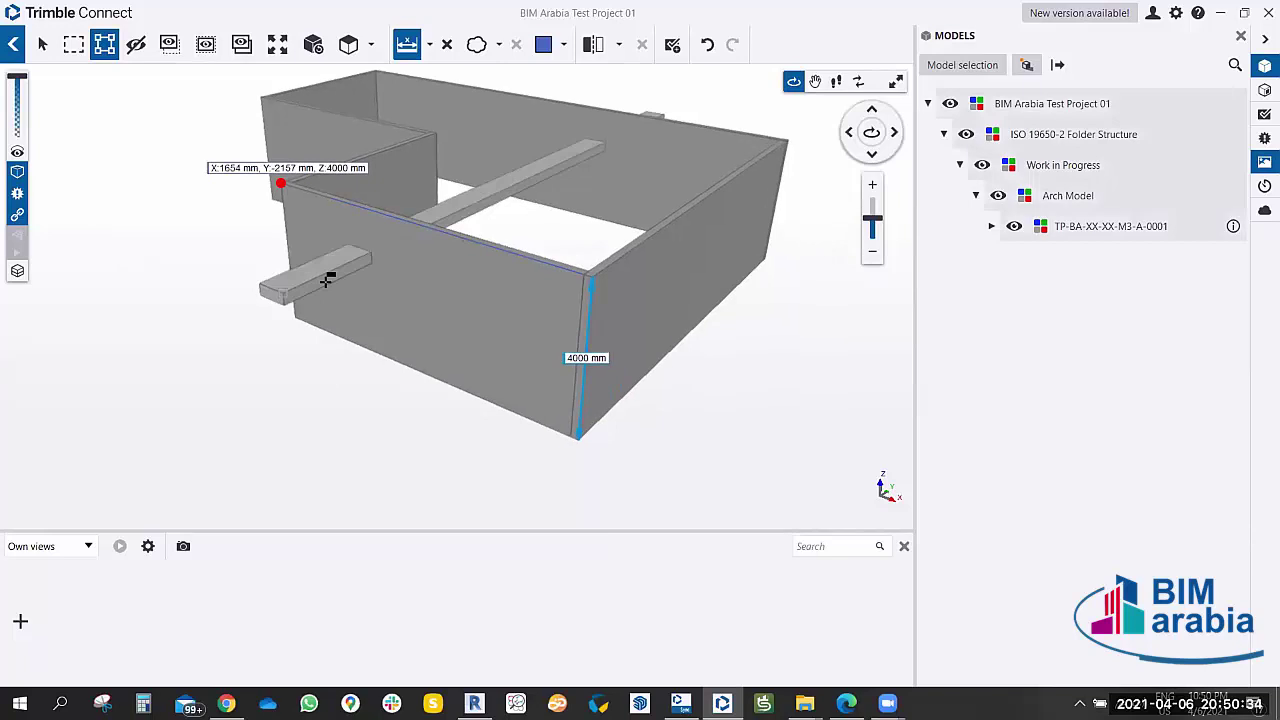
{"action": "scroll", "coordinate": [325, 275], "scroll_direction": "up", "scroll_amount": 1}
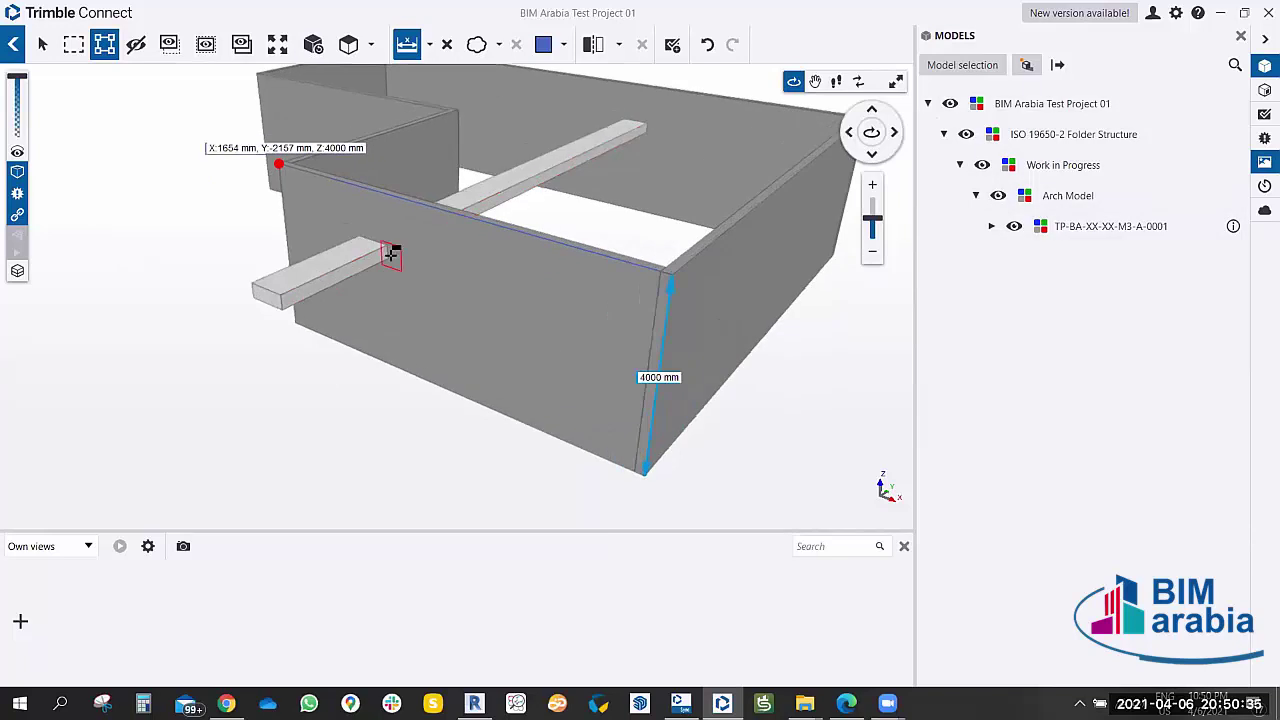
{"action": "left_click", "coordinate": [283, 291]}
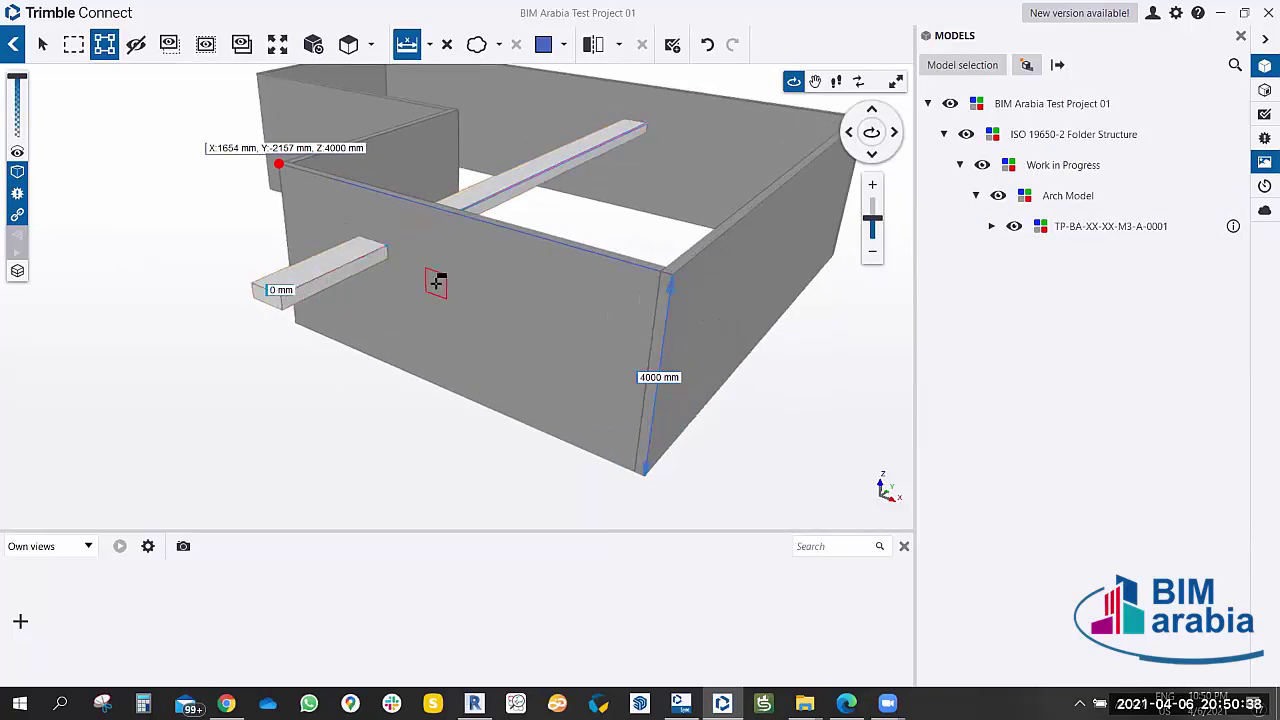
{"action": "scroll", "coordinate": [371, 251], "scroll_direction": "up", "scroll_amount": 2}
{"action": "scroll", "coordinate": [343, 280], "scroll_direction": "up", "scroll_amount": 3}
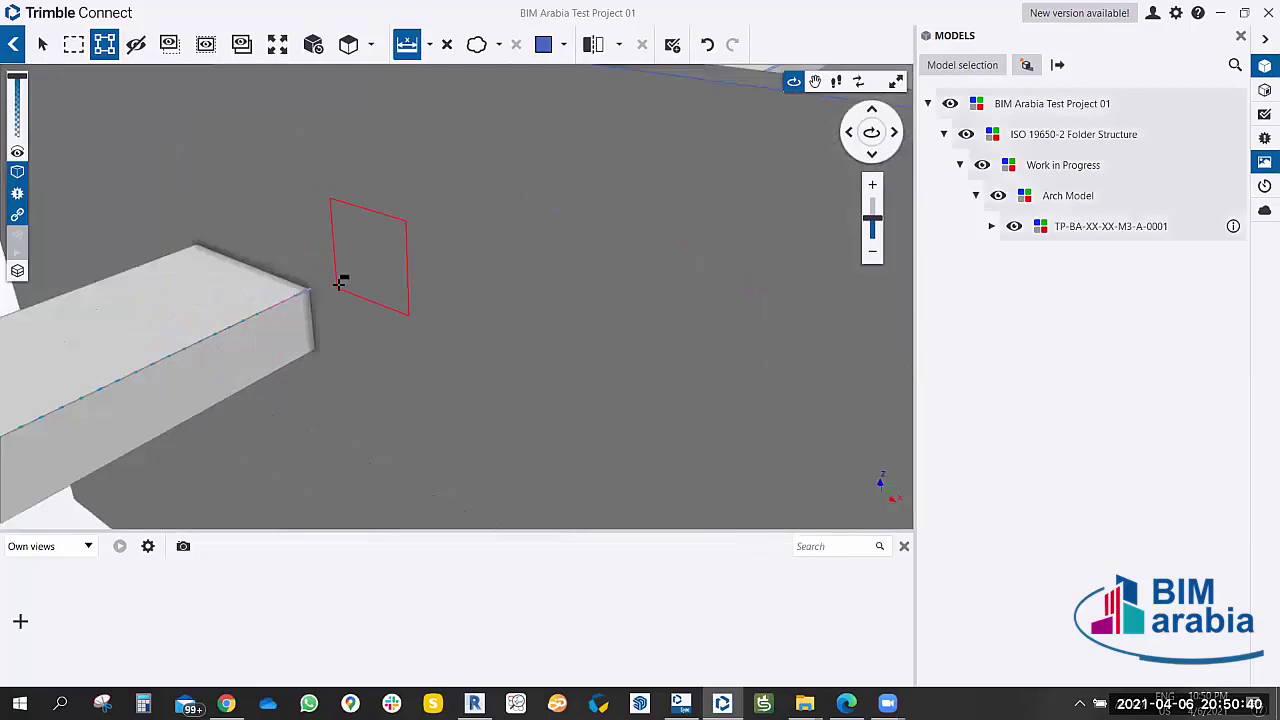
{"action": "scroll", "coordinate": [392, 255], "scroll_direction": "up", "scroll_amount": 2}
{"action": "scroll", "coordinate": [380, 253], "scroll_direction": "down", "scroll_amount": 3}
{"action": "scroll", "coordinate": [600, 220], "scroll_direction": "down", "scroll_amount": 2}
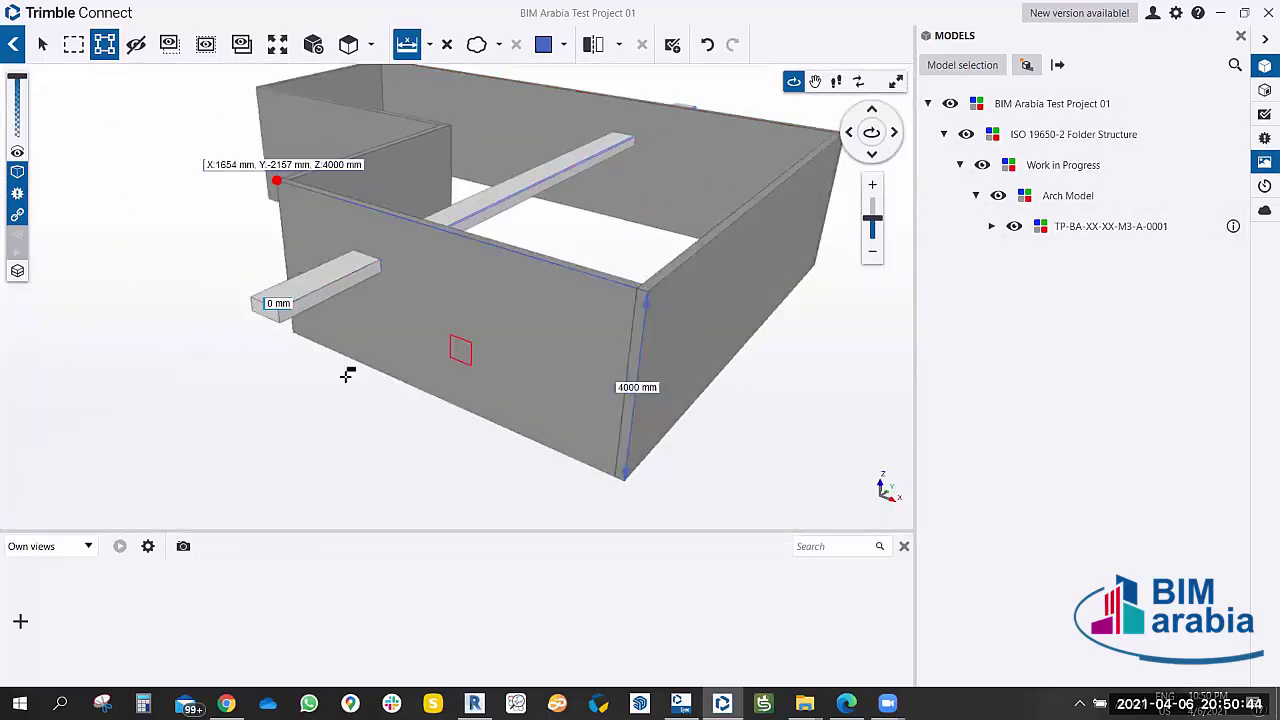
{"action": "left_click_drag", "start_coordinate": [346, 374], "coordinate": [474, 277]}
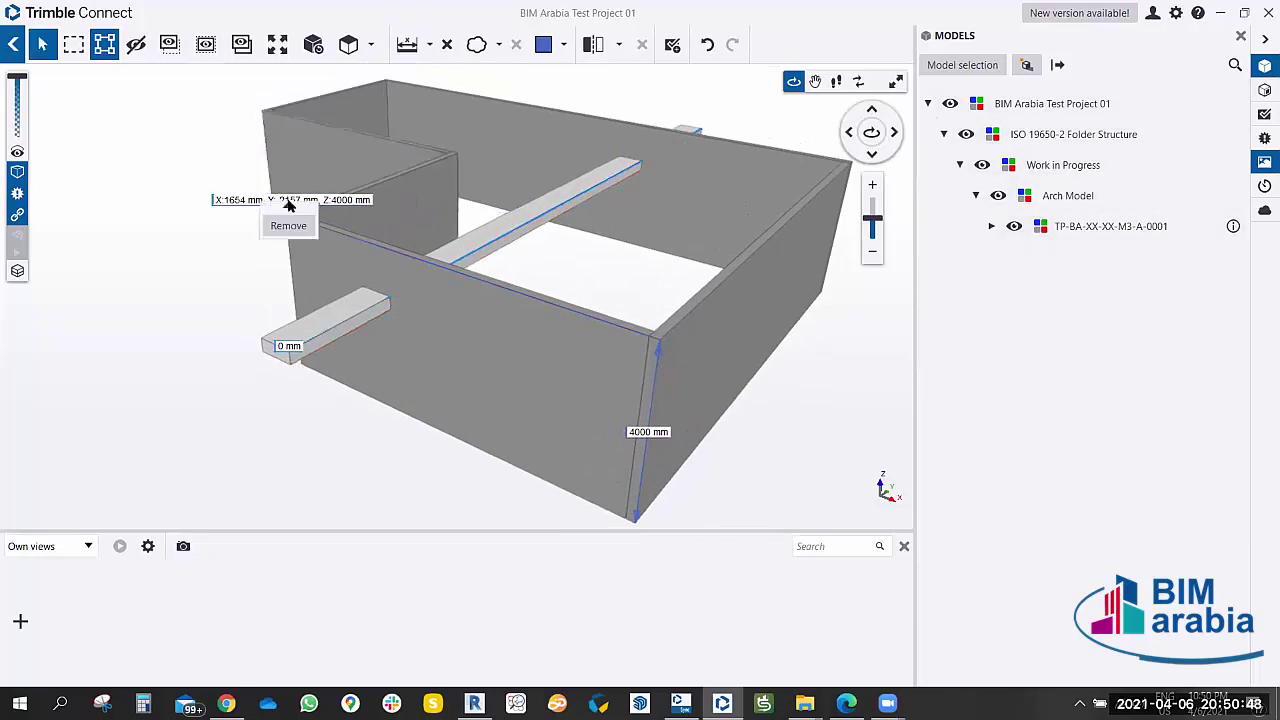
Remove the 0 mm beam-end and 4000 mm wall-height measurements.
{"action": "key", "text": "Escape"}
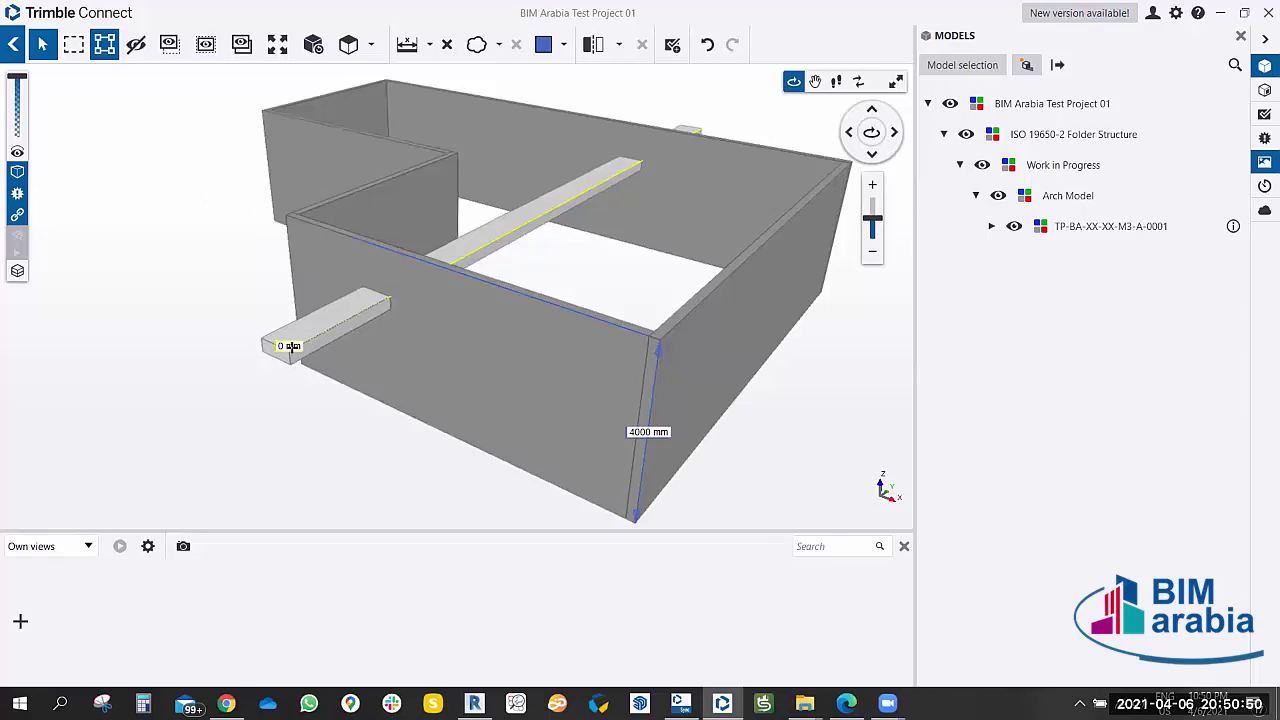
{"action": "right_click", "coordinate": [290, 347]}
{"action": "left_click", "coordinate": [283, 370]}
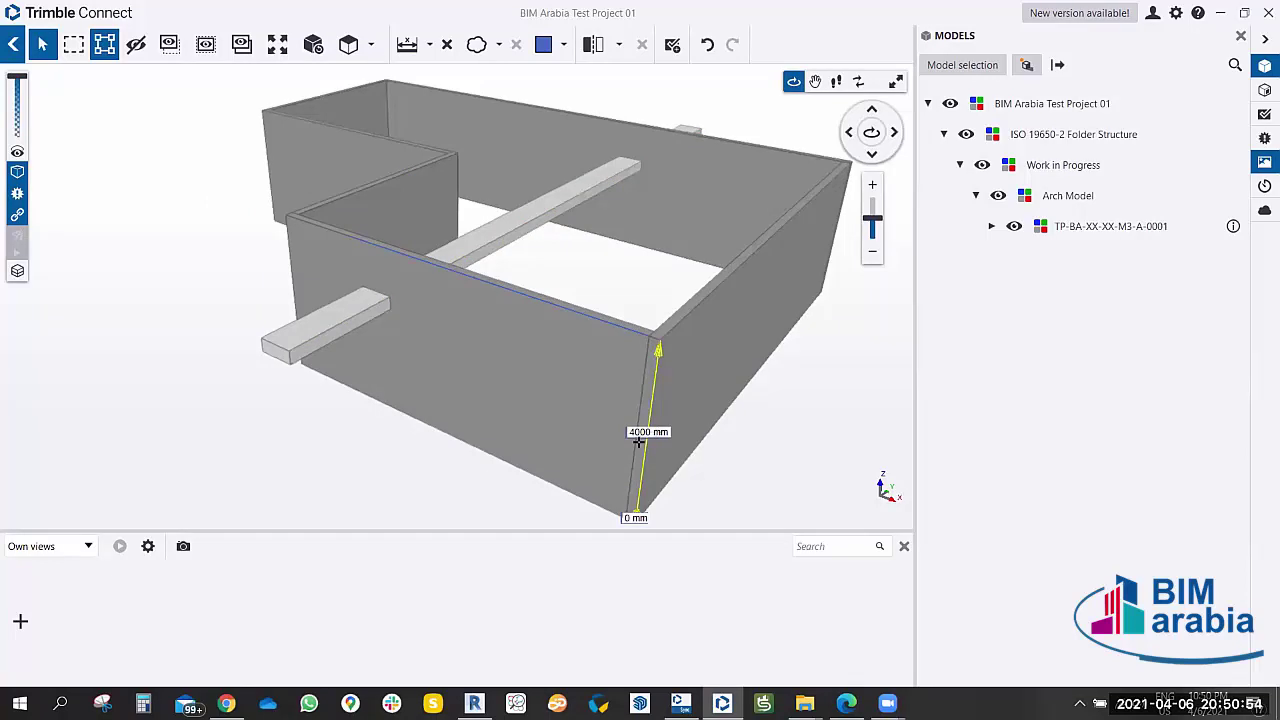
{"action": "right_click", "coordinate": [648, 440]}
{"action": "left_click", "coordinate": [648, 465]}
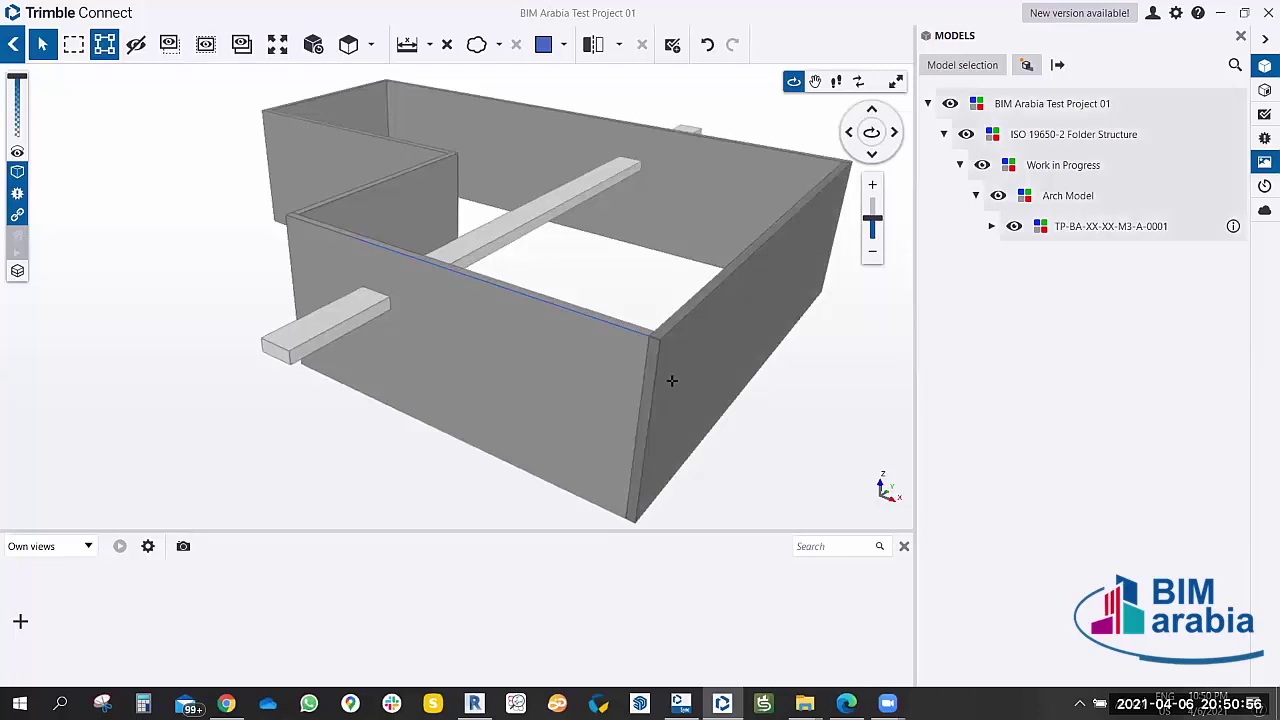
Remove both remaining wall-edge measurement markups from the model.
{"action": "left_click", "coordinate": [606, 318]}
{"action": "right_click", "coordinate": [607, 325]}
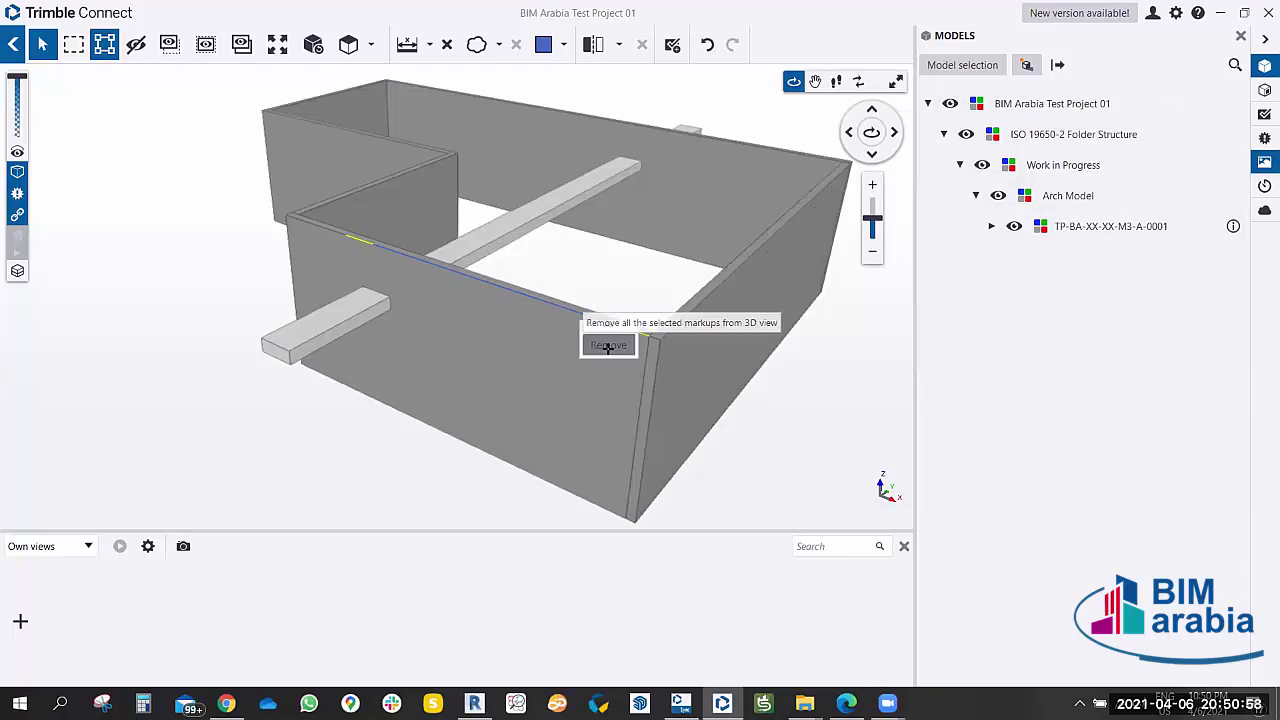
{"action": "left_click", "coordinate": [607, 346]}
{"action": "right_click", "coordinate": [595, 314]}
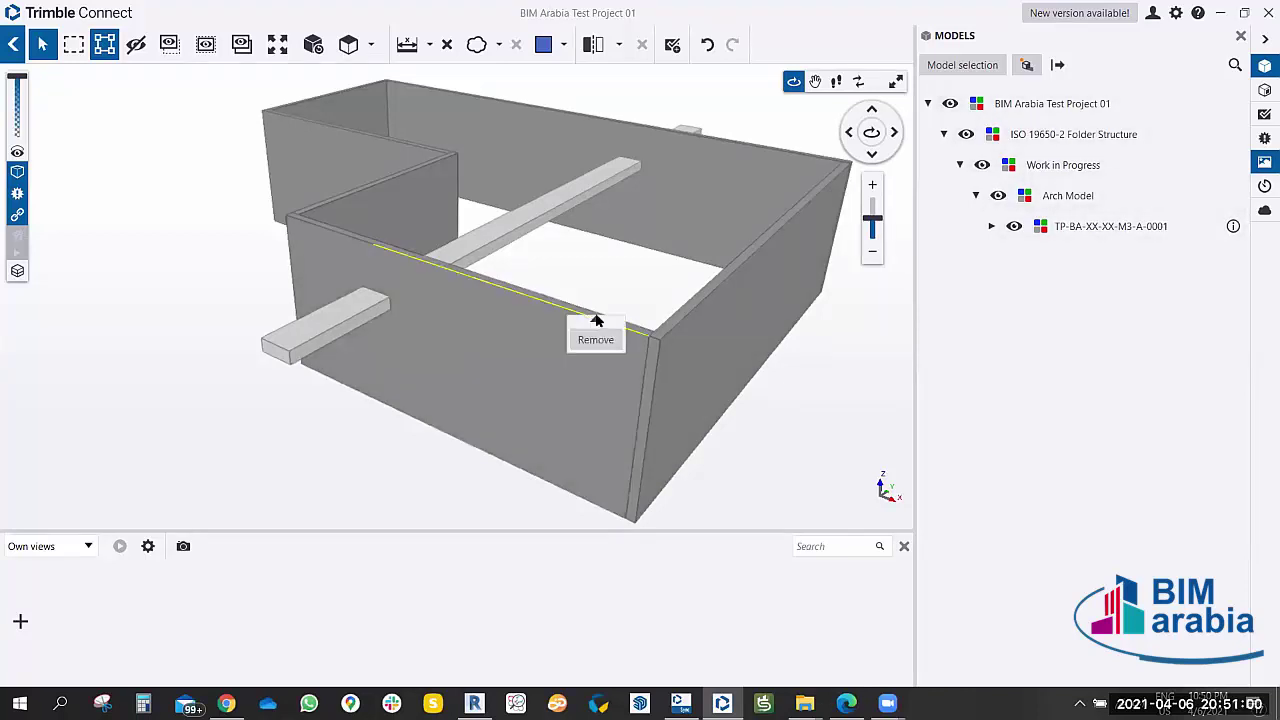
{"action": "left_click", "coordinate": [592, 338]}
{"action": "left_click_drag", "start_coordinate": [652, 390], "coordinate": [609, 386]}
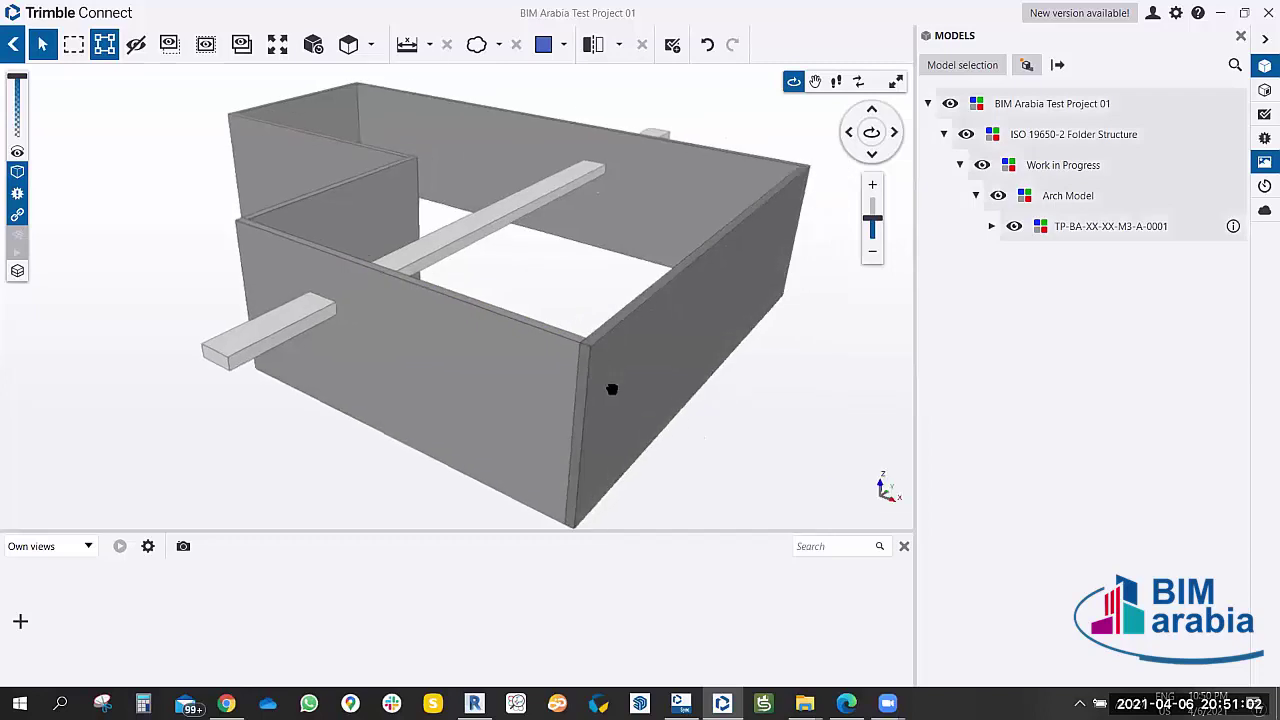
{"action": "left_click", "coordinate": [432, 47]}
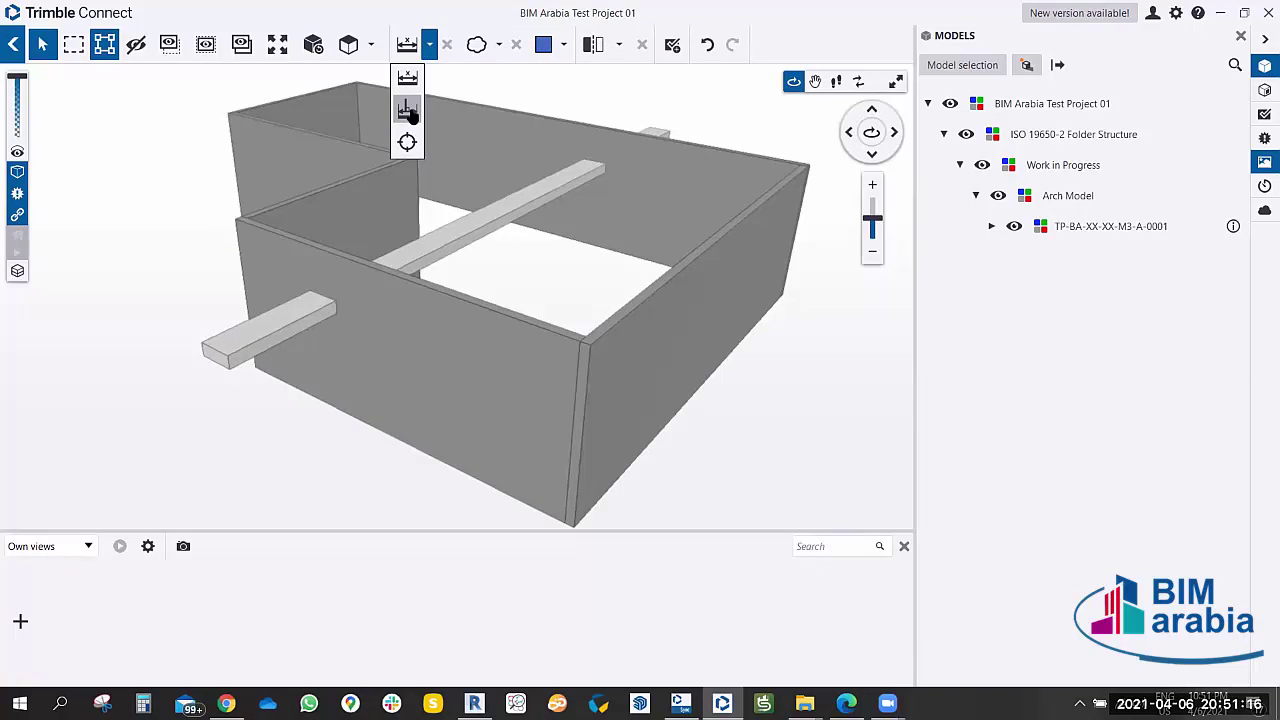
Switch to perpendicular distance measuring and orbit so the long beam runs into the room.
{"action": "left_click", "coordinate": [408, 111]}
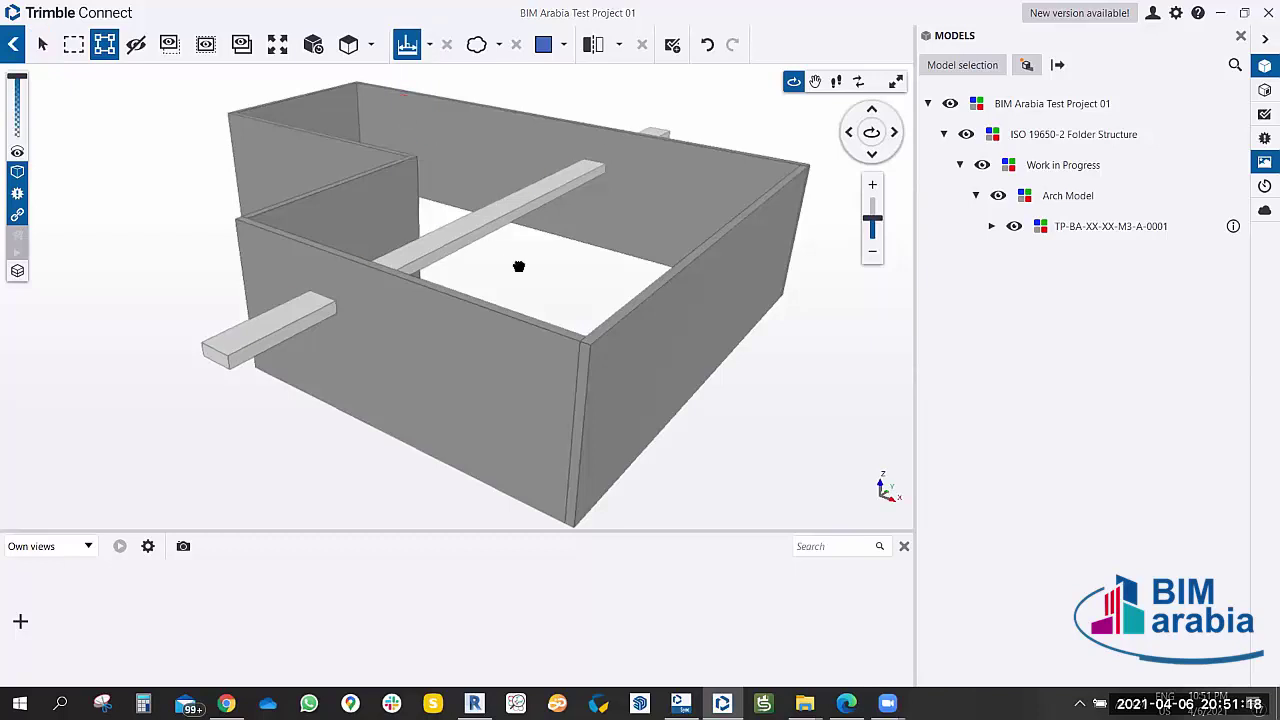
{"action": "scroll", "coordinate": [516, 282], "scroll_direction": "up", "scroll_amount": 1}
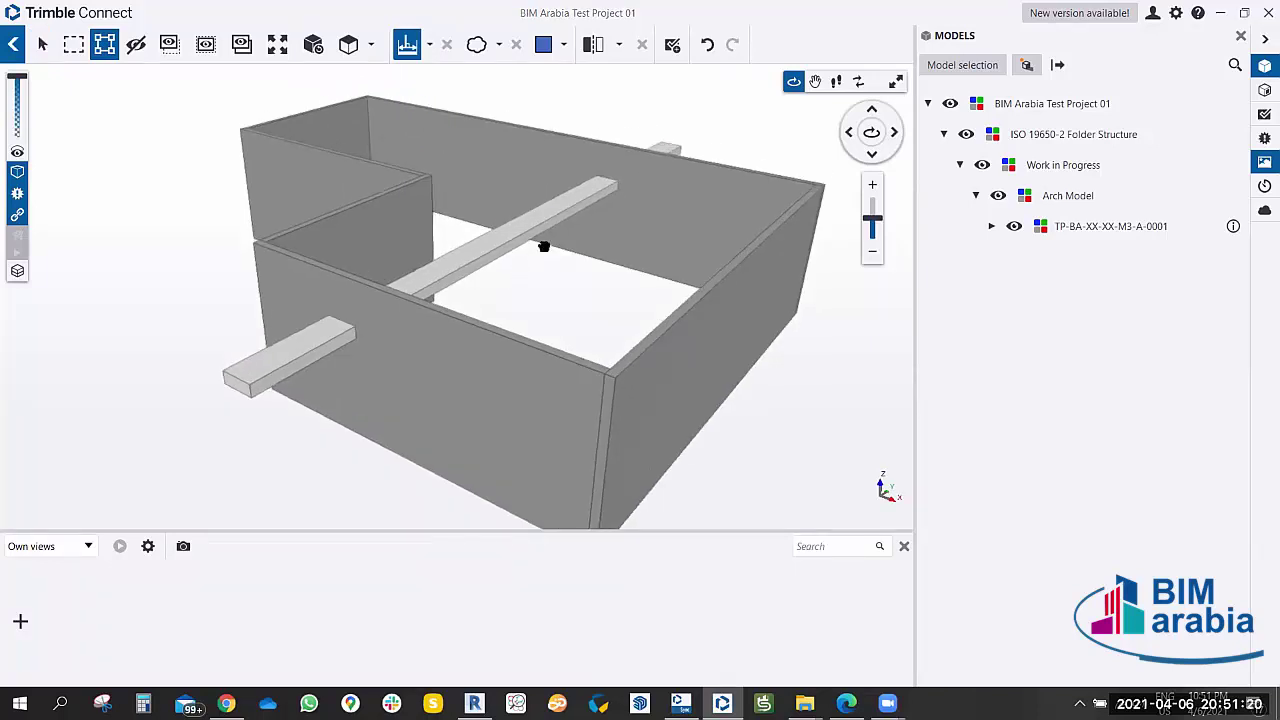
{"action": "left_click_drag", "start_coordinate": [544, 247], "coordinate": [545, 238]}
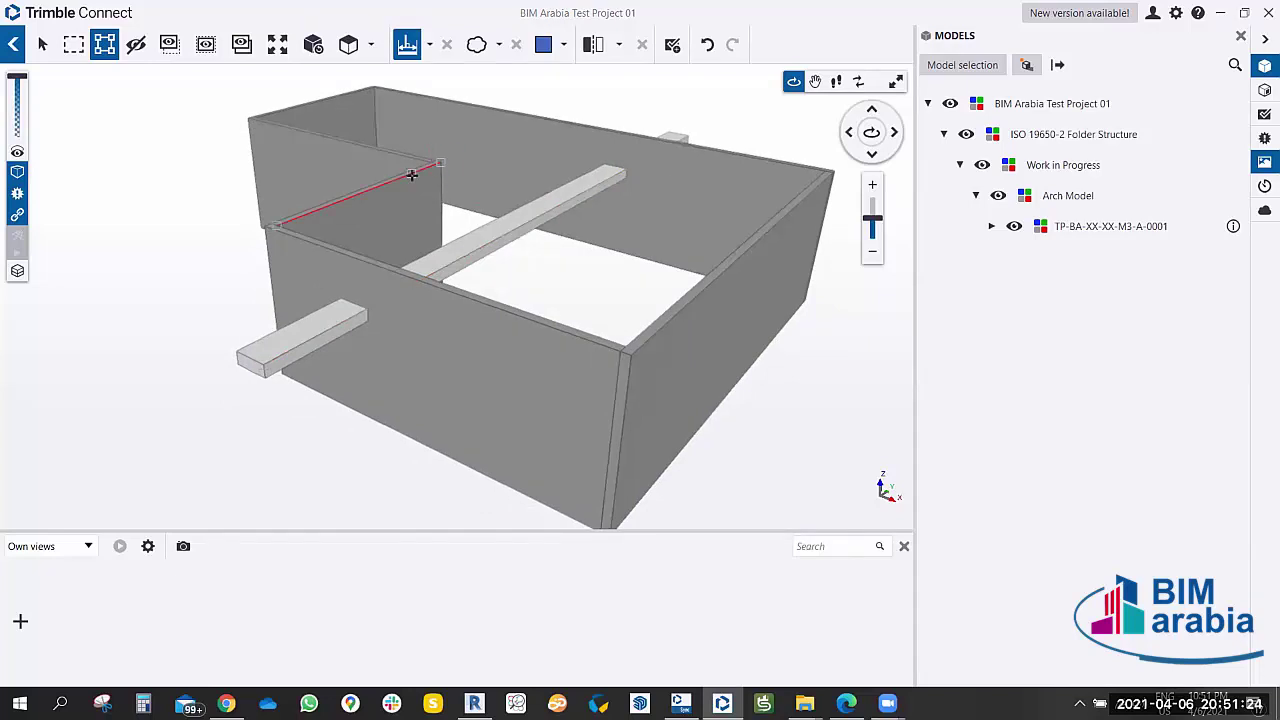
{"action": "left_click", "coordinate": [560, 196]}
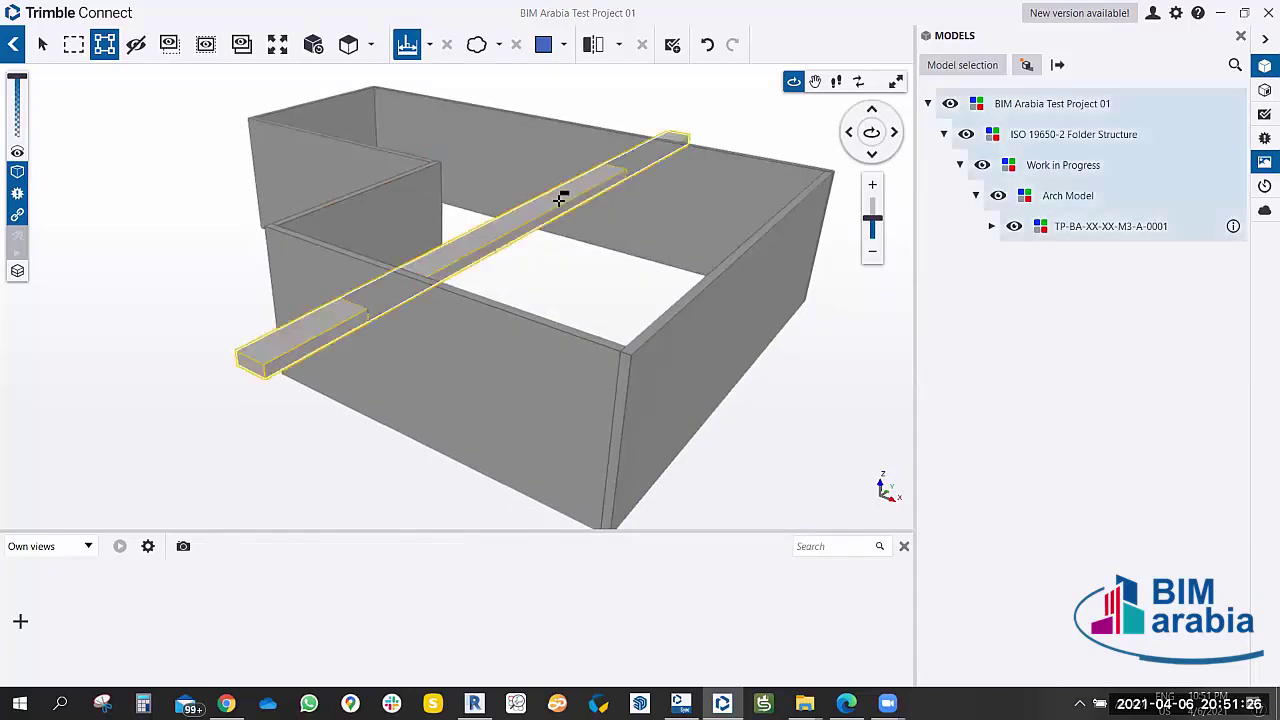
{"action": "mouse_move", "coordinate": [485, 266]}
{"action": "left_mouse_down"}
{"action": "mouse_move", "coordinate": [514, 237]}
{"action": "mouse_move", "coordinate": [366, 309]}
{"action": "mouse_move", "coordinate": [520, 349]}
{"action": "mouse_move", "coordinate": [620, 268]}
{"action": "mouse_move", "coordinate": [369, 291]}
{"action": "left_mouse_up"}
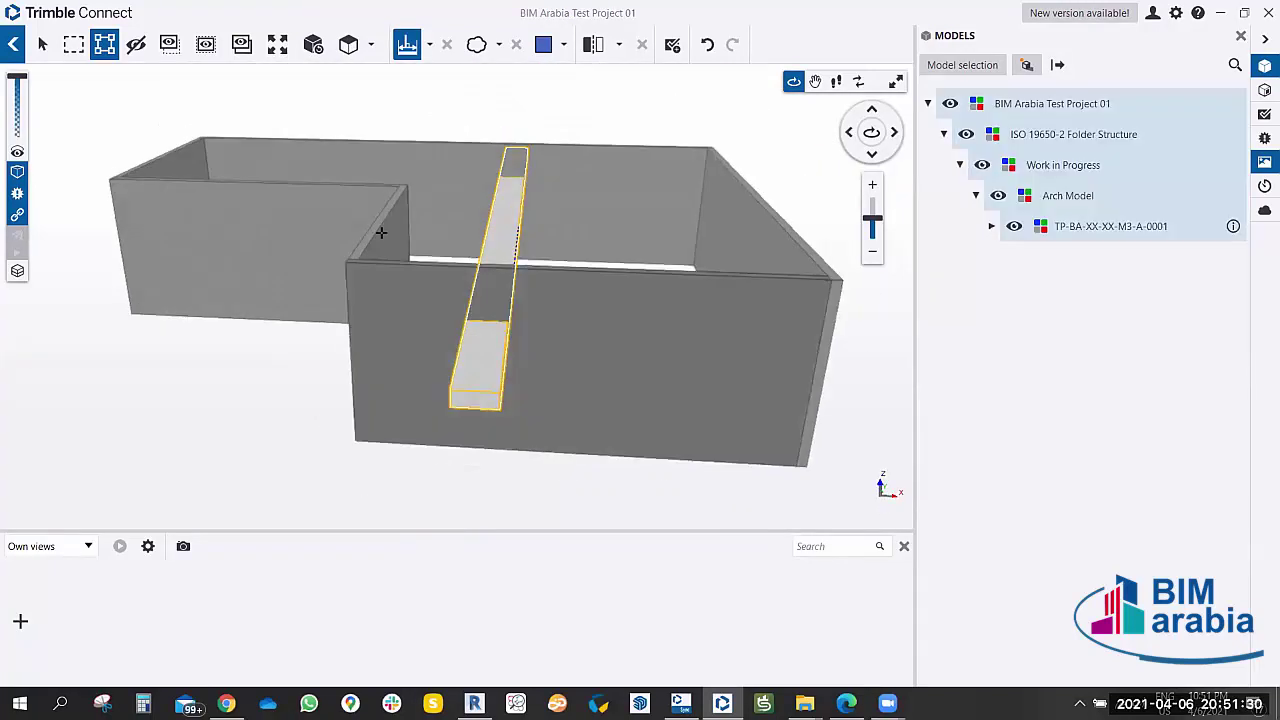
{"action": "left_click", "coordinate": [406, 46]}
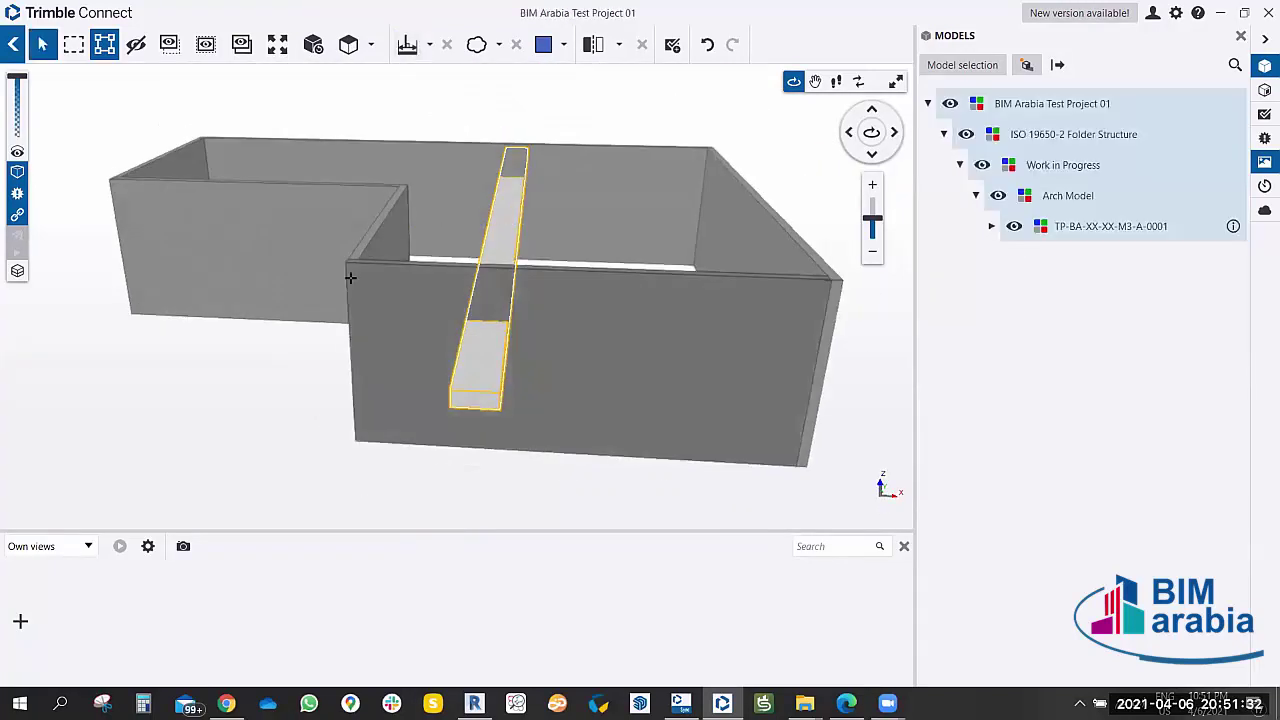
{"action": "key", "text": "Escape"}
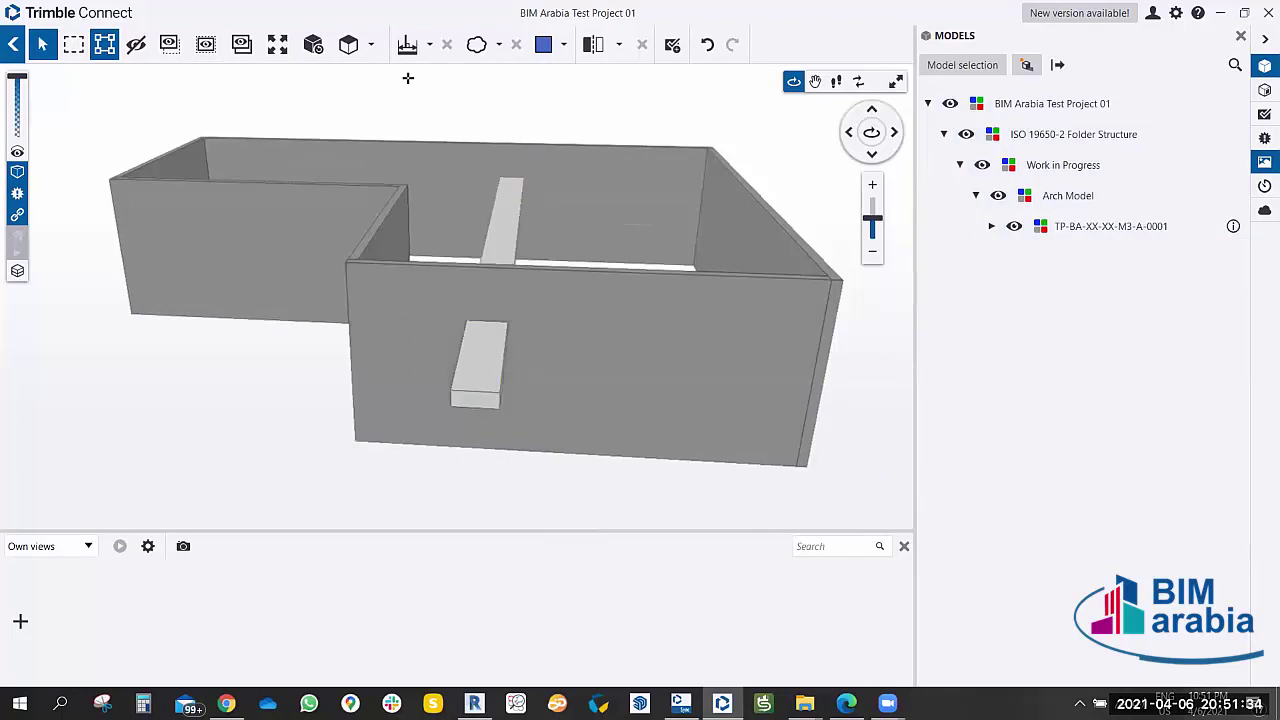
Select the front wall and beam, clear the selection, and reactivate measuring.
{"action": "left_click", "coordinate": [407, 44]}
{"action": "left_click", "coordinate": [395, 356]}
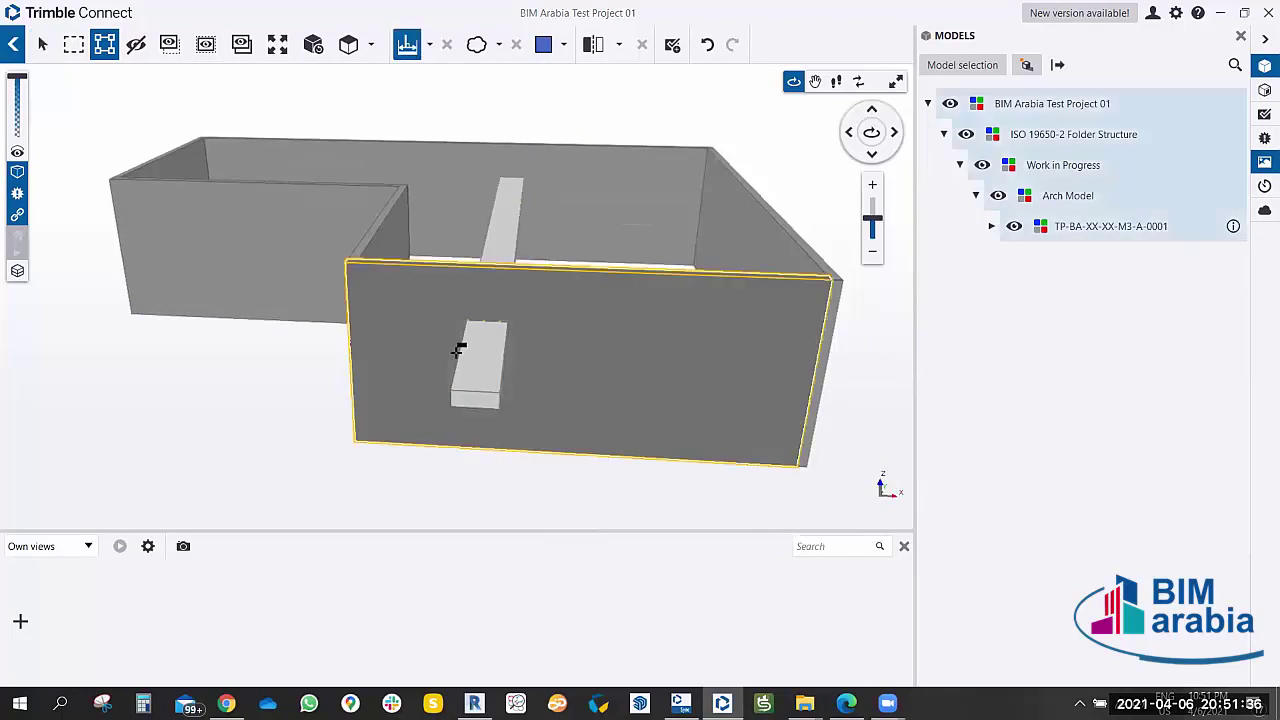
{"action": "left_click", "coordinate": [460, 348]}
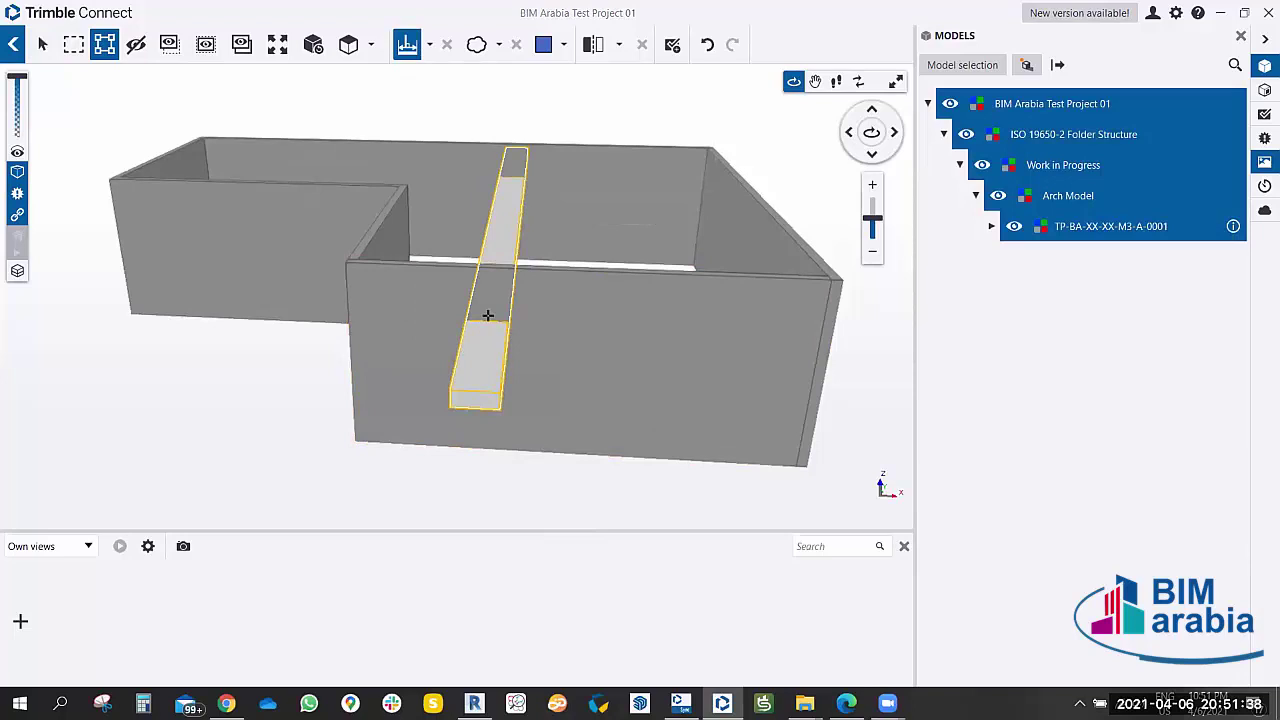
{"action": "scroll", "coordinate": [488, 315], "scroll_direction": "up", "scroll_amount": 5}
{"action": "scroll", "coordinate": [474, 320], "scroll_direction": "down", "scroll_amount": 4}
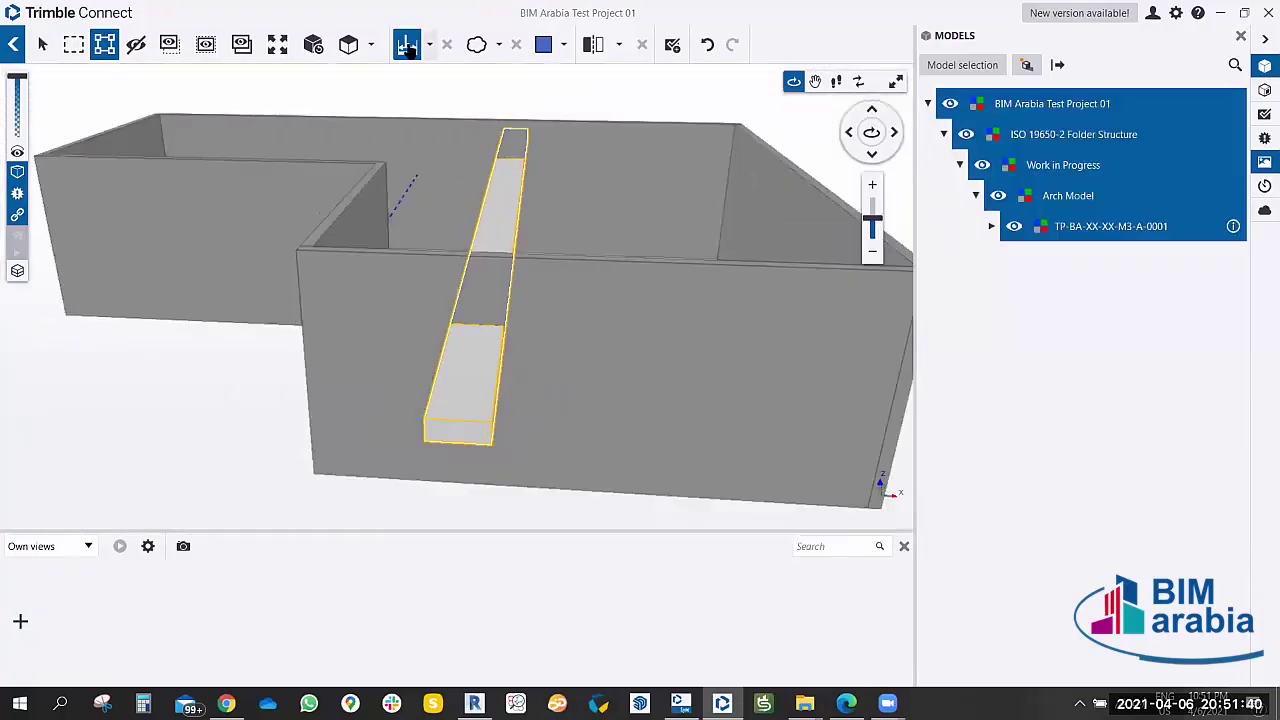
{"action": "left_click", "coordinate": [407, 44]}
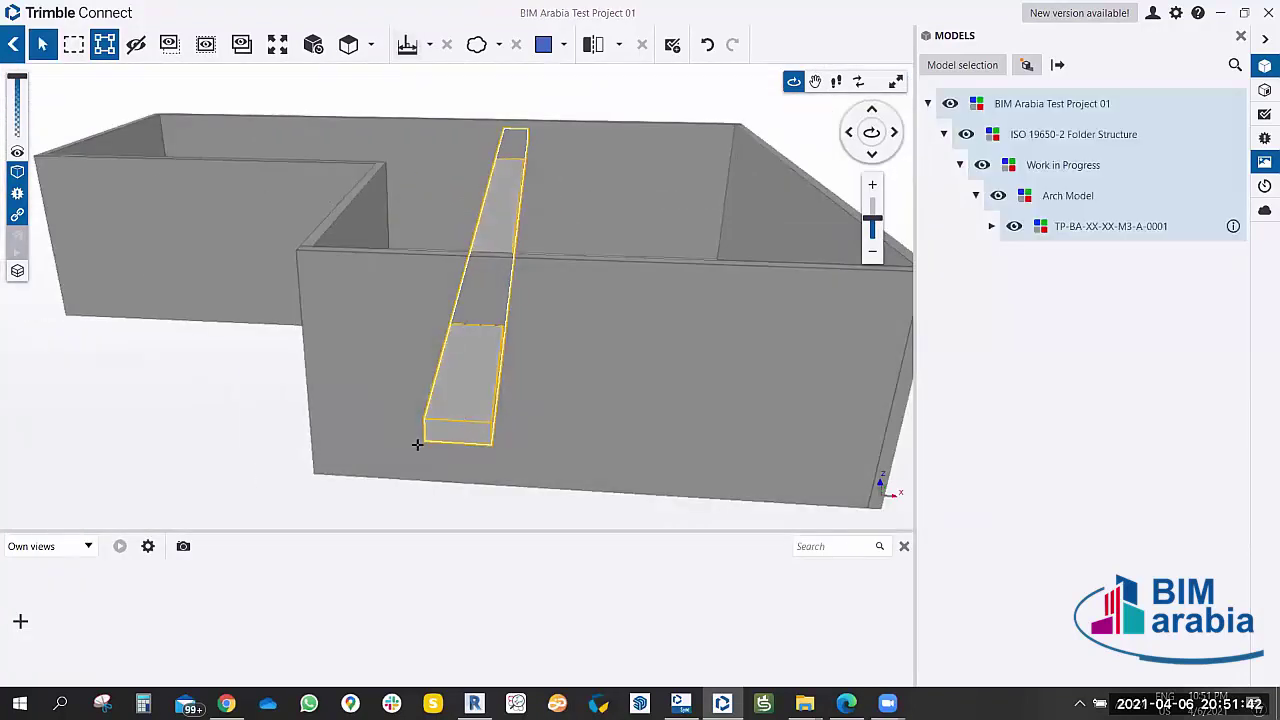
{"action": "scroll", "coordinate": [420, 380], "scroll_direction": "down", "scroll_amount": 3}
{"action": "scroll", "coordinate": [386, 291], "scroll_direction": "up", "scroll_amount": 4}
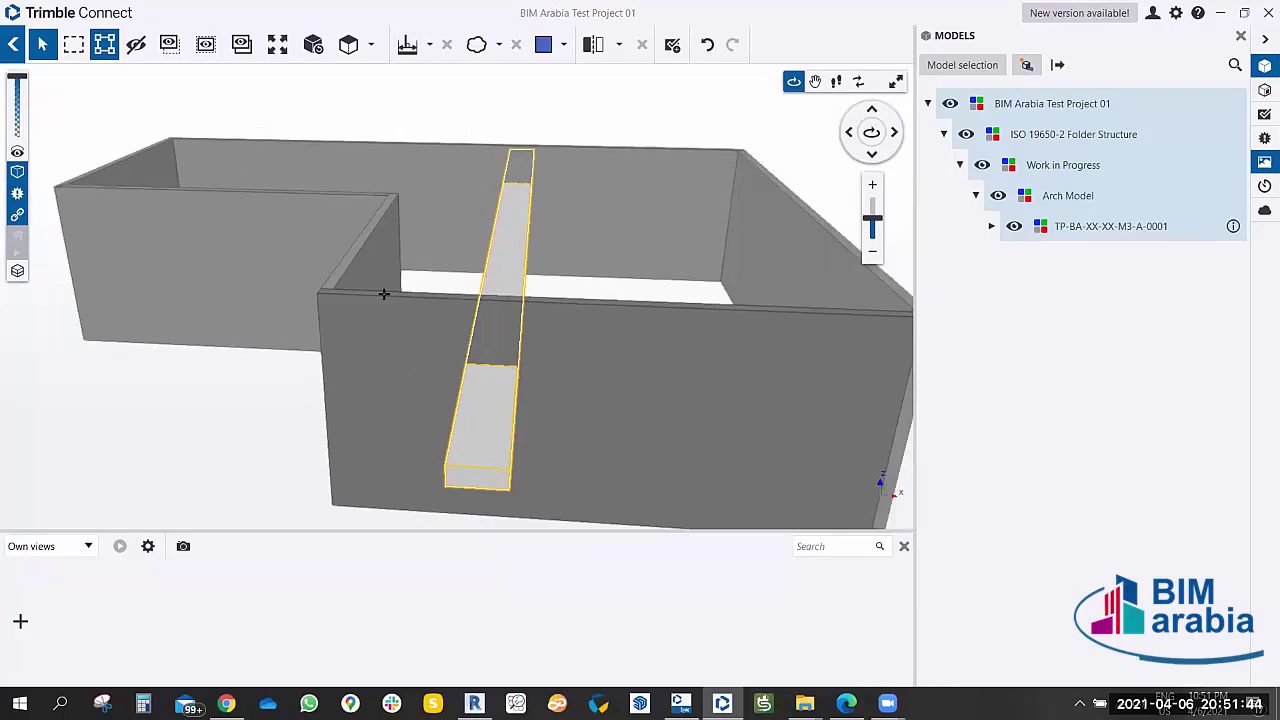
{"action": "left_click", "coordinate": [384, 293]}
{"action": "mouse_move", "coordinate": [463, 309]}
{"action": "left_mouse_down"}
{"action": "mouse_move", "coordinate": [469, 266]}
{"action": "mouse_move", "coordinate": [384, 367]}
{"action": "mouse_move", "coordinate": [577, 234]}
{"action": "mouse_move", "coordinate": [449, 331]}
{"action": "mouse_move", "coordinate": [380, 306]}
{"action": "mouse_move", "coordinate": [497, 143]}
{"action": "left_mouse_up"}
{"action": "scroll", "coordinate": [405, 310], "scroll_direction": "up", "scroll_amount": 3}
{"action": "left_click", "coordinate": [407, 44]}
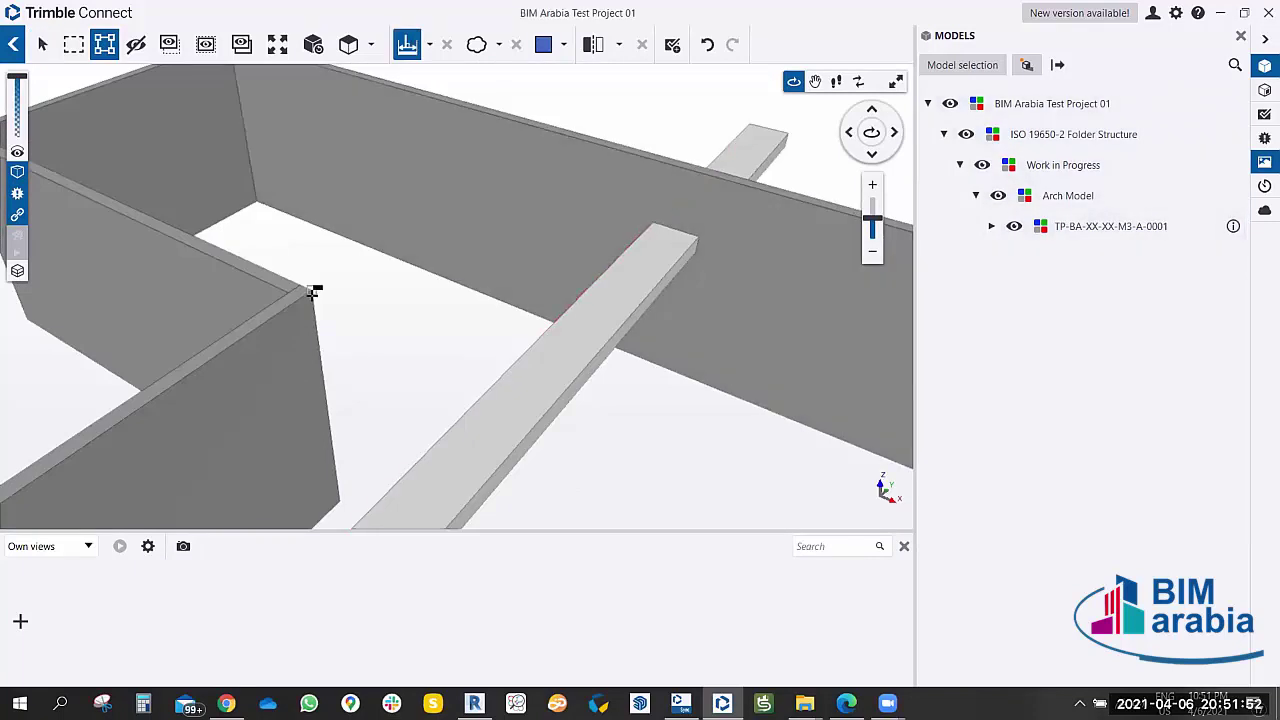
Measure 5800 mm from the inner wall corner to the opposite wall.
{"action": "left_click", "coordinate": [312, 292]}
{"action": "scroll", "coordinate": [337, 240], "scroll_direction": "down", "scroll_amount": 3}
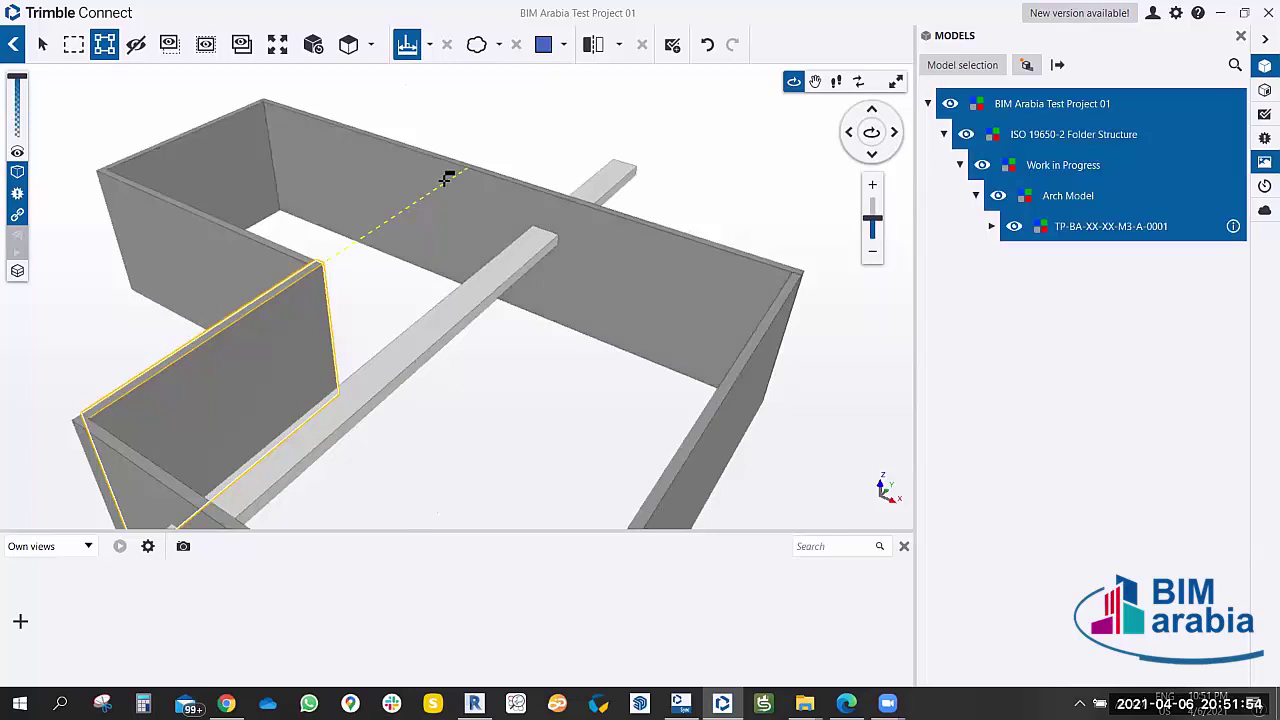
{"action": "left_click", "coordinate": [467, 167]}
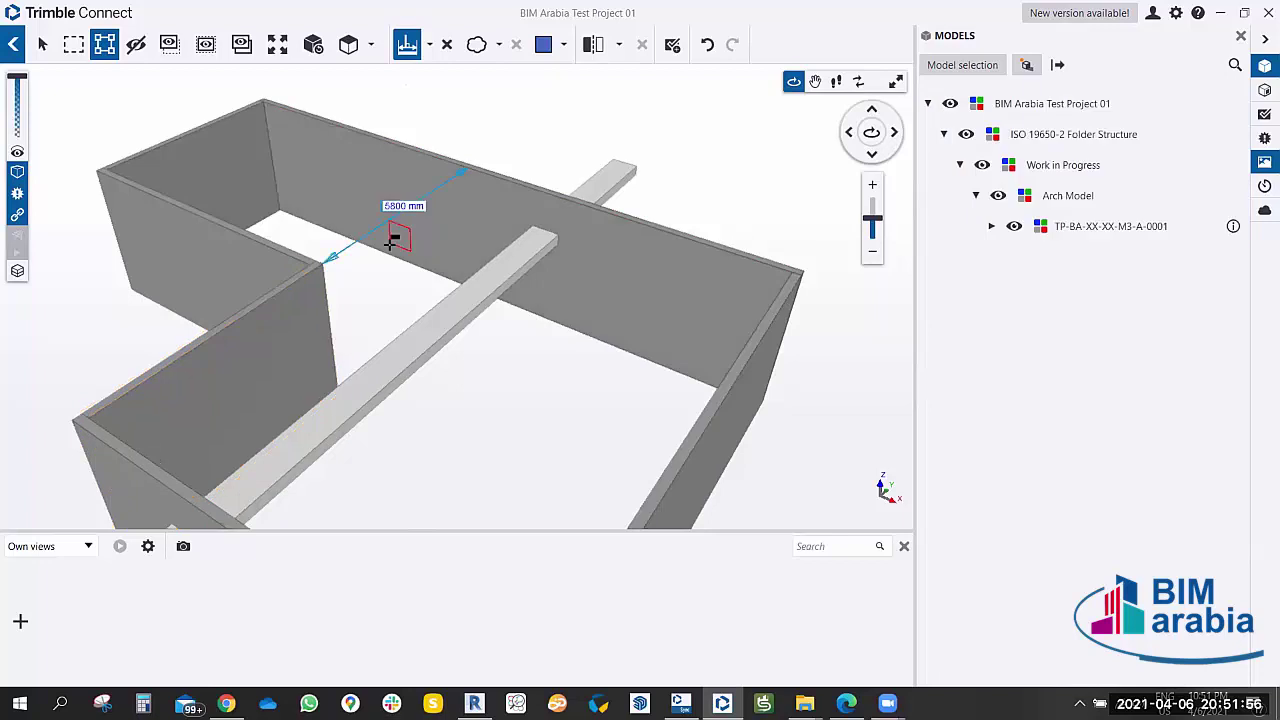
{"action": "scroll", "coordinate": [390, 270], "scroll_direction": "up", "scroll_amount": 2}
{"action": "scroll", "coordinate": [365, 286], "scroll_direction": "up", "scroll_amount": 2}
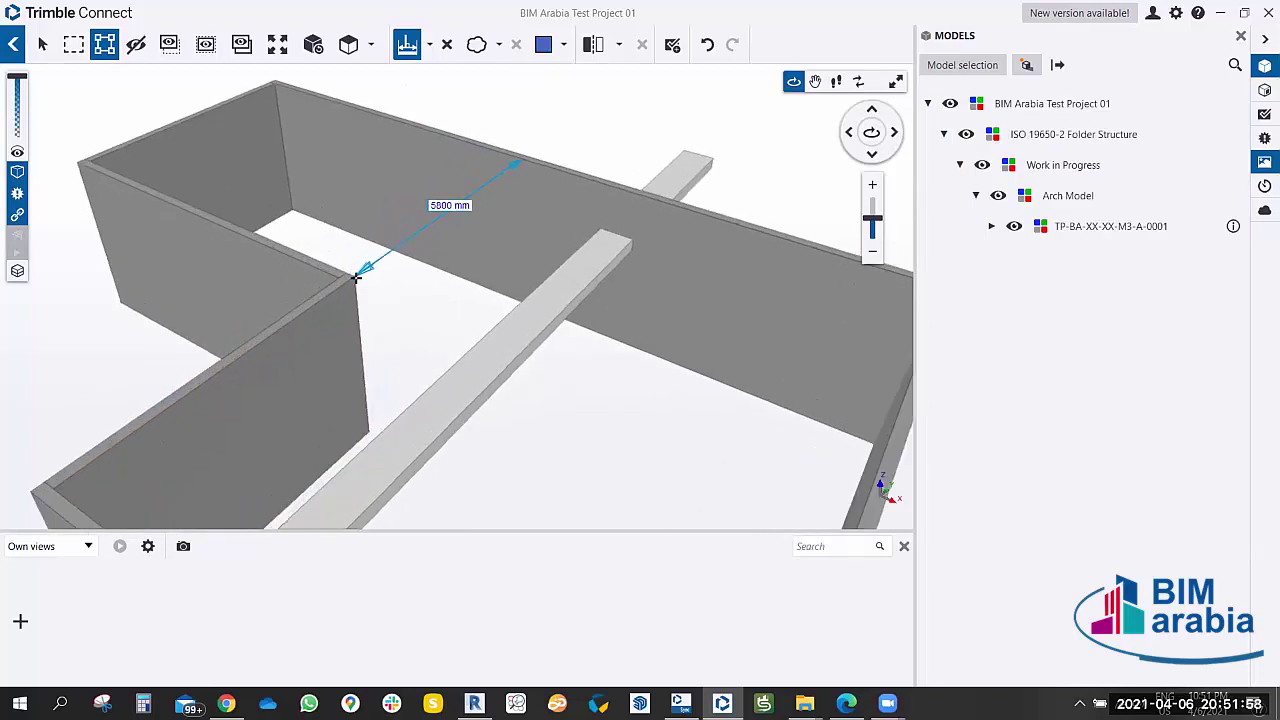
{"action": "scroll", "coordinate": [357, 277], "scroll_direction": "up", "scroll_amount": 1}
{"action": "scroll", "coordinate": [420, 270], "scroll_direction": "down", "scroll_amount": 3}
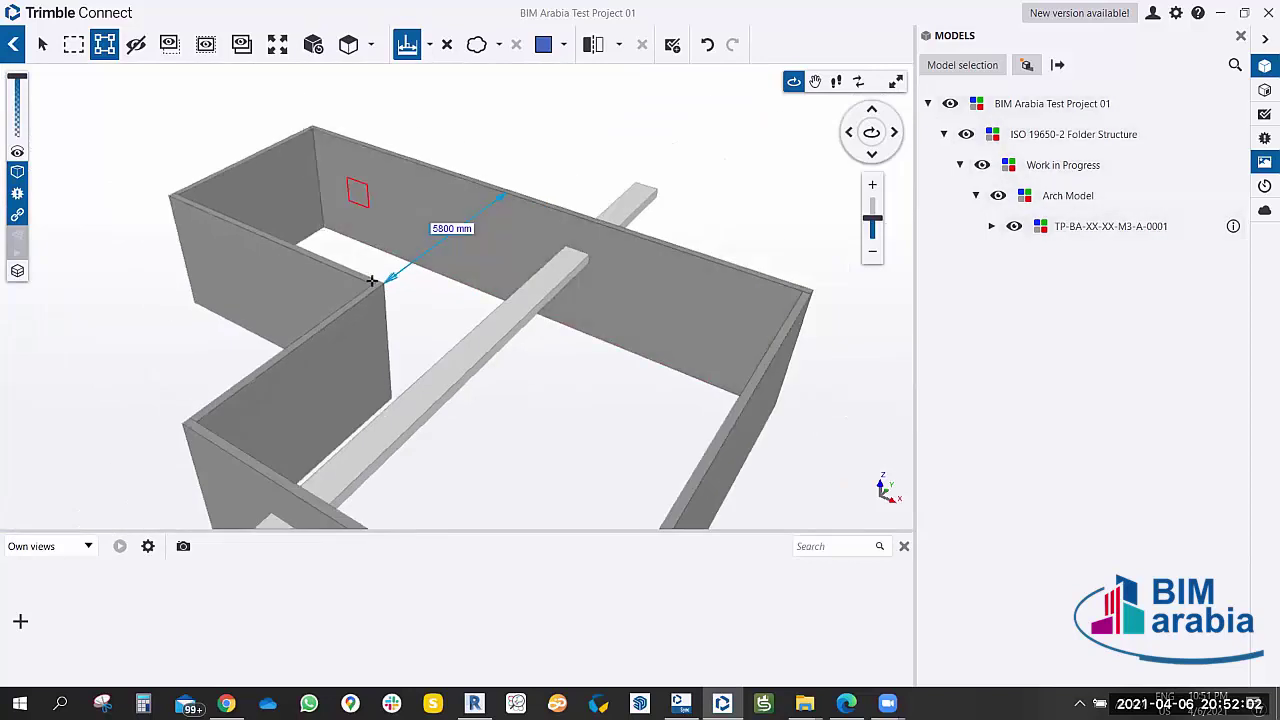
{"action": "left_click_drag", "start_coordinate": [354, 190], "coordinate": [391, 220]}
{"action": "mouse_move", "coordinate": [437, 275]}
{"action": "left_mouse_down"}
{"action": "mouse_move", "coordinate": [400, 306]}
{"action": "mouse_move", "coordinate": [394, 234]}
{"action": "left_mouse_up"}
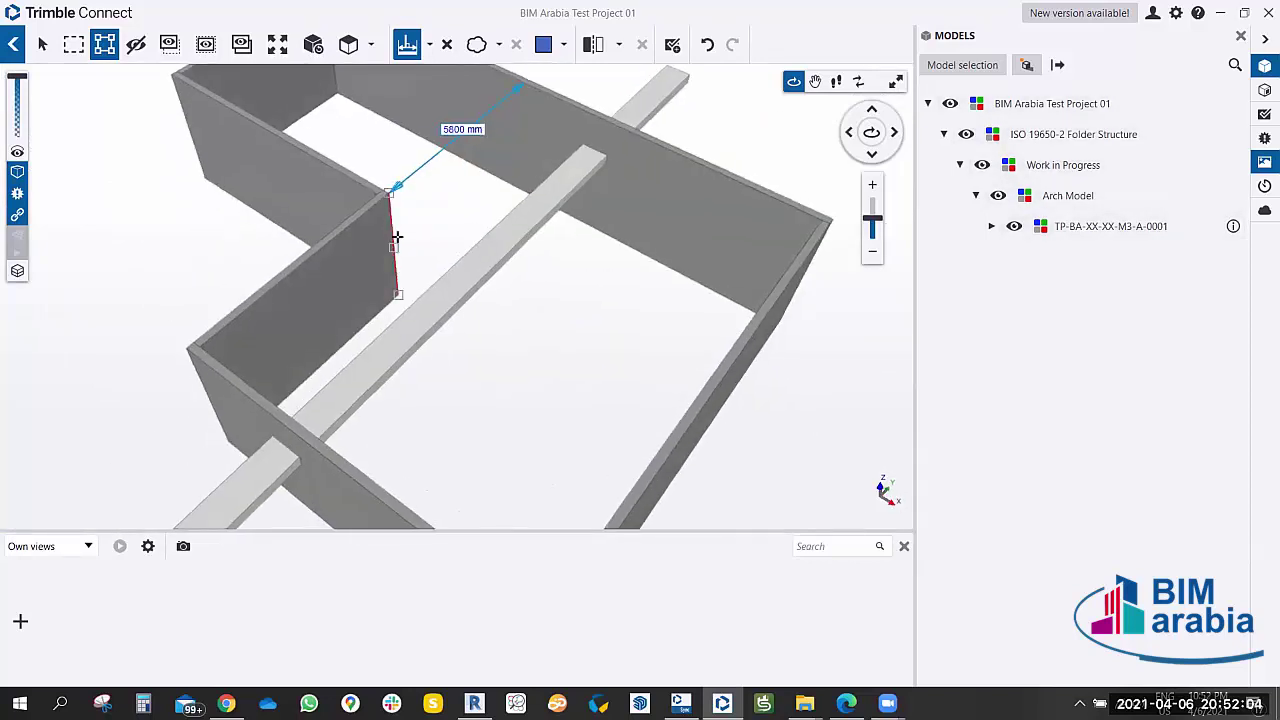
Add a second 5800 mm distance from the short wall's corner to the far wall.
{"action": "left_click", "coordinate": [407, 46]}
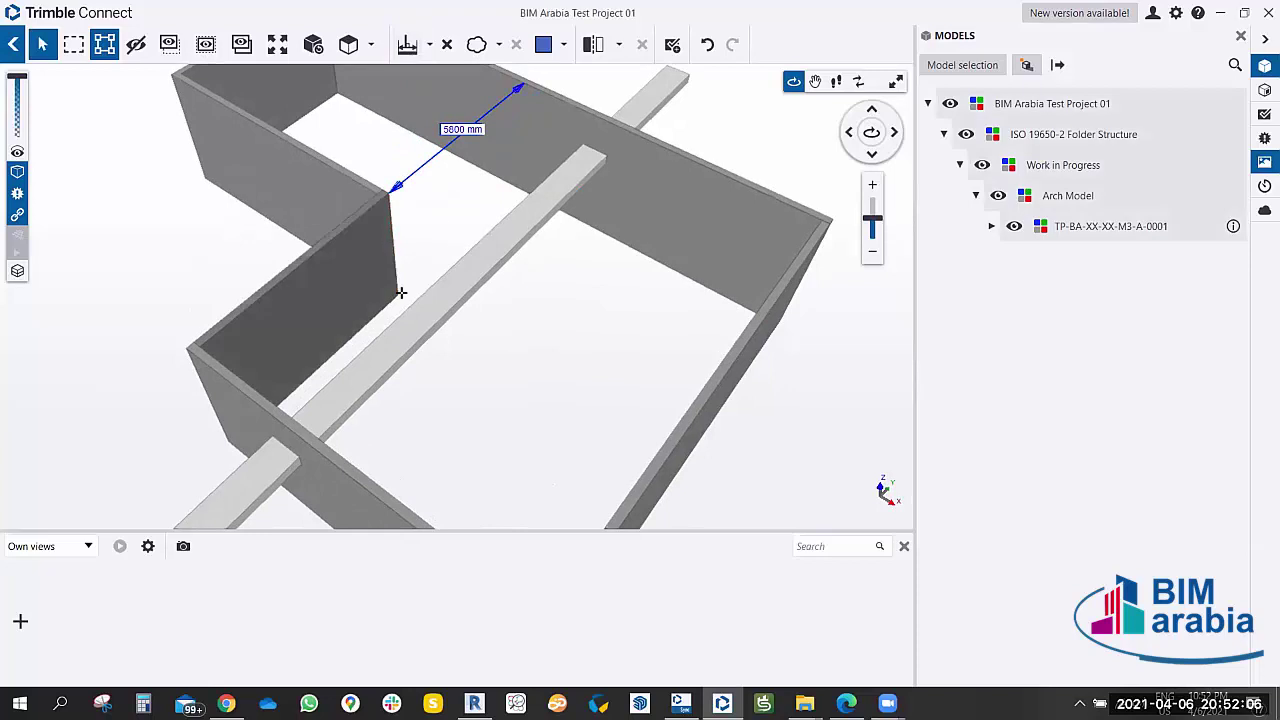
{"action": "scroll", "coordinate": [397, 294], "scroll_direction": "up", "scroll_amount": 3}
{"action": "scroll", "coordinate": [400, 294], "scroll_direction": "up", "scroll_amount": 3}
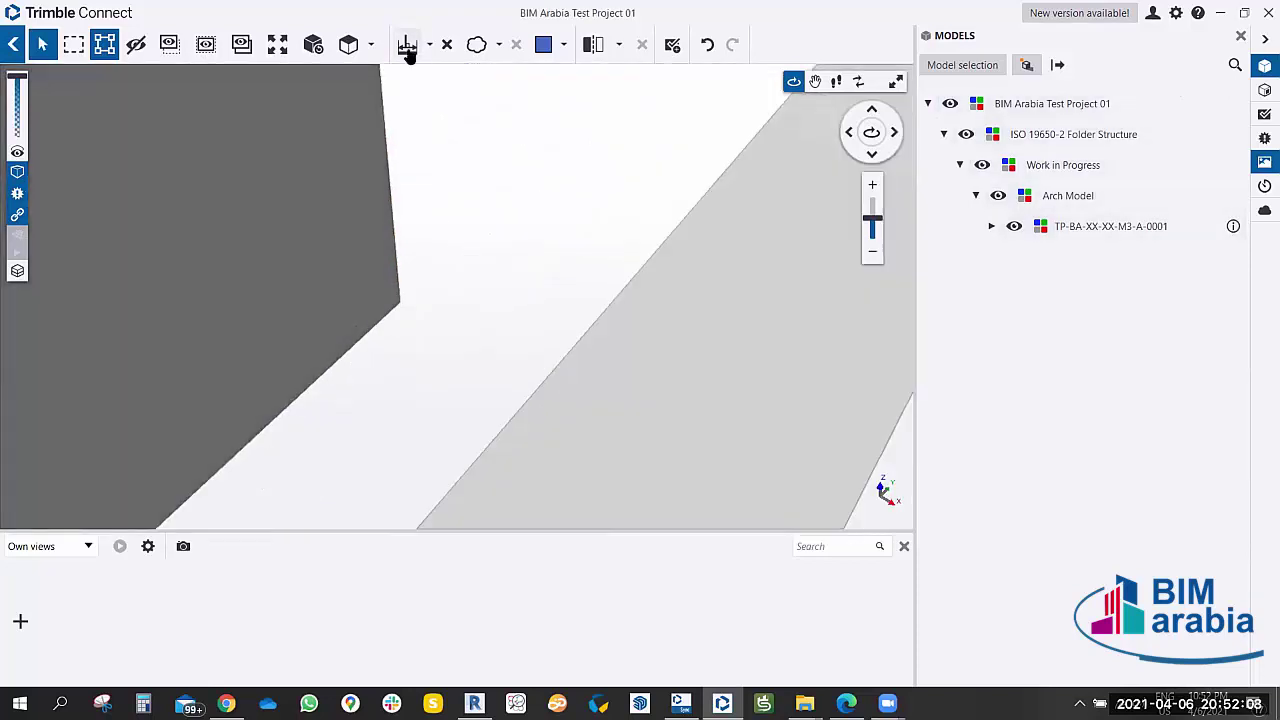
{"action": "left_click", "coordinate": [407, 45]}
{"action": "left_click", "coordinate": [406, 271]}
{"action": "scroll", "coordinate": [406, 271], "scroll_direction": "down", "scroll_amount": 3}
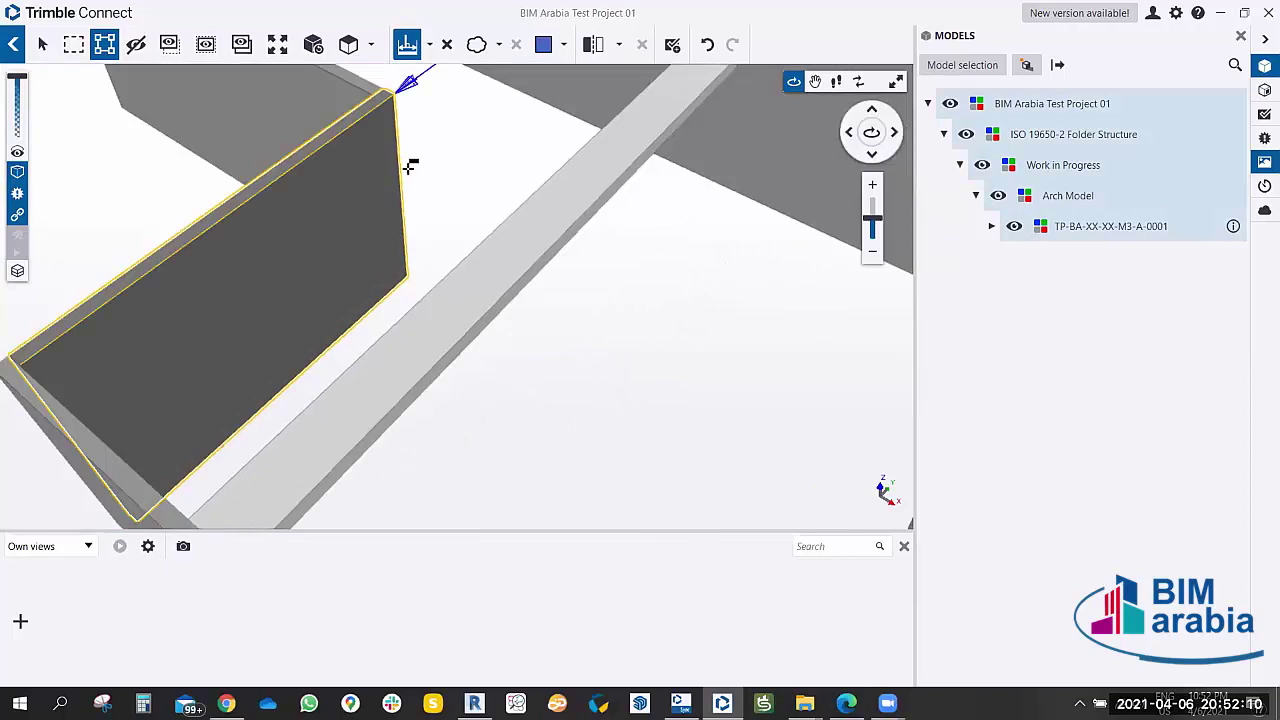
{"action": "scroll", "coordinate": [395, 120], "scroll_direction": "down", "scroll_amount": 5}
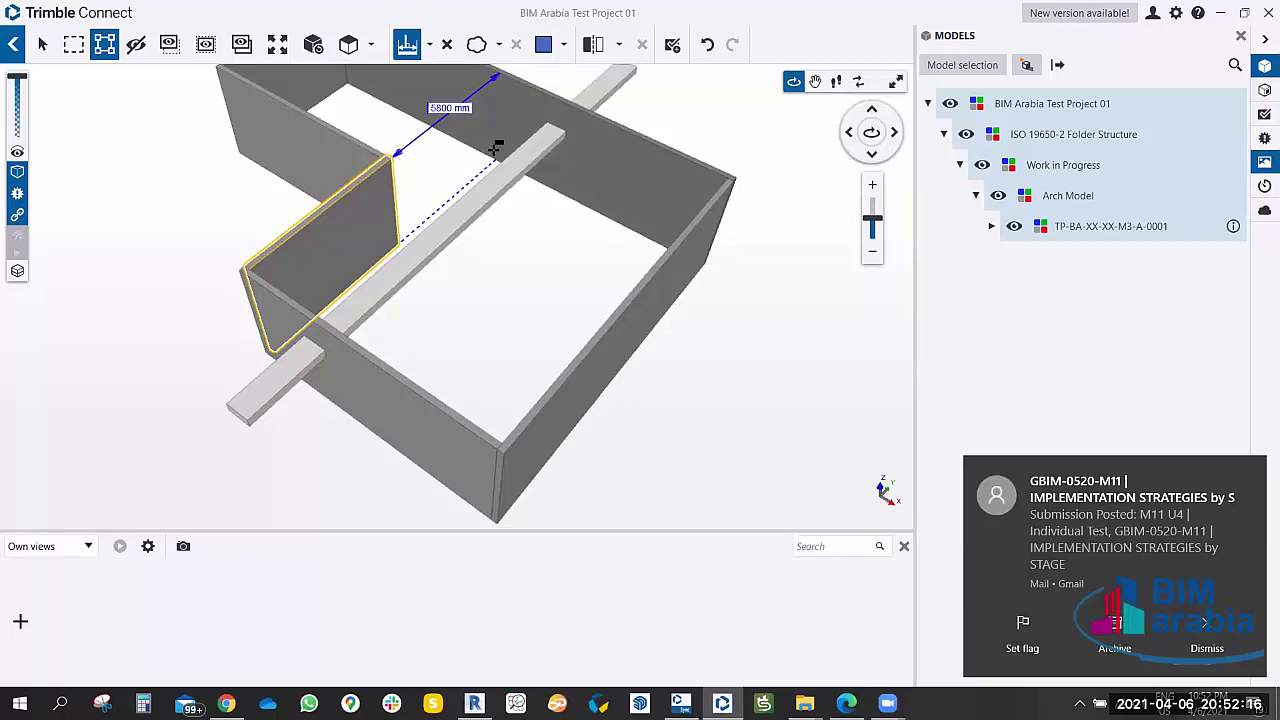
{"action": "left_click", "coordinate": [490, 148]}
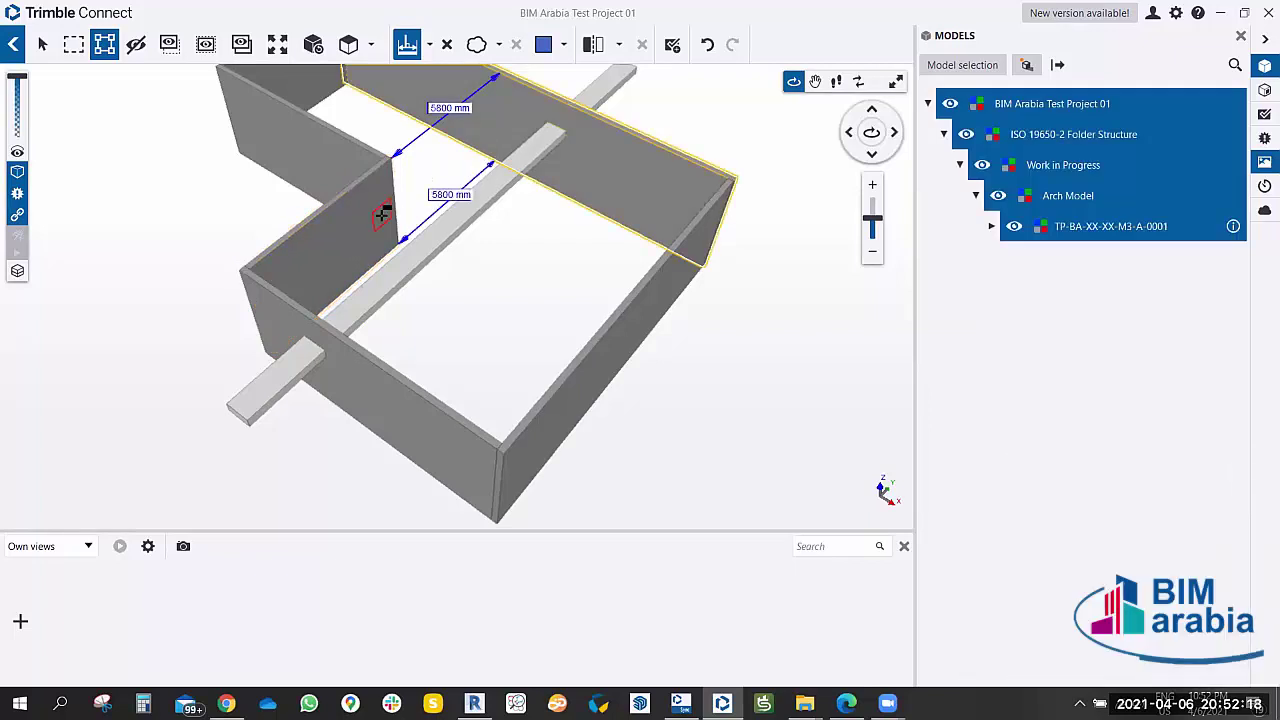
Measure the 2149 mm distance from the beam to the wall.
{"action": "mouse_move", "coordinate": [321, 303]}
{"action": "left_mouse_down"}
{"action": "mouse_move", "coordinate": [426, 351]}
{"action": "mouse_move", "coordinate": [451, 391]}
{"action": "mouse_move", "coordinate": [206, 297]}
{"action": "mouse_move", "coordinate": [220, 243]}
{"action": "mouse_move", "coordinate": [295, 292]}
{"action": "left_mouse_up"}
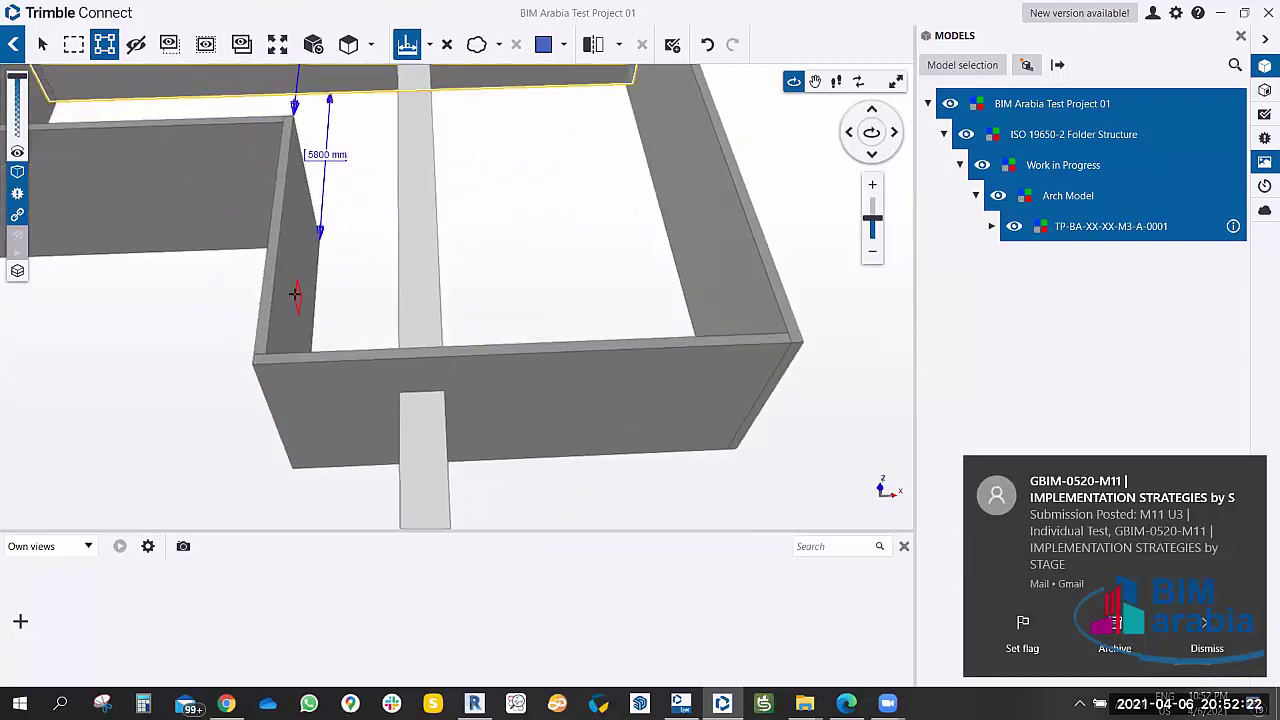
{"action": "left_click", "coordinate": [402, 272]}
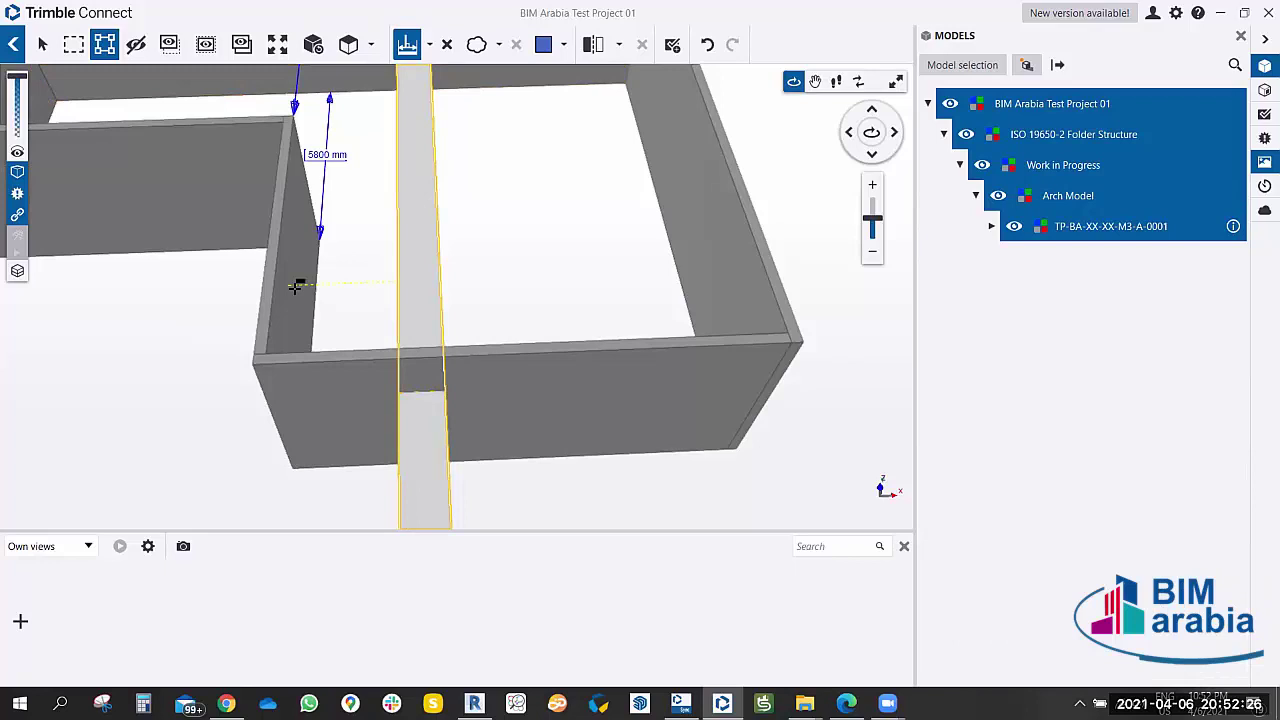
{"action": "left_click", "coordinate": [294, 287]}
{"action": "scroll", "coordinate": [480, 306], "scroll_direction": "up", "scroll_amount": 3}
{"action": "scroll", "coordinate": [531, 320], "scroll_direction": "up", "scroll_amount": 3}
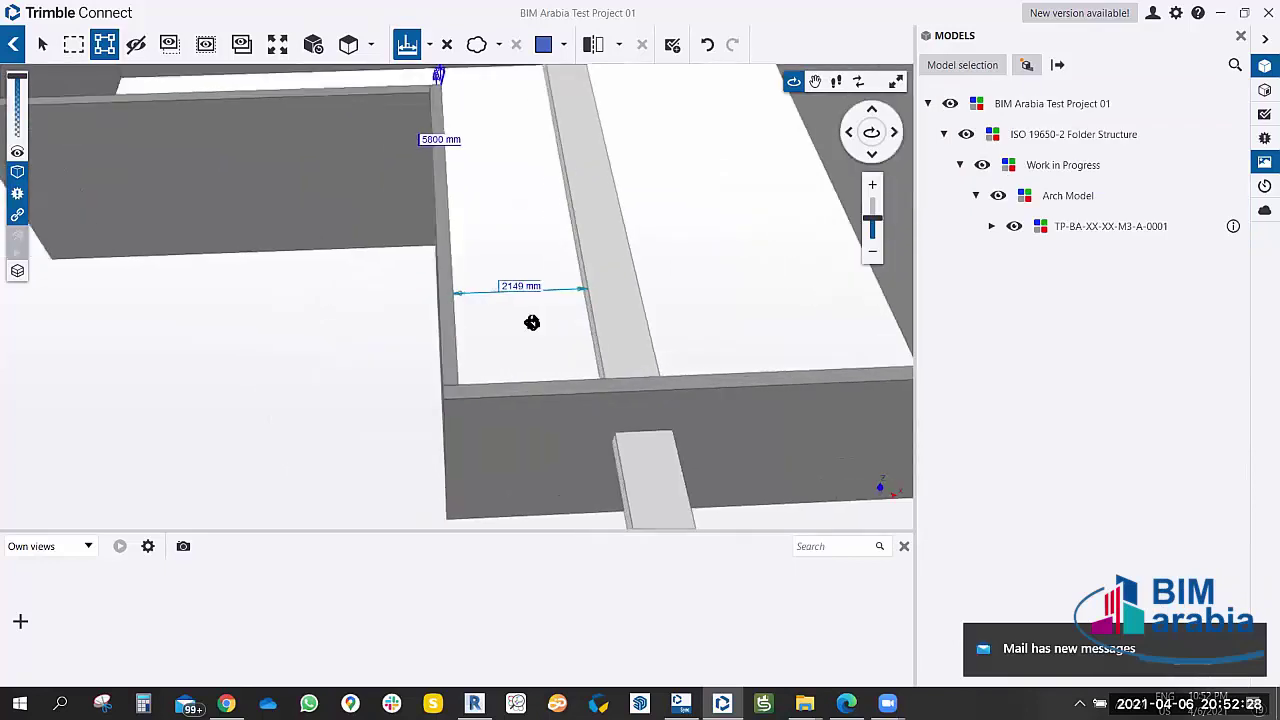
Orbit and zoom around the 2149 mm dimension to view the beam from the side.
{"action": "mouse_move", "coordinate": [531, 320]}
{"action": "left_mouse_down"}
{"action": "mouse_move", "coordinate": [549, 270]}
{"action": "mouse_move", "coordinate": [363, 309]}
{"action": "mouse_move", "coordinate": [260, 306]}
{"action": "mouse_move", "coordinate": [323, 286]}
{"action": "mouse_move", "coordinate": [150, 325]}
{"action": "mouse_move", "coordinate": [380, 374]}
{"action": "mouse_move", "coordinate": [352, 278]}
{"action": "left_mouse_up"}
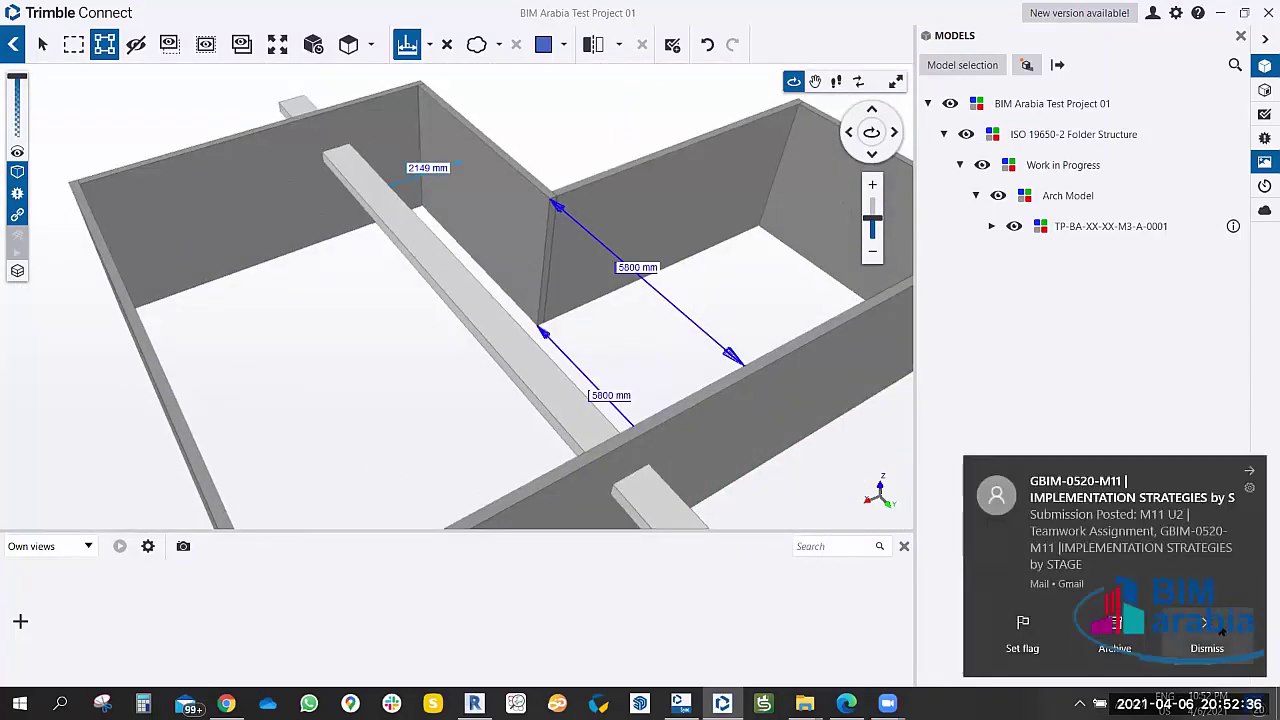
{"action": "left_click_drag", "start_coordinate": [408, 333], "coordinate": [391, 360]}
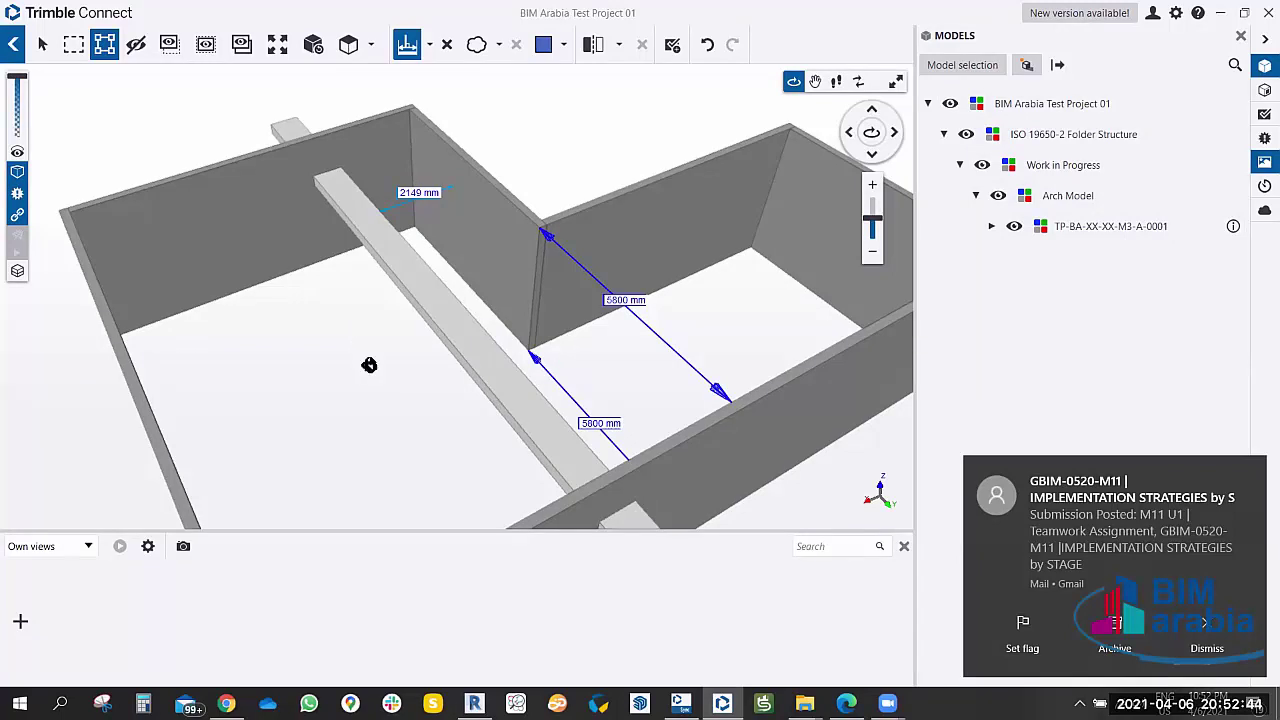
{"action": "mouse_move", "coordinate": [369, 365]}
{"action": "left_mouse_down"}
{"action": "mouse_move", "coordinate": [389, 354]}
{"action": "mouse_move", "coordinate": [349, 406]}
{"action": "mouse_move", "coordinate": [357, 391]}
{"action": "mouse_move", "coordinate": [260, 361]}
{"action": "left_mouse_up"}
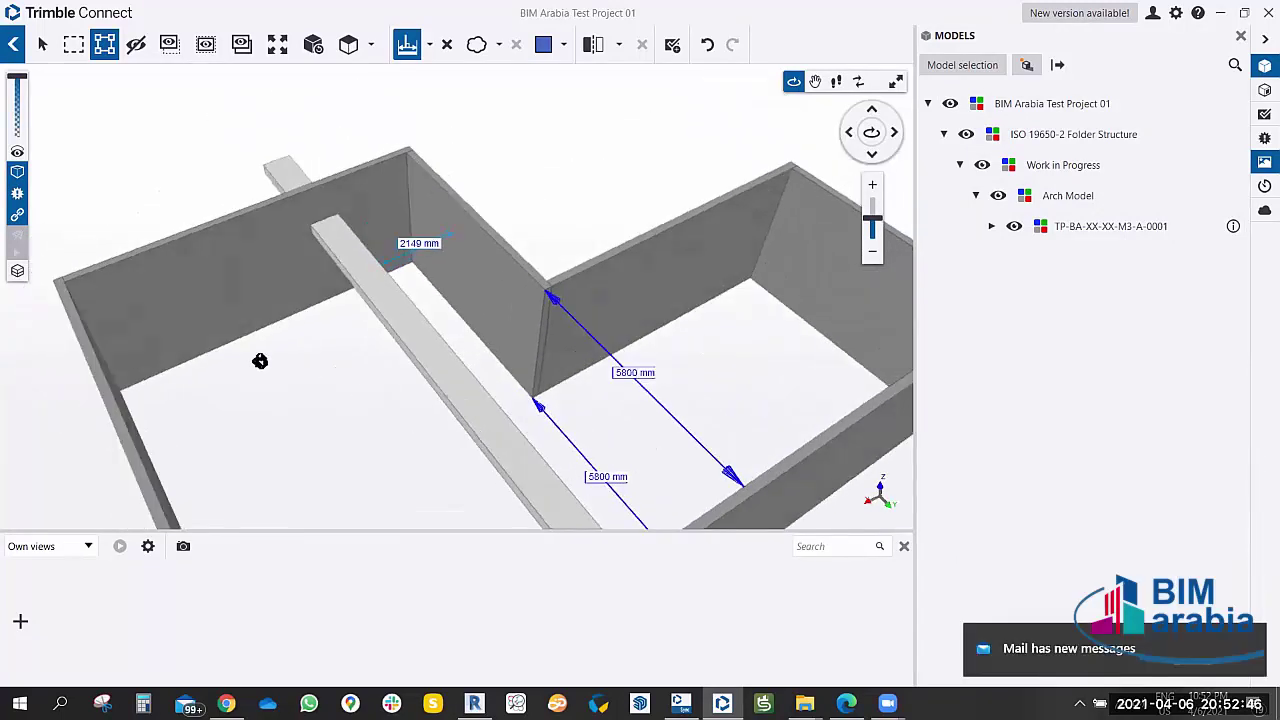
{"action": "scroll", "coordinate": [314, 346], "scroll_direction": "up", "scroll_amount": 1}
{"action": "scroll", "coordinate": [400, 263], "scroll_direction": "up", "scroll_amount": 2}
{"action": "scroll", "coordinate": [397, 277], "scroll_direction": "up", "scroll_amount": 3}
{"action": "scroll", "coordinate": [310, 308], "scroll_direction": "up", "scroll_amount": 2}
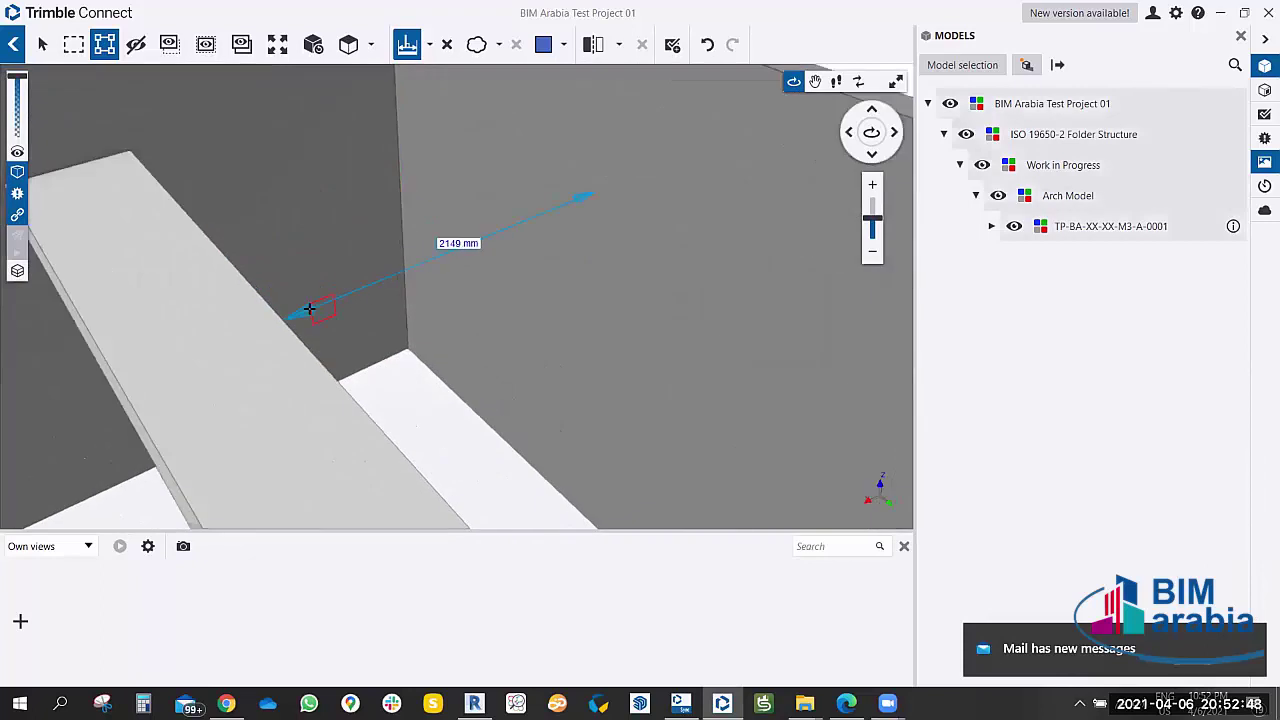
{"action": "scroll", "coordinate": [310, 308], "scroll_direction": "down", "scroll_amount": 3}
{"action": "mouse_move", "coordinate": [380, 318]}
{"action": "left_mouse_down"}
{"action": "mouse_move", "coordinate": [420, 297]}
{"action": "mouse_move", "coordinate": [392, 329]}
{"action": "left_mouse_up"}
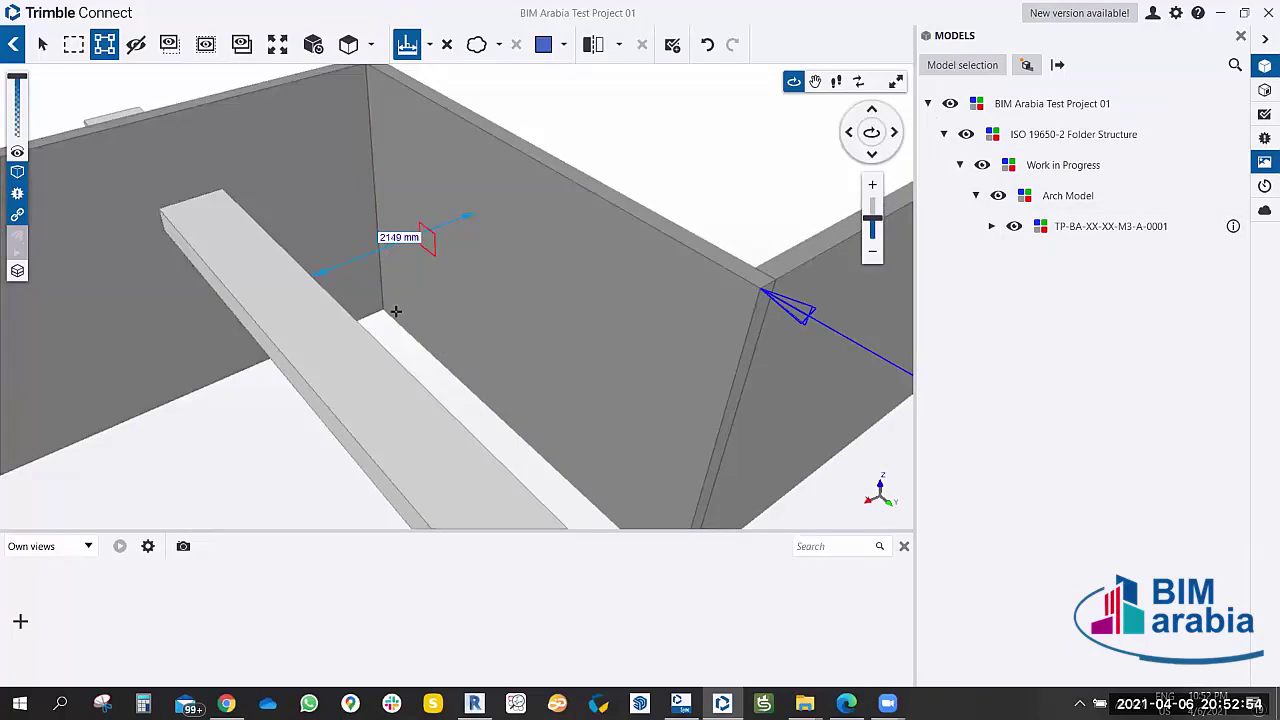
{"action": "scroll", "coordinate": [388, 376], "scroll_direction": "down", "scroll_amount": 3}
{"action": "mouse_move", "coordinate": [388, 376]}
{"action": "left_mouse_down"}
{"action": "mouse_move", "coordinate": [283, 349]}
{"action": "mouse_move", "coordinate": [486, 374]}
{"action": "mouse_move", "coordinate": [449, 263]}
{"action": "mouse_move", "coordinate": [331, 368]}
{"action": "mouse_move", "coordinate": [289, 357]}
{"action": "mouse_move", "coordinate": [366, 340]}
{"action": "mouse_move", "coordinate": [300, 394]}
{"action": "mouse_move", "coordinate": [436, 228]}
{"action": "mouse_move", "coordinate": [417, 269]}
{"action": "mouse_move", "coordinate": [437, 297]}
{"action": "mouse_move", "coordinate": [480, 269]}
{"action": "left_mouse_up"}
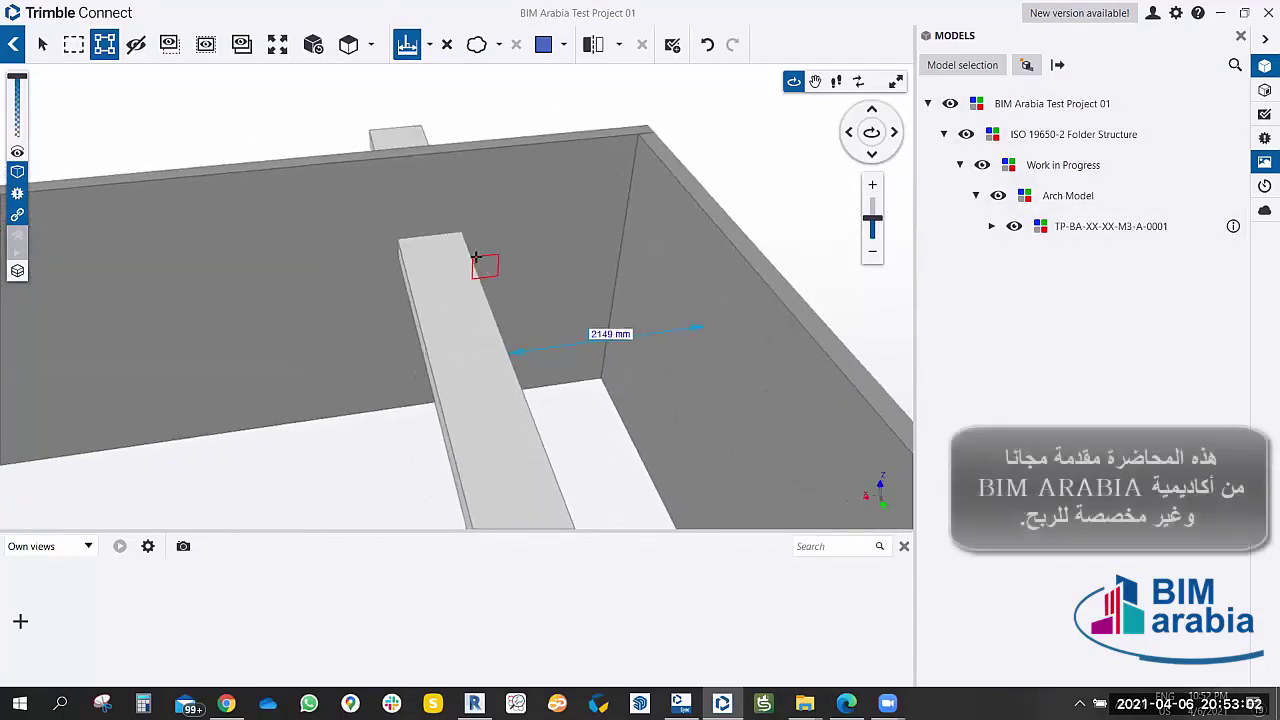
{"action": "scroll", "coordinate": [477, 232], "scroll_direction": "up", "scroll_amount": 2}
{"action": "scroll", "coordinate": [466, 266], "scroll_direction": "up", "scroll_amount": 2}
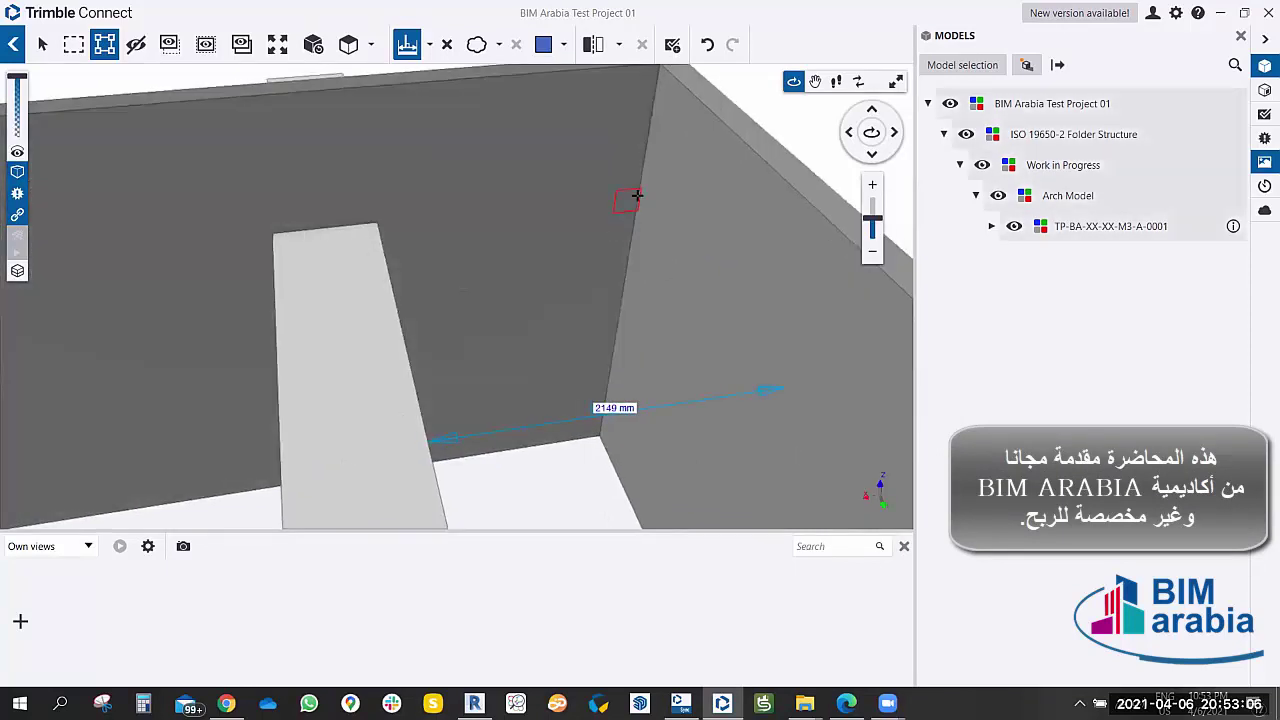
{"action": "scroll", "coordinate": [434, 286], "scroll_direction": "down", "scroll_amount": 3}
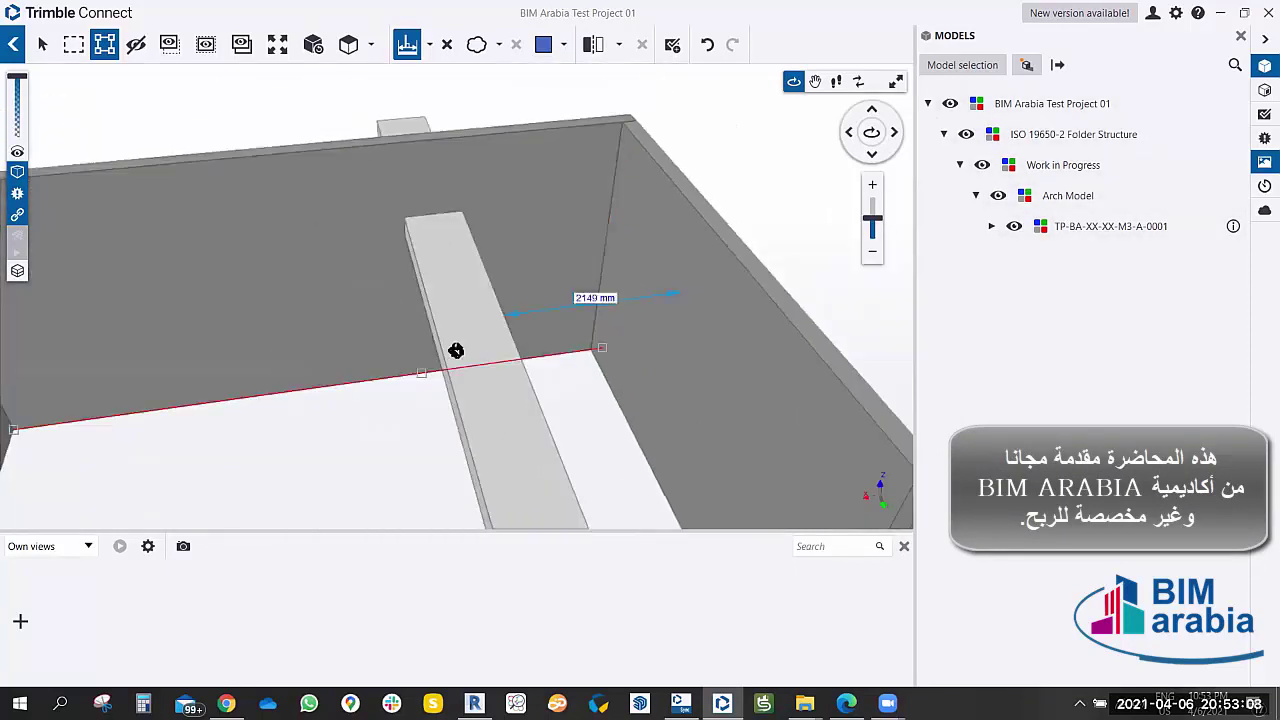
{"action": "mouse_move", "coordinate": [451, 351]}
{"action": "left_mouse_down"}
{"action": "mouse_move", "coordinate": [462, 428]}
{"action": "mouse_move", "coordinate": [451, 446]}
{"action": "mouse_move", "coordinate": [471, 306]}
{"action": "mouse_move", "coordinate": [397, 394]}
{"action": "mouse_move", "coordinate": [348, 353]}
{"action": "mouse_move", "coordinate": [469, 234]}
{"action": "mouse_move", "coordinate": [449, 240]}
{"action": "left_mouse_up"}
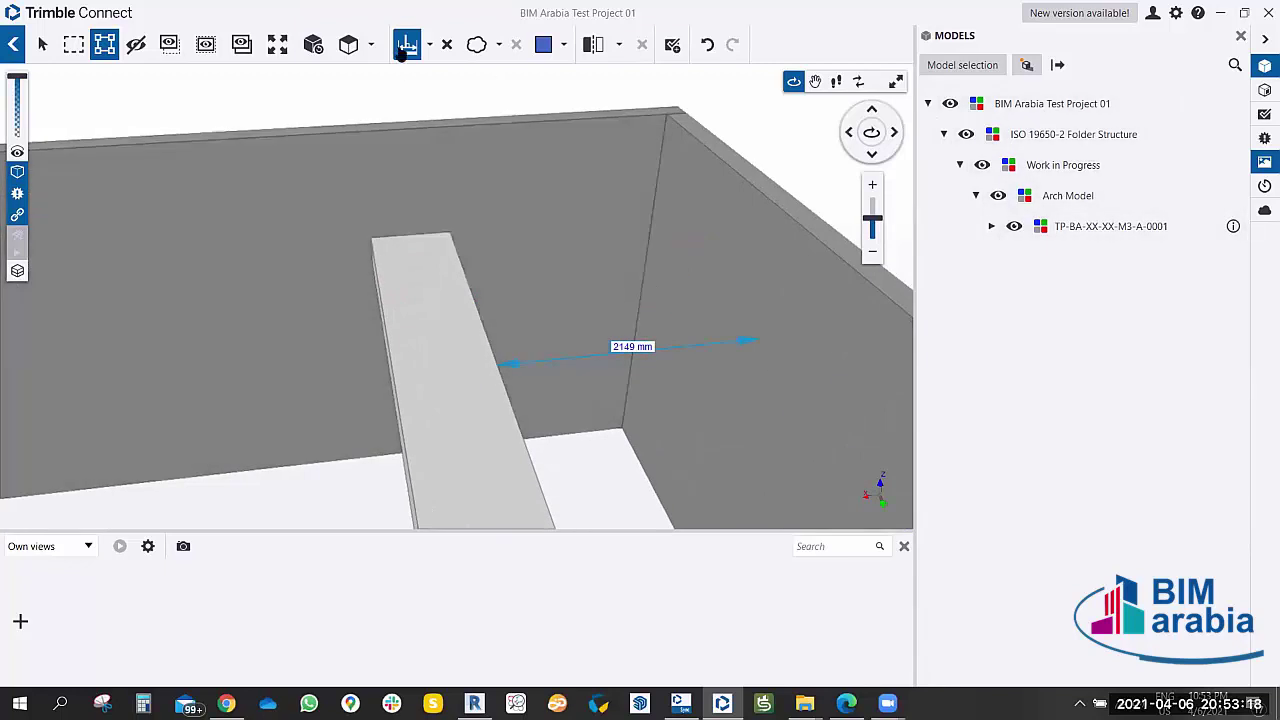
Measure 6657 mm from the beam's top corner to the back wall's left edge.
{"action": "left_click", "coordinate": [404, 48]}
{"action": "left_click", "coordinate": [455, 254]}
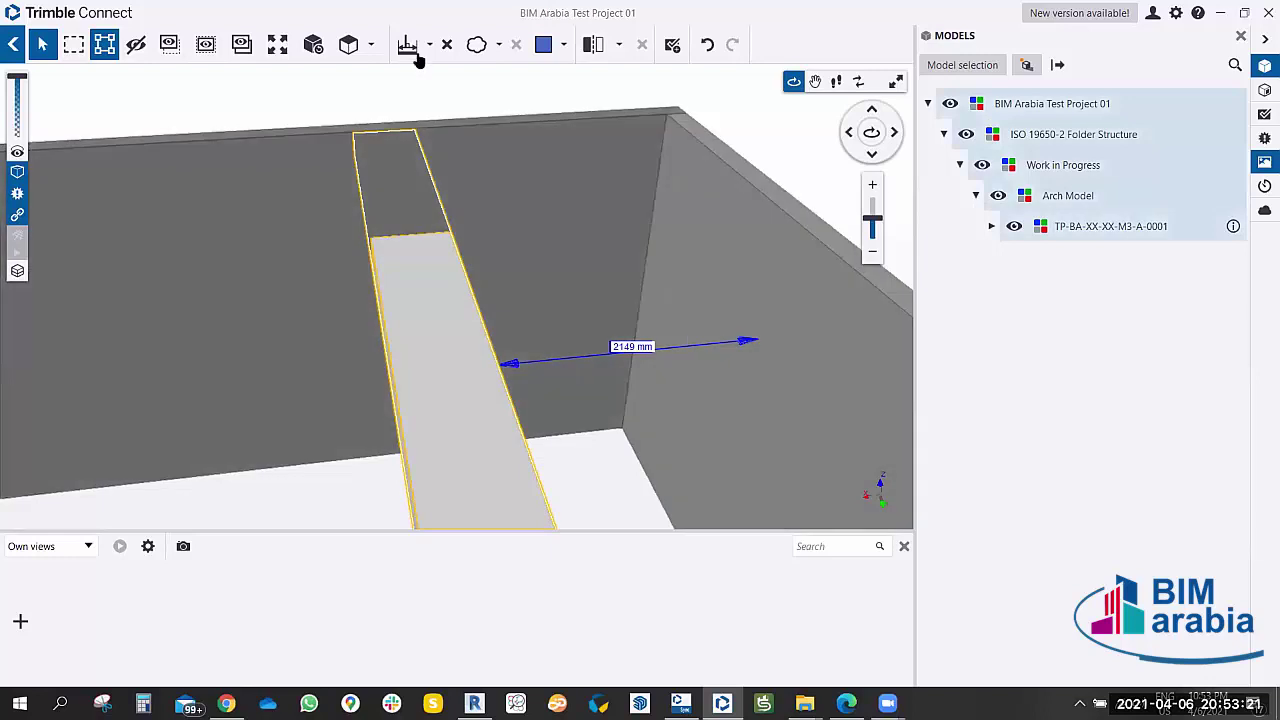
{"action": "left_click", "coordinate": [412, 52]}
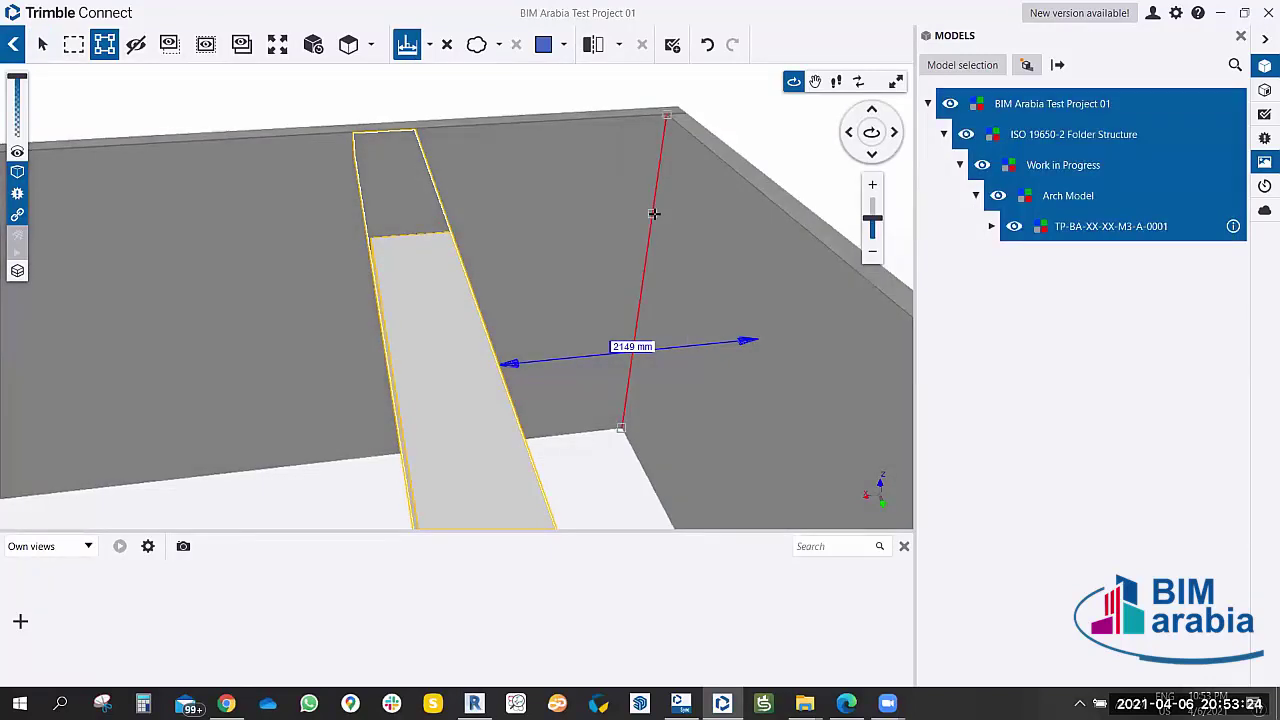
{"action": "left_click", "coordinate": [450, 236]}
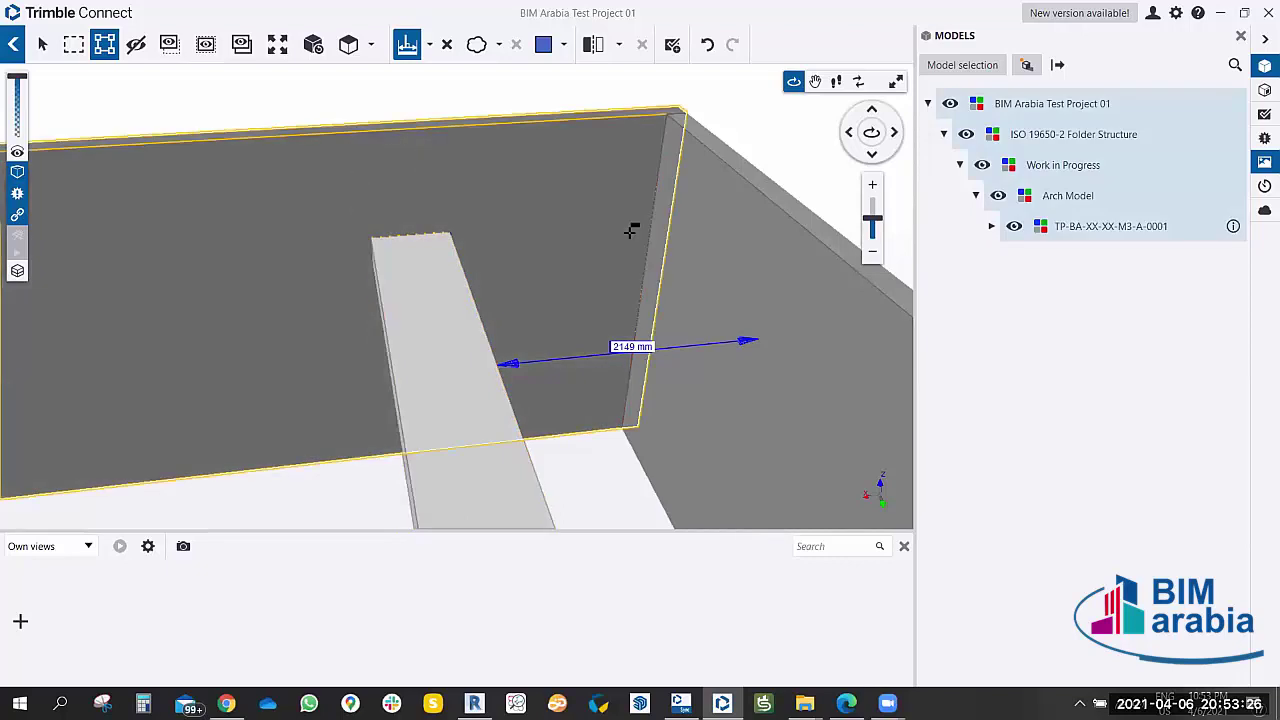
{"action": "left_click", "coordinate": [652, 222]}
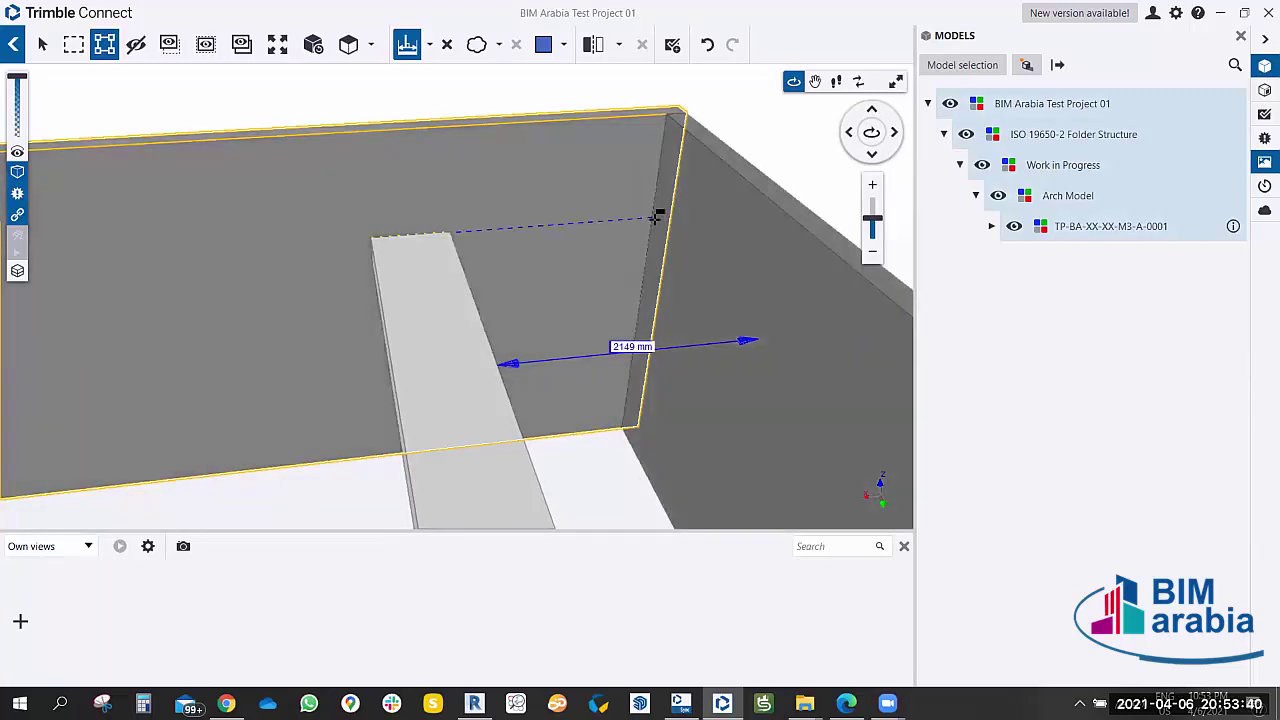
{"action": "scroll", "coordinate": [655, 217], "scroll_direction": "down", "scroll_amount": 3}
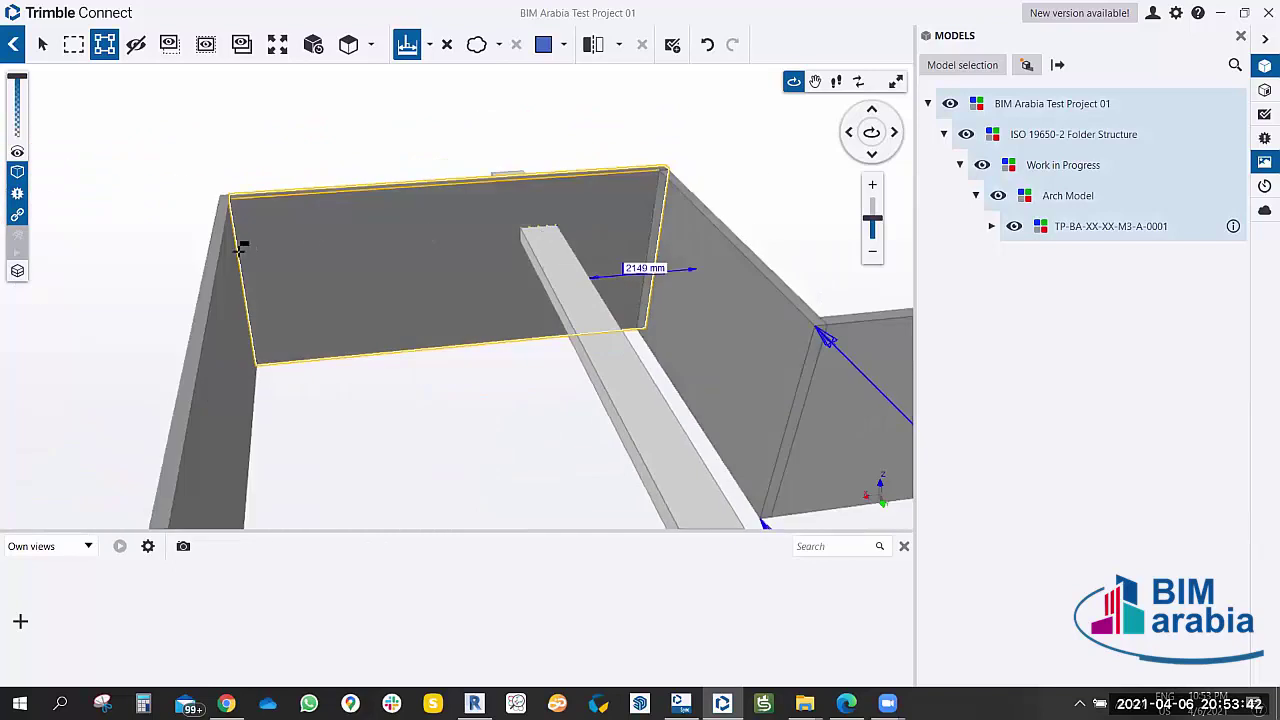
{"action": "scroll", "coordinate": [233, 240], "scroll_direction": "up", "scroll_amount": 2}
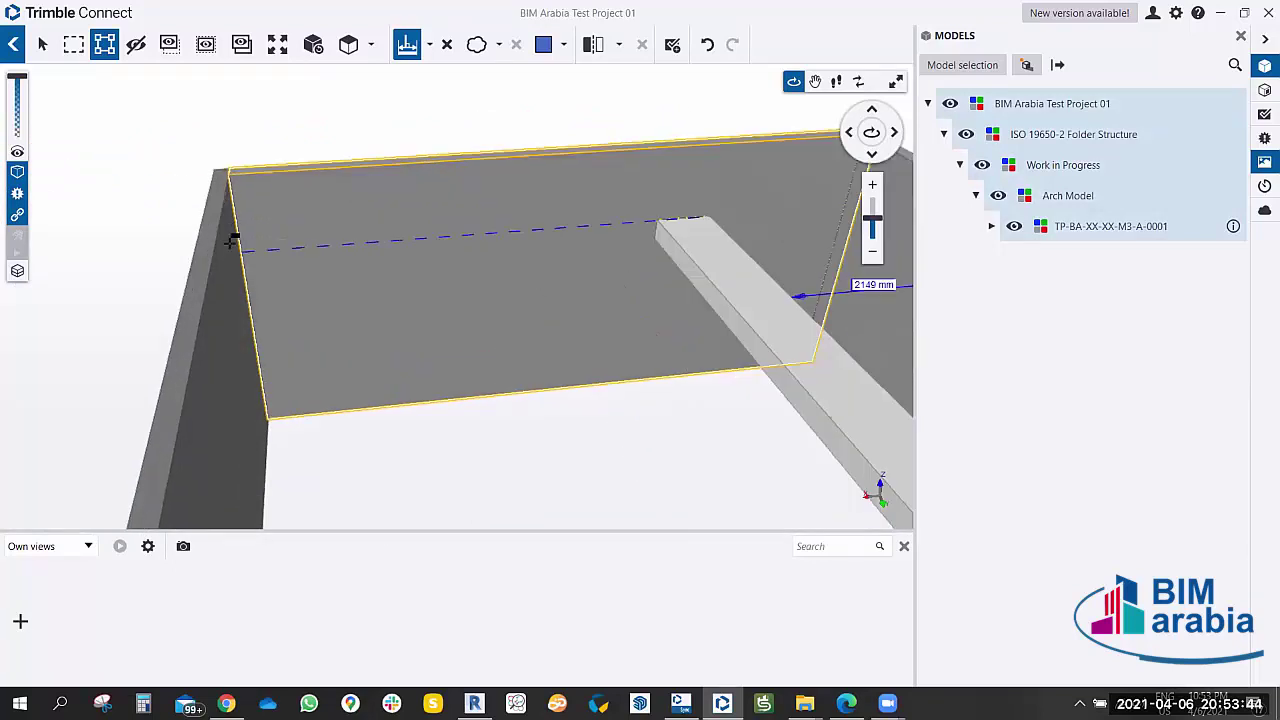
{"action": "scroll", "coordinate": [234, 240], "scroll_direction": "down", "scroll_amount": 1}
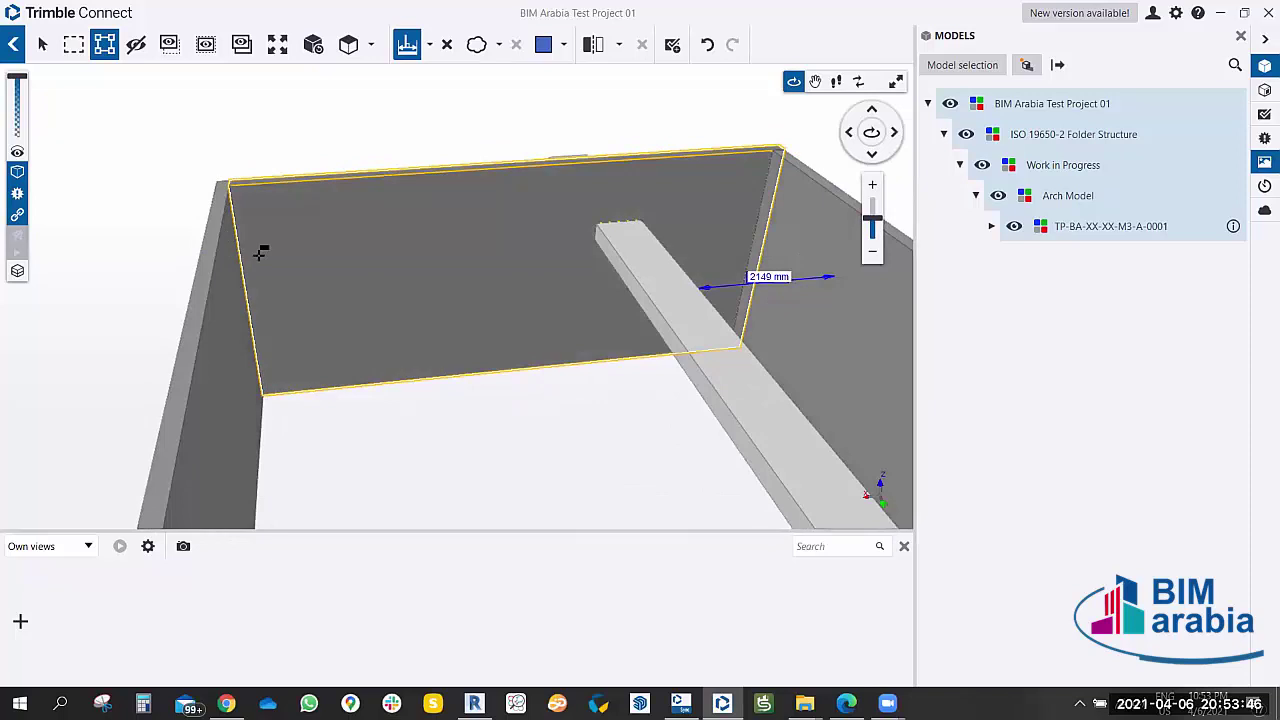
{"action": "left_click", "coordinate": [237, 248]}
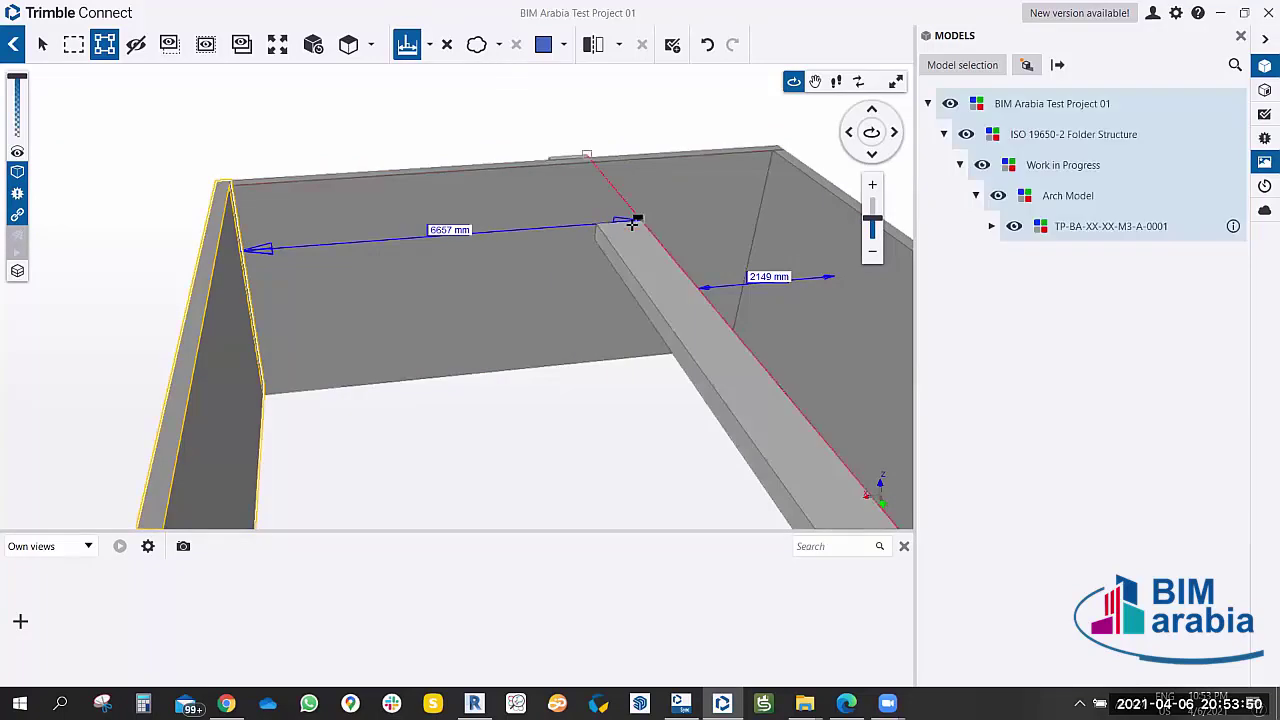
Add a 2949 mm distance from the beam end to the far wall edge, then orbit out to an overview.
{"action": "left_click", "coordinate": [598, 220]}
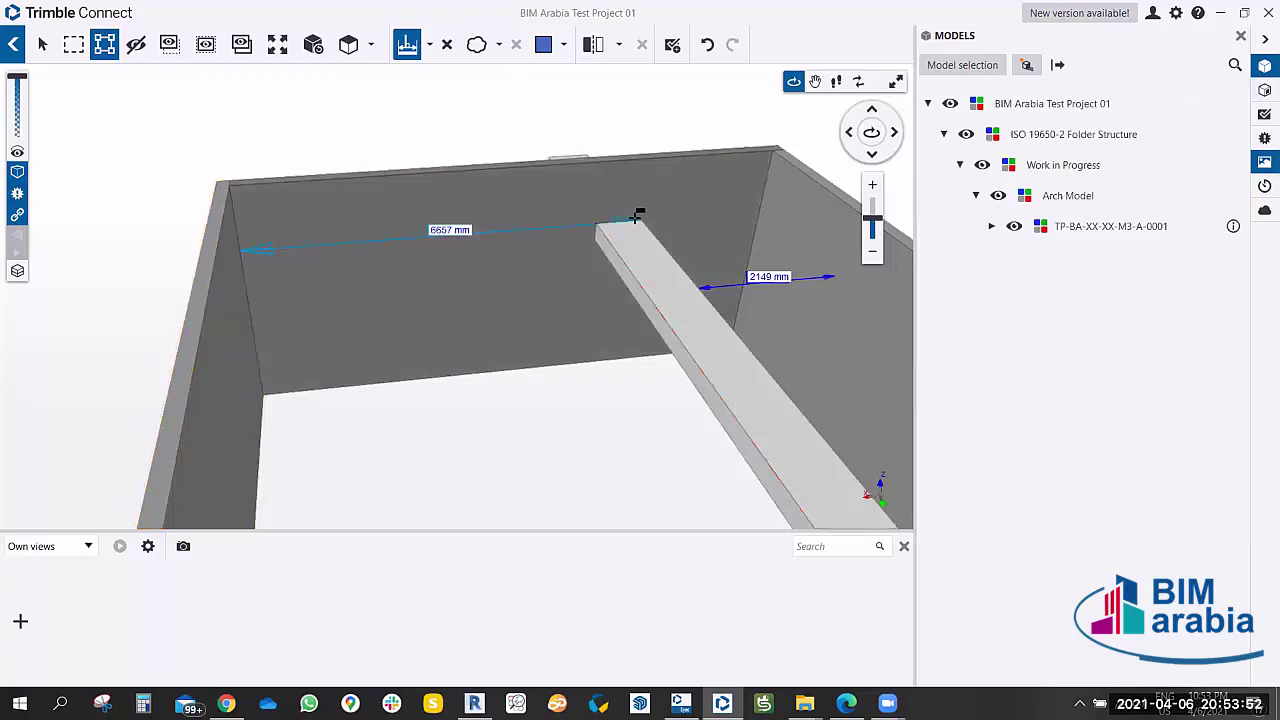
{"action": "left_click", "coordinate": [757, 203]}
{"action": "scroll", "coordinate": [700, 210], "scroll_direction": "down", "scroll_amount": 2}
{"action": "scroll", "coordinate": [600, 250], "scroll_direction": "up", "scroll_amount": 5}
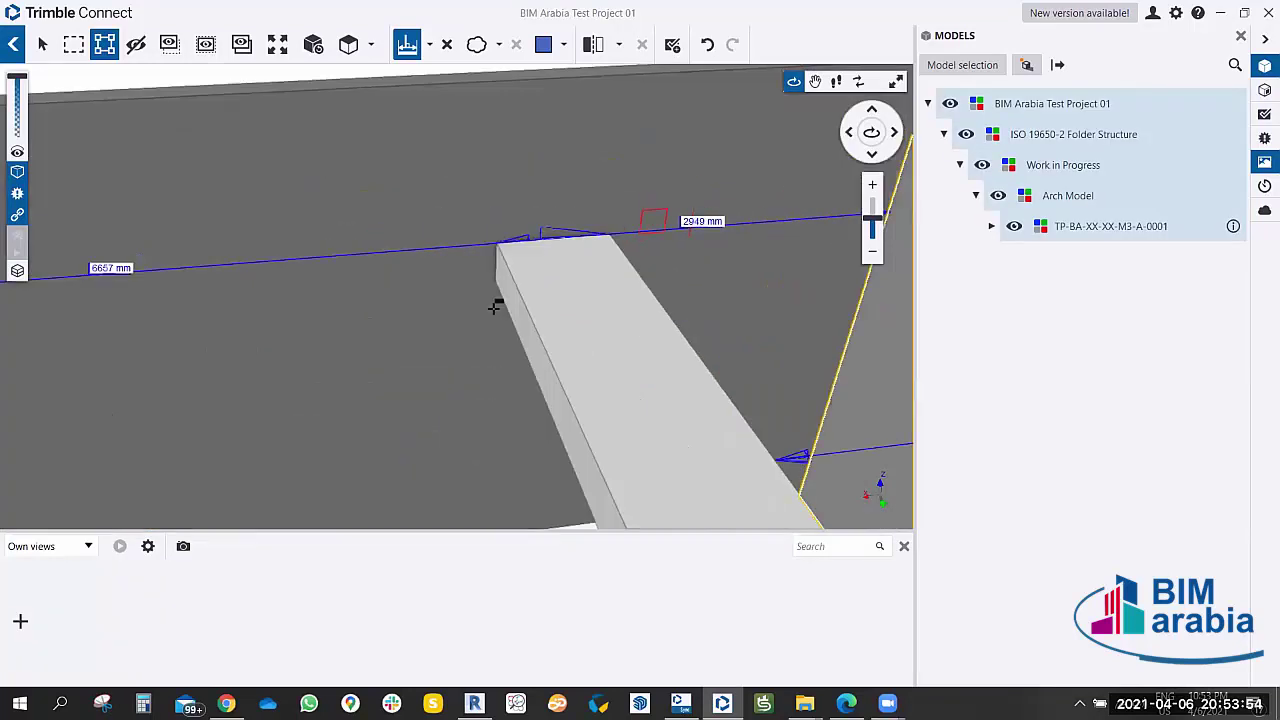
{"action": "scroll", "coordinate": [528, 272], "scroll_direction": "down", "scroll_amount": 5}
{"action": "scroll", "coordinate": [528, 272], "scroll_direction": "up", "scroll_amount": 5}
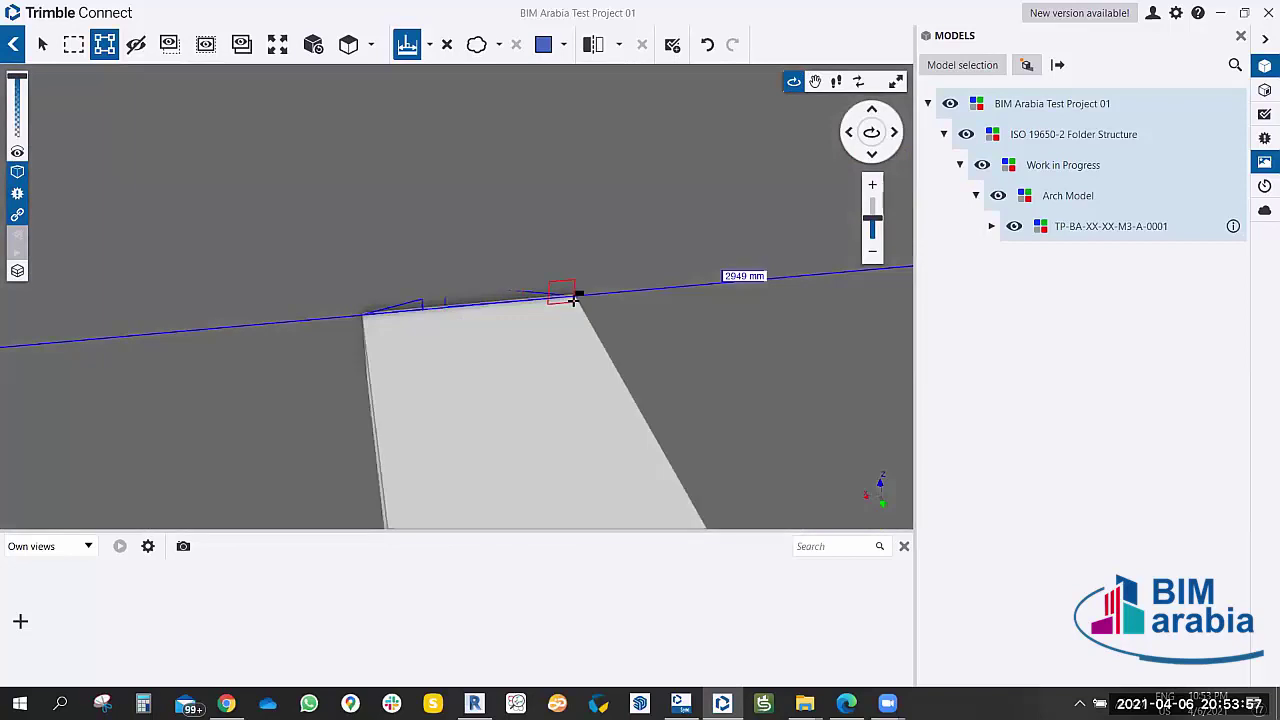
{"action": "left_click", "coordinate": [573, 299]}
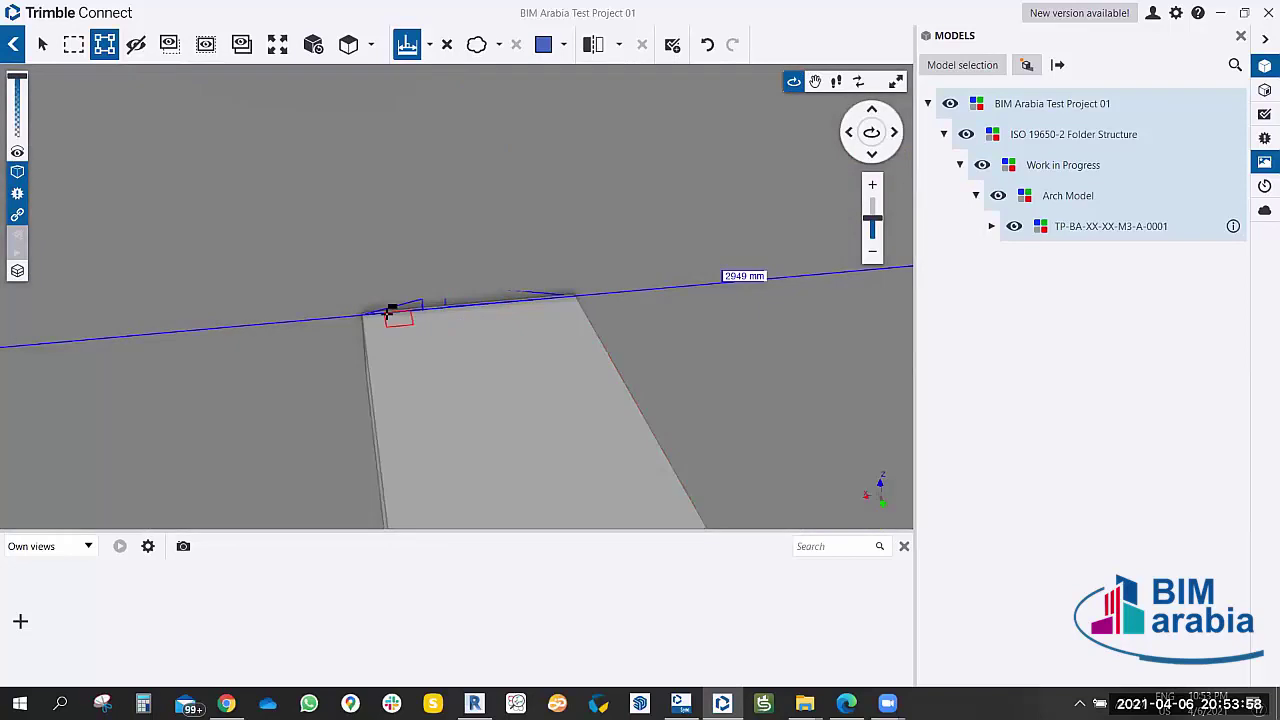
{"action": "scroll", "coordinate": [405, 315], "scroll_direction": "down", "scroll_amount": 3}
{"action": "scroll", "coordinate": [411, 317], "scroll_direction": "down", "scroll_amount": 2}
{"action": "mouse_move", "coordinate": [411, 317]}
{"action": "left_mouse_down"}
{"action": "mouse_move", "coordinate": [446, 380]}
{"action": "mouse_move", "coordinate": [503, 397]}
{"action": "mouse_move", "coordinate": [378, 402]}
{"action": "mouse_move", "coordinate": [411, 409]}
{"action": "mouse_move", "coordinate": [406, 391]}
{"action": "mouse_move", "coordinate": [466, 437]}
{"action": "mouse_move", "coordinate": [472, 402]}
{"action": "left_mouse_up"}
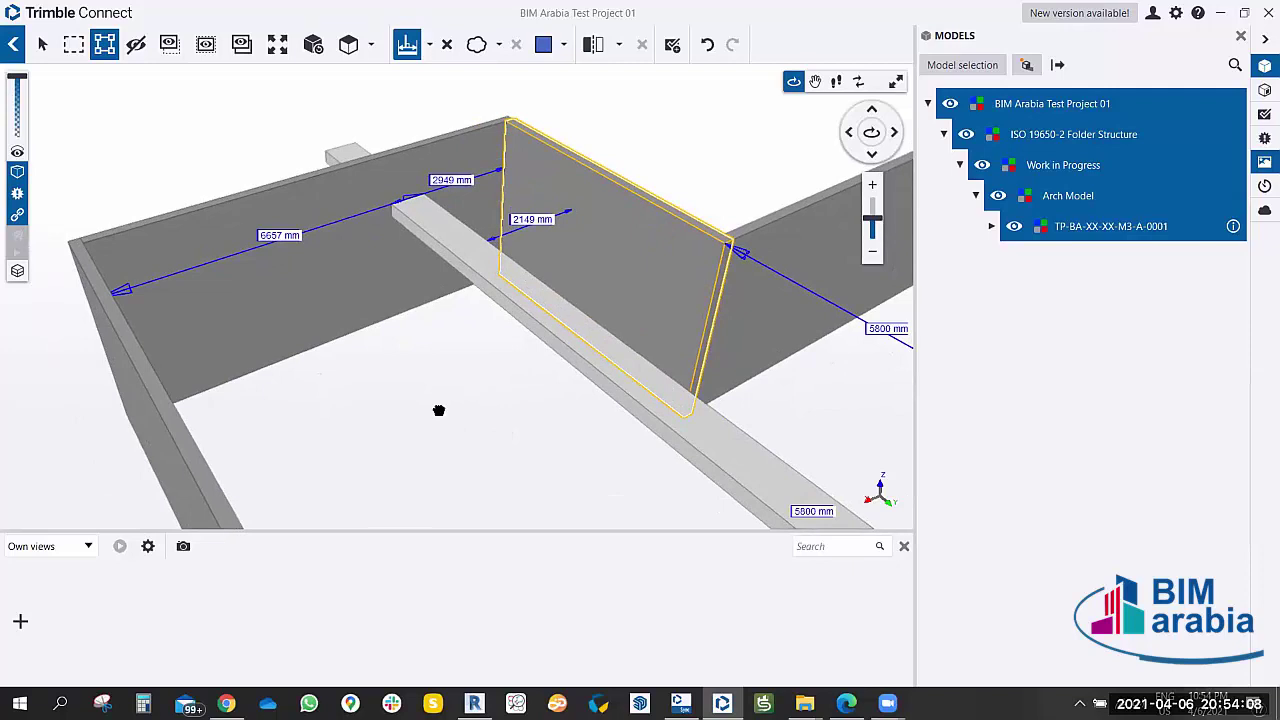
Create a ToDo from the view titled 'Checking dimensions', described 'please confrim the dimensions'.
{"action": "left_click_drag", "start_coordinate": [438, 410], "coordinate": [440, 410]}
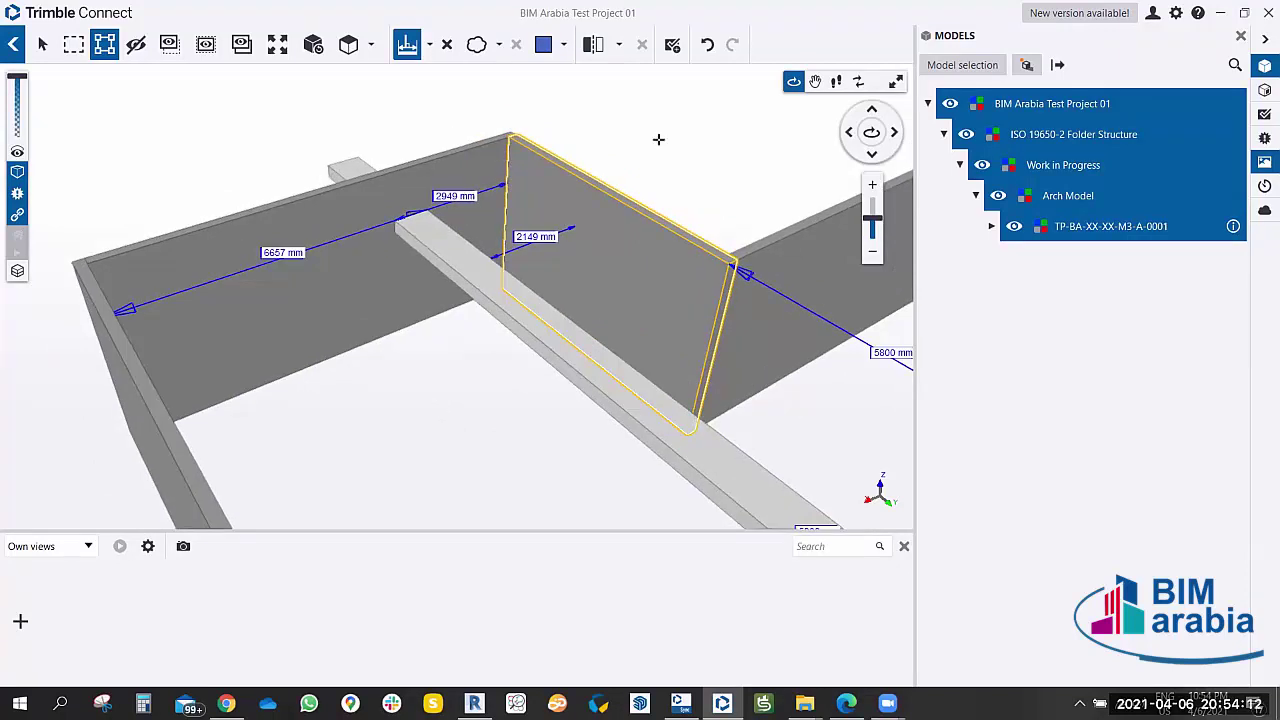
{"action": "left_click", "coordinate": [672, 46]}
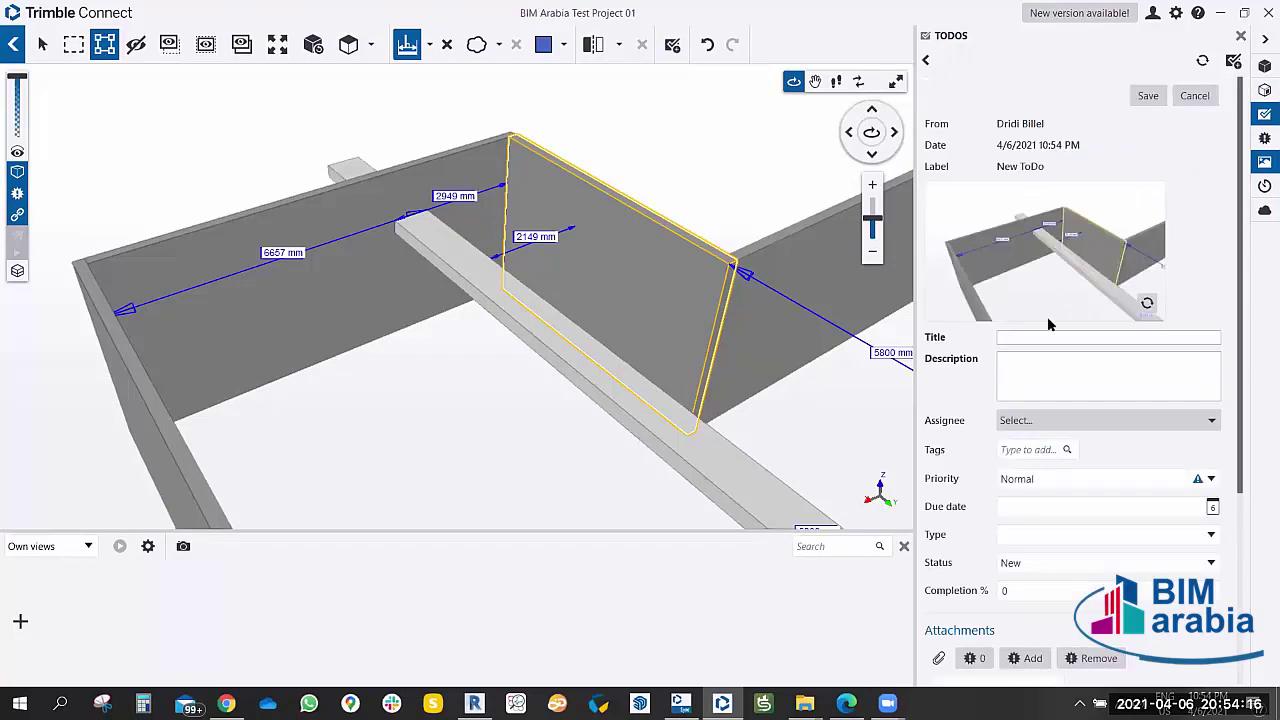
{"action": "left_click", "coordinate": [1030, 336]}
{"action": "type", "text": "Checking dimensions"}
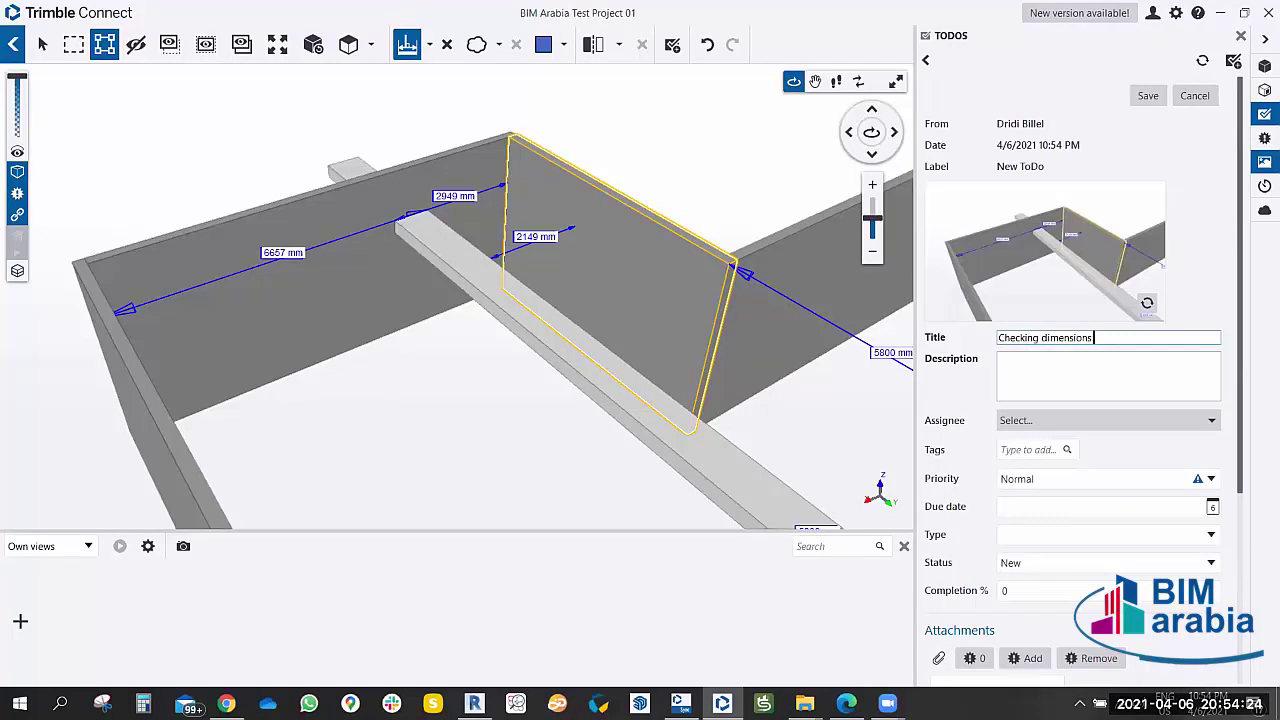
{"action": "left_click", "coordinate": [1099, 371]}
{"action": "type", "text": "please confrim the dimensions"}
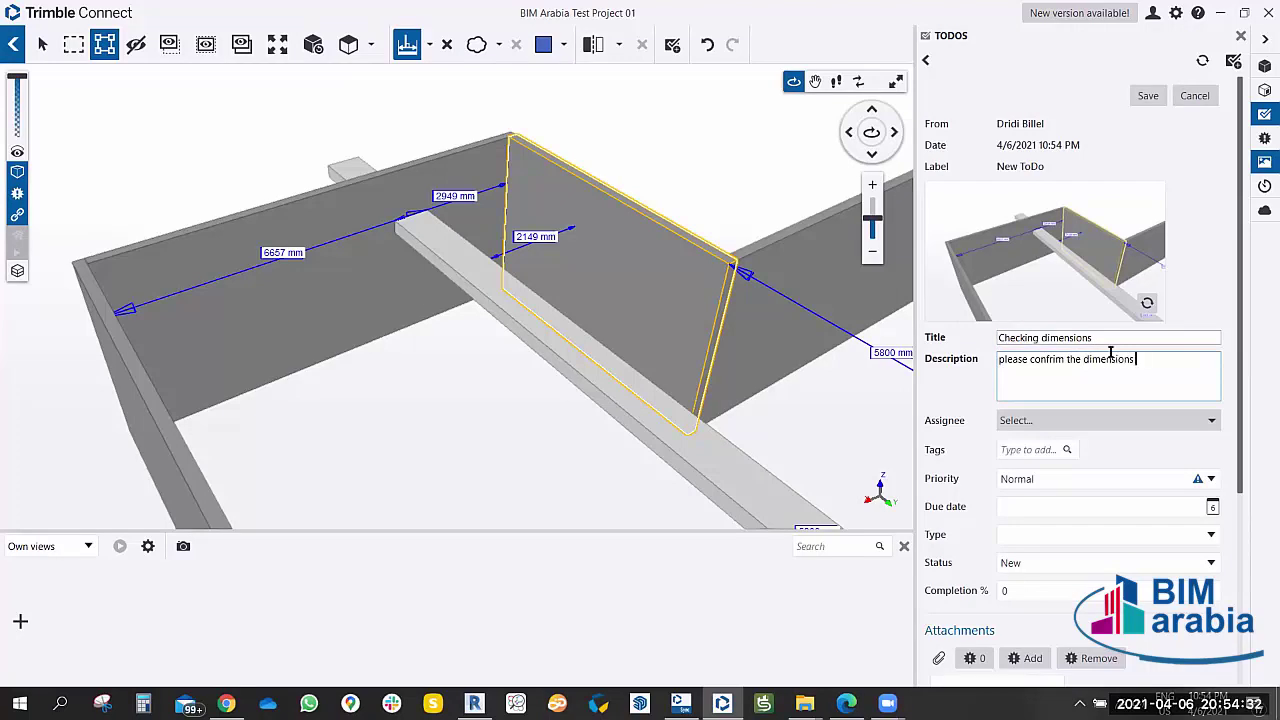
Browse the ToDo's Assignee list and close it without choosing anyone.
{"action": "left_click", "coordinate": [1105, 421]}
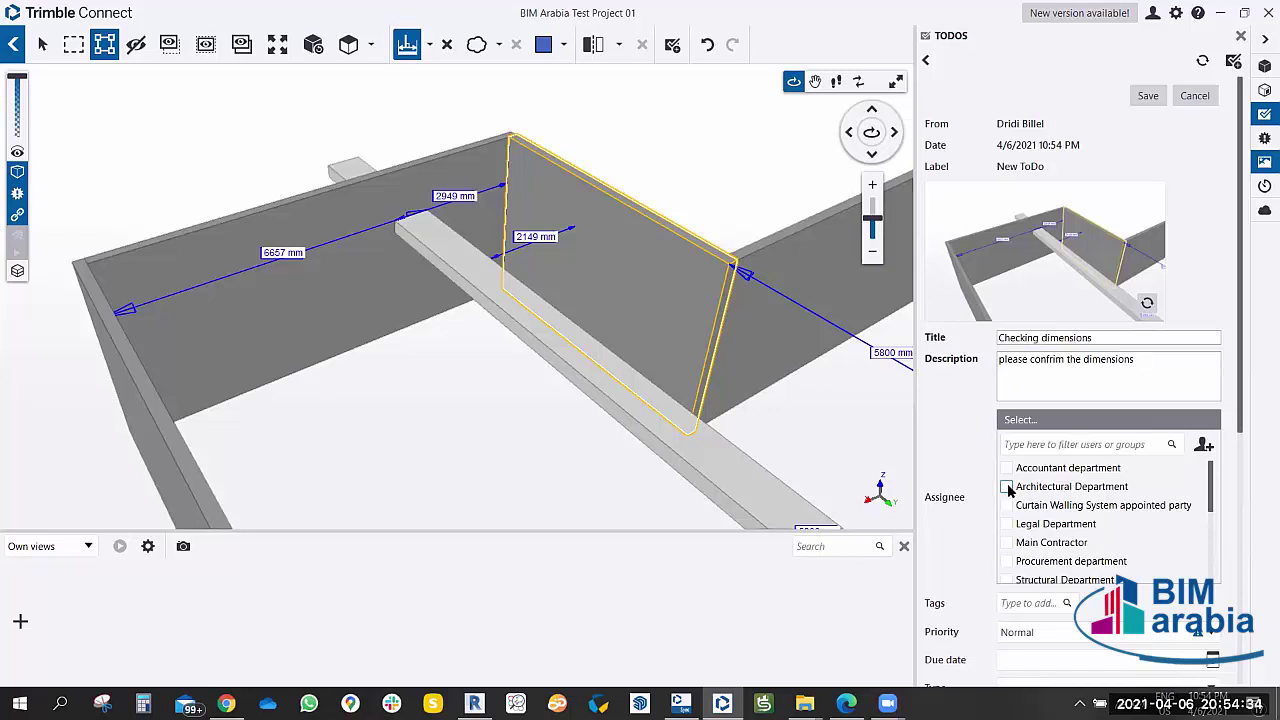
{"action": "scroll", "coordinate": [1072, 490], "scroll_direction": "down", "scroll_amount": 1}
{"action": "scroll", "coordinate": [1078, 505], "scroll_direction": "down", "scroll_amount": 1}
{"action": "scroll", "coordinate": [1083, 520], "scroll_direction": "down", "scroll_amount": 1}
{"action": "scroll", "coordinate": [1085, 525], "scroll_direction": "down", "scroll_amount": 1}
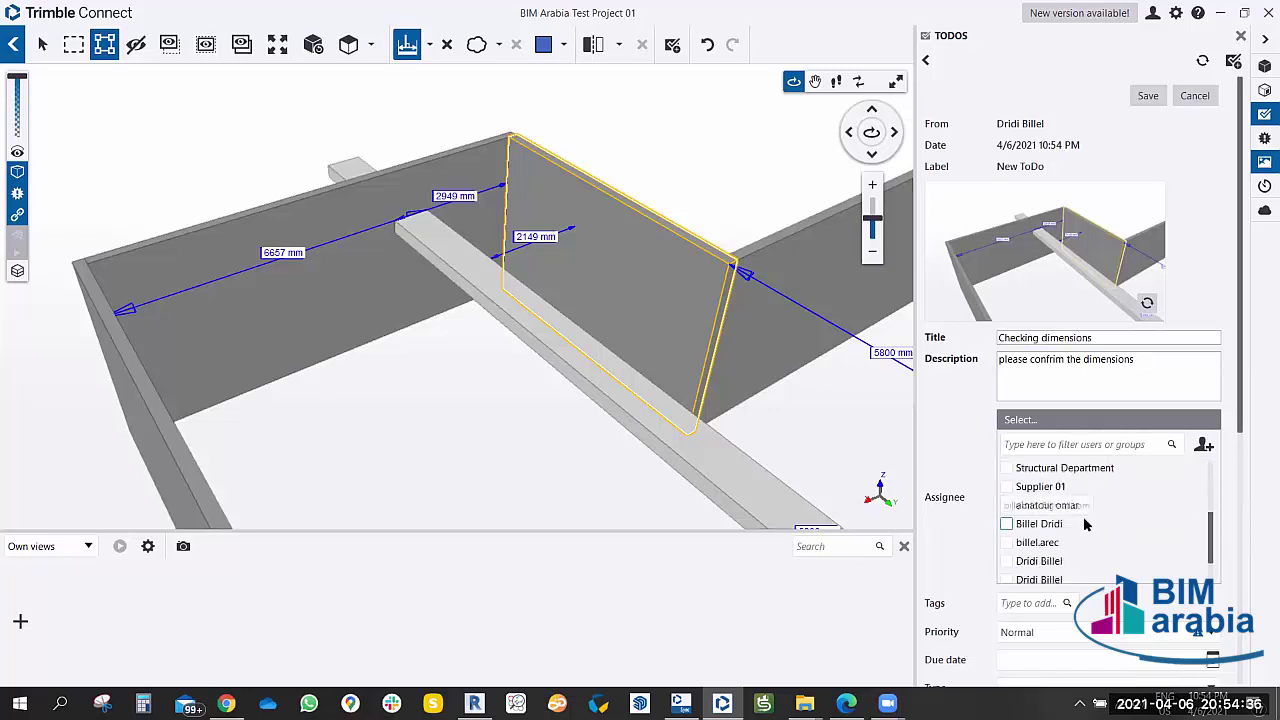
{"action": "scroll", "coordinate": [1085, 525], "scroll_direction": "down", "scroll_amount": 1}
{"action": "scroll", "coordinate": [1083, 524], "scroll_direction": "up", "scroll_amount": 1}
{"action": "scroll", "coordinate": [1079, 522], "scroll_direction": "up", "scroll_amount": 1}
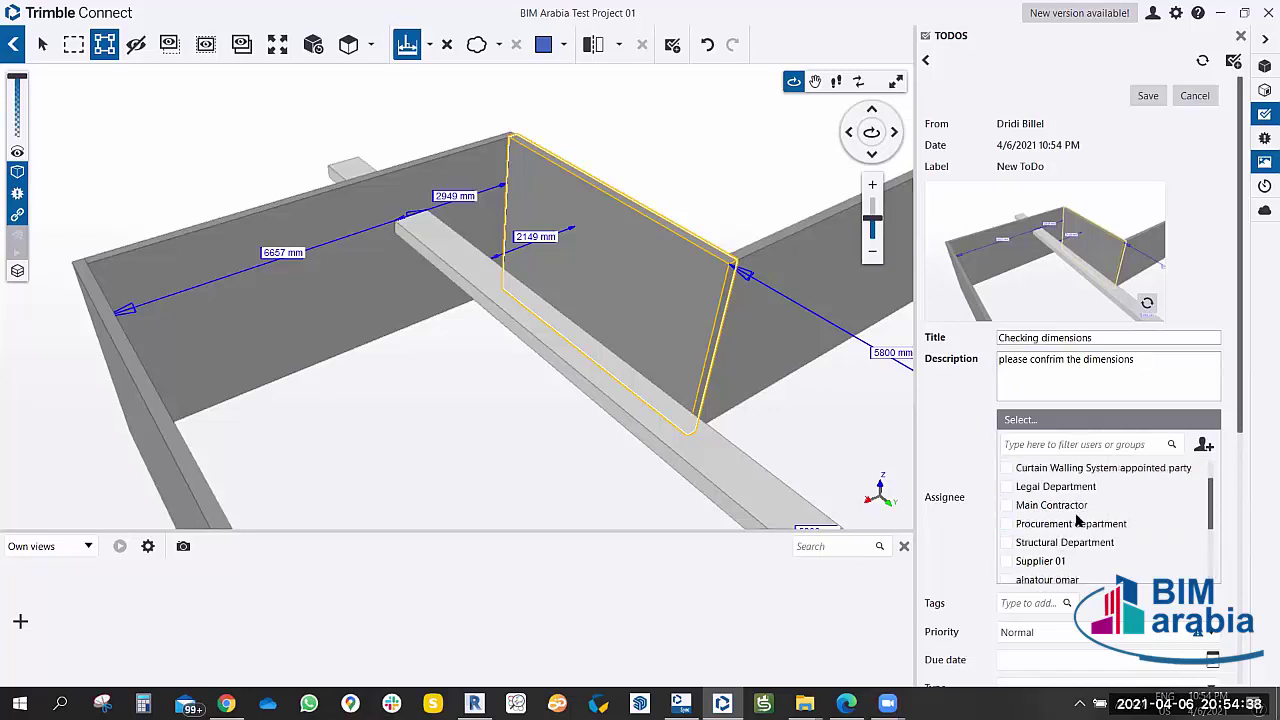
{"action": "left_click", "coordinate": [960, 448]}
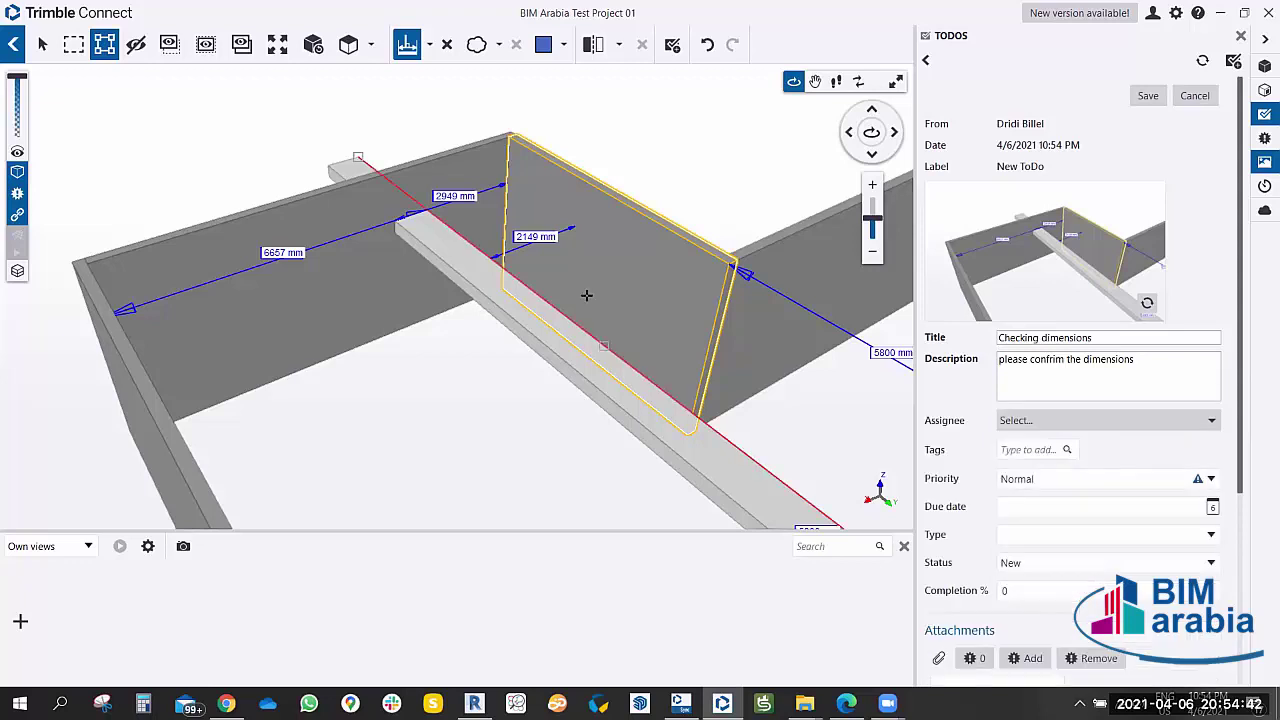
Give the draft ToDo High priority and Waiting status.
{"action": "left_click", "coordinate": [1152, 486]}
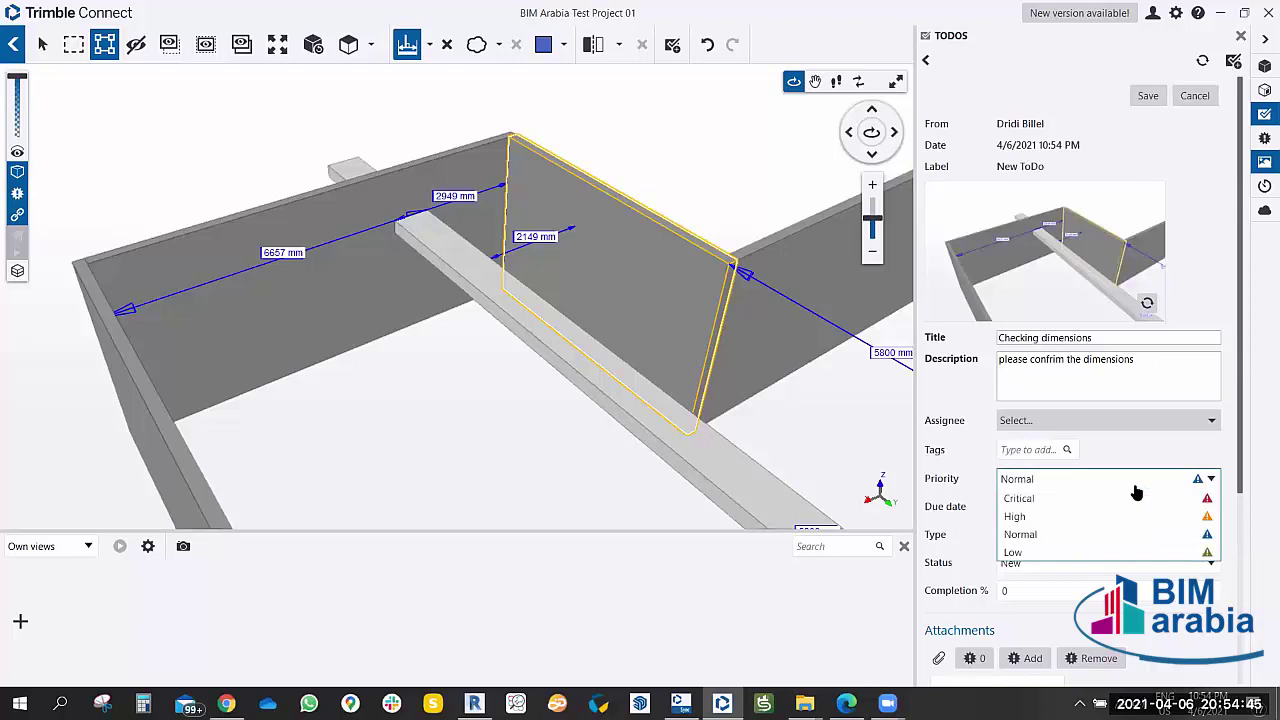
{"action": "left_click", "coordinate": [1018, 516]}
{"action": "scroll", "coordinate": [1012, 496], "scroll_direction": "down", "scroll_amount": 1}
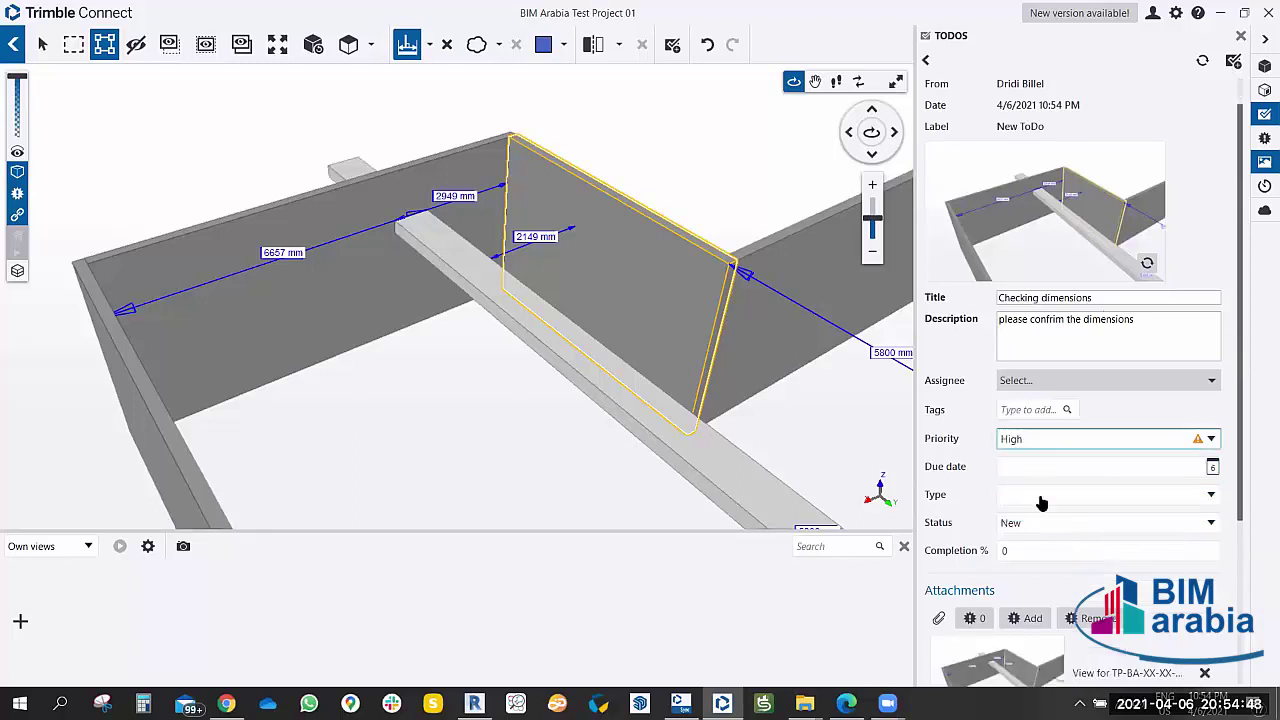
{"action": "left_click", "coordinate": [1032, 468]}
{"action": "scroll", "coordinate": [1033, 468], "scroll_direction": "down", "scroll_amount": 2}
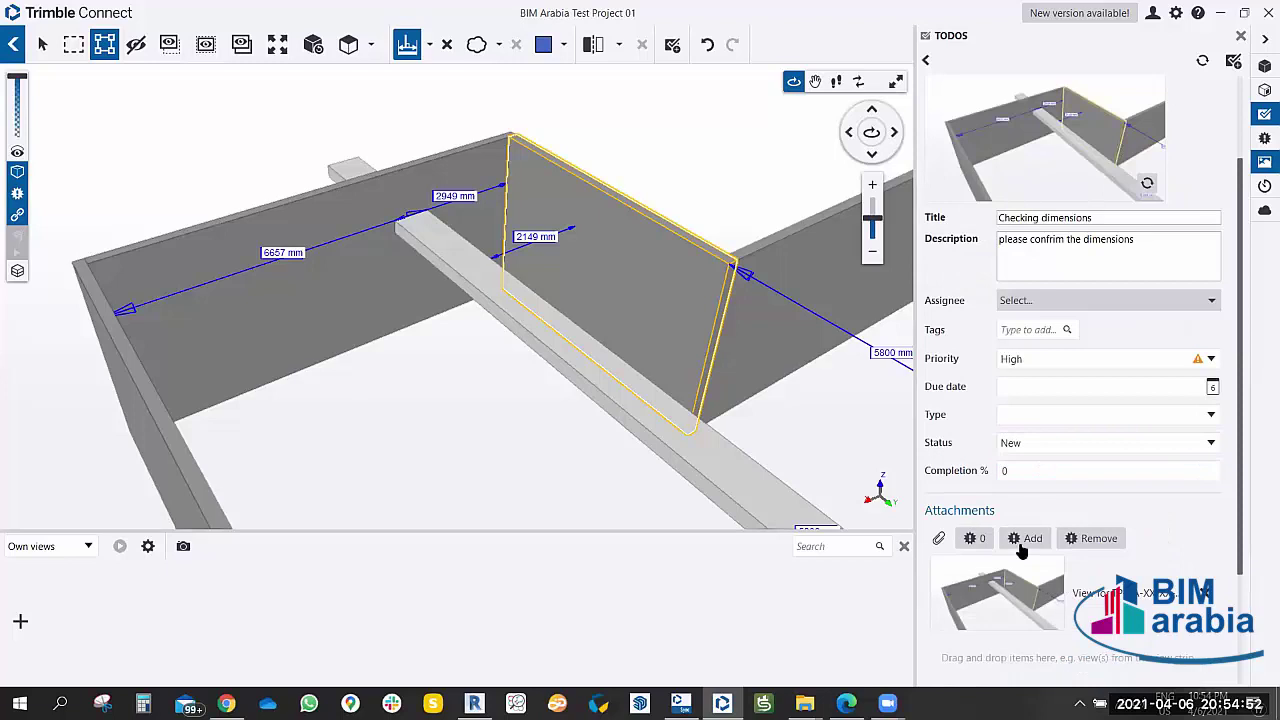
{"action": "left_click", "coordinate": [1037, 452]}
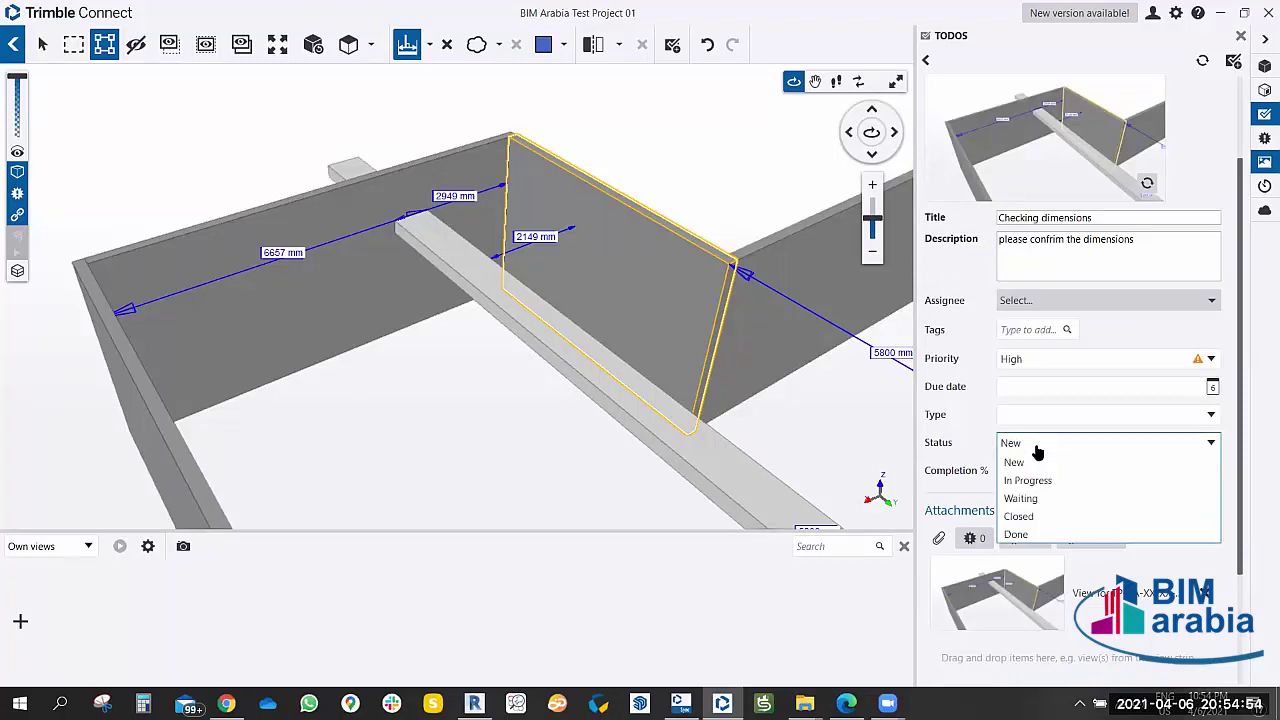
{"action": "left_click", "coordinate": [1030, 499]}
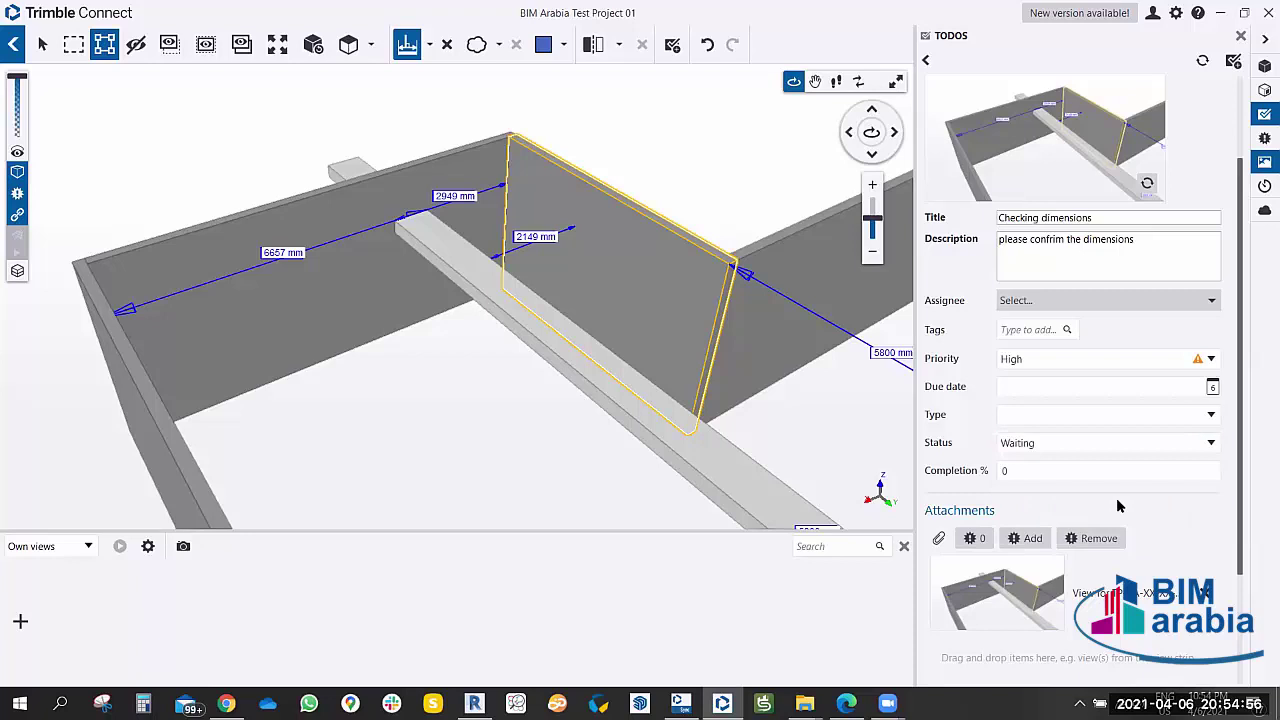
Select and clear the 5800 mm dimension, keep Waiting status, and orbit to centre the yellow panel.
{"action": "left_click", "coordinate": [800, 305]}
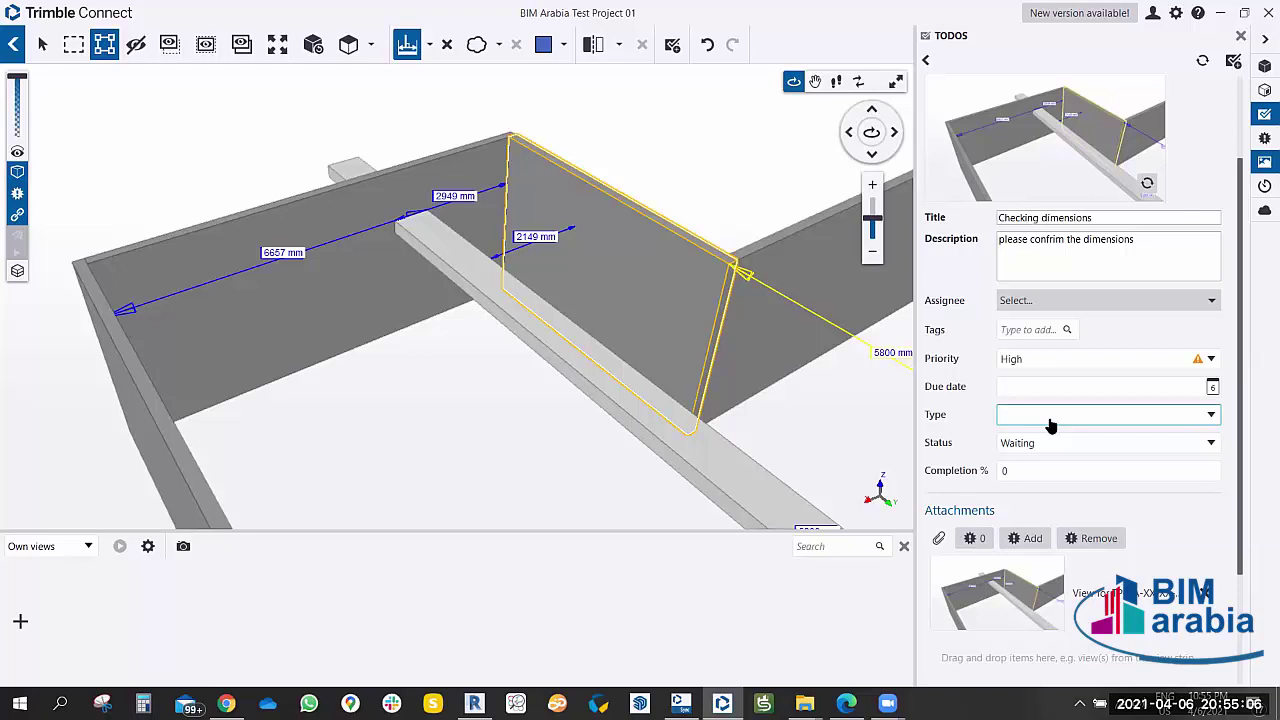
{"action": "left_click", "coordinate": [735, 365]}
{"action": "left_click", "coordinate": [1065, 470]}
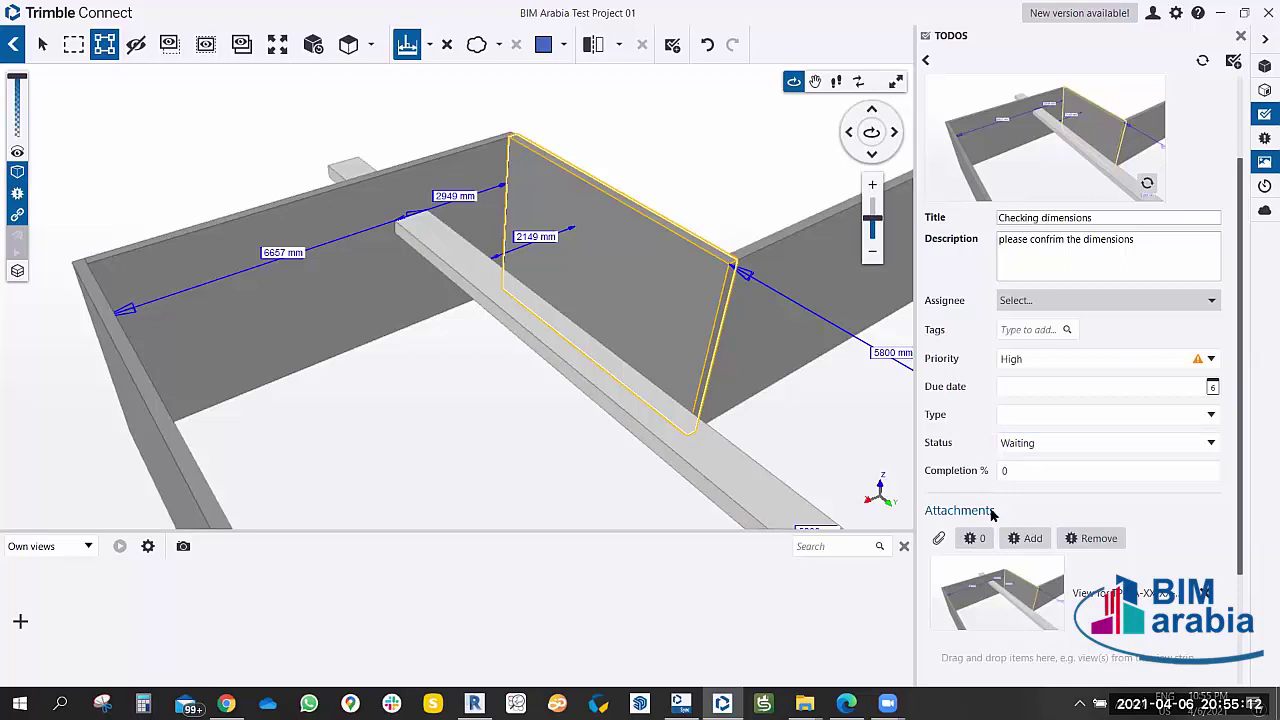
{"action": "left_click", "coordinate": [1040, 450]}
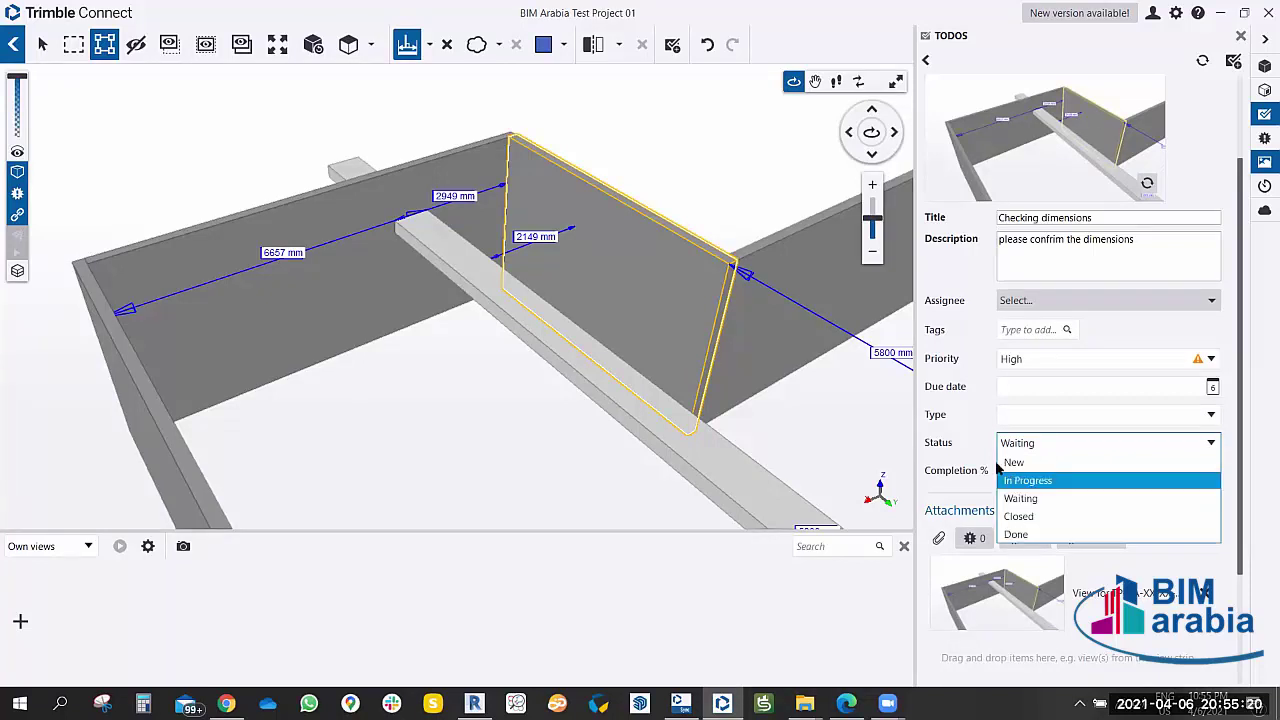
{"action": "left_click", "coordinate": [971, 411]}
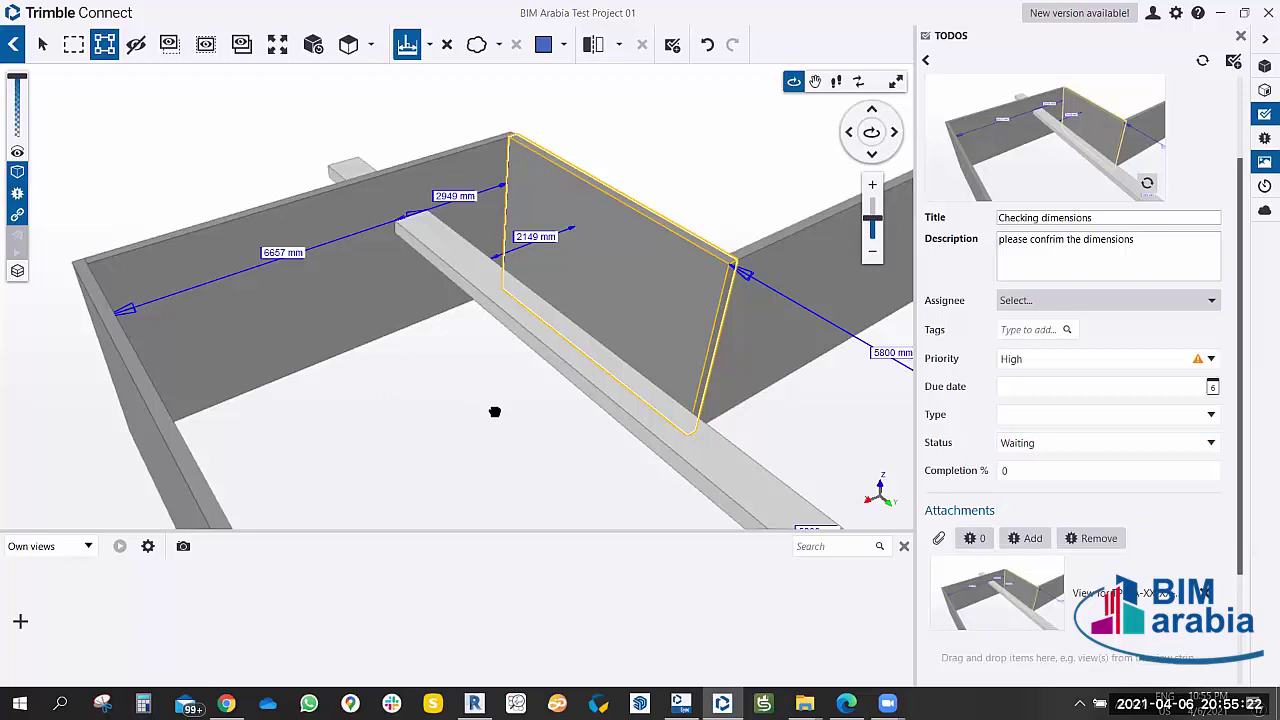
{"action": "mouse_move", "coordinate": [494, 409]}
{"action": "left_mouse_down"}
{"action": "mouse_move", "coordinate": [471, 403]}
{"action": "mouse_move", "coordinate": [463, 420]}
{"action": "mouse_move", "coordinate": [491, 386]}
{"action": "mouse_move", "coordinate": [552, 424]}
{"action": "mouse_move", "coordinate": [491, 440]}
{"action": "mouse_move", "coordinate": [531, 434]}
{"action": "mouse_move", "coordinate": [509, 394]}
{"action": "mouse_move", "coordinate": [285, 394]}
{"action": "left_mouse_up"}
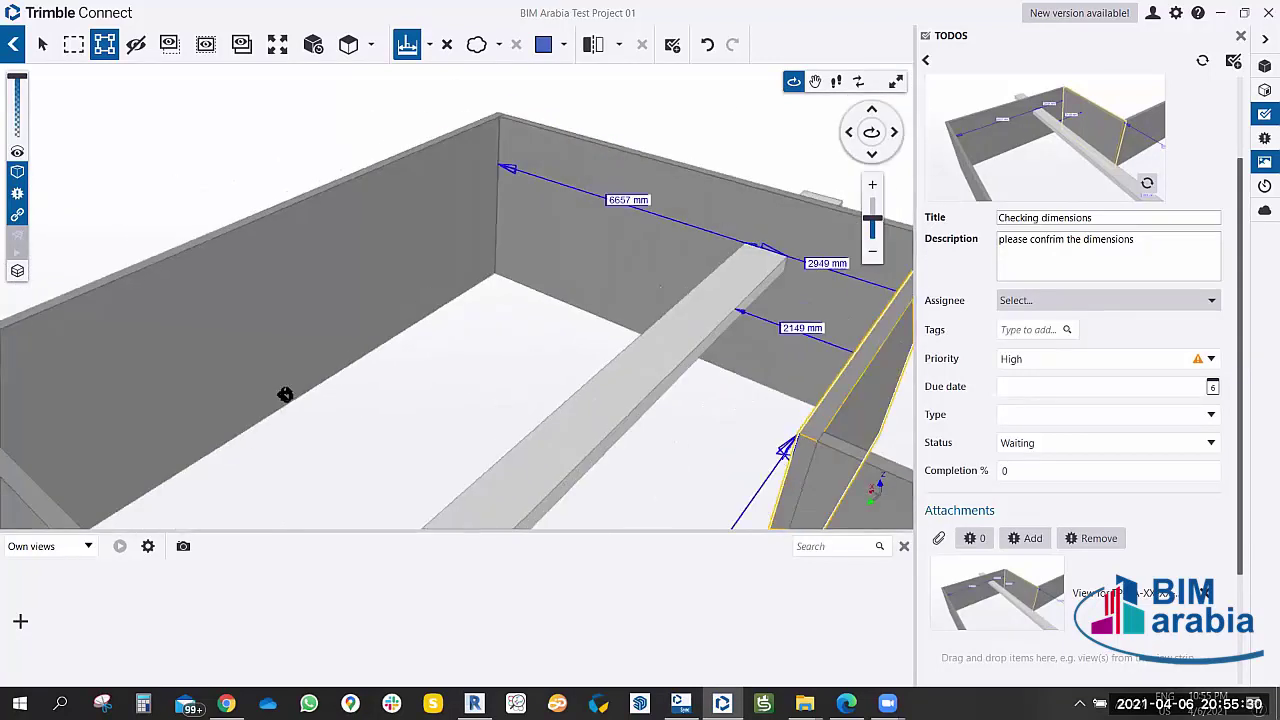
{"action": "left_click_drag", "start_coordinate": [497, 399], "coordinate": [720, 286]}
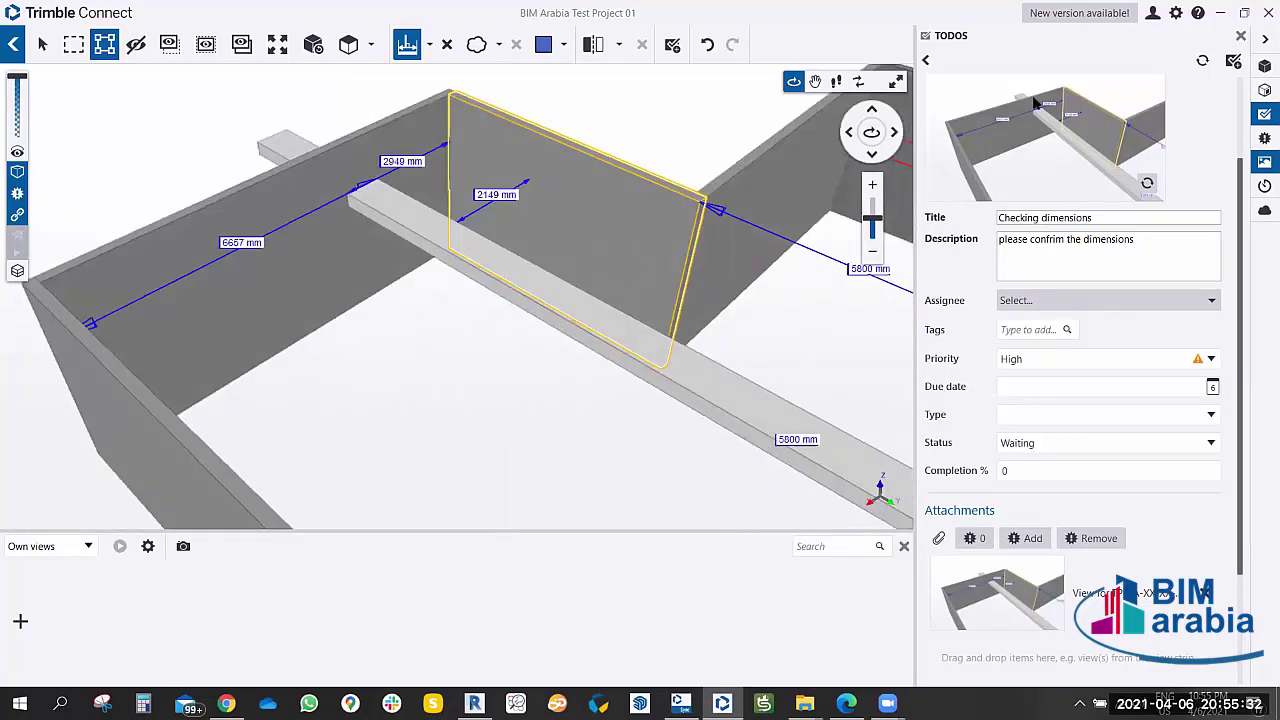
Discard the Checking dimensions draft ToDo, leaving only BIMA-1: Plan Modification in the list.
{"action": "left_click", "coordinate": [926, 62]}
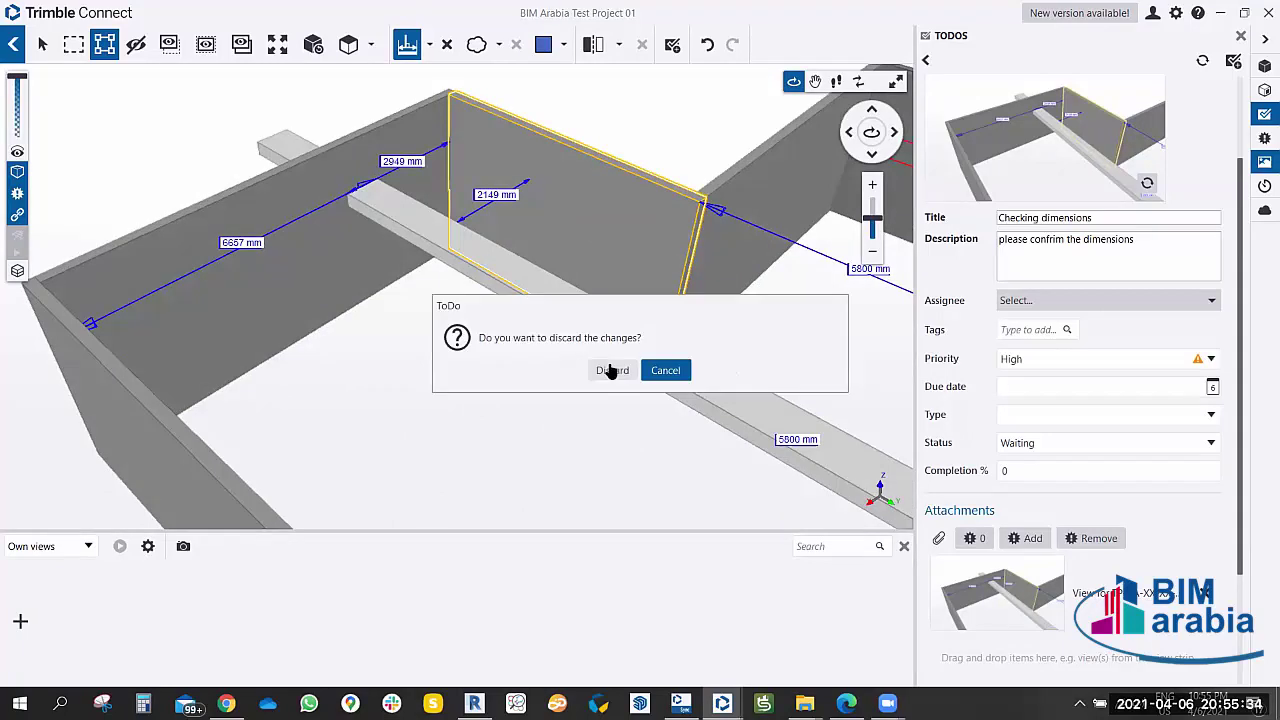
{"action": "left_click", "coordinate": [612, 369]}
{"action": "mouse_move", "coordinate": [518, 420]}
{"action": "left_mouse_down"}
{"action": "mouse_move", "coordinate": [480, 383]}
{"action": "mouse_move", "coordinate": [497, 336]}
{"action": "mouse_move", "coordinate": [453, 383]}
{"action": "left_mouse_up"}
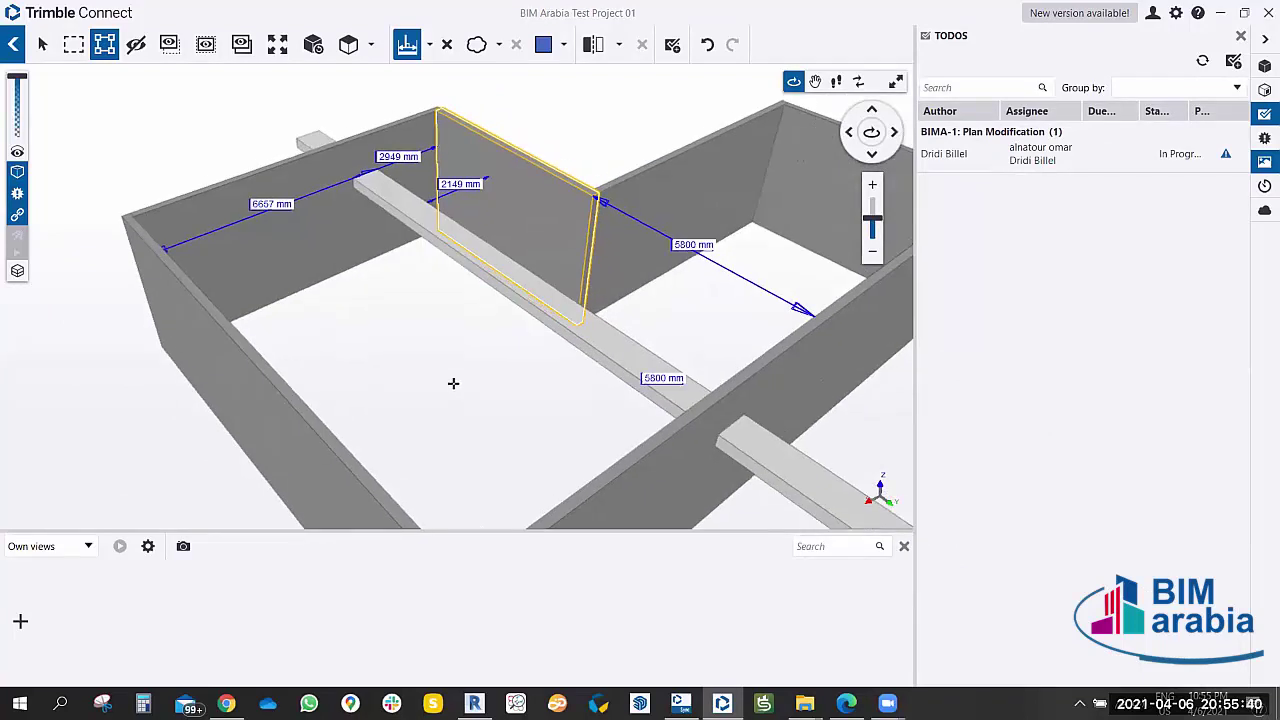
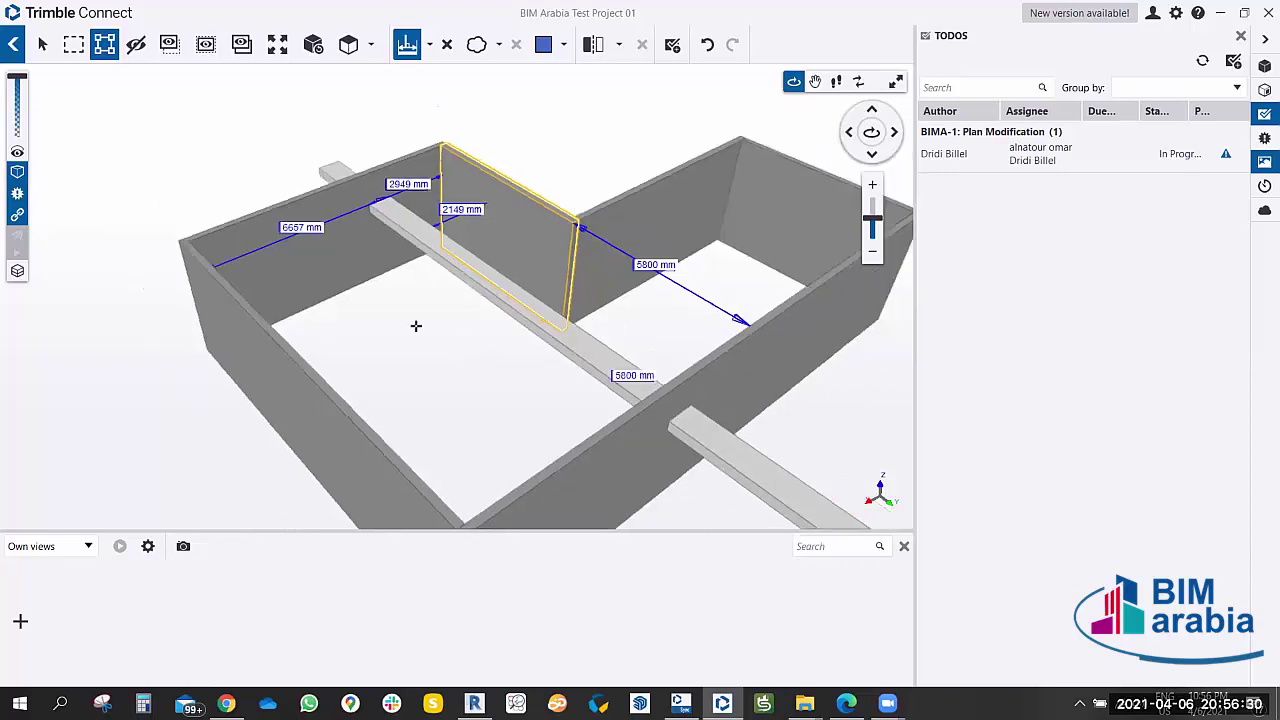
Zoom and pan the box model slightly, then turn on measuring mode.
{"action": "scroll", "coordinate": [440, 345], "scroll_direction": "down", "scroll_amount": 2}
{"action": "left_click_drag", "start_coordinate": [526, 394], "coordinate": [549, 389]}
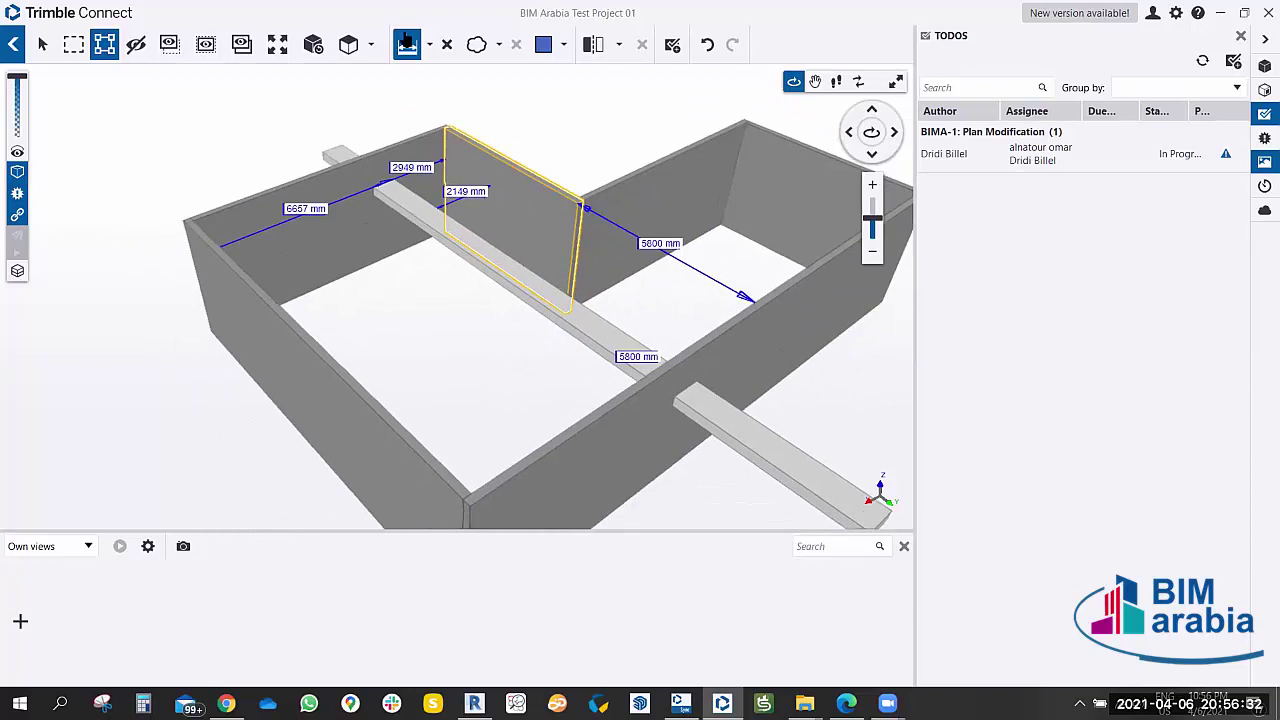
{"action": "left_click", "coordinate": [407, 48]}
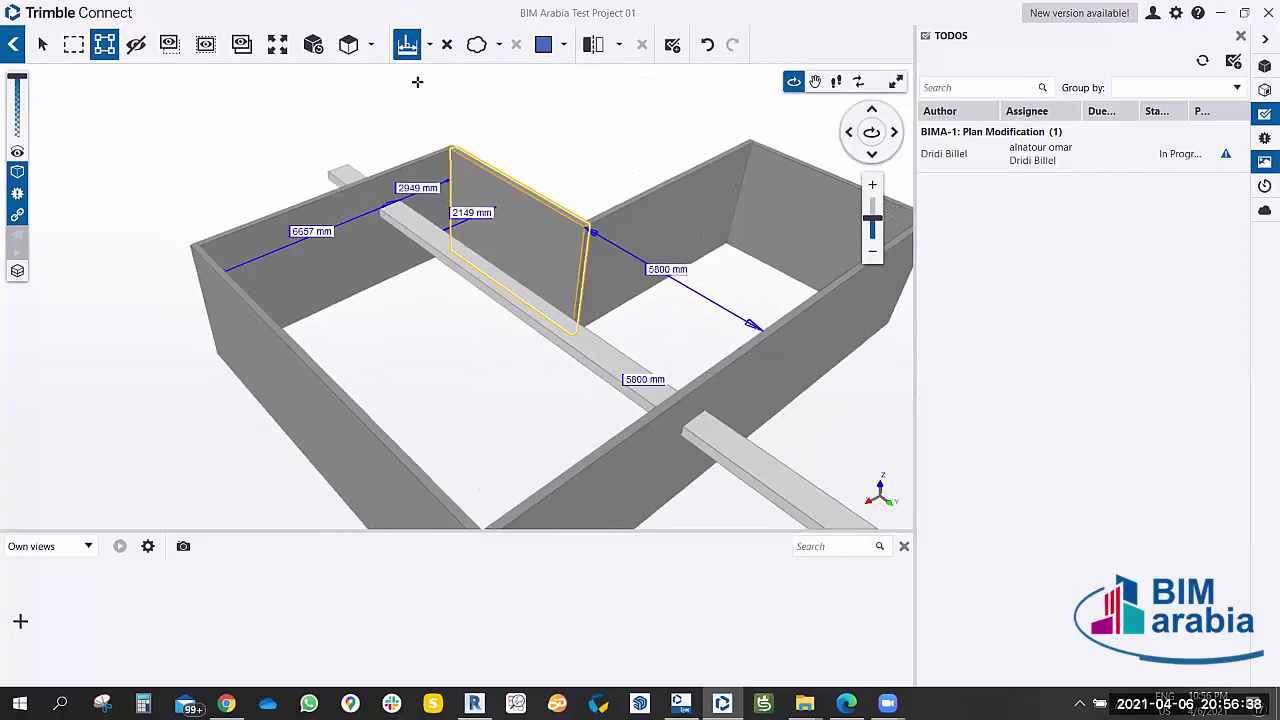
View the measured box from the Isometric, Top and Front presets.
{"action": "left_click", "coordinate": [371, 46]}
{"action": "left_click", "coordinate": [347, 80]}
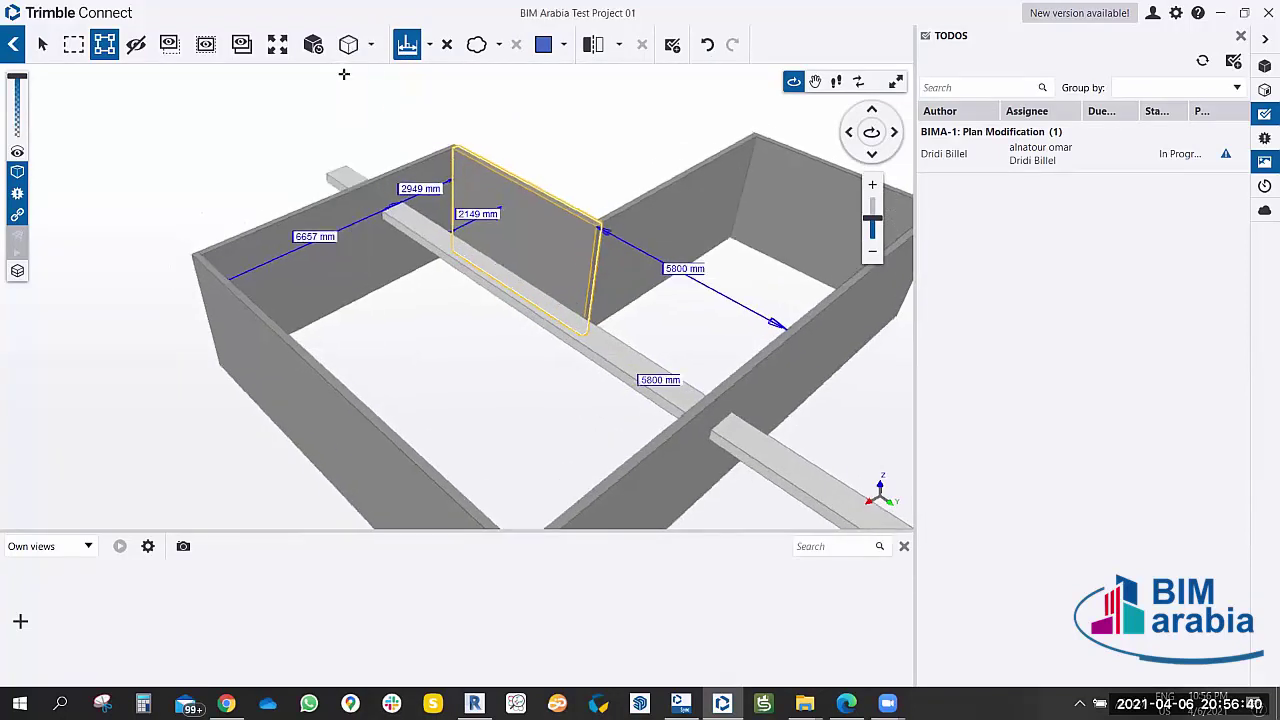
{"action": "left_click", "coordinate": [371, 46]}
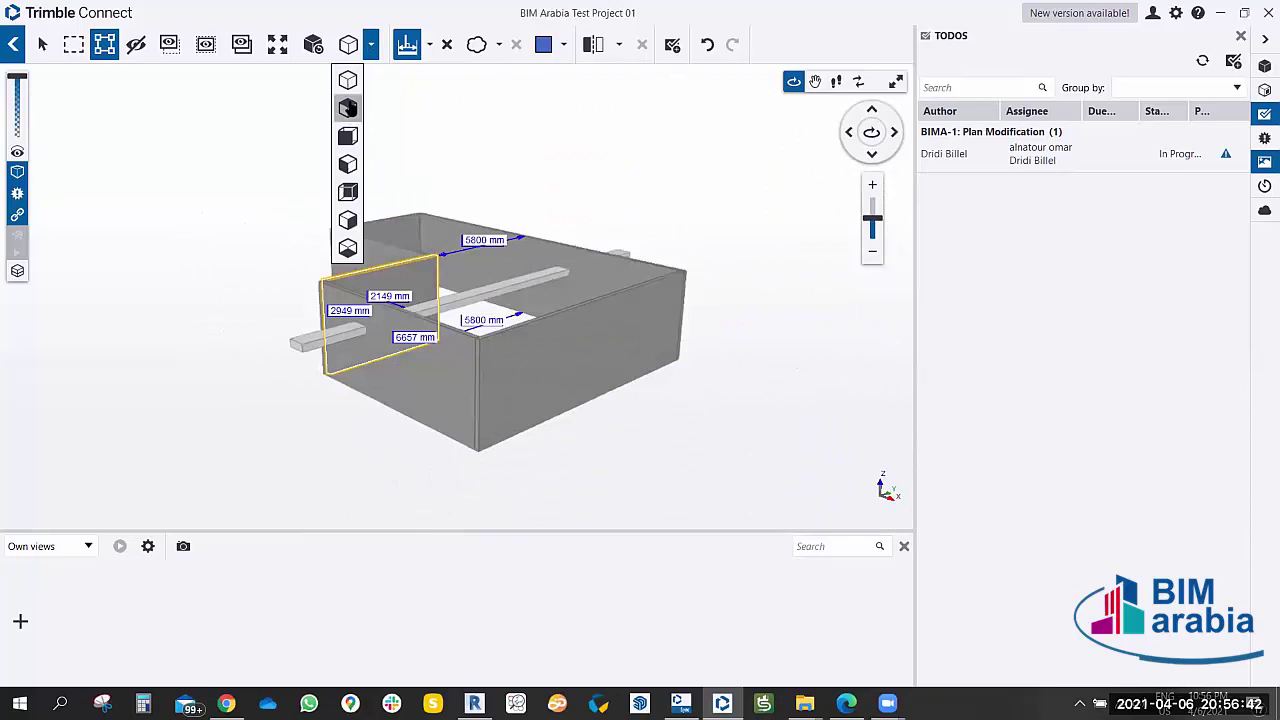
{"action": "left_click", "coordinate": [347, 82]}
{"action": "left_click", "coordinate": [371, 46]}
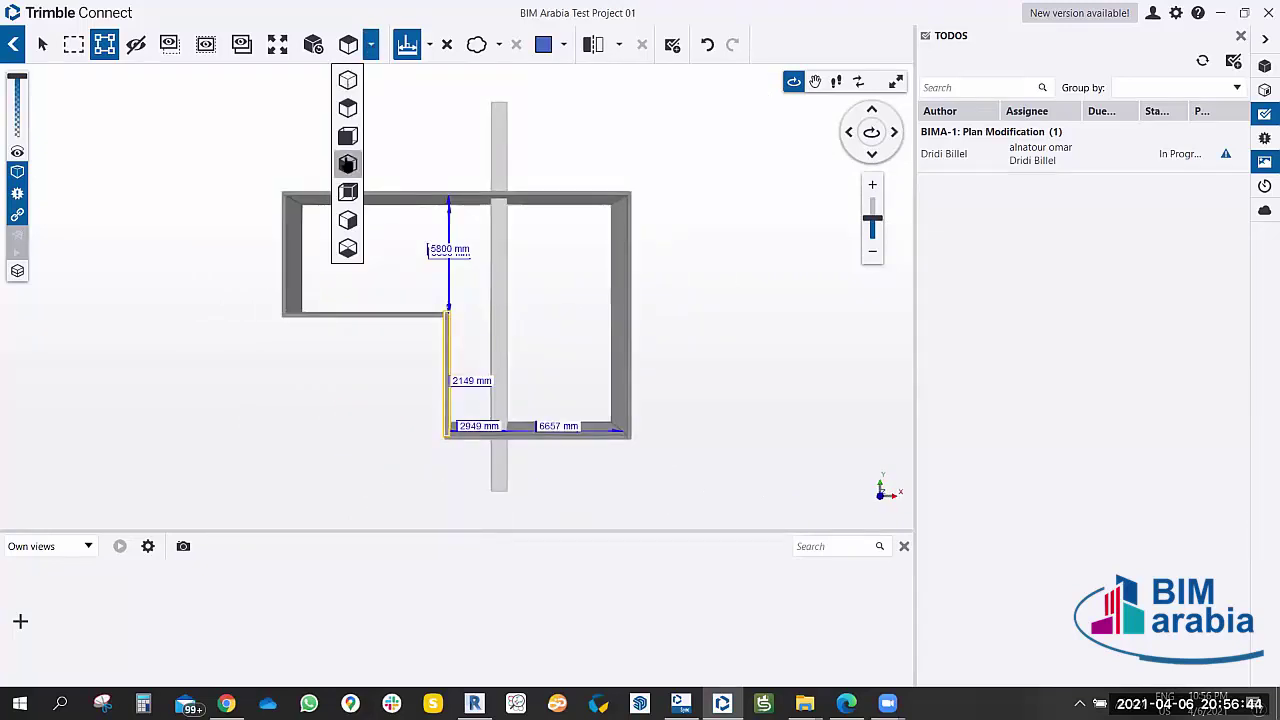
{"action": "left_click", "coordinate": [346, 158]}
View the box from the side elevation and tilted perspective presets, ending in isometric.
{"action": "left_click", "coordinate": [371, 46]}
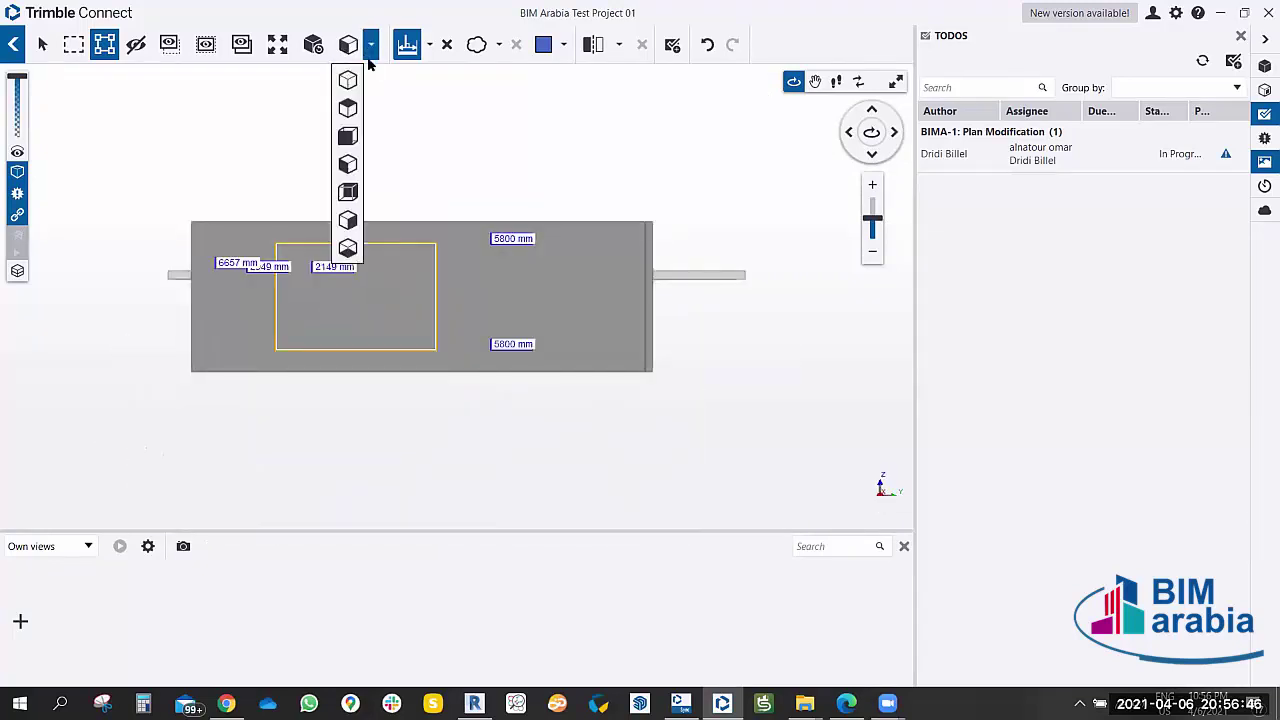
{"action": "left_click", "coordinate": [345, 185]}
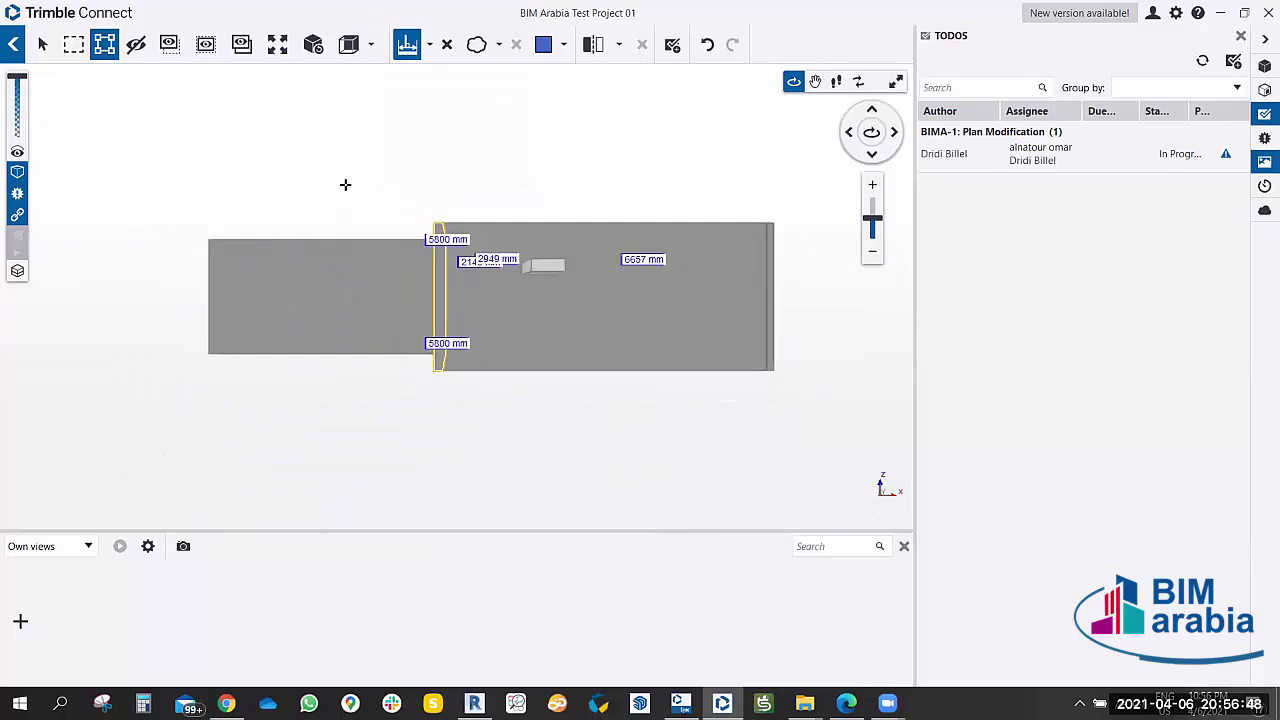
{"action": "left_click", "coordinate": [371, 46]}
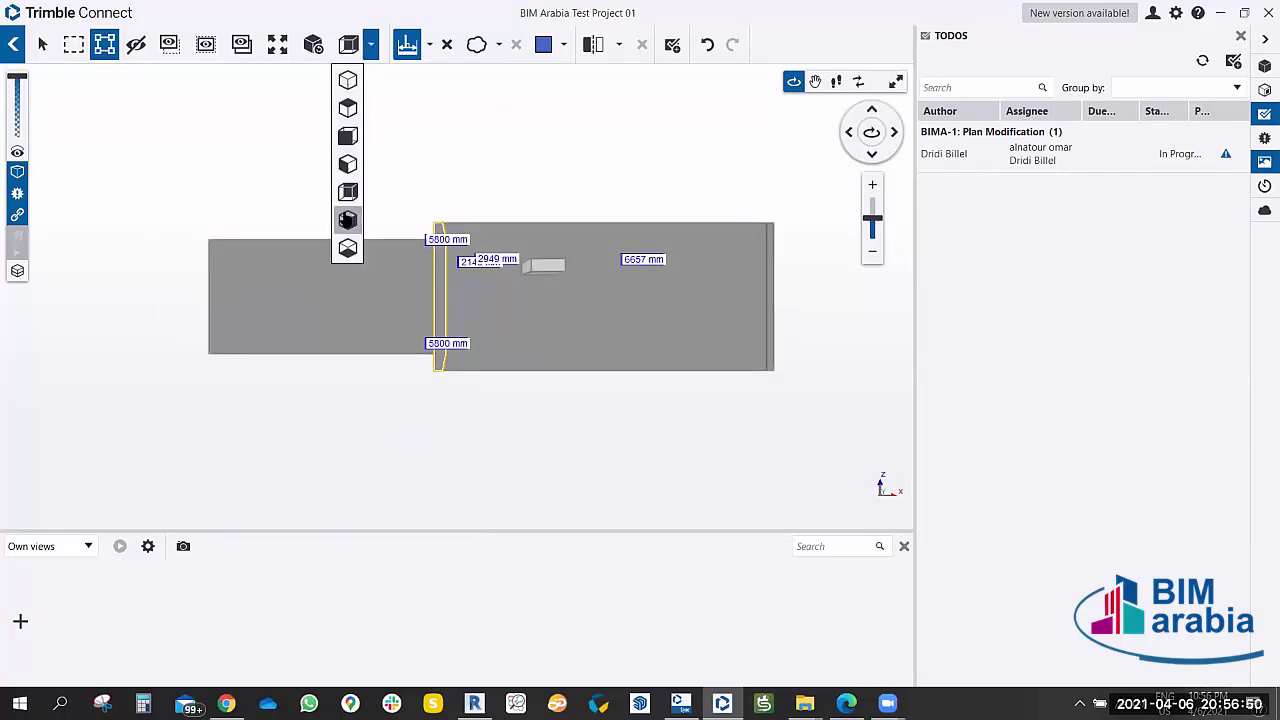
{"action": "left_click", "coordinate": [346, 214]}
{"action": "left_click", "coordinate": [376, 47]}
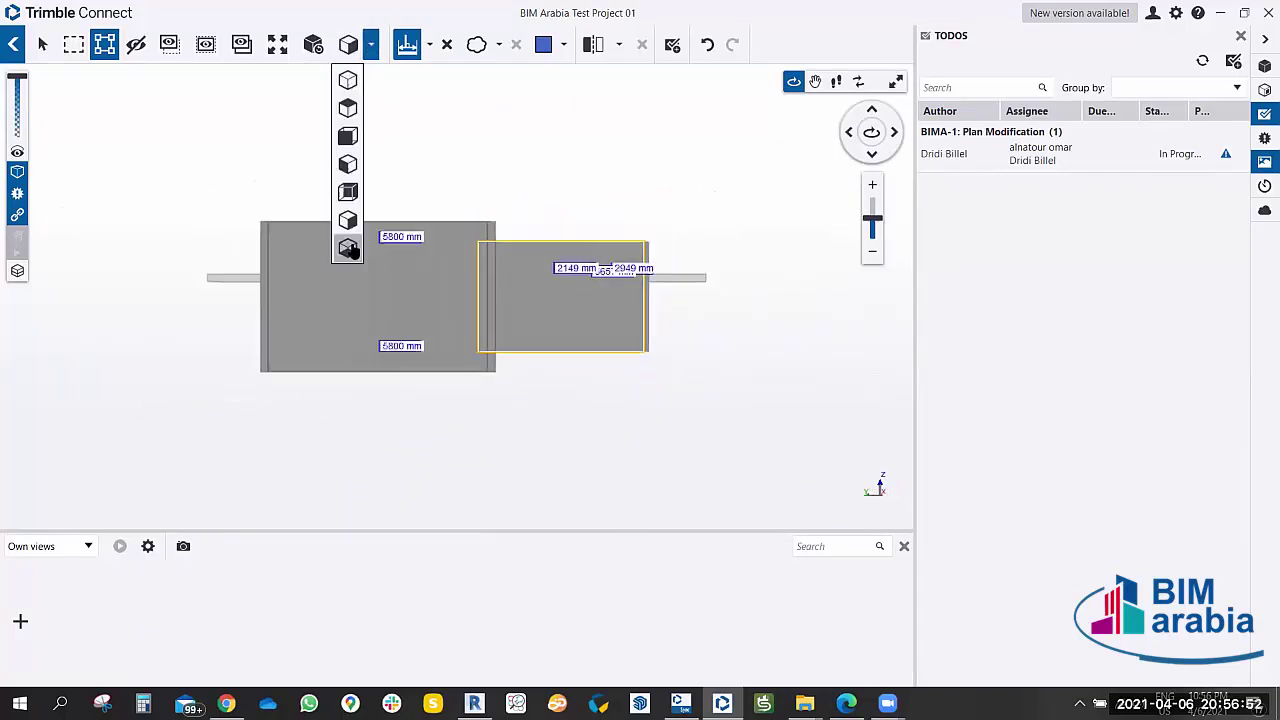
{"action": "left_click", "coordinate": [346, 243]}
{"action": "left_click", "coordinate": [371, 47]}
{"action": "left_click", "coordinate": [346, 214]}
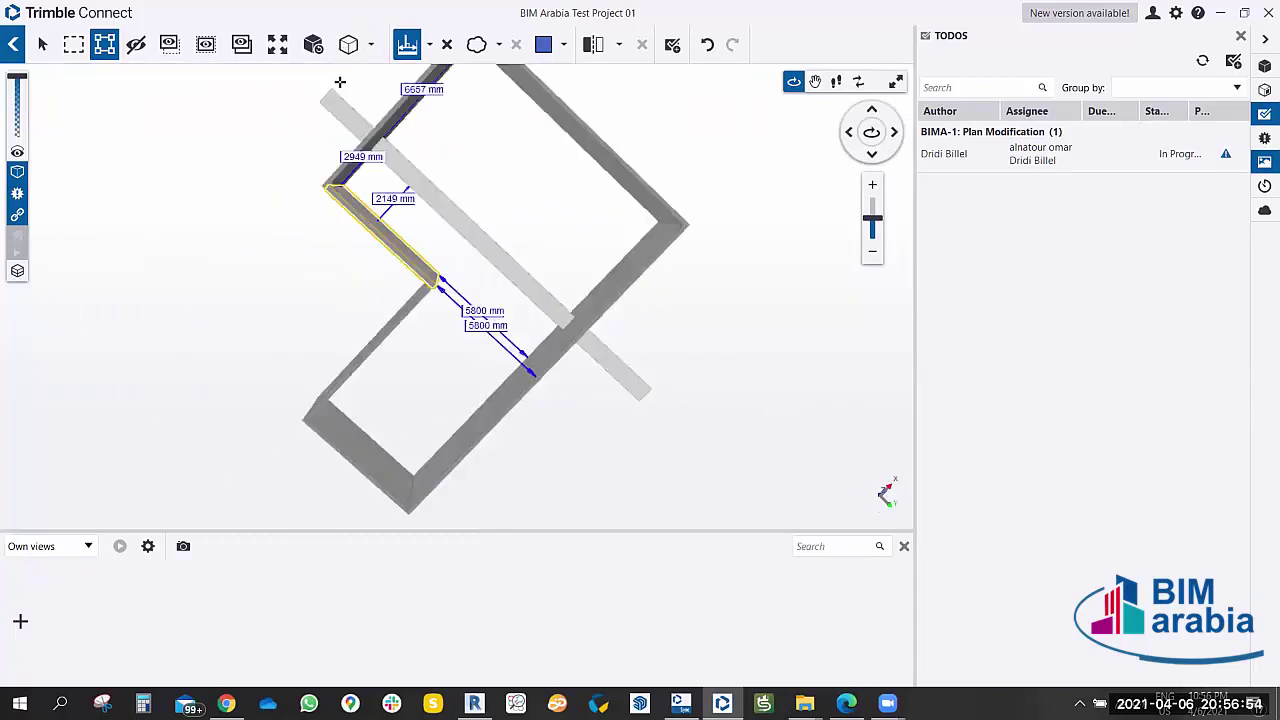
Orbit and zoom the model, then clear the measurements with the Select tool.
{"action": "mouse_move", "coordinate": [297, 179]}
{"action": "left_mouse_down"}
{"action": "mouse_move", "coordinate": [254, 240]}
{"action": "mouse_move", "coordinate": [312, 232]}
{"action": "mouse_move", "coordinate": [480, 350]}
{"action": "left_mouse_up"}
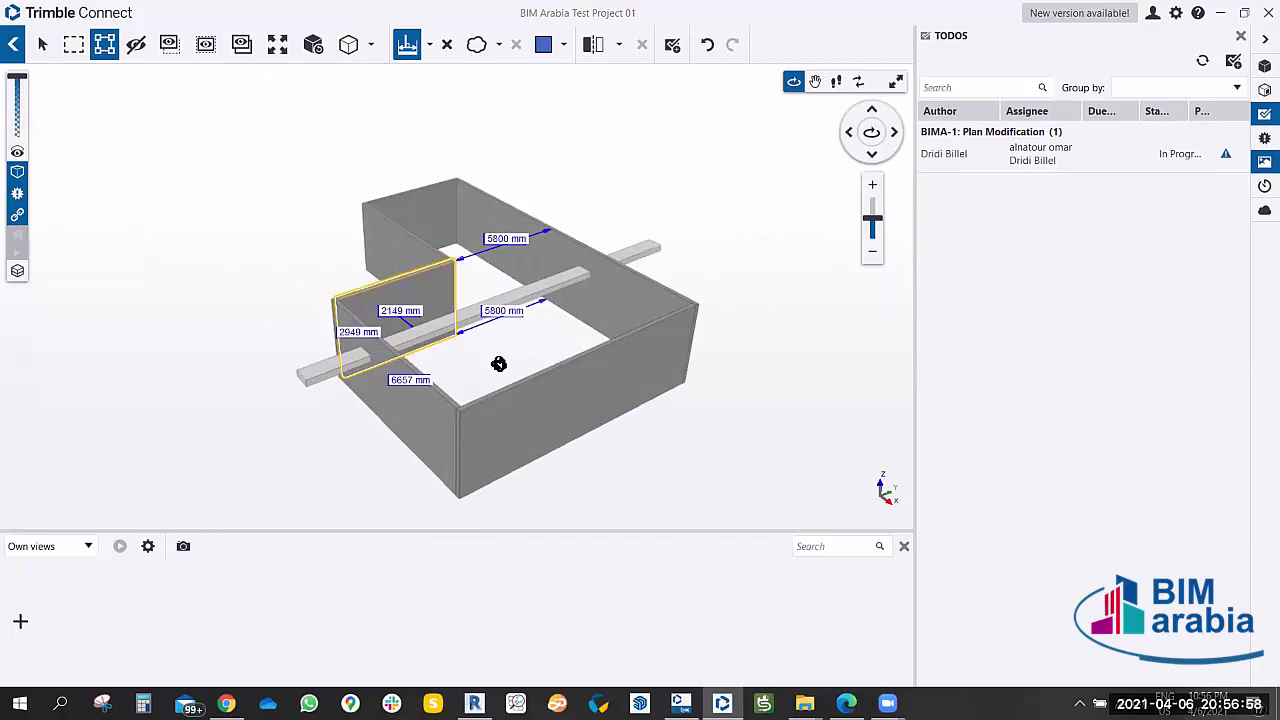
{"action": "scroll", "coordinate": [500, 363], "scroll_direction": "up", "scroll_amount": 1}
{"action": "scroll", "coordinate": [508, 337], "scroll_direction": "up", "scroll_amount": 1}
{"action": "scroll", "coordinate": [516, 325], "scroll_direction": "up", "scroll_amount": 1}
{"action": "scroll", "coordinate": [514, 272], "scroll_direction": "up", "scroll_amount": 1}
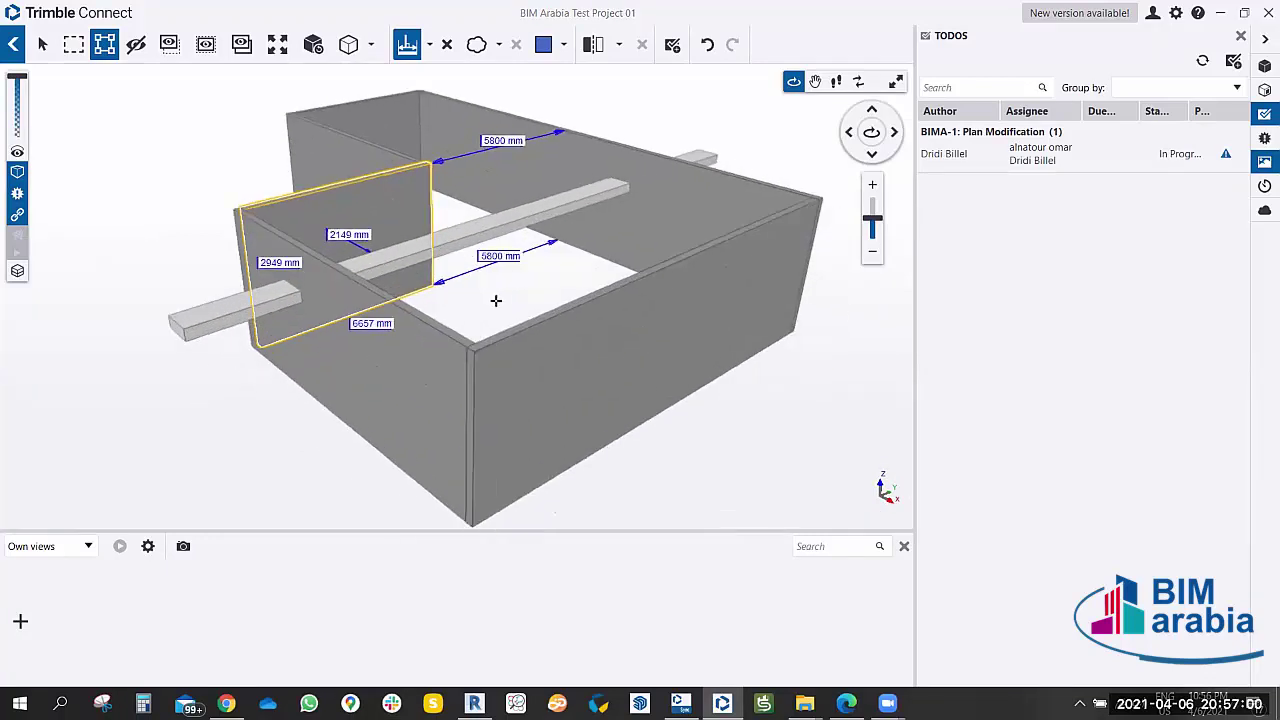
{"action": "scroll", "coordinate": [497, 298], "scroll_direction": "up", "scroll_amount": 1}
{"action": "scroll", "coordinate": [497, 297], "scroll_direction": "up", "scroll_amount": 1}
{"action": "scroll", "coordinate": [423, 380], "scroll_direction": "up", "scroll_amount": 1}
{"action": "scroll", "coordinate": [423, 380], "scroll_direction": "up", "scroll_amount": 3}
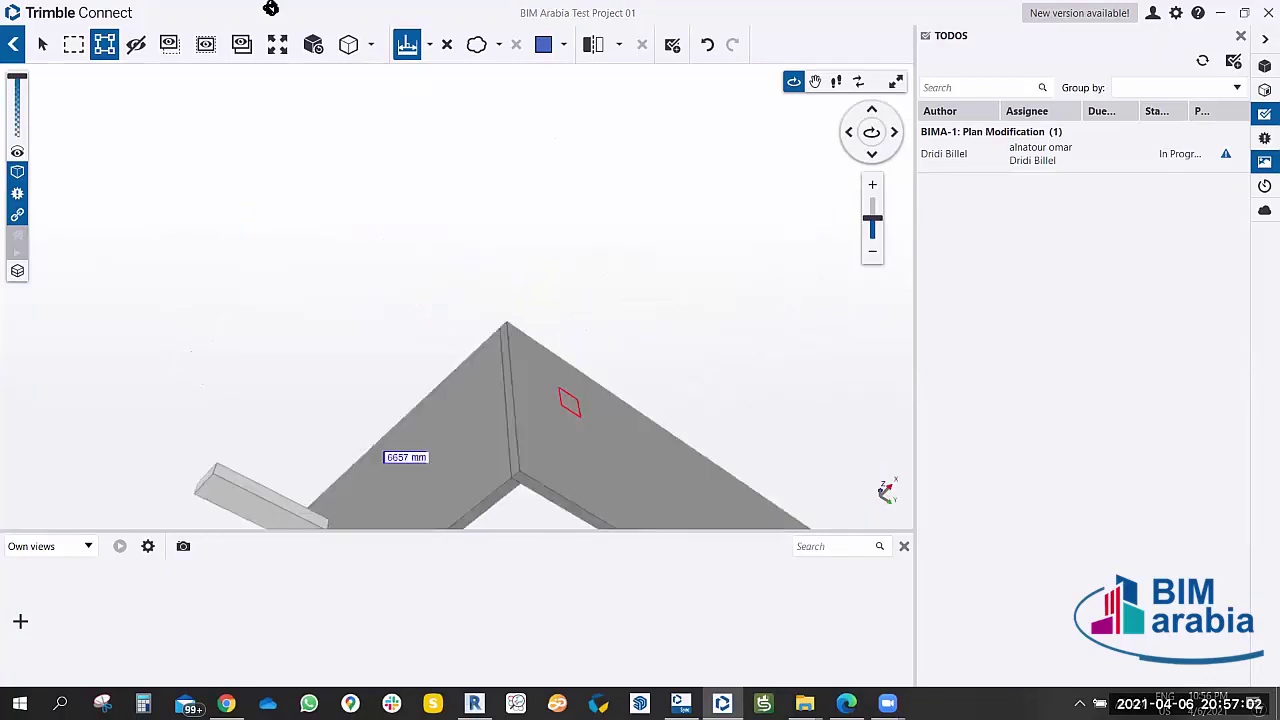
{"action": "scroll", "coordinate": [97, 223], "scroll_direction": "up", "scroll_amount": 2}
{"action": "left_click", "coordinate": [313, 44]}
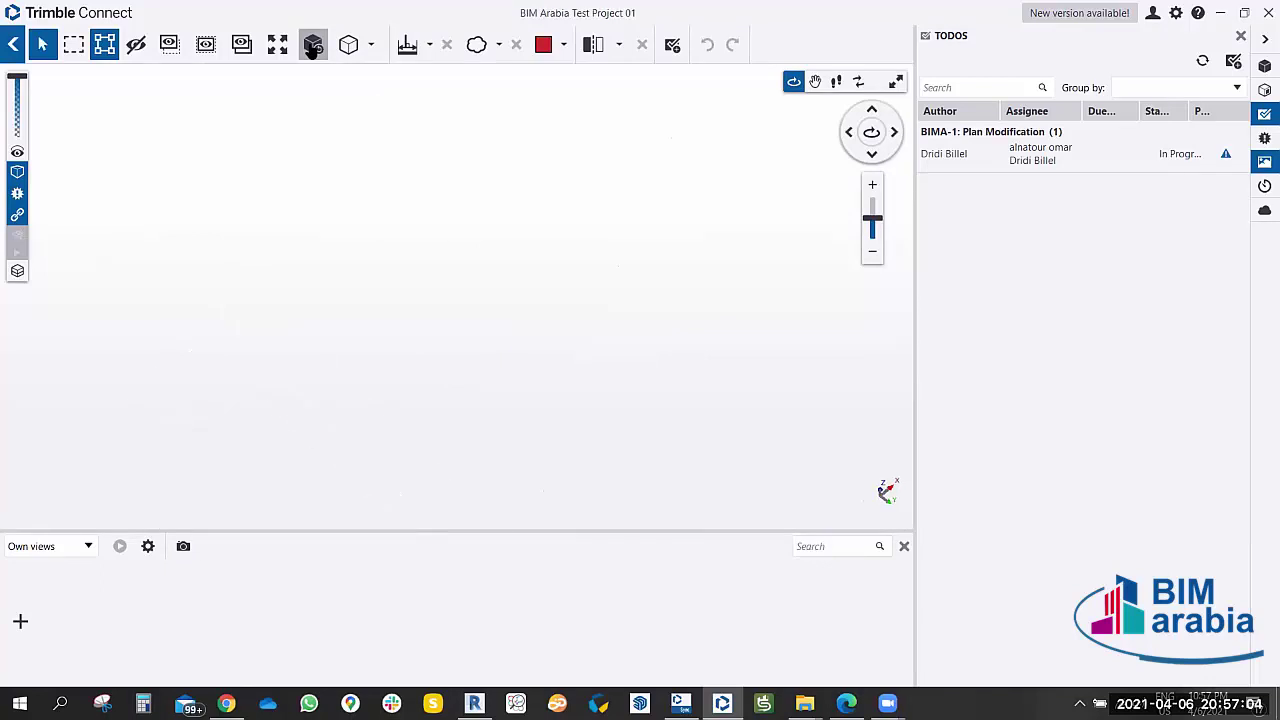
Zoom and orbit the model, then select the long beam crossing the box.
{"action": "scroll", "coordinate": [460, 345], "scroll_direction": "up", "scroll_amount": 1}
{"action": "scroll", "coordinate": [477, 351], "scroll_direction": "up", "scroll_amount": 1}
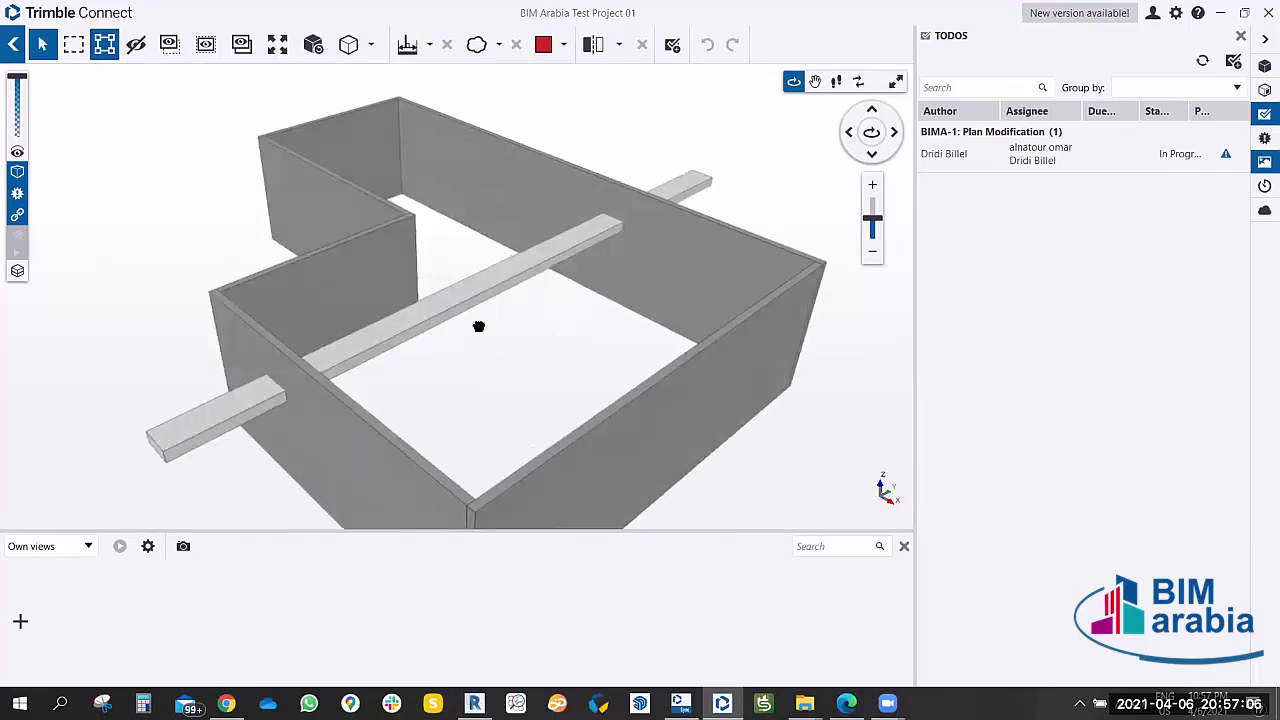
{"action": "scroll", "coordinate": [477, 326], "scroll_direction": "up", "scroll_amount": 1}
{"action": "scroll", "coordinate": [486, 309], "scroll_direction": "up", "scroll_amount": 1}
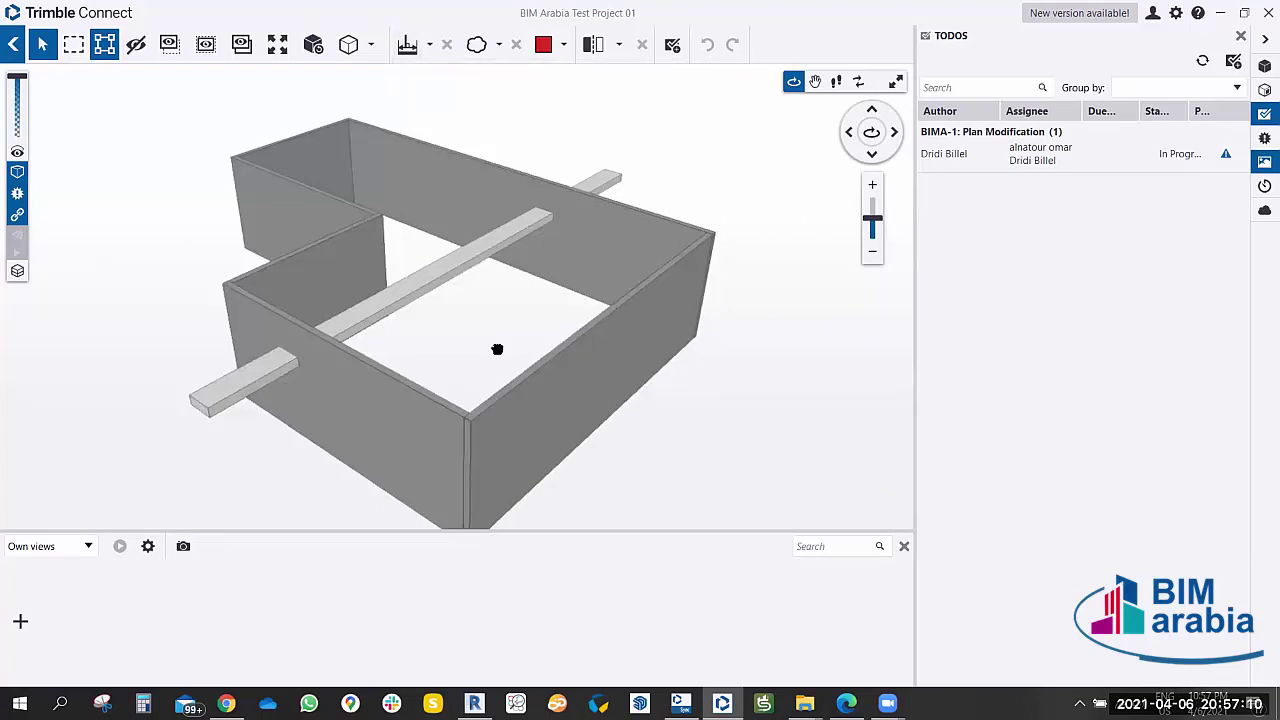
{"action": "mouse_move", "coordinate": [497, 351]}
{"action": "left_mouse_down"}
{"action": "mouse_move", "coordinate": [449, 340]}
{"action": "mouse_move", "coordinate": [469, 328]}
{"action": "mouse_move", "coordinate": [386, 294]}
{"action": "mouse_move", "coordinate": [278, 331]}
{"action": "mouse_move", "coordinate": [309, 357]}
{"action": "left_mouse_up"}
{"action": "left_click", "coordinate": [278, 331]}
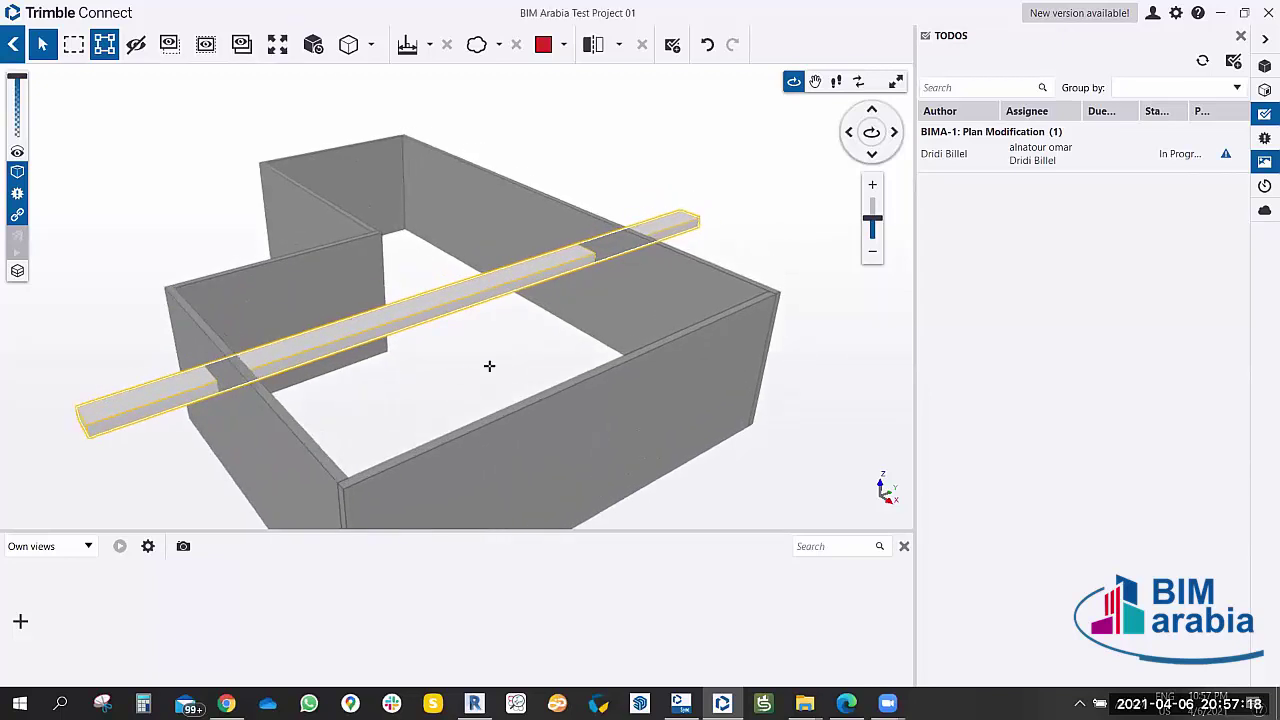
Select the short interior wall panel, fit to it, show it alone, then show everything.
{"action": "left_click", "coordinate": [302, 189]}
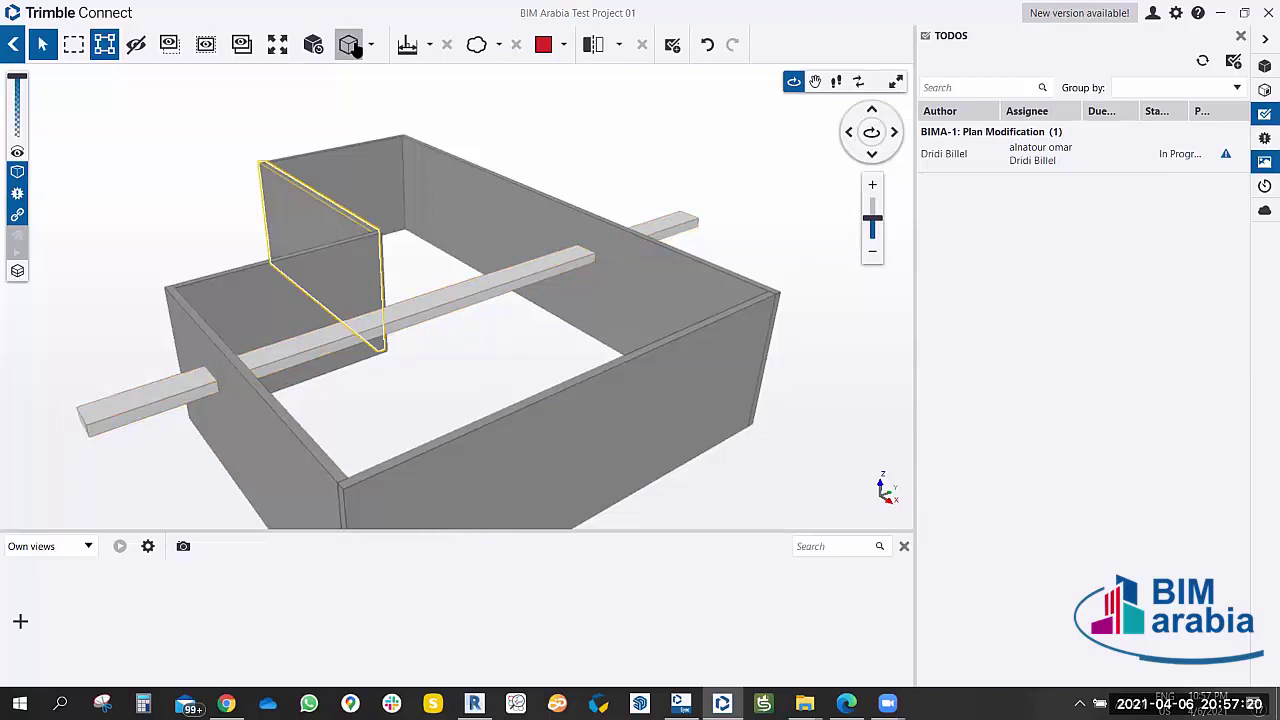
{"action": "left_click", "coordinate": [277, 44]}
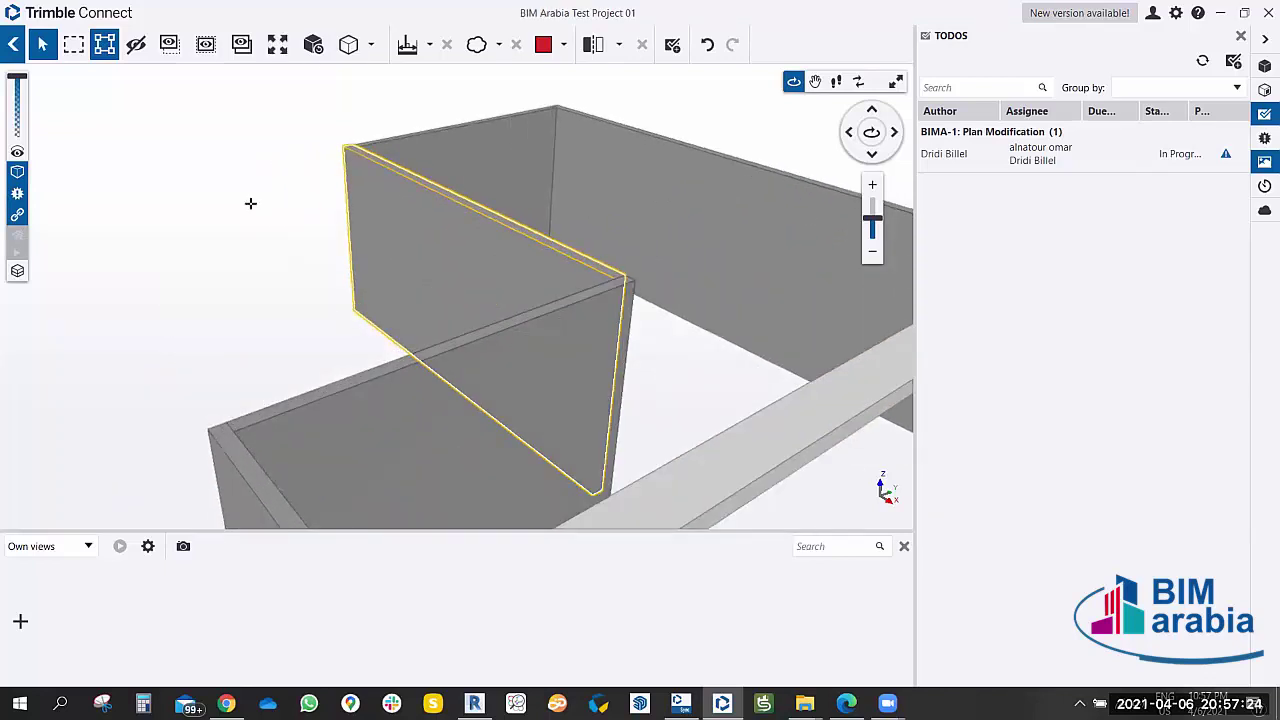
{"action": "left_click", "coordinate": [206, 48]}
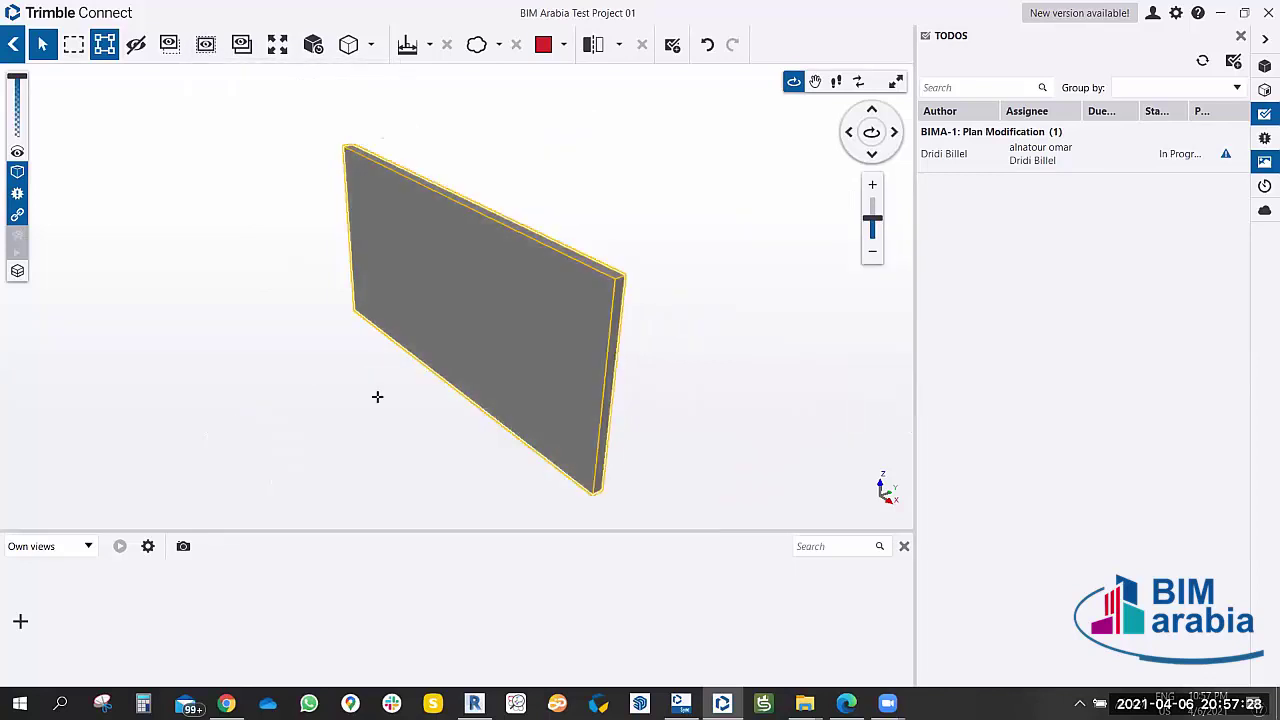
{"action": "left_click", "coordinate": [242, 48]}
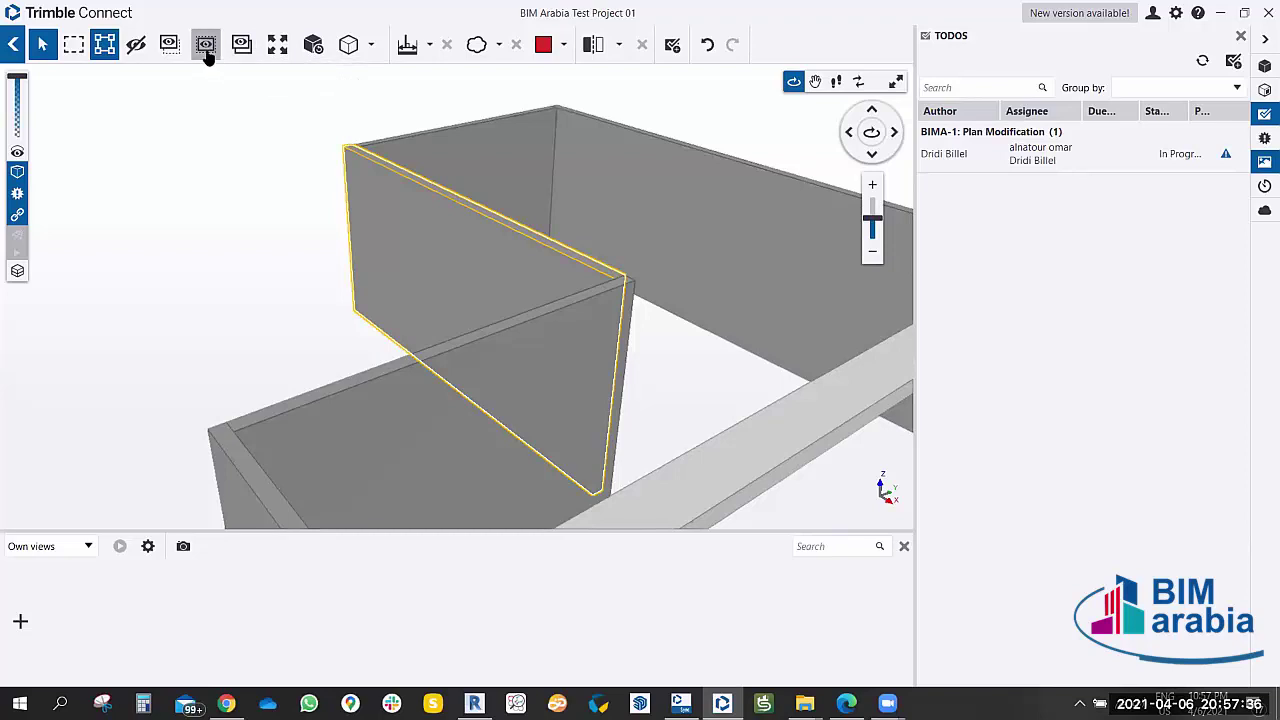
Toggle isolating the wall panel and showing all several times, ending with everything visible.
{"action": "left_click", "coordinate": [205, 48]}
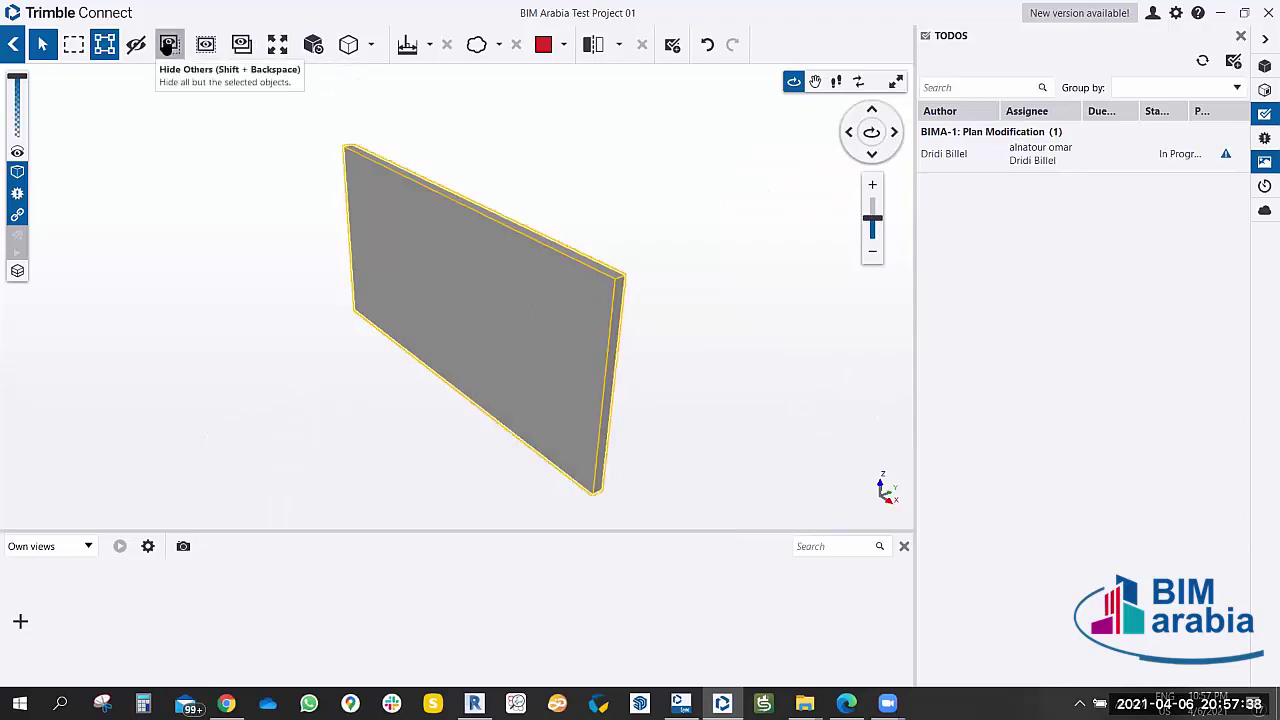
{"action": "left_click", "coordinate": [241, 46]}
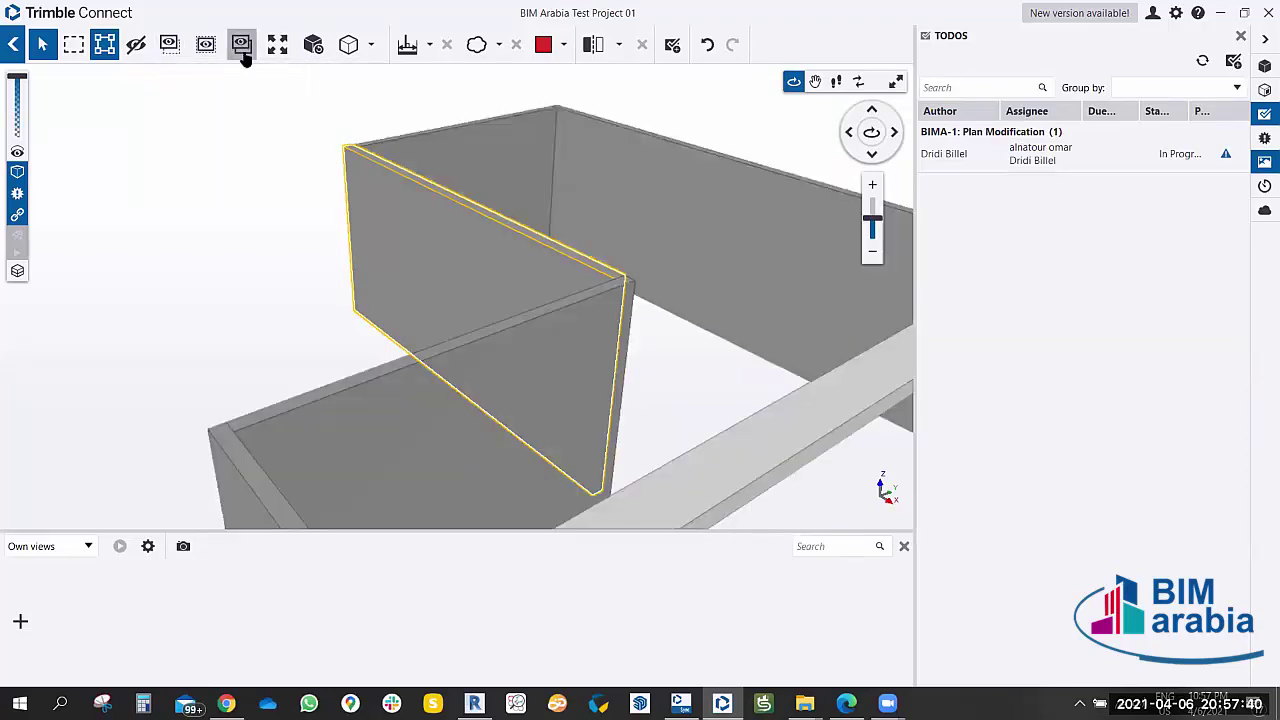
{"action": "left_click", "coordinate": [205, 44]}
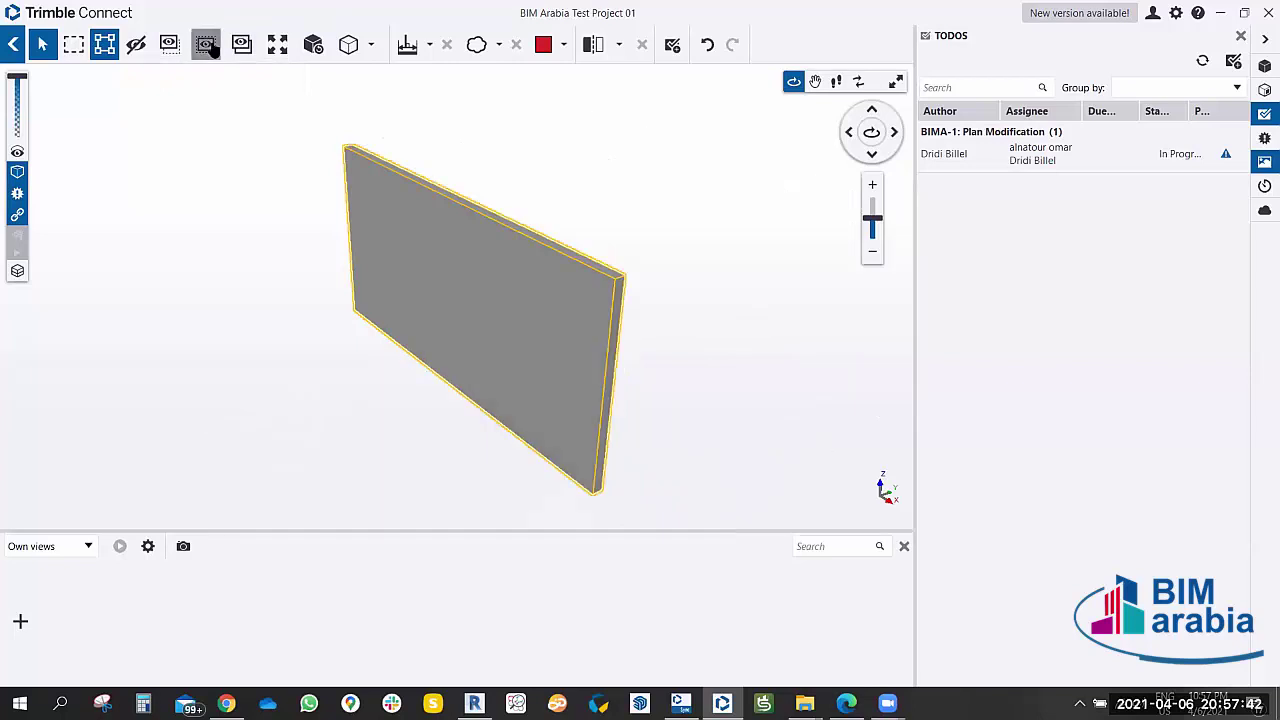
{"action": "left_click", "coordinate": [241, 44]}
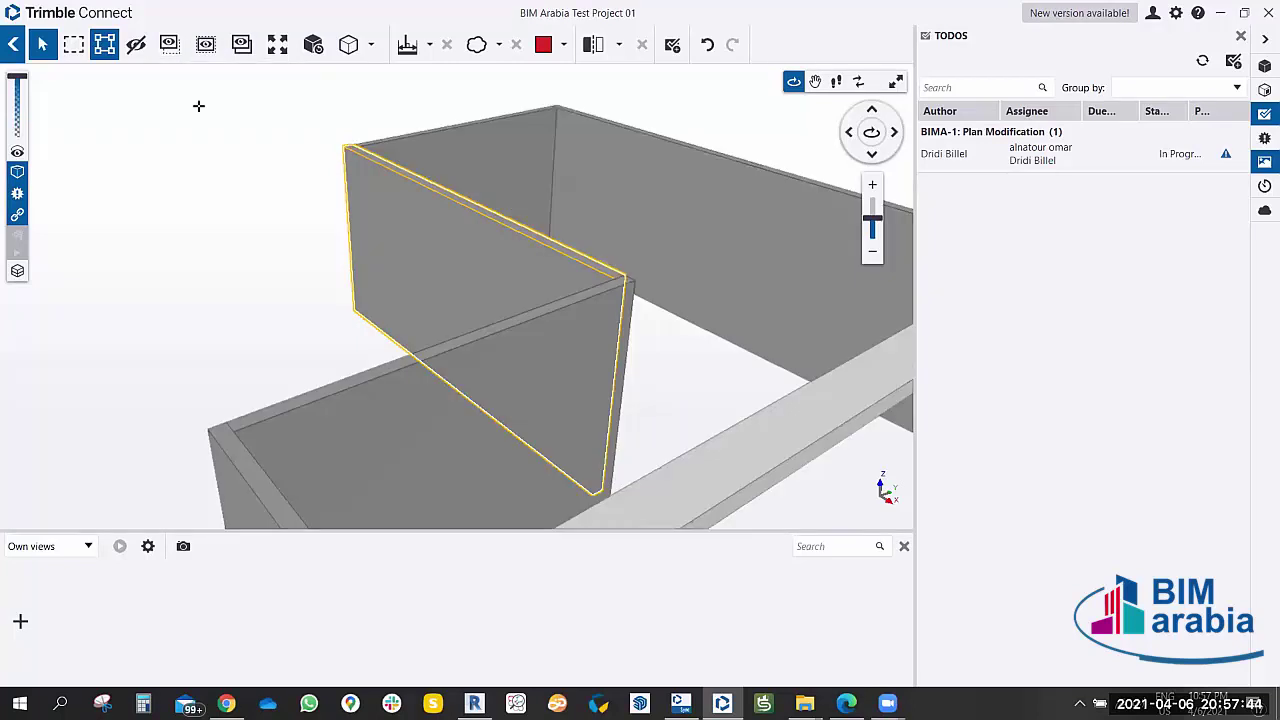
{"action": "left_click", "coordinate": [168, 46]}
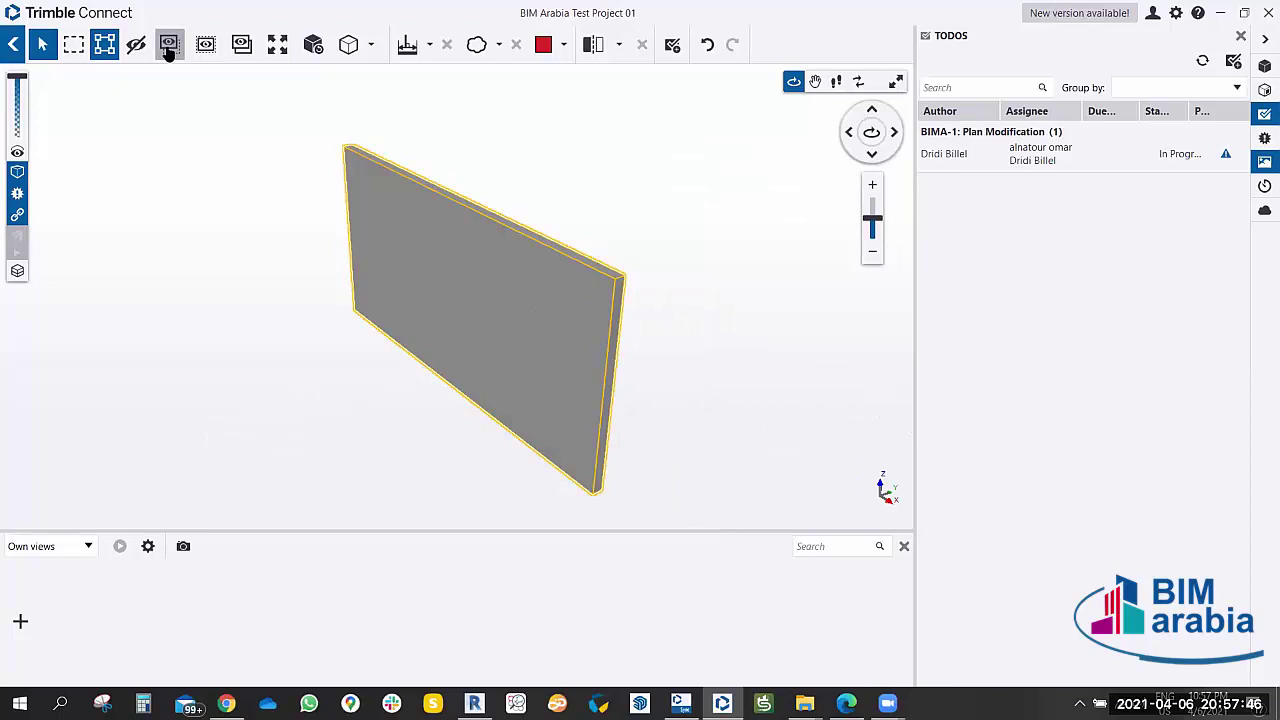
{"action": "left_click", "coordinate": [241, 44]}
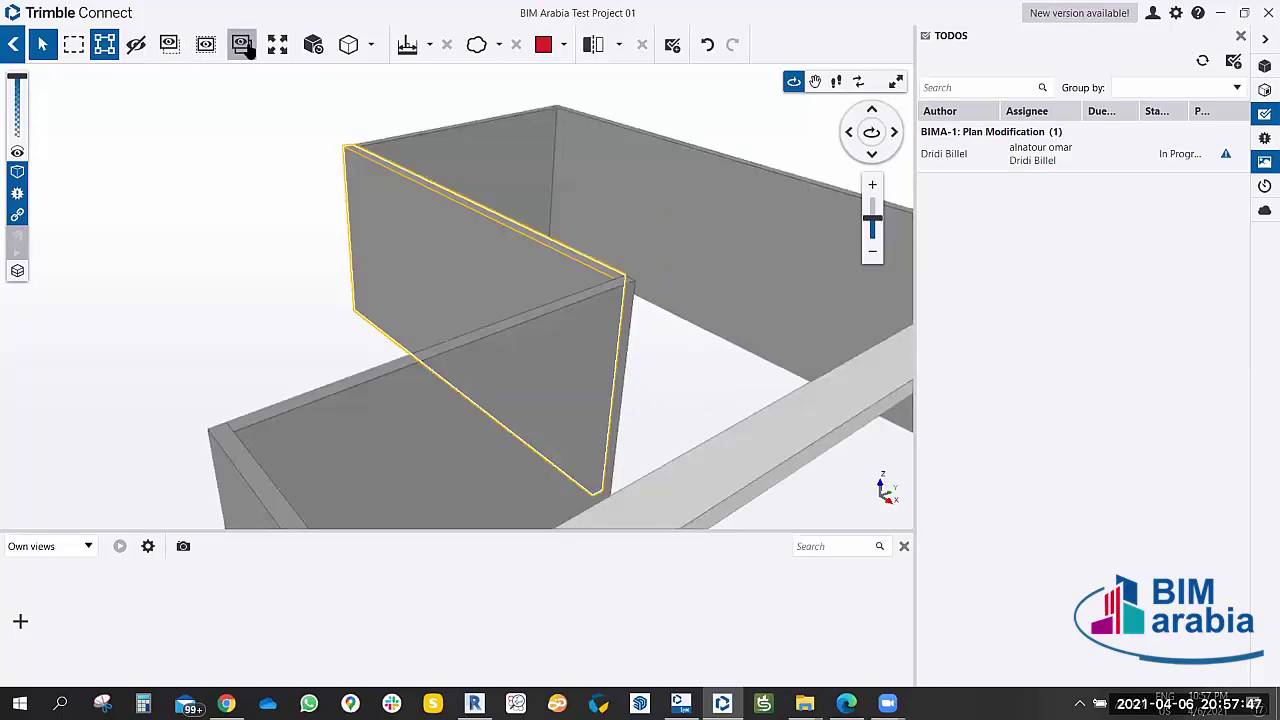
Hide the selected wall panel and orbit toward the back and left walls.
{"action": "left_click", "coordinate": [136, 46]}
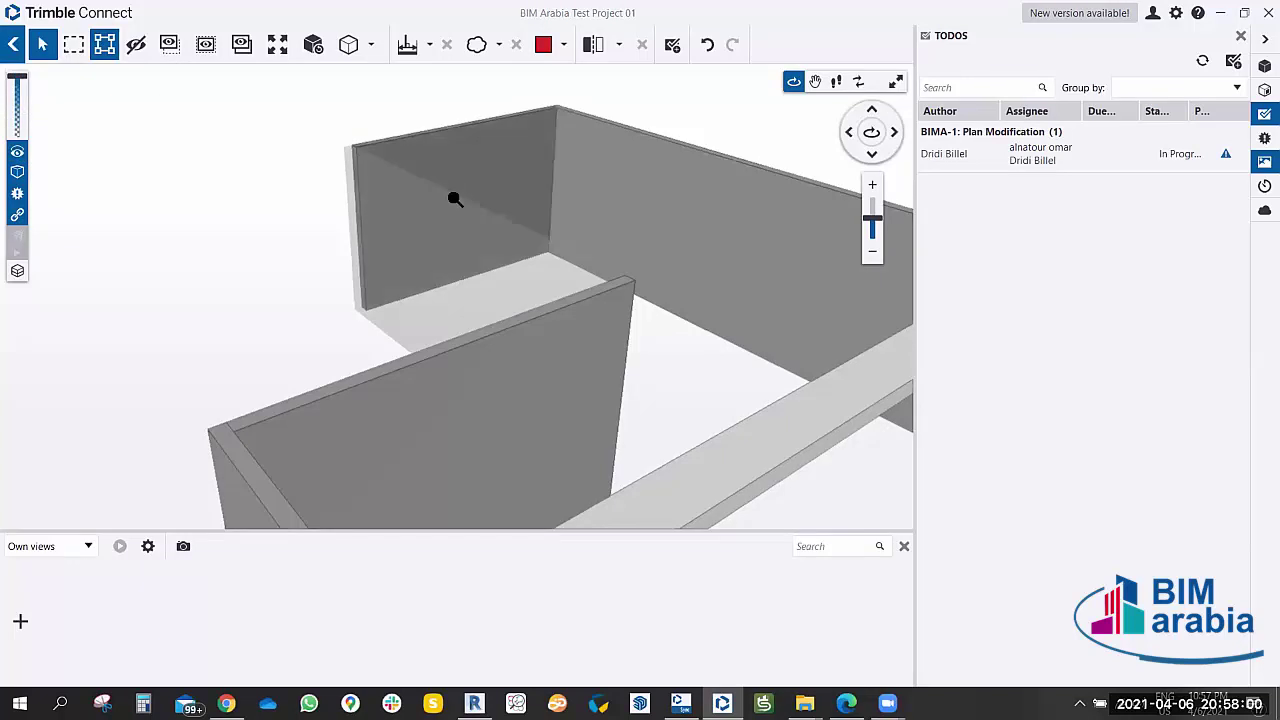
{"action": "scroll", "coordinate": [455, 199], "scroll_direction": "up", "scroll_amount": 5}
{"action": "mouse_move", "coordinate": [380, 237]}
{"action": "left_mouse_down"}
{"action": "mouse_move", "coordinate": [255, 285]}
{"action": "mouse_move", "coordinate": [274, 309]}
{"action": "mouse_move", "coordinate": [329, 286]}
{"action": "mouse_move", "coordinate": [471, 291]}
{"action": "mouse_move", "coordinate": [426, 266]}
{"action": "mouse_move", "coordinate": [441, 299]}
{"action": "mouse_move", "coordinate": [457, 289]}
{"action": "left_mouse_up"}
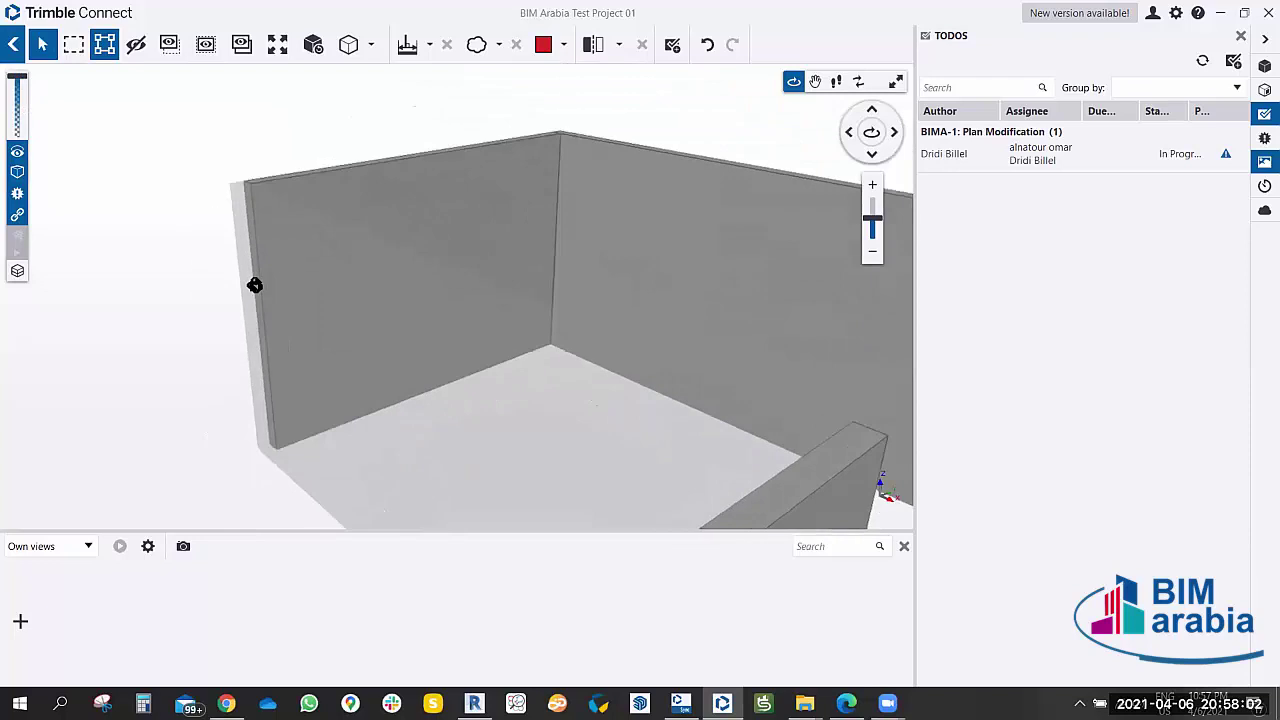
{"action": "mouse_move", "coordinate": [83, 151]}
{"action": "left_mouse_down"}
{"action": "mouse_move", "coordinate": [225, 67]}
{"action": "mouse_move", "coordinate": [281, 289]}
{"action": "mouse_move", "coordinate": [309, 263]}
{"action": "mouse_move", "coordinate": [219, 233]}
{"action": "mouse_move", "coordinate": [228, 172]}
{"action": "left_mouse_up"}
Drag an area selection across the model, orbit it, and fit the whole model to view.
{"action": "left_click", "coordinate": [70, 46]}
{"action": "mouse_move", "coordinate": [343, 220]}
{"action": "left_mouse_down"}
{"action": "mouse_move", "coordinate": [248, 135]}
{"action": "mouse_move", "coordinate": [729, 434]}
{"action": "left_mouse_up"}
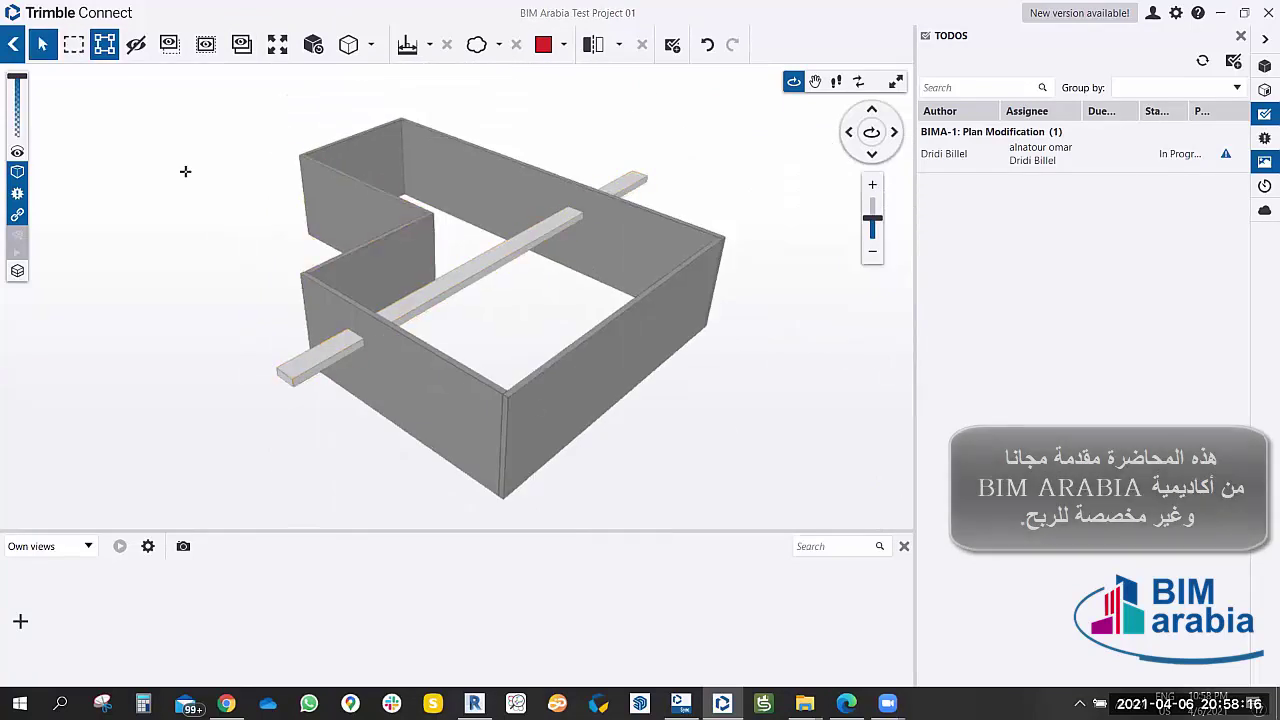
{"action": "mouse_move", "coordinate": [203, 214]}
{"action": "left_mouse_down"}
{"action": "mouse_move", "coordinate": [231, 237]}
{"action": "mouse_move", "coordinate": [317, 243]}
{"action": "mouse_move", "coordinate": [254, 276]}
{"action": "left_mouse_up"}
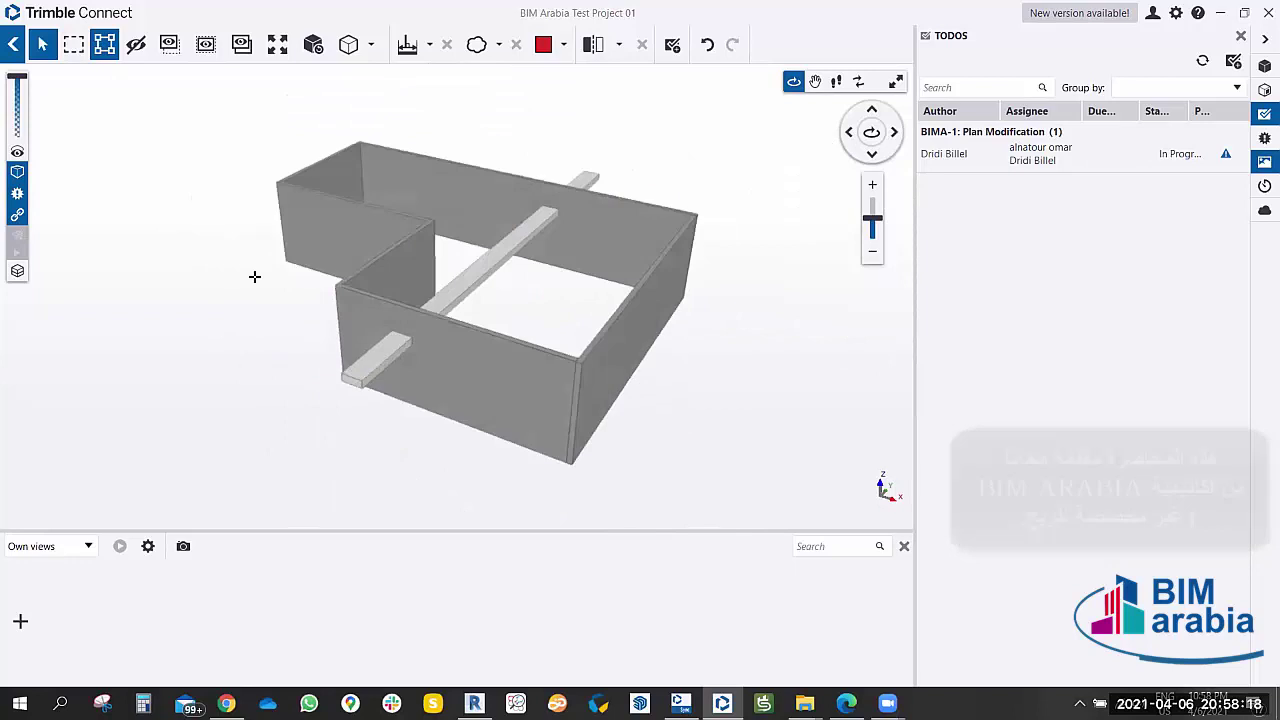
{"action": "mouse_move", "coordinate": [314, 200]}
{"action": "left_mouse_down"}
{"action": "mouse_move", "coordinate": [380, 271]}
{"action": "mouse_move", "coordinate": [614, 414]}
{"action": "mouse_move", "coordinate": [540, 377]}
{"action": "left_mouse_up"}
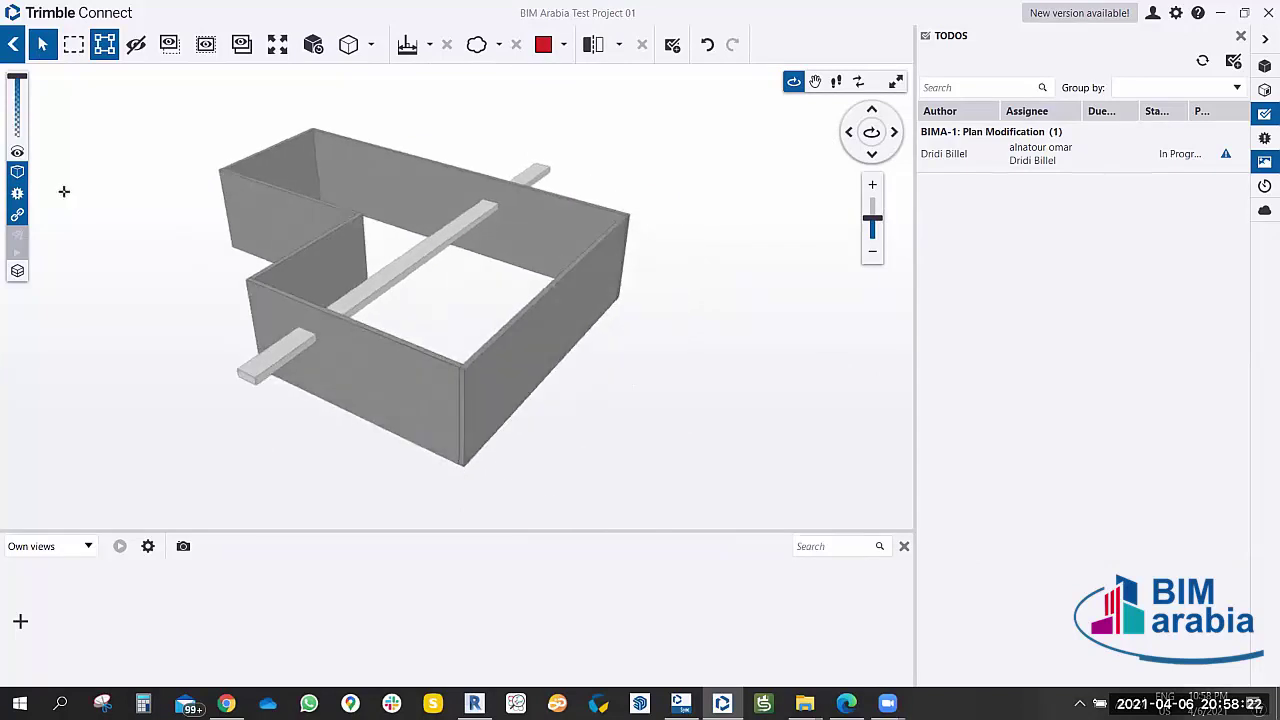
{"action": "left_click", "coordinate": [18, 174]}
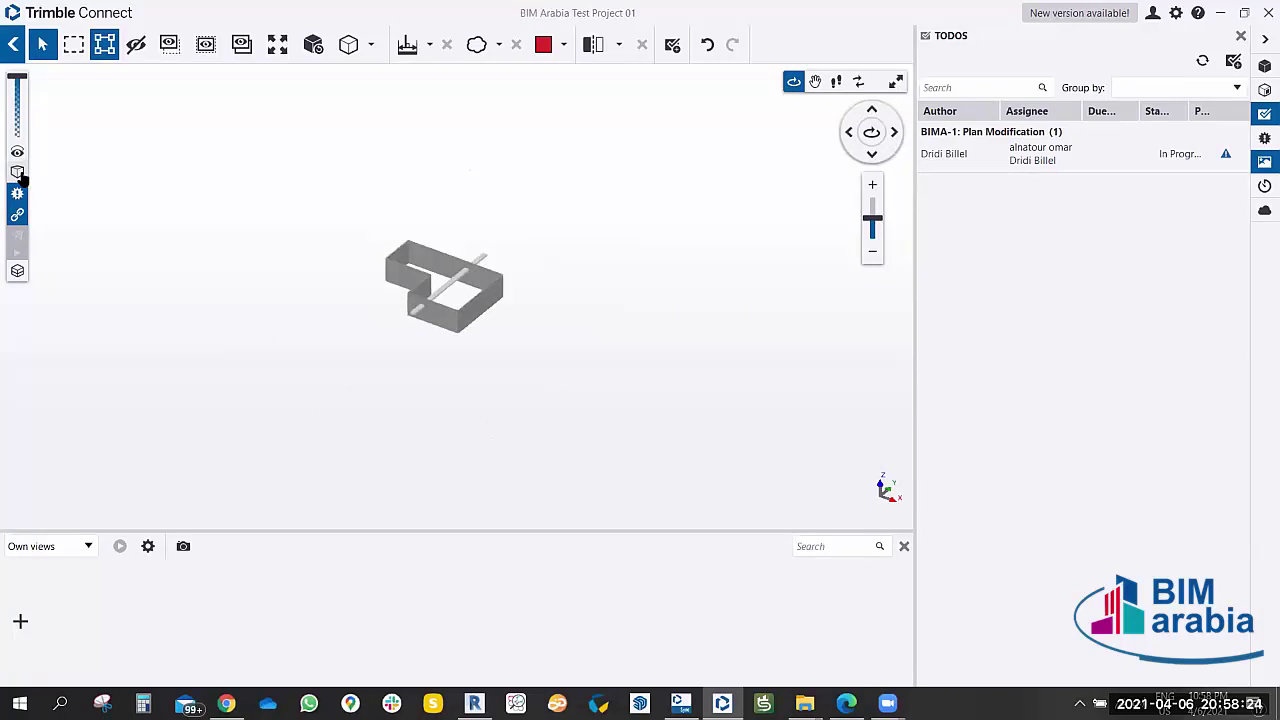
{"action": "left_click", "coordinate": [18, 174]}
Orbit and zoom in and out to inspect the U-shaped walls and crossing beam.
{"action": "left_click_drag", "start_coordinate": [437, 280], "coordinate": [486, 286]}
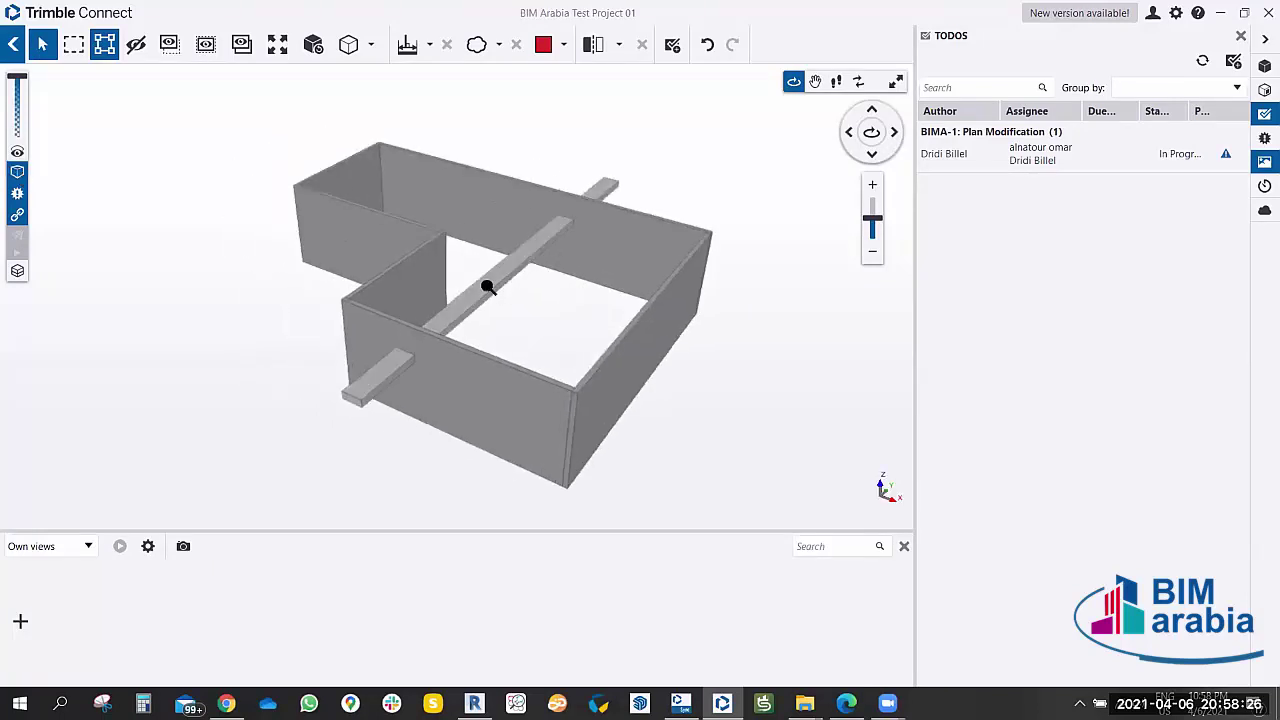
{"action": "scroll", "coordinate": [486, 286], "scroll_direction": "up", "scroll_amount": 3}
{"action": "scroll", "coordinate": [486, 286], "scroll_direction": "down", "scroll_amount": 5}
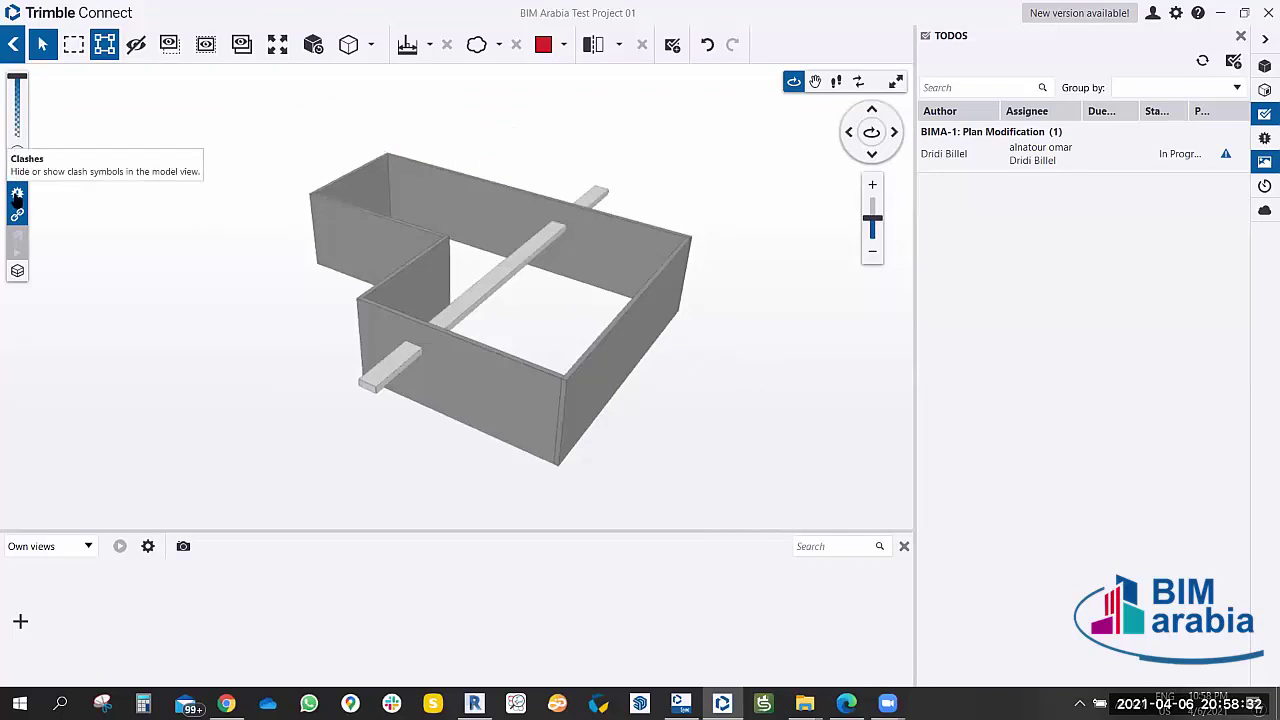
{"action": "left_click_drag", "start_coordinate": [380, 277], "coordinate": [307, 368]}
{"action": "scroll", "coordinate": [360, 290], "scroll_direction": "up", "scroll_amount": 2}
{"action": "scroll", "coordinate": [323, 275], "scroll_direction": "up", "scroll_amount": 2}
Select the inner, back, right and front-left walls one after another.
{"action": "left_click", "coordinate": [348, 201]}
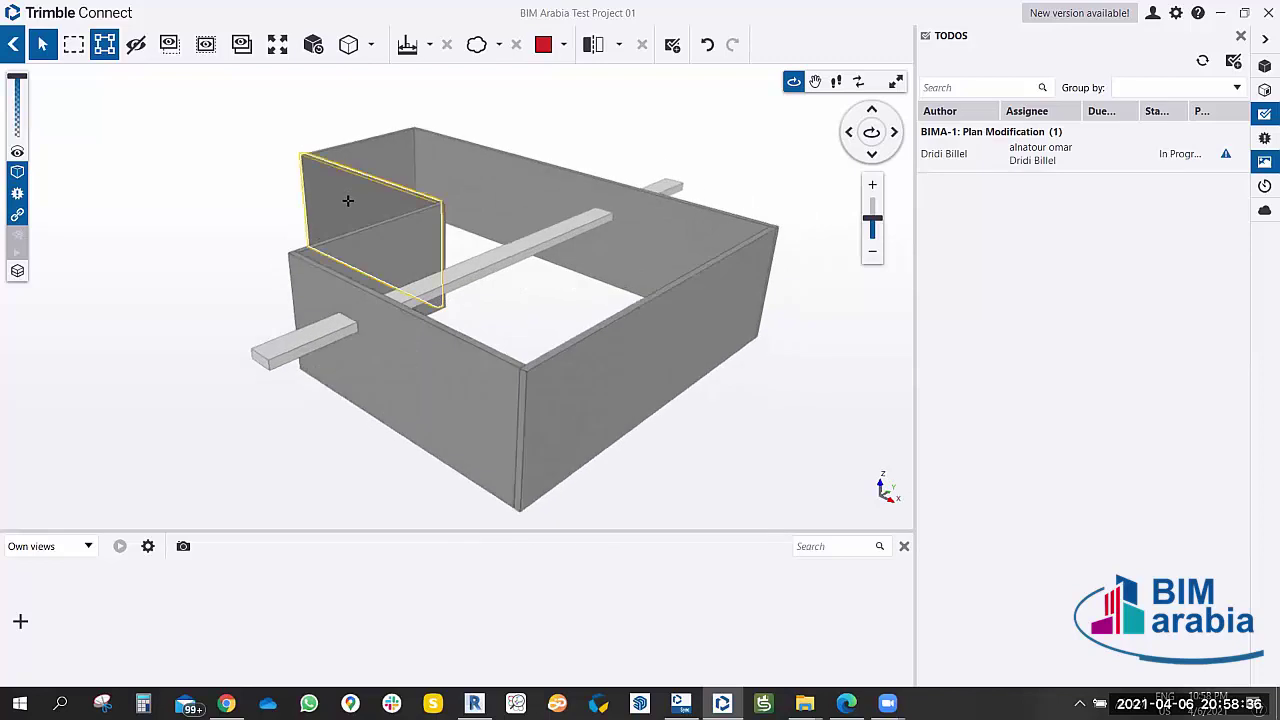
{"action": "left_click", "coordinate": [562, 184]}
{"action": "left_click", "coordinate": [647, 333]}
{"action": "left_click", "coordinate": [353, 325]}
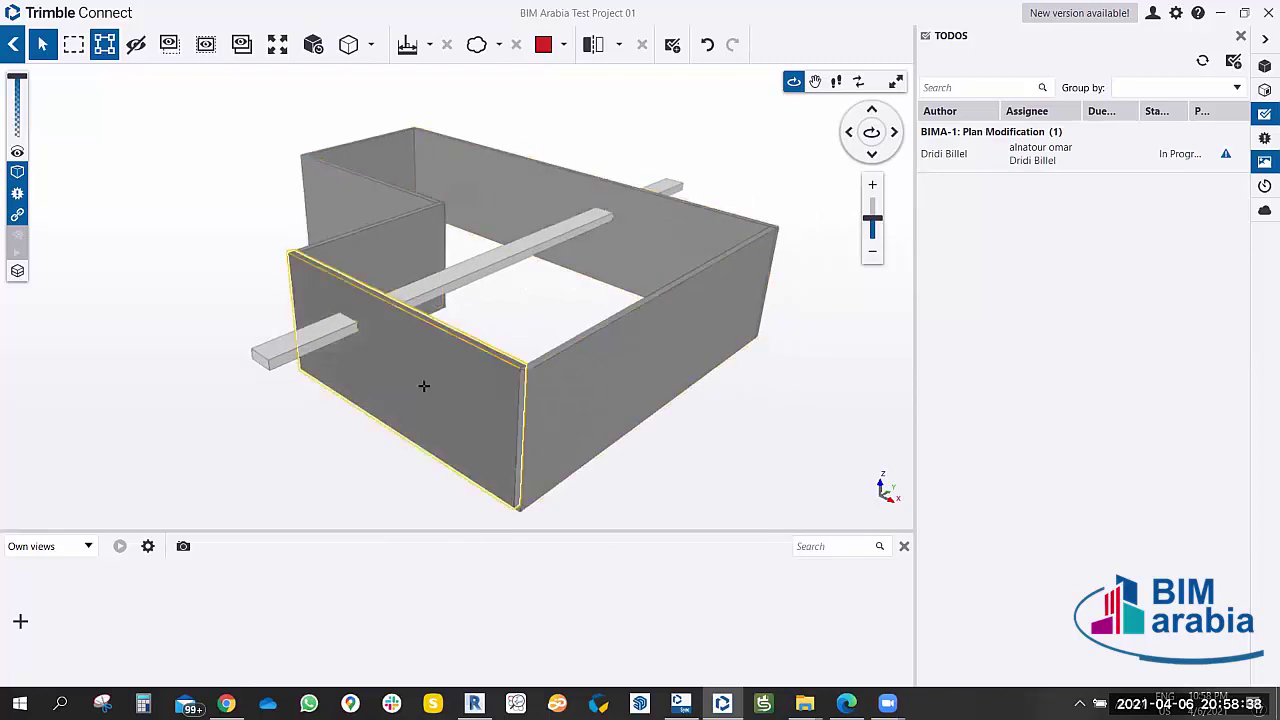
Orbit around the front wall, clear the wall selection, and orbit again.
{"action": "mouse_move", "coordinate": [400, 397]}
{"action": "left_mouse_down"}
{"action": "mouse_move", "coordinate": [391, 434]}
{"action": "mouse_move", "coordinate": [414, 403]}
{"action": "mouse_move", "coordinate": [377, 426]}
{"action": "mouse_move", "coordinate": [391, 431]}
{"action": "left_mouse_up"}
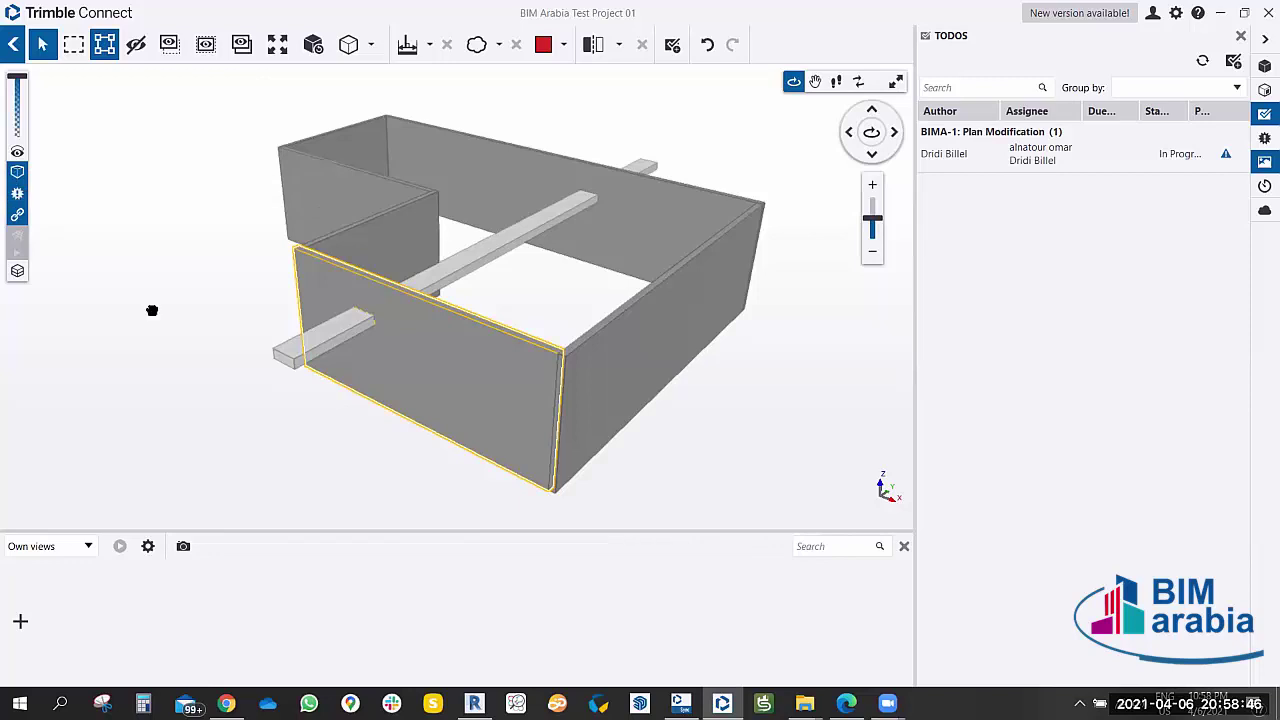
{"action": "mouse_move", "coordinate": [151, 309]}
{"action": "left_mouse_down"}
{"action": "mouse_move", "coordinate": [177, 354]}
{"action": "mouse_move", "coordinate": [214, 357]}
{"action": "mouse_move", "coordinate": [145, 341]}
{"action": "mouse_move", "coordinate": [210, 299]}
{"action": "mouse_move", "coordinate": [206, 316]}
{"action": "left_mouse_up"}
{"action": "left_click", "coordinate": [200, 310]}
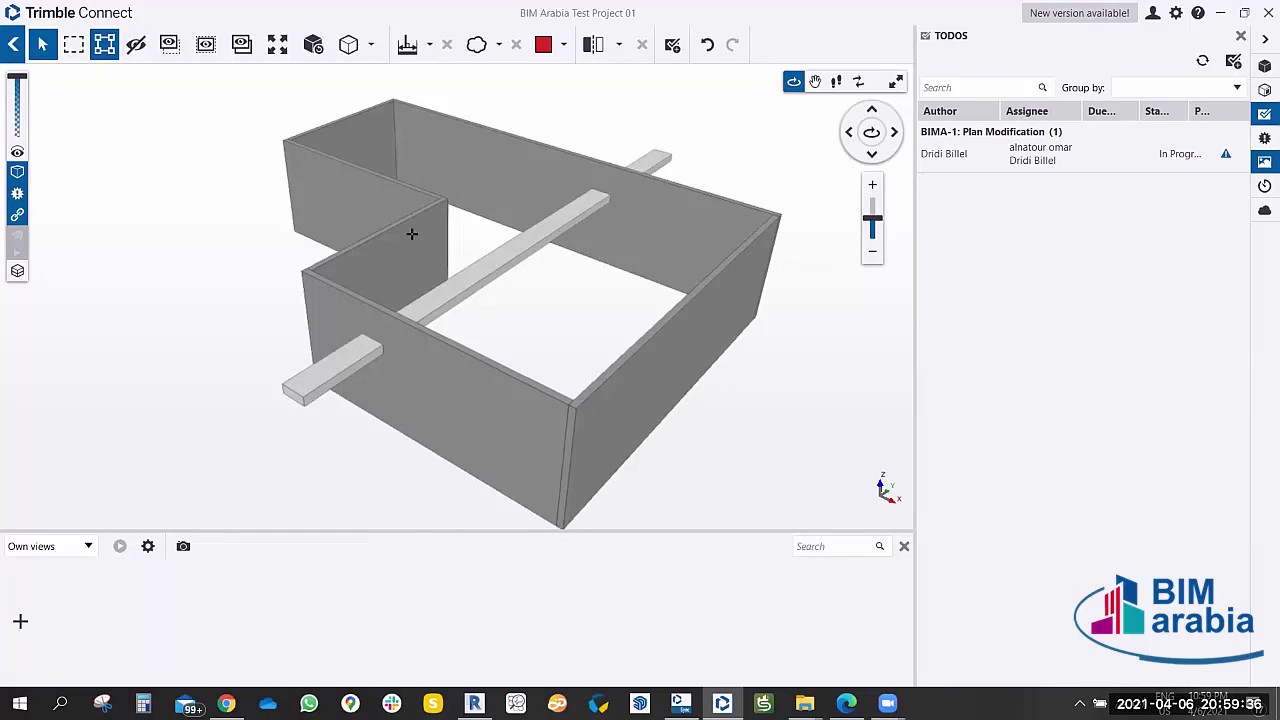
{"action": "mouse_move", "coordinate": [414, 229]}
{"action": "left_mouse_down"}
{"action": "mouse_move", "coordinate": [497, 257]}
{"action": "mouse_move", "coordinate": [530, 301]}
{"action": "mouse_move", "coordinate": [543, 280]}
{"action": "mouse_move", "coordinate": [574, 314]}
{"action": "mouse_move", "coordinate": [520, 289]}
{"action": "left_mouse_up"}
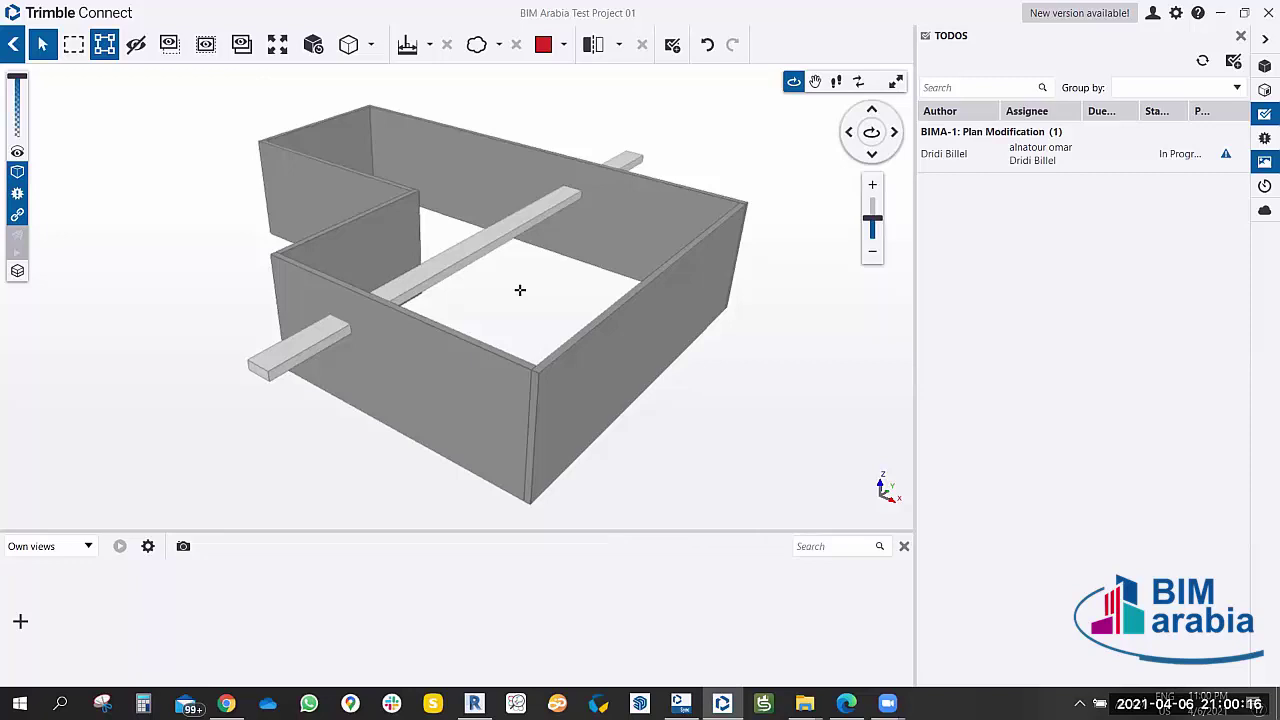
Switch to Chrome and go to the Google home page in a new tab.
{"action": "left_click", "coordinate": [226, 703]}
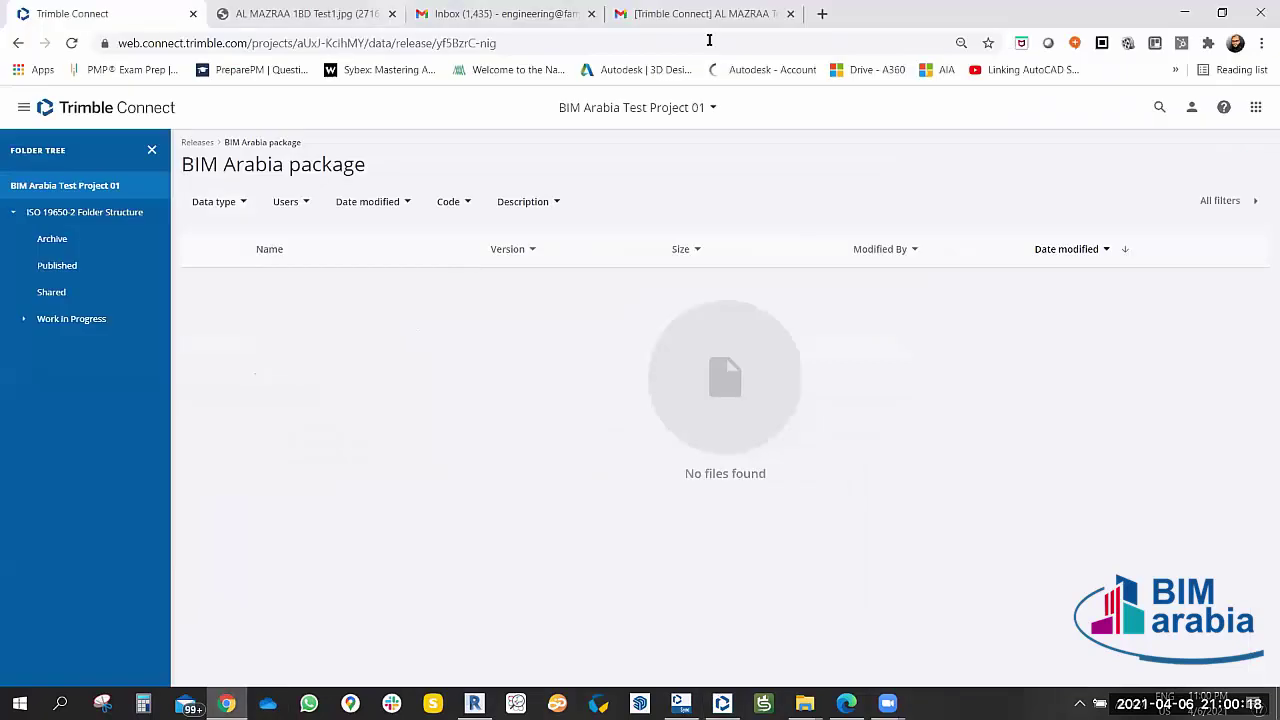
{"action": "left_click", "coordinate": [702, 13]}
{"action": "left_click", "coordinate": [822, 13]}
{"action": "type", "text": "g"}
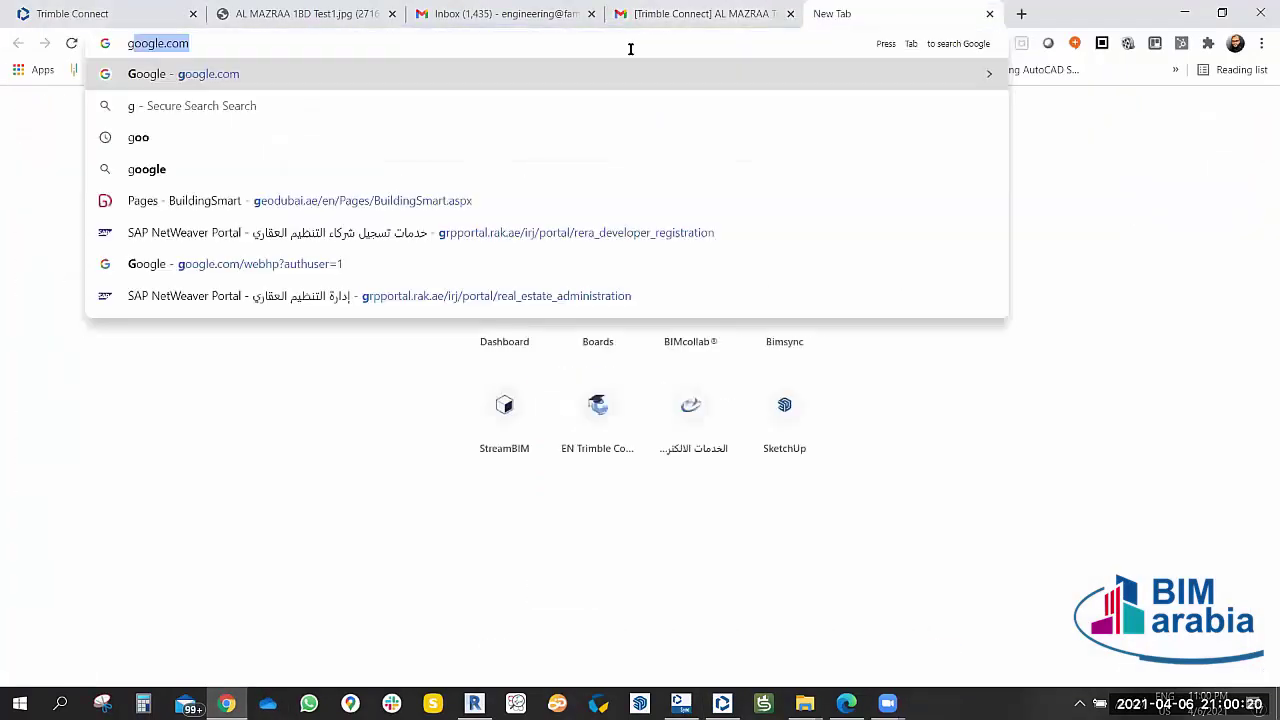
{"action": "type", "text": "oo"}
{"action": "key", "text": "Return"}
Search Google Images for 'ac duct technical data sheet'.
{"action": "left_click", "coordinate": [557, 349]}
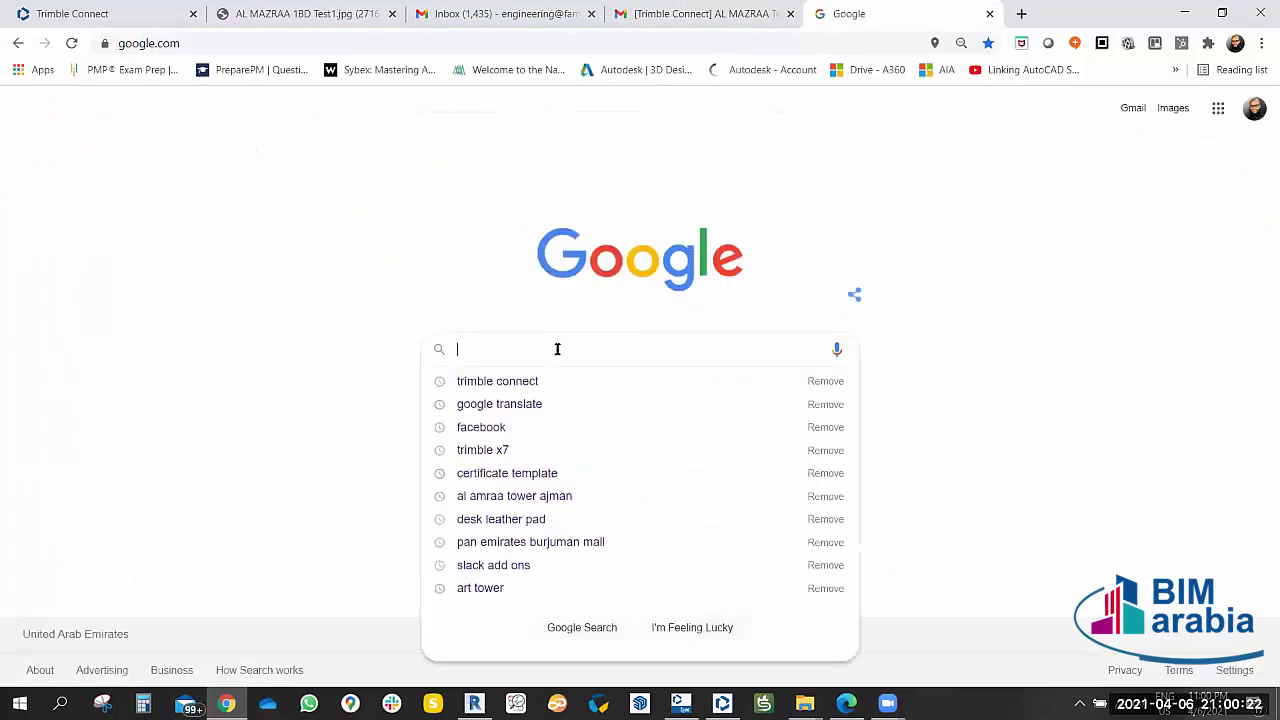
{"action": "type", "text": "duct"}
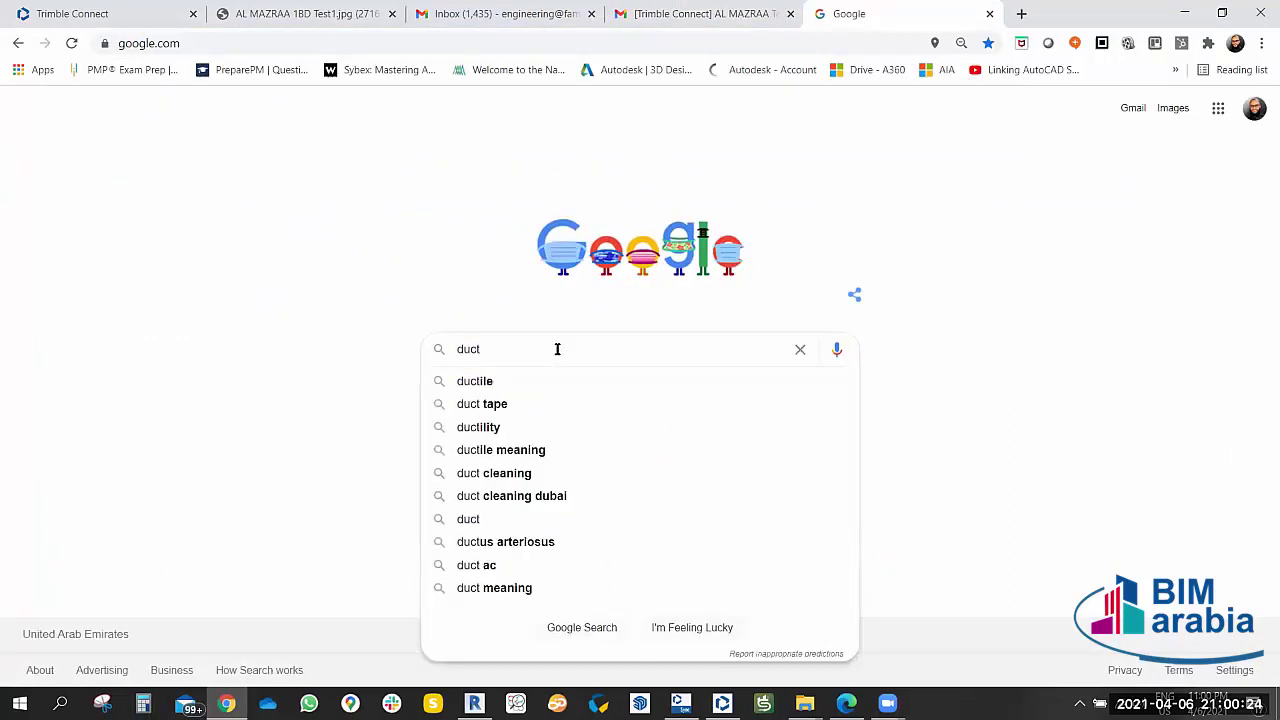
{"action": "key", "text": "BackSpace"}
{"action": "key", "text": "BackSpace"}
{"action": "key", "text": "BackSpace"}
{"action": "type", "text": "ac "}
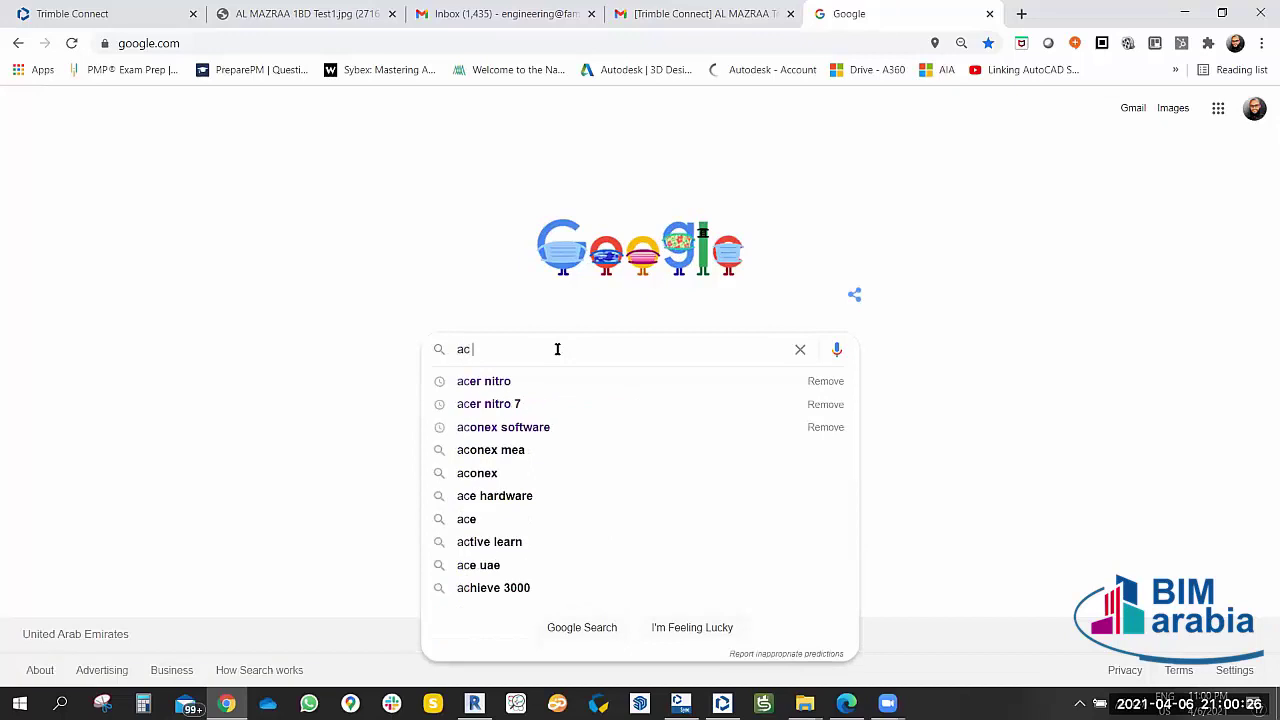
{"action": "type", "text": "duct technical"}
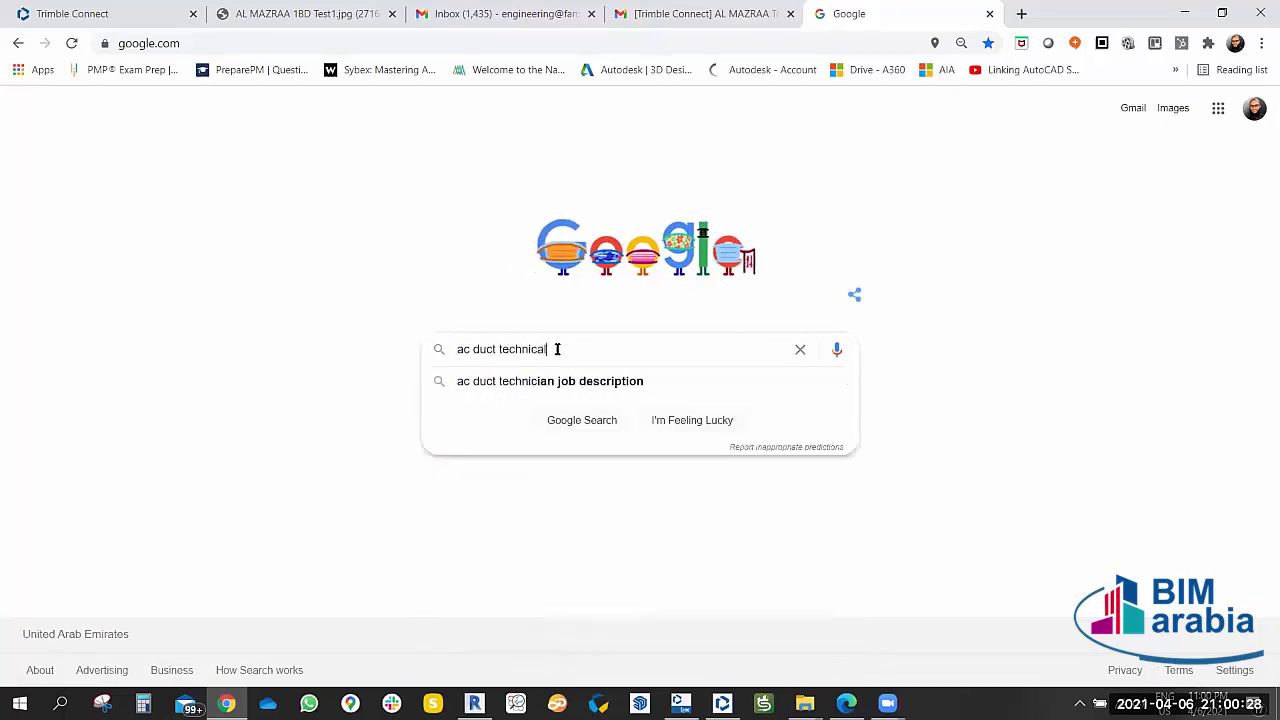
{"action": "type", "text": " data sheet"}
{"action": "key", "text": "Return"}
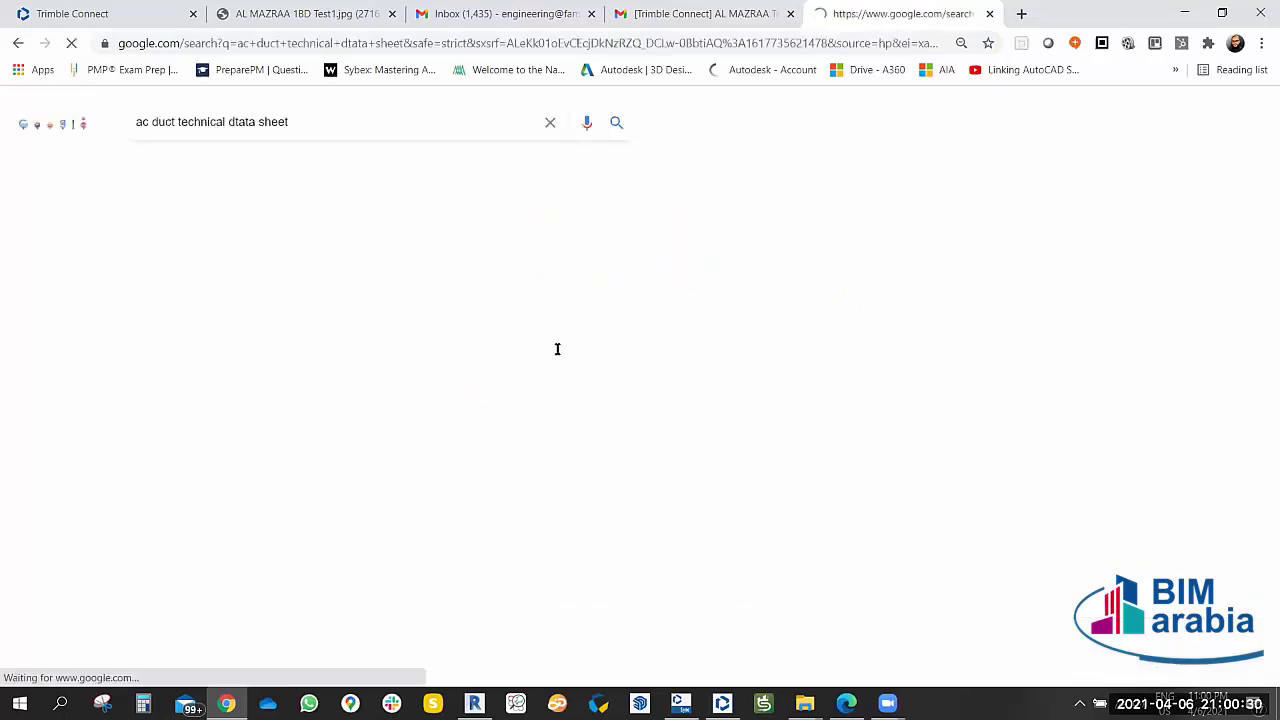
{"action": "left_click", "coordinate": [205, 167]}
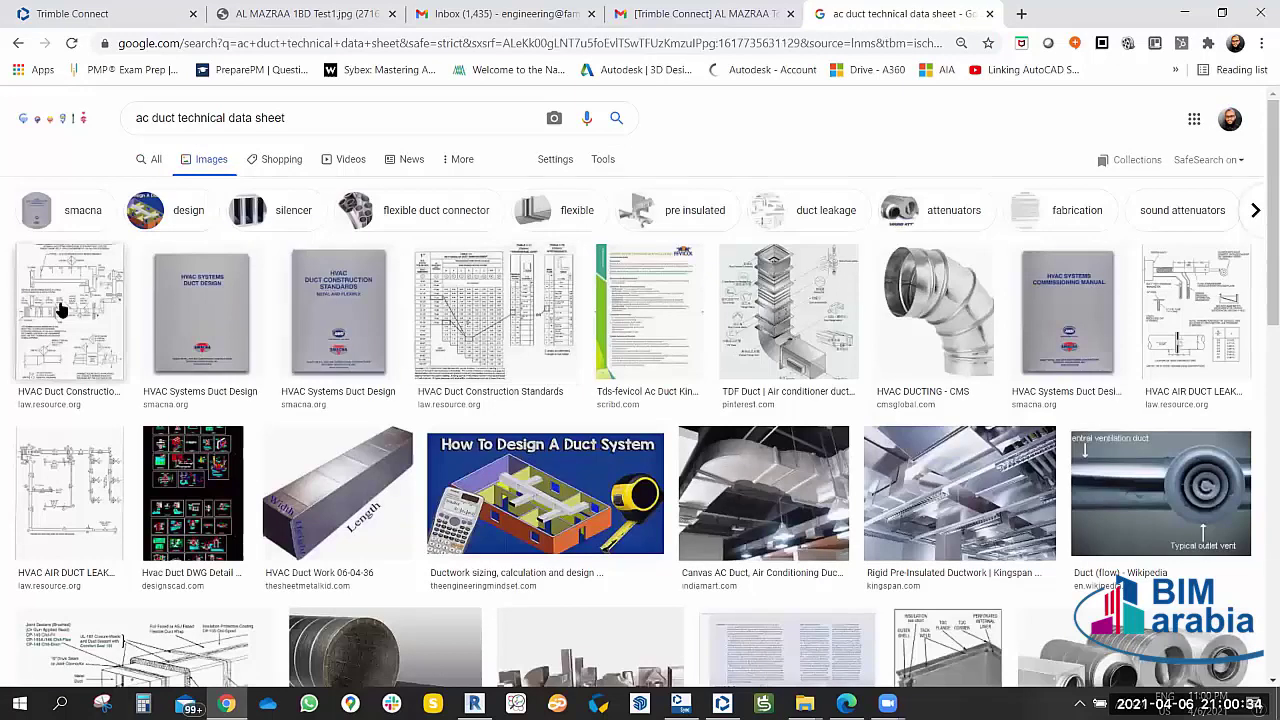
Preview the TDF Duct image and choose Save image as from its menu.
{"action": "left_click", "coordinate": [748, 212]}
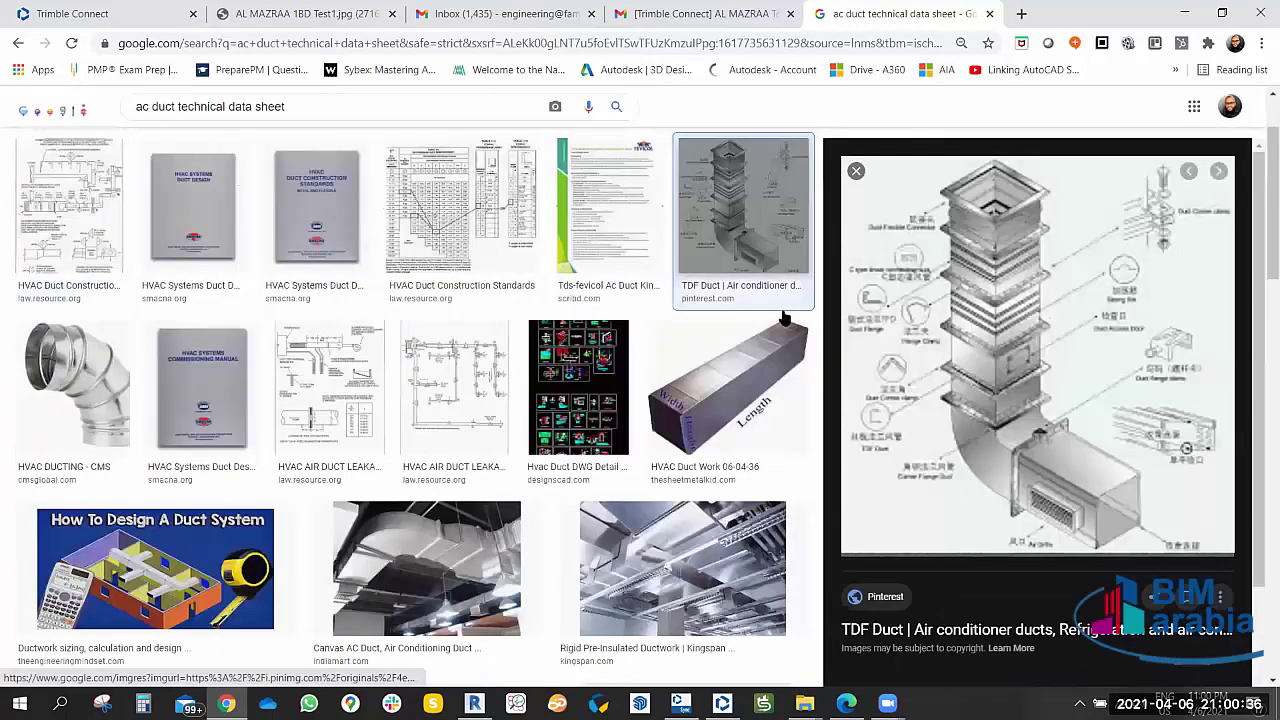
{"action": "right_click", "coordinate": [1005, 294]}
{"action": "left_click", "coordinate": [1066, 510]}
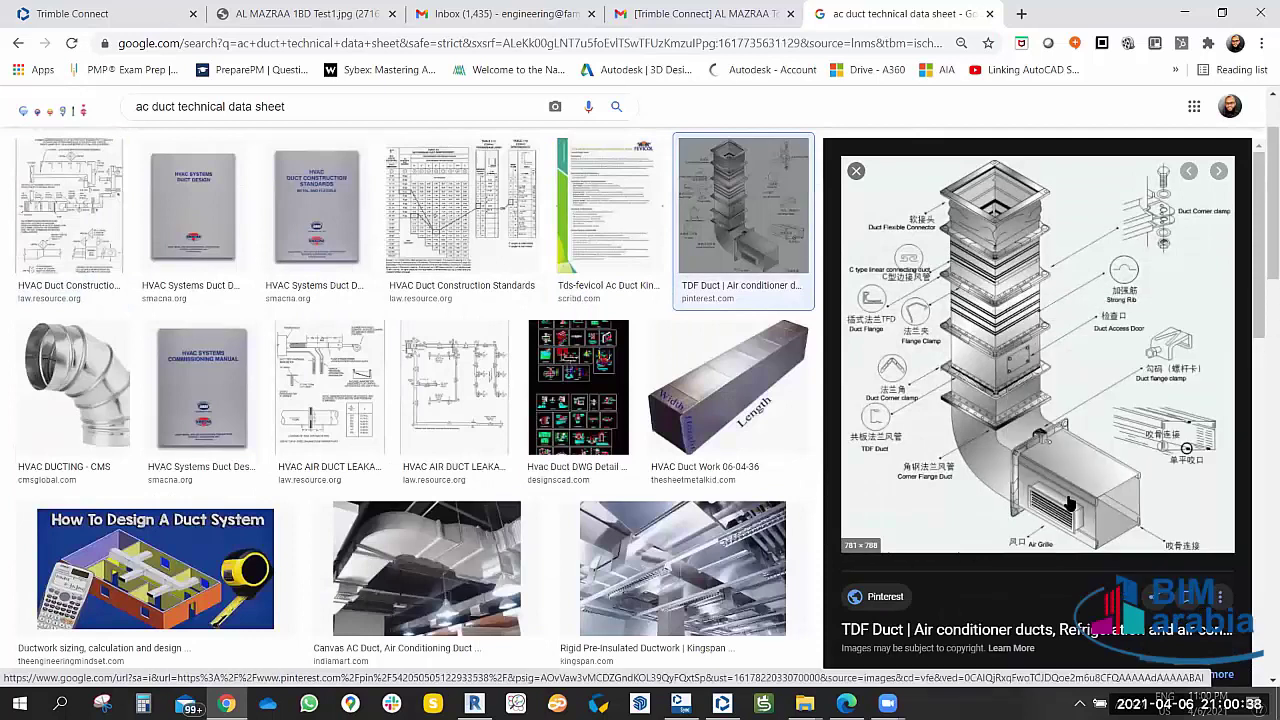
{"action": "right_click", "coordinate": [962, 246]}
{"action": "left_click", "coordinate": [1033, 445]}
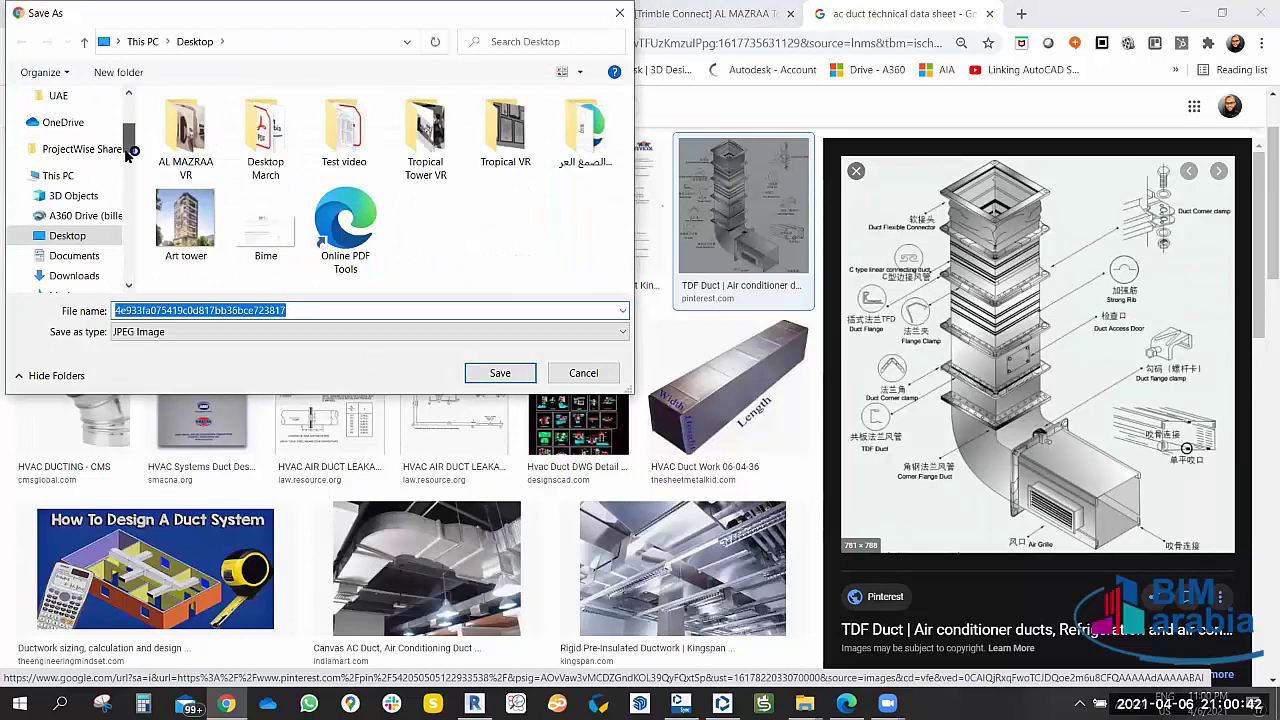
Browse D:\BIM ARABIA TEST PROJECT CDE to Work in Progress > Procurement Dep > Specifications.
{"action": "scroll", "coordinate": [110, 195], "scroll_direction": "down", "scroll_amount": 4}
{"action": "left_click", "coordinate": [80, 157]}
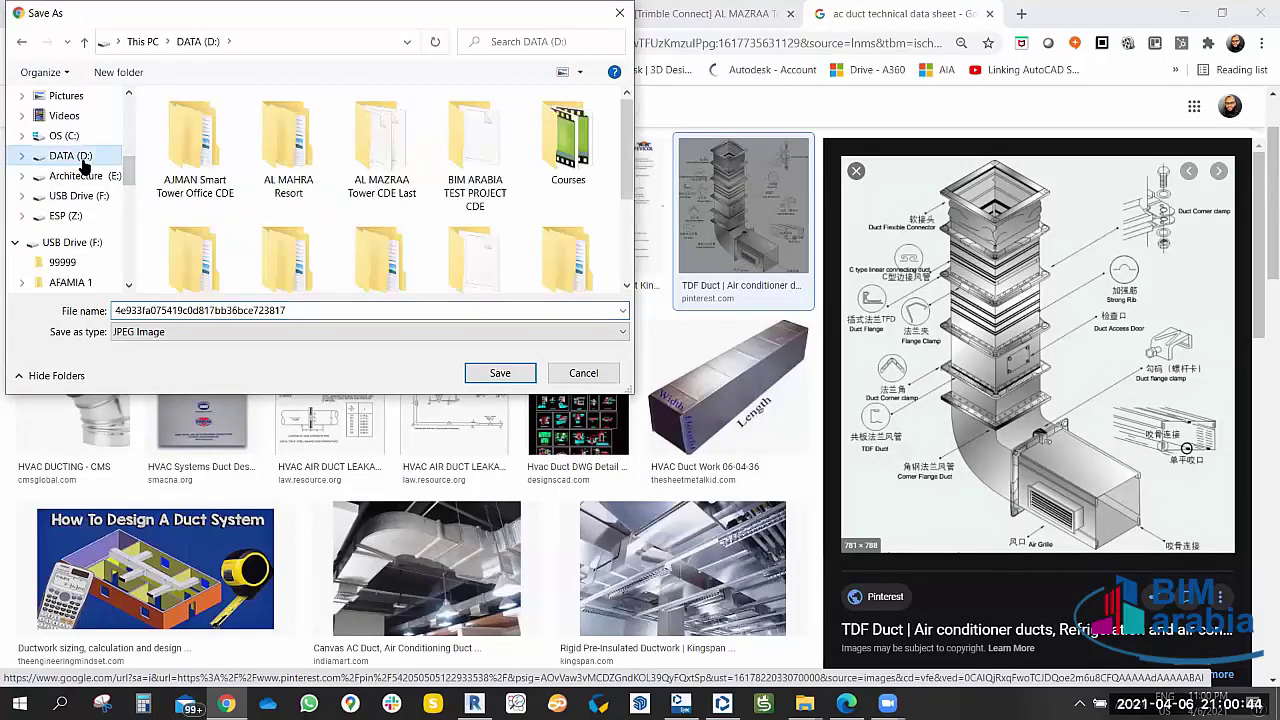
{"action": "double_click", "coordinate": [490, 160]}
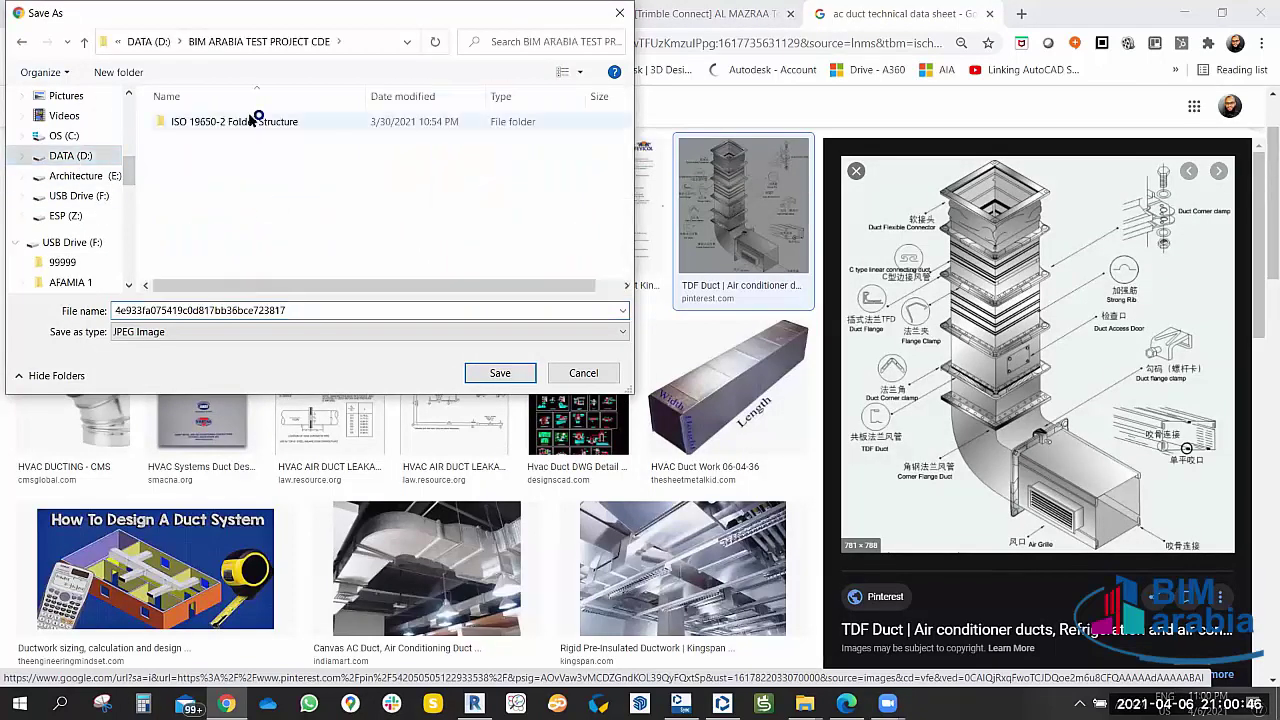
{"action": "double_click", "coordinate": [257, 120]}
{"action": "double_click", "coordinate": [215, 160]}
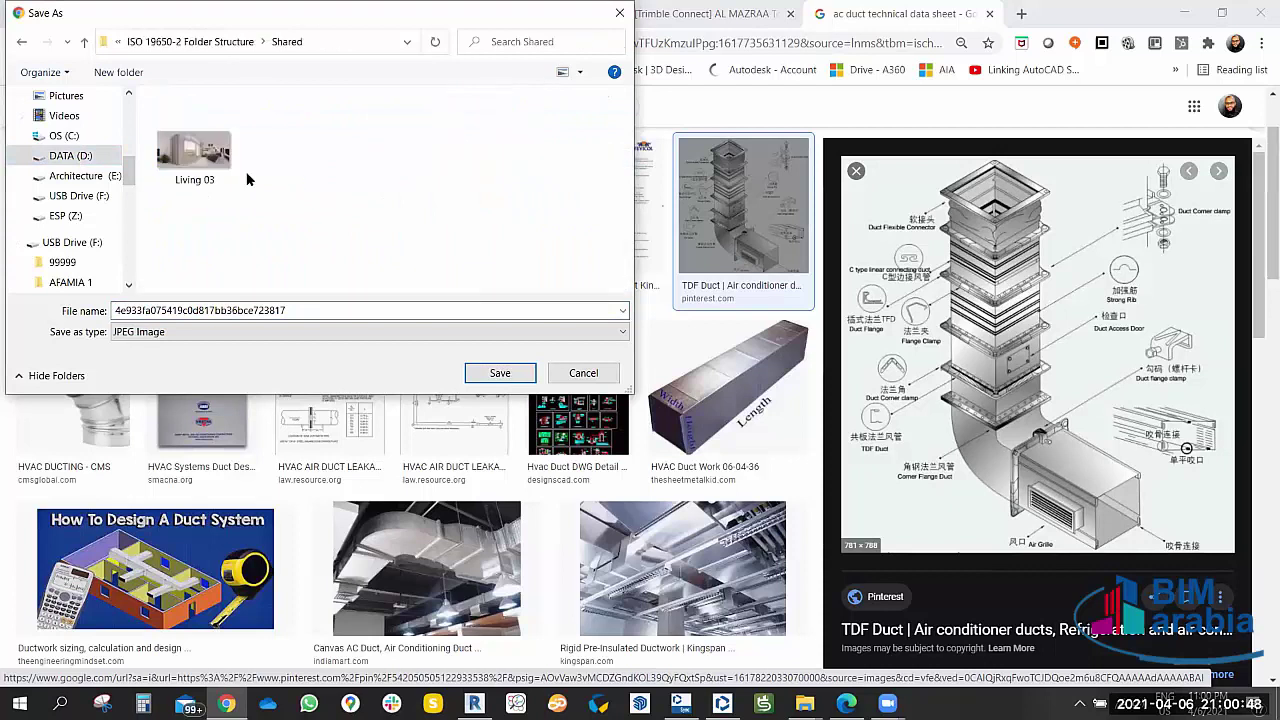
{"action": "key", "text": "alt+Left"}
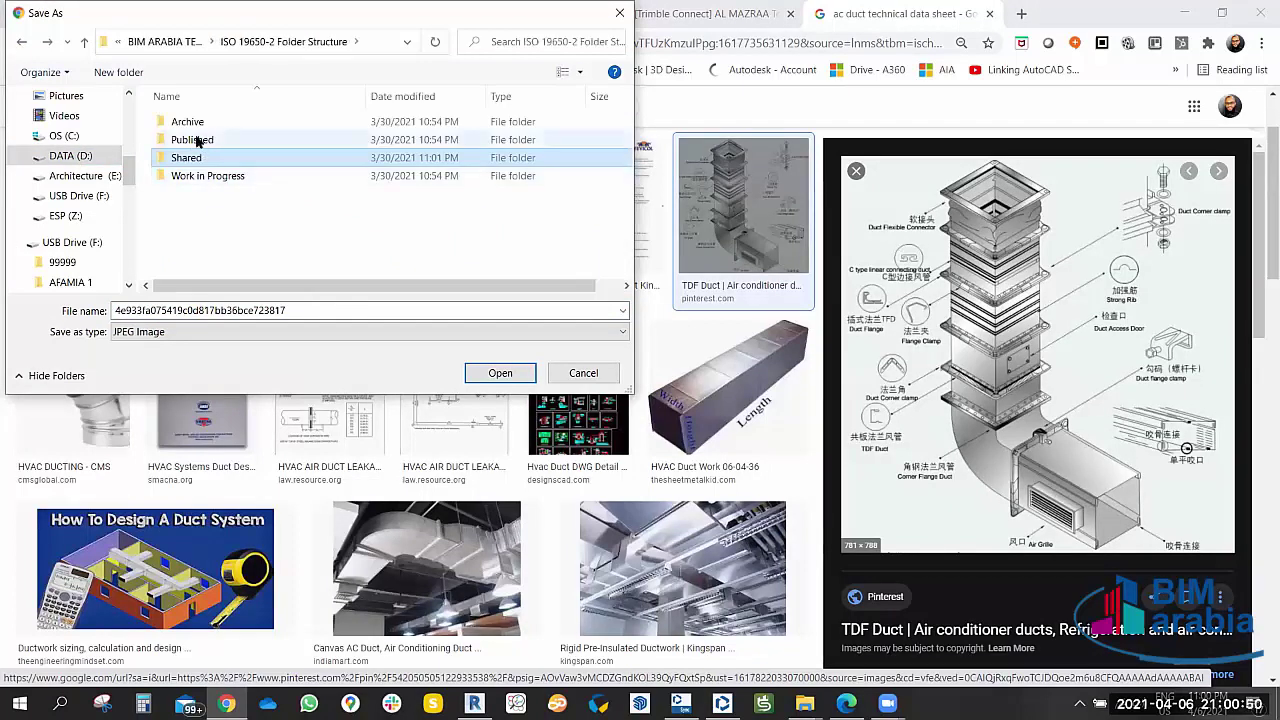
{"action": "double_click", "coordinate": [200, 176]}
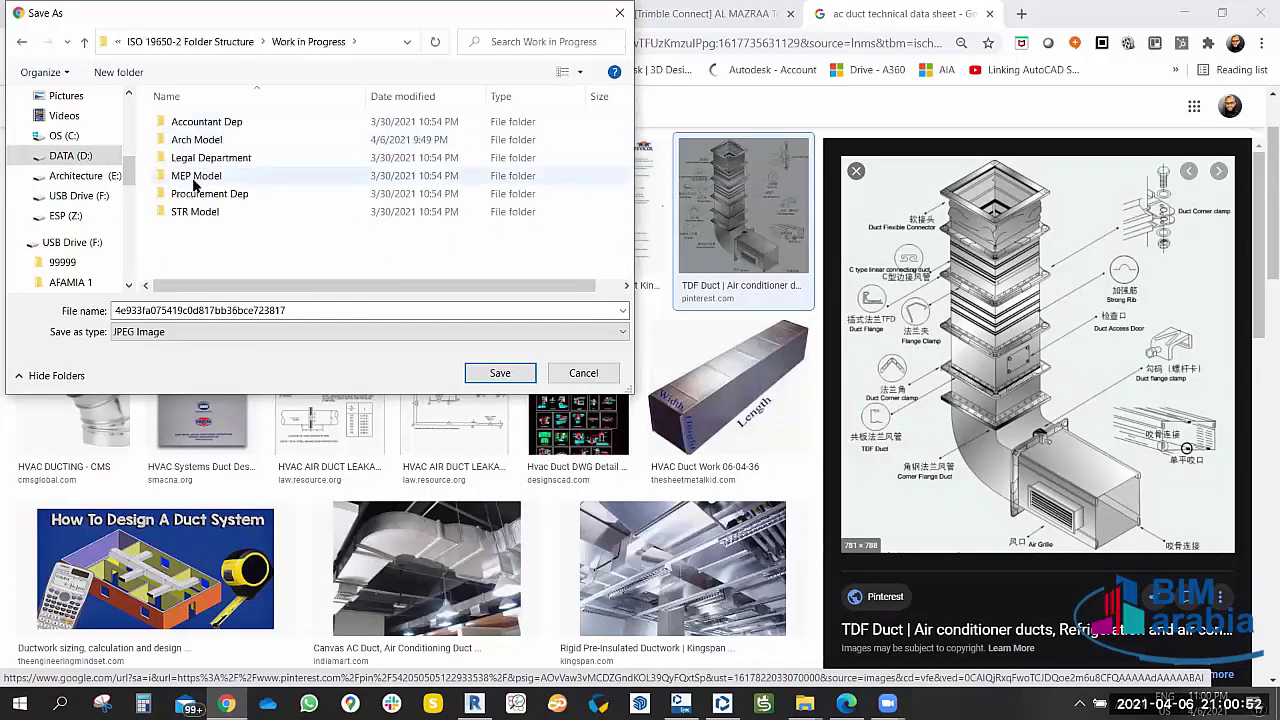
{"action": "double_click", "coordinate": [210, 194]}
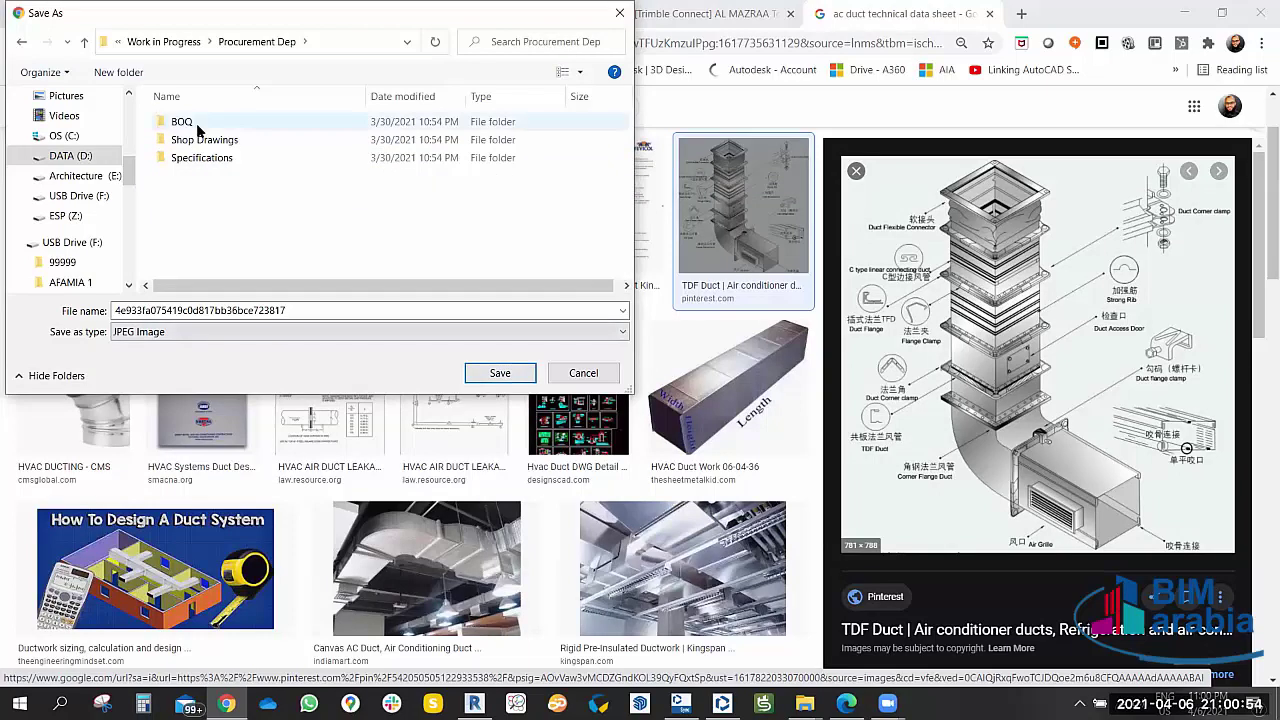
{"action": "double_click", "coordinate": [200, 157]}
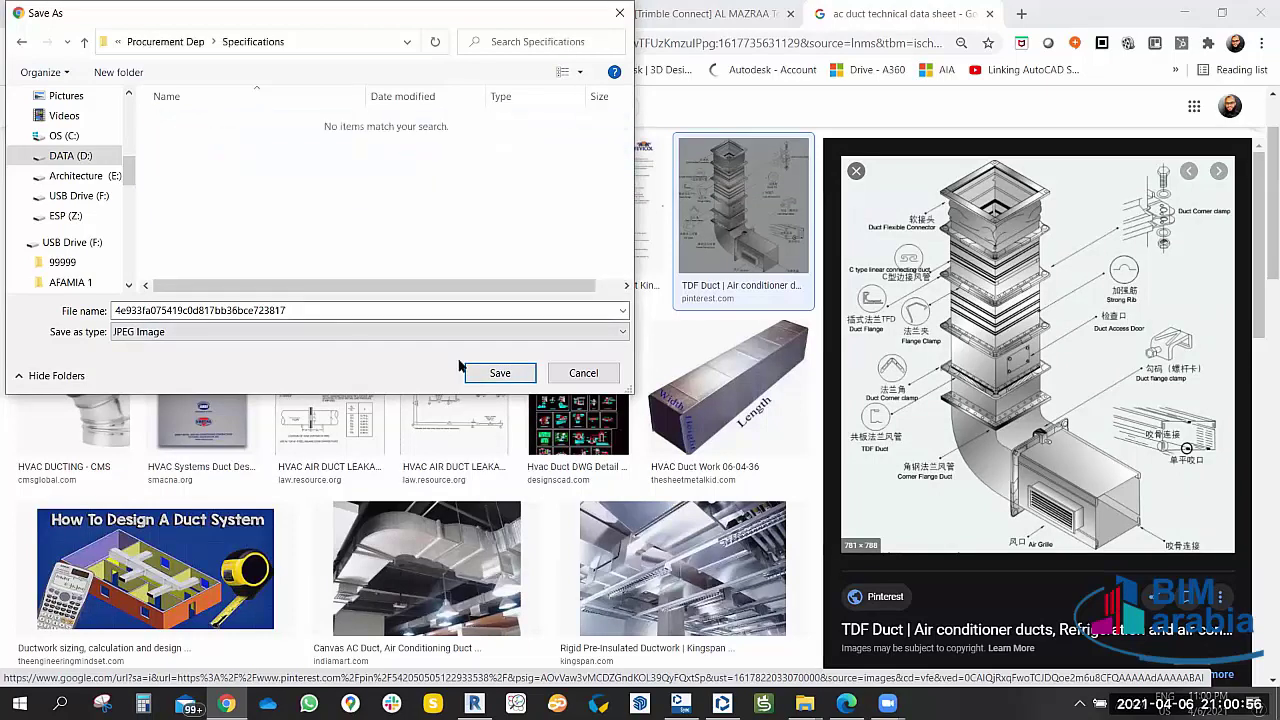
Save the image as 'TECHNICAL DATA SHEET' and close the search tab.
{"action": "double_click", "coordinate": [343, 309]}
{"action": "type", "text": "TECH"}
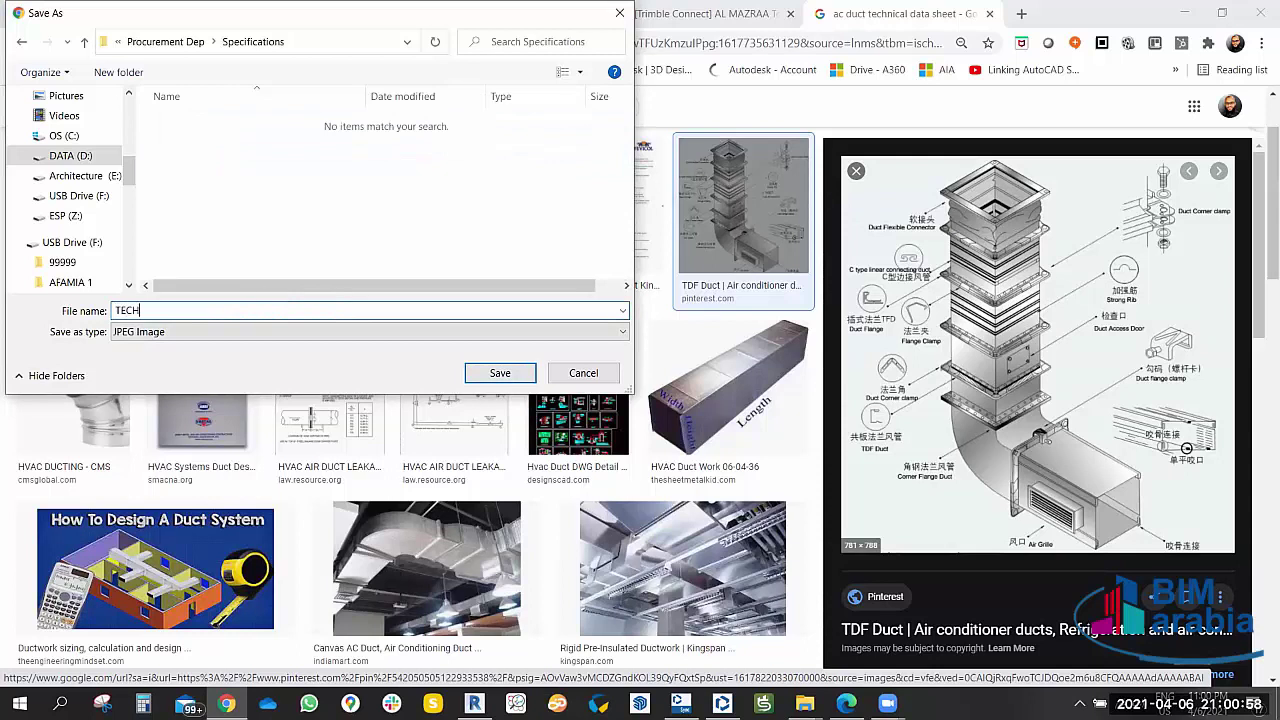
{"action": "type", "text": "NICAL DATA "}
{"action": "type", "text": "SHEET"}
{"action": "left_click", "coordinate": [500, 372]}
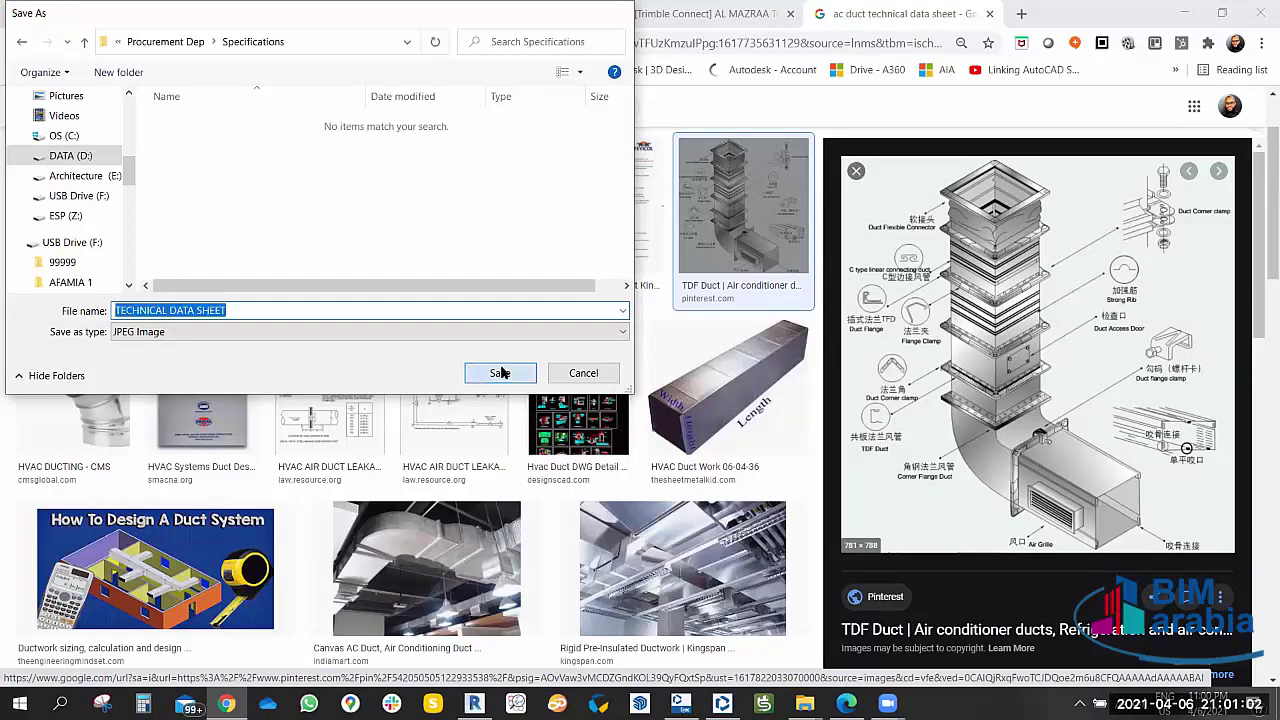
{"action": "left_click", "coordinate": [988, 14]}
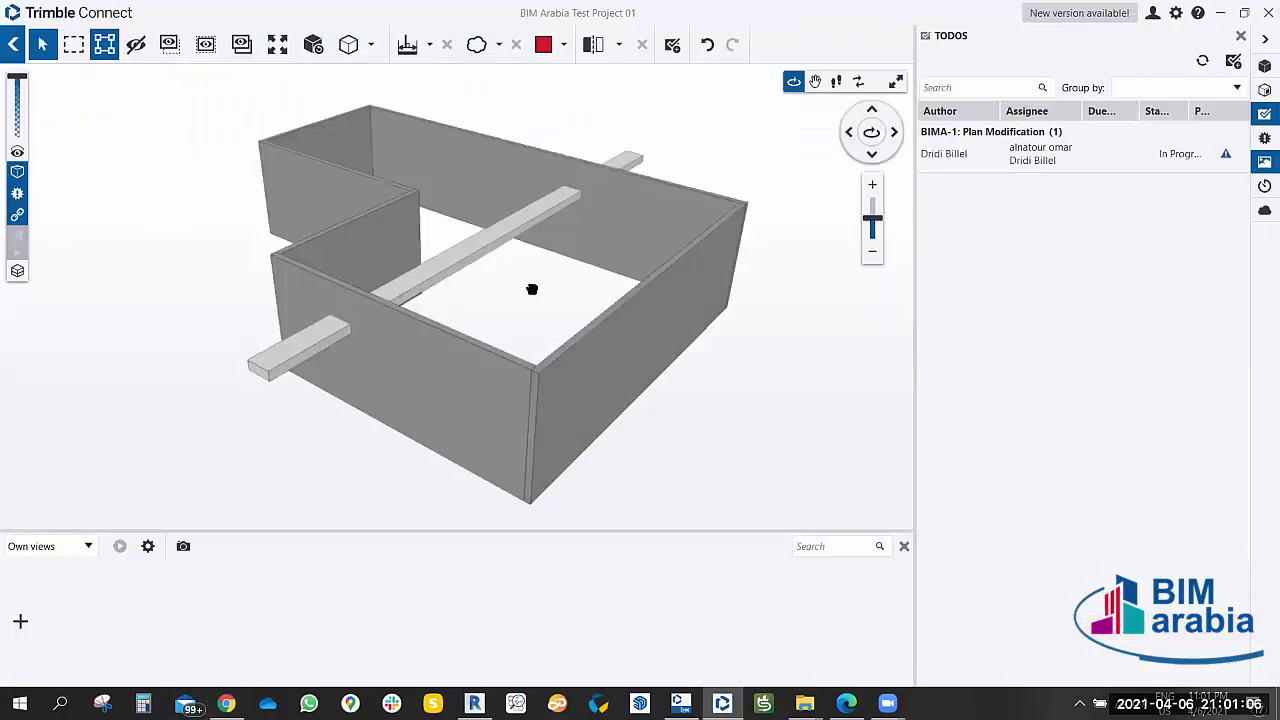
Orbit the wall model through several angles and select the Mechanical Supply Air 1 duct.
{"action": "mouse_move", "coordinate": [532, 289]}
{"action": "left_mouse_down"}
{"action": "mouse_move", "coordinate": [537, 308]}
{"action": "mouse_move", "coordinate": [537, 297]}
{"action": "left_mouse_up"}
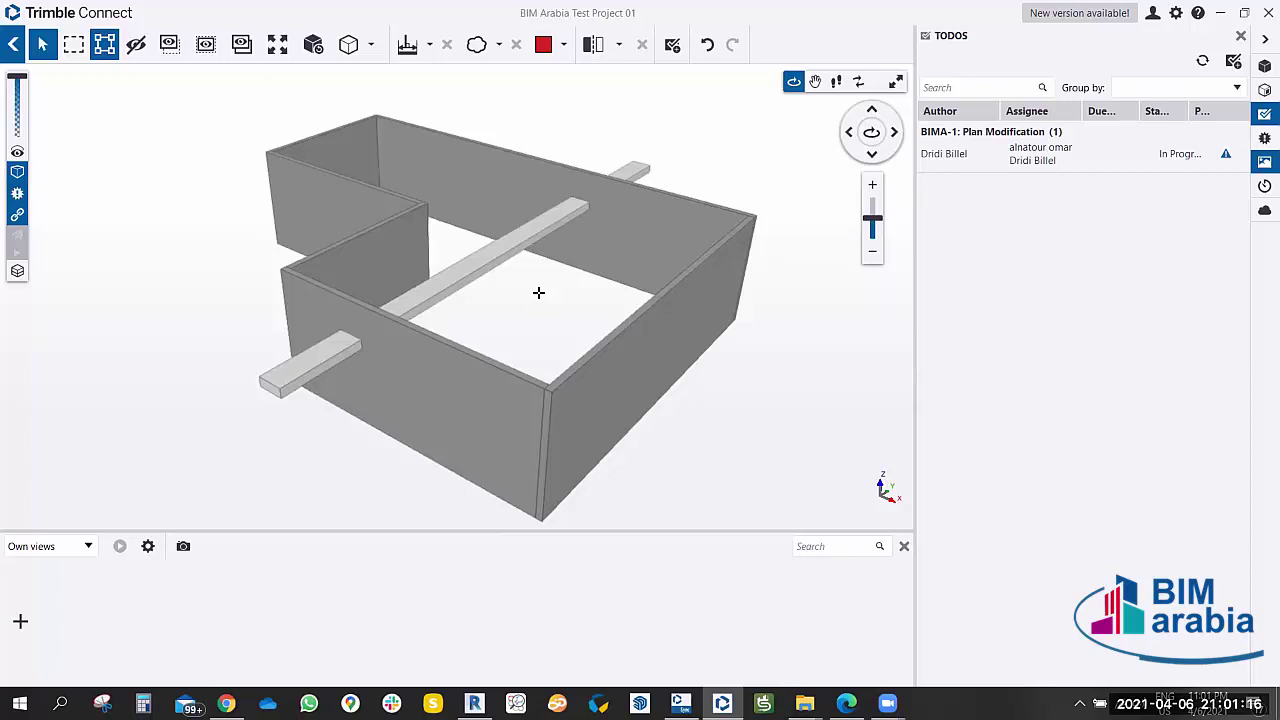
{"action": "mouse_move", "coordinate": [526, 294]}
{"action": "left_mouse_down"}
{"action": "mouse_move", "coordinate": [520, 303]}
{"action": "mouse_move", "coordinate": [528, 294]}
{"action": "left_mouse_up"}
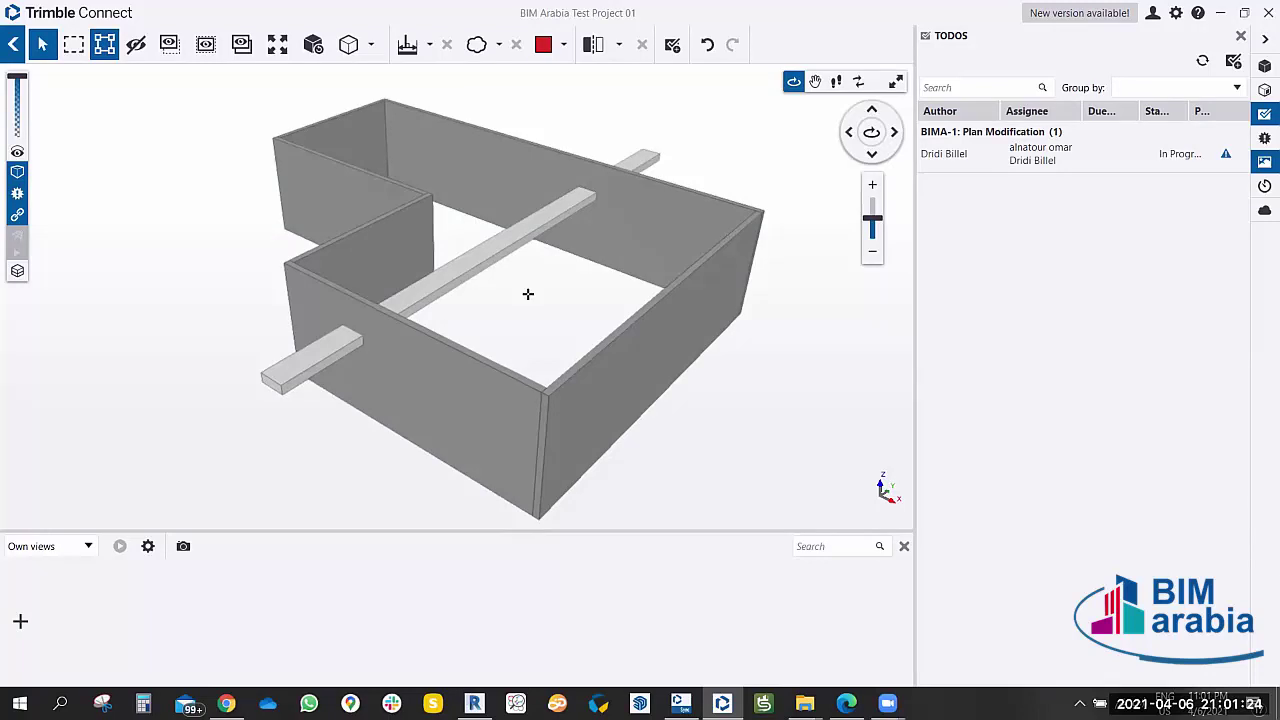
{"action": "middle_click_drag", "start_coordinate": [551, 300], "coordinate": [536, 309]}
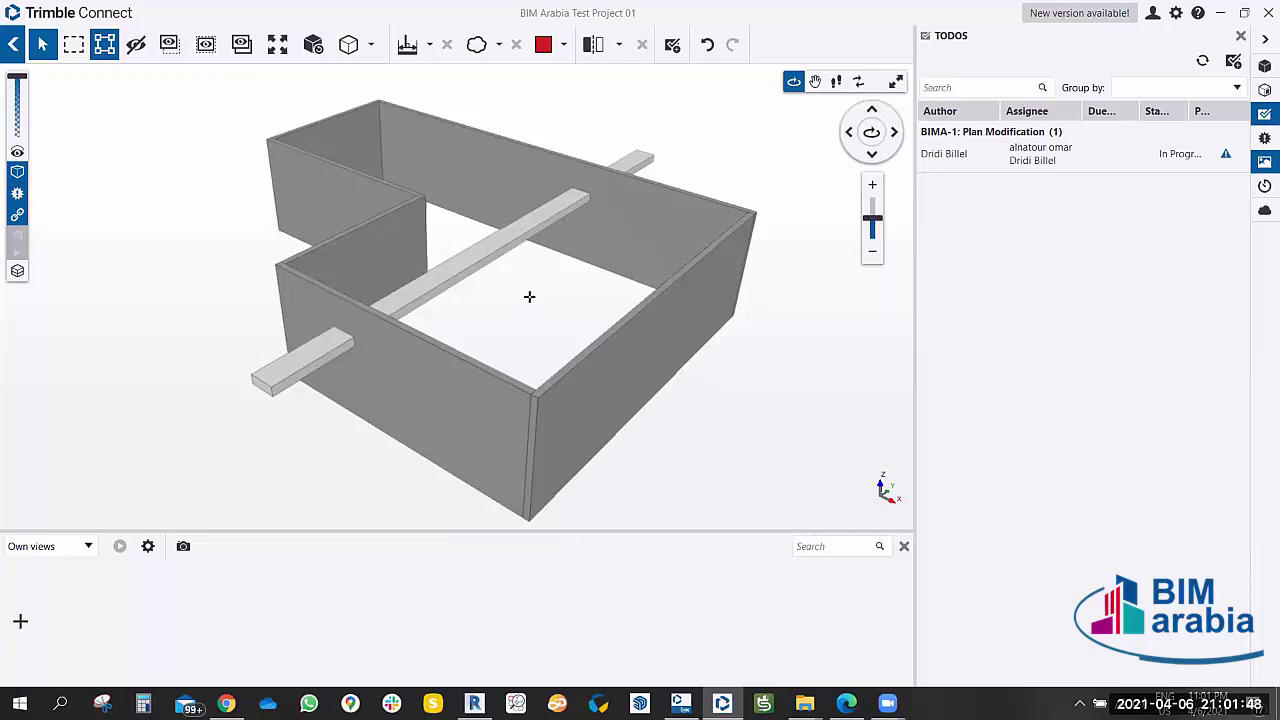
{"action": "mouse_move", "coordinate": [517, 311]}
{"action": "left_mouse_down"}
{"action": "mouse_move", "coordinate": [537, 317]}
{"action": "mouse_move", "coordinate": [520, 310]}
{"action": "mouse_move", "coordinate": [531, 291]}
{"action": "mouse_move", "coordinate": [509, 299]}
{"action": "left_mouse_up"}
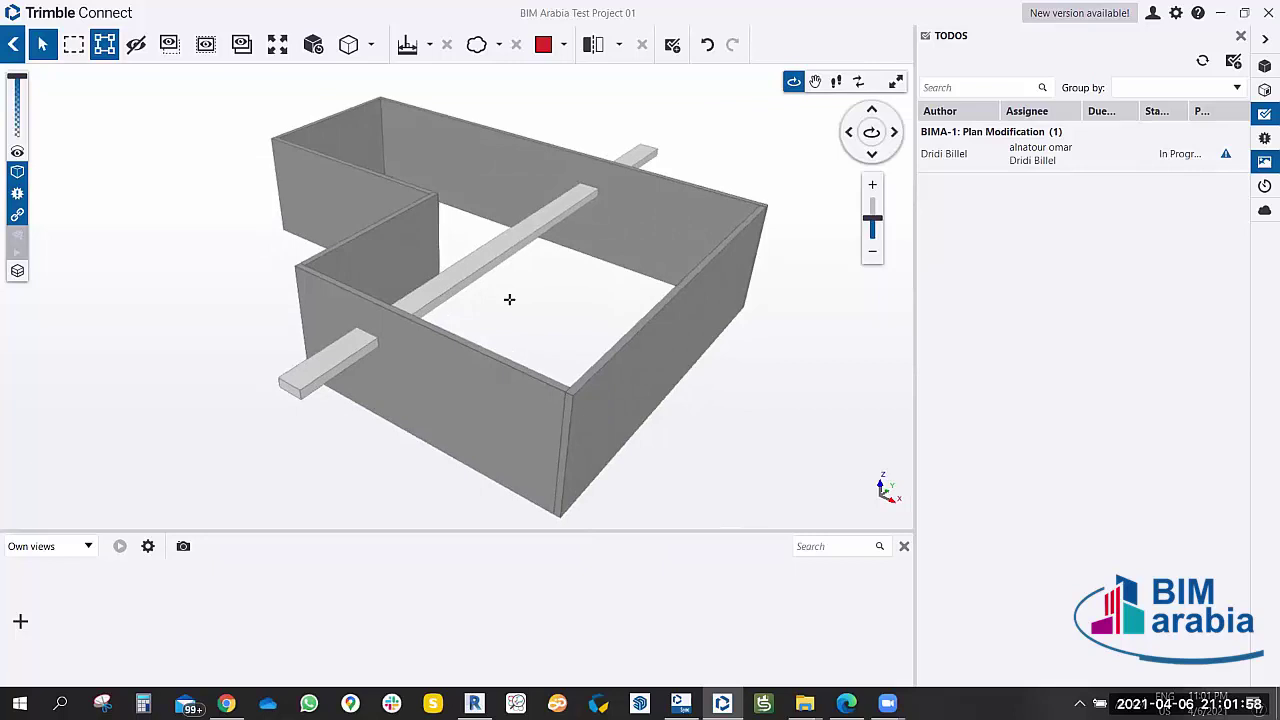
{"action": "left_click_drag", "start_coordinate": [509, 299], "coordinate": [531, 306]}
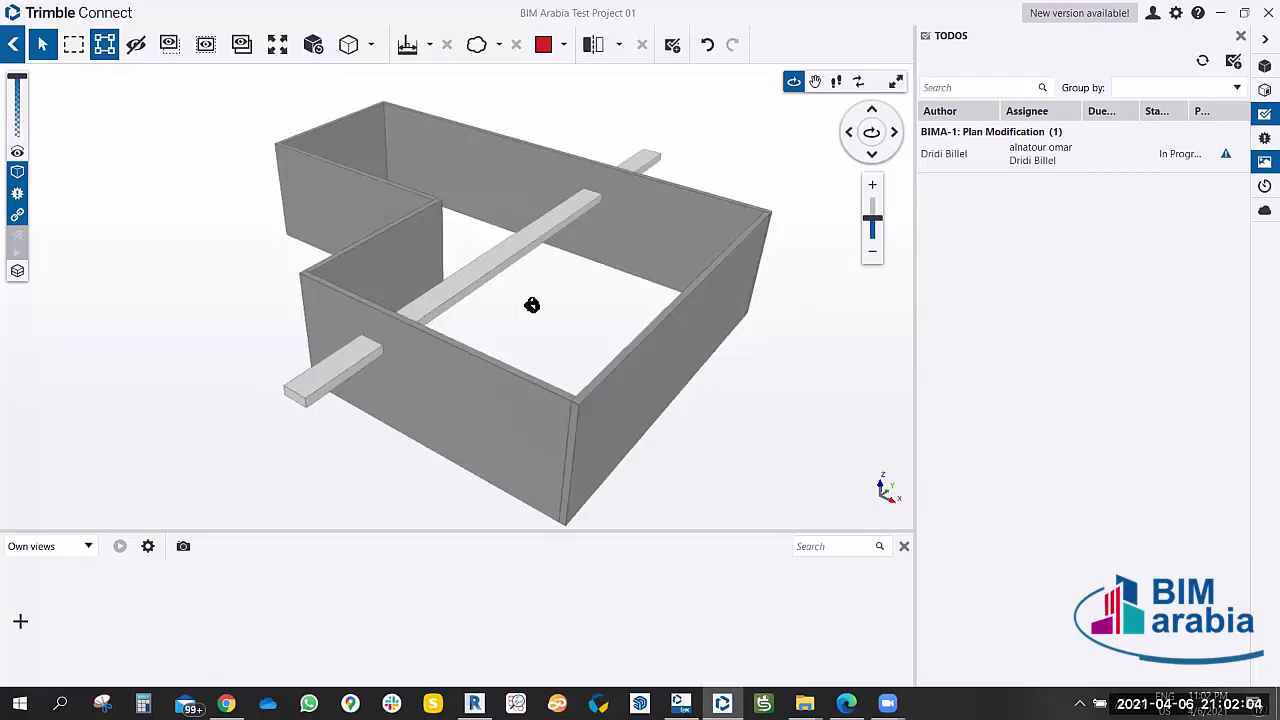
{"action": "left_click_drag", "start_coordinate": [529, 304], "coordinate": [536, 318]}
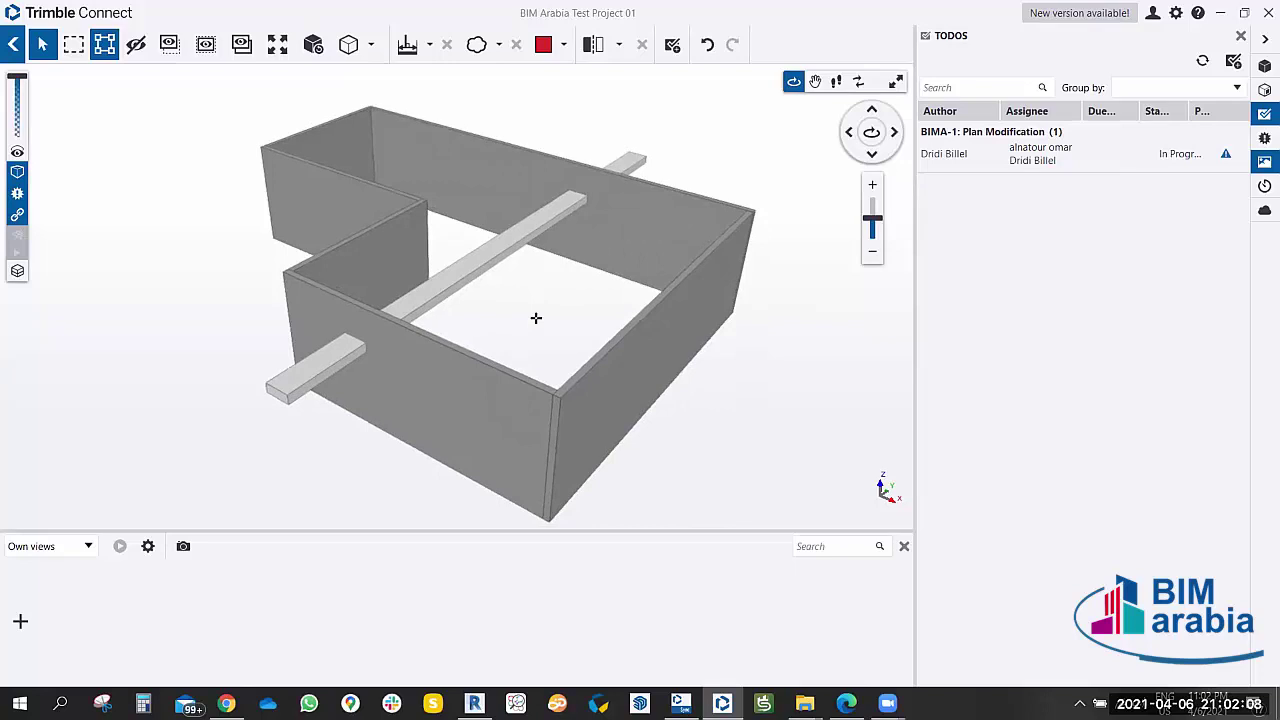
{"action": "left_click_drag", "start_coordinate": [523, 297], "coordinate": [537, 297]}
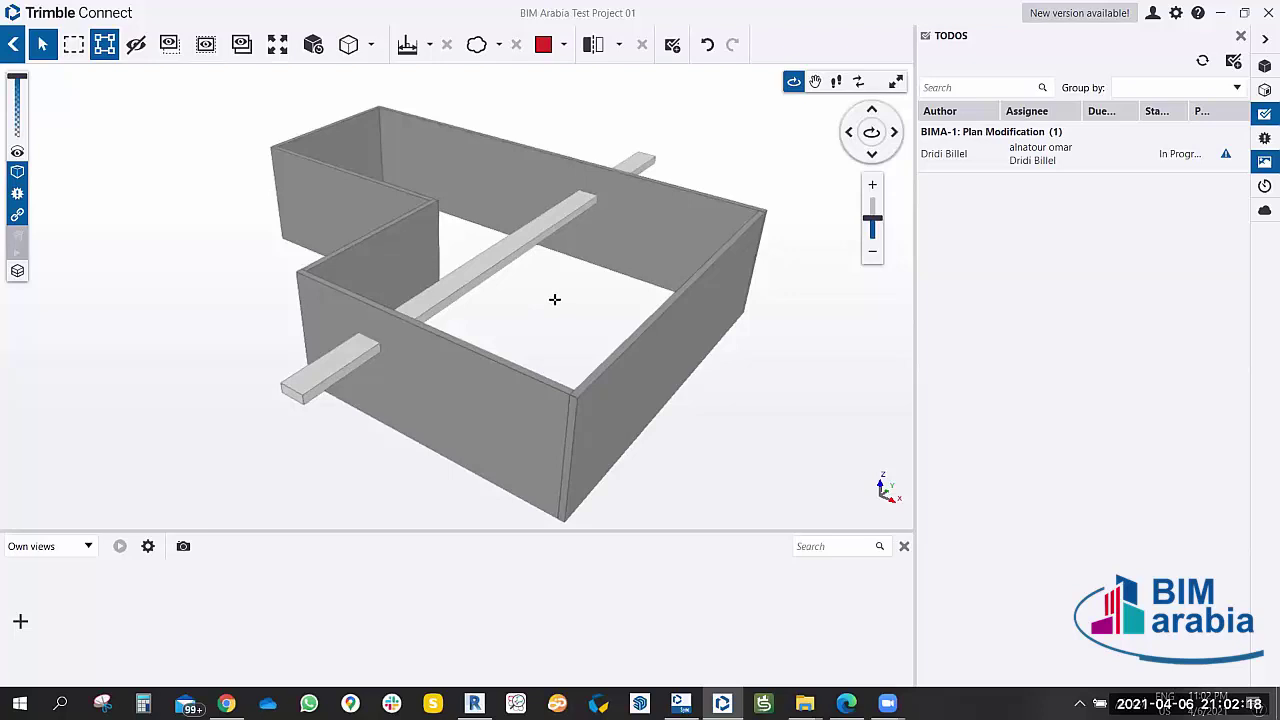
{"action": "left_click_drag", "start_coordinate": [555, 300], "coordinate": [561, 310]}
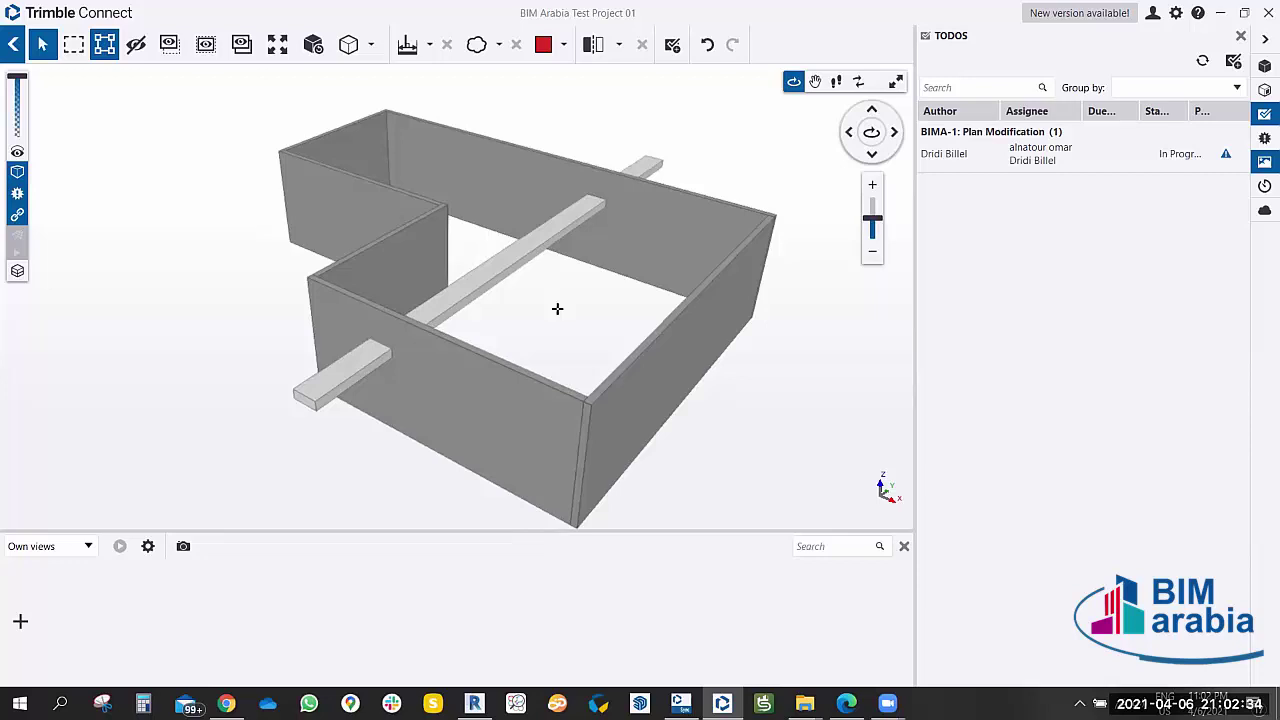
{"action": "left_click", "coordinate": [506, 270]}
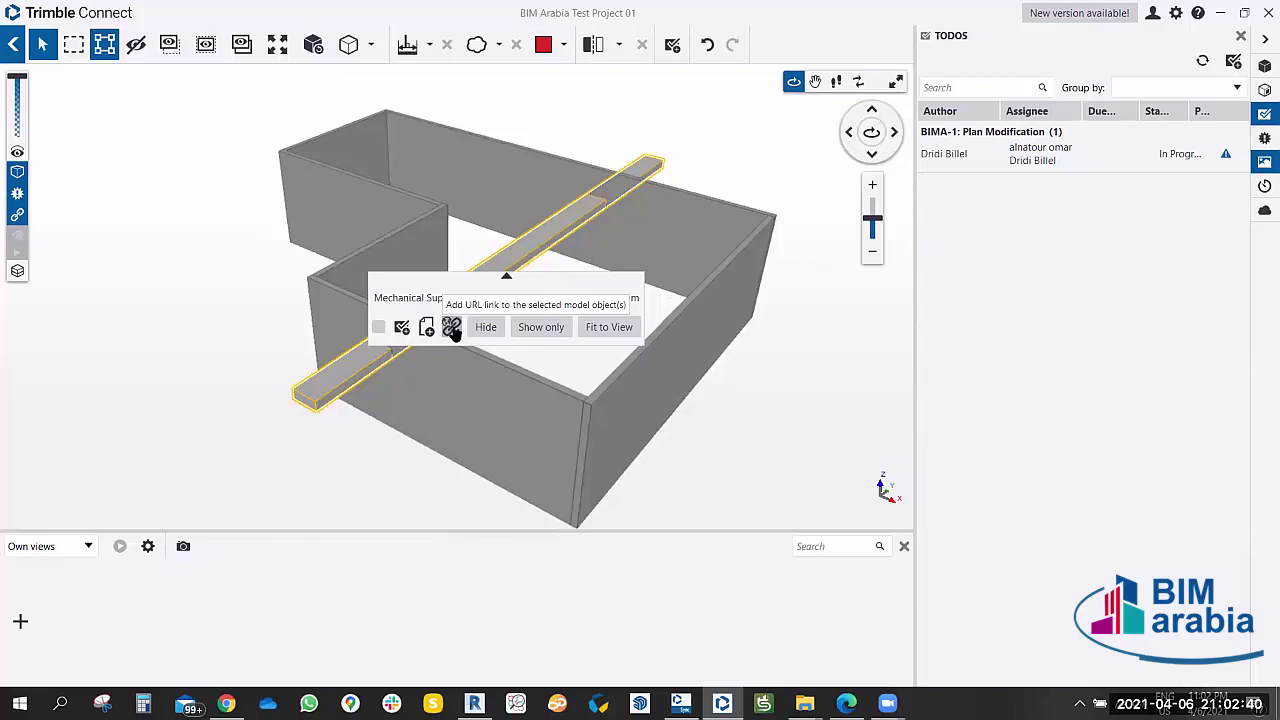
Browse Procurement Dep's Shop Drawings and BOQ folders for the duct link, then cancel.
{"action": "left_click", "coordinate": [426, 329]}
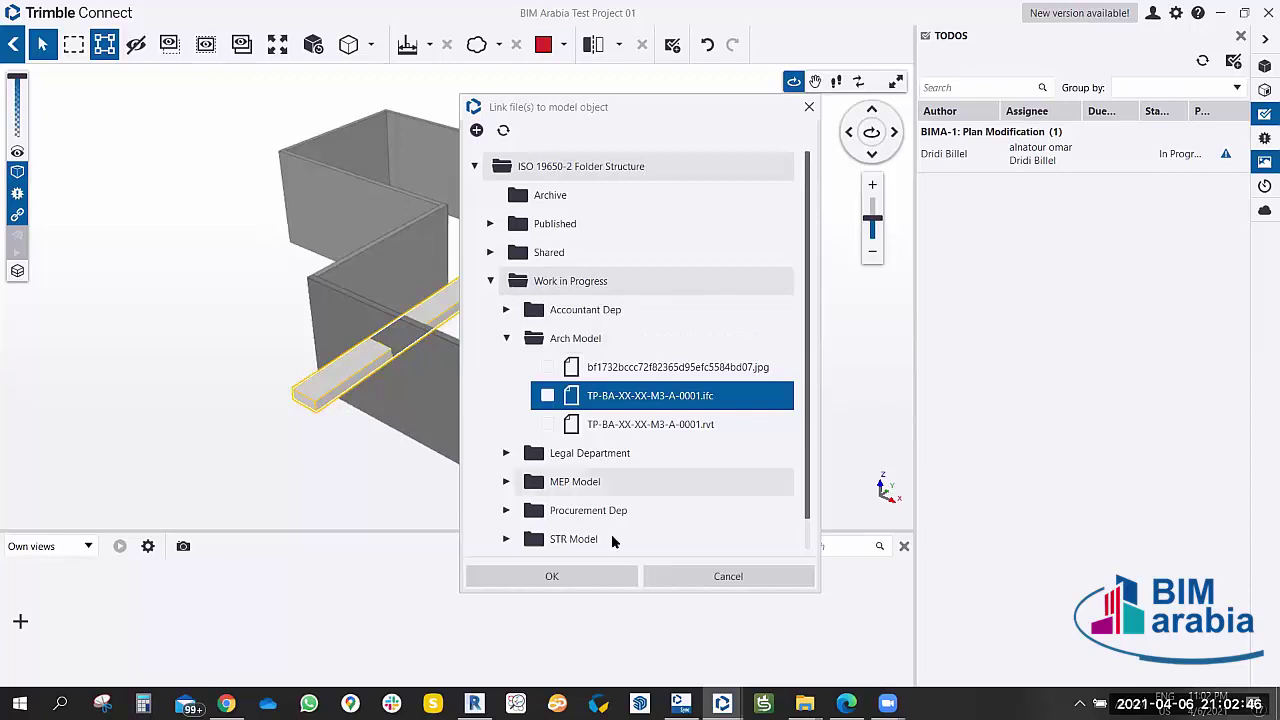
{"action": "left_click", "coordinate": [506, 510]}
{"action": "scroll", "coordinate": [560, 470], "scroll_direction": "down", "scroll_amount": 1}
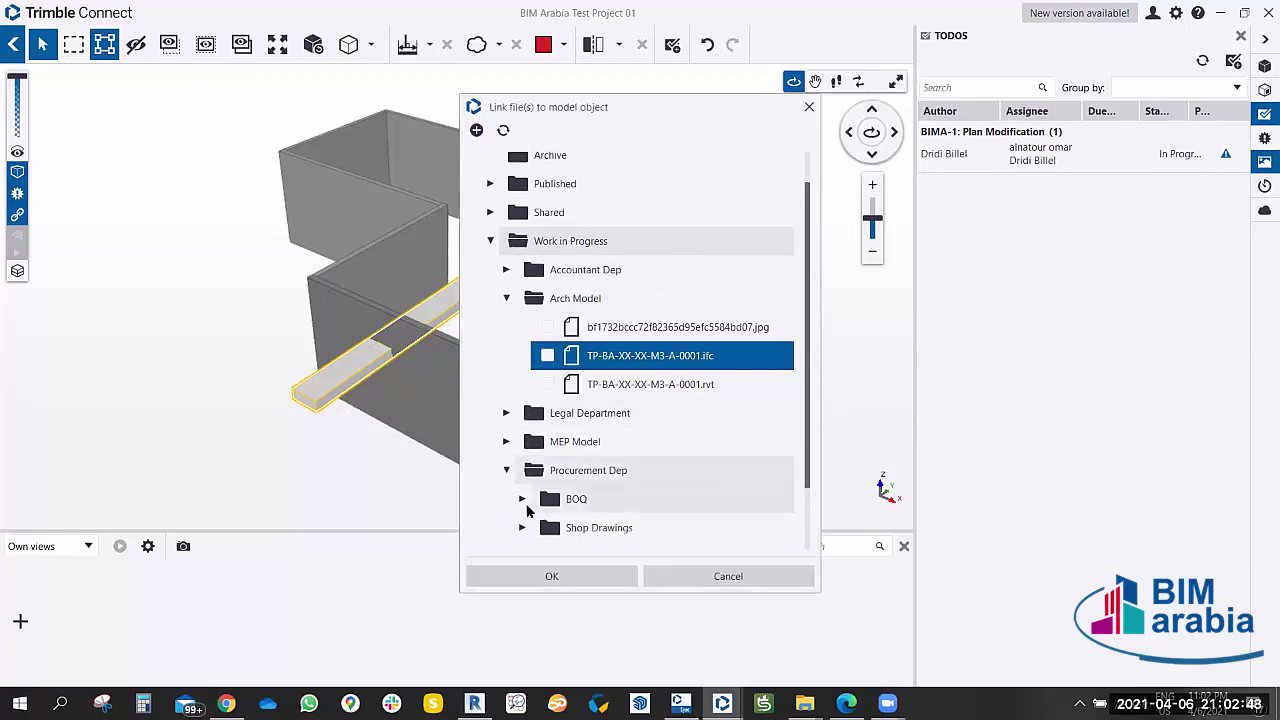
{"action": "scroll", "coordinate": [535, 500], "scroll_direction": "down", "scroll_amount": 2}
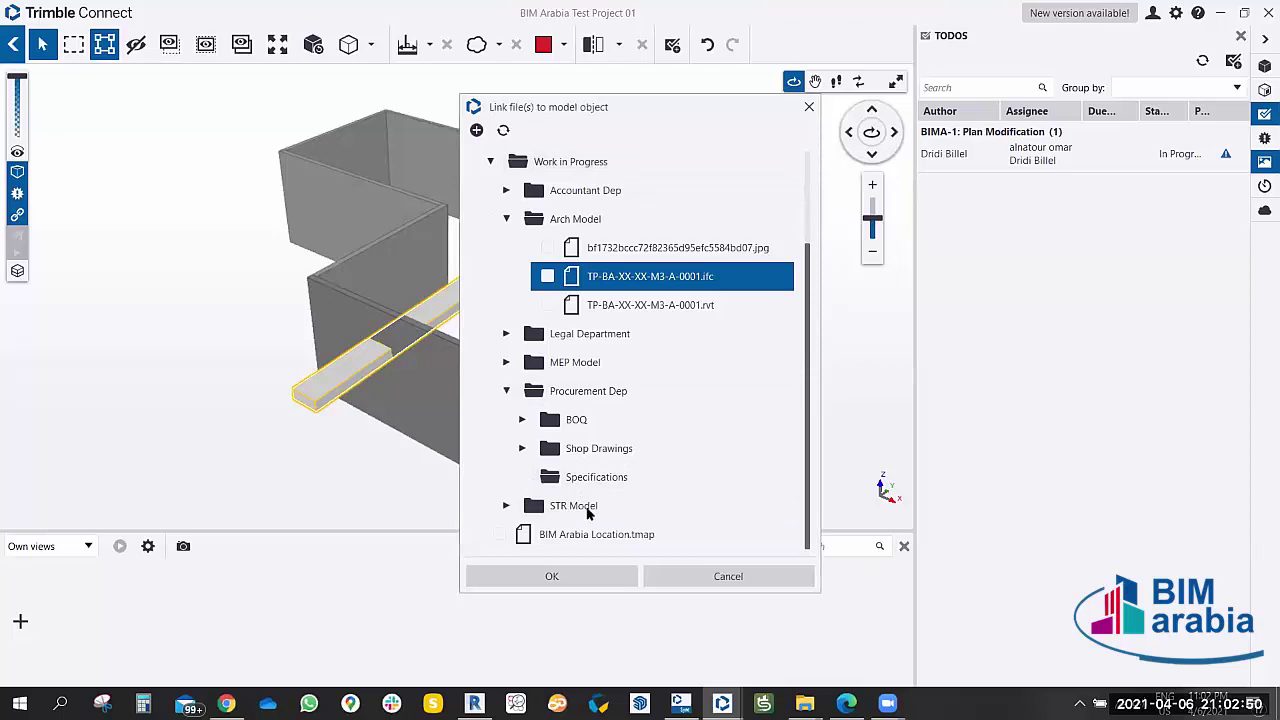
{"action": "left_click", "coordinate": [522, 452]}
{"action": "left_click", "coordinate": [522, 420]}
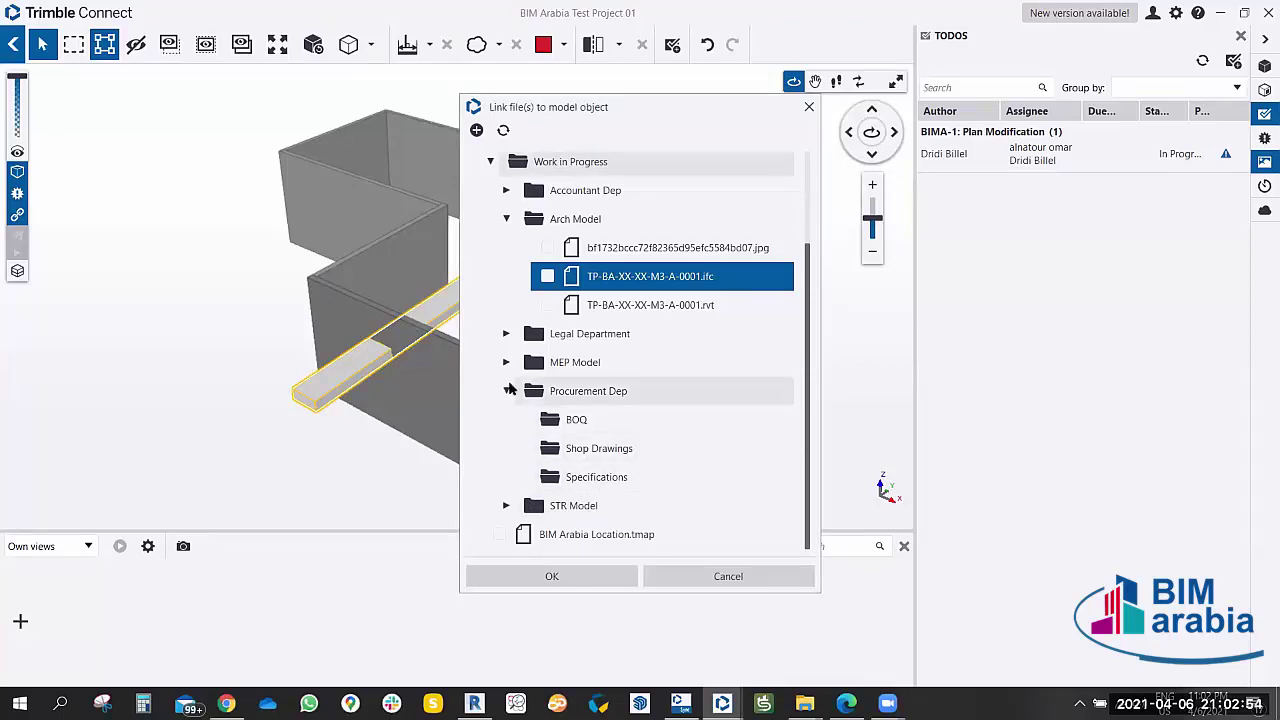
{"action": "left_click", "coordinate": [507, 390]}
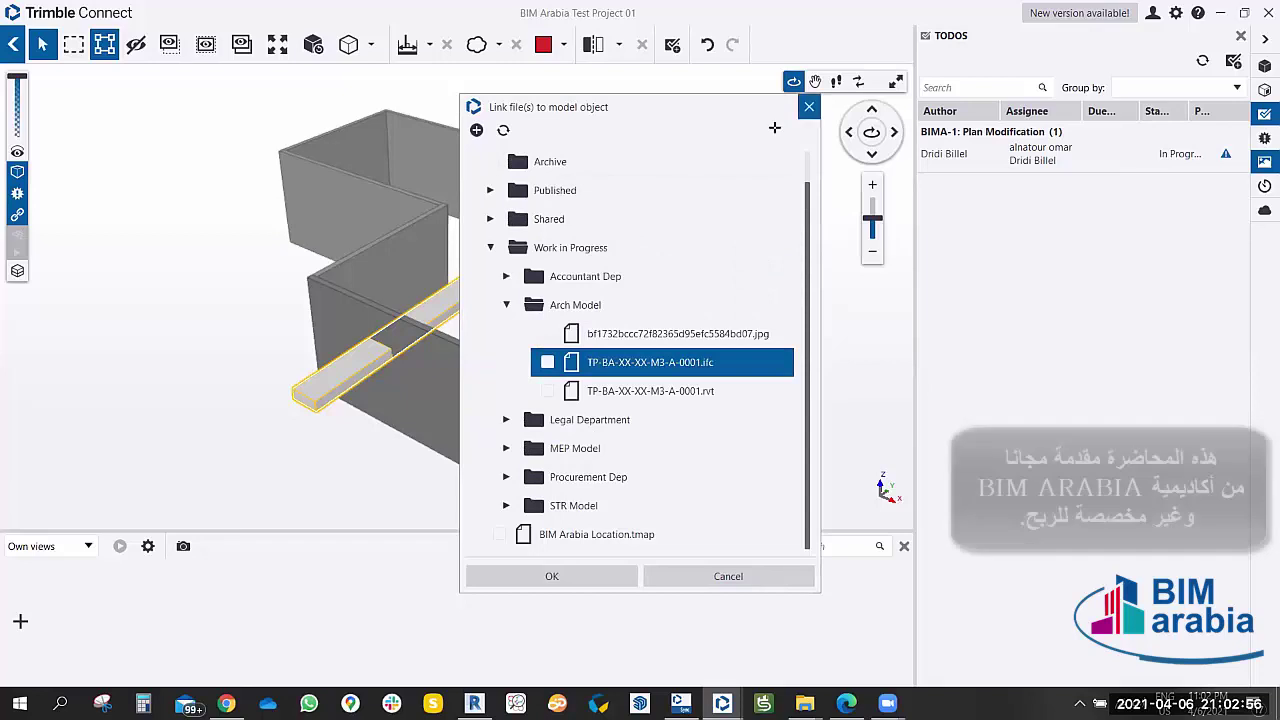
{"action": "left_click", "coordinate": [809, 106]}
Reopen the duct's file-linking window and run a Full Project Sync.
{"action": "left_click", "coordinate": [489, 285]}
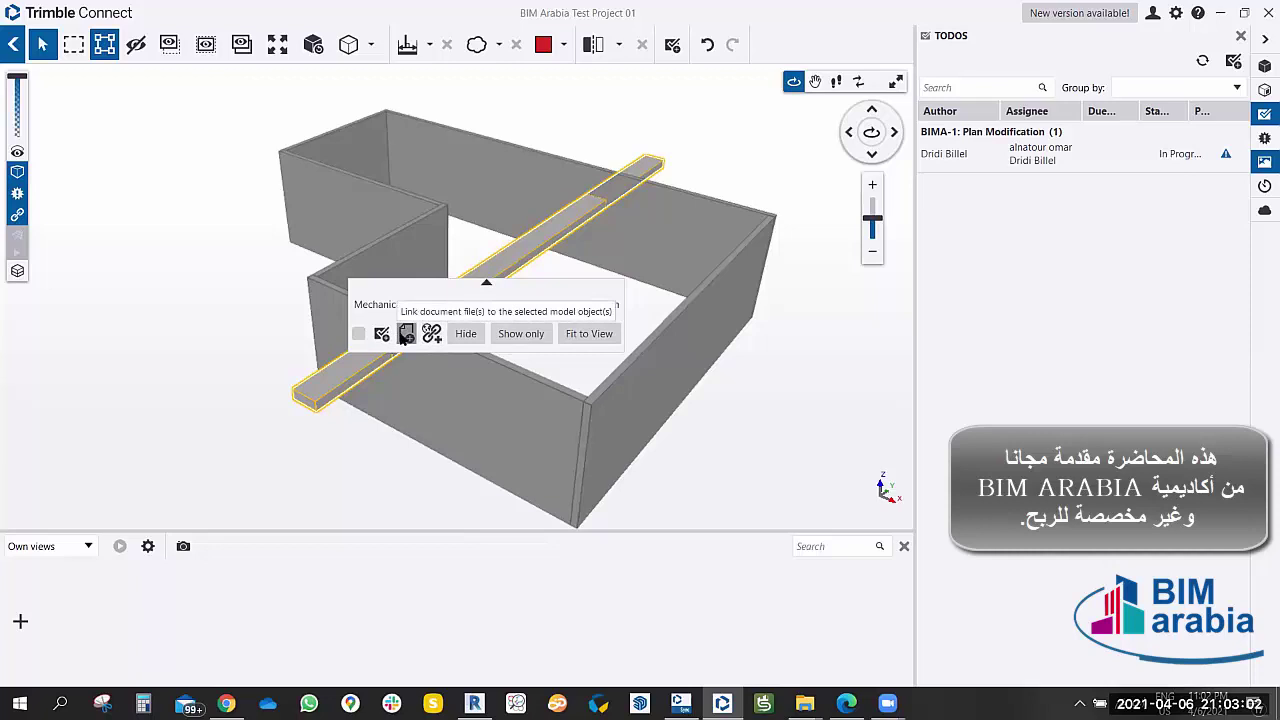
{"action": "left_click", "coordinate": [405, 336]}
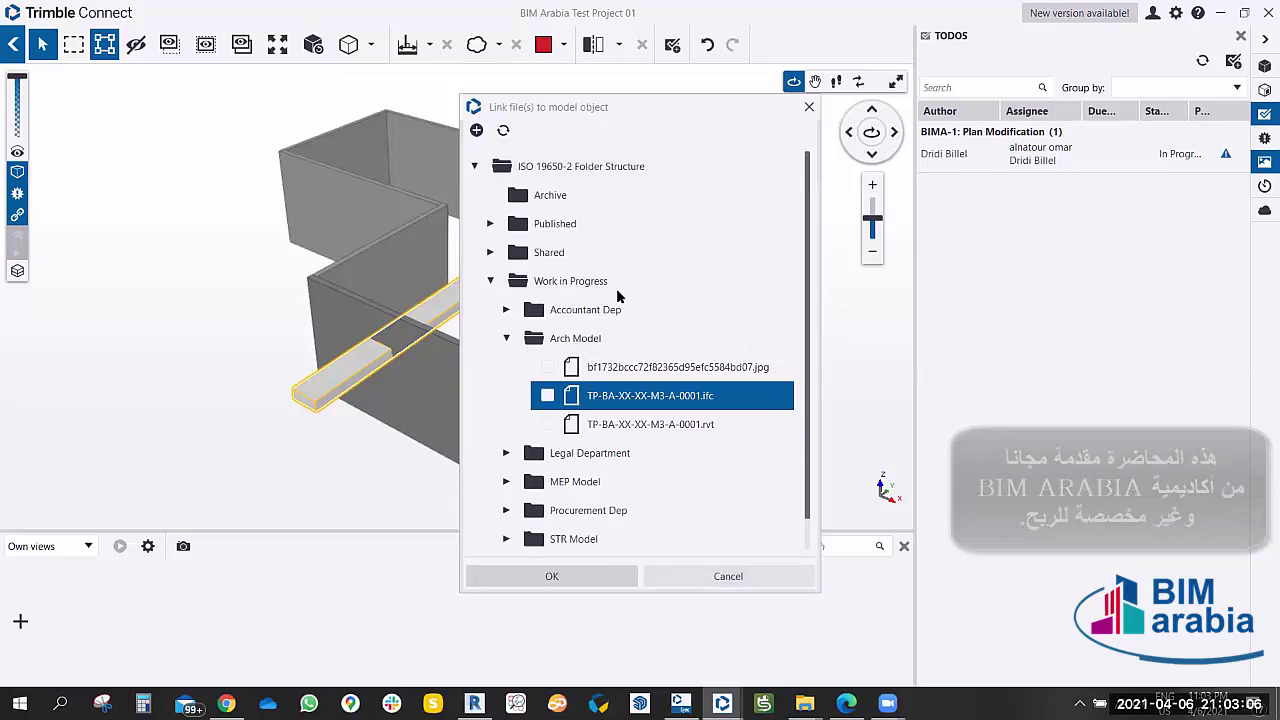
{"action": "left_click", "coordinate": [804, 380]}
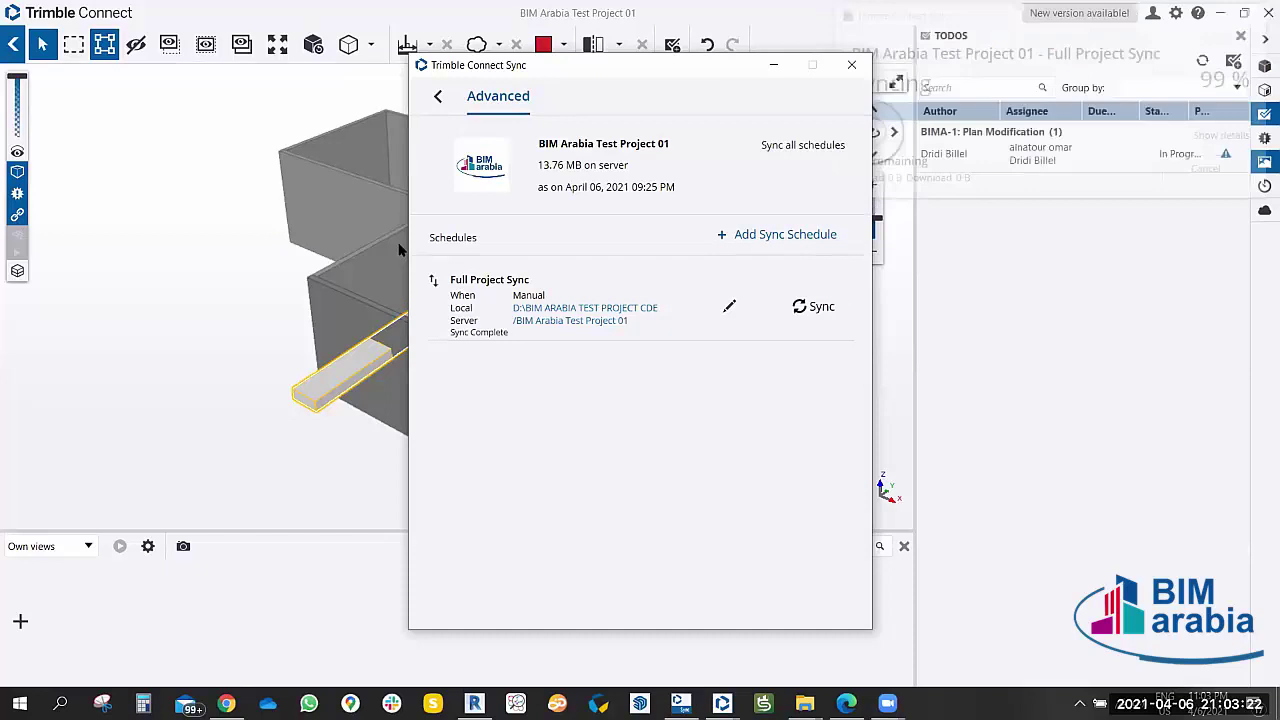
Link the duct to the Procurement Dep > Specifications folder and confirm.
{"action": "left_click", "coordinate": [442, 97]}
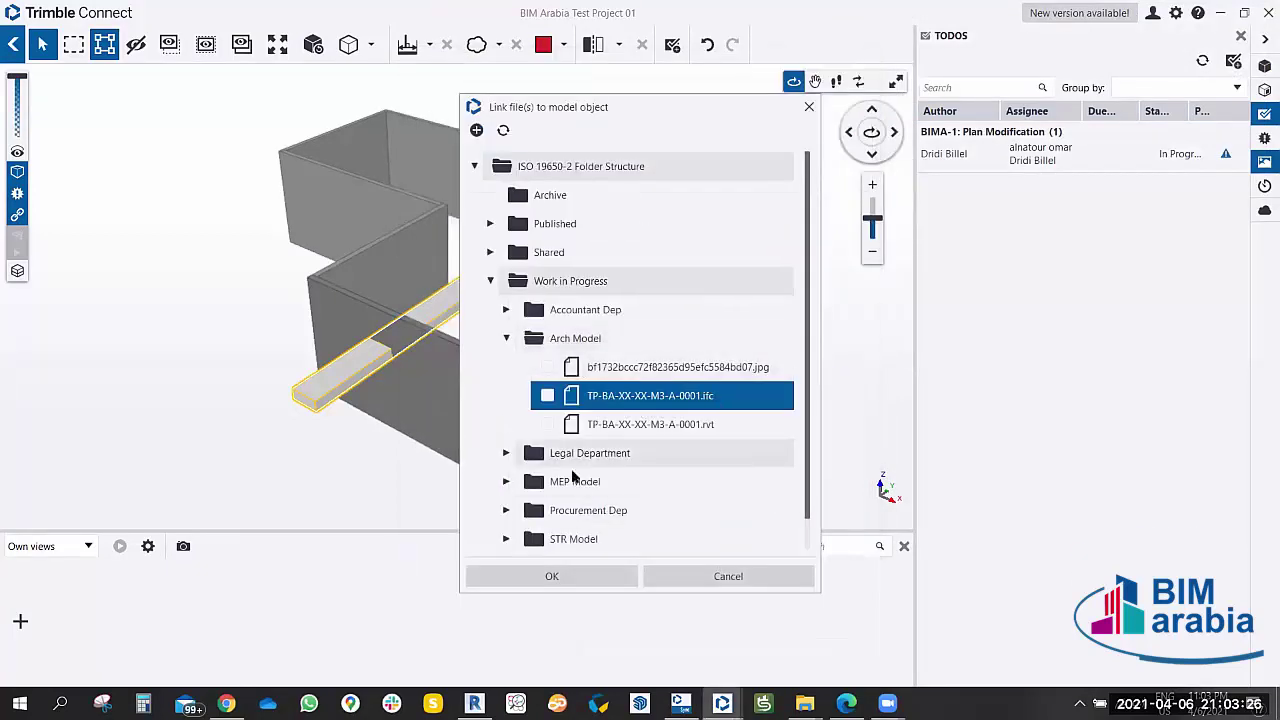
{"action": "left_click", "coordinate": [507, 338]}
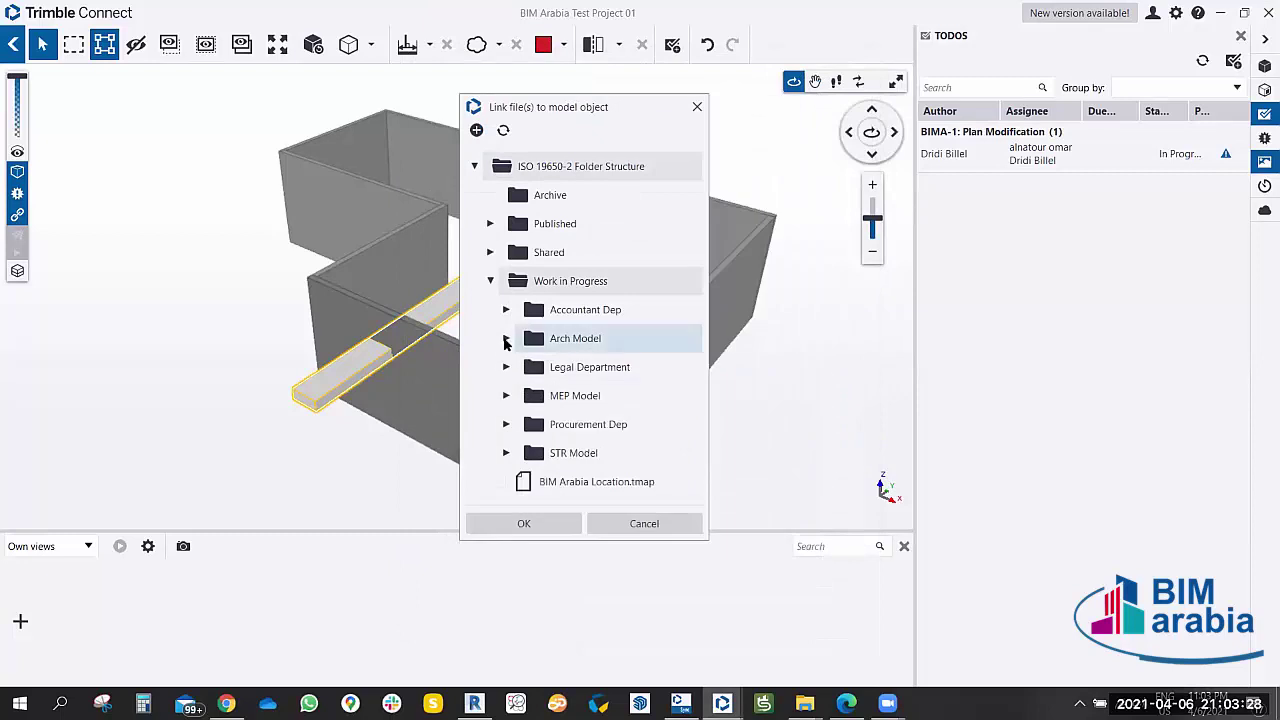
{"action": "left_click", "coordinate": [510, 340]}
{"action": "left_click", "coordinate": [505, 424]}
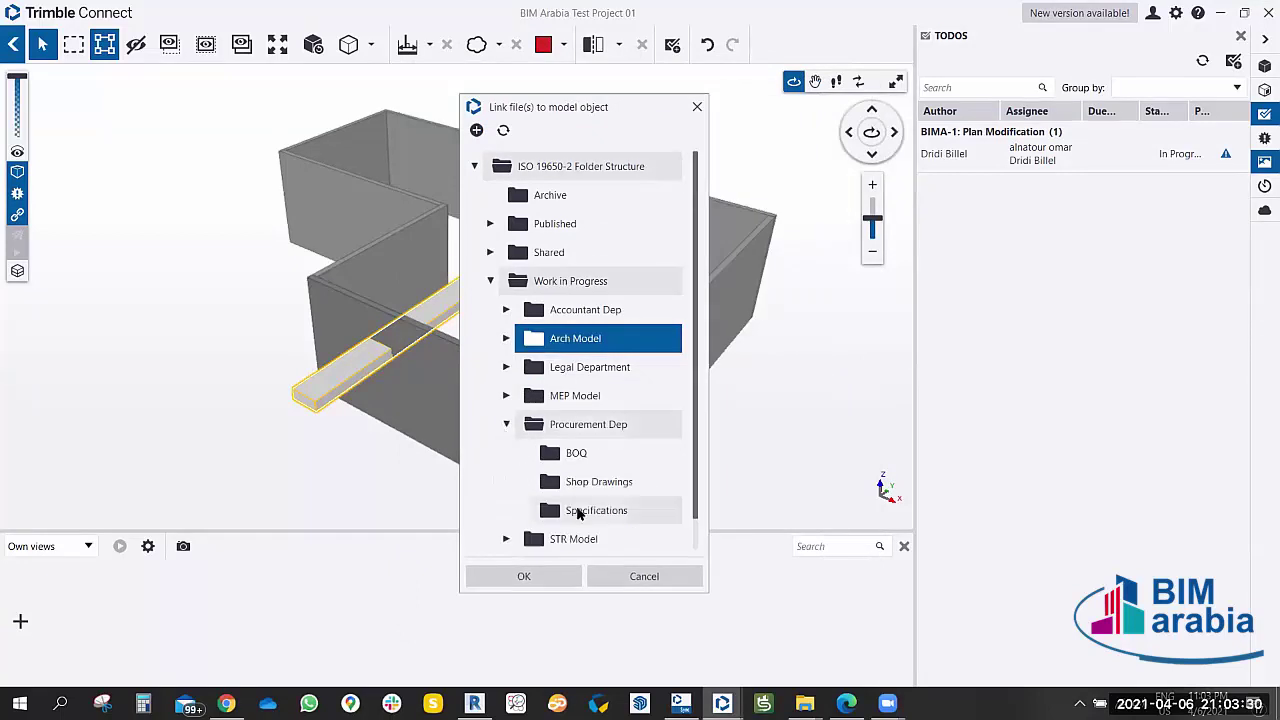
{"action": "left_click", "coordinate": [580, 512]}
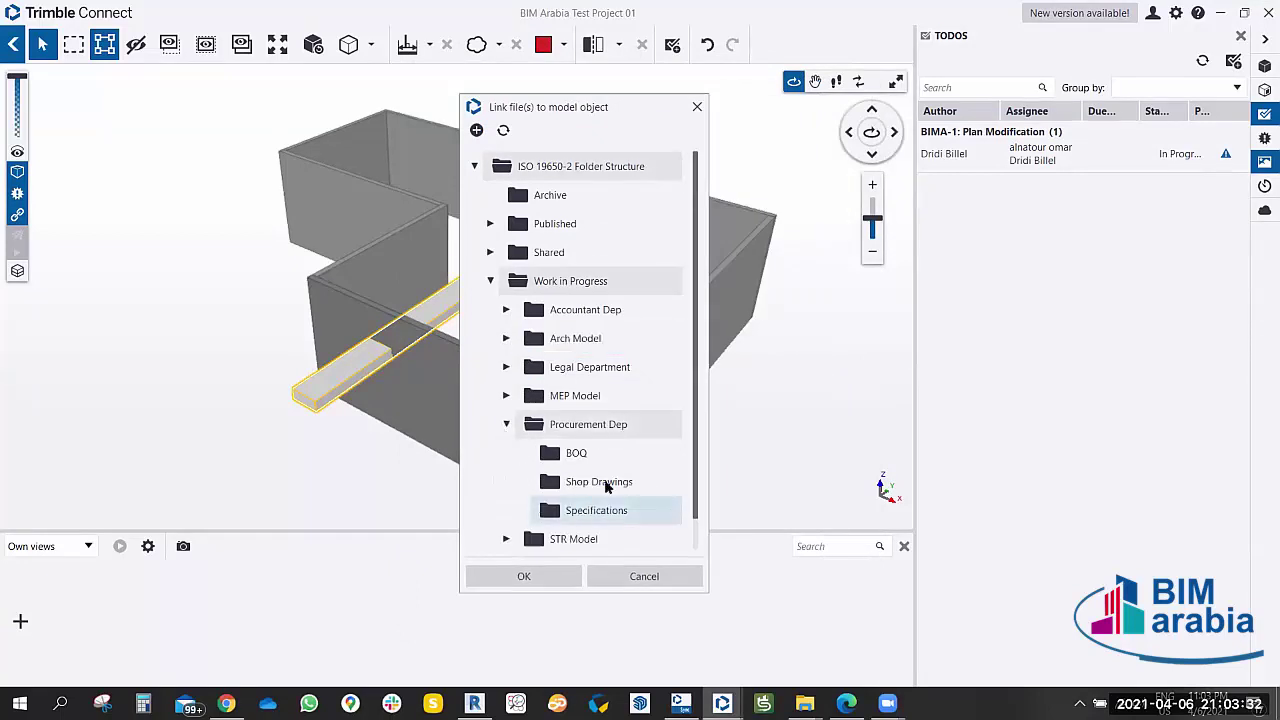
{"action": "left_click", "coordinate": [596, 510]}
{"action": "left_click", "coordinate": [523, 576]}
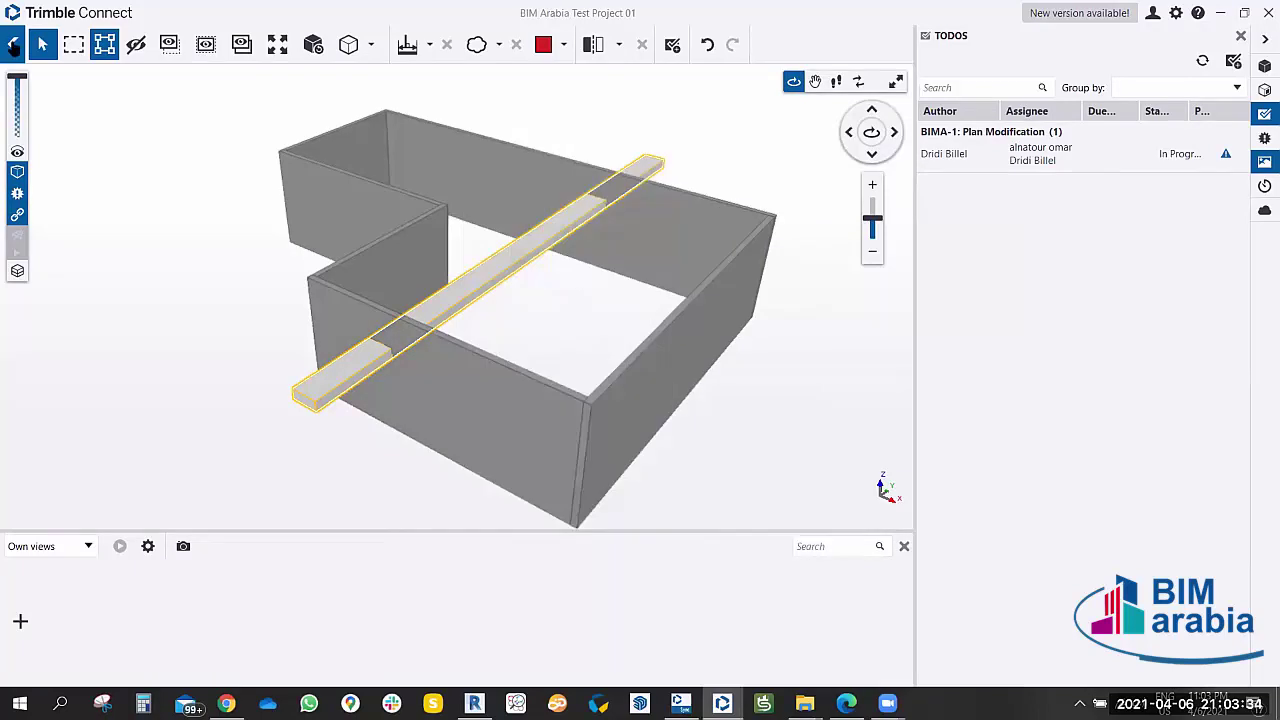
Refresh the project files, find TECHNICAL DATA SHEET.jpg under Specifications, and reopen the 3D View.
{"action": "left_click", "coordinate": [13, 45]}
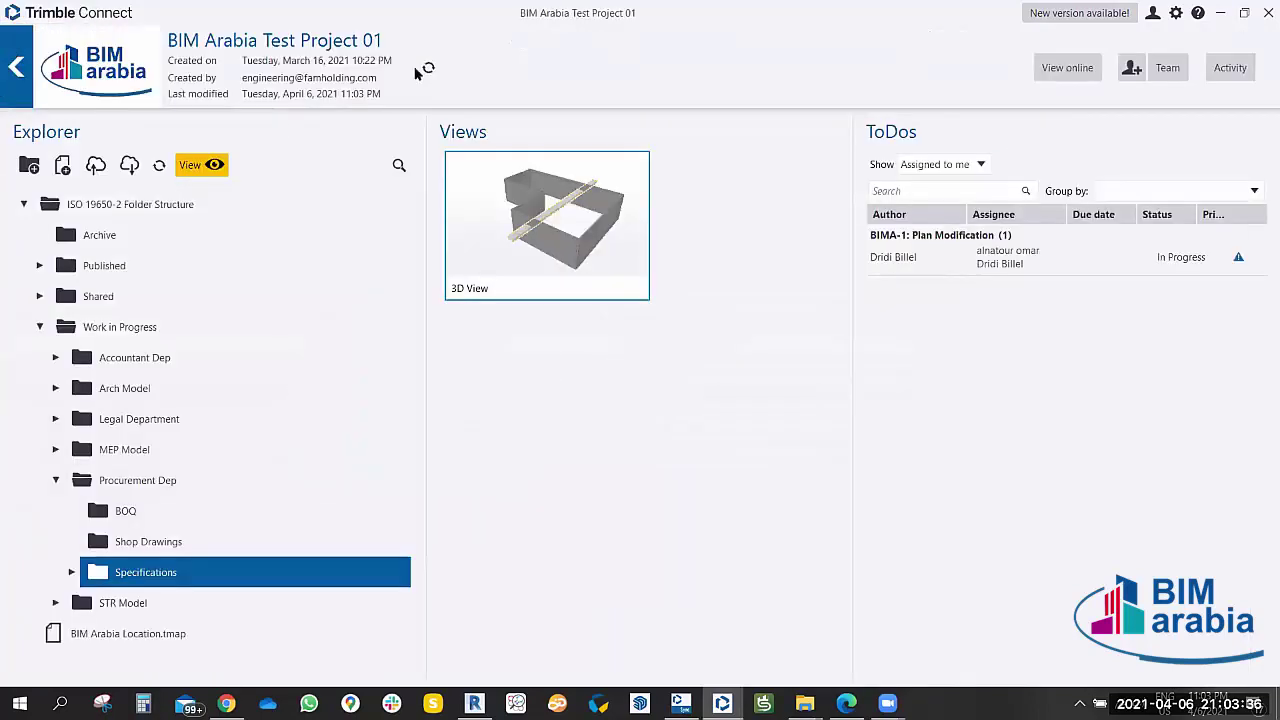
{"action": "left_click", "coordinate": [430, 68]}
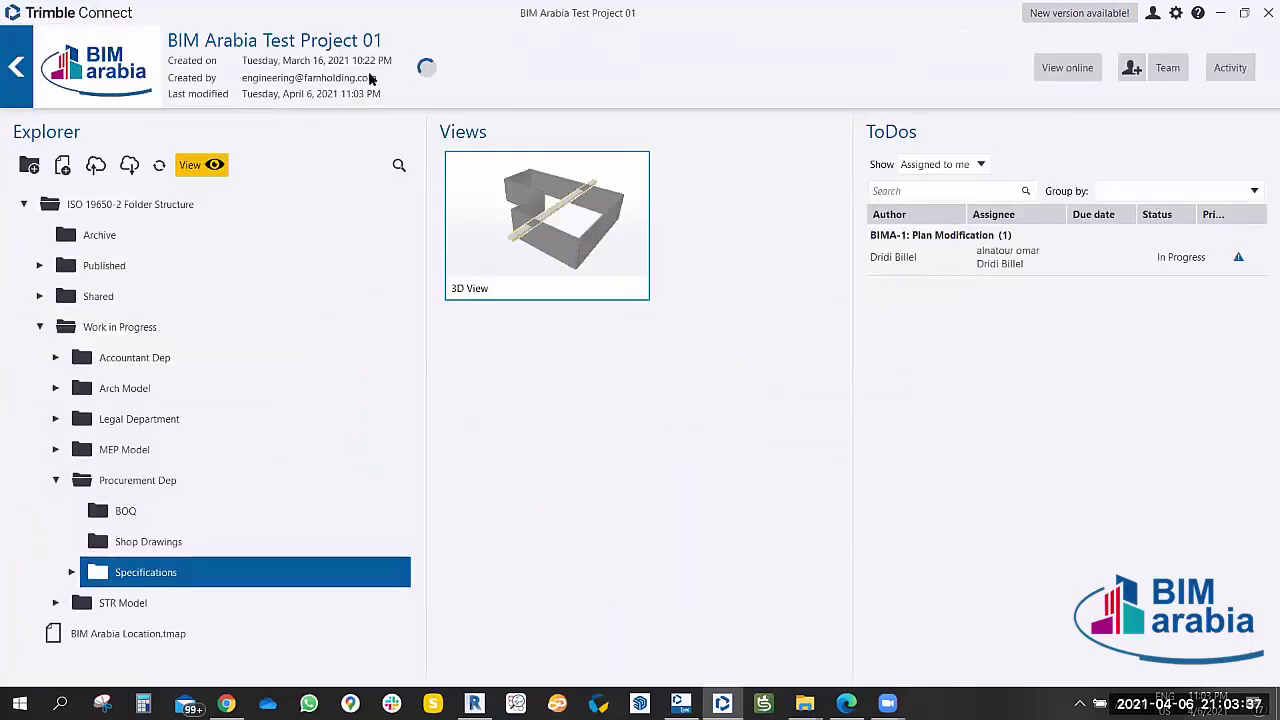
{"action": "left_click", "coordinate": [77, 572]}
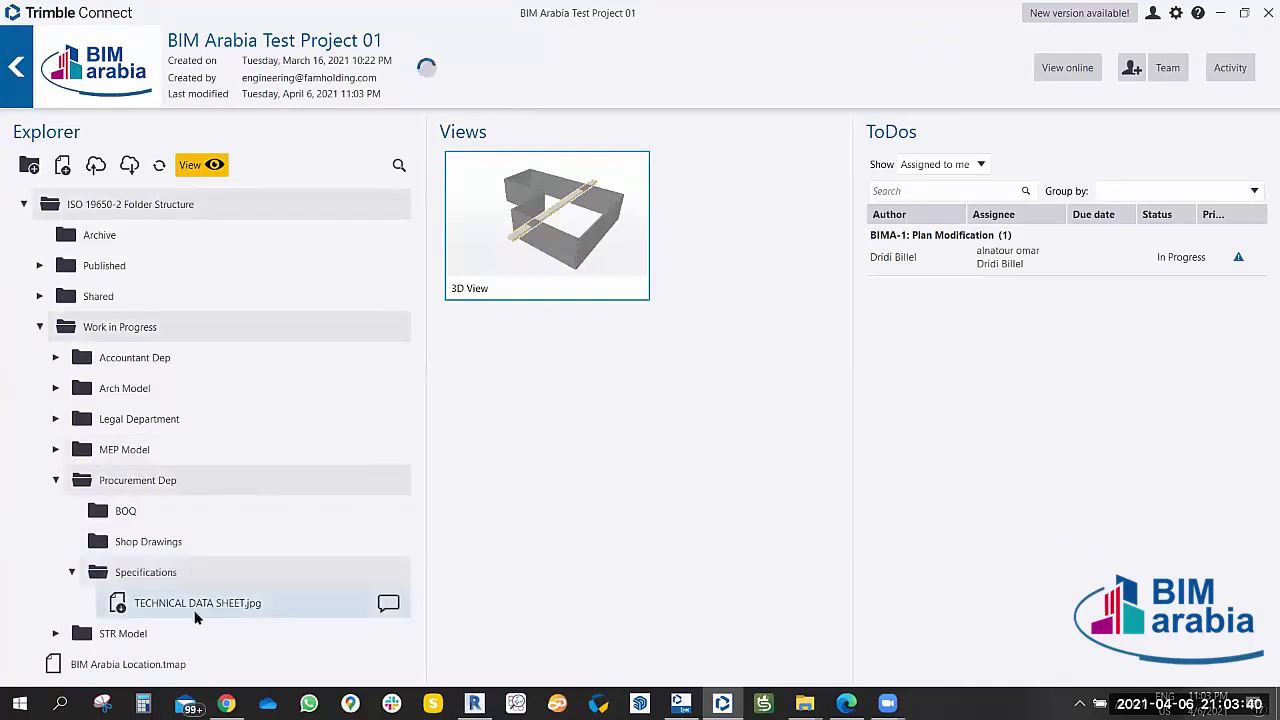
{"action": "left_click", "coordinate": [220, 607]}
{"action": "left_click", "coordinate": [615, 224]}
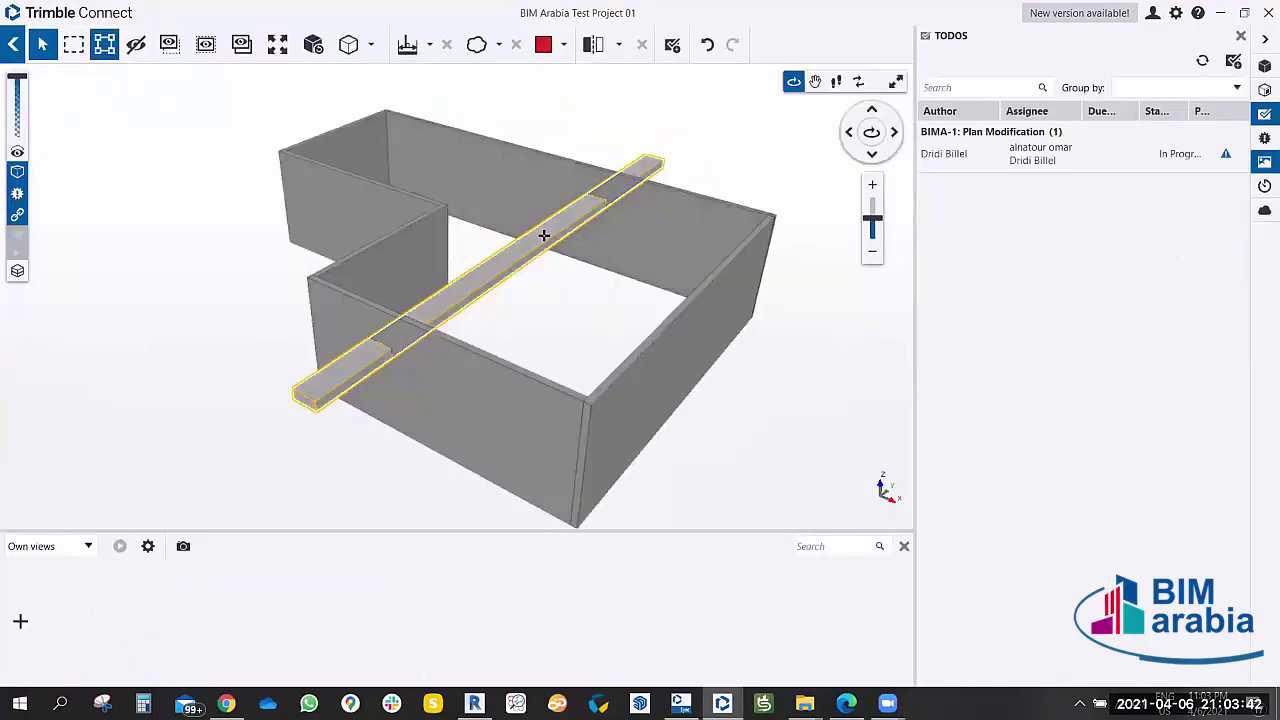
Attach TECHNICAL DATA SHEET.jpg from Procurement Dep > Specifications to the Mechanical Supply Air 1 duct.
{"action": "left_click", "coordinate": [514, 254]}
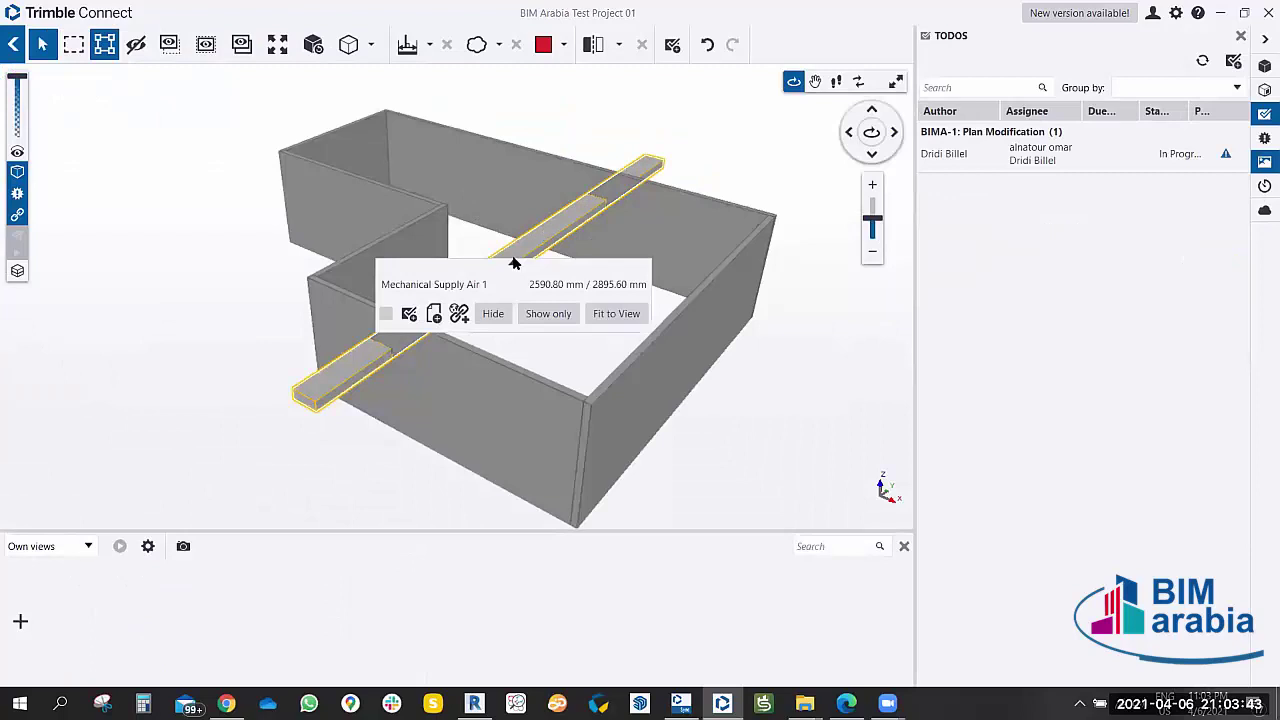
{"action": "left_click", "coordinate": [441, 321]}
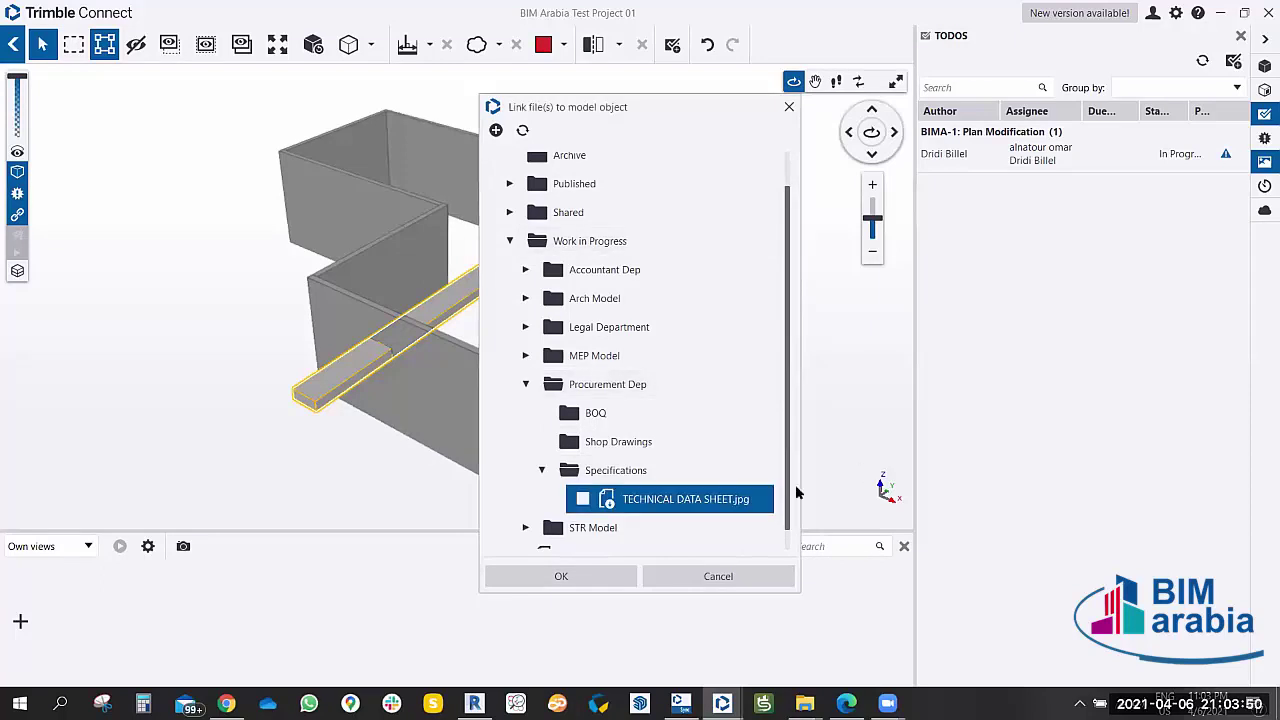
{"action": "left_click", "coordinate": [584, 499]}
{"action": "left_click", "coordinate": [583, 578]}
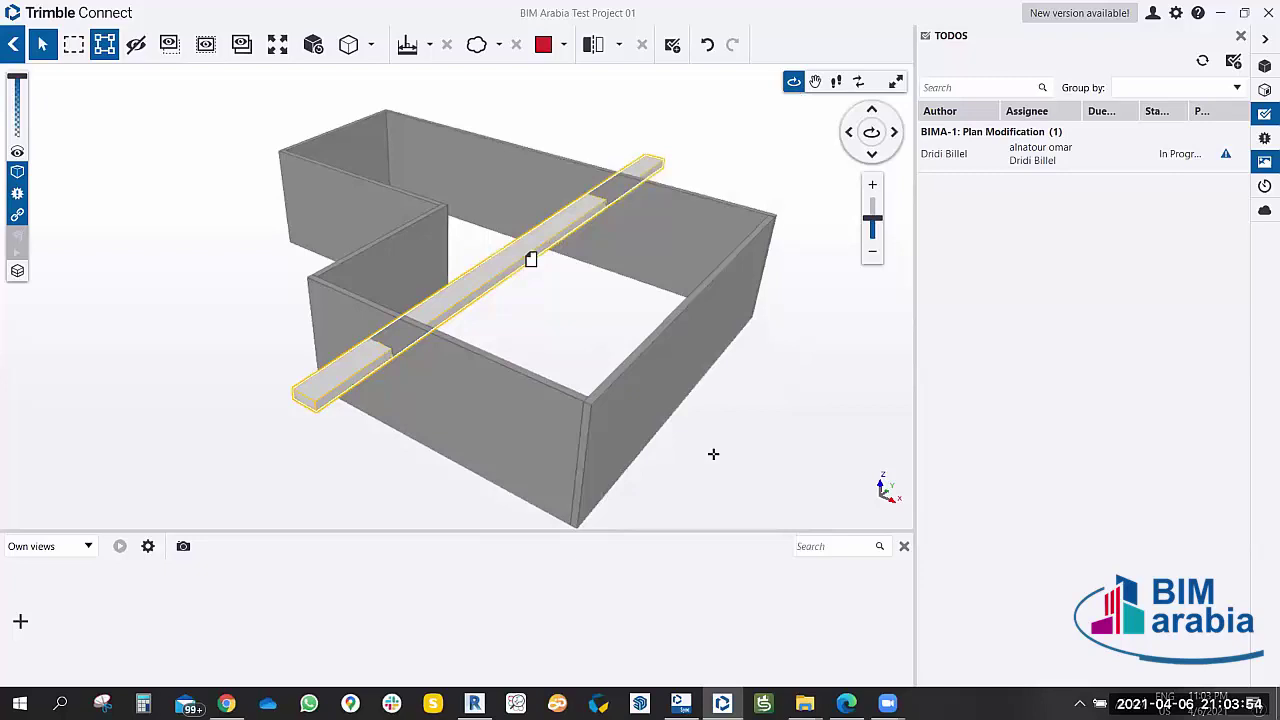
Zoom around the duct and use its attachment marker to list the linked Mechanical Supply Air entries.
{"action": "left_click_drag", "start_coordinate": [714, 451], "coordinate": [586, 355]}
{"action": "scroll", "coordinate": [506, 286], "scroll_direction": "up", "scroll_amount": 2}
{"action": "scroll", "coordinate": [574, 311], "scroll_direction": "up", "scroll_amount": 3}
{"action": "scroll", "coordinate": [523, 297], "scroll_direction": "down", "scroll_amount": 5}
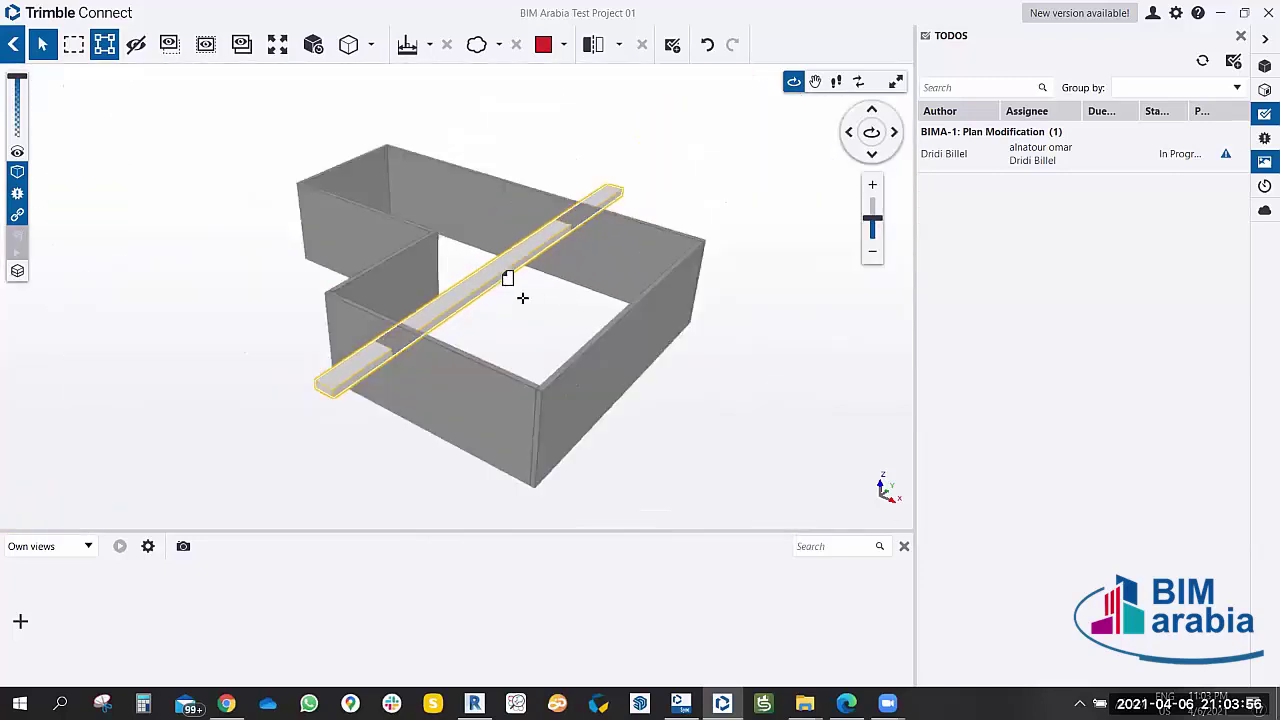
{"action": "scroll", "coordinate": [552, 317], "scroll_direction": "up", "scroll_amount": 3}
{"action": "scroll", "coordinate": [548, 312], "scroll_direction": "down", "scroll_amount": 3}
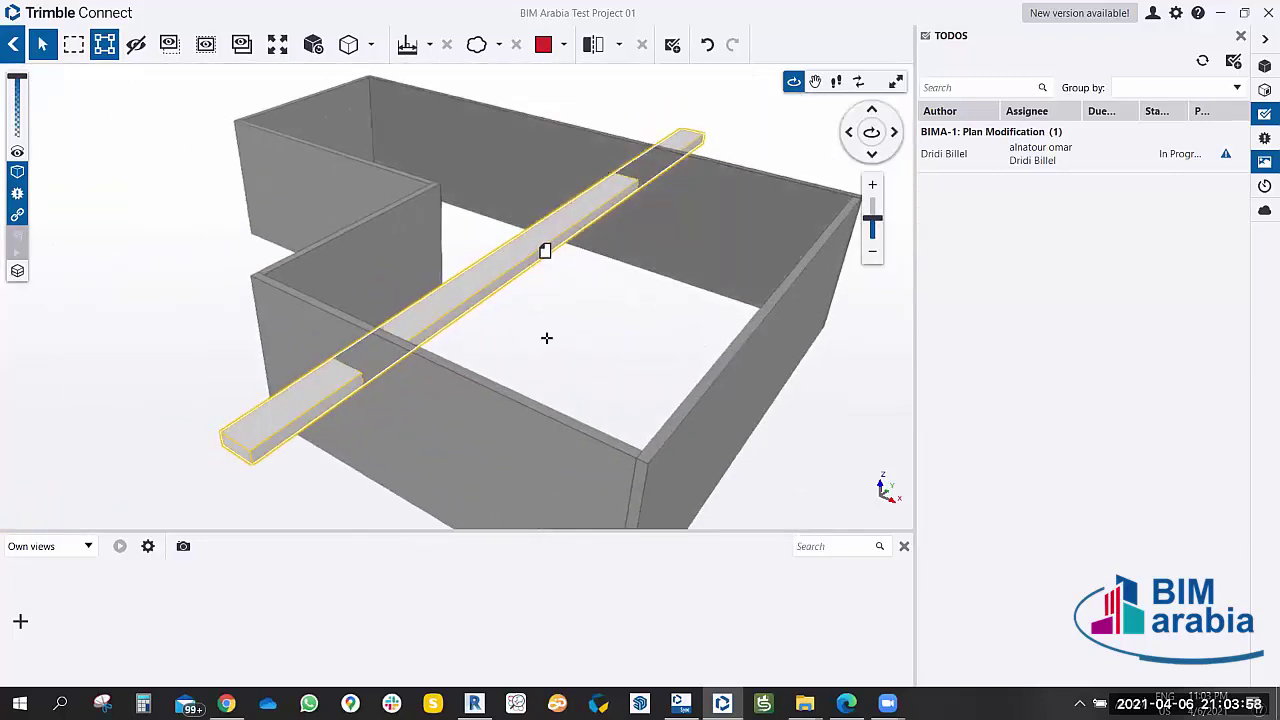
{"action": "scroll", "coordinate": [553, 315], "scroll_direction": "up", "scroll_amount": 3}
{"action": "scroll", "coordinate": [557, 306], "scroll_direction": "up", "scroll_amount": 2}
{"action": "scroll", "coordinate": [591, 309], "scroll_direction": "up", "scroll_amount": 1}
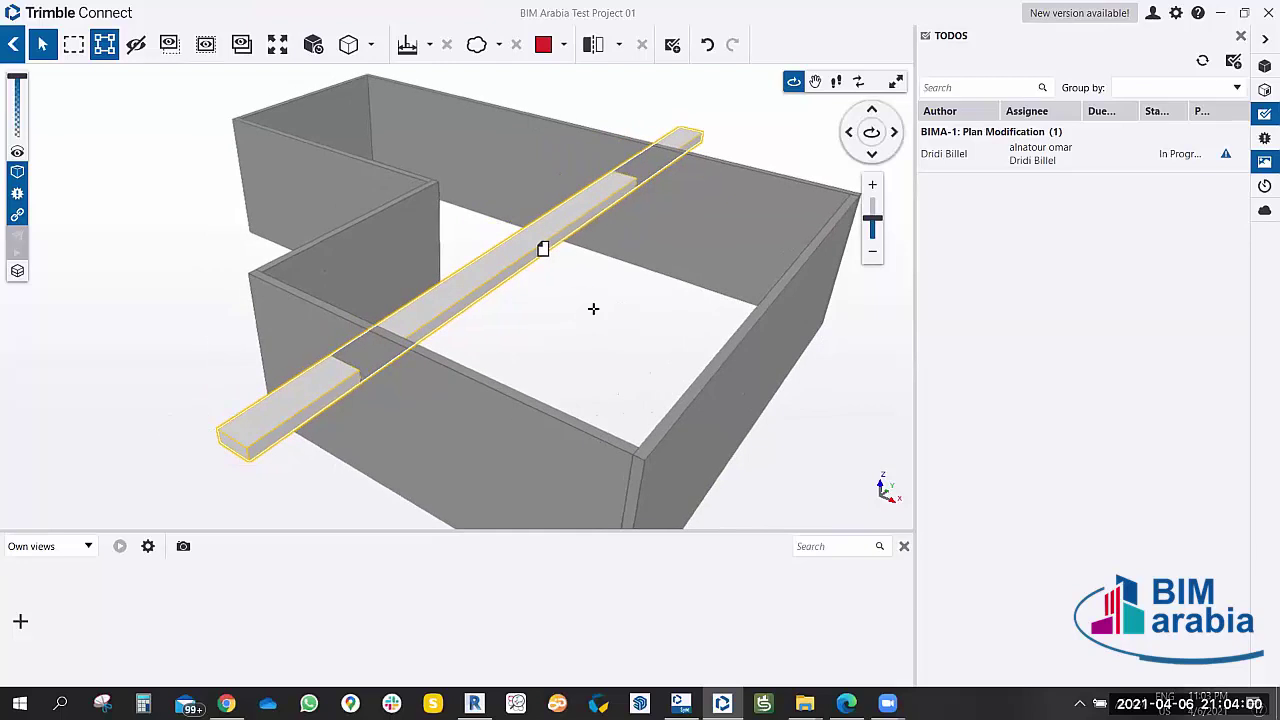
{"action": "scroll", "coordinate": [597, 351], "scroll_direction": "up", "scroll_amount": 2}
{"action": "scroll", "coordinate": [574, 323], "scroll_direction": "down", "scroll_amount": 3}
{"action": "scroll", "coordinate": [568, 289], "scroll_direction": "down", "scroll_amount": 1}
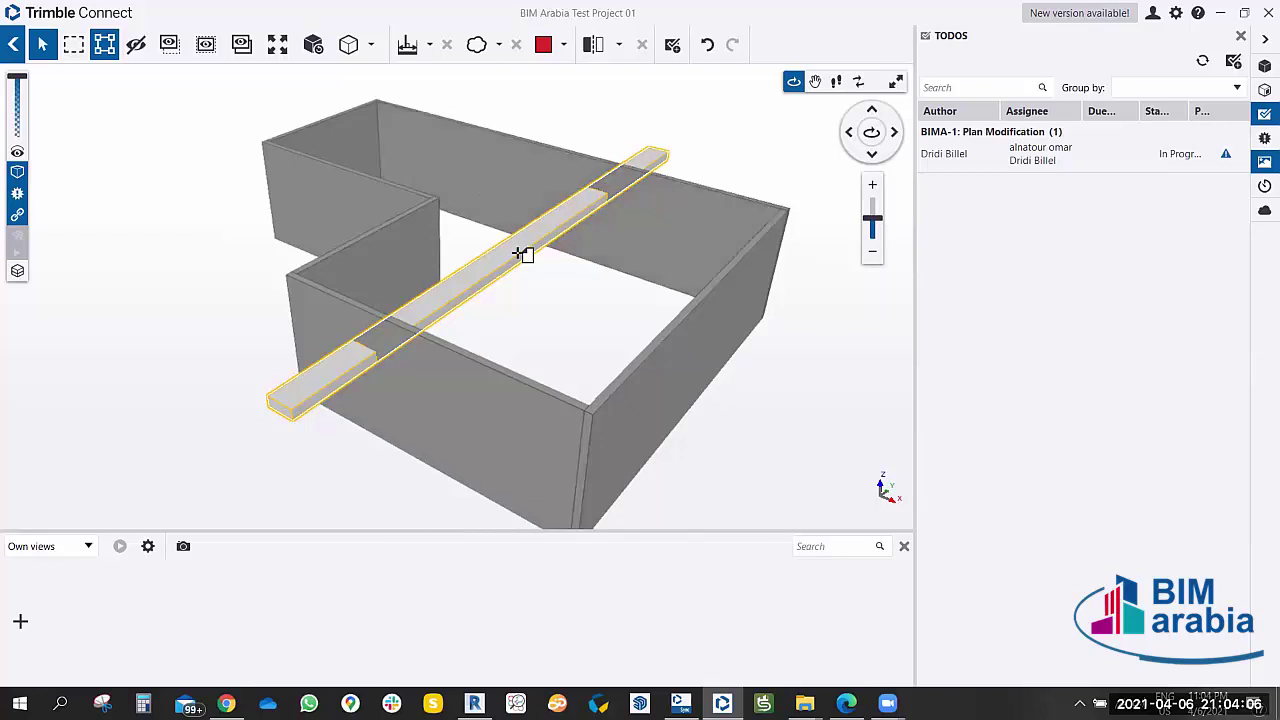
{"action": "scroll", "coordinate": [569, 346], "scroll_direction": "down", "scroll_amount": 1}
{"action": "scroll", "coordinate": [569, 346], "scroll_direction": "down", "scroll_amount": 1}
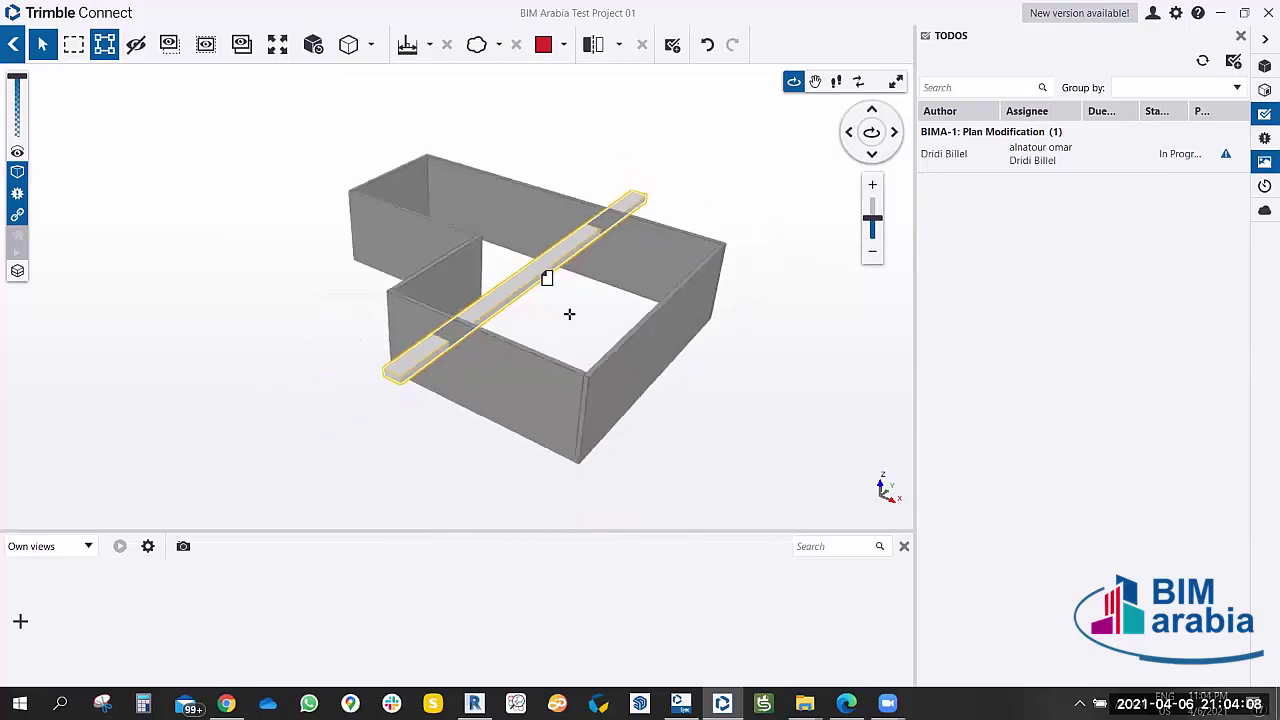
{"action": "scroll", "coordinate": [565, 313], "scroll_direction": "down", "scroll_amount": 1}
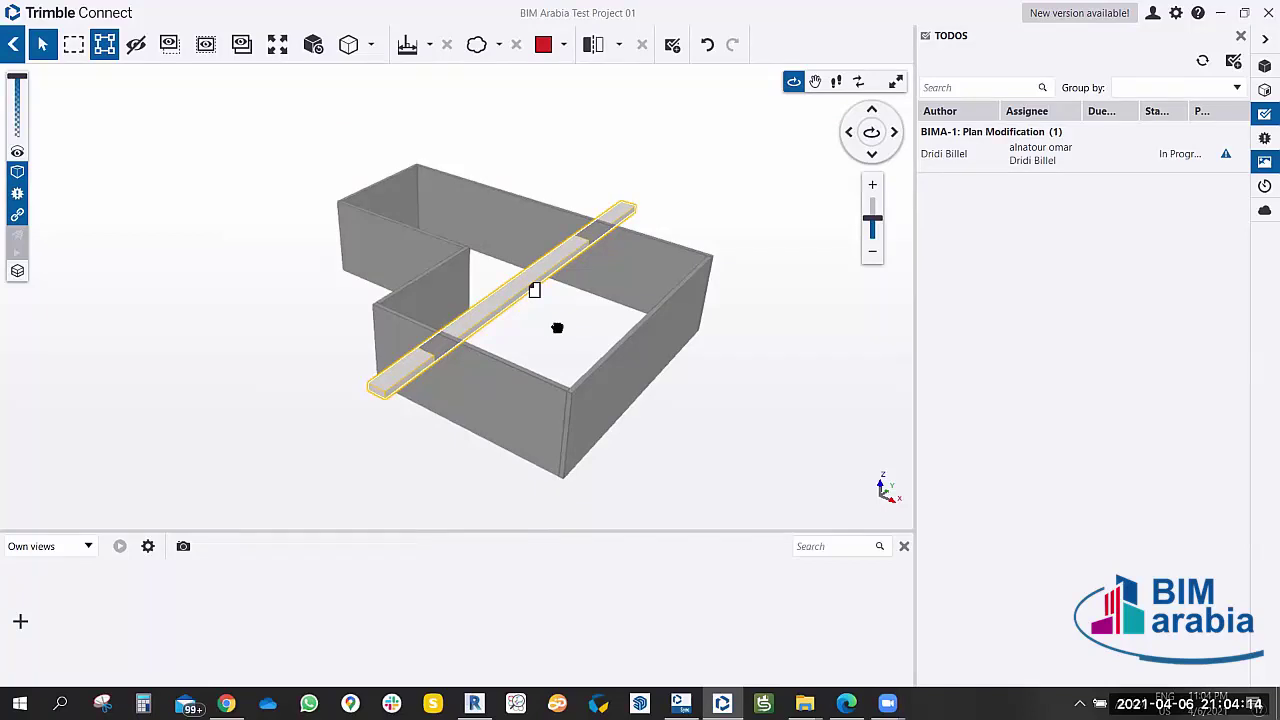
{"action": "middle_click_drag", "start_coordinate": [557, 328], "coordinate": [546, 323]}
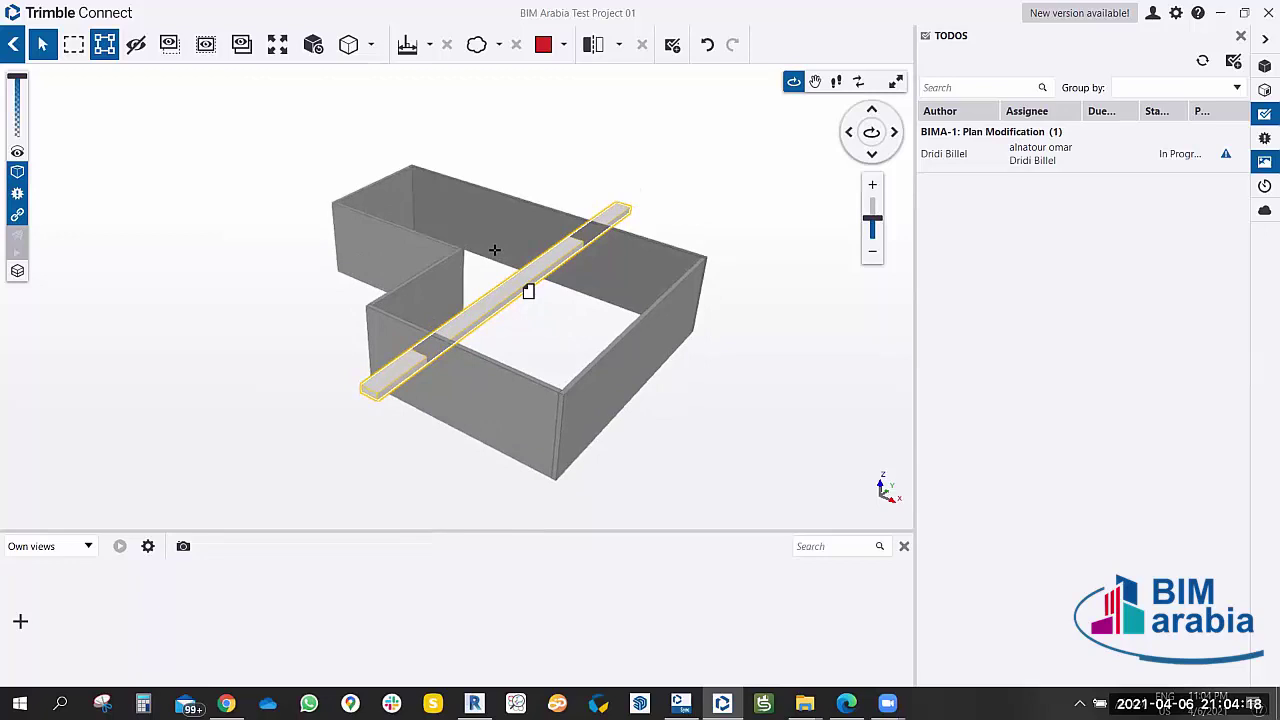
{"action": "left_click", "coordinate": [530, 291]}
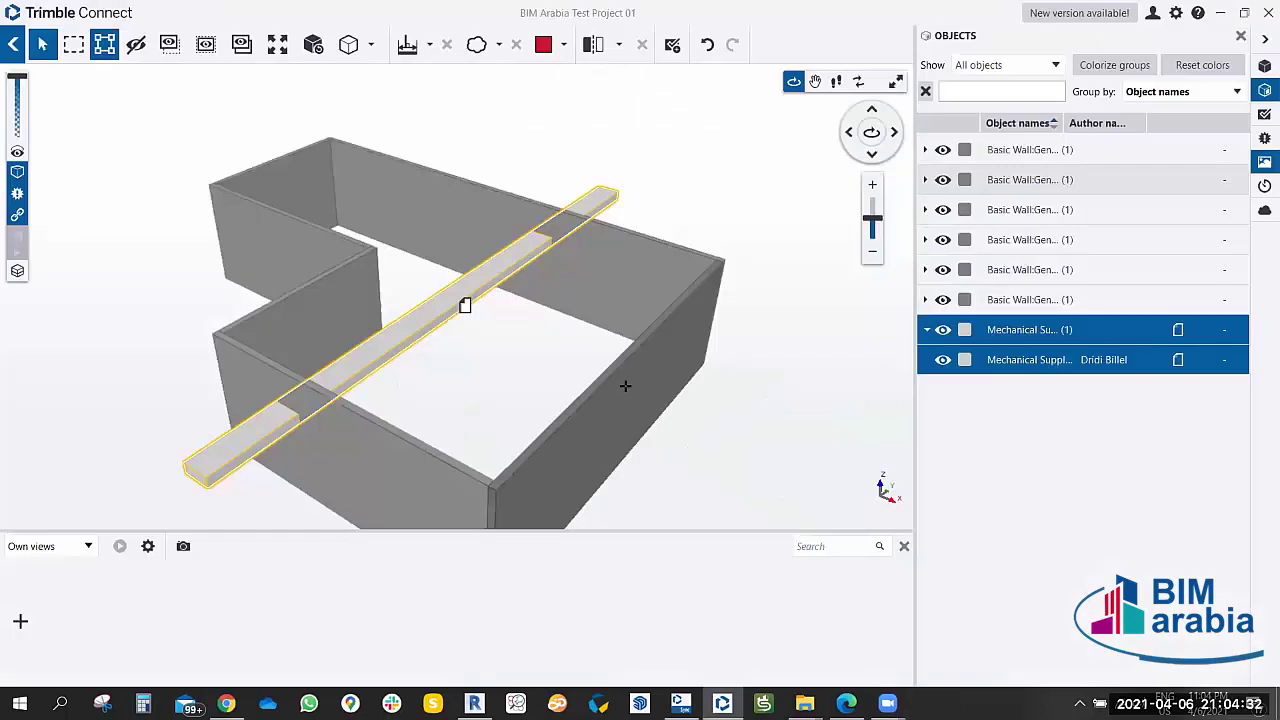
Clear the duct selection and switch the model to a zoomed-out preset view.
{"action": "scroll", "coordinate": [535, 325], "scroll_direction": "down", "scroll_amount": 2}
{"action": "left_click", "coordinate": [732, 428]}
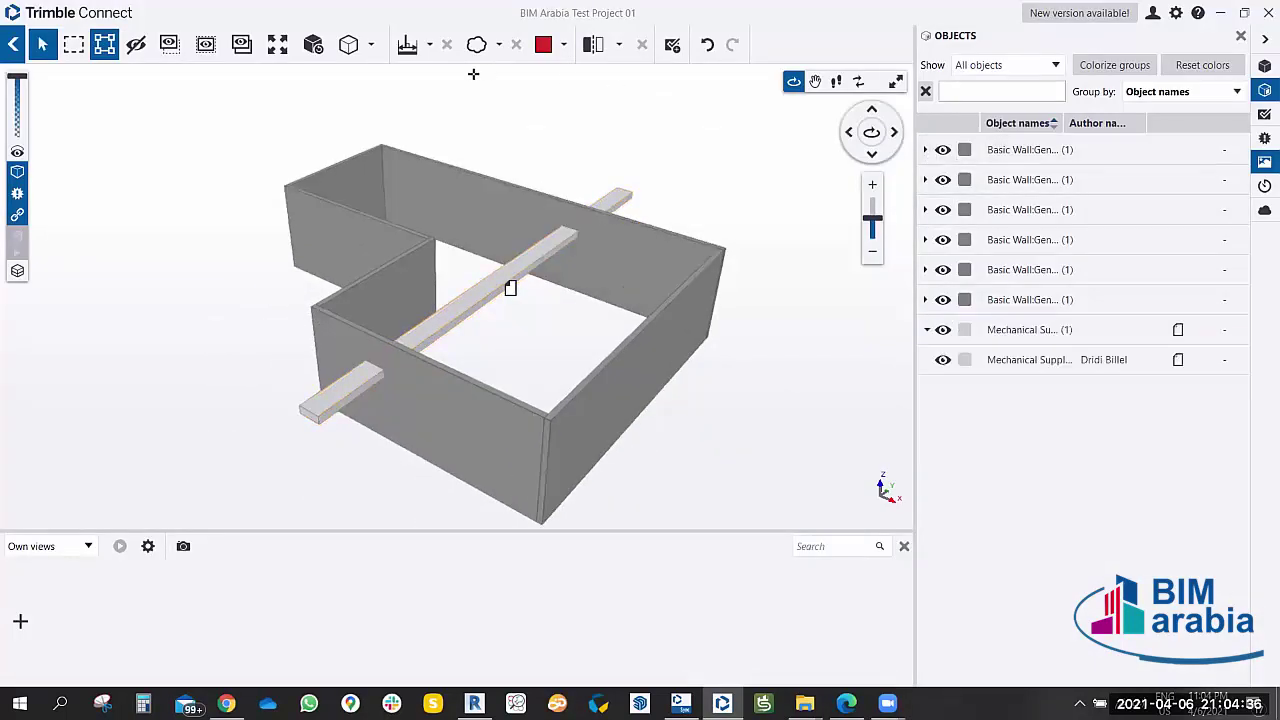
{"action": "left_click", "coordinate": [313, 44]}
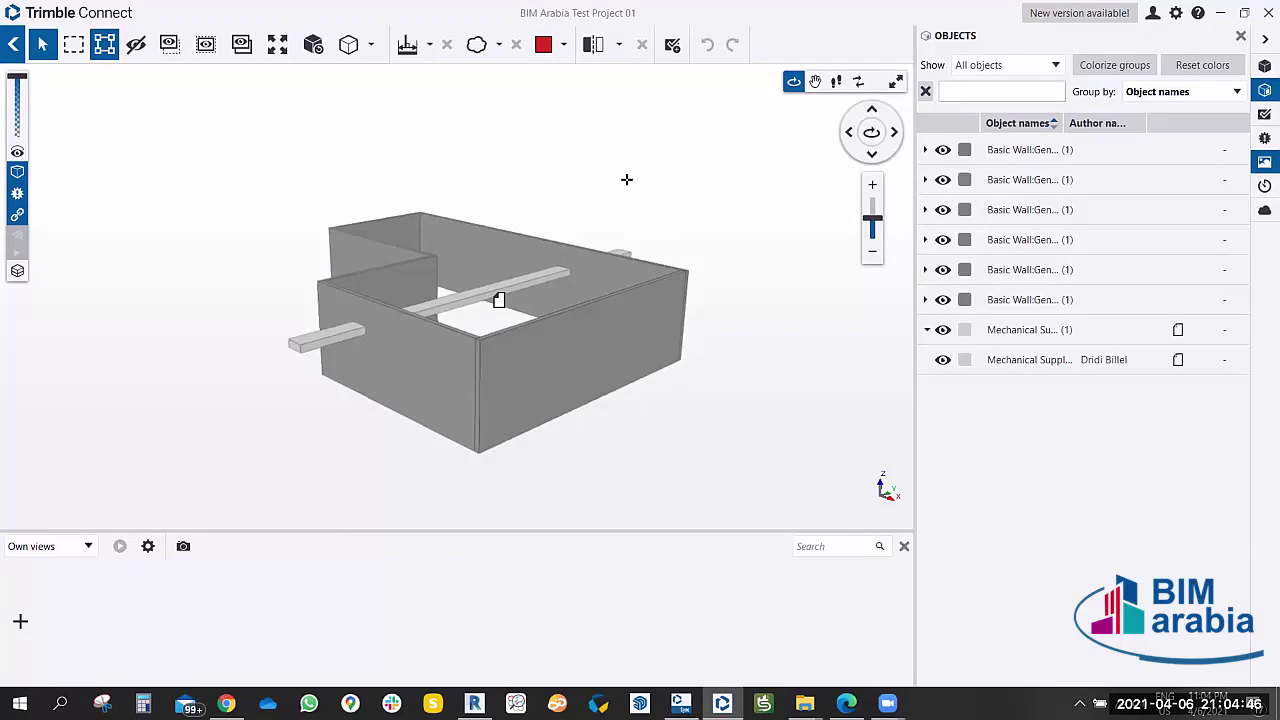
{"action": "left_click", "coordinate": [465, 301]}
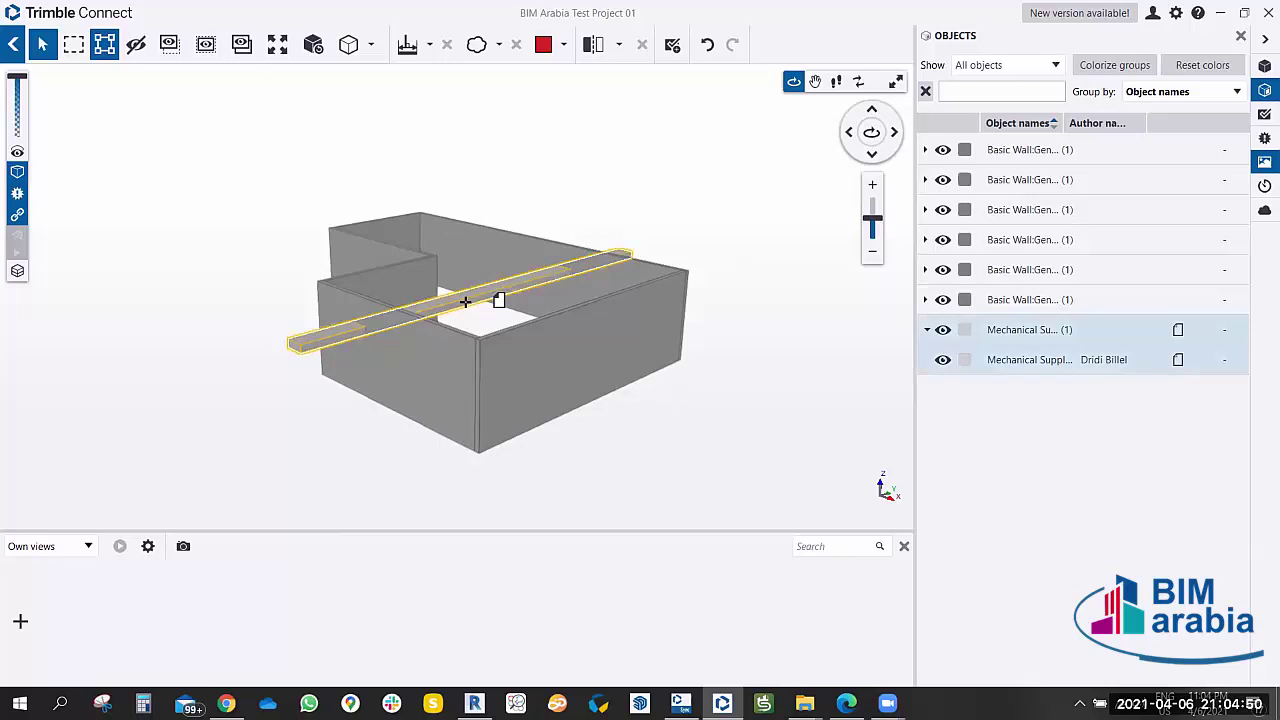
{"action": "left_click", "coordinate": [579, 186]}
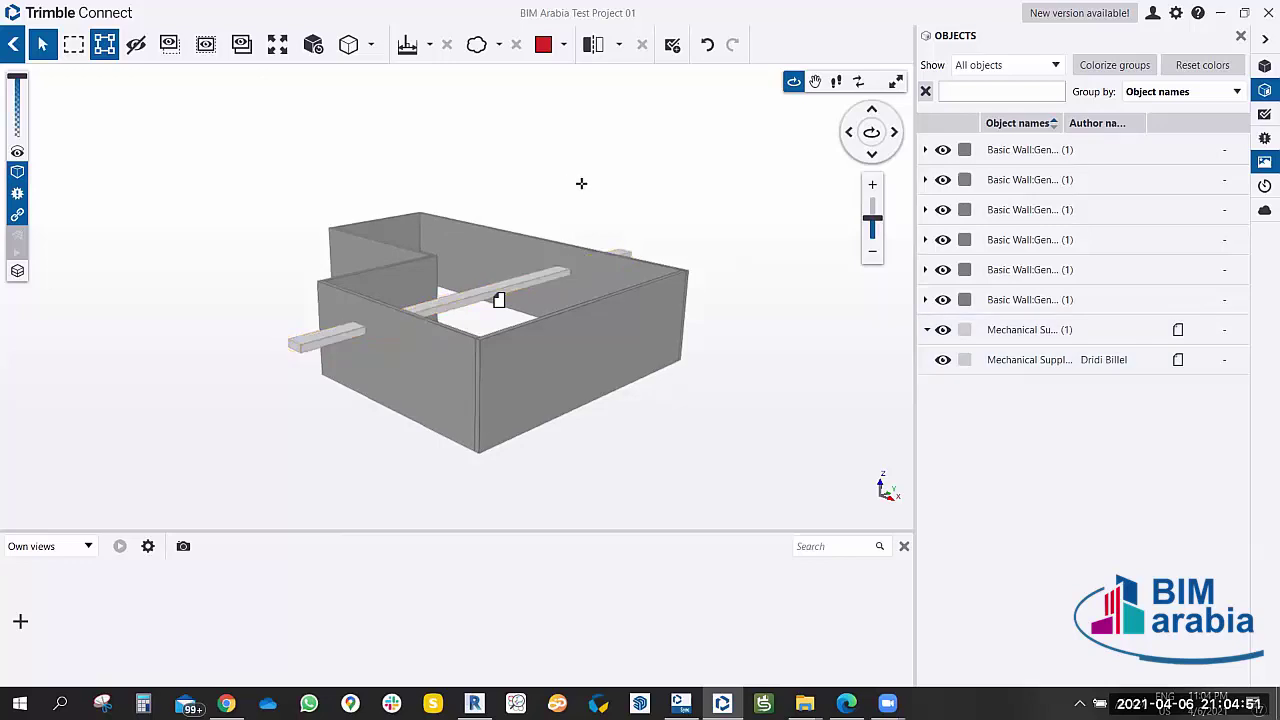
Select the enclosure's front wall, keep grouping by Object names, and orbit to a new angle.
{"action": "left_click", "coordinate": [520, 354]}
{"action": "left_click", "coordinate": [1238, 93]}
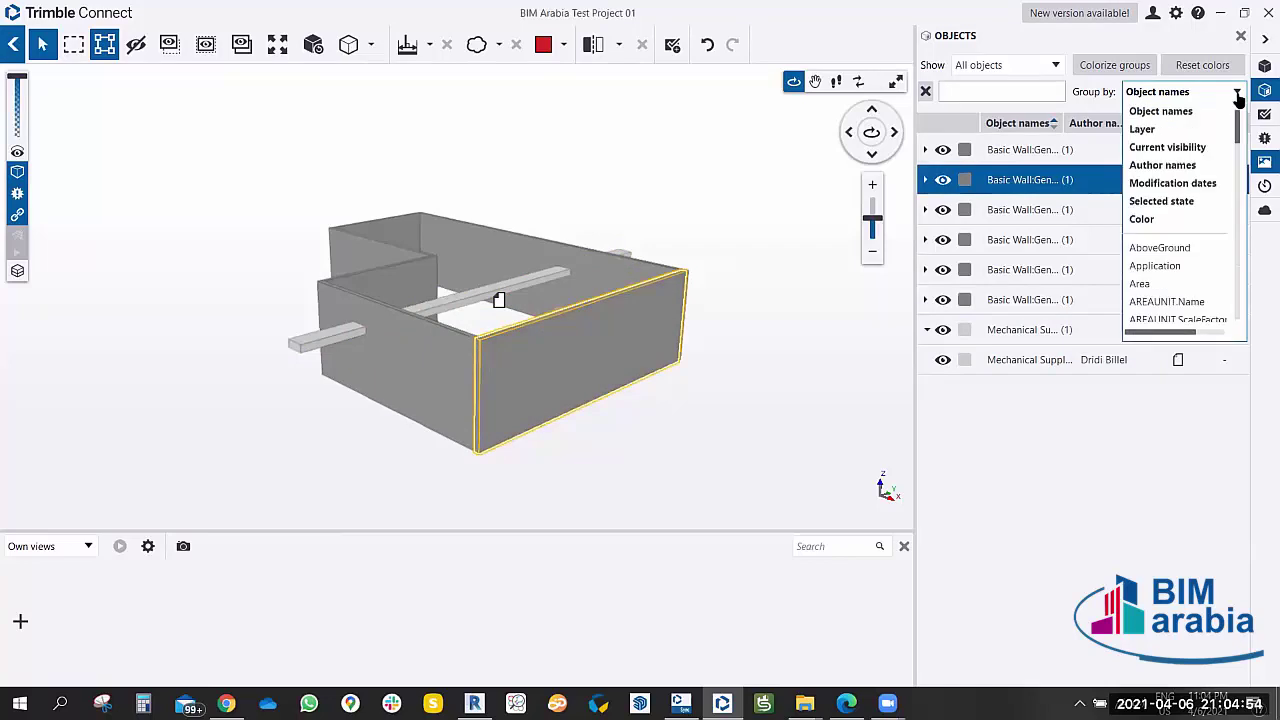
{"action": "left_click", "coordinate": [1162, 112]}
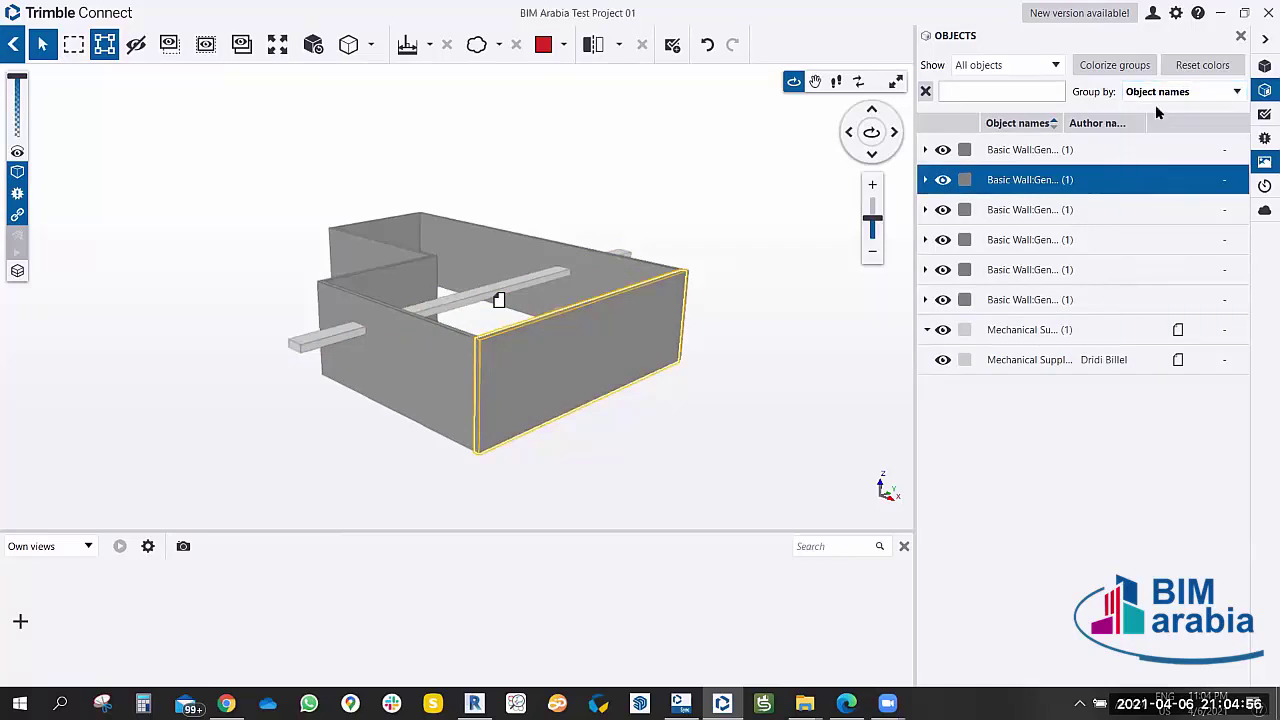
{"action": "mouse_move", "coordinate": [698, 350]}
{"action": "left_mouse_down"}
{"action": "mouse_move", "coordinate": [703, 380]}
{"action": "mouse_move", "coordinate": [686, 334]}
{"action": "mouse_move", "coordinate": [697, 251]}
{"action": "mouse_move", "coordinate": [682, 372]}
{"action": "mouse_move", "coordinate": [709, 349]}
{"action": "mouse_move", "coordinate": [630, 273]}
{"action": "left_mouse_up"}
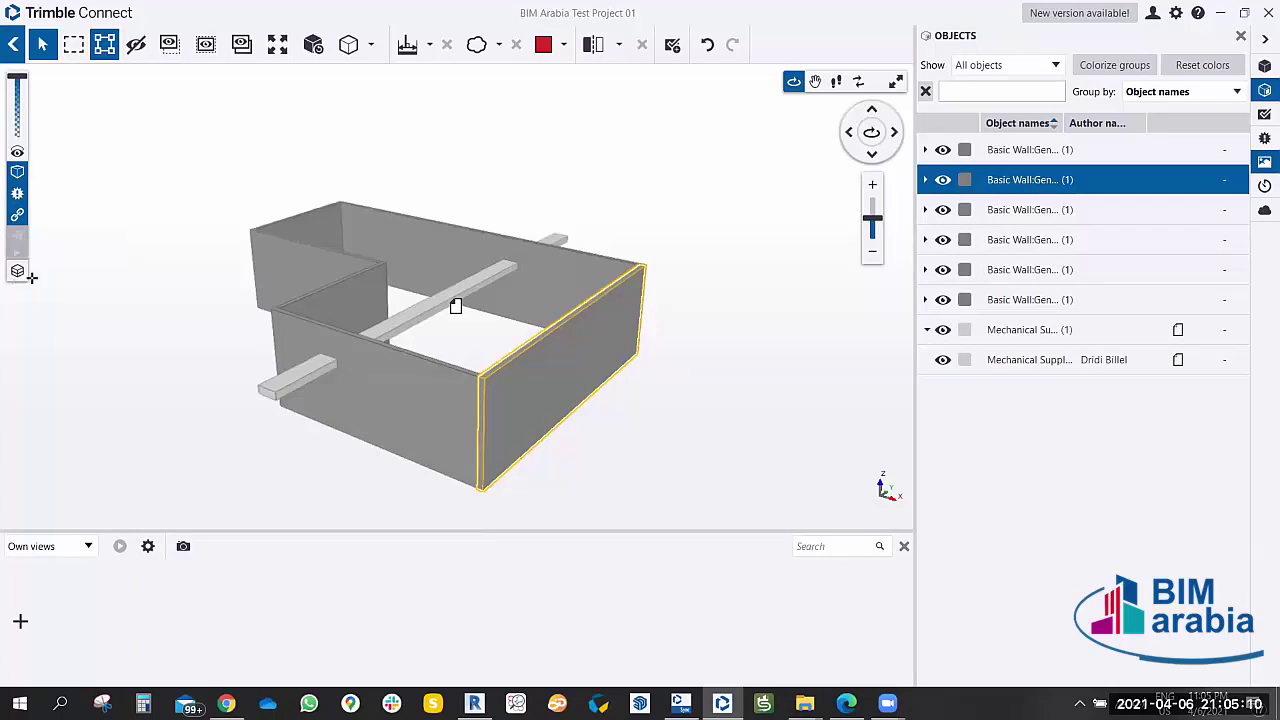
Zoom and orbit the model to view the walls from another angle.
{"action": "scroll", "coordinate": [206, 266], "scroll_direction": "up", "scroll_amount": 2}
{"action": "scroll", "coordinate": [440, 293], "scroll_direction": "up", "scroll_amount": 3}
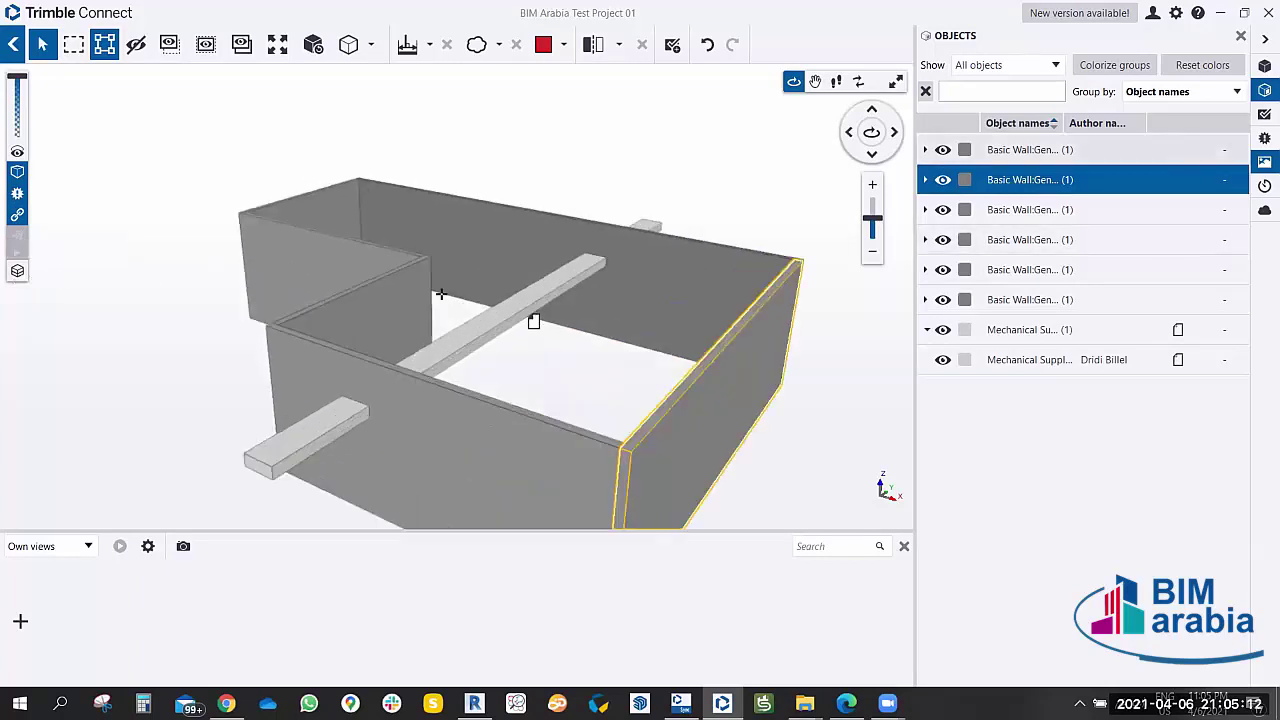
{"action": "mouse_move", "coordinate": [440, 293]}
{"action": "left_mouse_down"}
{"action": "mouse_move", "coordinate": [391, 277]}
{"action": "mouse_move", "coordinate": [318, 286]}
{"action": "mouse_move", "coordinate": [251, 334]}
{"action": "mouse_move", "coordinate": [277, 283]}
{"action": "mouse_move", "coordinate": [261, 284]}
{"action": "mouse_move", "coordinate": [214, 331]}
{"action": "mouse_move", "coordinate": [245, 312]}
{"action": "left_mouse_up"}
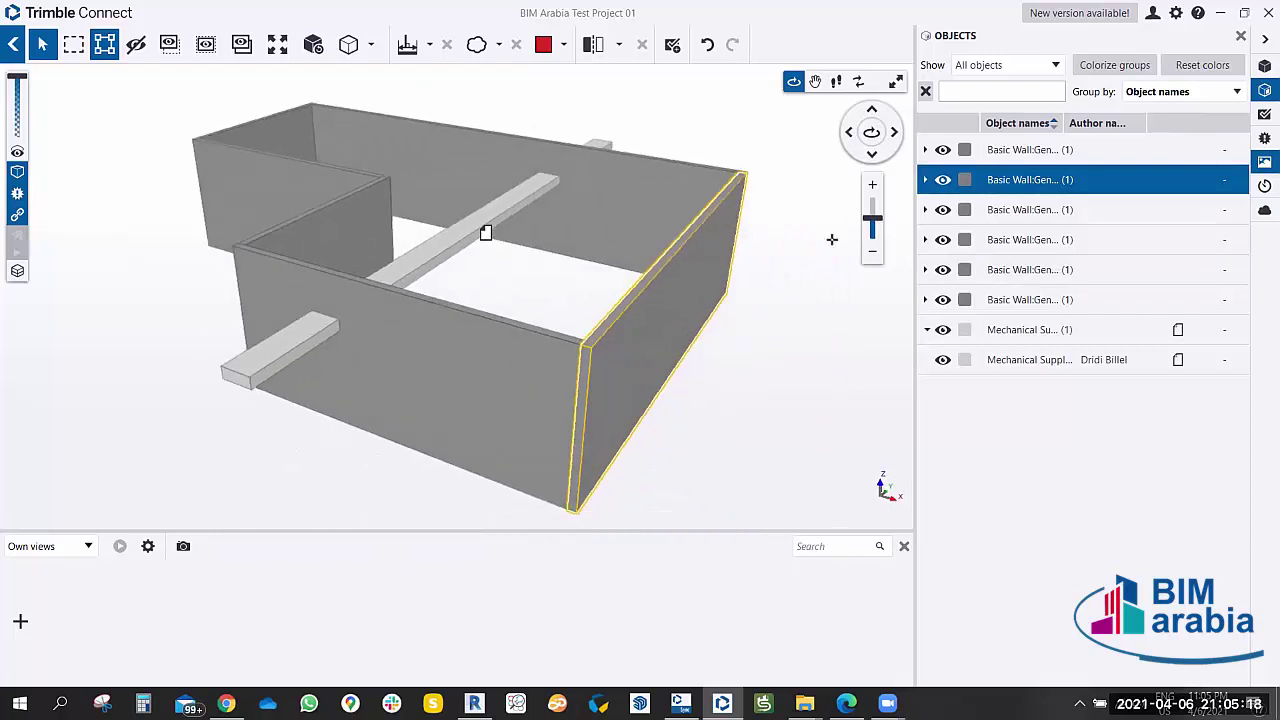
{"action": "left_click_drag", "start_coordinate": [872, 218], "coordinate": [876, 214]}
{"action": "scroll", "coordinate": [505, 270], "scroll_direction": "down", "scroll_amount": 3}
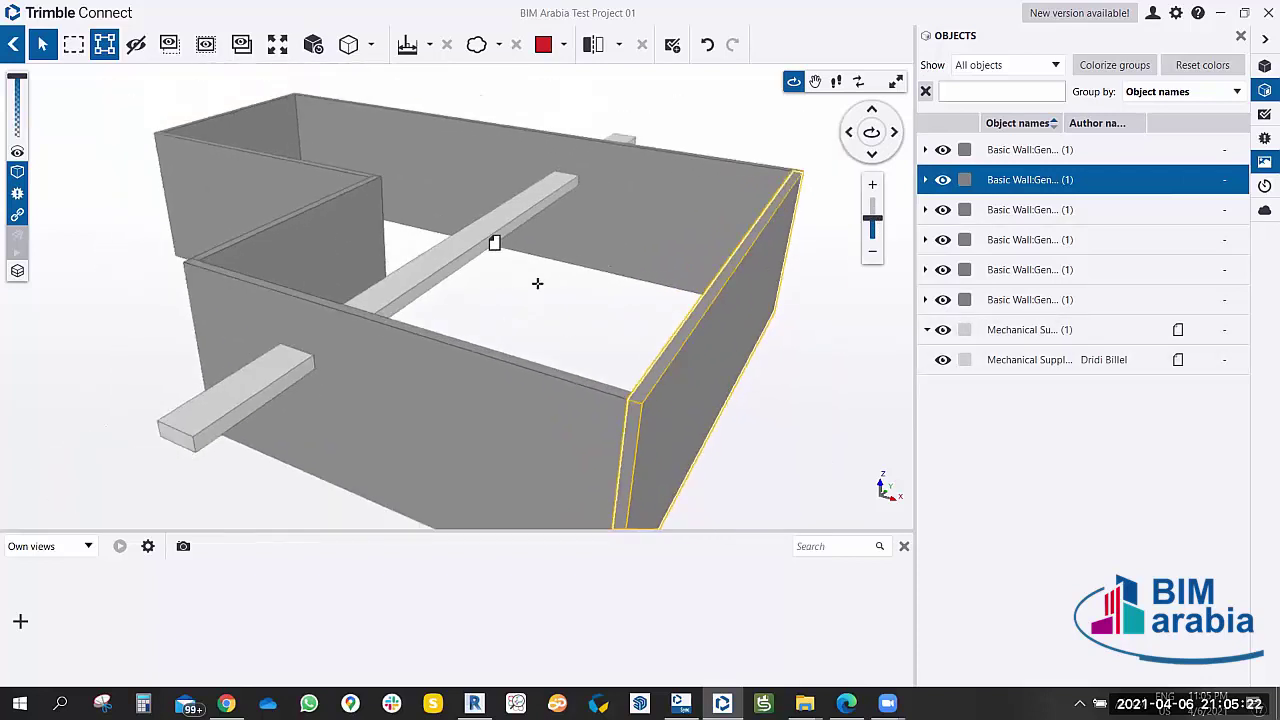
{"action": "scroll", "coordinate": [537, 284], "scroll_direction": "up", "scroll_amount": 2}
{"action": "scroll", "coordinate": [514, 340], "scroll_direction": "up", "scroll_amount": 2}
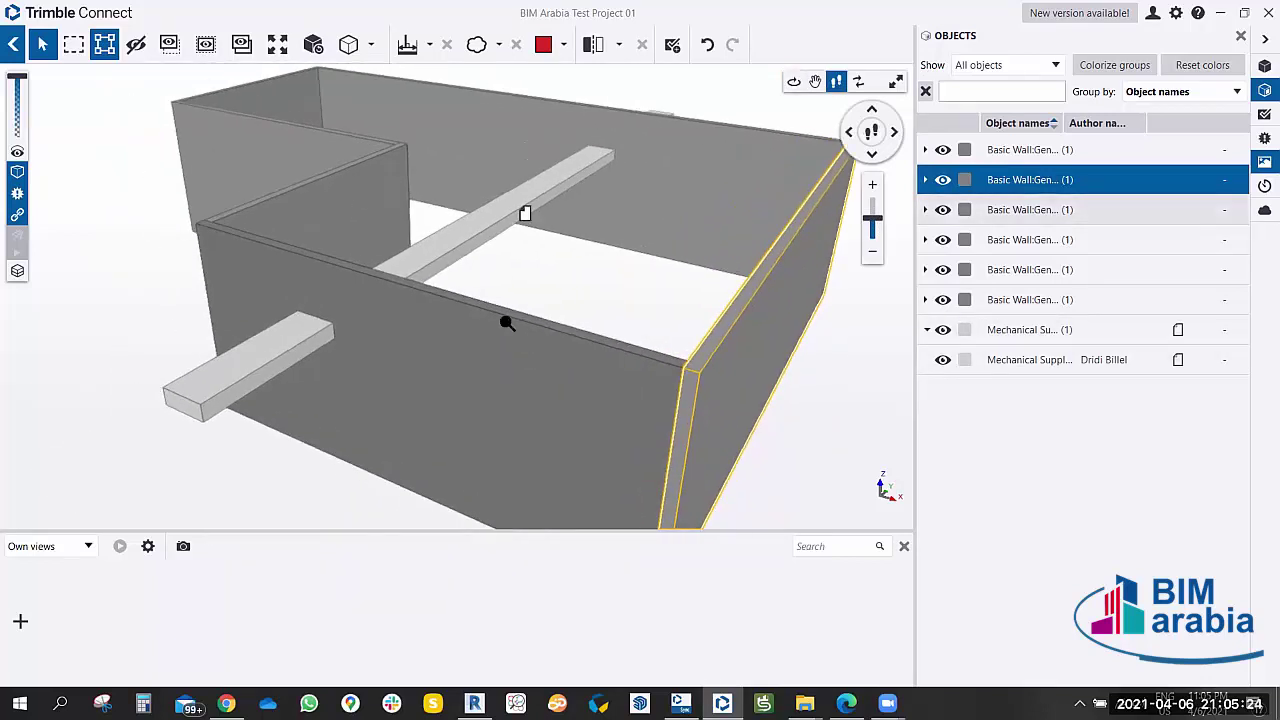
{"action": "scroll", "coordinate": [397, 197], "scroll_direction": "up", "scroll_amount": 2}
{"action": "scroll", "coordinate": [546, 269], "scroll_direction": "up", "scroll_amount": 2}
{"action": "scroll", "coordinate": [500, 229], "scroll_direction": "down", "scroll_amount": 8}
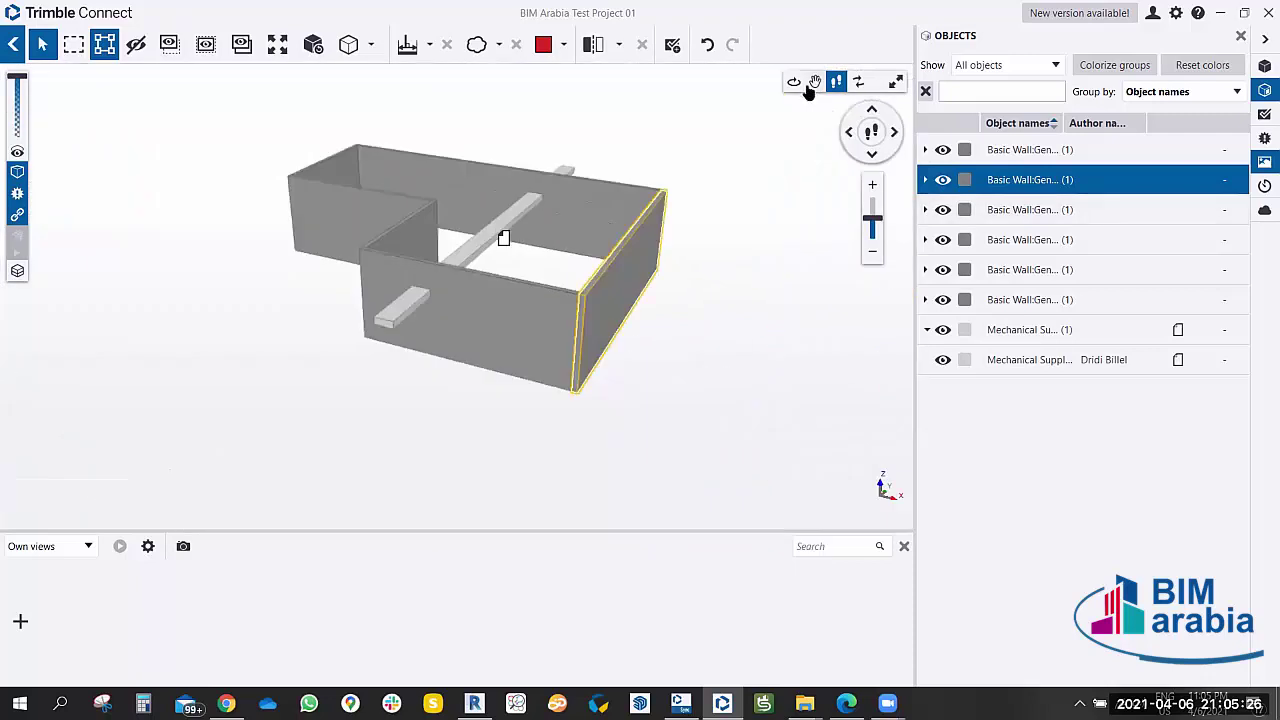
Pan, zoom and orbit the model to look at the wall from below.
{"action": "left_click", "coordinate": [815, 82]}
{"action": "scroll", "coordinate": [513, 270], "scroll_direction": "up", "scroll_amount": 3}
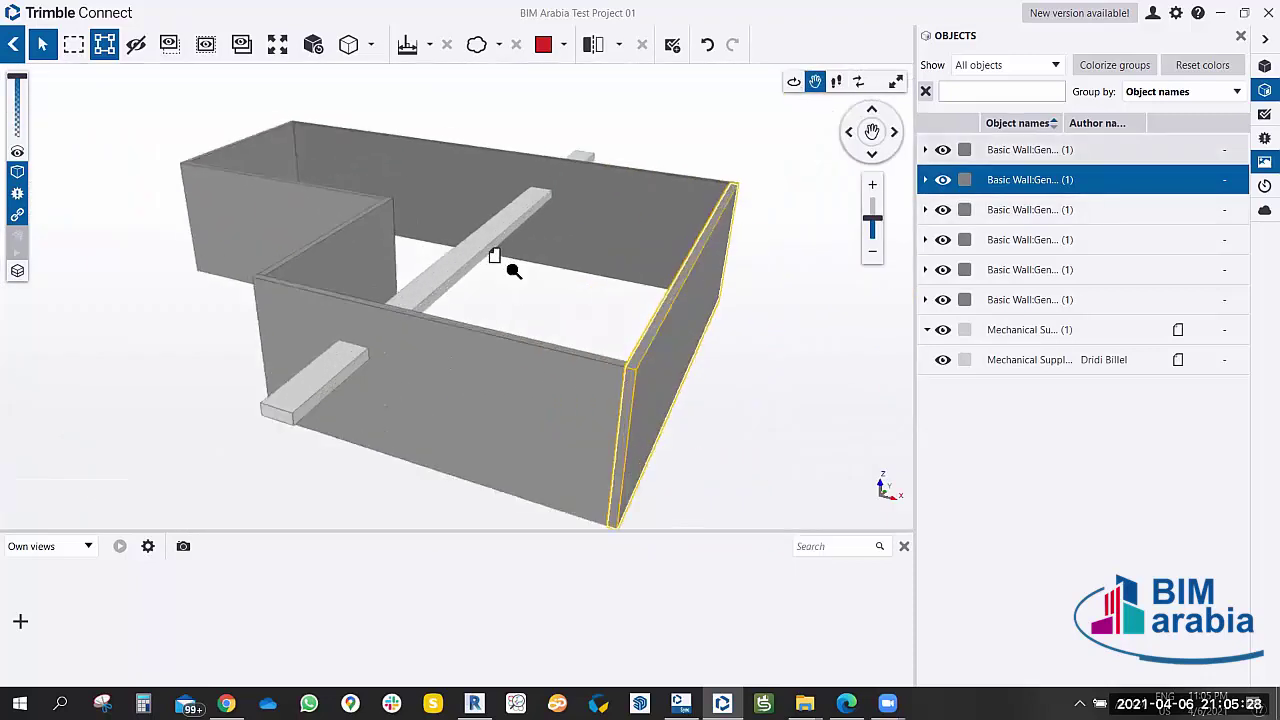
{"action": "scroll", "coordinate": [513, 270], "scroll_direction": "up", "scroll_amount": 3}
{"action": "scroll", "coordinate": [517, 283], "scroll_direction": "down", "scroll_amount": 5}
{"action": "scroll", "coordinate": [537, 251], "scroll_direction": "up", "scroll_amount": 2}
{"action": "scroll", "coordinate": [543, 269], "scroll_direction": "up", "scroll_amount": 1}
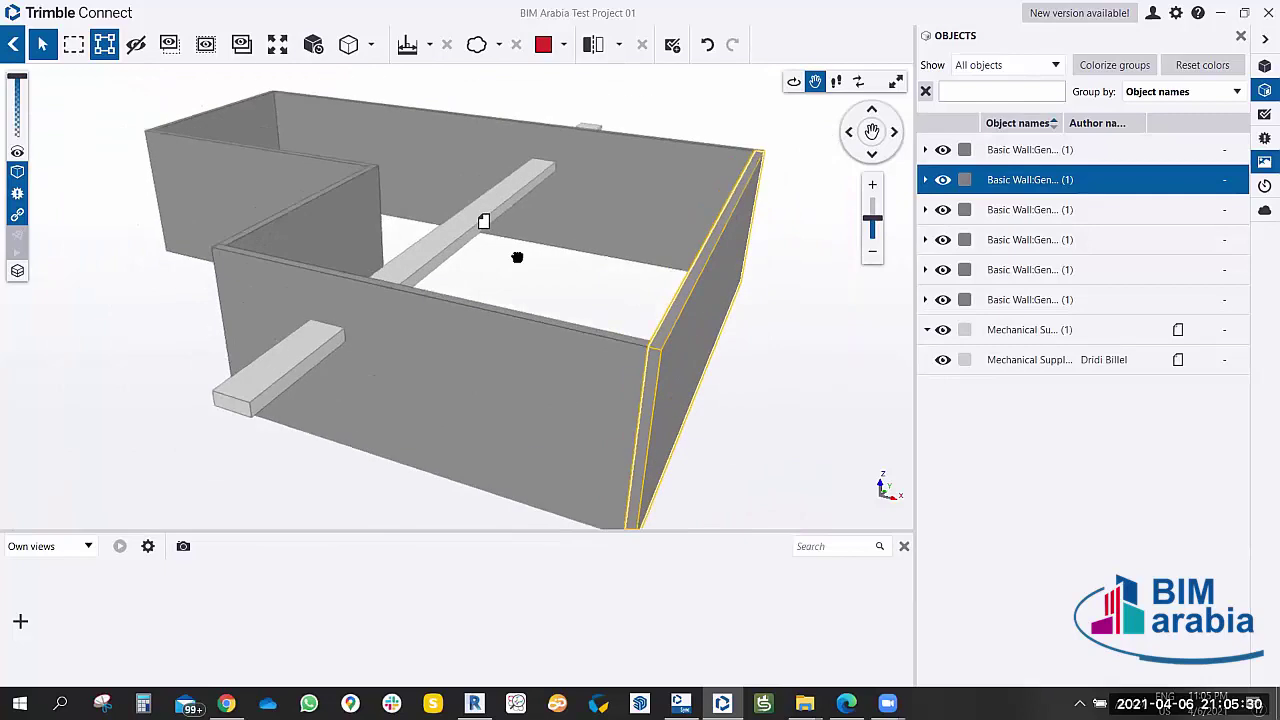
{"action": "scroll", "coordinate": [517, 258], "scroll_direction": "down", "scroll_amount": 3}
{"action": "left_click", "coordinate": [793, 82]}
{"action": "mouse_move", "coordinate": [600, 245]}
{"action": "left_mouse_down"}
{"action": "mouse_move", "coordinate": [443, 196]}
{"action": "mouse_move", "coordinate": [737, 209]}
{"action": "mouse_move", "coordinate": [534, 249]}
{"action": "mouse_move", "coordinate": [589, 243]}
{"action": "left_mouse_up"}
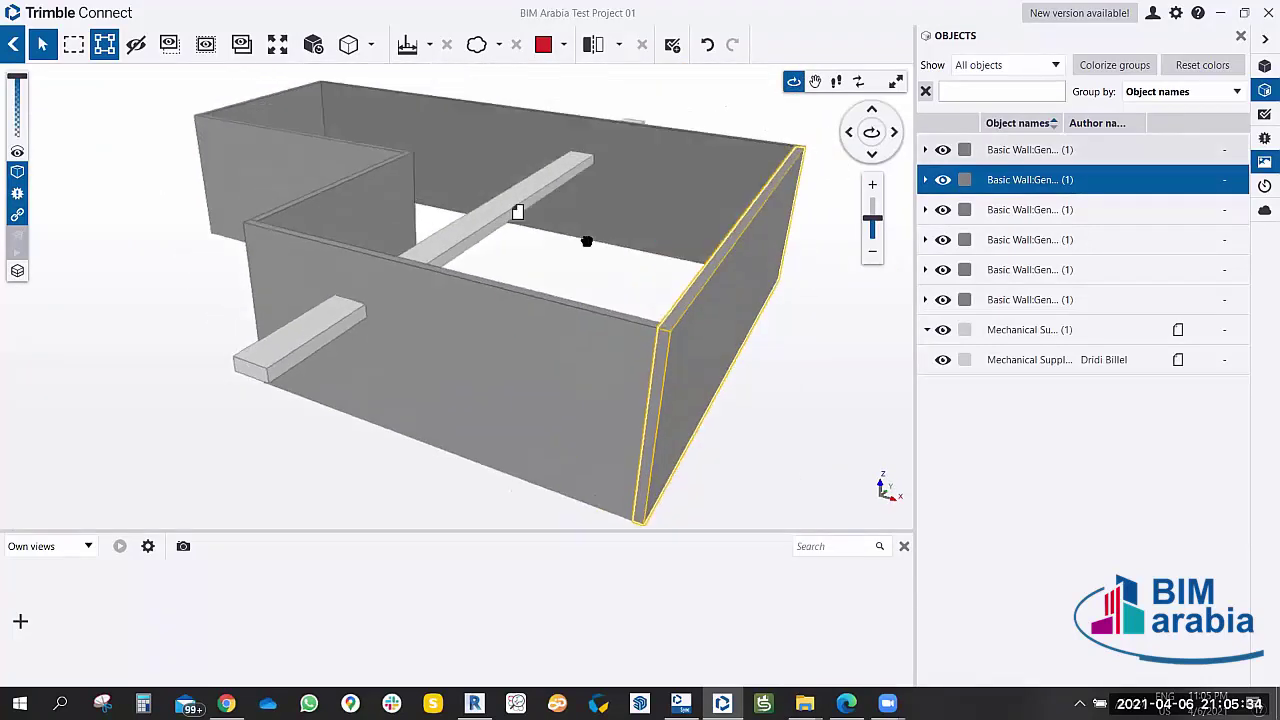
{"action": "left_click", "coordinate": [858, 81]}
{"action": "left_click_drag", "start_coordinate": [560, 314], "coordinate": [522, 231]}
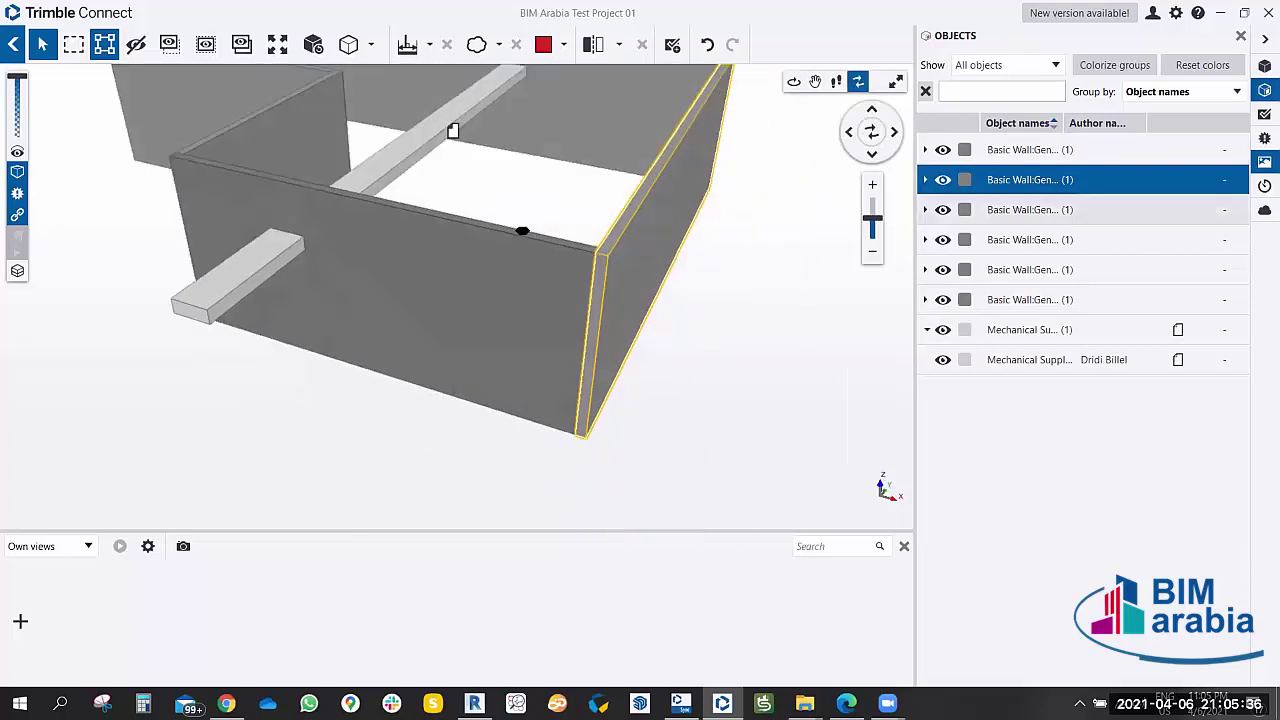
{"action": "scroll", "coordinate": [522, 231], "scroll_direction": "down", "scroll_amount": 3}
{"action": "scroll", "coordinate": [538, 291], "scroll_direction": "up", "scroll_amount": 2}
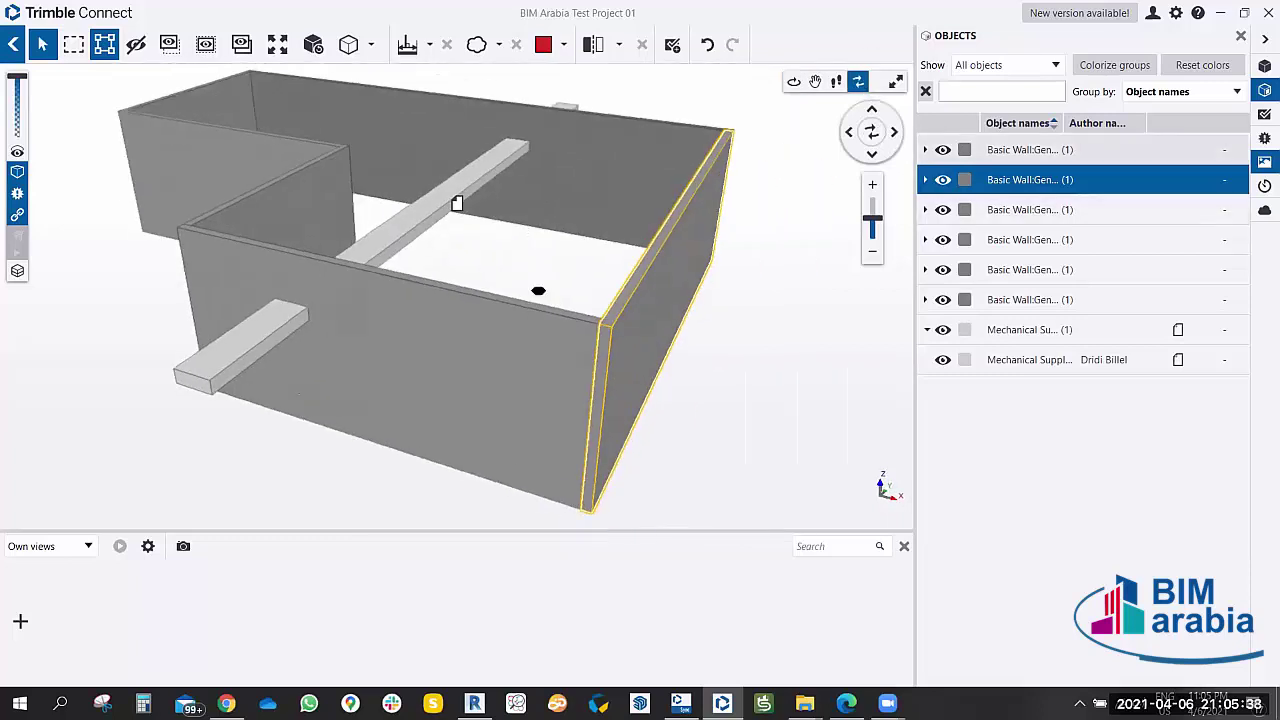
{"action": "scroll", "coordinate": [538, 291], "scroll_direction": "up", "scroll_amount": 2}
Toggle full-screen, orbit so the right wall faces forward, then leave full-screen to restore the panels.
{"action": "left_click", "coordinate": [895, 81]}
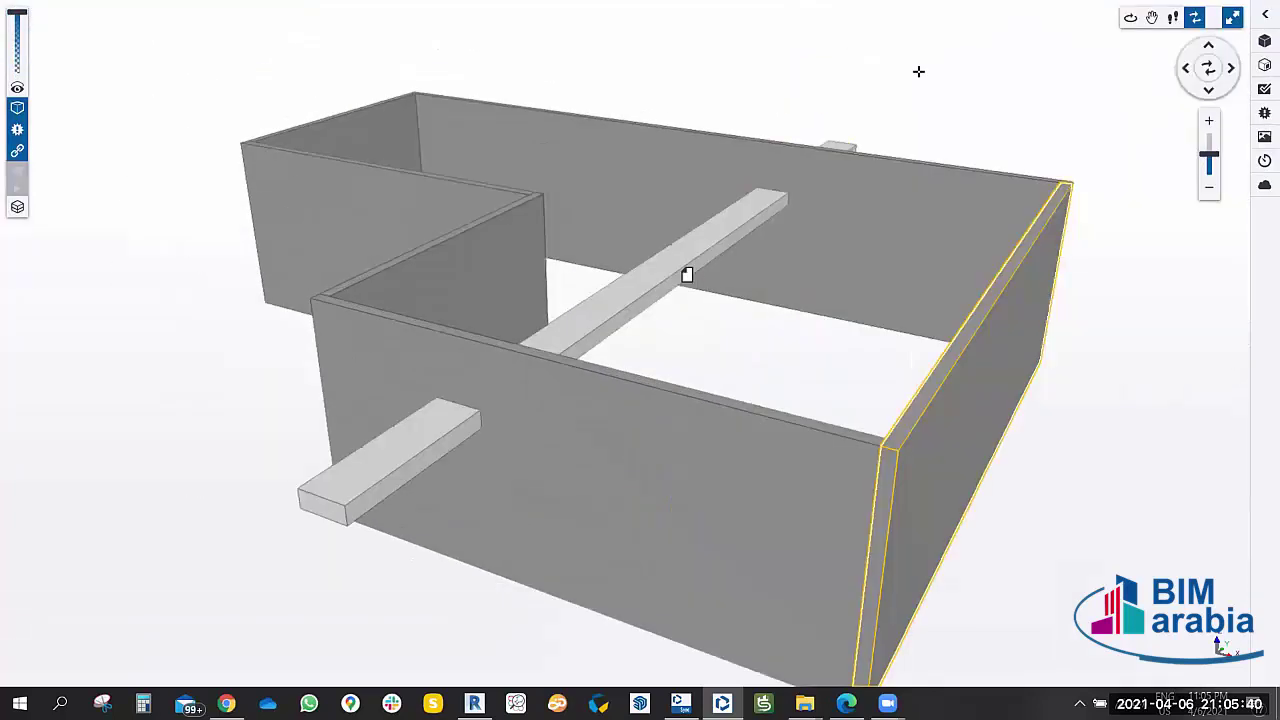
{"action": "left_click", "coordinate": [1232, 18]}
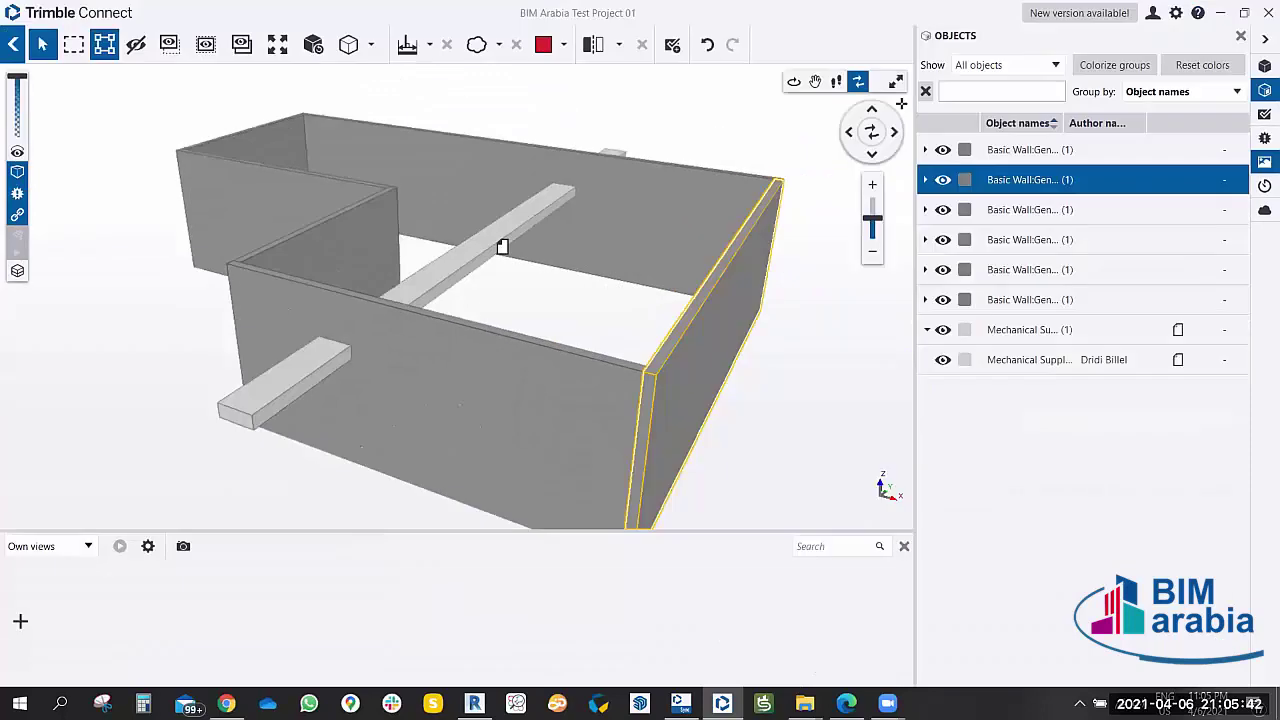
{"action": "left_click", "coordinate": [895, 81]}
{"action": "mouse_move", "coordinate": [569, 343]}
{"action": "left_mouse_down"}
{"action": "mouse_move", "coordinate": [534, 306]}
{"action": "mouse_move", "coordinate": [517, 323]}
{"action": "mouse_move", "coordinate": [503, 306]}
{"action": "mouse_move", "coordinate": [450, 307]}
{"action": "left_mouse_up"}
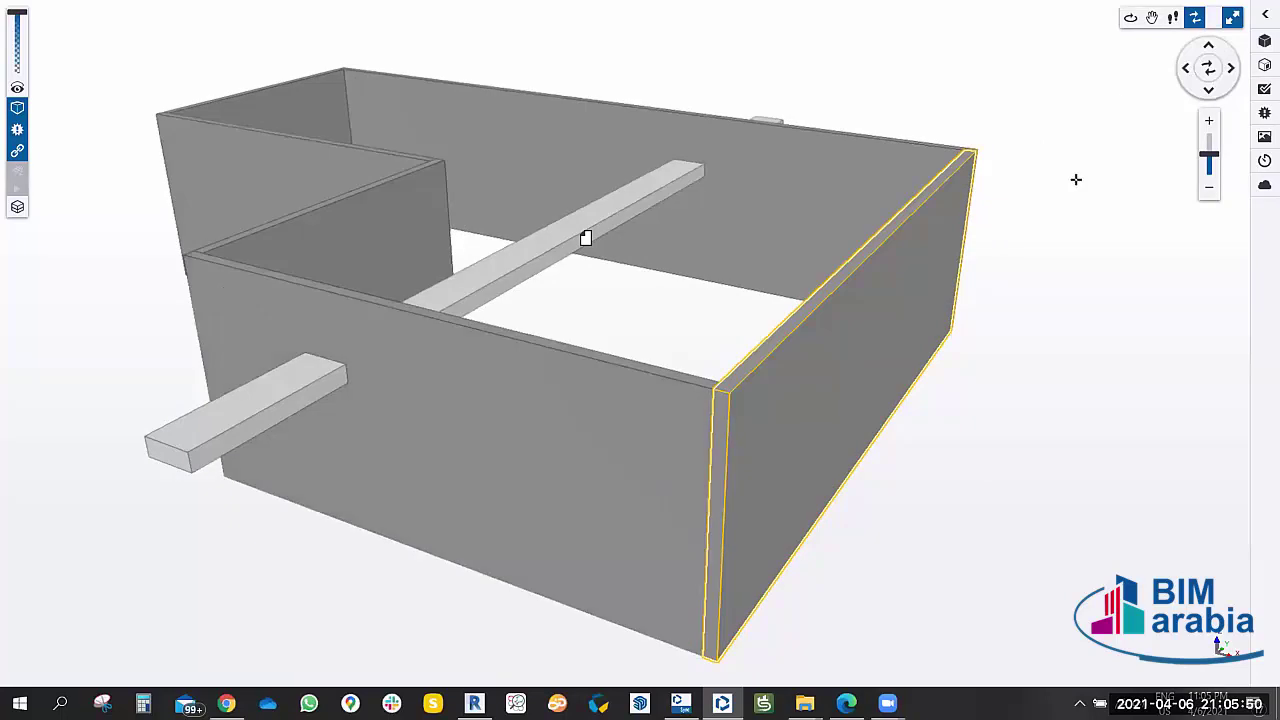
{"action": "left_click", "coordinate": [1235, 17]}
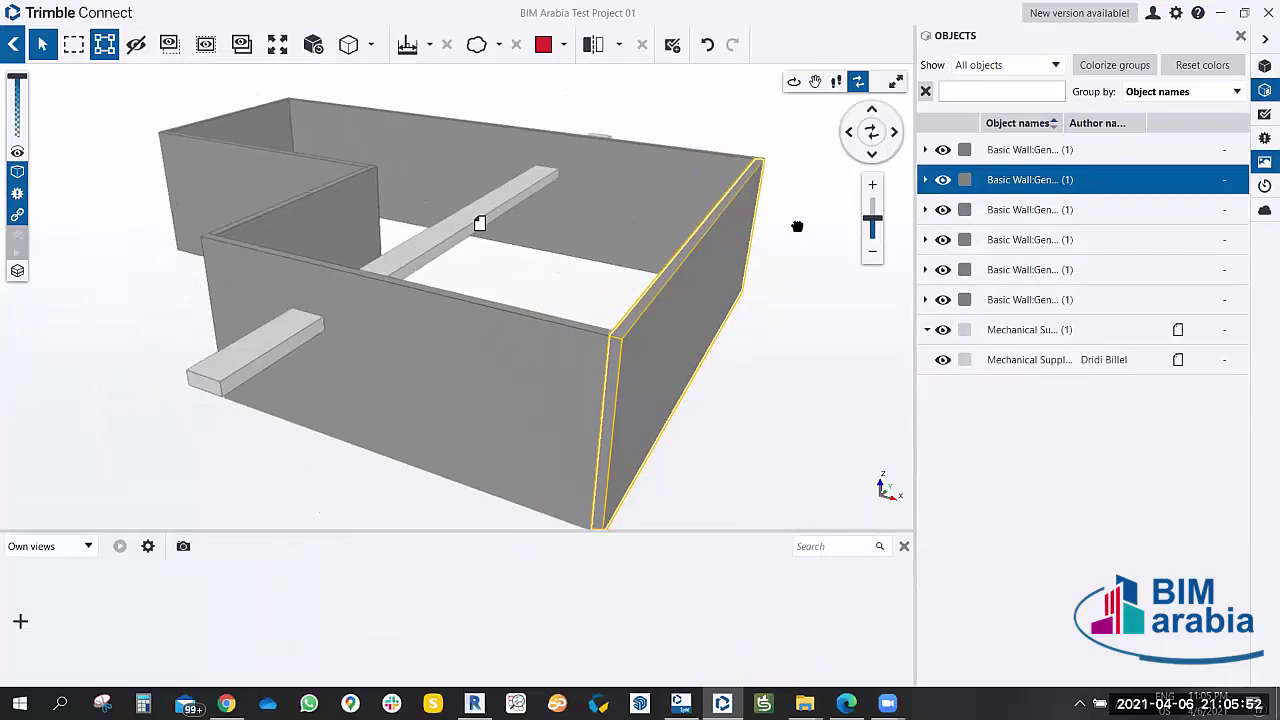
Pan the model back into view and show the Group by options in the Objects panel.
{"action": "scroll", "coordinate": [649, 268], "scroll_direction": "down", "scroll_amount": 1}
{"action": "scroll", "coordinate": [600, 280], "scroll_direction": "down", "scroll_amount": 3}
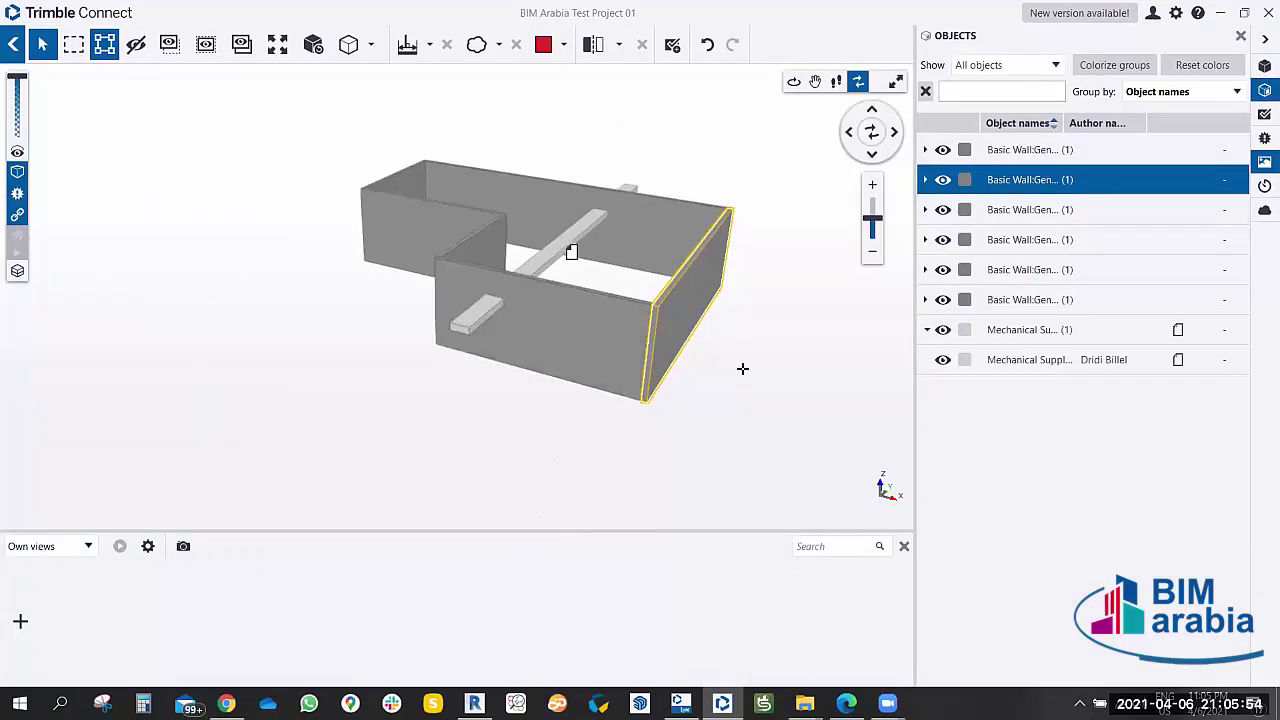
{"action": "mouse_move", "coordinate": [743, 366]}
{"action": "middle_mouse_down"}
{"action": "mouse_move", "coordinate": [609, 409]}
{"action": "mouse_move", "coordinate": [644, 382]}
{"action": "middle_mouse_up"}
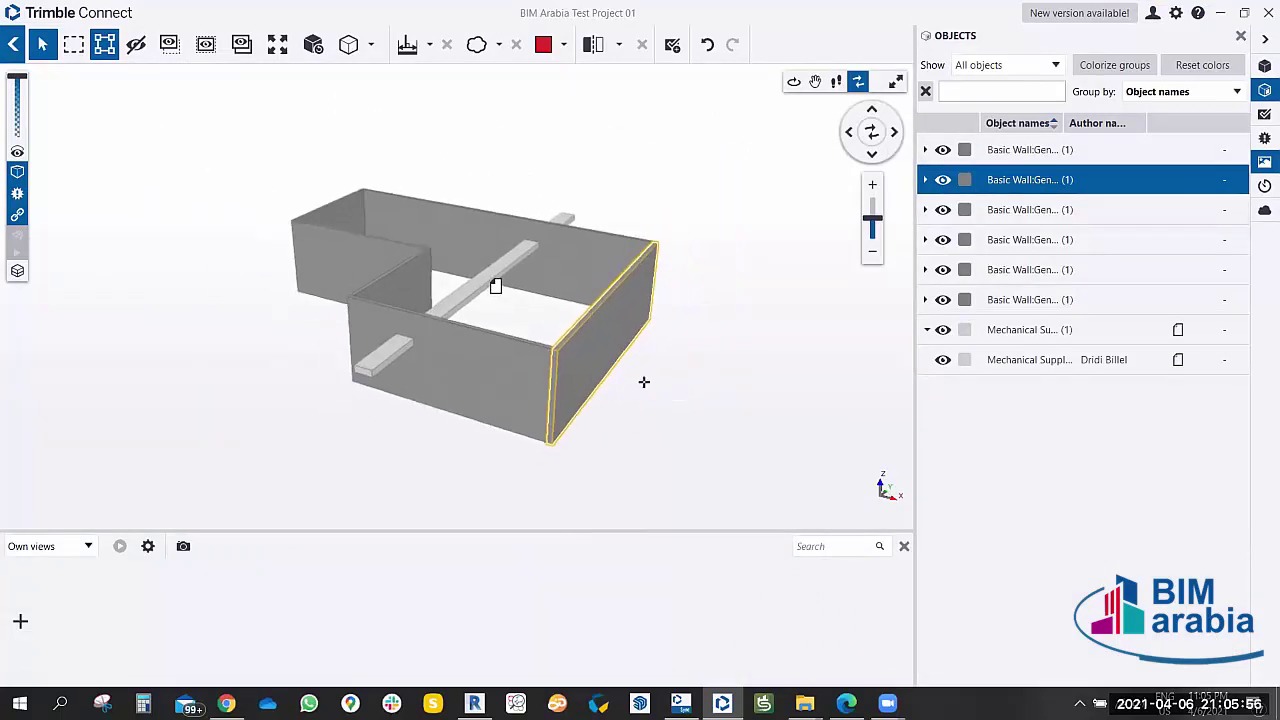
{"action": "middle_click_drag", "start_coordinate": [505, 434], "coordinate": [533, 431]}
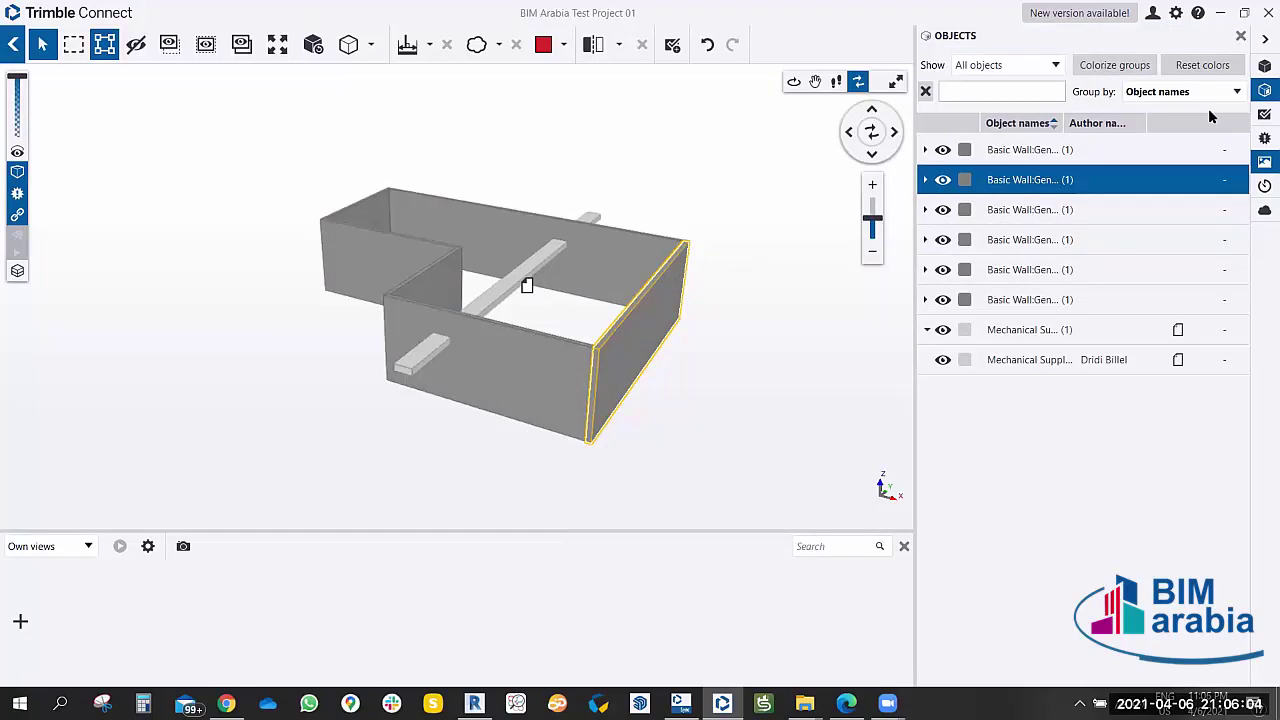
{"action": "scroll", "coordinate": [724, 329], "scroll_direction": "up", "scroll_amount": 1}
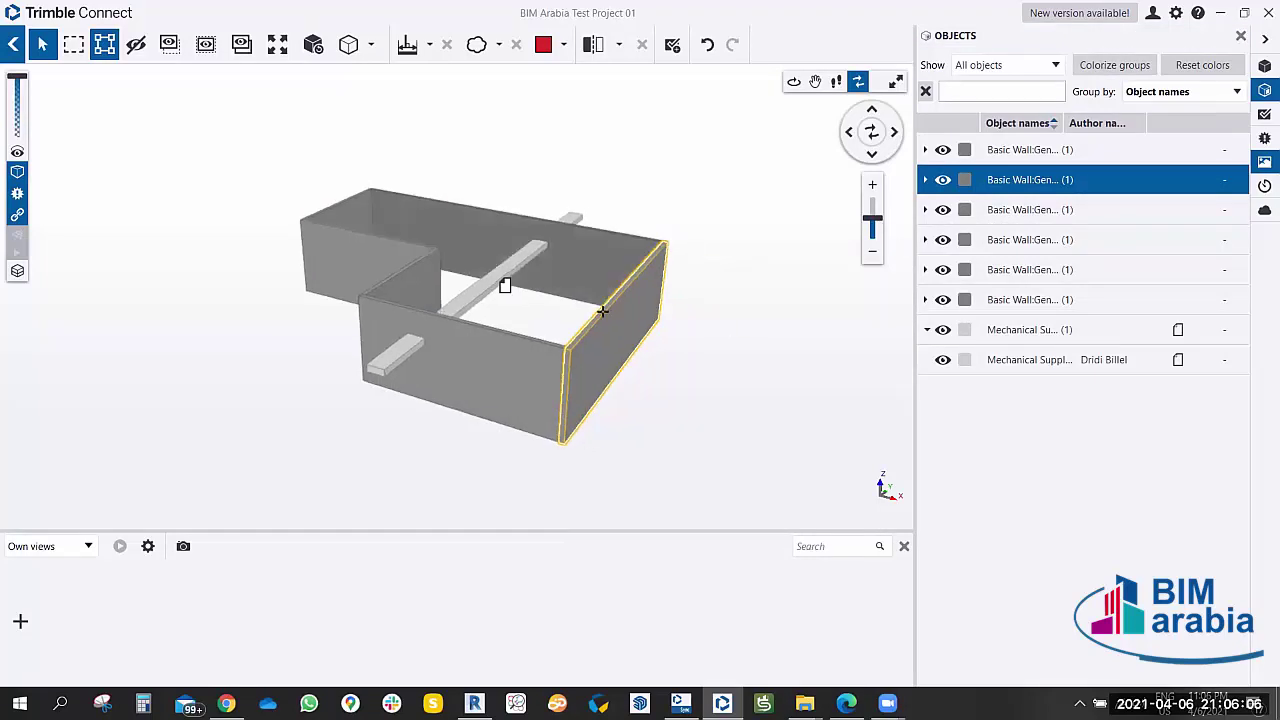
{"action": "scroll", "coordinate": [583, 306], "scroll_direction": "up", "scroll_amount": 2}
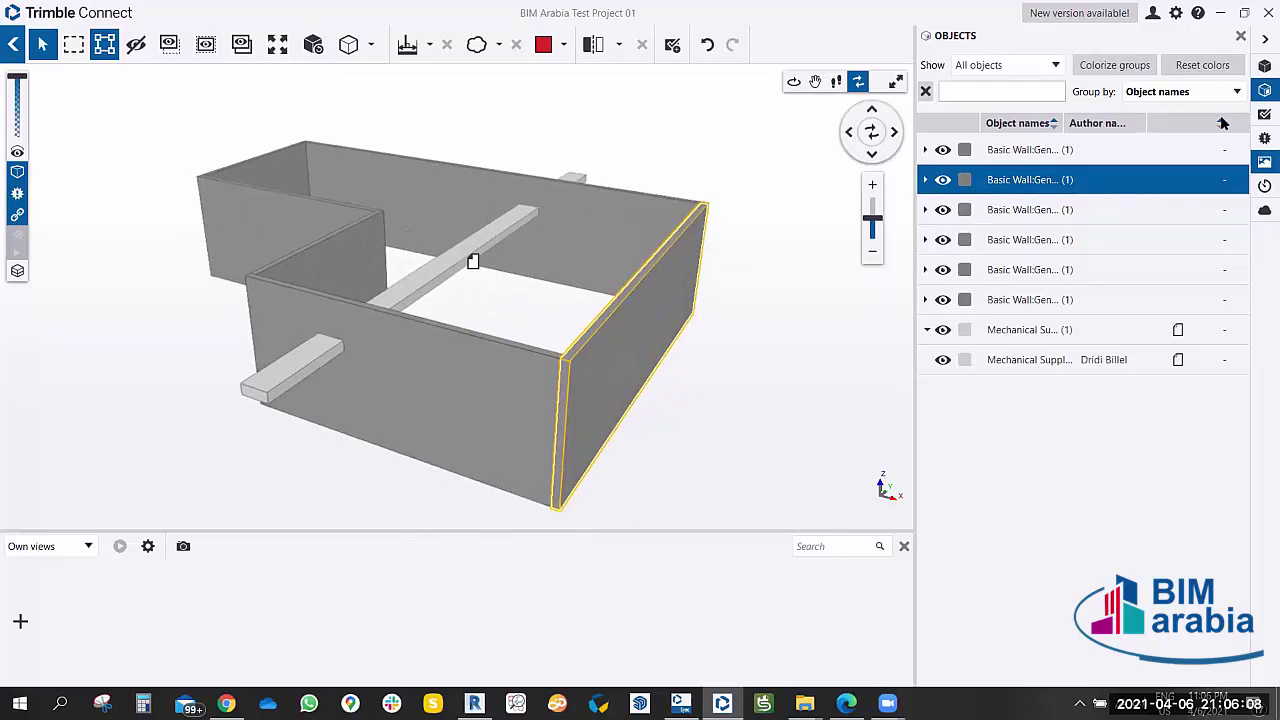
{"action": "left_click", "coordinate": [1237, 91]}
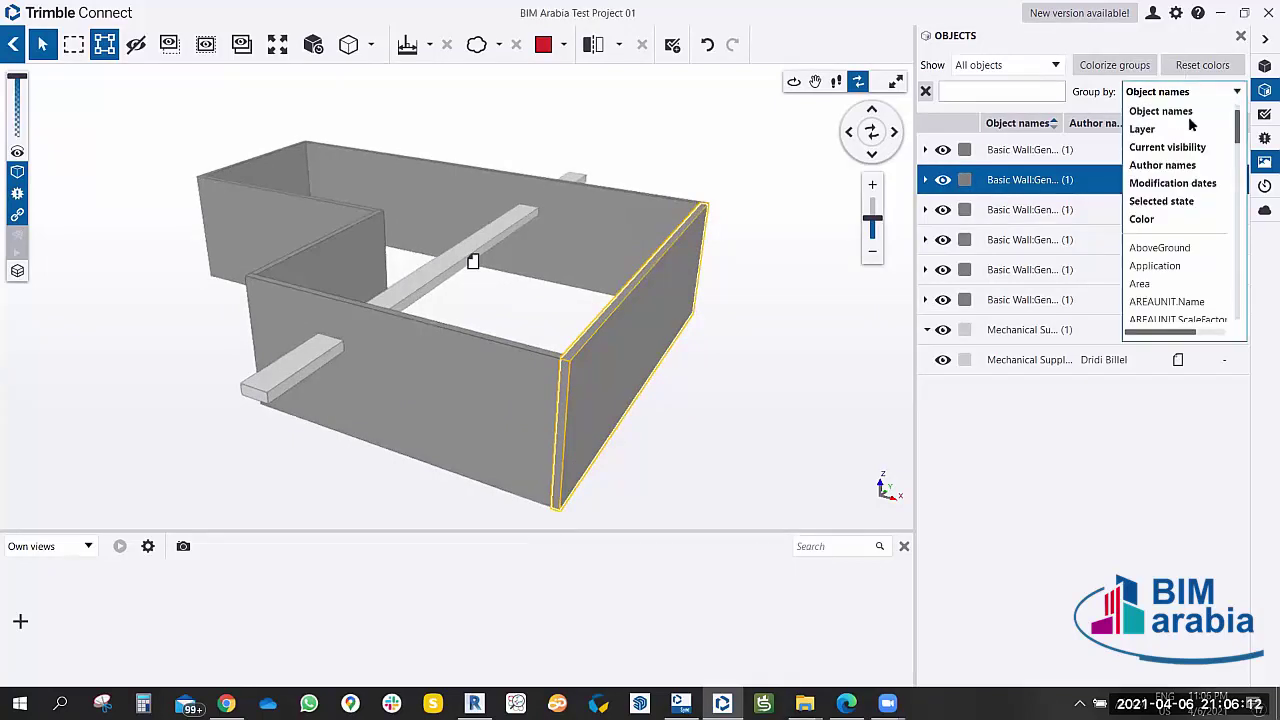
Group the objects by LoadBearing and check the walls in the False group.
{"action": "mouse_move", "coordinate": [1237, 135]}
{"action": "left_mouse_down"}
{"action": "mouse_move", "coordinate": [1229, 302]}
{"action": "mouse_move", "coordinate": [1227, 267]}
{"action": "left_mouse_up"}
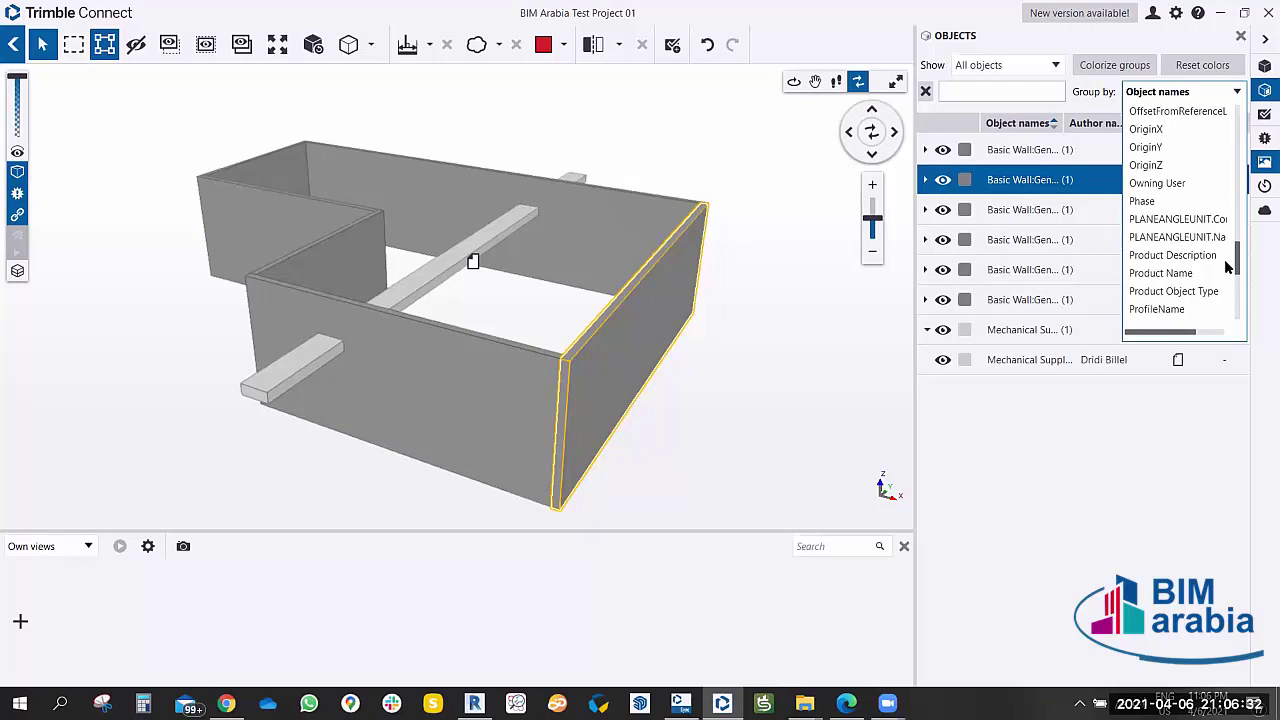
{"action": "left_click_drag", "start_coordinate": [1225, 262], "coordinate": [1236, 229]}
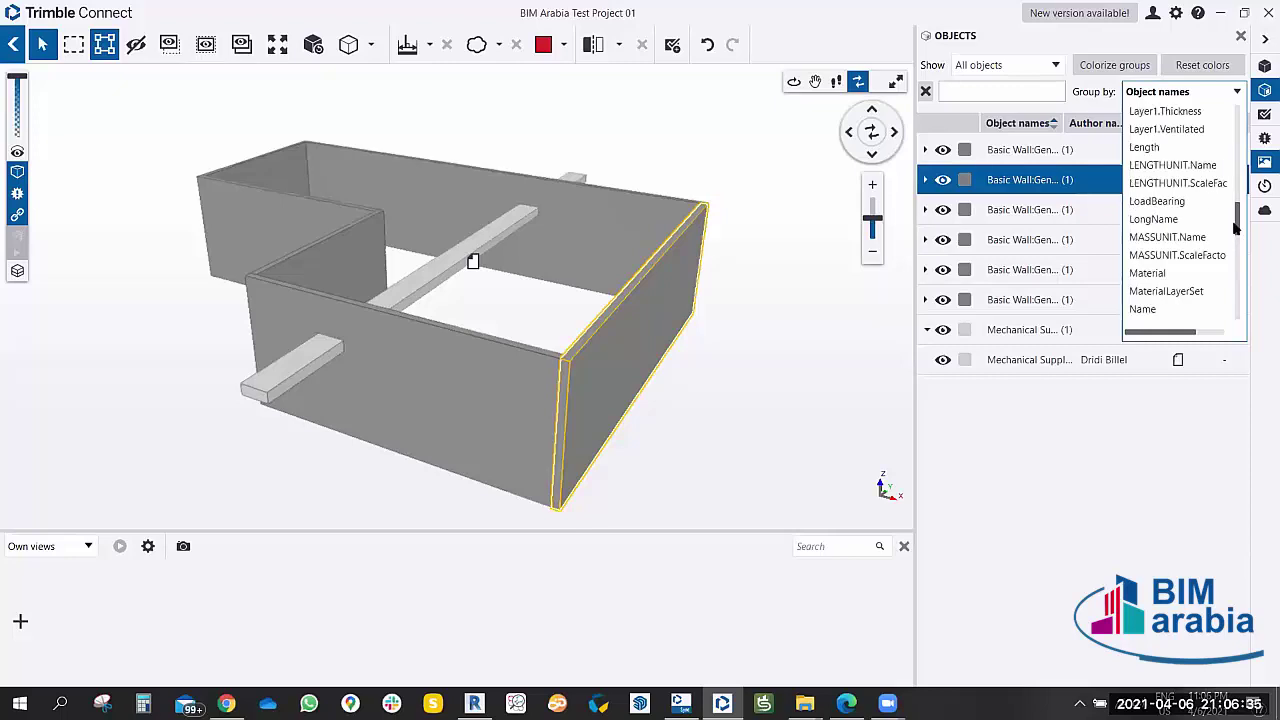
{"action": "left_click", "coordinate": [1170, 202]}
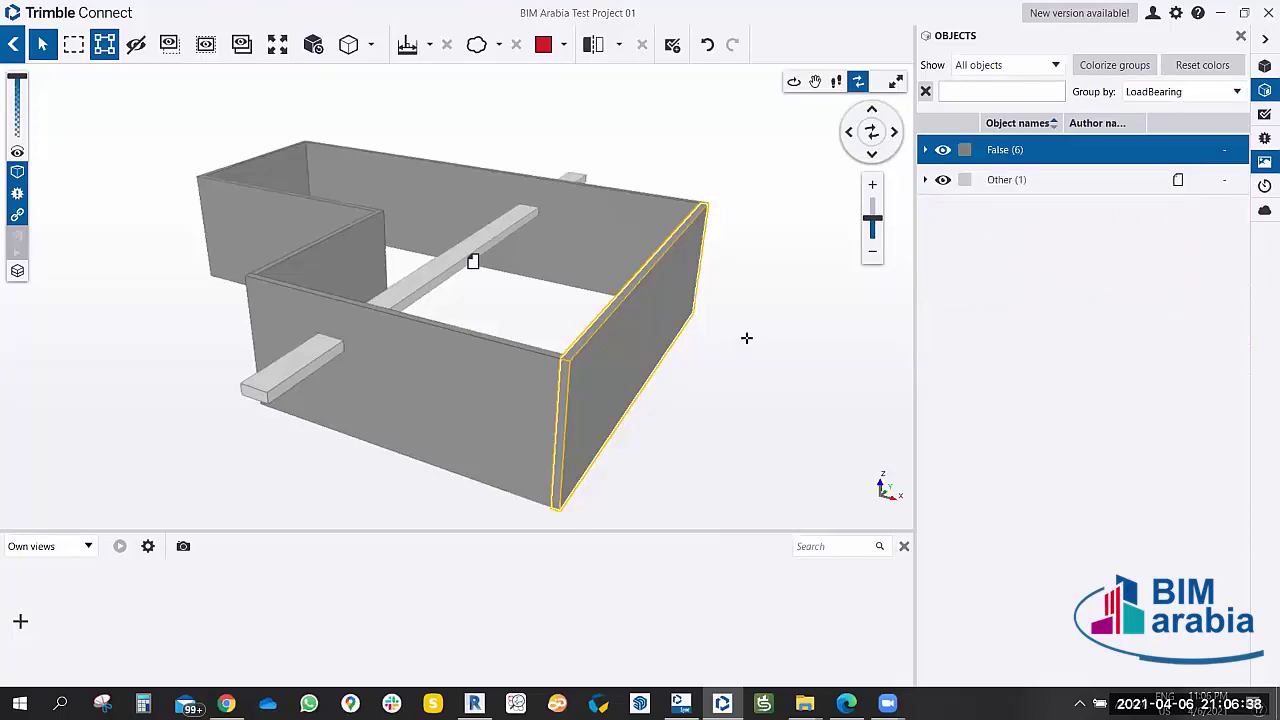
{"action": "middle_click_drag", "start_coordinate": [746, 337], "coordinate": [704, 318]}
{"action": "left_click", "coordinate": [925, 149]}
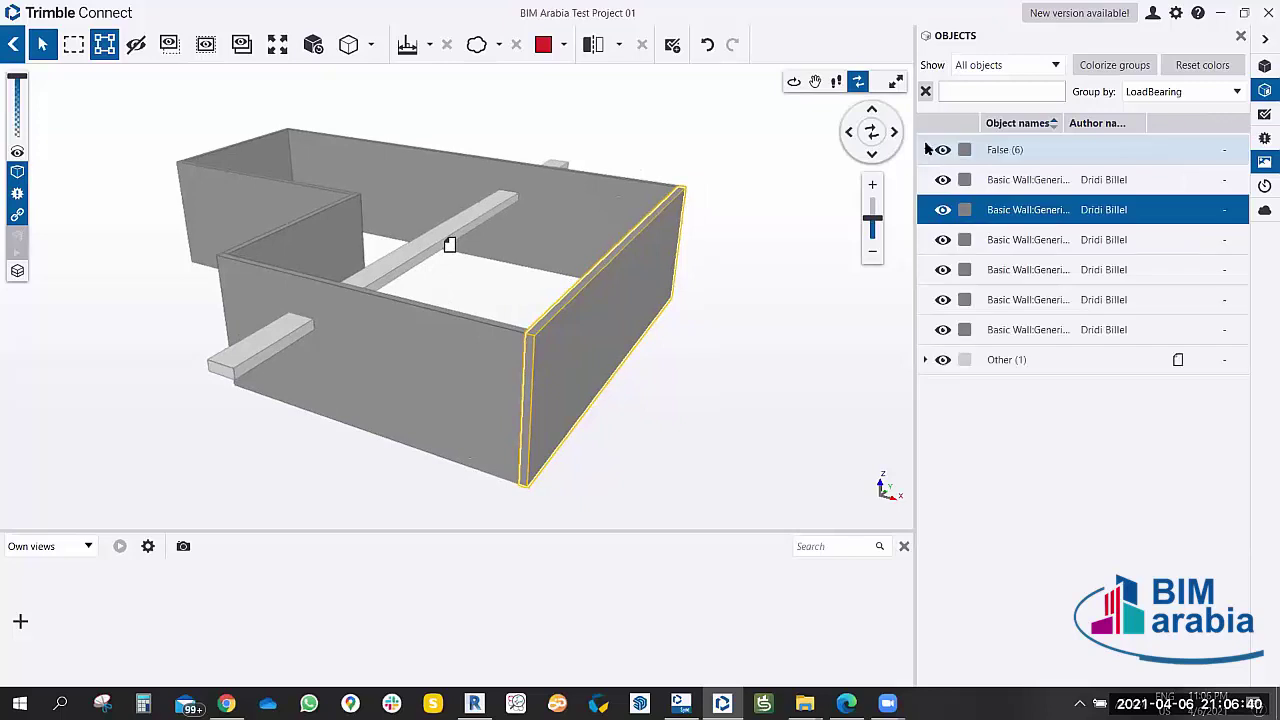
{"action": "left_click", "coordinate": [925, 149]}
Colorize the LoadBearing groups and select the beam listed under Other (1).
{"action": "left_click", "coordinate": [1110, 66]}
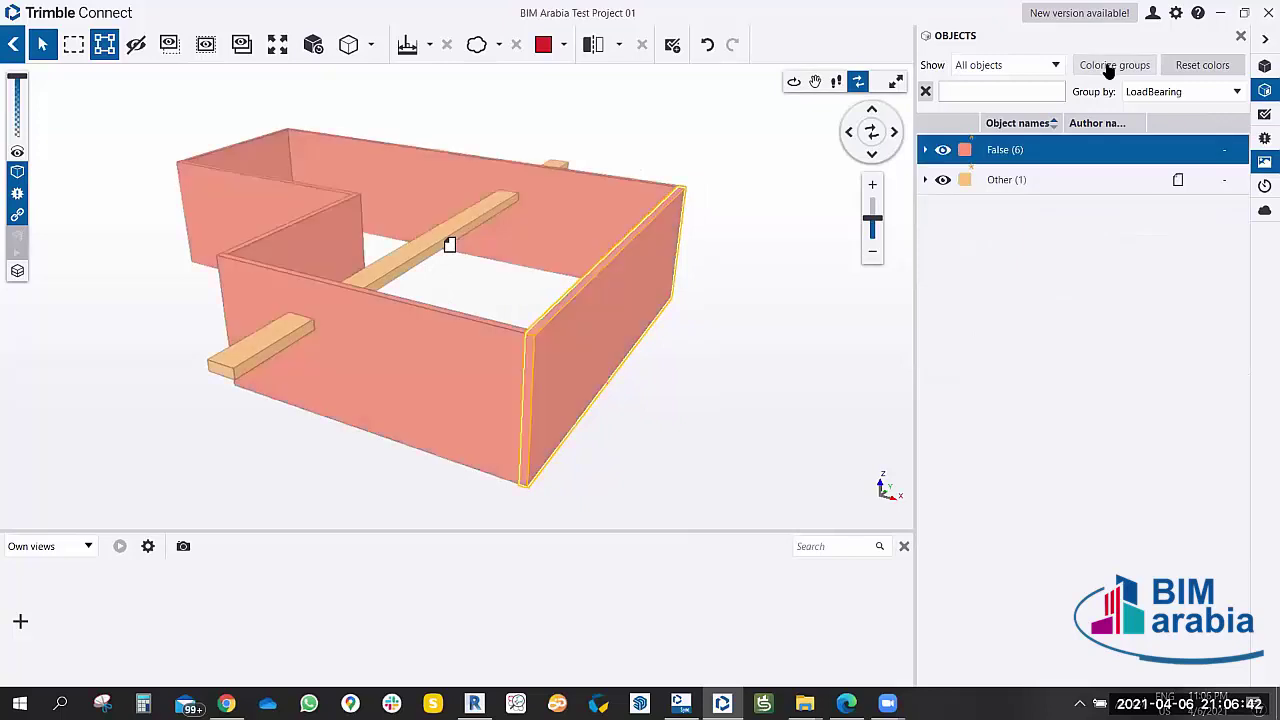
{"action": "left_click", "coordinate": [706, 368]}
{"action": "mouse_move", "coordinate": [424, 468]}
{"action": "middle_mouse_down"}
{"action": "mouse_move", "coordinate": [444, 463]}
{"action": "mouse_move", "coordinate": [391, 400]}
{"action": "mouse_move", "coordinate": [420, 463]}
{"action": "middle_mouse_up"}
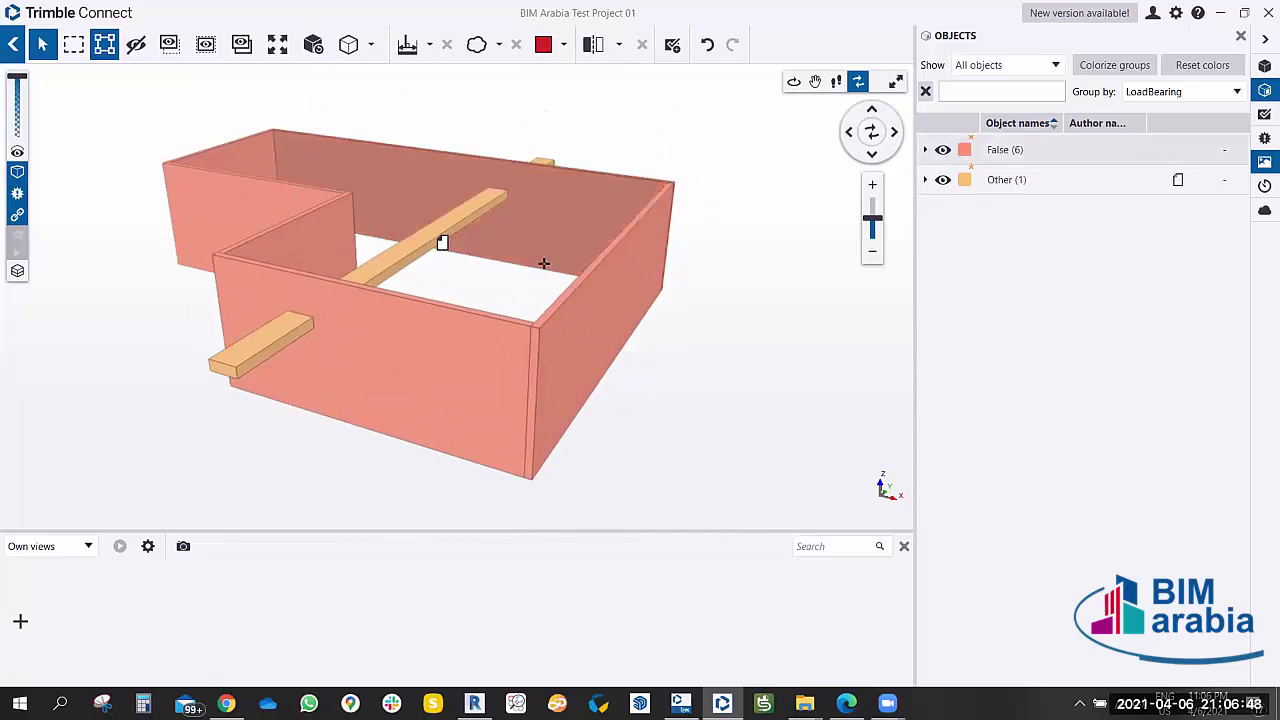
{"action": "left_click", "coordinate": [925, 181]}
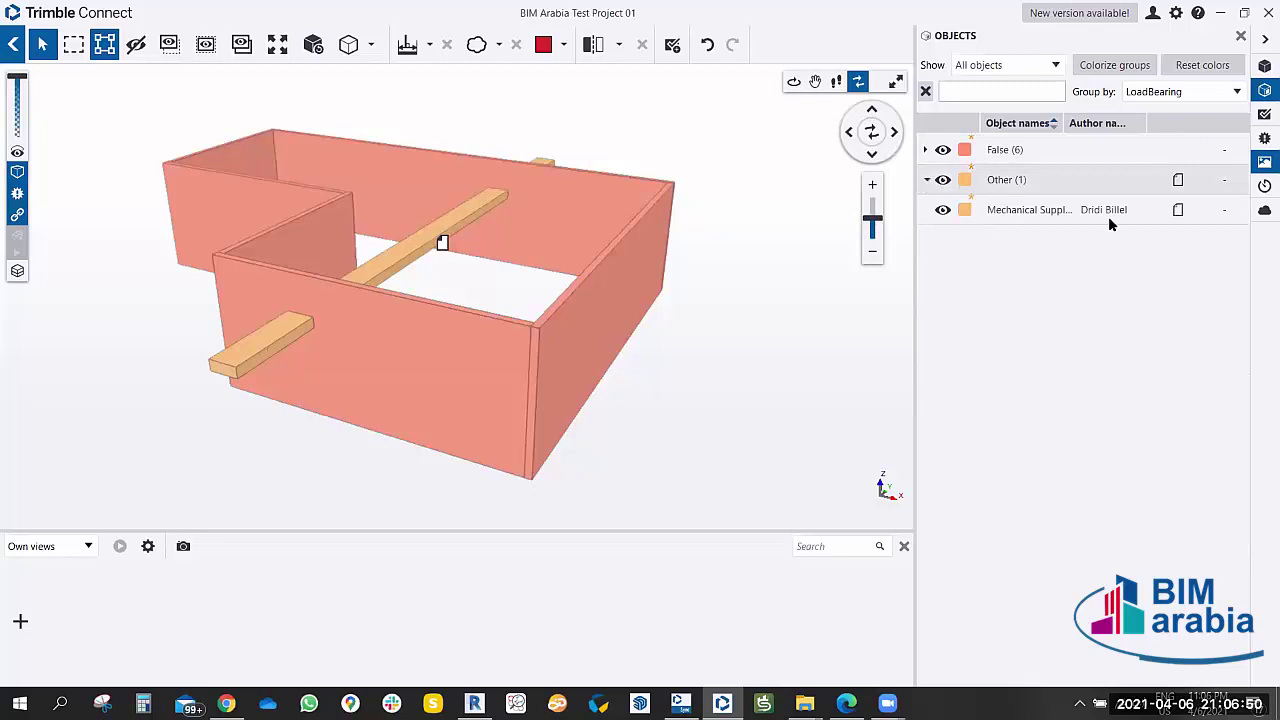
{"action": "left_click", "coordinate": [930, 182]}
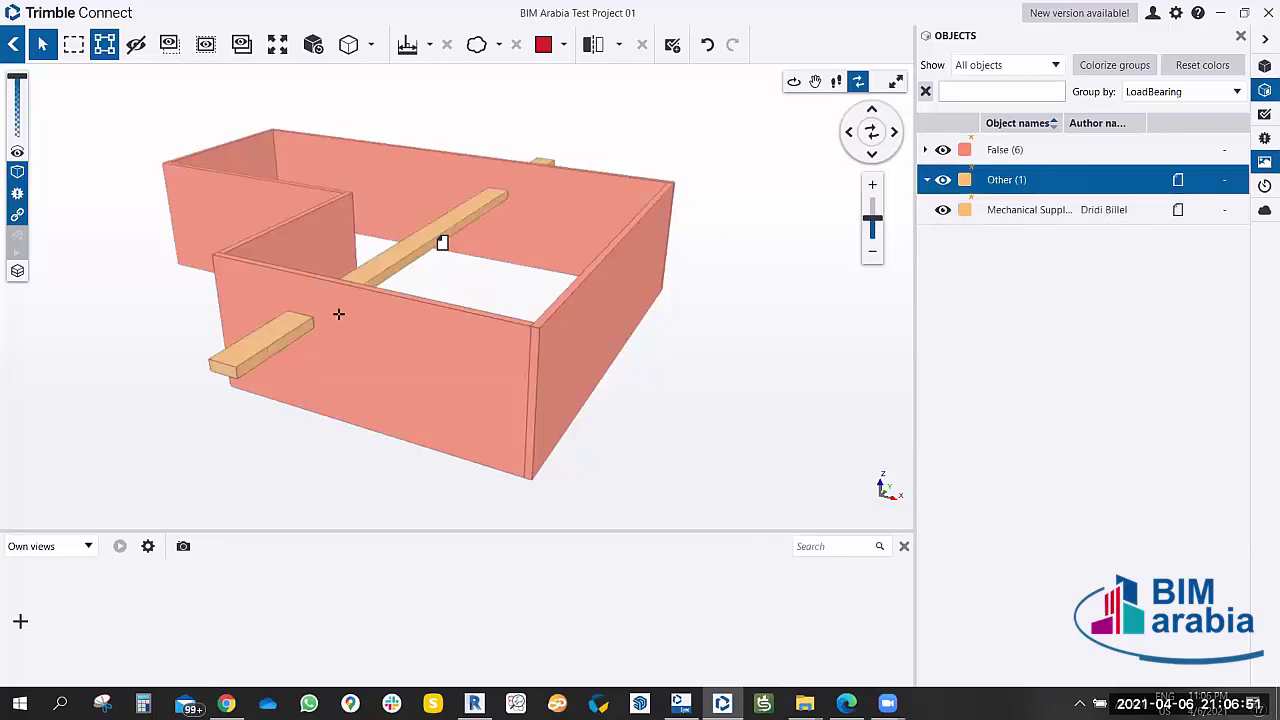
{"action": "left_click", "coordinate": [242, 356]}
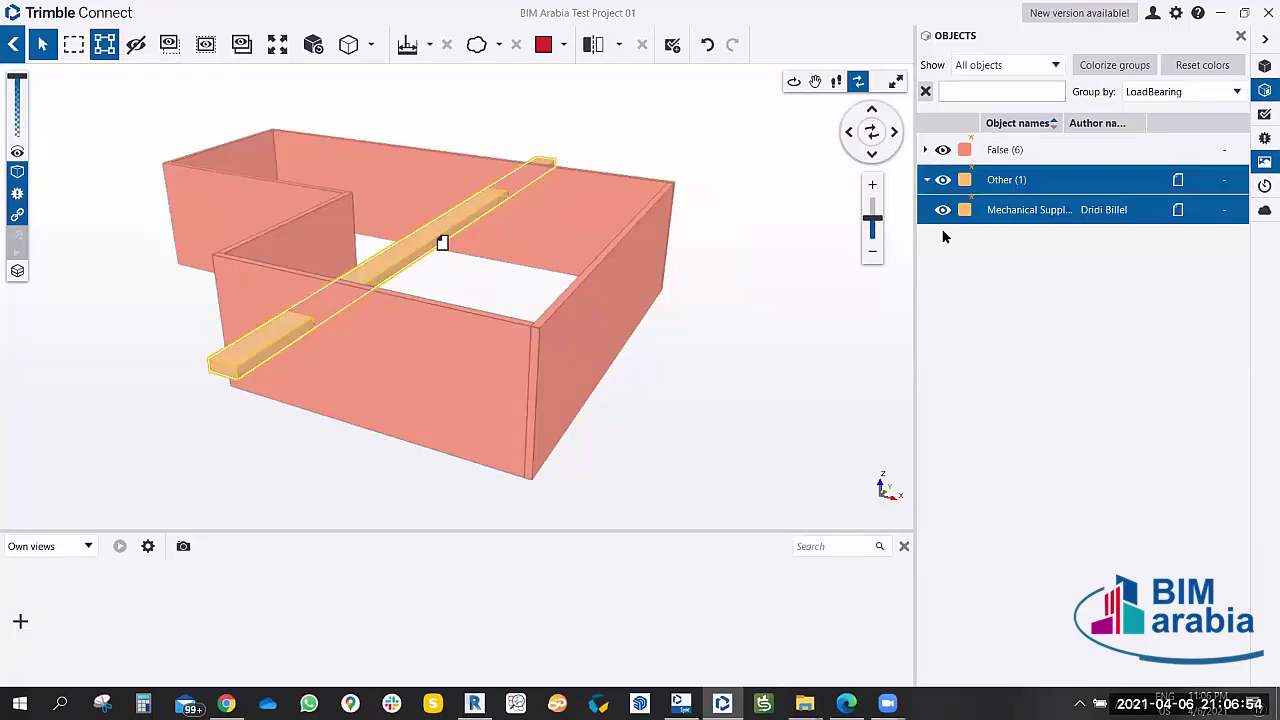
{"action": "left_click", "coordinate": [926, 181]}
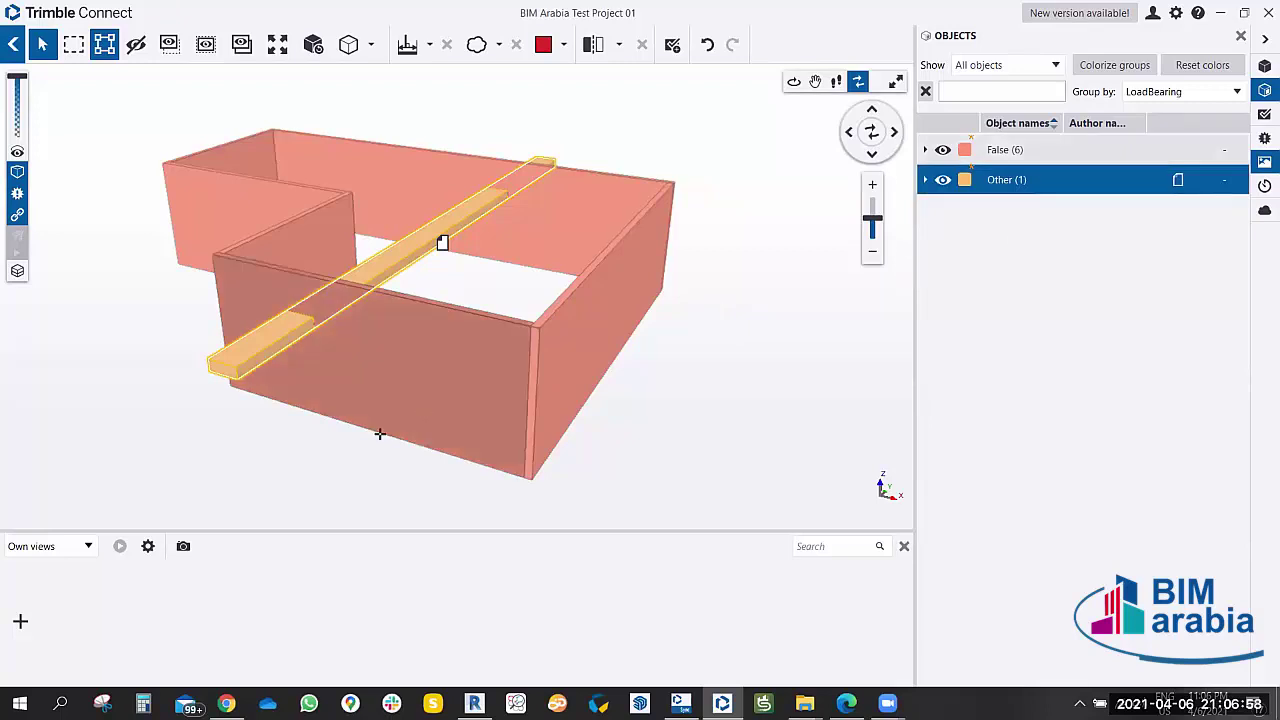
{"action": "left_click_drag", "start_coordinate": [379, 433], "coordinate": [391, 440]}
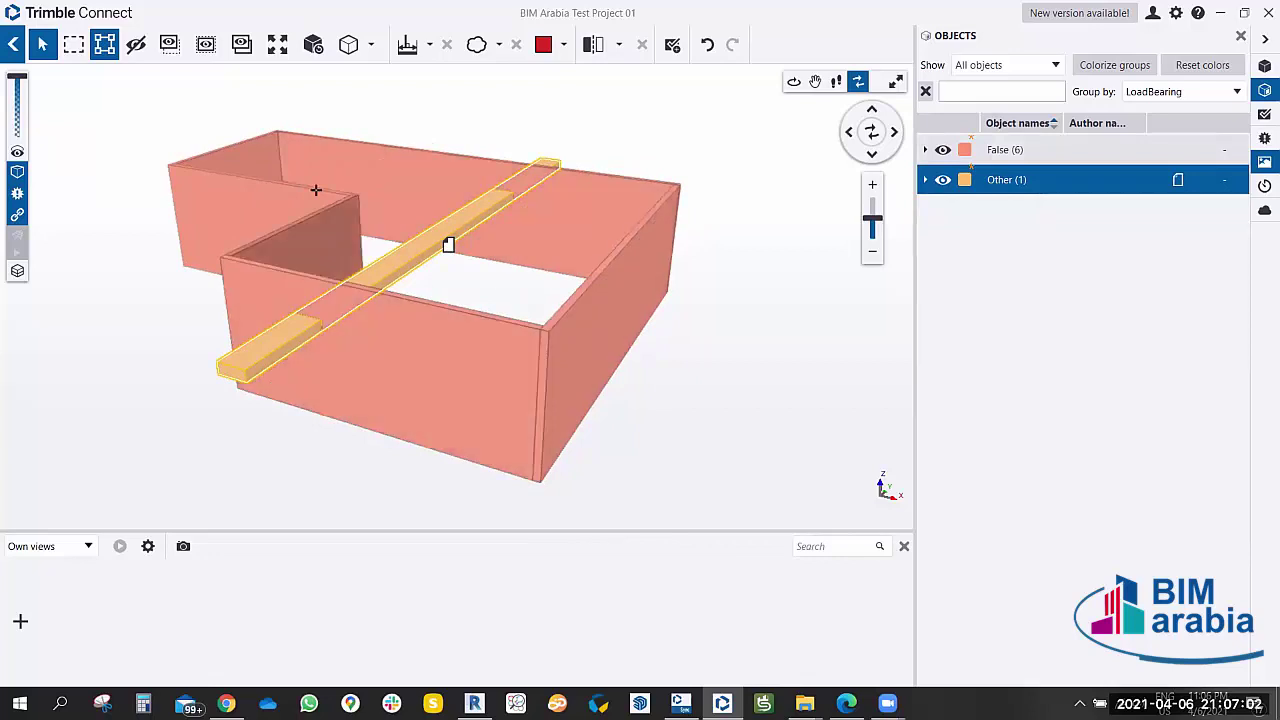
Switch grouping from Name to Phase and colorize, leaving one salmon Other (7) group.
{"action": "left_click", "coordinate": [1232, 93]}
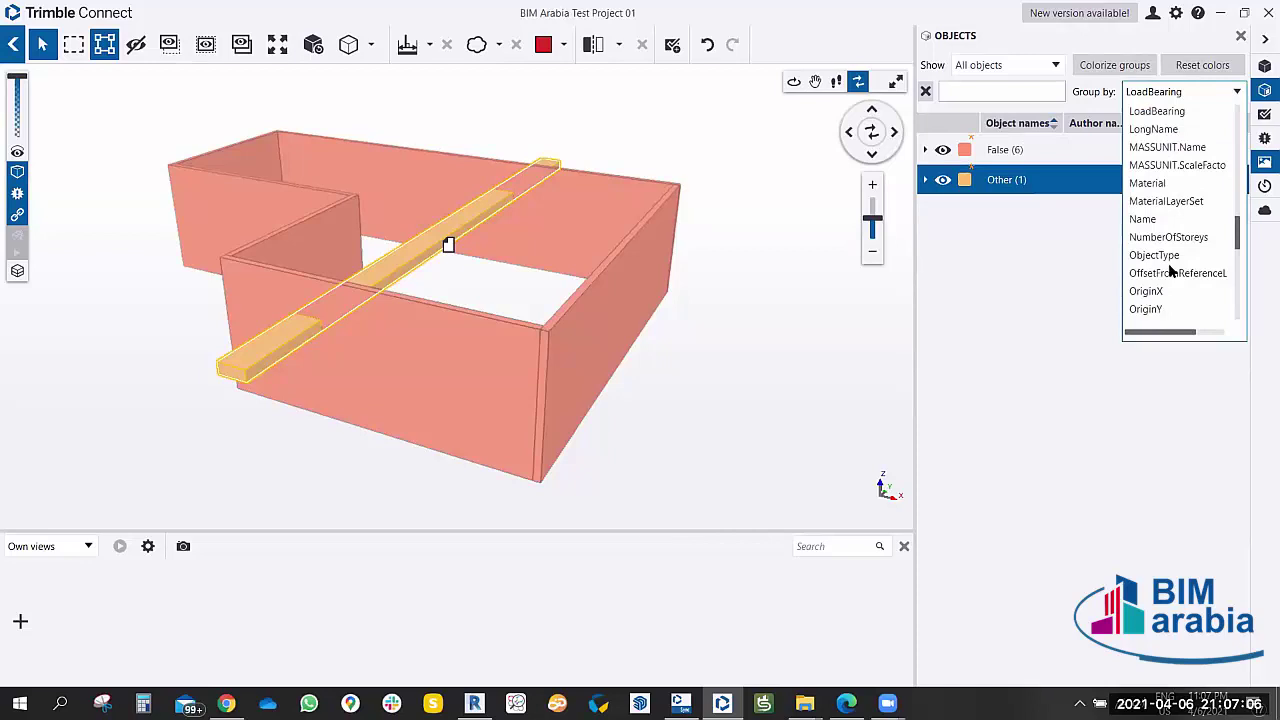
{"action": "left_click", "coordinate": [1156, 221]}
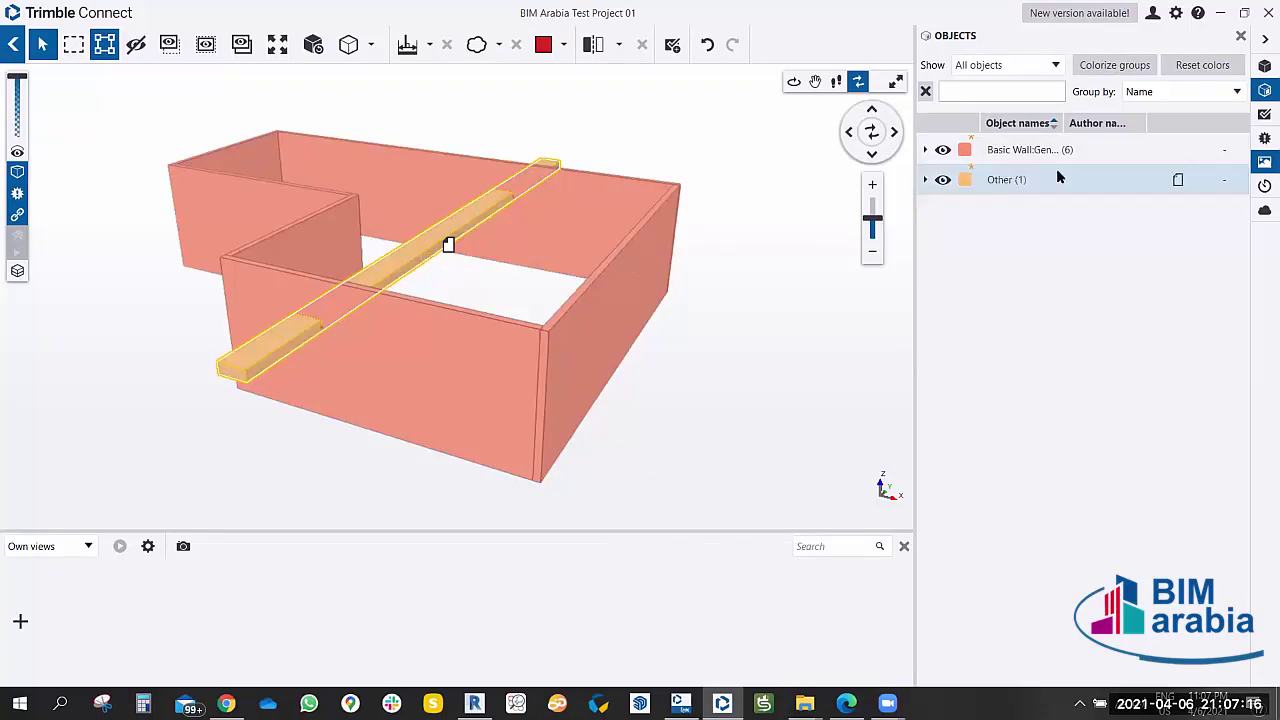
{"action": "left_click", "coordinate": [1239, 92]}
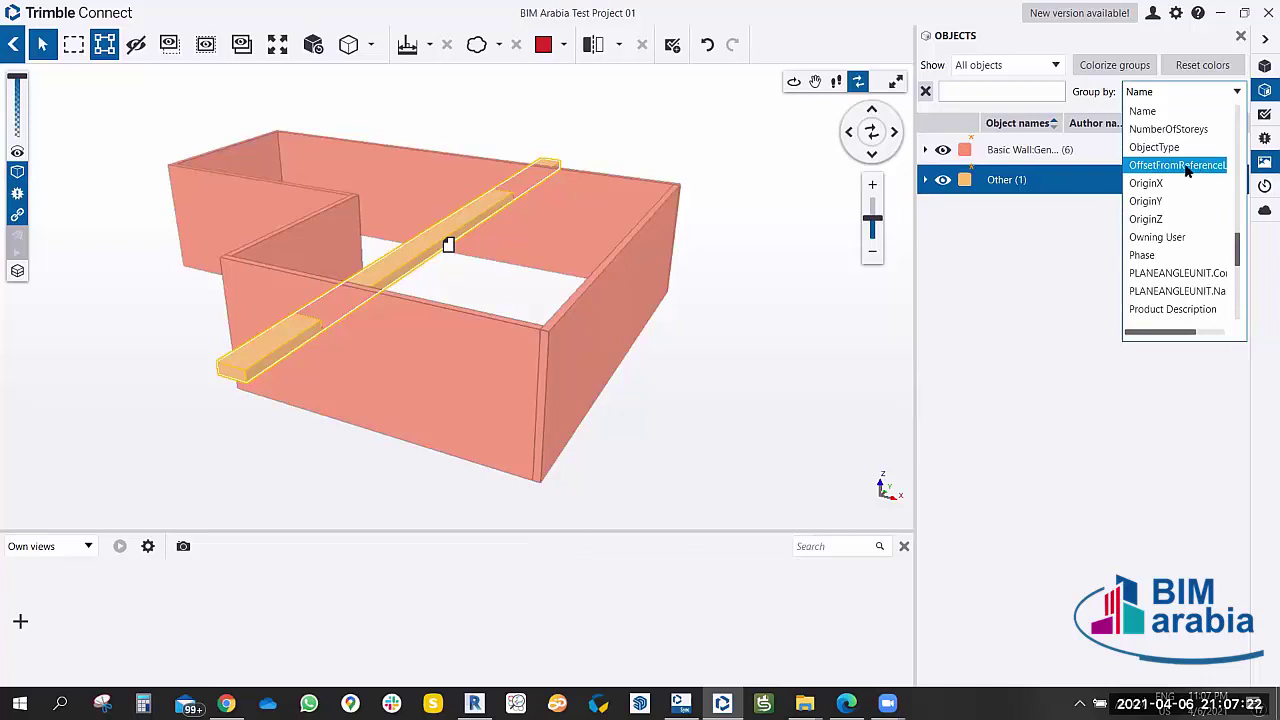
{"action": "left_click", "coordinate": [1150, 255]}
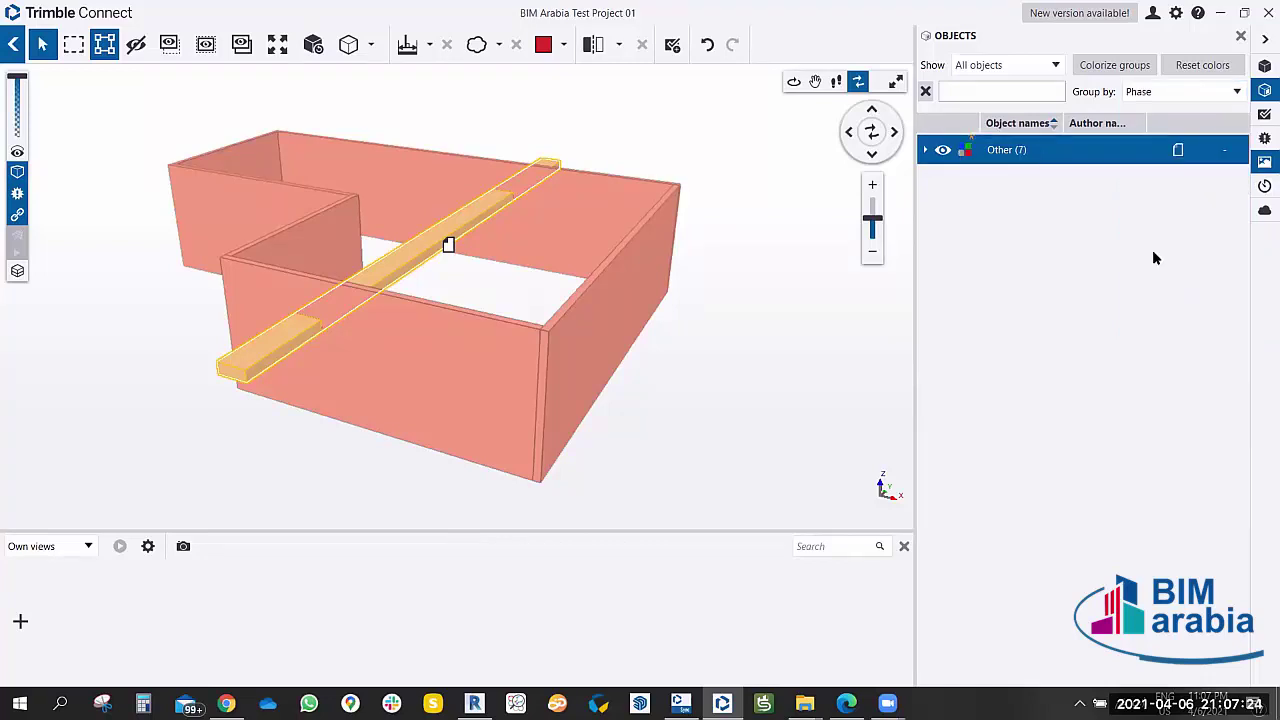
{"action": "left_click", "coordinate": [1098, 66]}
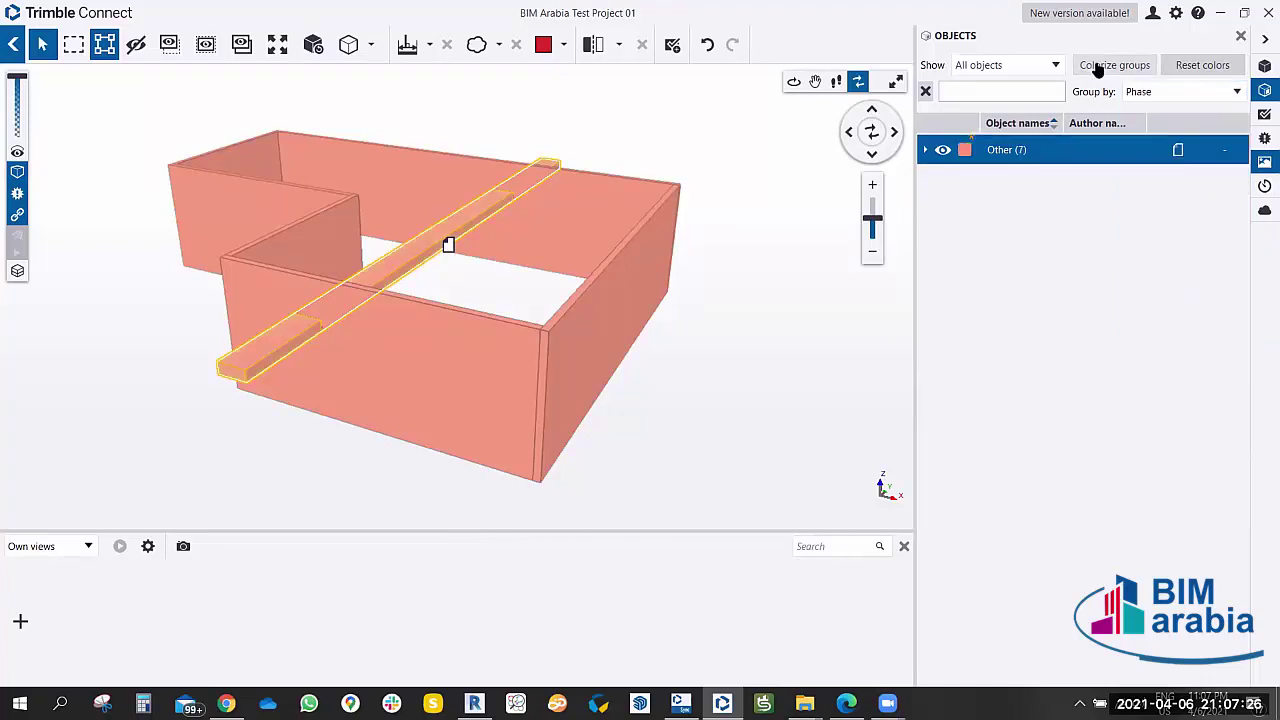
{"action": "left_click_drag", "start_coordinate": [726, 383], "coordinate": [714, 366]}
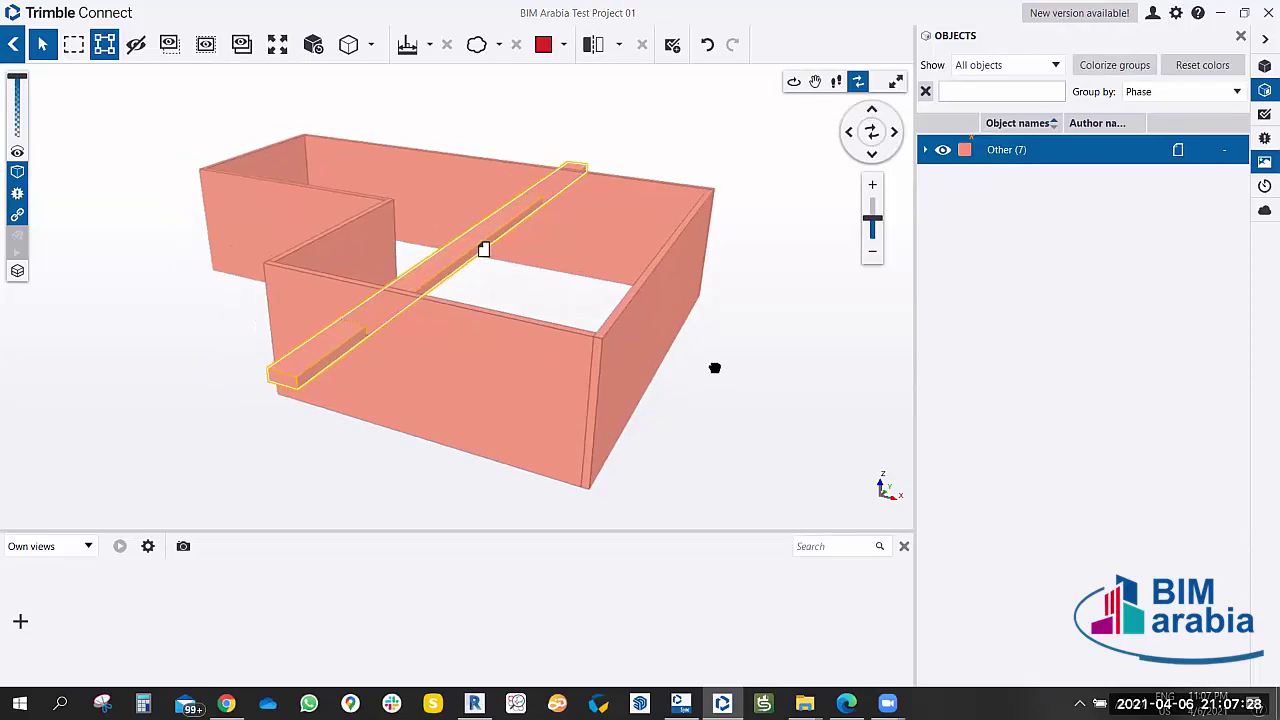
{"action": "left_click", "coordinate": [943, 150]}
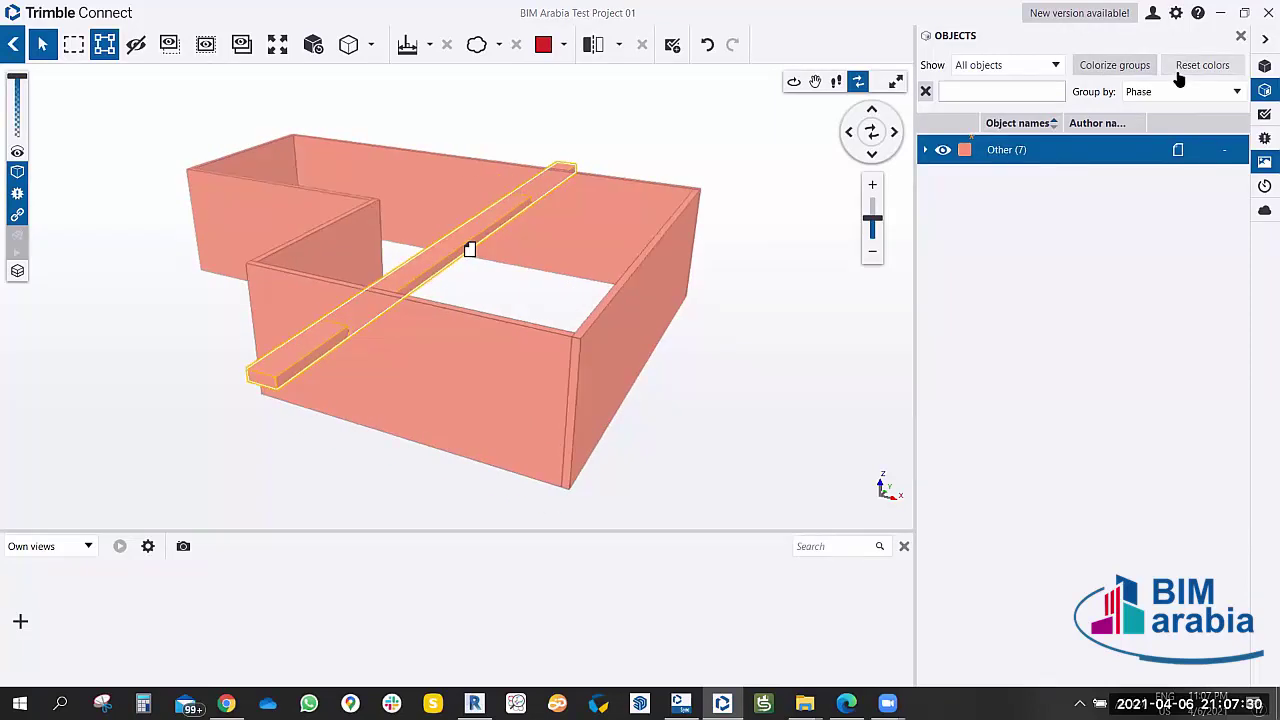
{"action": "left_click", "coordinate": [1178, 92]}
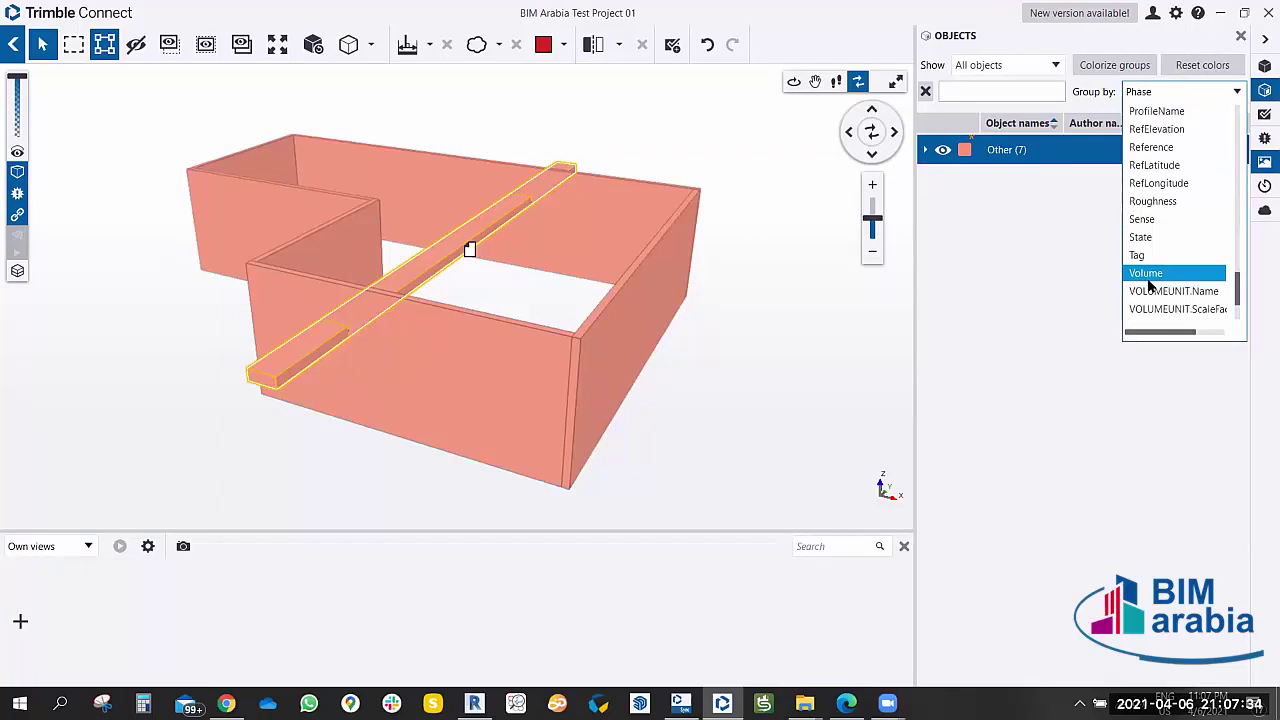
Group by Volume and colorize, so walls show green, yellow or red by size.
{"action": "left_click", "coordinate": [1150, 275]}
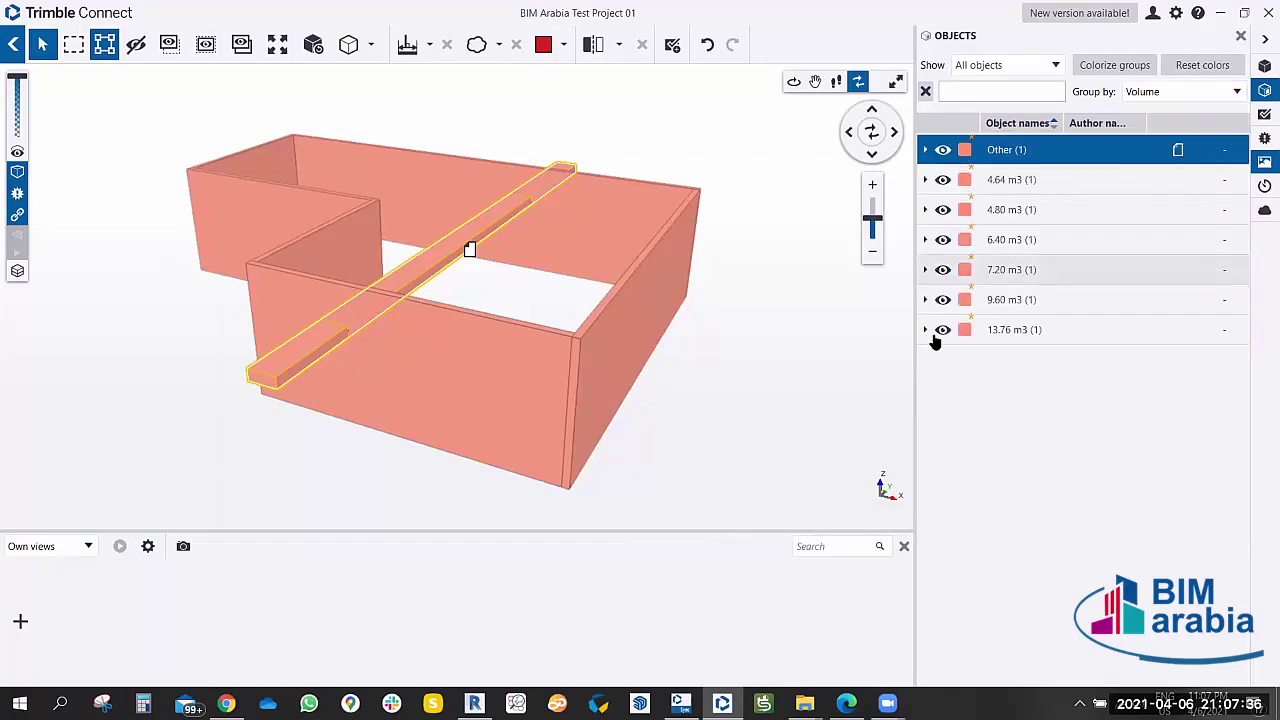
{"action": "key", "text": "Escape"}
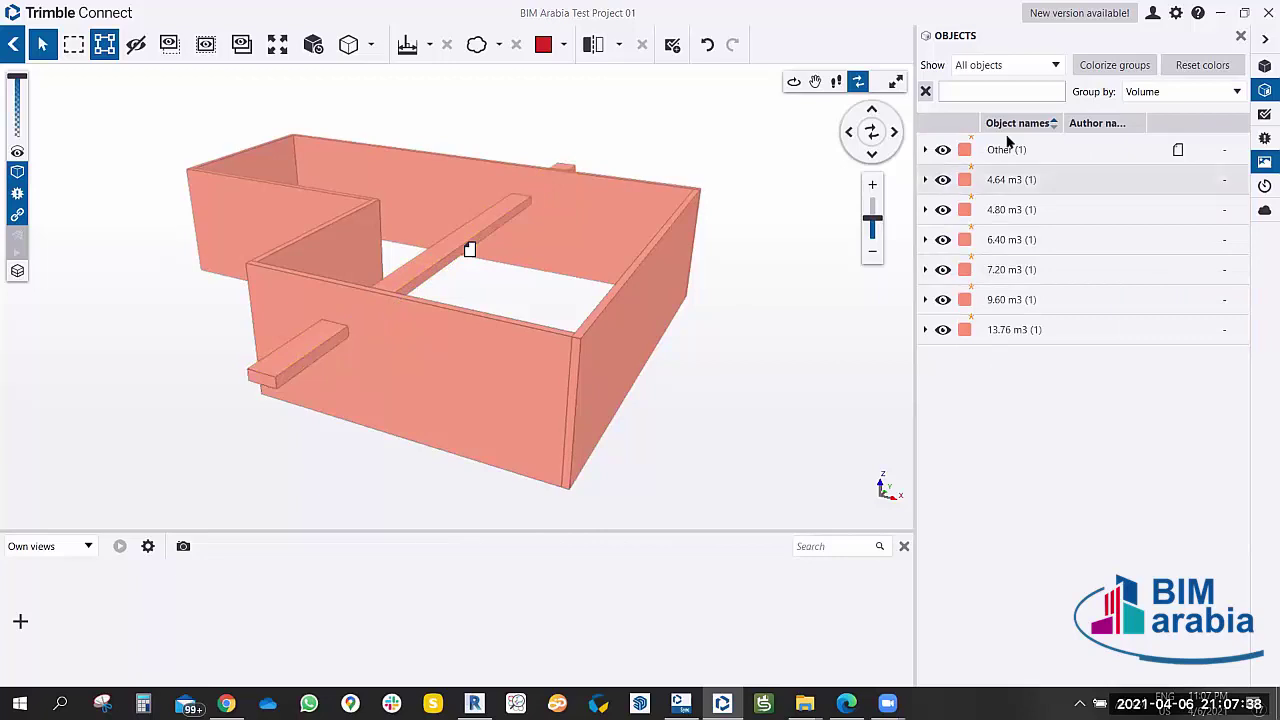
{"action": "left_click", "coordinate": [1106, 65]}
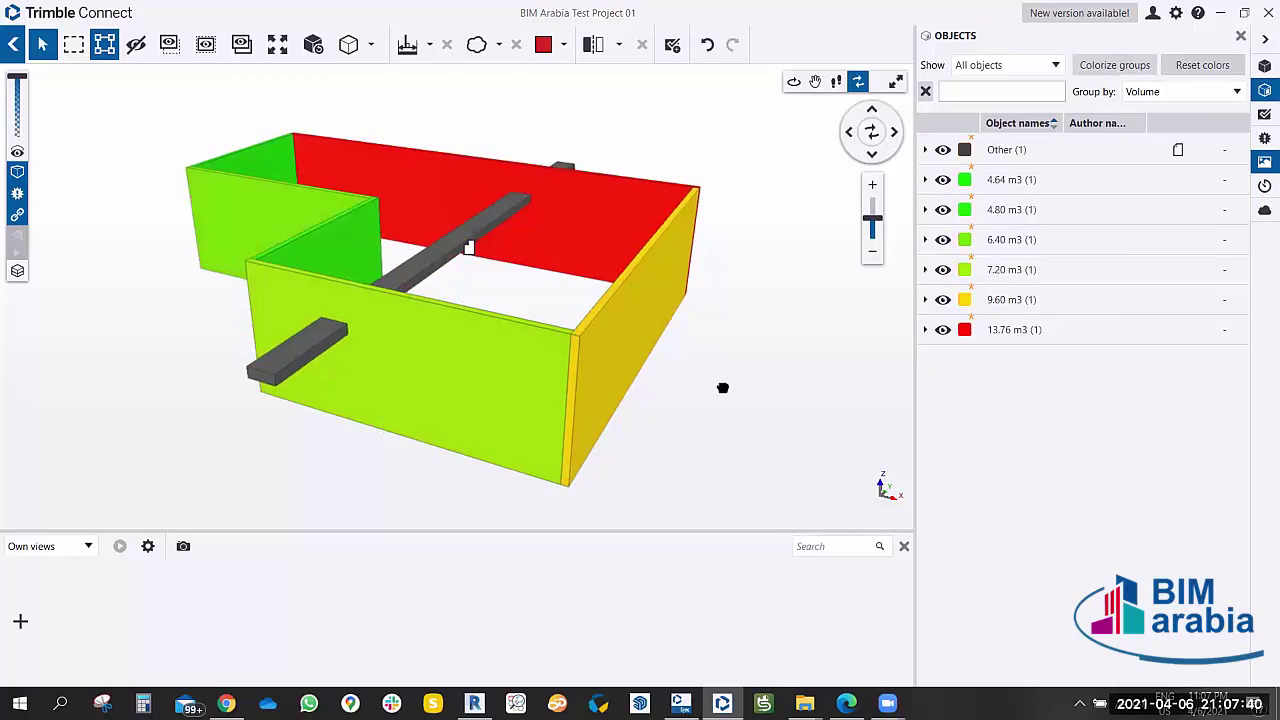
{"action": "mouse_move", "coordinate": [723, 388]}
{"action": "middle_mouse_down"}
{"action": "mouse_move", "coordinate": [660, 426]}
{"action": "mouse_move", "coordinate": [730, 388]}
{"action": "middle_mouse_up"}
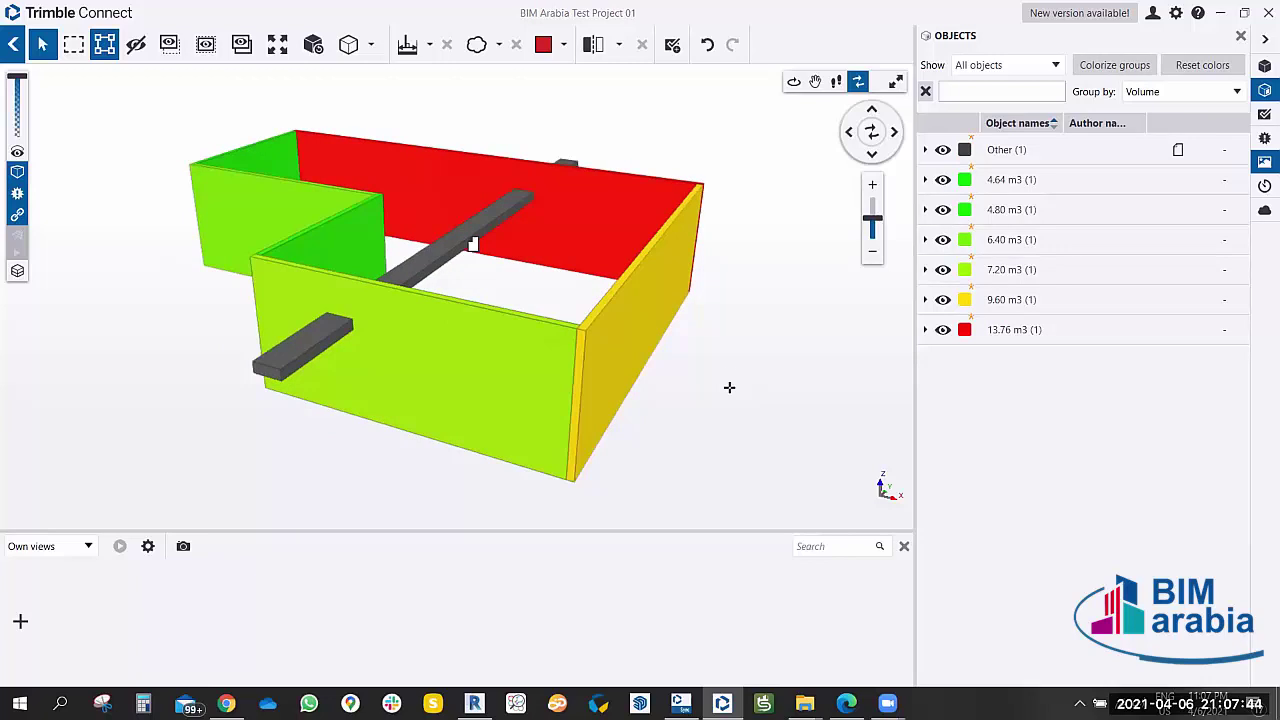
{"action": "mouse_move", "coordinate": [729, 376]}
{"action": "left_mouse_down"}
{"action": "mouse_move", "coordinate": [620, 397]}
{"action": "mouse_move", "coordinate": [684, 394]}
{"action": "left_mouse_up"}
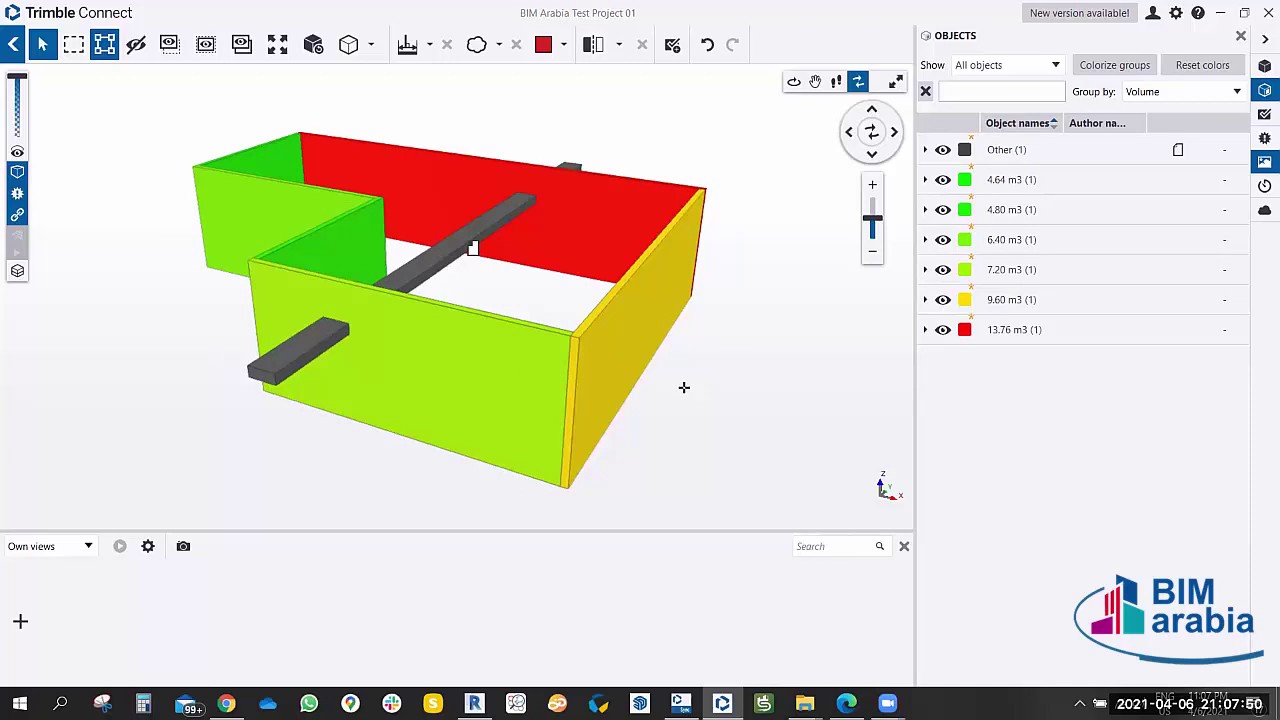
{"action": "left_click", "coordinate": [1234, 94]}
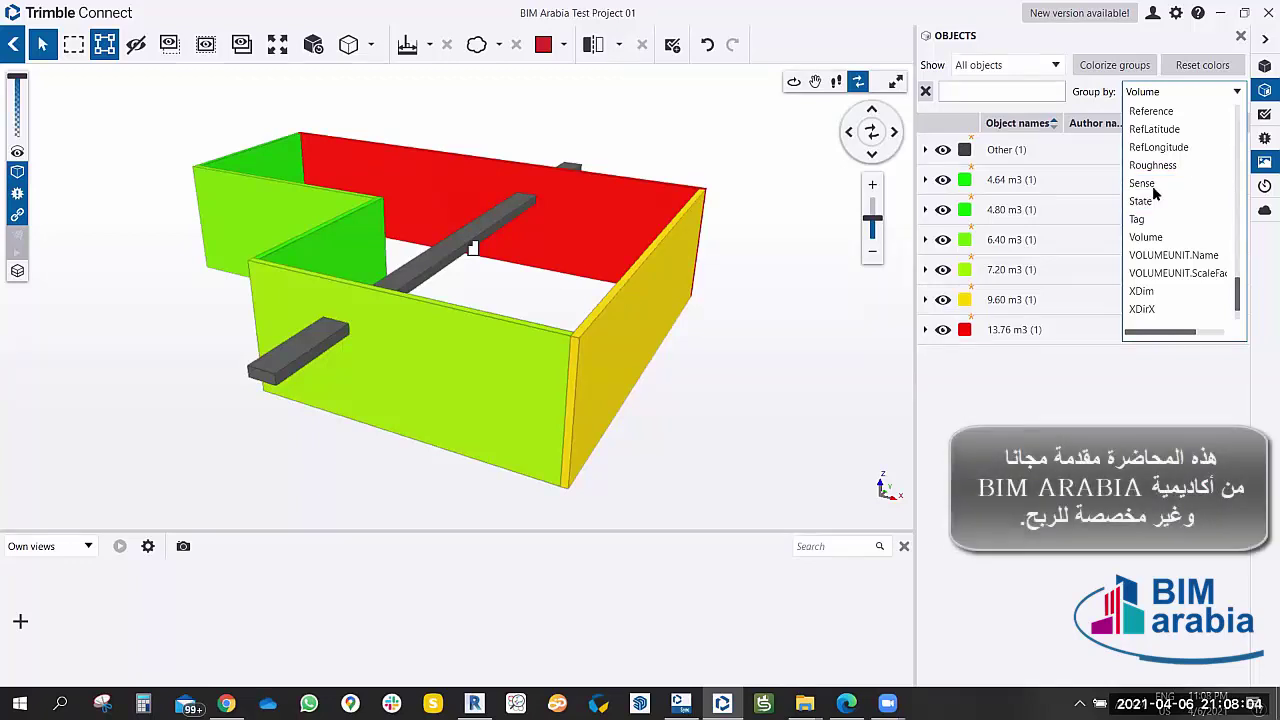
Group the objects by Material, colorize the groups, and inspect the Other group.
{"action": "scroll", "coordinate": [1153, 192], "scroll_direction": "up", "scroll_amount": 2}
{"action": "scroll", "coordinate": [1153, 192], "scroll_direction": "up", "scroll_amount": 2}
{"action": "scroll", "coordinate": [1155, 190], "scroll_direction": "up", "scroll_amount": 2}
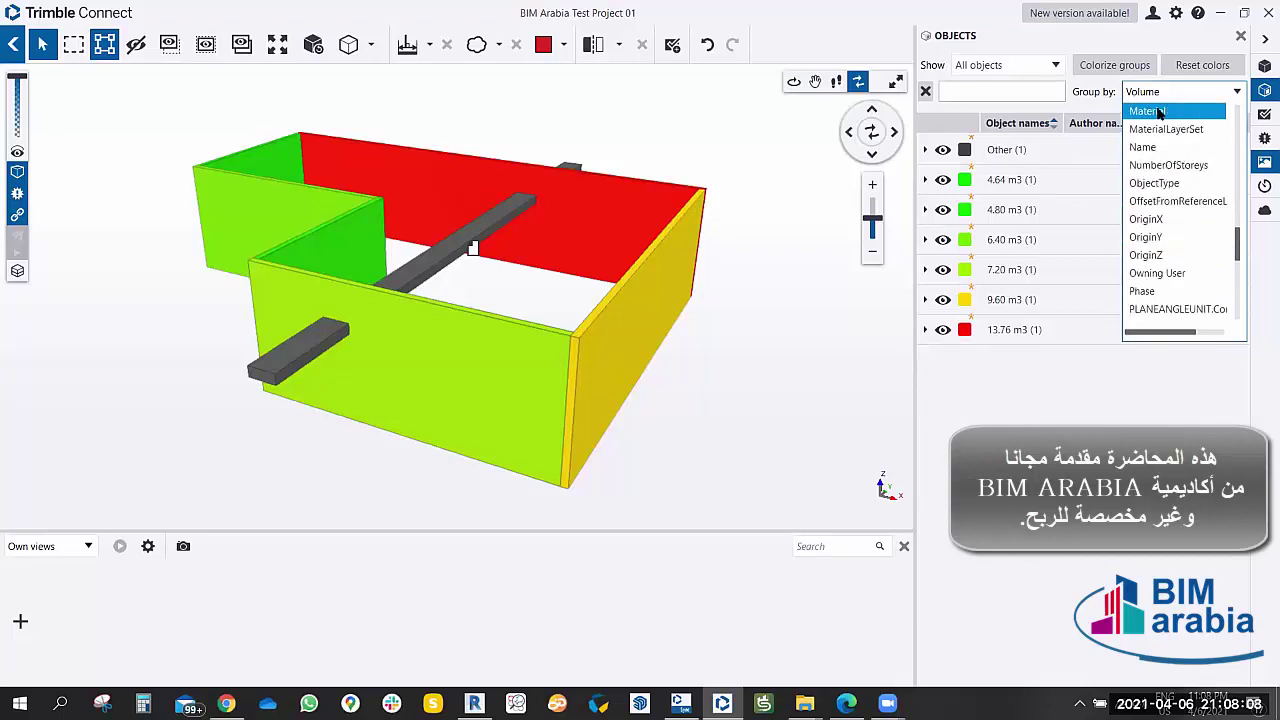
{"action": "left_click", "coordinate": [1147, 111]}
{"action": "left_click", "coordinate": [1137, 91]}
{"action": "left_click", "coordinate": [1127, 65]}
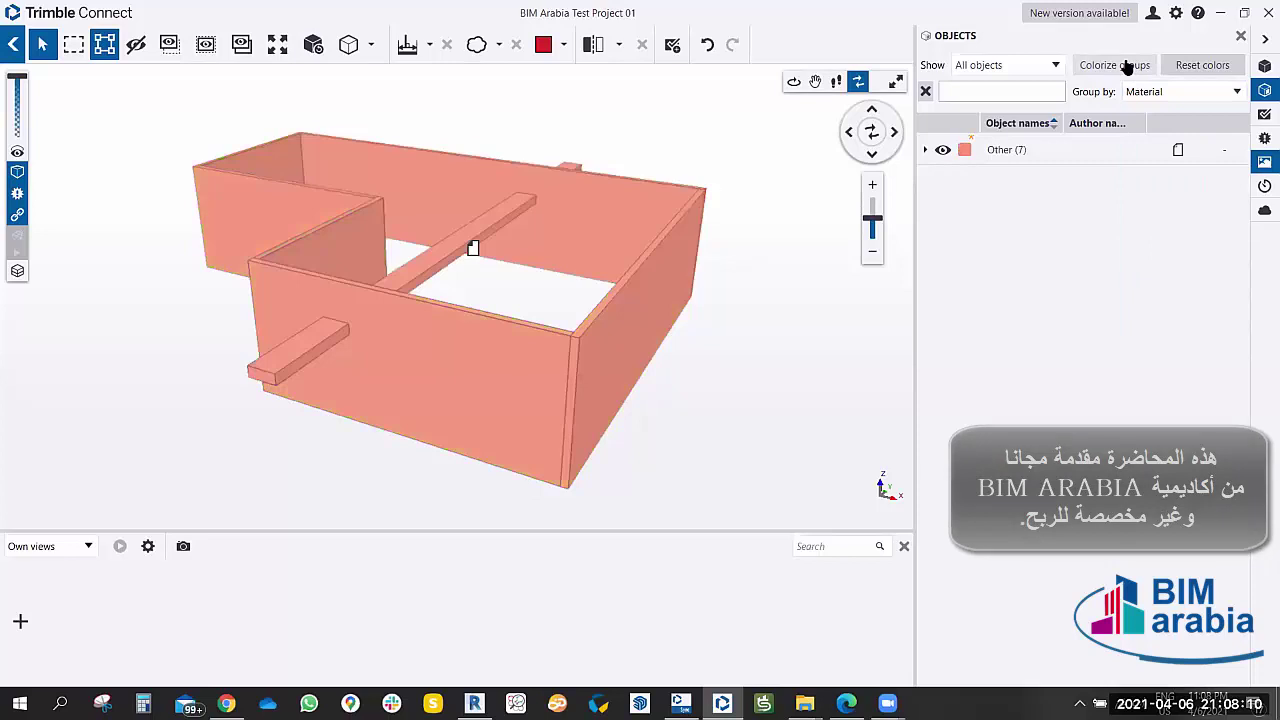
{"action": "mouse_move", "coordinate": [614, 323]}
{"action": "left_mouse_down"}
{"action": "mouse_move", "coordinate": [640, 317]}
{"action": "mouse_move", "coordinate": [597, 347]}
{"action": "mouse_move", "coordinate": [634, 346]}
{"action": "left_mouse_up"}
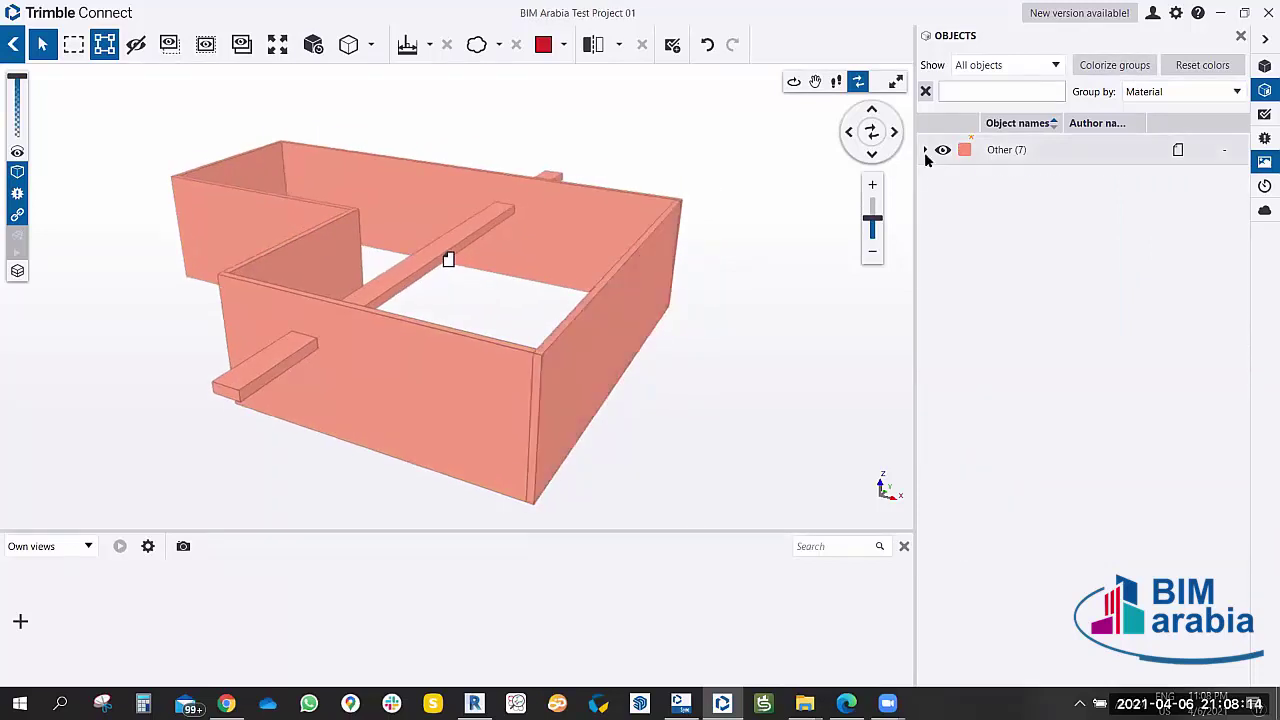
{"action": "left_click", "coordinate": [925, 152]}
{"action": "left_click", "coordinate": [925, 151]}
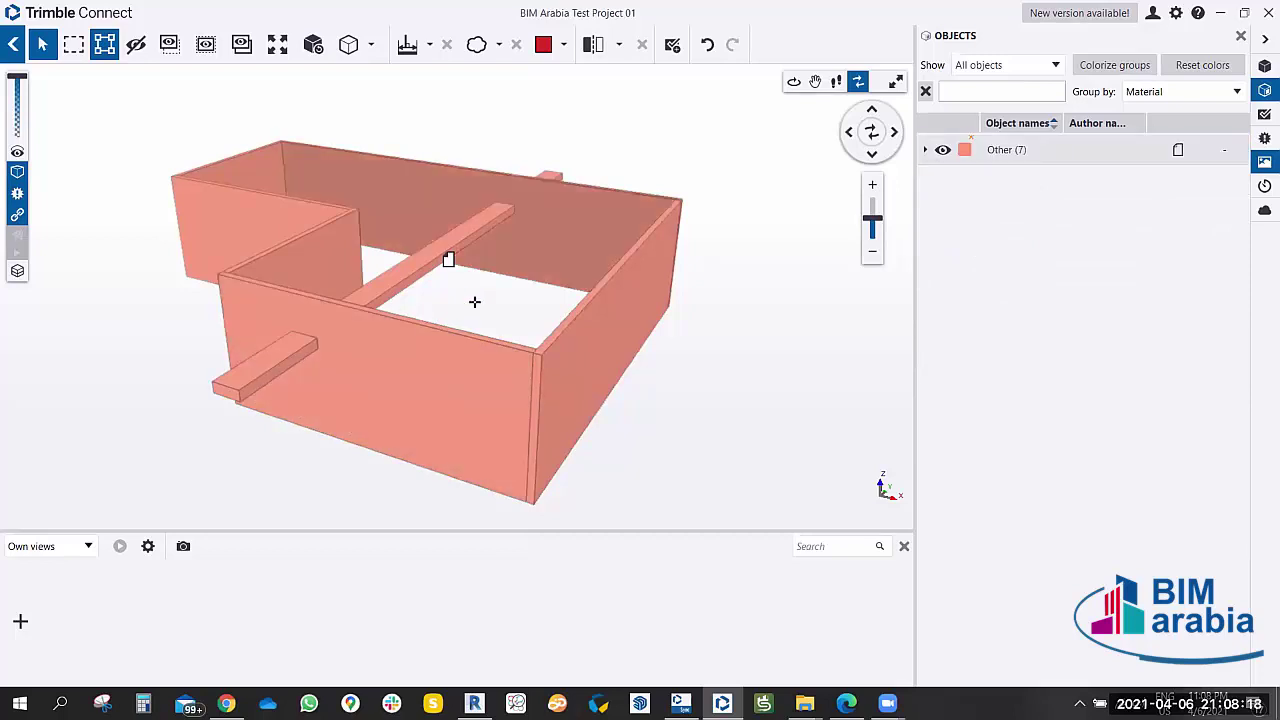
Regroup by Tag and colorize, showing the walls salmon as group 398 and the duct orange.
{"action": "left_click", "coordinate": [1237, 91]}
{"action": "scroll", "coordinate": [1191, 256], "scroll_direction": "down", "scroll_amount": 1}
{"action": "scroll", "coordinate": [1163, 277], "scroll_direction": "down", "scroll_amount": 3}
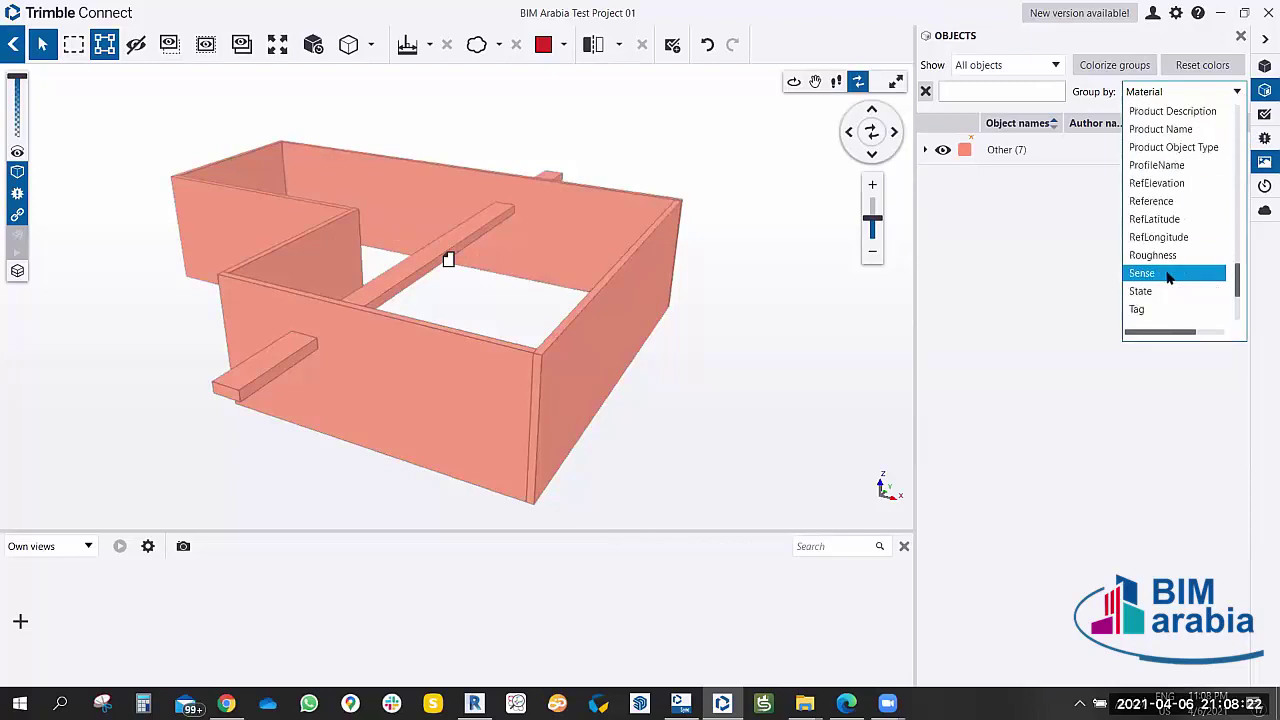
{"action": "scroll", "coordinate": [1157, 240], "scroll_direction": "down", "scroll_amount": 3}
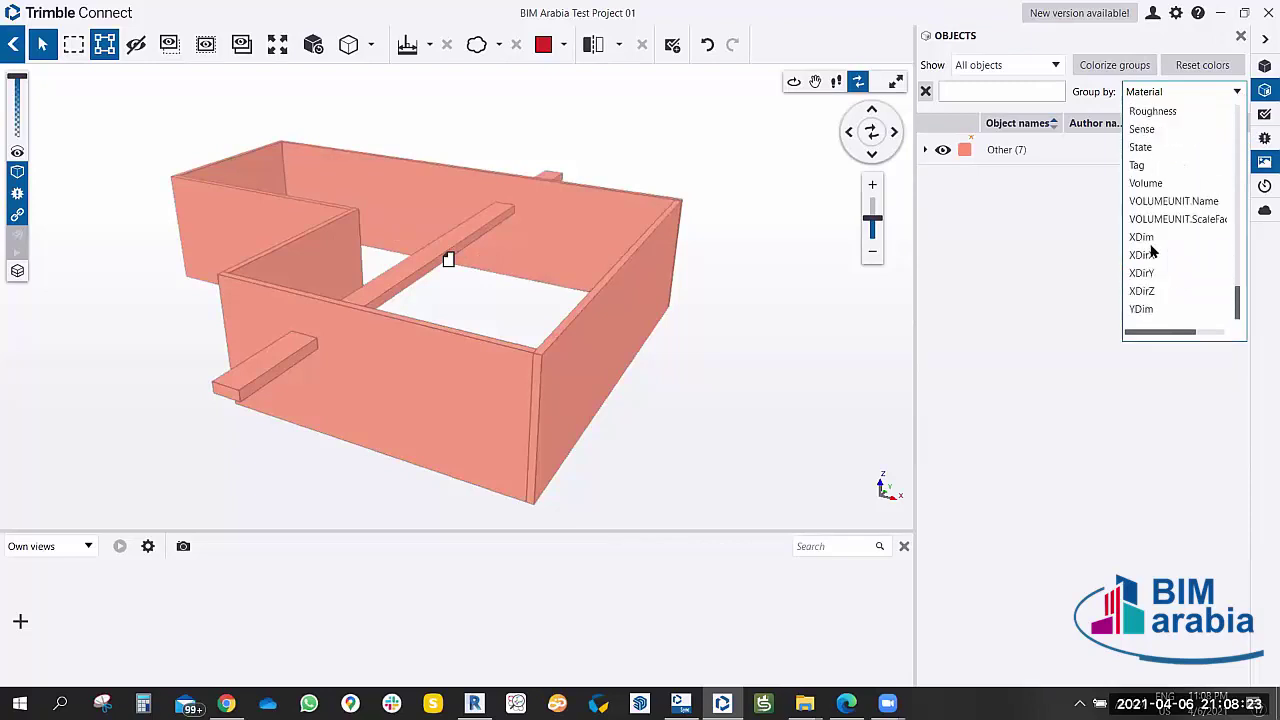
{"action": "left_click", "coordinate": [1148, 166]}
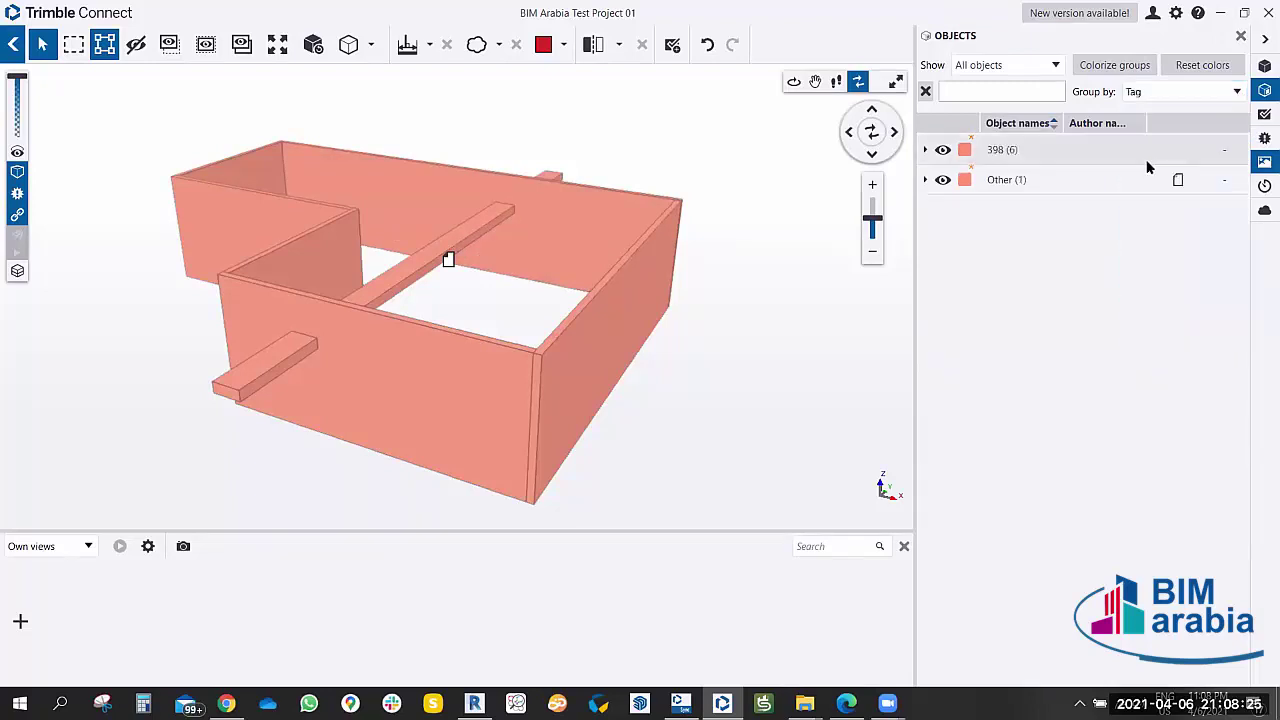
{"action": "left_click", "coordinate": [1108, 70]}
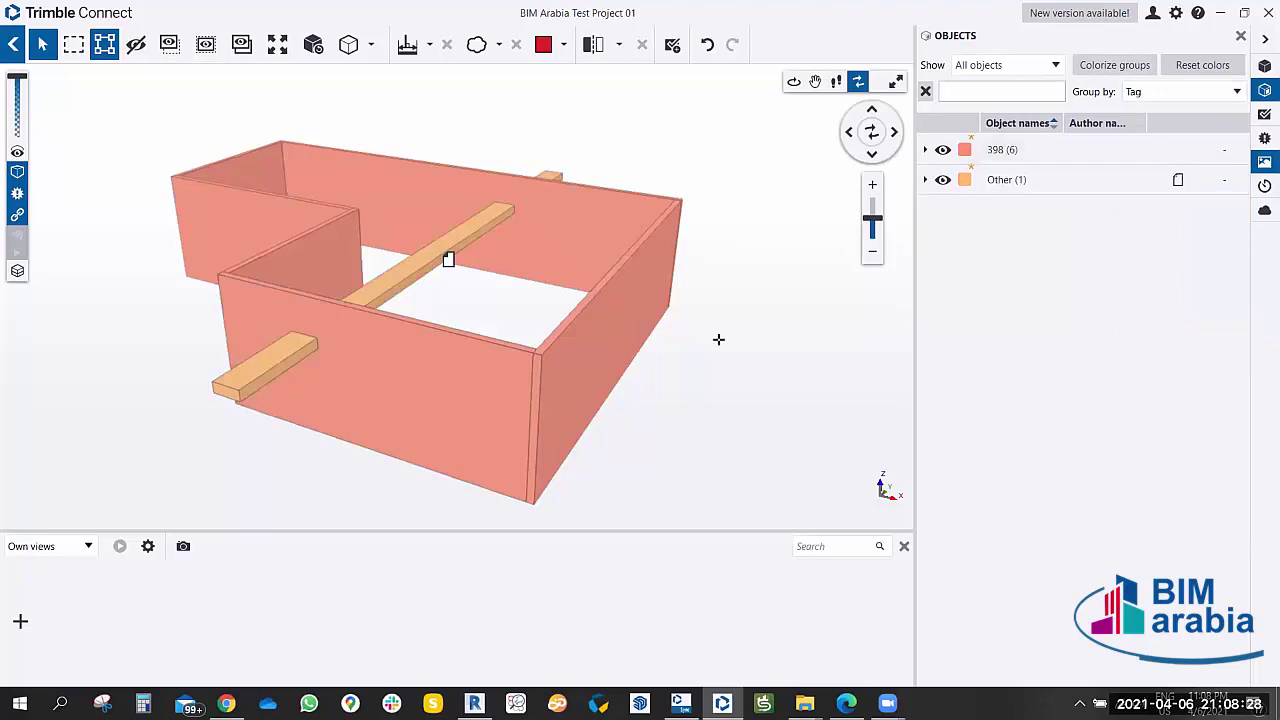
{"action": "left_click", "coordinate": [1237, 91]}
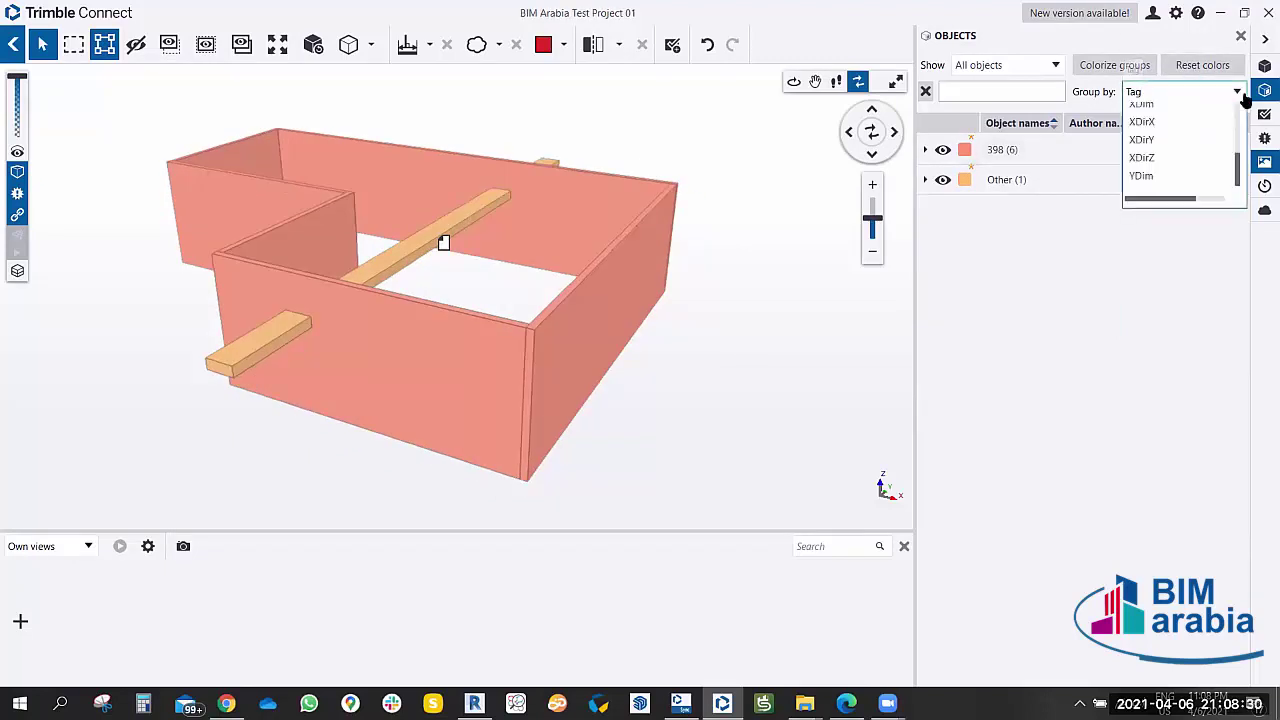
{"action": "scroll", "coordinate": [1150, 250], "scroll_direction": "down", "scroll_amount": 5}
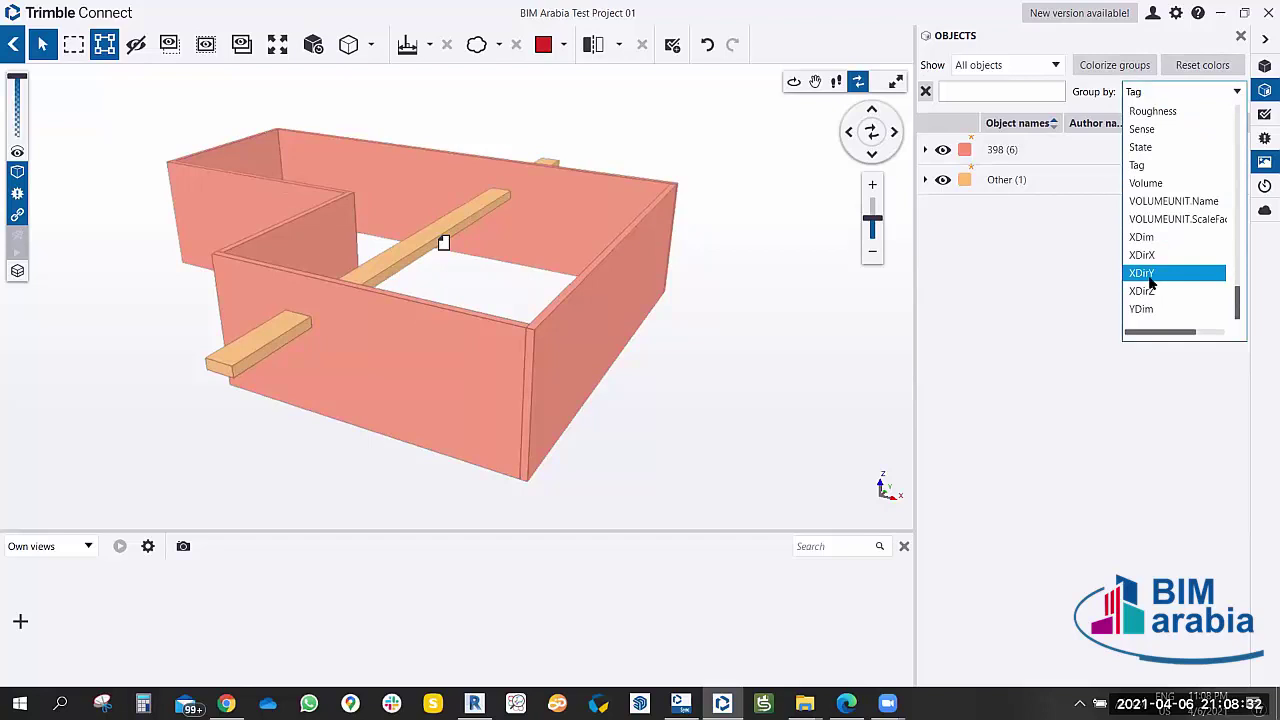
{"action": "scroll", "coordinate": [1150, 284], "scroll_direction": "up", "scroll_amount": 2}
{"action": "scroll", "coordinate": [1150, 284], "scroll_direction": "up", "scroll_amount": 1}
{"action": "scroll", "coordinate": [1150, 284], "scroll_direction": "up", "scroll_amount": 2}
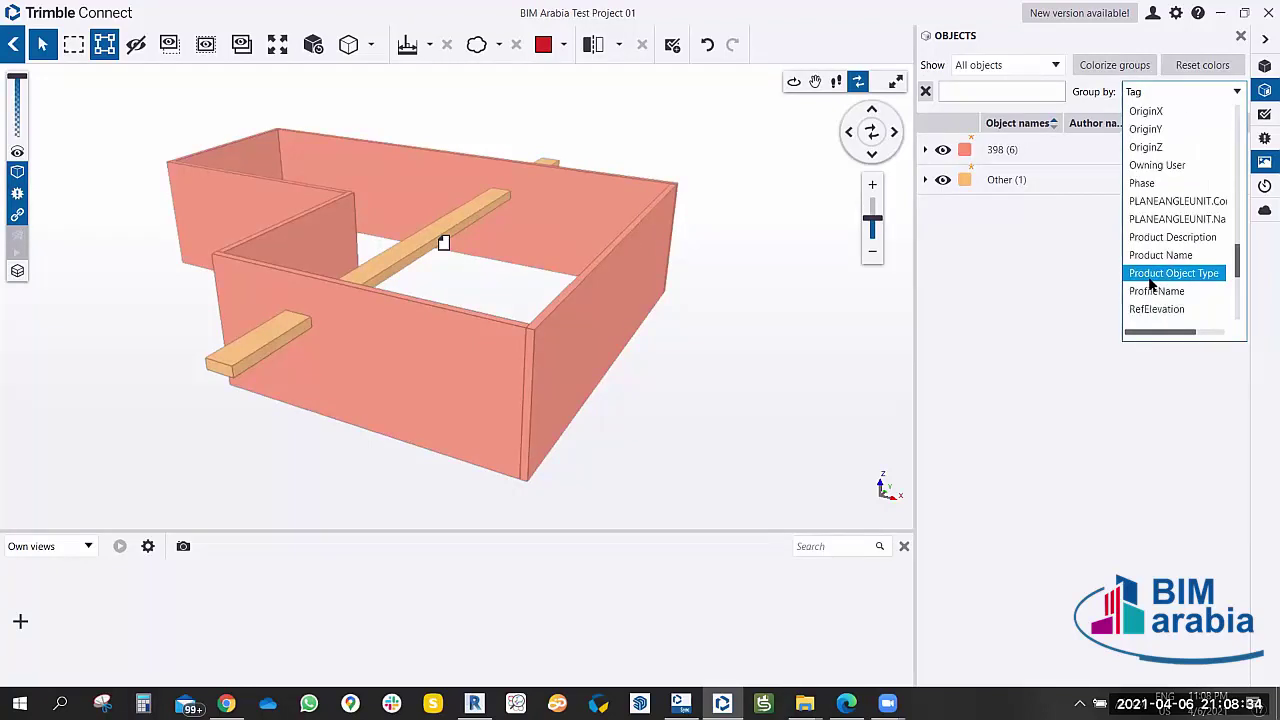
{"action": "scroll", "coordinate": [1150, 284], "scroll_direction": "up", "scroll_amount": 1}
{"action": "scroll", "coordinate": [1150, 284], "scroll_direction": "up", "scroll_amount": 1}
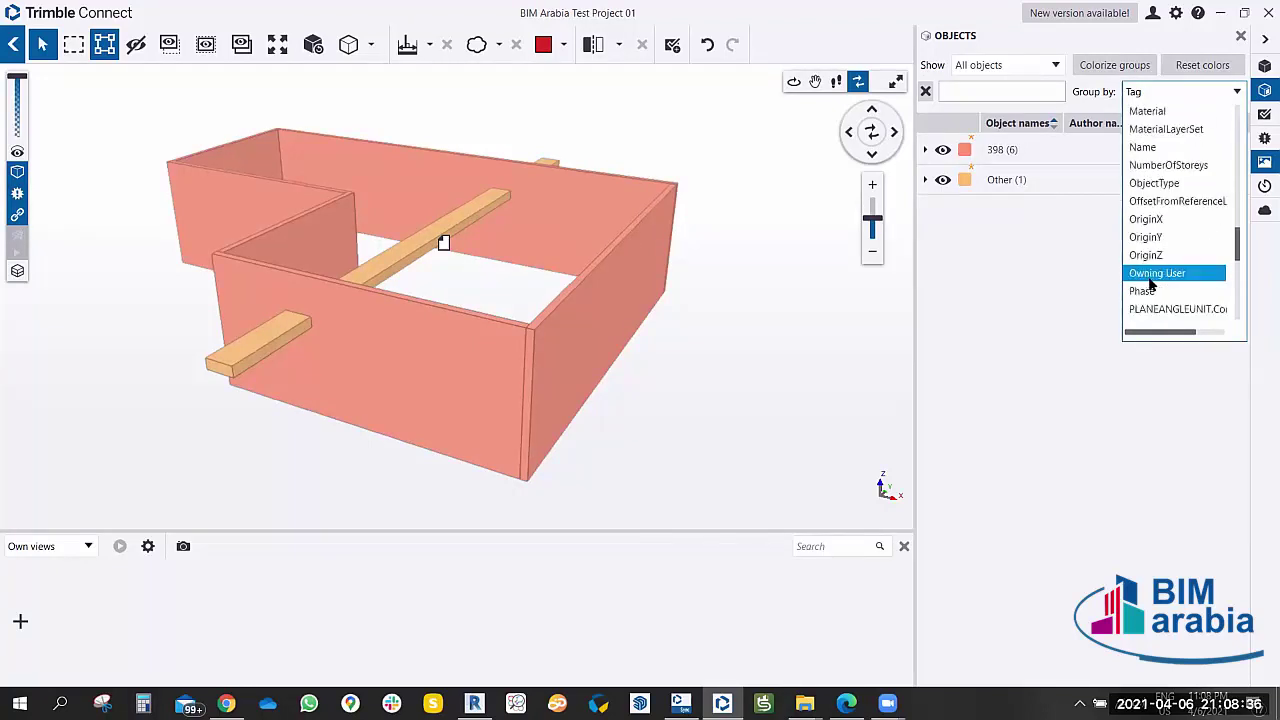
{"action": "scroll", "coordinate": [1150, 284], "scroll_direction": "up", "scroll_amount": 1}
{"action": "scroll", "coordinate": [1150, 215], "scroll_direction": "up", "scroll_amount": 1}
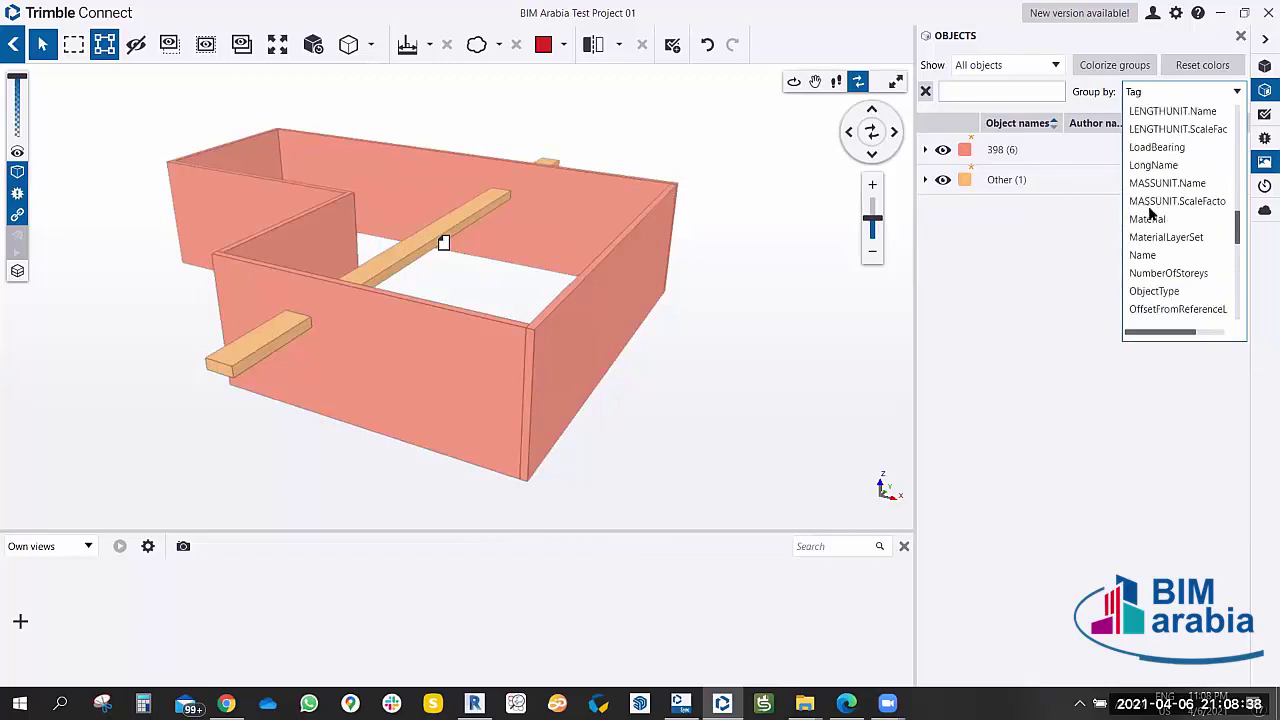
{"action": "scroll", "coordinate": [1150, 212], "scroll_direction": "up", "scroll_amount": 1}
{"action": "scroll", "coordinate": [1163, 176], "scroll_direction": "up", "scroll_amount": 3}
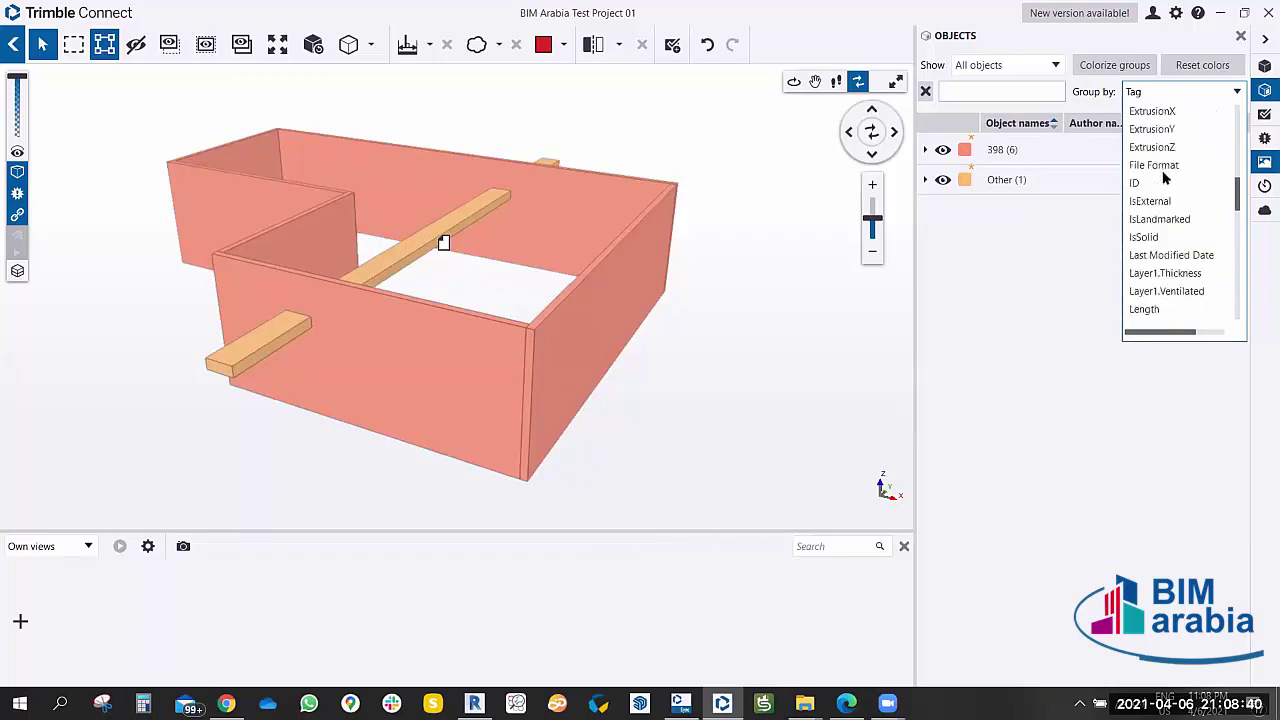
Group the objects by ID and colorize the ID groups.
{"action": "left_click", "coordinate": [1147, 183]}
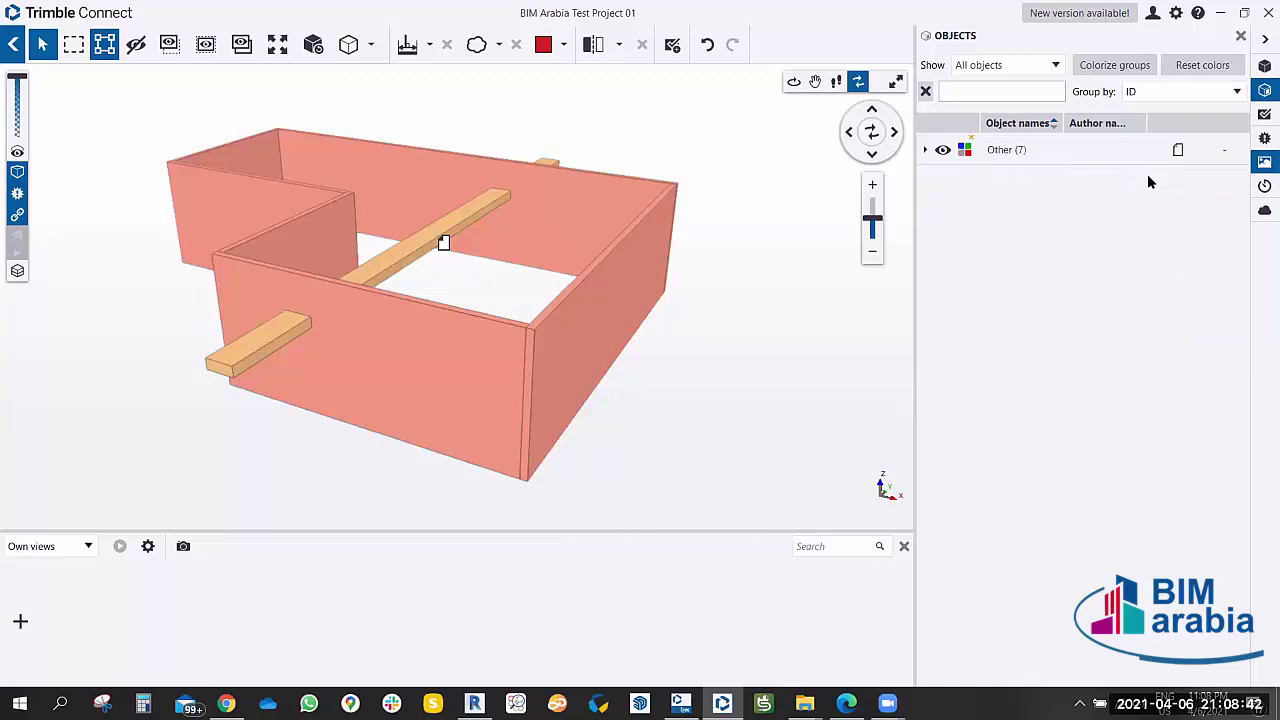
{"action": "left_click", "coordinate": [1119, 68]}
{"action": "left_click", "coordinate": [1122, 72]}
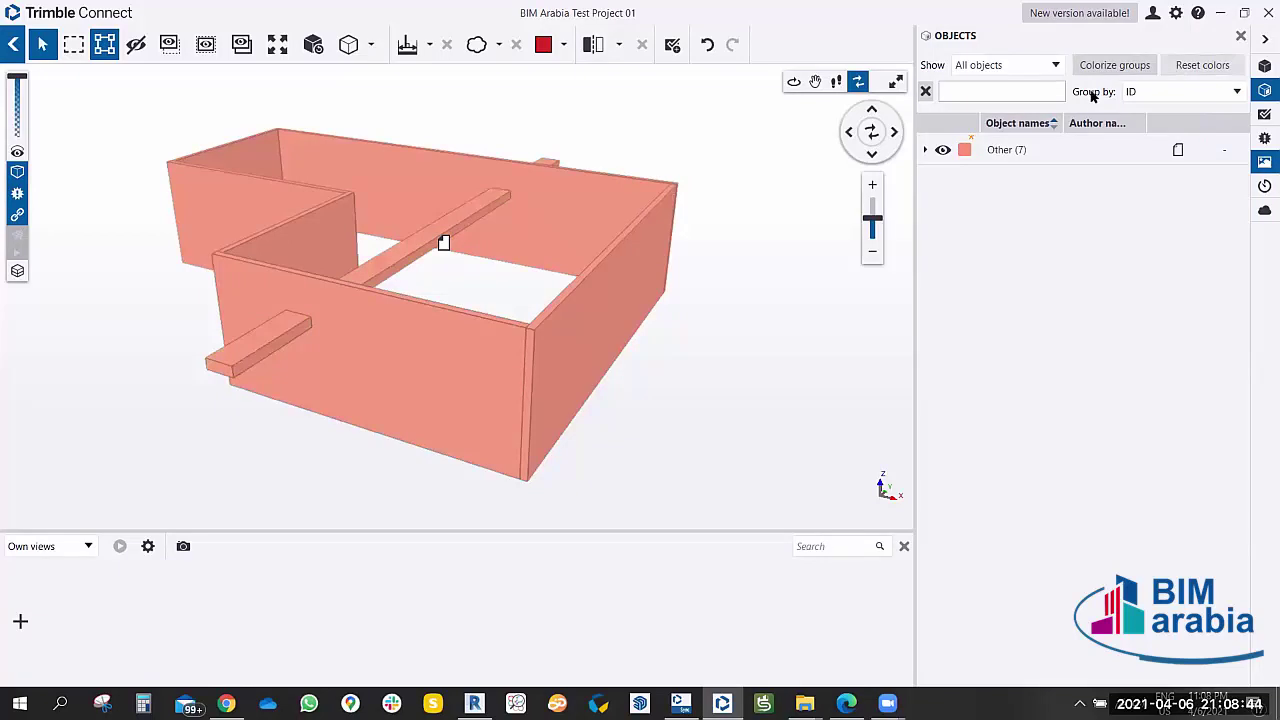
{"action": "left_click_drag", "start_coordinate": [574, 385], "coordinate": [680, 393]}
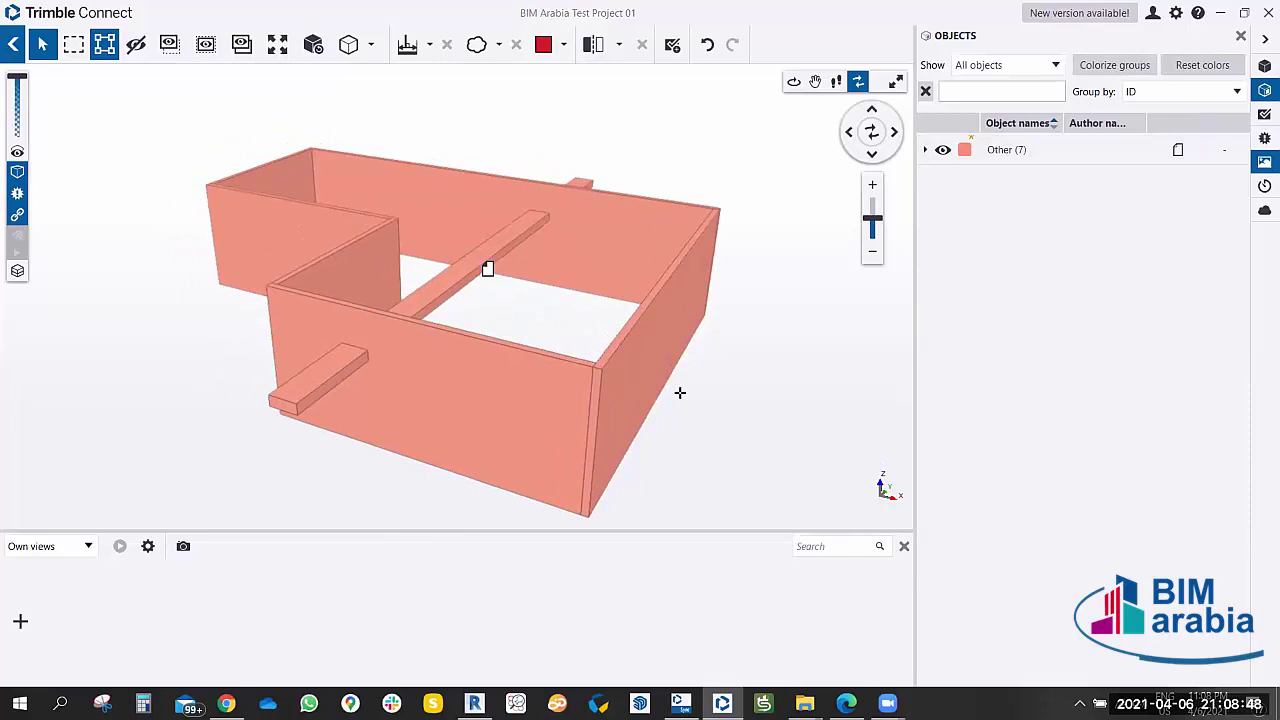
{"action": "left_click_drag", "start_coordinate": [706, 369], "coordinate": [660, 372]}
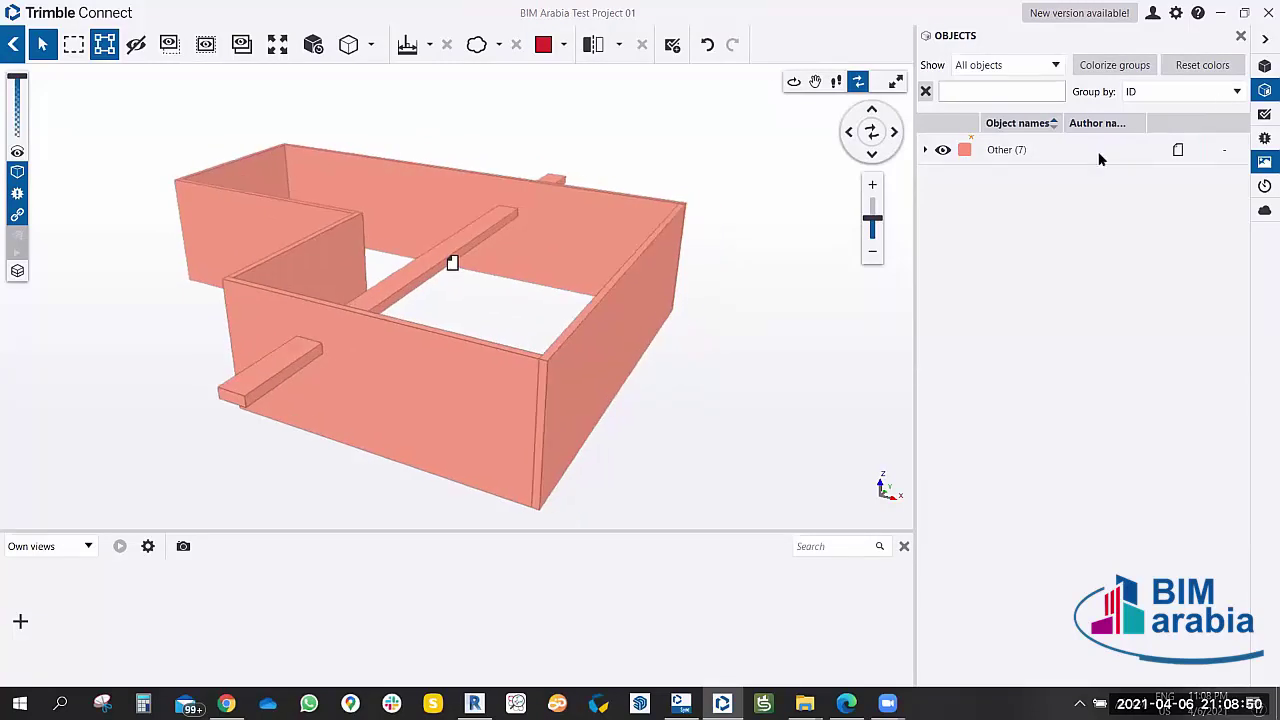
Regroup by model name, reset colours to grey, and expand the group listing seven objects.
{"action": "left_click", "coordinate": [1235, 91]}
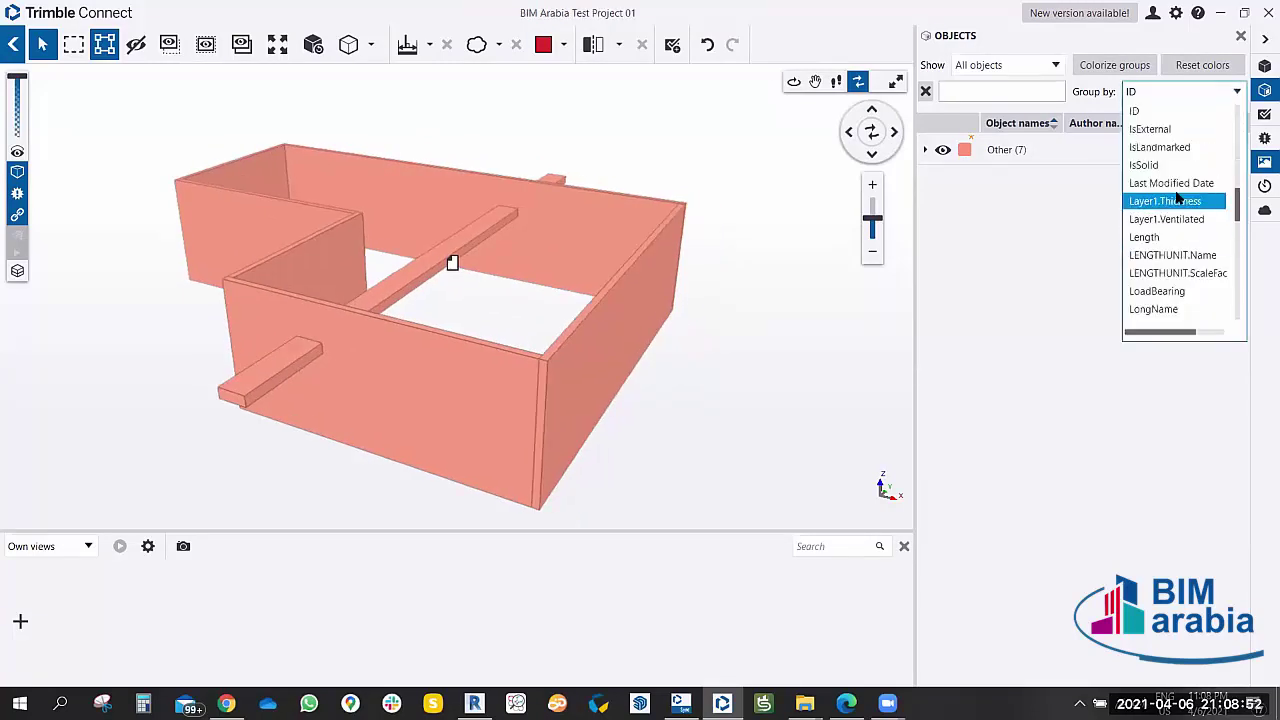
{"action": "scroll", "coordinate": [1170, 210], "scroll_direction": "up", "scroll_amount": 10}
{"action": "scroll", "coordinate": [1170, 208], "scroll_direction": "up", "scroll_amount": 5}
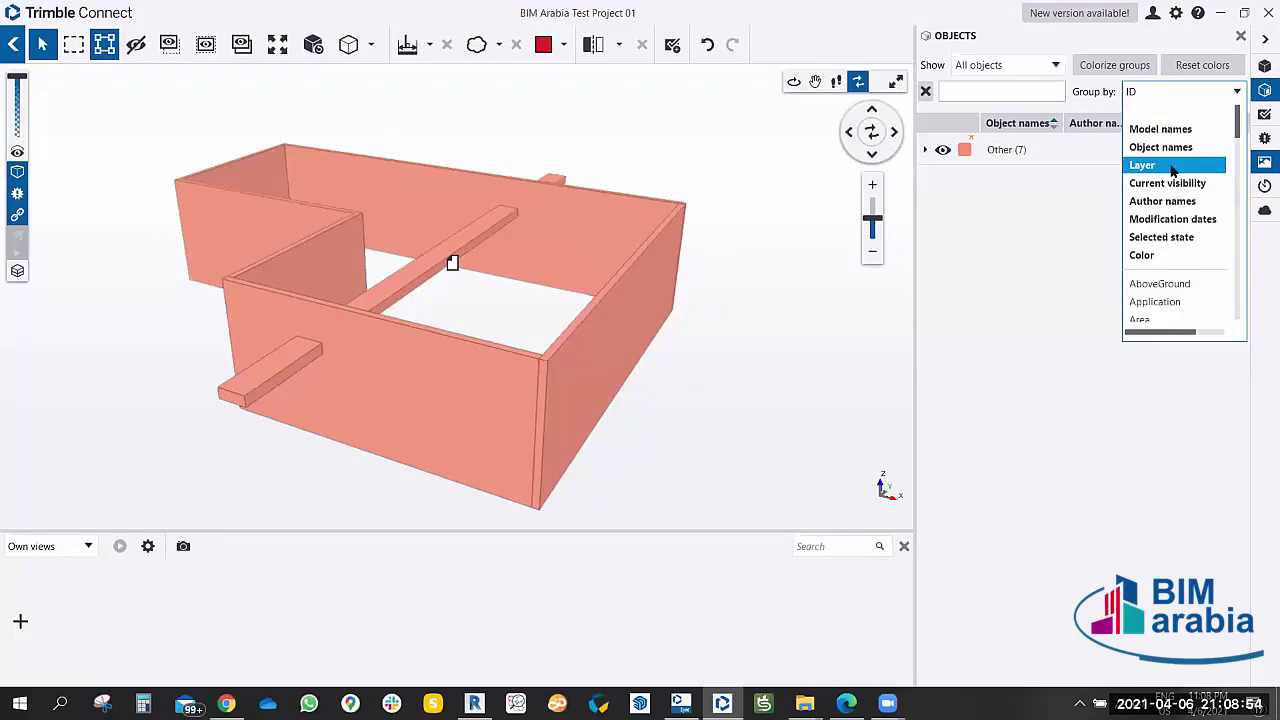
{"action": "left_click", "coordinate": [1163, 129]}
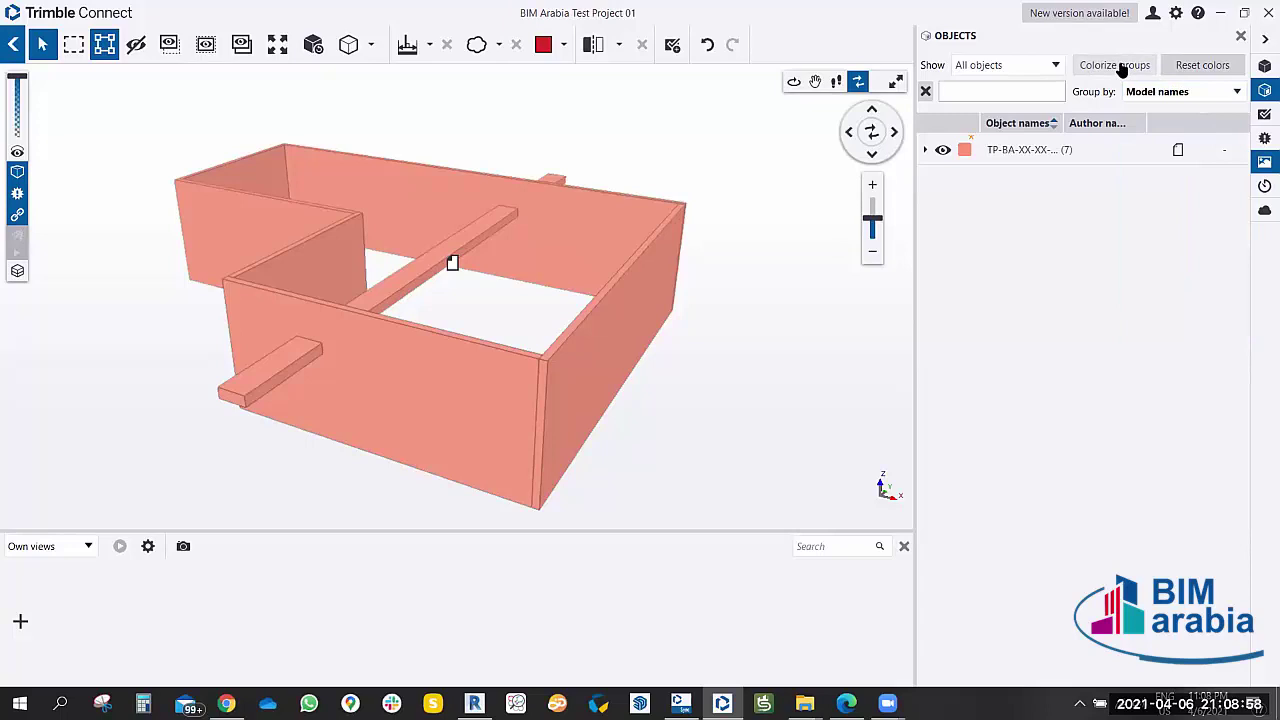
{"action": "left_click", "coordinate": [1208, 66]}
{"action": "mouse_move", "coordinate": [728, 300]}
{"action": "left_mouse_down"}
{"action": "mouse_move", "coordinate": [708, 323]}
{"action": "mouse_move", "coordinate": [720, 363]}
{"action": "mouse_move", "coordinate": [711, 317]}
{"action": "left_mouse_up"}
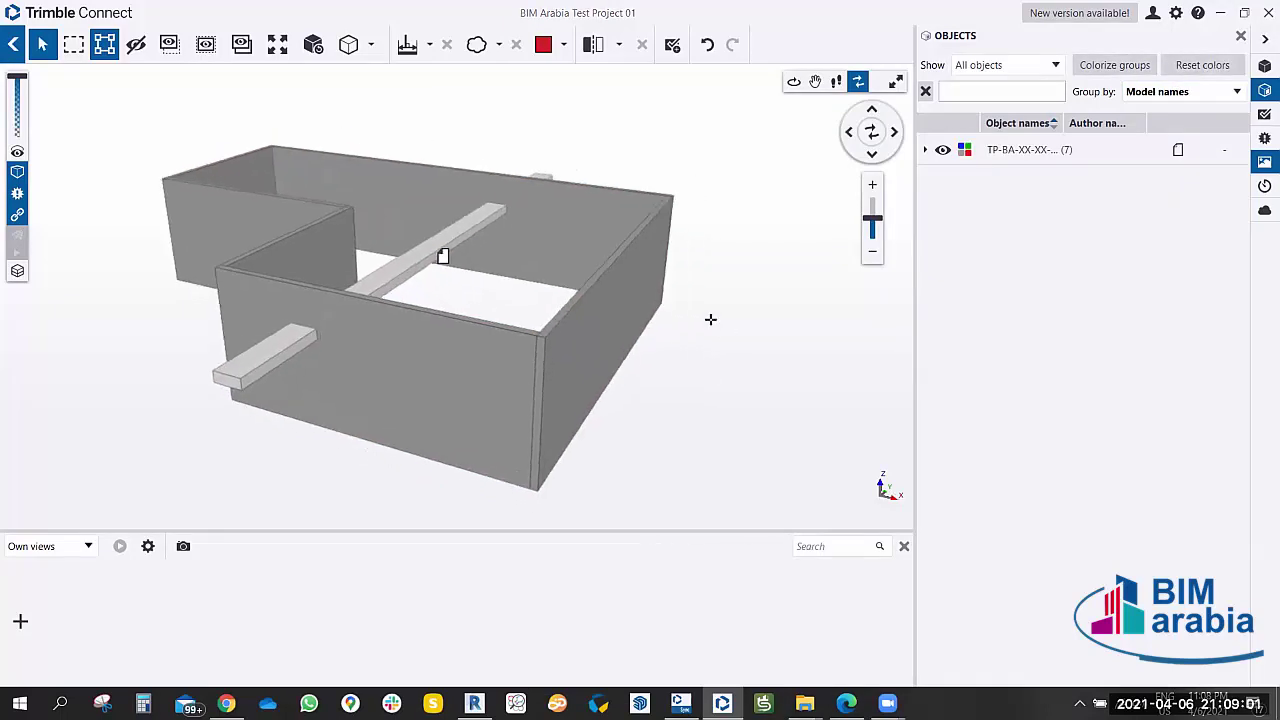
{"action": "left_click", "coordinate": [927, 153]}
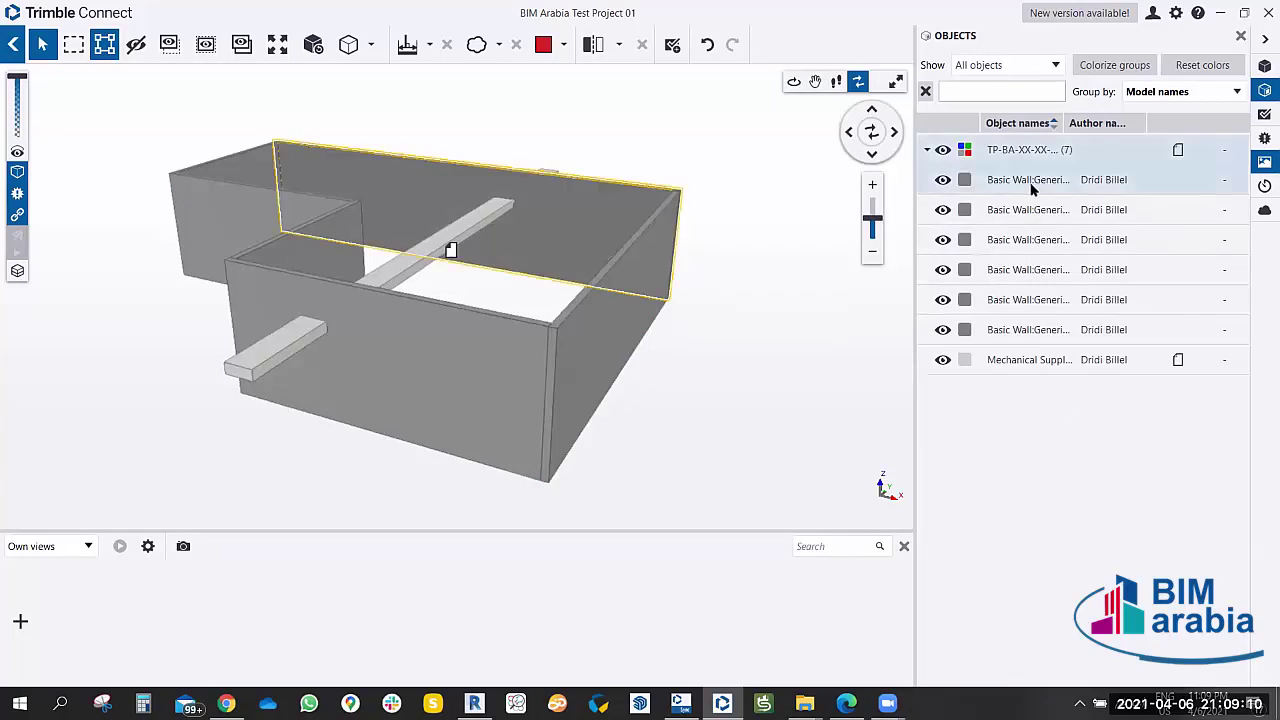
{"action": "left_click", "coordinate": [943, 180]}
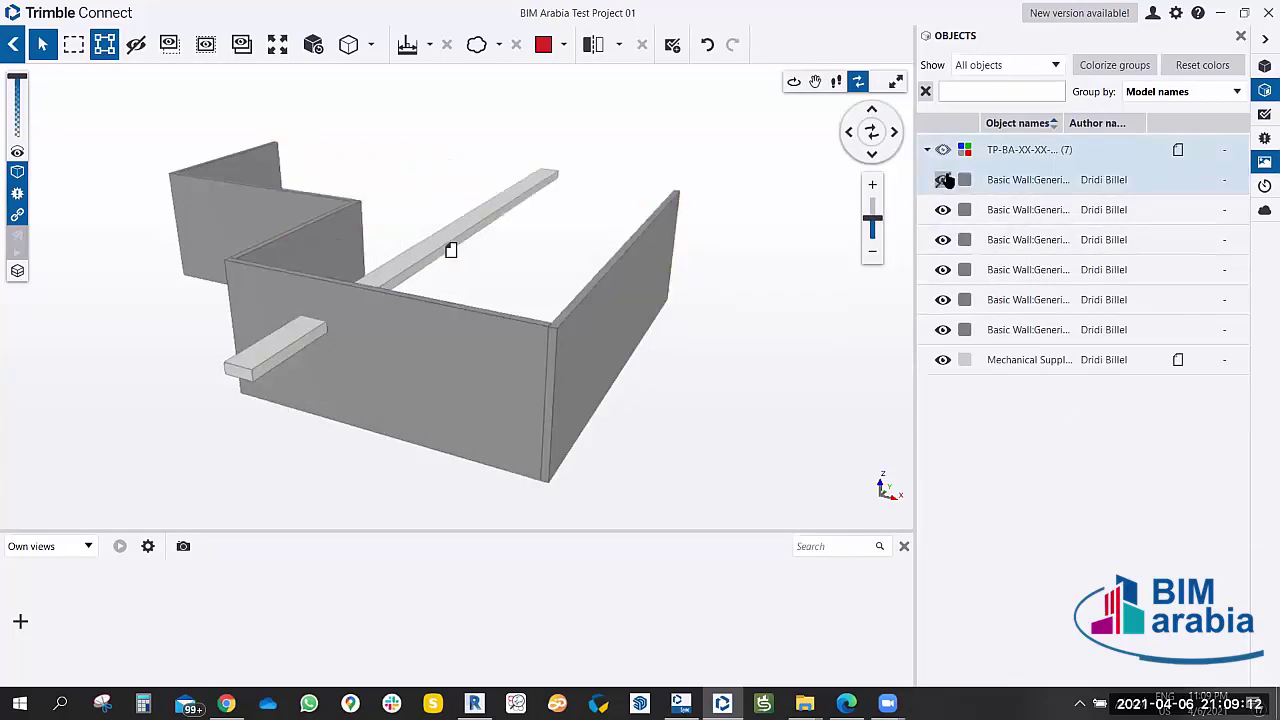
{"action": "left_click", "coordinate": [944, 180]}
{"action": "left_click", "coordinate": [965, 180]}
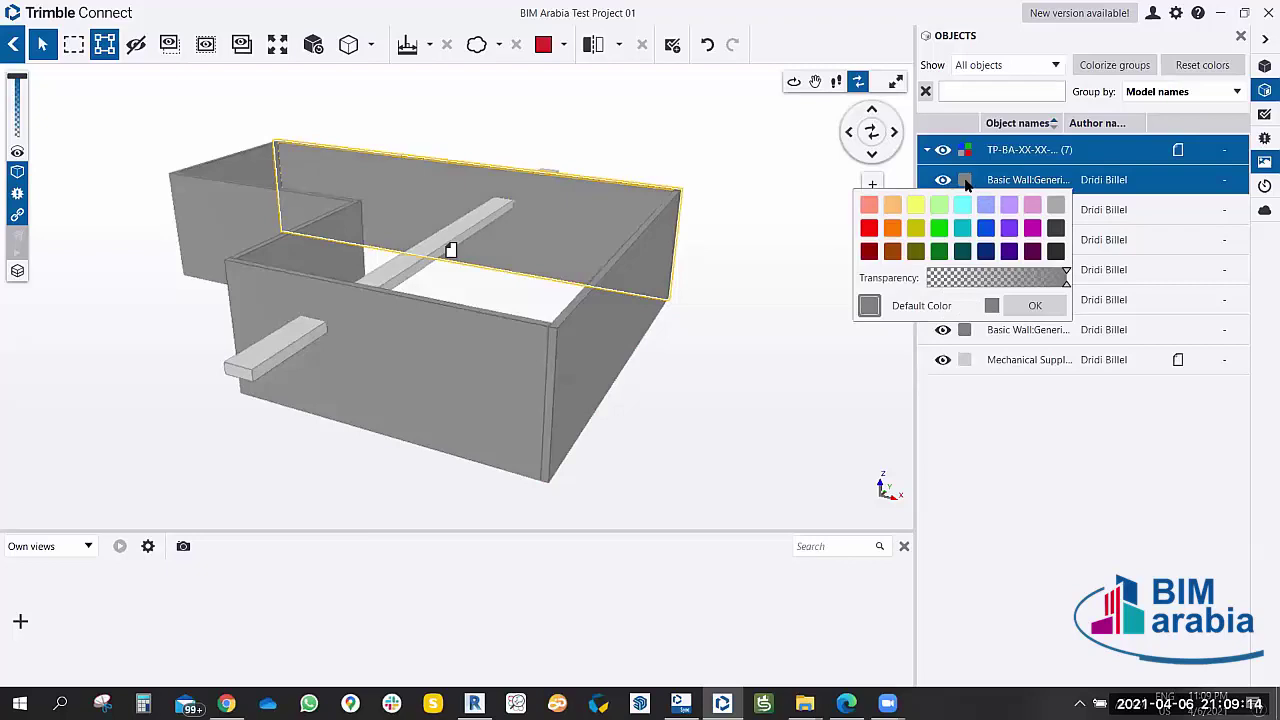
{"action": "left_click", "coordinate": [869, 228]}
{"action": "left_click", "coordinate": [1034, 306]}
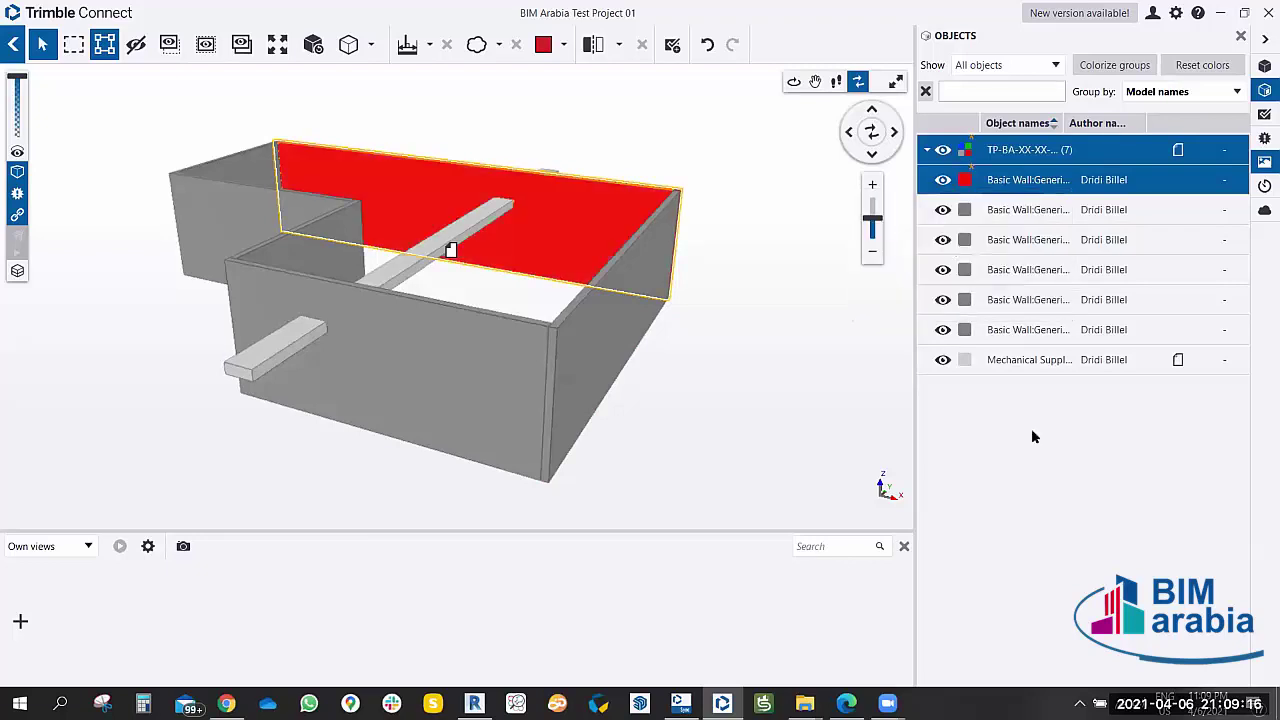
{"action": "mouse_move", "coordinate": [688, 401]}
{"action": "left_mouse_down"}
{"action": "mouse_move", "coordinate": [633, 408]}
{"action": "mouse_move", "coordinate": [677, 397]}
{"action": "mouse_move", "coordinate": [729, 357]}
{"action": "mouse_move", "coordinate": [725, 386]}
{"action": "left_mouse_up"}
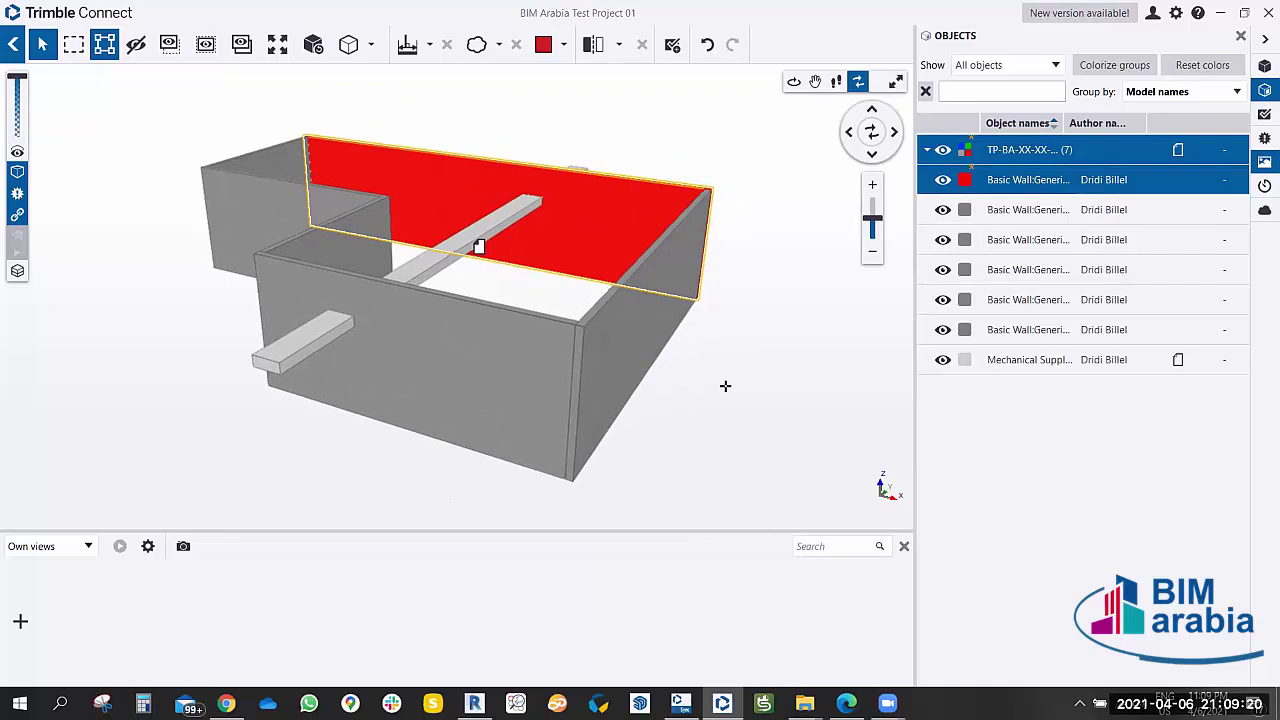
{"action": "left_click", "coordinate": [943, 180]}
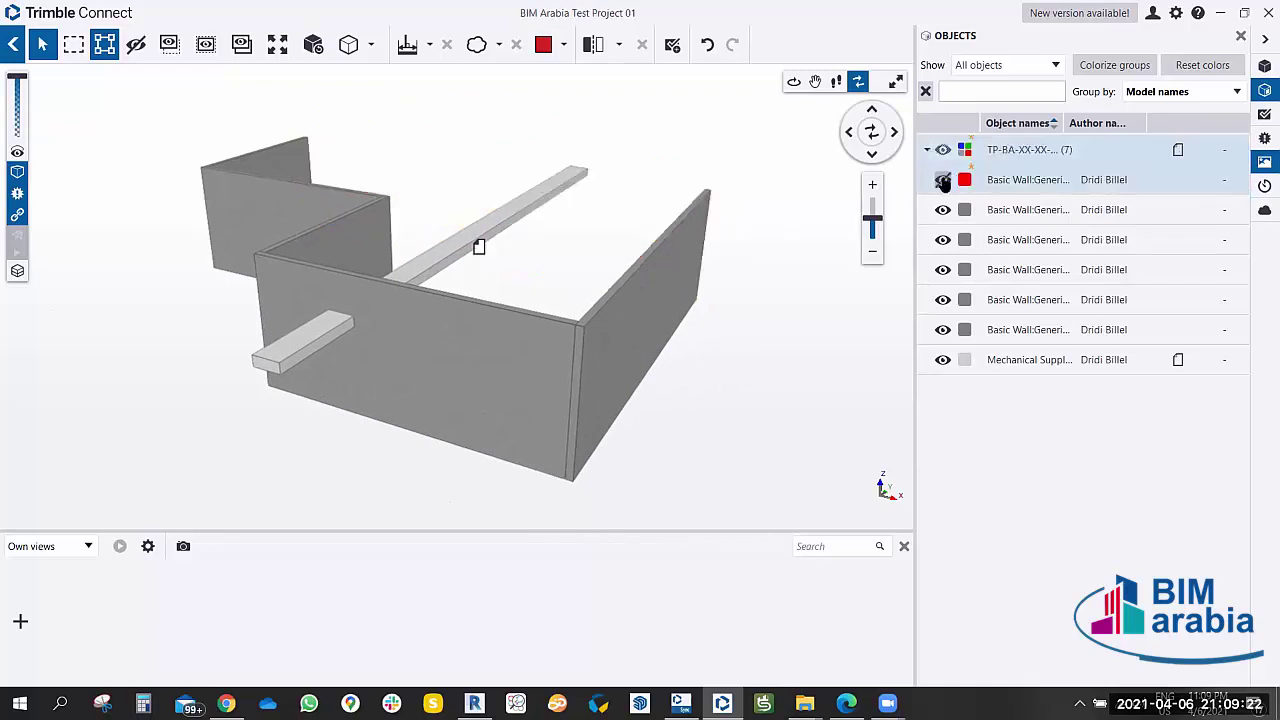
{"action": "left_click", "coordinate": [943, 182]}
{"action": "left_click", "coordinate": [965, 180]}
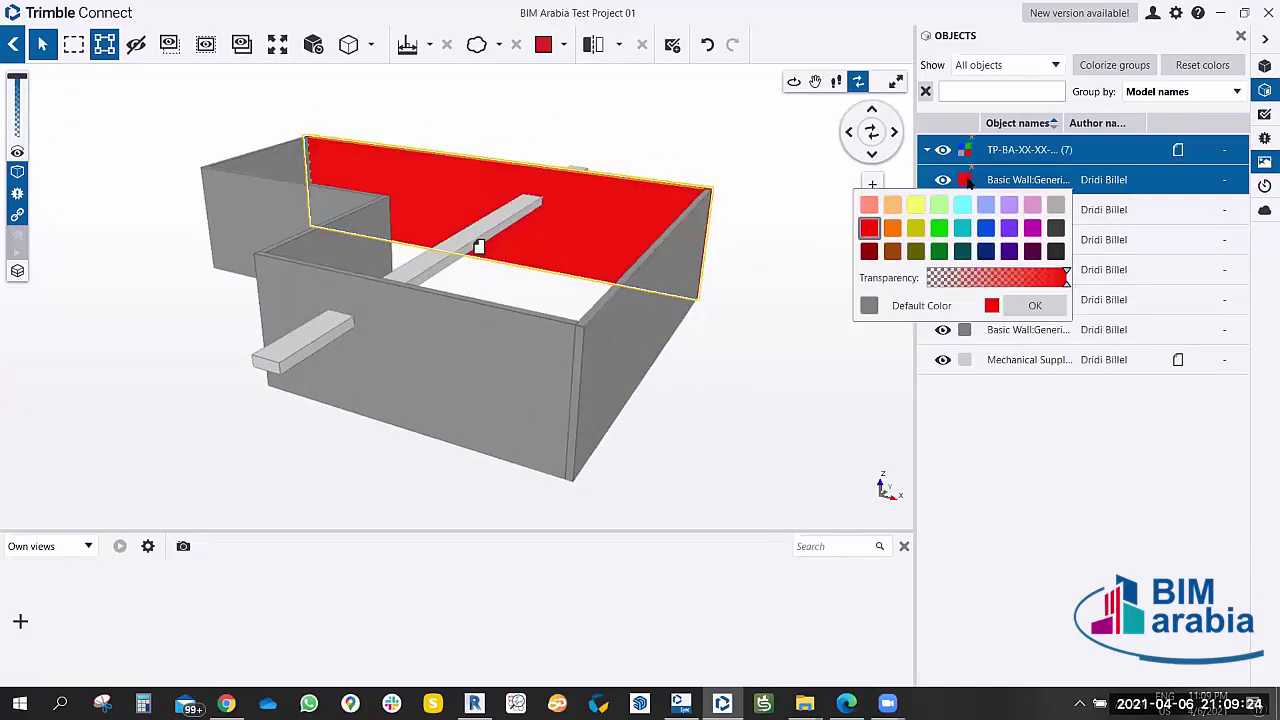
{"action": "left_click", "coordinate": [869, 305]}
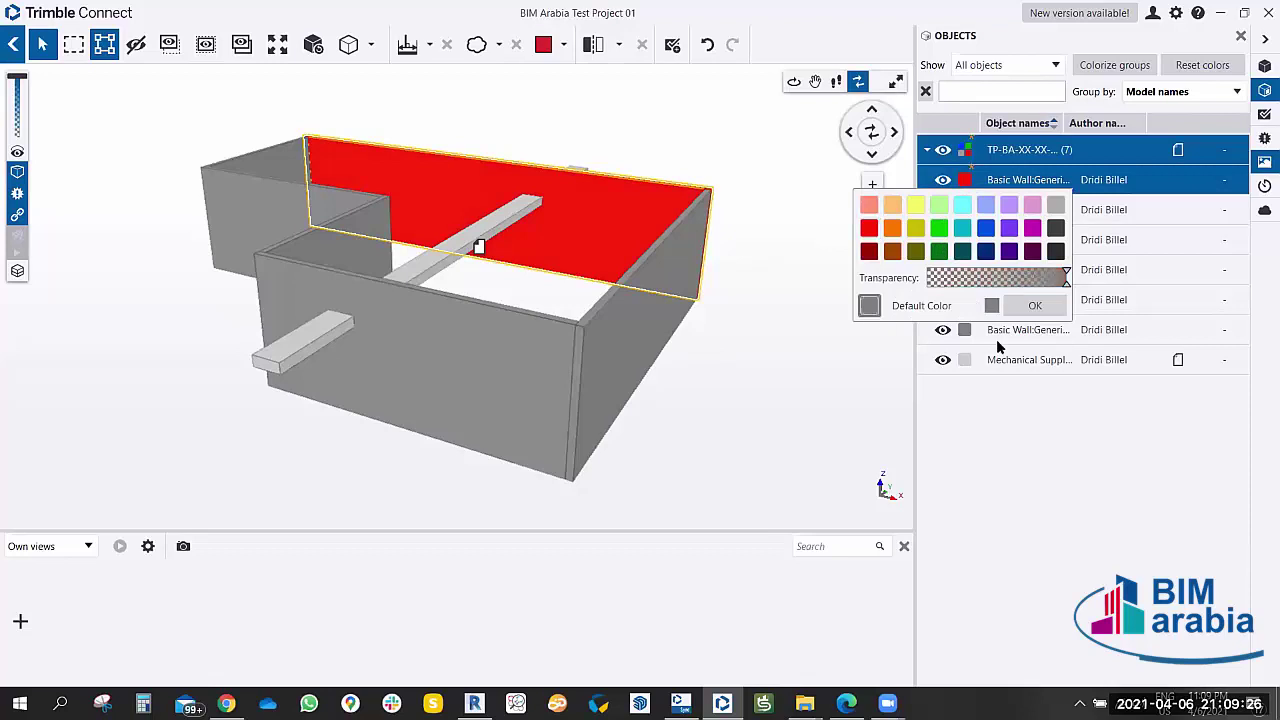
{"action": "left_click", "coordinate": [1035, 305]}
Select the front wall and set its colour swatch in the Objects list to red.
{"action": "scroll", "coordinate": [590, 360], "scroll_direction": "up", "scroll_amount": 2}
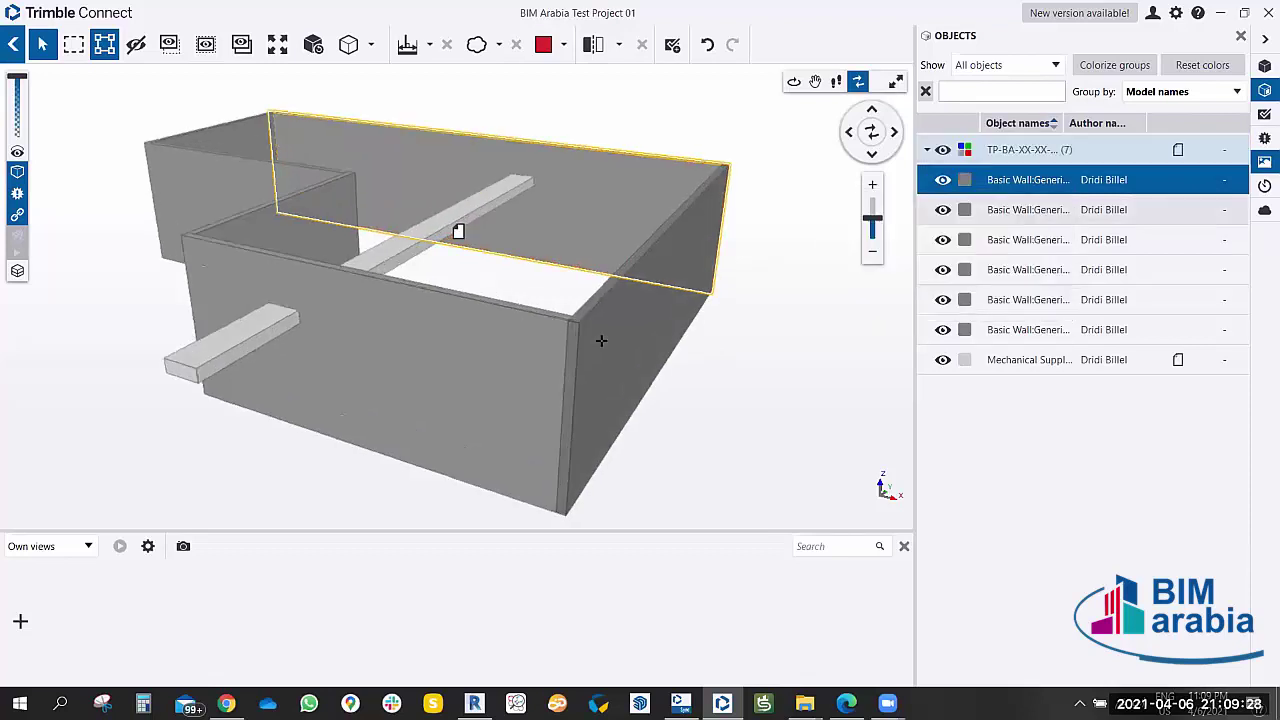
{"action": "scroll", "coordinate": [590, 338], "scroll_direction": "up", "scroll_amount": 2}
{"action": "scroll", "coordinate": [600, 310], "scroll_direction": "up", "scroll_amount": 2}
{"action": "middle_click_drag", "start_coordinate": [611, 287], "coordinate": [582, 332]}
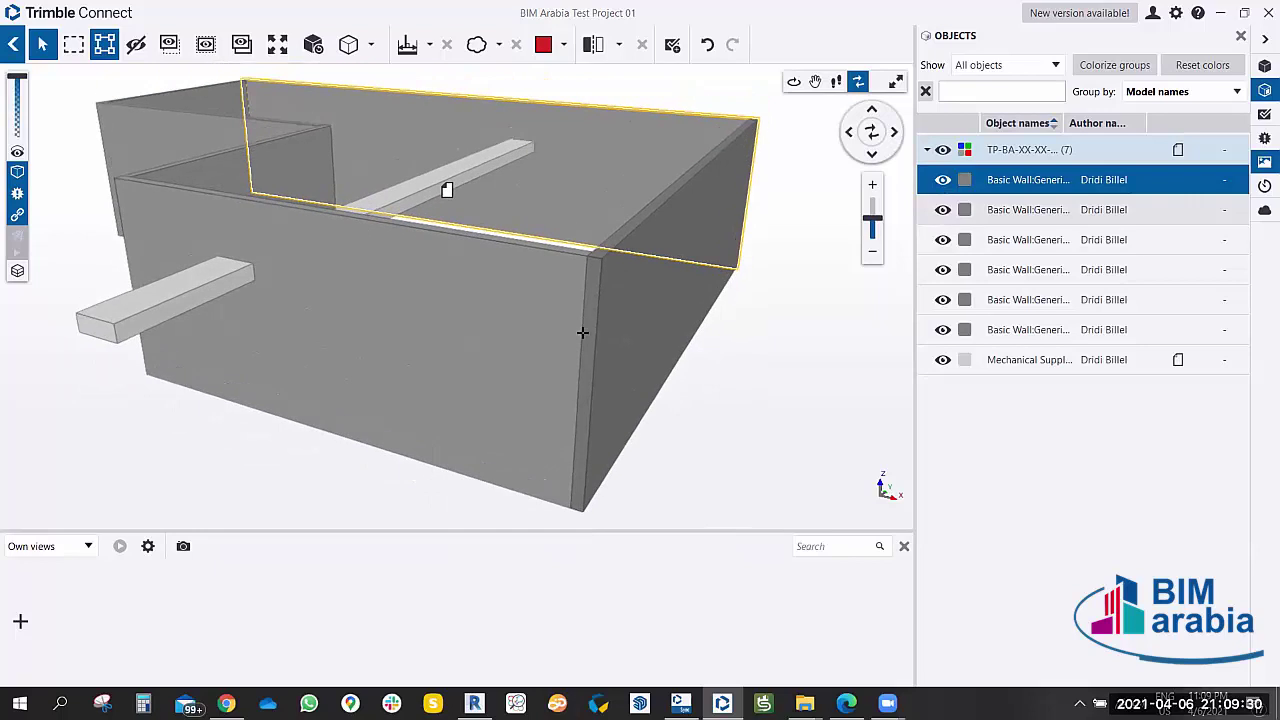
{"action": "left_click", "coordinate": [554, 288]}
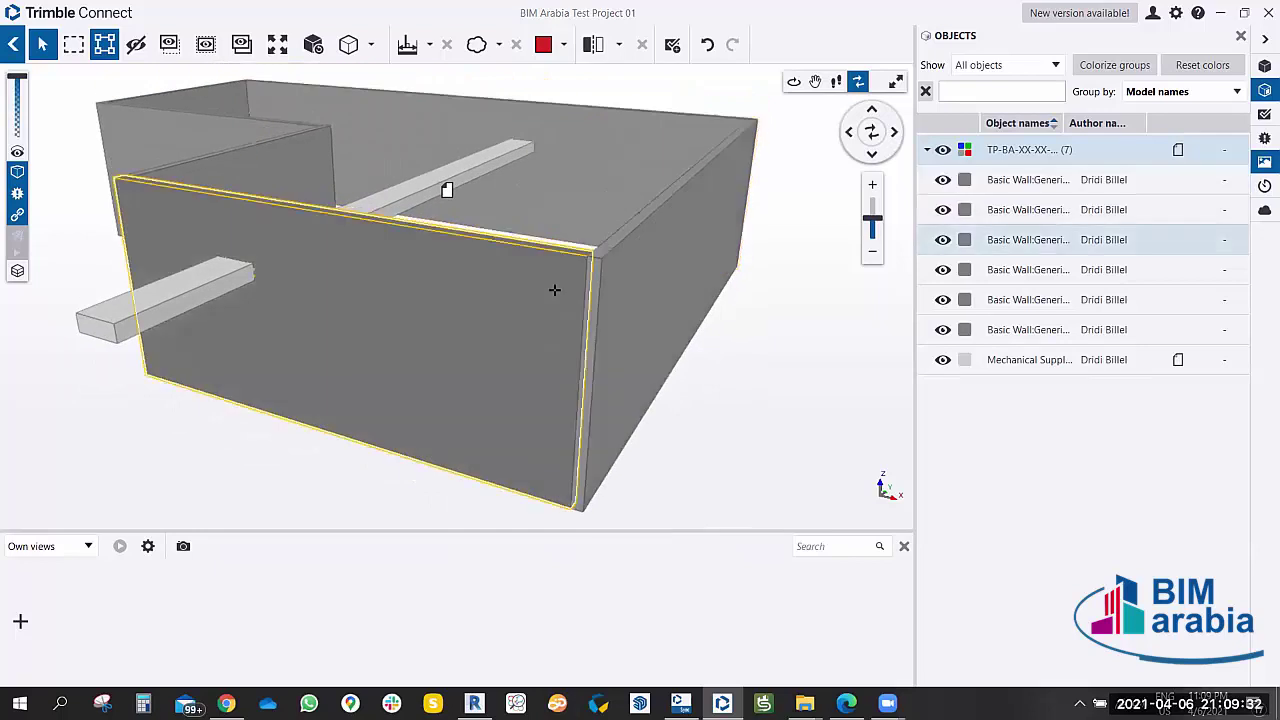
{"action": "left_click", "coordinate": [963, 240]}
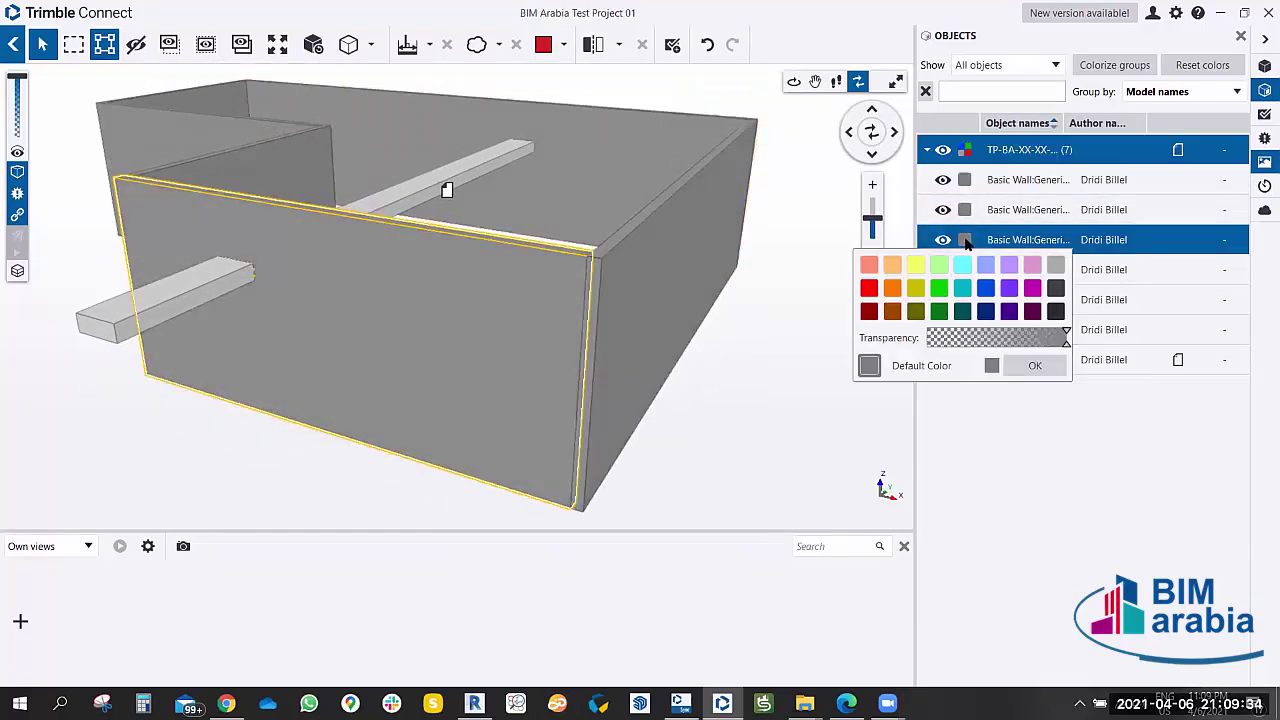
{"action": "left_click", "coordinate": [868, 288]}
{"action": "left_click", "coordinate": [1035, 365]}
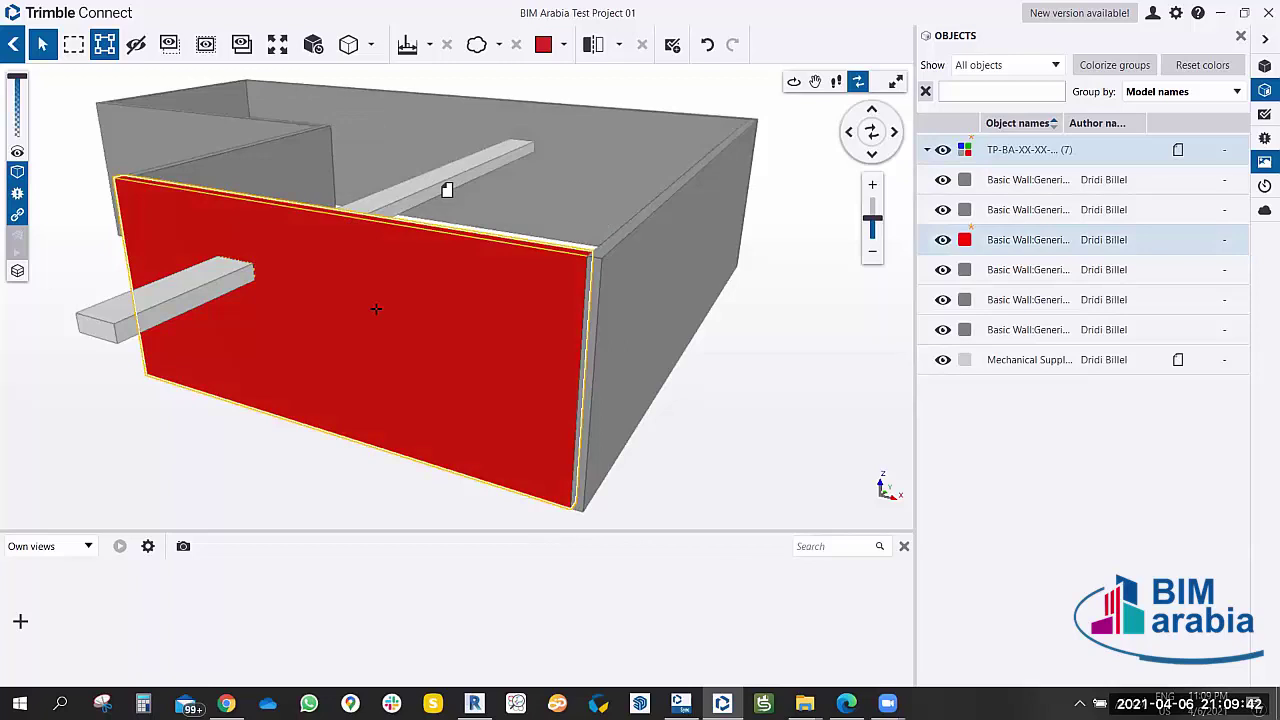
Measure the front wall's height from top to bottom corner, giving 4000 mm.
{"action": "left_click", "coordinate": [407, 44]}
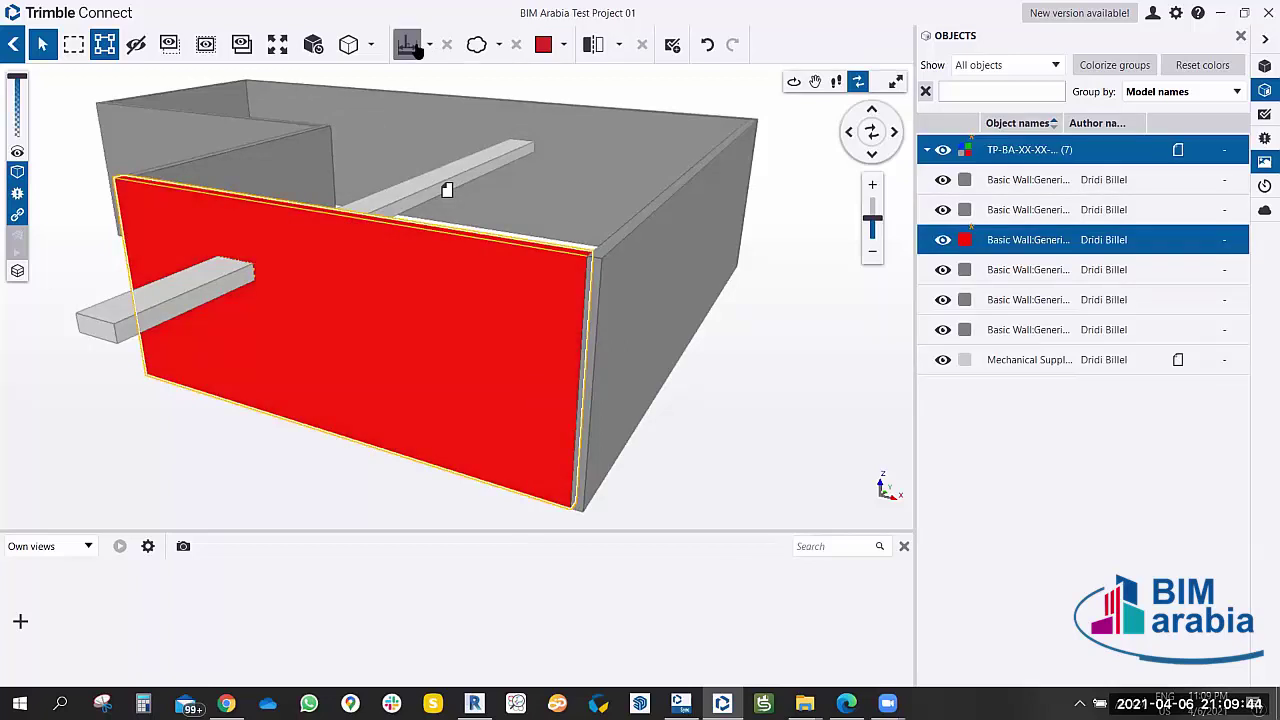
{"action": "left_click", "coordinate": [566, 368]}
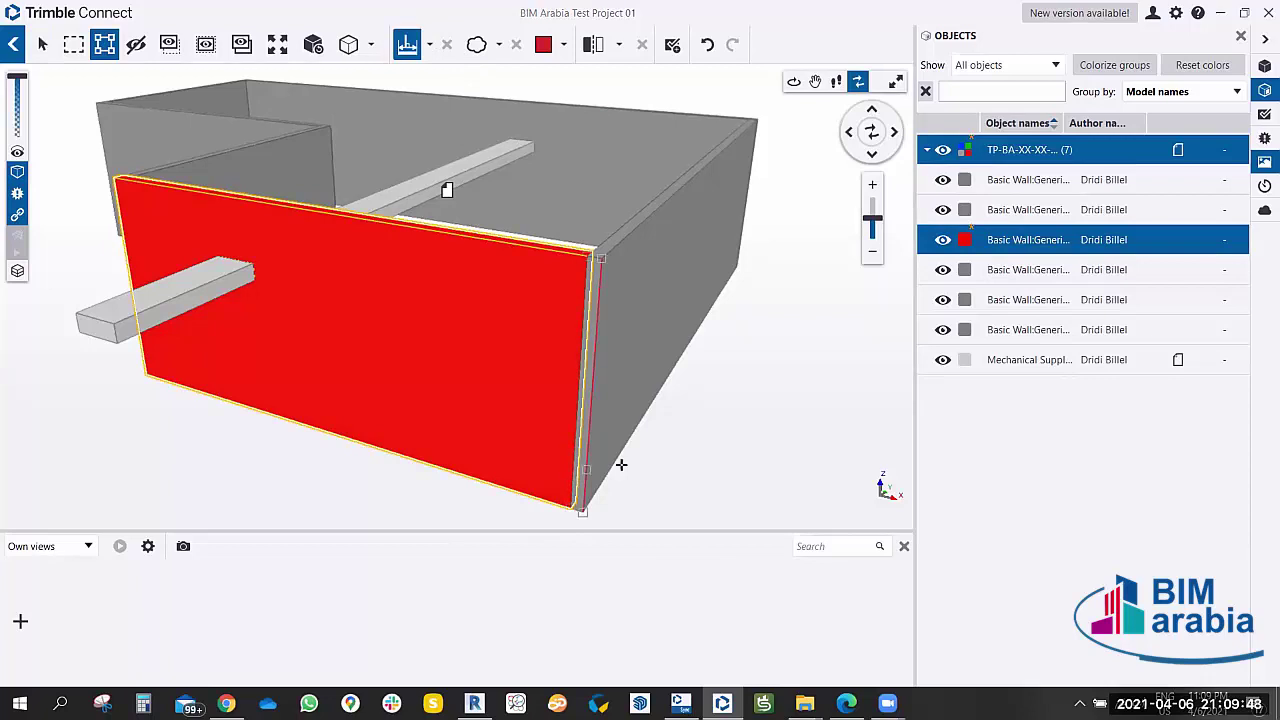
{"action": "middle_click_drag", "start_coordinate": [606, 330], "coordinate": [609, 320]}
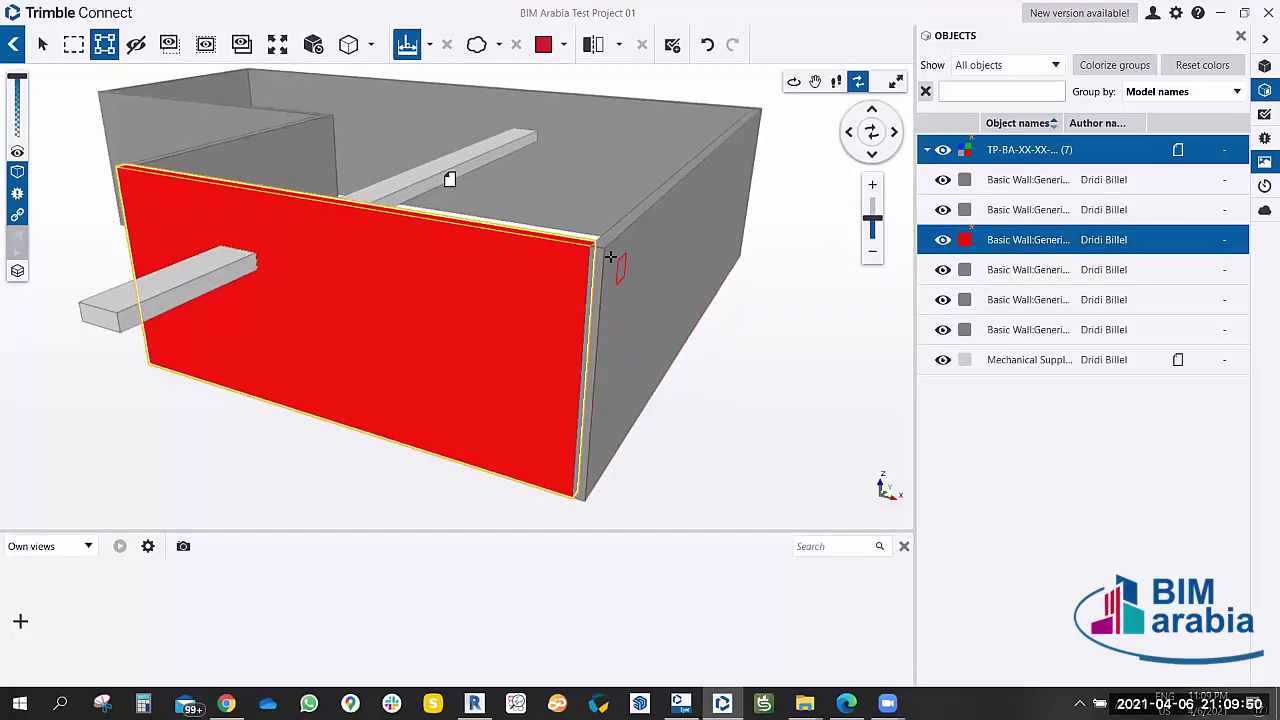
{"action": "left_click", "coordinate": [606, 262]}
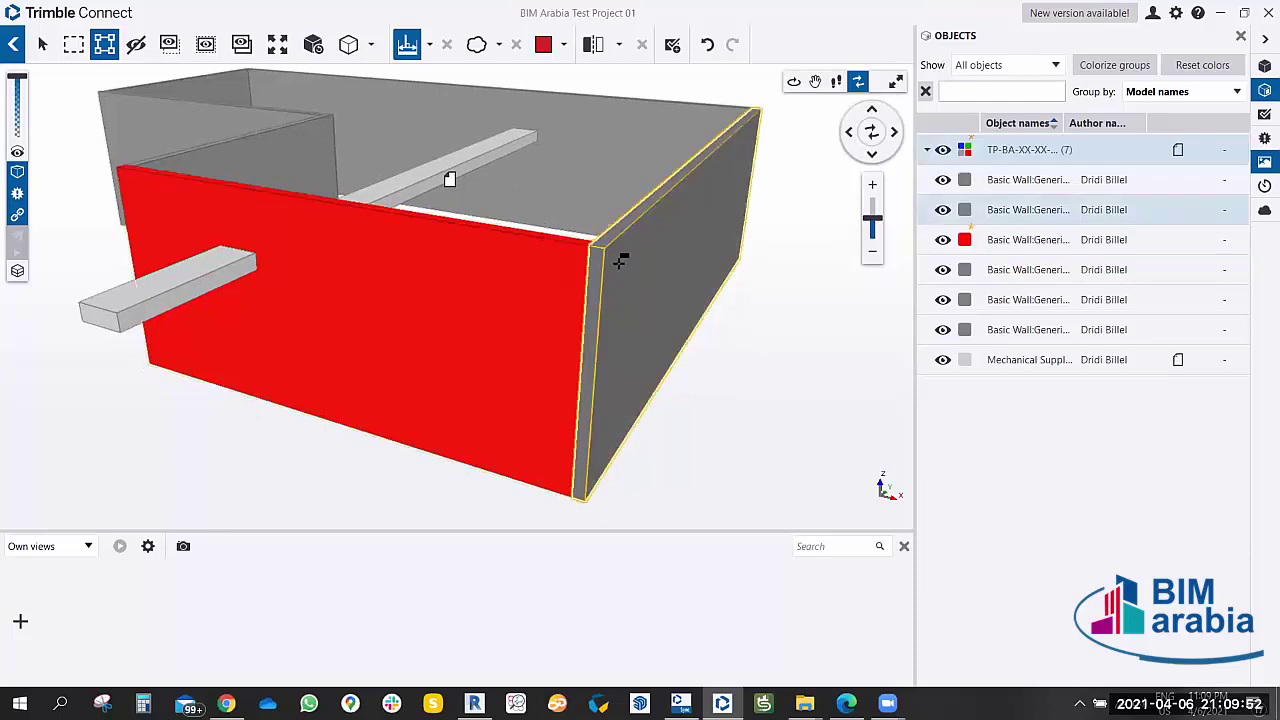
{"action": "left_click", "coordinate": [429, 44]}
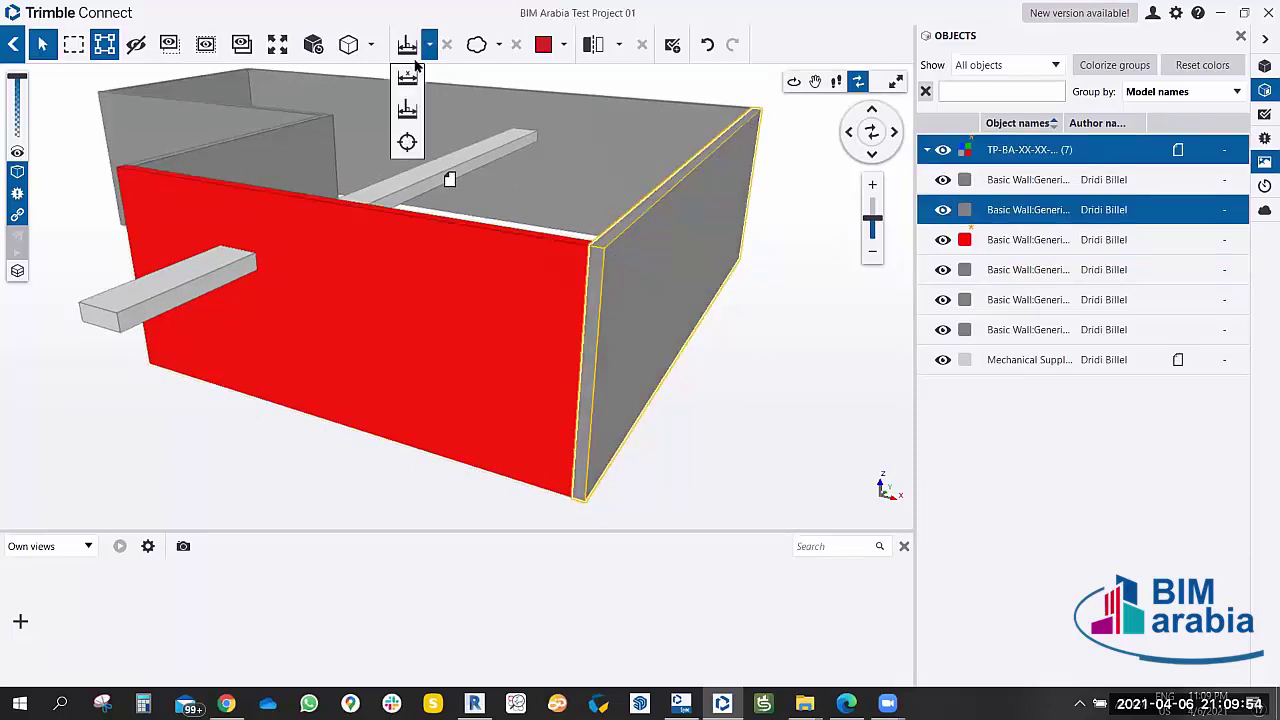
{"action": "left_click", "coordinate": [408, 80]}
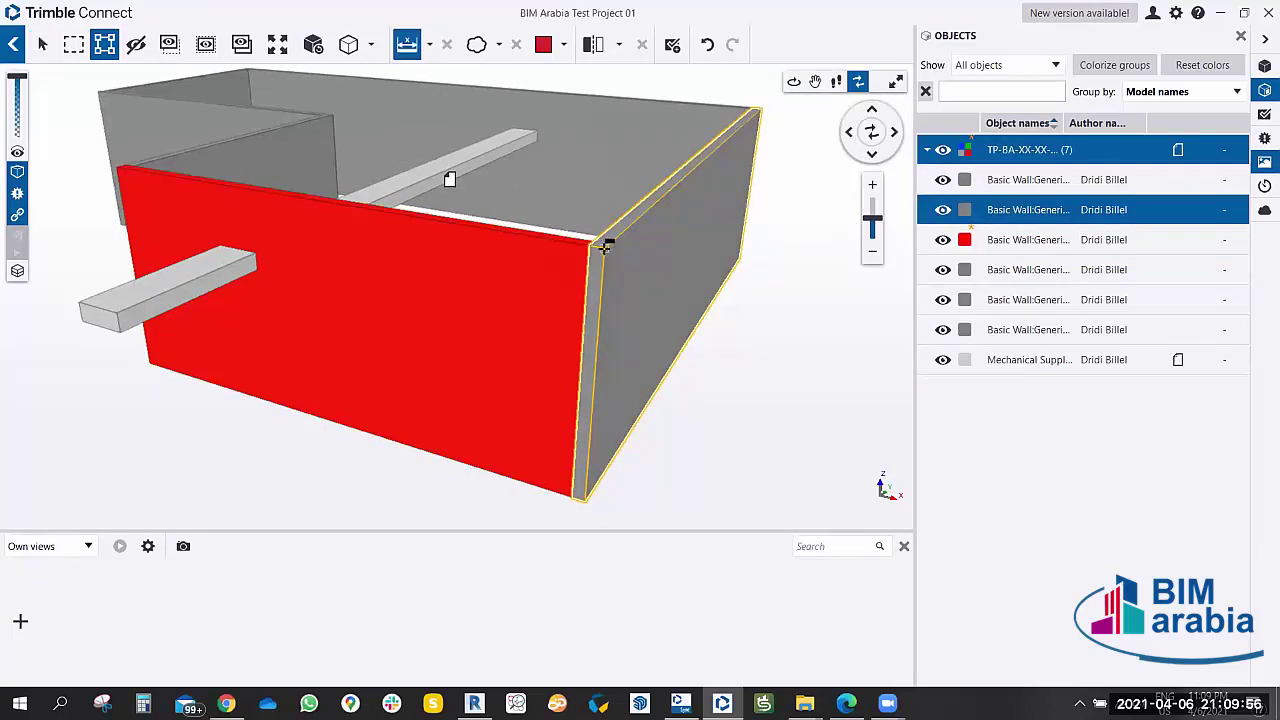
{"action": "left_click", "coordinate": [585, 489]}
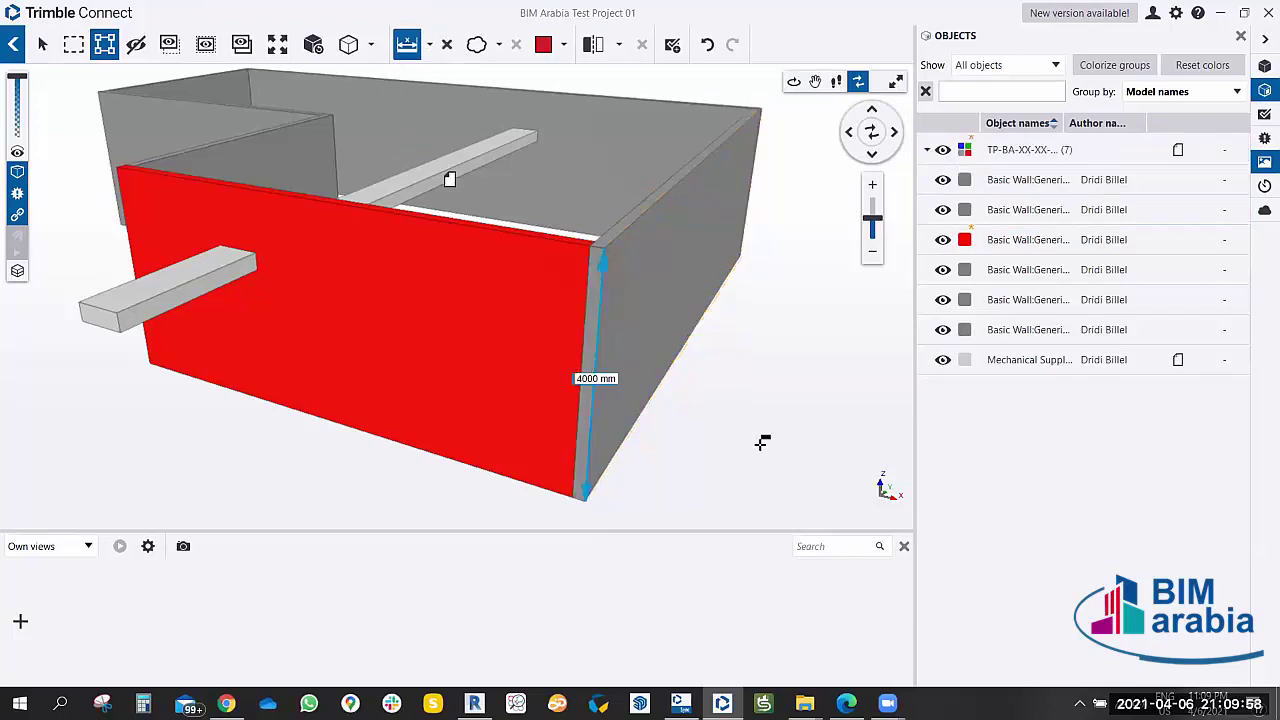
Return the red front wall to its default grey colour.
{"action": "middle_click_drag", "start_coordinate": [699, 442], "coordinate": [739, 452]}
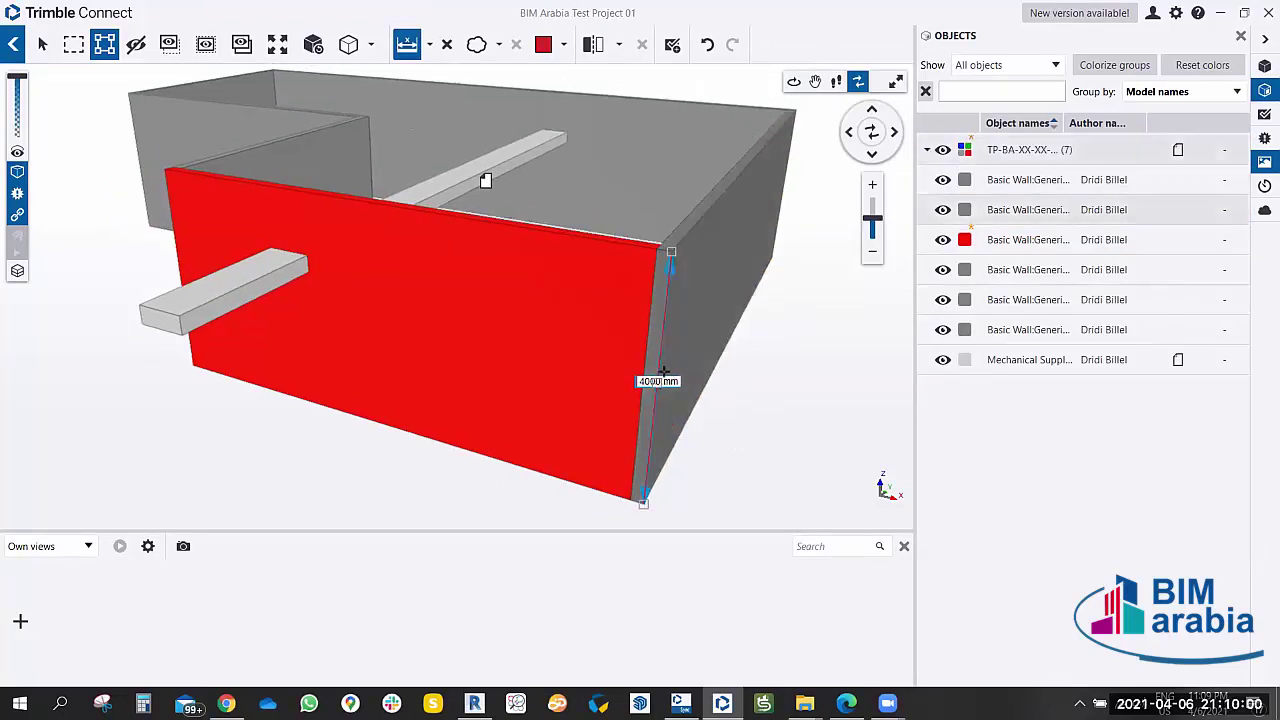
{"action": "middle_click_drag", "start_coordinate": [737, 429], "coordinate": [729, 423]}
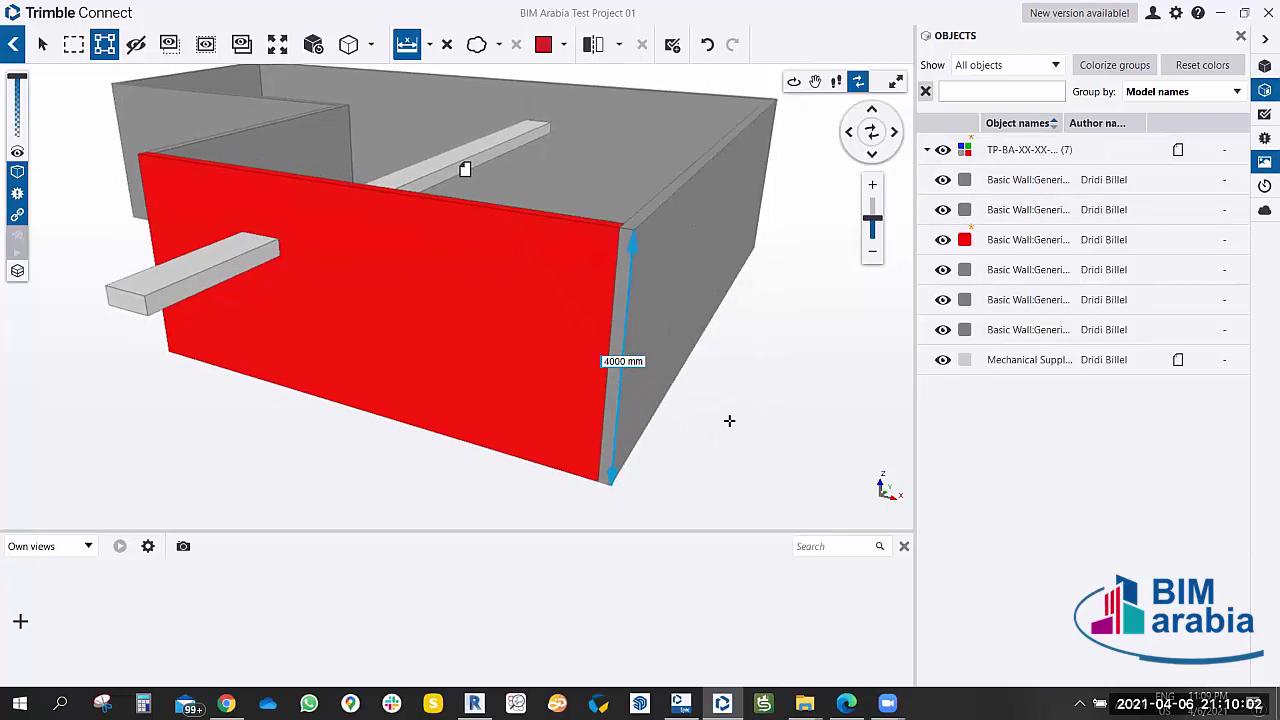
{"action": "left_click", "coordinate": [965, 240]}
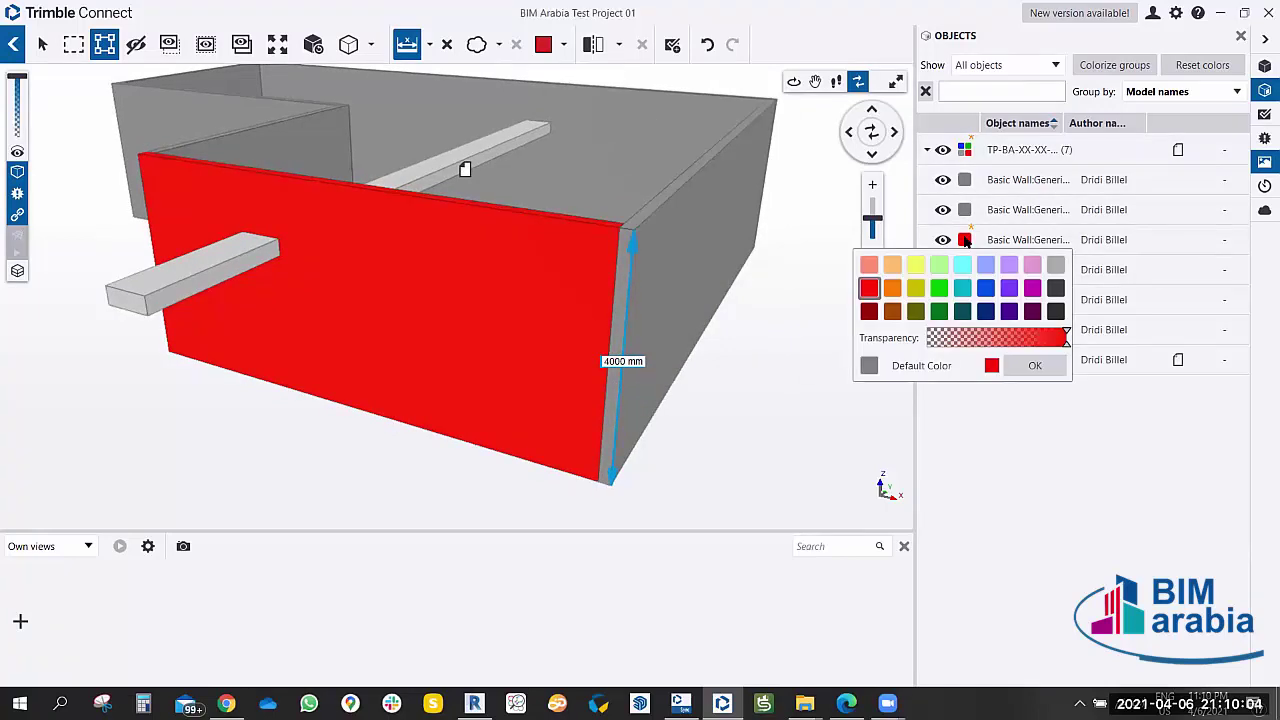
{"action": "left_click", "coordinate": [869, 366]}
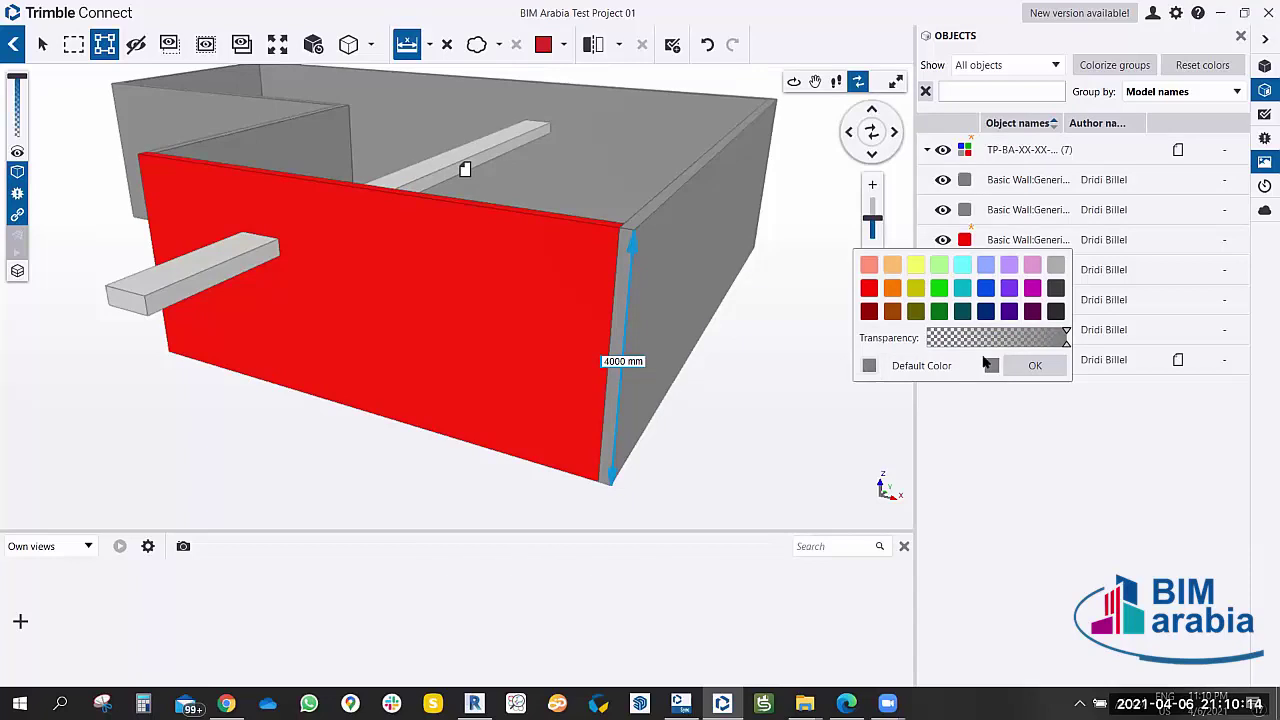
{"action": "left_click", "coordinate": [1033, 364]}
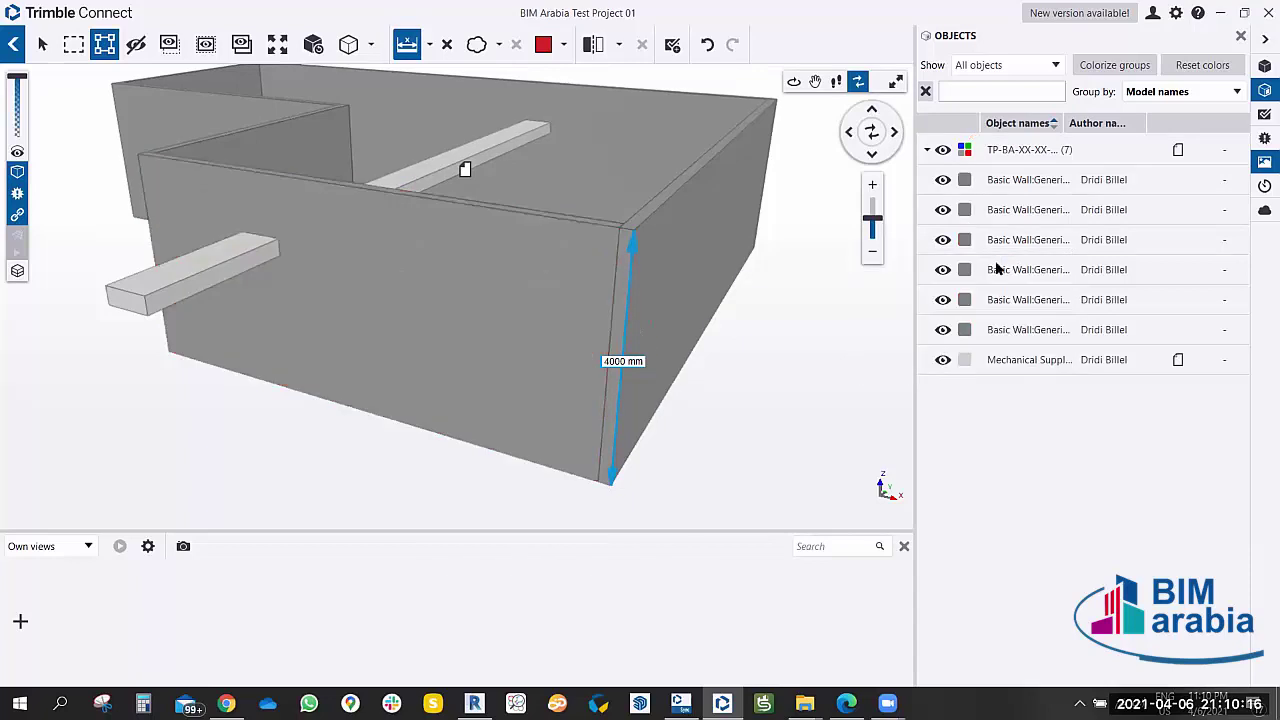
Remove the 4000 mm dimension and bring up the project settings.
{"action": "left_click_drag", "start_coordinate": [791, 434], "coordinate": [626, 366]}
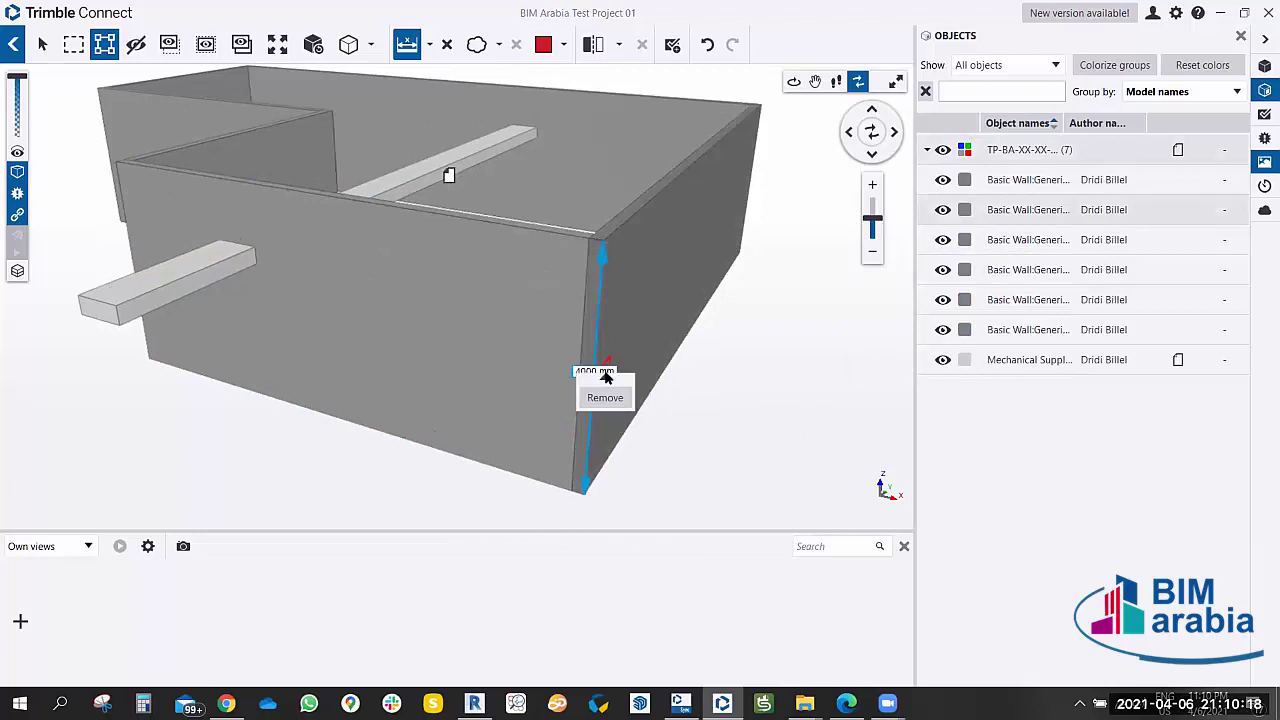
{"action": "left_click", "coordinate": [42, 46]}
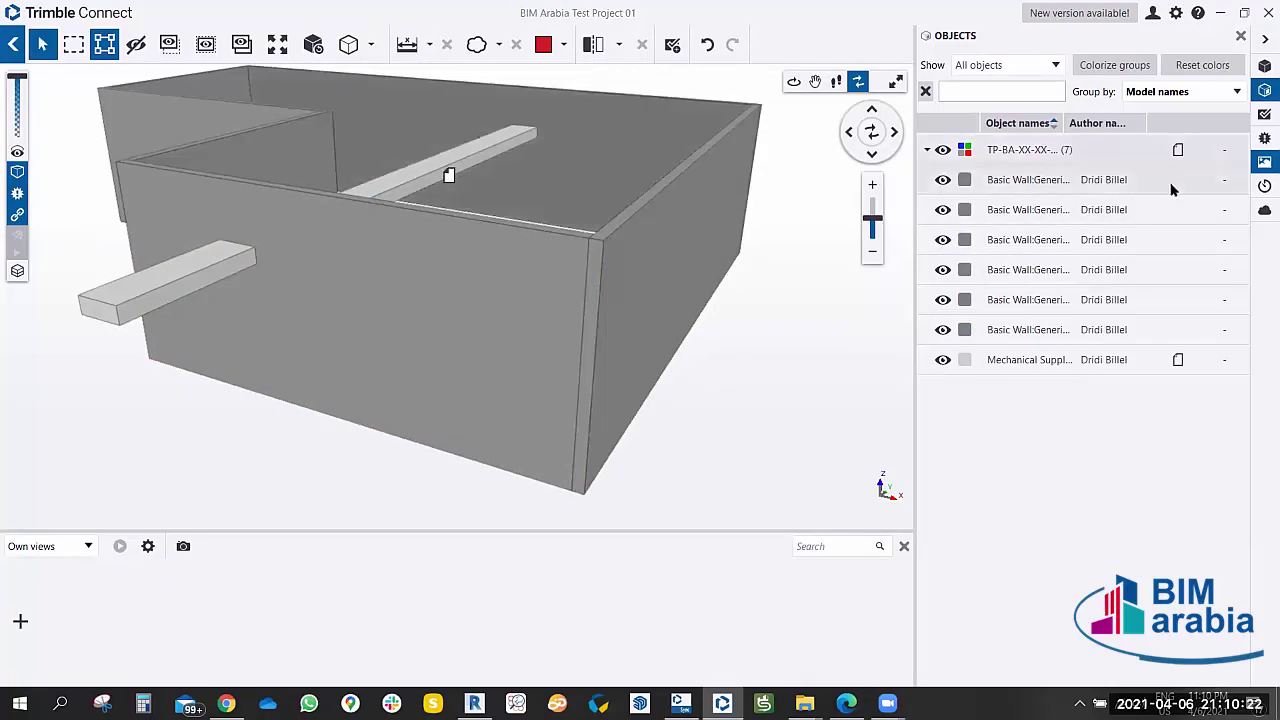
{"action": "left_click", "coordinate": [1176, 14]}
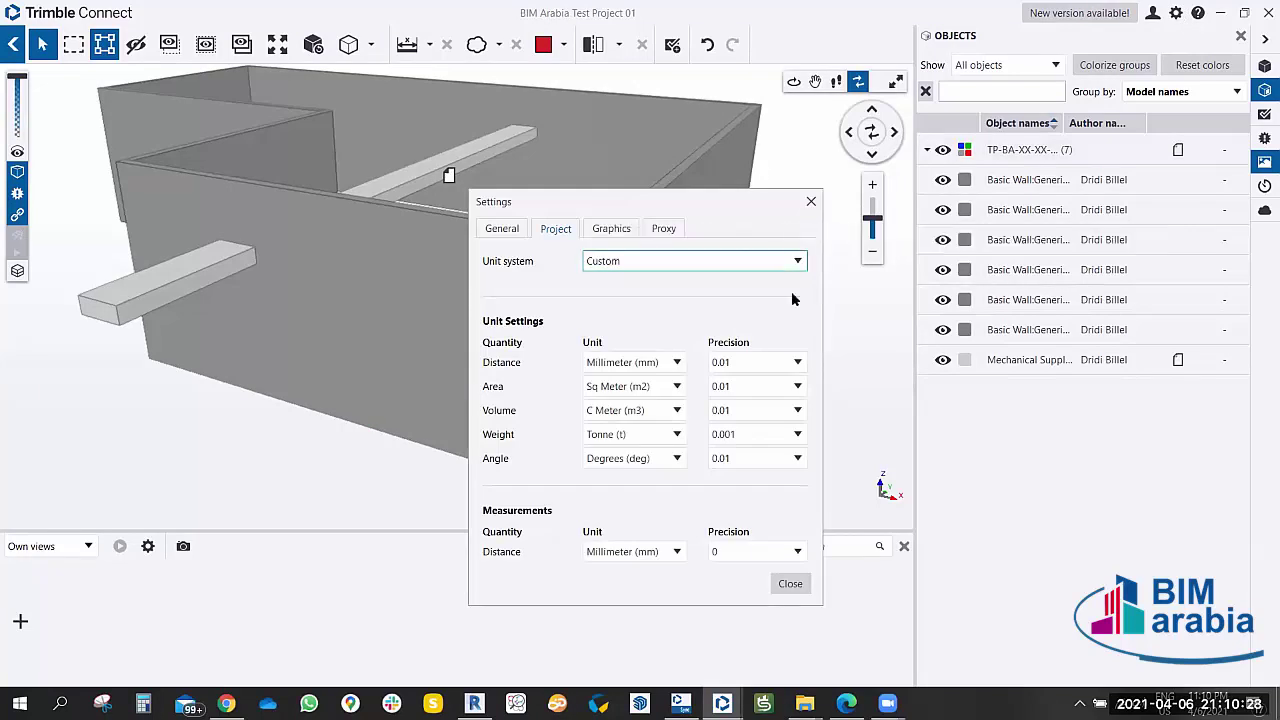
Set the project unit system to Metric with millimetre distances at 0 precision.
{"action": "left_click", "coordinate": [777, 262]}
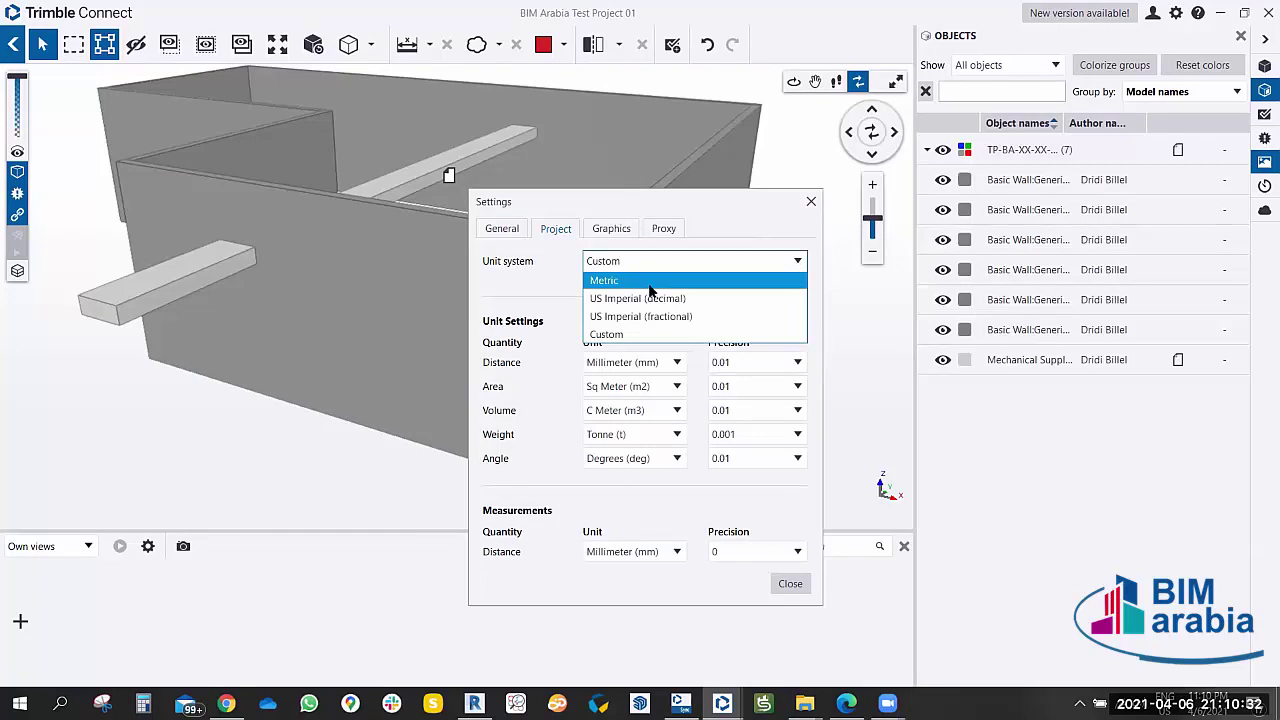
{"action": "left_click", "coordinate": [650, 282]}
{"action": "left_click", "coordinate": [677, 364]}
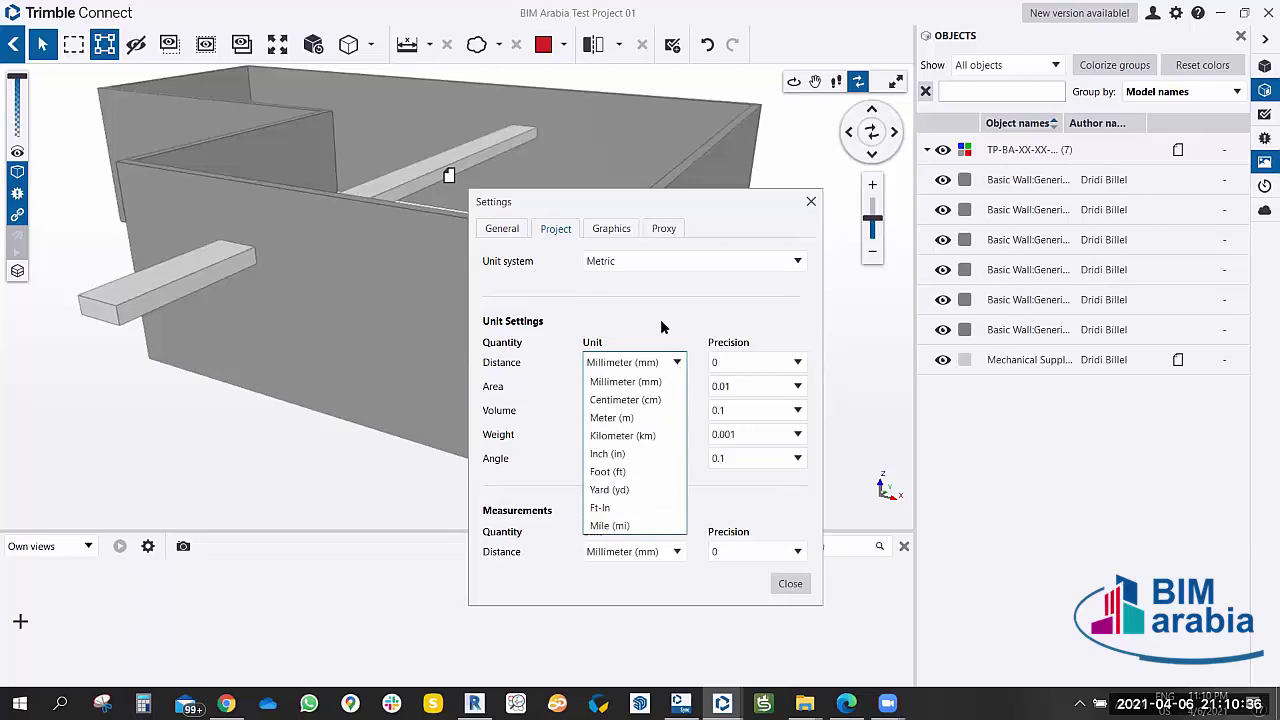
{"action": "left_click", "coordinate": [660, 327]}
{"action": "left_click", "coordinate": [798, 366]}
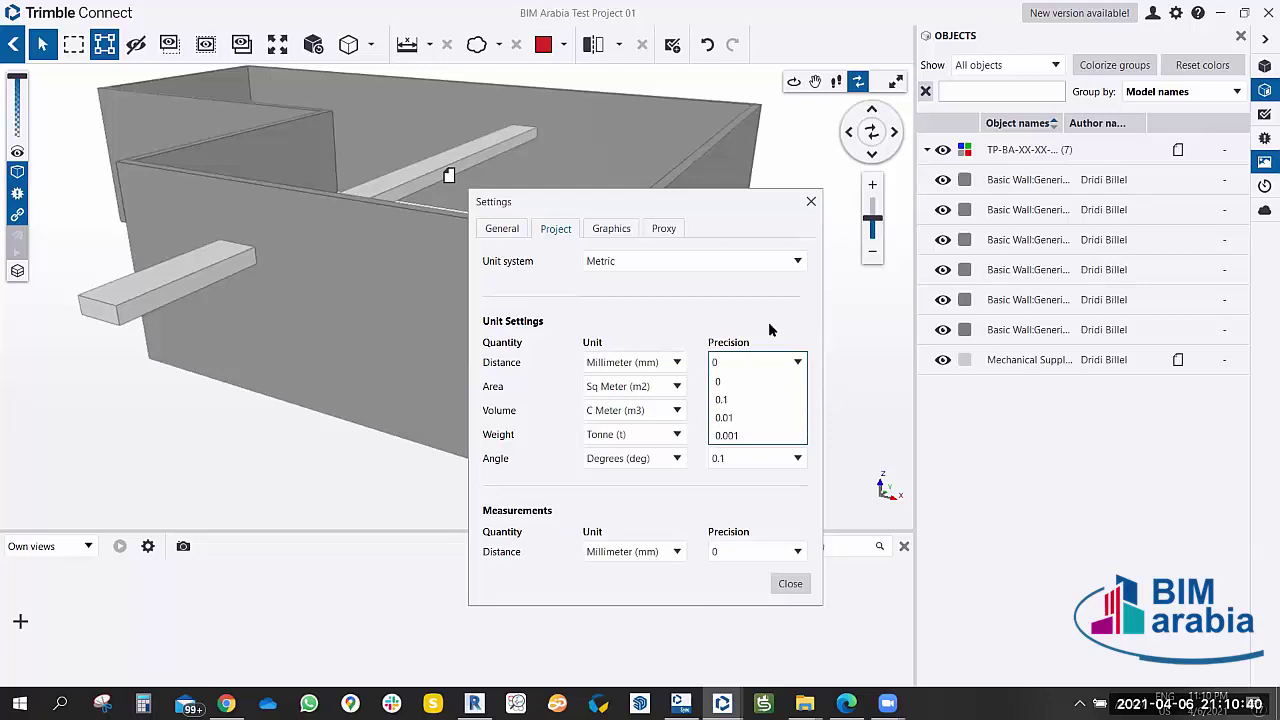
{"action": "left_click", "coordinate": [781, 317]}
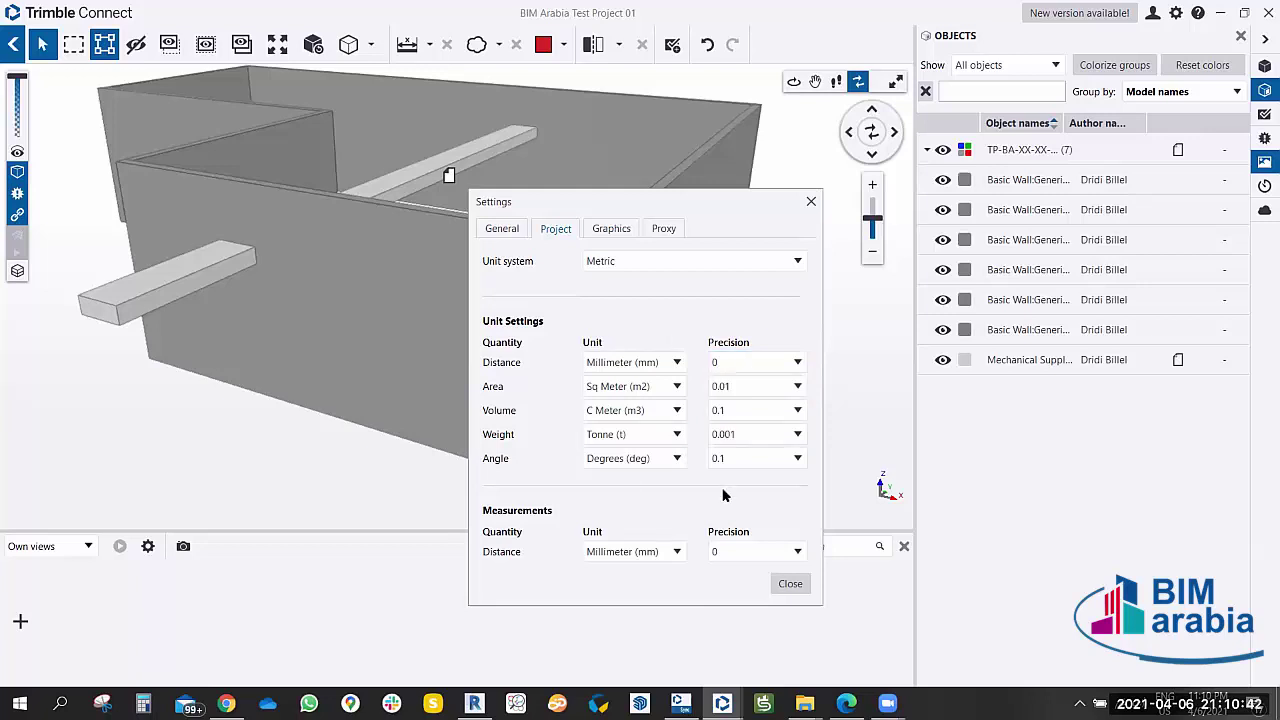
Keep millimetres for measurement distances and show the General settings.
{"action": "left_click", "coordinate": [678, 554]}
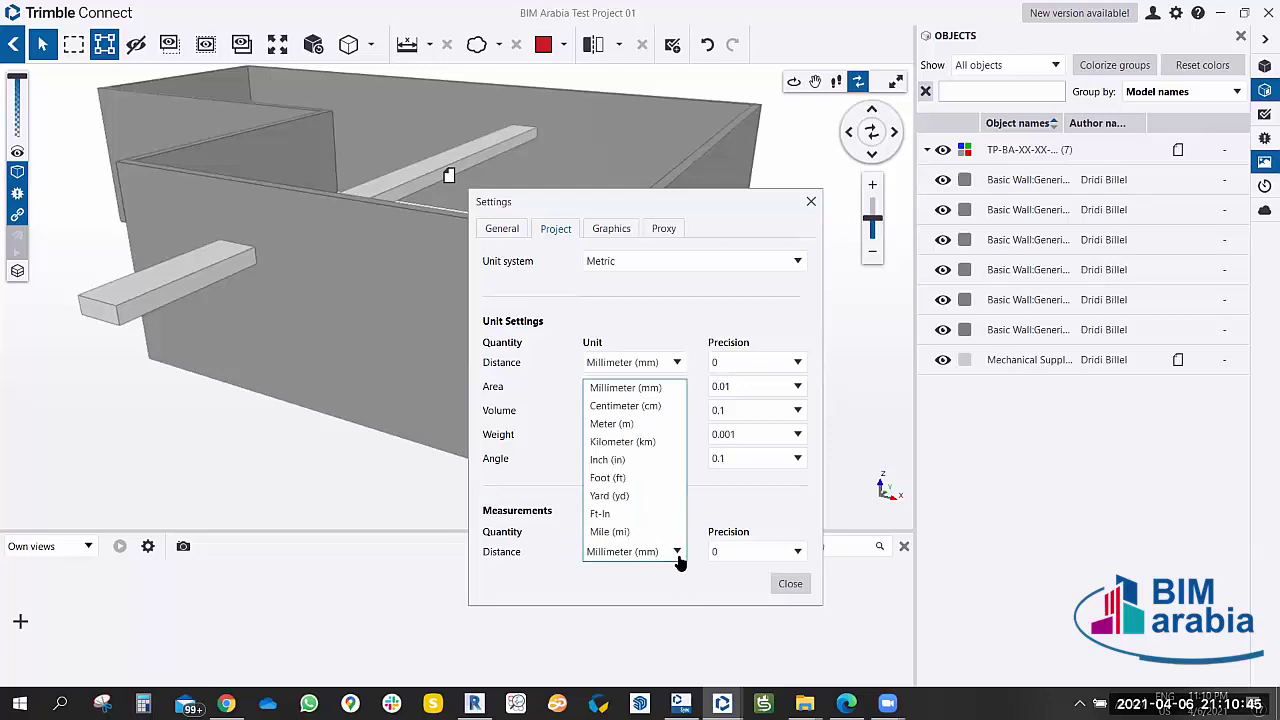
{"action": "left_click", "coordinate": [545, 582]}
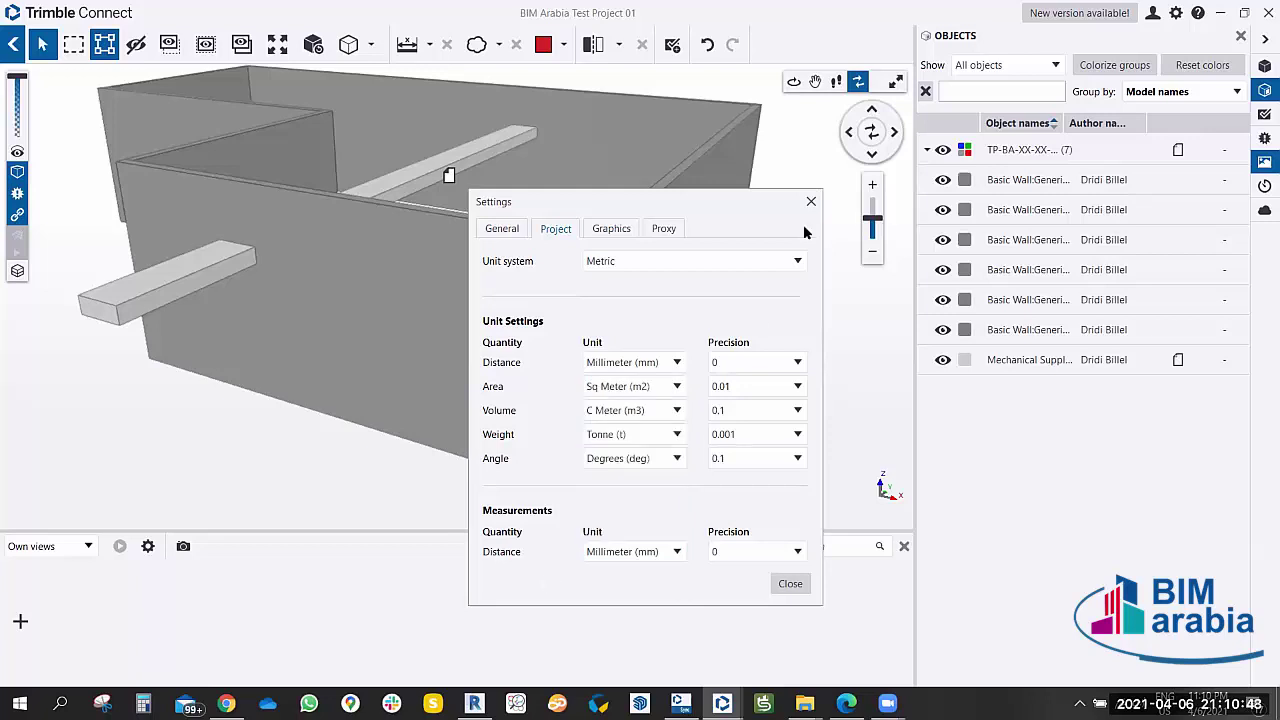
{"action": "left_click", "coordinate": [502, 229]}
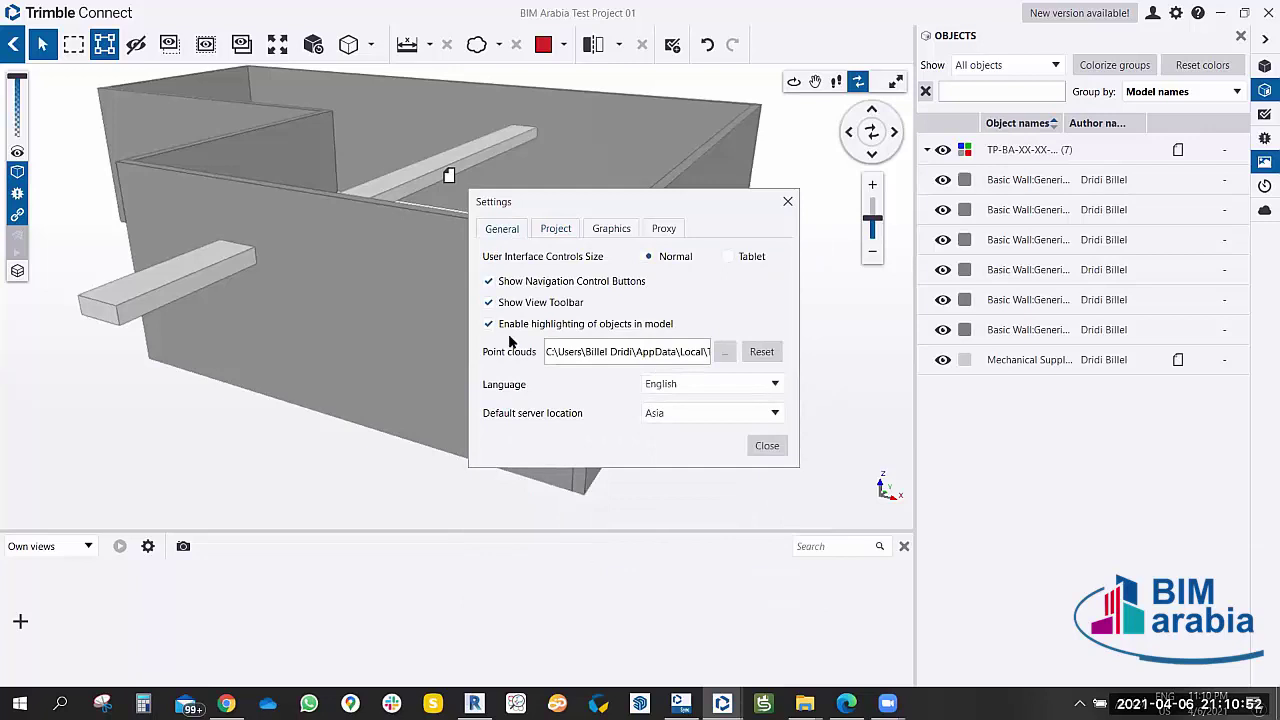
Try Tablet then Normal controls, hide and restore navigation buttons and view toolbar, then close Settings.
{"action": "left_click", "coordinate": [730, 256]}
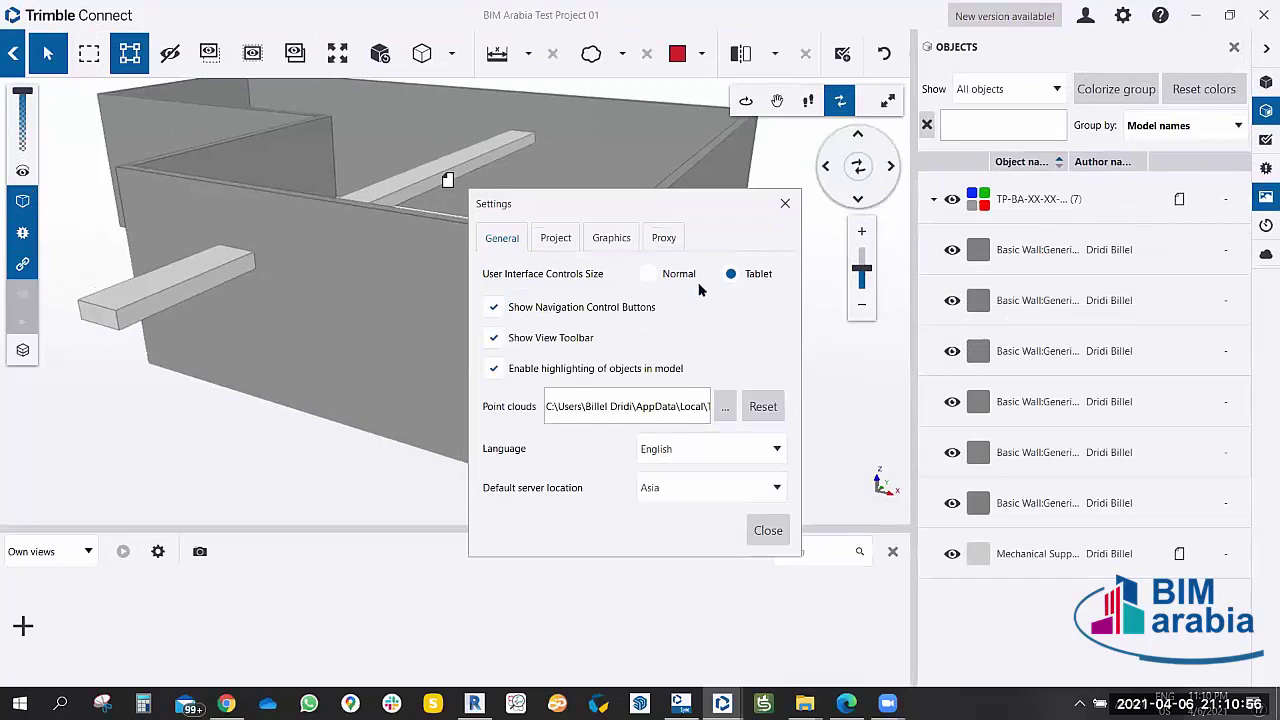
{"action": "left_click", "coordinate": [649, 274]}
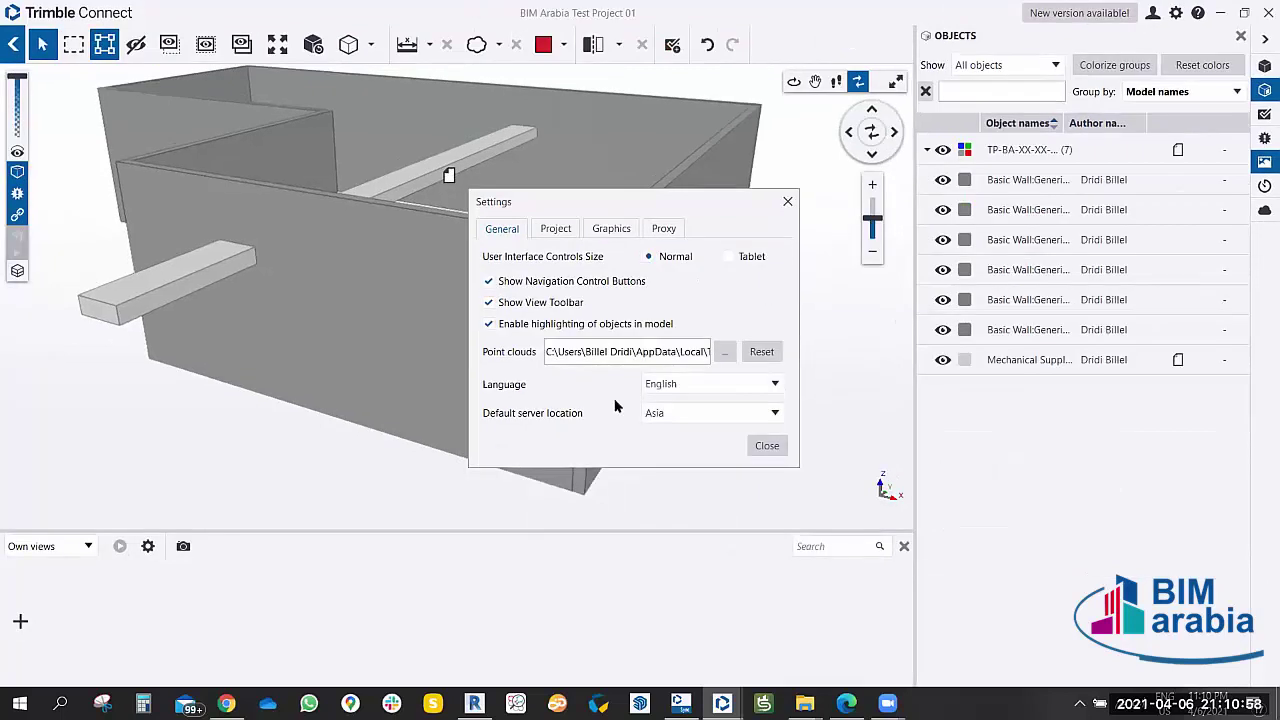
{"action": "left_click", "coordinate": [488, 282]}
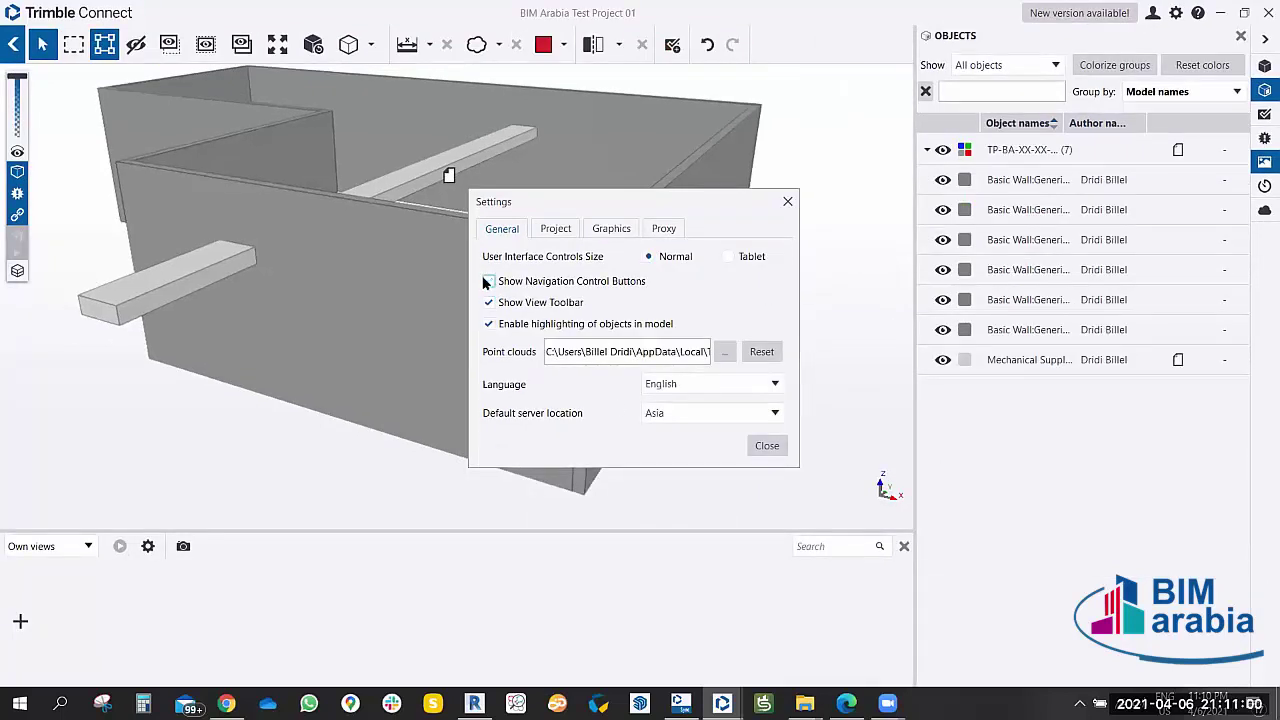
{"action": "left_click", "coordinate": [488, 282]}
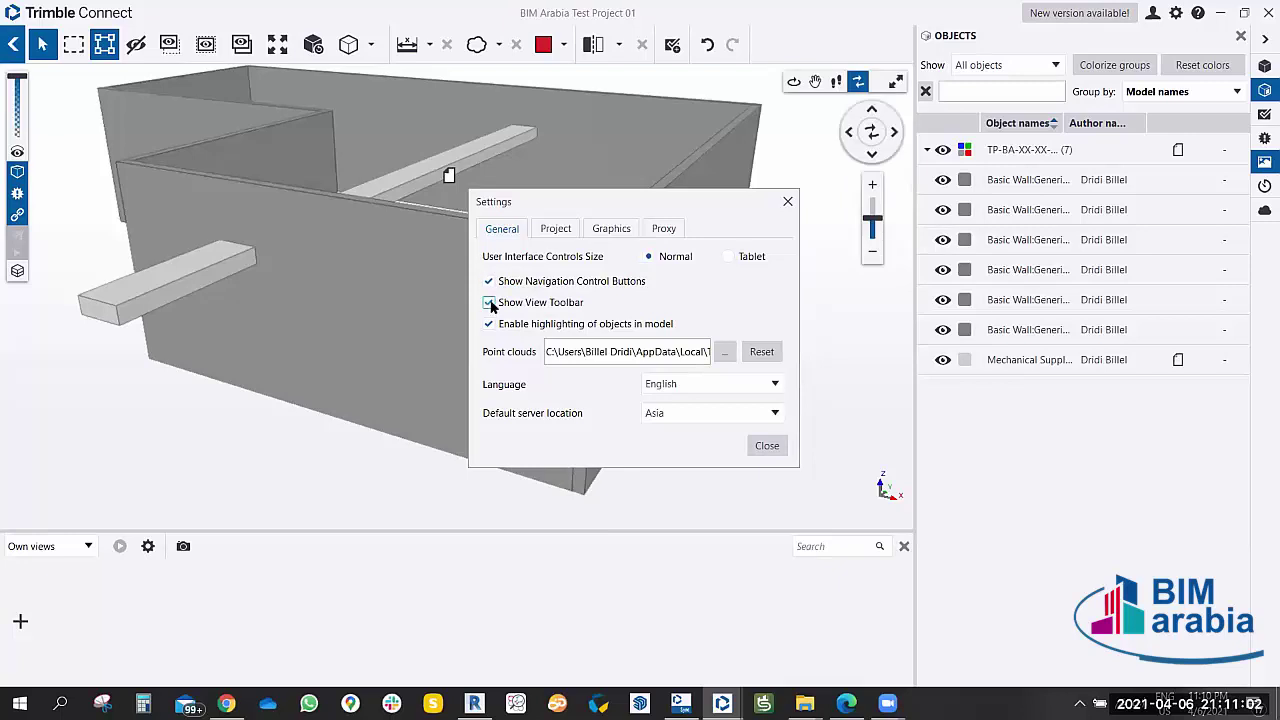
{"action": "left_click", "coordinate": [489, 303]}
{"action": "left_click", "coordinate": [489, 303]}
{"action": "left_click", "coordinate": [790, 203]}
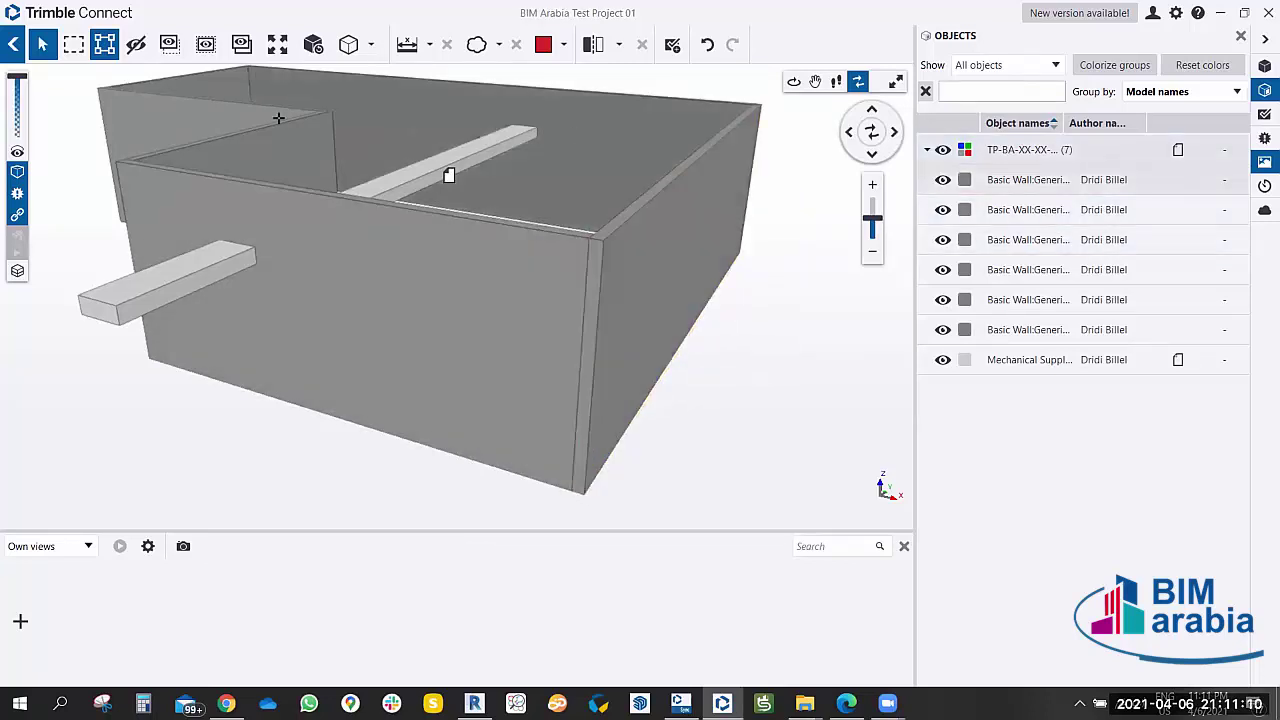
Turn on edge lines in the model rendering settings and view the result.
{"action": "left_click", "coordinate": [1175, 15]}
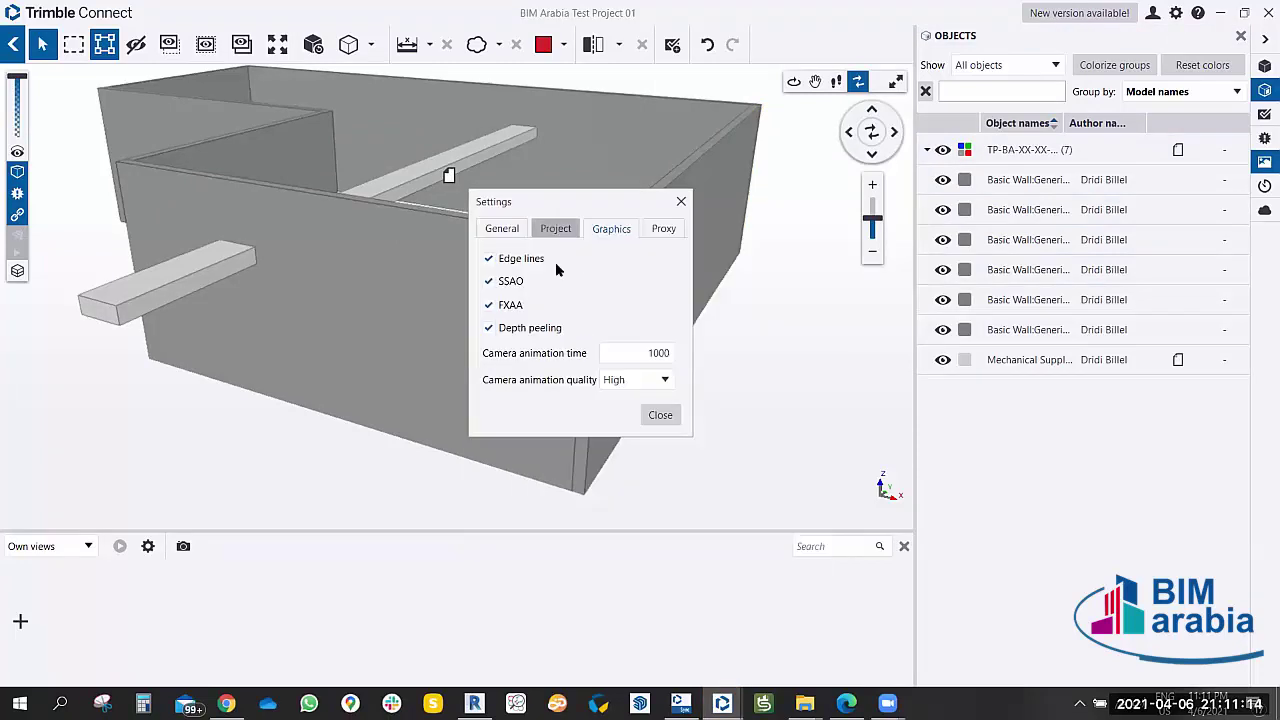
{"action": "left_click", "coordinate": [489, 281]}
{"action": "left_click", "coordinate": [489, 305]}
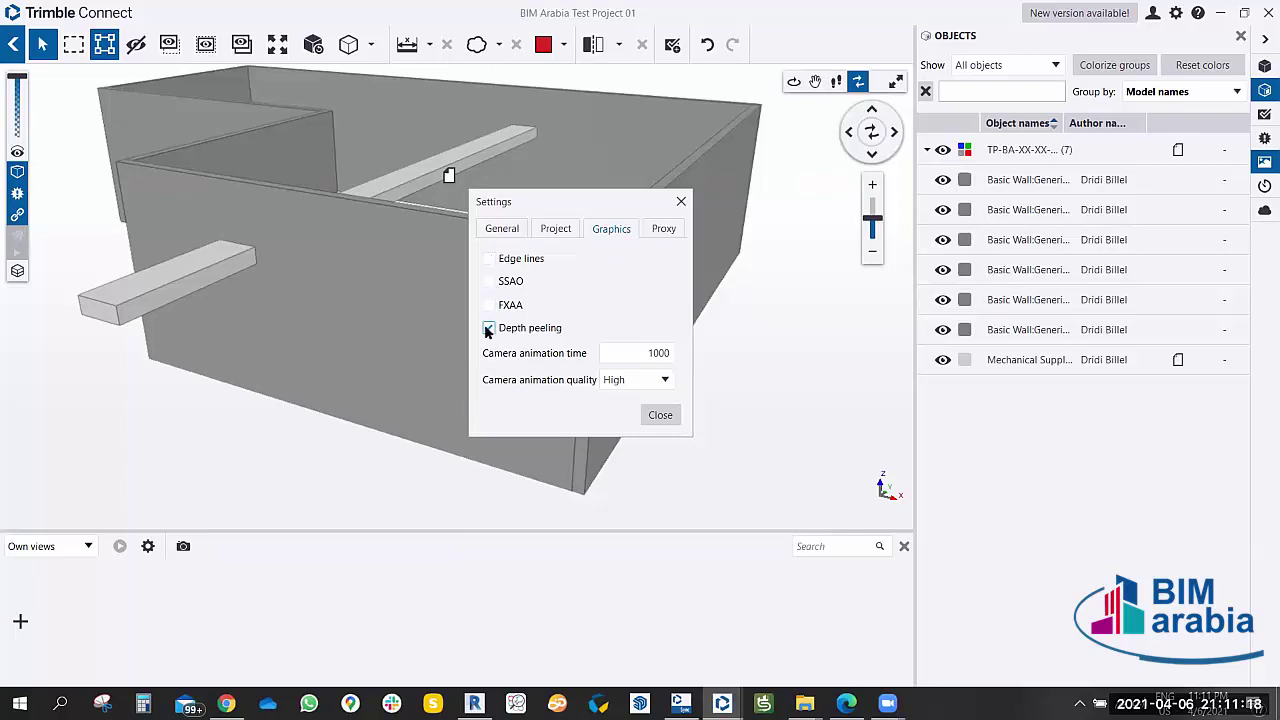
{"action": "left_click", "coordinate": [489, 328]}
{"action": "left_click", "coordinate": [681, 201]}
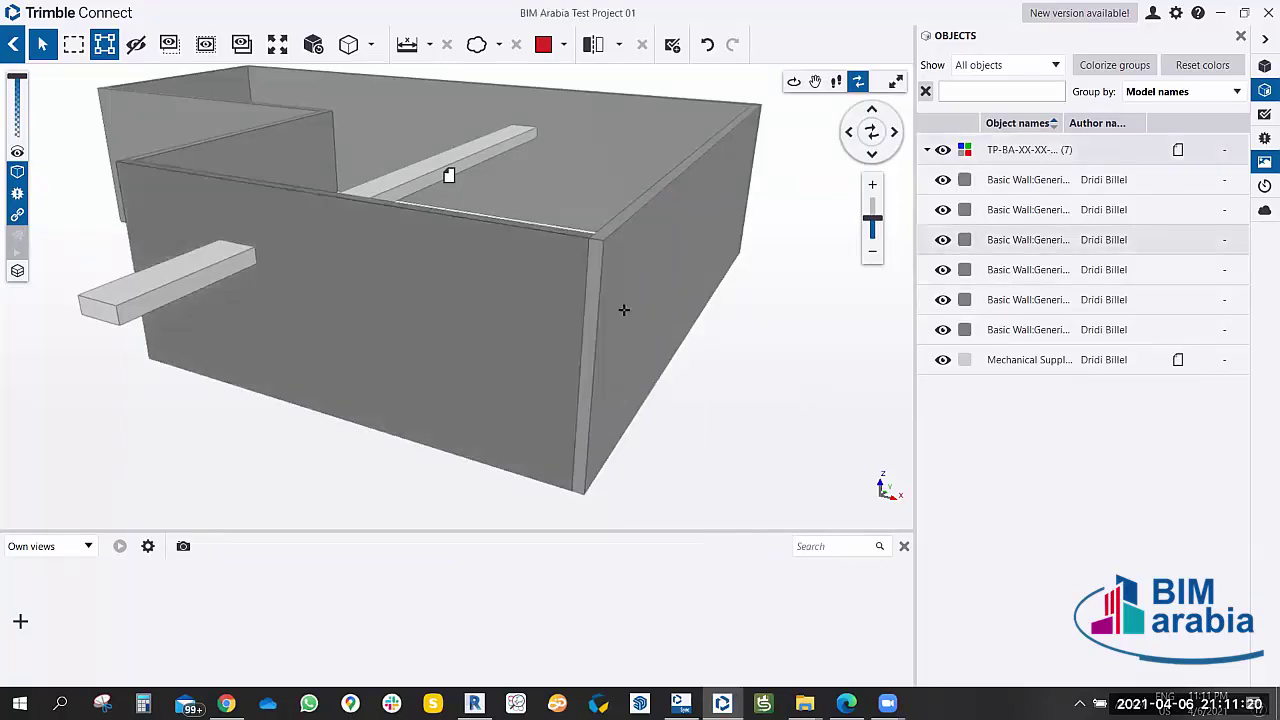
Keep camera animation quality at High with a 1000 animation time.
{"action": "left_click", "coordinate": [1176, 13]}
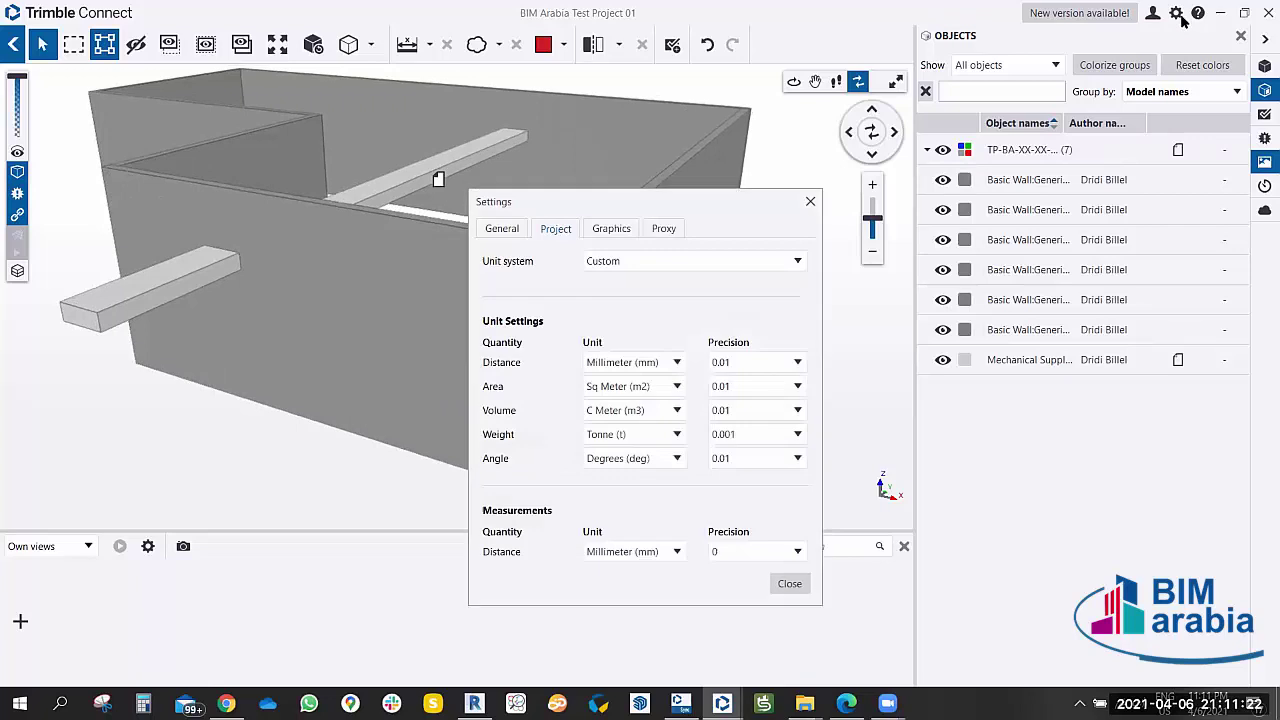
{"action": "left_click", "coordinate": [611, 228]}
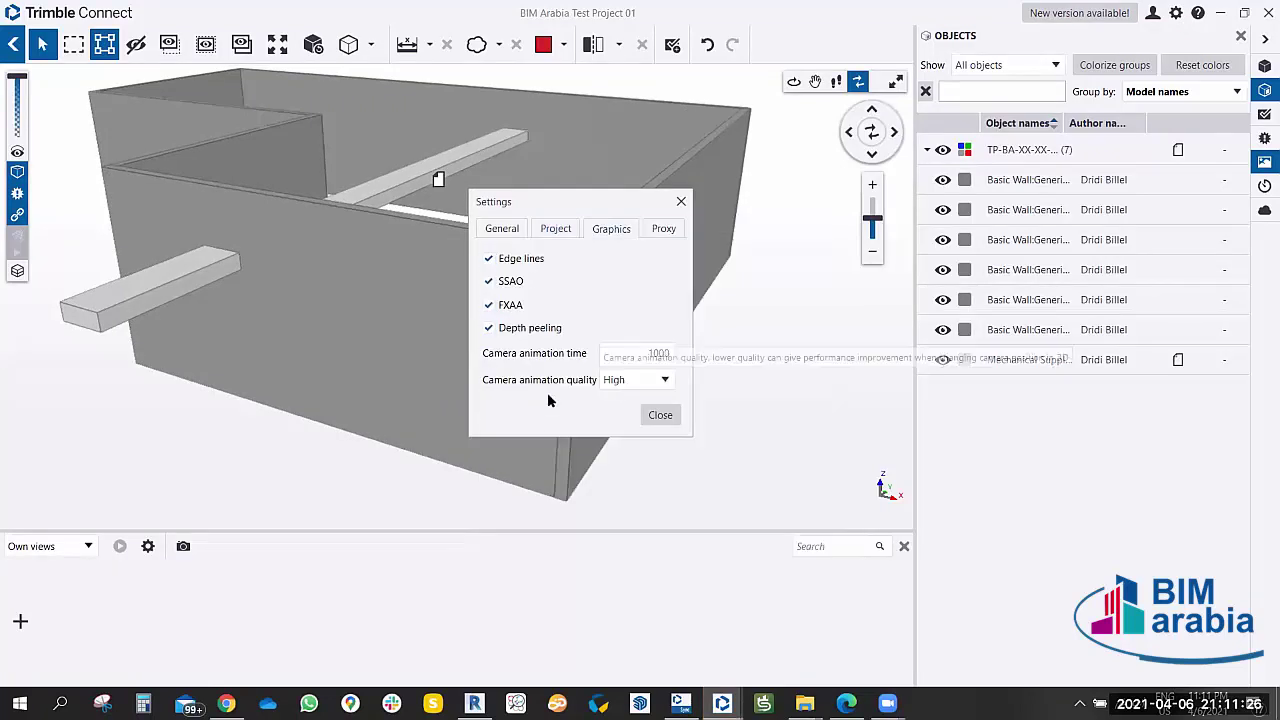
{"action": "left_click", "coordinate": [664, 382]}
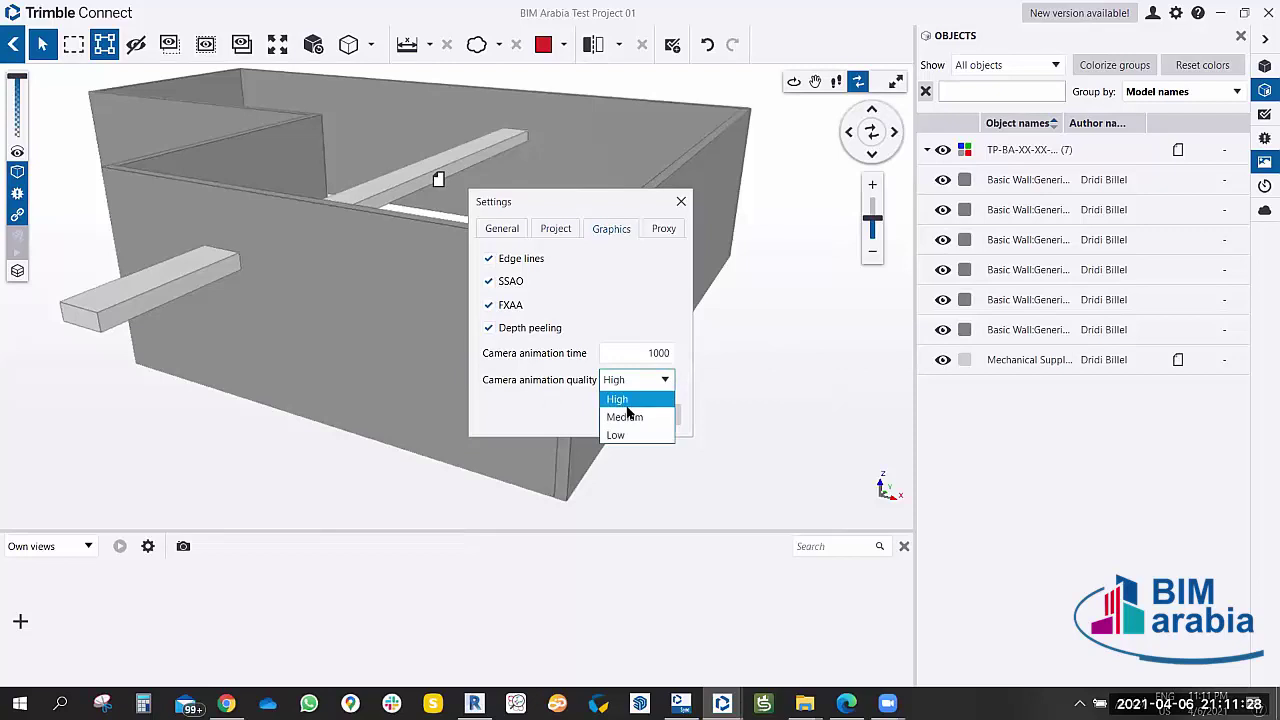
{"action": "left_click", "coordinate": [617, 399]}
{"action": "double_click", "coordinate": [655, 353]}
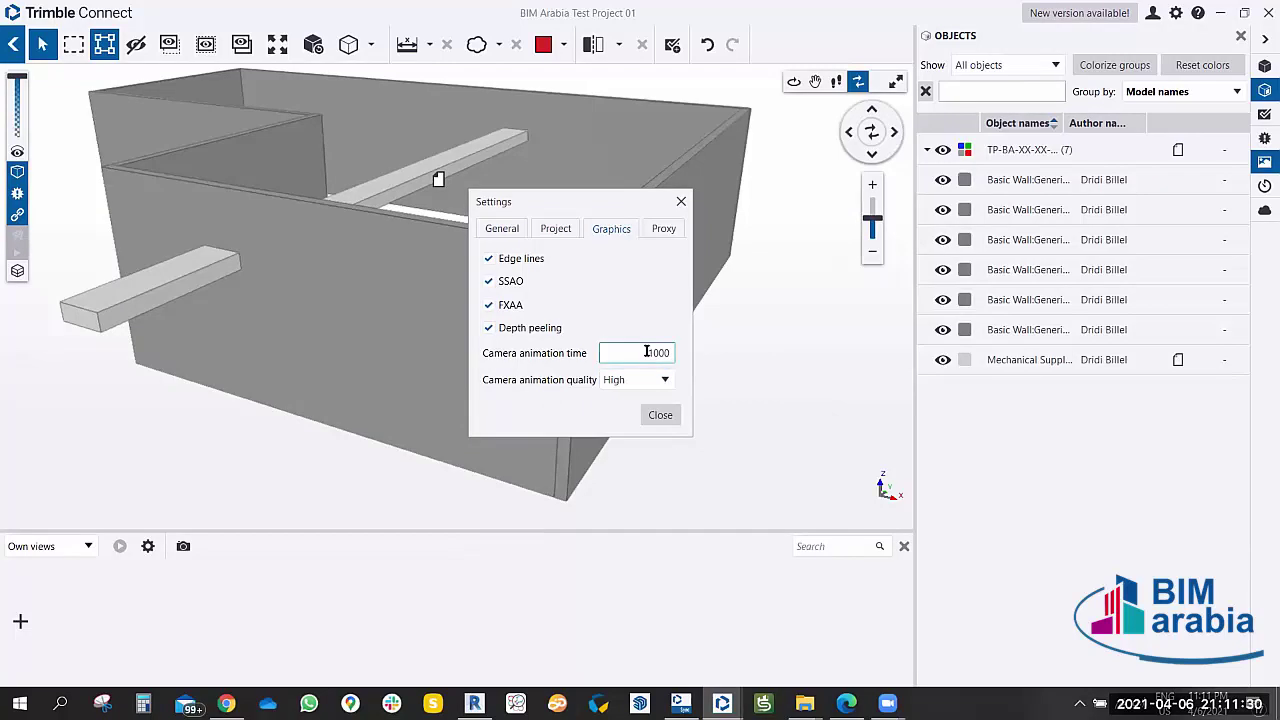
Leave the proxy server disabled, close Settings, and orbit to show the right wall.
{"action": "left_click", "coordinate": [655, 232]}
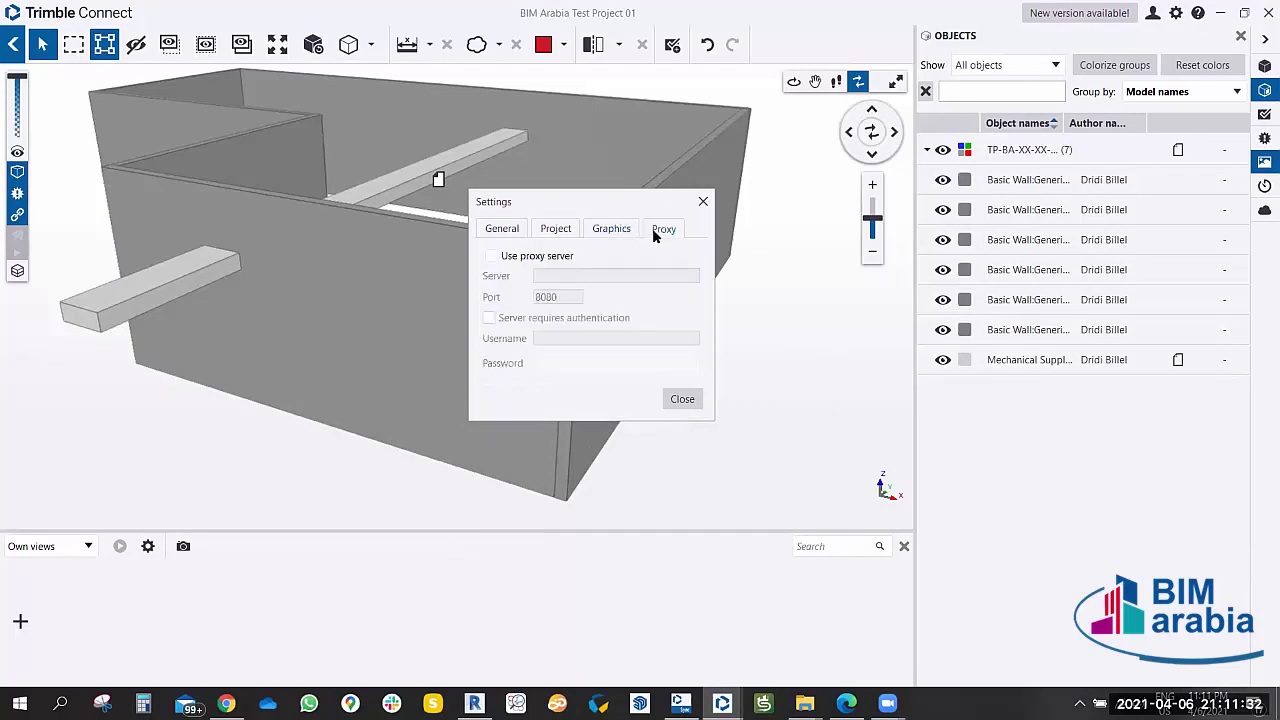
{"action": "left_click", "coordinate": [492, 257]}
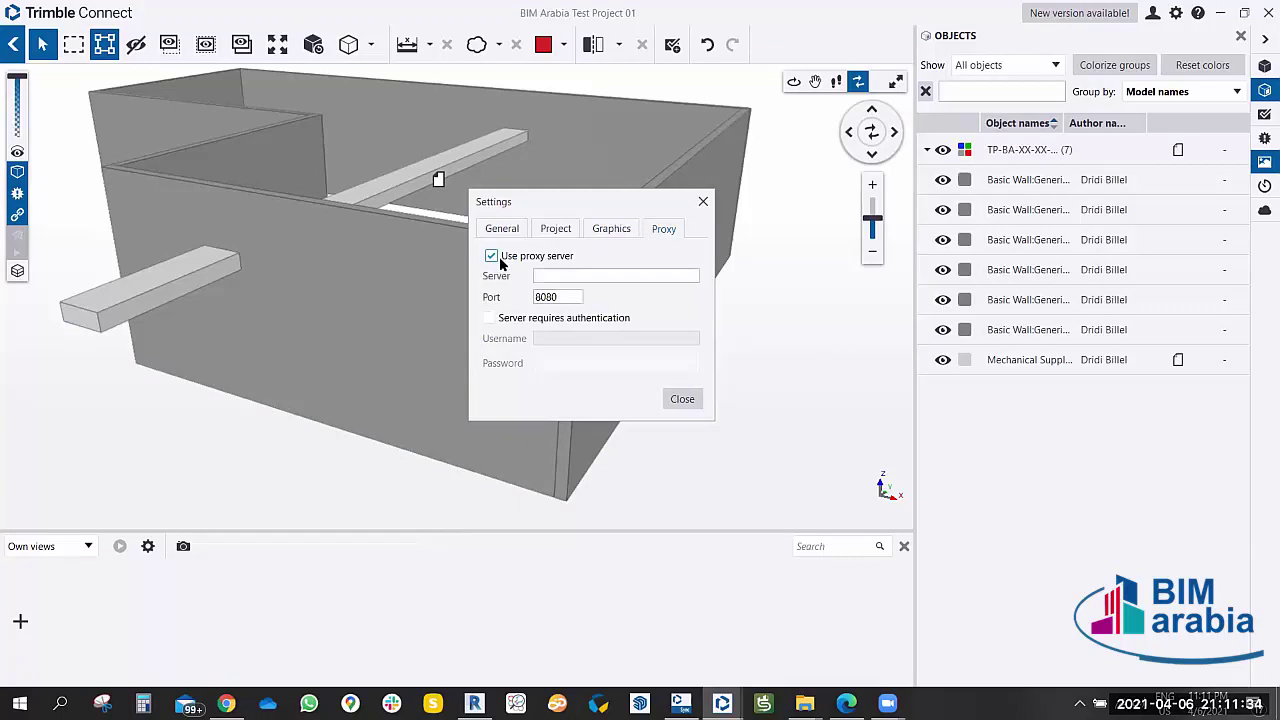
{"action": "left_click", "coordinate": [492, 257]}
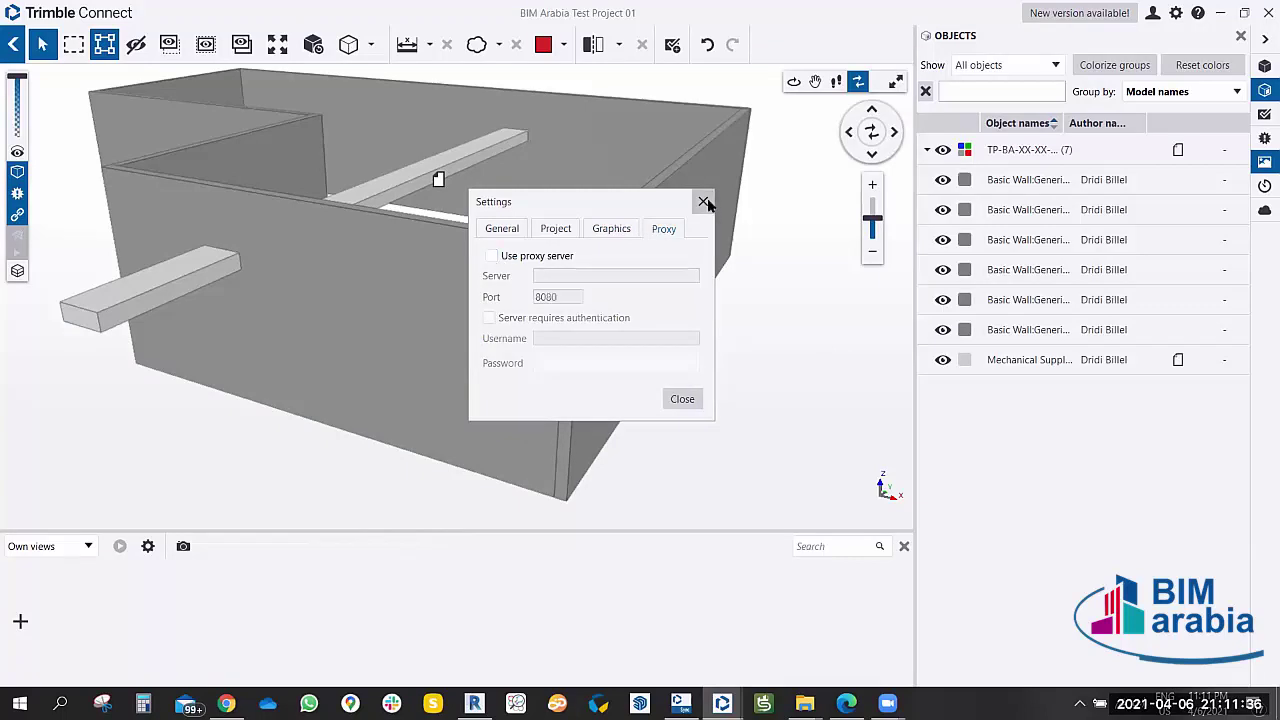
{"action": "left_click", "coordinate": [510, 230]}
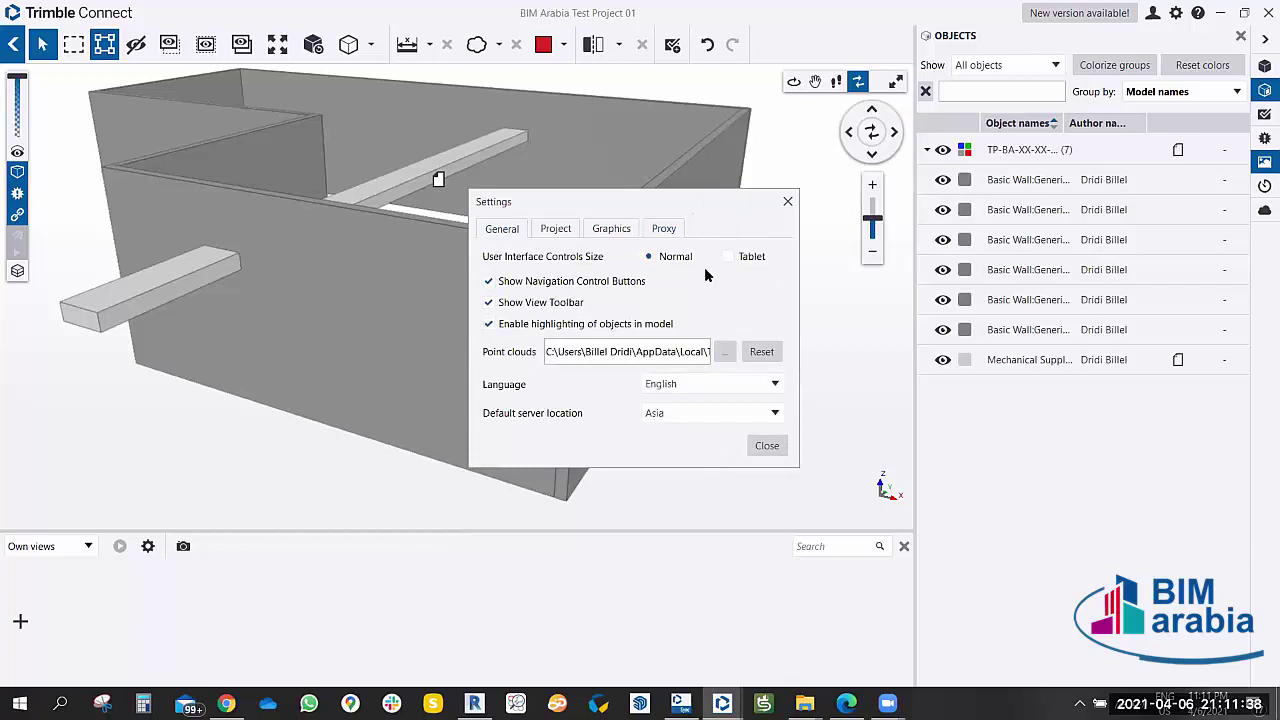
{"action": "left_click", "coordinate": [787, 201]}
{"action": "left_click_drag", "start_coordinate": [777, 314], "coordinate": [797, 326]}
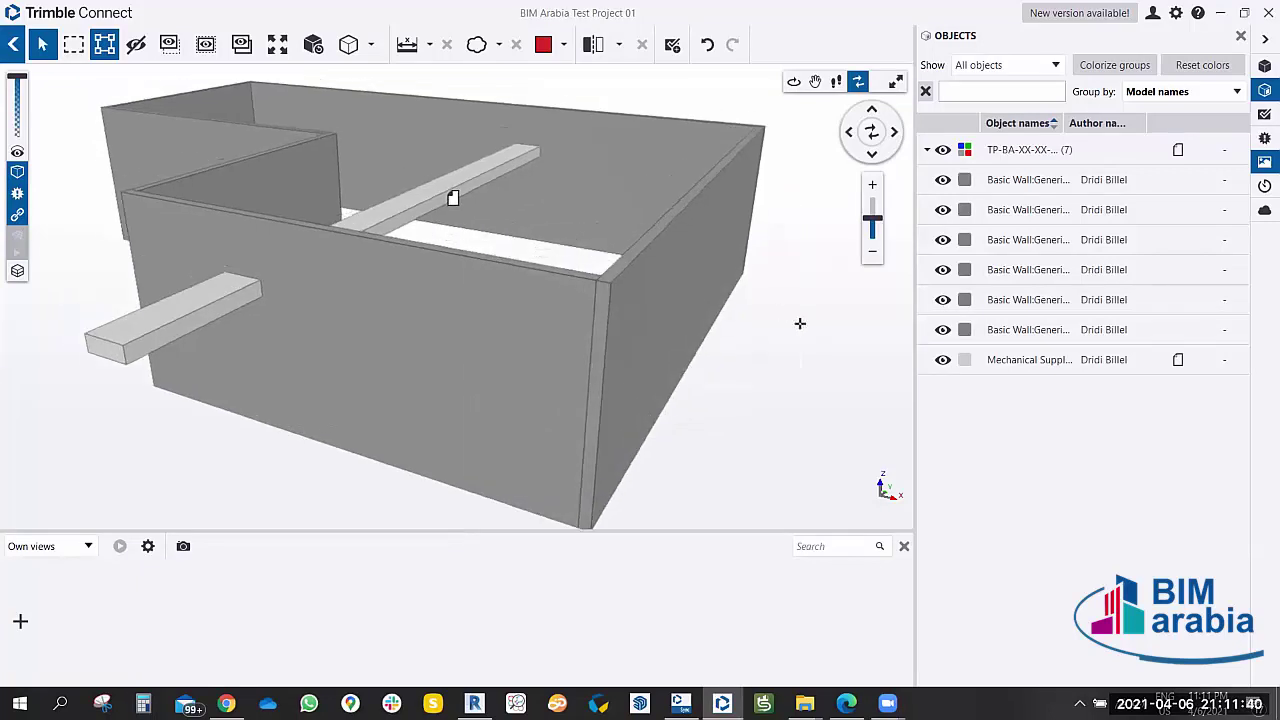
Find Rectangular Duct under Mechanical Supply Air 1 in the model tree, hiding and reshowing it.
{"action": "left_click", "coordinate": [1265, 67]}
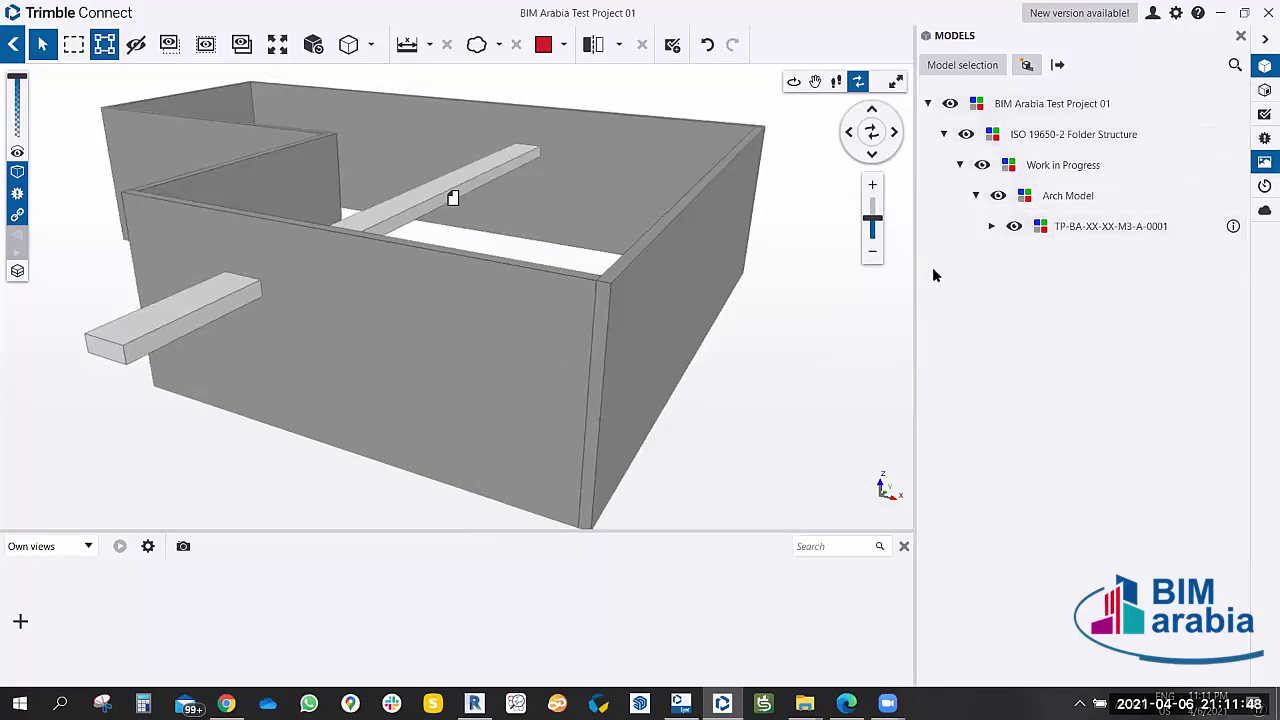
{"action": "left_click", "coordinate": [991, 226]}
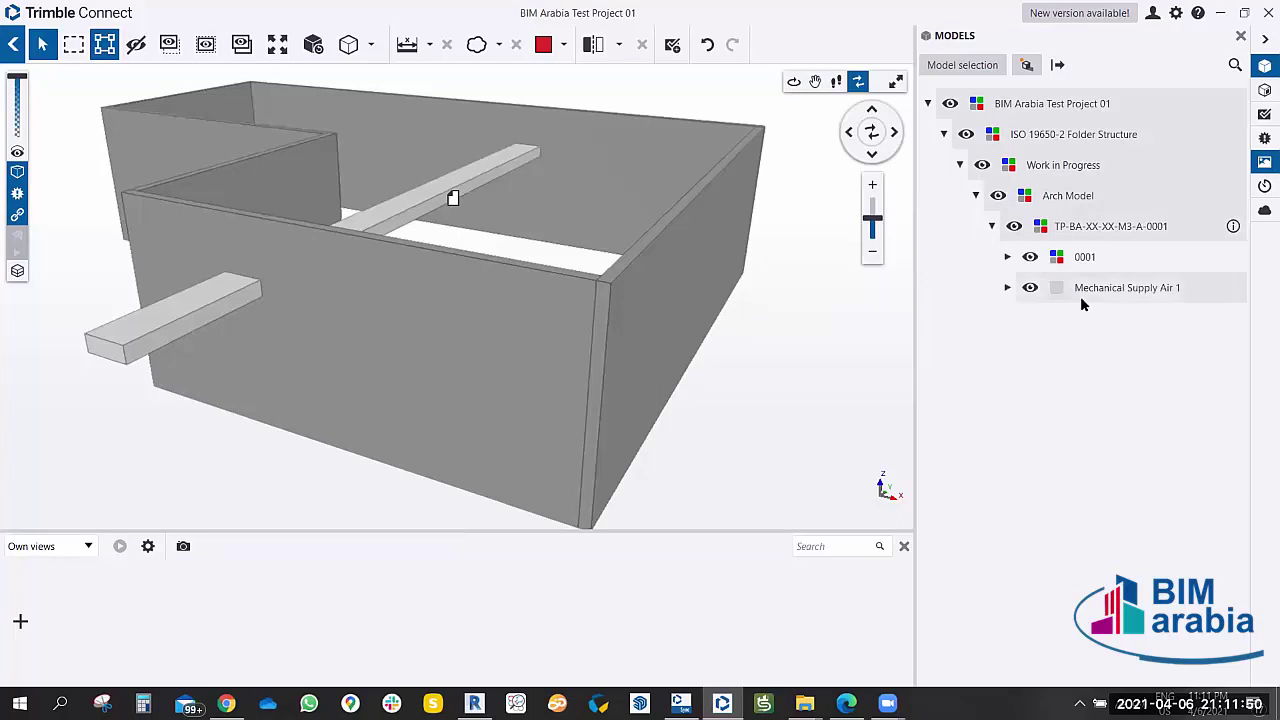
{"action": "left_click", "coordinate": [1006, 288]}
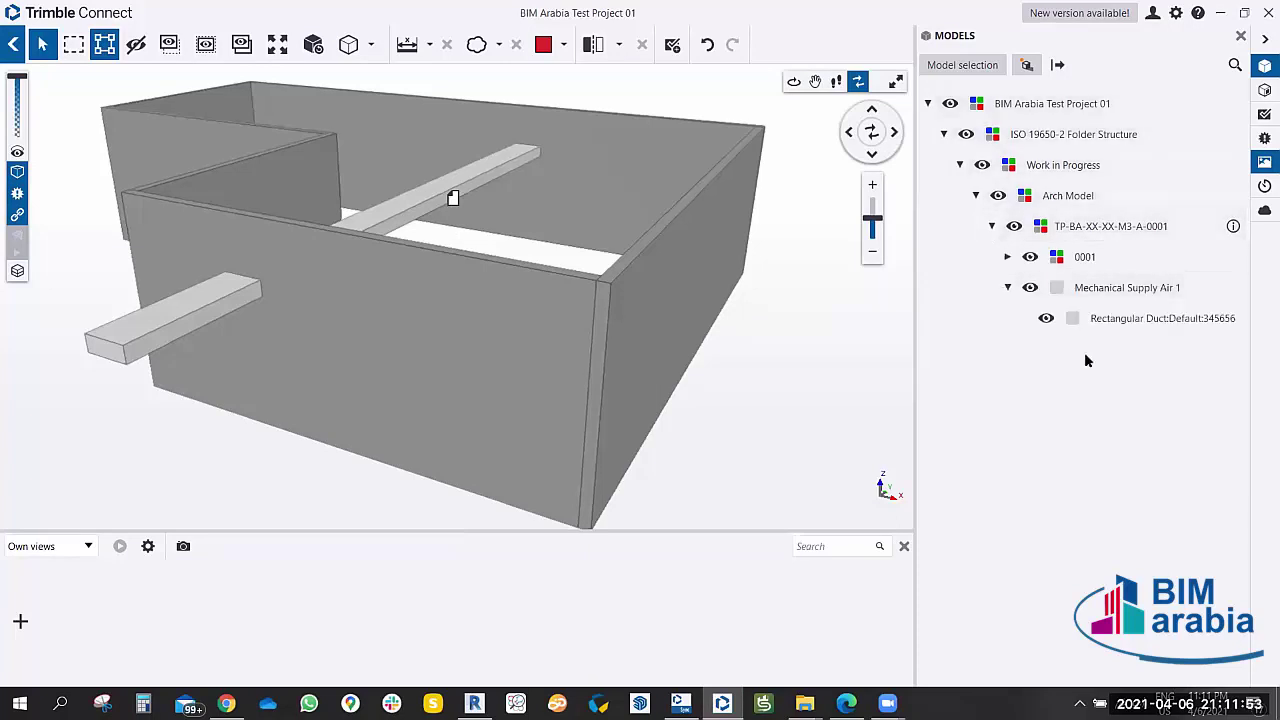
{"action": "left_click", "coordinate": [1130, 320]}
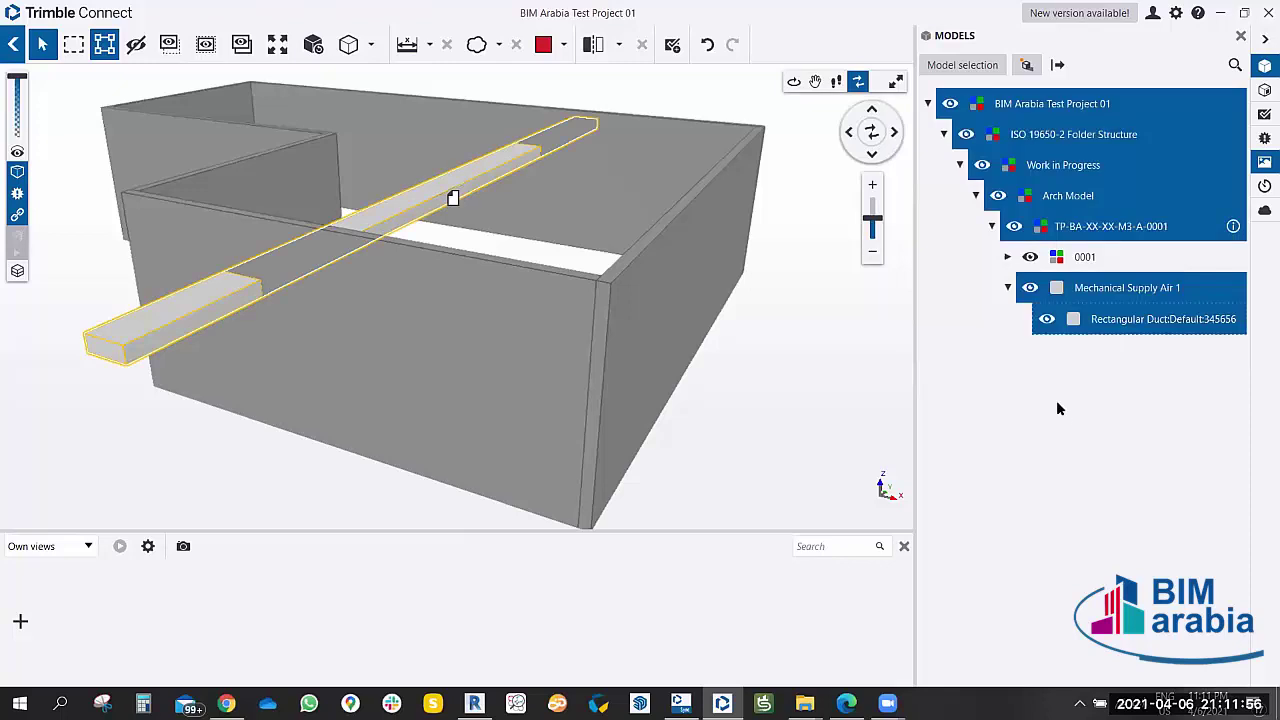
{"action": "left_click", "coordinate": [1047, 320]}
{"action": "left_click", "coordinate": [1047, 320]}
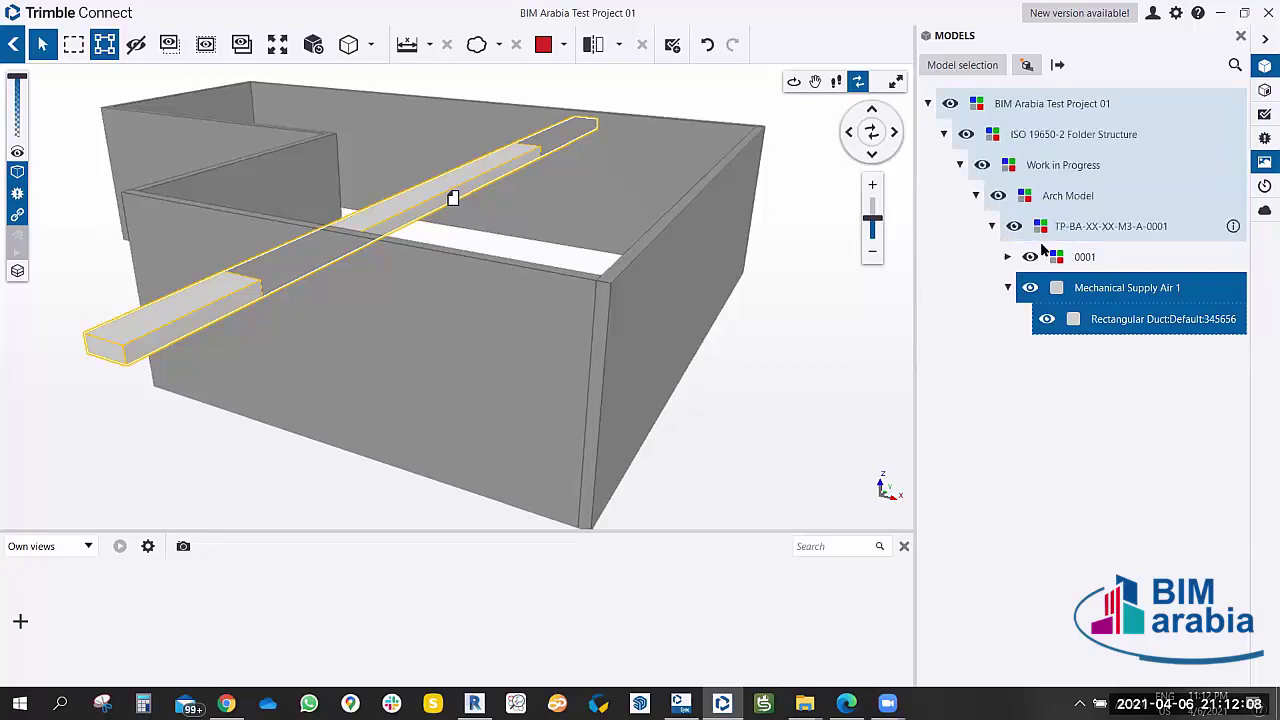
Select the walls under 0001 Default, reselect the duct, and return to Objects.
{"action": "left_click", "coordinate": [1008, 257]}
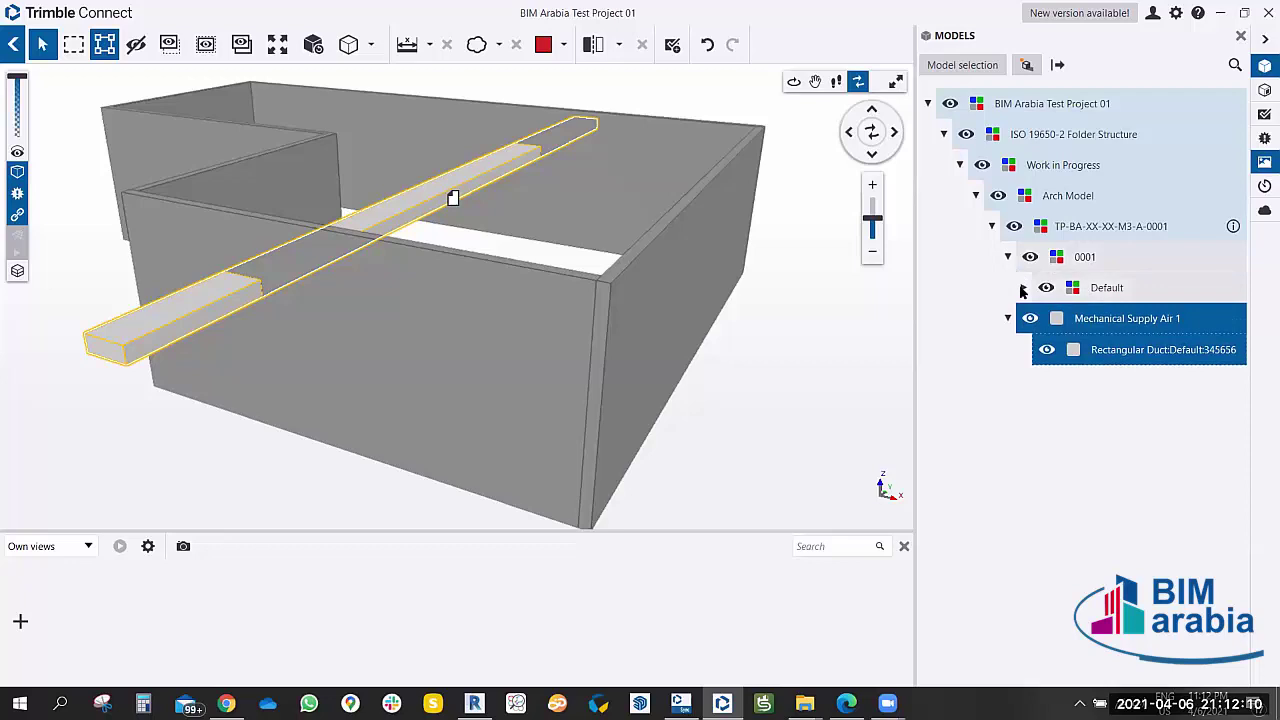
{"action": "left_click", "coordinate": [1100, 289]}
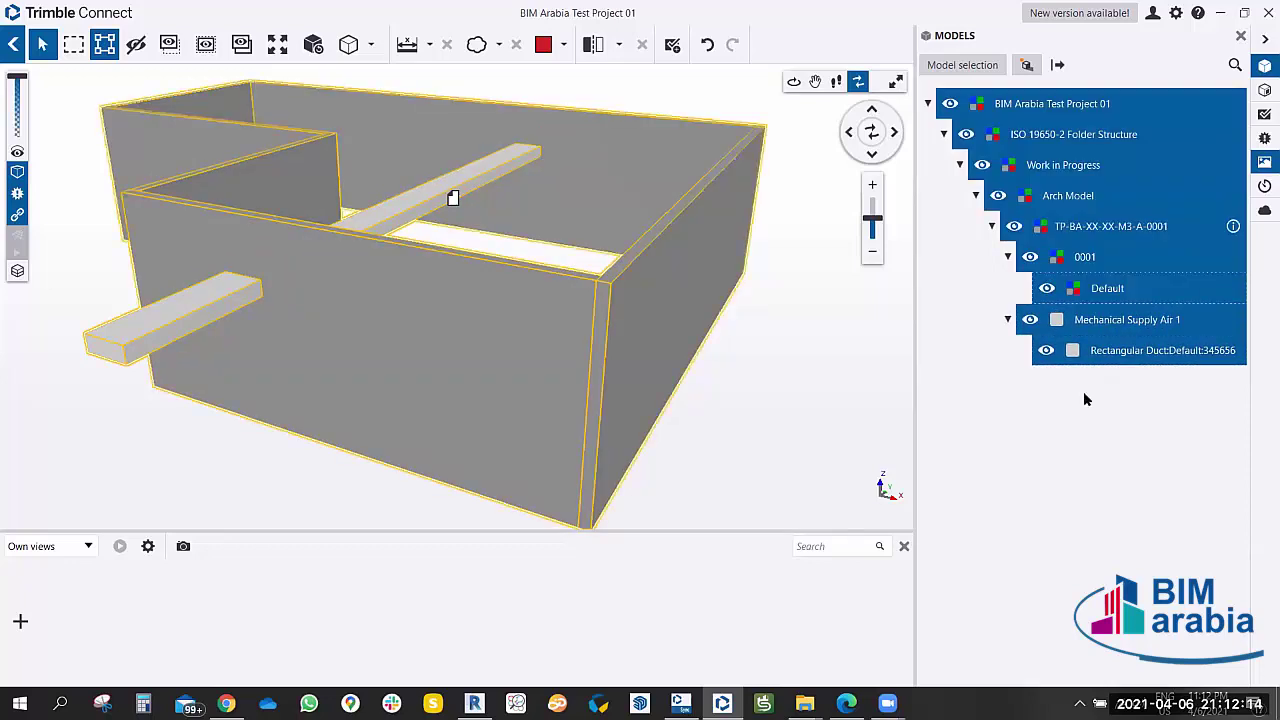
{"action": "left_click", "coordinate": [1080, 350]}
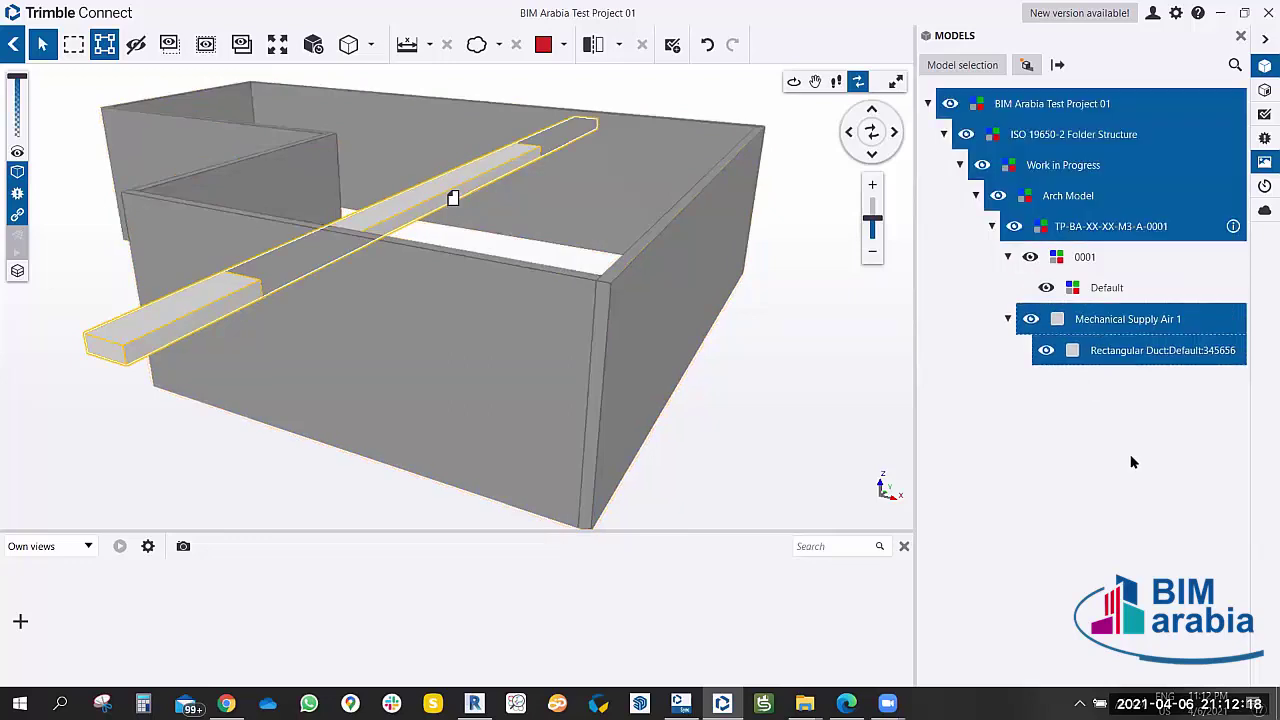
{"action": "left_click", "coordinate": [1265, 90]}
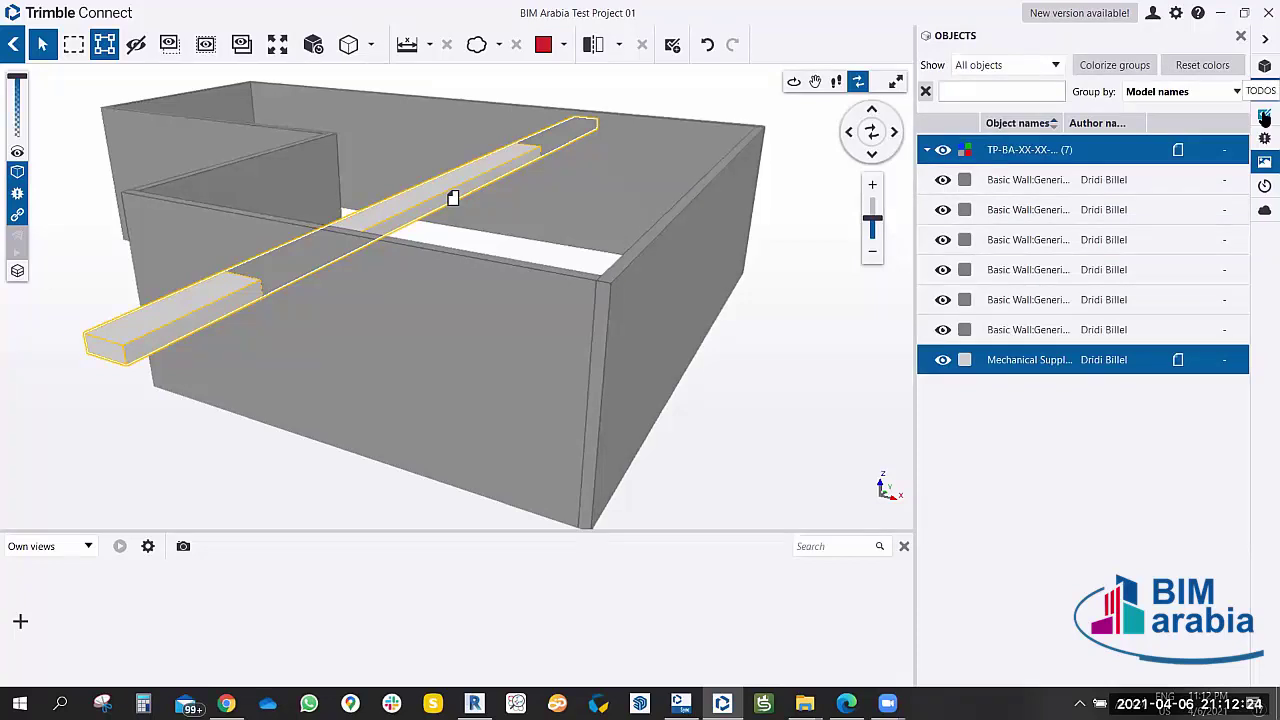
Review ToDos and Clashes, cancel a new clash set, and show the Point Clouds panel.
{"action": "left_click", "coordinate": [1265, 116]}
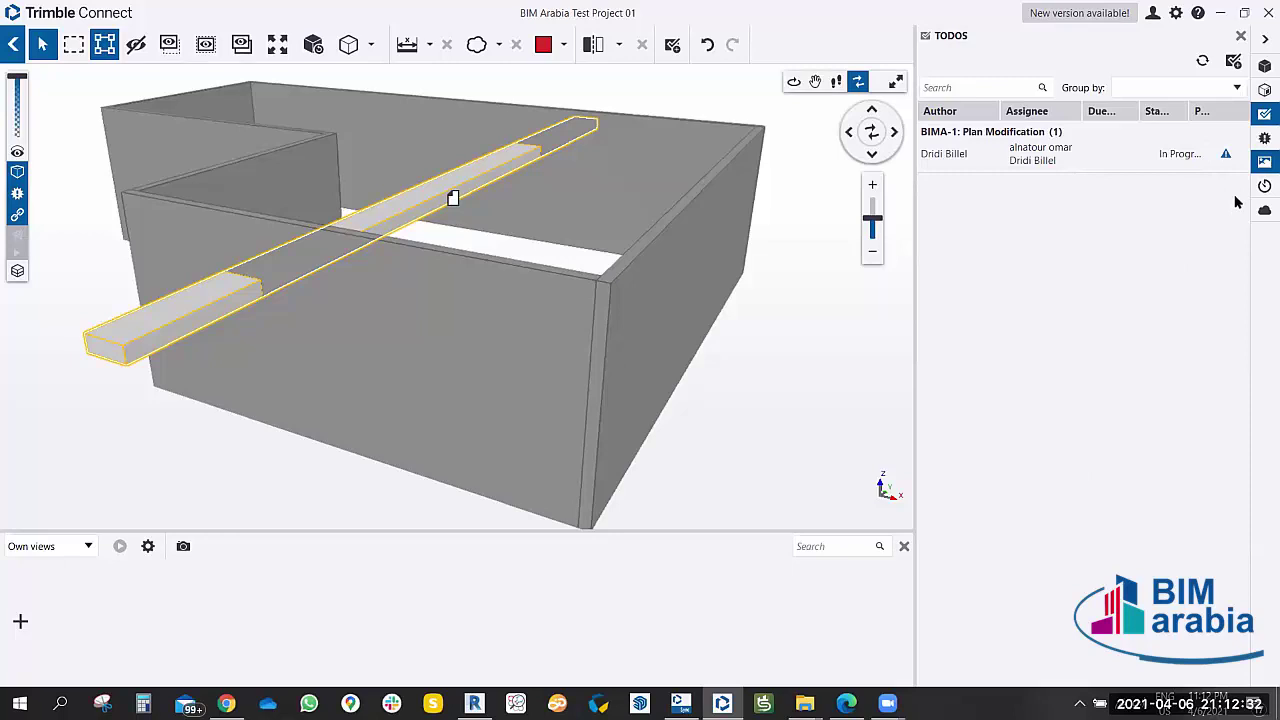
{"action": "left_click", "coordinate": [1265, 139]}
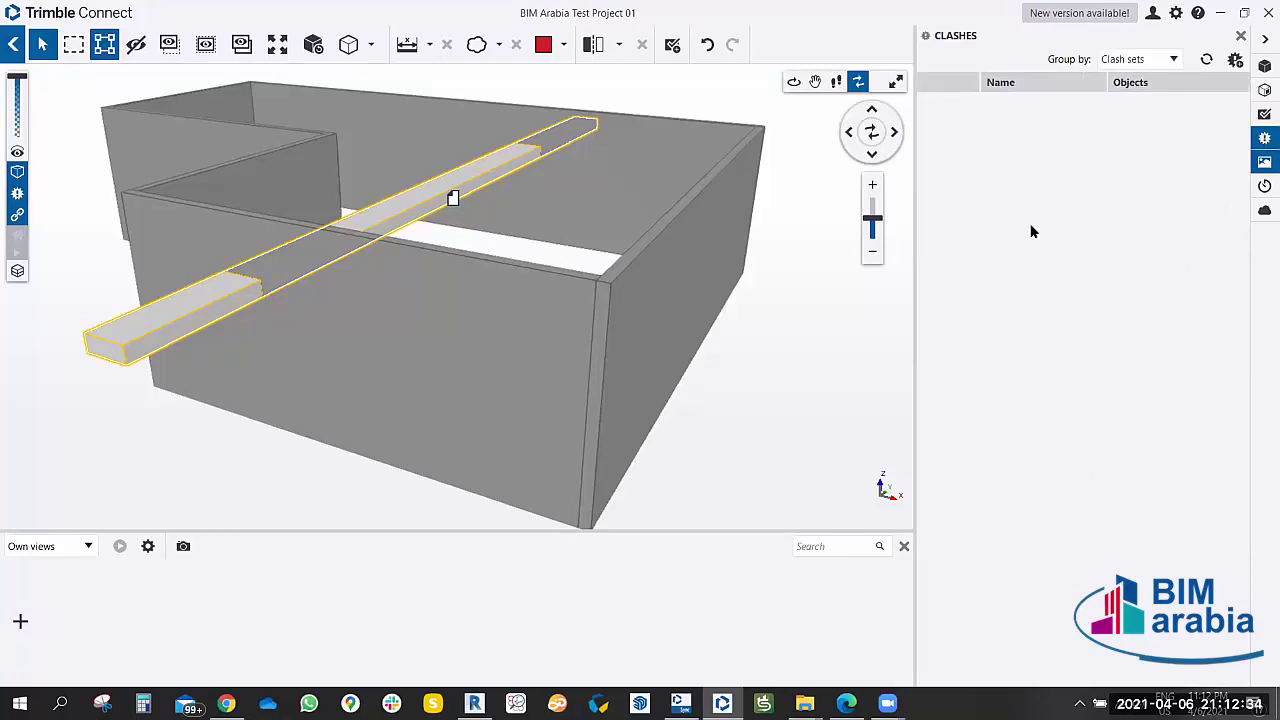
{"action": "left_click", "coordinate": [1236, 60]}
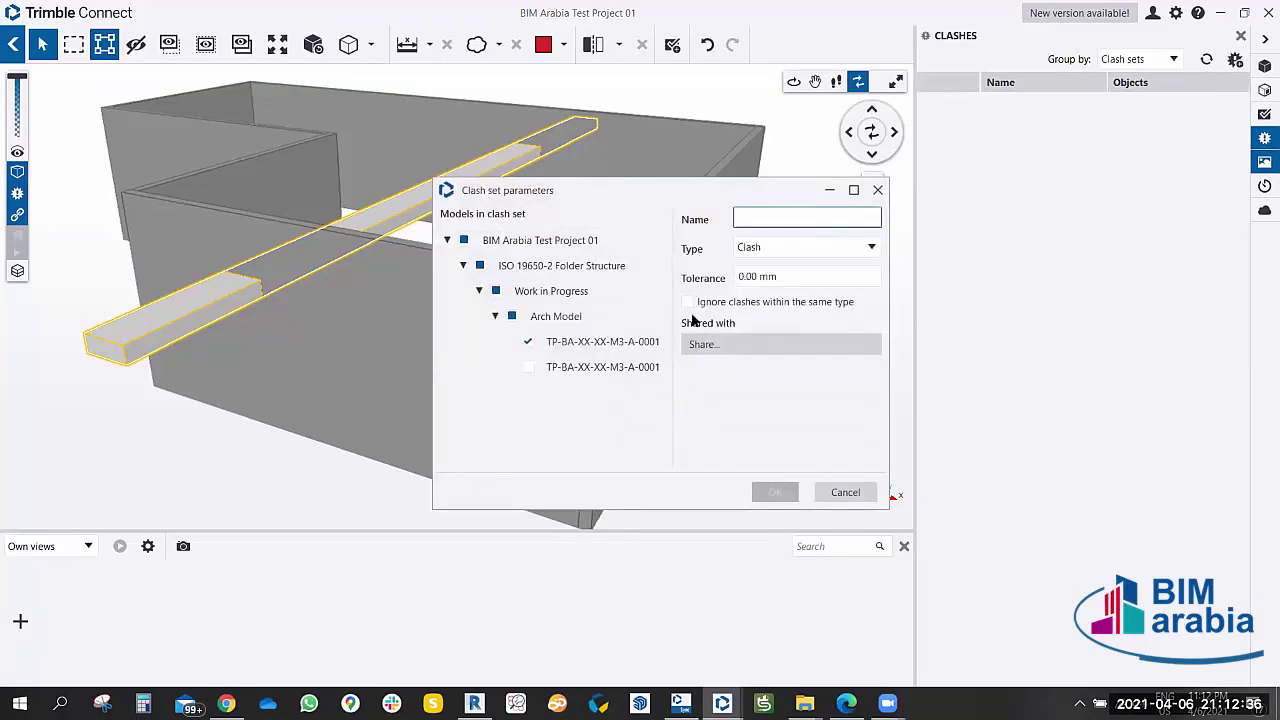
{"action": "left_click", "coordinate": [878, 189]}
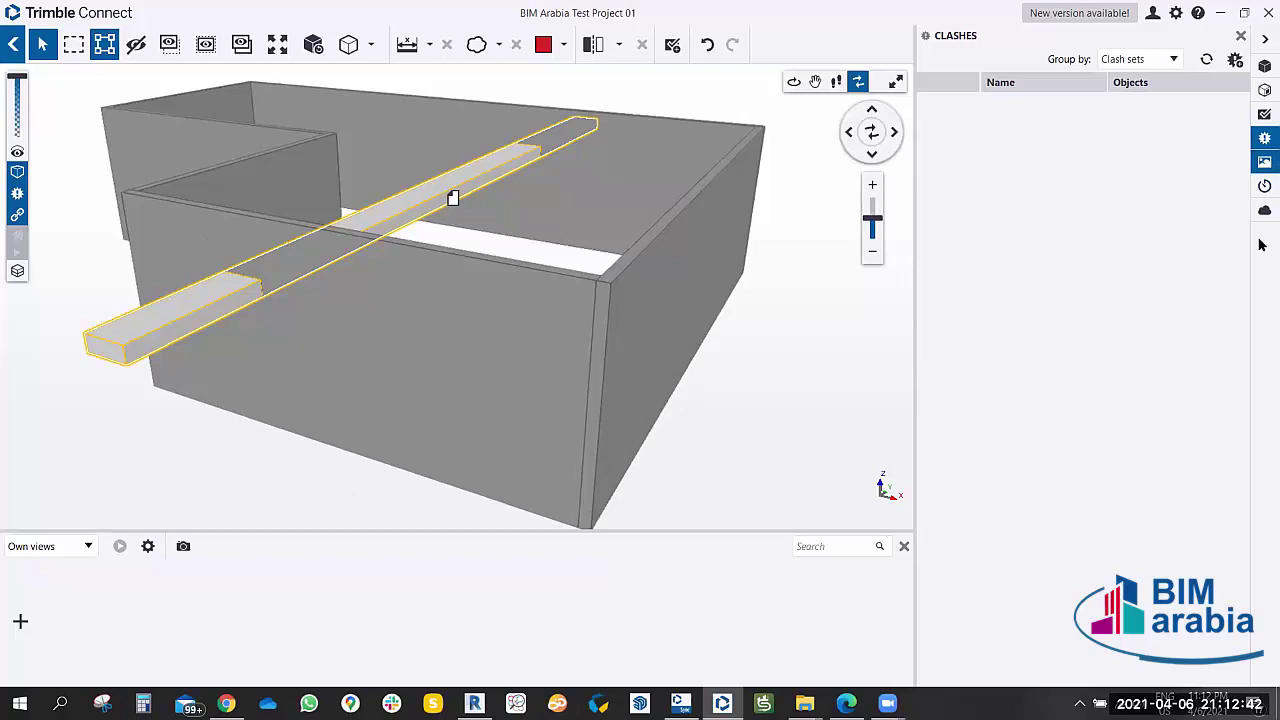
{"action": "left_click", "coordinate": [1264, 214]}
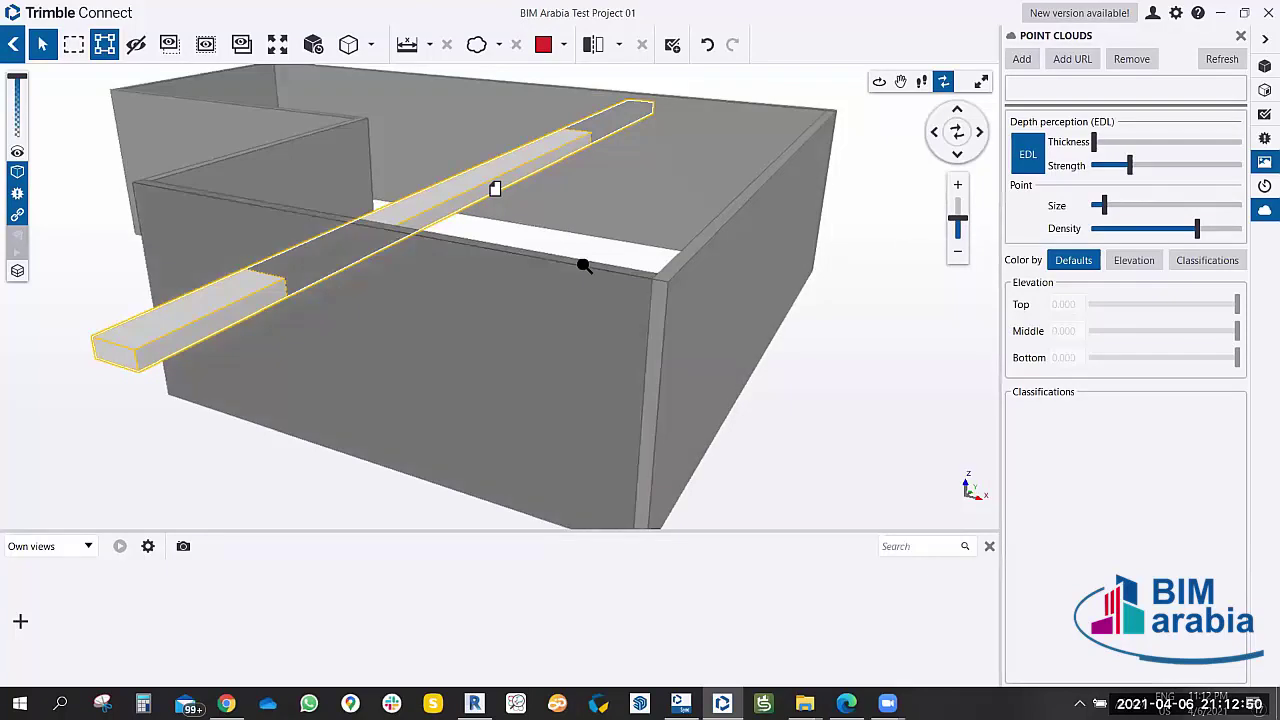
Orbit and pan the model, using Orbit navigation, to reframe the walls and crossing beam.
{"action": "left_click_drag", "start_coordinate": [583, 266], "coordinate": [523, 331]}
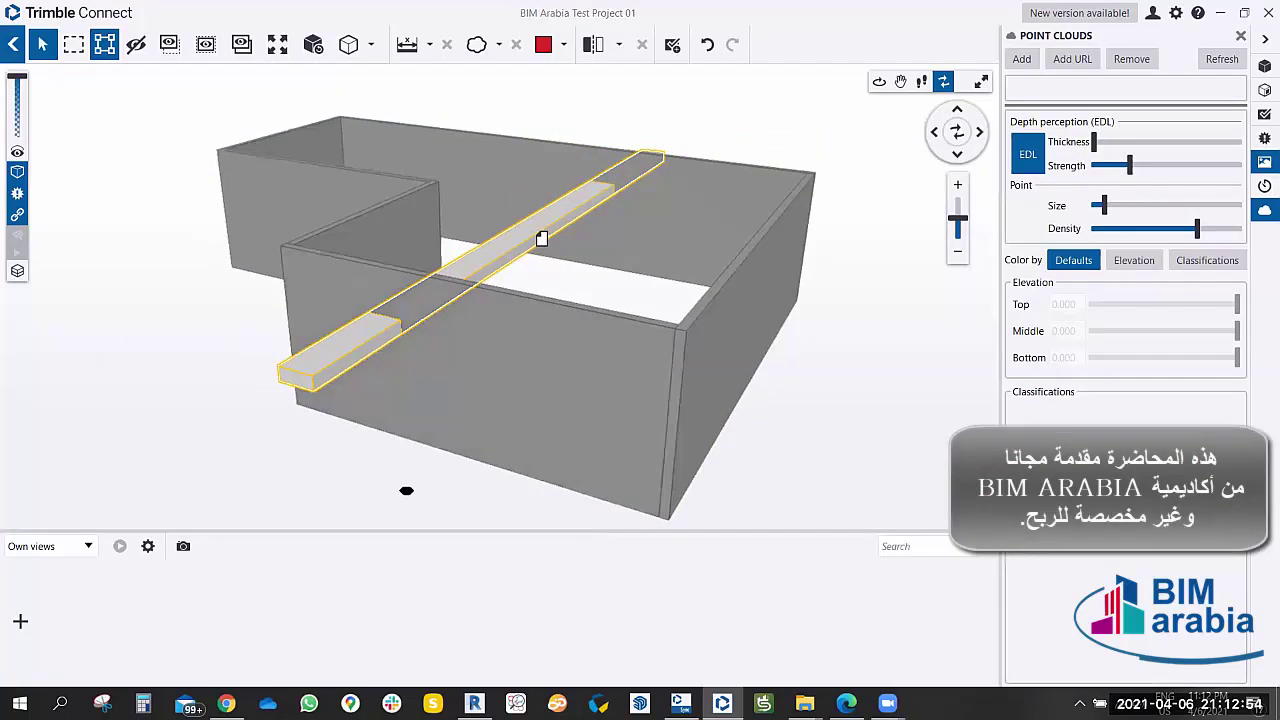
{"action": "mouse_move", "coordinate": [406, 491]}
{"action": "left_mouse_down"}
{"action": "mouse_move", "coordinate": [453, 477]}
{"action": "mouse_move", "coordinate": [425, 489]}
{"action": "left_mouse_up"}
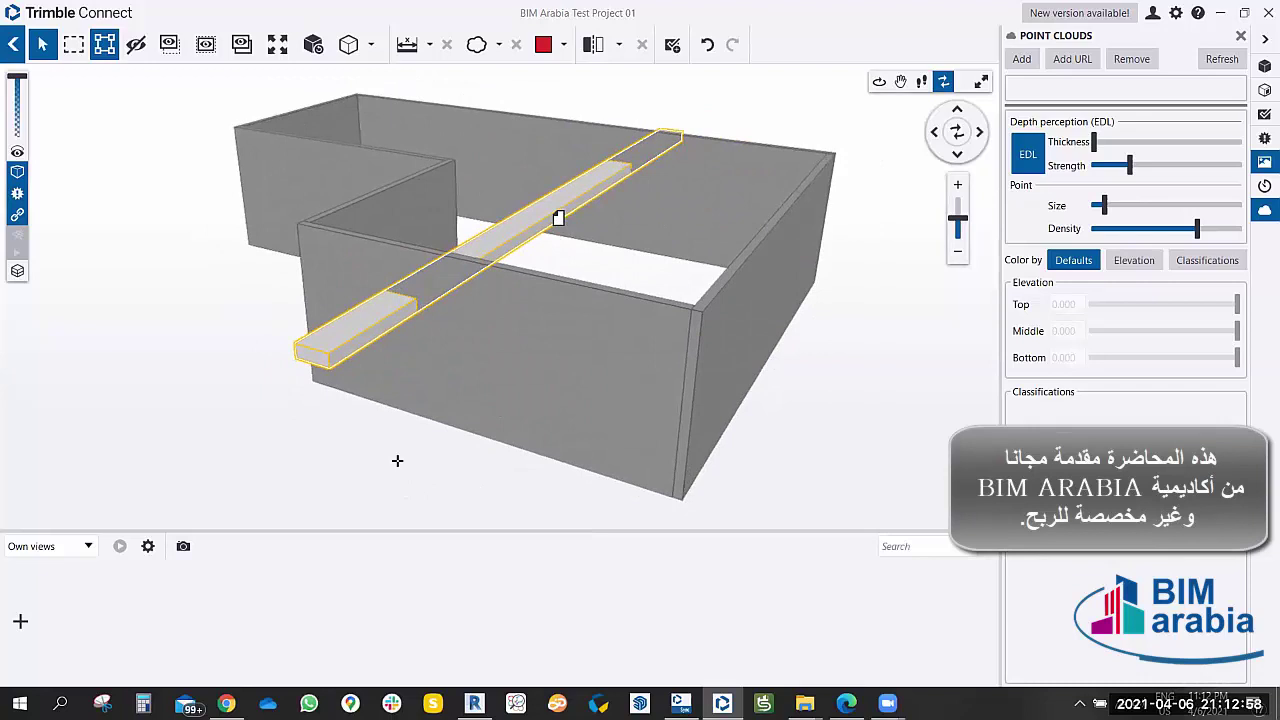
{"action": "middle_click_drag", "start_coordinate": [397, 460], "coordinate": [409, 462]}
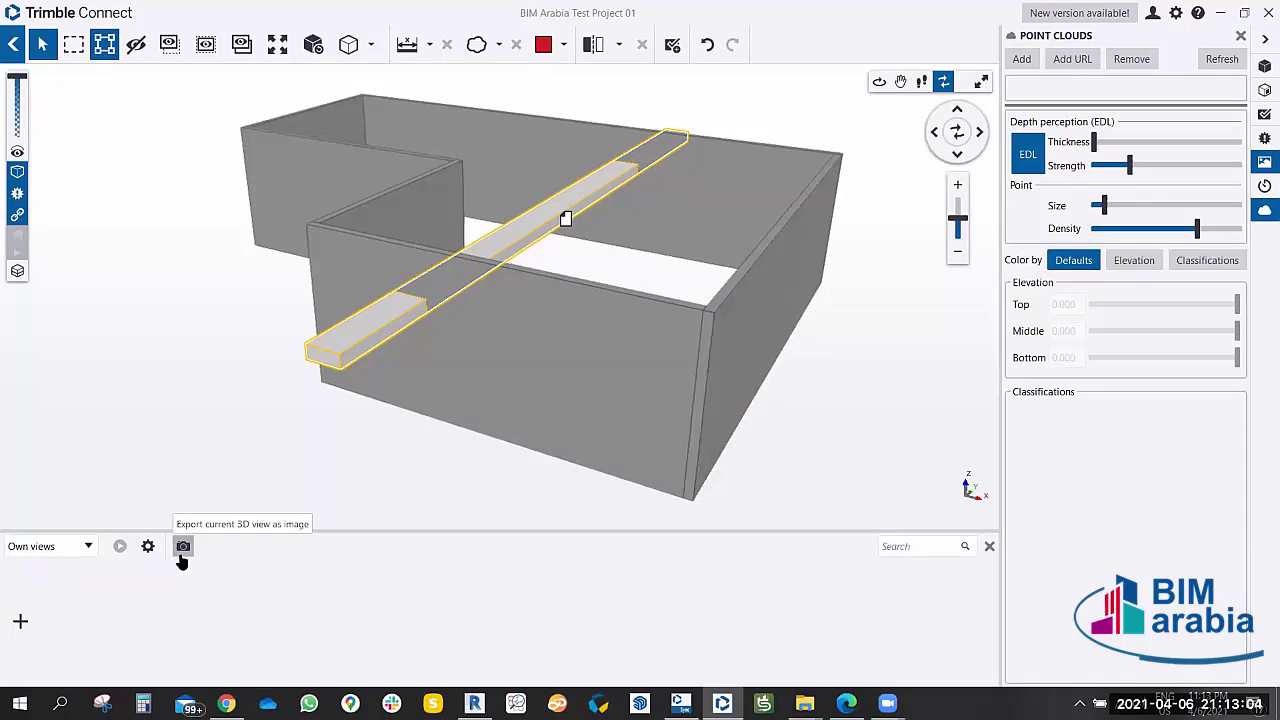
{"action": "middle_click_drag", "start_coordinate": [261, 437], "coordinate": [235, 440]}
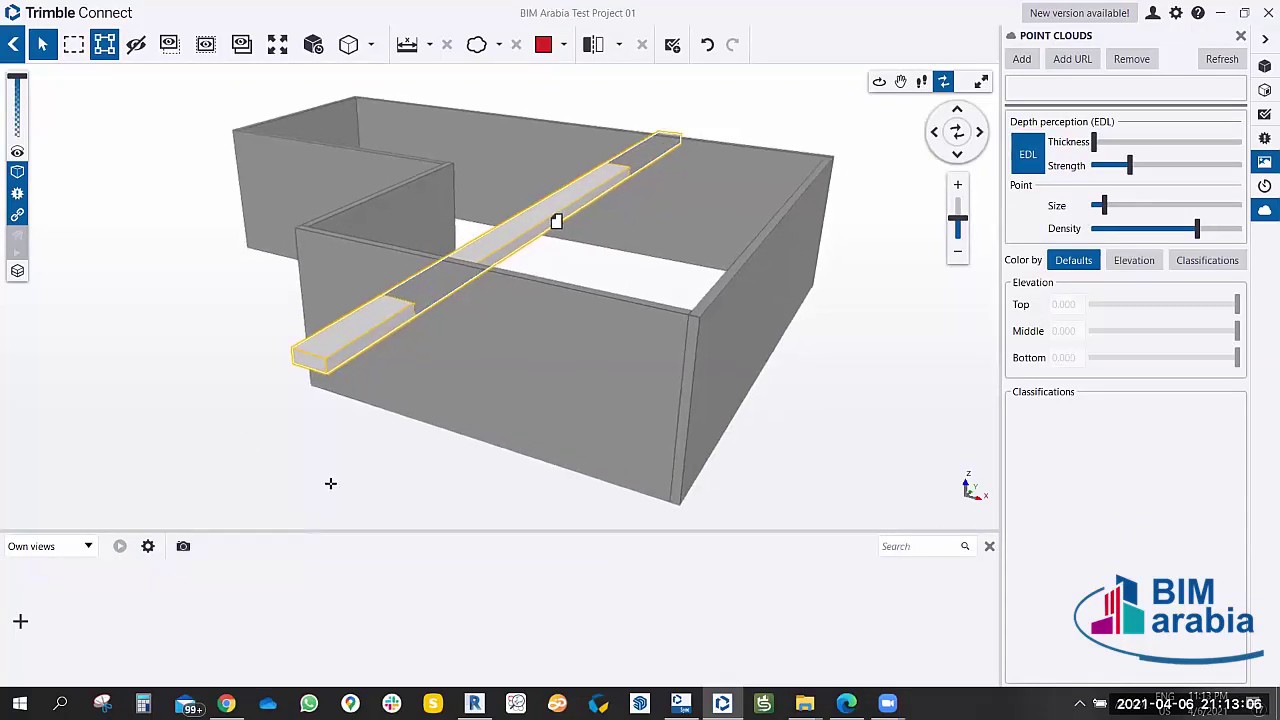
{"action": "mouse_move", "coordinate": [330, 483]}
{"action": "middle_mouse_down"}
{"action": "mouse_move", "coordinate": [331, 451]}
{"action": "mouse_move", "coordinate": [333, 475]}
{"action": "middle_mouse_up"}
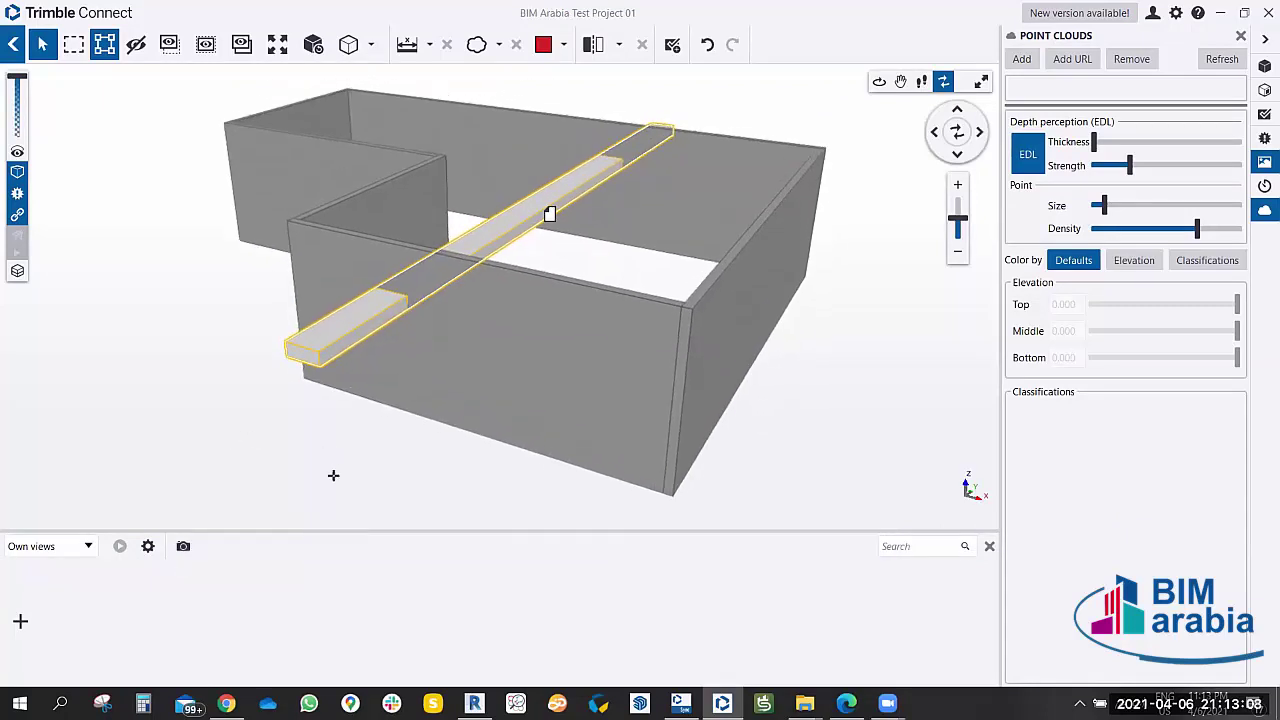
{"action": "left_click", "coordinate": [871, 83]}
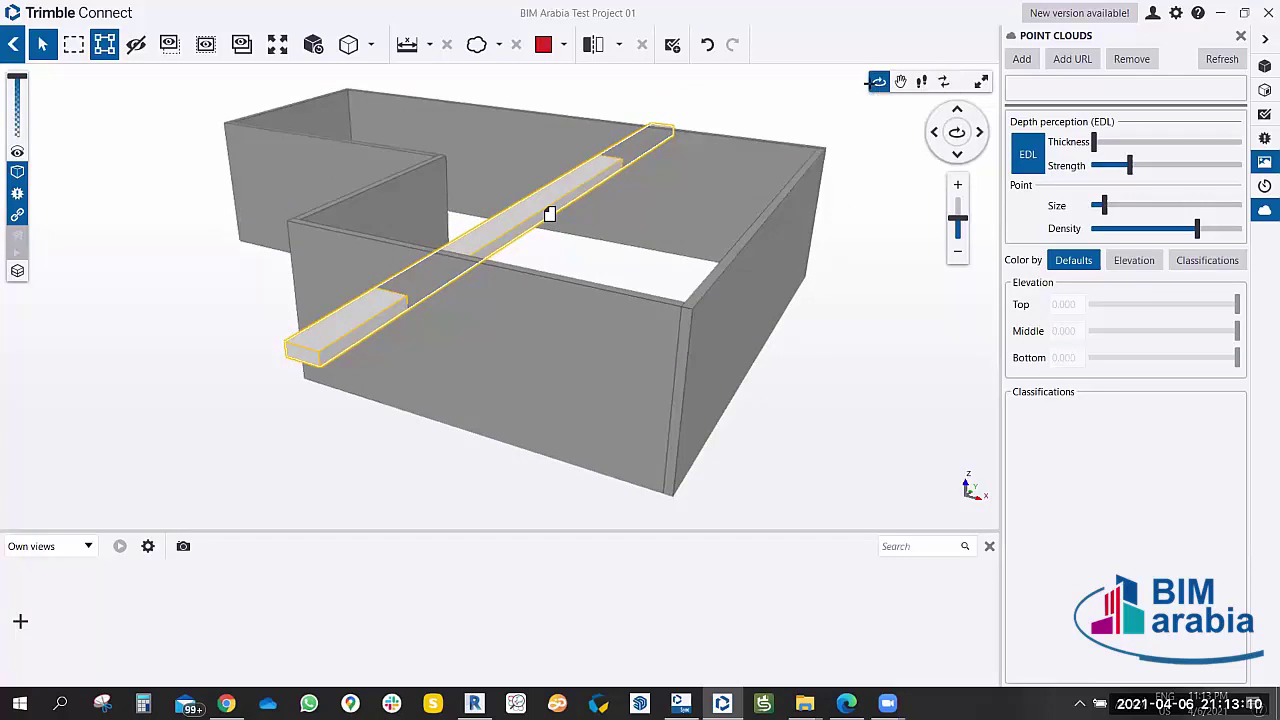
{"action": "mouse_move", "coordinate": [420, 414]}
{"action": "left_mouse_down"}
{"action": "mouse_move", "coordinate": [472, 403]}
{"action": "mouse_move", "coordinate": [506, 346]}
{"action": "left_mouse_up"}
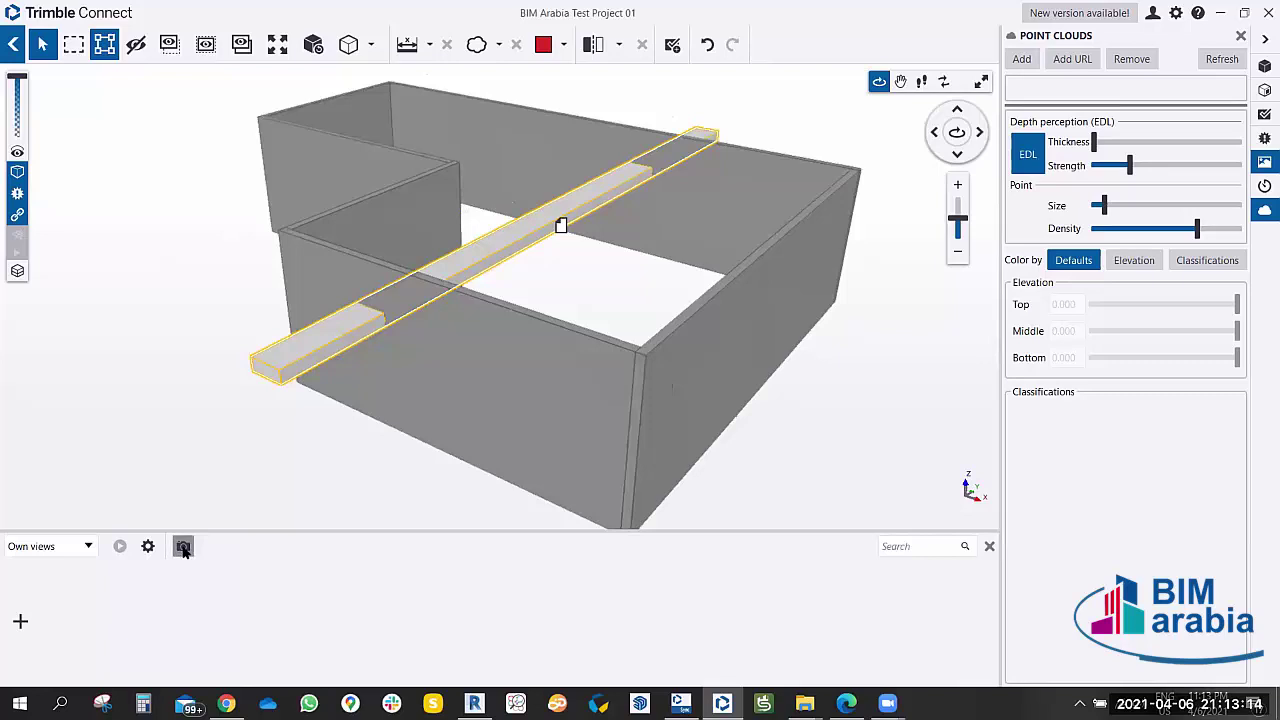
Cancel the image export and save the current camera angle as view '01'.
{"action": "left_click", "coordinate": [183, 547]}
{"action": "left_click", "coordinate": [622, 12]}
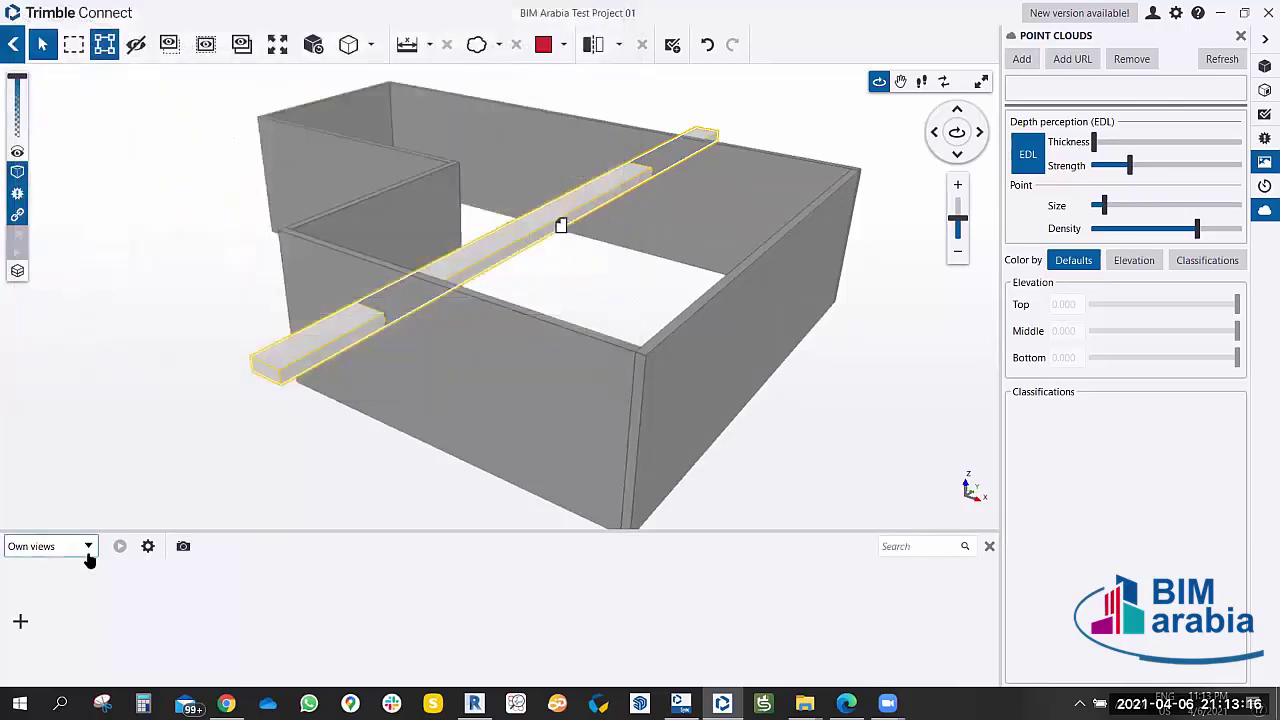
{"action": "left_click", "coordinate": [20, 621]}
{"action": "left_click", "coordinate": [104, 643]}
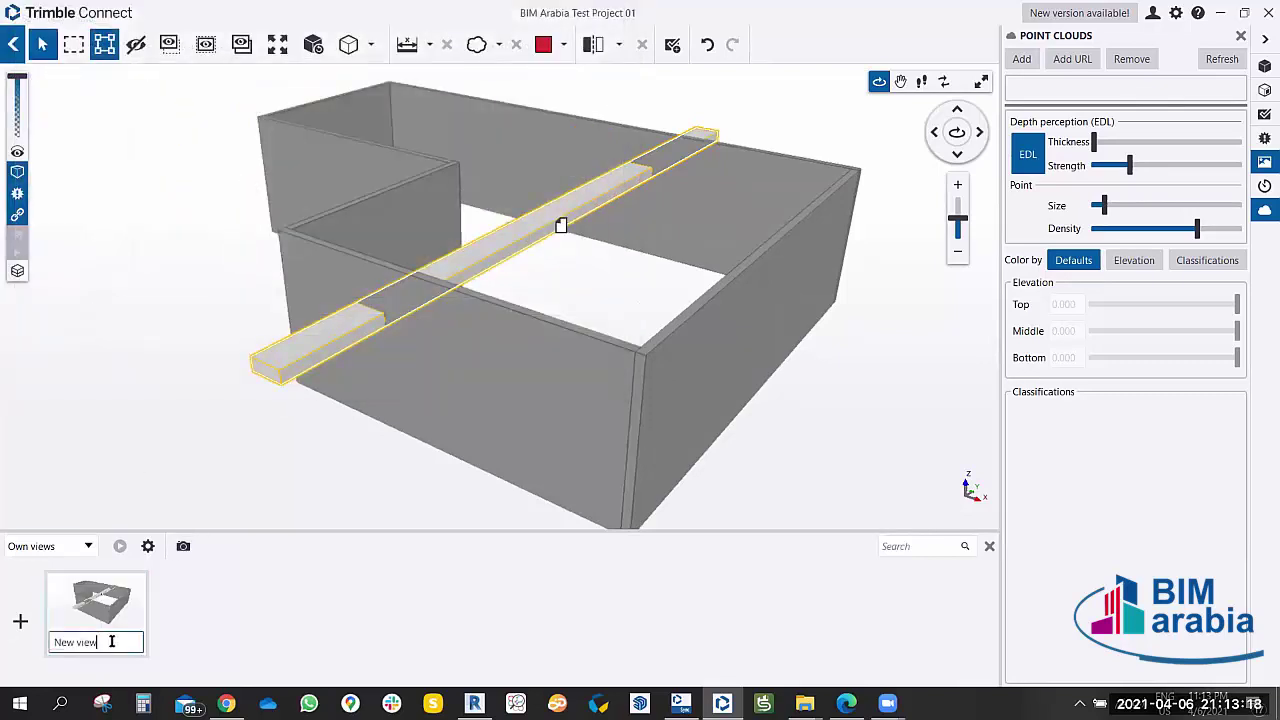
{"action": "triple_click", "coordinate": [111, 641]}
{"action": "type", "text": "01"}
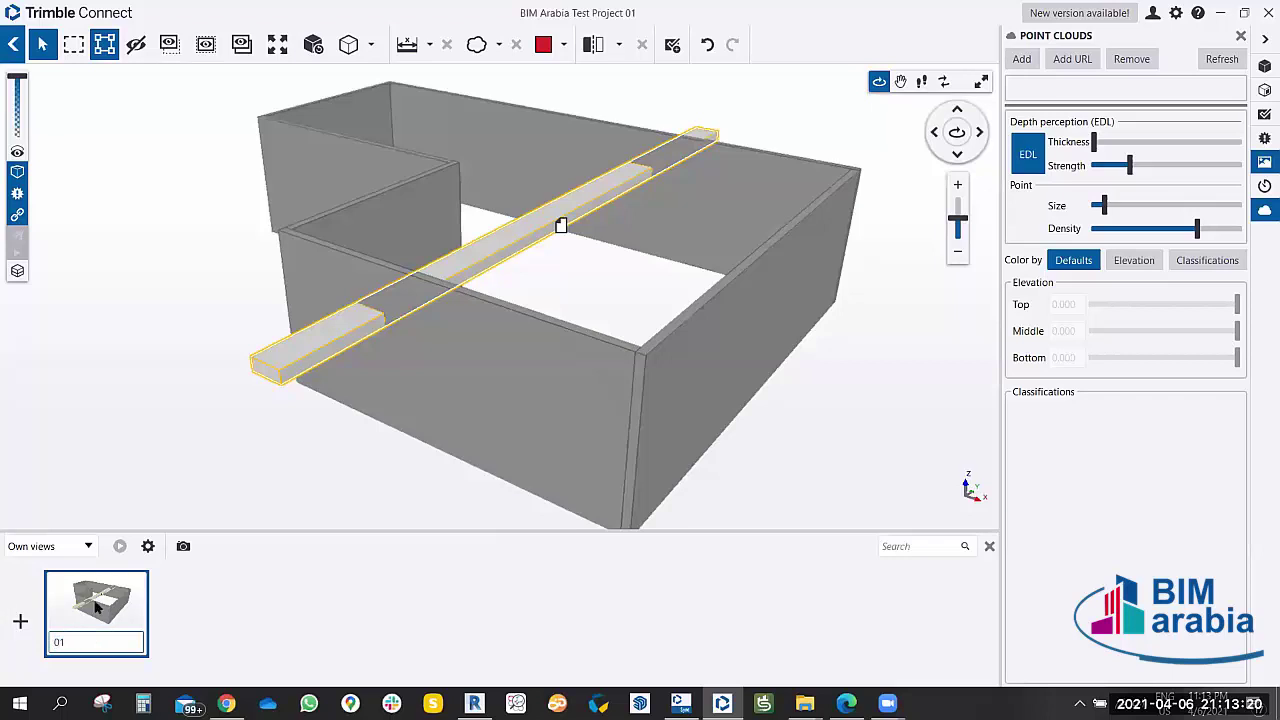
{"action": "left_click", "coordinate": [306, 630]}
Zoom onto the beam and save it as view '02'.
{"action": "mouse_move", "coordinate": [578, 299]}
{"action": "left_mouse_down"}
{"action": "mouse_move", "coordinate": [449, 363]}
{"action": "mouse_move", "coordinate": [569, 260]}
{"action": "left_mouse_up"}
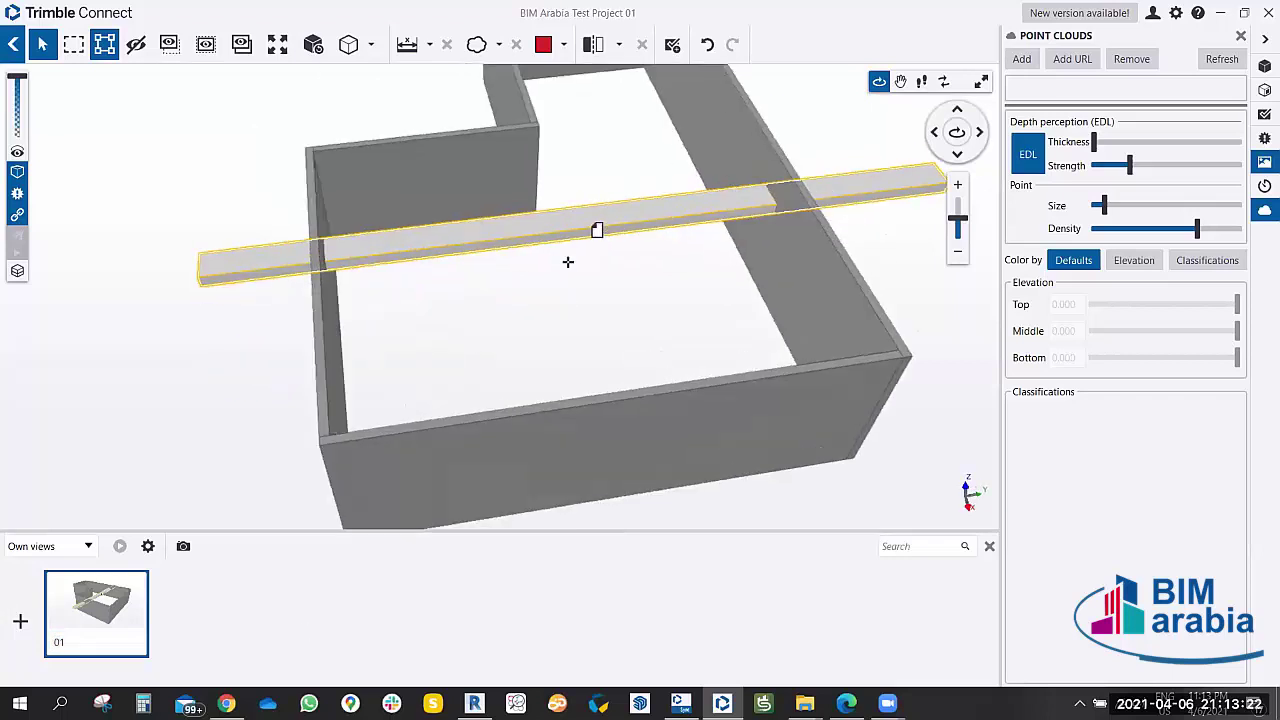
{"action": "scroll", "coordinate": [583, 251], "scroll_direction": "up", "scroll_amount": 5}
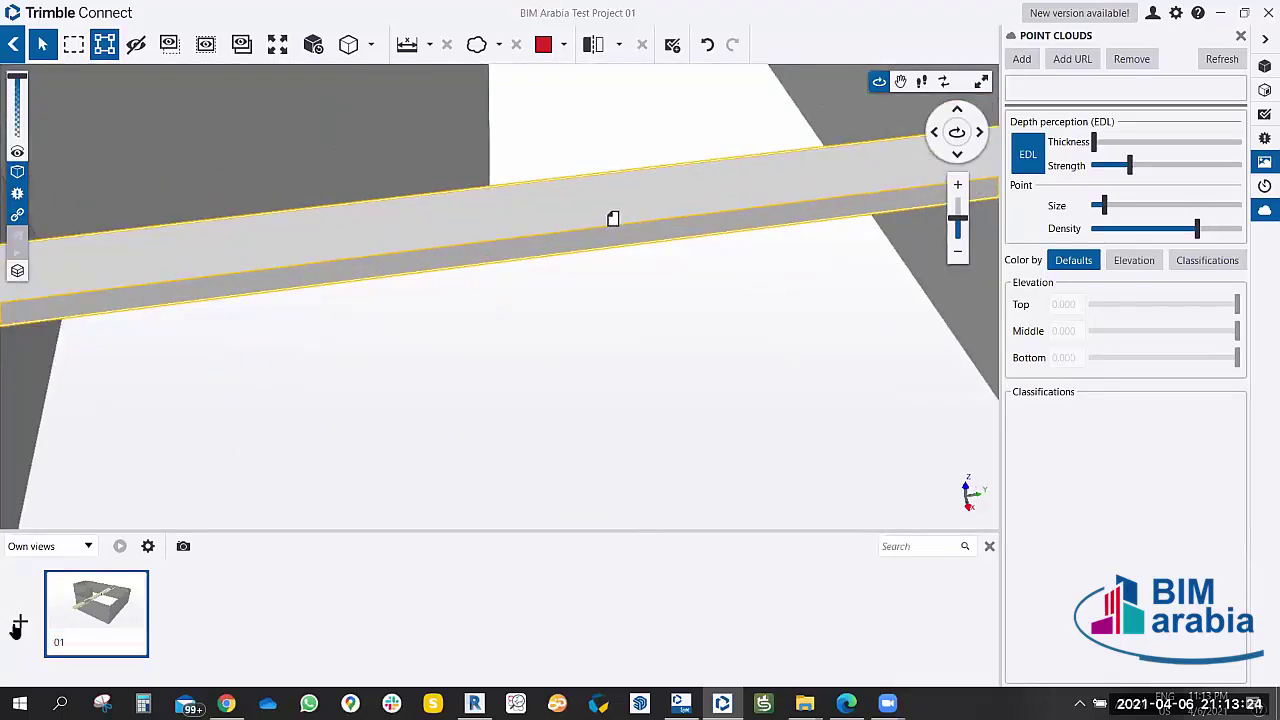
{"action": "left_click", "coordinate": [20, 621]}
{"action": "type", "text": "02"}
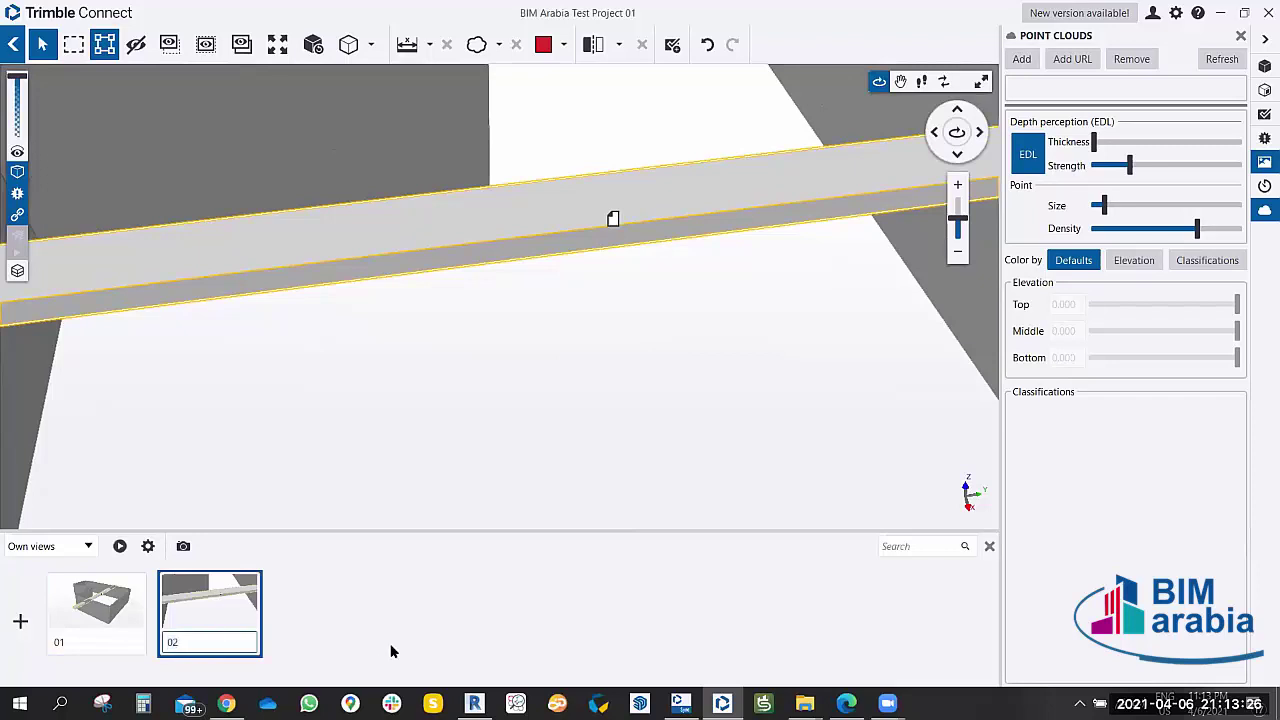
{"action": "left_click", "coordinate": [391, 651]}
Orbit to the wall corner and save it as view '03'.
{"action": "scroll", "coordinate": [517, 400], "scroll_direction": "down", "scroll_amount": 5}
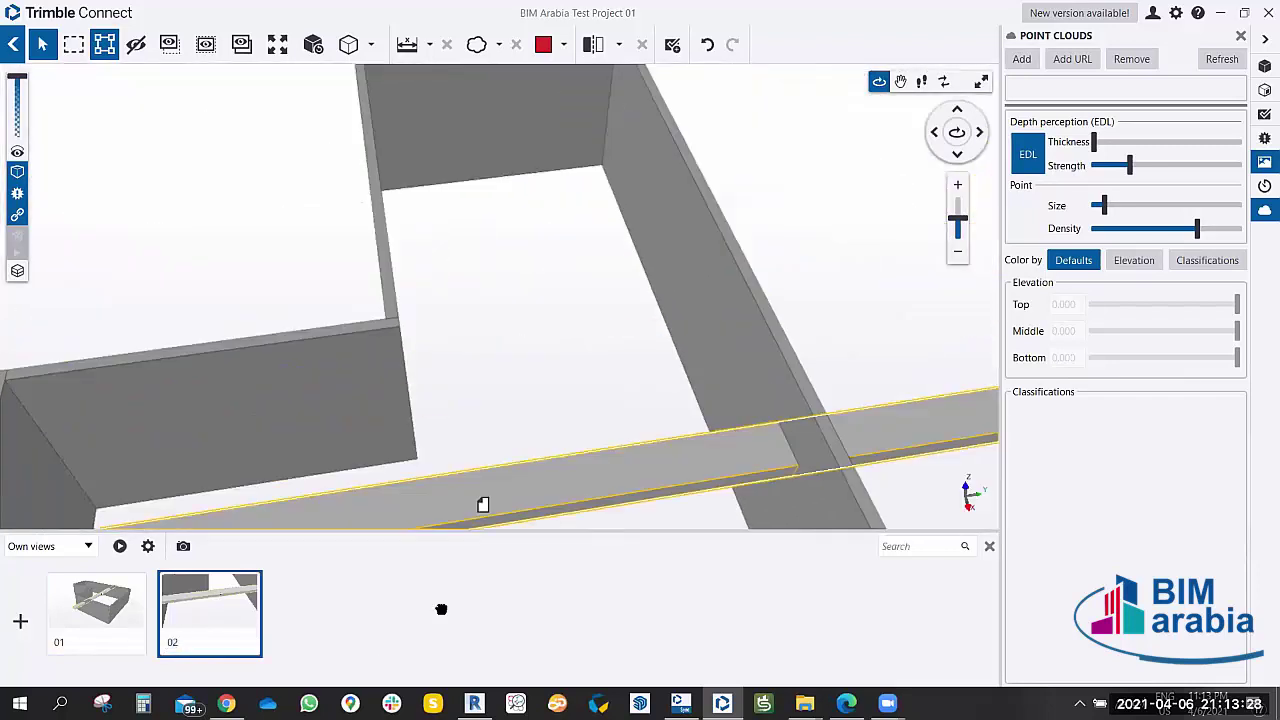
{"action": "left_click_drag", "start_coordinate": [543, 337], "coordinate": [524, 227]}
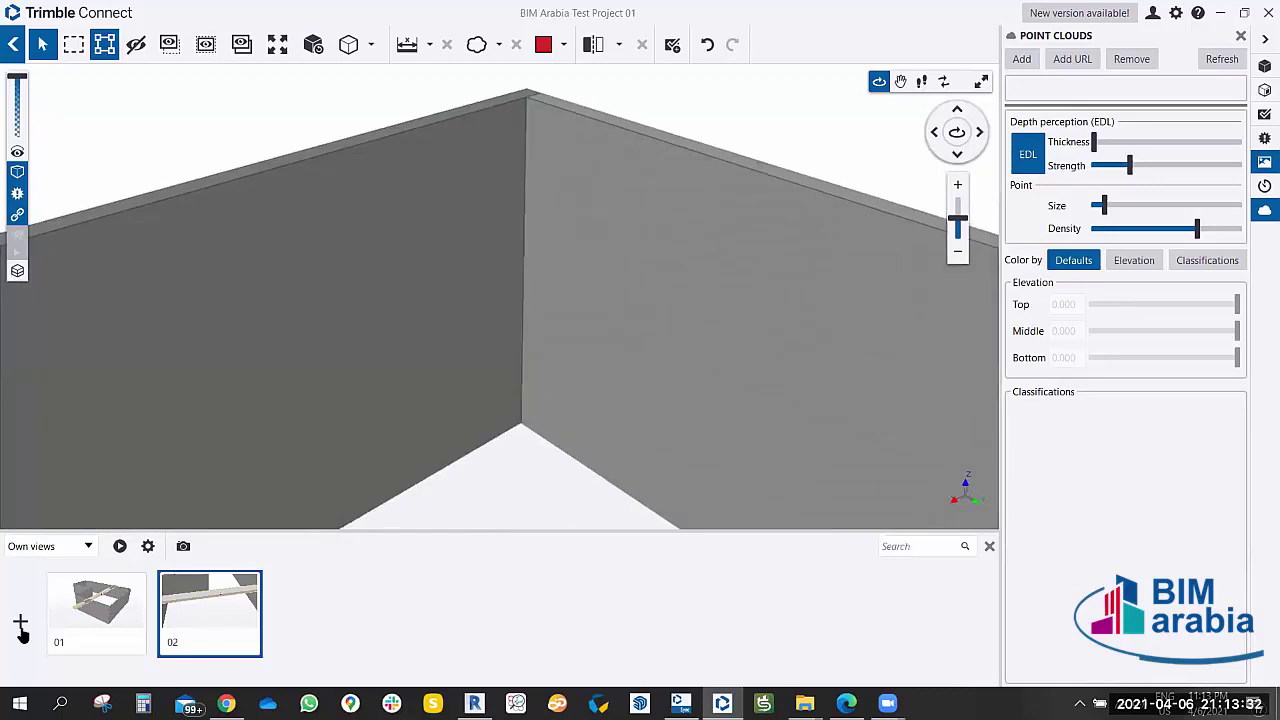
{"action": "left_click", "coordinate": [20, 621]}
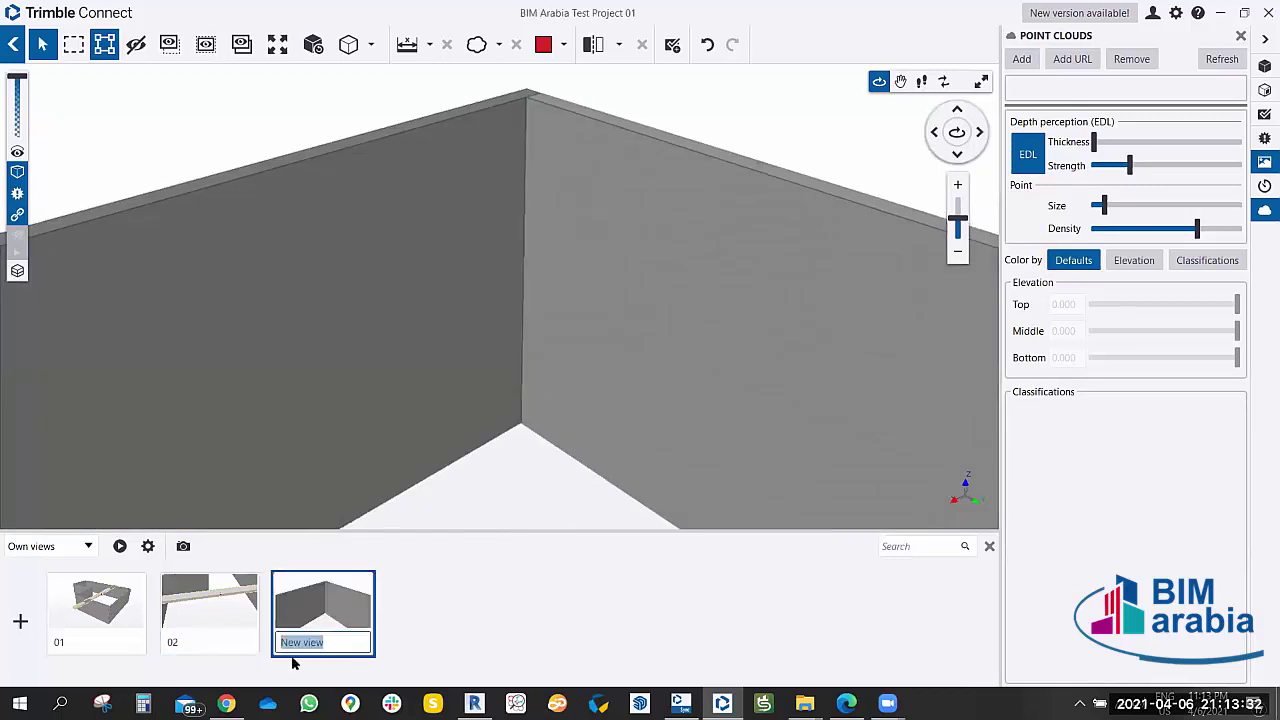
{"action": "type", "text": "03"}
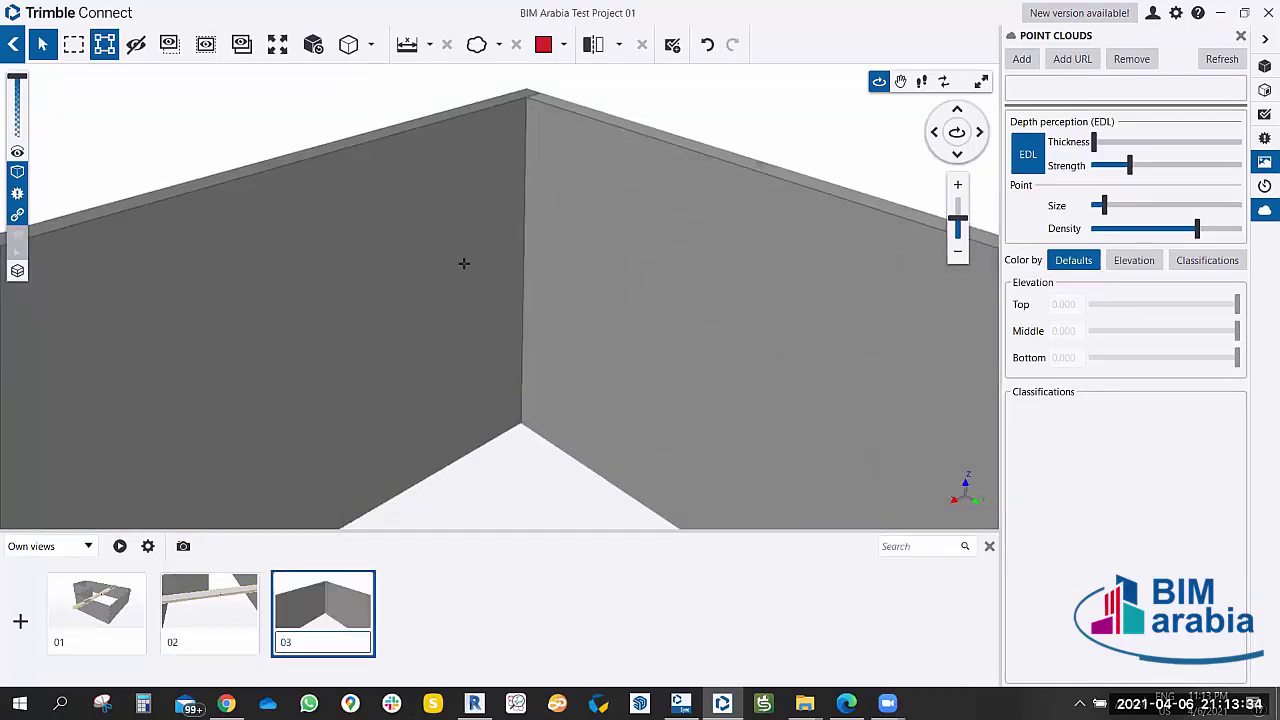
Save an elevated outside view as '04' and play the views as a slideshow.
{"action": "mouse_move", "coordinate": [463, 263]}
{"action": "left_mouse_down"}
{"action": "mouse_move", "coordinate": [226, 277]}
{"action": "mouse_move", "coordinate": [468, 256]}
{"action": "mouse_move", "coordinate": [306, 103]}
{"action": "left_mouse_up"}
{"action": "left_click", "coordinate": [20, 621]}
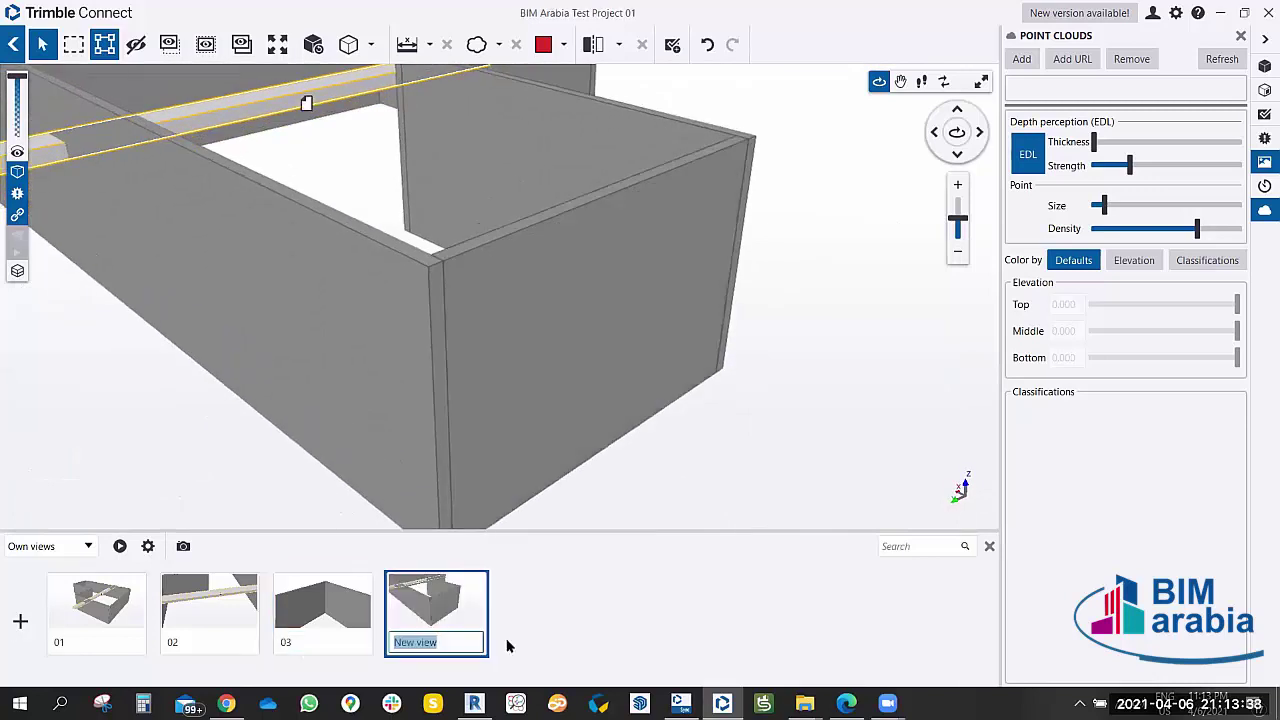
{"action": "type", "text": "04"}
{"action": "left_click", "coordinate": [628, 612]}
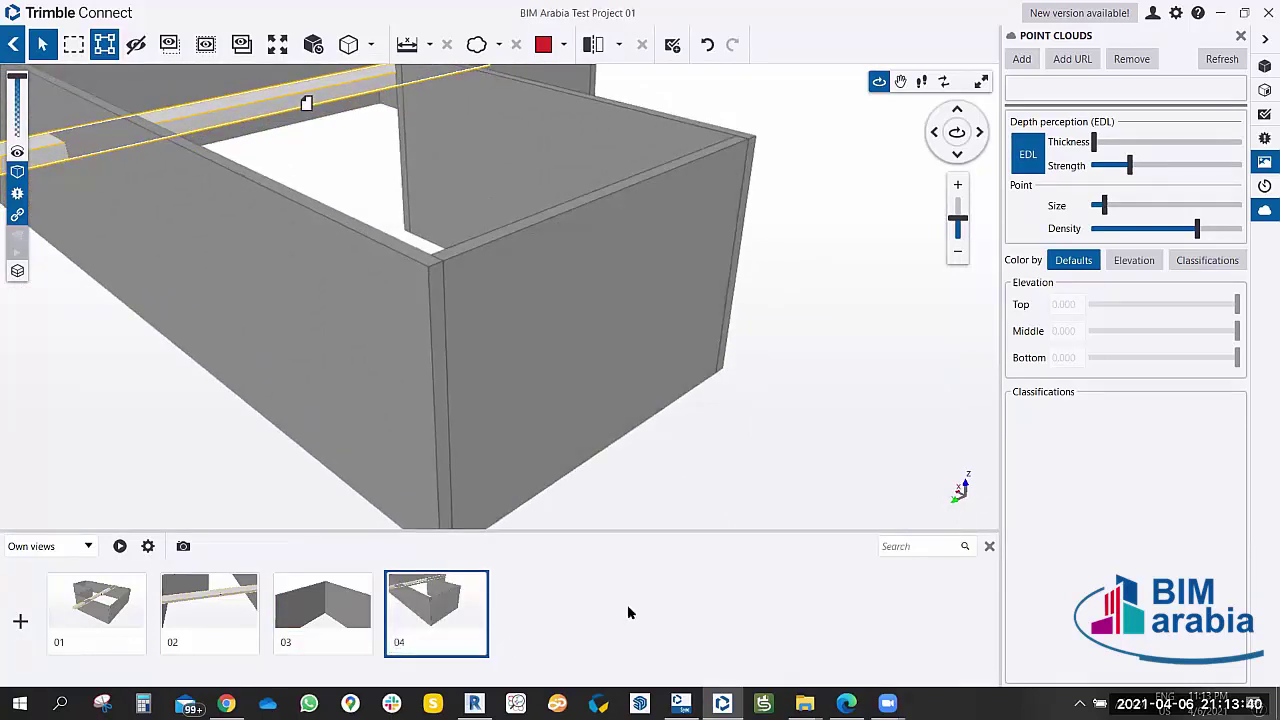
{"action": "left_click", "coordinate": [119, 546]}
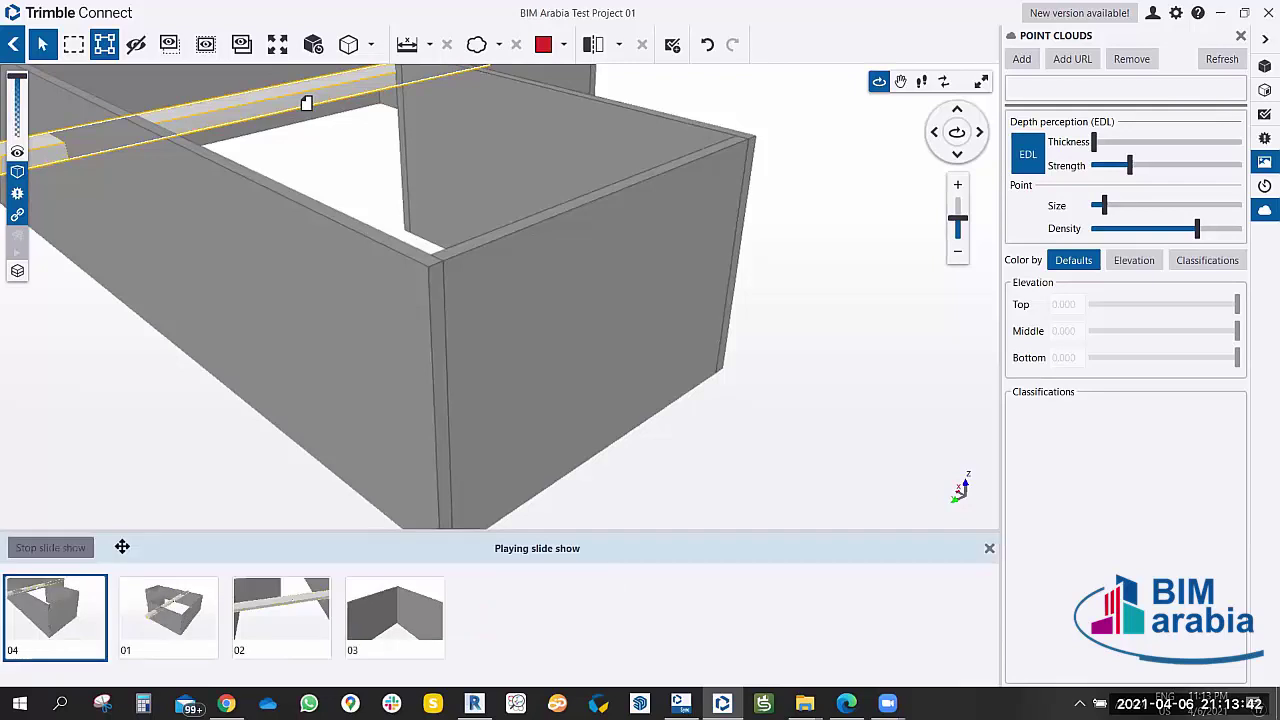
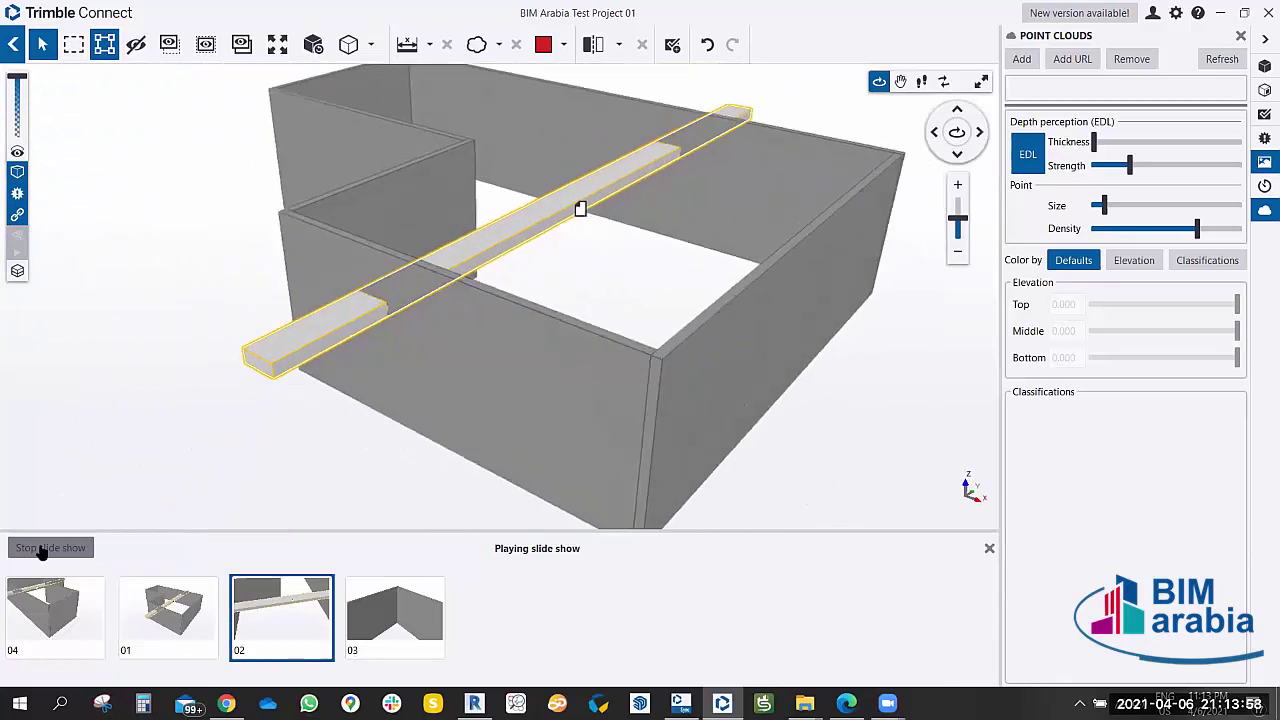
Stop the slide show, review its timing settings unchanged, and select views 03 and 02.
{"action": "left_click", "coordinate": [506, 478]}
{"action": "left_click", "coordinate": [148, 546]}
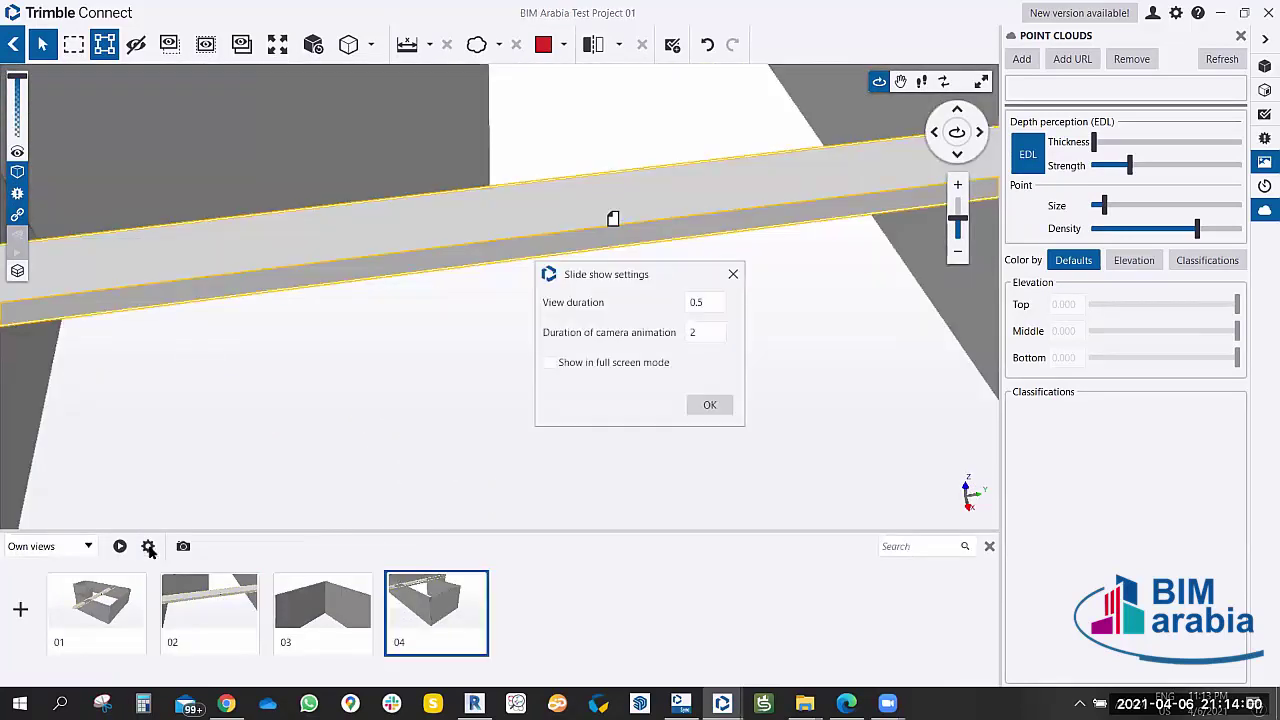
{"action": "left_click", "coordinate": [706, 301]}
{"action": "left_click", "coordinate": [732, 274]}
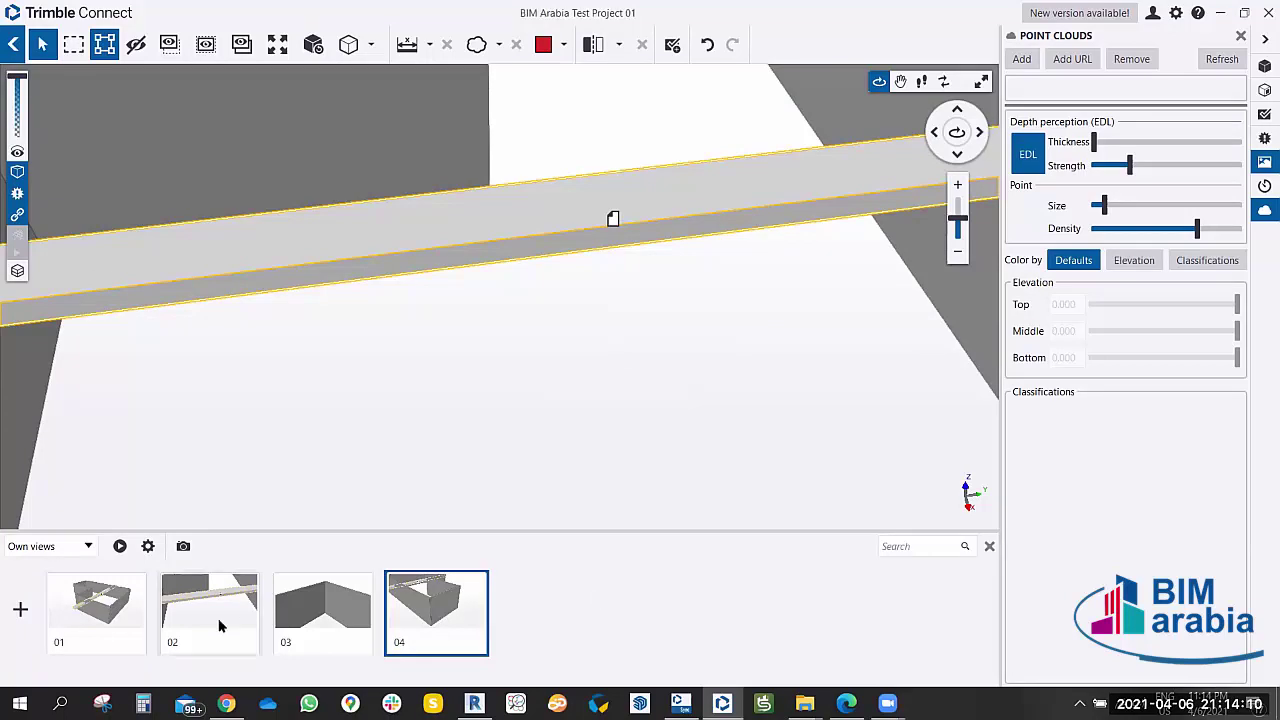
{"action": "left_click", "coordinate": [357, 615], "text": "ctrl"}
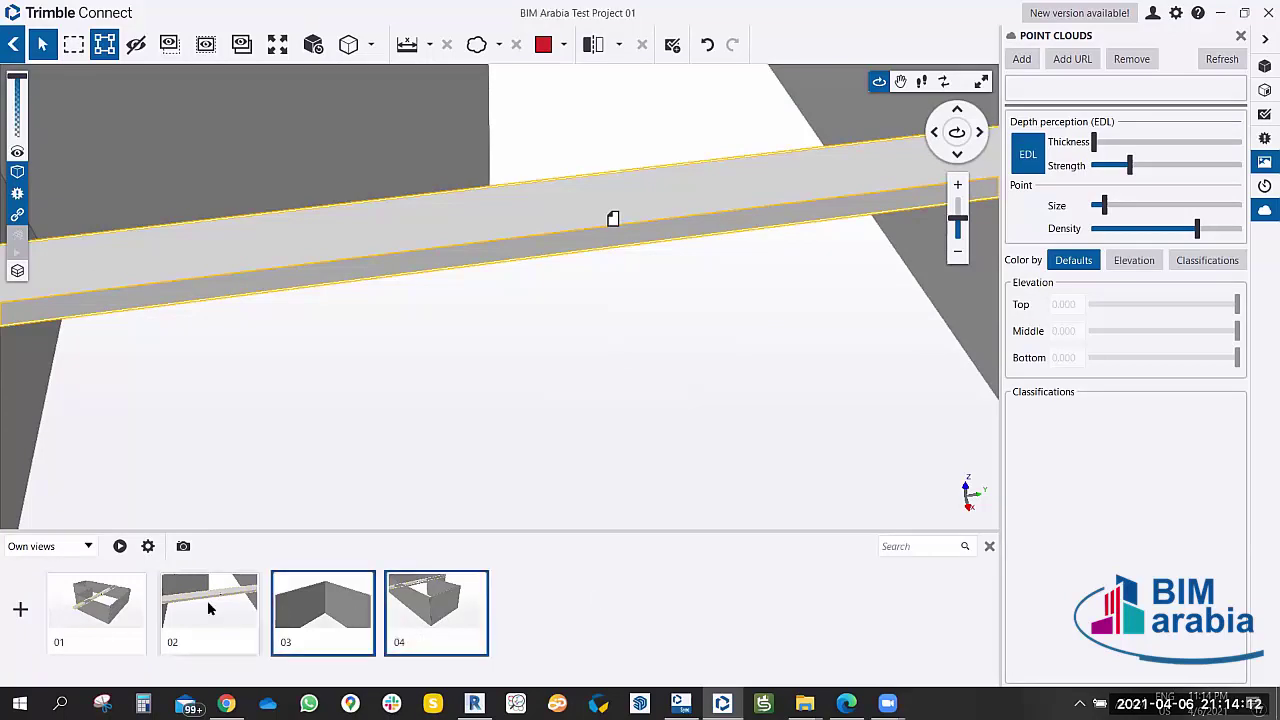
{"action": "left_click", "coordinate": [222, 608], "text": "ctrl"}
Group the four selected views into a group named 'Animation one'.
{"action": "left_click", "coordinate": [123, 603], "text": "ctrl"}
{"action": "right_click", "coordinate": [123, 603]}
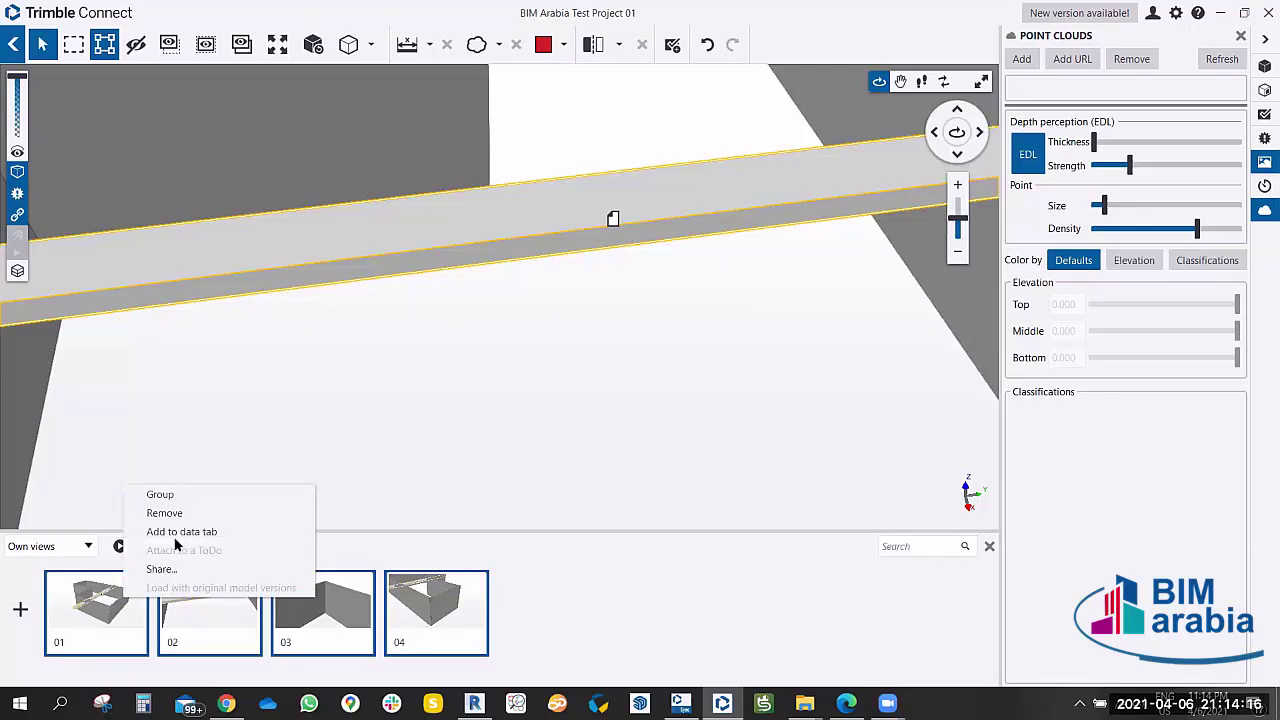
{"action": "left_click", "coordinate": [229, 492]}
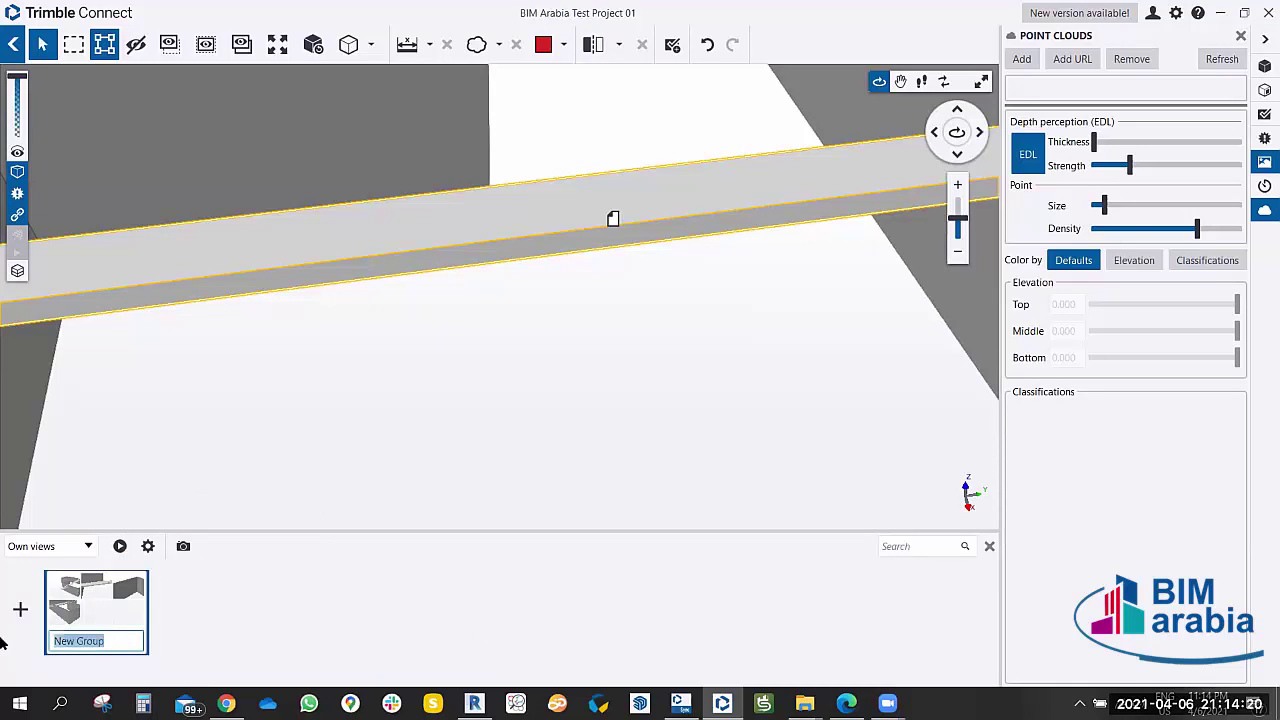
{"action": "type", "text": "Animation one"}
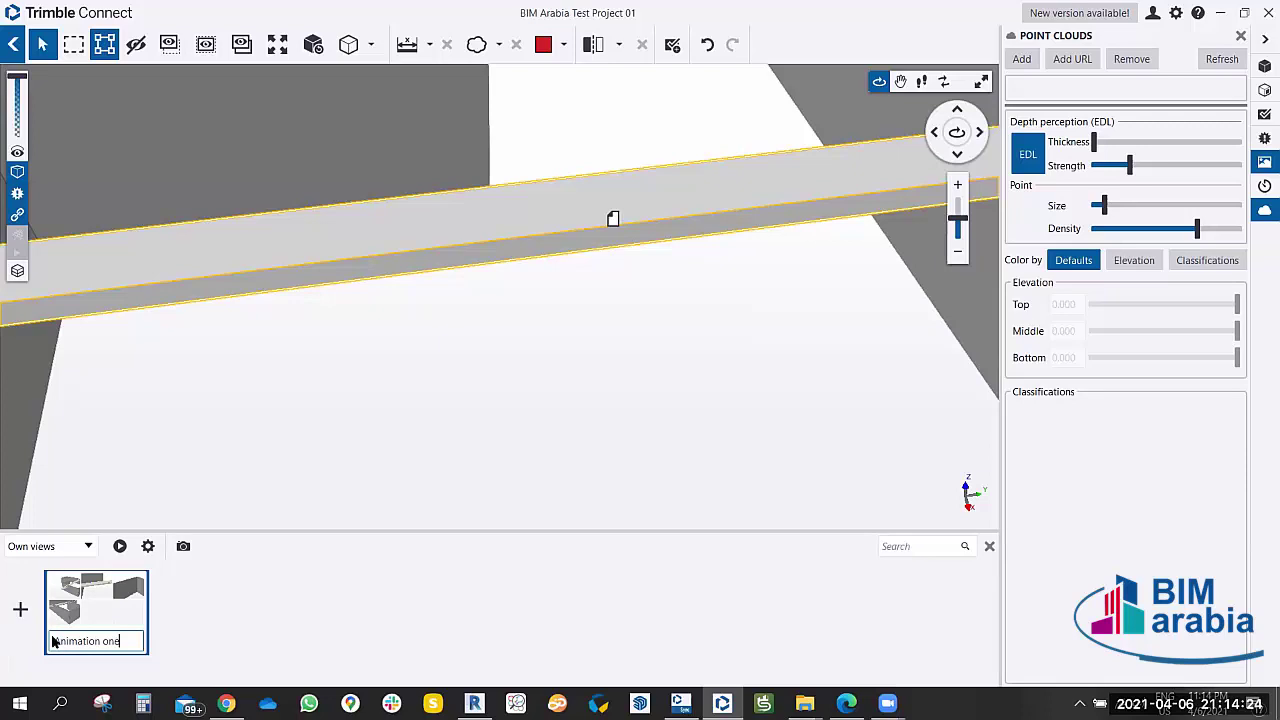
{"action": "left_click", "coordinate": [290, 620]}
Open the Share list for the 'Animation one' group and close it without sharing.
{"action": "right_click", "coordinate": [108, 597]}
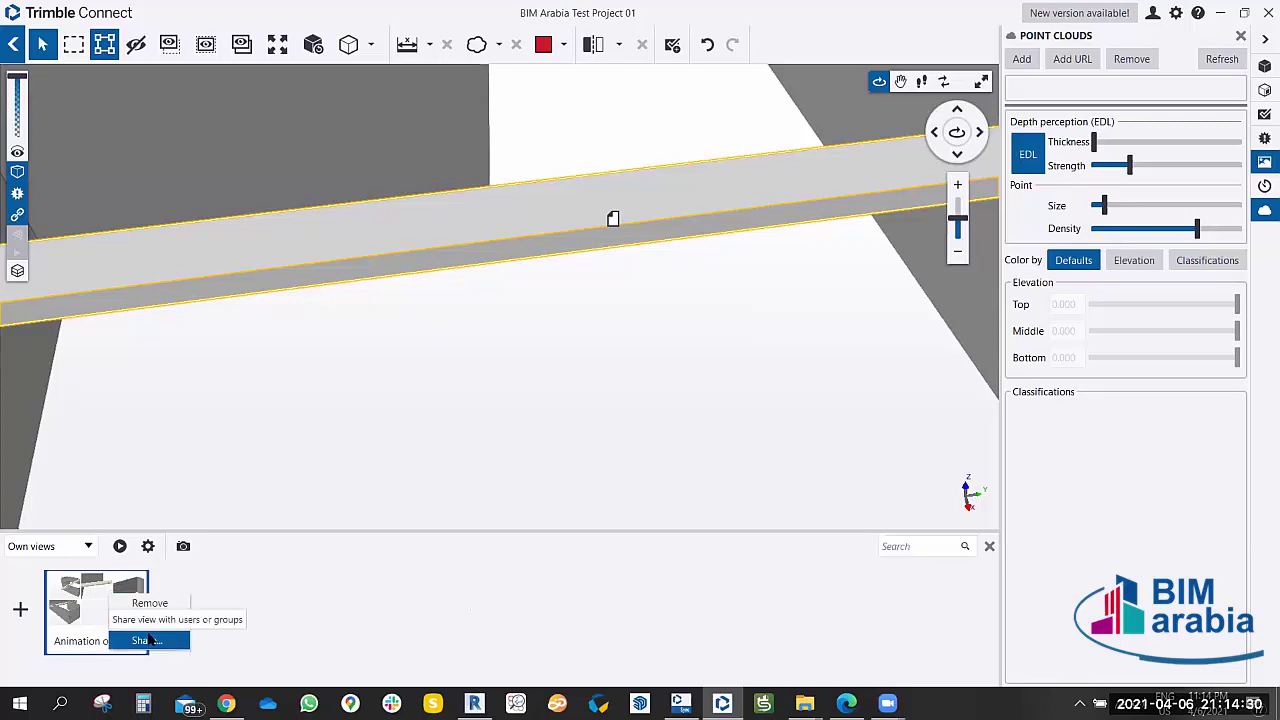
{"action": "left_click", "coordinate": [146, 640]}
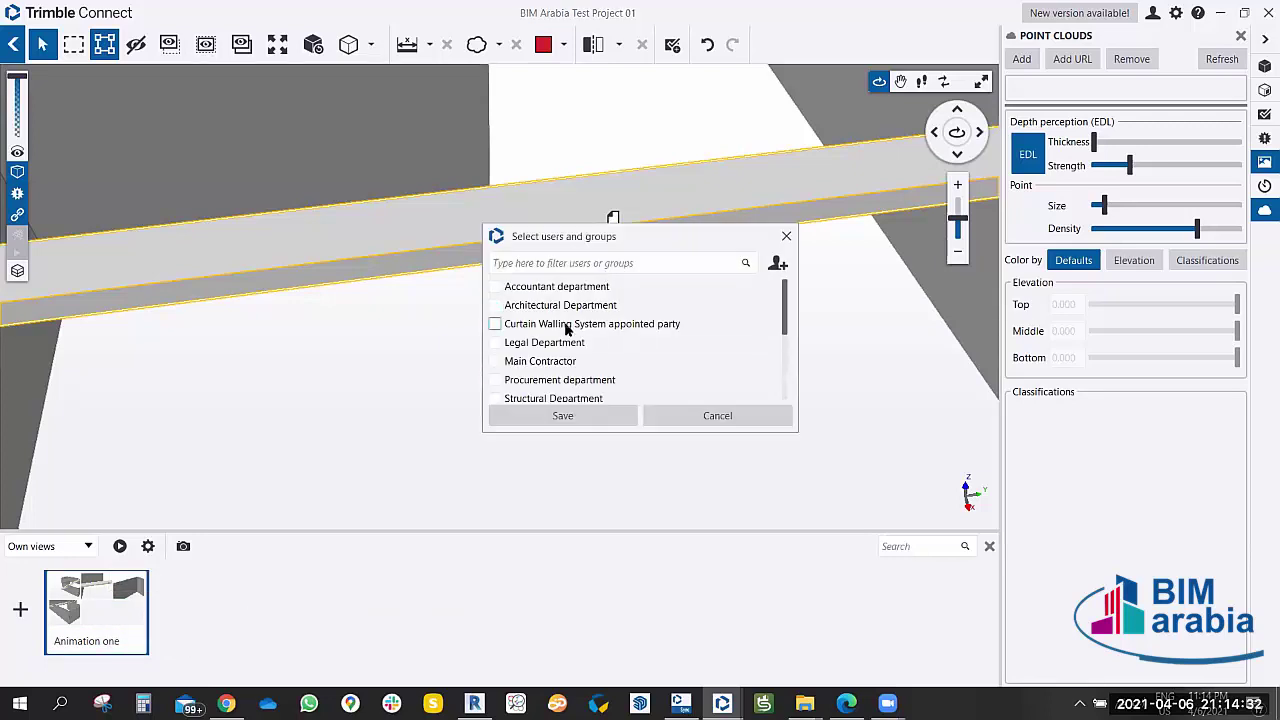
{"action": "scroll", "coordinate": [611, 330], "scroll_direction": "down", "scroll_amount": 3}
{"action": "scroll", "coordinate": [611, 330], "scroll_direction": "up", "scroll_amount": 2}
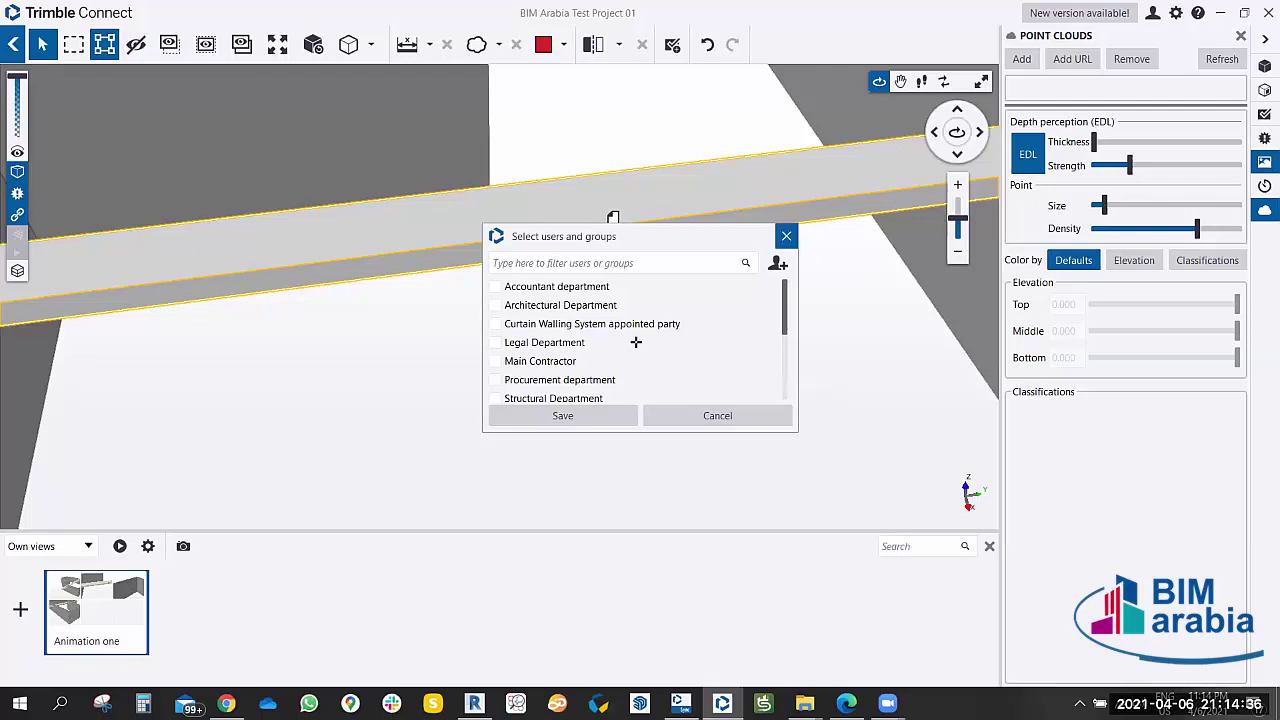
{"action": "left_click", "coordinate": [787, 237]}
Remove the 'Animation one' group and confirm the deletion.
{"action": "right_click", "coordinate": [123, 600]}
{"action": "left_click", "coordinate": [172, 614]}
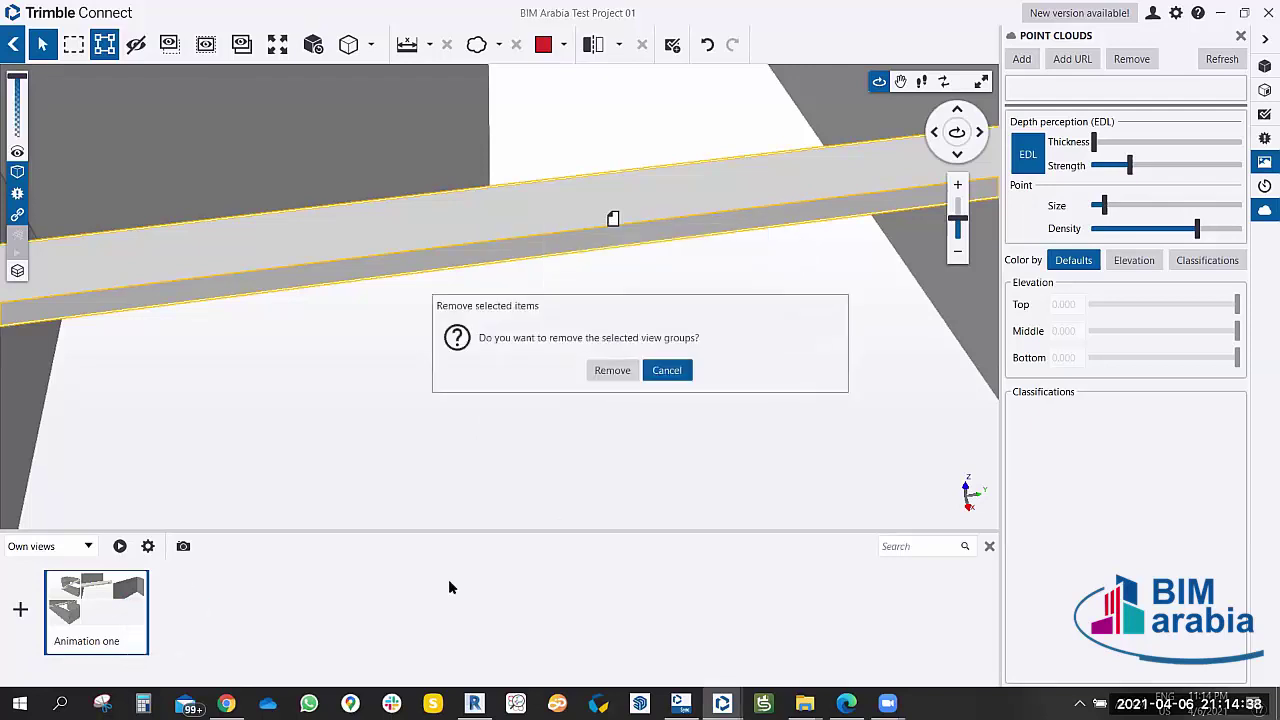
{"action": "left_click", "coordinate": [612, 374]}
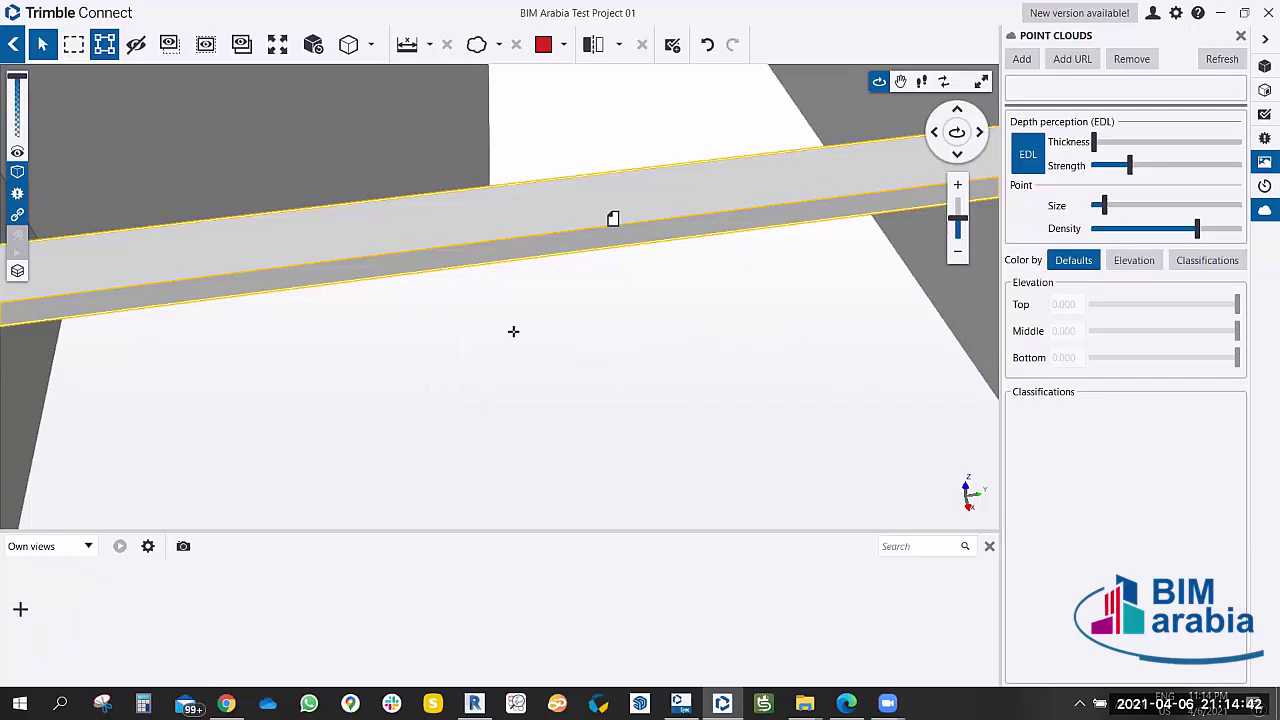
Zoom and orbit the walls and beam, show the model tree, and clear the beam selection.
{"action": "scroll", "coordinate": [600, 344], "scroll_direction": "down", "scroll_amount": 1}
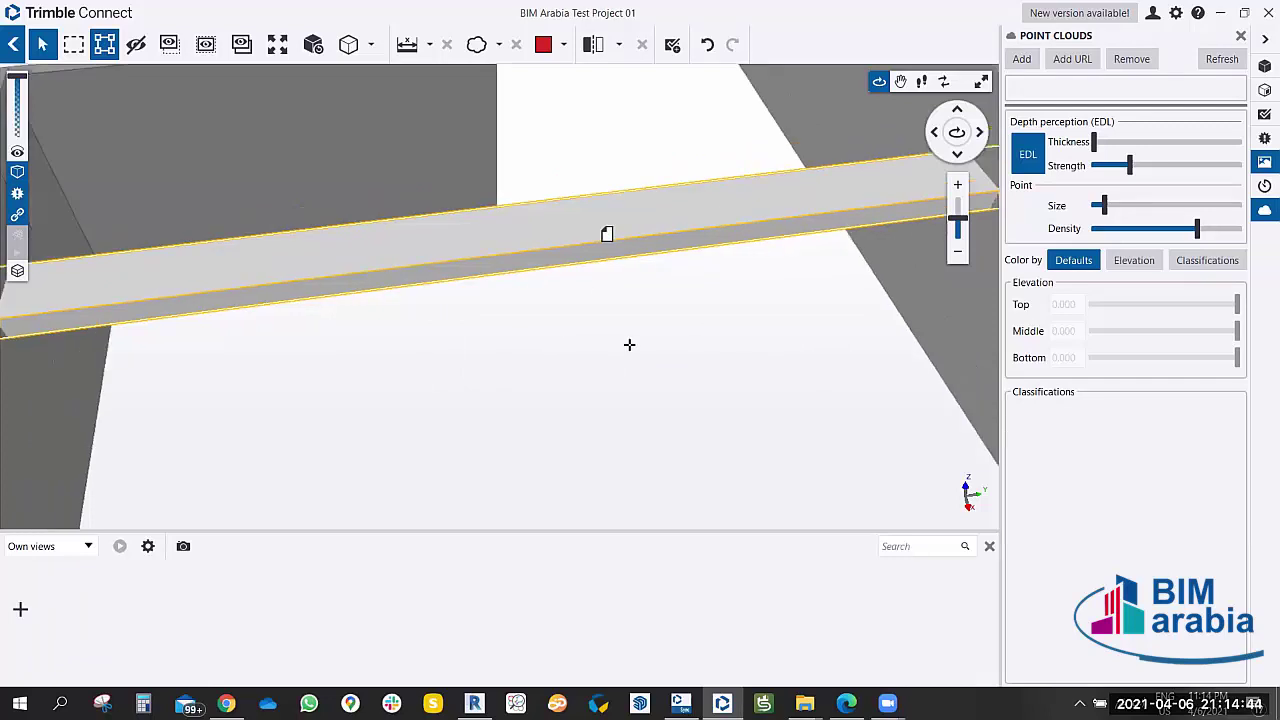
{"action": "scroll", "coordinate": [520, 320], "scroll_direction": "down", "scroll_amount": 3}
{"action": "scroll", "coordinate": [449, 323], "scroll_direction": "down", "scroll_amount": 1}
{"action": "scroll", "coordinate": [442, 331], "scroll_direction": "down", "scroll_amount": 1}
{"action": "scroll", "coordinate": [440, 328], "scroll_direction": "down", "scroll_amount": 1}
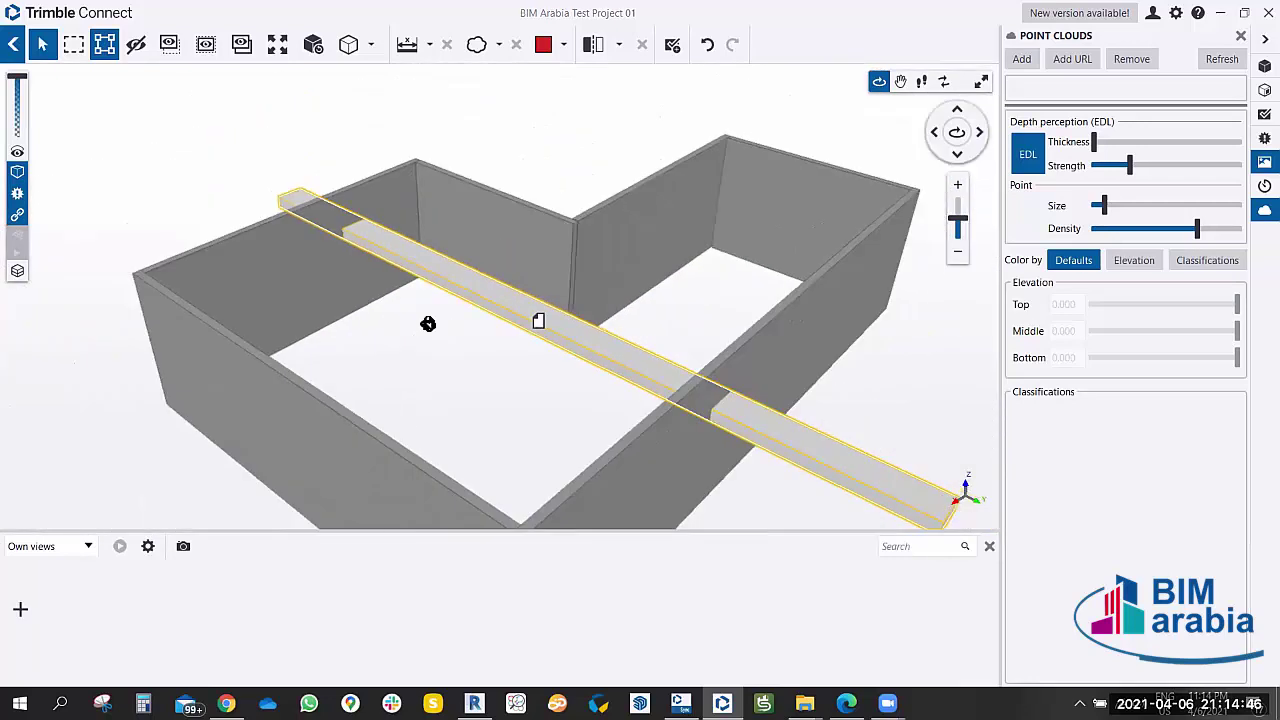
{"action": "mouse_move", "coordinate": [428, 320]}
{"action": "left_mouse_down"}
{"action": "mouse_move", "coordinate": [734, 323]}
{"action": "mouse_move", "coordinate": [693, 344]}
{"action": "left_mouse_up"}
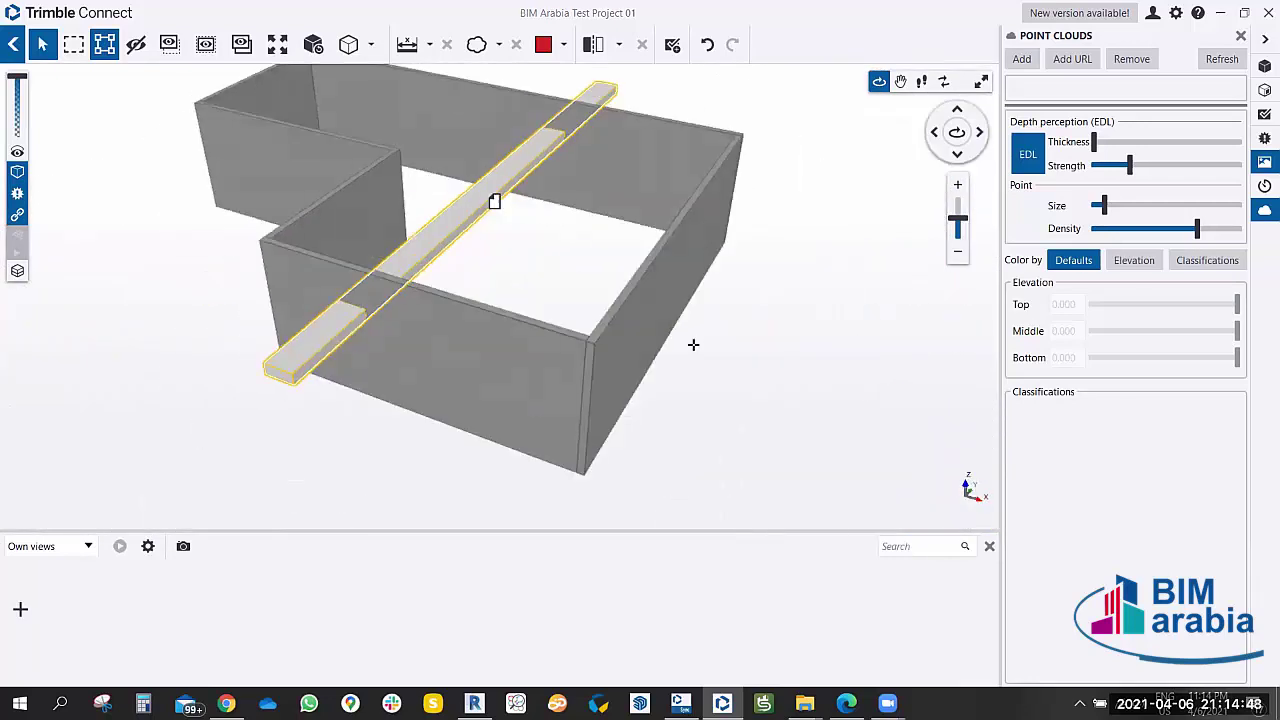
{"action": "left_click", "coordinate": [1263, 68]}
{"action": "left_click", "coordinate": [695, 366]}
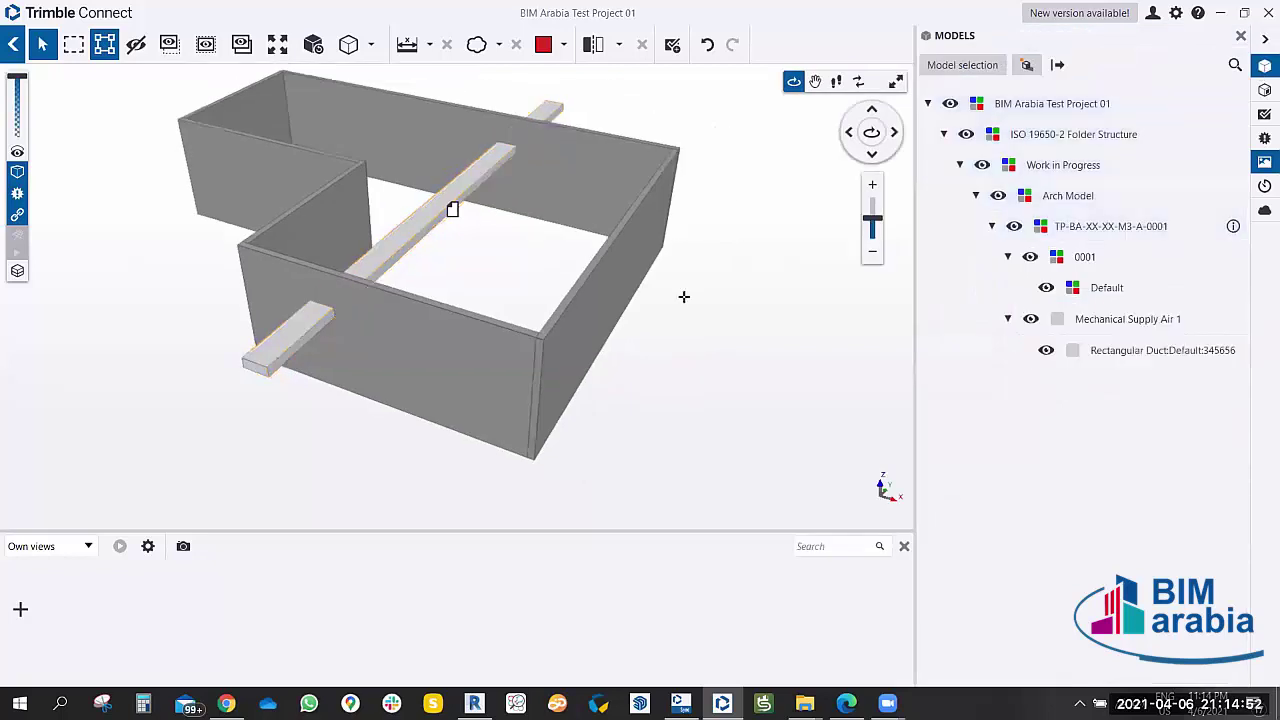
{"action": "left_click_drag", "start_coordinate": [699, 322], "coordinate": [670, 315]}
Go back to the project list and open The Family Tower 3D view.
{"action": "left_click", "coordinate": [14, 44]}
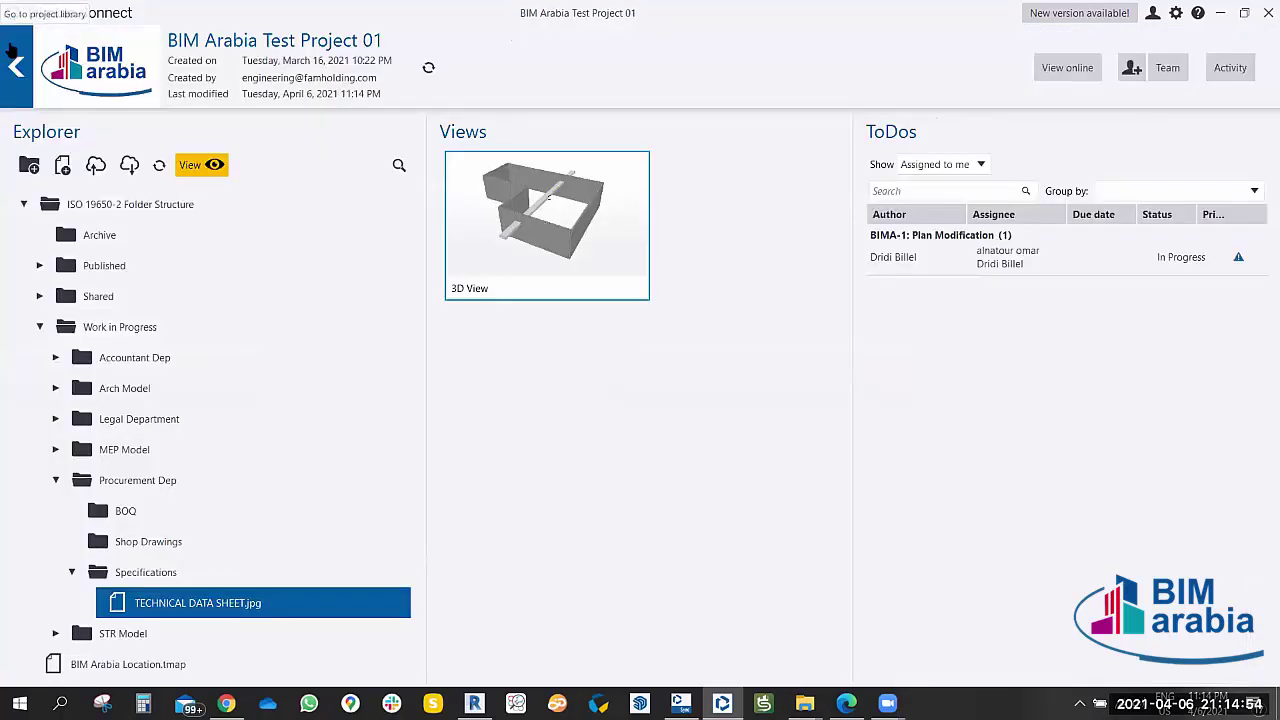
{"action": "left_click", "coordinate": [18, 68]}
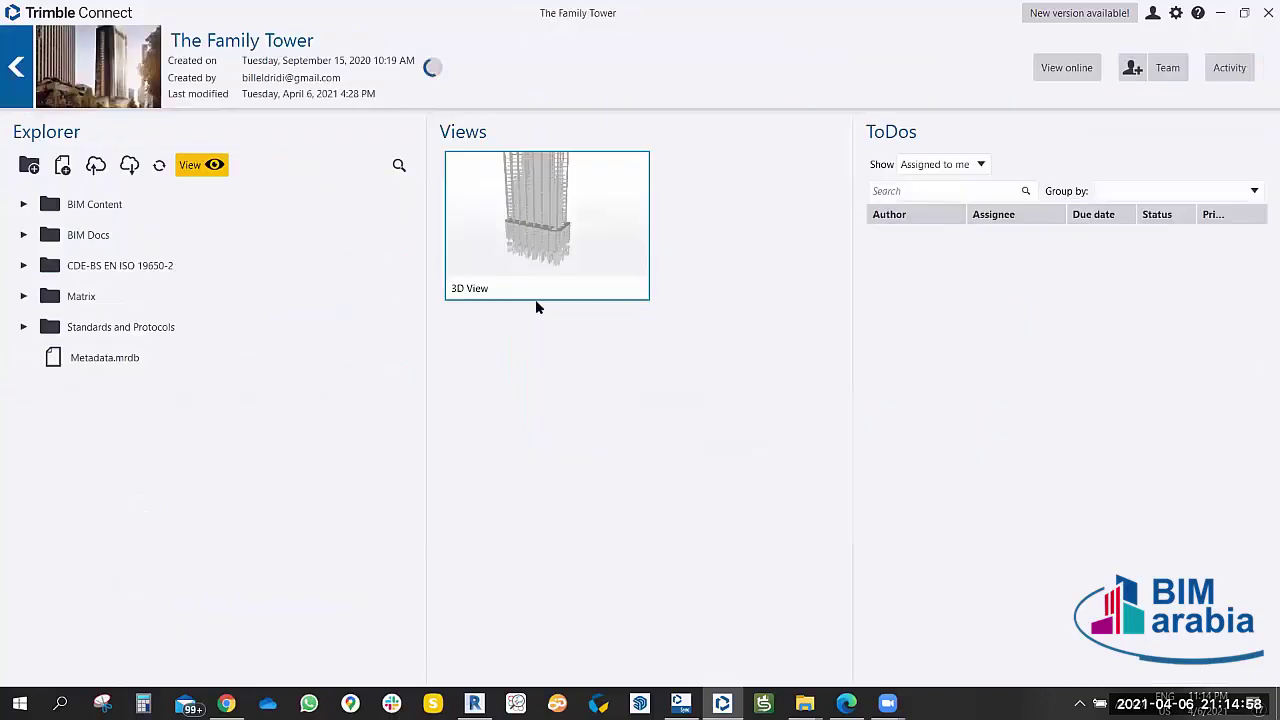
{"action": "left_click", "coordinate": [536, 298]}
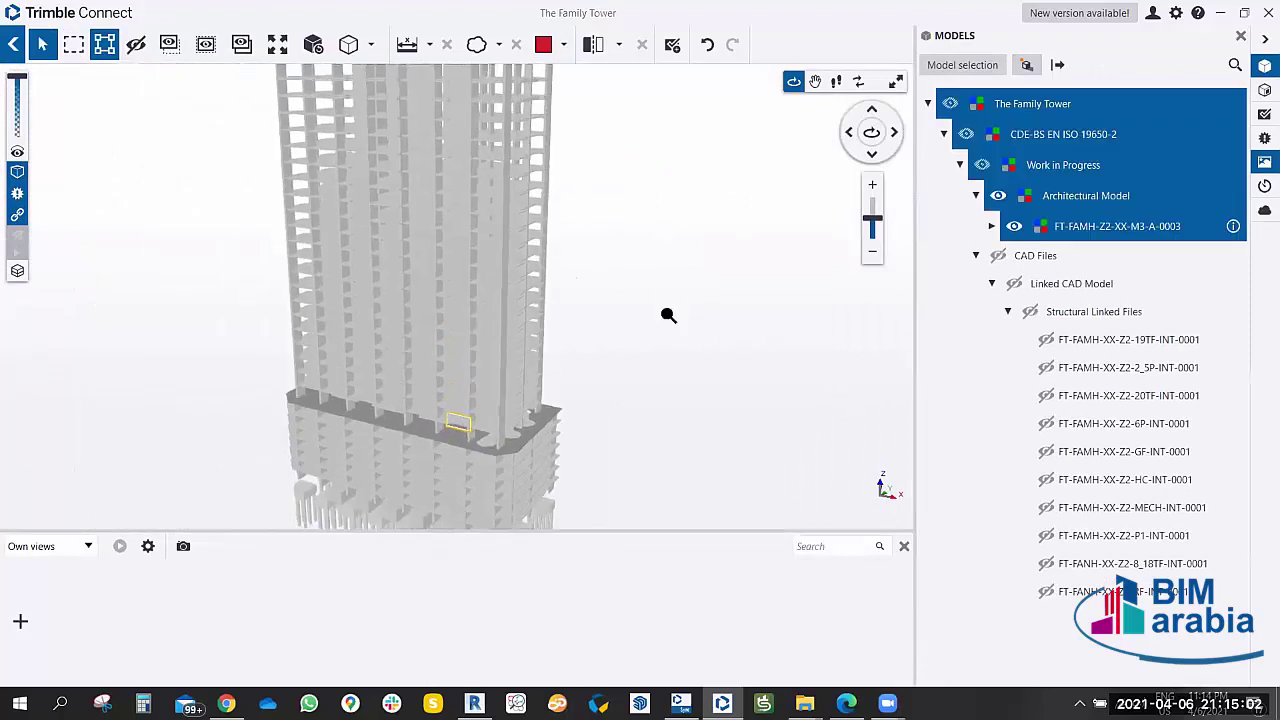
{"action": "scroll", "coordinate": [663, 331], "scroll_direction": "up", "scroll_amount": 3}
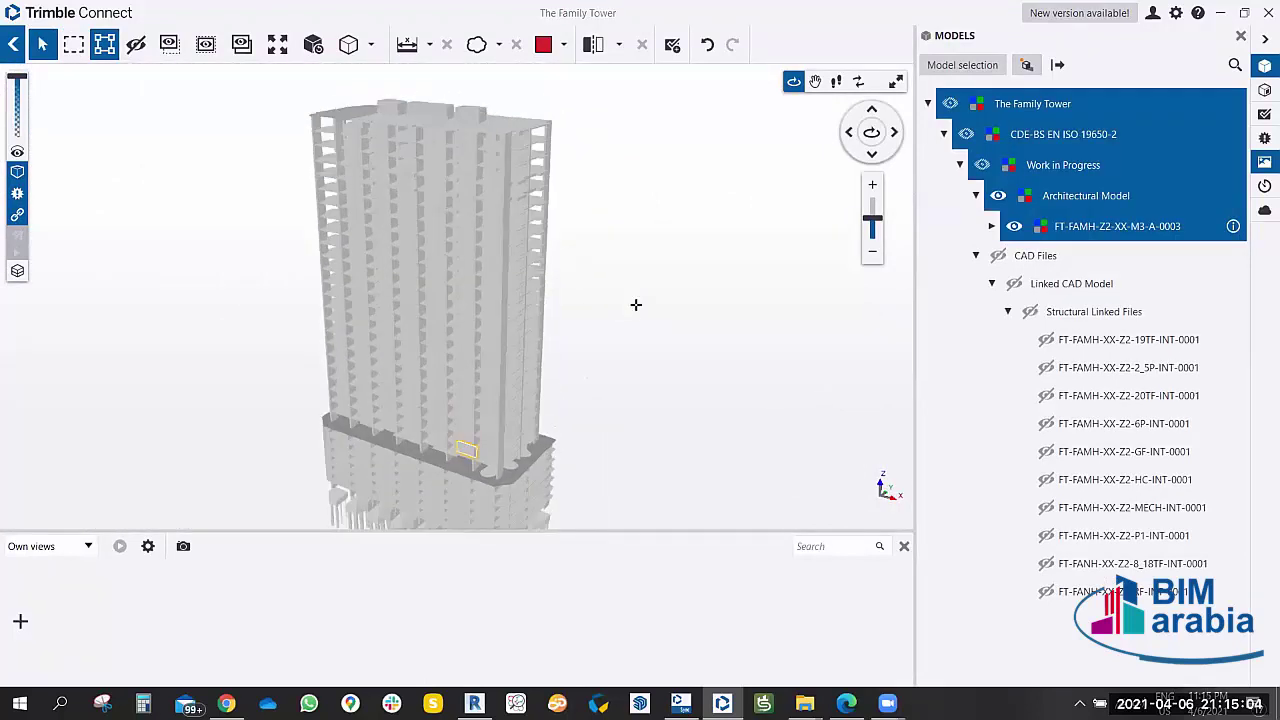
{"action": "left_click_drag", "start_coordinate": [682, 300], "coordinate": [714, 256]}
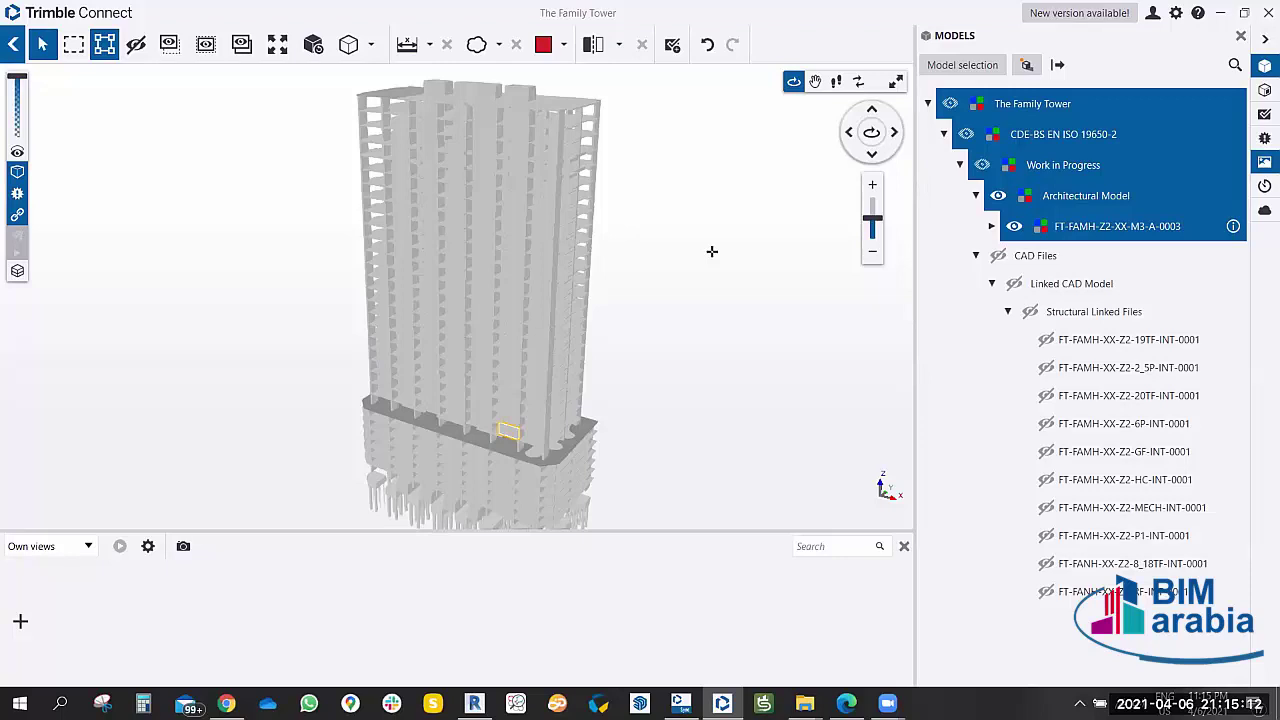
{"action": "left_click_drag", "start_coordinate": [641, 330], "coordinate": [636, 320]}
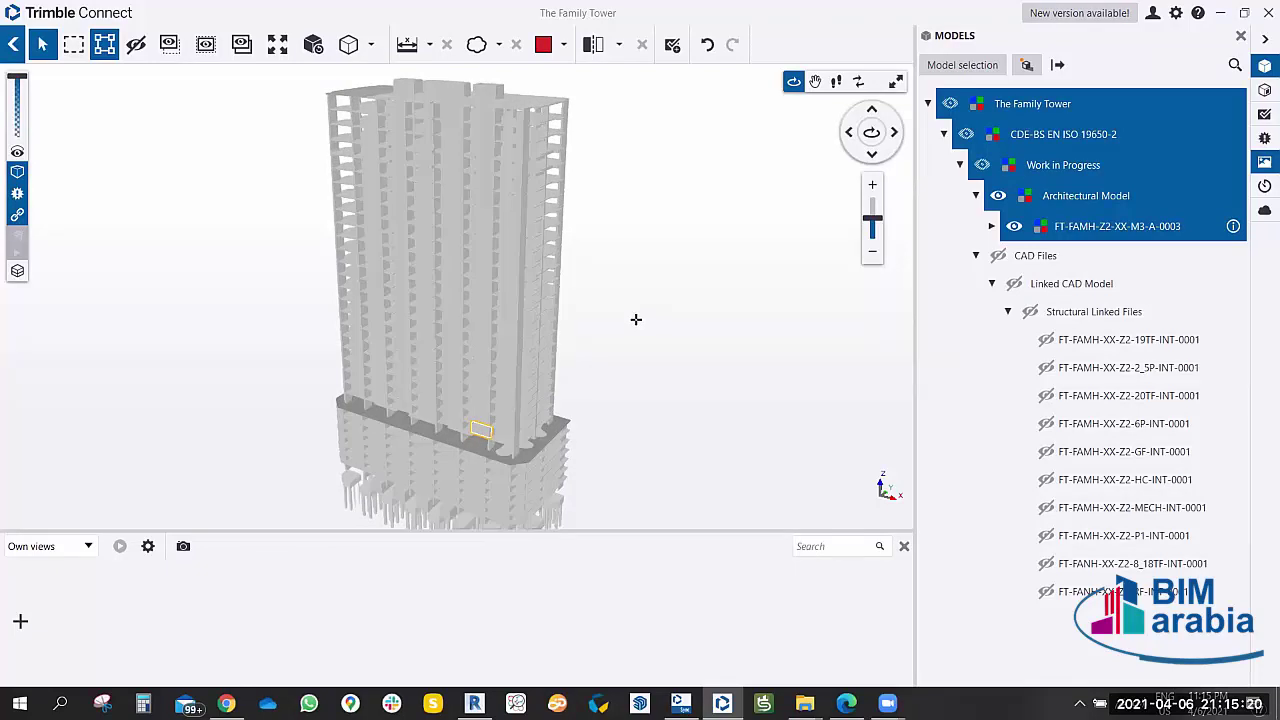
{"action": "mouse_move", "coordinate": [672, 279]}
{"action": "left_mouse_down"}
{"action": "mouse_move", "coordinate": [671, 257]}
{"action": "mouse_move", "coordinate": [654, 266]}
{"action": "mouse_move", "coordinate": [651, 249]}
{"action": "mouse_move", "coordinate": [634, 283]}
{"action": "left_mouse_up"}
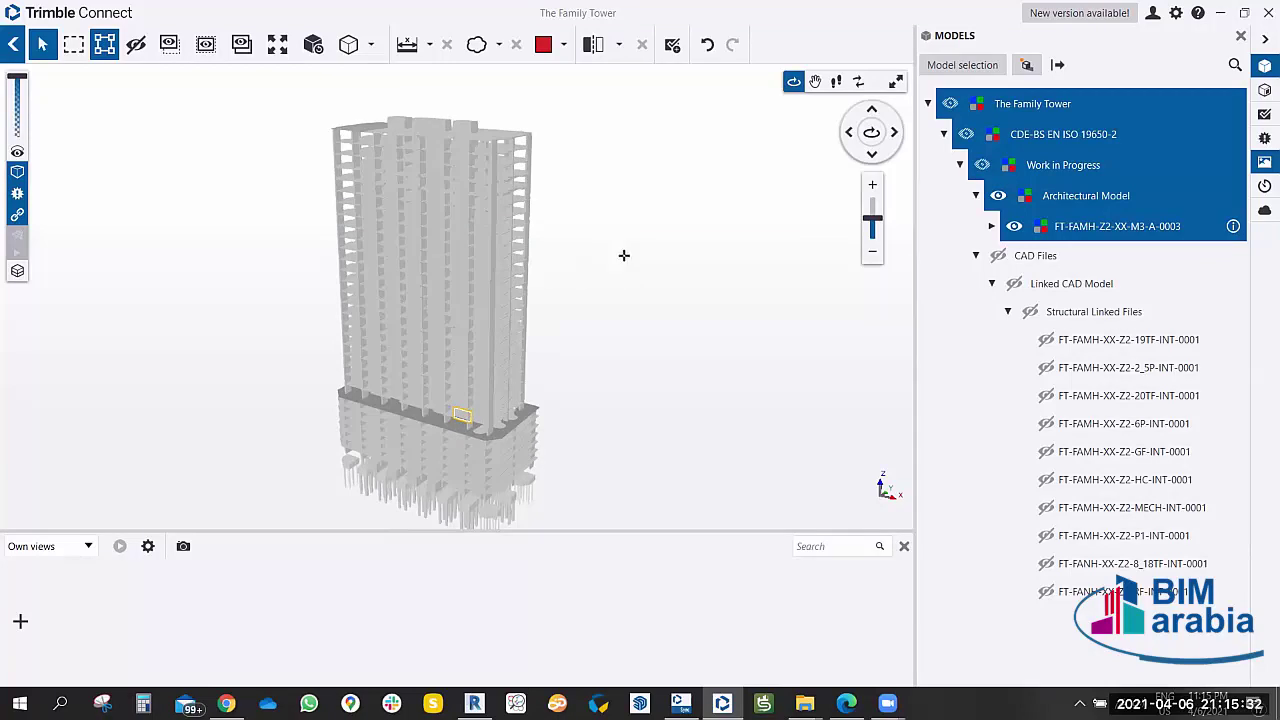
{"action": "mouse_move", "coordinate": [624, 255]}
{"action": "left_mouse_down"}
{"action": "mouse_move", "coordinate": [615, 292]}
{"action": "mouse_move", "coordinate": [585, 291]}
{"action": "left_mouse_up"}
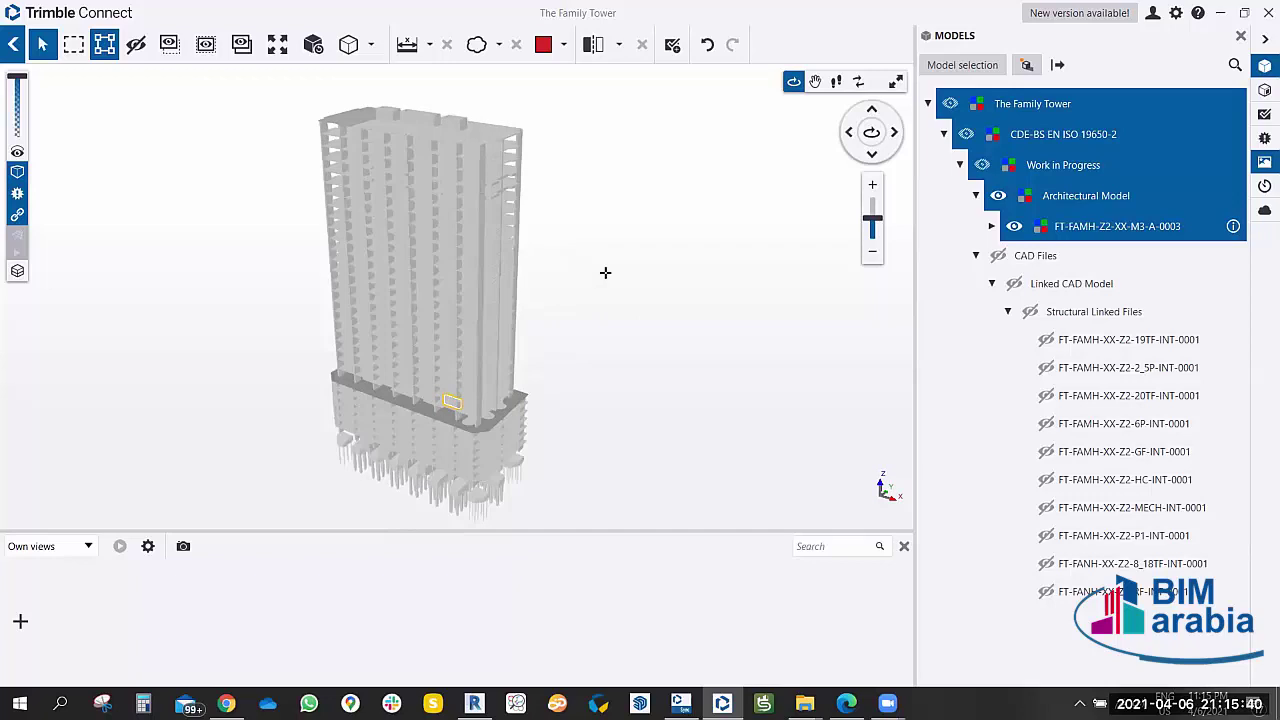
{"action": "middle_click_drag", "start_coordinate": [605, 272], "coordinate": [624, 266]}
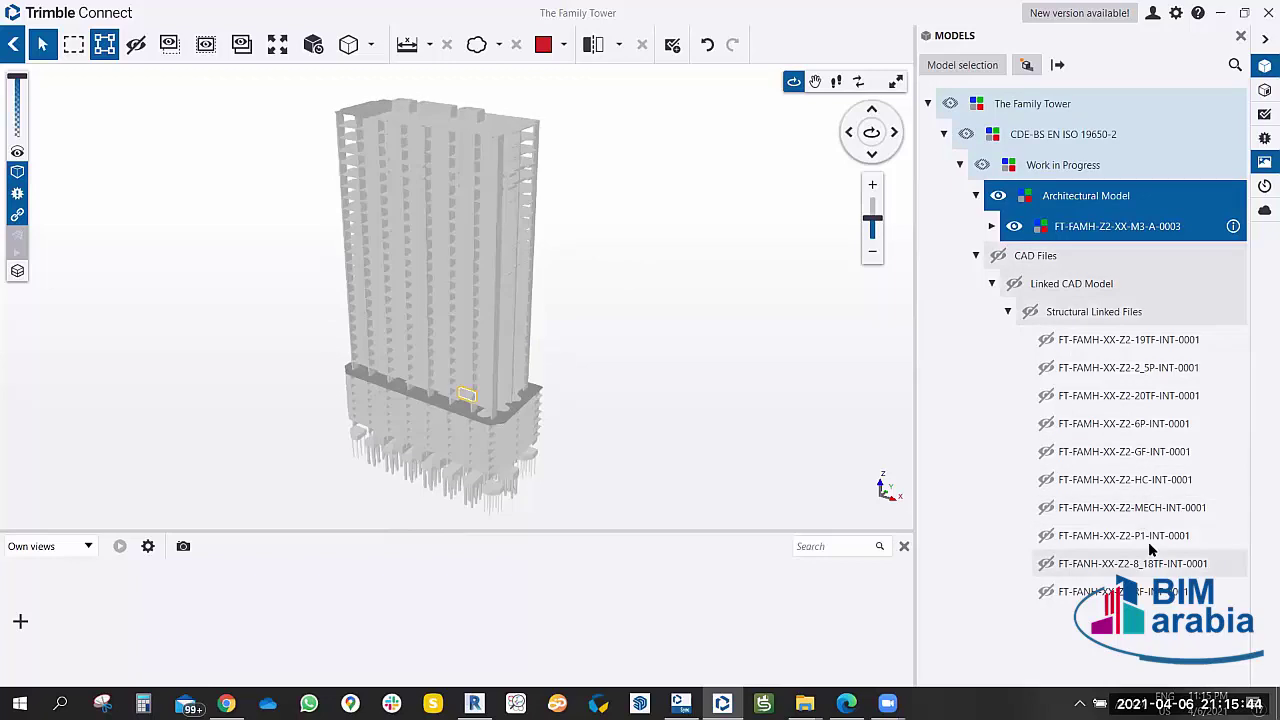
Show the GF, 20TF, 2_5P, 19TF and 6P structural linked files.
{"action": "left_click", "coordinate": [1045, 452]}
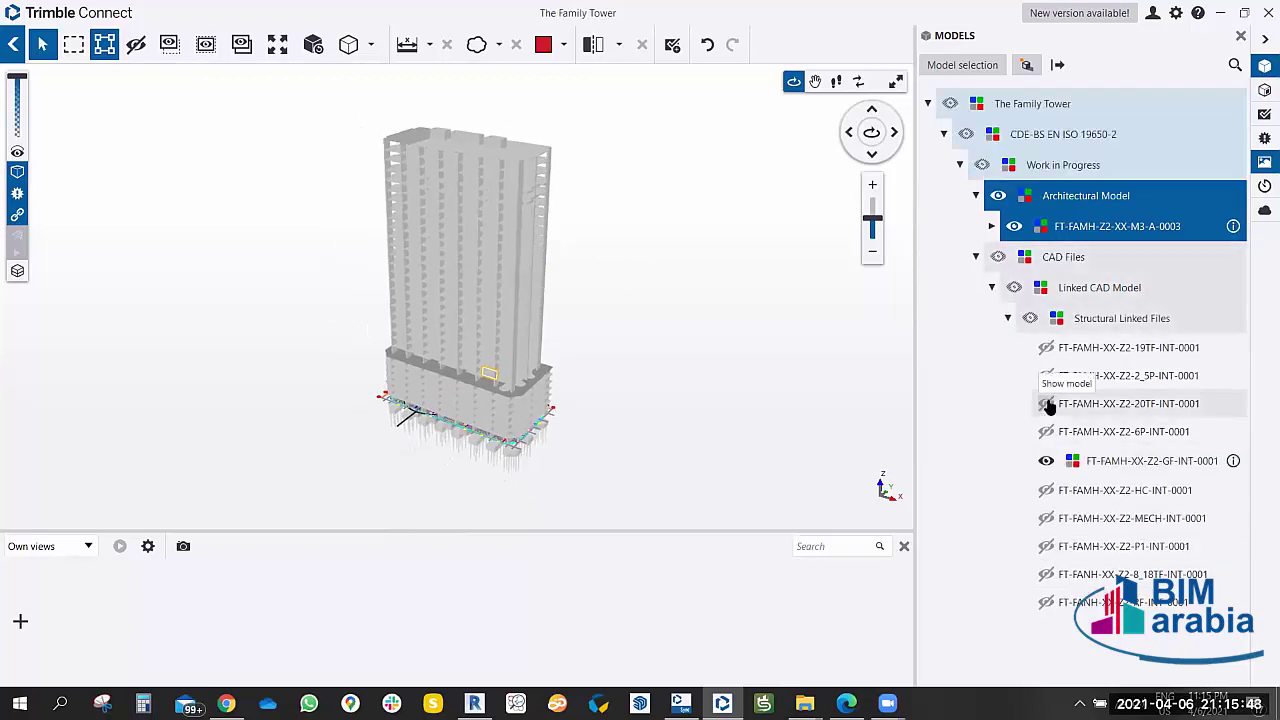
{"action": "left_click", "coordinate": [1046, 403]}
{"action": "left_click", "coordinate": [1046, 375]}
{"action": "left_click", "coordinate": [1046, 348]}
{"action": "left_click", "coordinate": [1046, 439]}
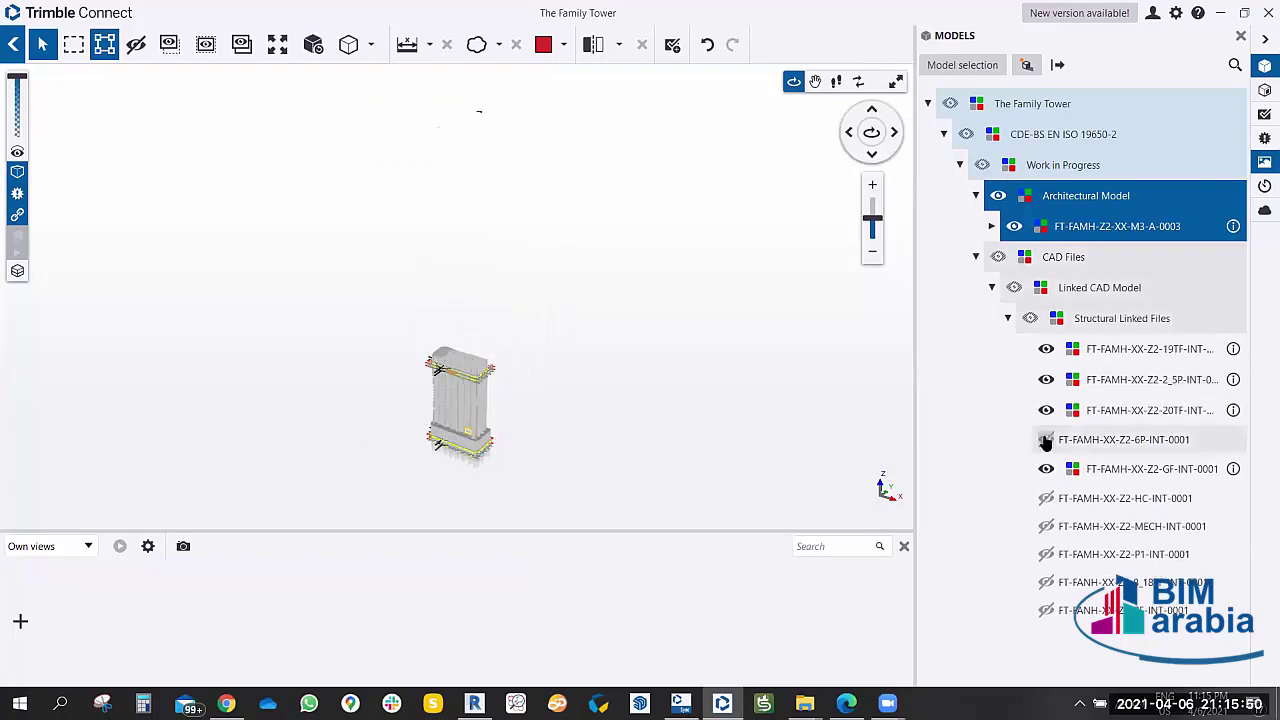
Show the remaining hidden structural linked files and orbit up to the tower's top.
{"action": "left_click", "coordinate": [1046, 500]}
{"action": "left_click", "coordinate": [1046, 531]}
{"action": "left_click", "coordinate": [1046, 563]}
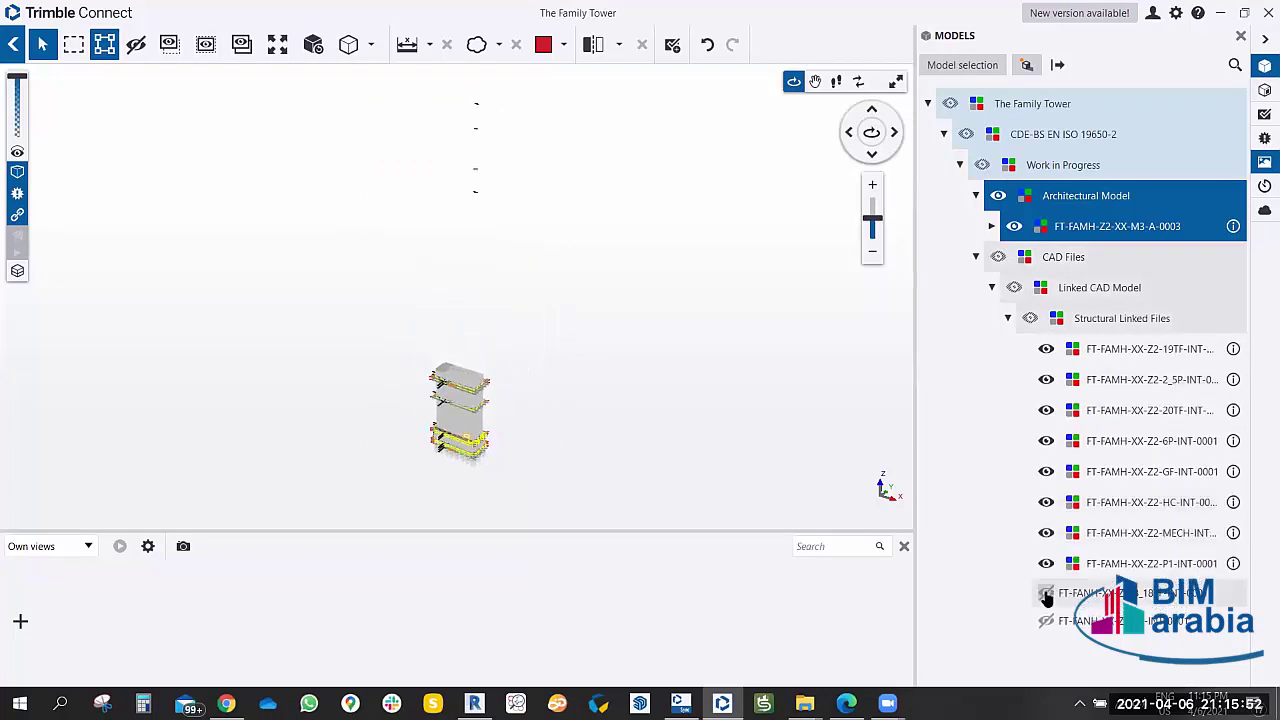
{"action": "left_click", "coordinate": [1046, 594]}
{"action": "left_click", "coordinate": [1046, 624]}
{"action": "scroll", "coordinate": [494, 408], "scroll_direction": "up", "scroll_amount": 5}
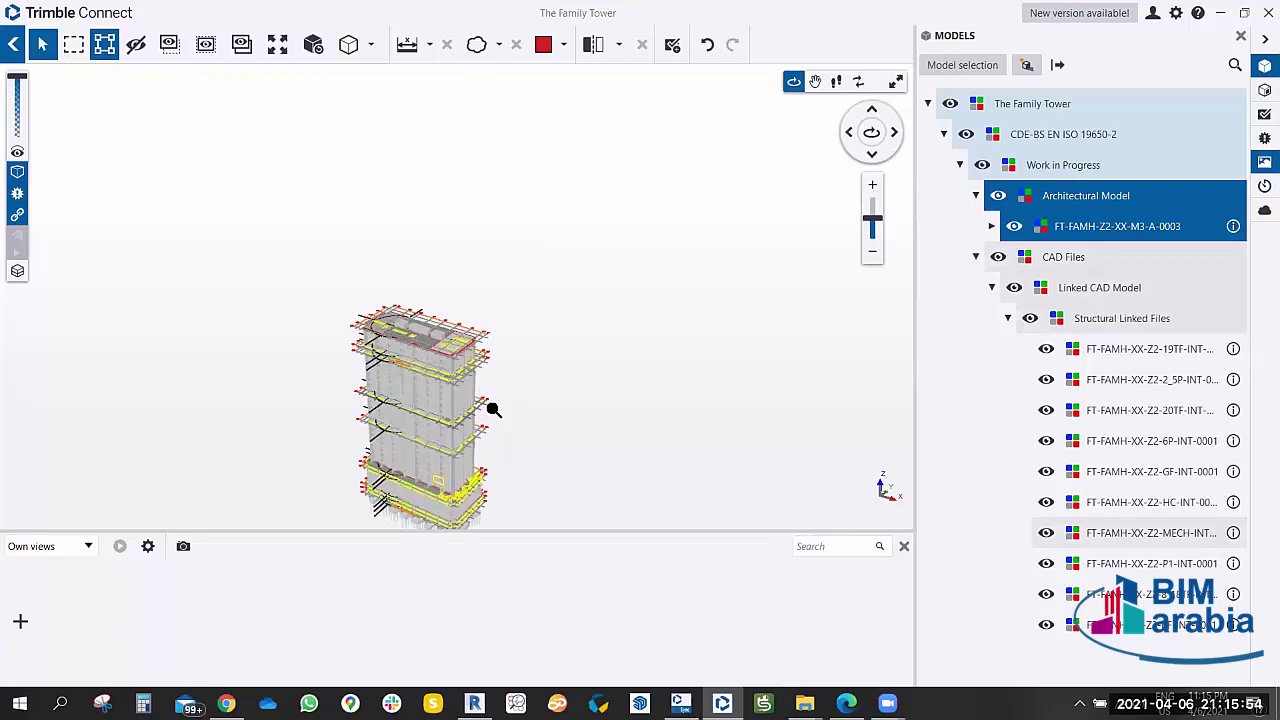
{"action": "mouse_move", "coordinate": [723, 260]}
{"action": "left_mouse_down"}
{"action": "mouse_move", "coordinate": [686, 280]}
{"action": "mouse_move", "coordinate": [728, 273]}
{"action": "left_mouse_up"}
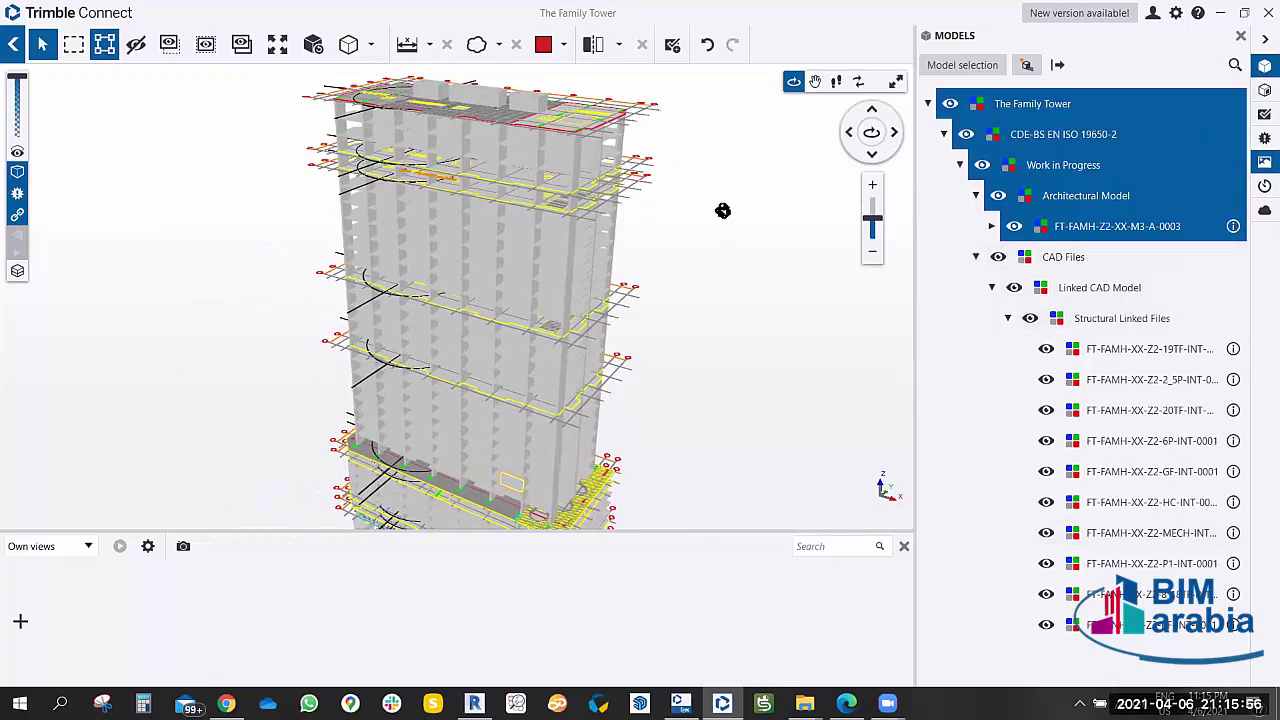
{"action": "mouse_move", "coordinate": [723, 209]}
{"action": "left_mouse_down"}
{"action": "mouse_move", "coordinate": [649, 300]}
{"action": "mouse_move", "coordinate": [686, 269]}
{"action": "mouse_move", "coordinate": [657, 357]}
{"action": "mouse_move", "coordinate": [642, 240]}
{"action": "mouse_move", "coordinate": [654, 331]}
{"action": "mouse_move", "coordinate": [623, 351]}
{"action": "mouse_move", "coordinate": [596, 47]}
{"action": "left_mouse_up"}
Place a section plane on the tower roof and lower it to expose the floor plan.
{"action": "left_click", "coordinate": [596, 47]}
{"action": "scroll", "coordinate": [508, 223], "scroll_direction": "up", "scroll_amount": 1}
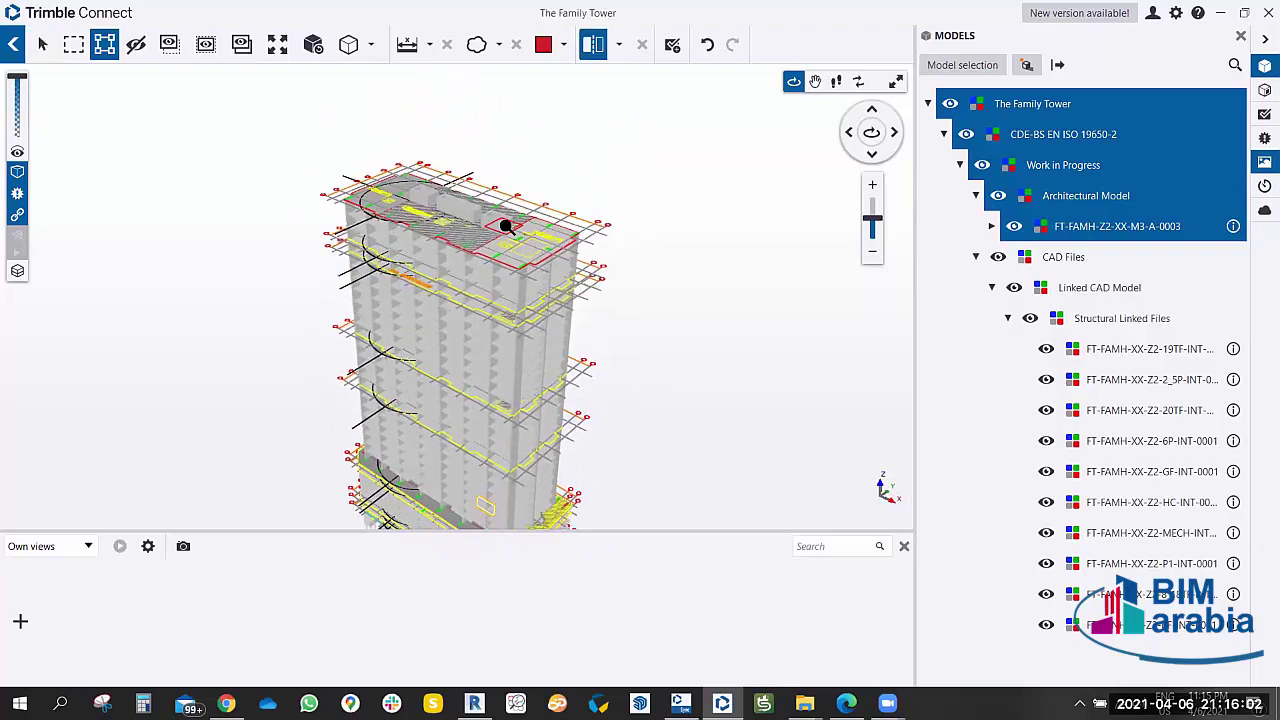
{"action": "scroll", "coordinate": [500, 240], "scroll_direction": "up", "scroll_amount": 2}
{"action": "scroll", "coordinate": [490, 263], "scroll_direction": "up", "scroll_amount": 3}
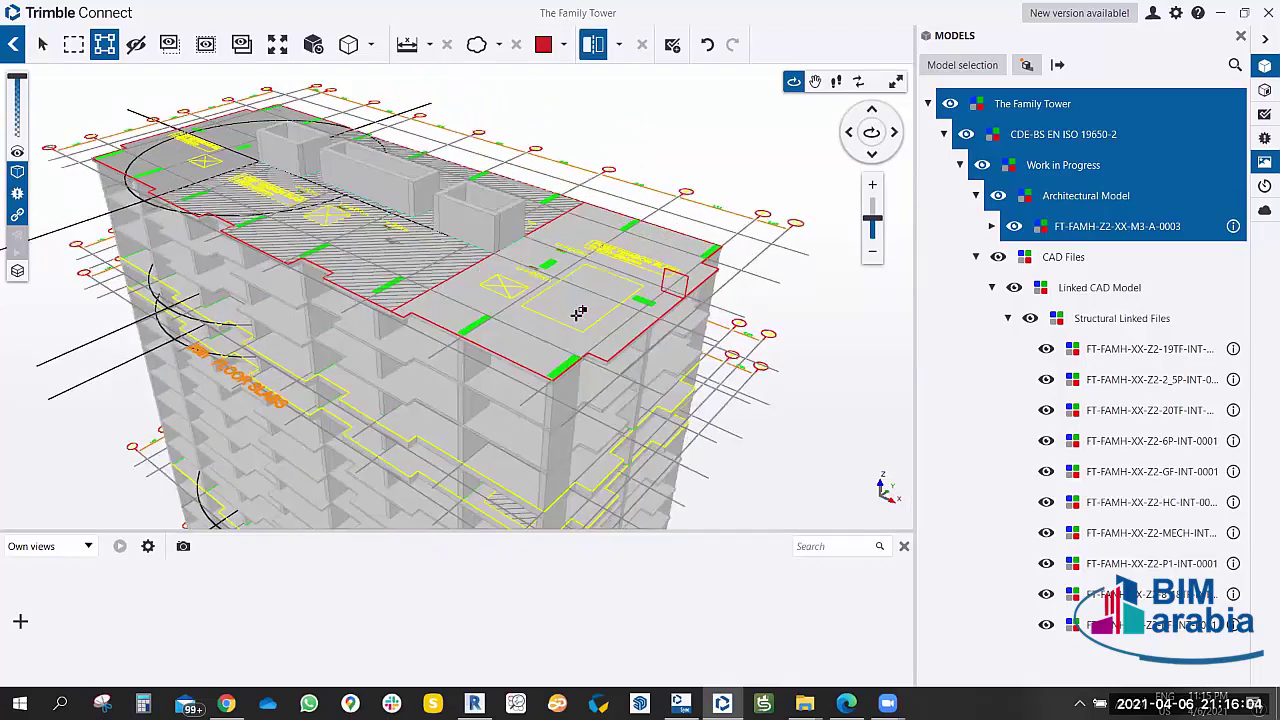
{"action": "mouse_move", "coordinate": [577, 306]}
{"action": "left_mouse_down"}
{"action": "mouse_move", "coordinate": [566, 309]}
{"action": "mouse_move", "coordinate": [591, 232]}
{"action": "left_mouse_up"}
{"action": "left_click", "coordinate": [591, 232]}
{"action": "scroll", "coordinate": [586, 271], "scroll_direction": "up", "scroll_amount": 3}
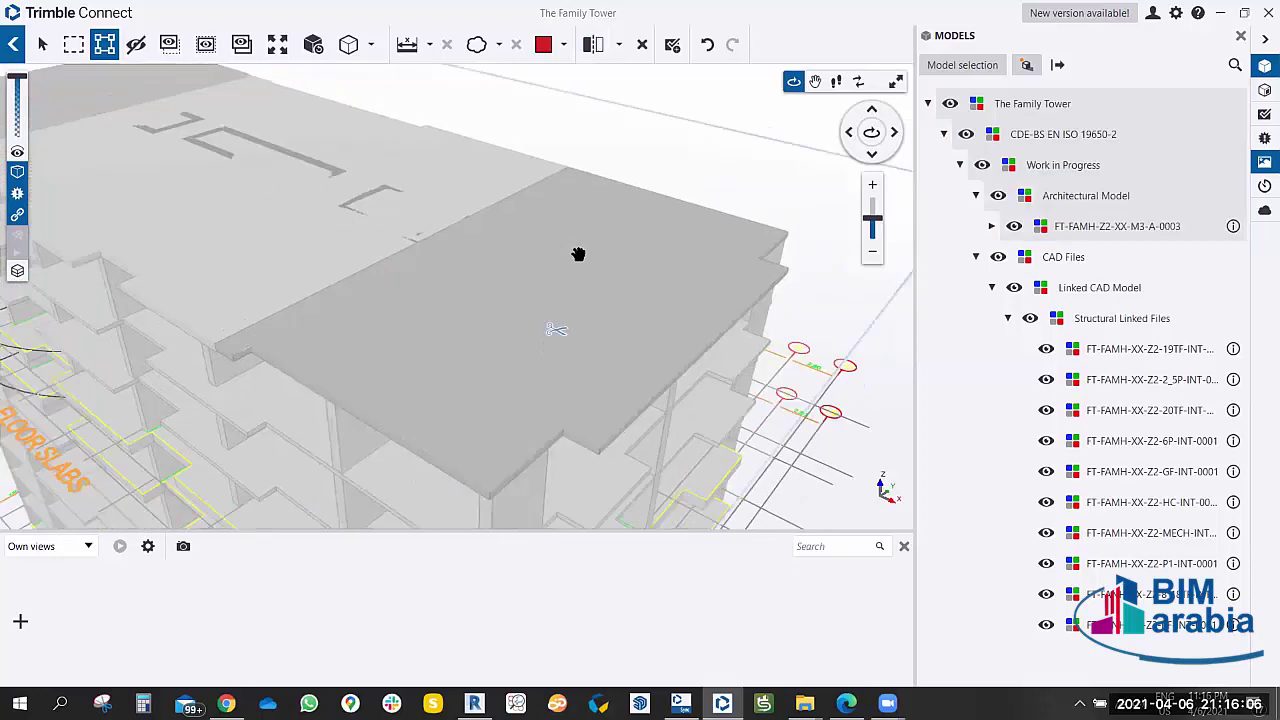
{"action": "scroll", "coordinate": [580, 251], "scroll_direction": "down", "scroll_amount": 8}
{"action": "left_click_drag", "start_coordinate": [570, 304], "coordinate": [571, 313]}
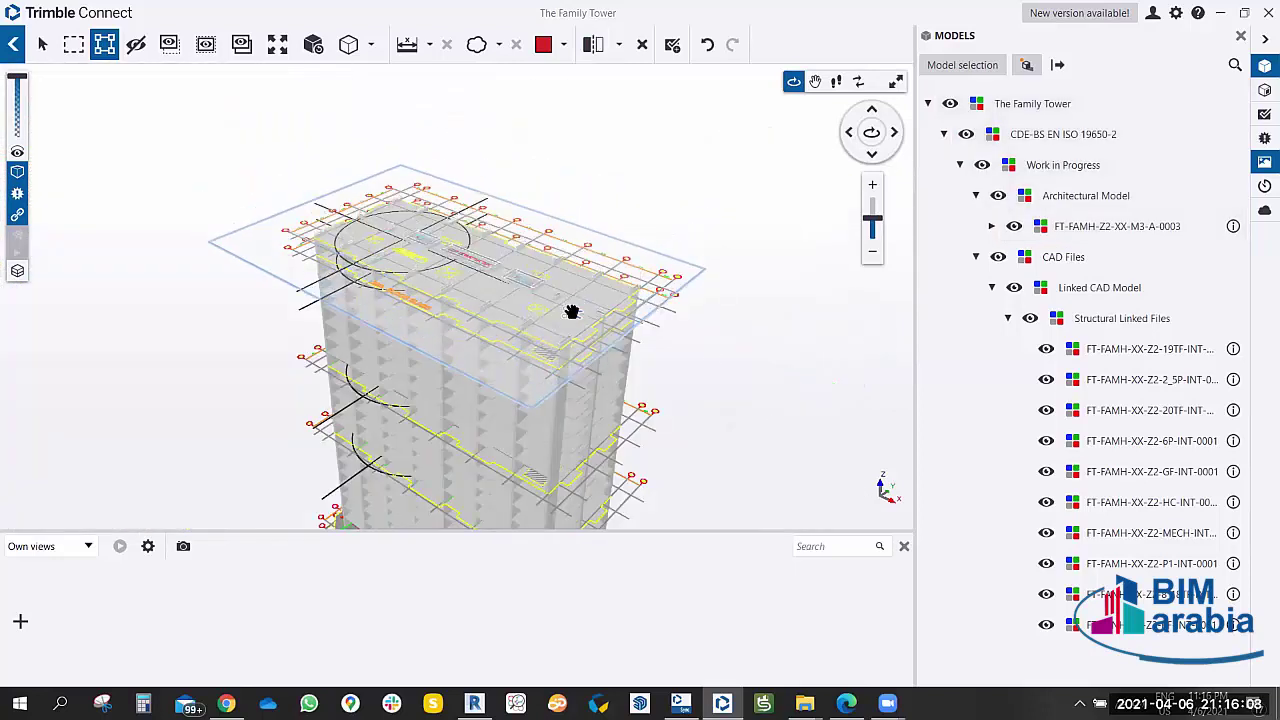
Orbit and zoom onto the sectioned 20th floor slab to inspect its top.
{"action": "scroll", "coordinate": [434, 394], "scroll_direction": "up", "scroll_amount": 3}
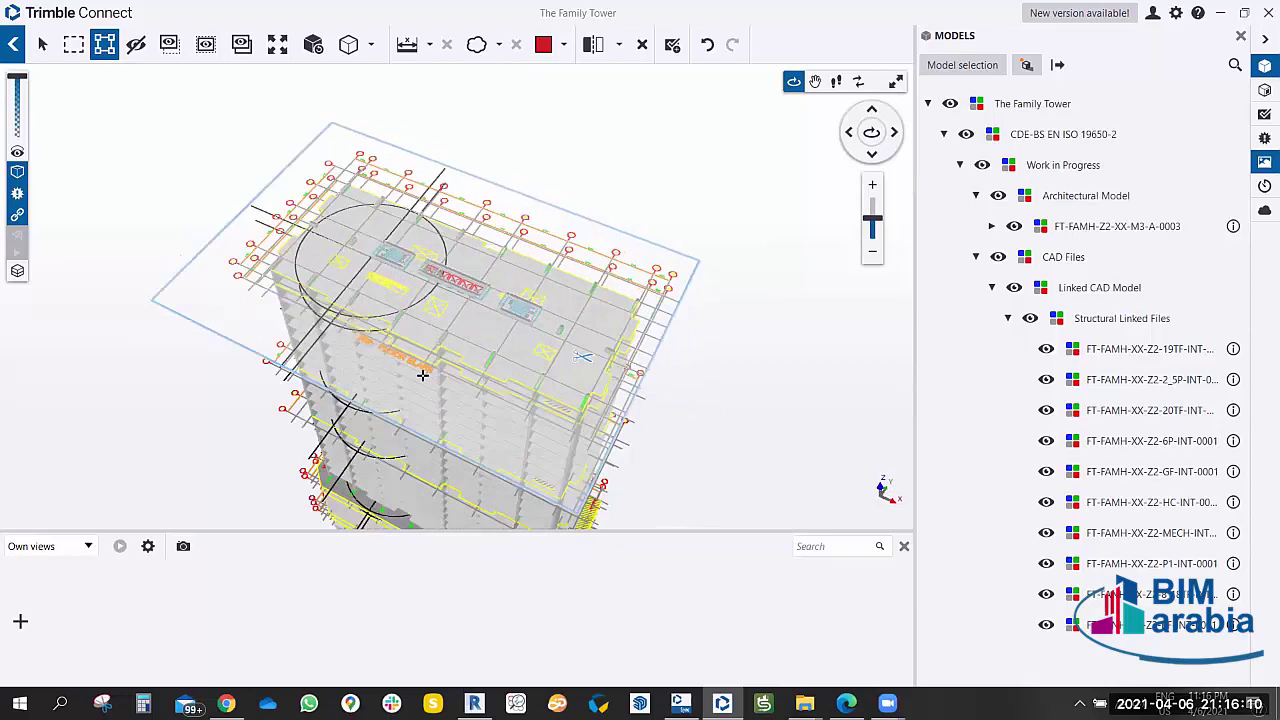
{"action": "mouse_move", "coordinate": [423, 371]}
{"action": "left_mouse_down"}
{"action": "mouse_move", "coordinate": [424, 319]}
{"action": "mouse_move", "coordinate": [523, 280]}
{"action": "left_mouse_up"}
{"action": "scroll", "coordinate": [424, 319], "scroll_direction": "up", "scroll_amount": 3}
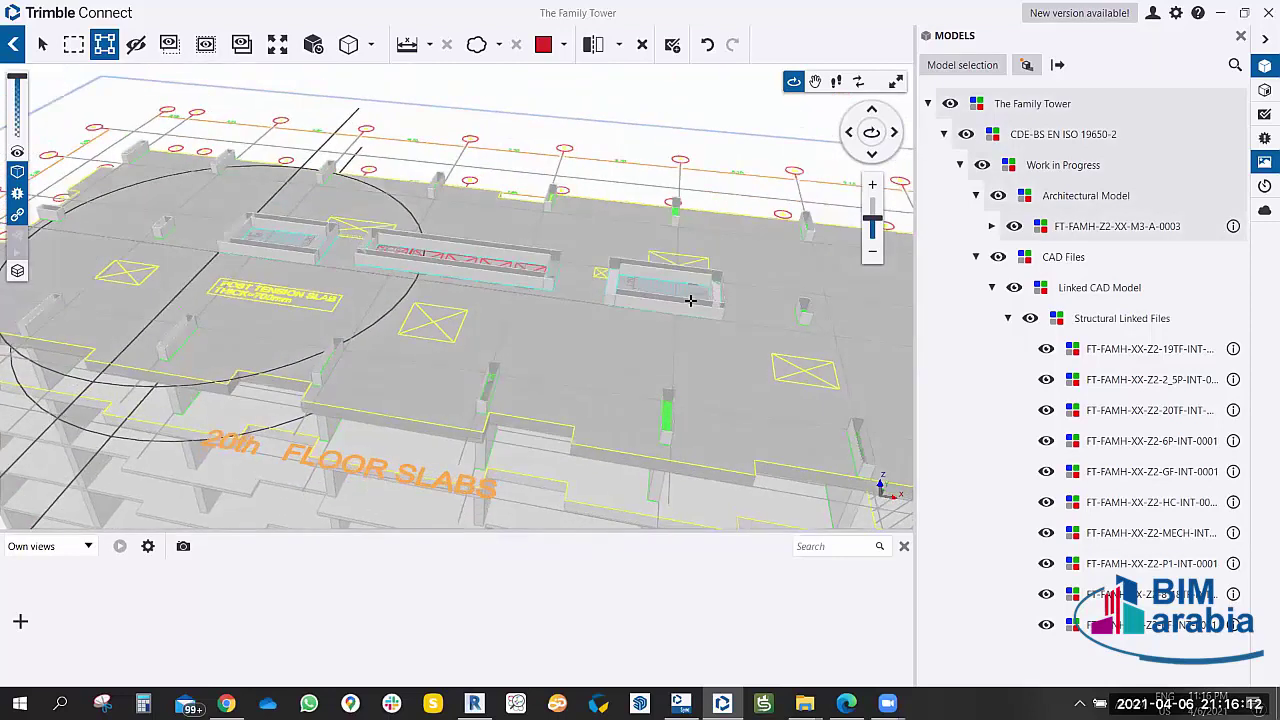
{"action": "scroll", "coordinate": [379, 305], "scroll_direction": "up", "scroll_amount": 2}
{"action": "scroll", "coordinate": [417, 266], "scroll_direction": "up", "scroll_amount": 3}
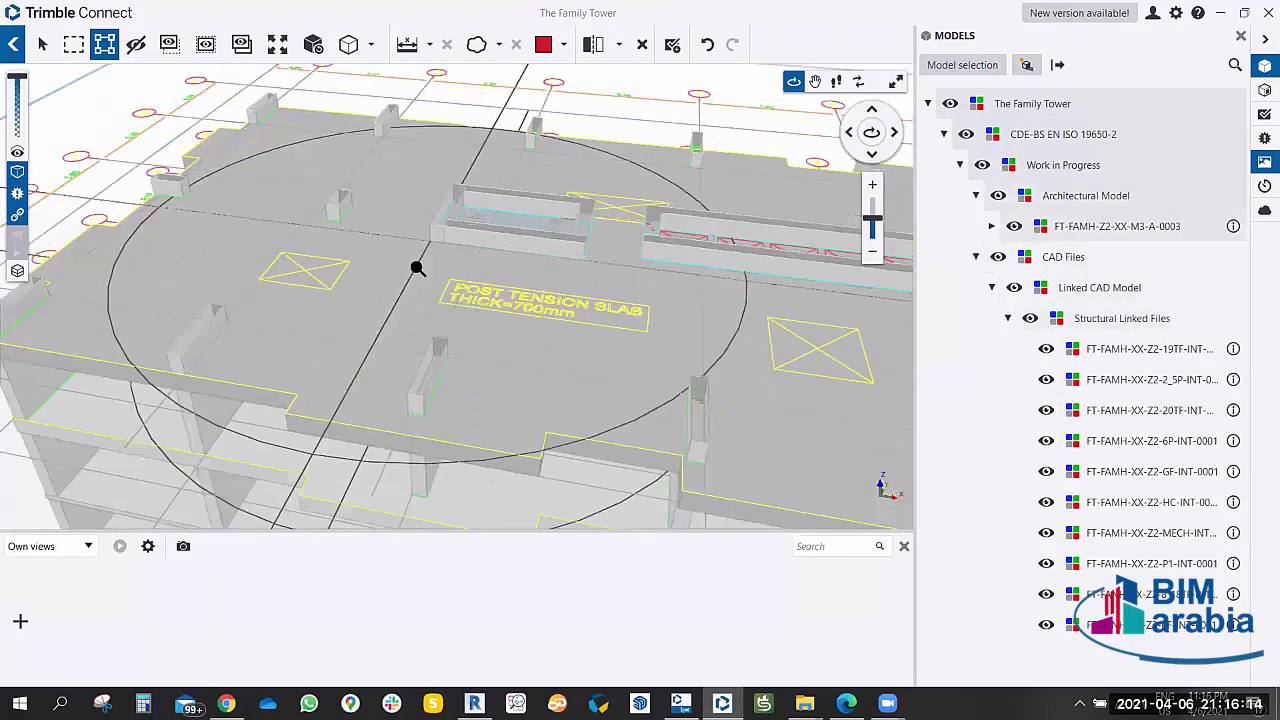
{"action": "scroll", "coordinate": [416, 268], "scroll_direction": "up", "scroll_amount": 2}
{"action": "scroll", "coordinate": [416, 268], "scroll_direction": "down", "scroll_amount": 4}
{"action": "scroll", "coordinate": [412, 284], "scroll_direction": "down", "scroll_amount": 2}
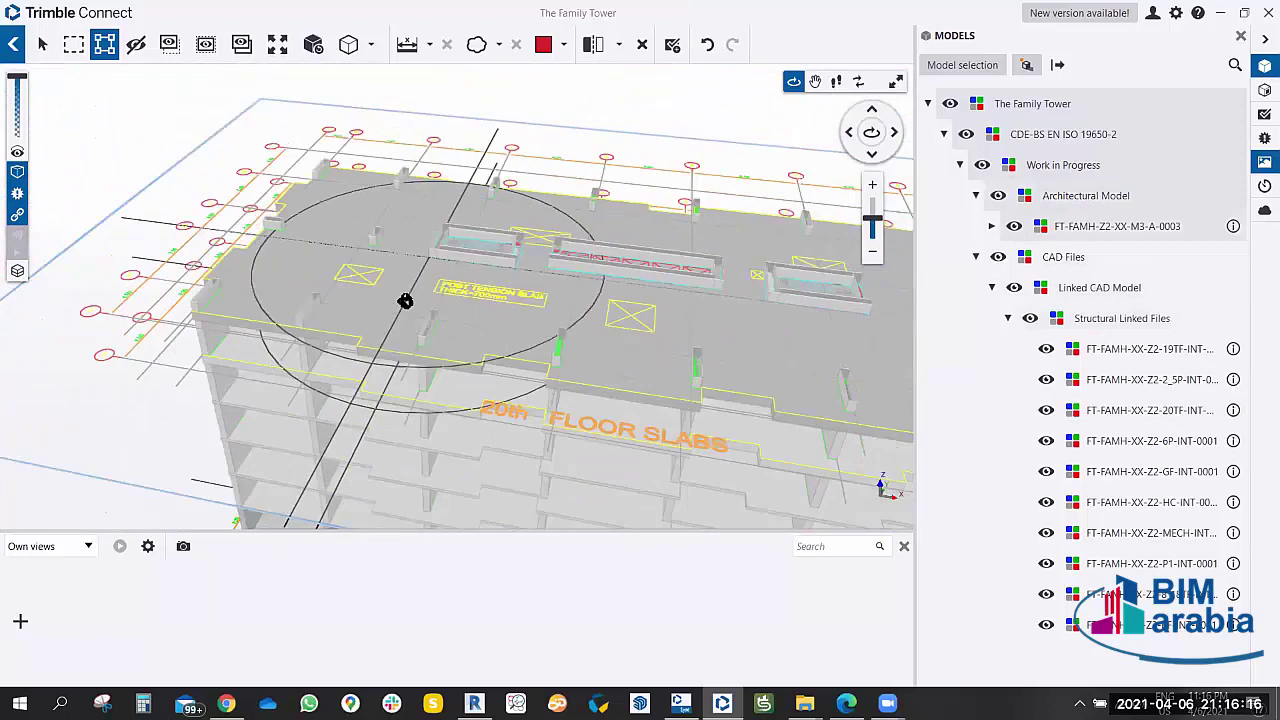
{"action": "left_click_drag", "start_coordinate": [405, 301], "coordinate": [431, 316]}
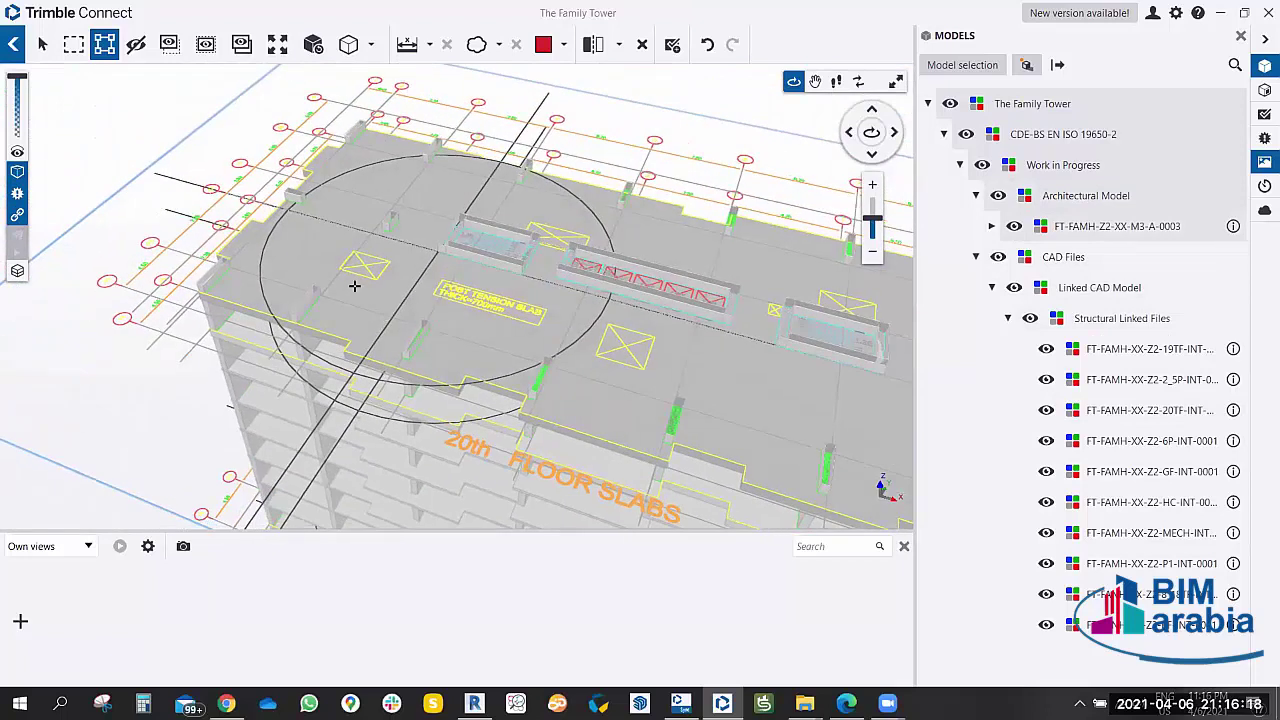
{"action": "mouse_move", "coordinate": [298, 287]}
{"action": "left_mouse_down"}
{"action": "mouse_move", "coordinate": [286, 271]}
{"action": "mouse_move", "coordinate": [343, 277]}
{"action": "mouse_move", "coordinate": [357, 254]}
{"action": "mouse_move", "coordinate": [566, 253]}
{"action": "mouse_move", "coordinate": [429, 277]}
{"action": "mouse_move", "coordinate": [420, 194]}
{"action": "mouse_move", "coordinate": [486, 223]}
{"action": "mouse_move", "coordinate": [306, 241]}
{"action": "mouse_move", "coordinate": [343, 171]}
{"action": "mouse_move", "coordinate": [220, 240]}
{"action": "mouse_move", "coordinate": [247, 314]}
{"action": "mouse_move", "coordinate": [343, 294]}
{"action": "mouse_move", "coordinate": [309, 257]}
{"action": "mouse_move", "coordinate": [261, 242]}
{"action": "mouse_move", "coordinate": [266, 260]}
{"action": "mouse_move", "coordinate": [377, 300]}
{"action": "mouse_move", "coordinate": [467, 313]}
{"action": "mouse_move", "coordinate": [423, 320]}
{"action": "mouse_move", "coordinate": [423, 380]}
{"action": "mouse_move", "coordinate": [286, 217]}
{"action": "left_mouse_up"}
{"action": "scroll", "coordinate": [266, 260], "scroll_direction": "up", "scroll_amount": 5}
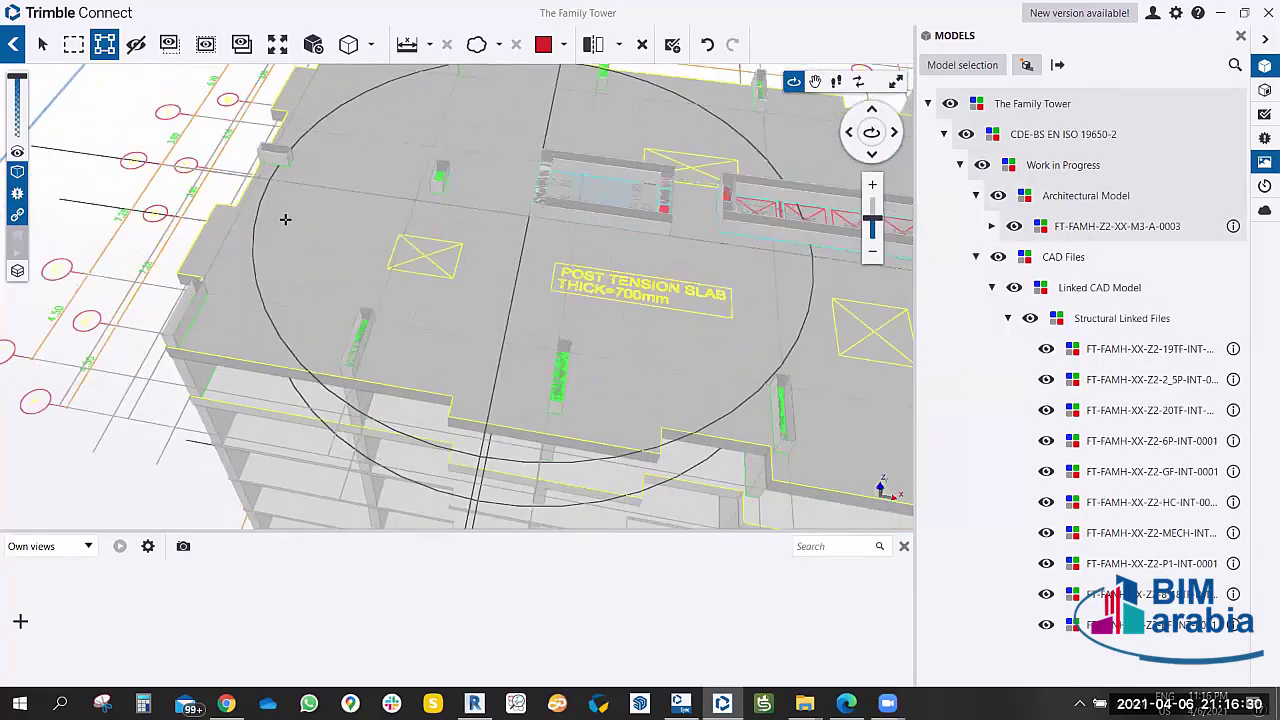
{"action": "mouse_move", "coordinate": [349, 271]}
{"action": "left_mouse_down"}
{"action": "mouse_move", "coordinate": [337, 271]}
{"action": "mouse_move", "coordinate": [331, 220]}
{"action": "mouse_move", "coordinate": [434, 277]}
{"action": "mouse_move", "coordinate": [501, 291]}
{"action": "mouse_move", "coordinate": [394, 249]}
{"action": "mouse_move", "coordinate": [569, 349]}
{"action": "left_mouse_up"}
{"action": "scroll", "coordinate": [443, 217], "scroll_direction": "down", "scroll_amount": 3}
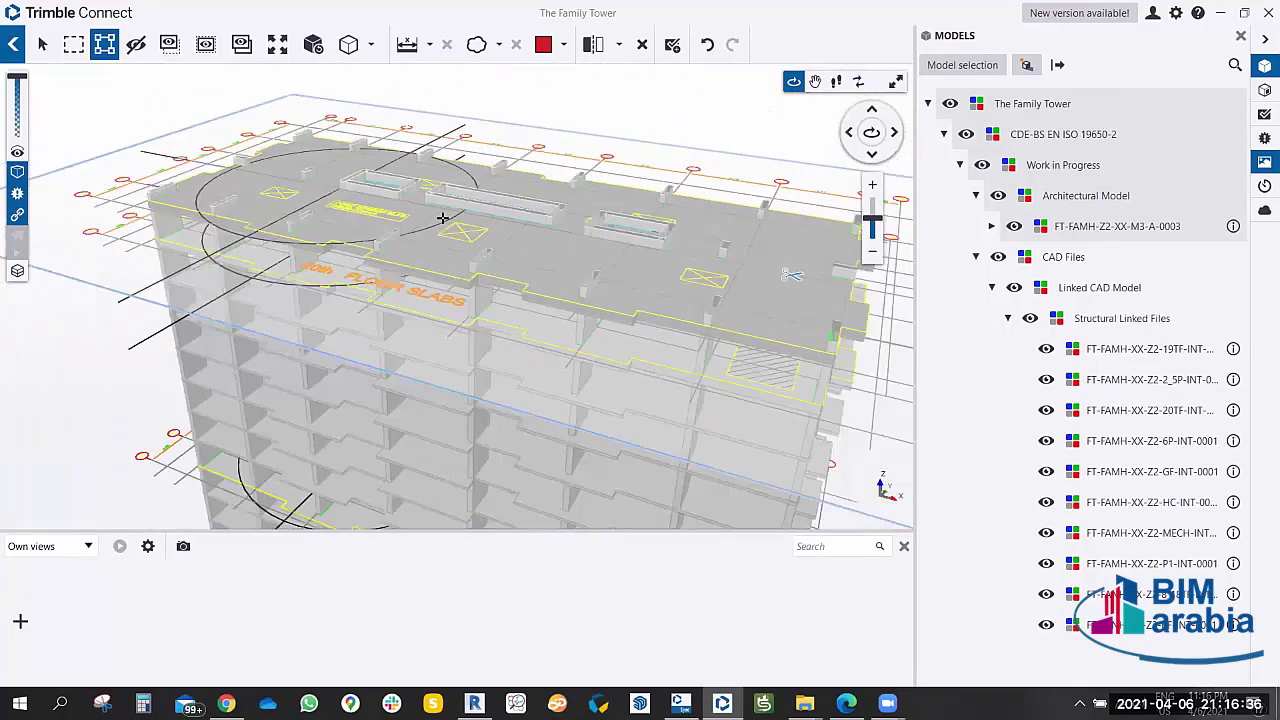
{"action": "scroll", "coordinate": [498, 213], "scroll_direction": "down", "scroll_amount": 3}
Orbit and zoom to view the sectioned tower from the side.
{"action": "mouse_move", "coordinate": [498, 213]}
{"action": "left_mouse_down"}
{"action": "mouse_move", "coordinate": [609, 177]}
{"action": "mouse_move", "coordinate": [591, 203]}
{"action": "mouse_move", "coordinate": [580, 329]}
{"action": "mouse_move", "coordinate": [563, 189]}
{"action": "mouse_move", "coordinate": [555, 356]}
{"action": "left_mouse_up"}
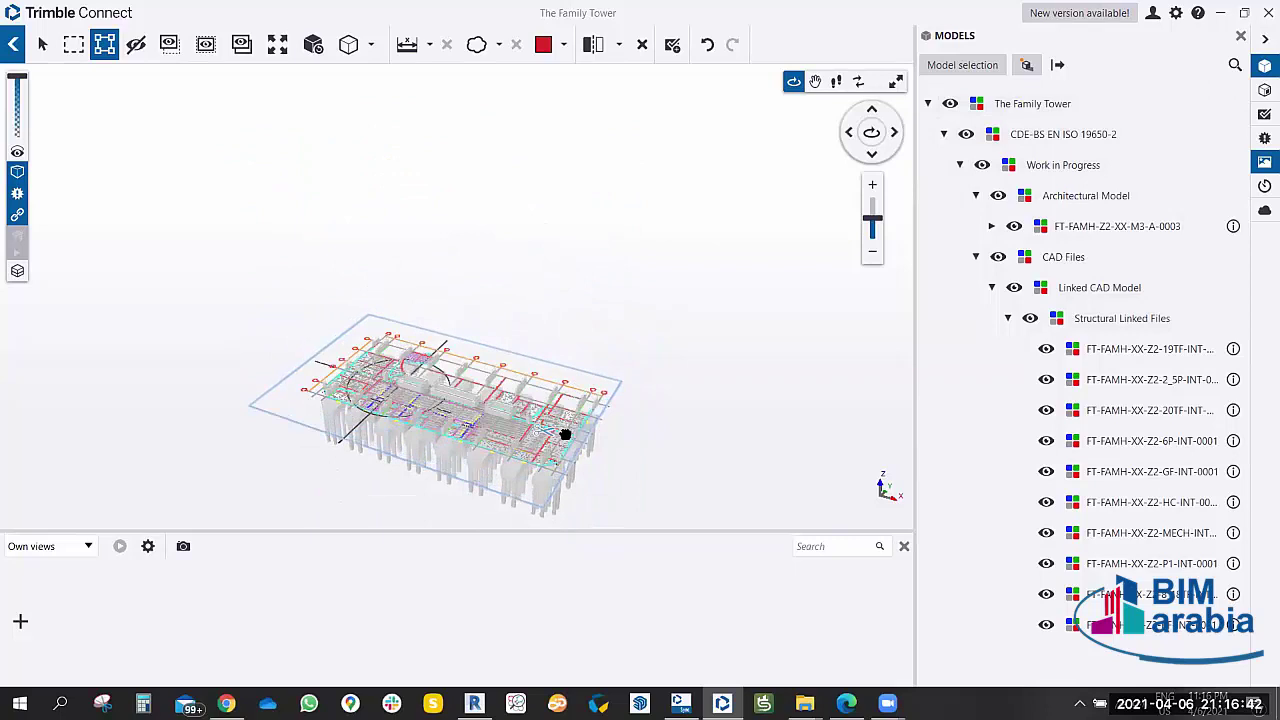
{"action": "mouse_move", "coordinate": [620, 517]}
{"action": "left_mouse_down"}
{"action": "mouse_move", "coordinate": [505, 490]}
{"action": "mouse_move", "coordinate": [543, 393]}
{"action": "left_mouse_up"}
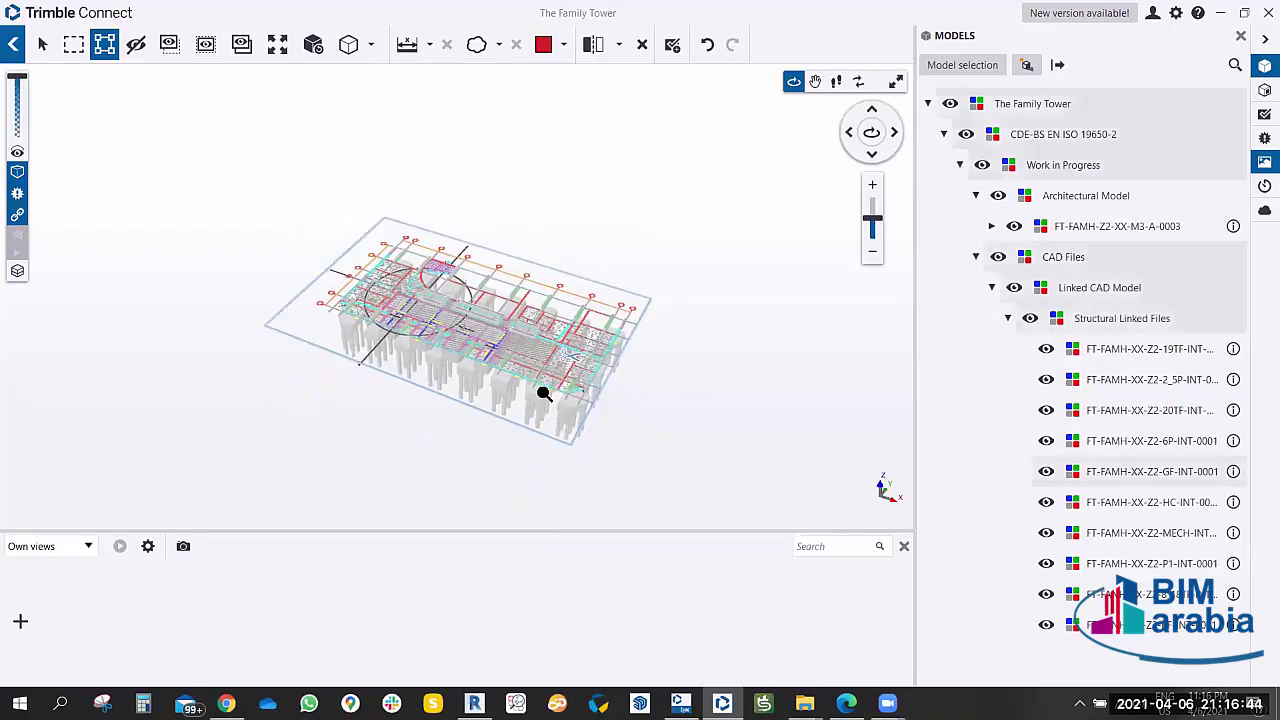
{"action": "scroll", "coordinate": [543, 393], "scroll_direction": "up", "scroll_amount": 3}
{"action": "scroll", "coordinate": [340, 386], "scroll_direction": "up", "scroll_amount": 3}
{"action": "scroll", "coordinate": [360, 351], "scroll_direction": "up", "scroll_amount": 2}
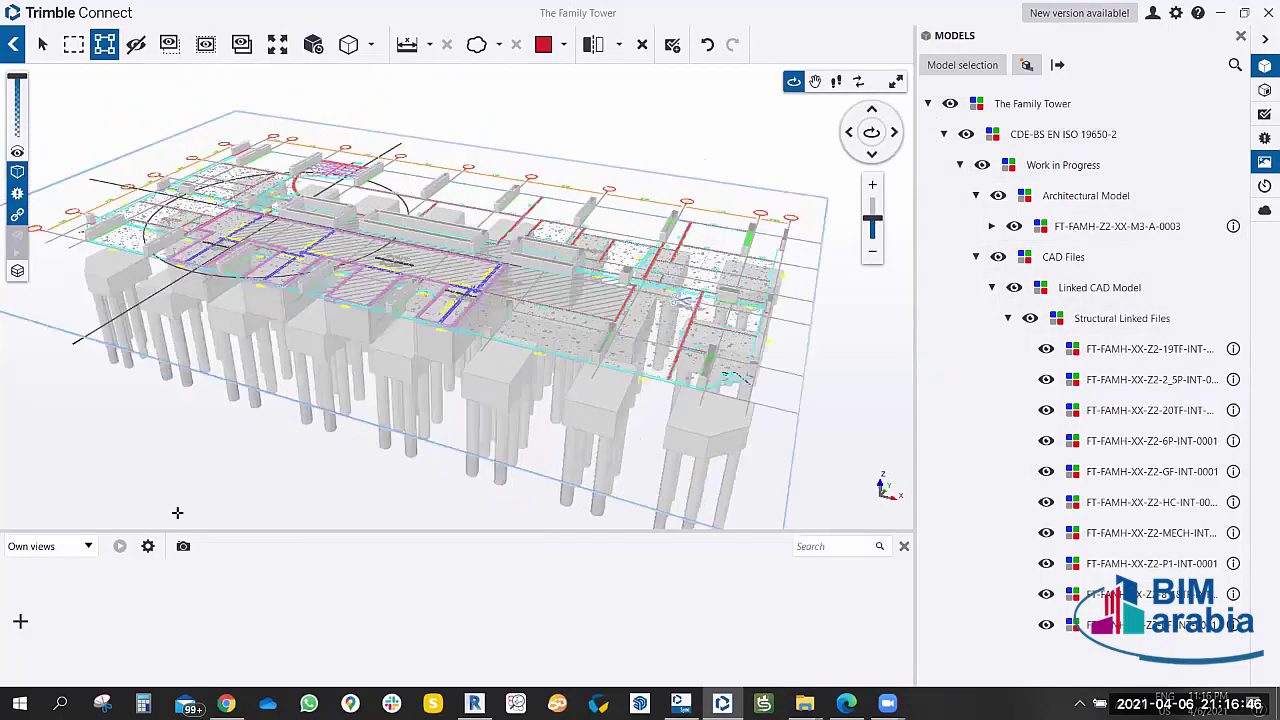
{"action": "scroll", "coordinate": [491, 266], "scroll_direction": "down", "scroll_amount": 5}
{"action": "scroll", "coordinate": [573, 245], "scroll_direction": "down", "scroll_amount": 1}
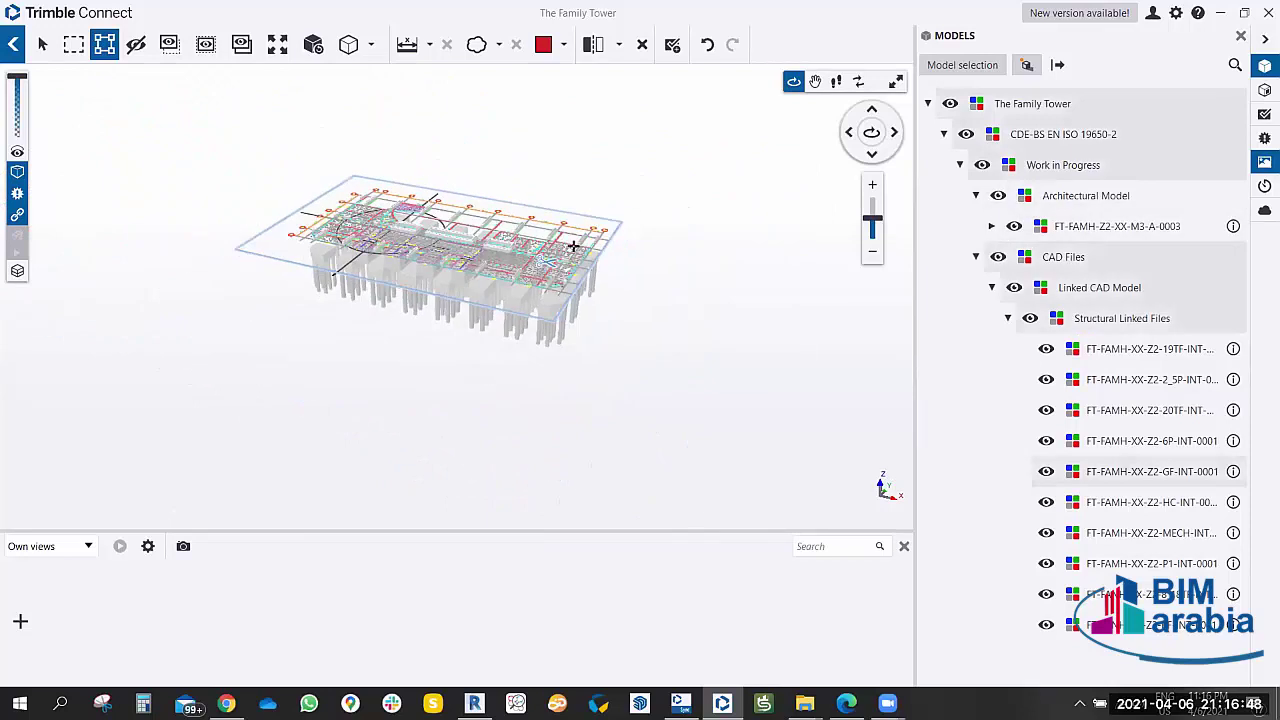
{"action": "mouse_move", "coordinate": [551, 271]}
{"action": "left_mouse_down"}
{"action": "mouse_move", "coordinate": [576, 378]}
{"action": "mouse_move", "coordinate": [540, 350]}
{"action": "mouse_move", "coordinate": [546, 340]}
{"action": "left_mouse_up"}
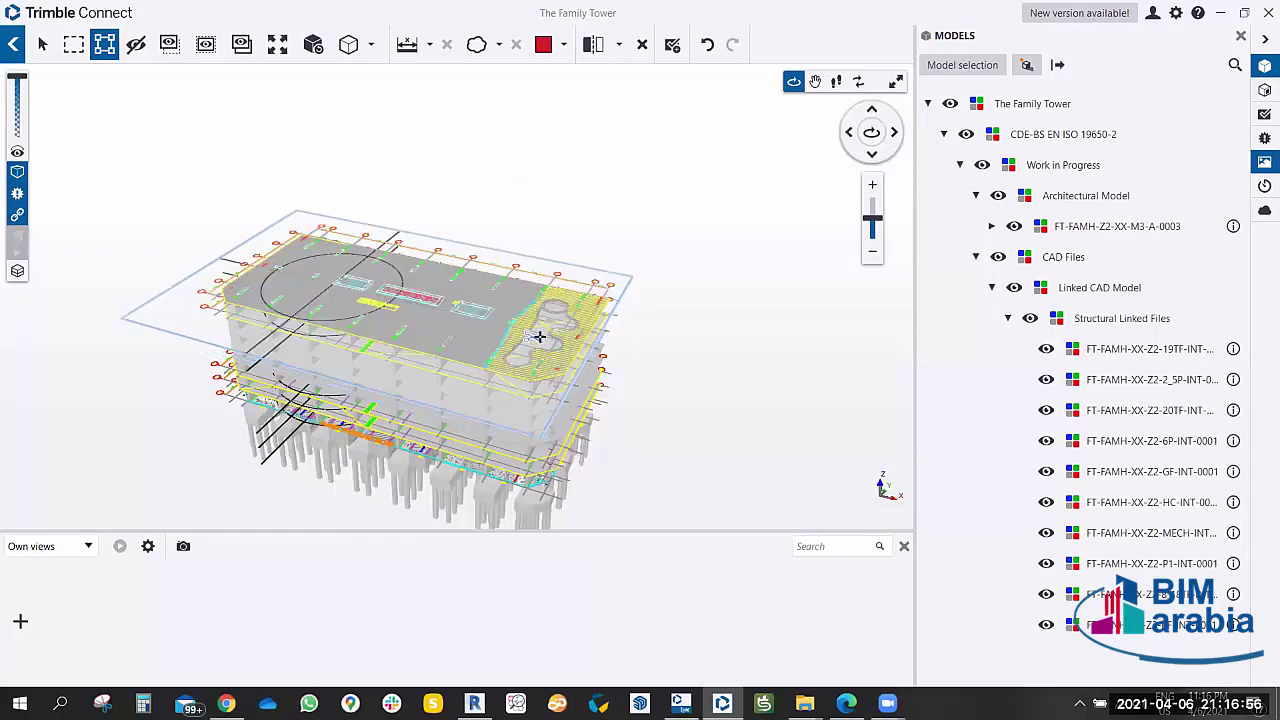
{"action": "scroll", "coordinate": [539, 337], "scroll_direction": "up", "scroll_amount": 2}
{"action": "scroll", "coordinate": [414, 294], "scroll_direction": "up", "scroll_amount": 2}
{"action": "scroll", "coordinate": [603, 262], "scroll_direction": "up", "scroll_amount": 2}
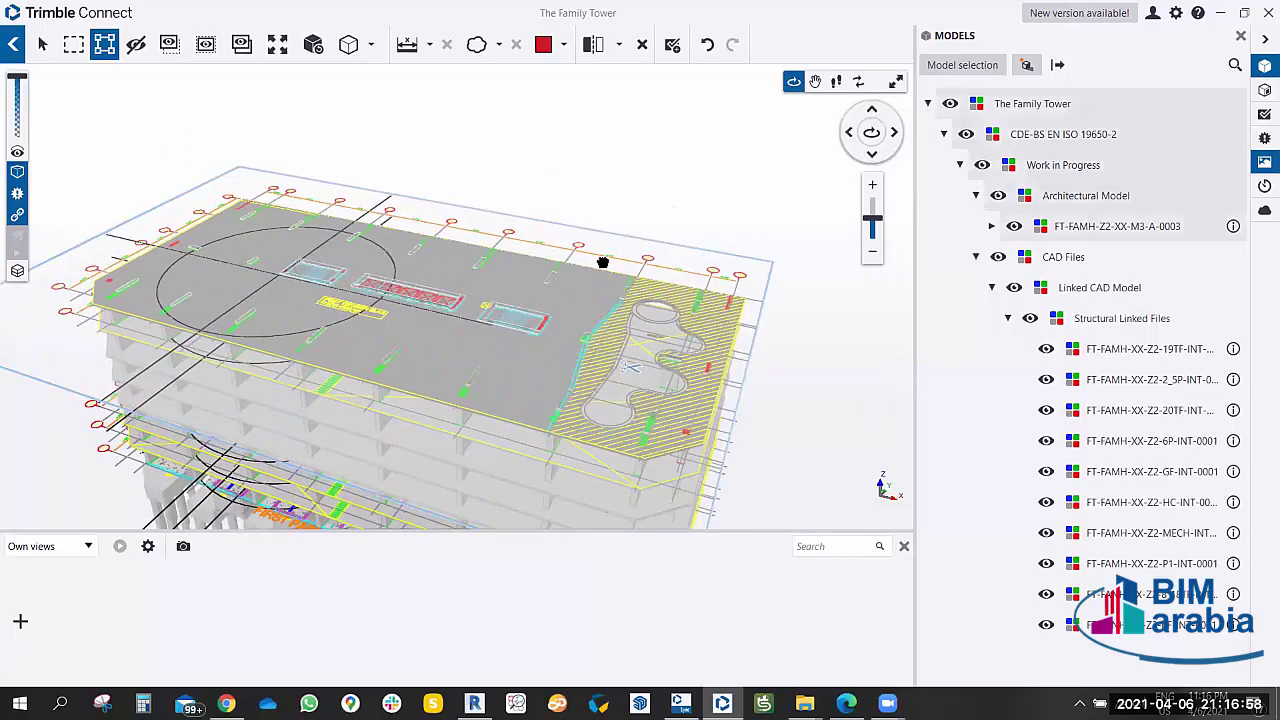
{"action": "scroll", "coordinate": [603, 262], "scroll_direction": "down", "scroll_amount": 2}
{"action": "scroll", "coordinate": [610, 280], "scroll_direction": "down", "scroll_amount": 2}
{"action": "scroll", "coordinate": [620, 297], "scroll_direction": "down", "scroll_amount": 2}
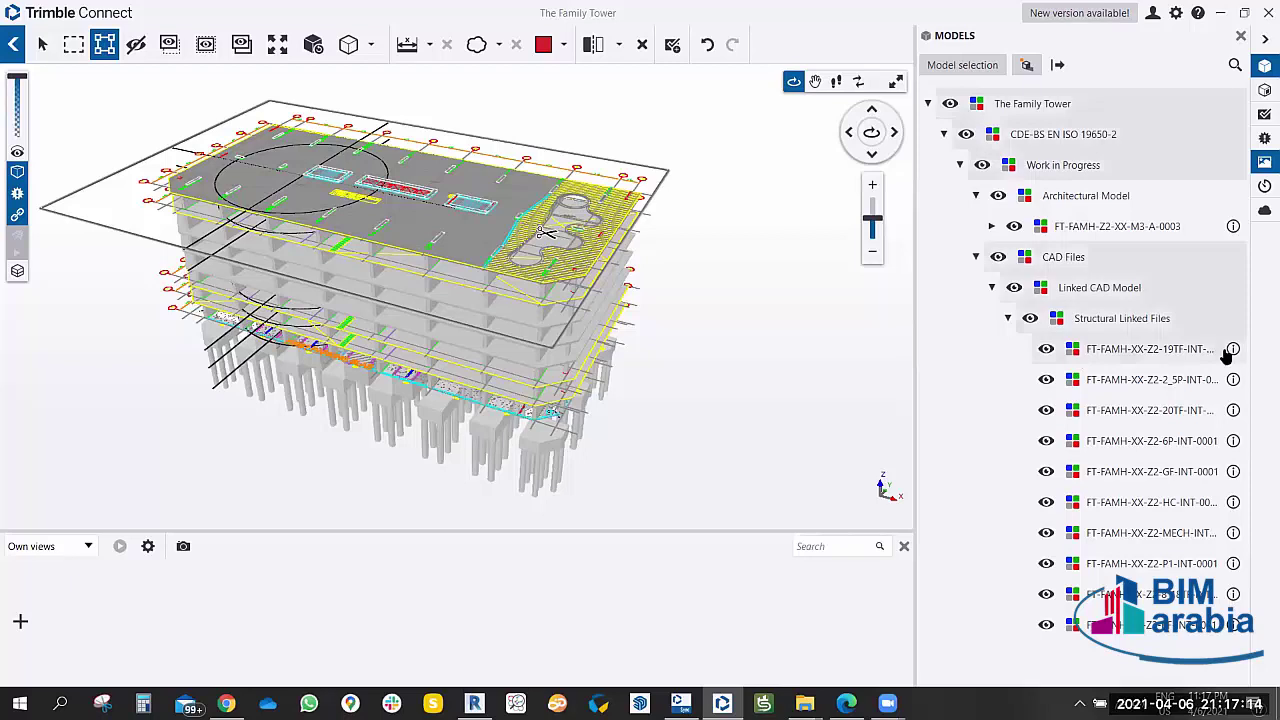
Inspect the 19TF file's rotation, scale 100, elevation 94270 mm and X/Y position values.
{"action": "left_click", "coordinate": [1233, 349]}
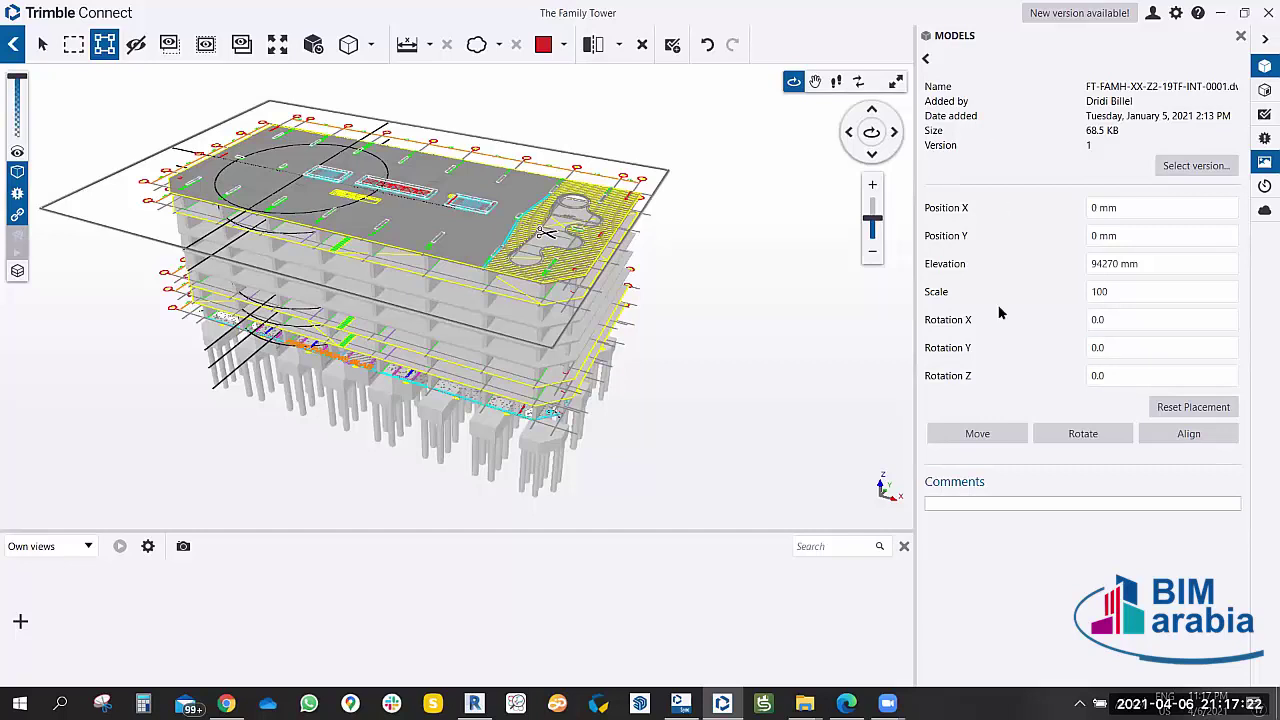
{"action": "left_click", "coordinate": [1092, 318]}
{"action": "left_click_drag", "start_coordinate": [1122, 291], "coordinate": [993, 294]}
{"action": "left_click", "coordinate": [1113, 263]}
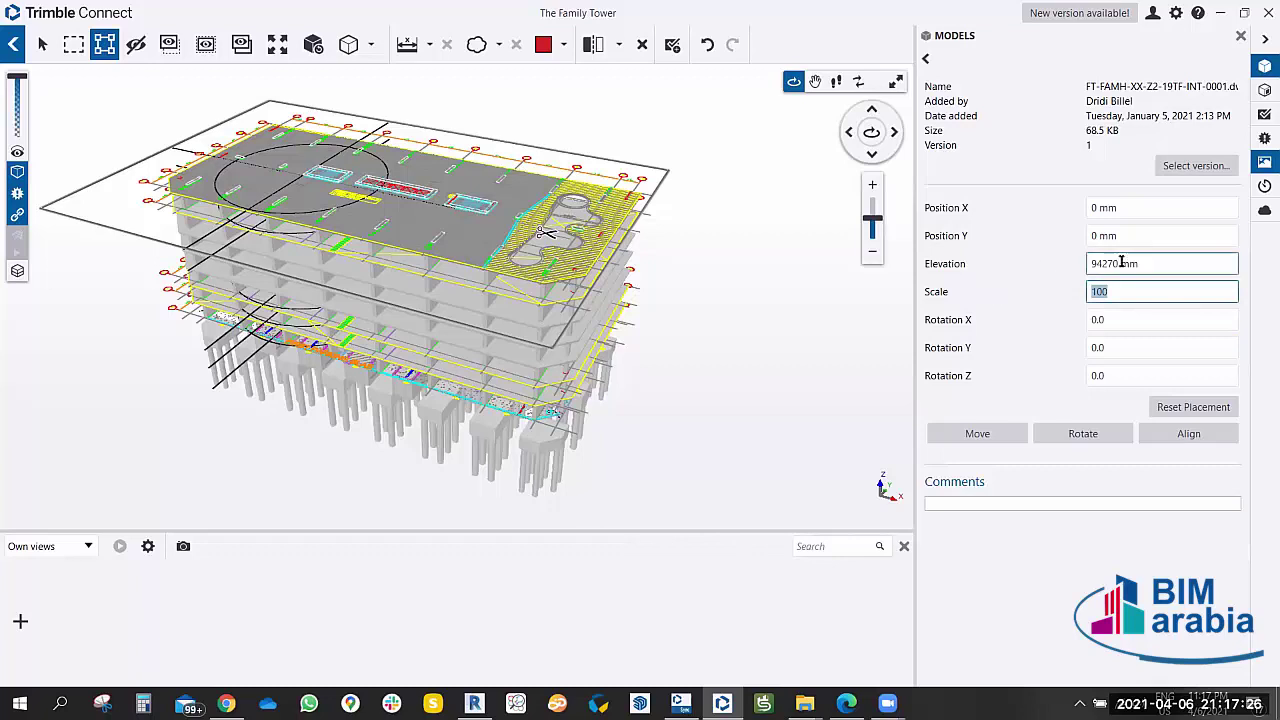
{"action": "left_click_drag", "start_coordinate": [1148, 234], "coordinate": [1000, 239]}
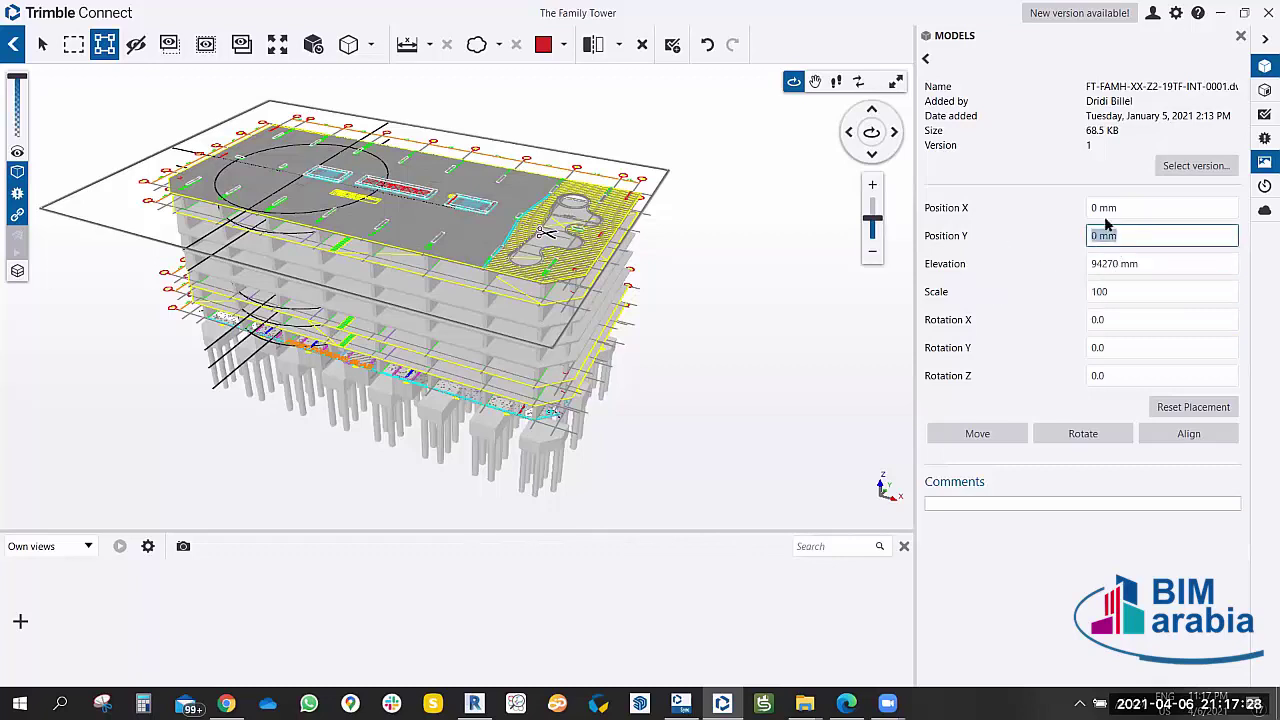
{"action": "left_click_drag", "start_coordinate": [1128, 209], "coordinate": [1033, 210]}
{"action": "left_click_drag", "start_coordinate": [1134, 235], "coordinate": [1073, 238]}
Return to the model tree, check the architectural IFC model's placement, then go back to the tree.
{"action": "left_click", "coordinate": [929, 60]}
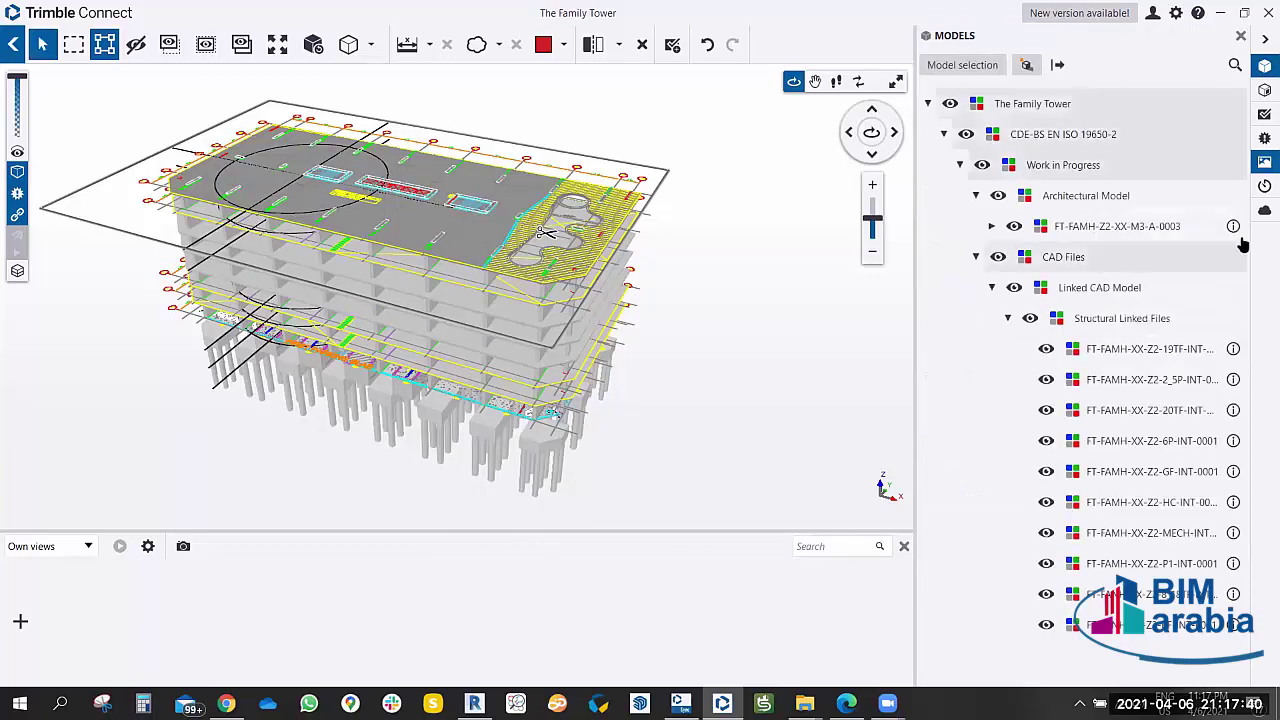
{"action": "left_click", "coordinate": [1235, 227]}
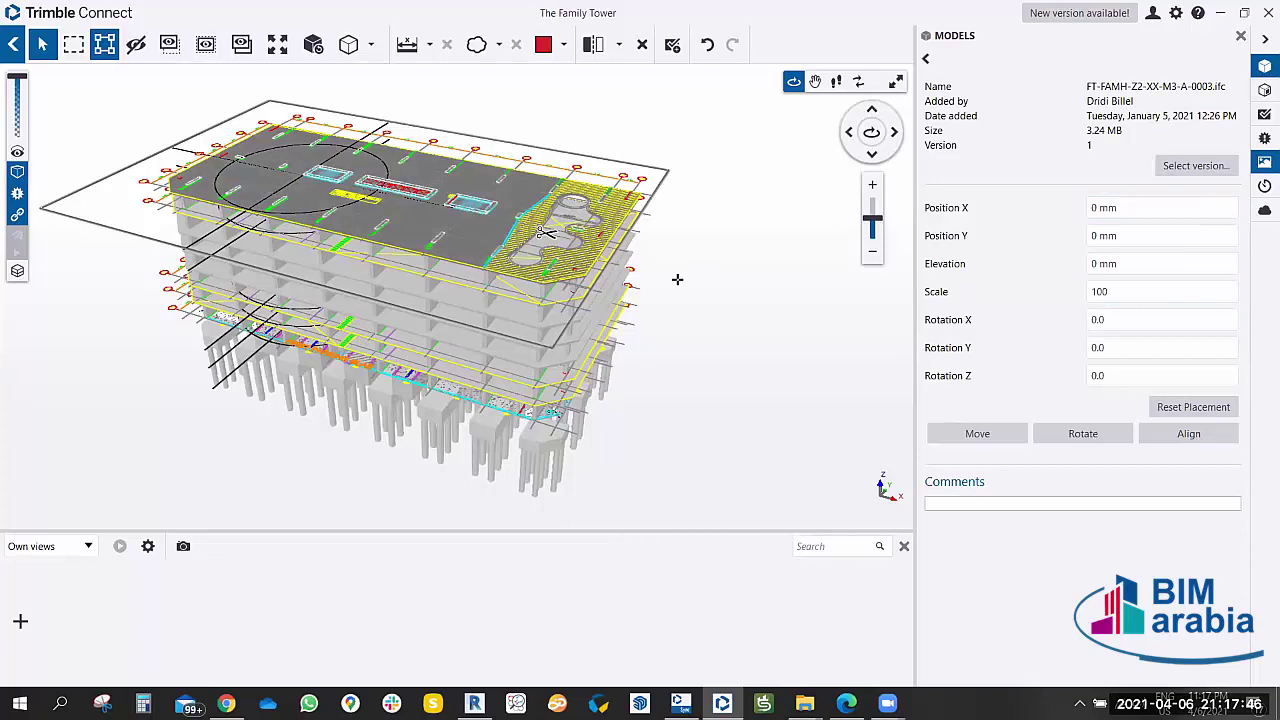
{"action": "scroll", "coordinate": [320, 200], "scroll_direction": "up", "scroll_amount": 3}
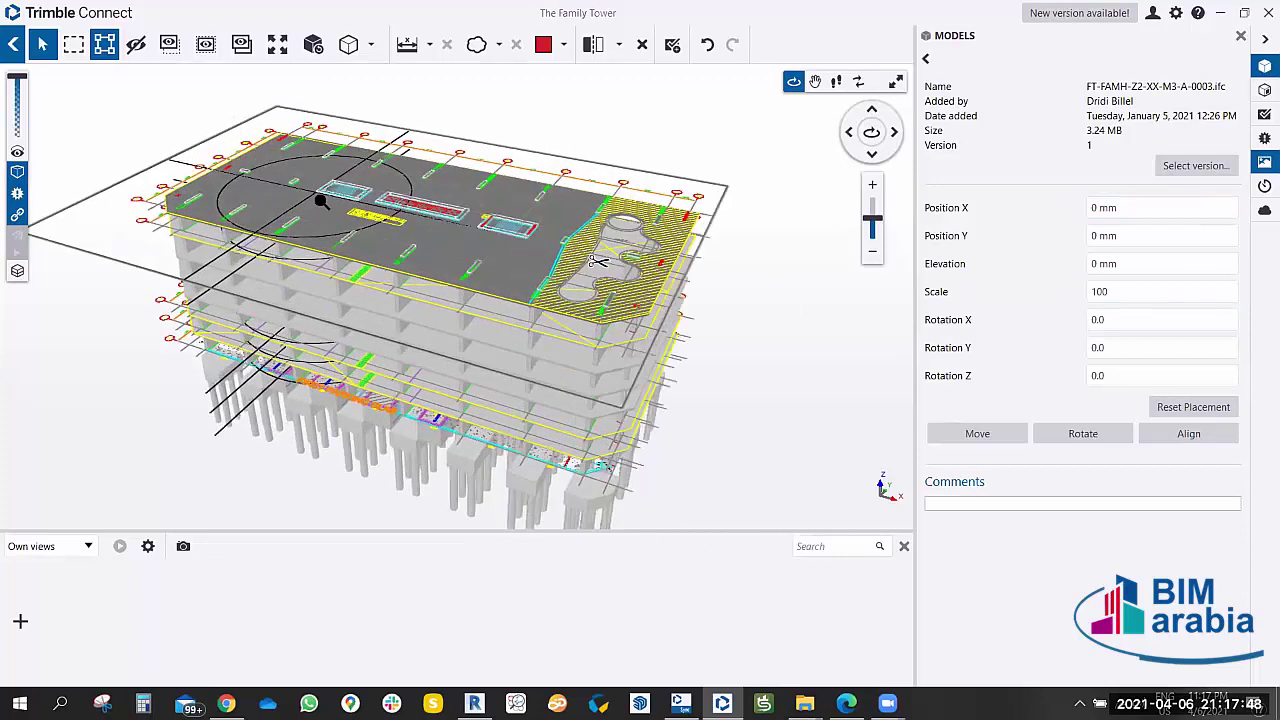
{"action": "scroll", "coordinate": [320, 200], "scroll_direction": "up", "scroll_amount": 3}
{"action": "scroll", "coordinate": [320, 200], "scroll_direction": "down", "scroll_amount": 2}
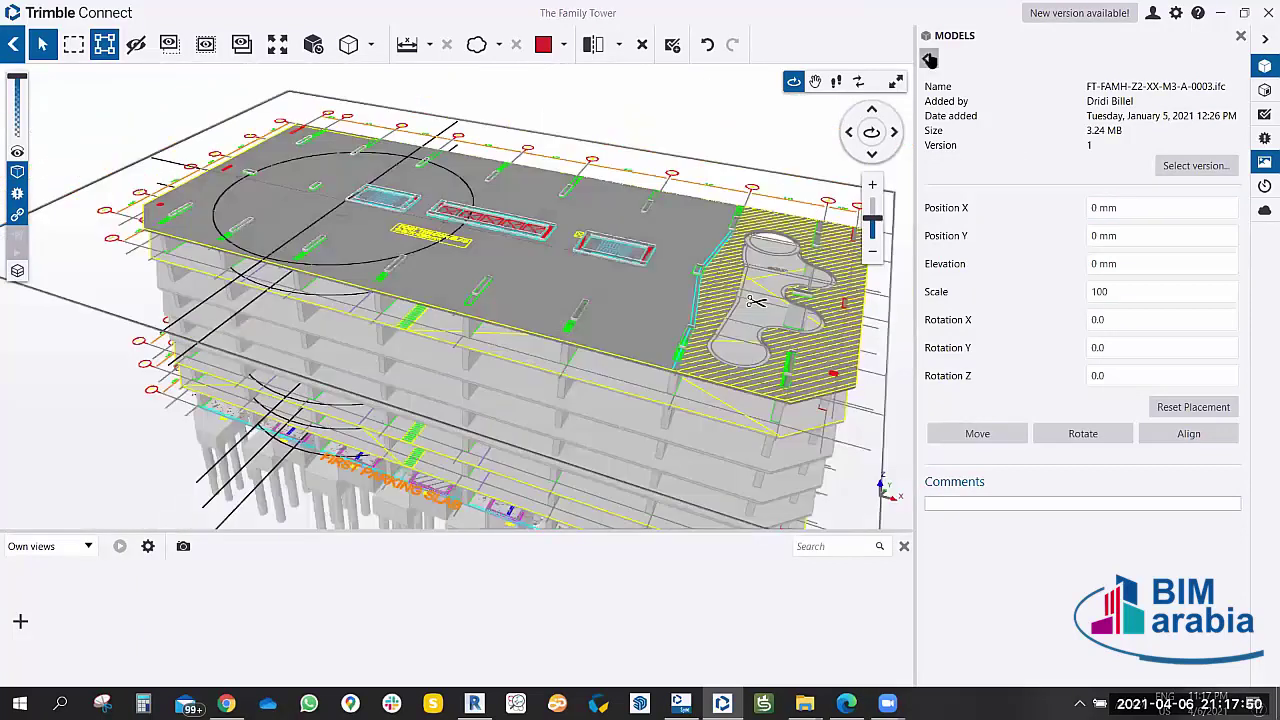
{"action": "left_click", "coordinate": [929, 60]}
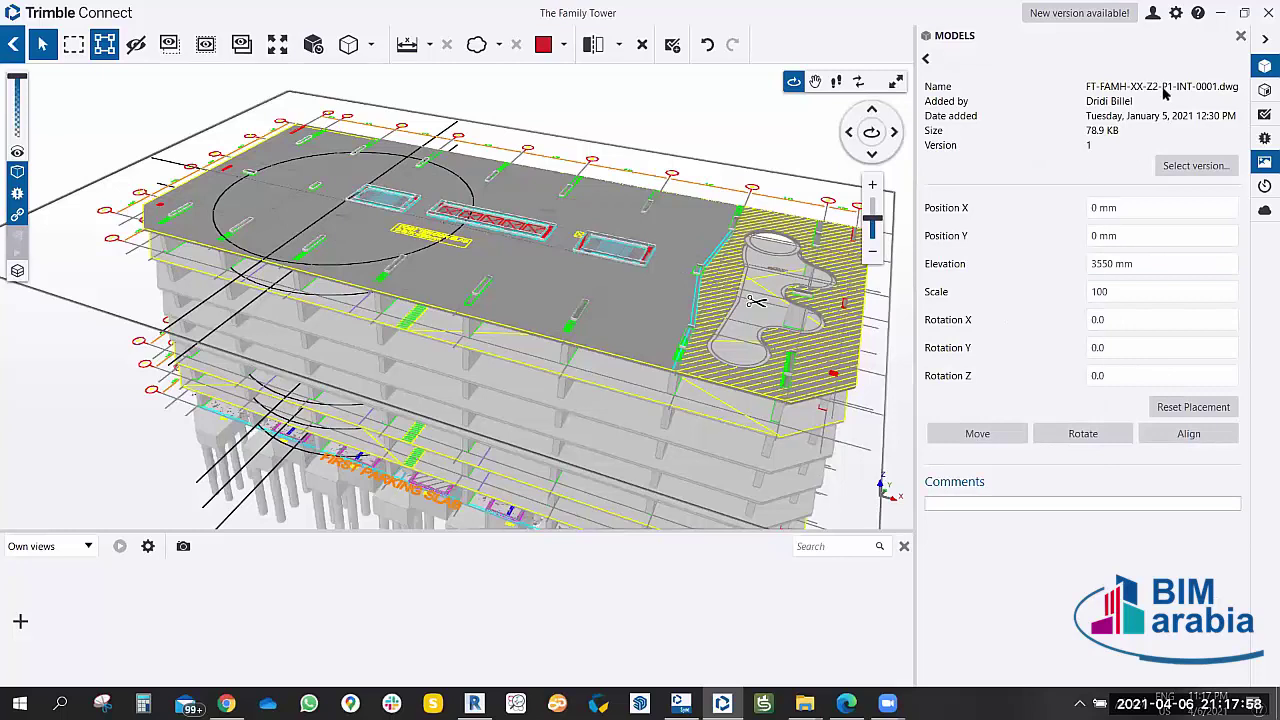
{"action": "left_click", "coordinate": [928, 61]}
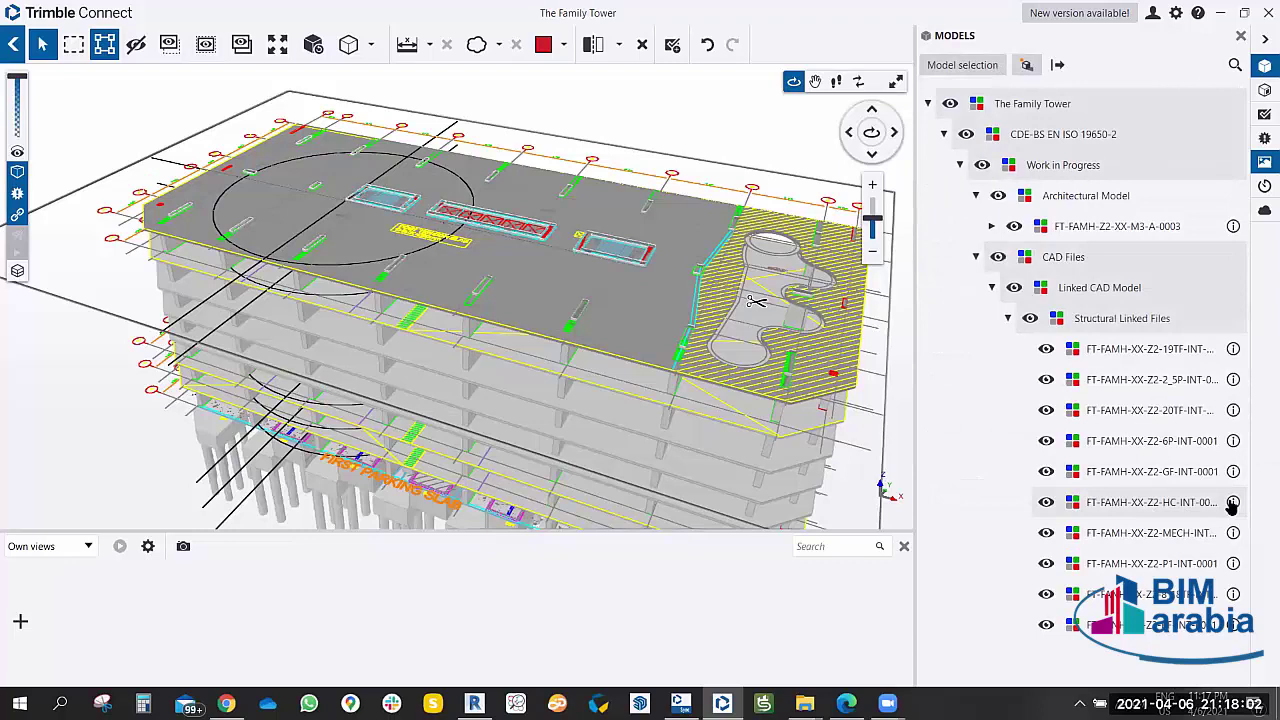
Set the HC drawing's elevation to 21800 mm.
{"action": "left_click", "coordinate": [1233, 502]}
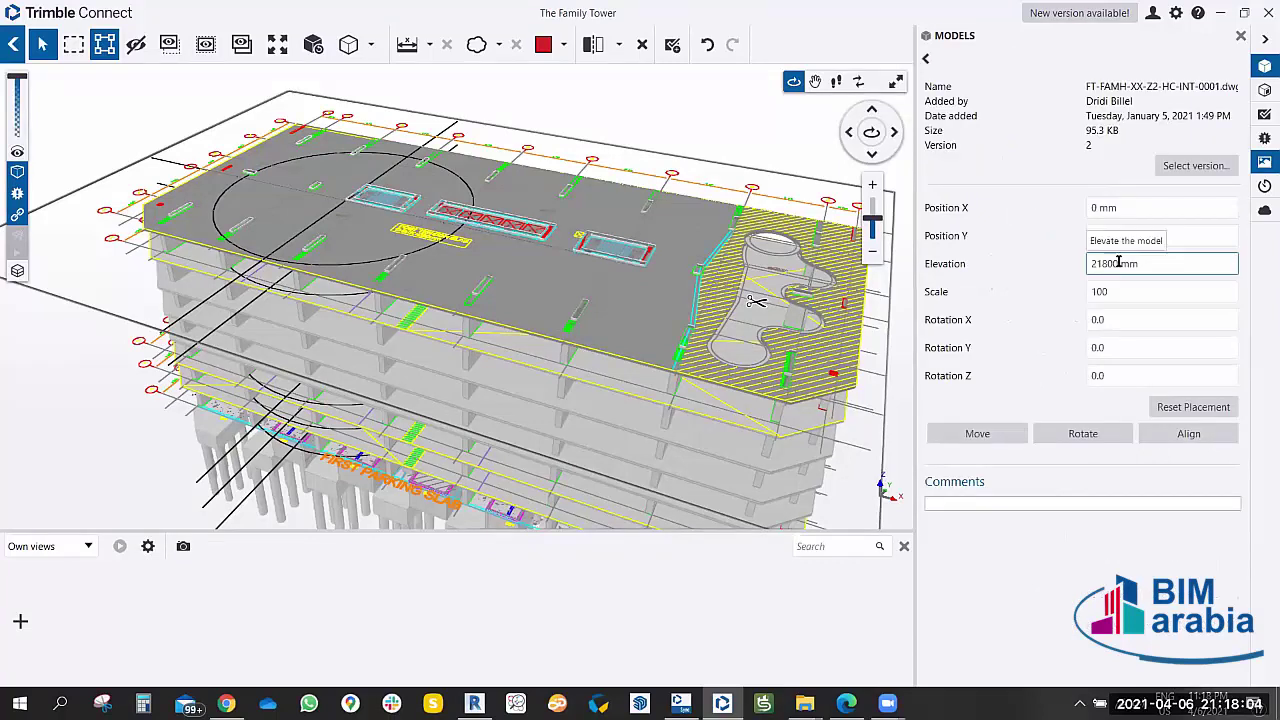
{"action": "left_click_drag", "start_coordinate": [1120, 264], "coordinate": [1052, 265]}
{"action": "key", "text": "Tab"}
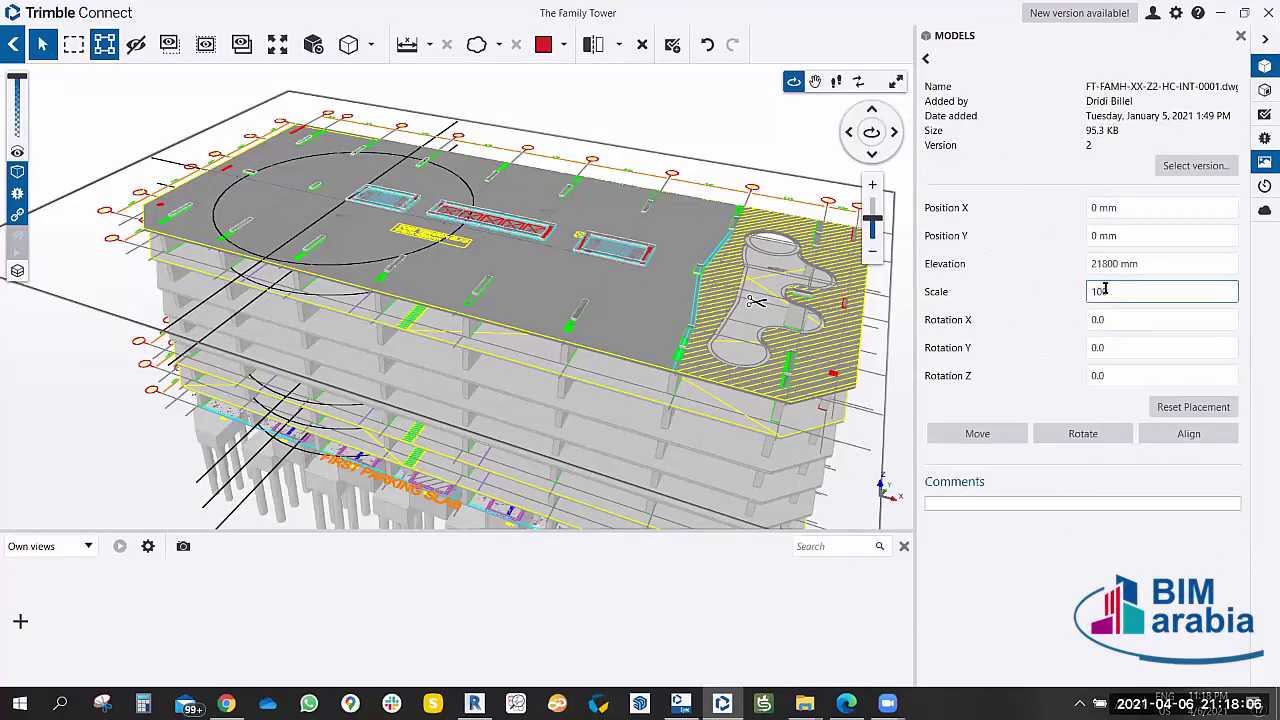
{"action": "scroll", "coordinate": [420, 150], "scroll_direction": "down", "scroll_amount": 2}
{"action": "scroll", "coordinate": [500, 210], "scroll_direction": "down", "scroll_amount": 3}
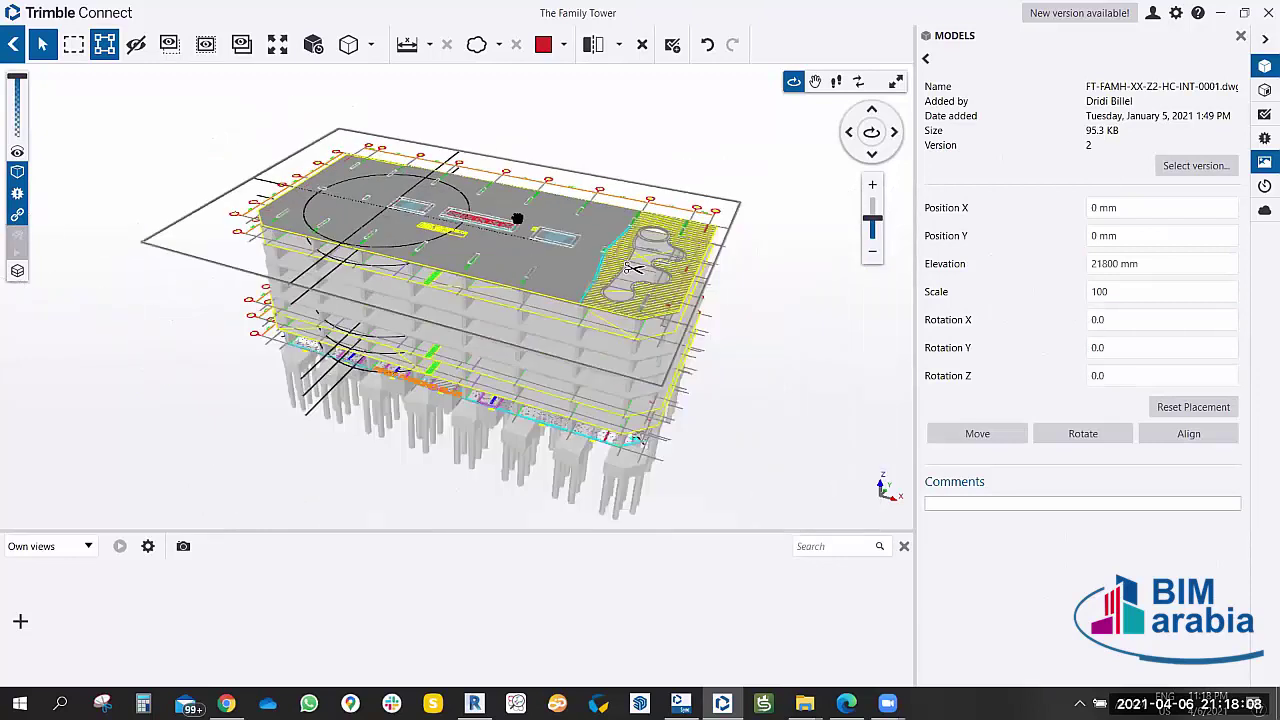
{"action": "scroll", "coordinate": [570, 260], "scroll_direction": "down", "scroll_amount": 2}
{"action": "scroll", "coordinate": [646, 320], "scroll_direction": "down", "scroll_amount": 2}
Rotate the HC drawing 90° about Y, then reset the Y rotation to 0.
{"action": "left_click", "coordinate": [1126, 320]}
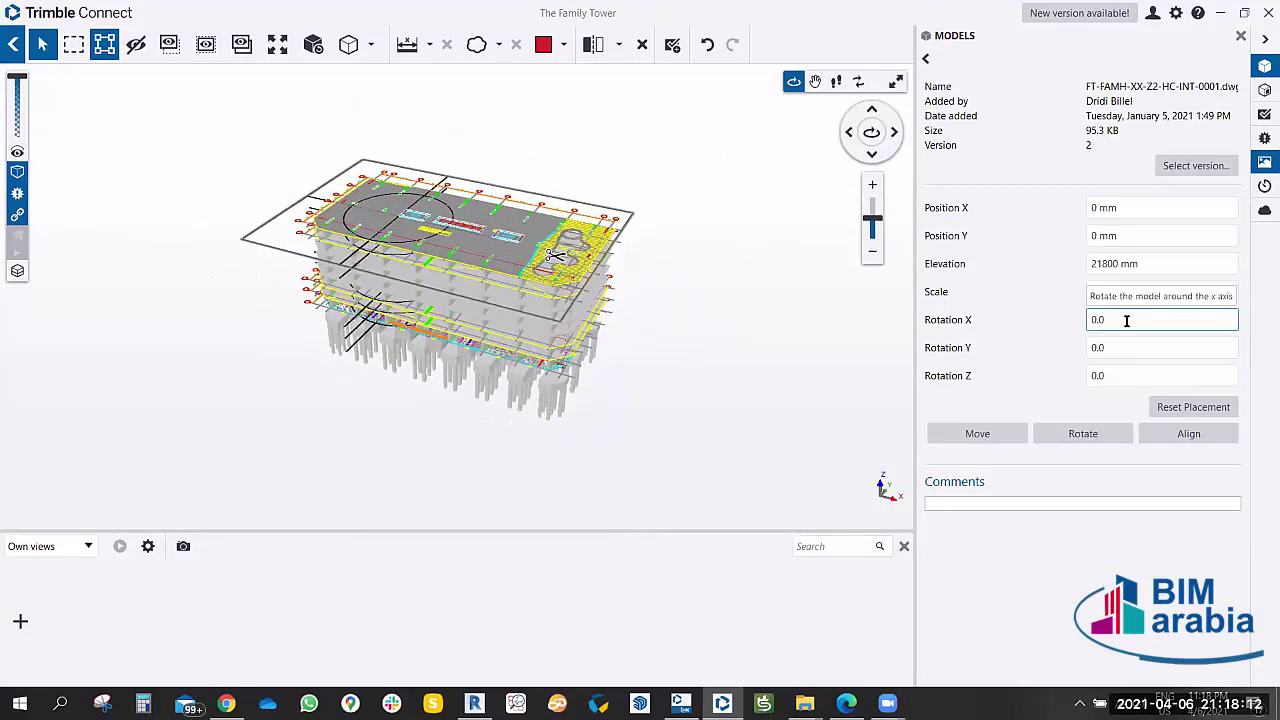
{"action": "left_click", "coordinate": [1096, 347]}
{"action": "double_click", "coordinate": [1096, 348]}
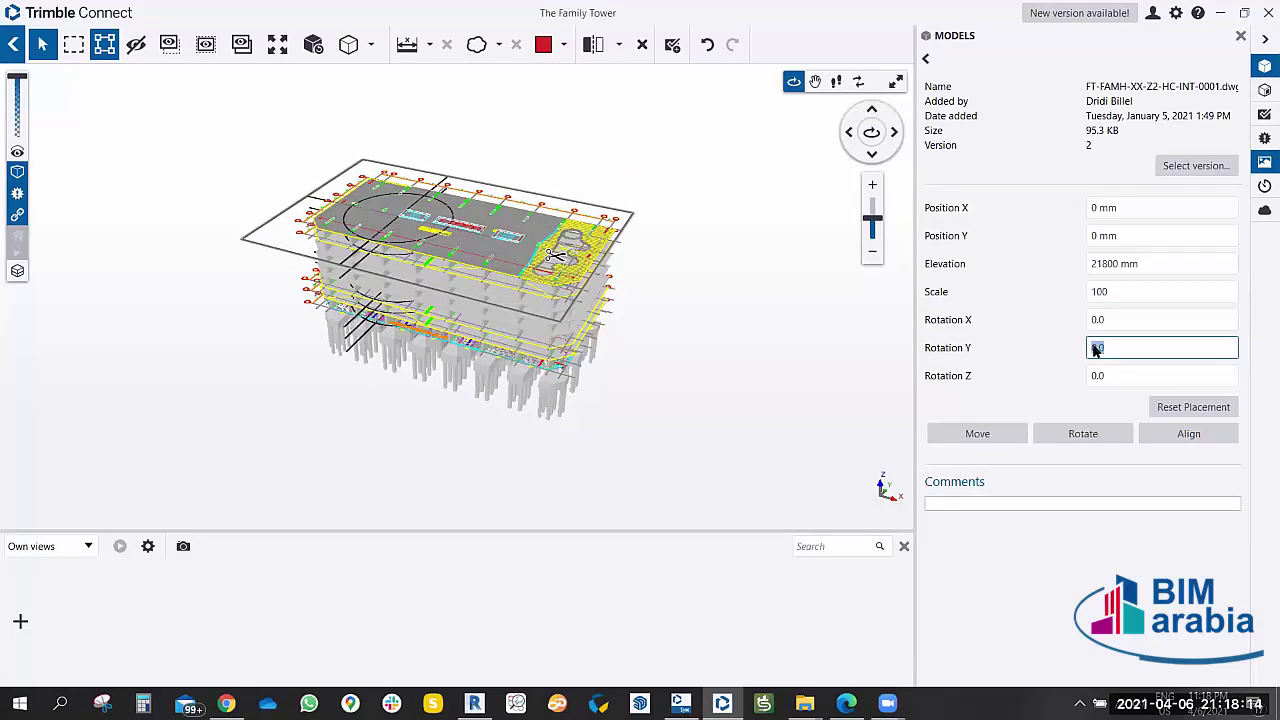
{"action": "type", "text": "90"}
{"action": "left_click", "coordinate": [1115, 320]}
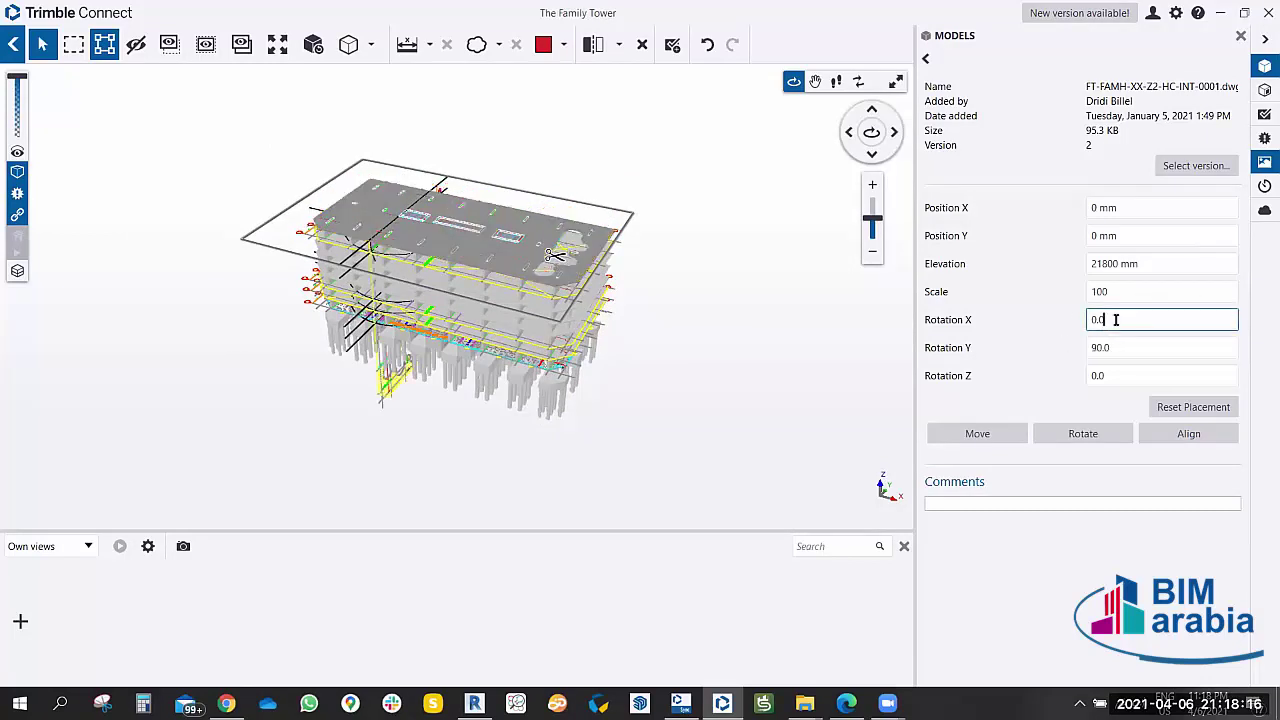
{"action": "scroll", "coordinate": [352, 380], "scroll_direction": "up", "scroll_amount": 5}
{"action": "scroll", "coordinate": [466, 380], "scroll_direction": "up", "scroll_amount": 3}
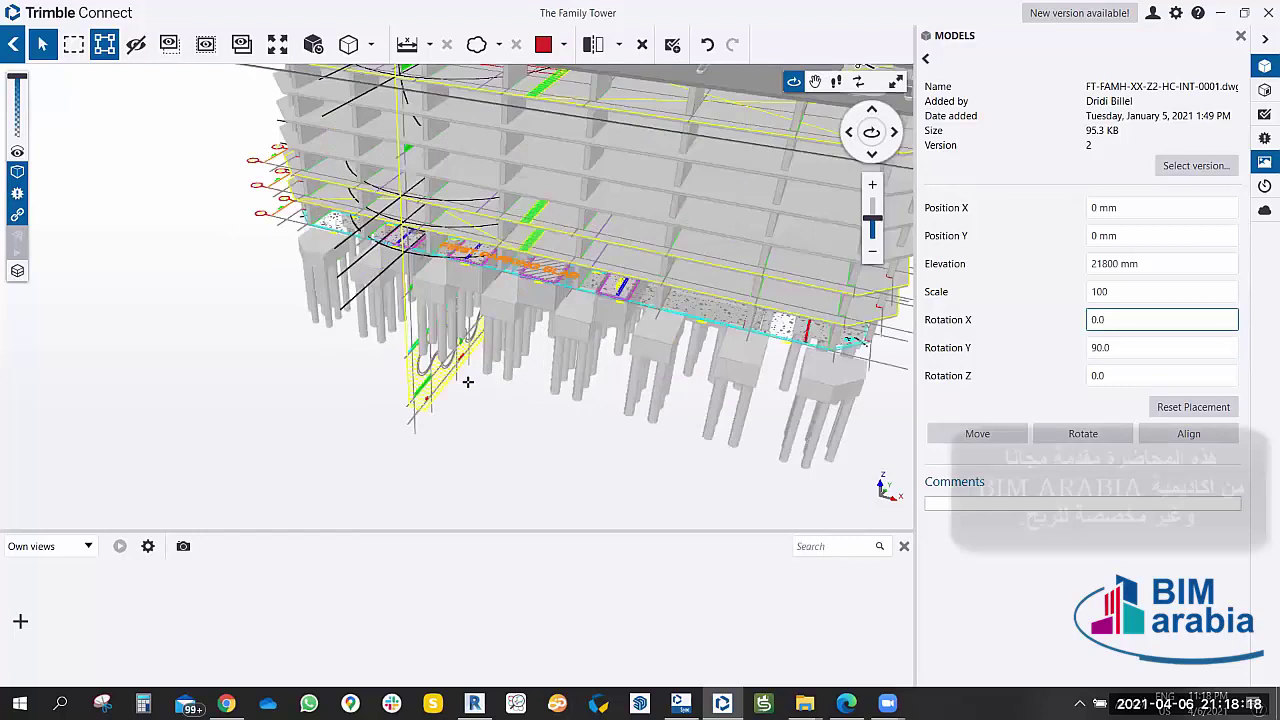
{"action": "left_click", "coordinate": [1143, 347]}
{"action": "double_click", "coordinate": [1143, 347]}
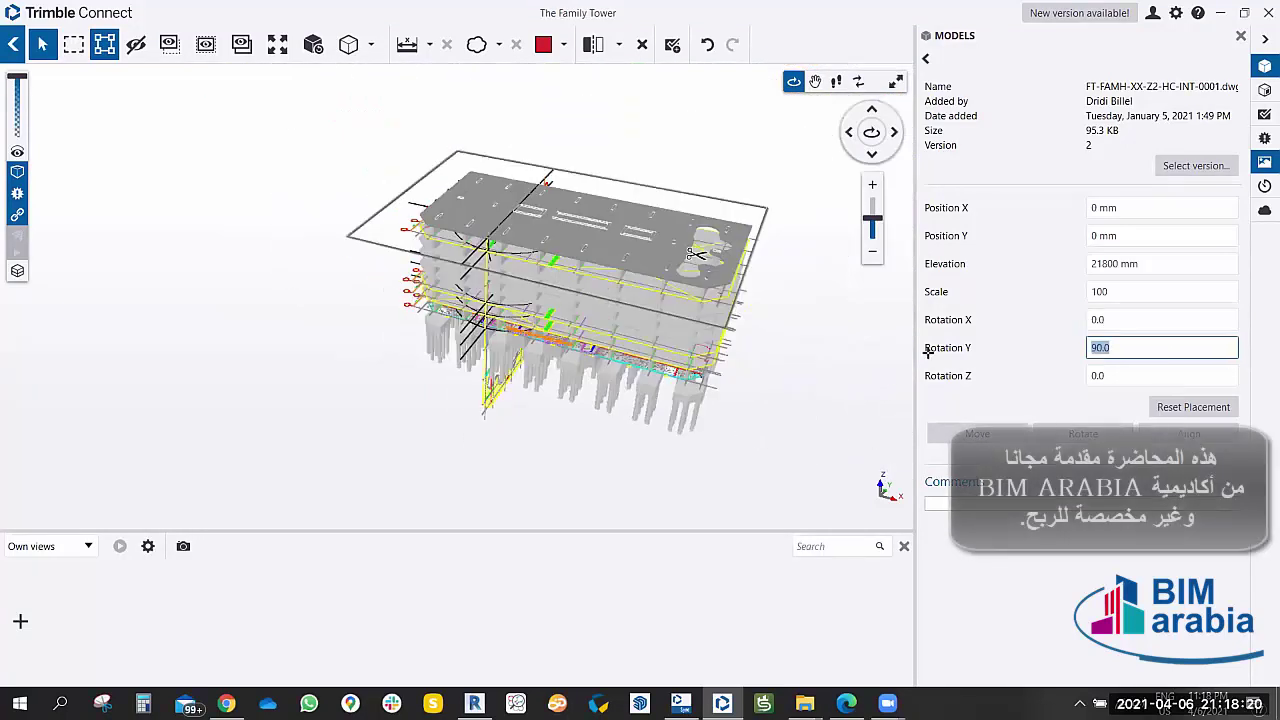
{"action": "type", "text": "0"}
{"action": "left_click", "coordinate": [1112, 318]}
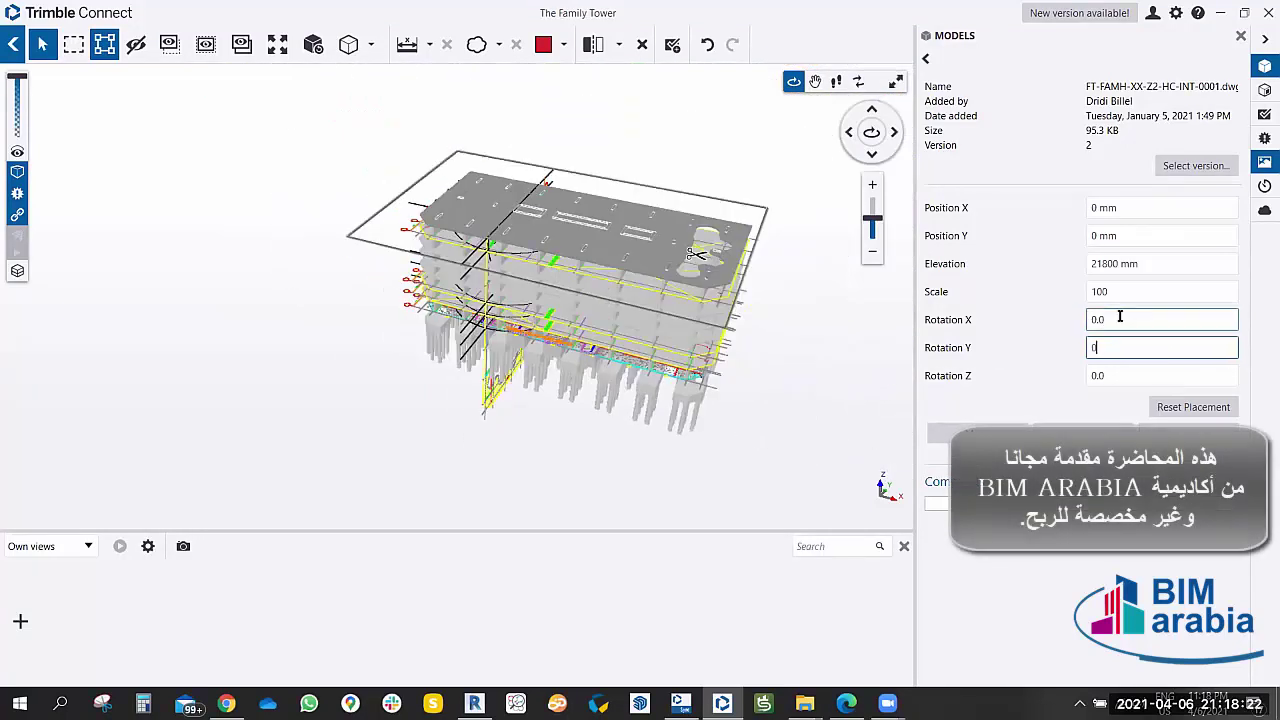
Rotate the HC drawing 90° about Z, then change the Z rotation to 45°.
{"action": "left_click", "coordinate": [1120, 346]}
{"action": "left_click", "coordinate": [1100, 375]}
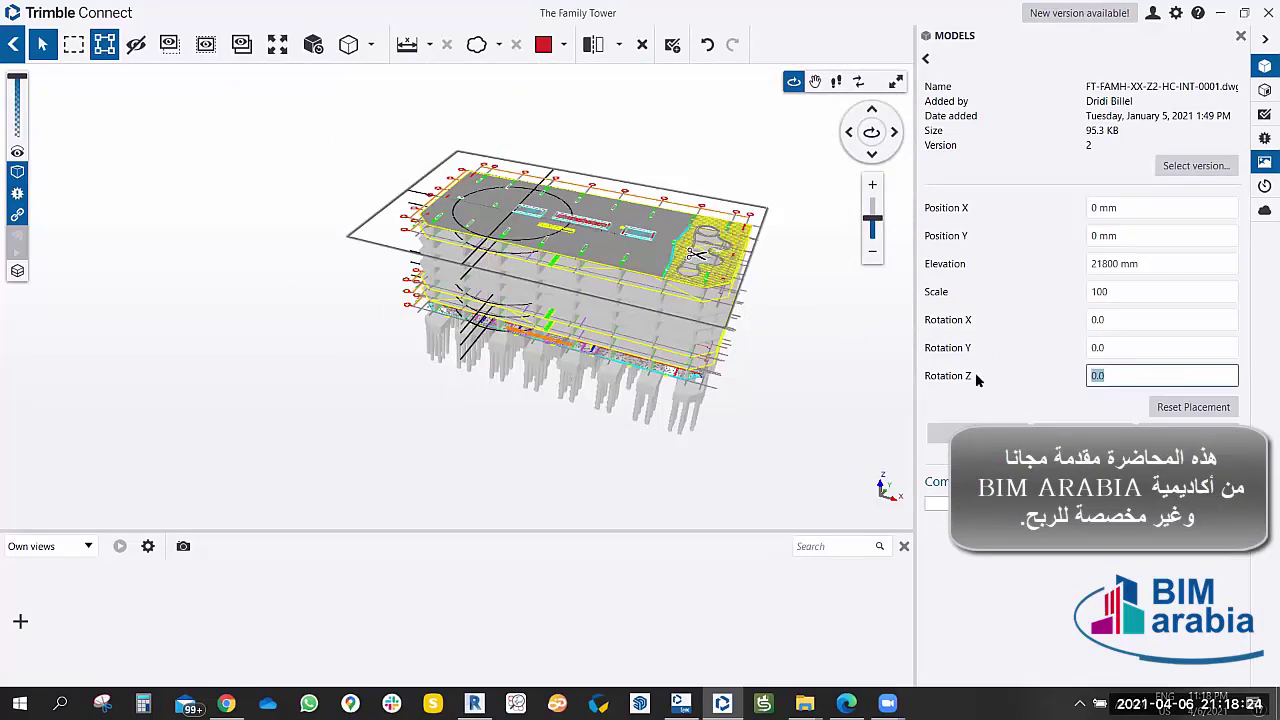
{"action": "type", "text": "90"}
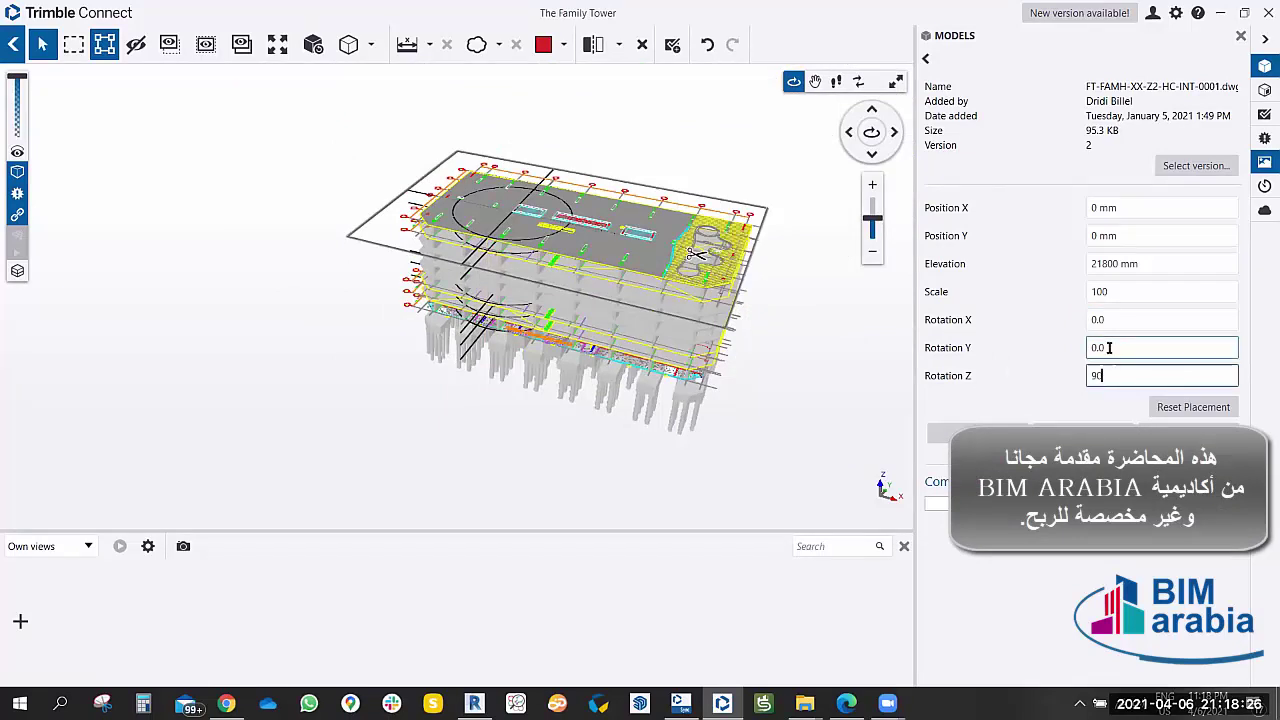
{"action": "left_click", "coordinate": [1109, 347]}
{"action": "scroll", "coordinate": [600, 220], "scroll_direction": "up", "scroll_amount": 3}
{"action": "scroll", "coordinate": [600, 220], "scroll_direction": "up", "scroll_amount": 3}
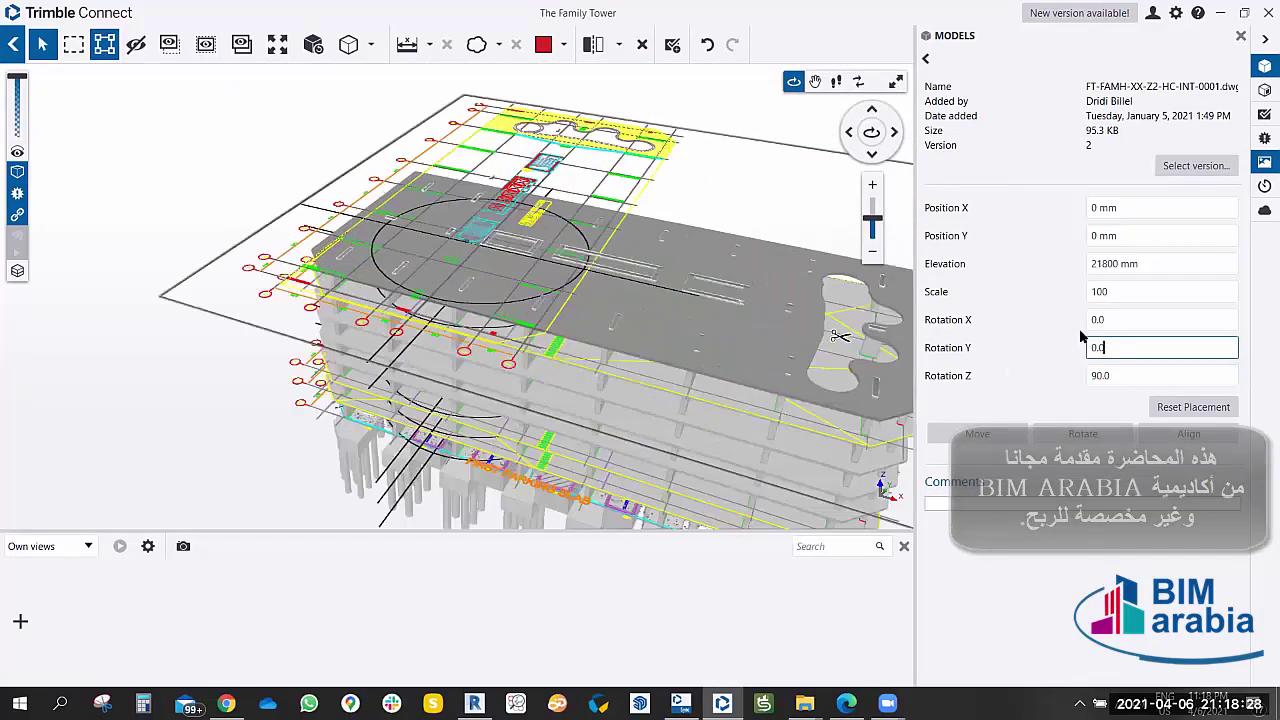
{"action": "left_click", "coordinate": [1110, 375]}
{"action": "type", "text": "45"}
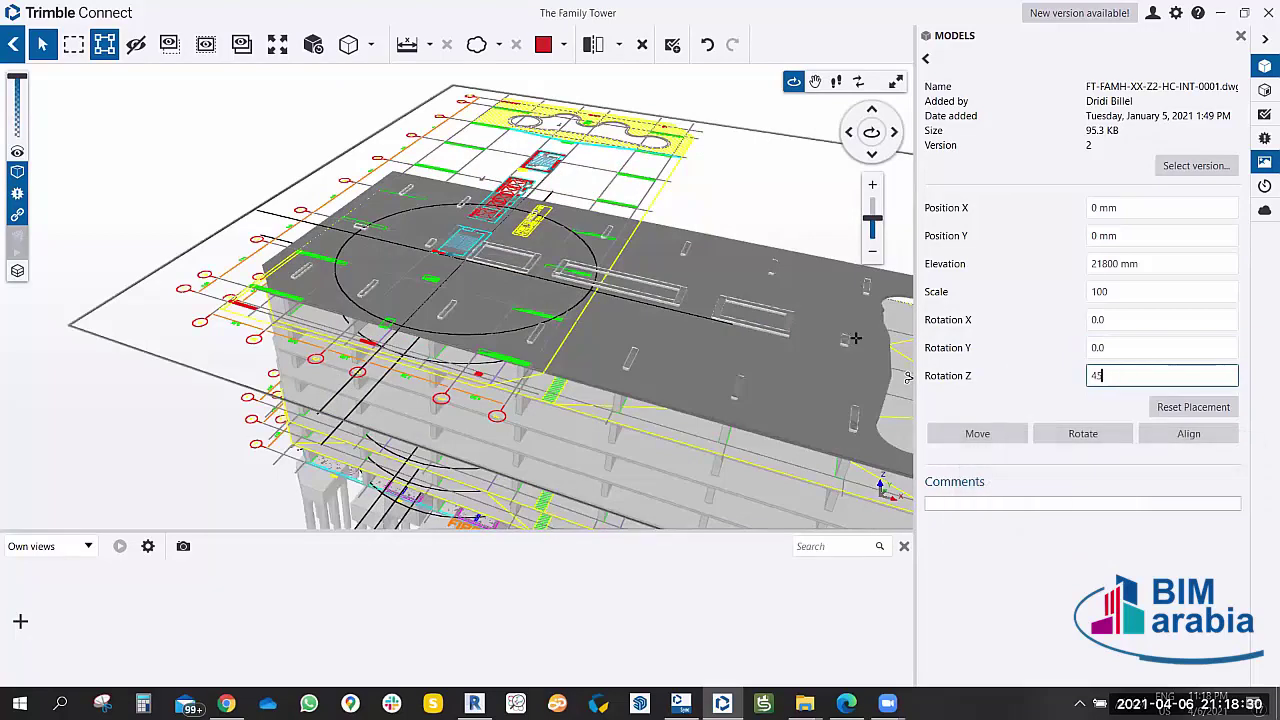
{"action": "left_click", "coordinate": [1125, 347]}
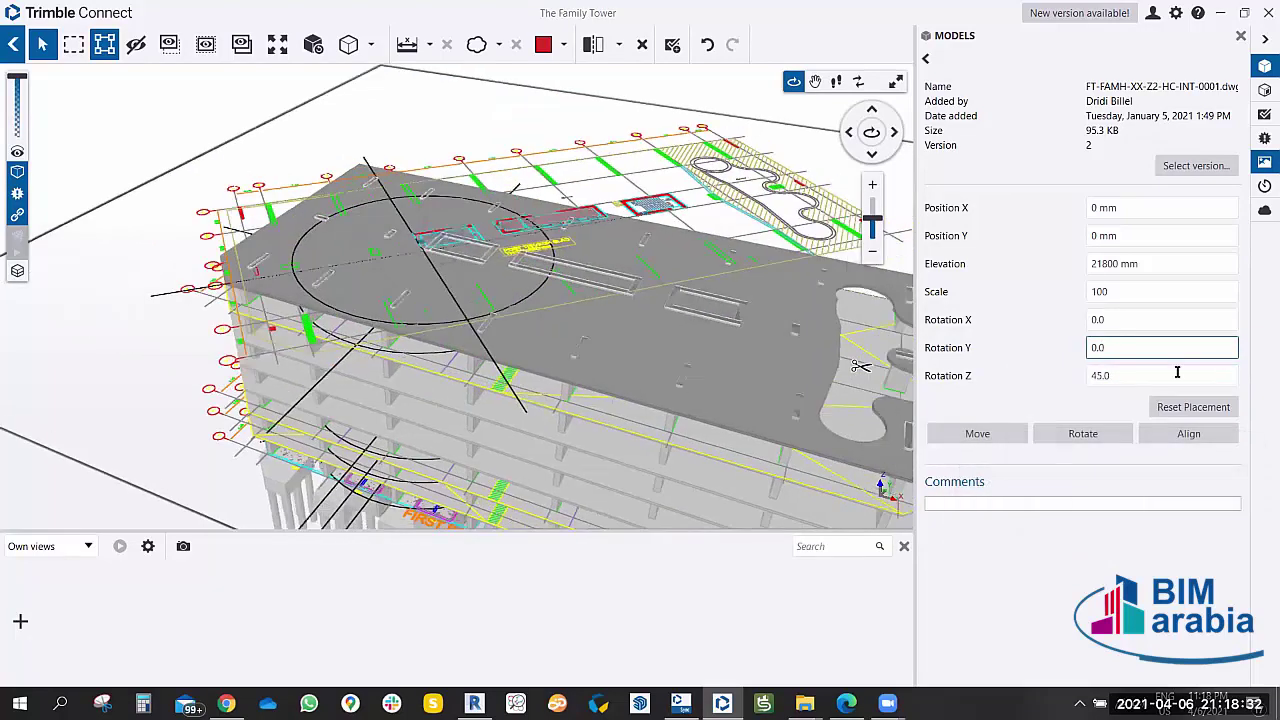
{"action": "key", "text": "Tab"}
{"action": "type", "text": "1"}
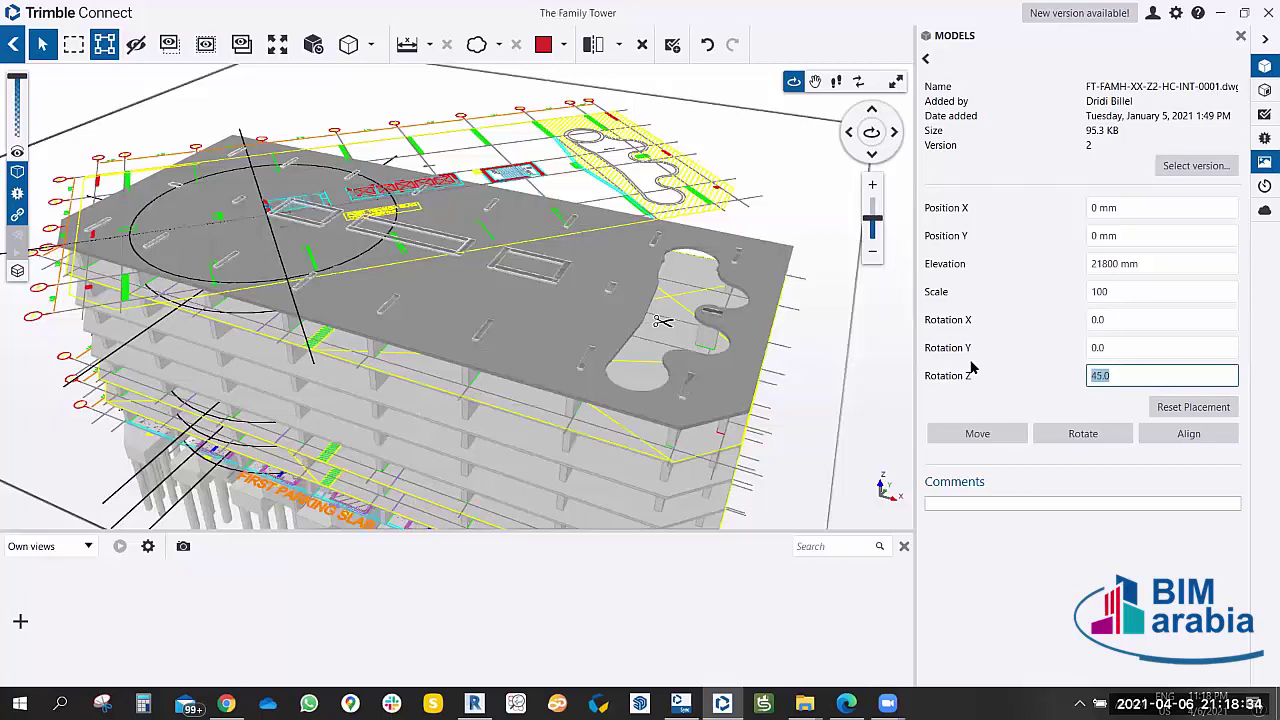
Rotate the HC drawing 1° about Z and orbit to inspect the slab stack.
{"action": "left_click", "coordinate": [1146, 347]}
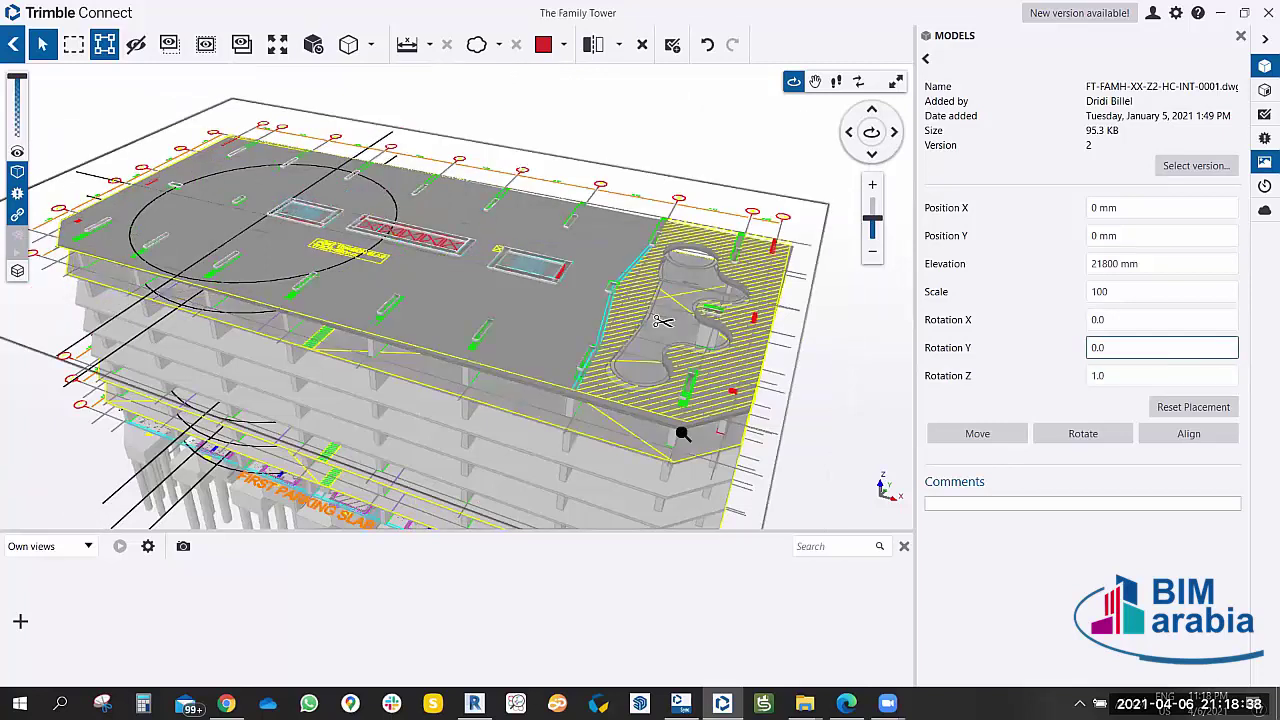
{"action": "scroll", "coordinate": [646, 371], "scroll_direction": "up", "scroll_amount": 2}
{"action": "scroll", "coordinate": [563, 291], "scroll_direction": "up", "scroll_amount": 3}
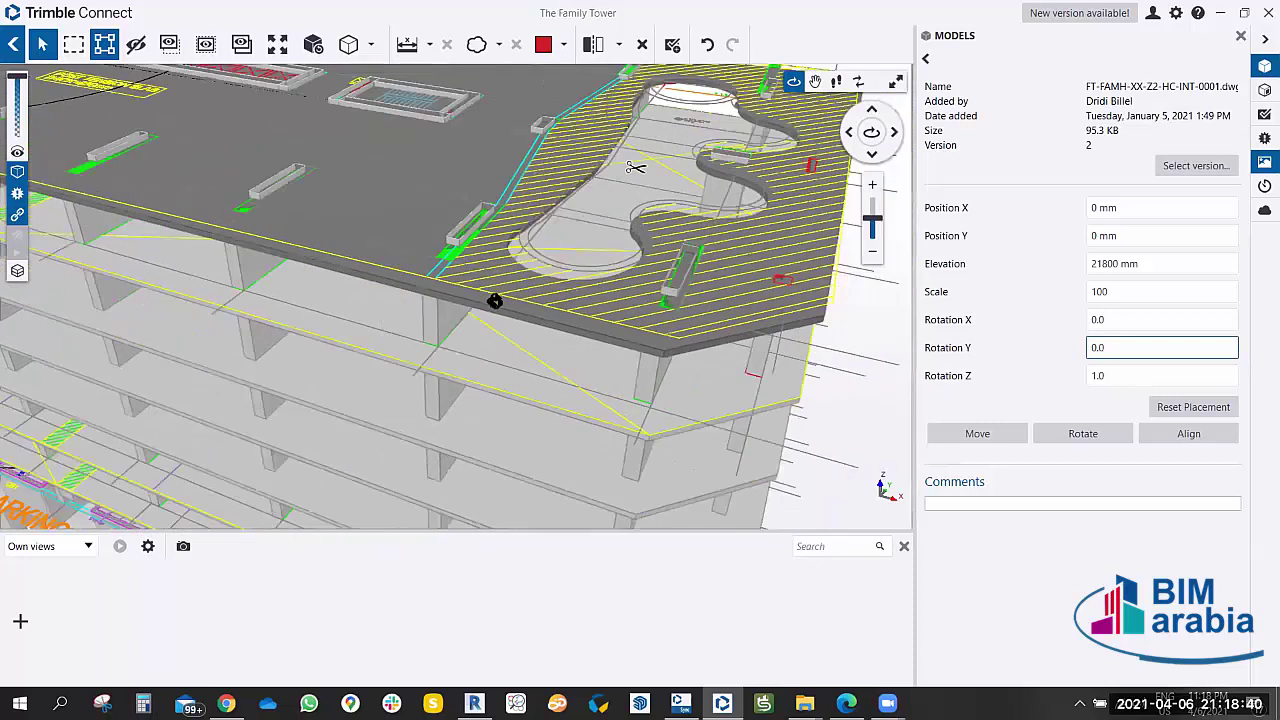
{"action": "left_click_drag", "start_coordinate": [494, 301], "coordinate": [434, 349]}
{"action": "scroll", "coordinate": [529, 329], "scroll_direction": "up", "scroll_amount": 3}
{"action": "scroll", "coordinate": [529, 329], "scroll_direction": "up", "scroll_amount": 2}
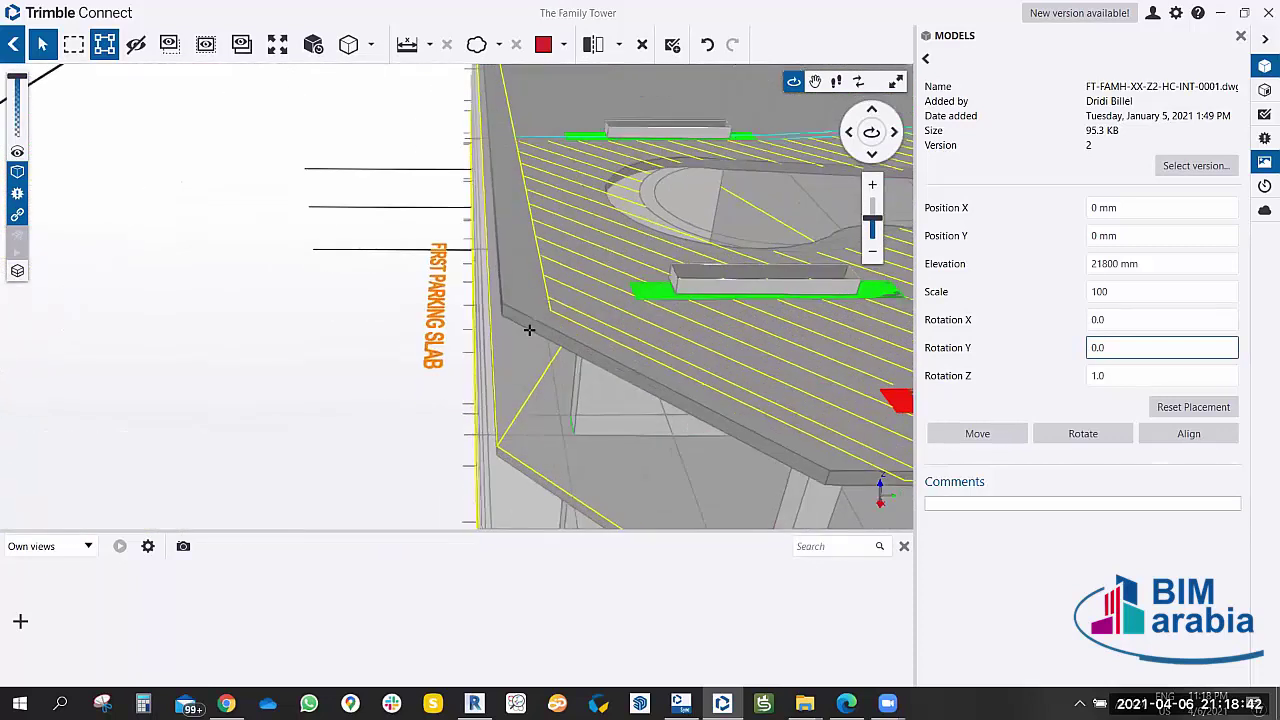
{"action": "scroll", "coordinate": [529, 329], "scroll_direction": "down", "scroll_amount": 3}
{"action": "scroll", "coordinate": [574, 329], "scroll_direction": "down", "scroll_amount": 3}
{"action": "left_click_drag", "start_coordinate": [574, 329], "coordinate": [737, 253]}
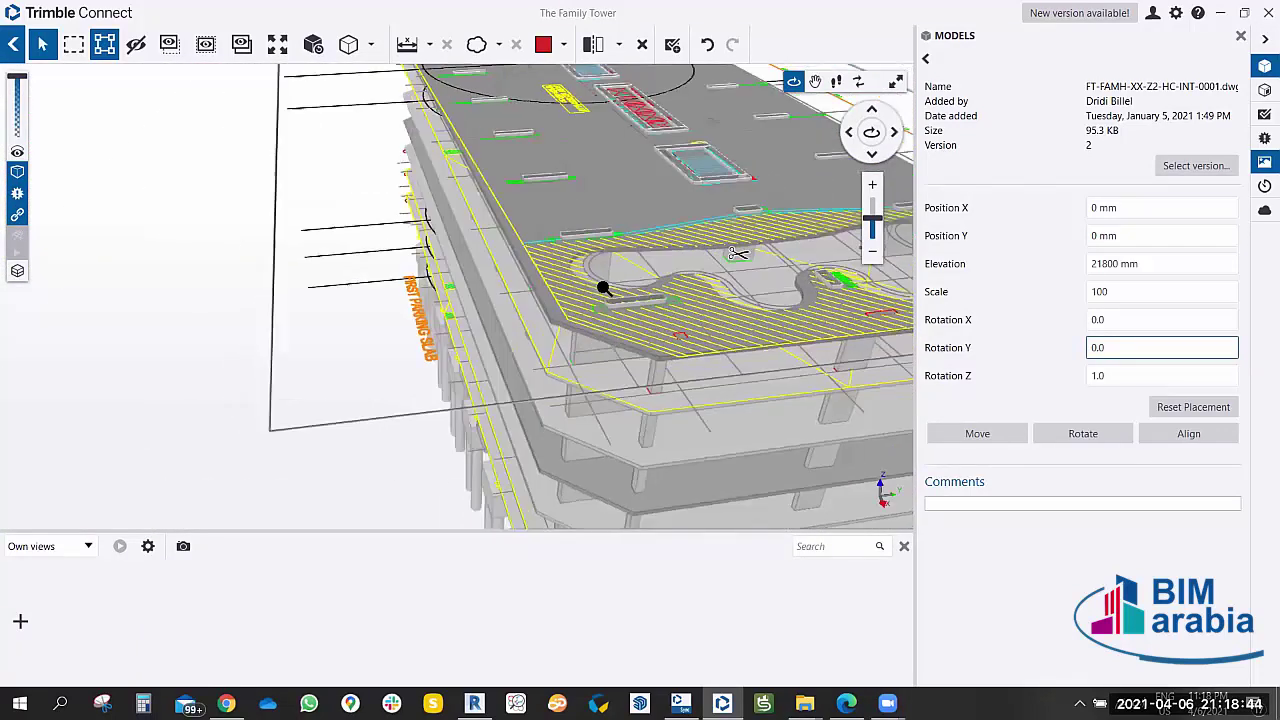
{"action": "scroll", "coordinate": [600, 300], "scroll_direction": "down", "scroll_amount": 2}
{"action": "scroll", "coordinate": [594, 309], "scroll_direction": "up", "scroll_amount": 5}
{"action": "scroll", "coordinate": [591, 307], "scroll_direction": "up", "scroll_amount": 2}
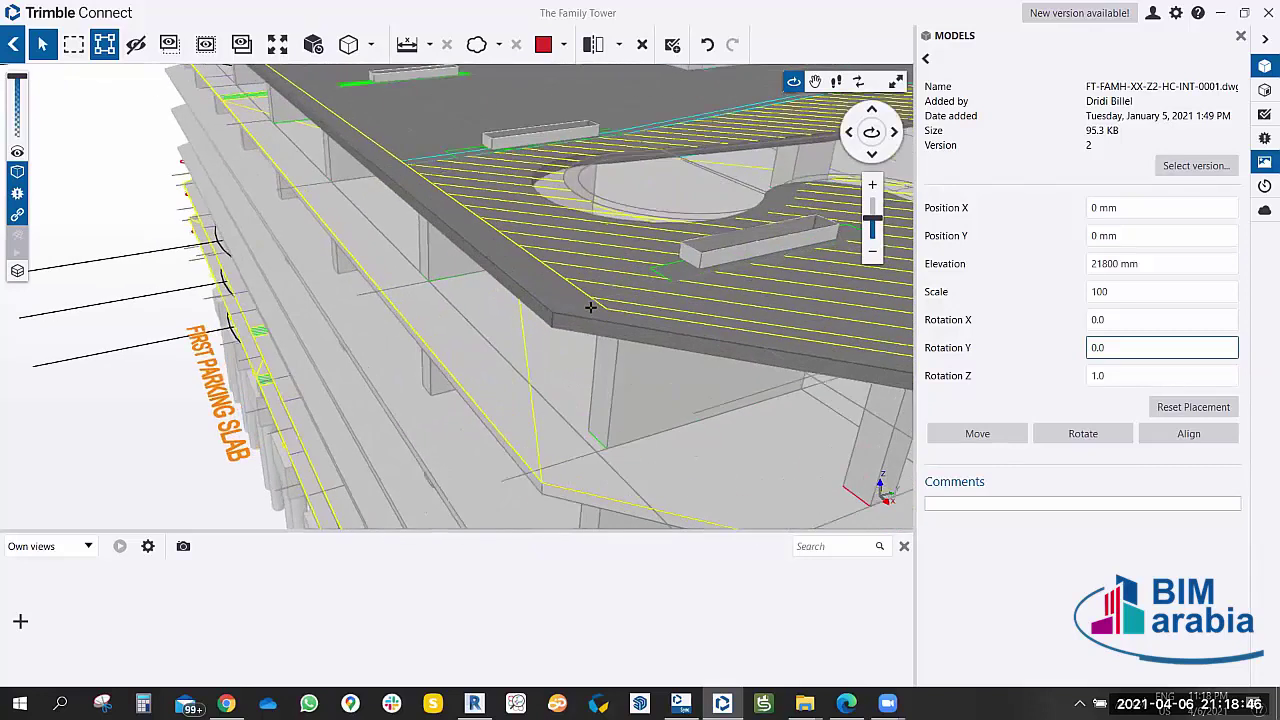
{"action": "scroll", "coordinate": [591, 307], "scroll_direction": "up", "scroll_amount": 2}
{"action": "scroll", "coordinate": [609, 363], "scroll_direction": "down", "scroll_amount": 2}
{"action": "scroll", "coordinate": [589, 288], "scroll_direction": "down", "scroll_amount": 1}
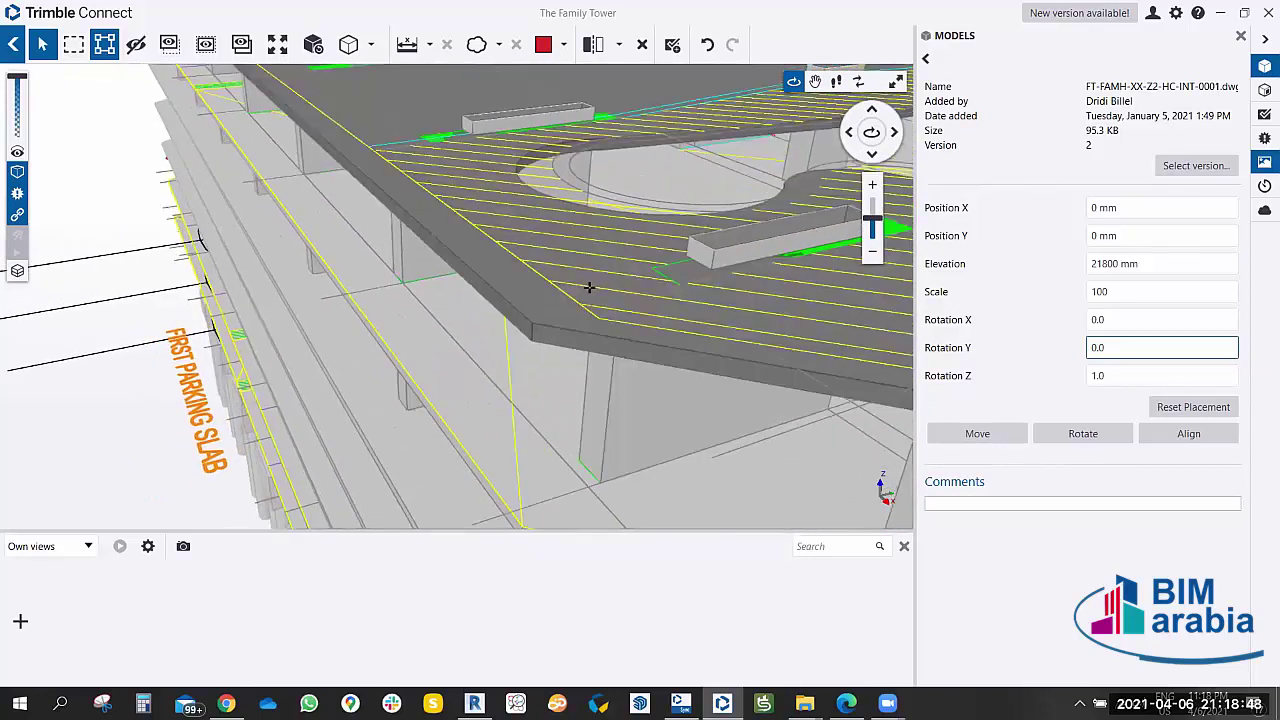
{"action": "scroll", "coordinate": [589, 288], "scroll_direction": "down", "scroll_amount": 2}
{"action": "scroll", "coordinate": [589, 288], "scroll_direction": "down", "scroll_amount": 2}
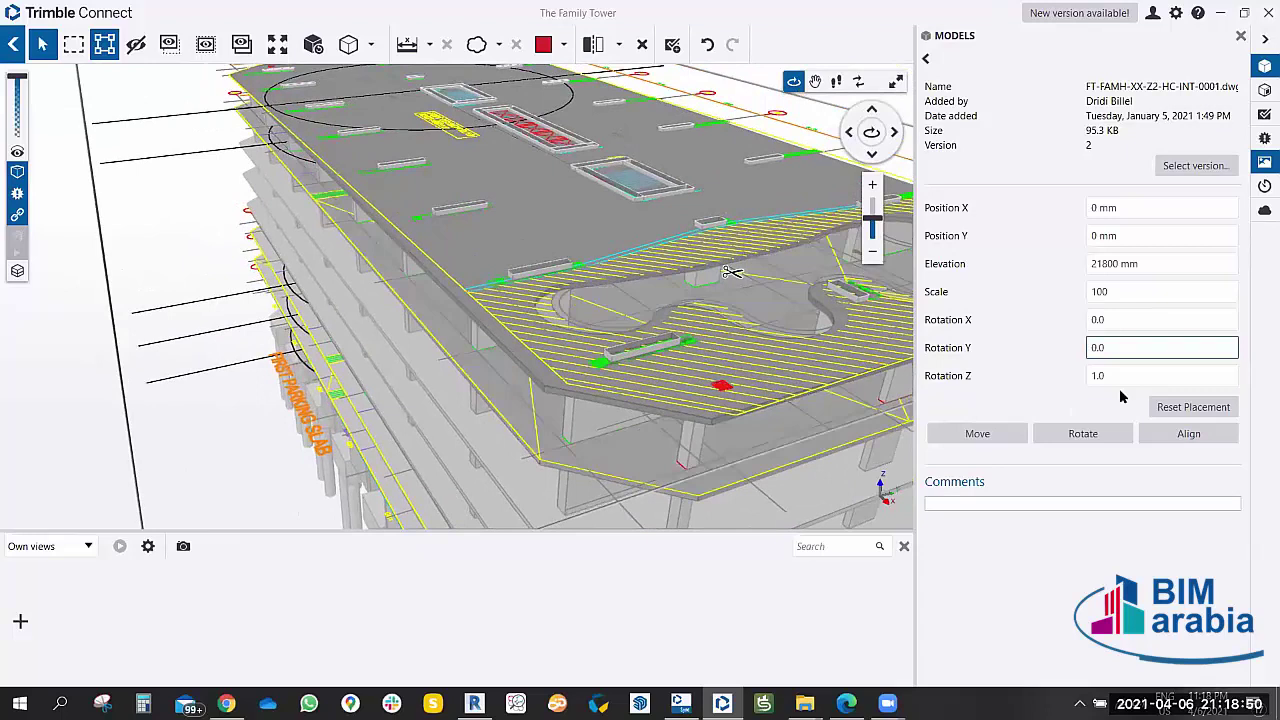
Set the HC drawing's Z rotation back to 0 and bring up the Align/Rotate options.
{"action": "key", "text": "Tab"}
{"action": "type", "text": "0"}
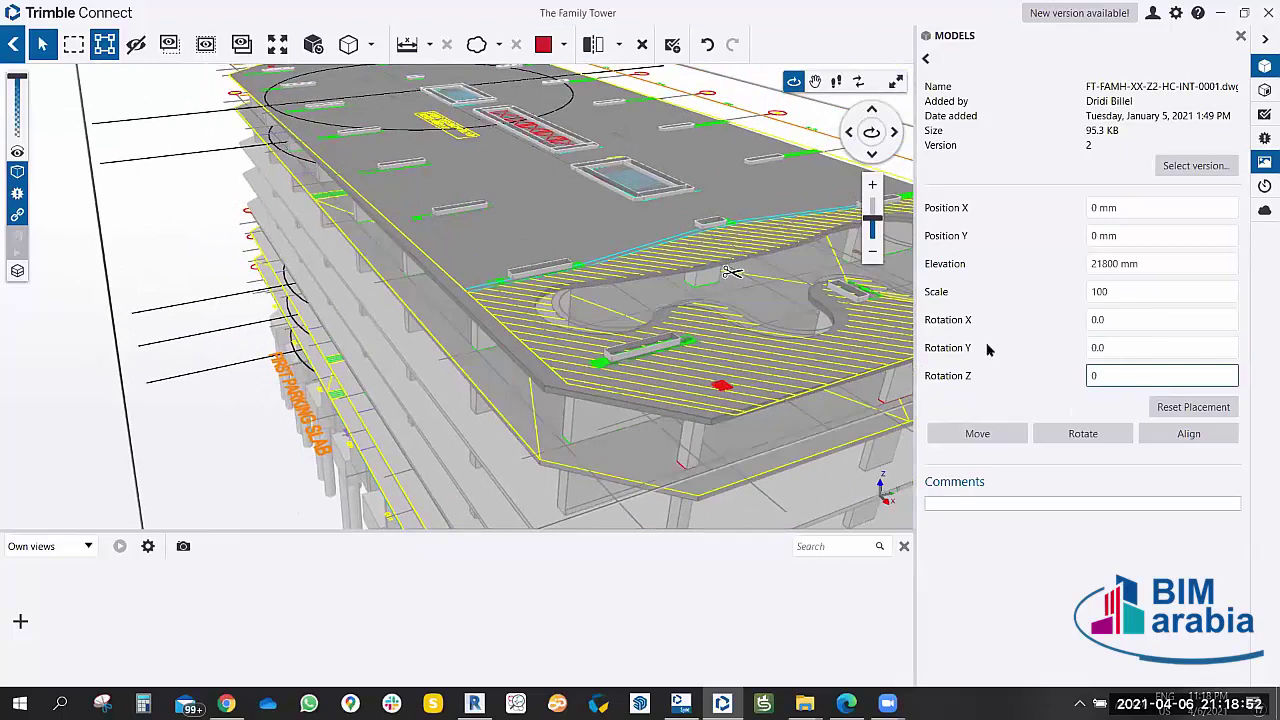
{"action": "left_click", "coordinate": [1116, 347]}
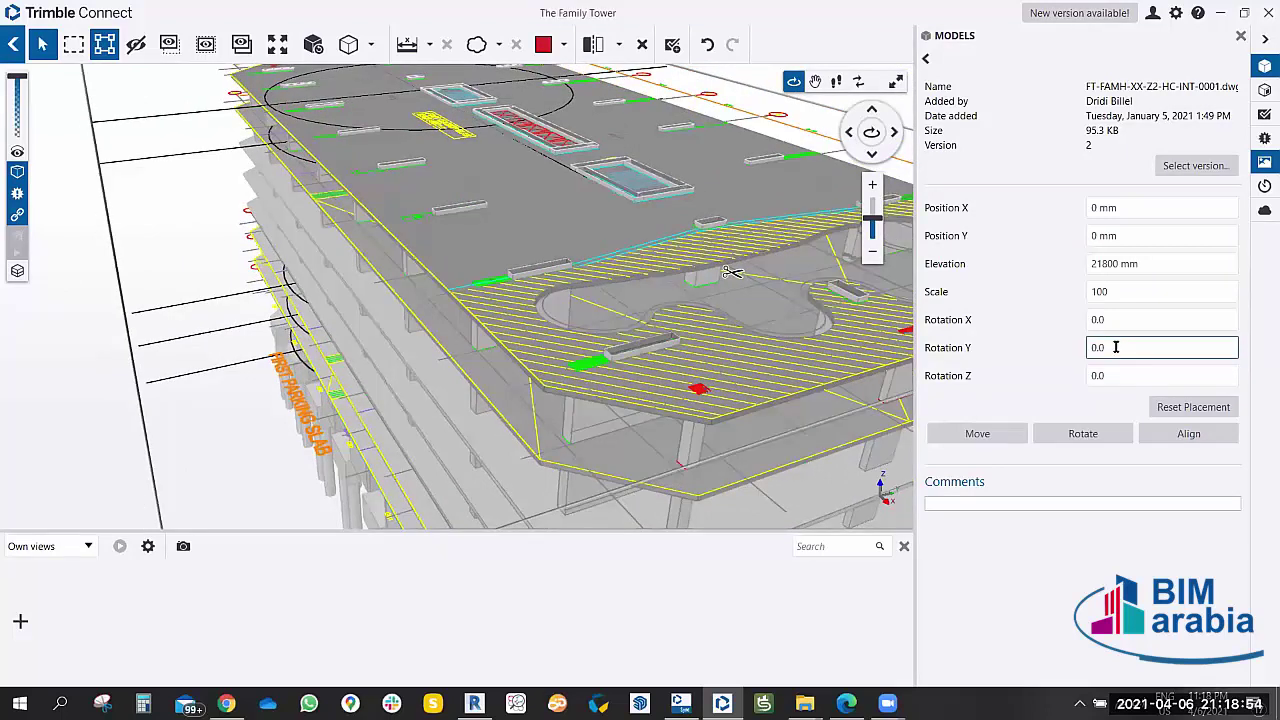
{"action": "mouse_move", "coordinate": [477, 262]}
{"action": "left_mouse_down"}
{"action": "mouse_move", "coordinate": [443, 240]}
{"action": "mouse_move", "coordinate": [486, 229]}
{"action": "mouse_move", "coordinate": [486, 209]}
{"action": "mouse_move", "coordinate": [454, 269]}
{"action": "mouse_move", "coordinate": [480, 269]}
{"action": "mouse_move", "coordinate": [446, 274]}
{"action": "mouse_move", "coordinate": [420, 313]}
{"action": "mouse_move", "coordinate": [402, 315]}
{"action": "left_mouse_up"}
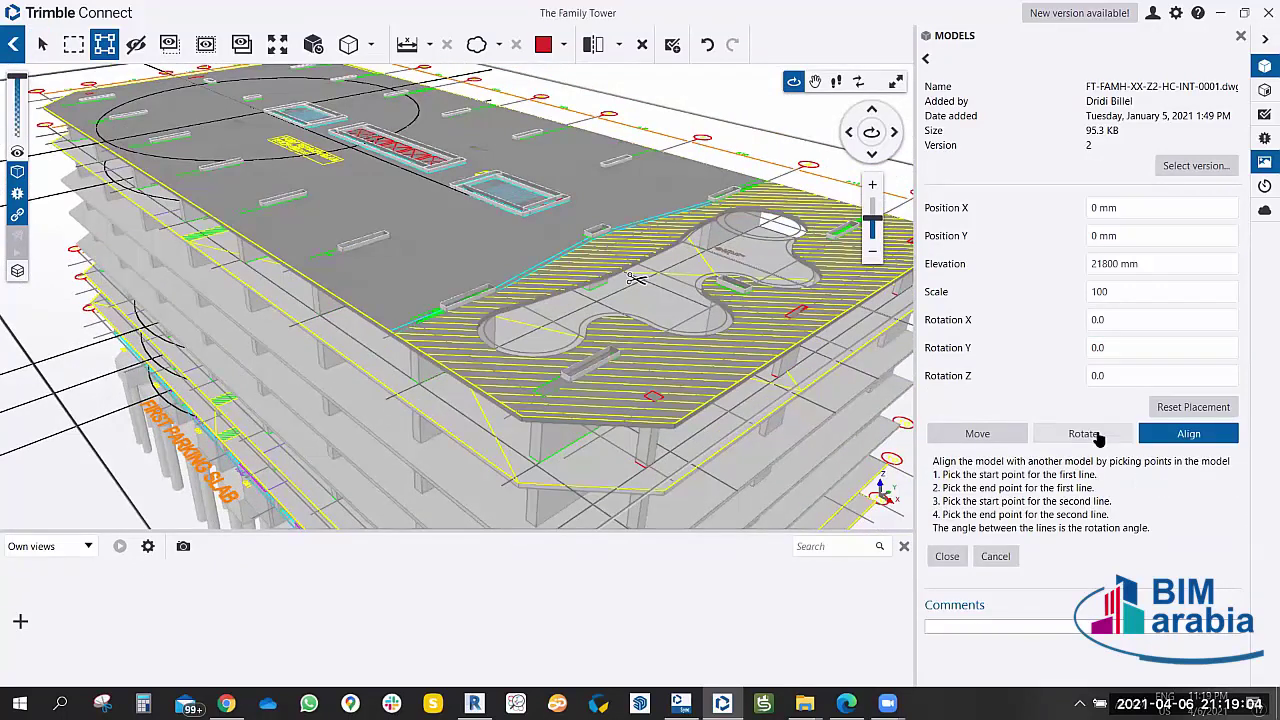
{"action": "left_click", "coordinate": [1077, 436]}
Check the move-by-distance placement settings, then return to the Family Tower model tree.
{"action": "left_click", "coordinate": [984, 438]}
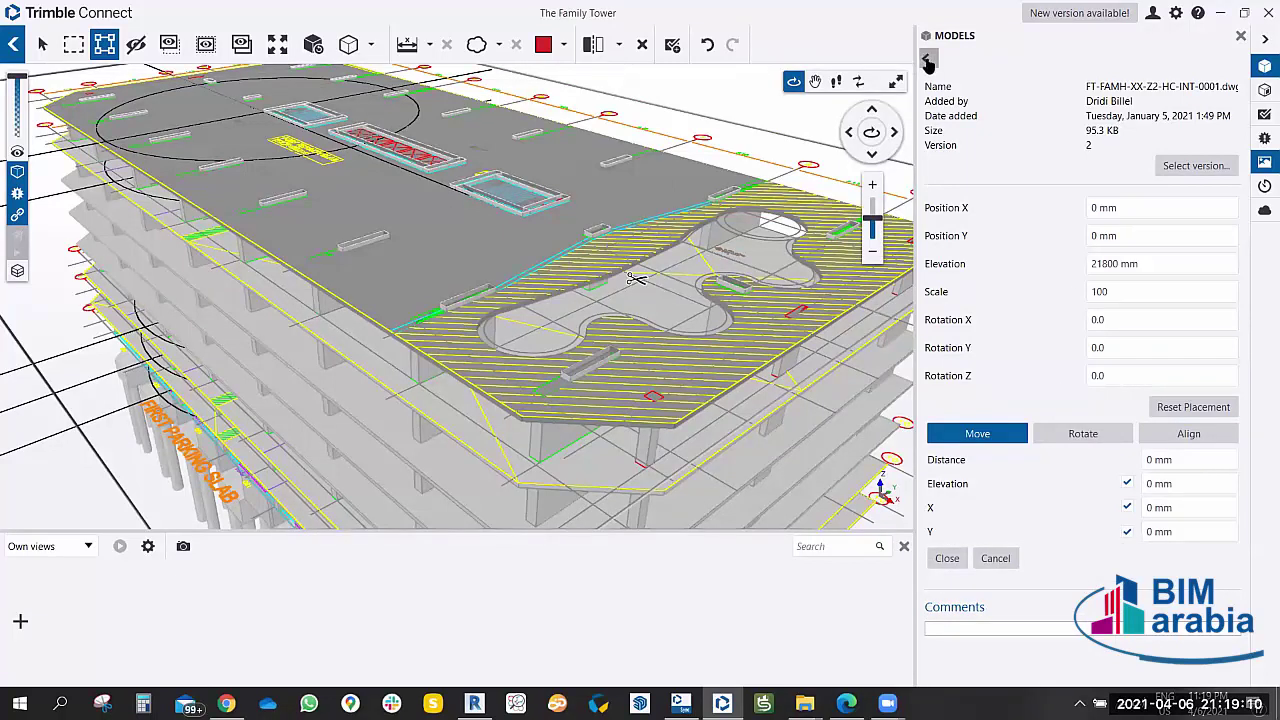
{"action": "scroll", "coordinate": [413, 335], "scroll_direction": "down", "scroll_amount": 2}
{"action": "scroll", "coordinate": [423, 323], "scroll_direction": "down", "scroll_amount": 3}
{"action": "scroll", "coordinate": [503, 334], "scroll_direction": "down", "scroll_amount": 5}
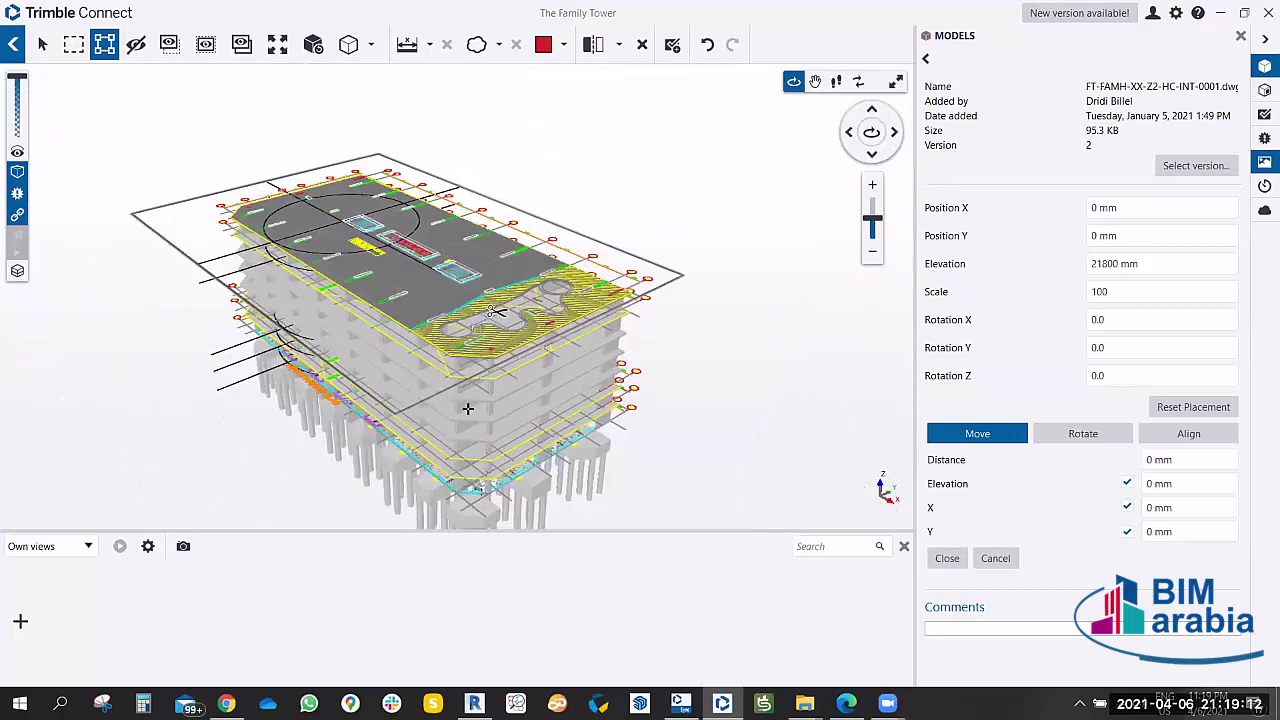
{"action": "scroll", "coordinate": [517, 392], "scroll_direction": "down", "scroll_amount": 2}
{"action": "scroll", "coordinate": [530, 375], "scroll_direction": "up", "scroll_amount": 2}
{"action": "scroll", "coordinate": [503, 317], "scroll_direction": "up", "scroll_amount": 1}
{"action": "scroll", "coordinate": [503, 317], "scroll_direction": "up", "scroll_amount": 2}
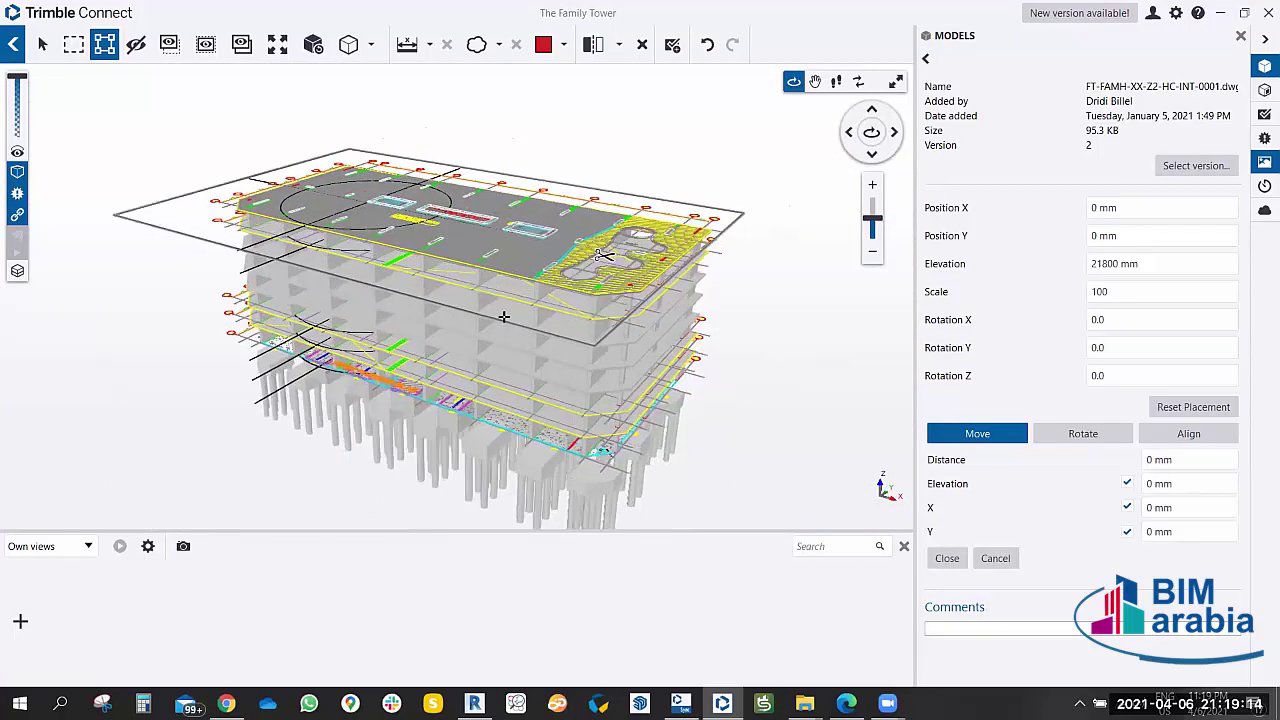
{"action": "scroll", "coordinate": [503, 317], "scroll_direction": "up", "scroll_amount": 2}
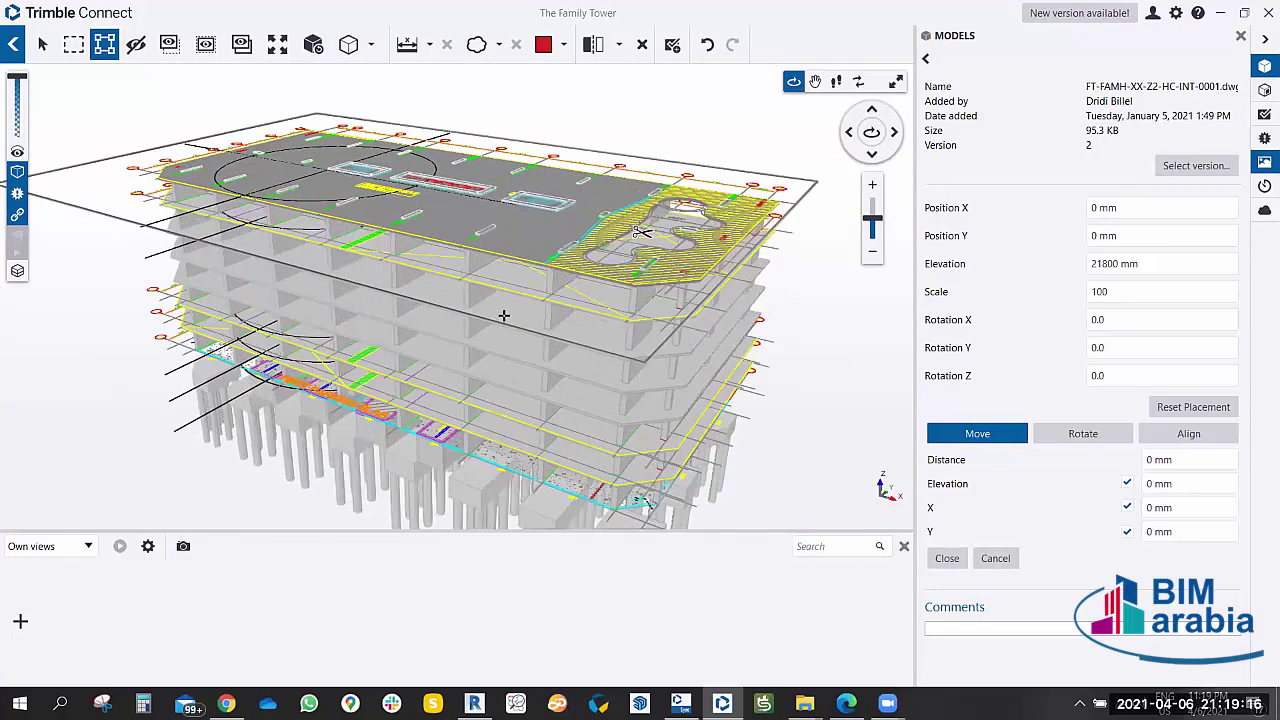
{"action": "mouse_move", "coordinate": [516, 274]}
{"action": "left_mouse_down"}
{"action": "mouse_move", "coordinate": [502, 321]}
{"action": "mouse_move", "coordinate": [497, 286]}
{"action": "mouse_move", "coordinate": [471, 306]}
{"action": "mouse_move", "coordinate": [509, 331]}
{"action": "mouse_move", "coordinate": [469, 318]}
{"action": "mouse_move", "coordinate": [543, 294]}
{"action": "mouse_move", "coordinate": [526, 266]}
{"action": "mouse_move", "coordinate": [533, 247]}
{"action": "left_mouse_up"}
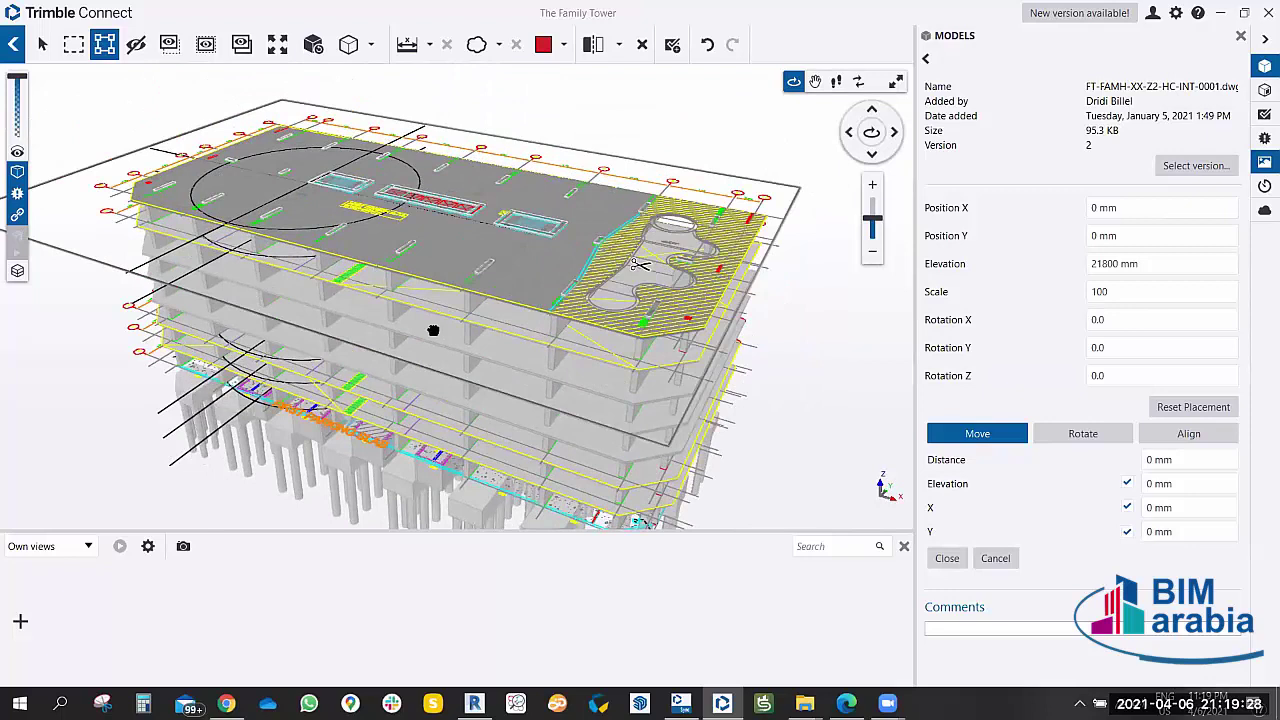
{"action": "mouse_move", "coordinate": [433, 330]}
{"action": "left_mouse_down"}
{"action": "mouse_move", "coordinate": [480, 277]}
{"action": "mouse_move", "coordinate": [443, 303]}
{"action": "mouse_move", "coordinate": [489, 231]}
{"action": "mouse_move", "coordinate": [483, 330]}
{"action": "mouse_move", "coordinate": [451, 369]}
{"action": "mouse_move", "coordinate": [521, 379]}
{"action": "mouse_move", "coordinate": [479, 375]}
{"action": "mouse_move", "coordinate": [486, 354]}
{"action": "mouse_move", "coordinate": [557, 323]}
{"action": "mouse_move", "coordinate": [486, 316]}
{"action": "left_mouse_up"}
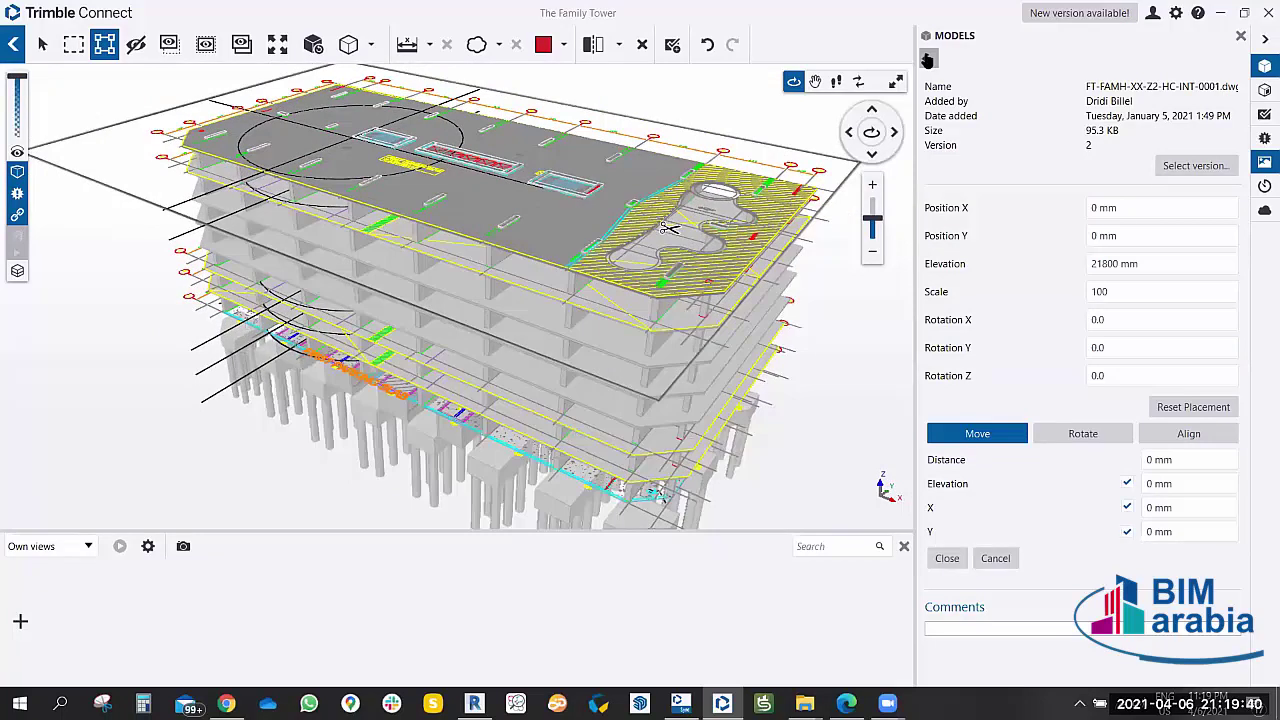
{"action": "left_click", "coordinate": [928, 60]}
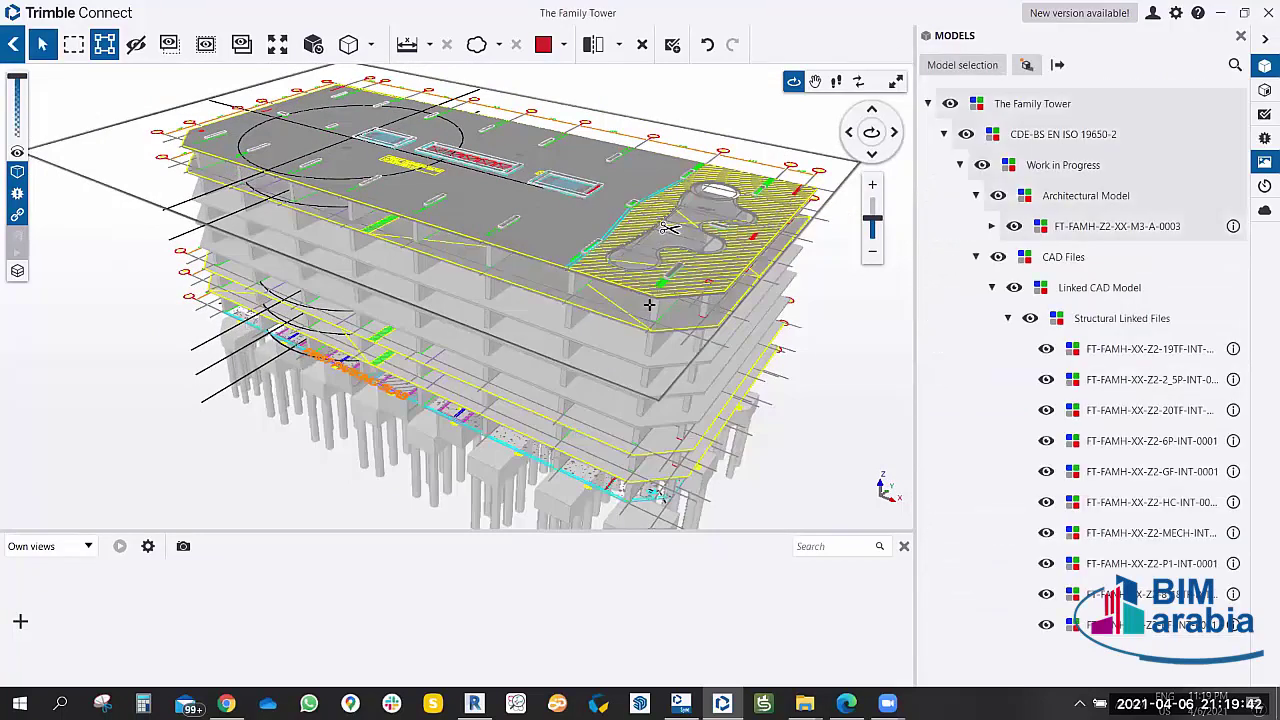
Hide the CAD Files overlays and remove the section plane, viewing the whole tower at eye level.
{"action": "left_click", "coordinate": [998, 256]}
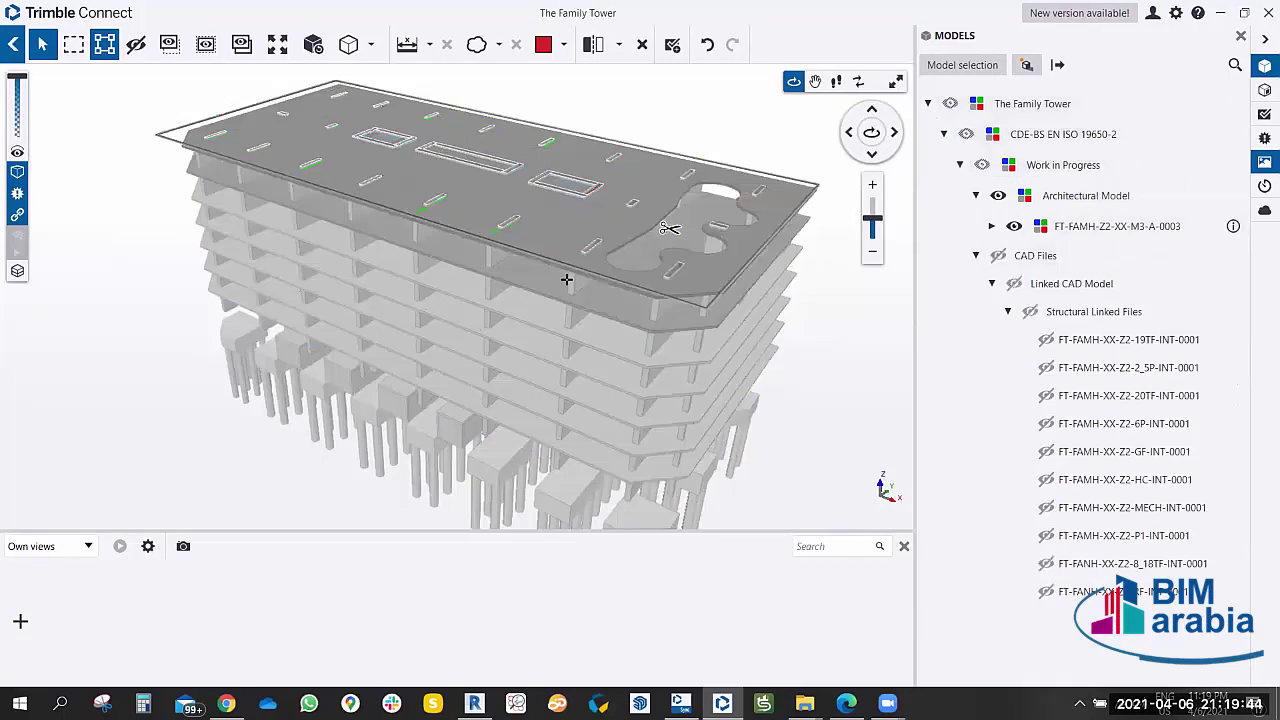
{"action": "left_click", "coordinate": [649, 262]}
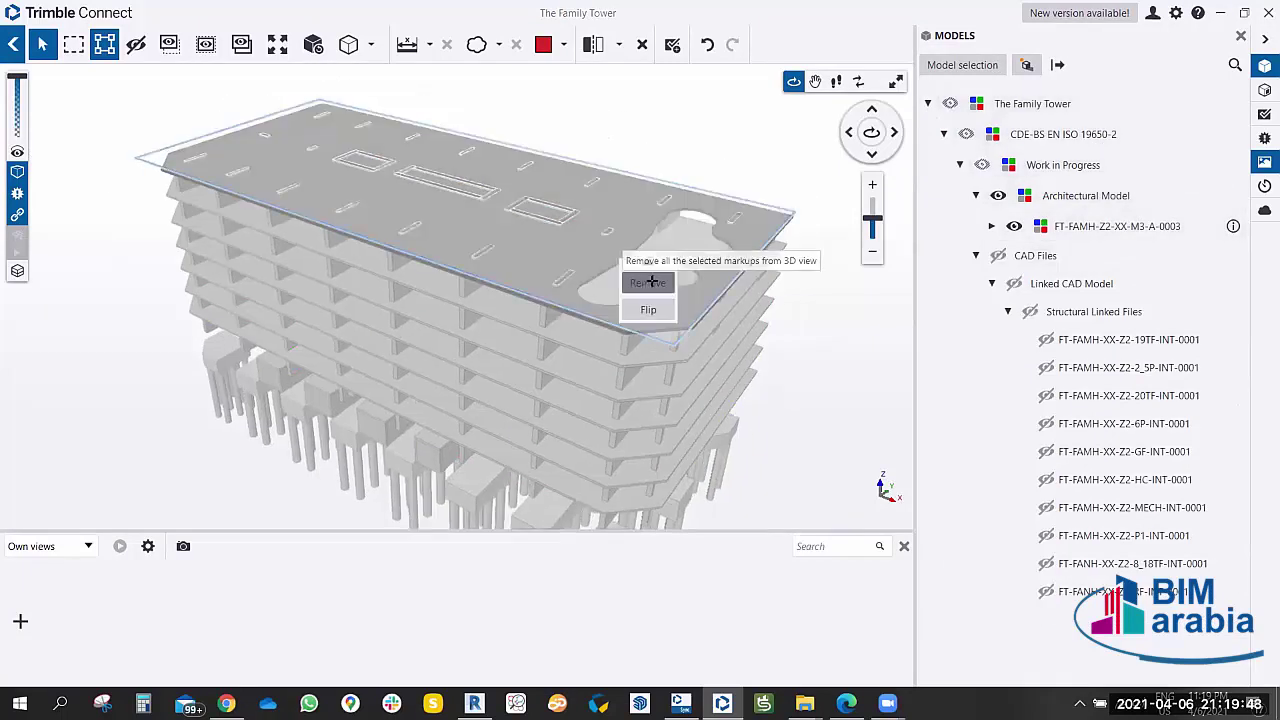
{"action": "left_click", "coordinate": [653, 287]}
{"action": "scroll", "coordinate": [571, 320], "scroll_direction": "down", "scroll_amount": 3}
{"action": "scroll", "coordinate": [600, 370], "scroll_direction": "down", "scroll_amount": 3}
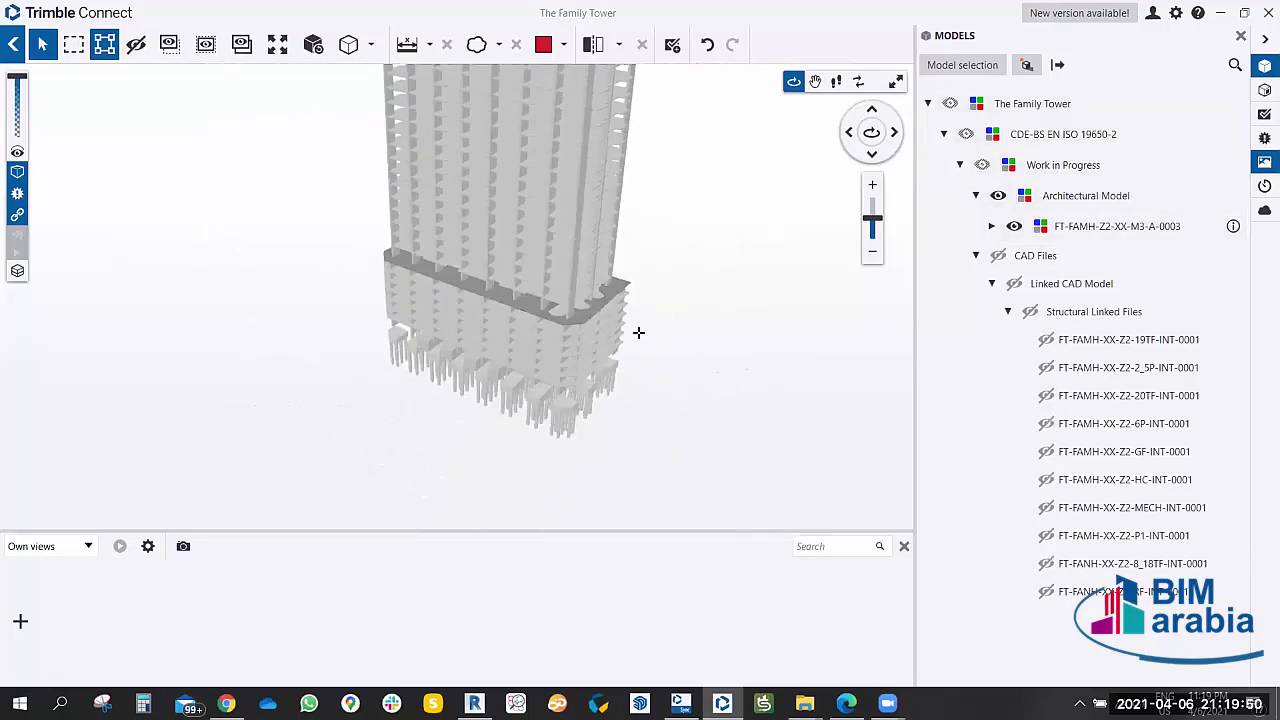
{"action": "left_click_drag", "start_coordinate": [638, 332], "coordinate": [603, 394]}
{"action": "scroll", "coordinate": [631, 323], "scroll_direction": "down", "scroll_amount": 2}
{"action": "scroll", "coordinate": [620, 317], "scroll_direction": "down", "scroll_amount": 2}
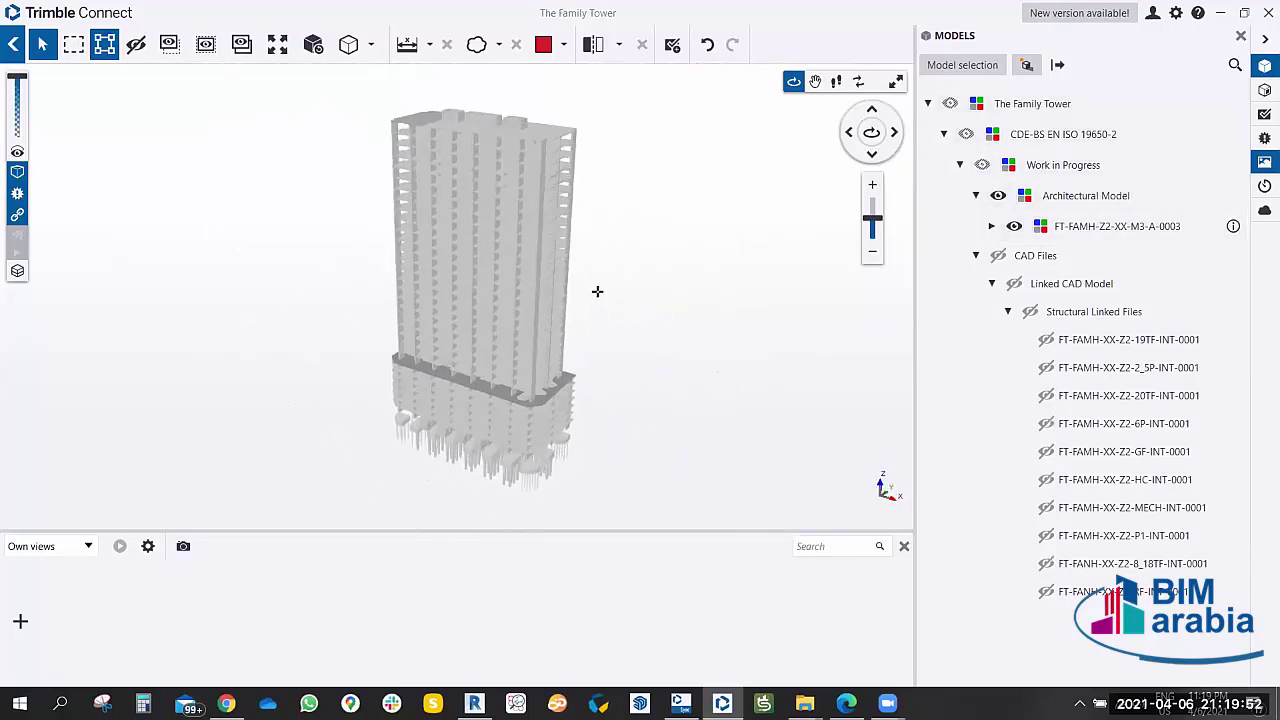
{"action": "scroll", "coordinate": [597, 291], "scroll_direction": "up", "scroll_amount": 2}
{"action": "scroll", "coordinate": [622, 279], "scroll_direction": "up", "scroll_amount": 2}
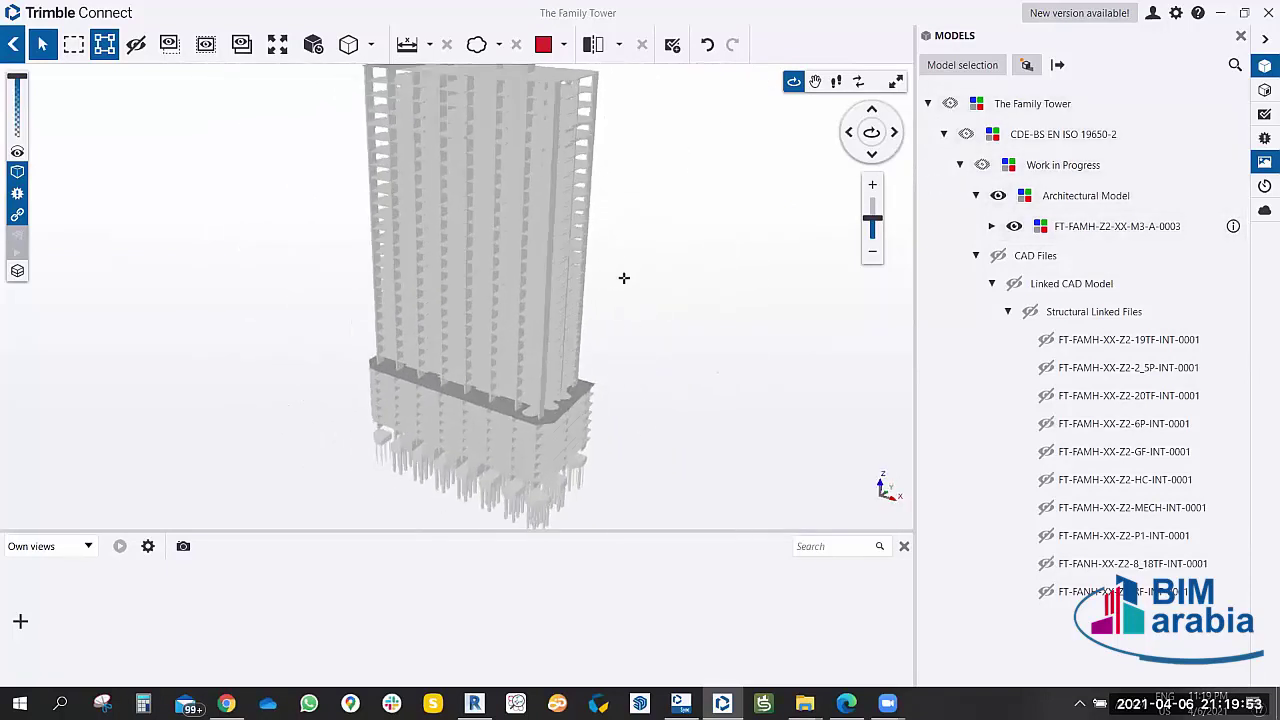
Open the Objects panel and browse the Group by property list.
{"action": "left_click", "coordinate": [1265, 92]}
{"action": "left_click", "coordinate": [1238, 92]}
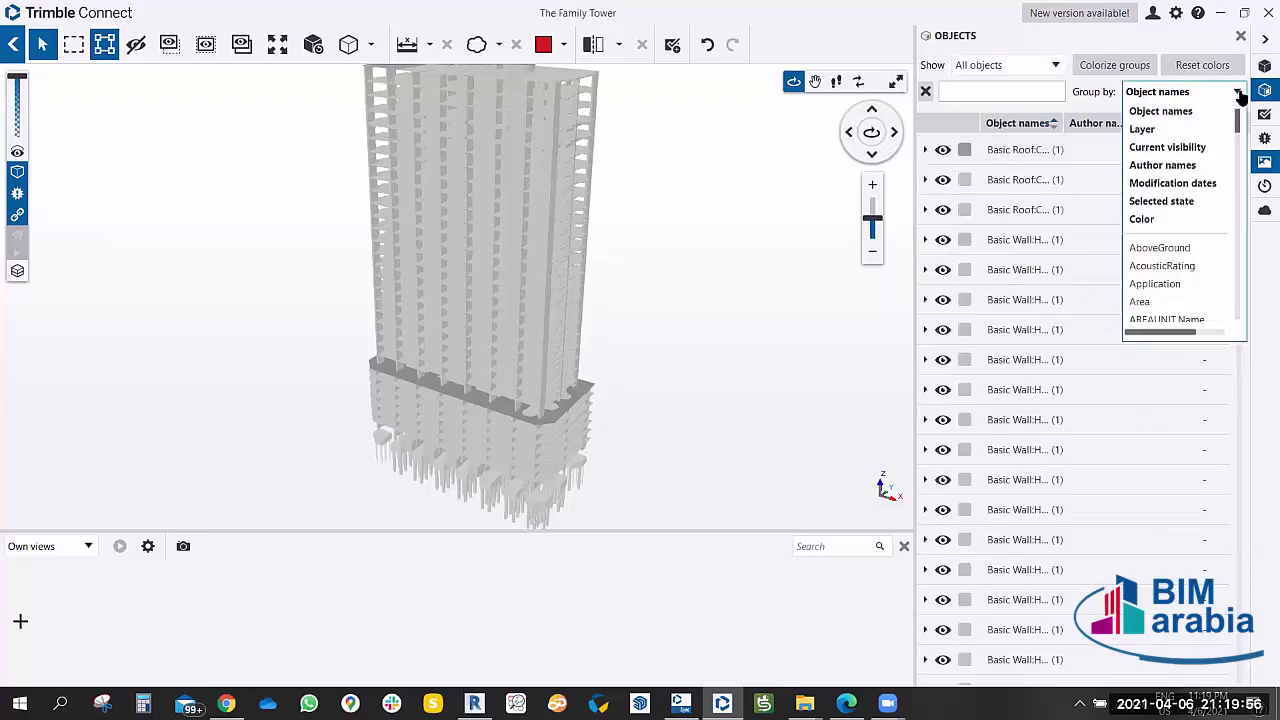
{"action": "scroll", "coordinate": [1166, 244], "scroll_direction": "down", "scroll_amount": 2}
{"action": "scroll", "coordinate": [1166, 245], "scroll_direction": "down", "scroll_amount": 1}
{"action": "scroll", "coordinate": [1165, 247], "scroll_direction": "down", "scroll_amount": 2}
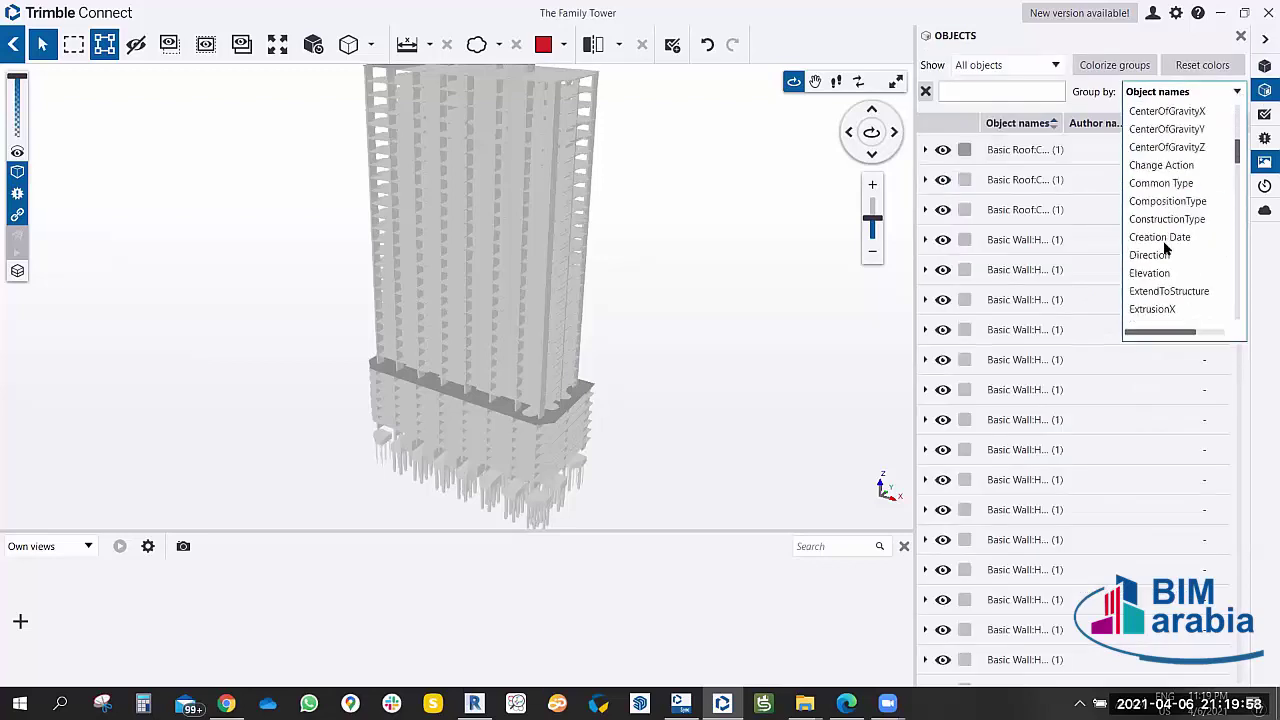
{"action": "scroll", "coordinate": [1166, 246], "scroll_direction": "down", "scroll_amount": 1}
{"action": "scroll", "coordinate": [1166, 246], "scroll_direction": "down", "scroll_amount": 1}
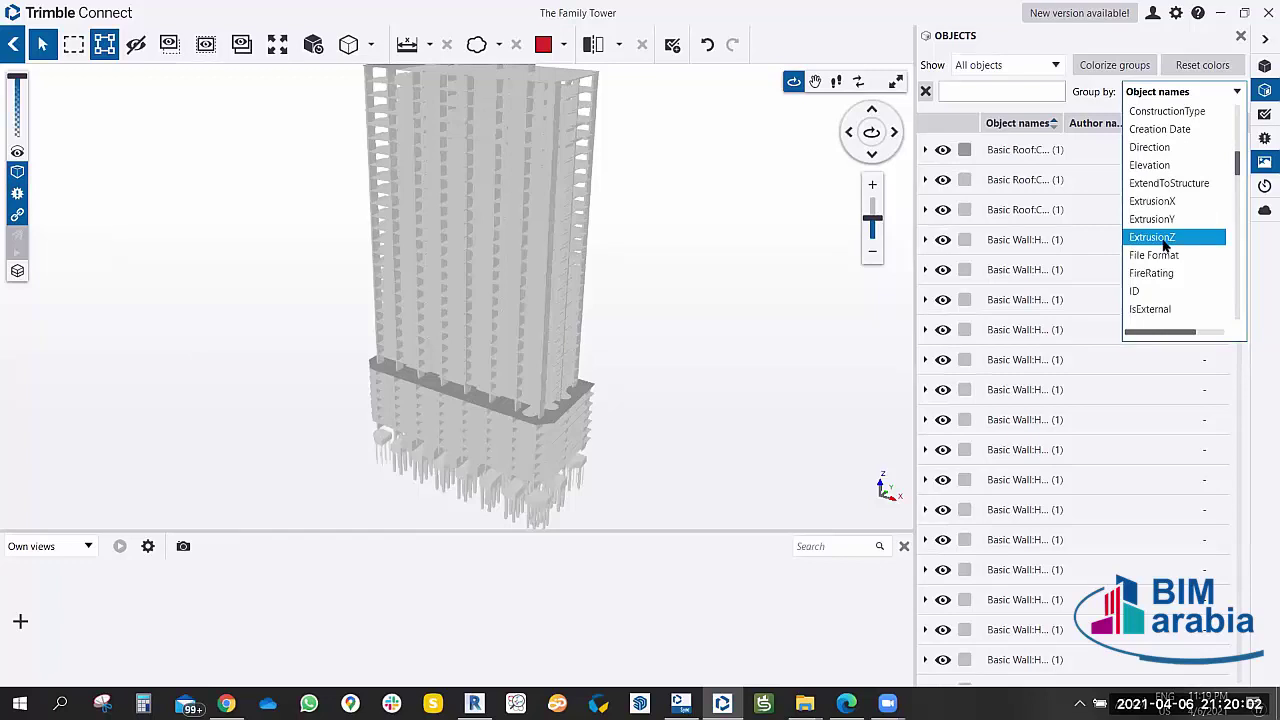
{"action": "scroll", "coordinate": [1160, 238], "scroll_direction": "down", "scroll_amount": 1}
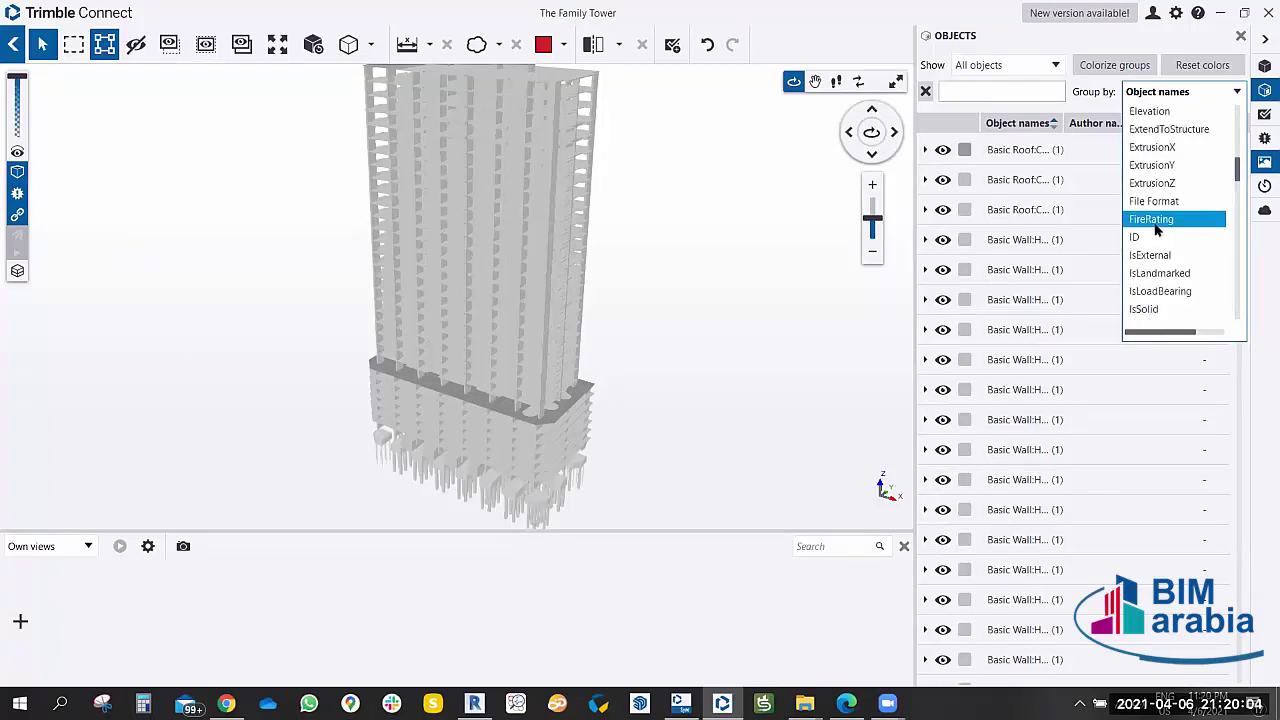
{"action": "scroll", "coordinate": [1156, 228], "scroll_direction": "down", "scroll_amount": 1}
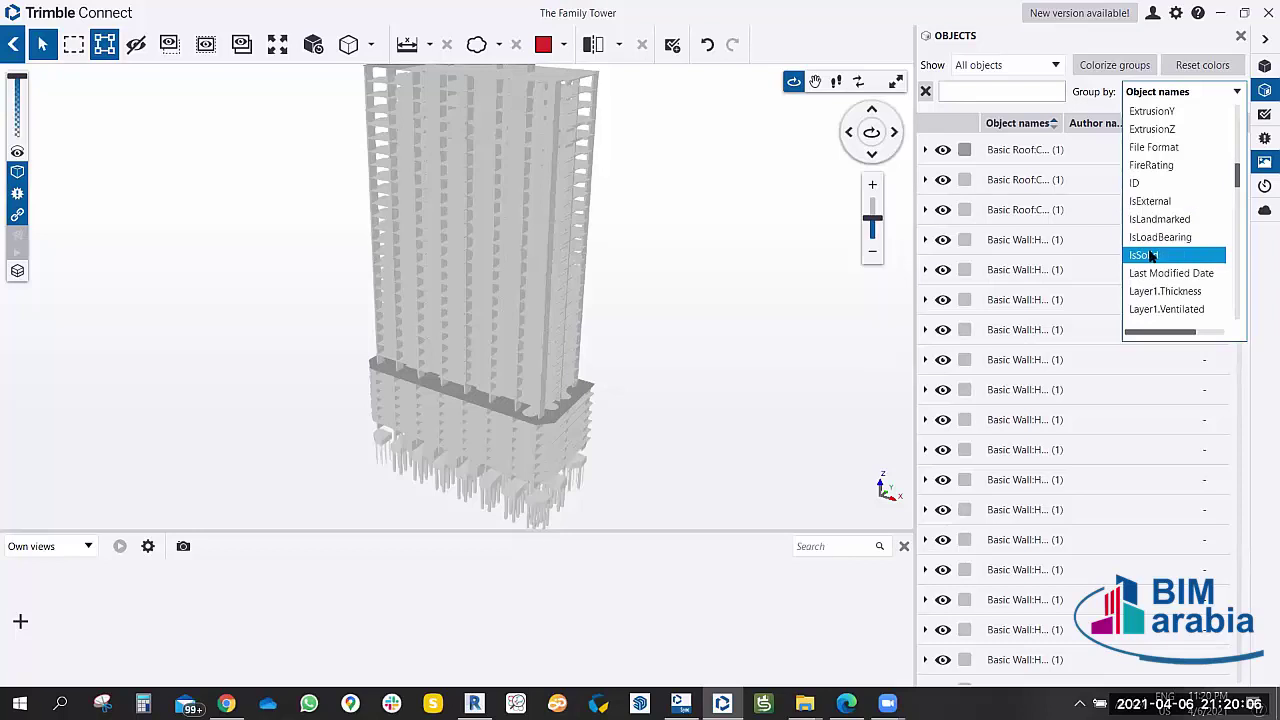
{"action": "scroll", "coordinate": [1152, 257], "scroll_direction": "down", "scroll_amount": 1}
{"action": "scroll", "coordinate": [1152, 257], "scroll_direction": "down", "scroll_amount": 1}
{"action": "scroll", "coordinate": [1152, 257], "scroll_direction": "down", "scroll_amount": 3}
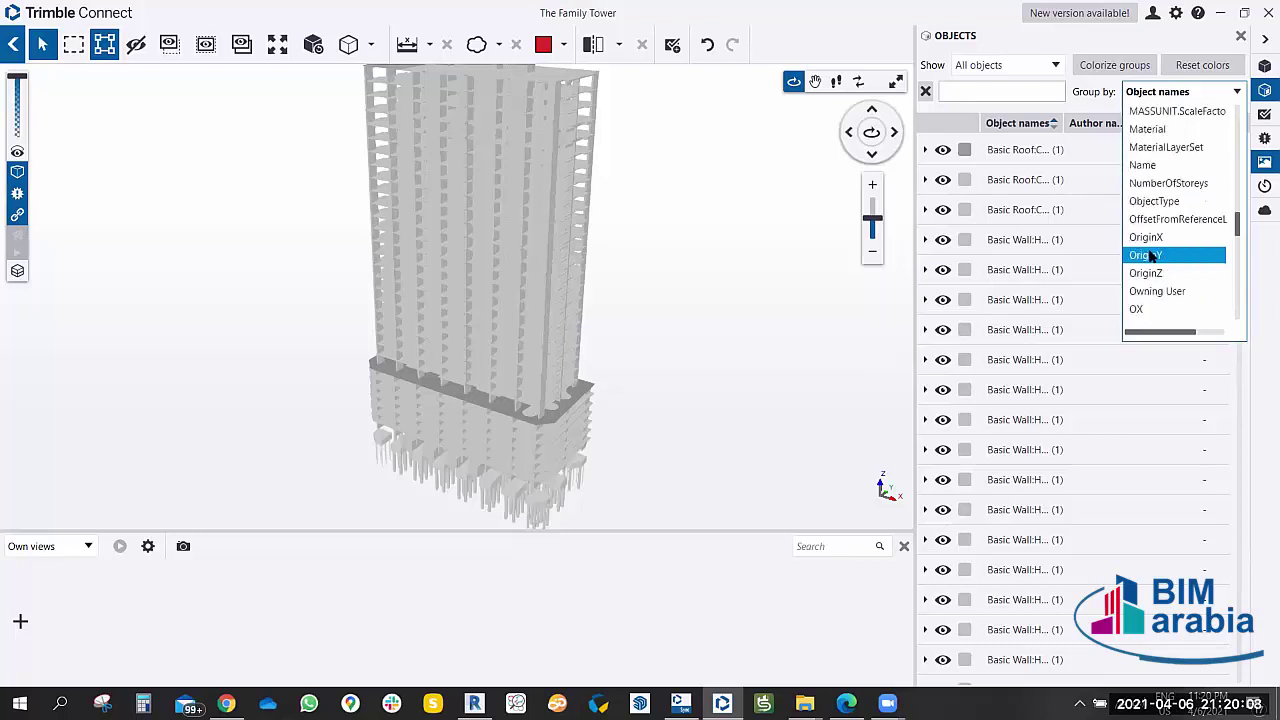
{"action": "scroll", "coordinate": [1152, 257], "scroll_direction": "down", "scroll_amount": 1}
{"action": "scroll", "coordinate": [1152, 257], "scroll_direction": "down", "scroll_amount": 2}
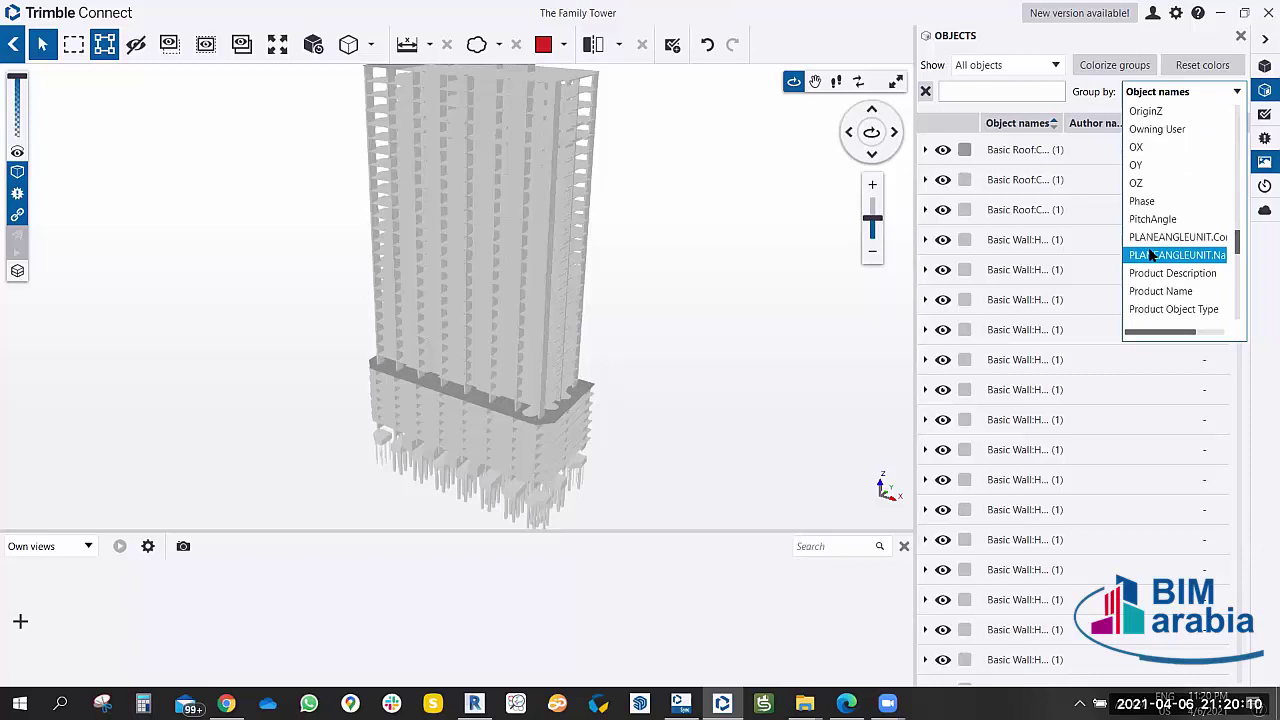
{"action": "scroll", "coordinate": [1152, 257], "scroll_direction": "down", "scroll_amount": 2}
{"action": "scroll", "coordinate": [1152, 257], "scroll_direction": "up", "scroll_amount": 2}
{"action": "scroll", "coordinate": [1152, 257], "scroll_direction": "up", "scroll_amount": 2}
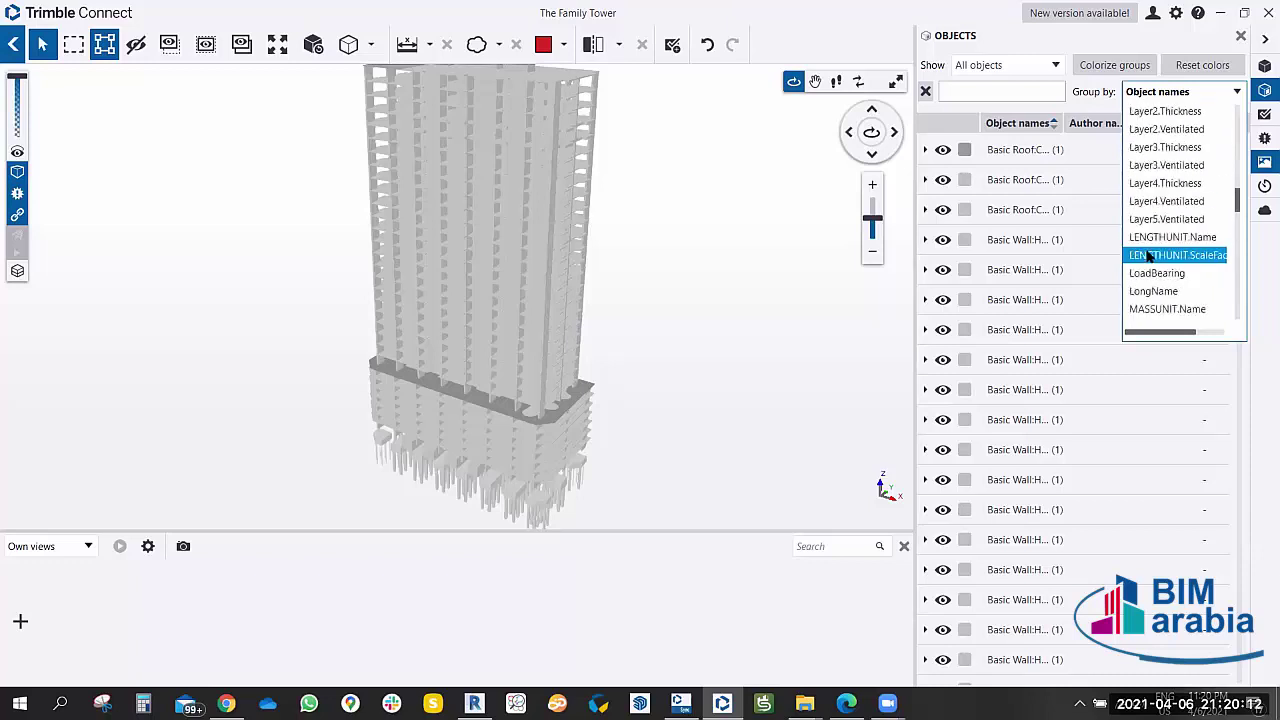
{"action": "scroll", "coordinate": [1158, 203], "scroll_direction": "up", "scroll_amount": 1}
{"action": "scroll", "coordinate": [1158, 203], "scroll_direction": "up", "scroll_amount": 1}
{"action": "scroll", "coordinate": [1158, 203], "scroll_direction": "up", "scroll_amount": 1}
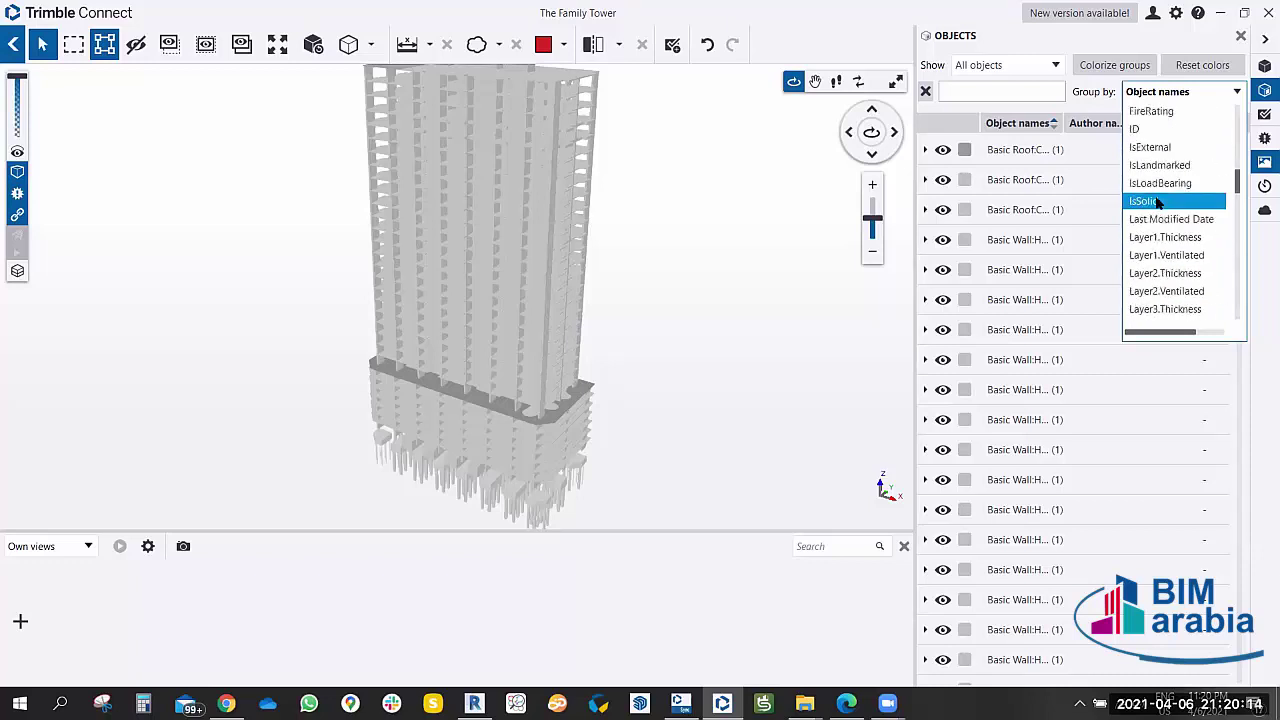
{"action": "scroll", "coordinate": [1158, 203], "scroll_direction": "down", "scroll_amount": 2}
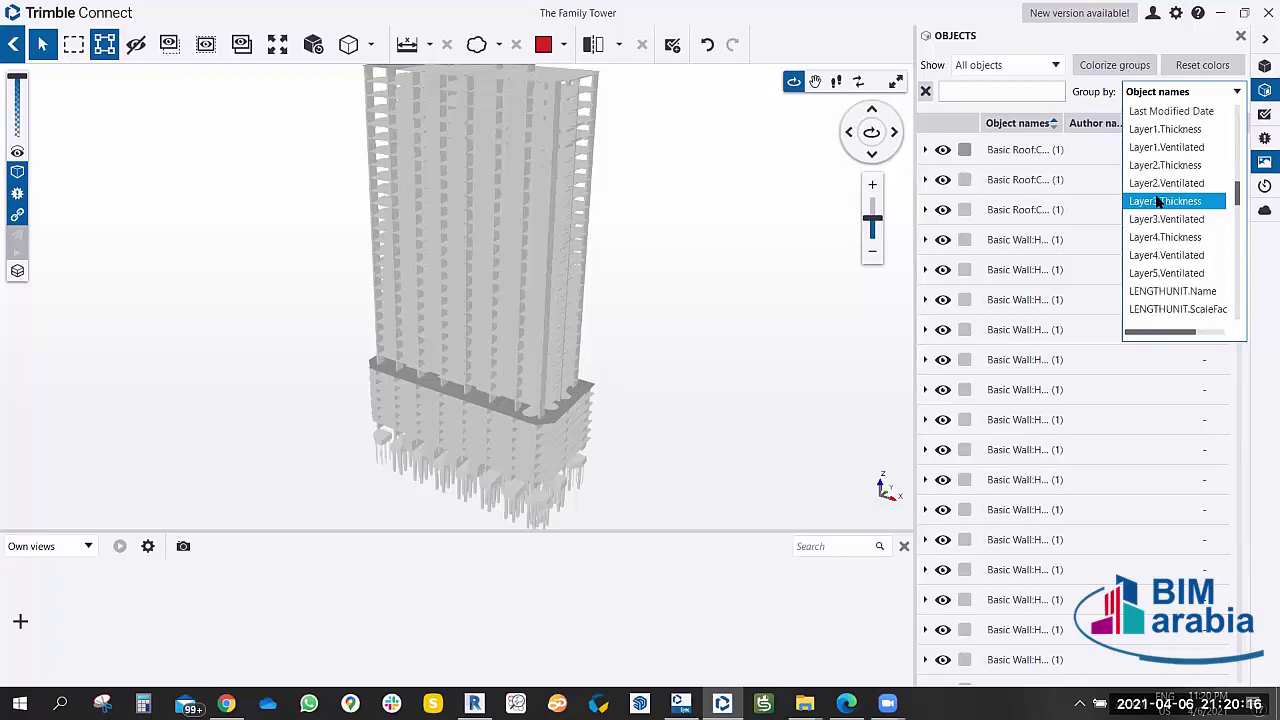
{"action": "scroll", "coordinate": [1158, 203], "scroll_direction": "down", "scroll_amount": 1}
{"action": "scroll", "coordinate": [1158, 203], "scroll_direction": "down", "scroll_amount": 2}
Group objects by LoadBearing and colorize them: True in orange, the 29 Other in red.
{"action": "left_click", "coordinate": [1152, 220]}
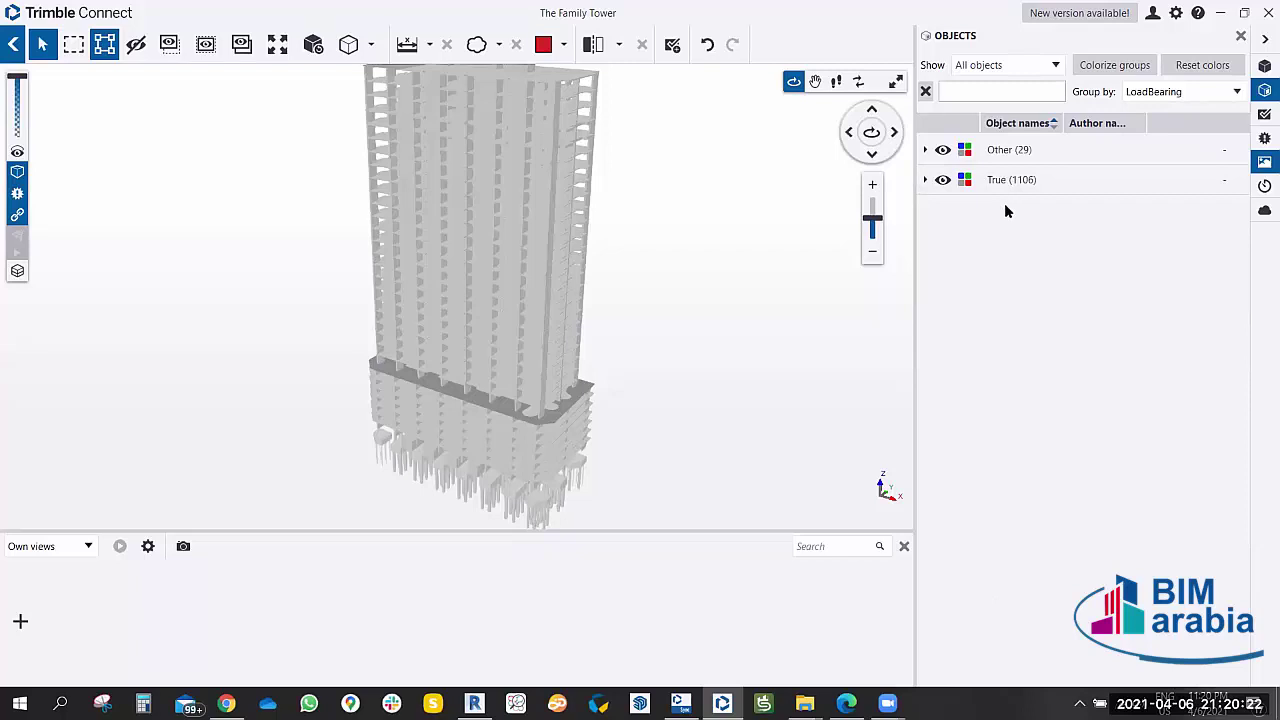
{"action": "left_click", "coordinate": [1116, 65]}
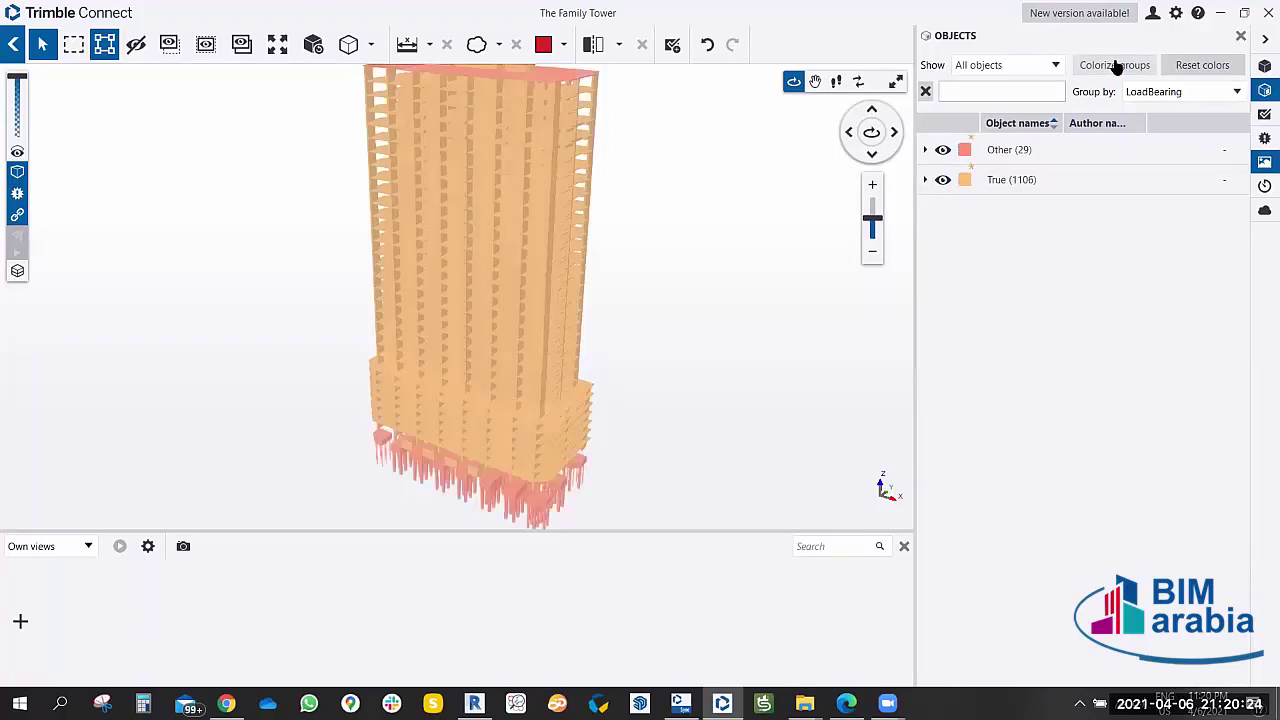
{"action": "left_click_drag", "start_coordinate": [657, 251], "coordinate": [669, 243]}
{"action": "scroll", "coordinate": [551, 109], "scroll_direction": "up", "scroll_amount": 3}
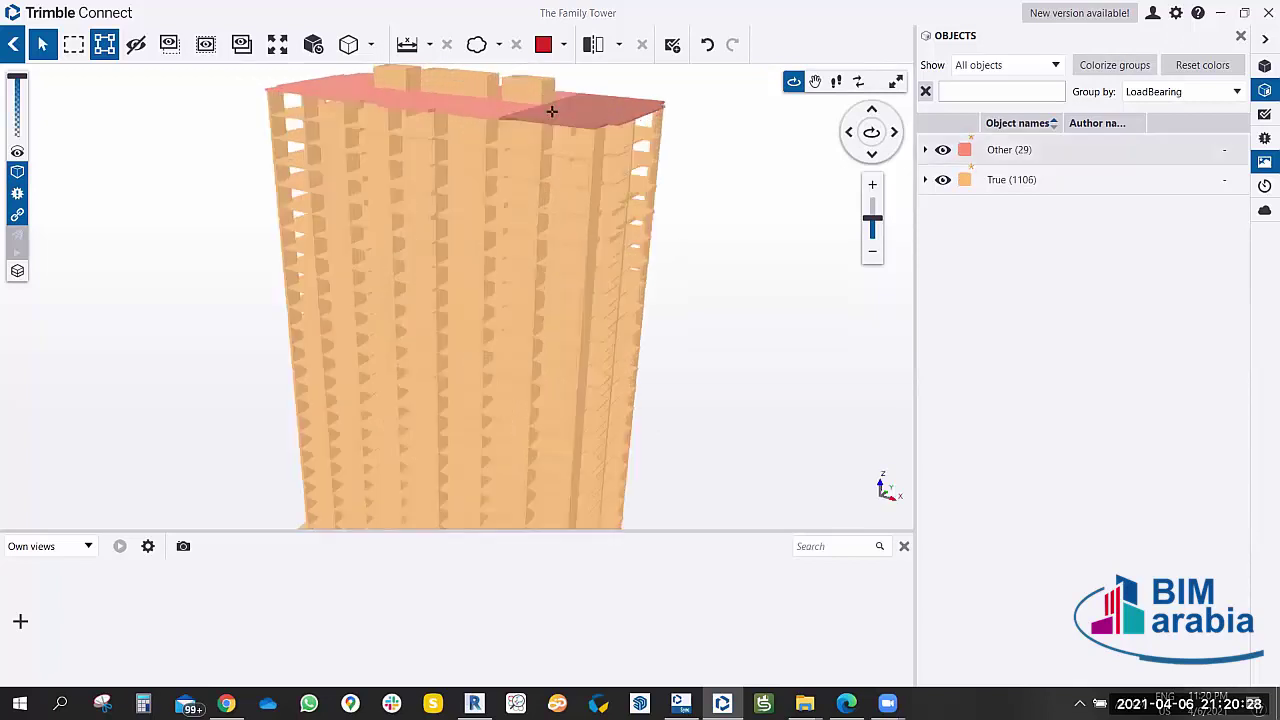
{"action": "scroll", "coordinate": [551, 109], "scroll_direction": "up", "scroll_amount": 4}
{"action": "scroll", "coordinate": [605, 355], "scroll_direction": "up", "scroll_amount": 3}
{"action": "scroll", "coordinate": [560, 420], "scroll_direction": "down", "scroll_amount": 5}
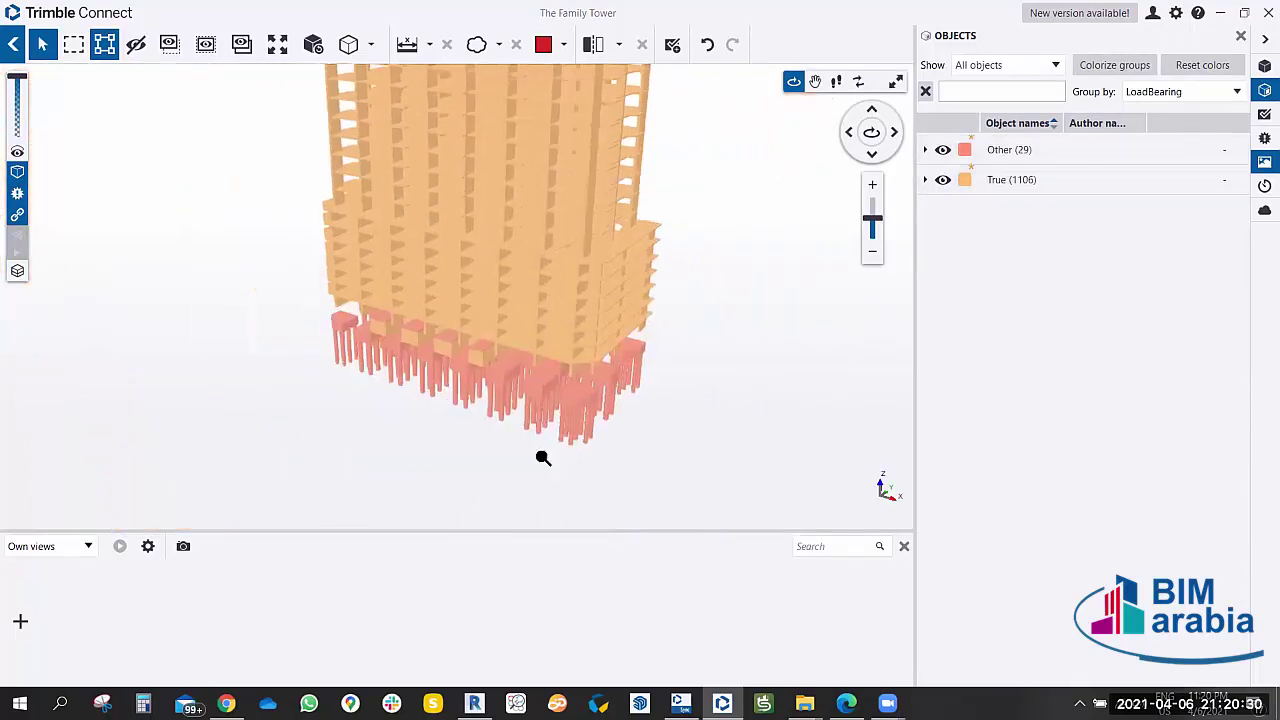
{"action": "scroll", "coordinate": [543, 457], "scroll_direction": "up", "scroll_amount": 5}
{"action": "scroll", "coordinate": [500, 306], "scroll_direction": "up", "scroll_amount": 2}
{"action": "scroll", "coordinate": [514, 439], "scroll_direction": "down", "scroll_amount": 5}
{"action": "mouse_move", "coordinate": [520, 389]}
{"action": "left_mouse_down"}
{"action": "mouse_move", "coordinate": [480, 251]}
{"action": "mouse_move", "coordinate": [480, 120]}
{"action": "mouse_move", "coordinate": [531, 268]}
{"action": "left_mouse_up"}
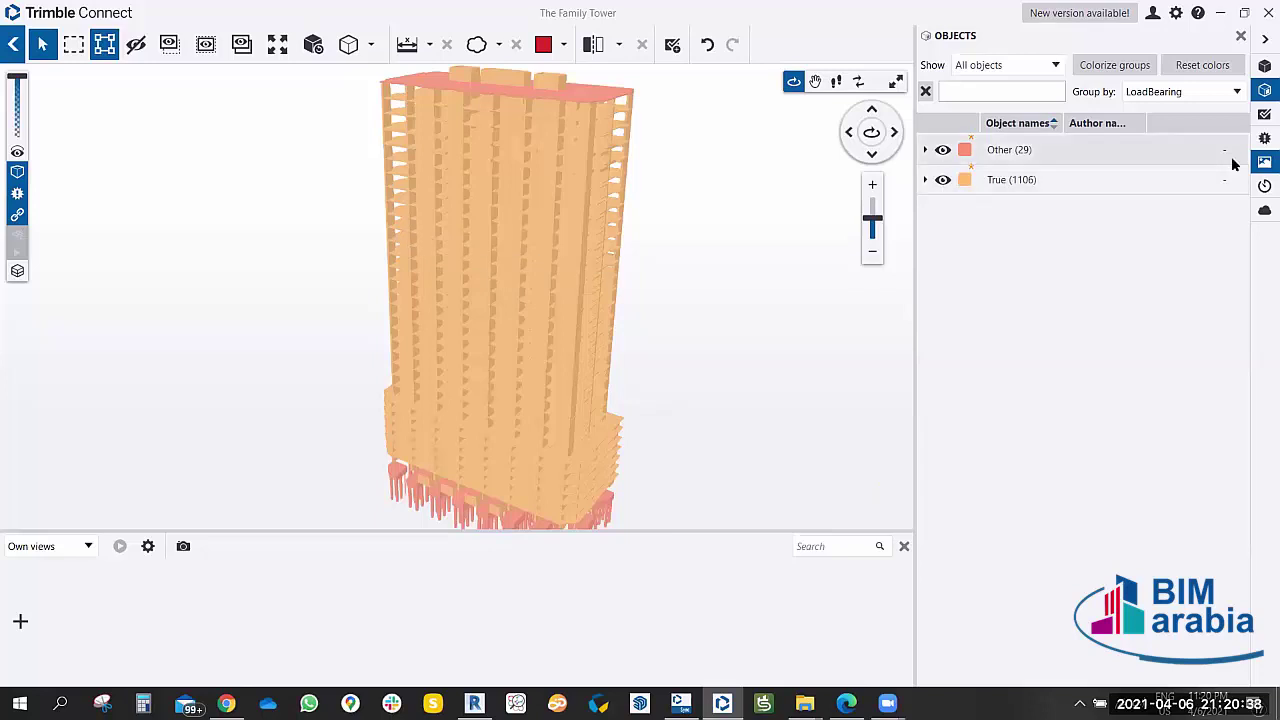
{"action": "left_click", "coordinate": [1236, 91]}
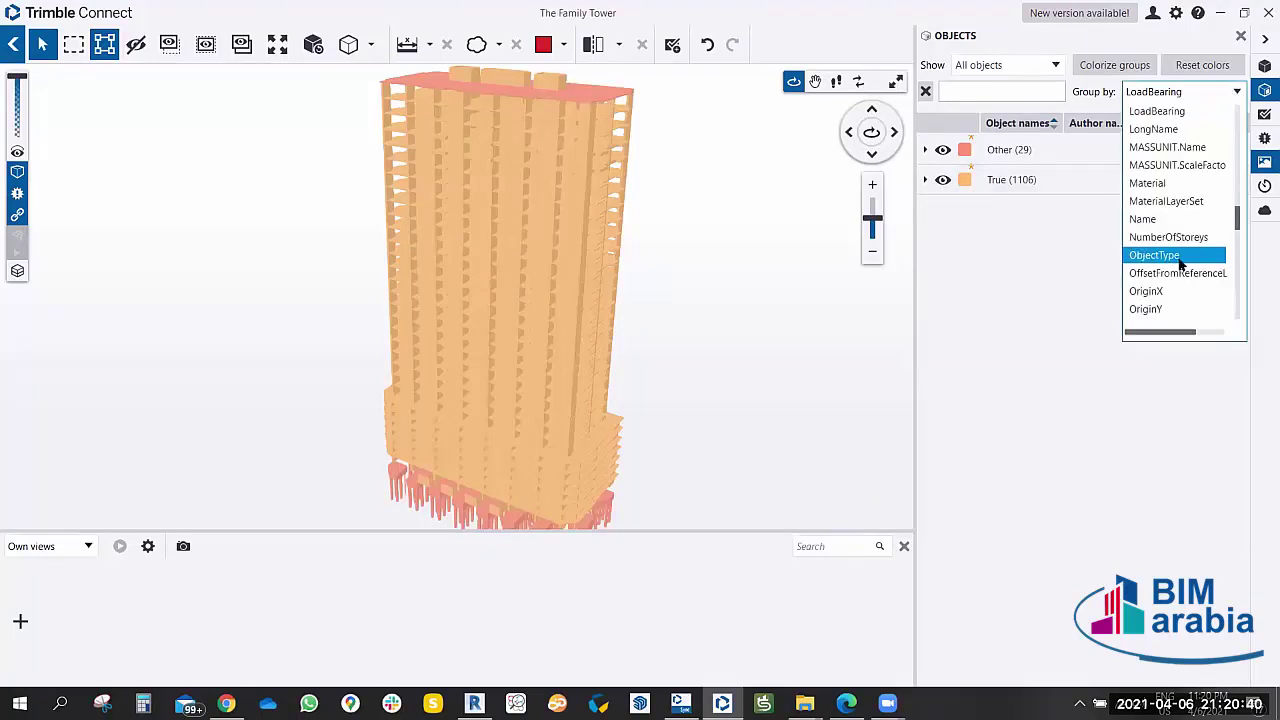
{"action": "scroll", "coordinate": [1180, 258], "scroll_direction": "up", "scroll_amount": 4}
{"action": "scroll", "coordinate": [1180, 258], "scroll_direction": "up", "scroll_amount": 3}
{"action": "scroll", "coordinate": [1180, 263], "scroll_direction": "down", "scroll_amount": 9}
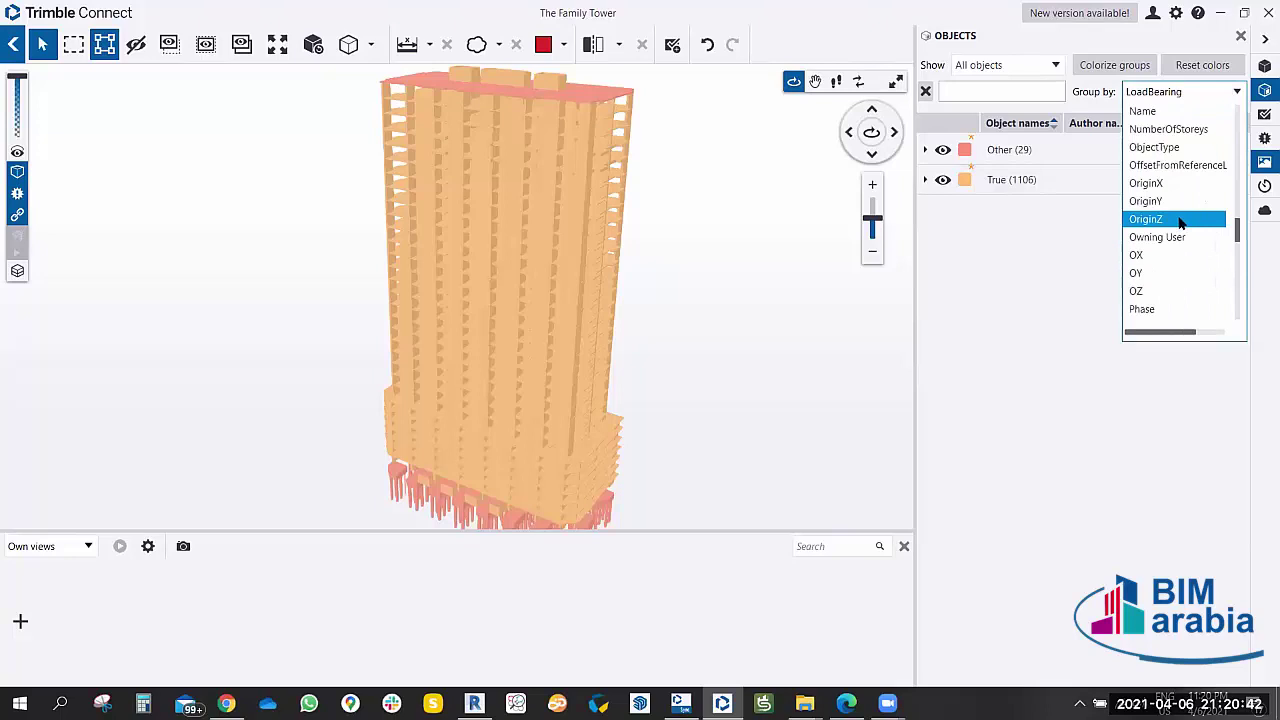
{"action": "scroll", "coordinate": [1180, 222], "scroll_direction": "down", "scroll_amount": 1}
{"action": "scroll", "coordinate": [1180, 222], "scroll_direction": "down", "scroll_amount": 1}
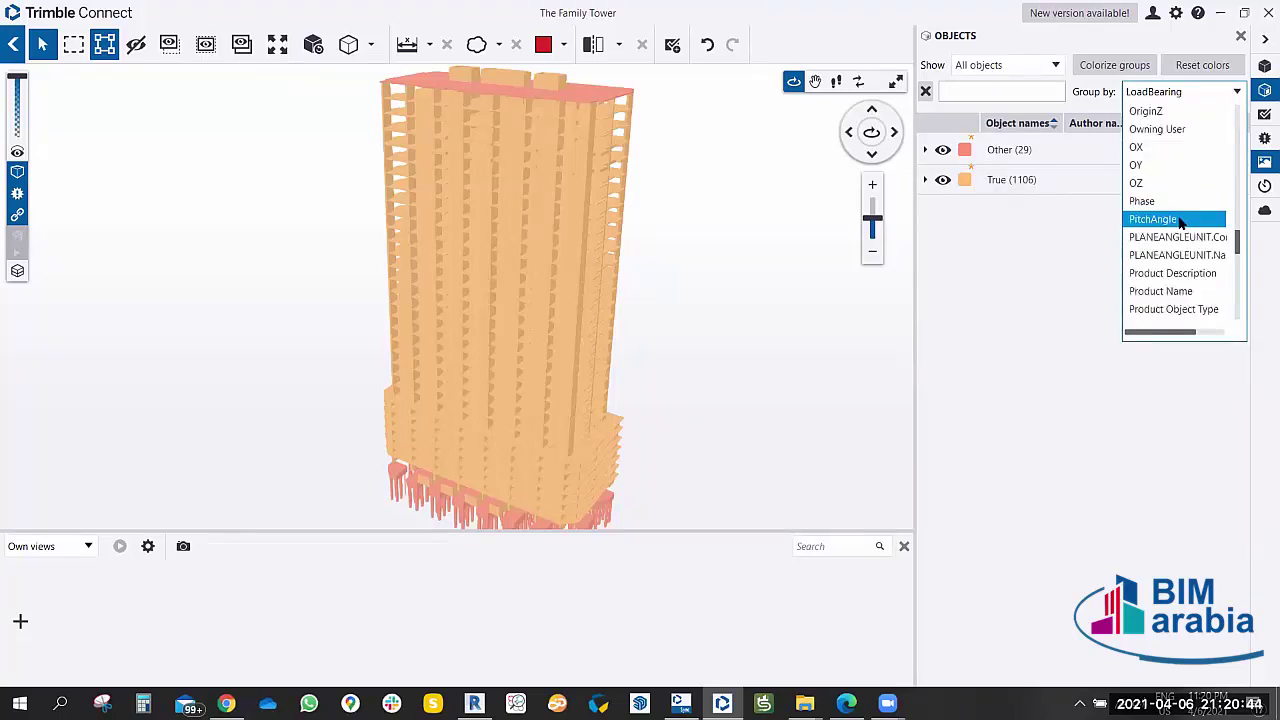
{"action": "scroll", "coordinate": [1180, 222], "scroll_direction": "down", "scroll_amount": 1}
{"action": "scroll", "coordinate": [1180, 222], "scroll_direction": "down", "scroll_amount": 1}
{"action": "scroll", "coordinate": [1180, 222], "scroll_direction": "down", "scroll_amount": 2}
{"action": "scroll", "coordinate": [1180, 222], "scroll_direction": "down", "scroll_amount": 4}
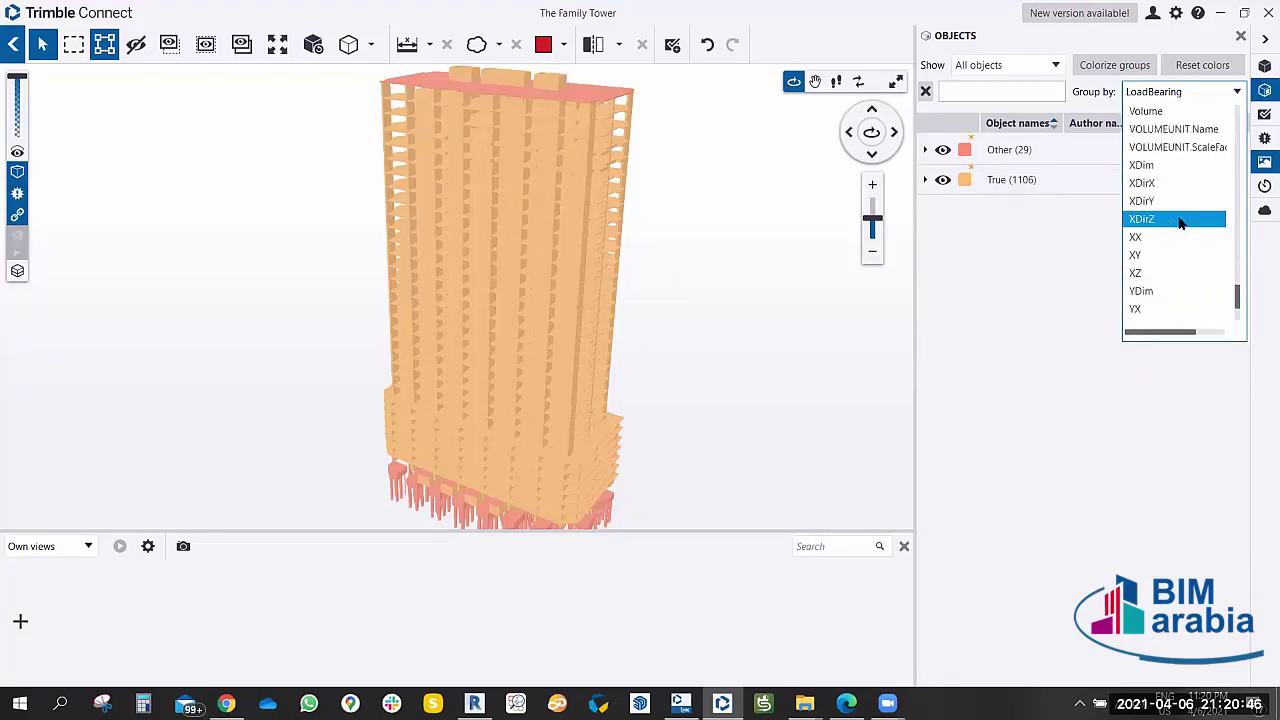
{"action": "scroll", "coordinate": [1180, 222], "scroll_direction": "up", "scroll_amount": 5}
{"action": "scroll", "coordinate": [1180, 222], "scroll_direction": "up", "scroll_amount": 4}
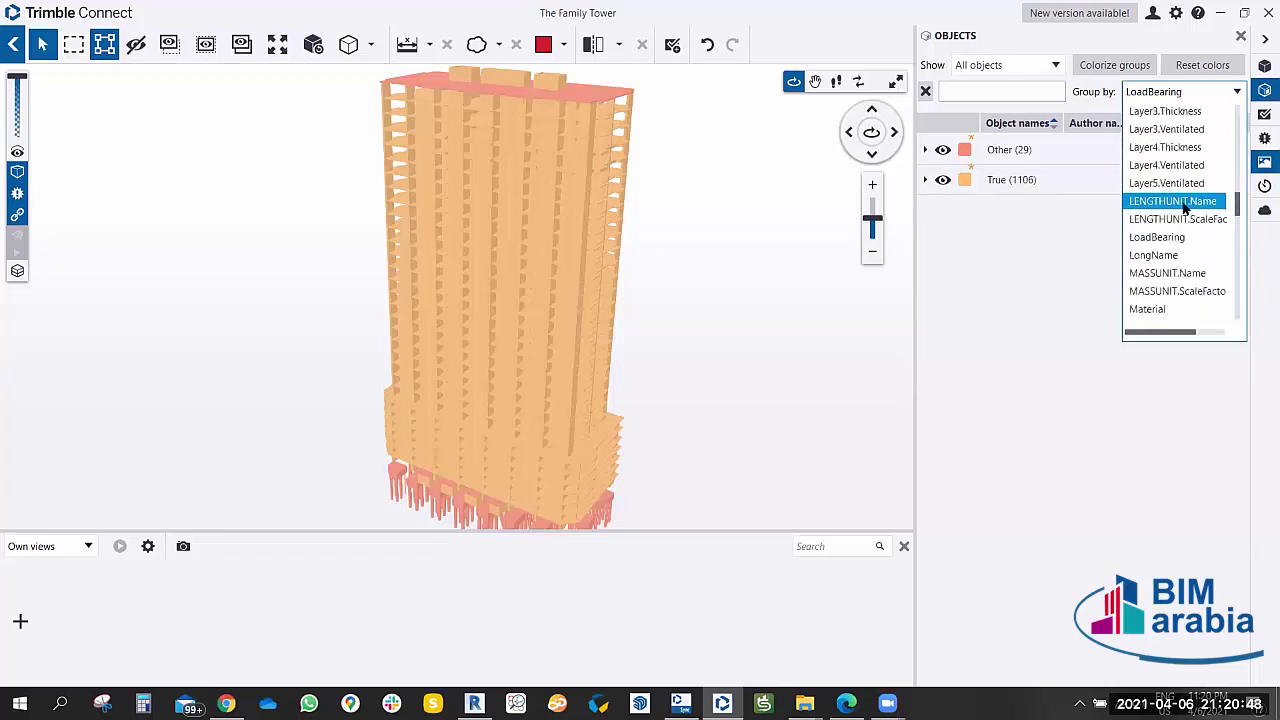
{"action": "scroll", "coordinate": [1184, 205], "scroll_direction": "up", "scroll_amount": 3}
{"action": "scroll", "coordinate": [1184, 205], "scroll_direction": "up", "scroll_amount": 4}
{"action": "scroll", "coordinate": [1184, 205], "scroll_direction": "down", "scroll_amount": 1}
{"action": "scroll", "coordinate": [1184, 205], "scroll_direction": "down", "scroll_amount": 2}
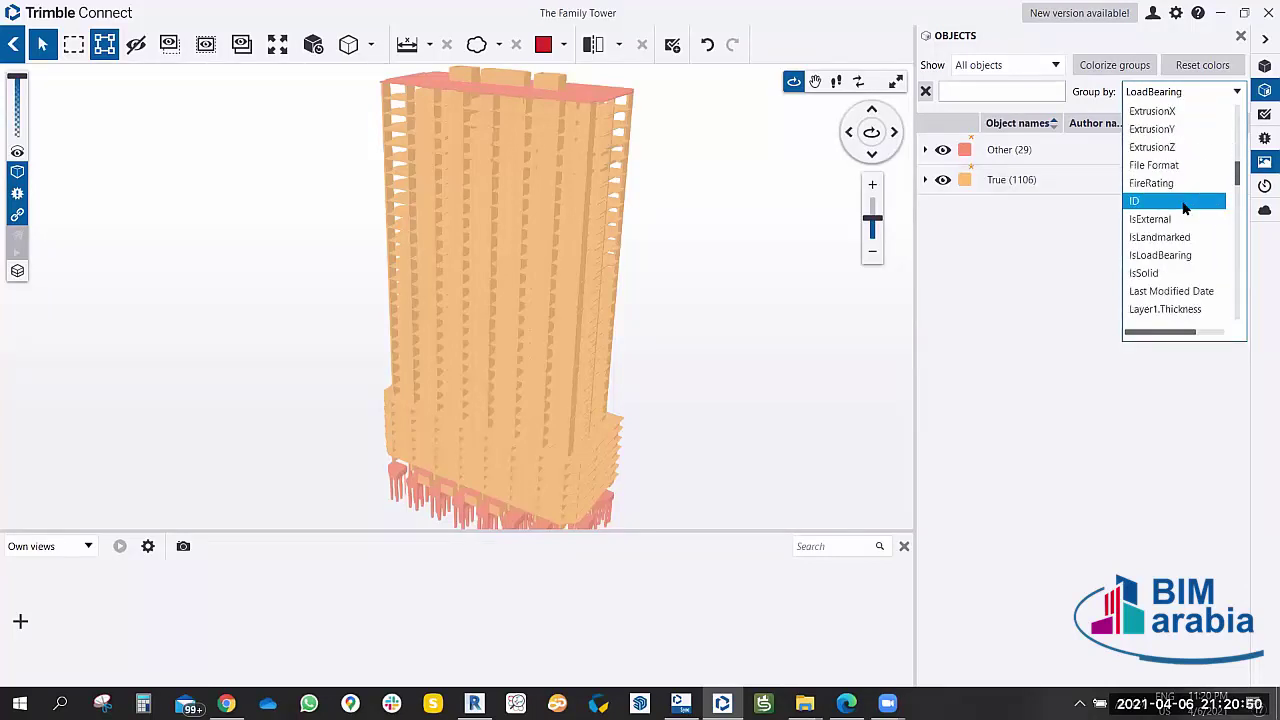
{"action": "scroll", "coordinate": [1184, 205], "scroll_direction": "down", "scroll_amount": 1}
{"action": "scroll", "coordinate": [1184, 205], "scroll_direction": "down", "scroll_amount": 2}
{"action": "scroll", "coordinate": [1184, 205], "scroll_direction": "down", "scroll_amount": 1}
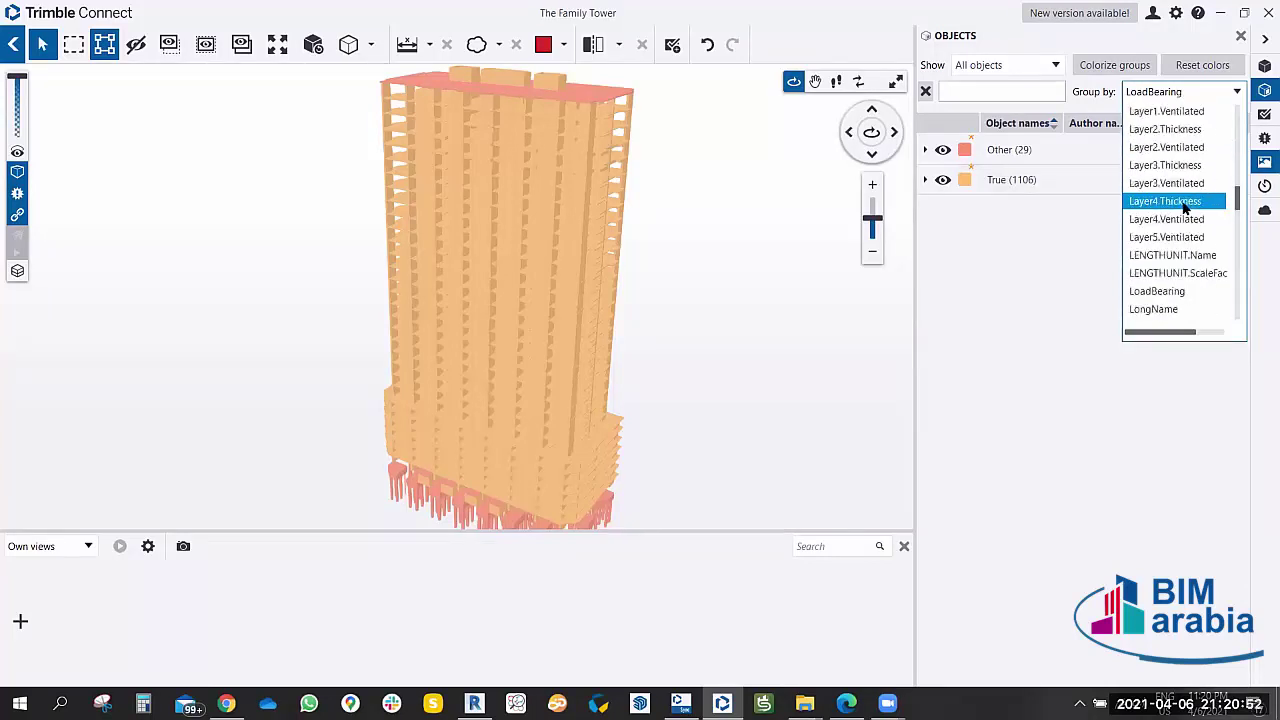
{"action": "scroll", "coordinate": [1184, 205], "scroll_direction": "down", "scroll_amount": 2}
{"action": "scroll", "coordinate": [1184, 205], "scroll_direction": "down", "scroll_amount": 2}
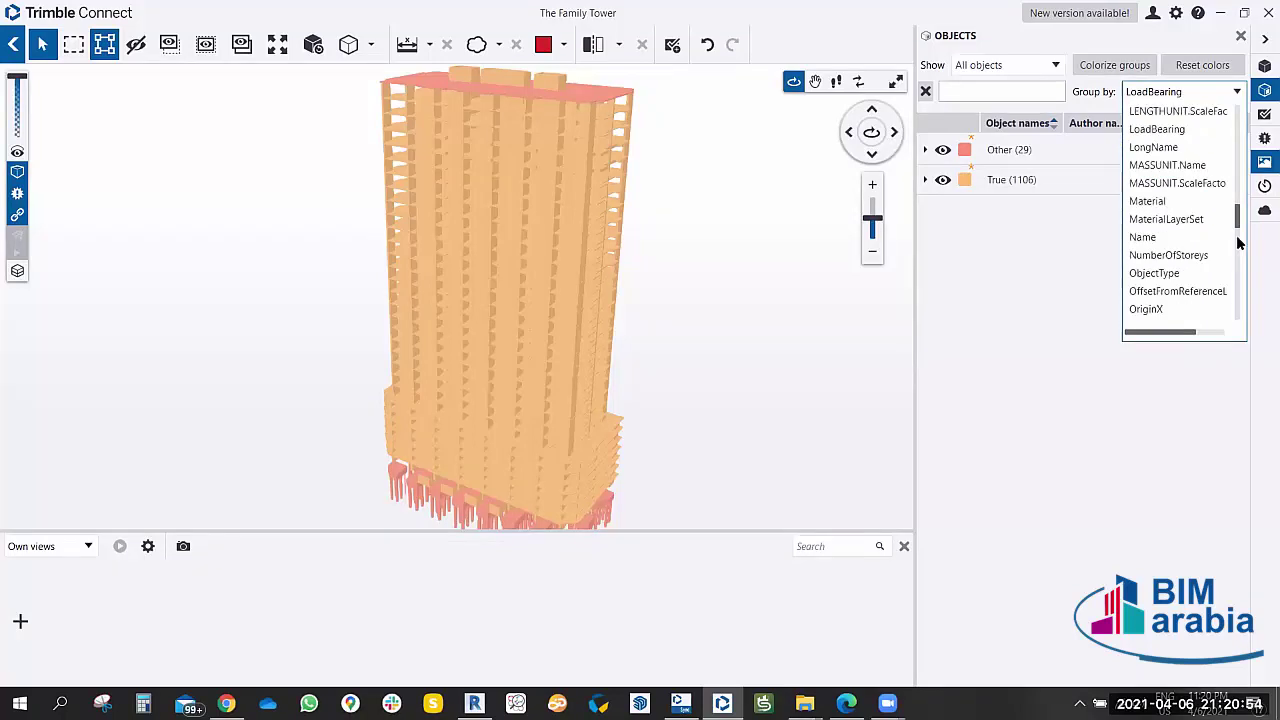
{"action": "left_click_drag", "start_coordinate": [1240, 224], "coordinate": [1240, 140]}
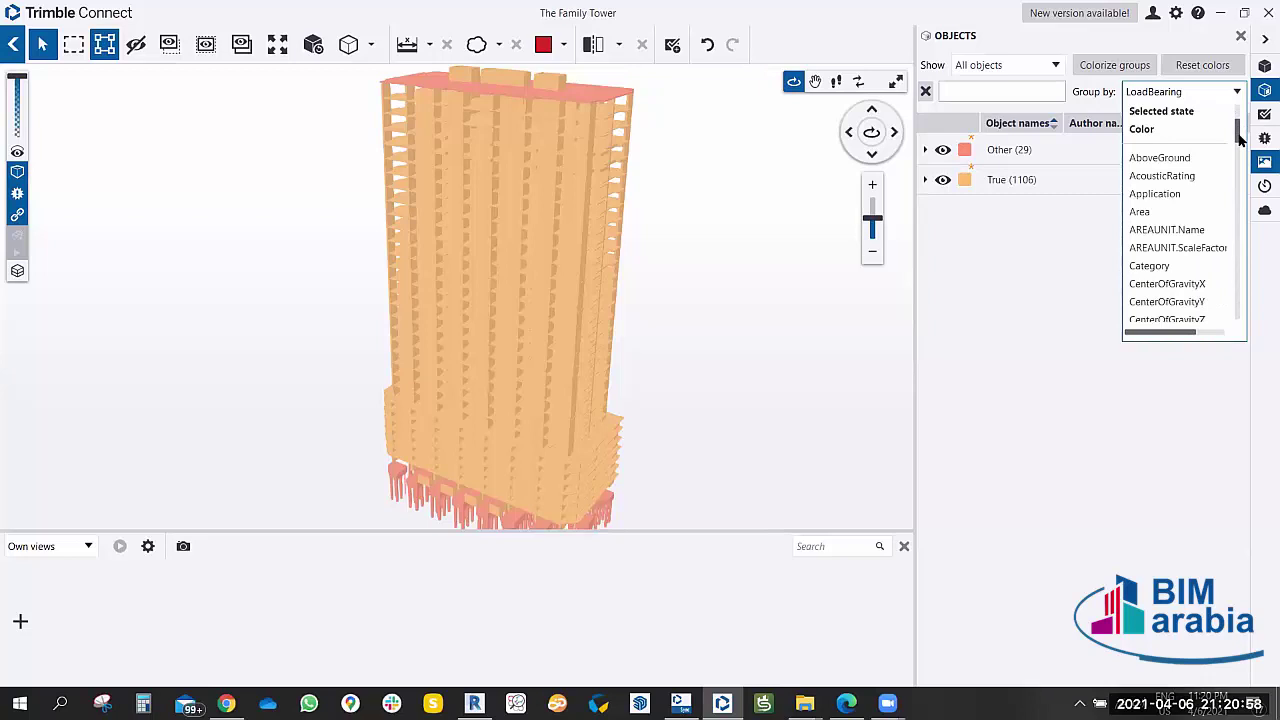
{"action": "left_click", "coordinate": [1180, 91]}
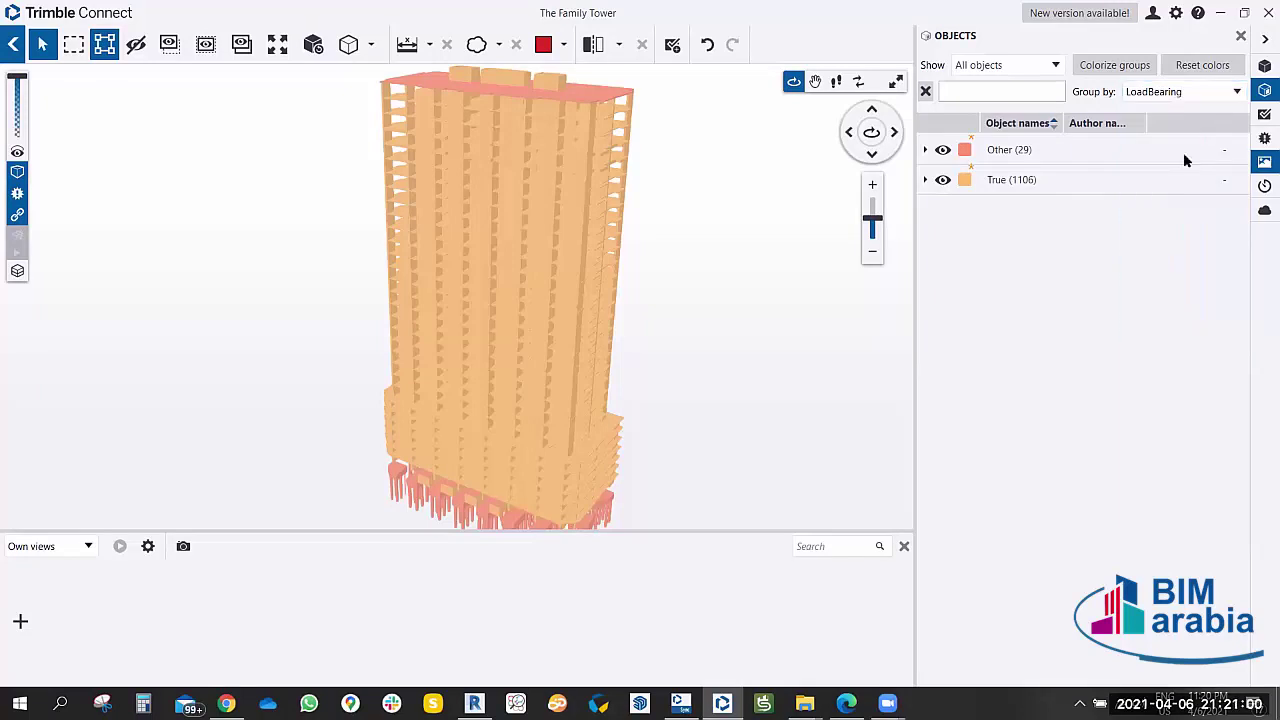
{"action": "left_click", "coordinate": [1218, 90]}
{"action": "scroll", "coordinate": [1175, 205], "scroll_direction": "up", "scroll_amount": 3}
Group objects by Category and colorize each group, such as Walls, Structural Columns and Floors.
{"action": "scroll", "coordinate": [1175, 205], "scroll_direction": "up", "scroll_amount": 3}
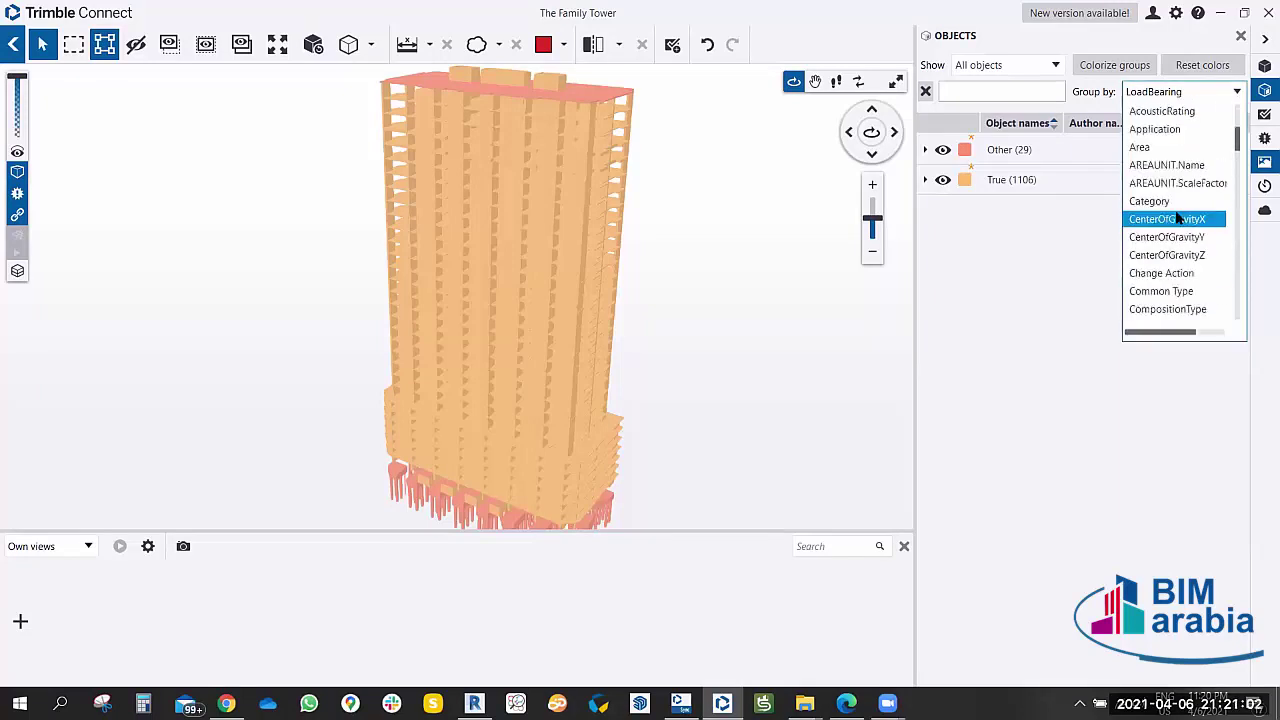
{"action": "scroll", "coordinate": [1178, 210], "scroll_direction": "up", "scroll_amount": 3}
{"action": "scroll", "coordinate": [1177, 209], "scroll_direction": "down", "scroll_amount": 3}
{"action": "scroll", "coordinate": [1177, 205], "scroll_direction": "down", "scroll_amount": 1}
{"action": "left_click", "coordinate": [1175, 190]}
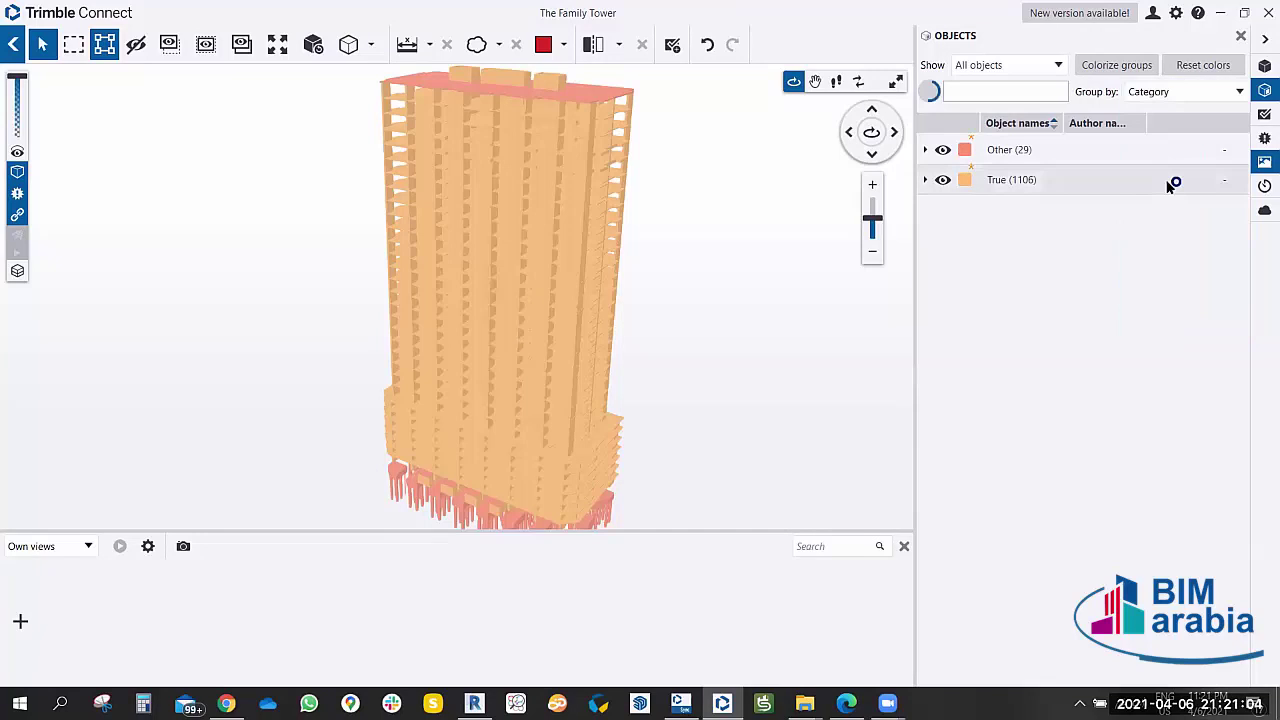
{"action": "left_click", "coordinate": [1105, 65]}
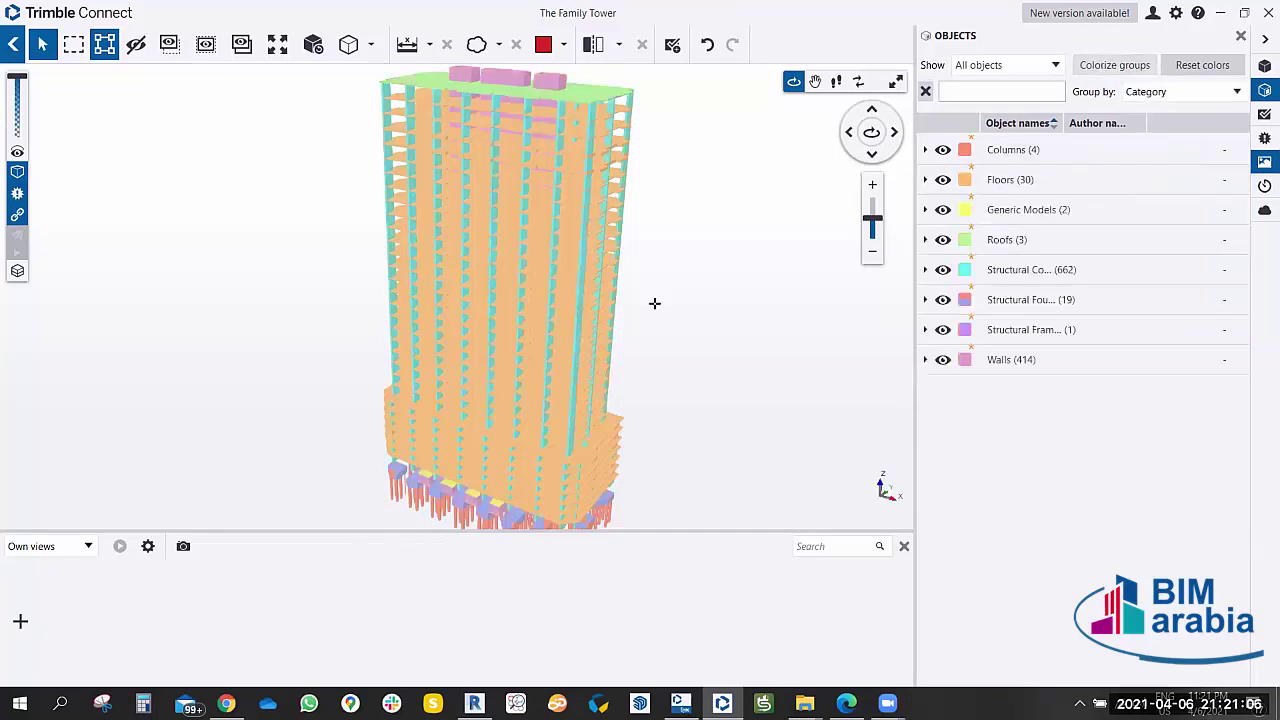
{"action": "mouse_move", "coordinate": [654, 303]}
{"action": "left_mouse_down"}
{"action": "mouse_move", "coordinate": [629, 277]}
{"action": "mouse_move", "coordinate": [657, 280]}
{"action": "left_mouse_up"}
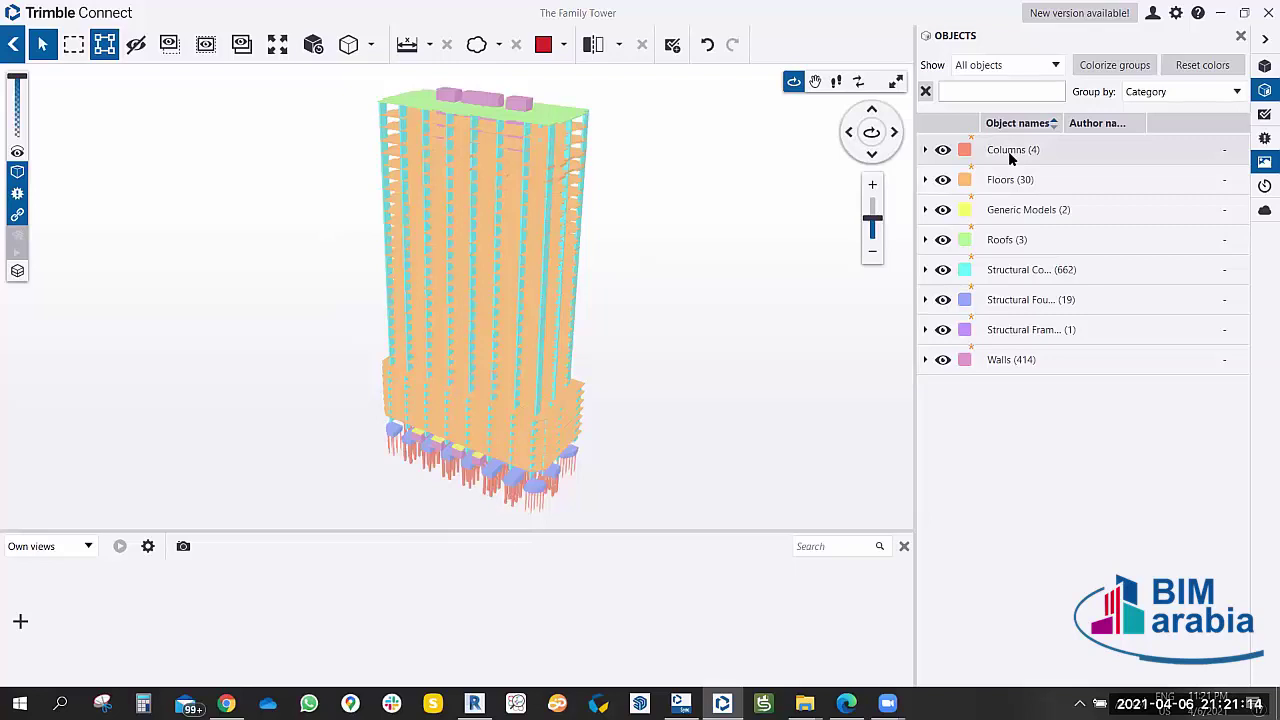
Hide Floors, Generic Models, Roofs, Structural Columns, Foundations, Framing and Walls.
{"action": "left_click", "coordinate": [943, 179]}
{"action": "left_click", "coordinate": [943, 209]}
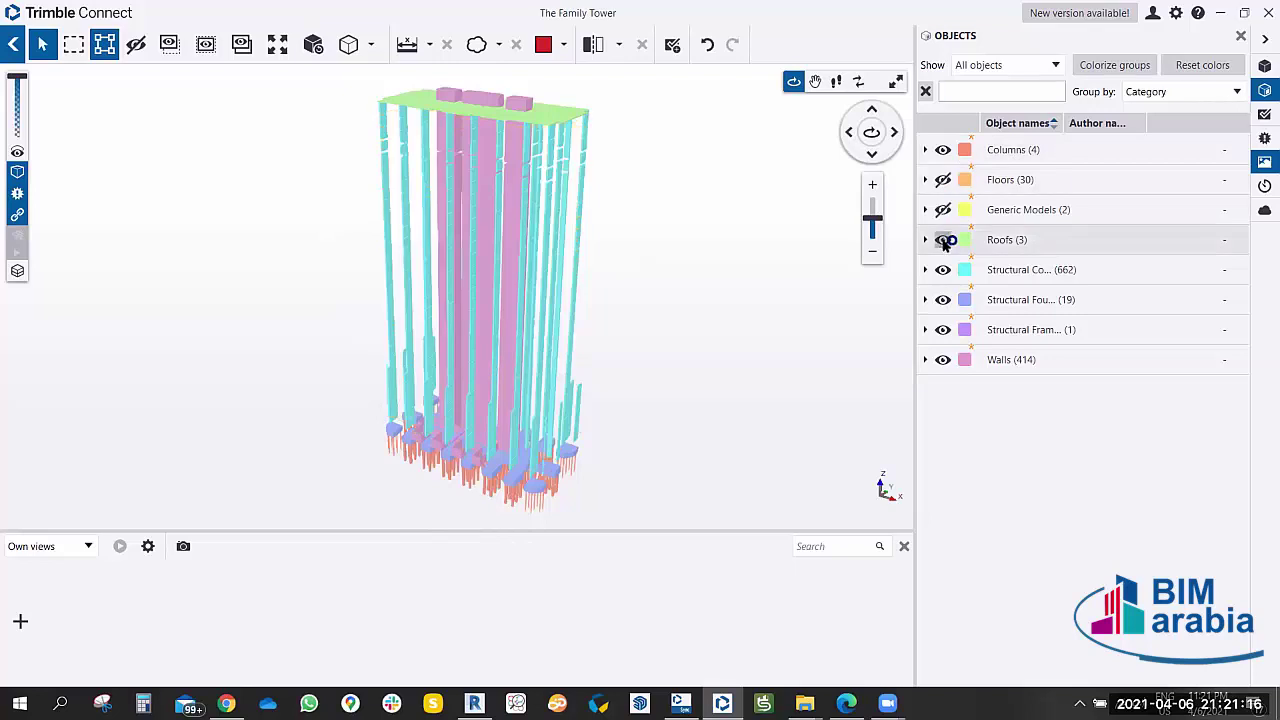
{"action": "left_click", "coordinate": [943, 239]}
{"action": "left_click", "coordinate": [943, 269]}
{"action": "left_click", "coordinate": [943, 299]}
{"action": "left_click", "coordinate": [943, 329]}
{"action": "left_click", "coordinate": [943, 359]}
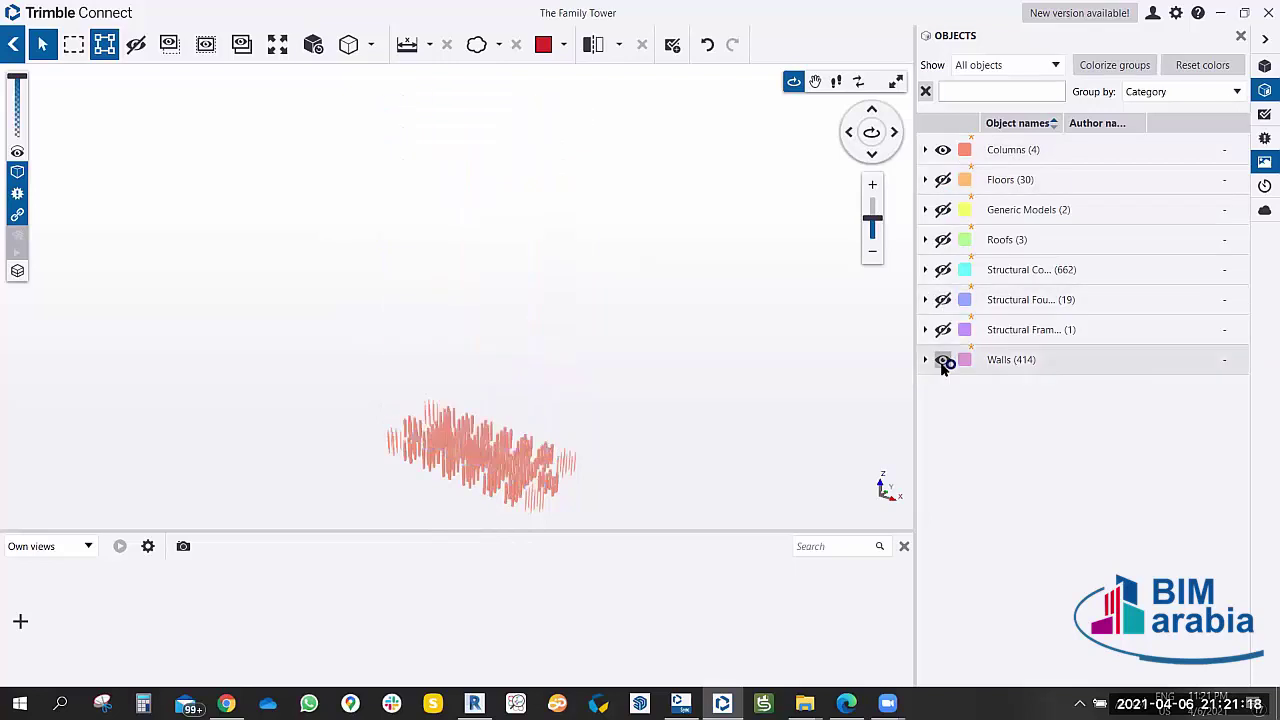
{"action": "scroll", "coordinate": [471, 480], "scroll_direction": "up", "scroll_amount": 3}
{"action": "scroll", "coordinate": [448, 377], "scroll_direction": "up", "scroll_amount": 3}
{"action": "left_click_drag", "start_coordinate": [448, 377], "coordinate": [426, 362]}
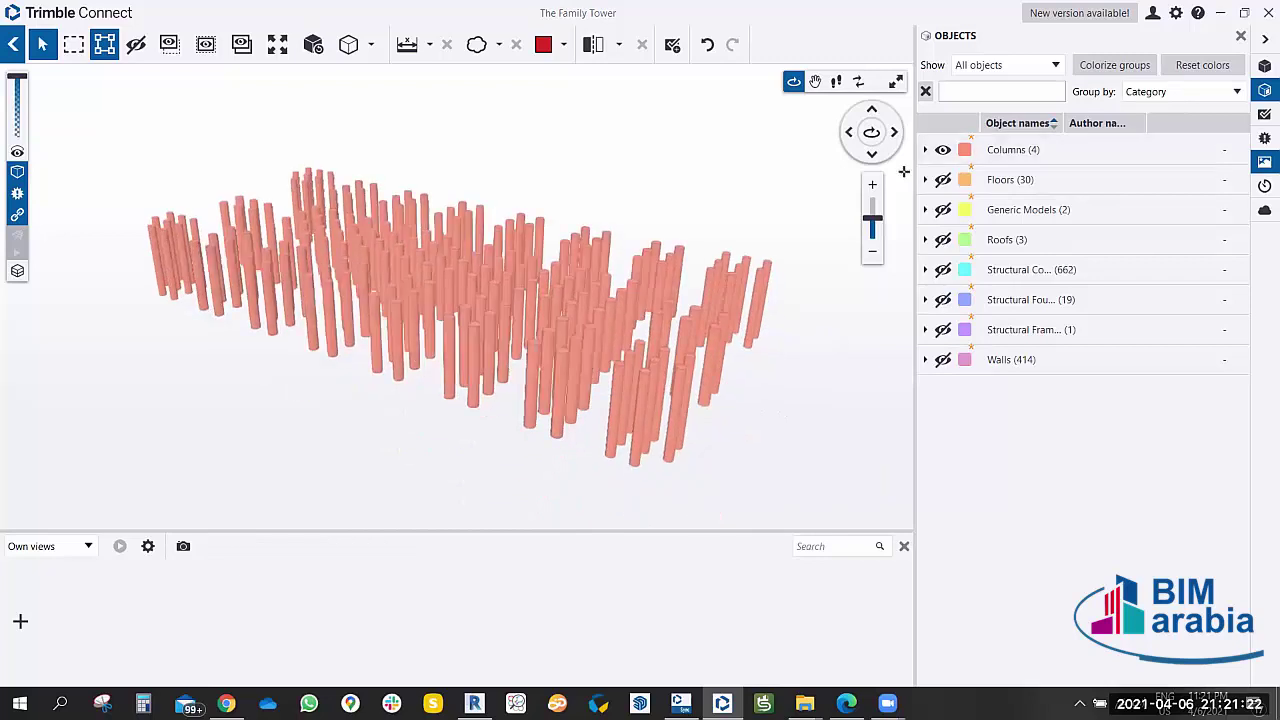
Show all seven categories again.
{"action": "left_click", "coordinate": [943, 179]}
{"action": "left_click", "coordinate": [943, 209]}
{"action": "left_click", "coordinate": [943, 239]}
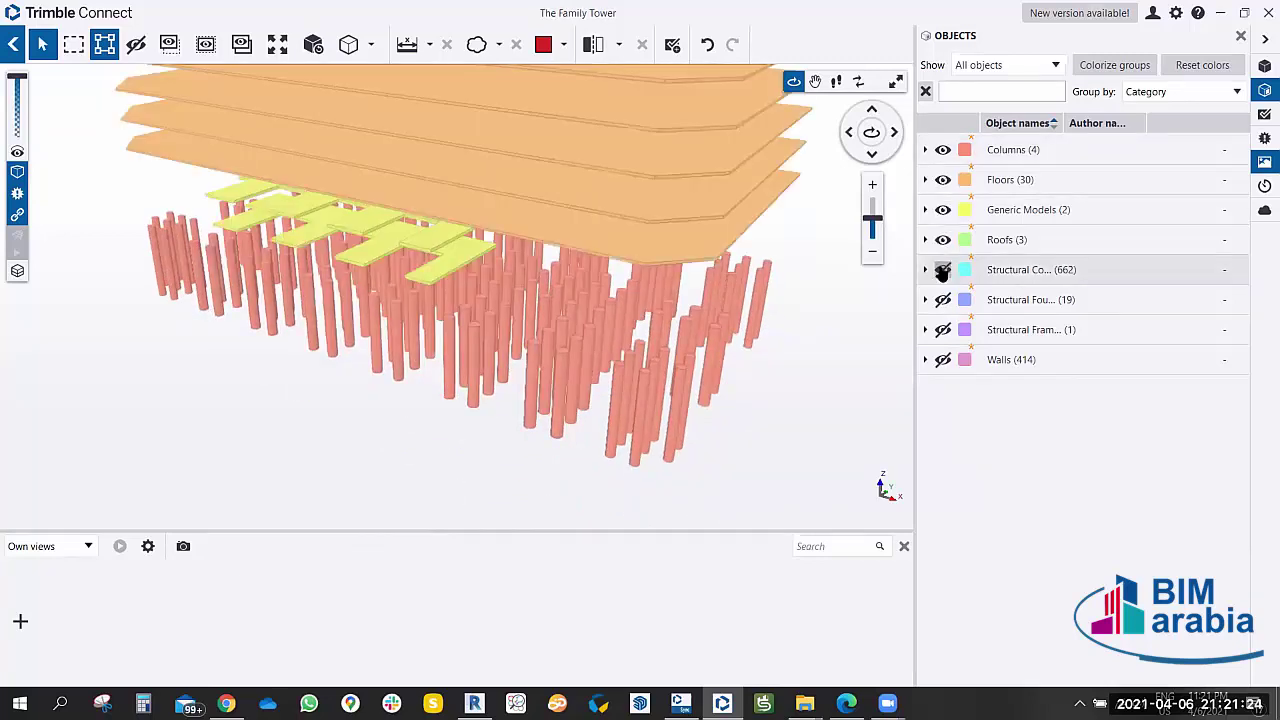
{"action": "left_click", "coordinate": [943, 269]}
{"action": "left_click", "coordinate": [943, 299]}
{"action": "left_click", "coordinate": [943, 329]}
{"action": "left_click", "coordinate": [943, 359]}
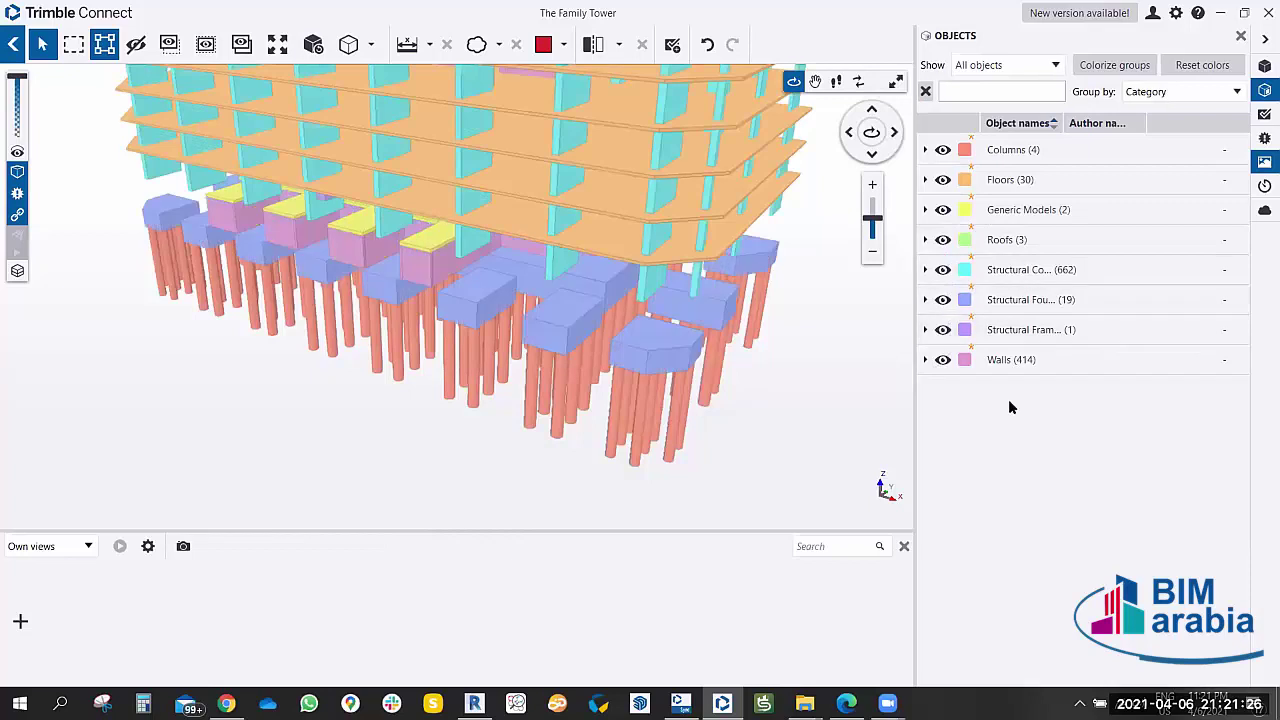
Hide every category except Walls (414), leaving the pink wall cores in view.
{"action": "left_click", "coordinate": [943, 329]}
{"action": "left_click", "coordinate": [943, 299]}
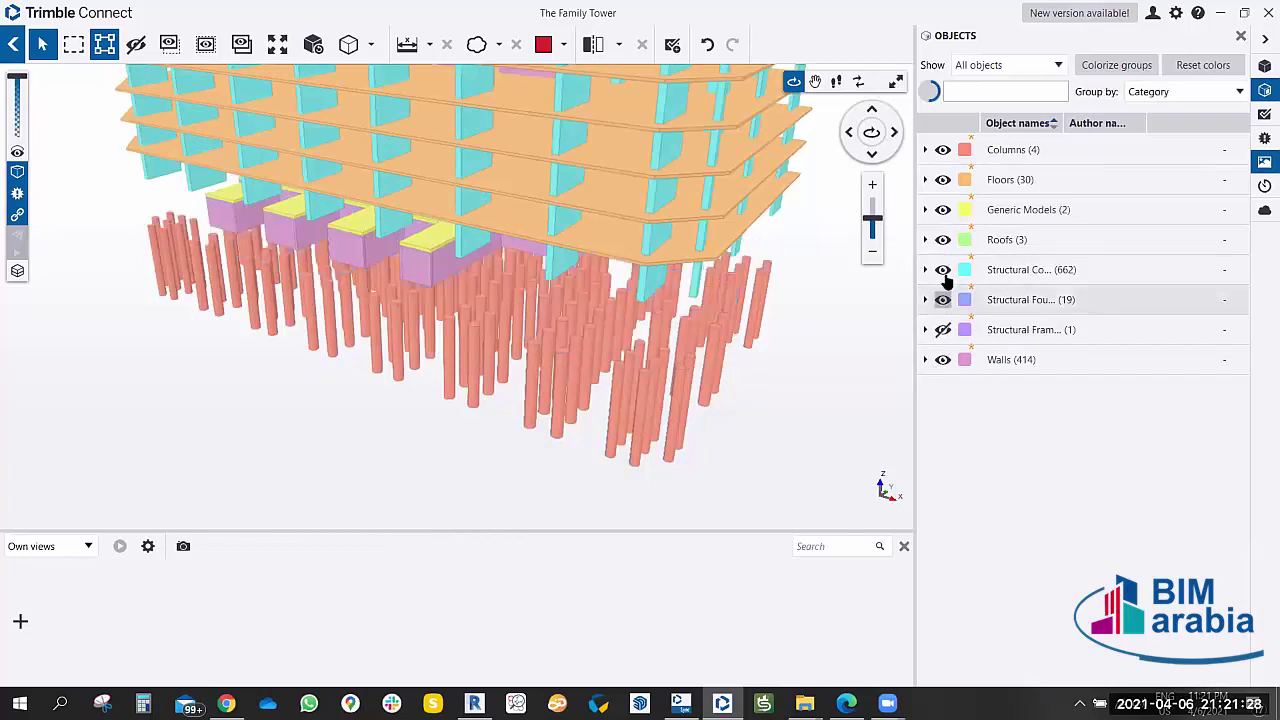
{"action": "left_click", "coordinate": [943, 269]}
{"action": "left_click", "coordinate": [946, 208]}
{"action": "left_click", "coordinate": [943, 179]}
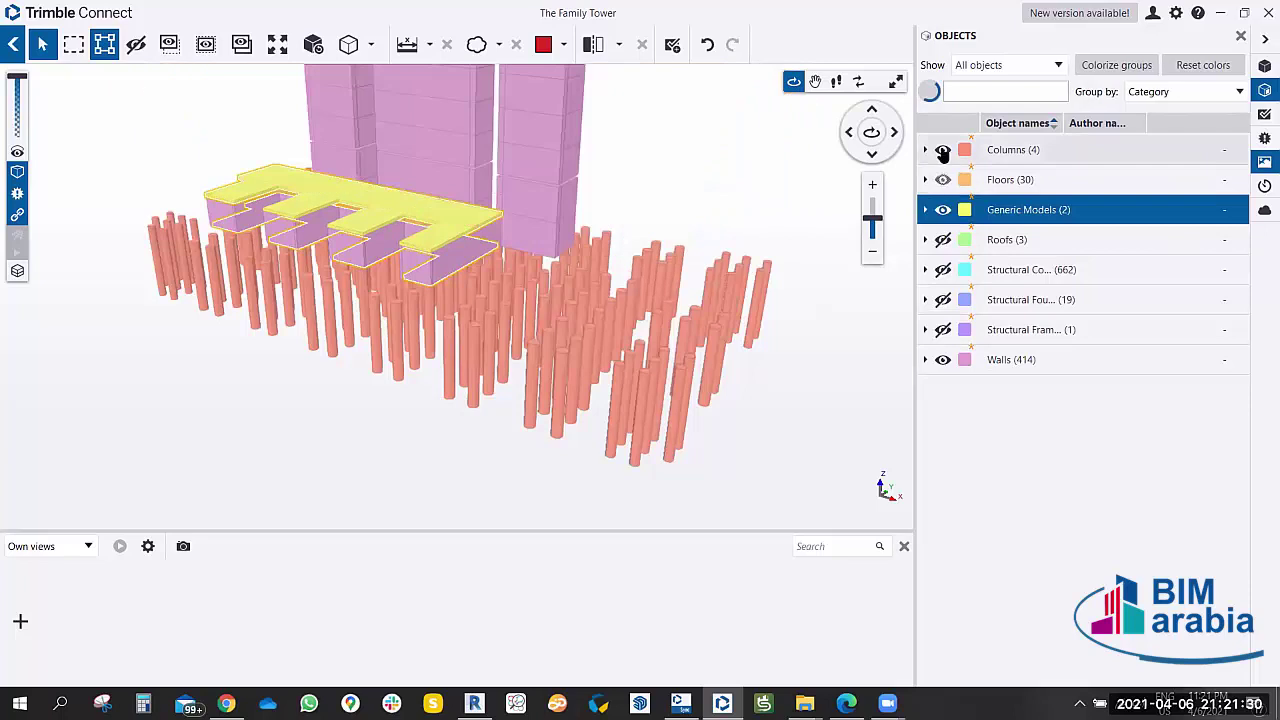
{"action": "left_click", "coordinate": [943, 149]}
{"action": "left_click", "coordinate": [942, 240]}
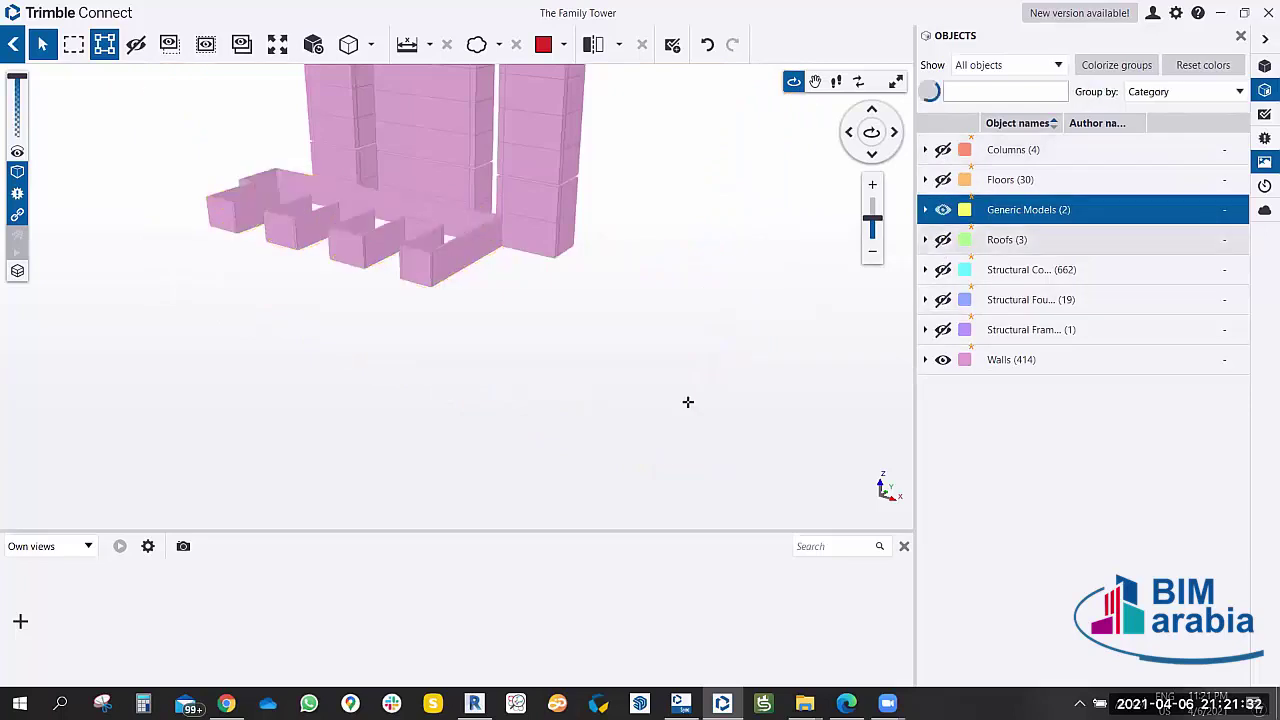
{"action": "mouse_move", "coordinate": [686, 400]}
{"action": "left_mouse_down"}
{"action": "mouse_move", "coordinate": [600, 337]}
{"action": "mouse_move", "coordinate": [593, 433]}
{"action": "left_mouse_up"}
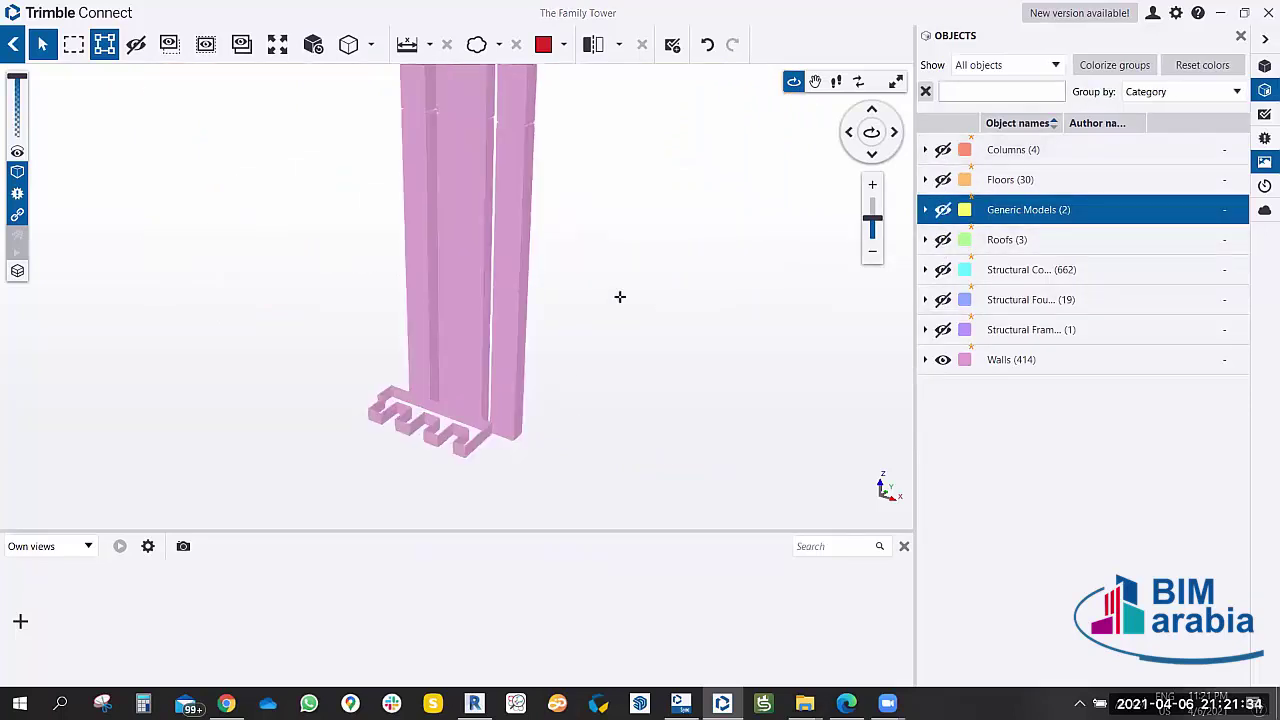
{"action": "mouse_move", "coordinate": [619, 297]}
{"action": "left_mouse_down"}
{"action": "mouse_move", "coordinate": [600, 397]}
{"action": "mouse_move", "coordinate": [609, 349]}
{"action": "mouse_move", "coordinate": [563, 340]}
{"action": "mouse_move", "coordinate": [554, 280]}
{"action": "mouse_move", "coordinate": [549, 349]}
{"action": "mouse_move", "coordinate": [526, 200]}
{"action": "left_mouse_up"}
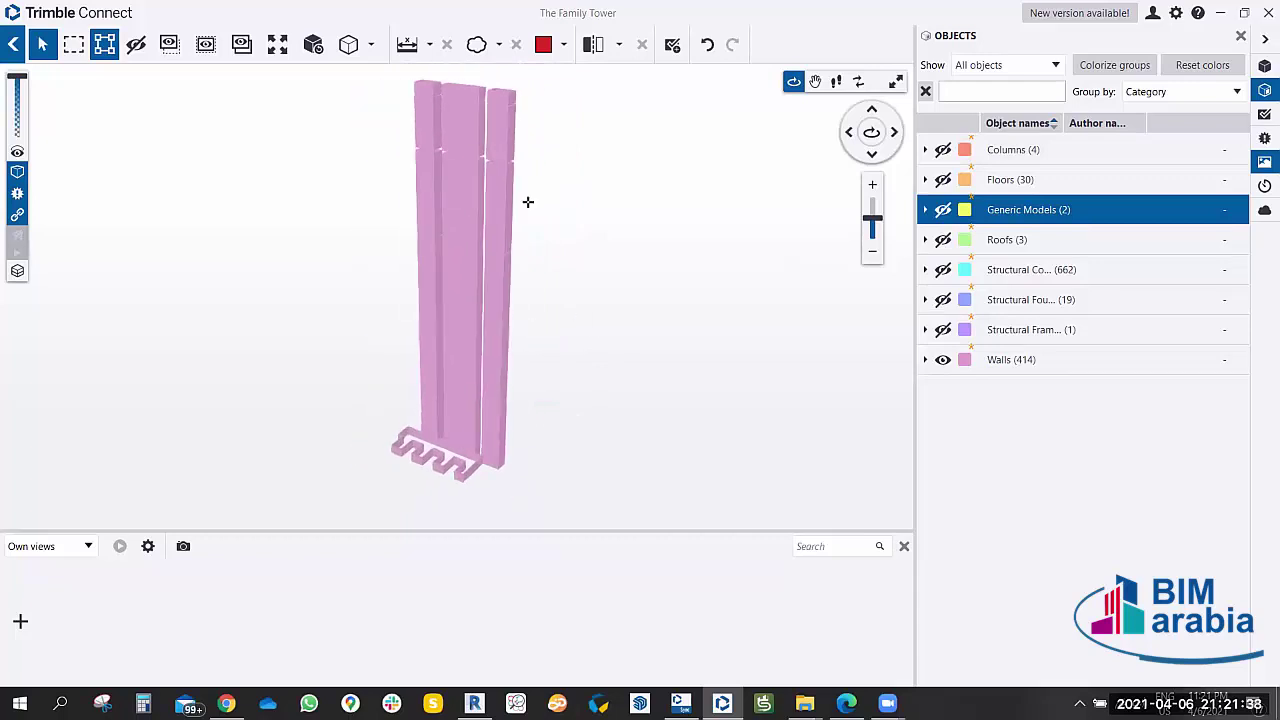
{"action": "middle_click_drag", "start_coordinate": [622, 307], "coordinate": [656, 307]}
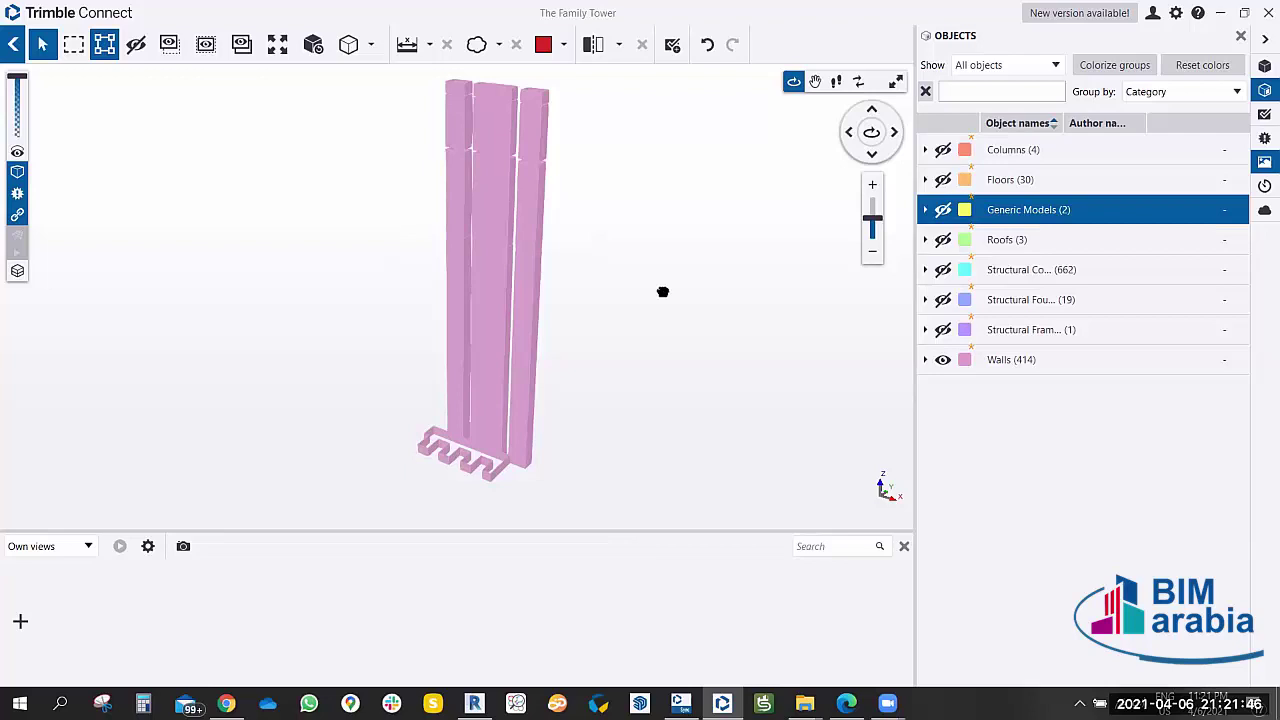
{"action": "middle_click_drag", "start_coordinate": [662, 291], "coordinate": [637, 287]}
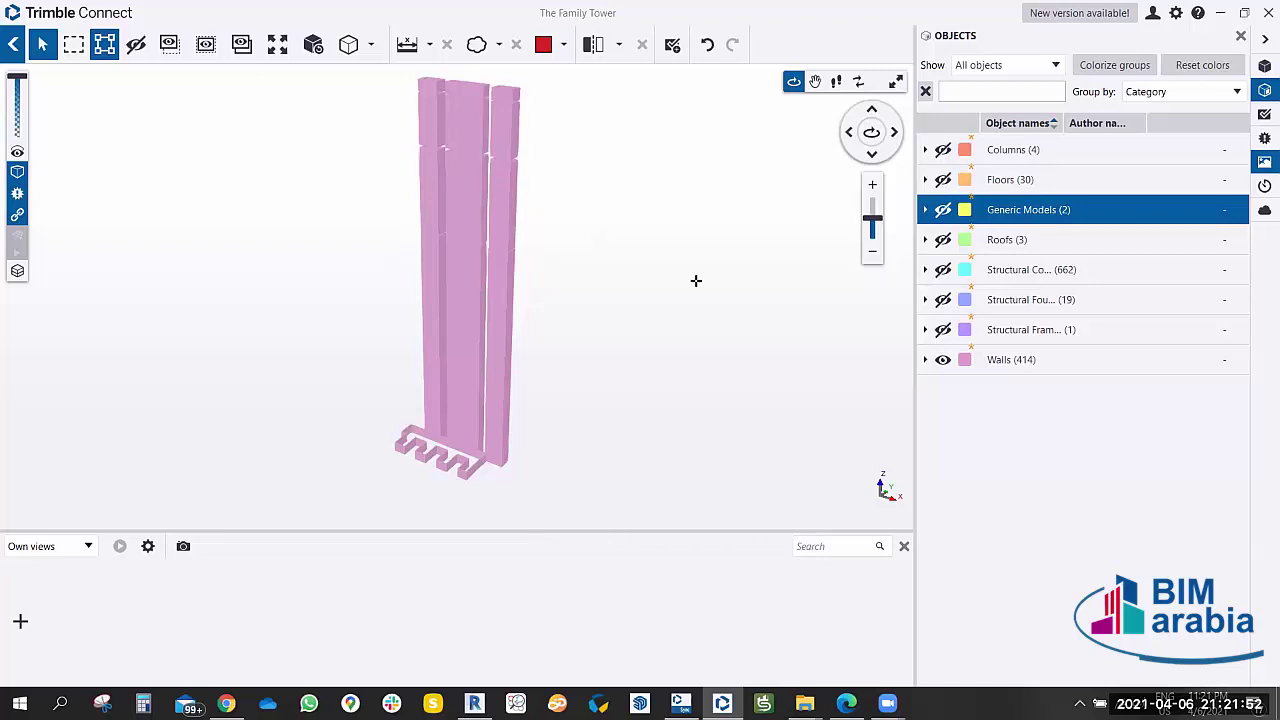
Show Columns, Floors, Roofs, foundations and framing again while hiding only Walls.
{"action": "left_click", "coordinate": [943, 209]}
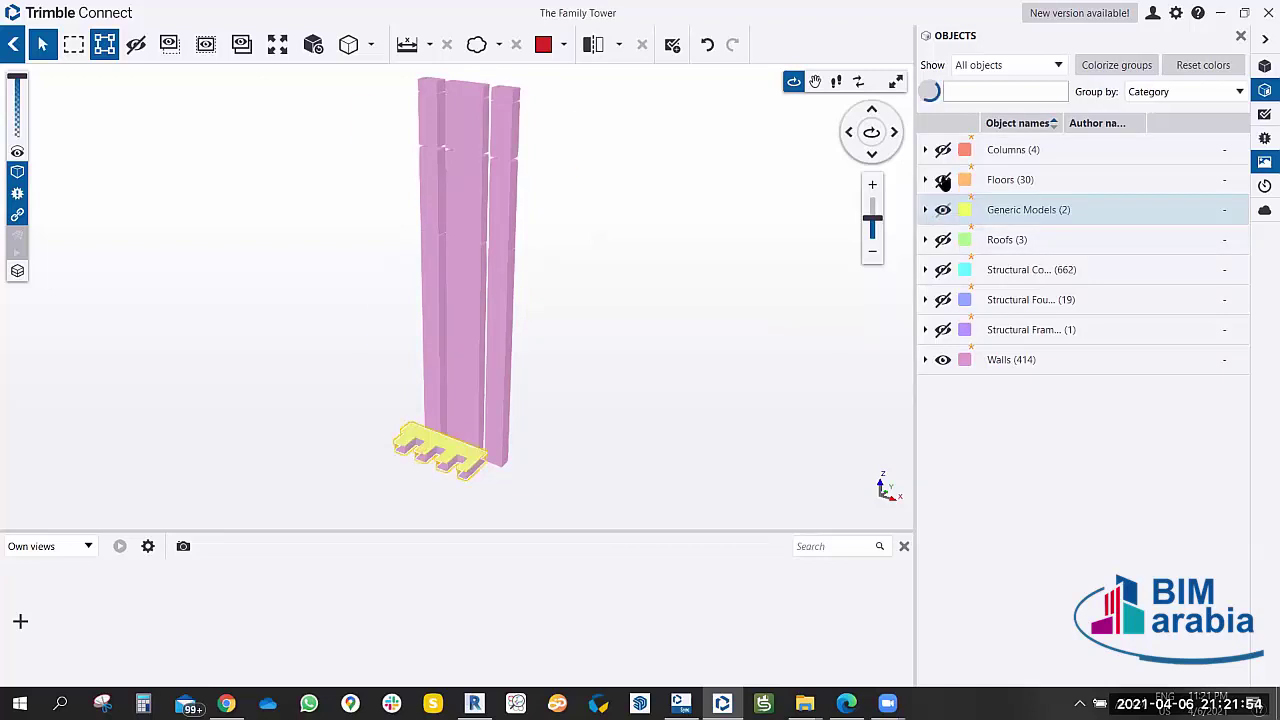
{"action": "left_click", "coordinate": [943, 179]}
{"action": "left_click", "coordinate": [943, 149]}
{"action": "left_click", "coordinate": [943, 239]}
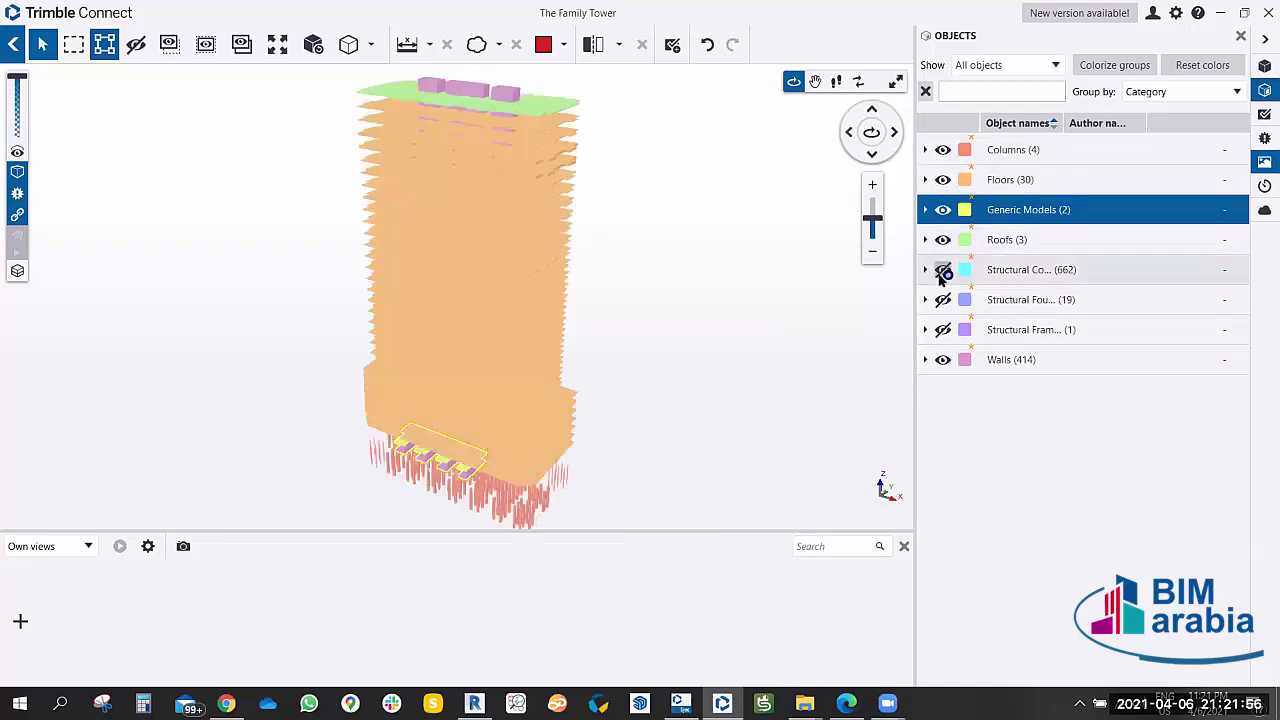
{"action": "left_click", "coordinate": [943, 269]}
{"action": "left_click", "coordinate": [943, 299]}
{"action": "left_click", "coordinate": [943, 329]}
{"action": "left_click", "coordinate": [943, 359]}
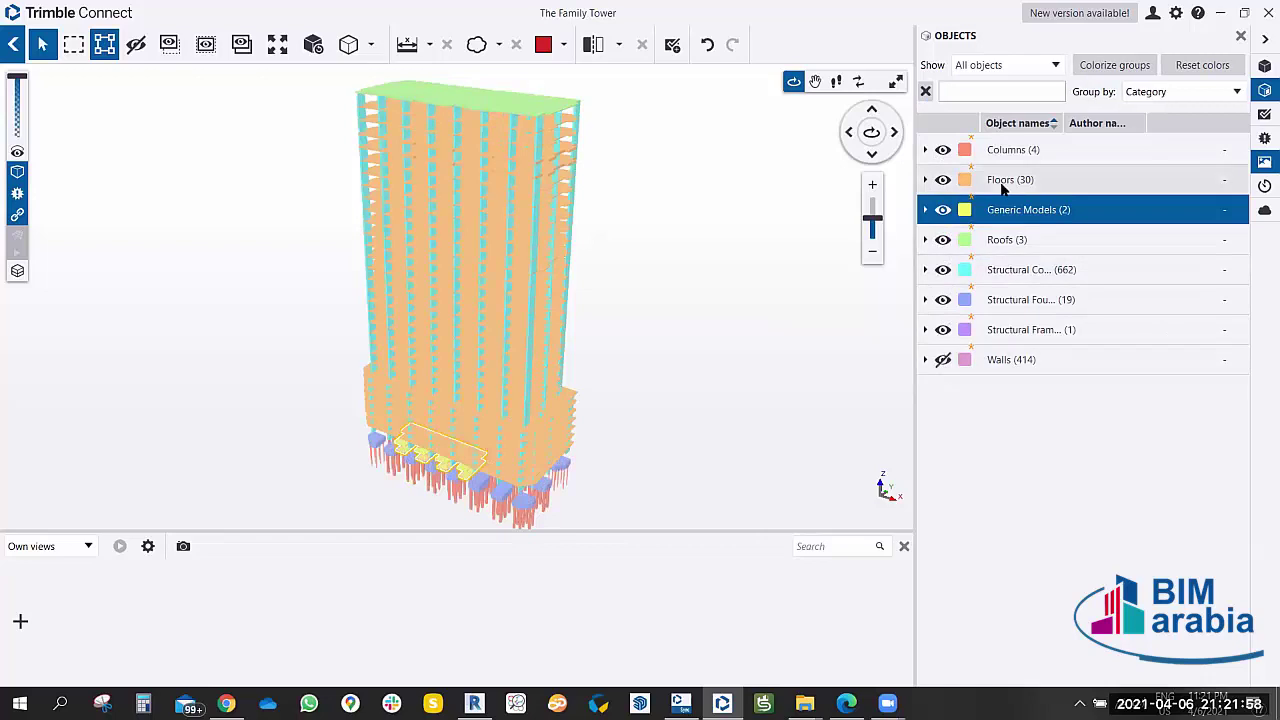
{"action": "left_click", "coordinate": [1237, 91]}
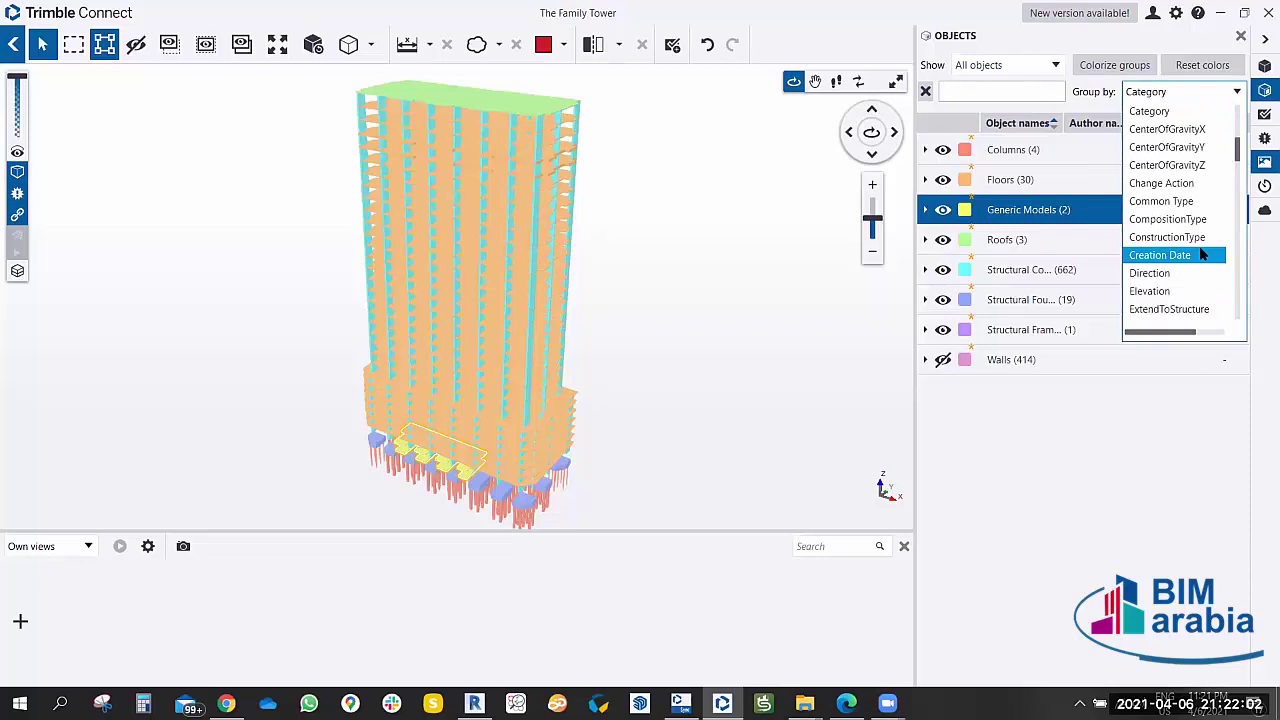
{"action": "scroll", "coordinate": [1200, 240], "scroll_direction": "down", "scroll_amount": 2}
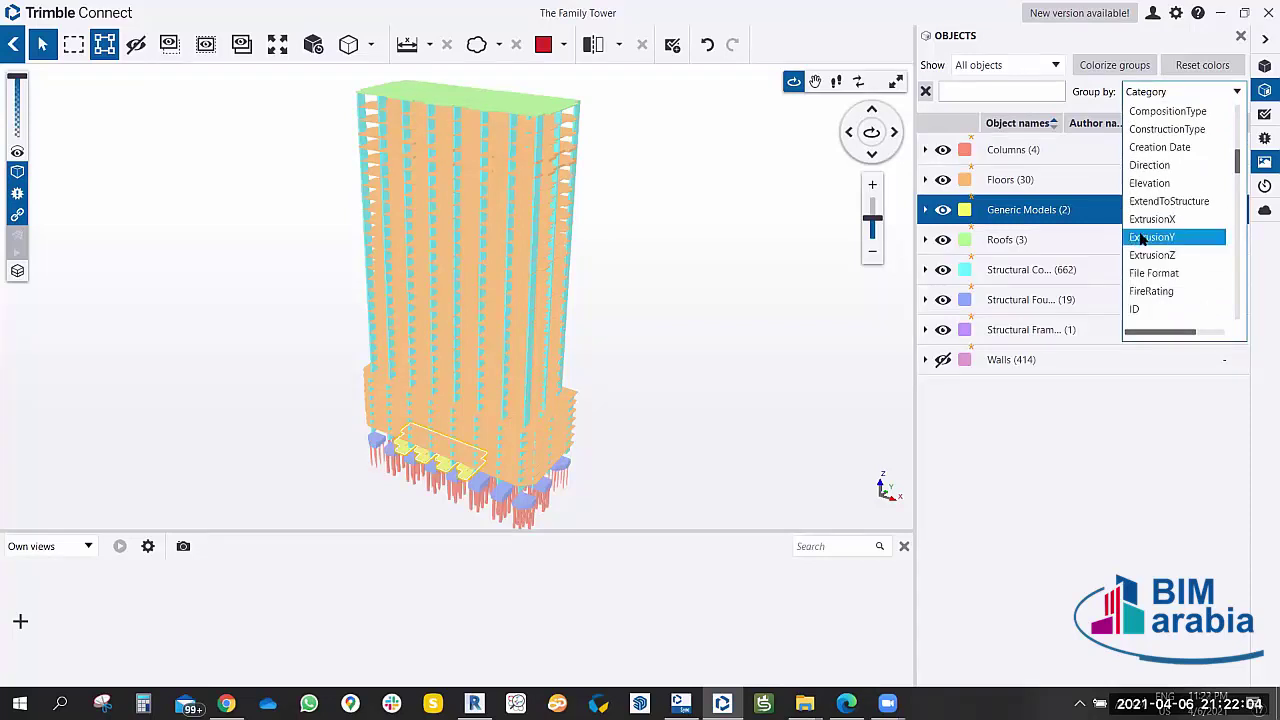
{"action": "scroll", "coordinate": [1145, 240], "scroll_direction": "down", "scroll_amount": 1}
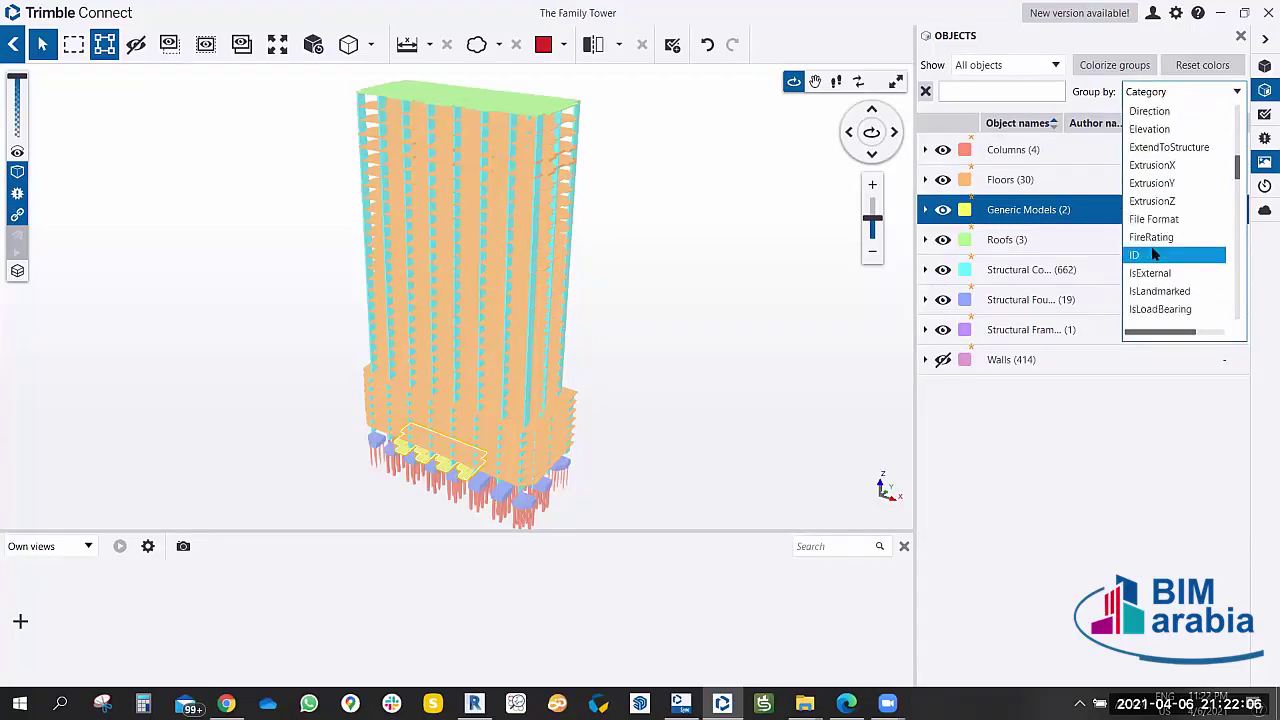
{"action": "scroll", "coordinate": [1160, 233], "scroll_direction": "down", "scroll_amount": 1}
{"action": "scroll", "coordinate": [1160, 233], "scroll_direction": "down", "scroll_amount": 2}
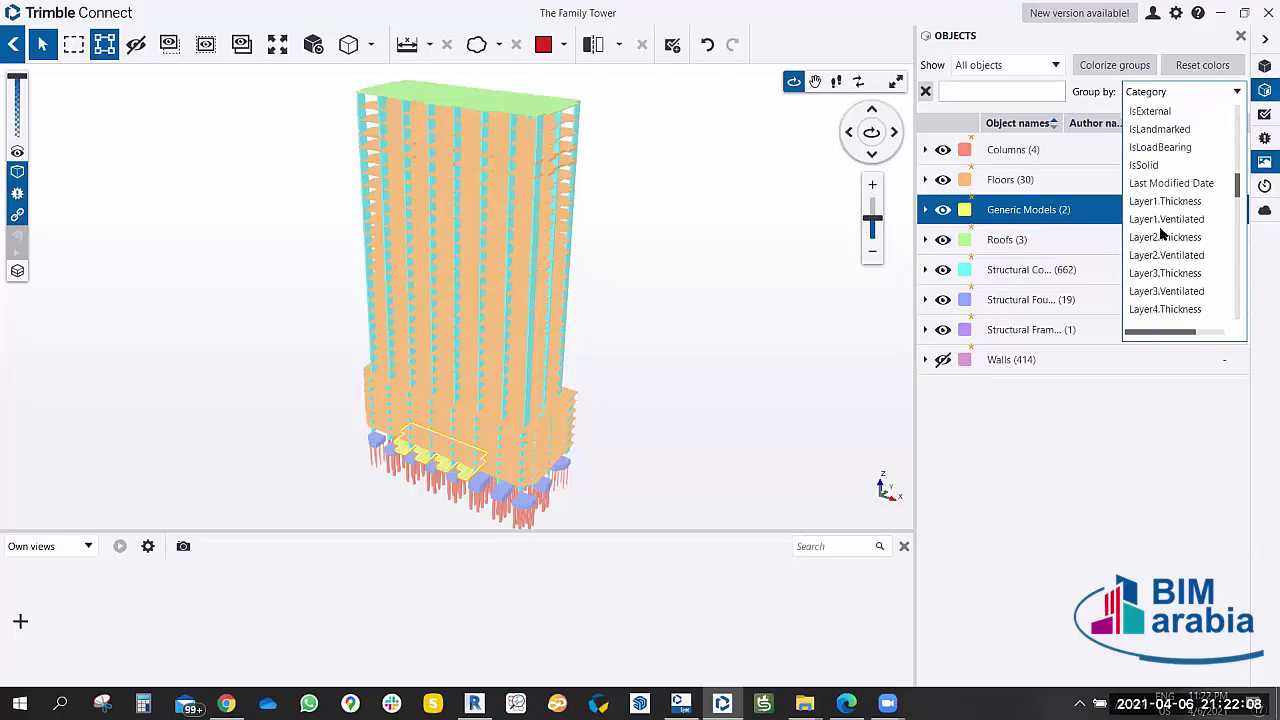
{"action": "scroll", "coordinate": [1160, 233], "scroll_direction": "down", "scroll_amount": 1}
{"action": "scroll", "coordinate": [1162, 233], "scroll_direction": "down", "scroll_amount": 1}
{"action": "scroll", "coordinate": [1163, 232], "scroll_direction": "down", "scroll_amount": 2}
{"action": "scroll", "coordinate": [1163, 232], "scroll_direction": "down", "scroll_amount": 5}
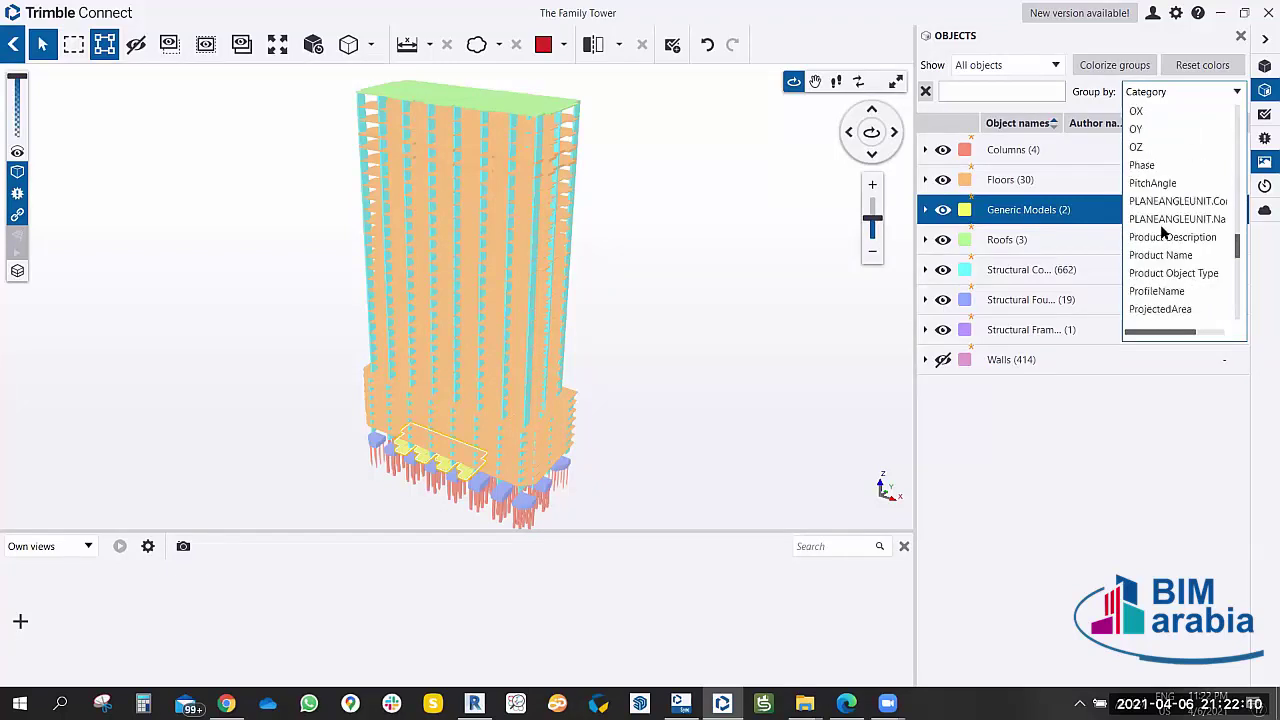
{"action": "scroll", "coordinate": [1163, 232], "scroll_direction": "down", "scroll_amount": 10}
{"action": "scroll", "coordinate": [1162, 232], "scroll_direction": "up", "scroll_amount": 1}
{"action": "scroll", "coordinate": [1162, 232], "scroll_direction": "up", "scroll_amount": 1}
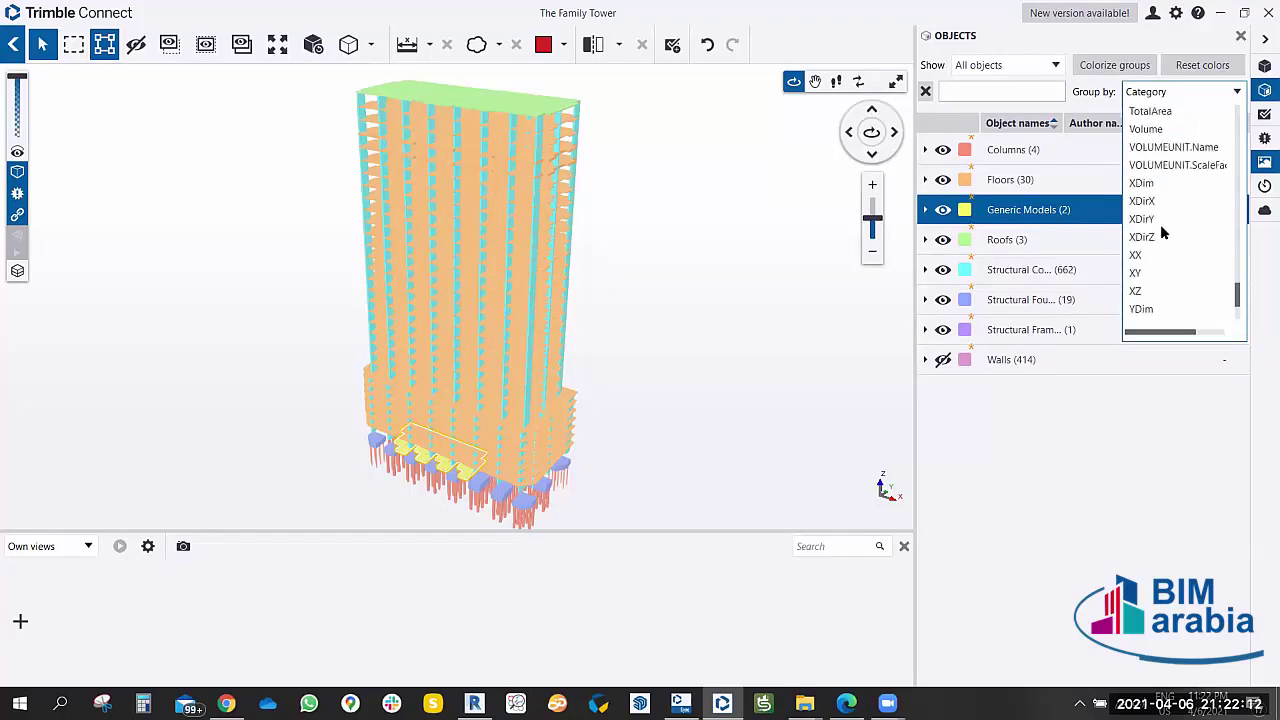
{"action": "scroll", "coordinate": [1162, 232], "scroll_direction": "up", "scroll_amount": 1}
{"action": "scroll", "coordinate": [1162, 232], "scroll_direction": "up", "scroll_amount": 1}
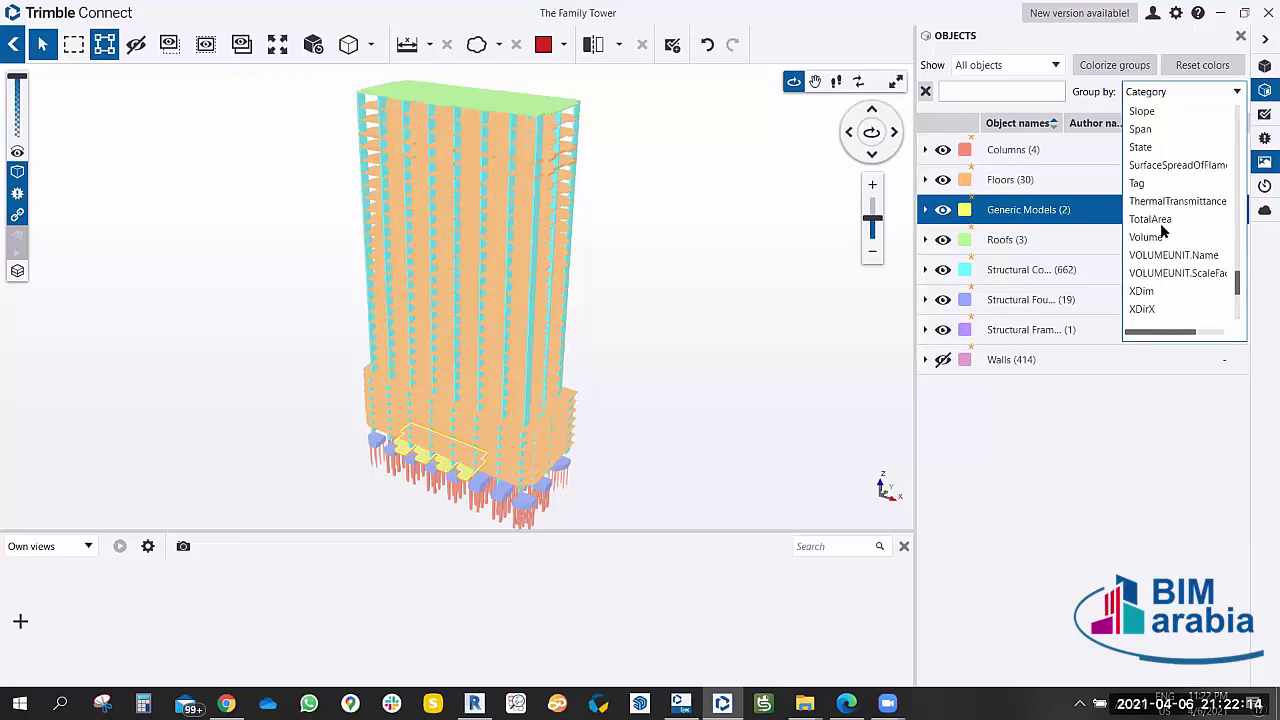
{"action": "scroll", "coordinate": [1152, 160], "scroll_direction": "up", "scroll_amount": 1}
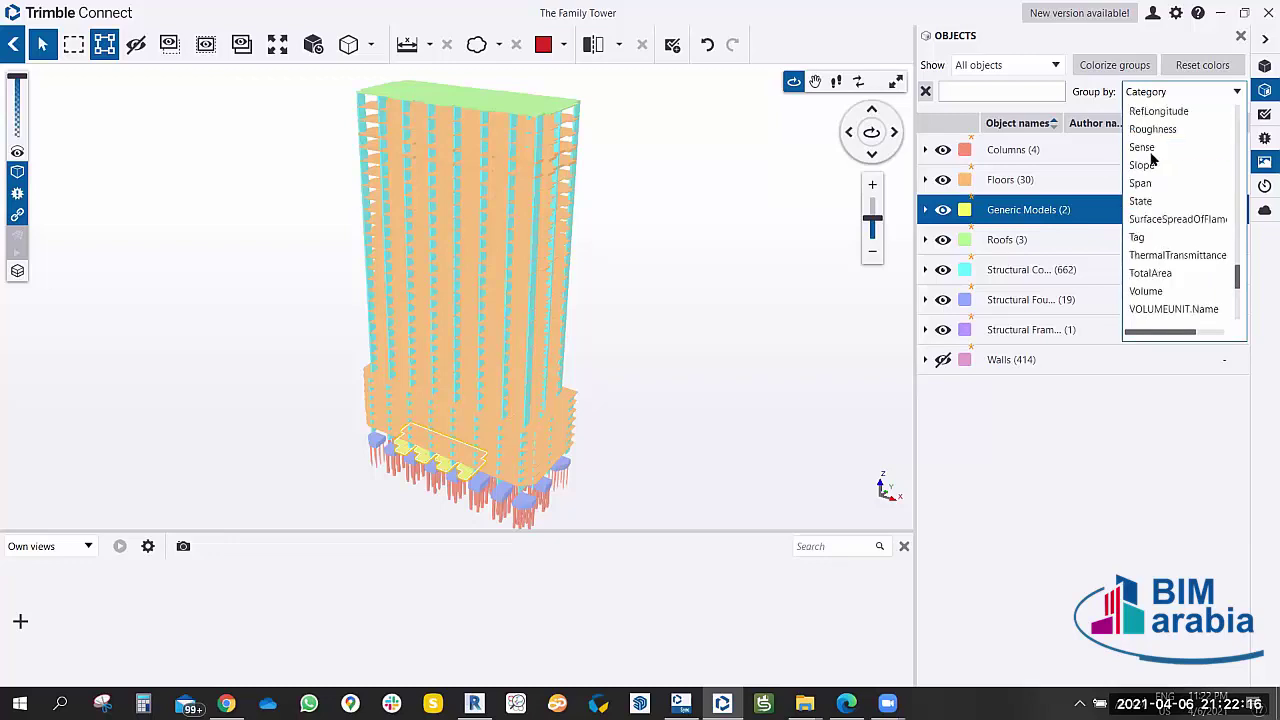
{"action": "scroll", "coordinate": [1152, 158], "scroll_direction": "up", "scroll_amount": 1}
{"action": "scroll", "coordinate": [1155, 155], "scroll_direction": "up", "scroll_amount": 4}
{"action": "scroll", "coordinate": [1160, 150], "scroll_direction": "up", "scroll_amount": 4}
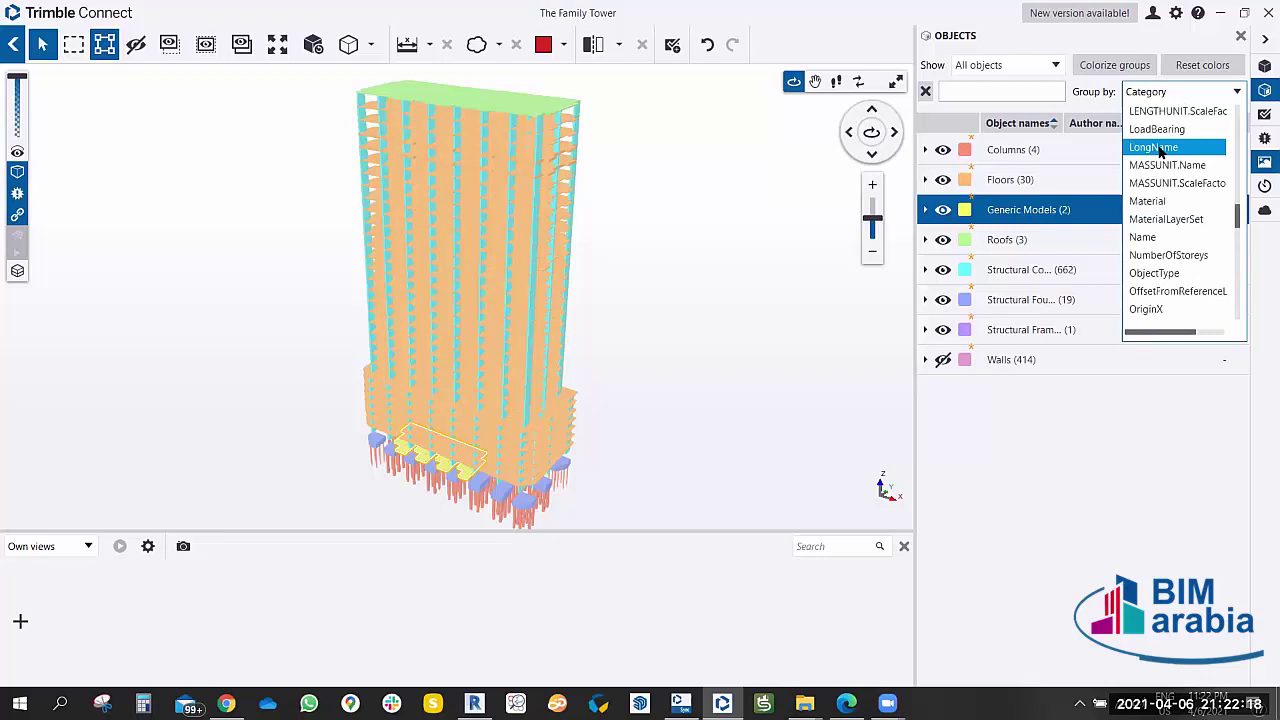
{"action": "scroll", "coordinate": [1158, 155], "scroll_direction": "up", "scroll_amount": 3}
{"action": "scroll", "coordinate": [1152, 170], "scroll_direction": "up", "scroll_amount": 3}
{"action": "scroll", "coordinate": [1150, 190], "scroll_direction": "up", "scroll_amount": 4}
{"action": "scroll", "coordinate": [1148, 205], "scroll_direction": "up", "scroll_amount": 4}
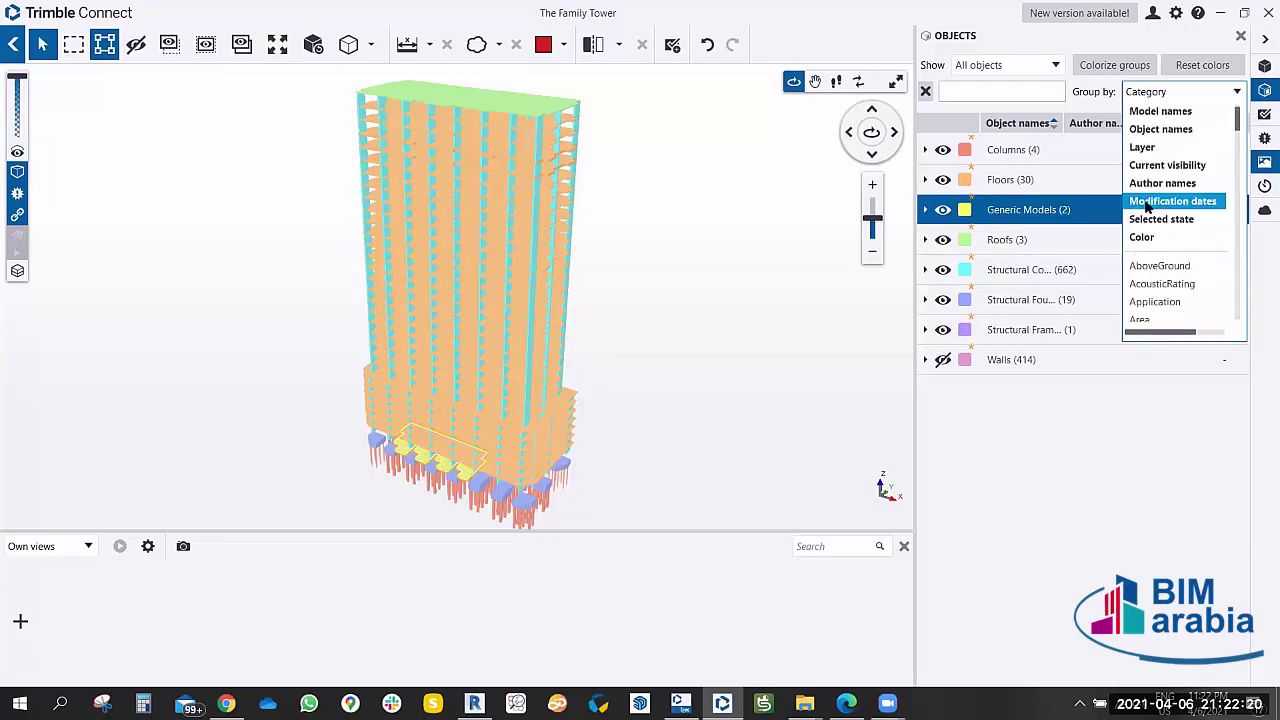
Group objects by Model names and colorize the groups.
{"action": "left_click", "coordinate": [1165, 112]}
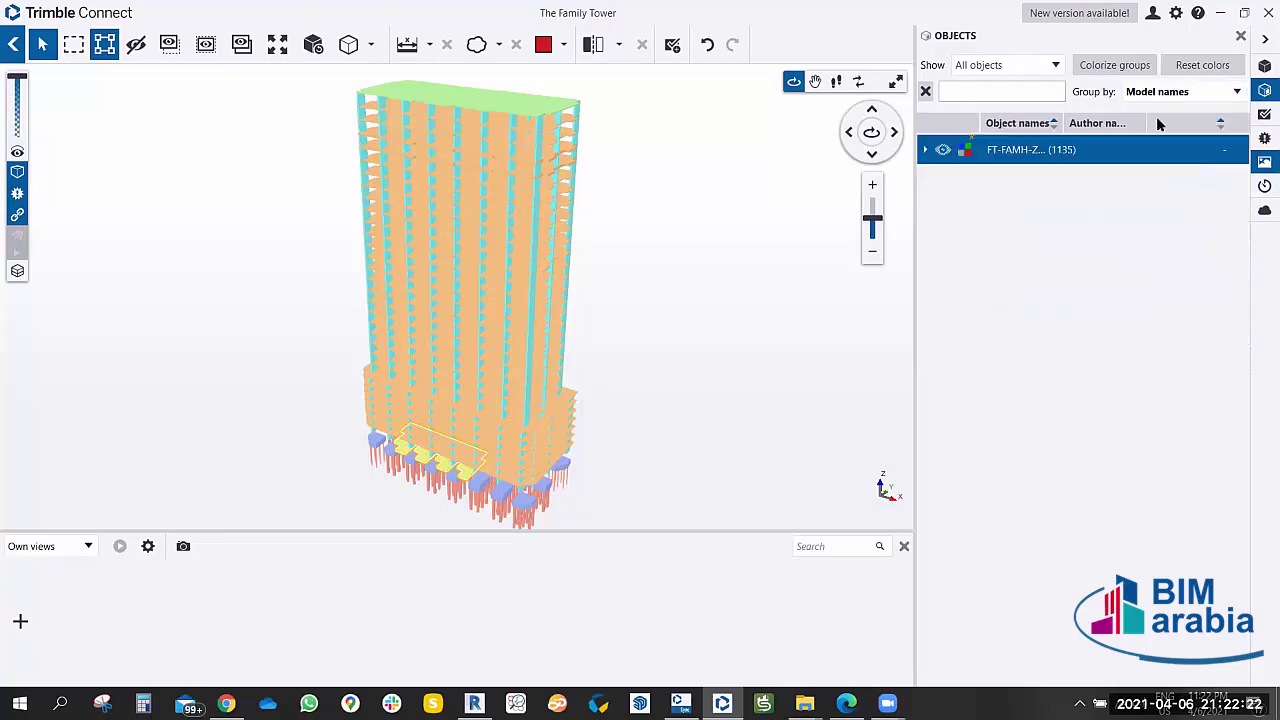
{"action": "left_click", "coordinate": [1120, 67]}
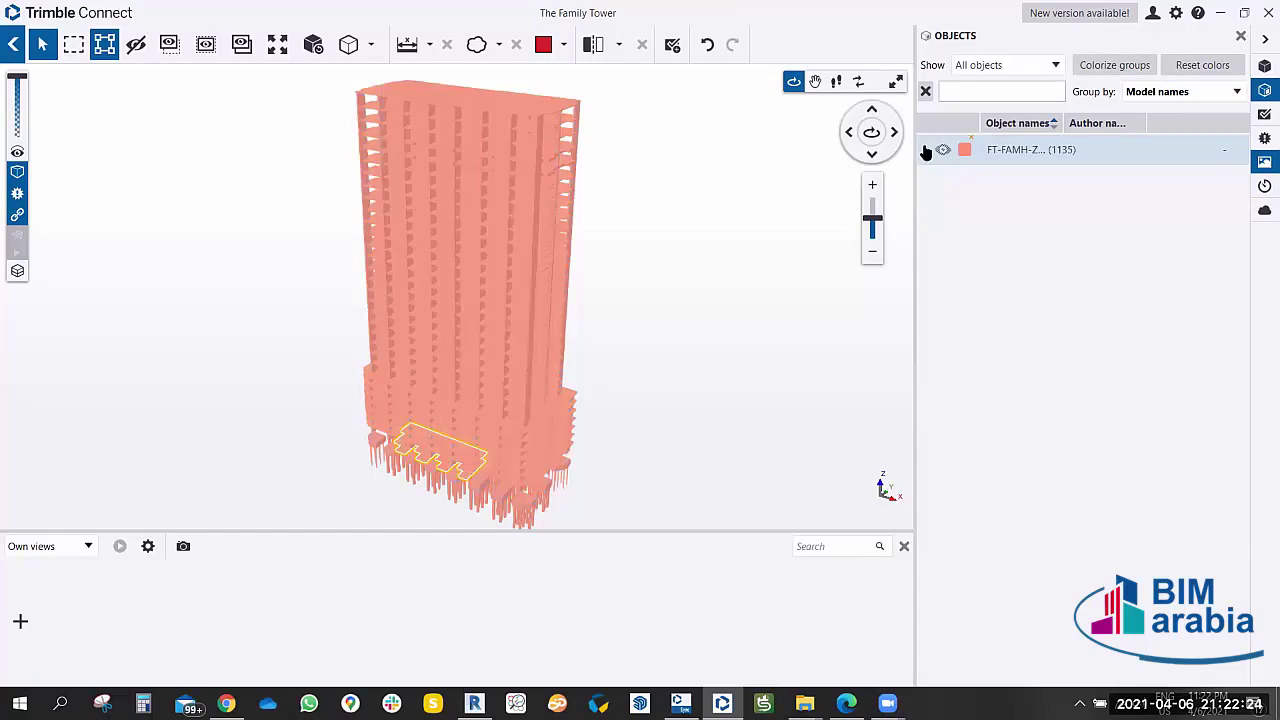
{"action": "left_click", "coordinate": [925, 149]}
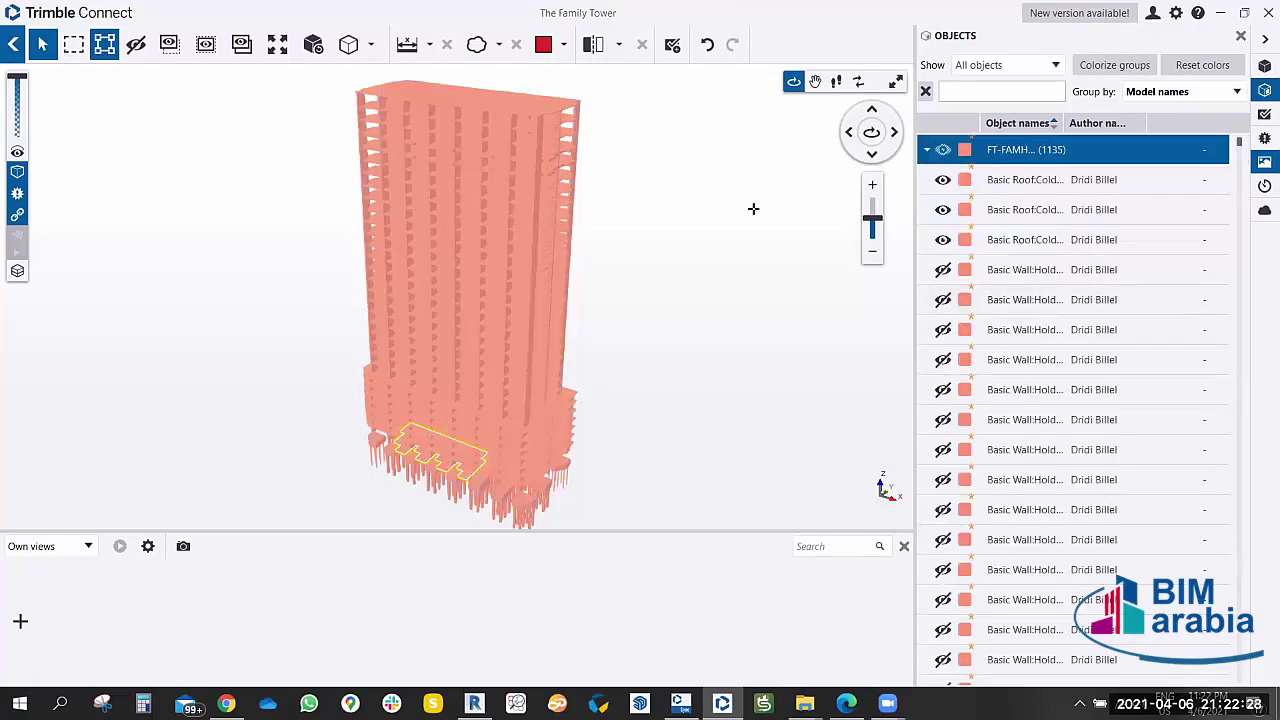
{"action": "left_click", "coordinate": [1233, 95]}
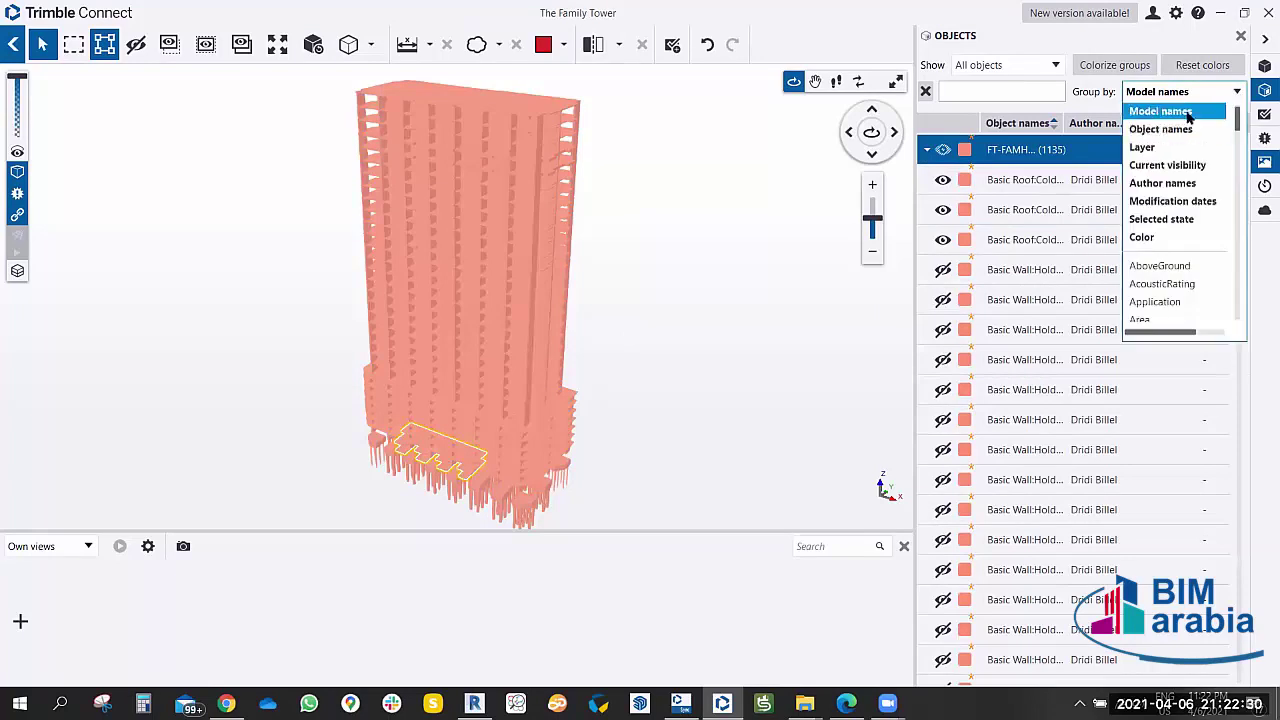
{"action": "left_click", "coordinate": [1190, 106]}
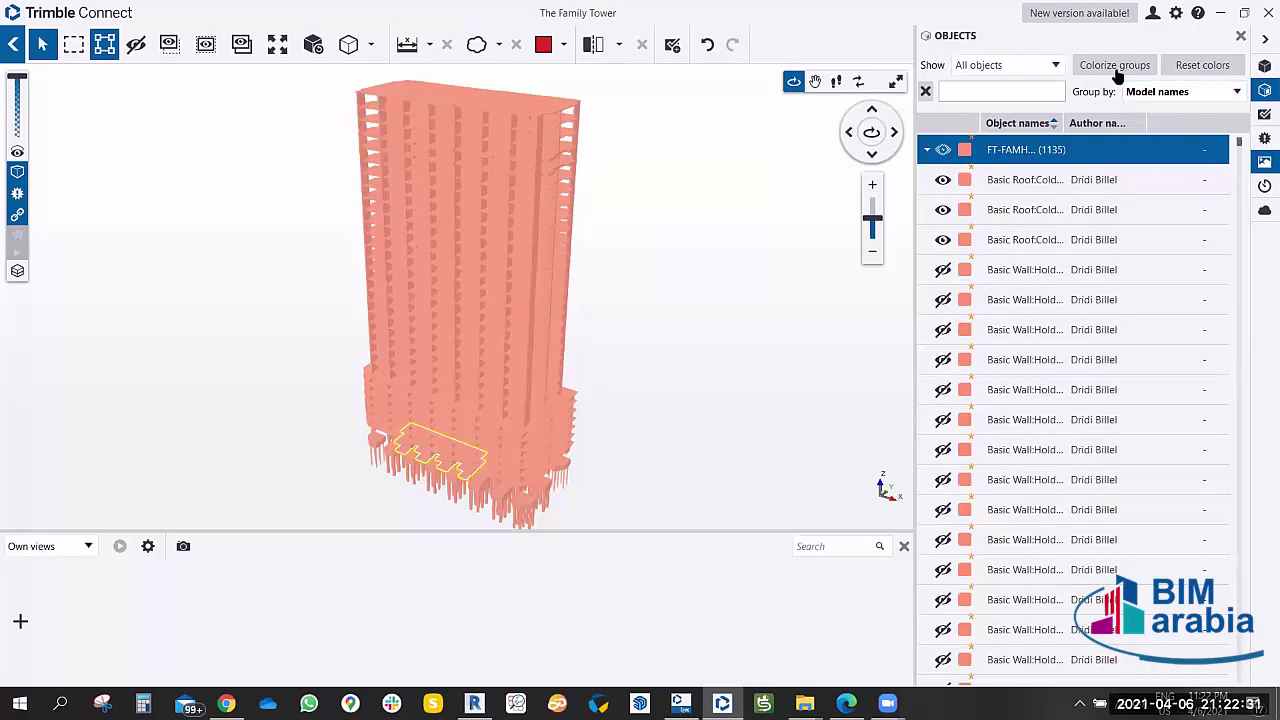
Reset the group colours to grey and go back to The Family Tower project page.
{"action": "left_click", "coordinate": [1200, 66]}
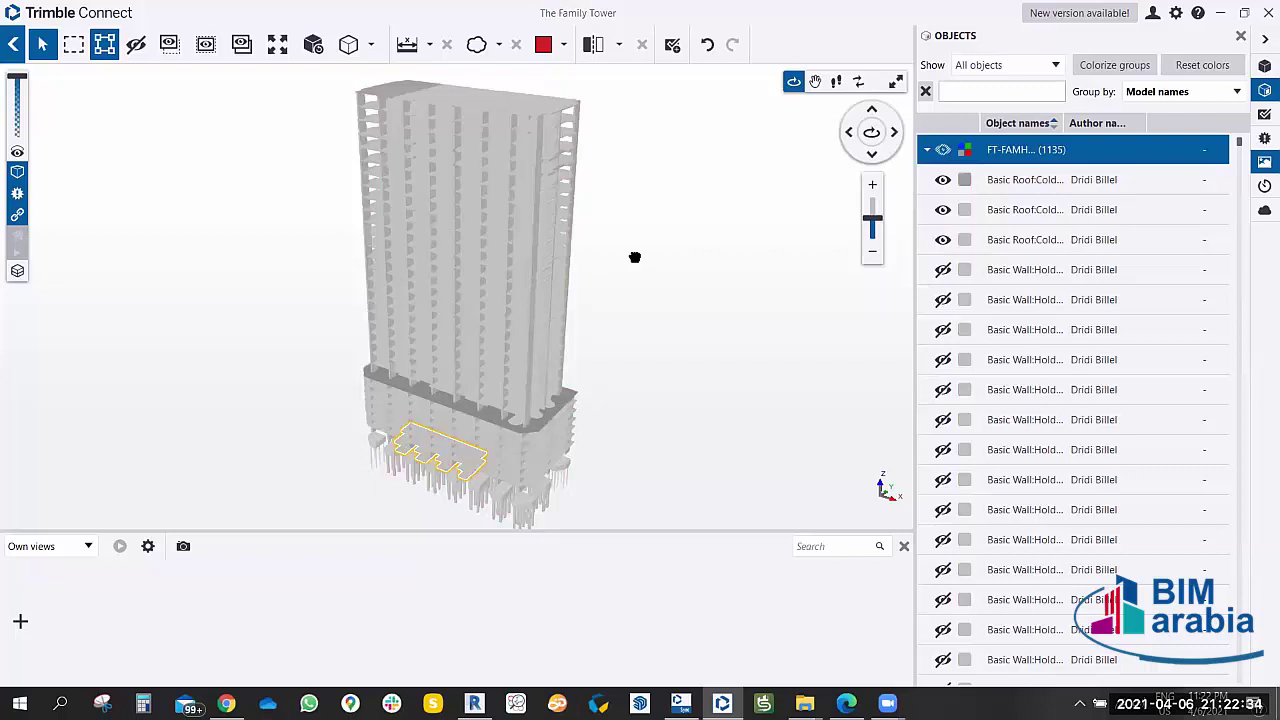
{"action": "left_click_drag", "start_coordinate": [634, 257], "coordinate": [637, 270]}
{"action": "left_click", "coordinate": [944, 150]}
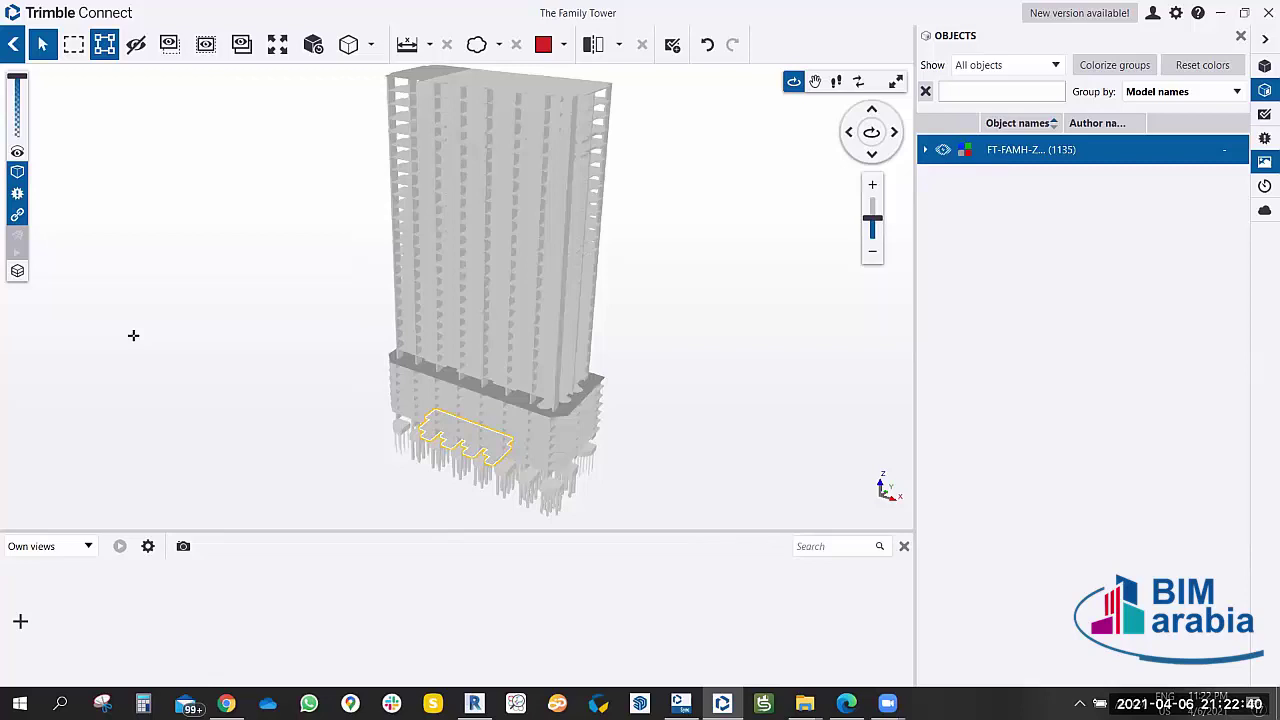
{"action": "left_click", "coordinate": [16, 44]}
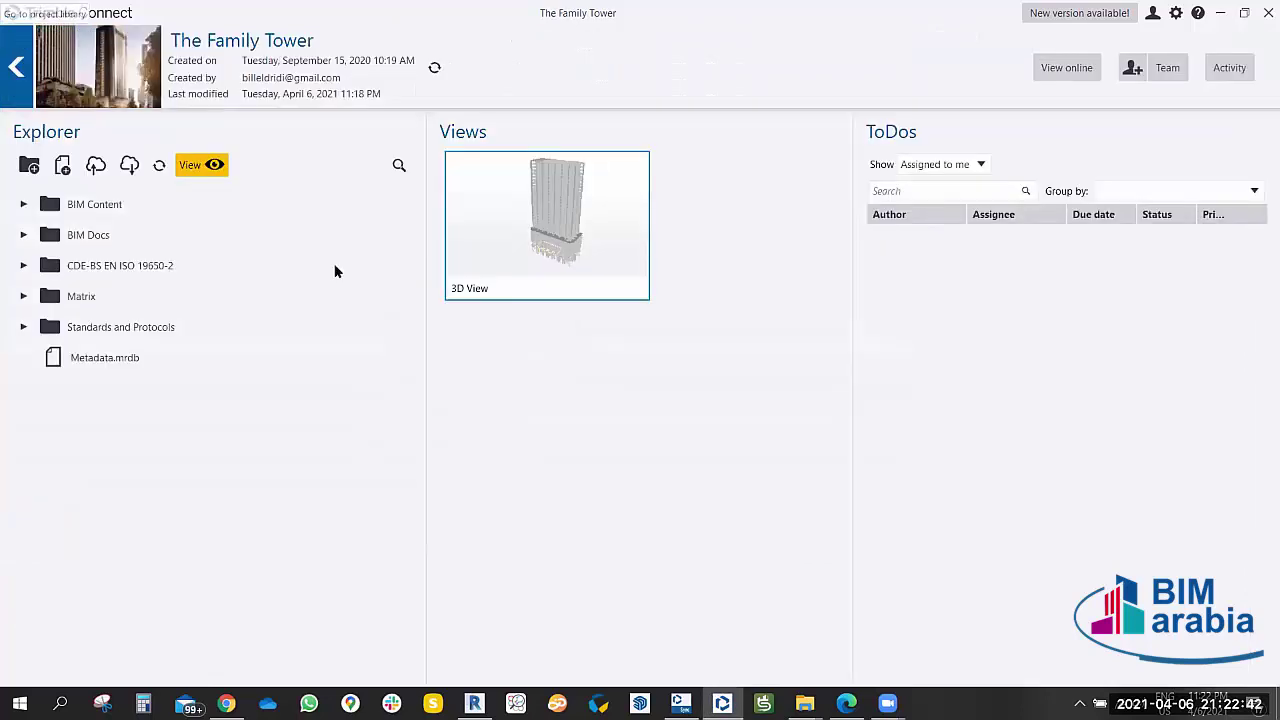
Open the Ajman Smart Tower Office Point-Cloud project's 3D view and turn on point cloud 1.
{"action": "left_click", "coordinate": [17, 73]}
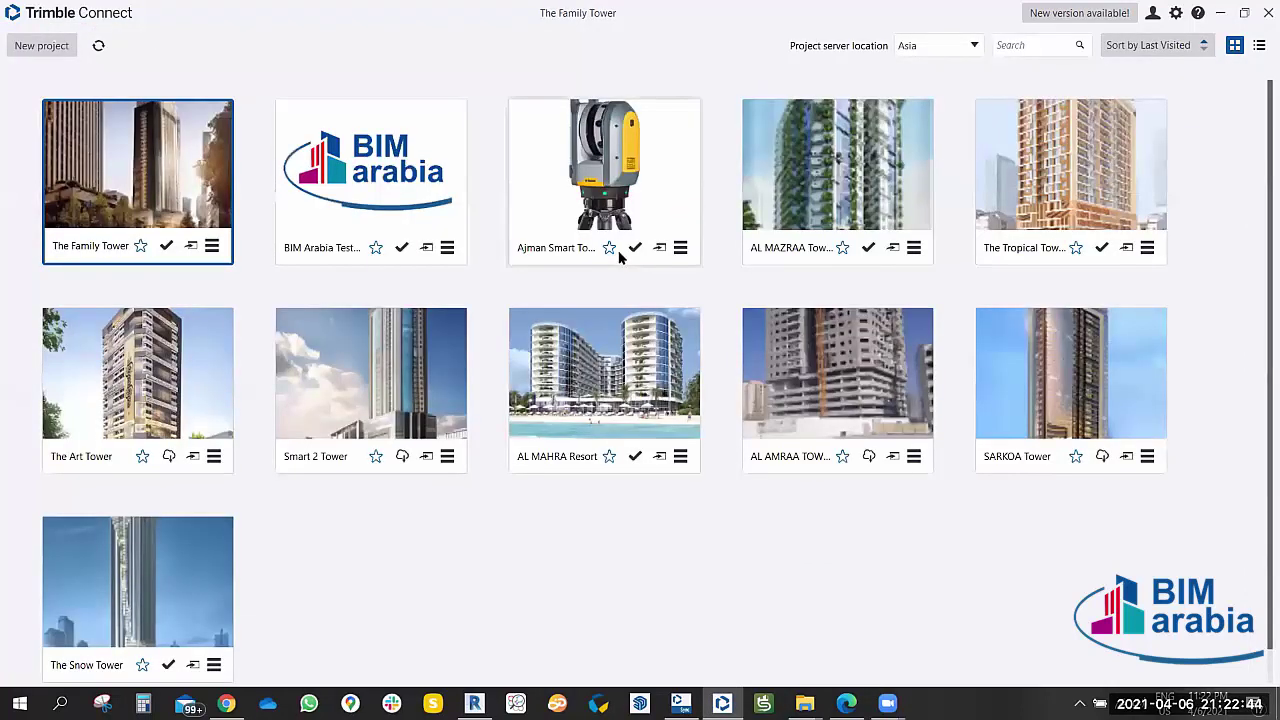
{"action": "left_click", "coordinate": [603, 179]}
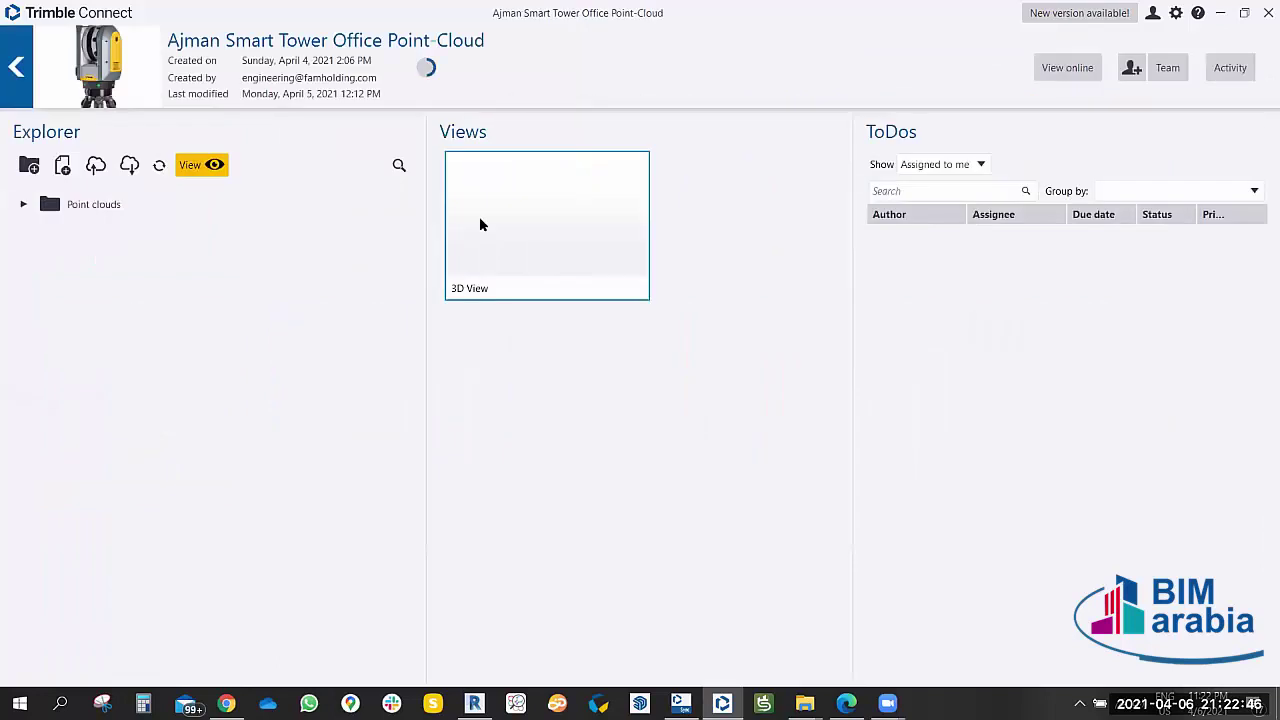
{"action": "left_click", "coordinate": [23, 204]}
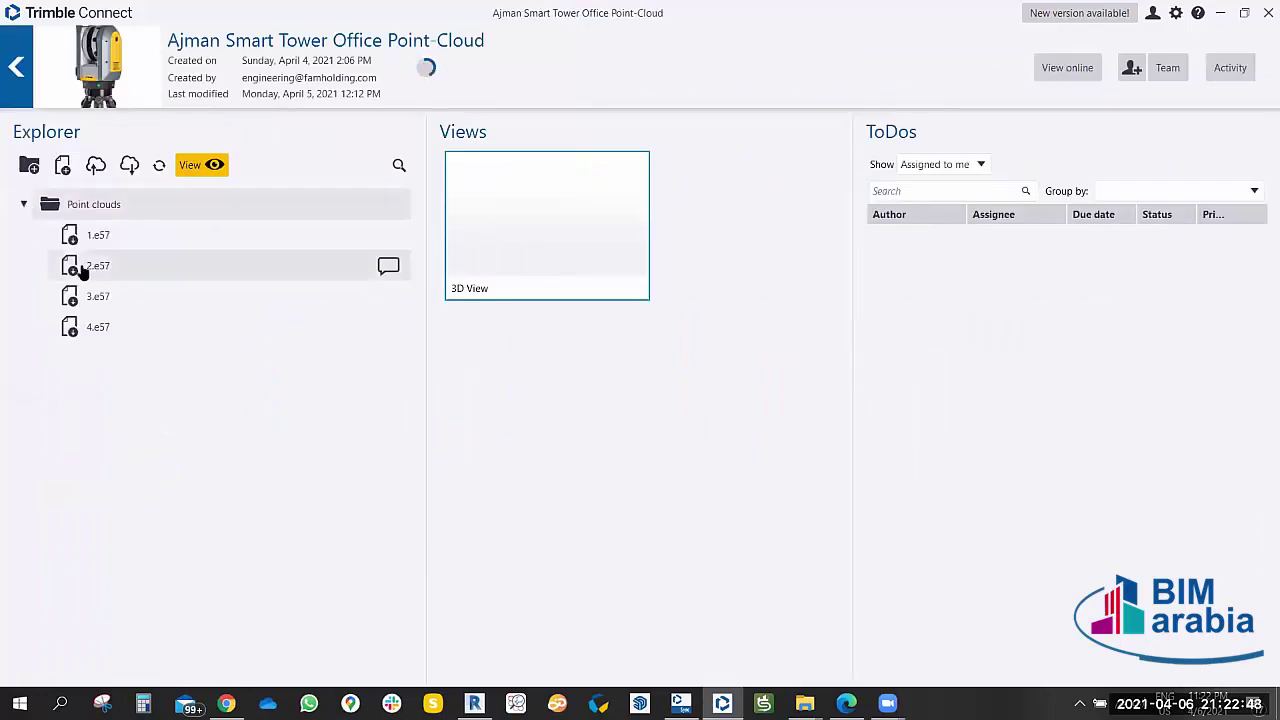
{"action": "left_click", "coordinate": [577, 220]}
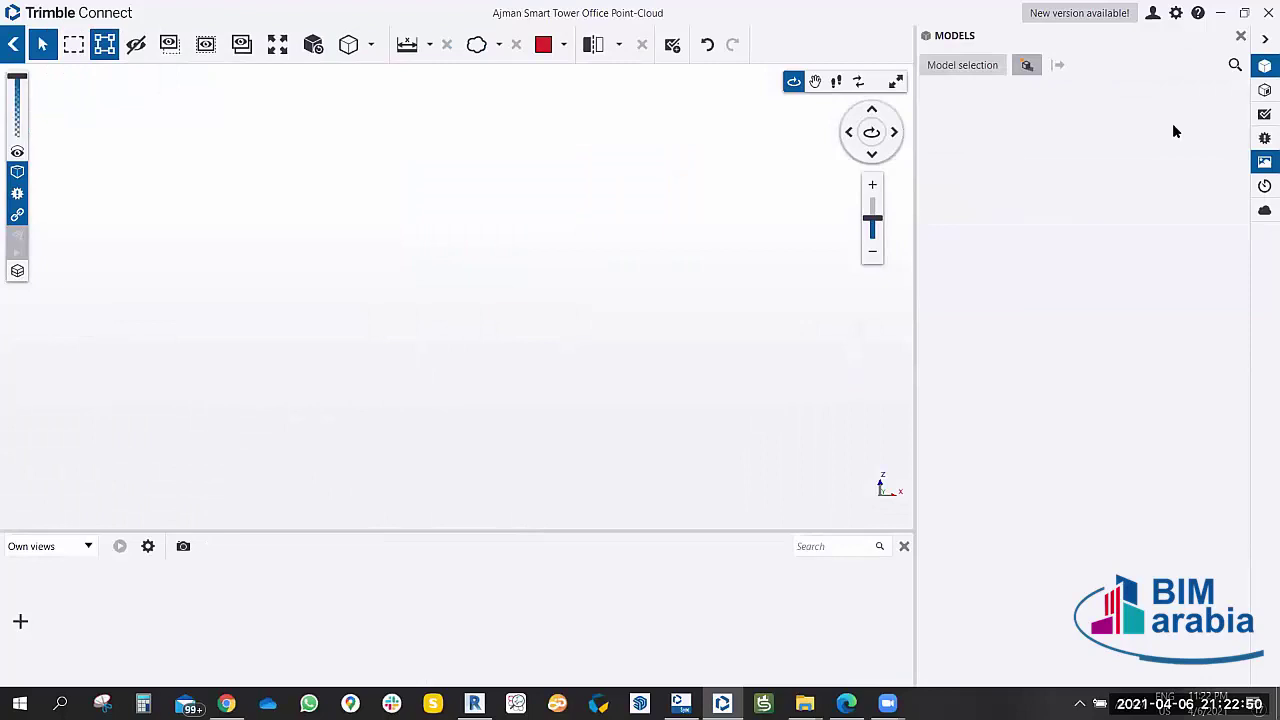
{"action": "left_click", "coordinate": [1264, 210]}
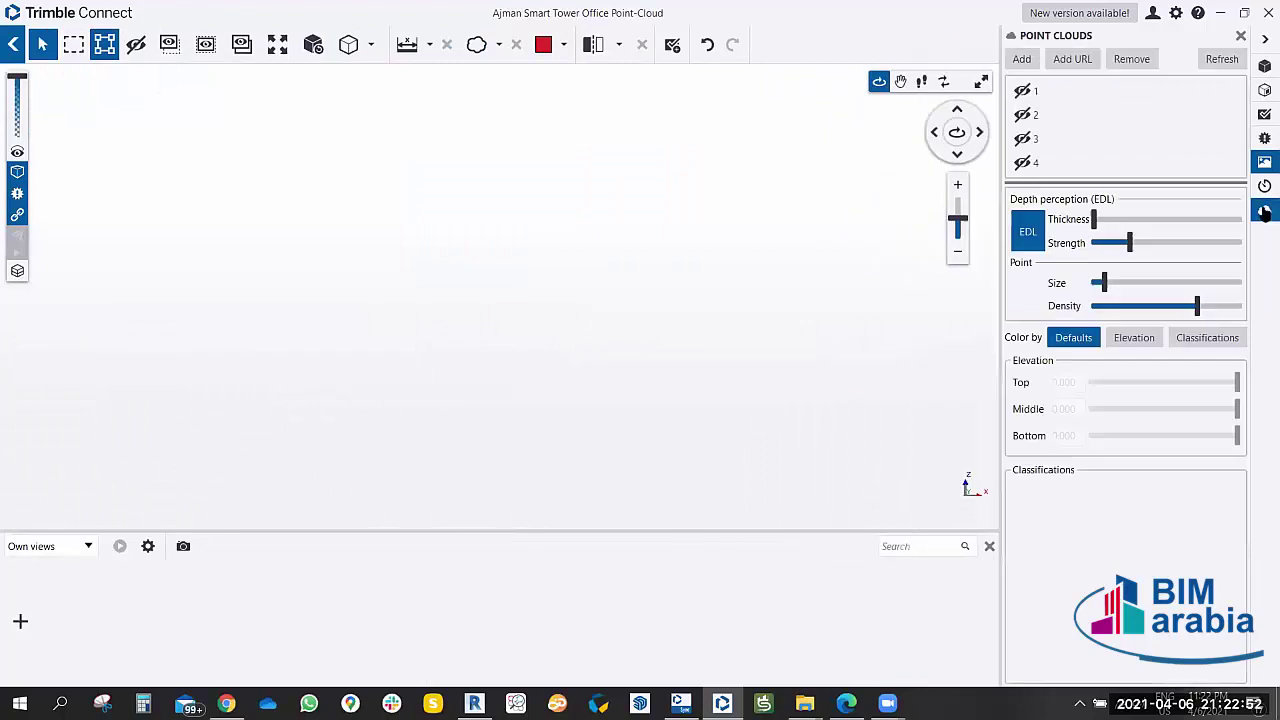
{"action": "left_click", "coordinate": [1022, 92]}
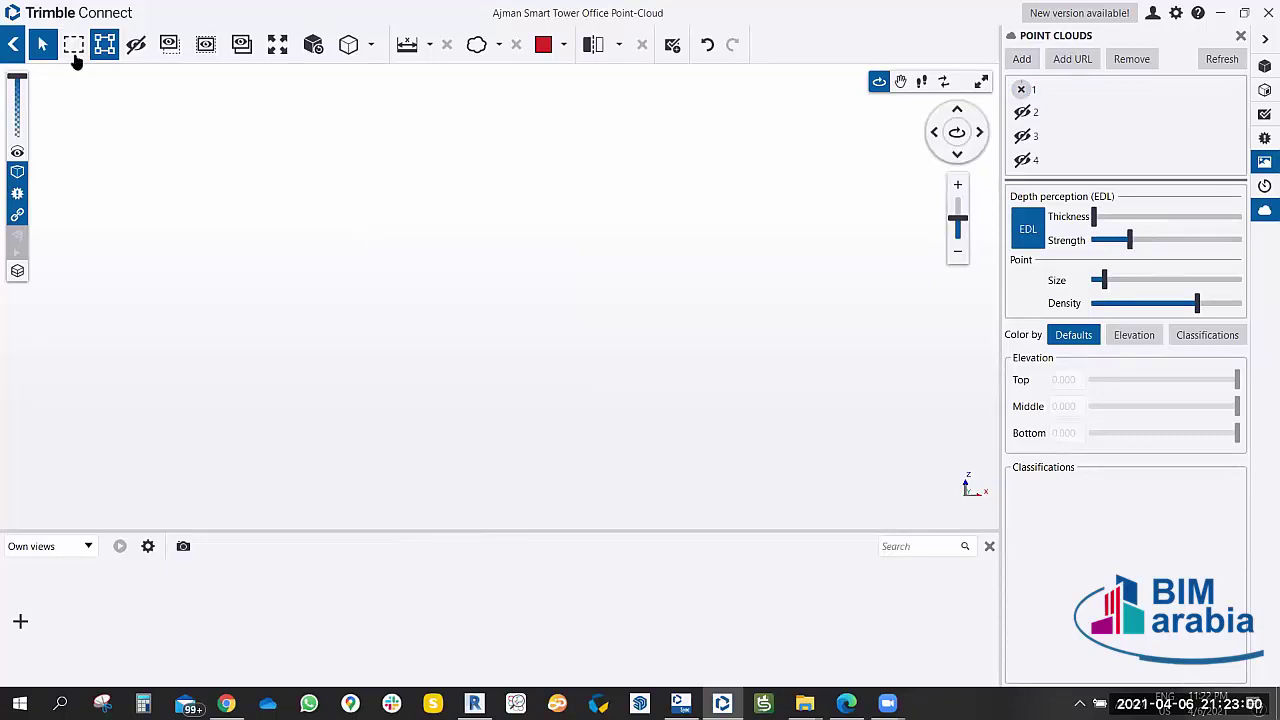
Return to the projects list and open The Family Tower, cancelling the sync warning.
{"action": "left_click", "coordinate": [13, 45]}
{"action": "left_click", "coordinate": [12, 55]}
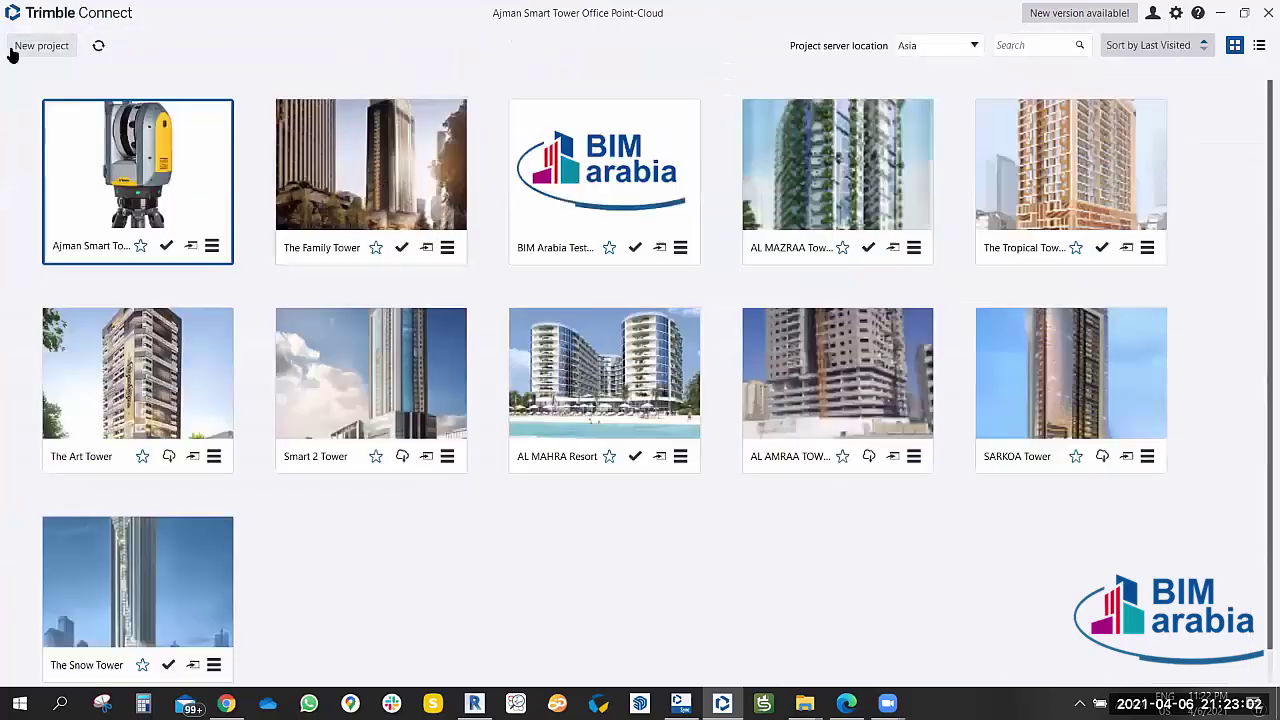
{"action": "left_click", "coordinate": [370, 170]}
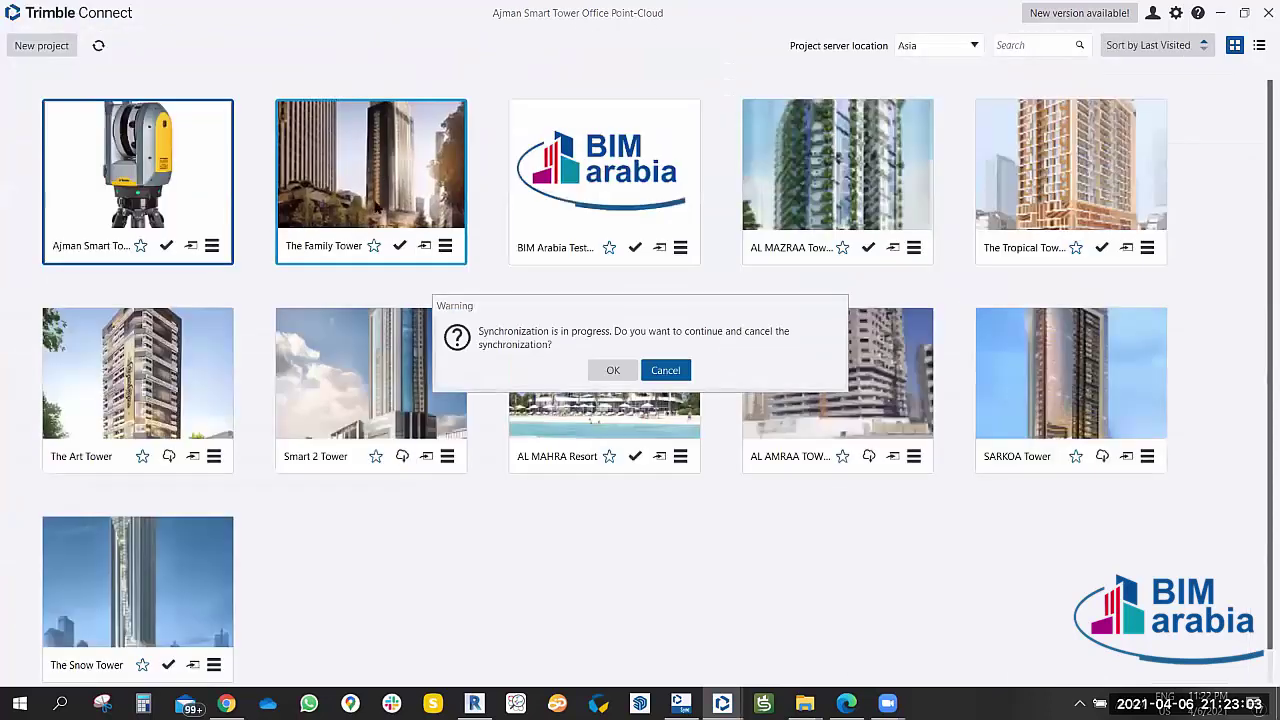
{"action": "left_click", "coordinate": [614, 370]}
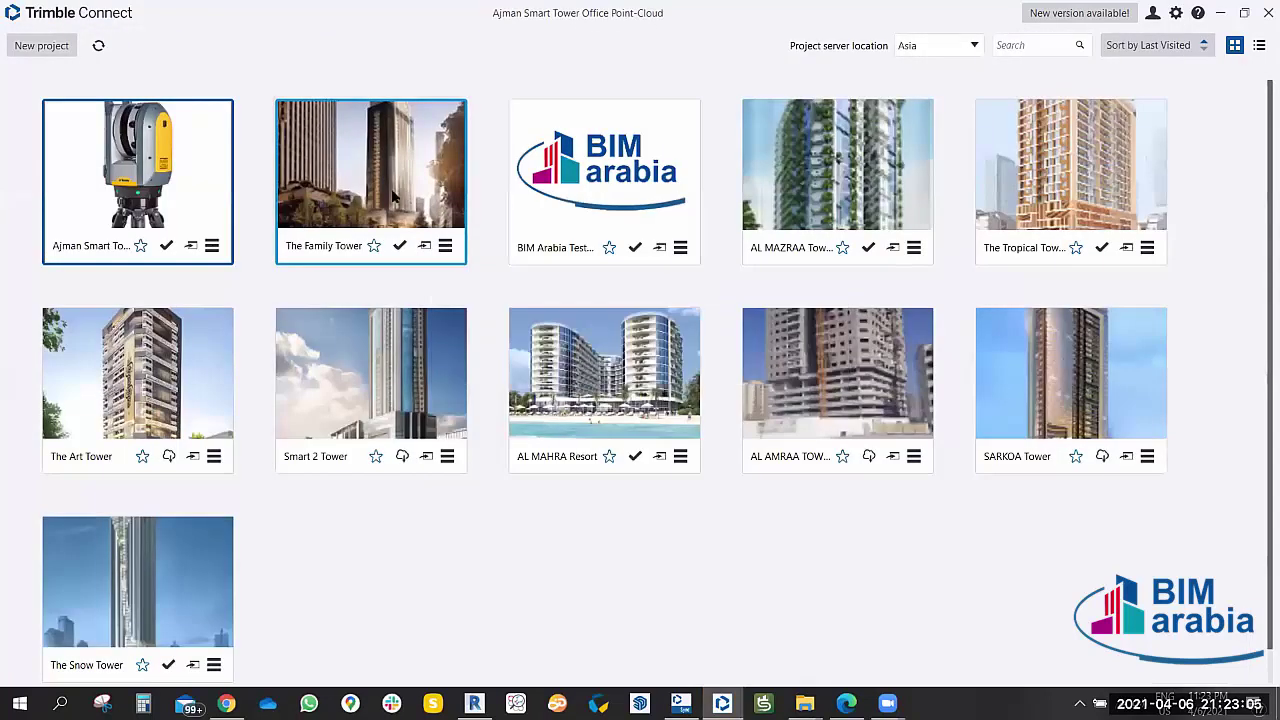
{"action": "left_click", "coordinate": [452, 196]}
Open the tower's 3D View and launch The Family Tower model in Visualizer.
{"action": "left_click", "coordinate": [483, 212]}
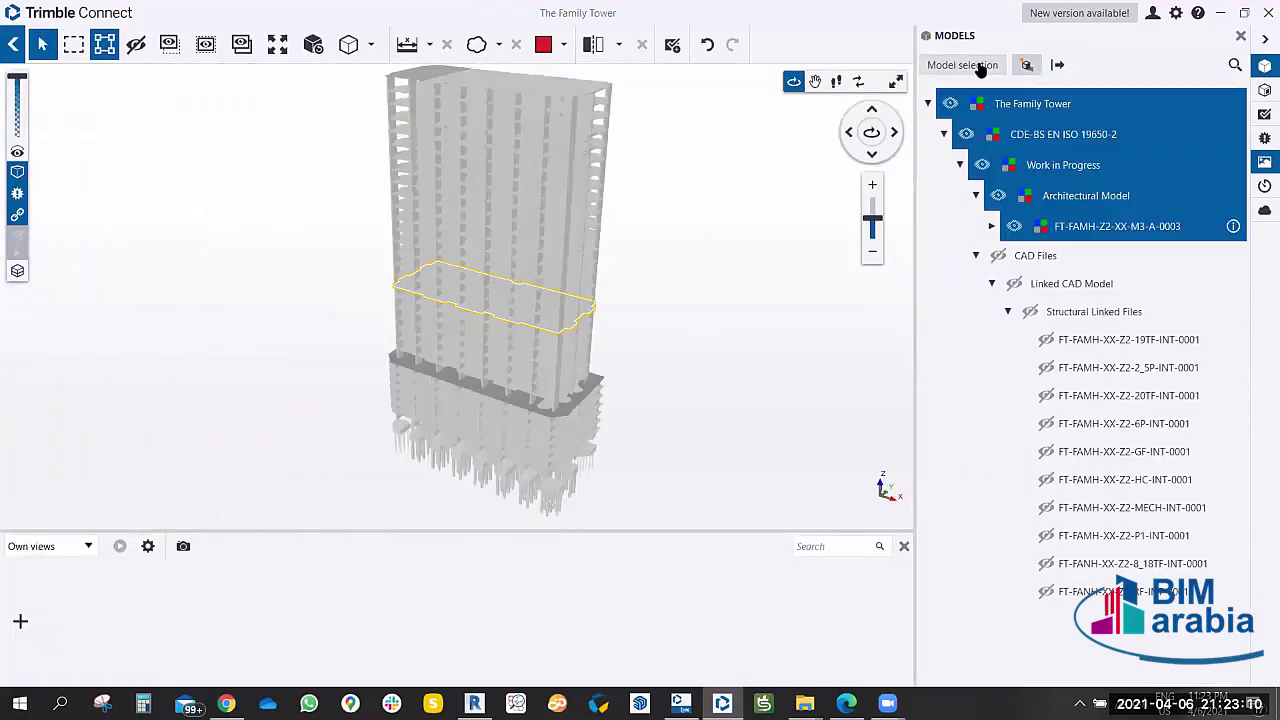
{"action": "left_click", "coordinate": [1030, 65]}
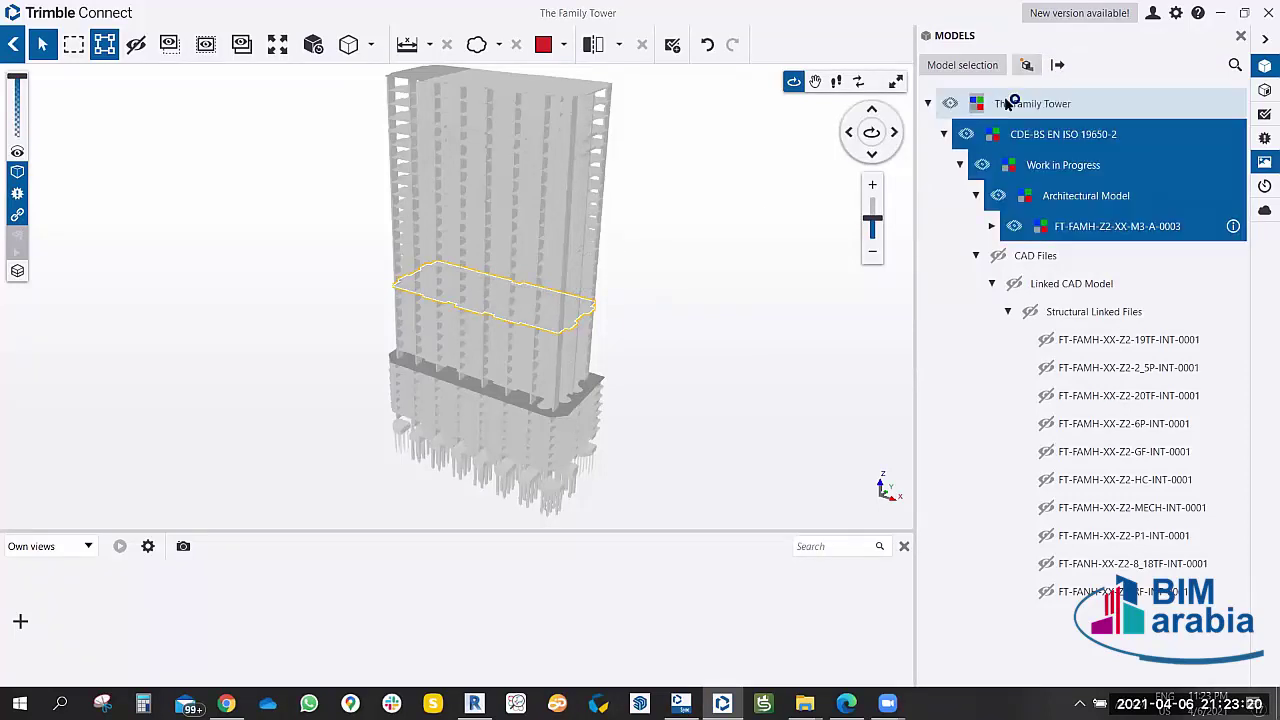
{"action": "left_click", "coordinate": [1008, 104]}
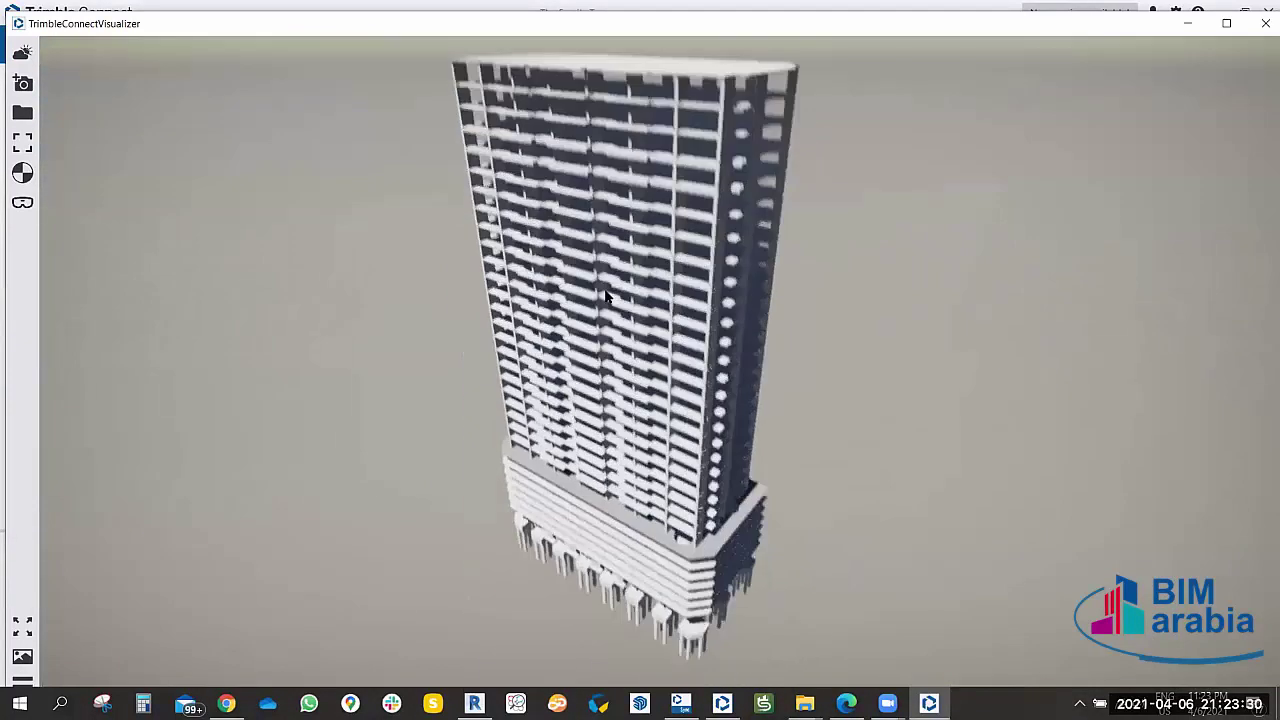
Switch to walk navigation, maximize the Visualizer and show the sky and lighting settings.
{"action": "left_click", "coordinate": [22, 202]}
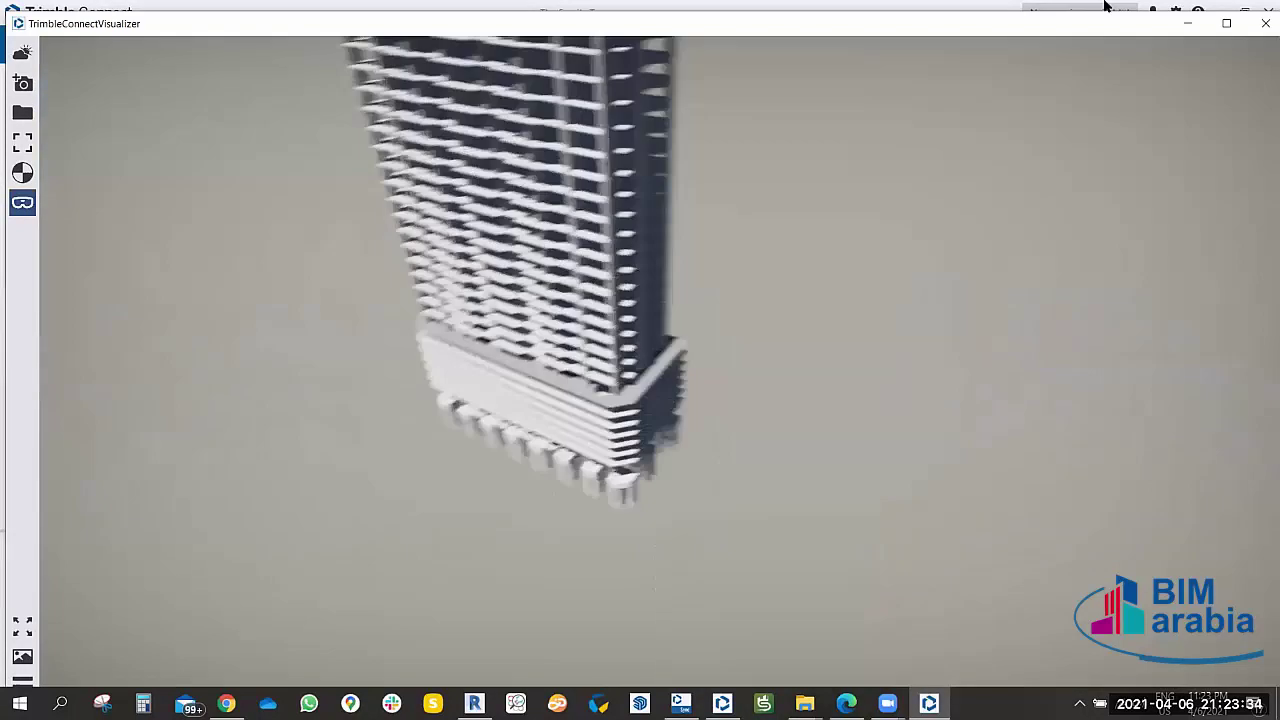
{"action": "left_click", "coordinate": [1226, 22]}
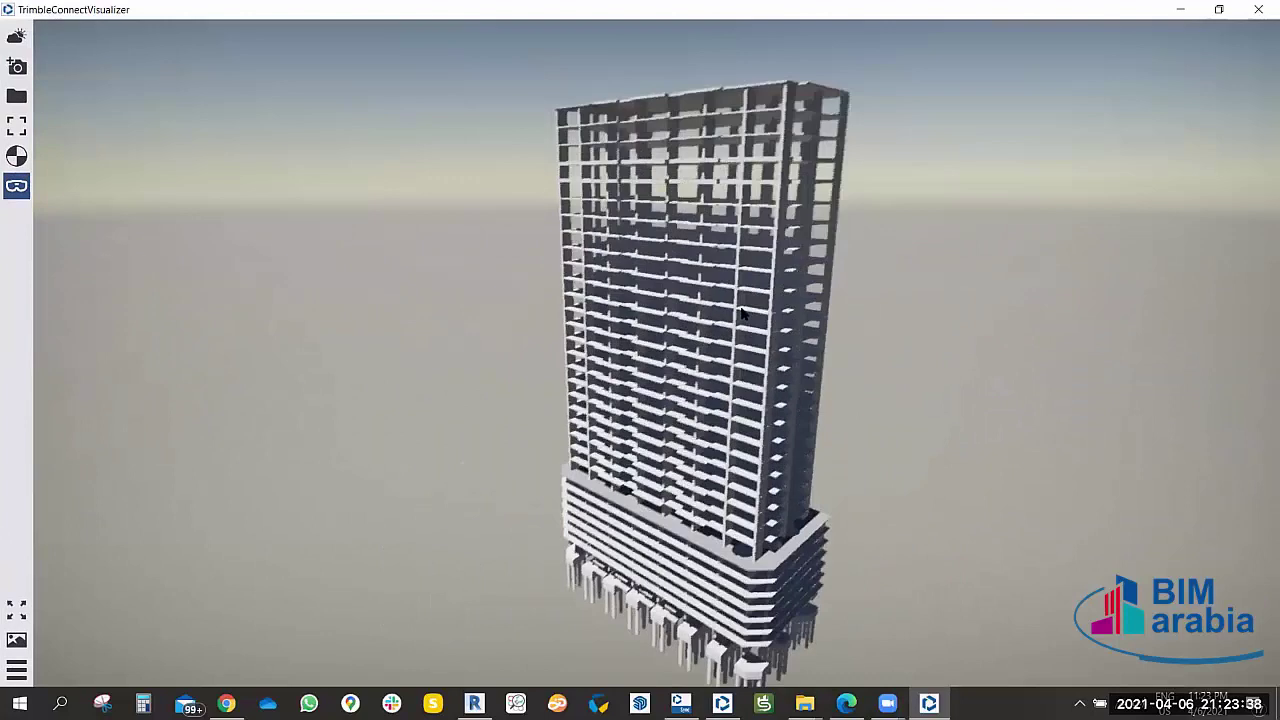
{"action": "left_click", "coordinate": [16, 35]}
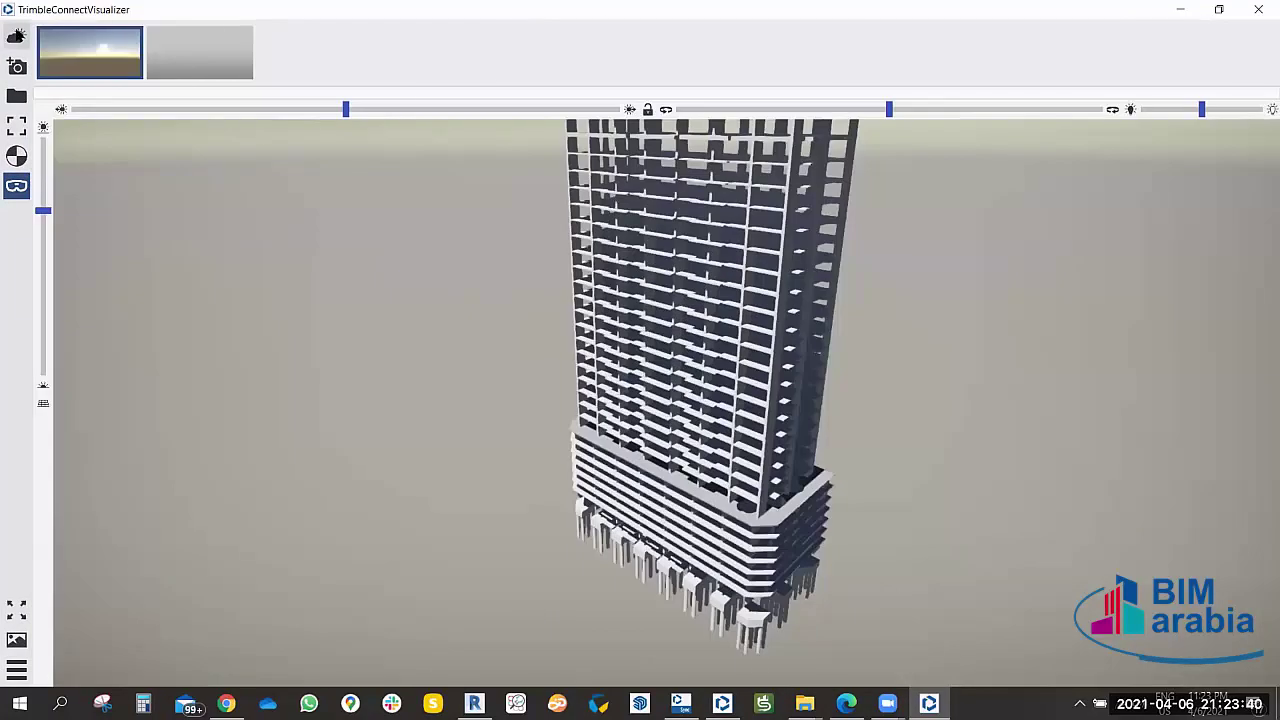
Tune sun, rotation, brightness and sun-height sliders for bright lighting with softer shadows.
{"action": "mouse_move", "coordinate": [345, 112]}
{"action": "left_mouse_down"}
{"action": "mouse_move", "coordinate": [474, 112]}
{"action": "mouse_move", "coordinate": [237, 114]}
{"action": "mouse_move", "coordinate": [535, 117]}
{"action": "left_mouse_up"}
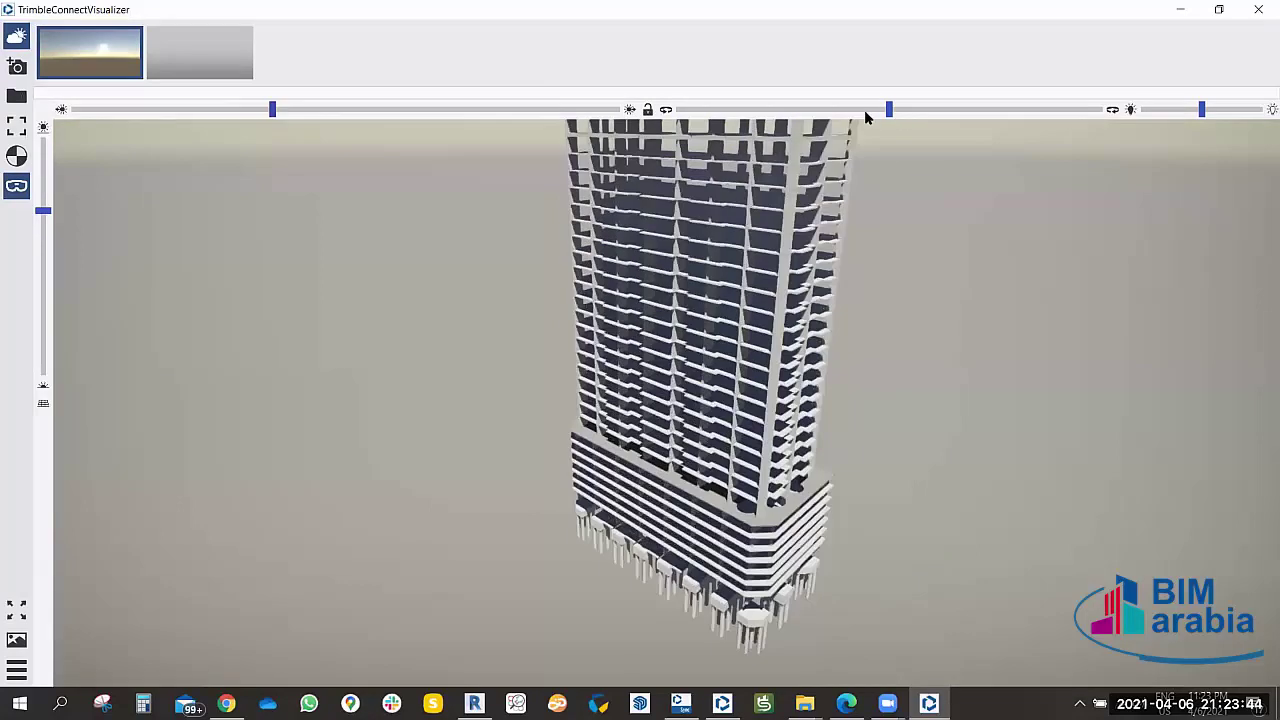
{"action": "mouse_move", "coordinate": [880, 116]}
{"action": "left_mouse_down"}
{"action": "mouse_move", "coordinate": [788, 112]}
{"action": "mouse_move", "coordinate": [862, 112]}
{"action": "left_mouse_up"}
{"action": "mouse_move", "coordinate": [1236, 113]}
{"action": "left_mouse_down"}
{"action": "mouse_move", "coordinate": [1137, 109]}
{"action": "mouse_move", "coordinate": [1223, 114]}
{"action": "mouse_move", "coordinate": [1206, 119]}
{"action": "left_mouse_up"}
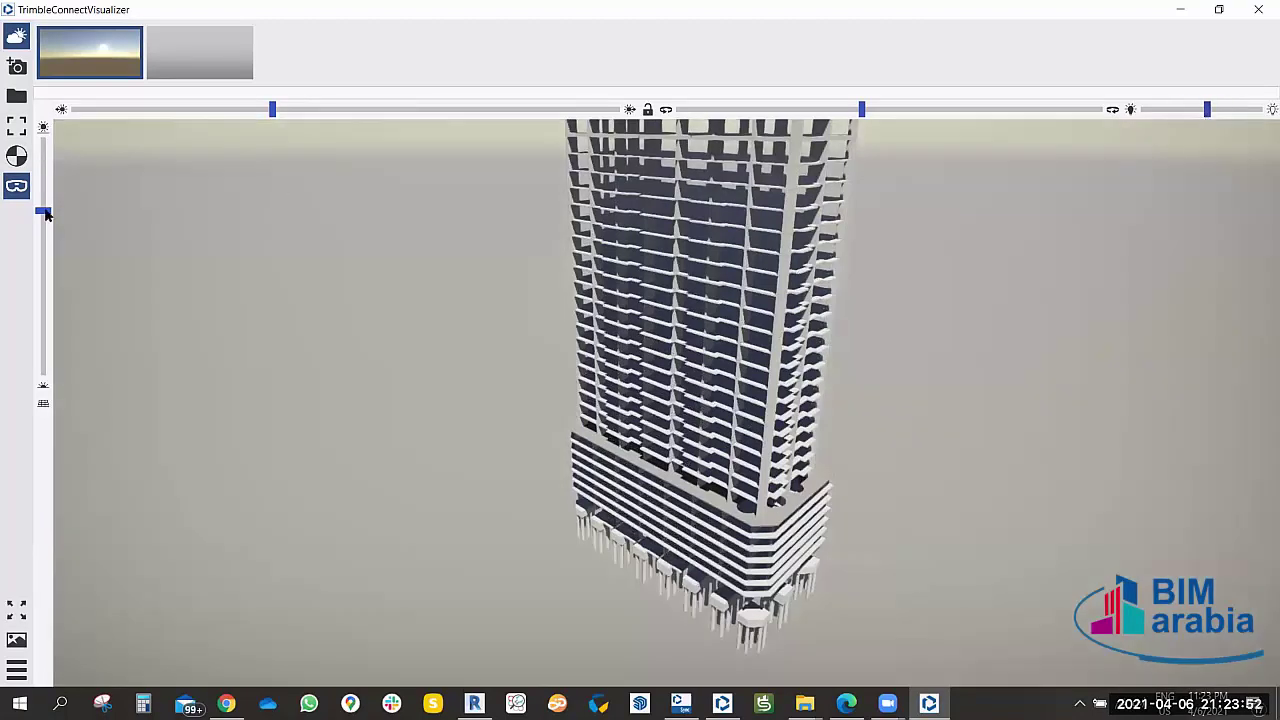
{"action": "mouse_move", "coordinate": [45, 214]}
{"action": "left_mouse_down"}
{"action": "mouse_move", "coordinate": [45, 160]}
{"action": "mouse_move", "coordinate": [63, 311]}
{"action": "mouse_move", "coordinate": [45, 285]}
{"action": "left_mouse_up"}
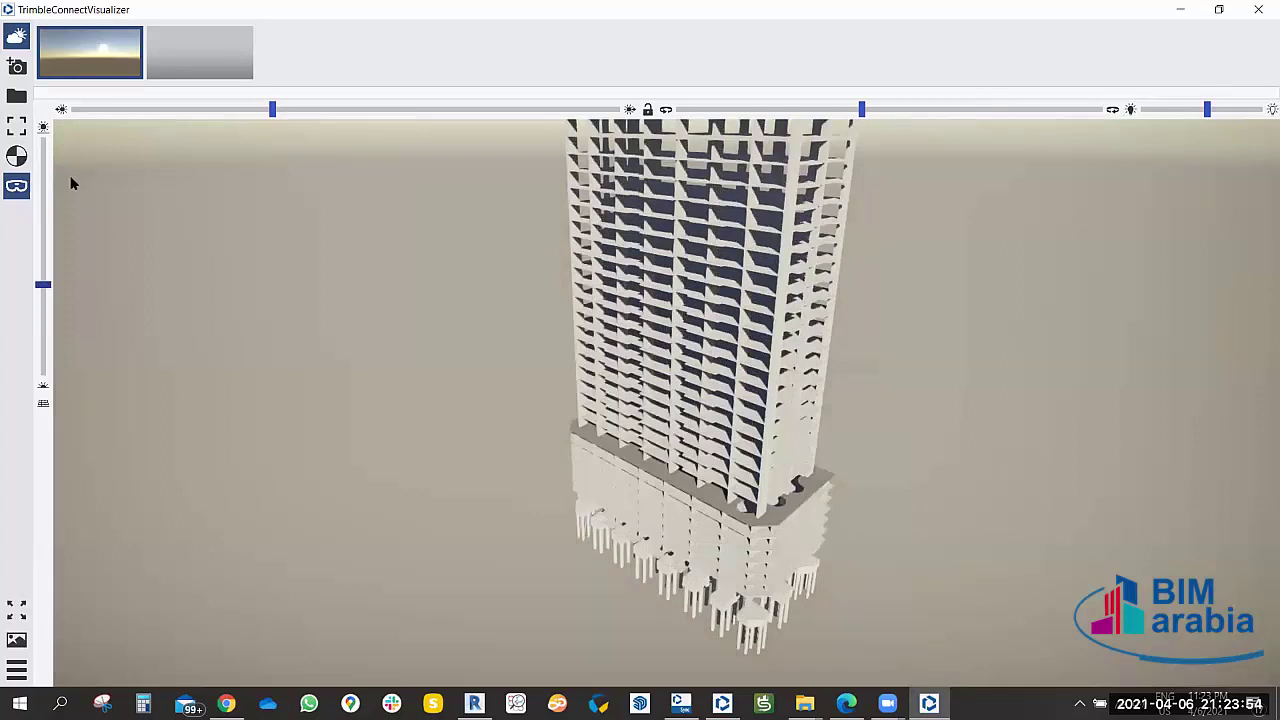
{"action": "mouse_move", "coordinate": [71, 183]}
{"action": "left_mouse_down"}
{"action": "mouse_move", "coordinate": [63, 314]}
{"action": "mouse_move", "coordinate": [66, 177]}
{"action": "mouse_move", "coordinate": [81, 225]}
{"action": "mouse_move", "coordinate": [58, 410]}
{"action": "left_mouse_up"}
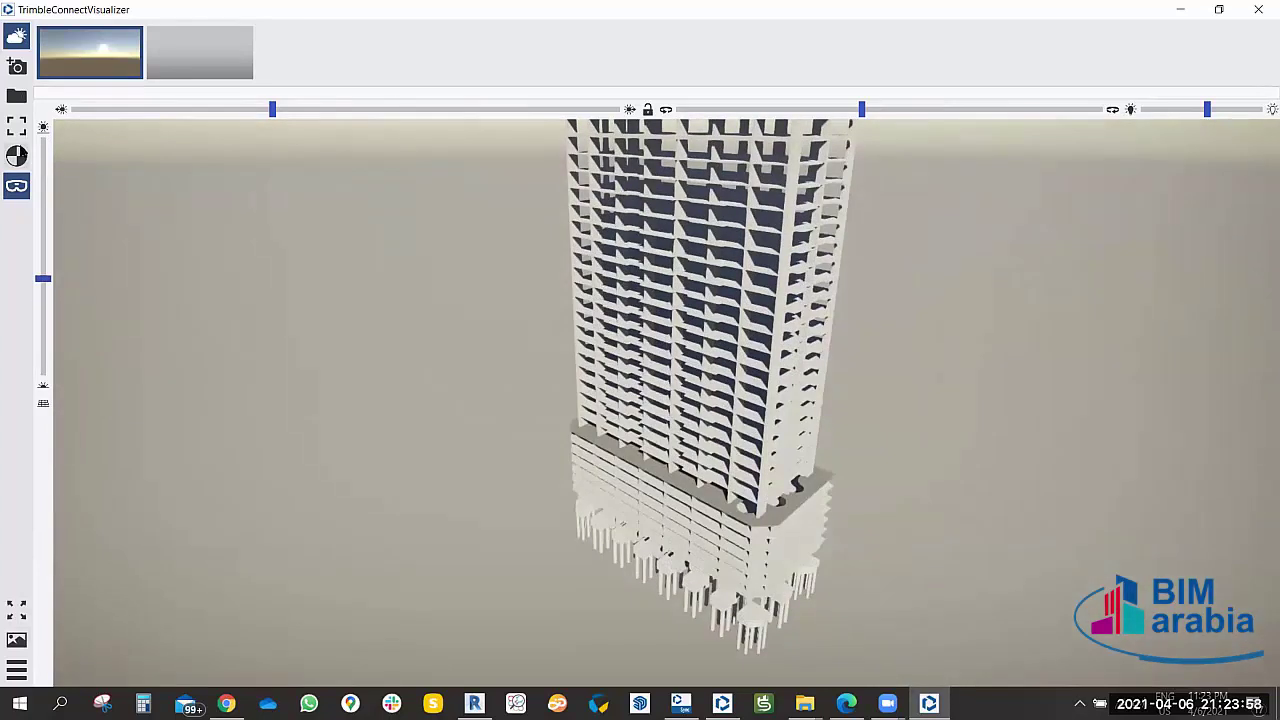
Open the material editor and toggle fullscreen on and back off.
{"action": "left_click", "coordinate": [17, 156]}
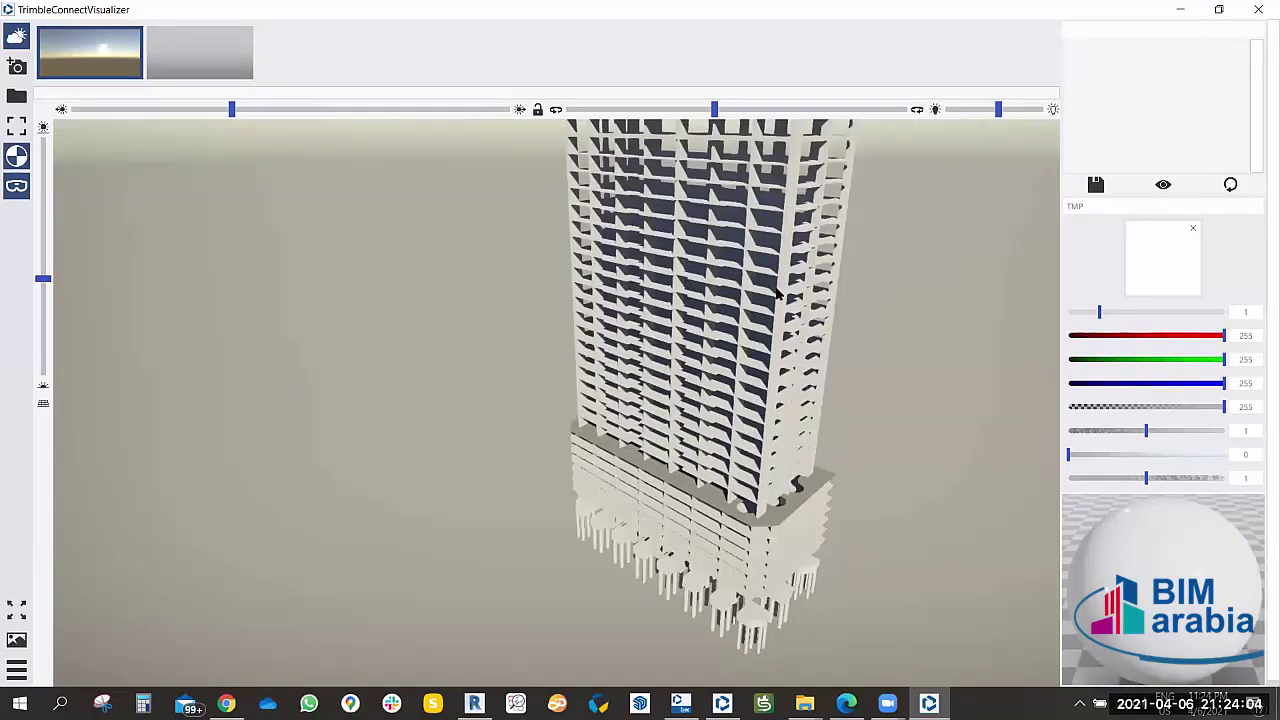
{"action": "left_click", "coordinate": [16, 126]}
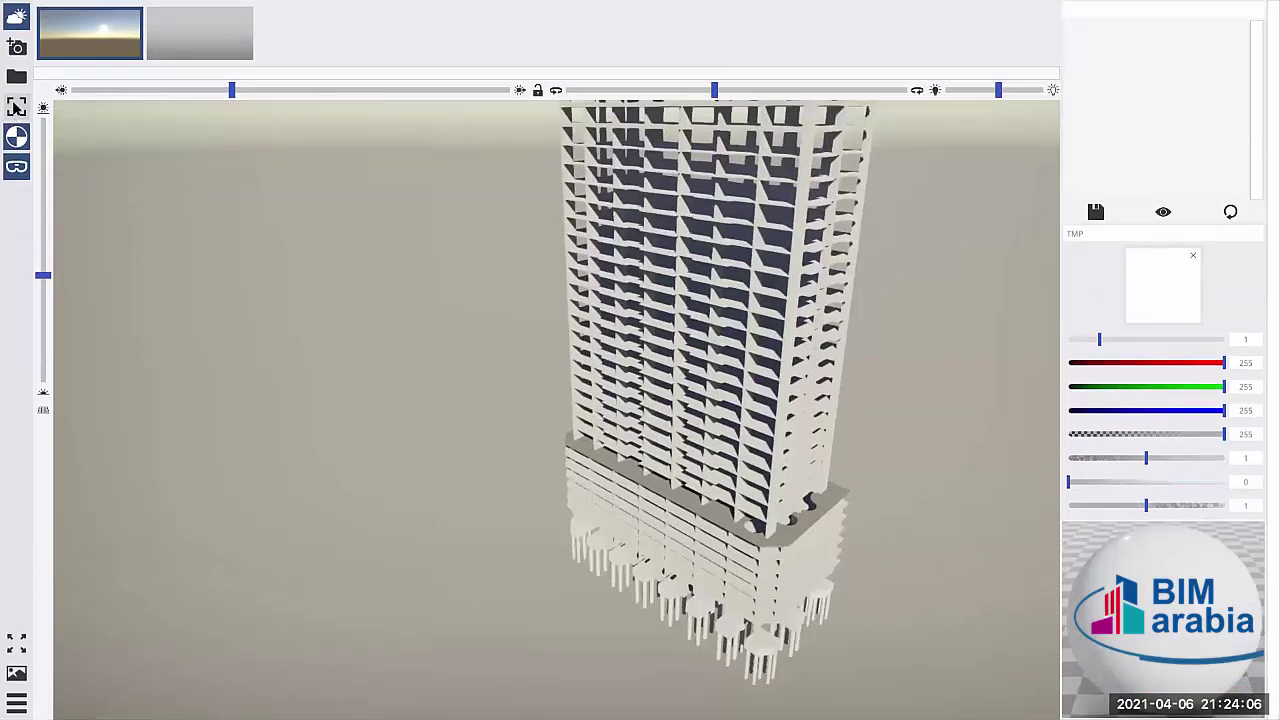
{"action": "left_click", "coordinate": [16, 106]}
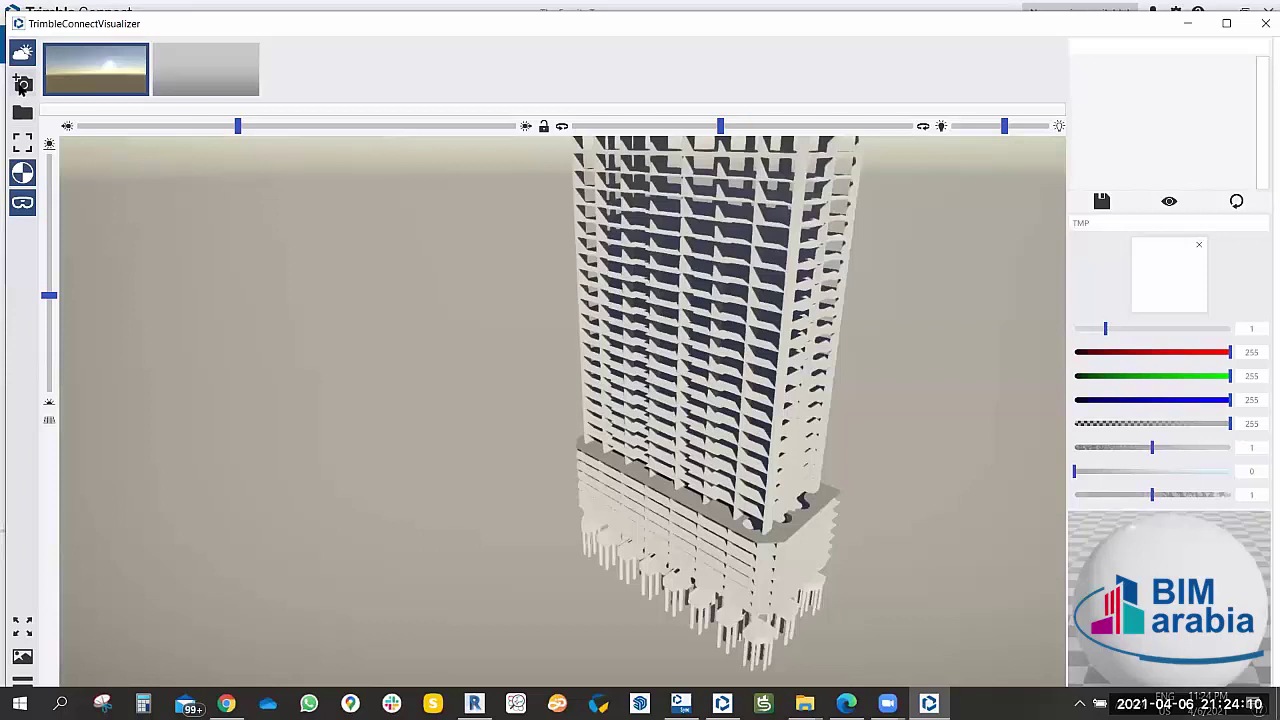
Orbit to show the whole tower, take a snapshot and open the animation timeline.
{"action": "mouse_move", "coordinate": [329, 277]}
{"action": "left_mouse_down"}
{"action": "mouse_move", "coordinate": [395, 412]}
{"action": "mouse_move", "coordinate": [306, 451]}
{"action": "mouse_move", "coordinate": [266, 429]}
{"action": "mouse_move", "coordinate": [369, 397]}
{"action": "mouse_move", "coordinate": [352, 413]}
{"action": "mouse_move", "coordinate": [437, 360]}
{"action": "mouse_move", "coordinate": [403, 374]}
{"action": "left_mouse_up"}
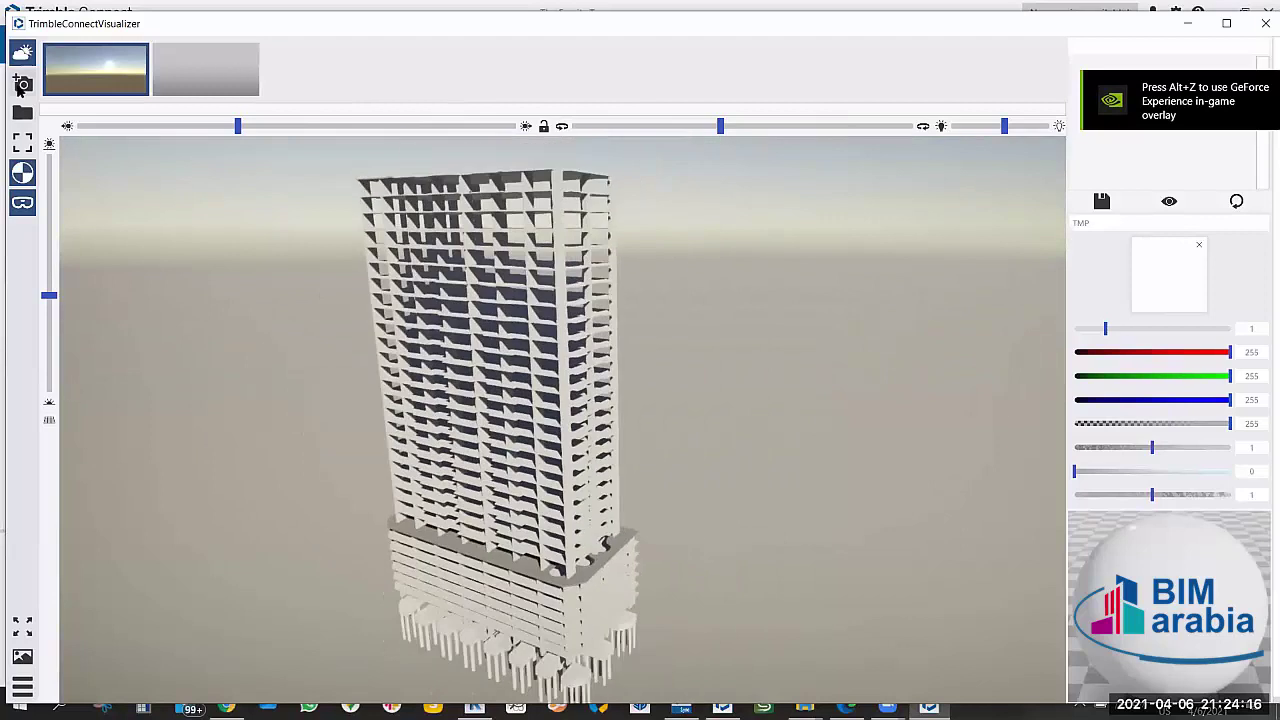
{"action": "left_click", "coordinate": [15, 80]}
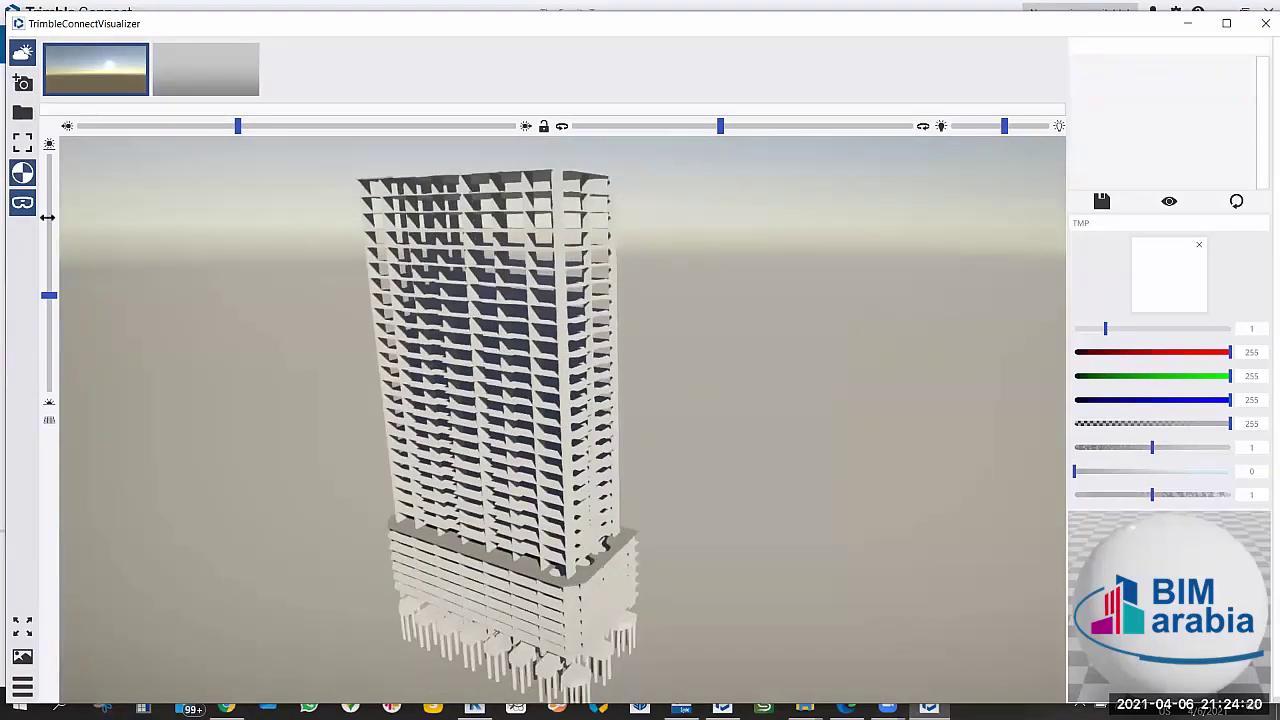
{"action": "left_click", "coordinate": [22, 657]}
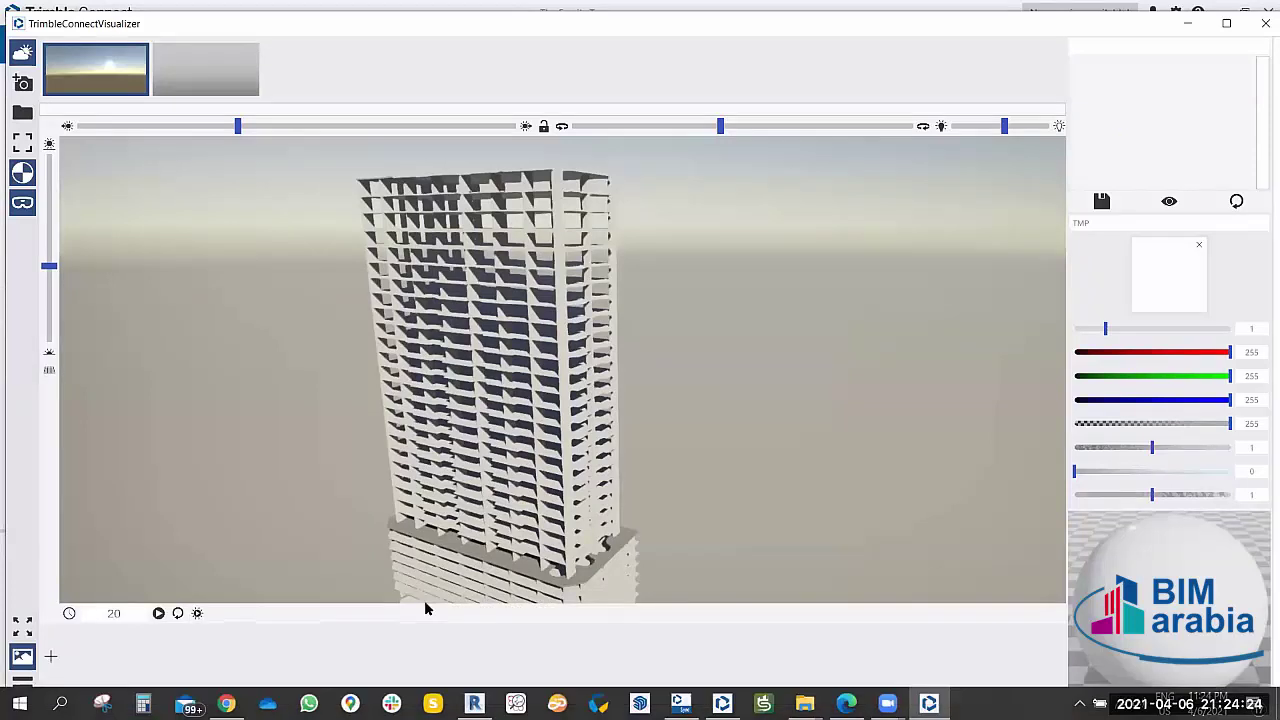
Add the current view as the first keyframe, then a second one from a new side angle.
{"action": "left_click", "coordinate": [51, 657]}
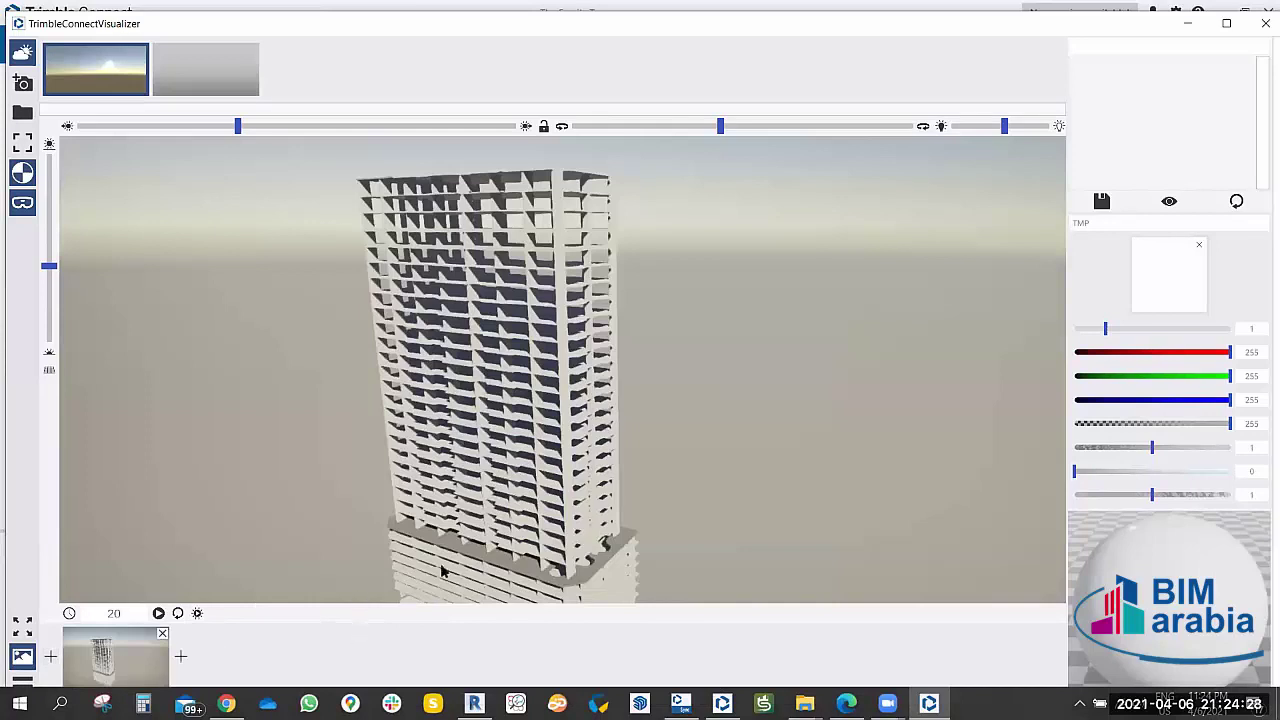
{"action": "left_click", "coordinate": [1226, 23]}
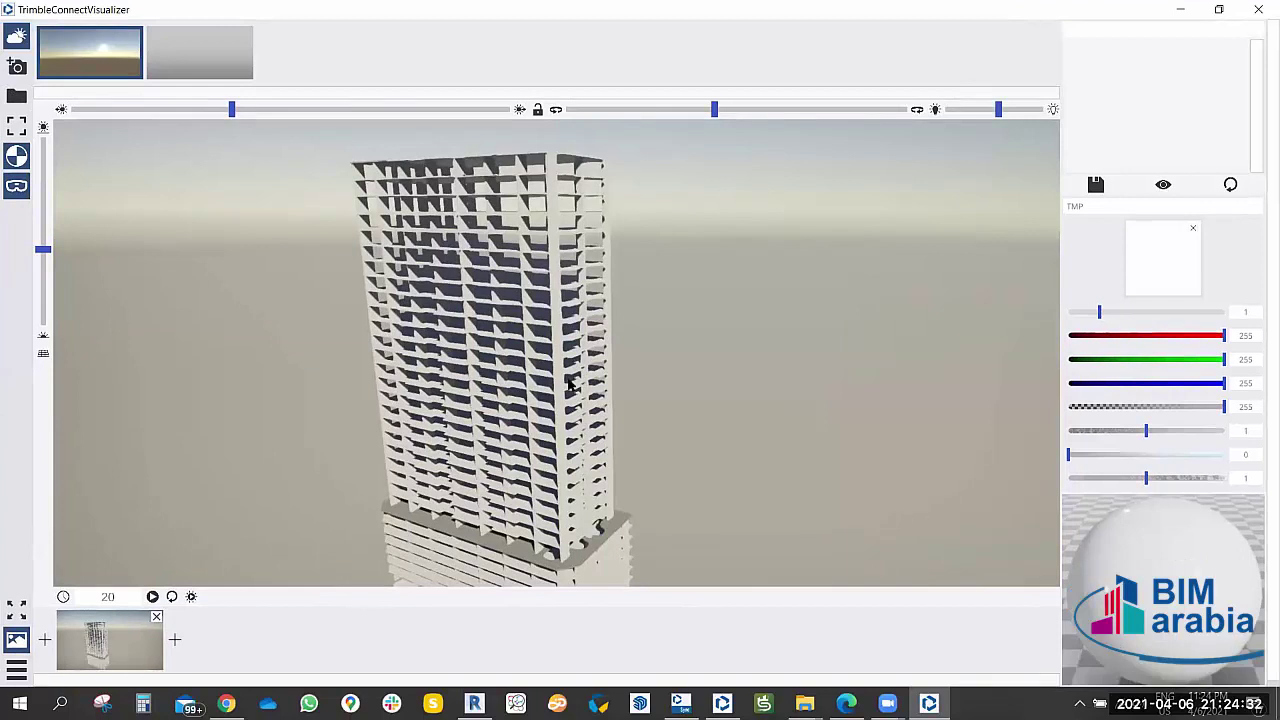
{"action": "mouse_move", "coordinate": [570, 385]}
{"action": "left_mouse_down"}
{"action": "mouse_move", "coordinate": [591, 403]}
{"action": "mouse_move", "coordinate": [559, 366]}
{"action": "left_mouse_up"}
{"action": "mouse_move", "coordinate": [530, 318]}
{"action": "left_mouse_down"}
{"action": "mouse_move", "coordinate": [526, 397]}
{"action": "mouse_move", "coordinate": [434, 409]}
{"action": "mouse_move", "coordinate": [517, 194]}
{"action": "mouse_move", "coordinate": [562, 384]}
{"action": "mouse_move", "coordinate": [409, 380]}
{"action": "mouse_move", "coordinate": [213, 532]}
{"action": "left_mouse_up"}
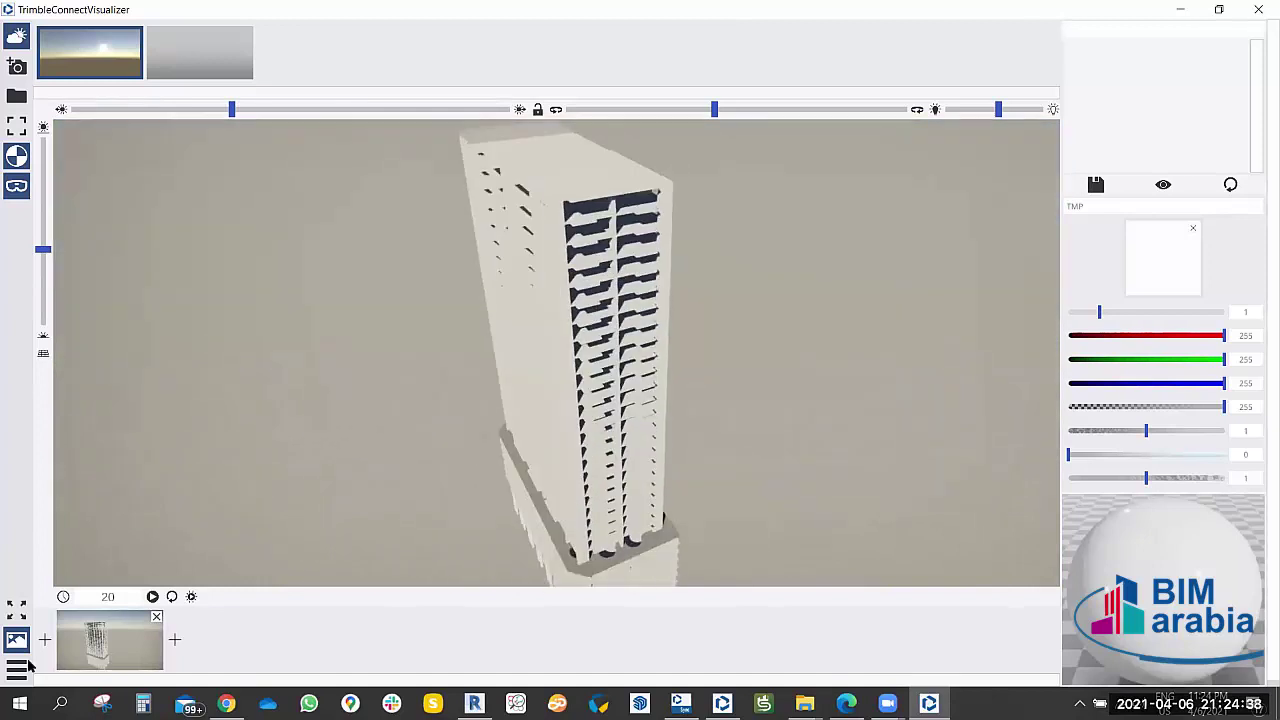
{"action": "left_click", "coordinate": [45, 640]}
Add a third keyframe from a corner, top-down angle and play the camera animation.
{"action": "left_click_drag", "start_coordinate": [614, 344], "coordinate": [335, 305]}
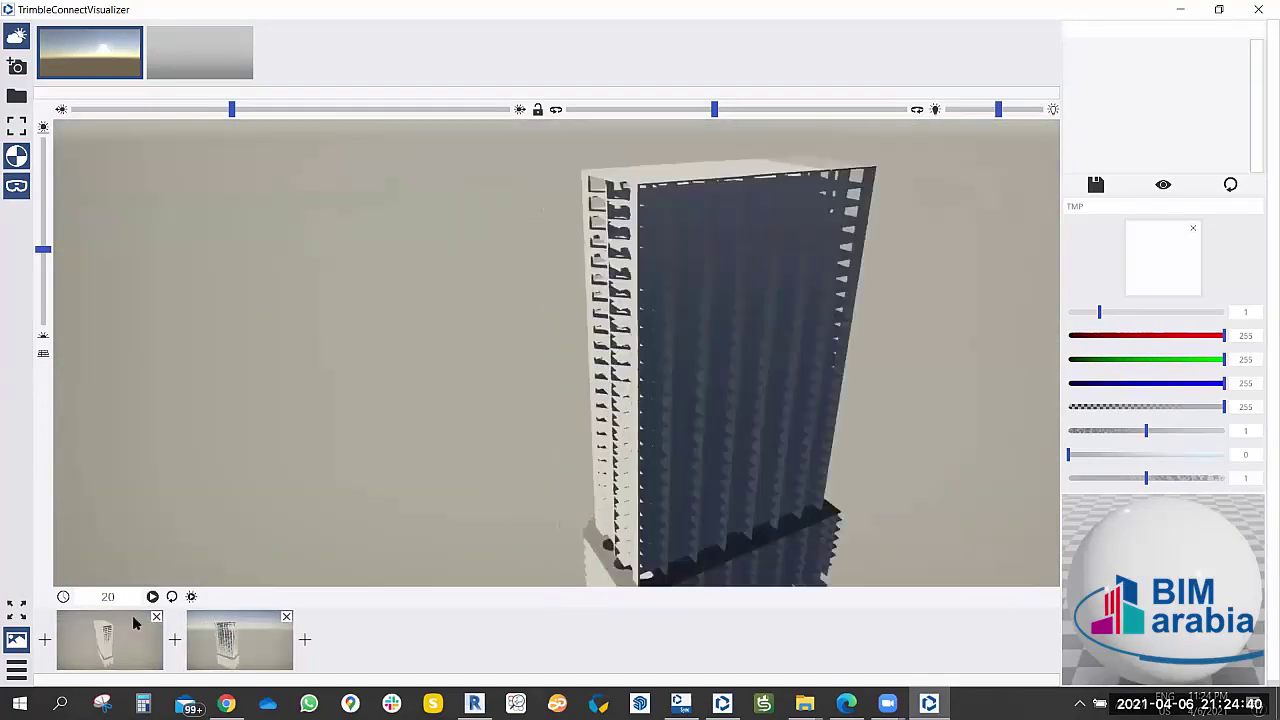
{"action": "mouse_move", "coordinate": [665, 382]}
{"action": "left_mouse_down"}
{"action": "mouse_move", "coordinate": [908, 298]}
{"action": "mouse_move", "coordinate": [905, 440]}
{"action": "left_mouse_up"}
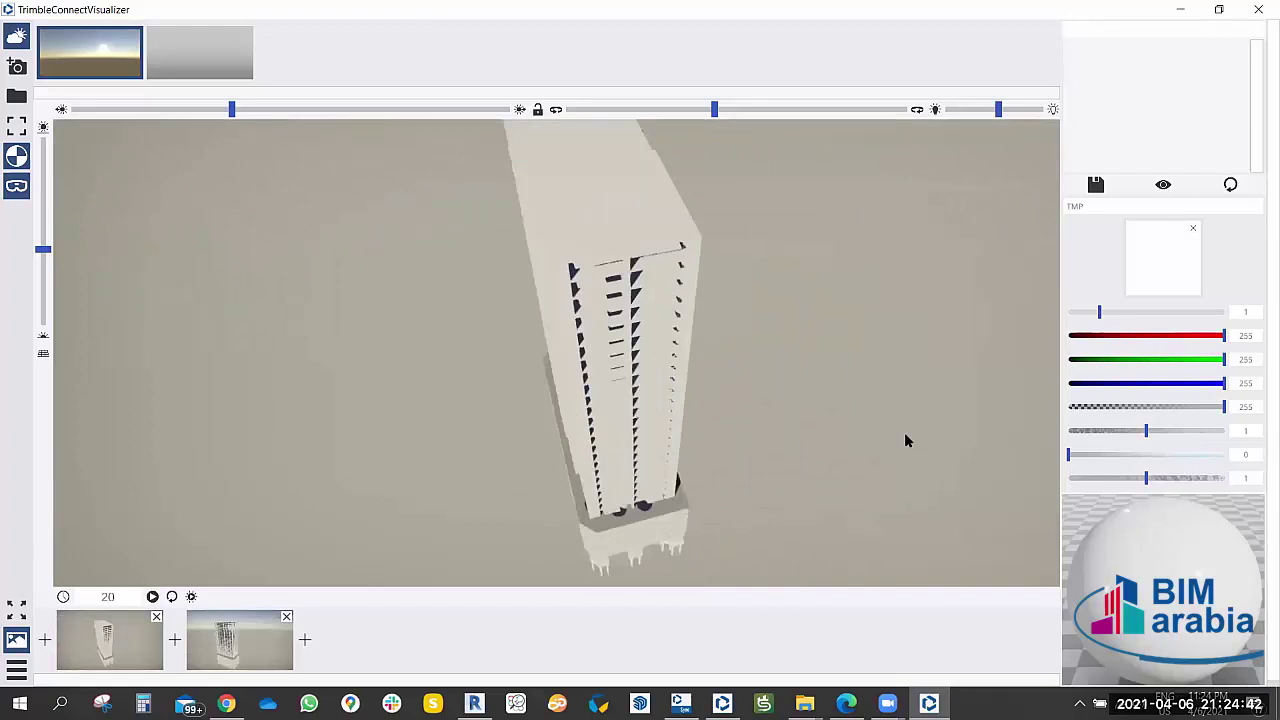
{"action": "left_click", "coordinate": [45, 640]}
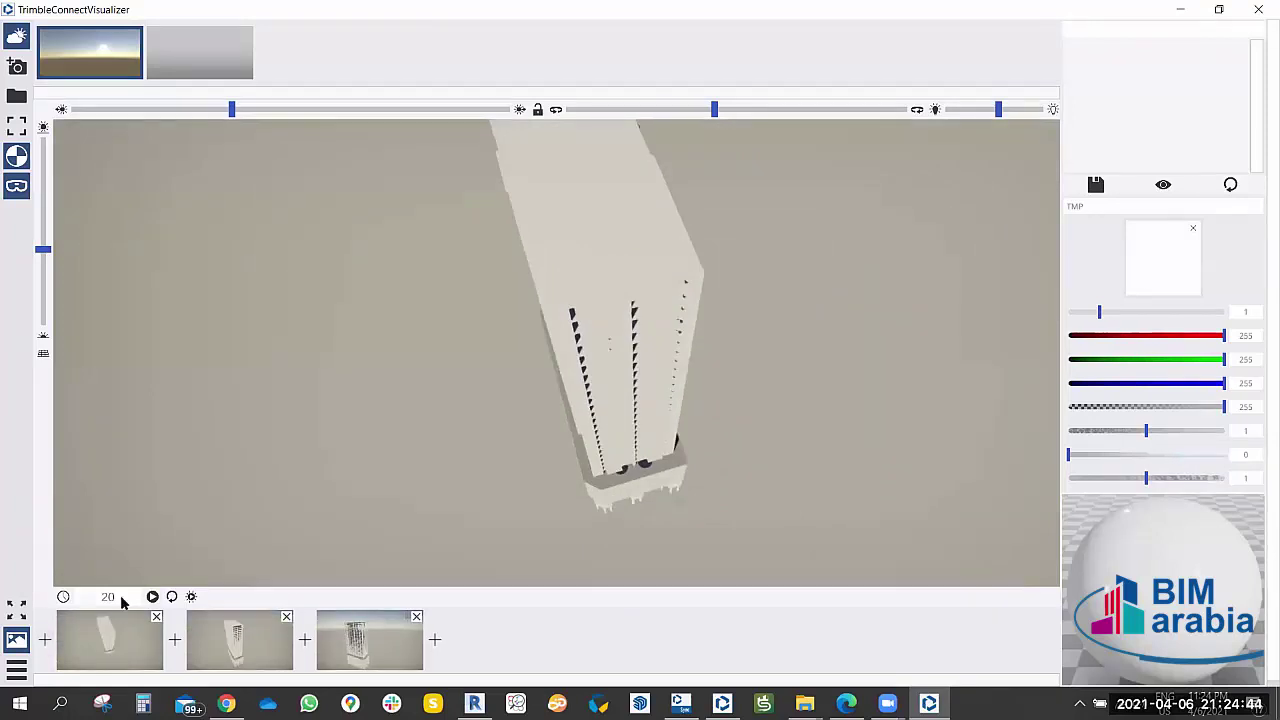
{"action": "left_click", "coordinate": [152, 596]}
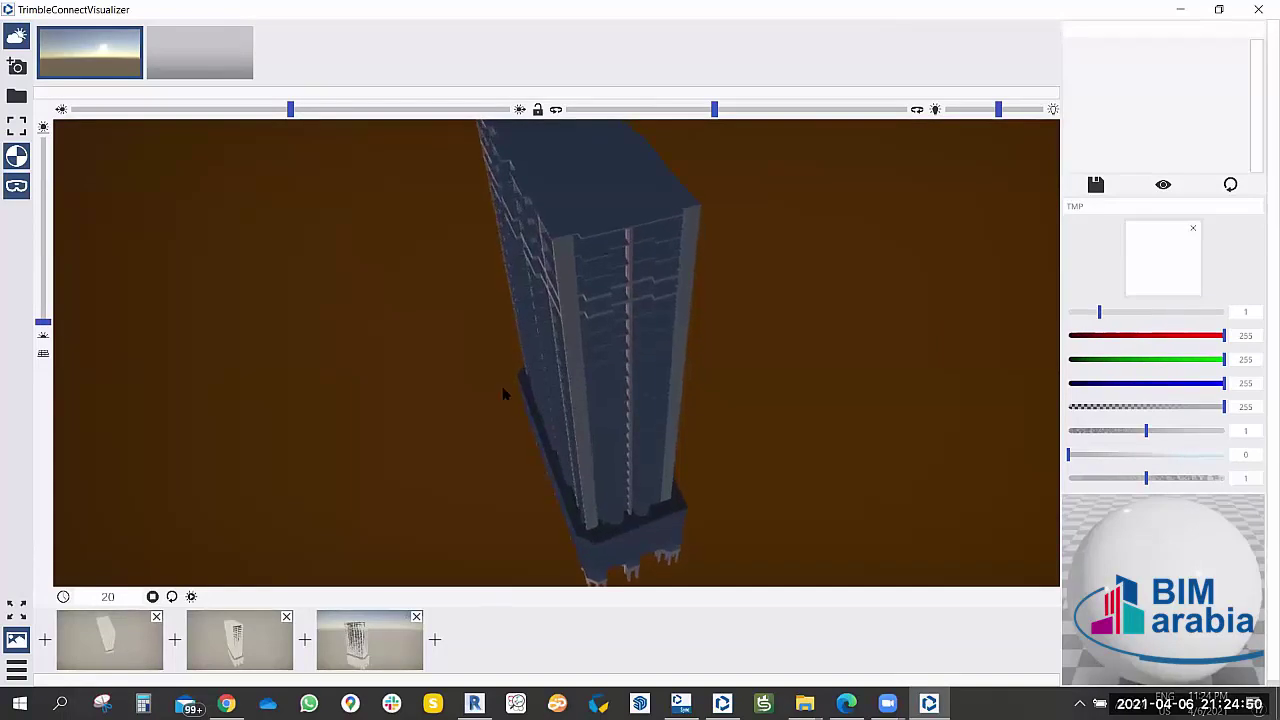
Delete all three camera keyframes and toggle the side panels off and on.
{"action": "left_click", "coordinate": [416, 616]}
{"action": "left_click", "coordinate": [286, 618]}
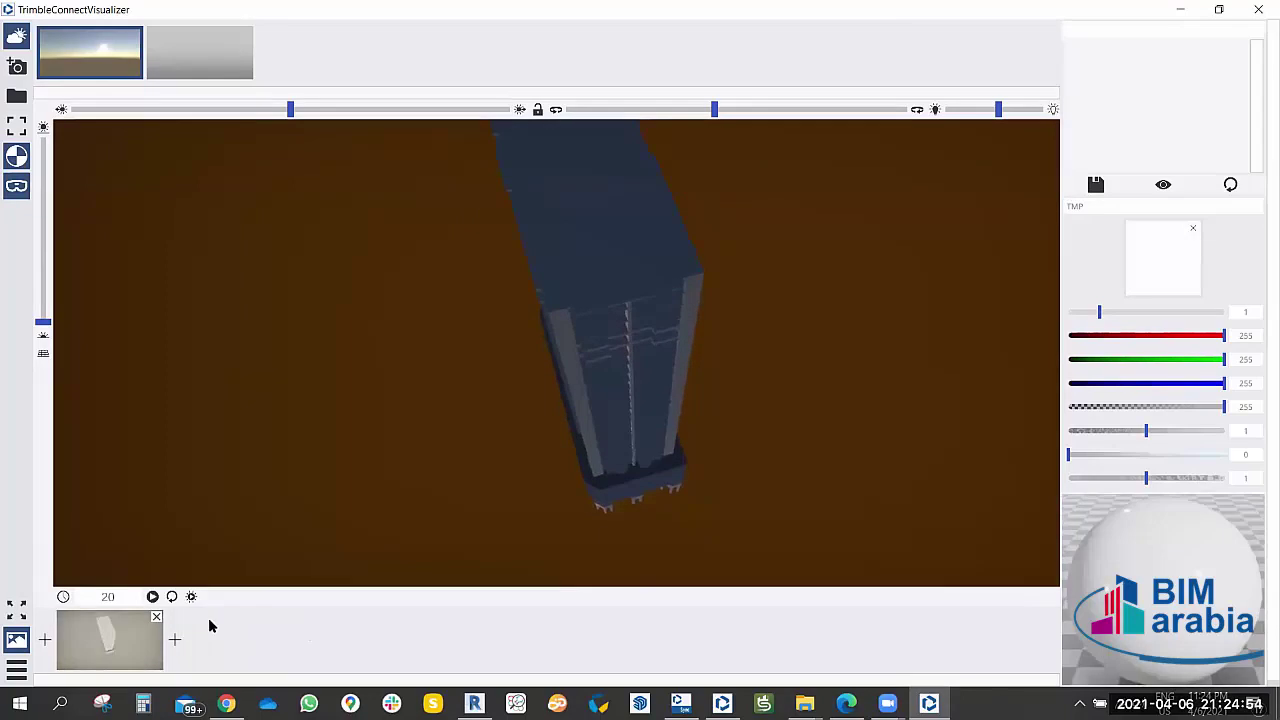
{"action": "left_click", "coordinate": [156, 617]}
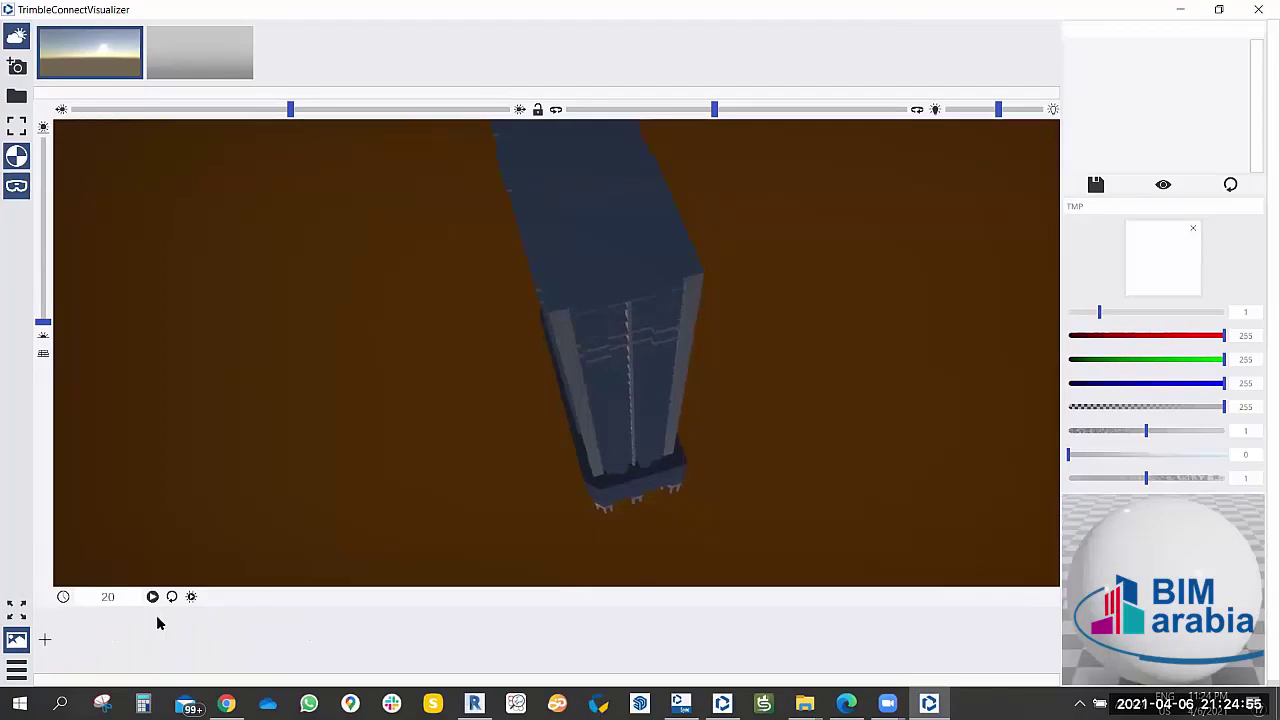
{"action": "left_click", "coordinate": [27, 662]}
{"action": "left_click", "coordinate": [24, 664]}
Orbit the tower to a three-quarter view and switch back to the Trimble Connect viewer.
{"action": "mouse_move", "coordinate": [609, 371]}
{"action": "left_mouse_down"}
{"action": "mouse_move", "coordinate": [694, 246]}
{"action": "mouse_move", "coordinate": [537, 362]}
{"action": "mouse_move", "coordinate": [654, 303]}
{"action": "mouse_move", "coordinate": [563, 323]}
{"action": "mouse_move", "coordinate": [586, 337]}
{"action": "mouse_move", "coordinate": [491, 337]}
{"action": "mouse_move", "coordinate": [549, 310]}
{"action": "mouse_move", "coordinate": [426, 357]}
{"action": "mouse_move", "coordinate": [437, 334]}
{"action": "mouse_move", "coordinate": [598, 296]}
{"action": "left_mouse_up"}
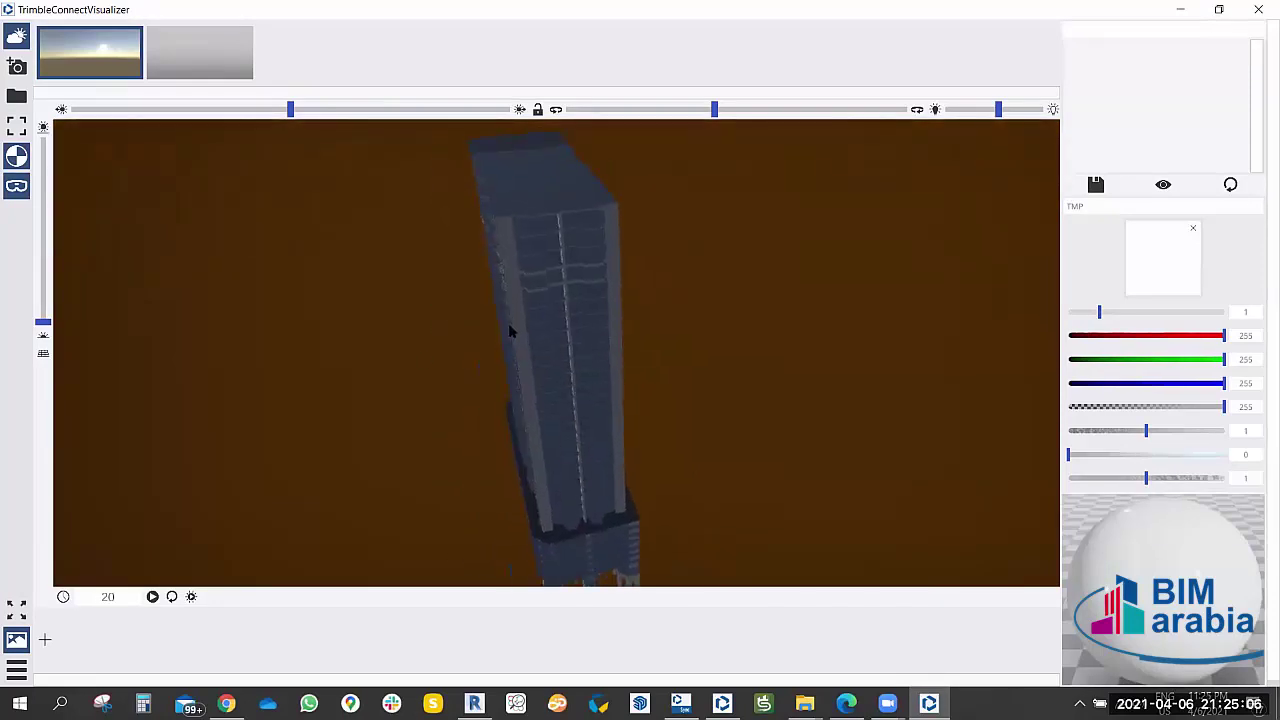
{"action": "mouse_move", "coordinate": [510, 332]}
{"action": "left_mouse_down"}
{"action": "mouse_move", "coordinate": [509, 320]}
{"action": "mouse_move", "coordinate": [623, 294]}
{"action": "mouse_move", "coordinate": [527, 381]}
{"action": "mouse_move", "coordinate": [583, 337]}
{"action": "mouse_move", "coordinate": [663, 414]}
{"action": "mouse_move", "coordinate": [660, 262]}
{"action": "mouse_move", "coordinate": [652, 308]}
{"action": "left_mouse_up"}
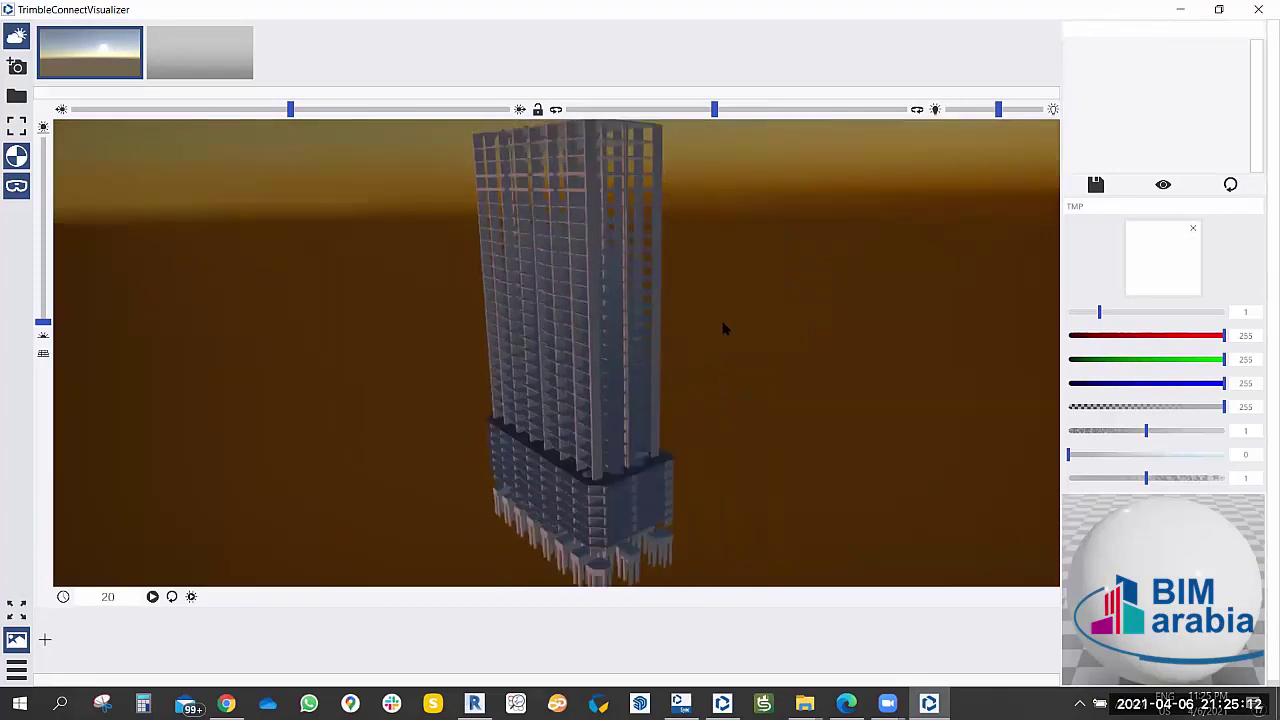
{"action": "key", "text": "alt+Tab"}
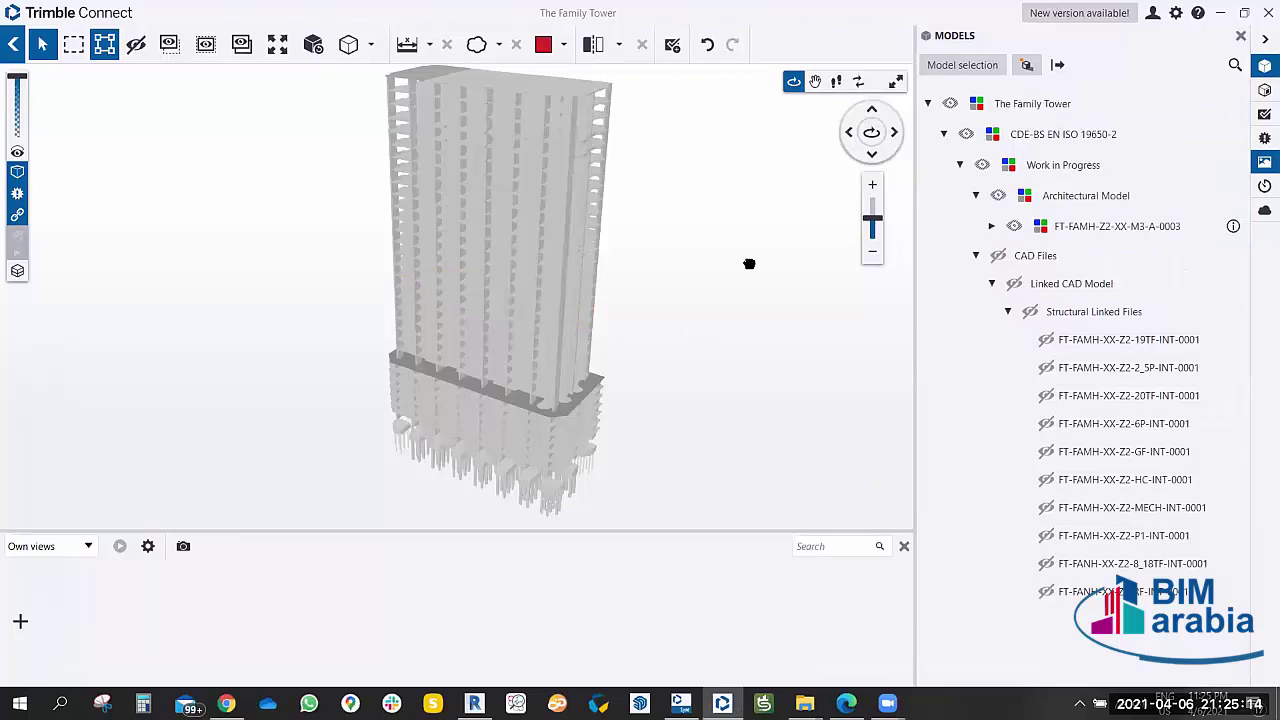
Leave The Family Tower's 3D viewer and project page to reach the Projects grid.
{"action": "left_click", "coordinate": [13, 44]}
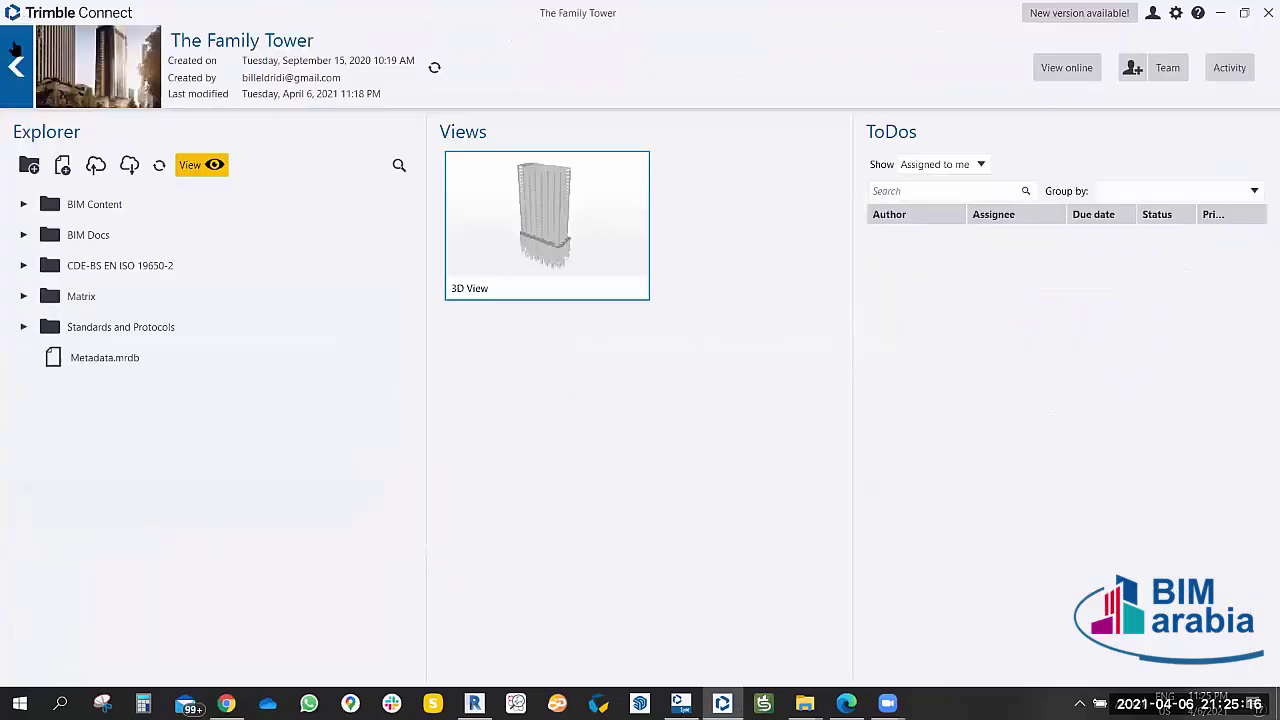
{"action": "left_click", "coordinate": [16, 66]}
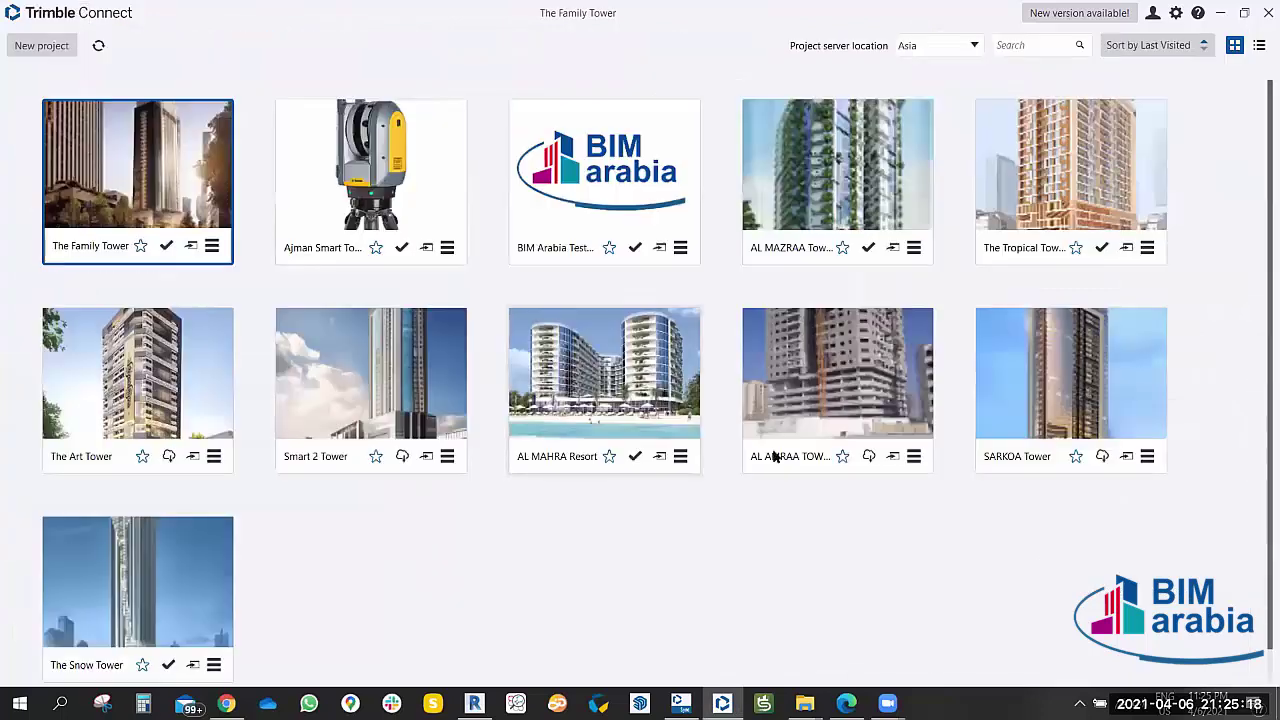